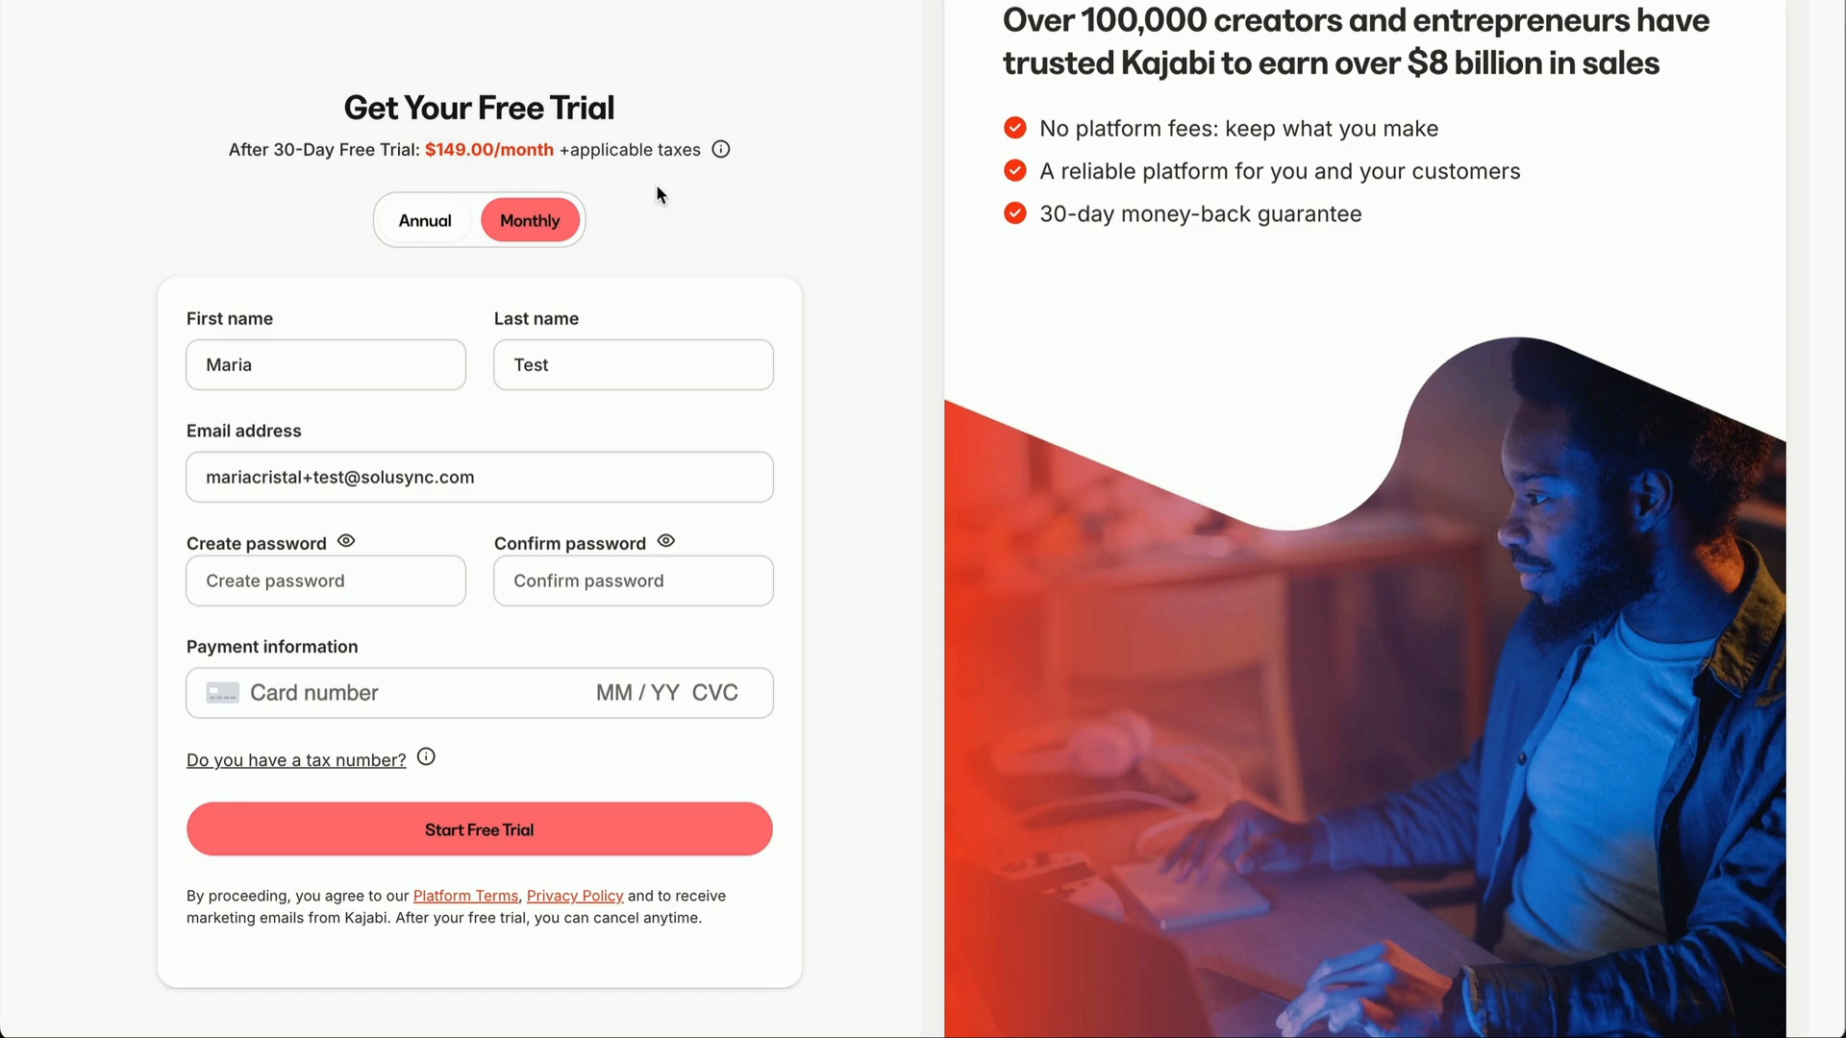
Step: Check the annual billing price for the free trial and return the plan to monthly billing
left_click(446, 222)
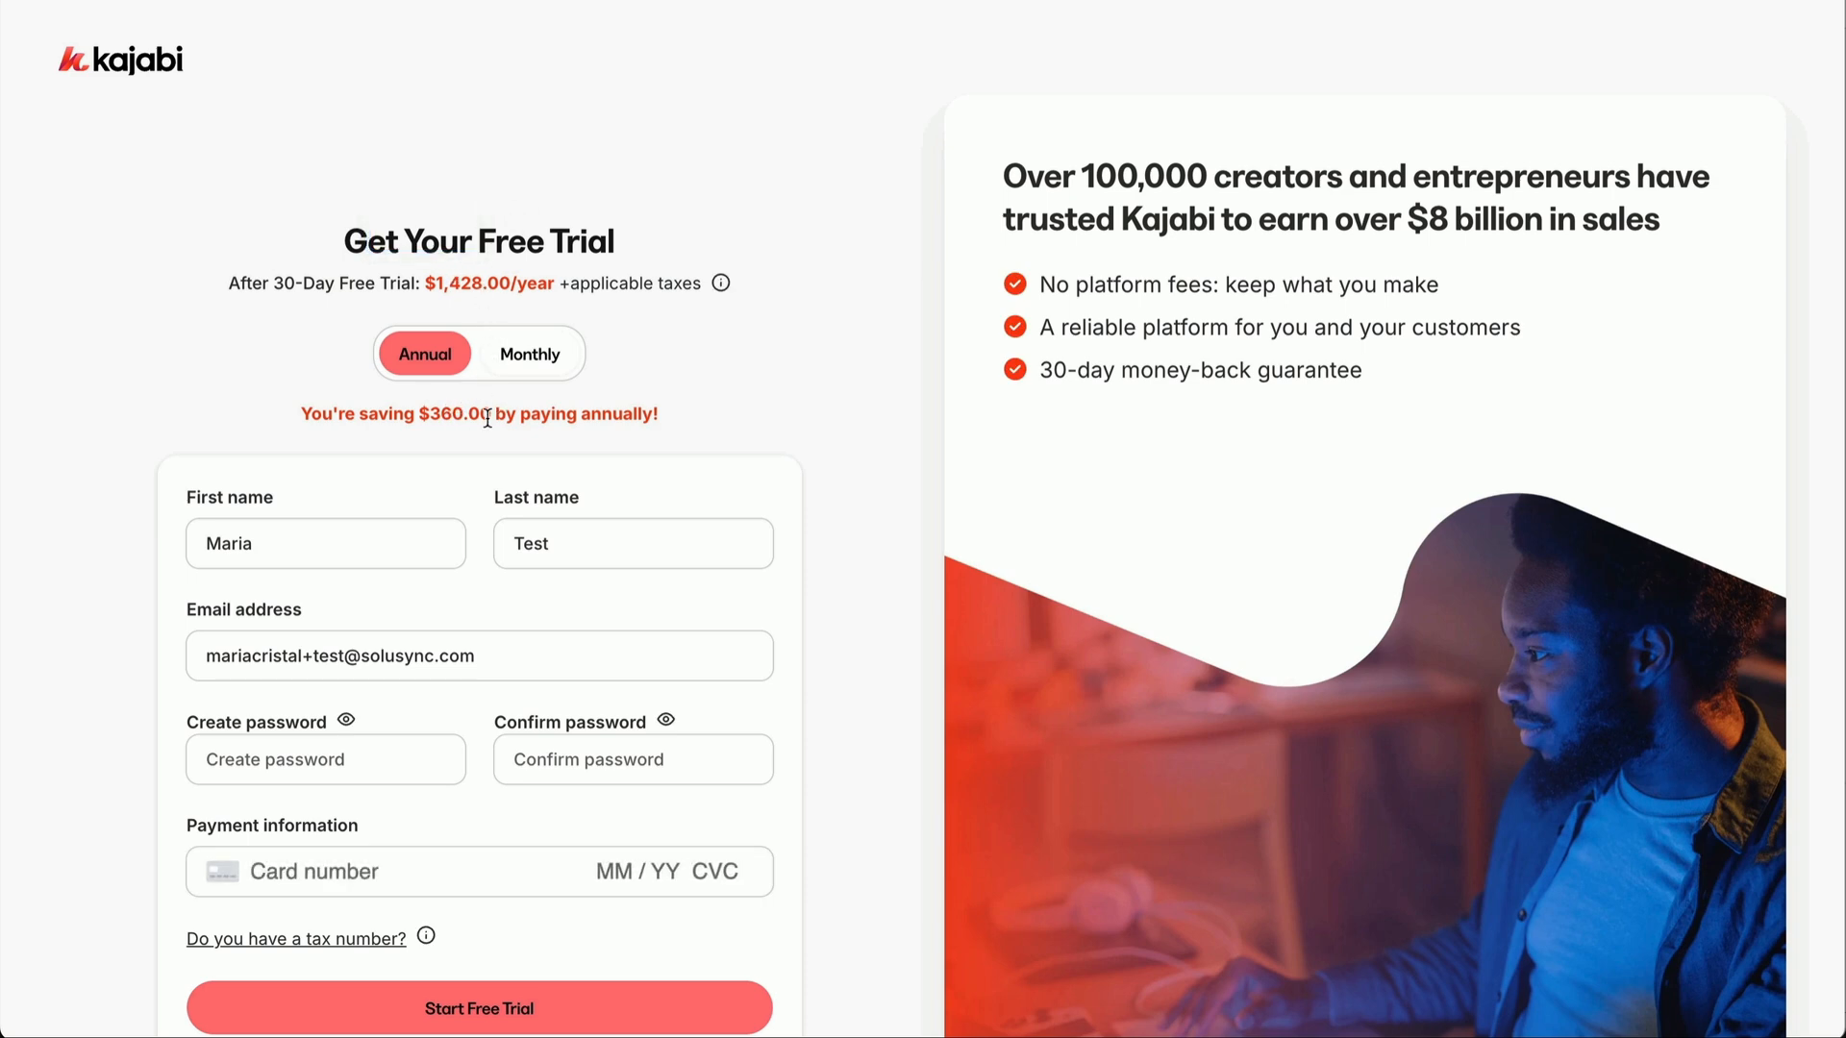
left_click(535, 356)
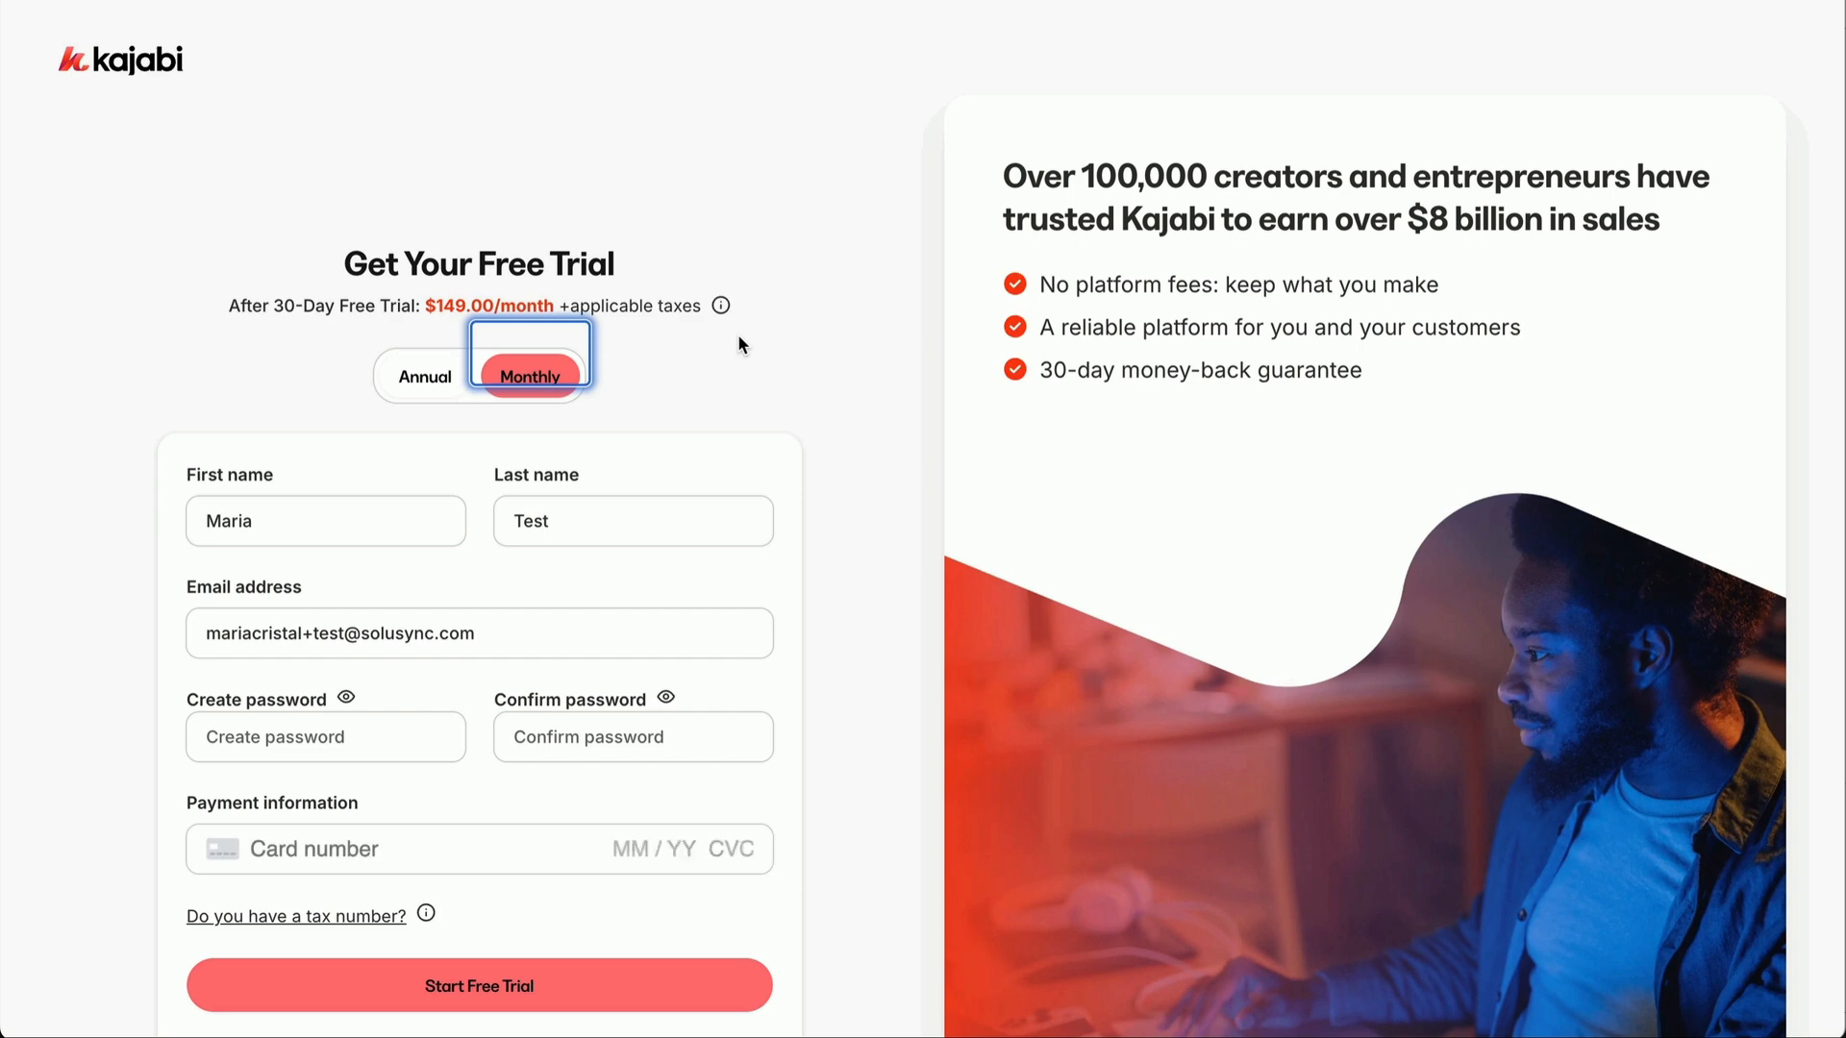
Step: Complete the account password and payment card fields, start the free trial, and save the login credentials in the browser
scroll(741, 344, "down", 2)
scroll(741, 338, "down", 3)
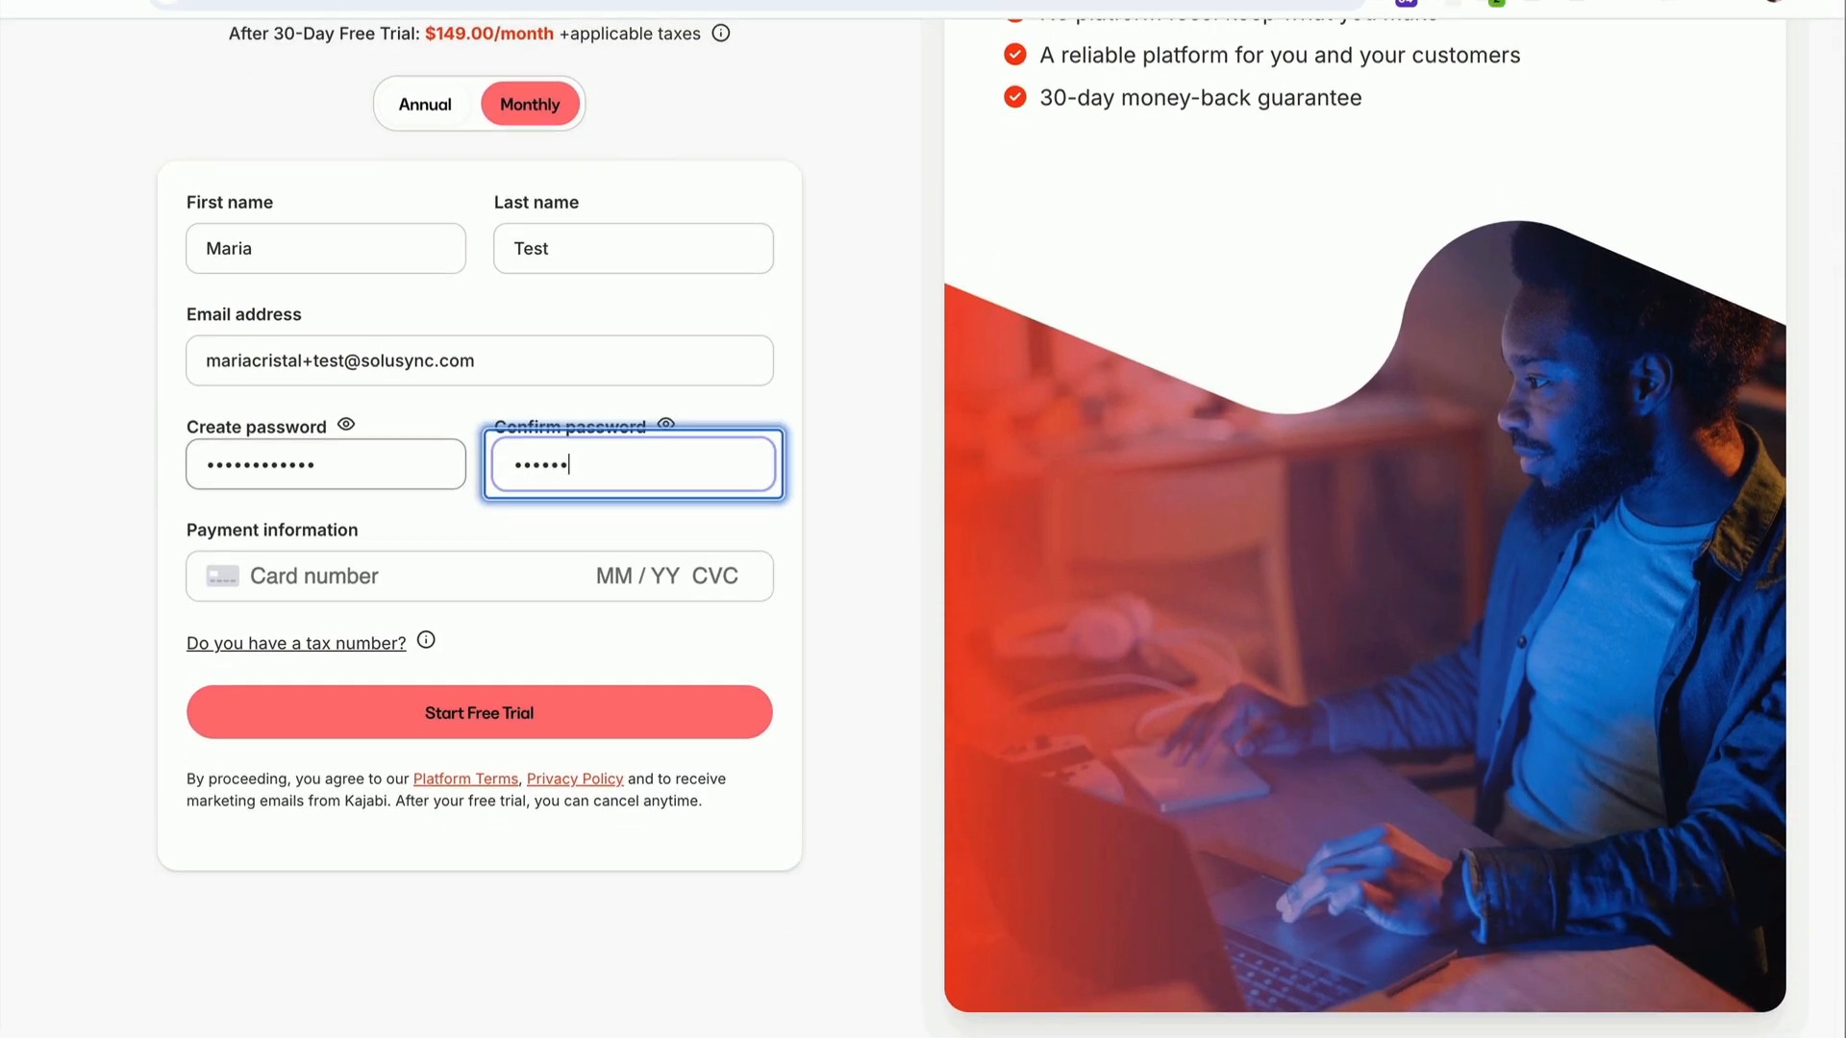
type("••••")
key("Tab")
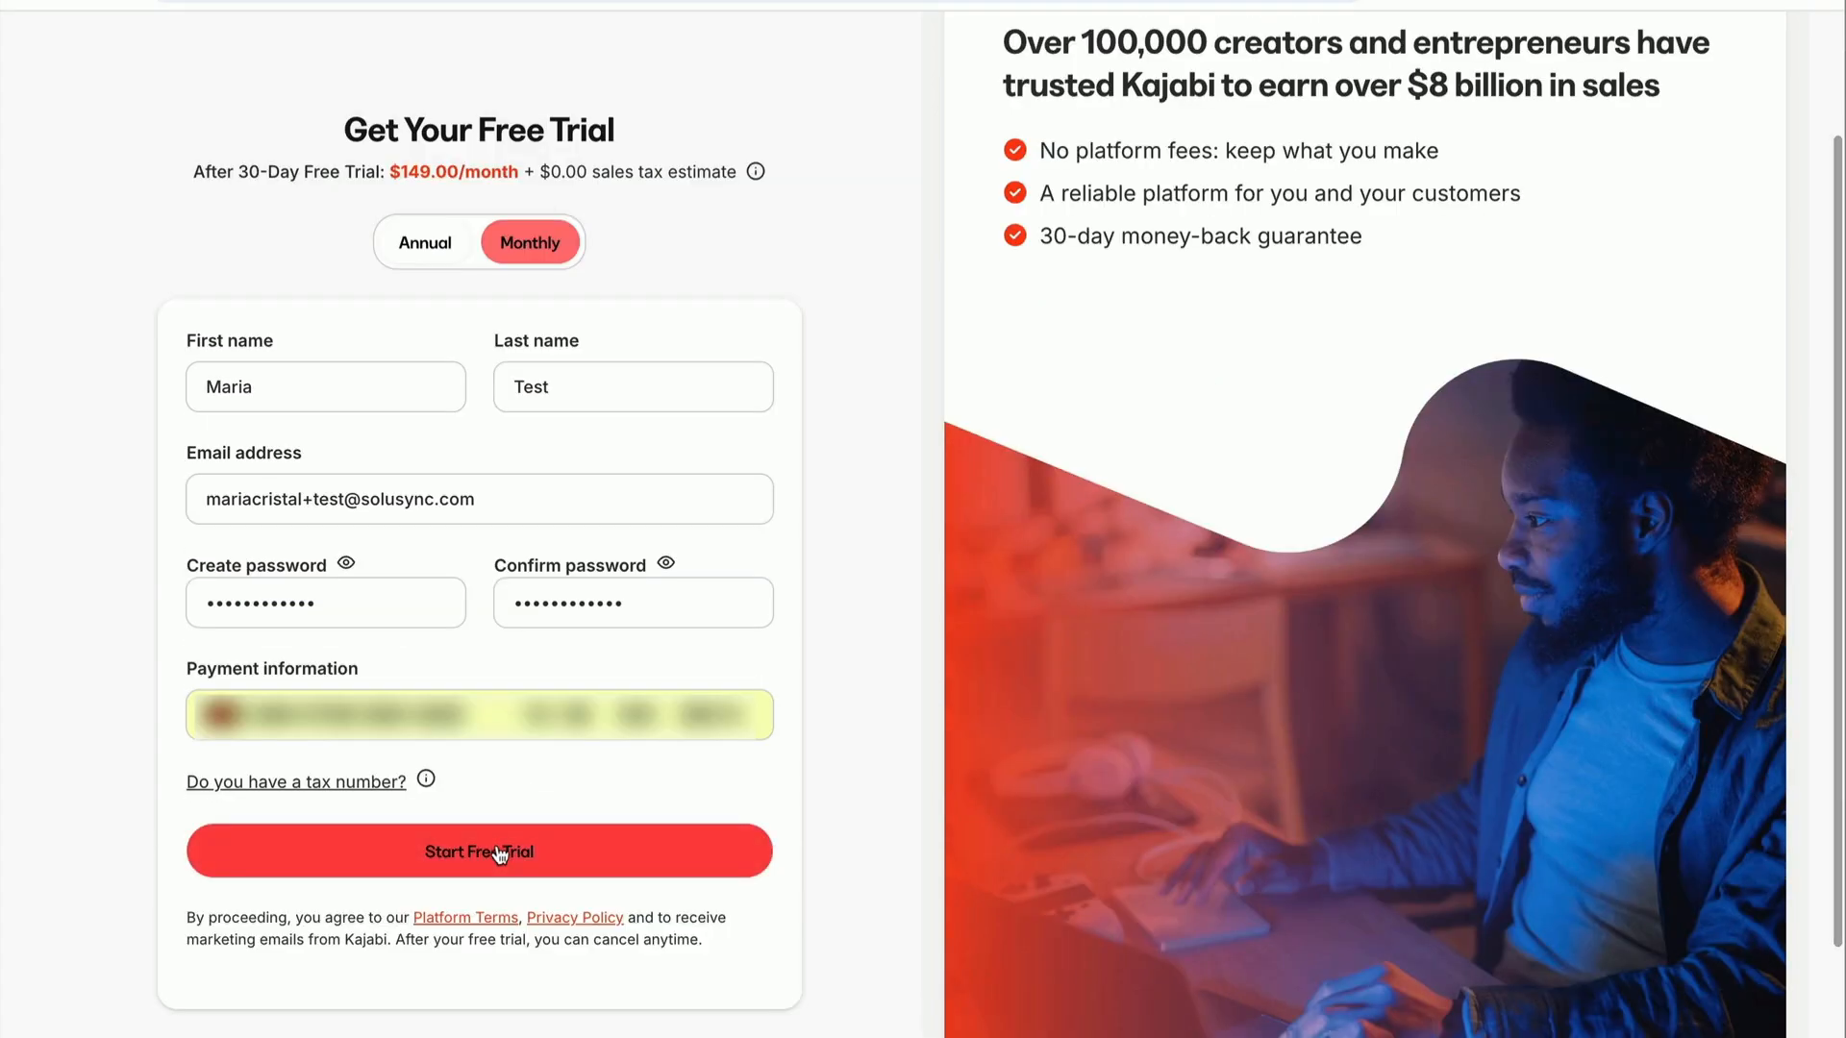
key("Tab")
key("Return")
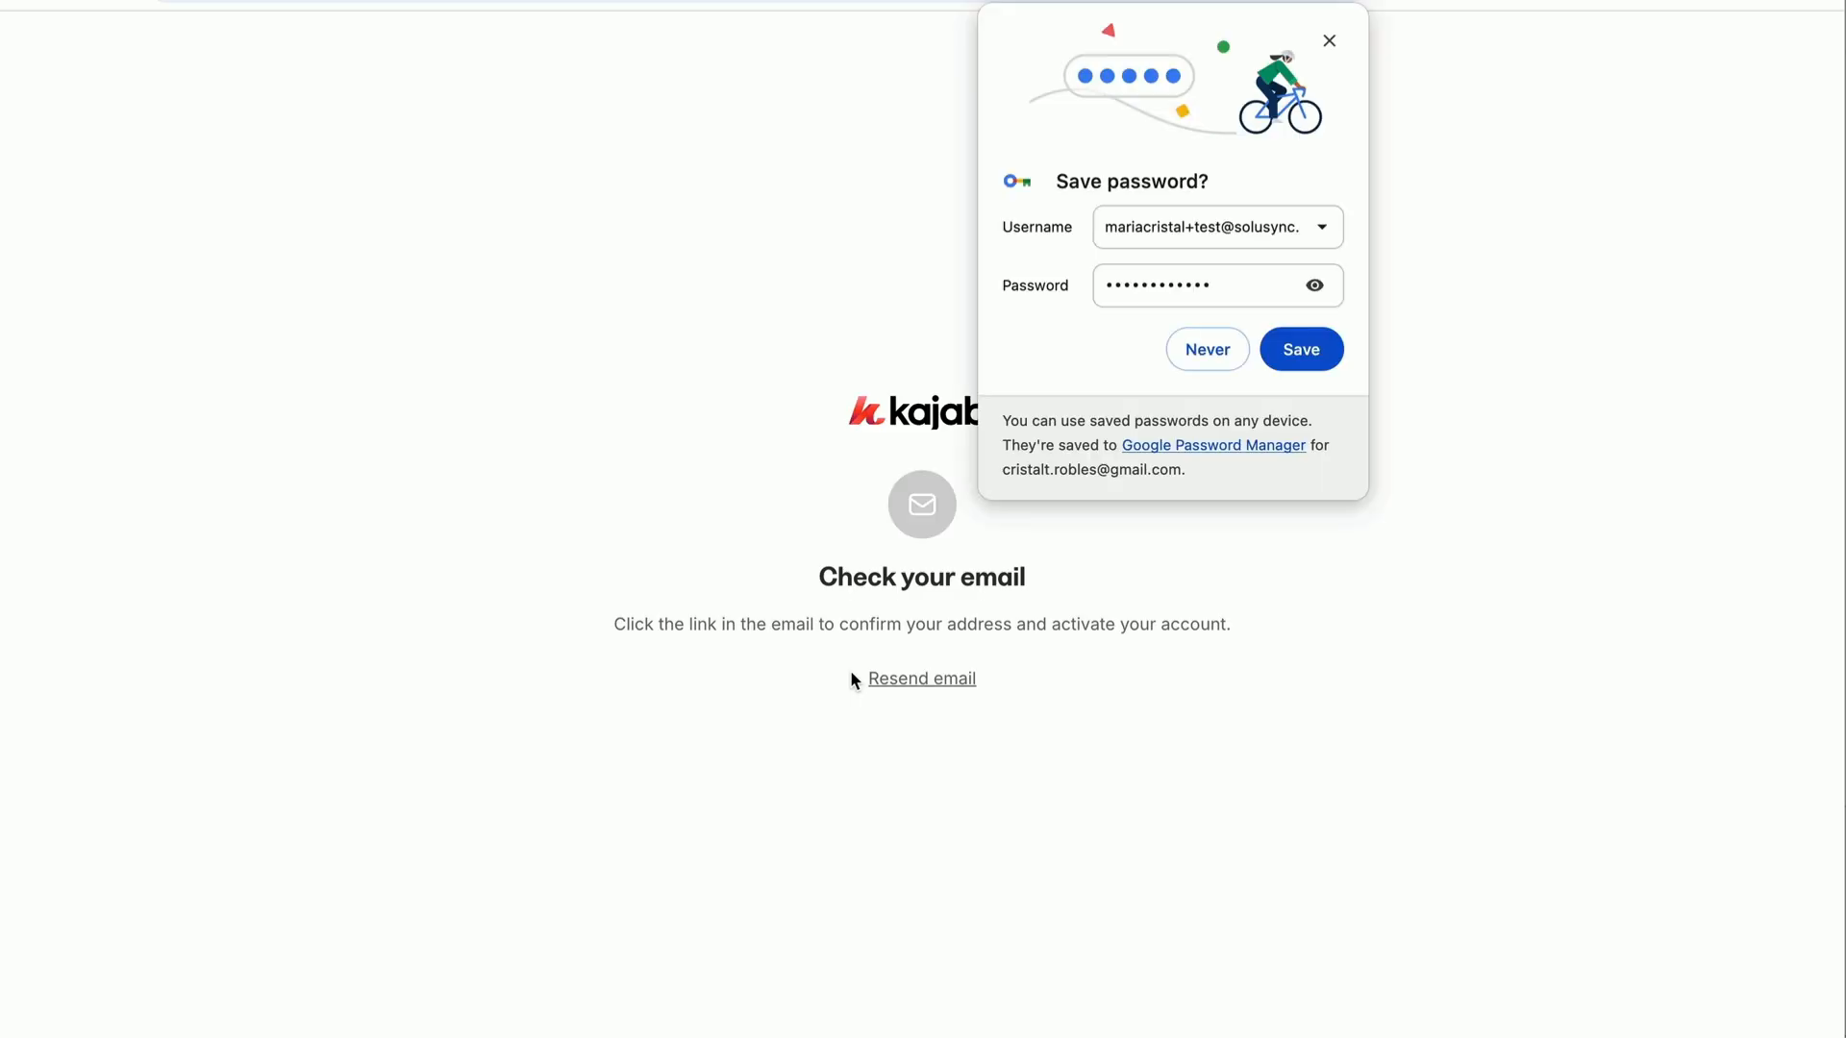
left_click(1300, 350)
left_click_drag(718, 653, 1039, 673)
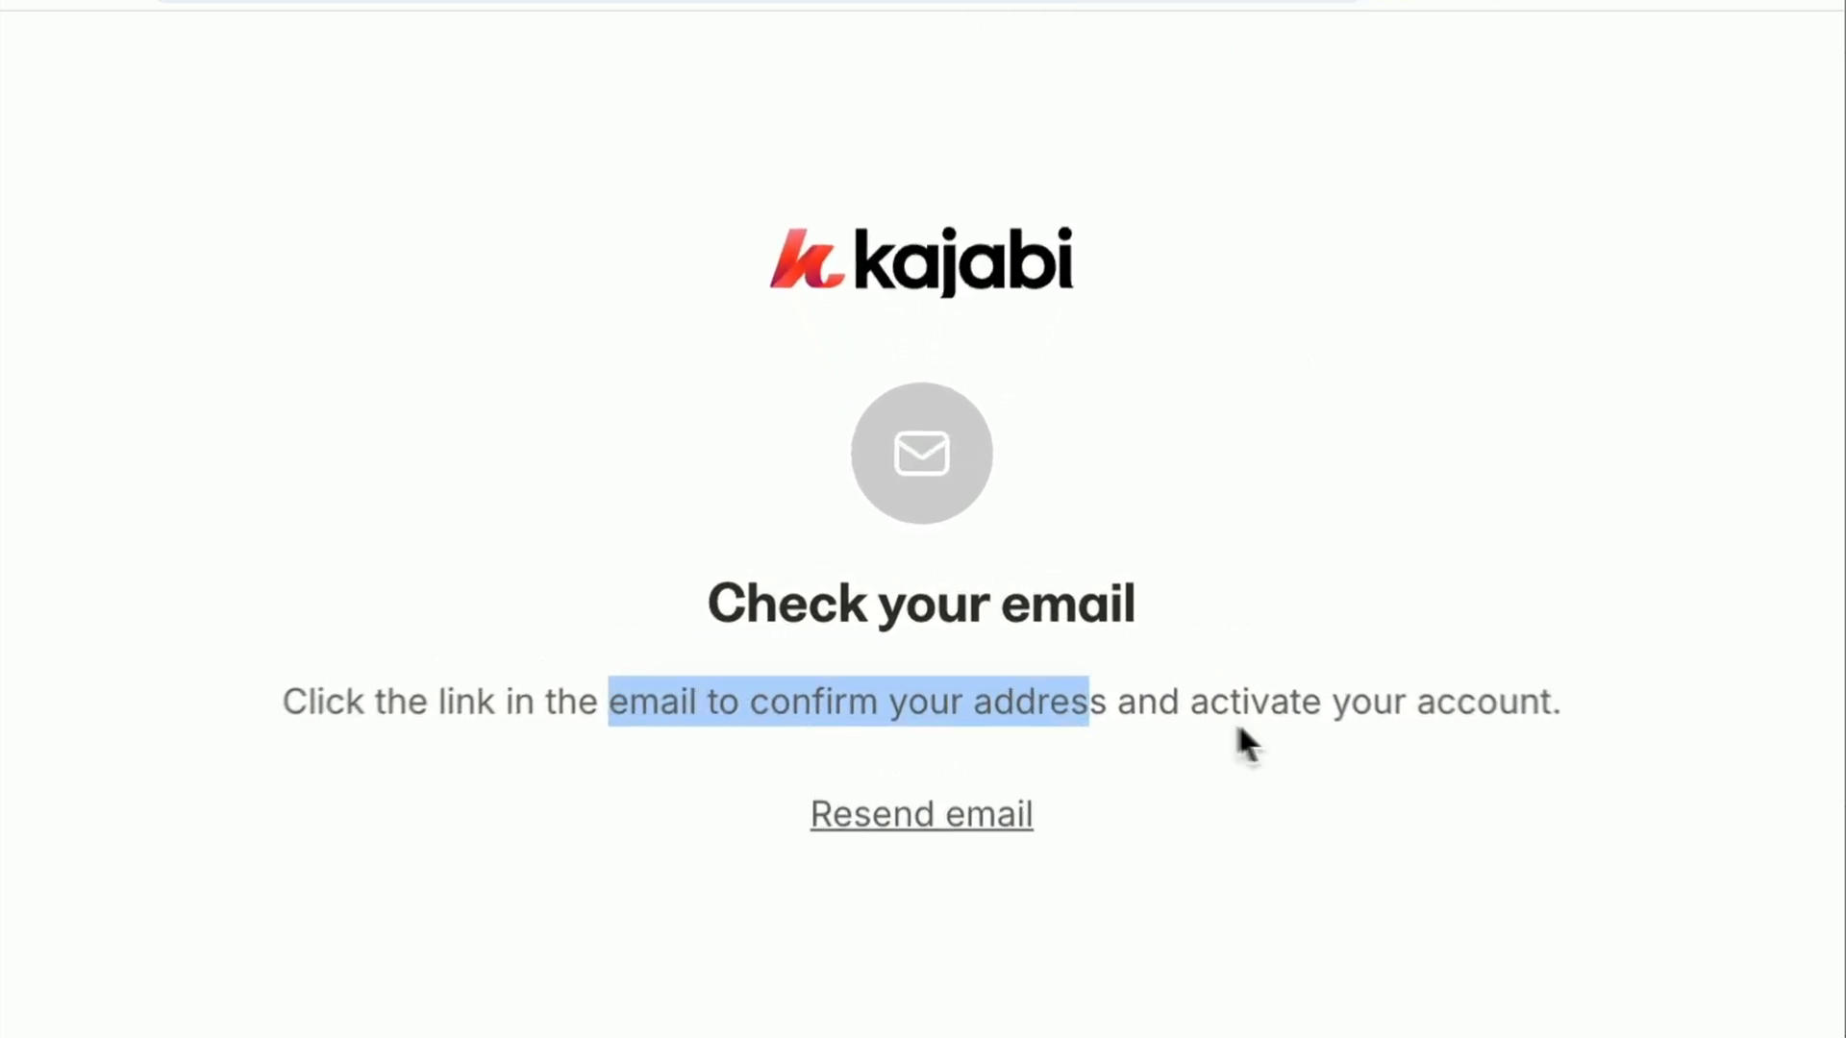
left_click(1226, 769)
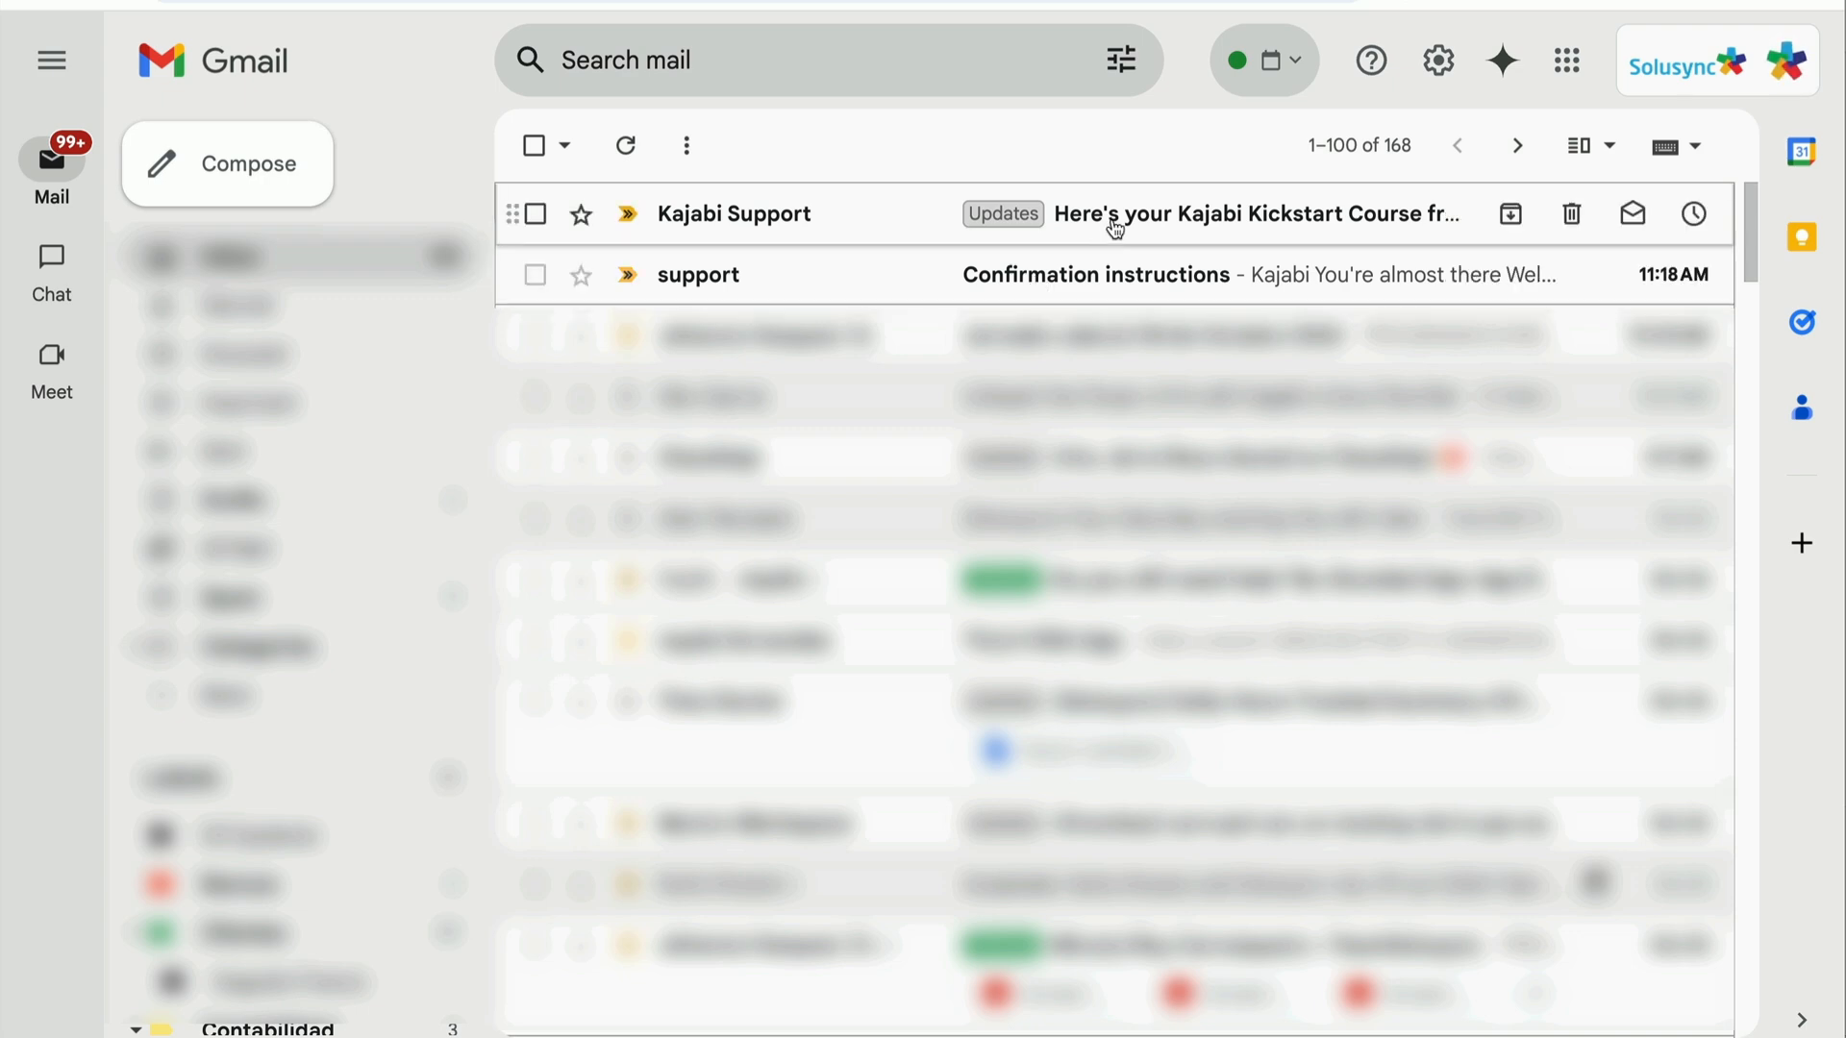
Step: Open the "Confirmation instructions" message in the Gmail inbox and follow its link to verify the e-mail address
mouse_move(806, 231)
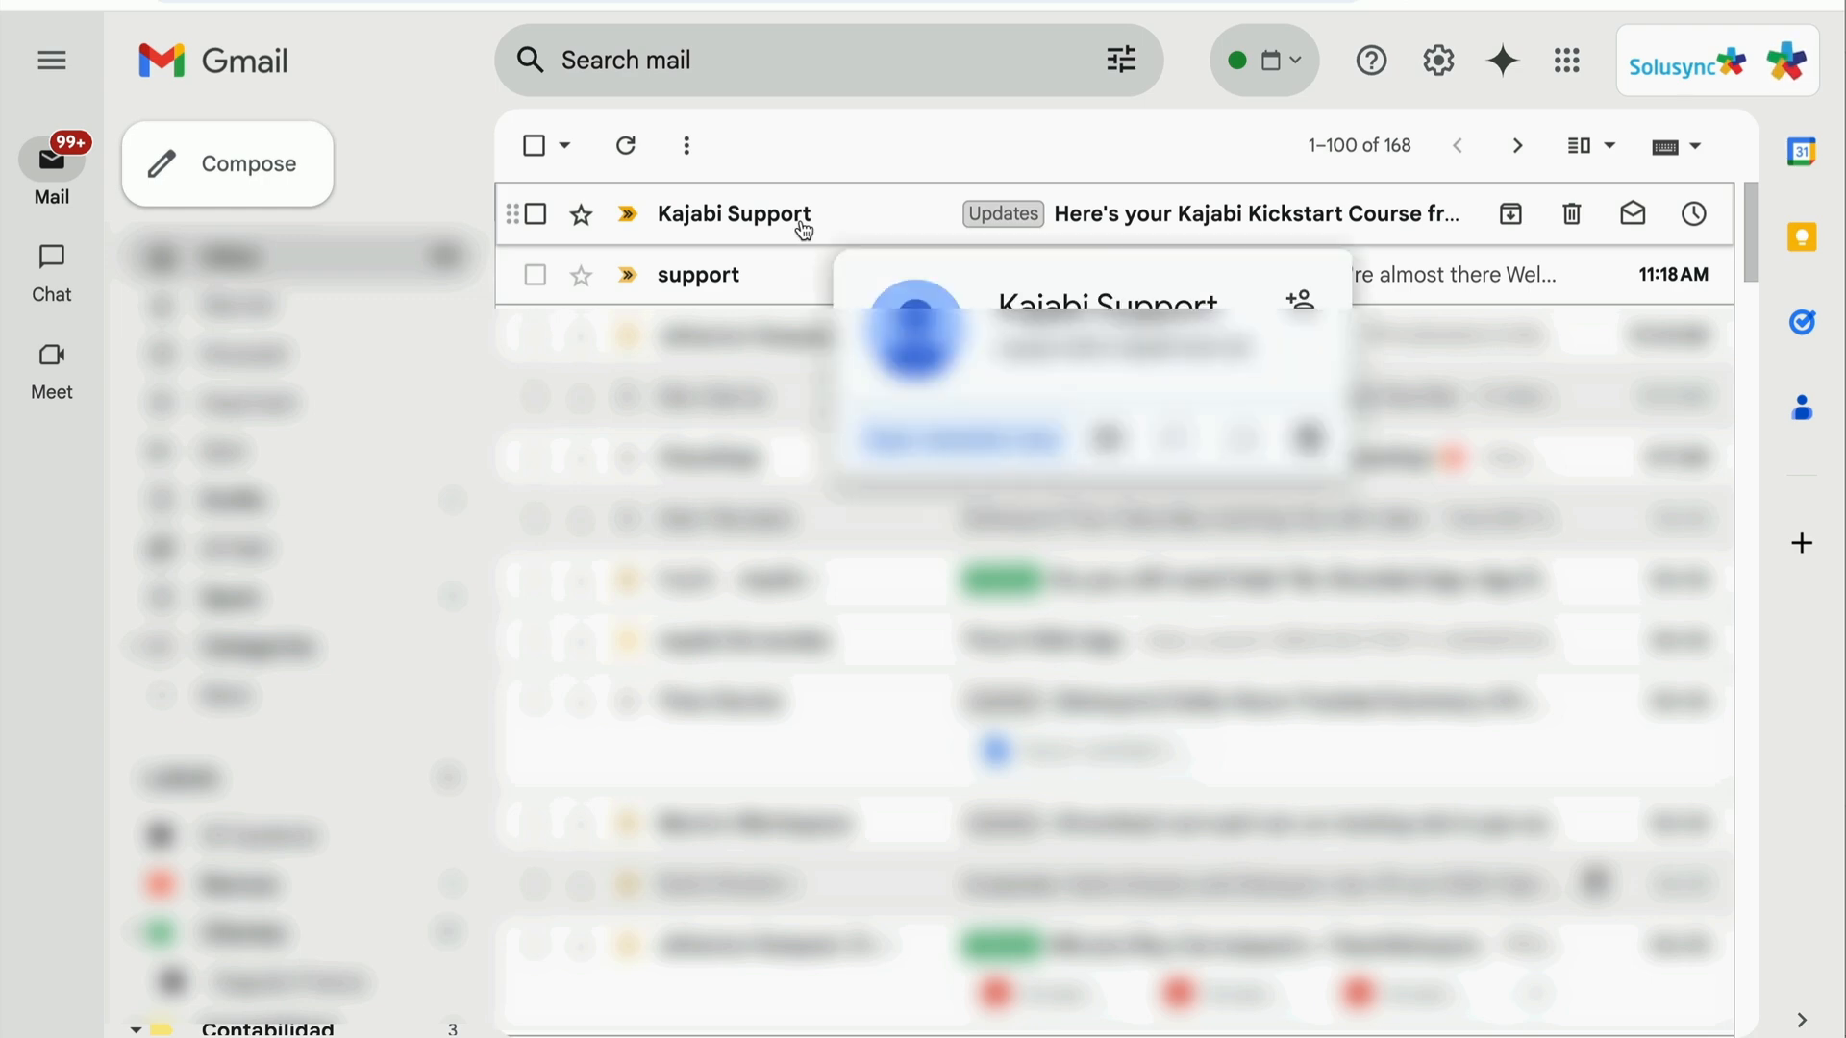
left_click(818, 275)
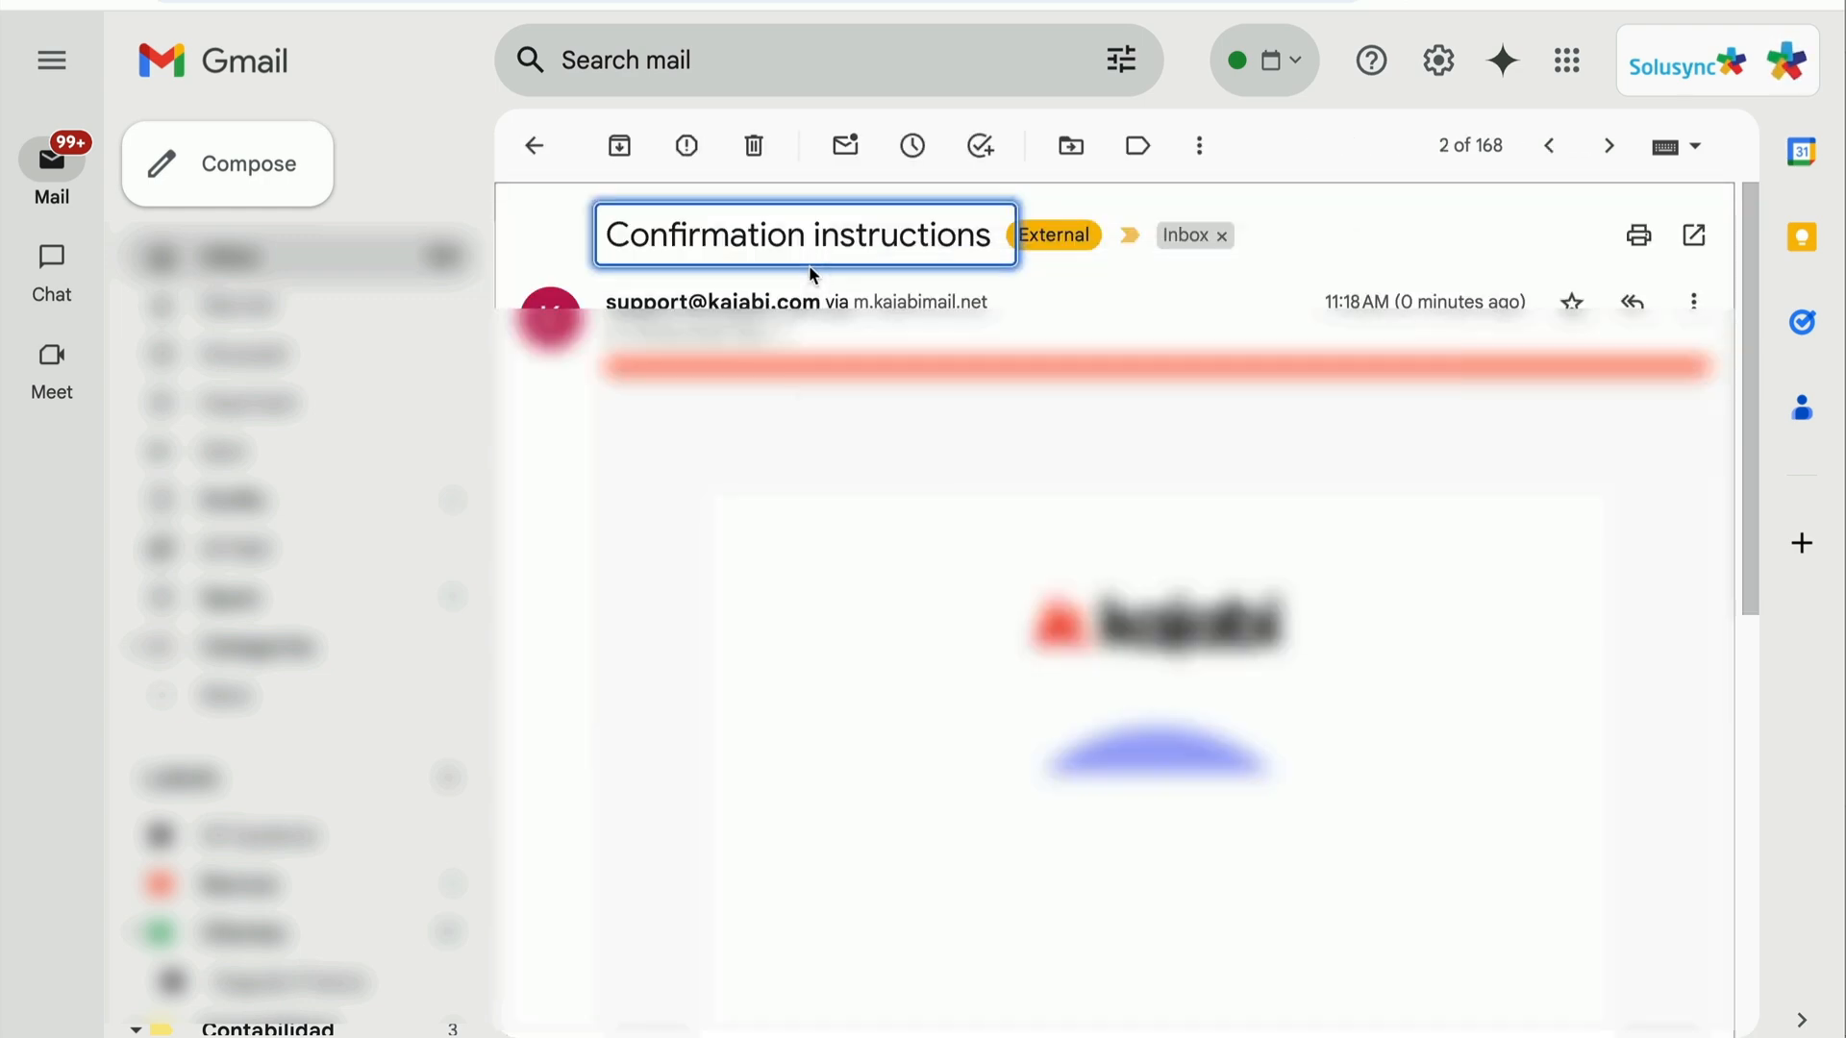
key("ctrl+minus")
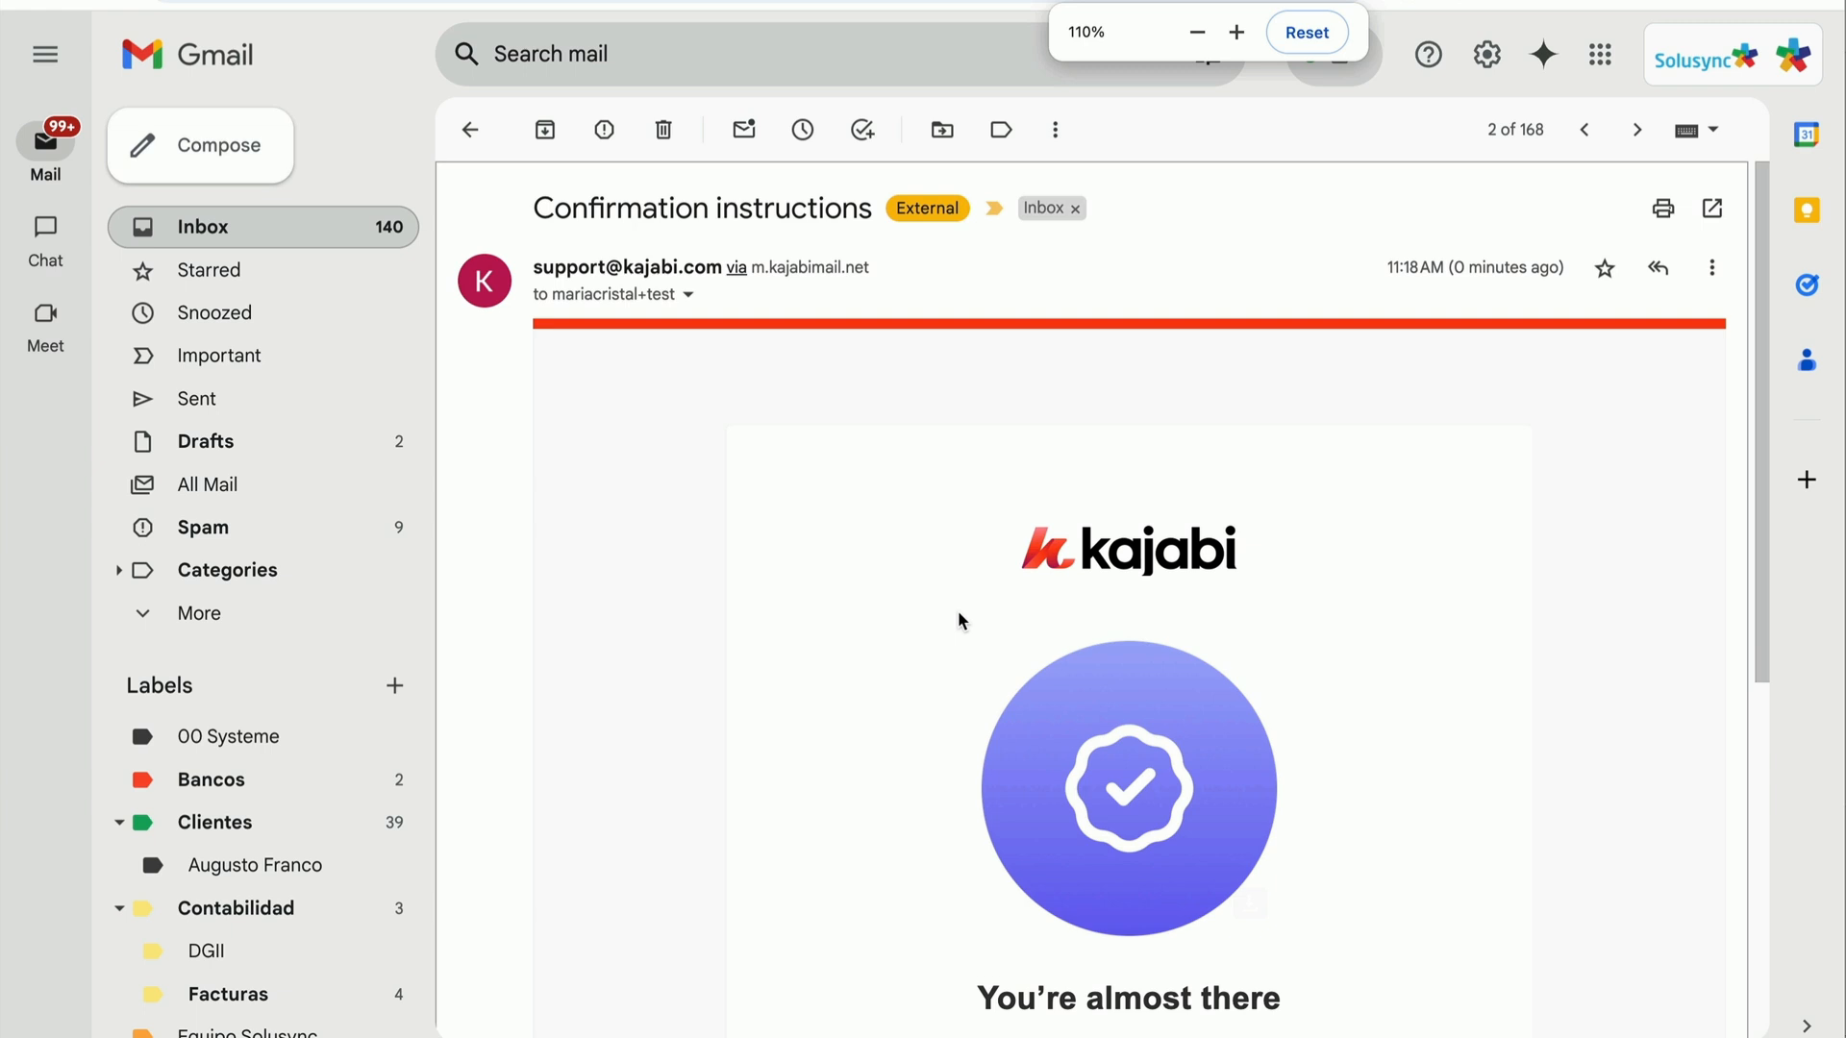
key("ctrl+minus")
scroll(962, 627, "down", 3)
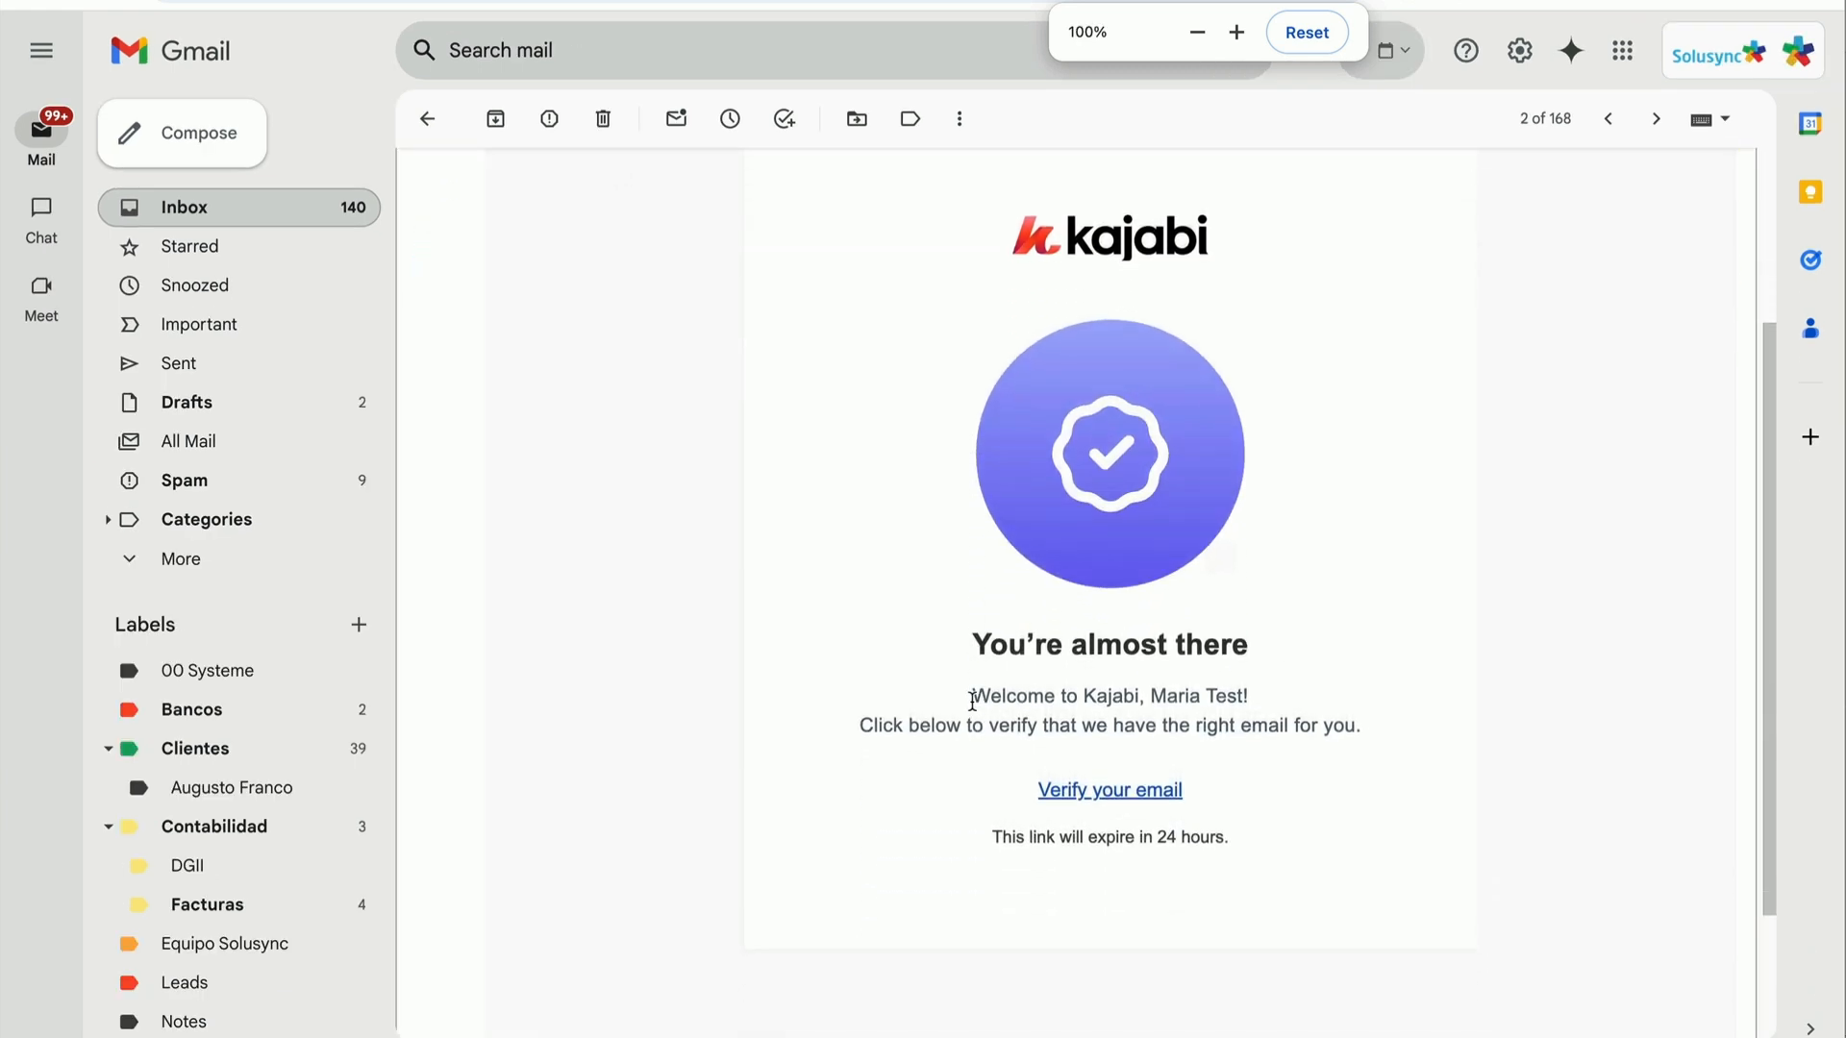
left_click(1093, 786)
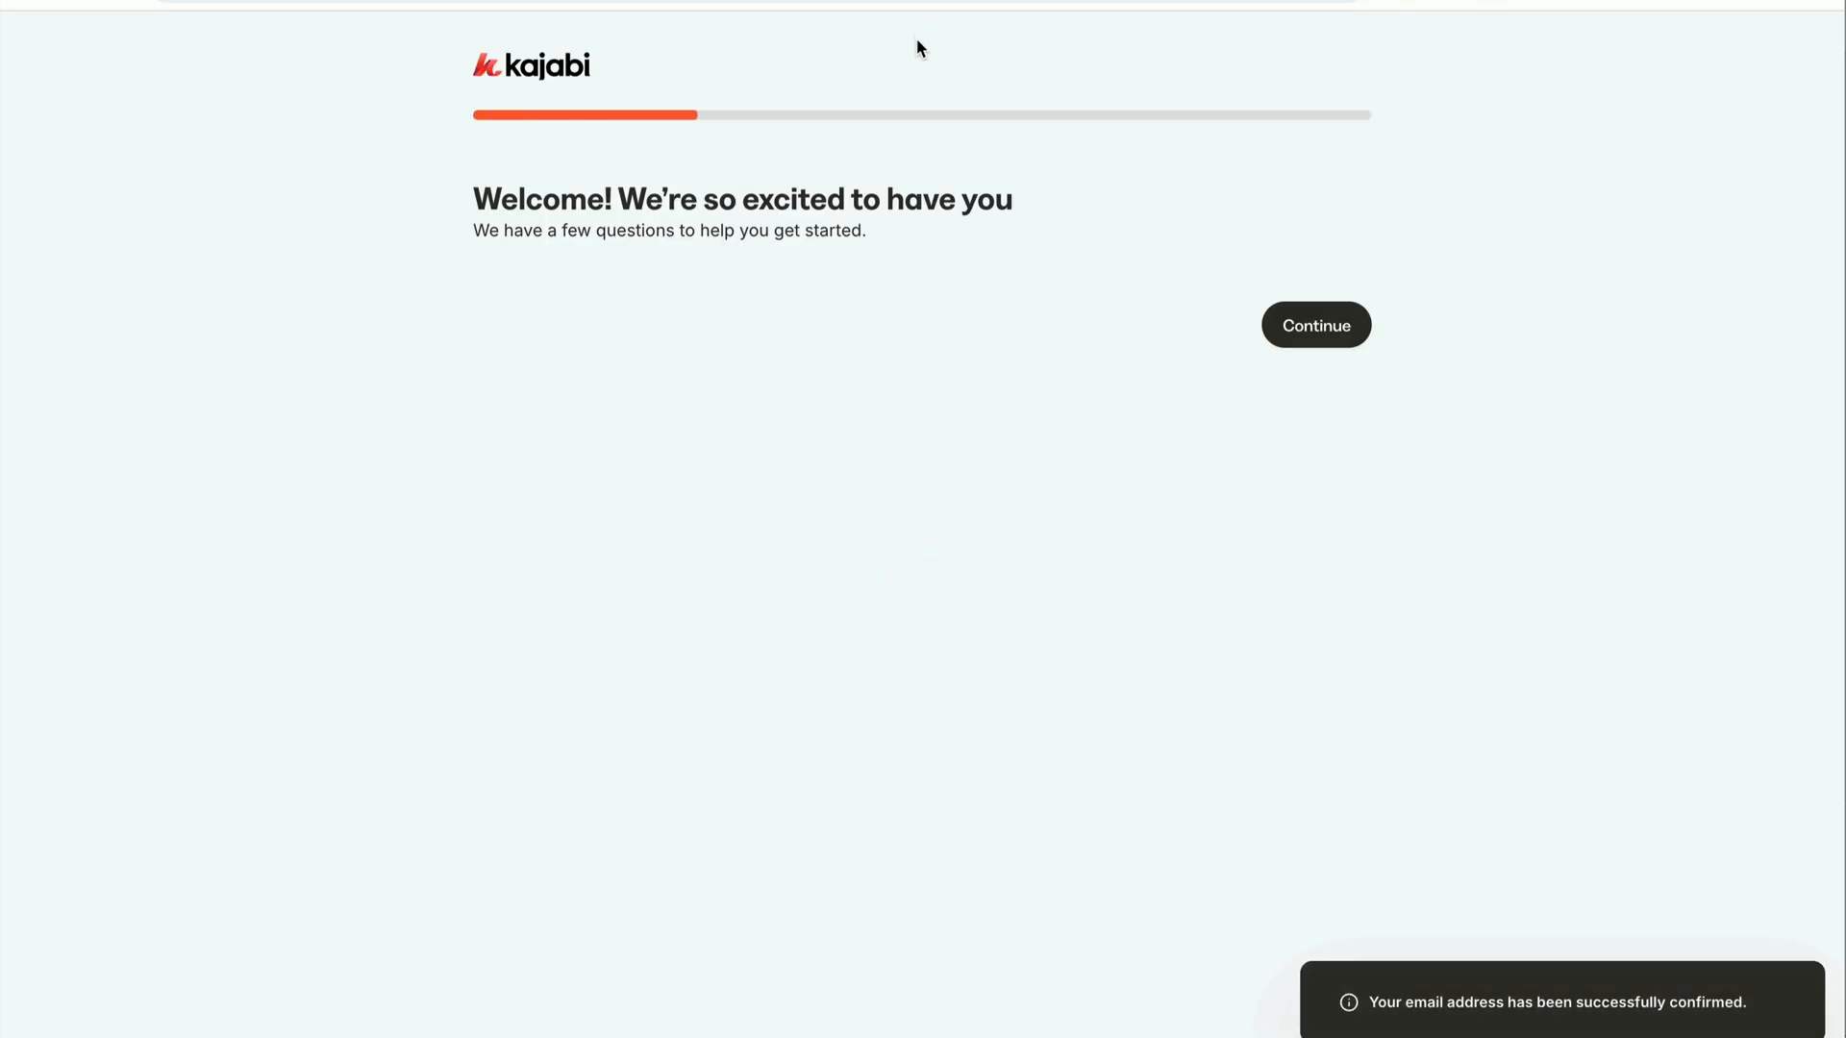
Step: Answer the onboarding questions with "I want to start monetizing my knowledge online", "Content creator" and "No, I'm interested in starting one"
left_click(1325, 330)
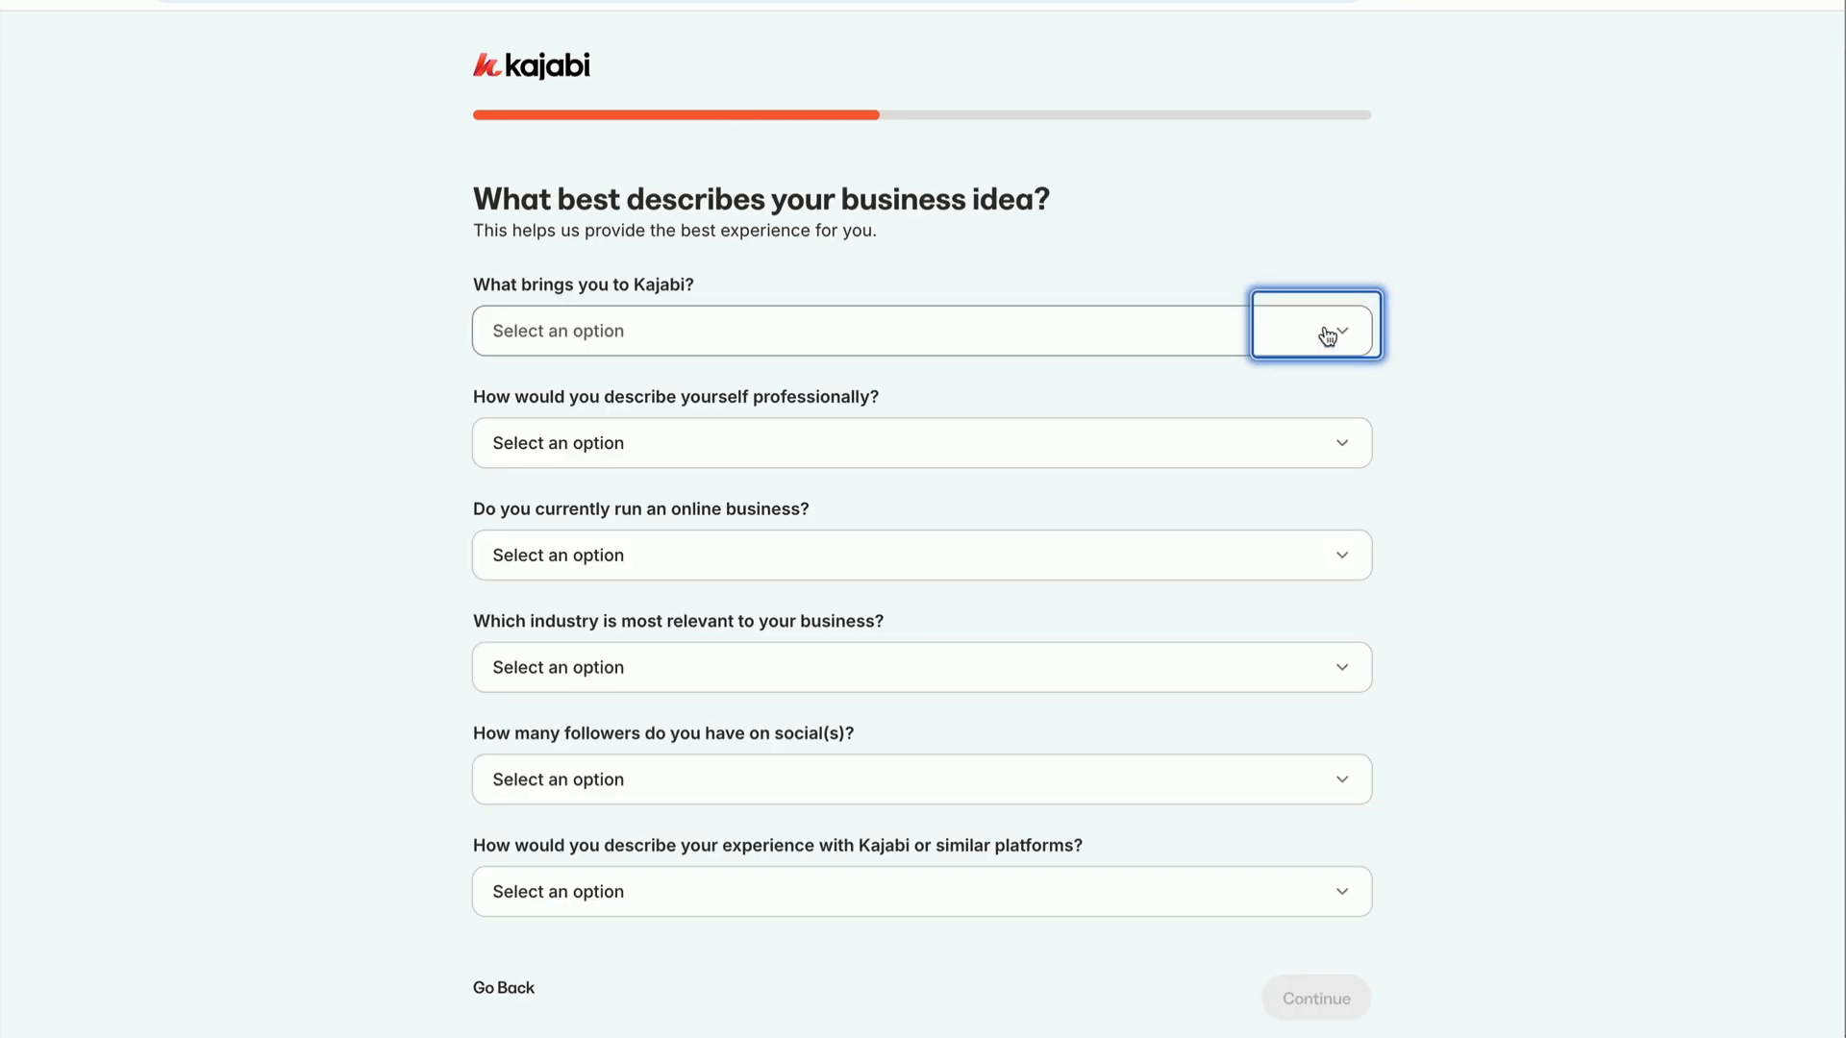
left_click(962, 339)
left_click(908, 440)
left_click(865, 501)
left_click(821, 560)
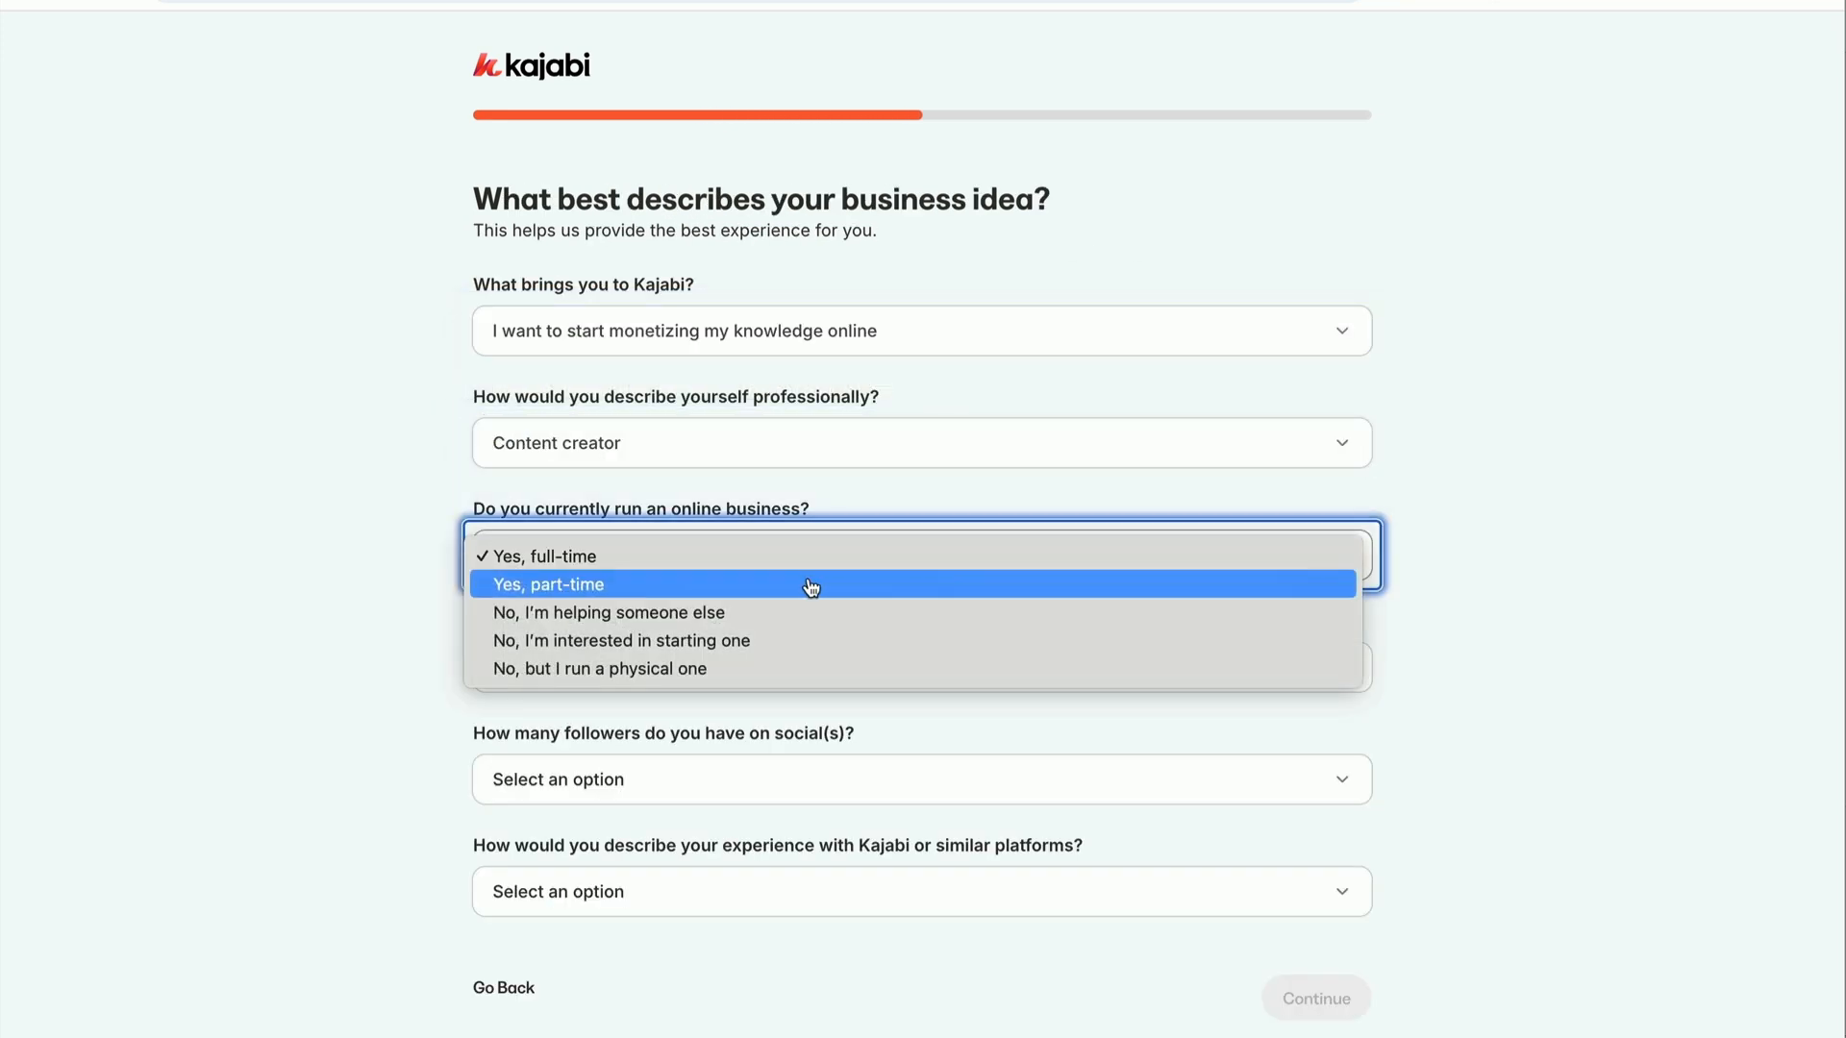
left_click(789, 641)
Step: Choose "Academics & Teacher Training", 10,000 - 50,000 followers and "I'm new to this type of platform", and submit the business questions
left_click(755, 669)
left_click(732, 866)
left_click(726, 783)
left_click(721, 836)
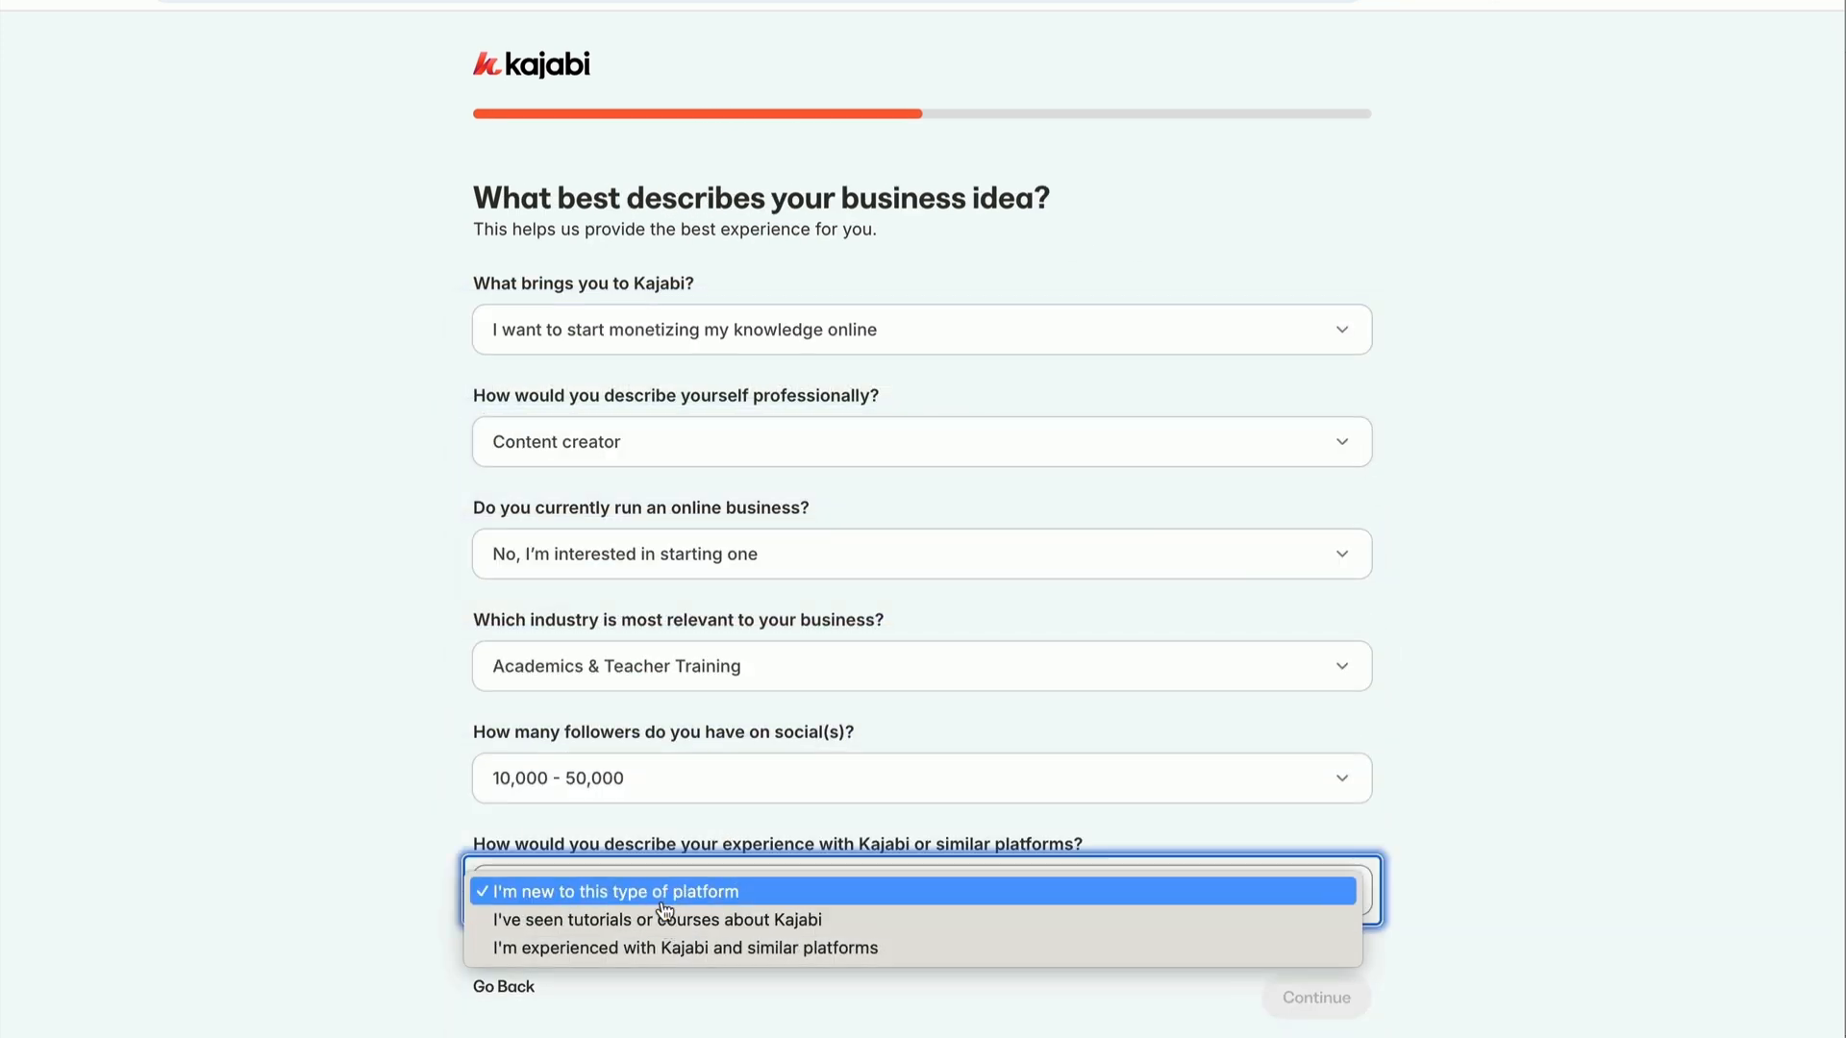
left_click(687, 893)
left_click(1298, 1002)
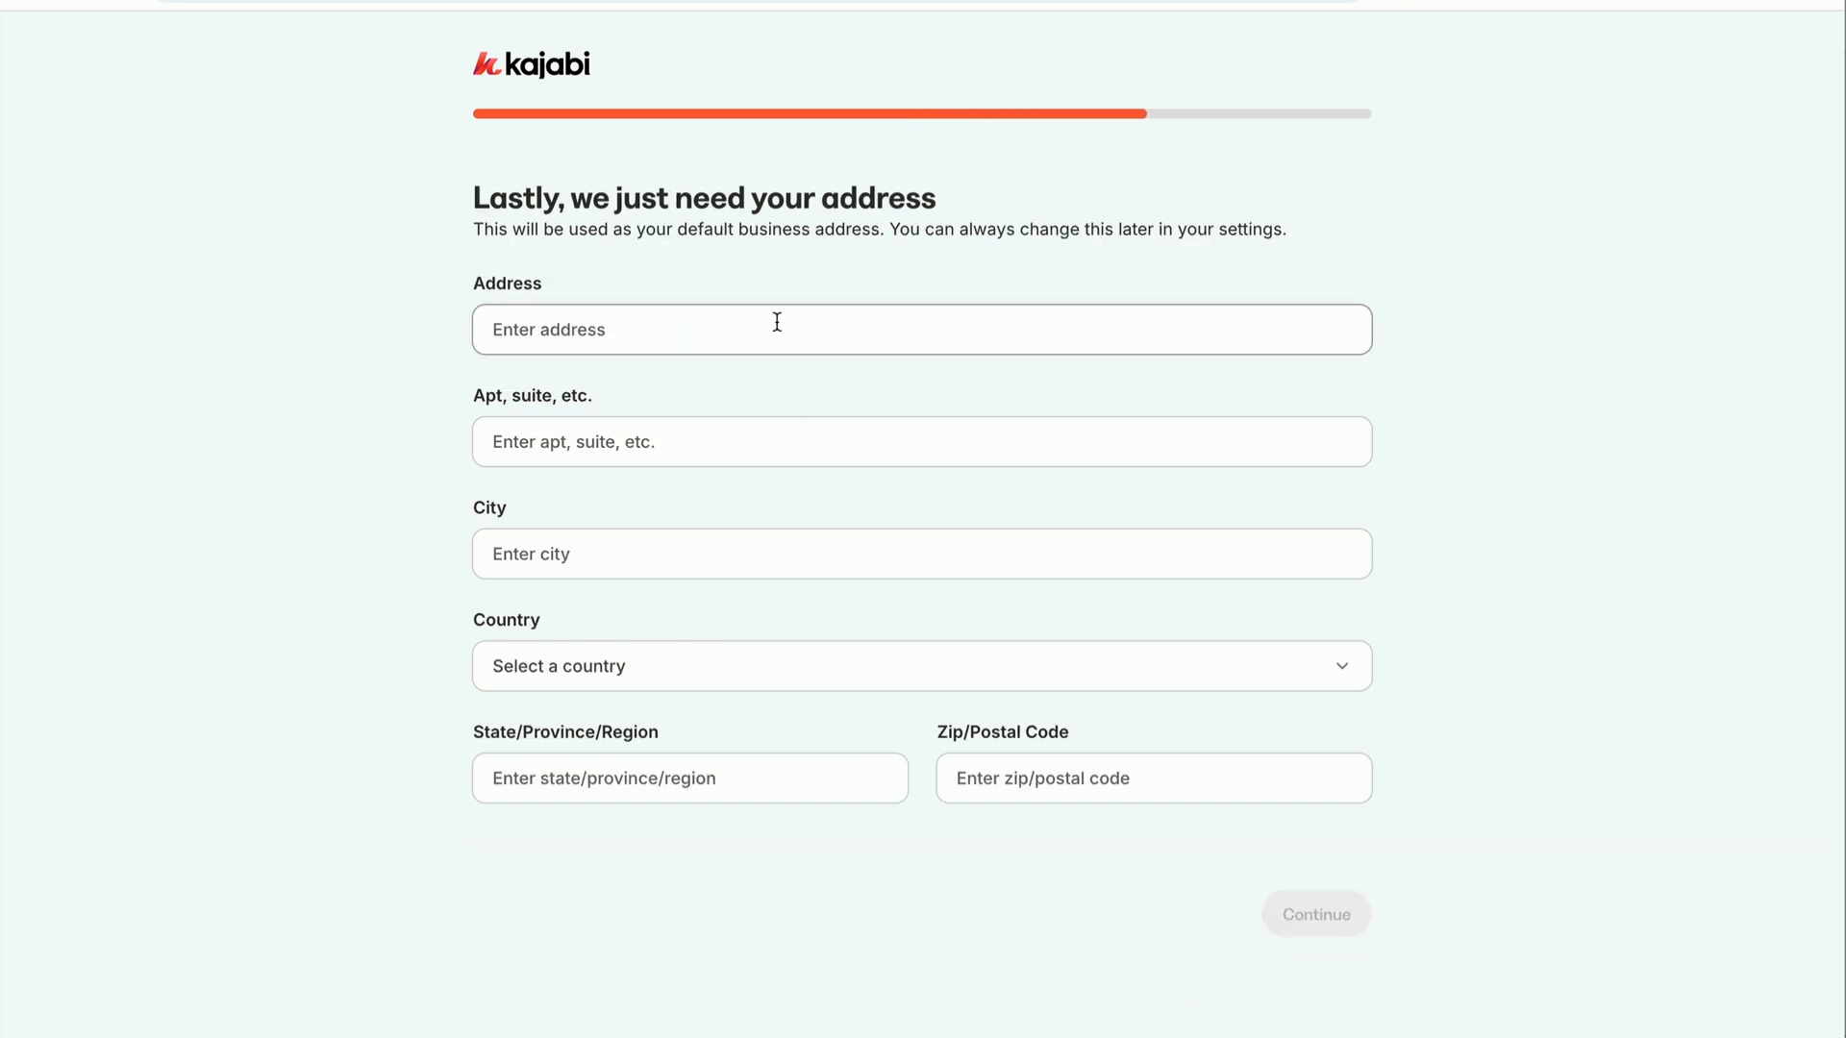
Step: Fill in the default business address with the saved address details and submit it
left_click(927, 894)
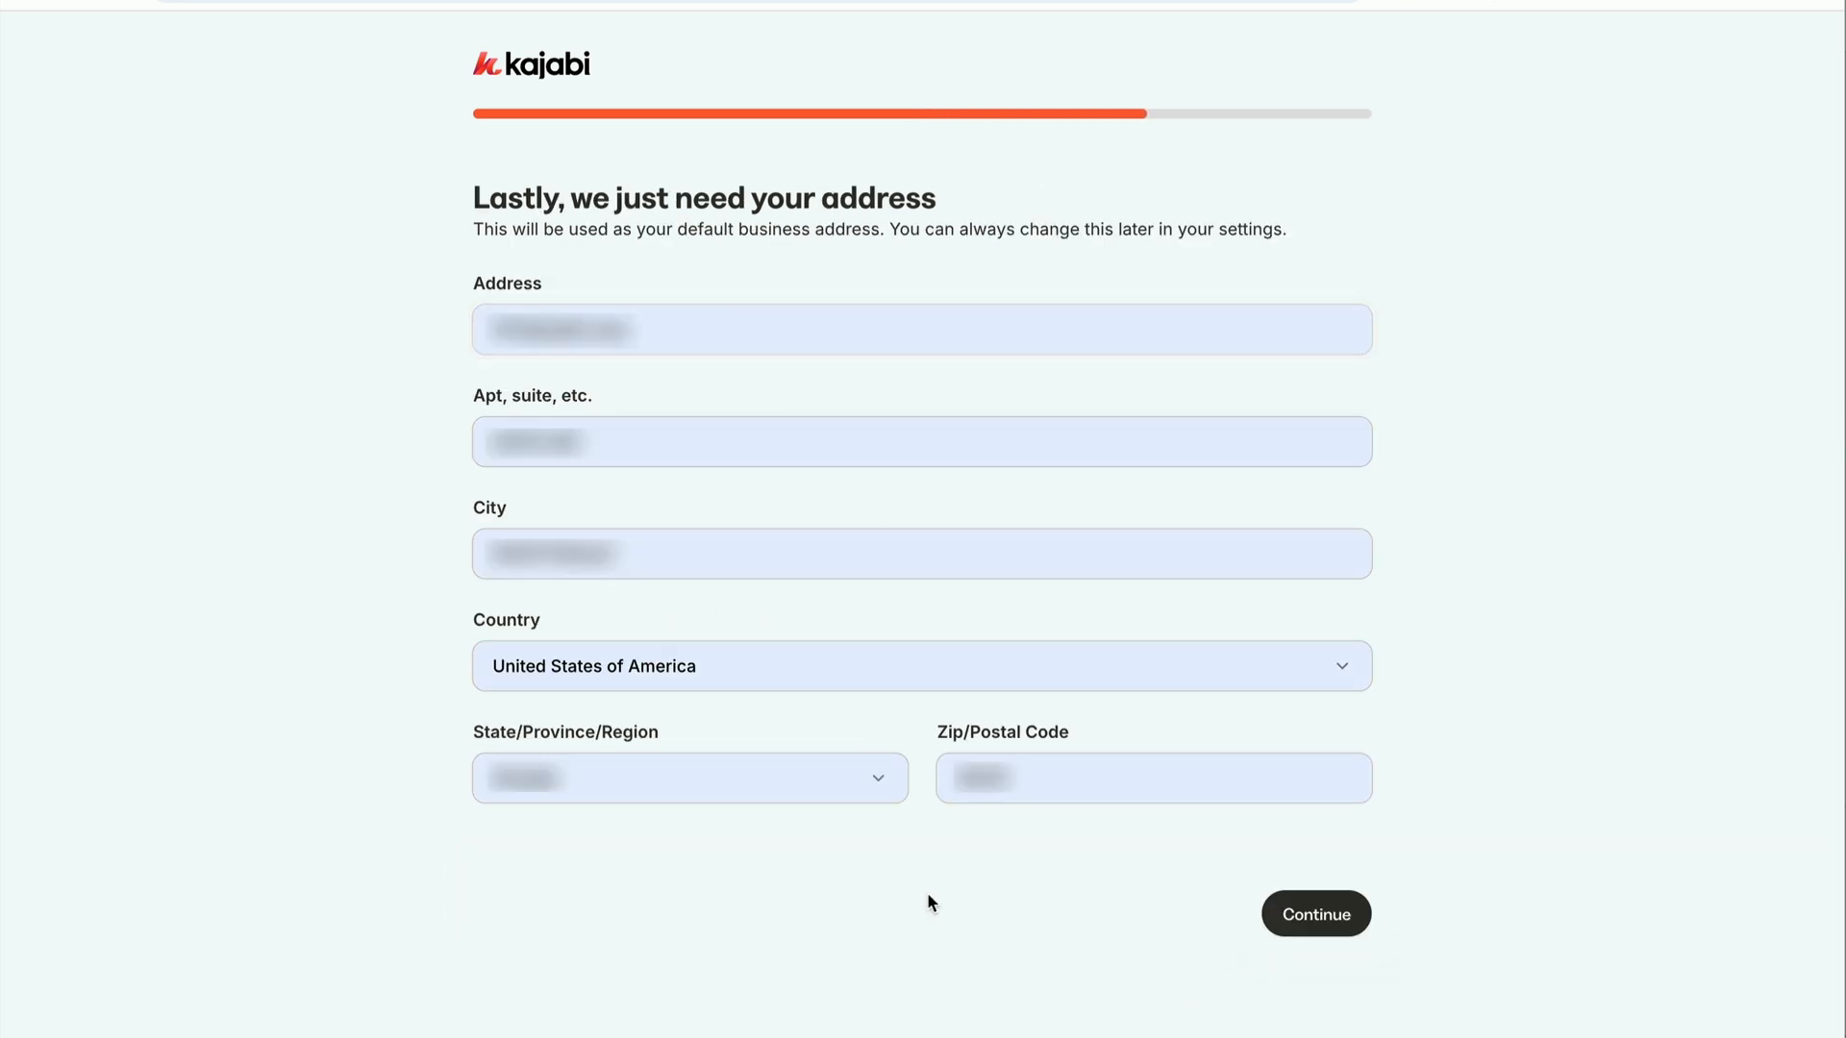
left_click(1295, 934)
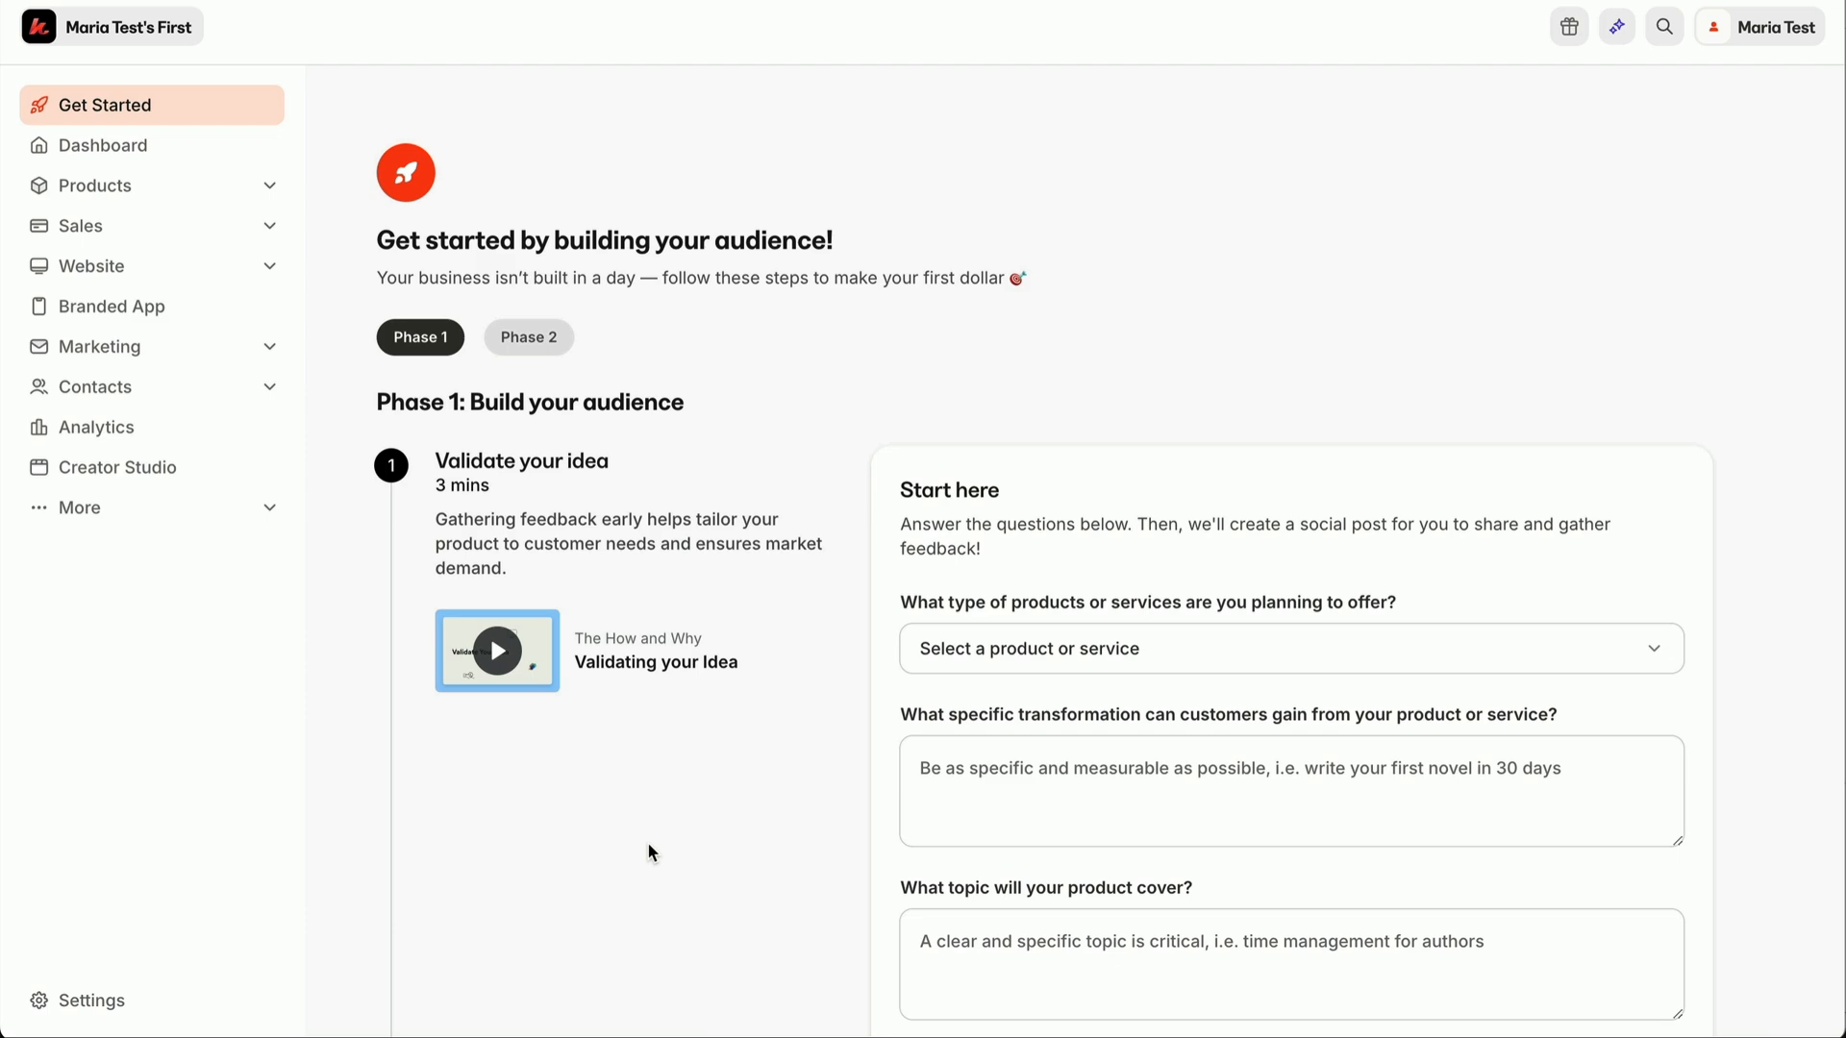
Step: Examine the Phase 1 getting-started checklist, from validating the idea through site personalization and instructor details to the waitlist
scroll(648, 842, "down", 8)
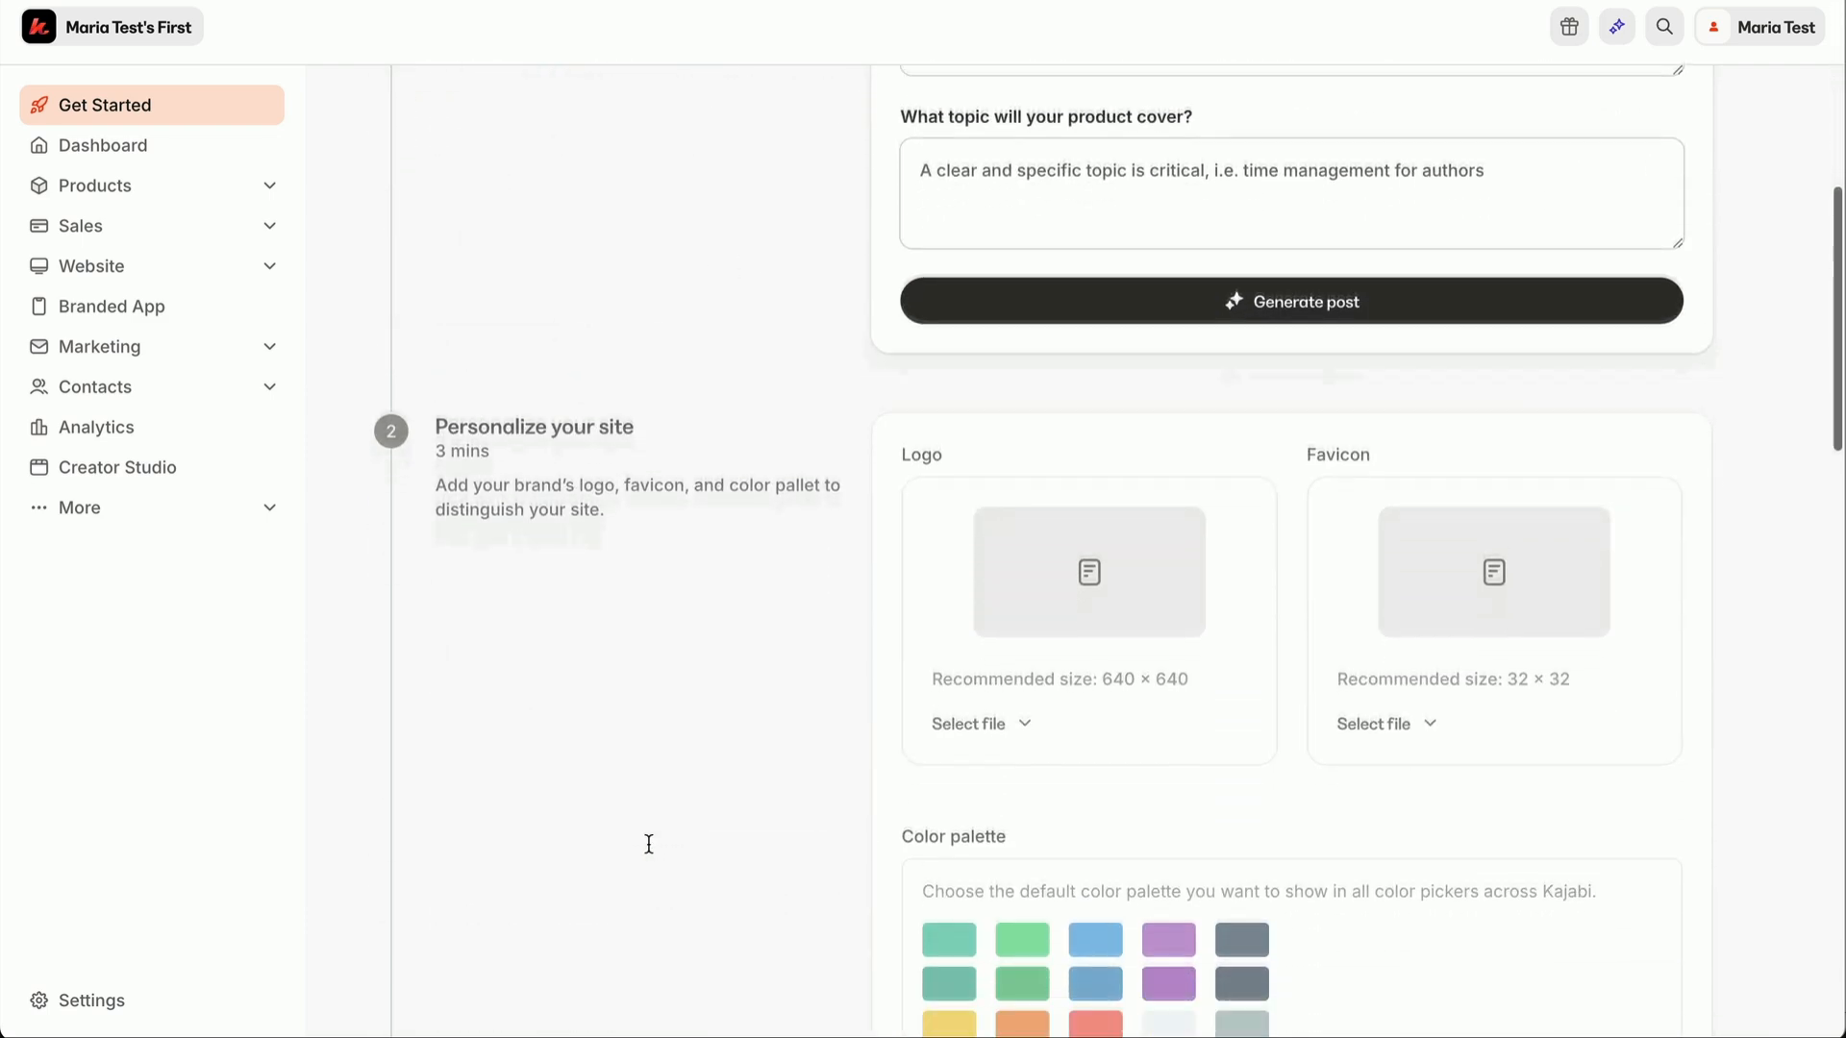
scroll(648, 843, "down", 18)
scroll(648, 844, "up", 10)
scroll(648, 852, "up", 15)
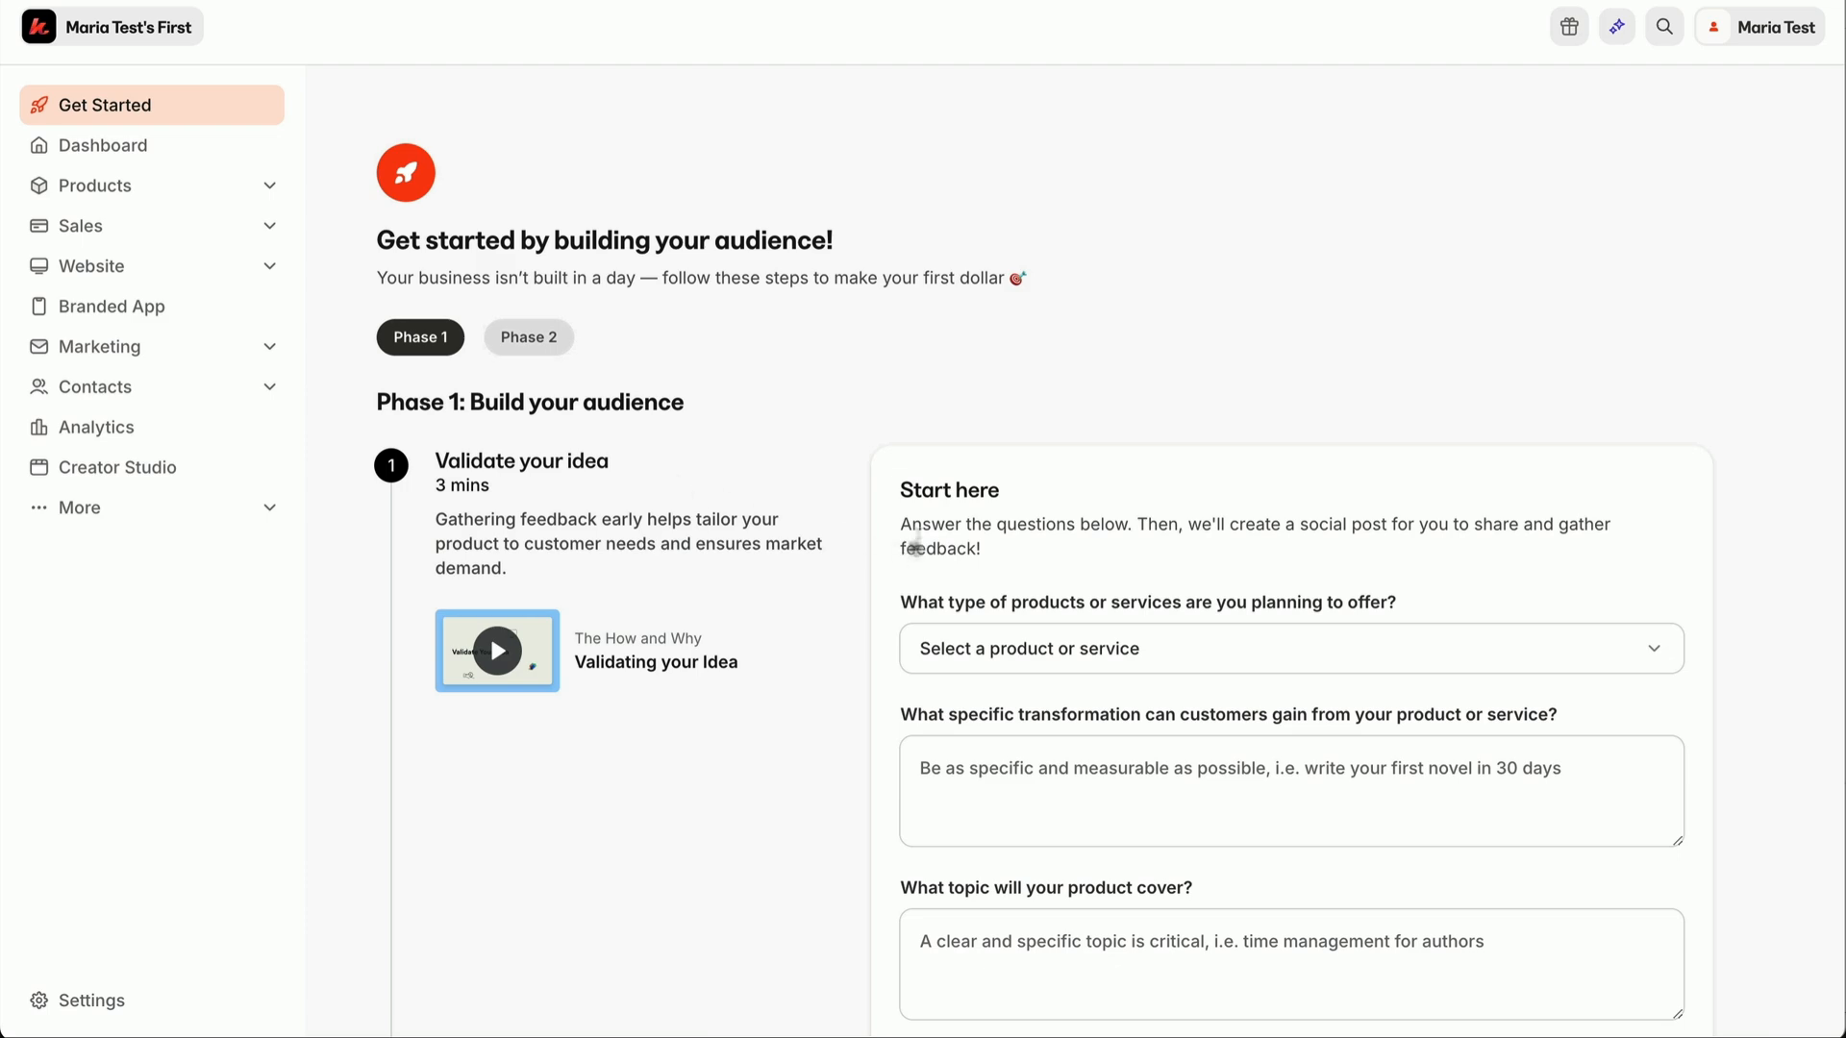
scroll(849, 664, "down", 5)
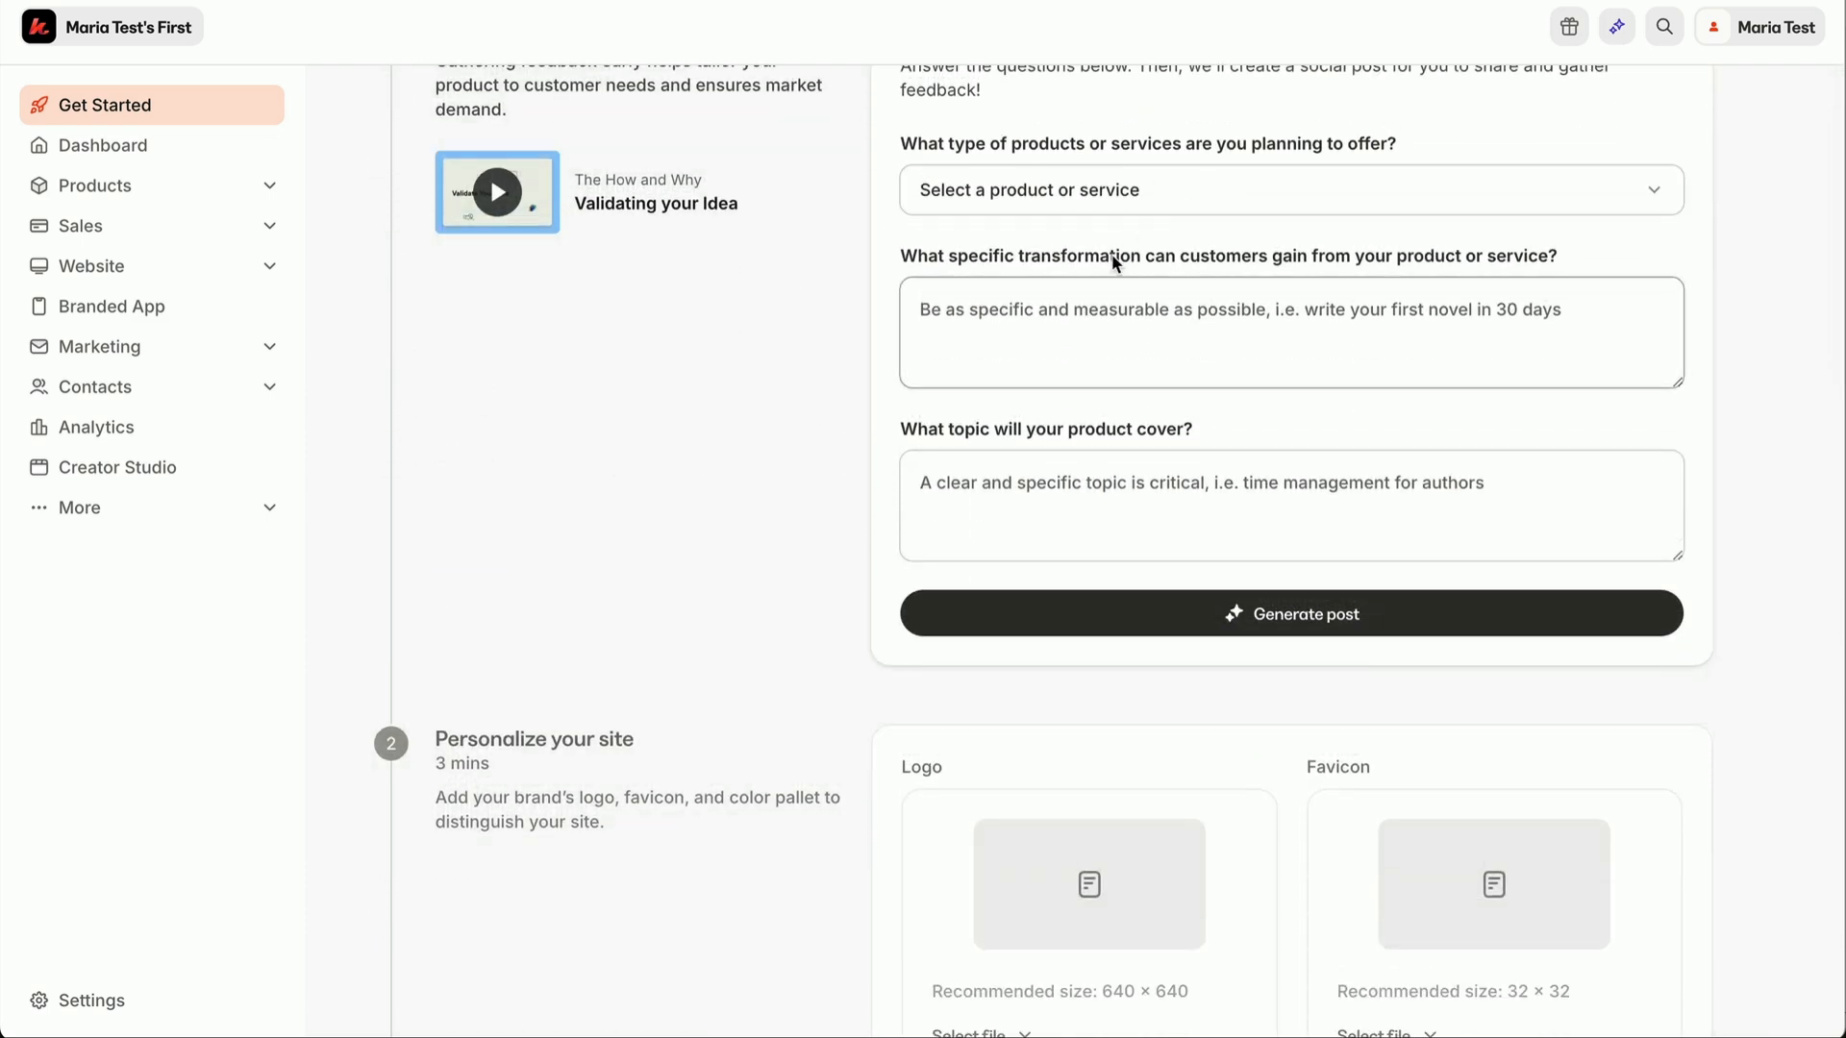
scroll(1035, 443, "down", 6)
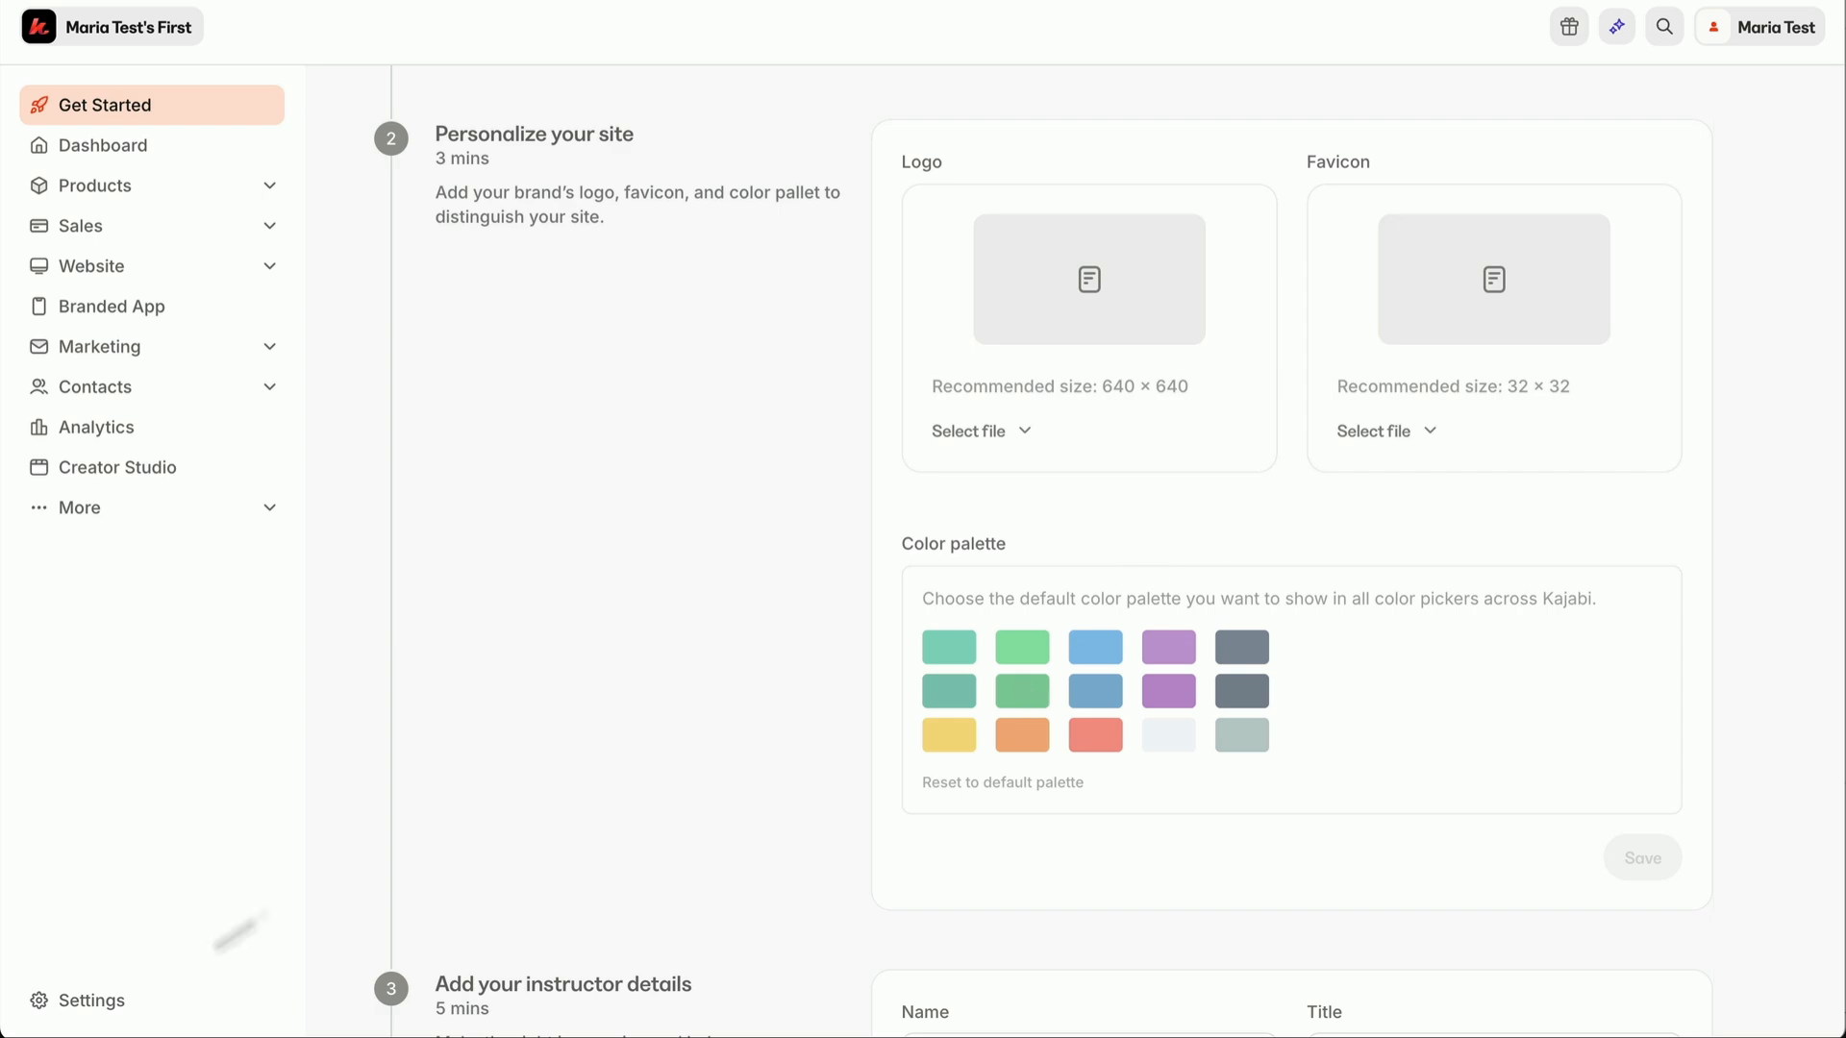
scroll(583, 769, "down", 16)
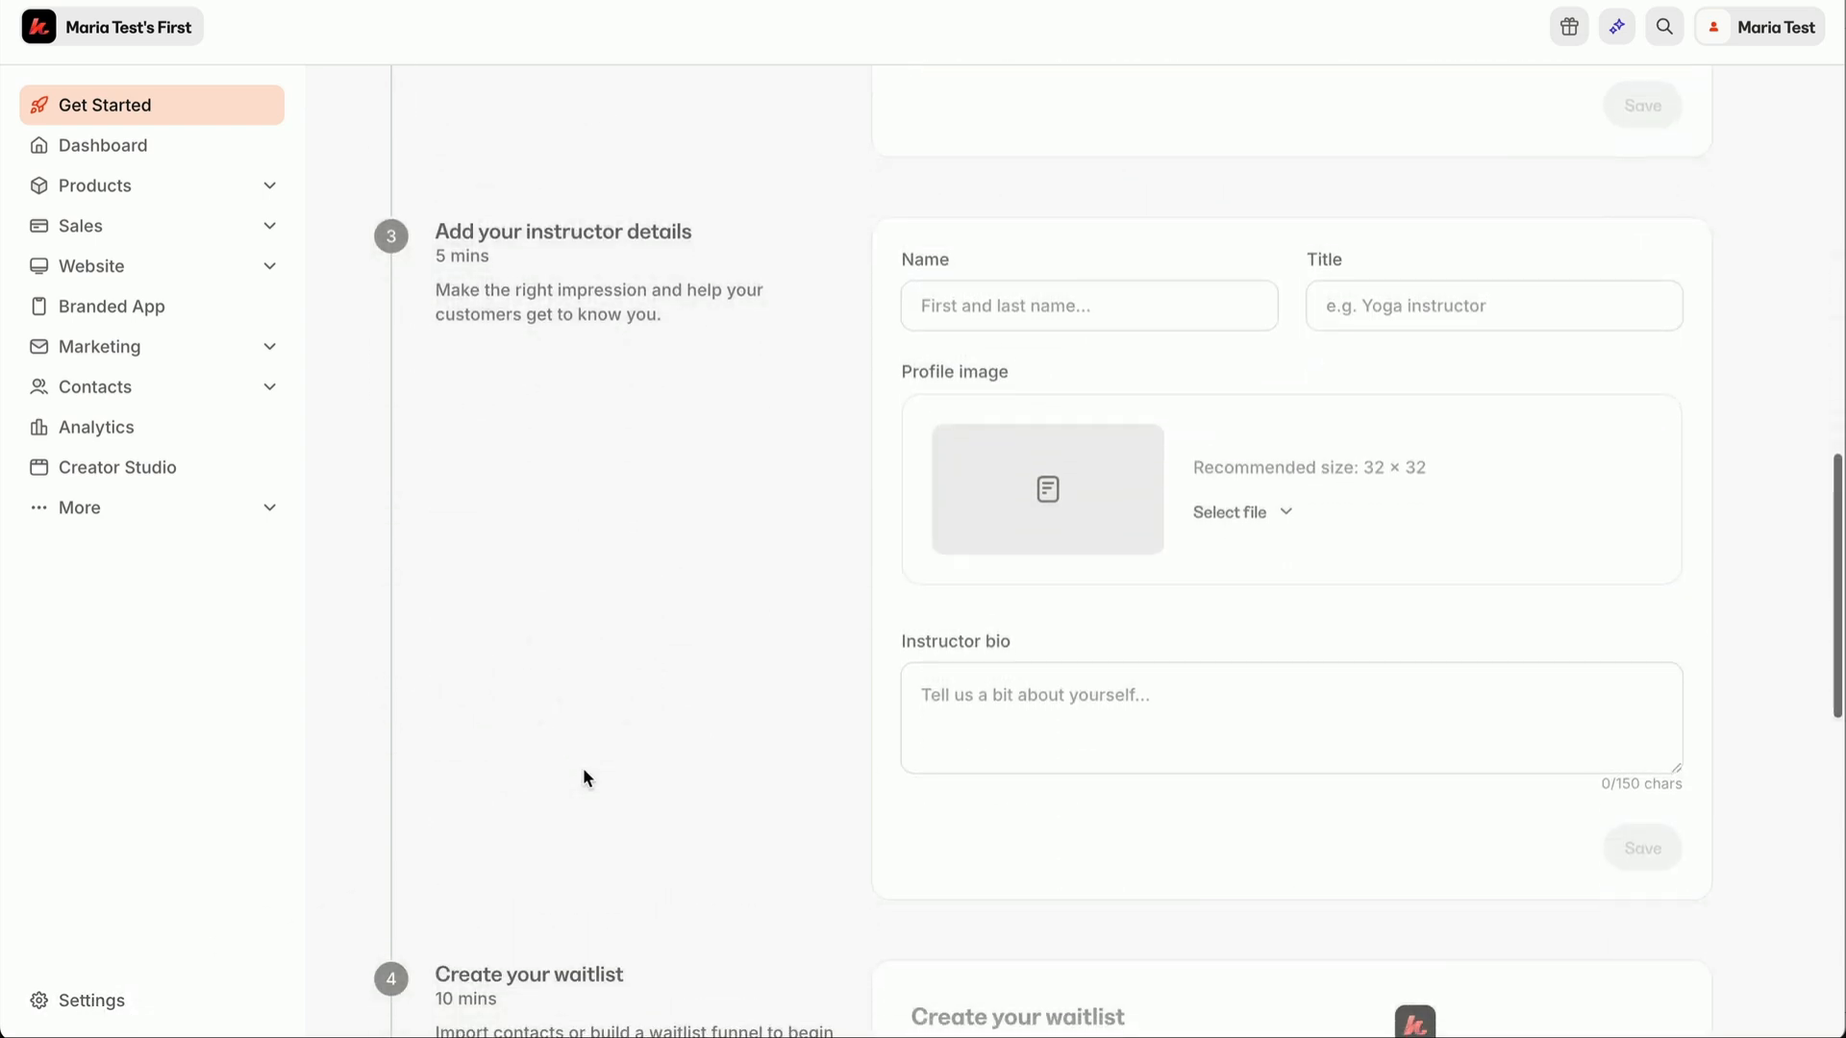
scroll(582, 767, "down", 4)
scroll(583, 767, "up", 20)
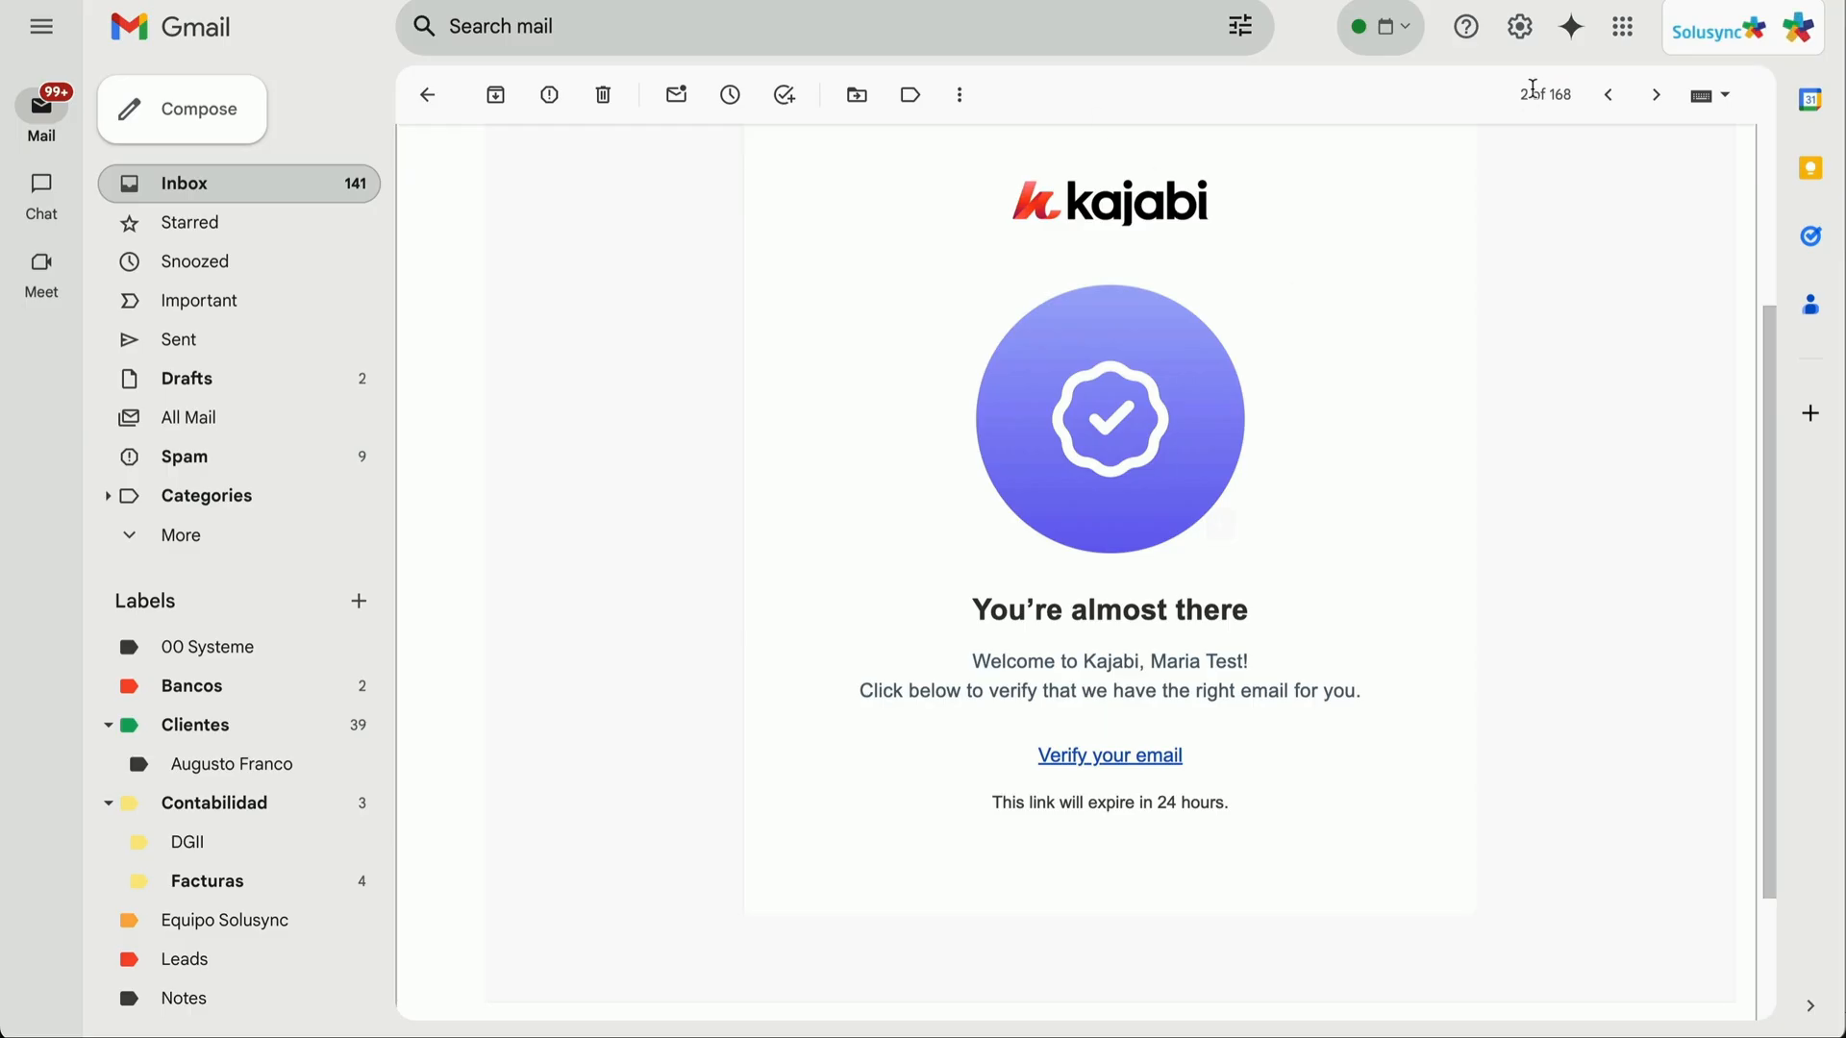
Step: Switch to Gmail, open the newer message about the Kajabi Kickstart Course, and read it through
left_click(1608, 95)
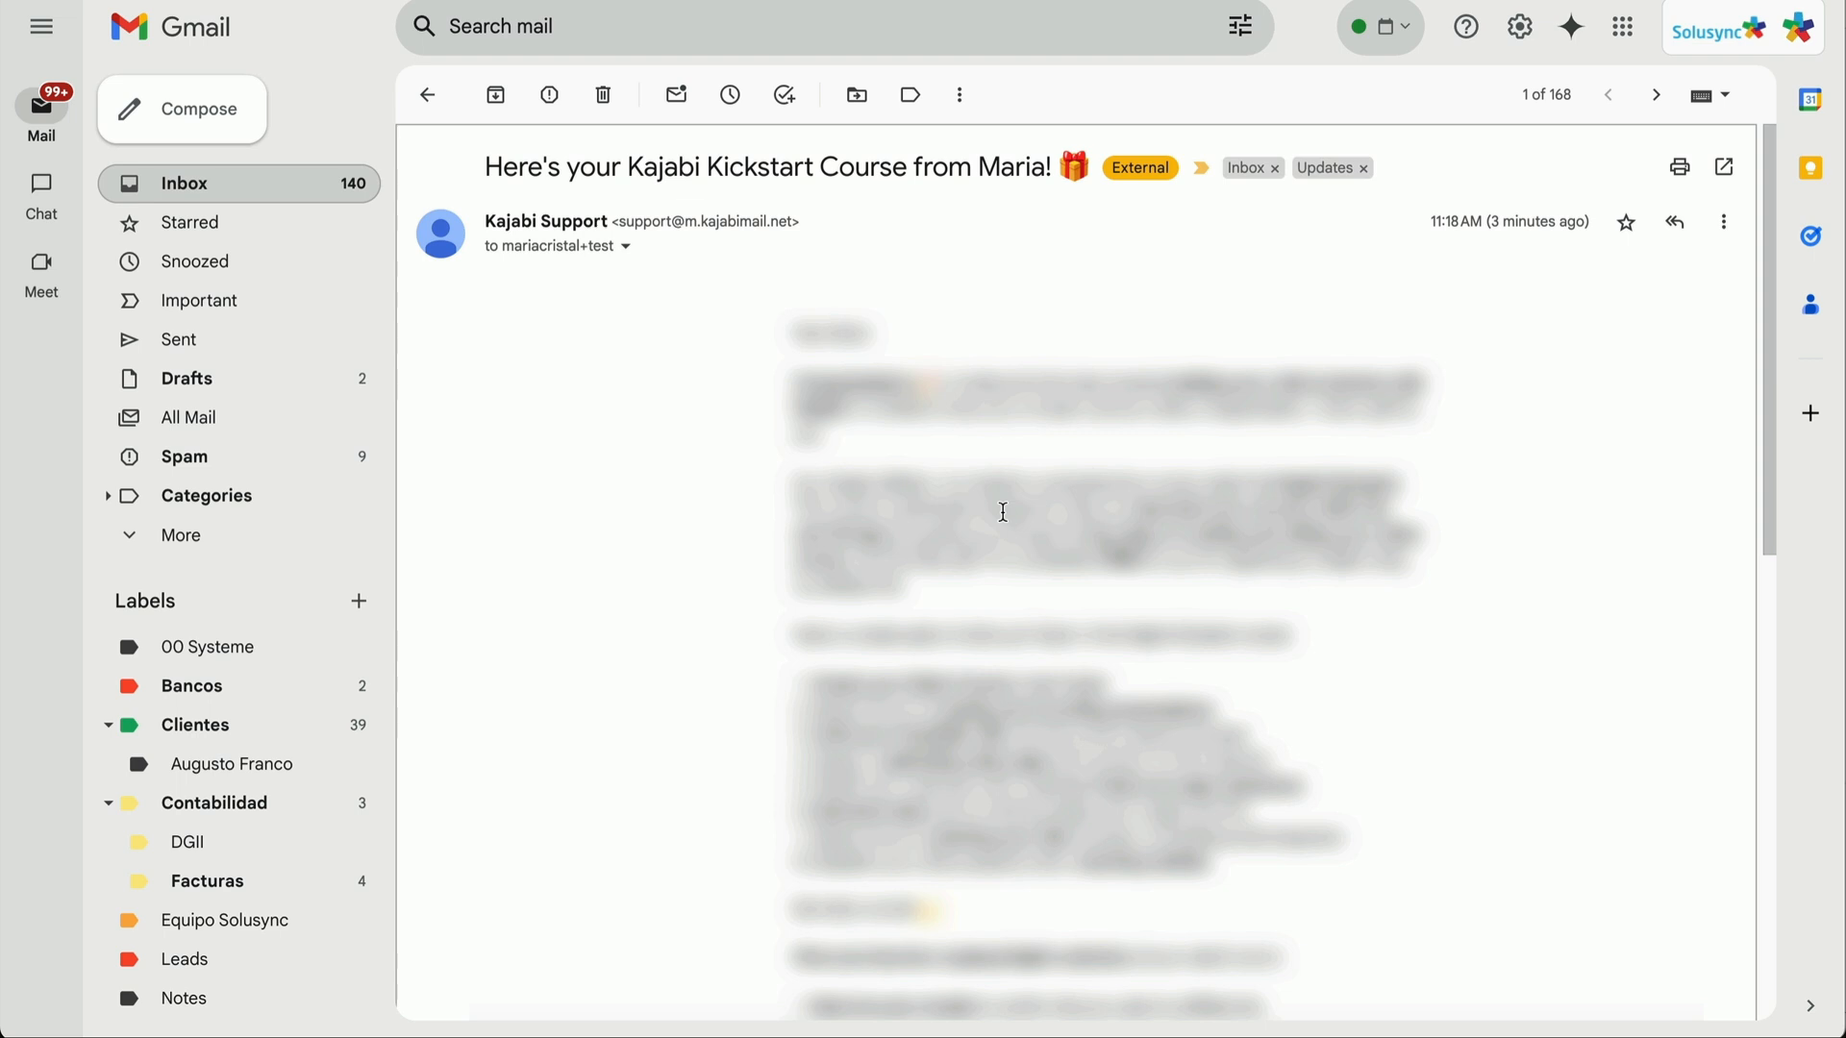
scroll(780, 502, "down", 3)
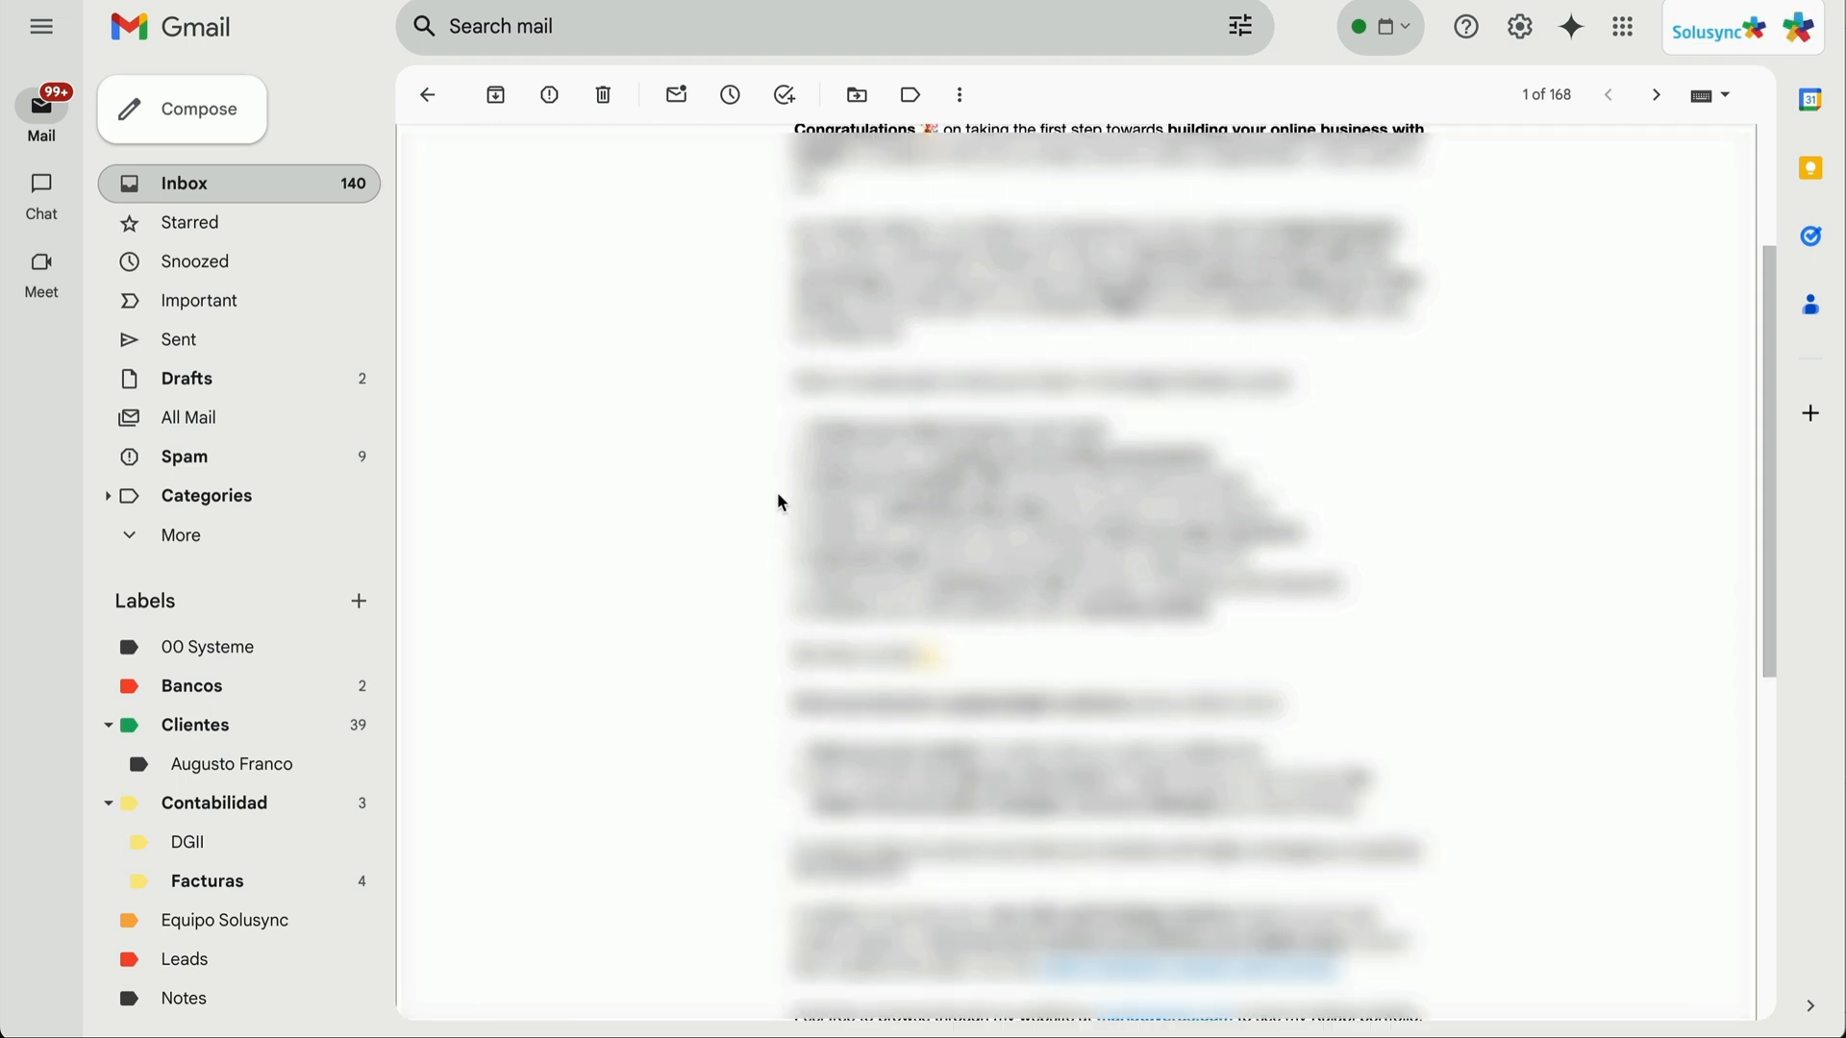
scroll(881, 565, "down", 8)
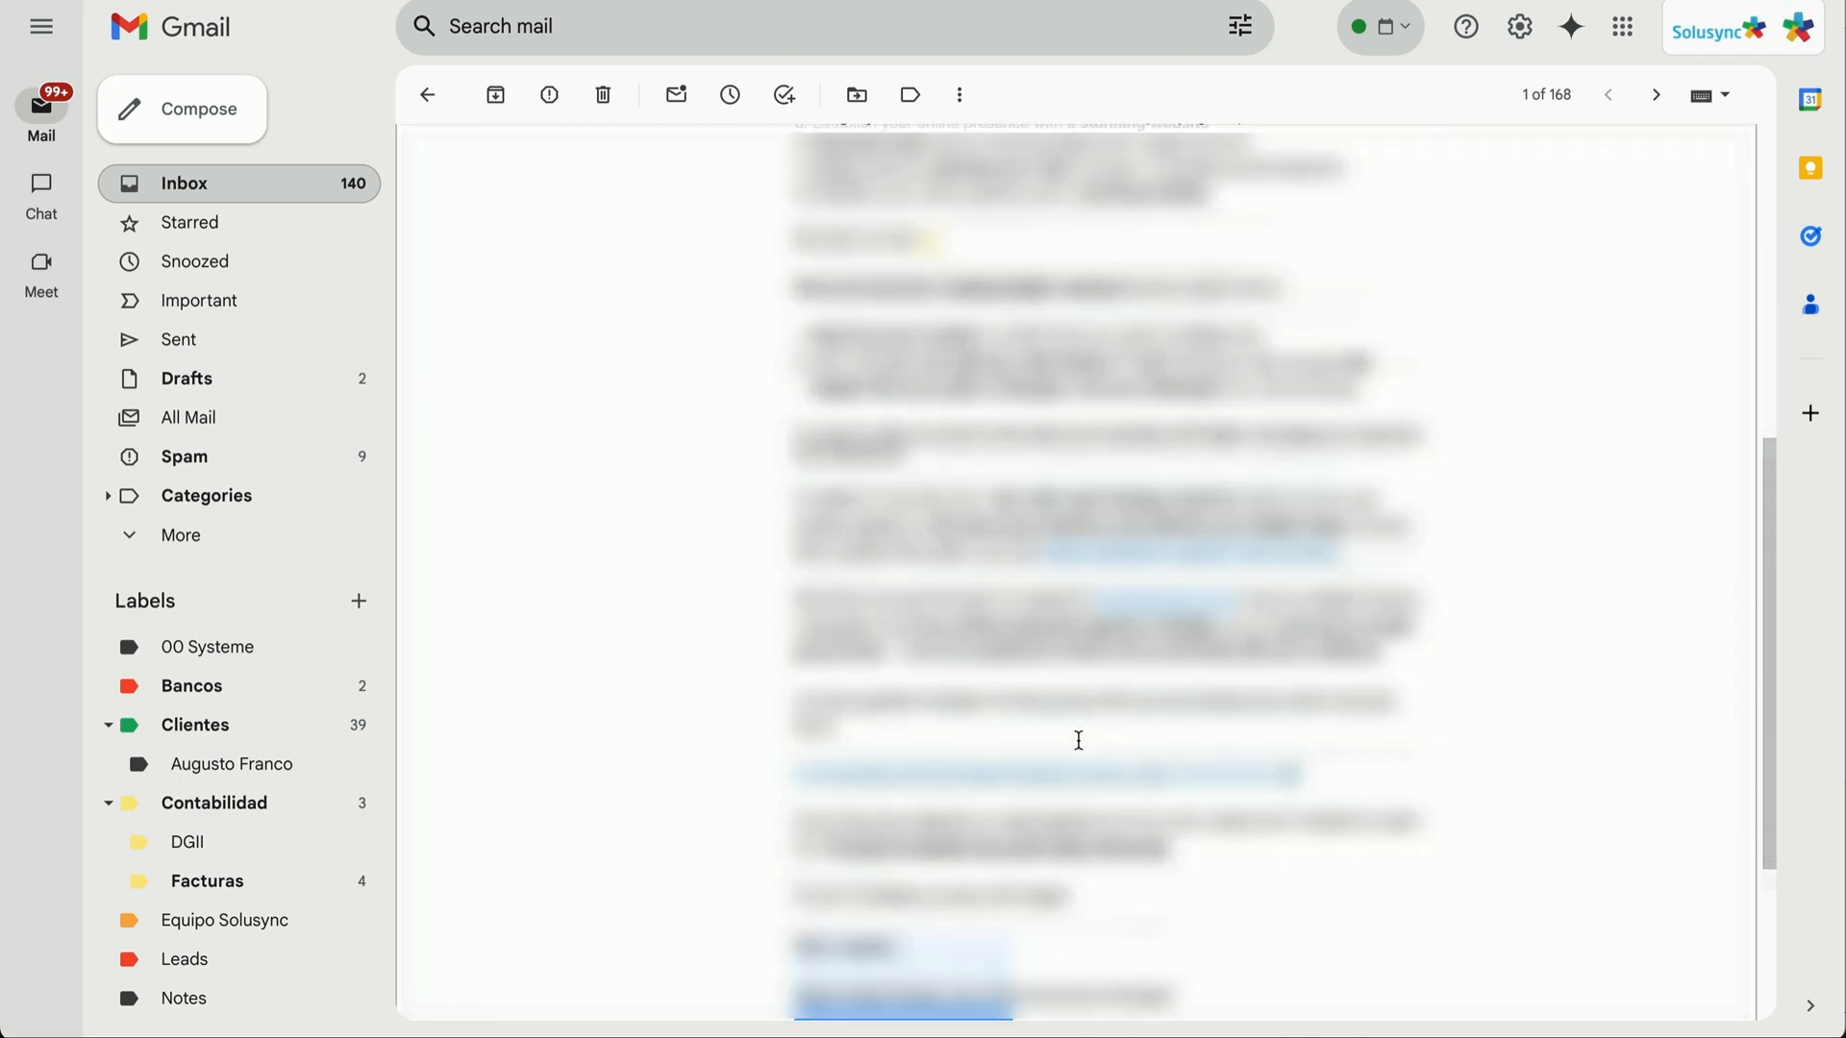
scroll(1078, 740, "up", 15)
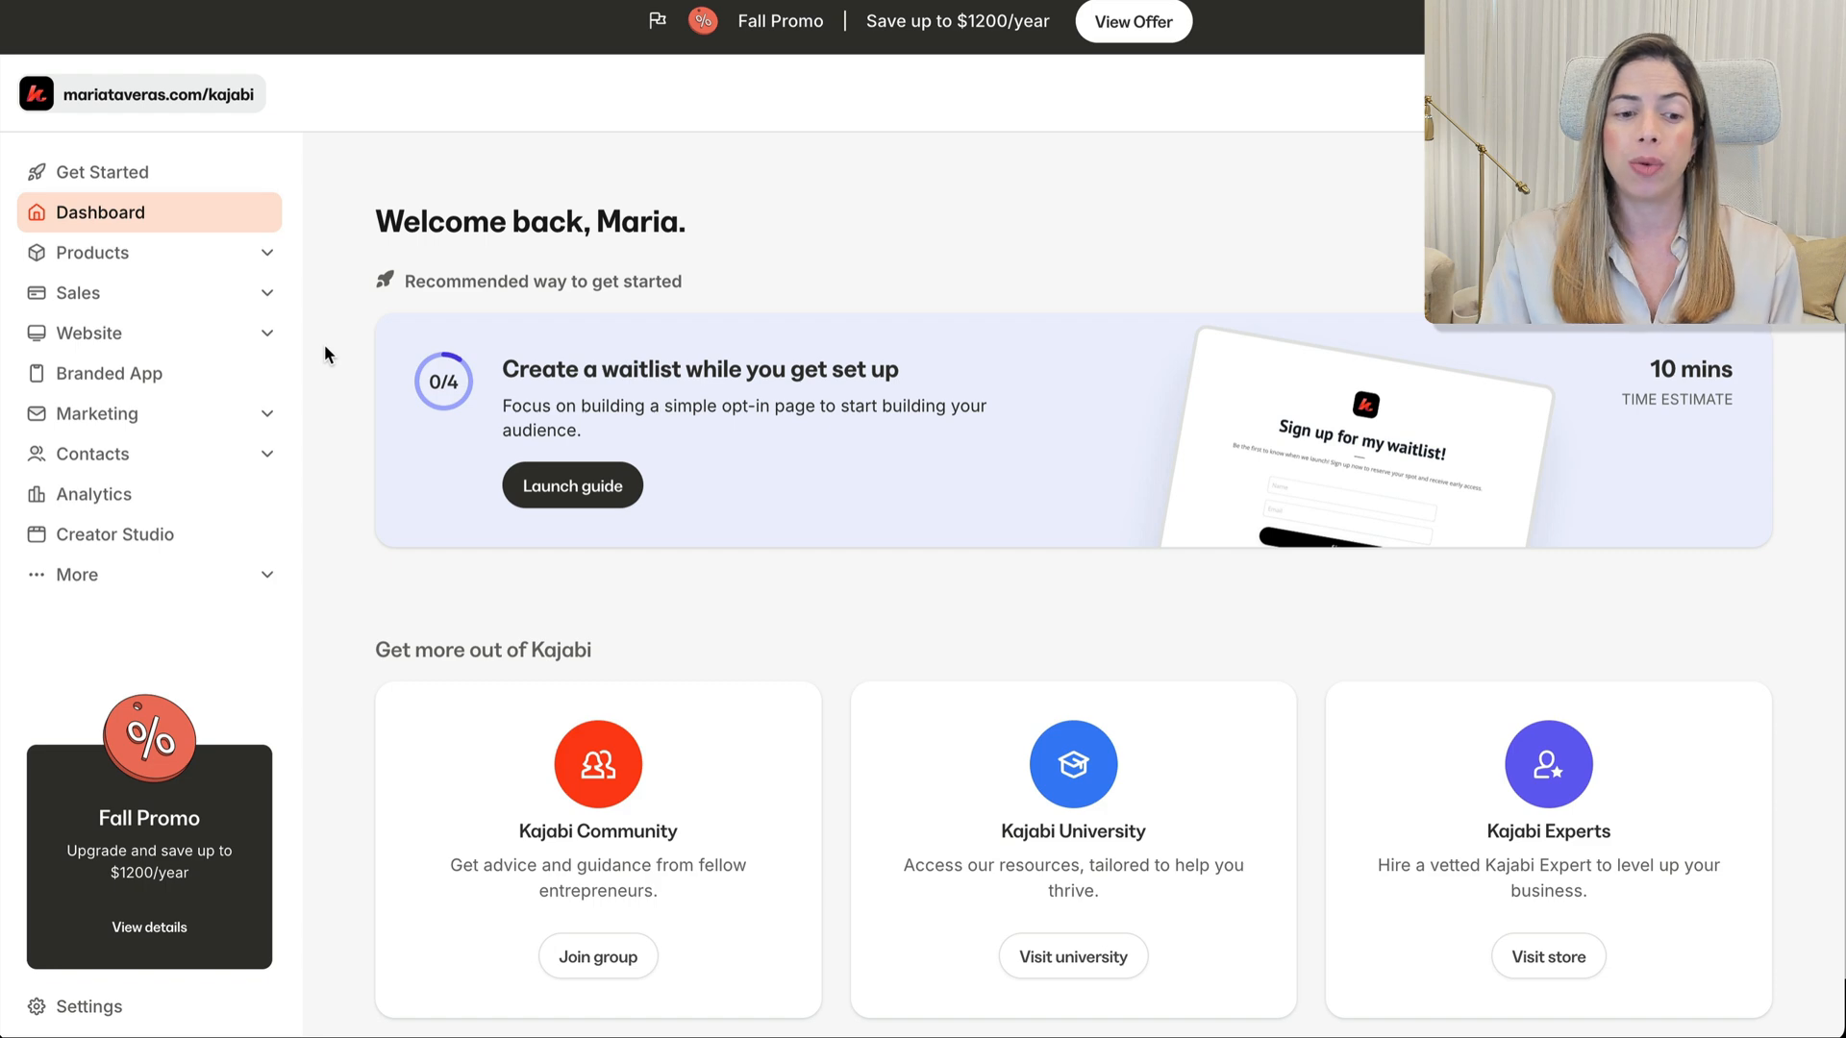
Step: Start creating a new product of the Course type from the Kajabi product list
left_click(214, 256)
left_click(176, 296)
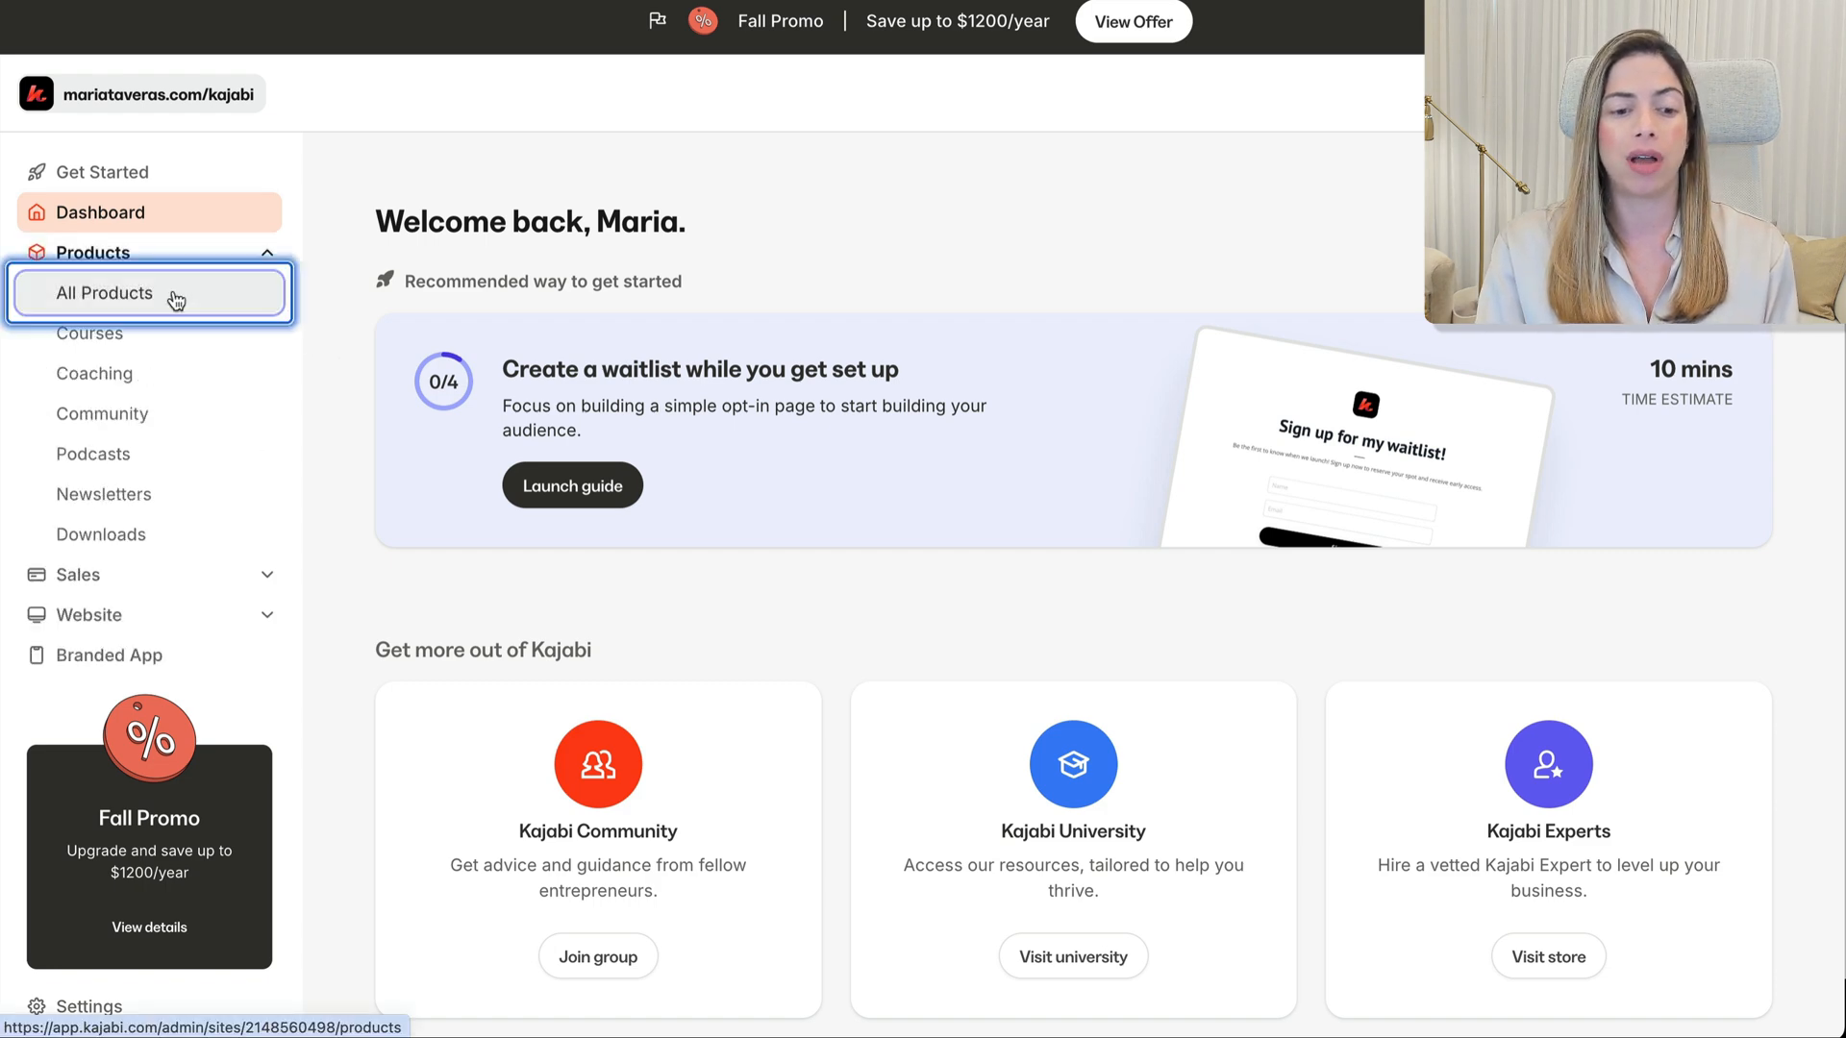
left_click(990, 753)
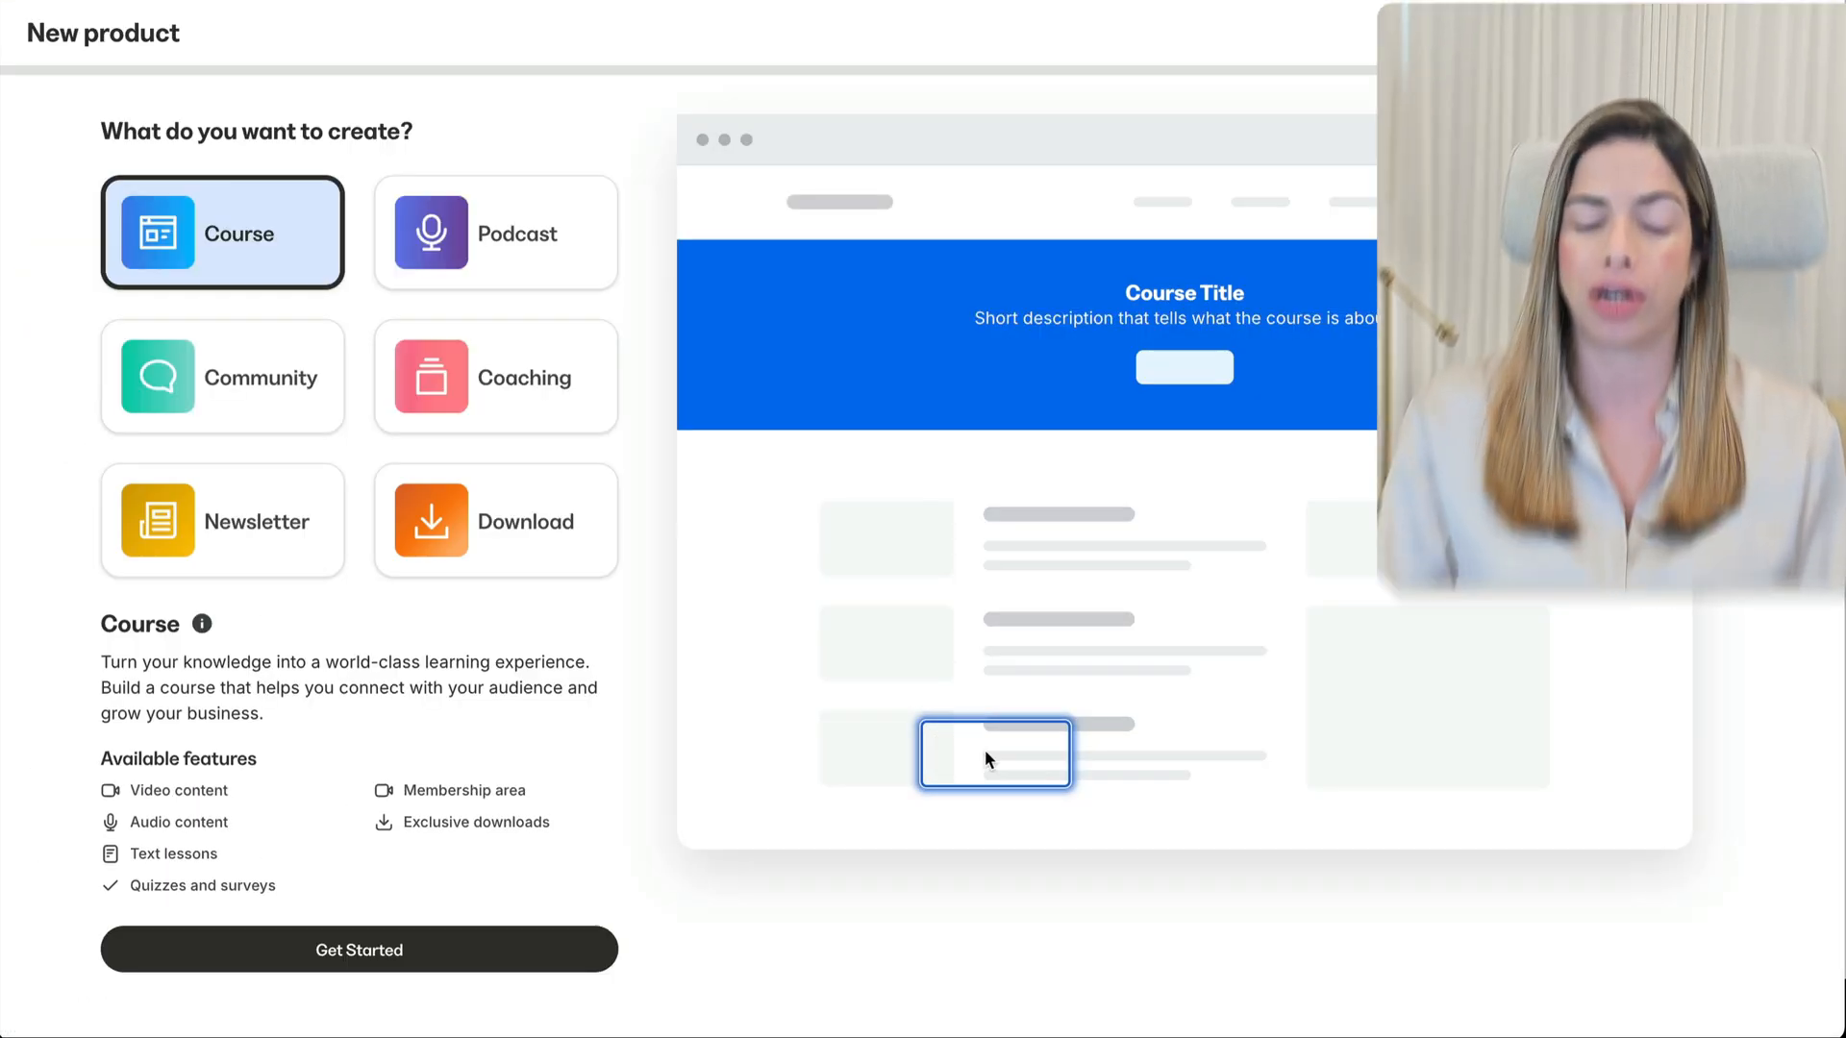
left_click(373, 950)
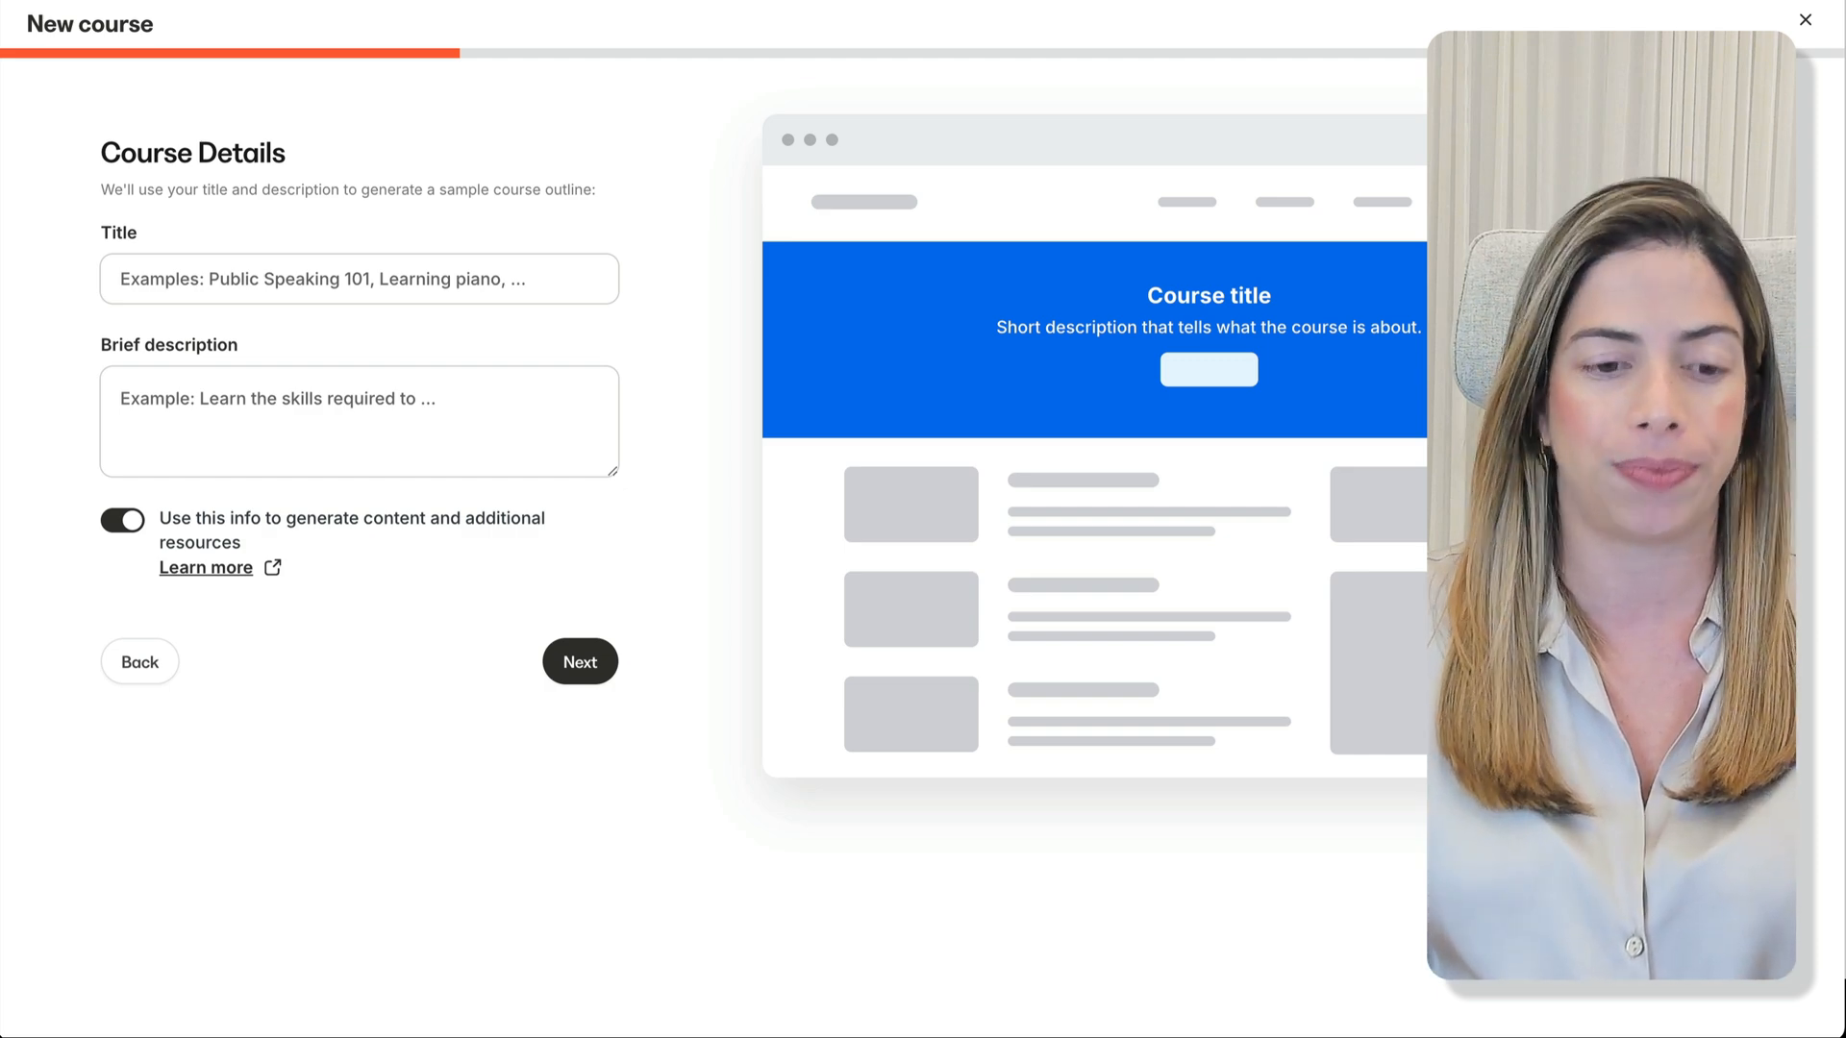
Step: Title the new course "Cooking 101: Mastering the Basics of Cooking"
left_click(400, 280)
type("Cooking 101: Mastering the Basics of Cooking")
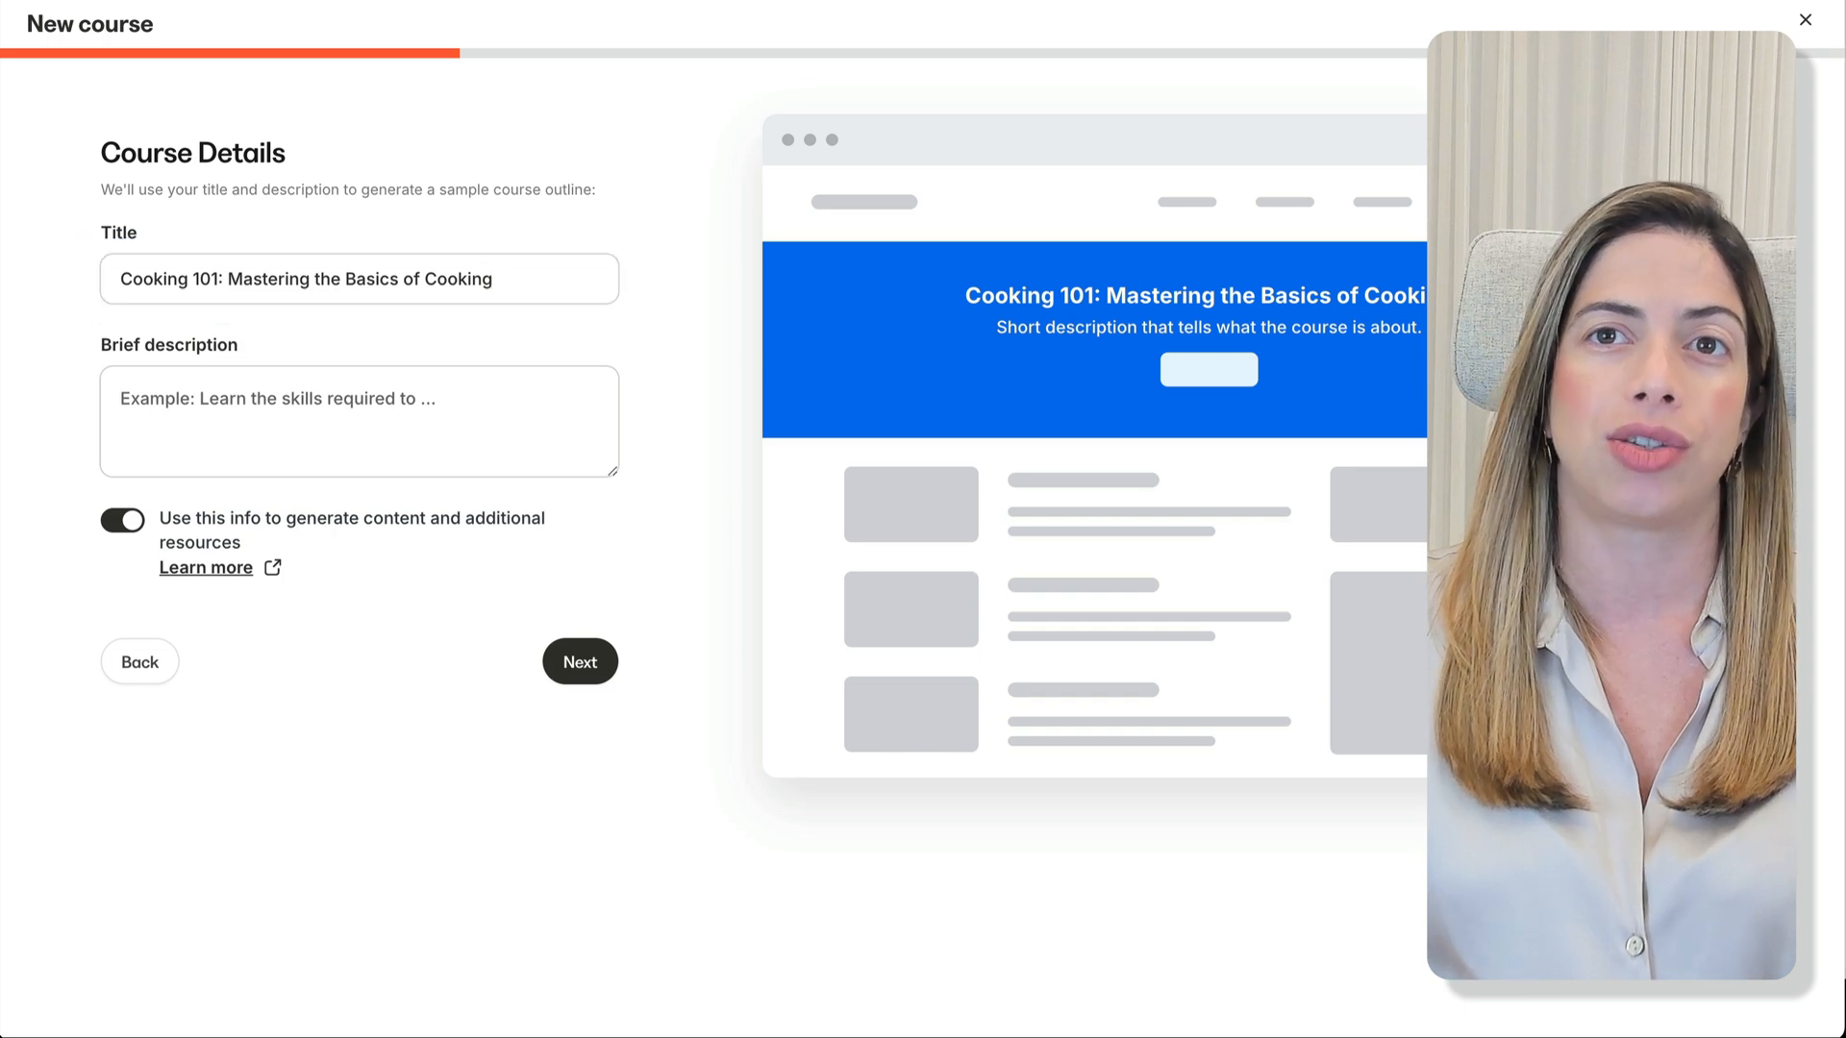
Step: Enter a brief description of a foundational course for beginner cooks covering essential techniques, ingredients and recipes, and disable generating content from this info
left_click(546, 413)
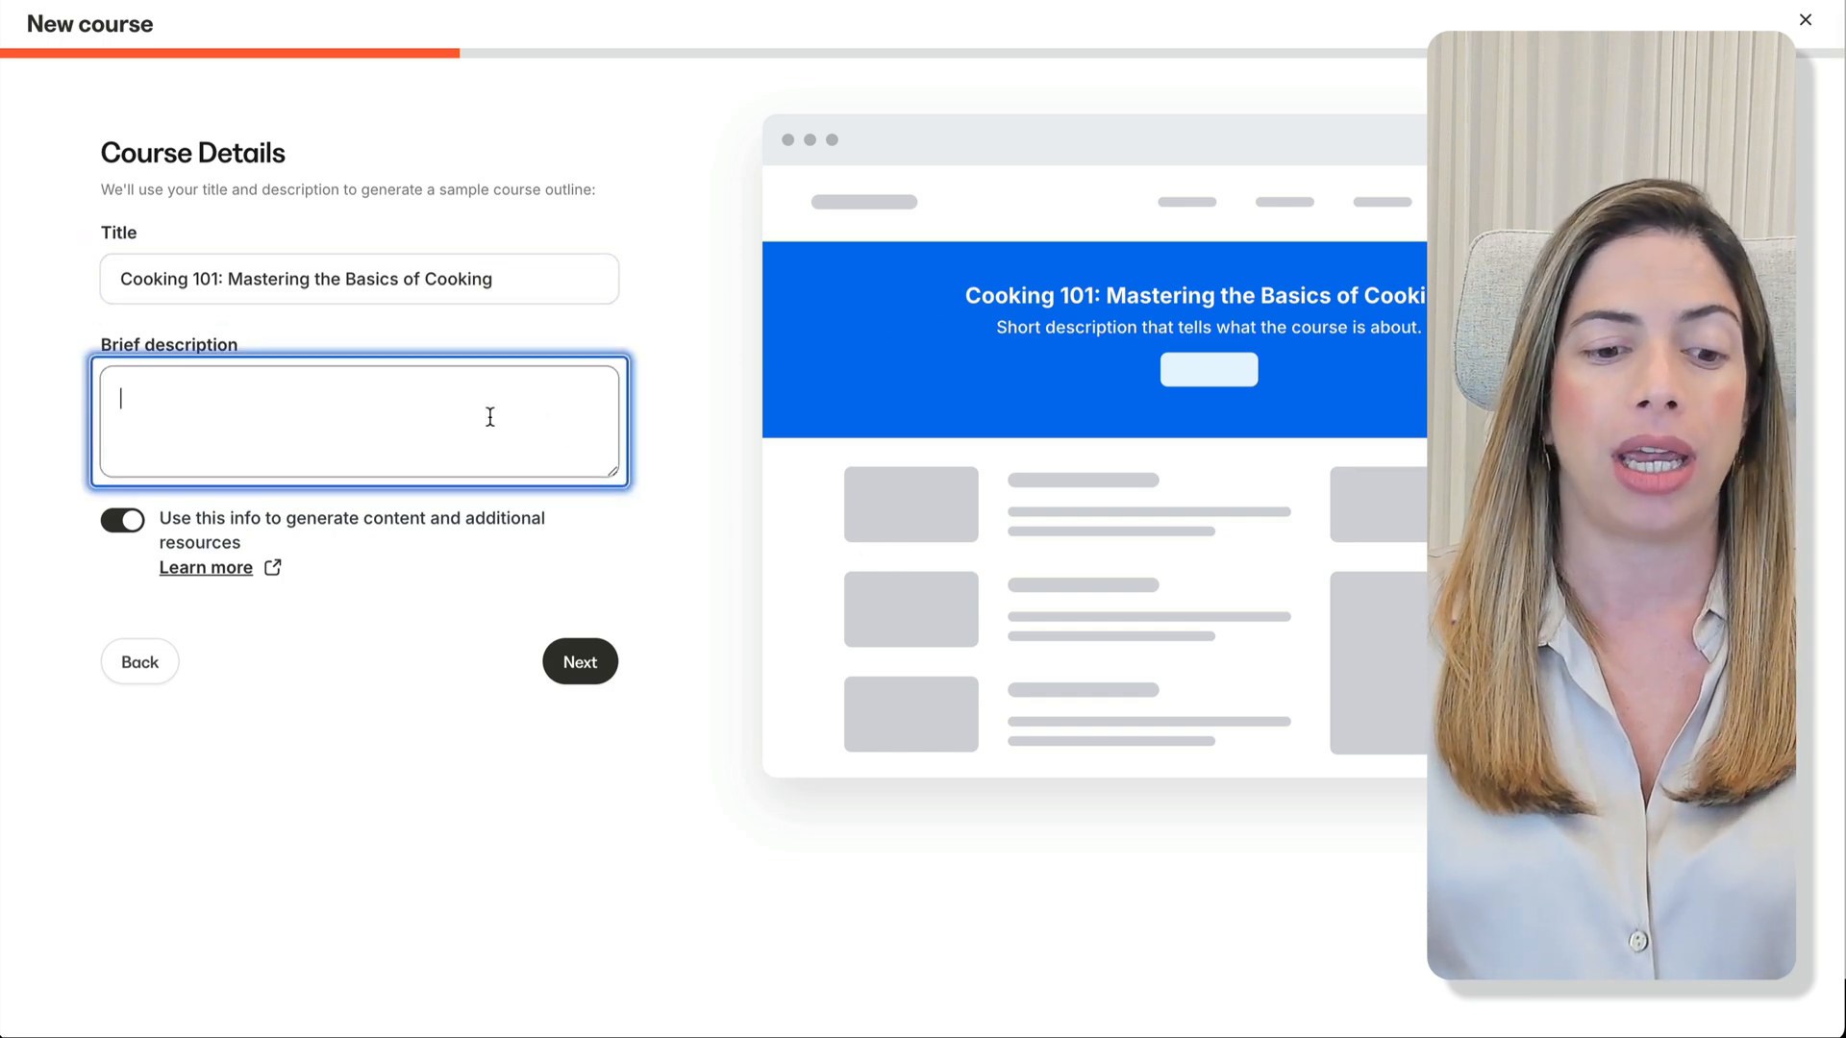
key("ctrl+v")
key("BackSpace")
key("BackSpace")
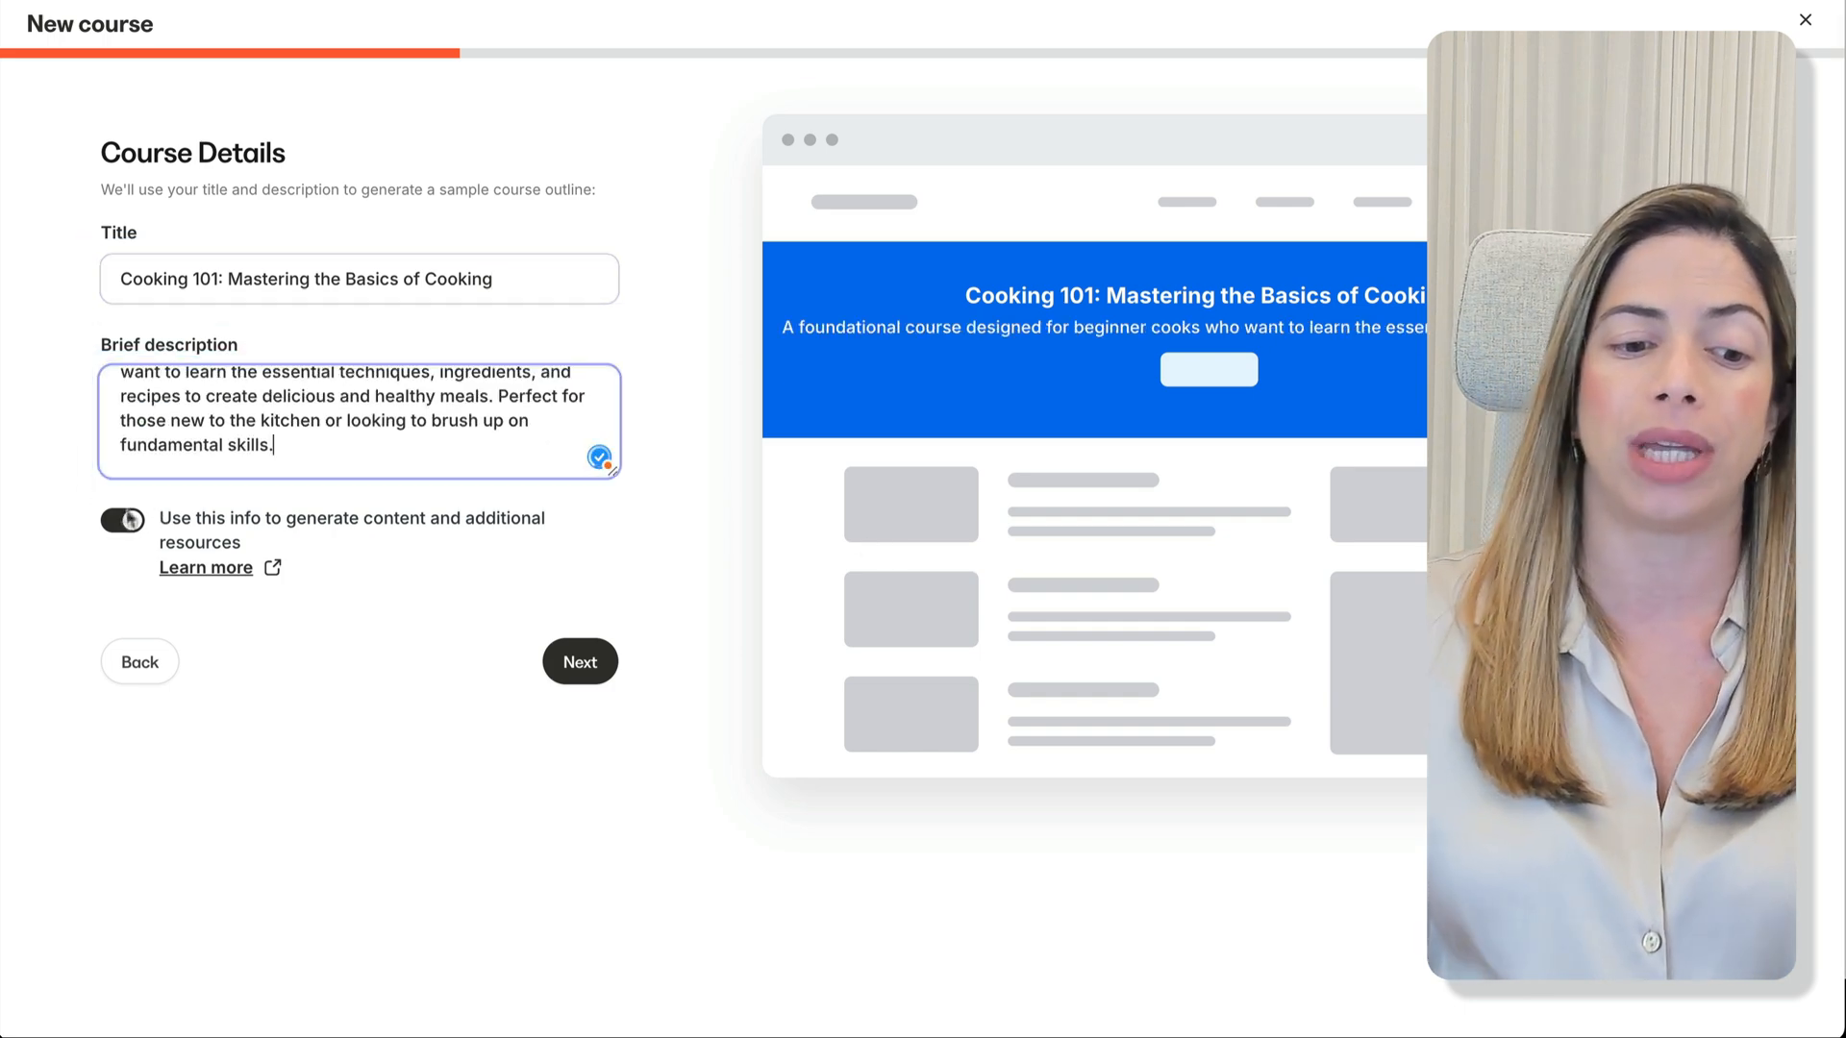
left_click(123, 532)
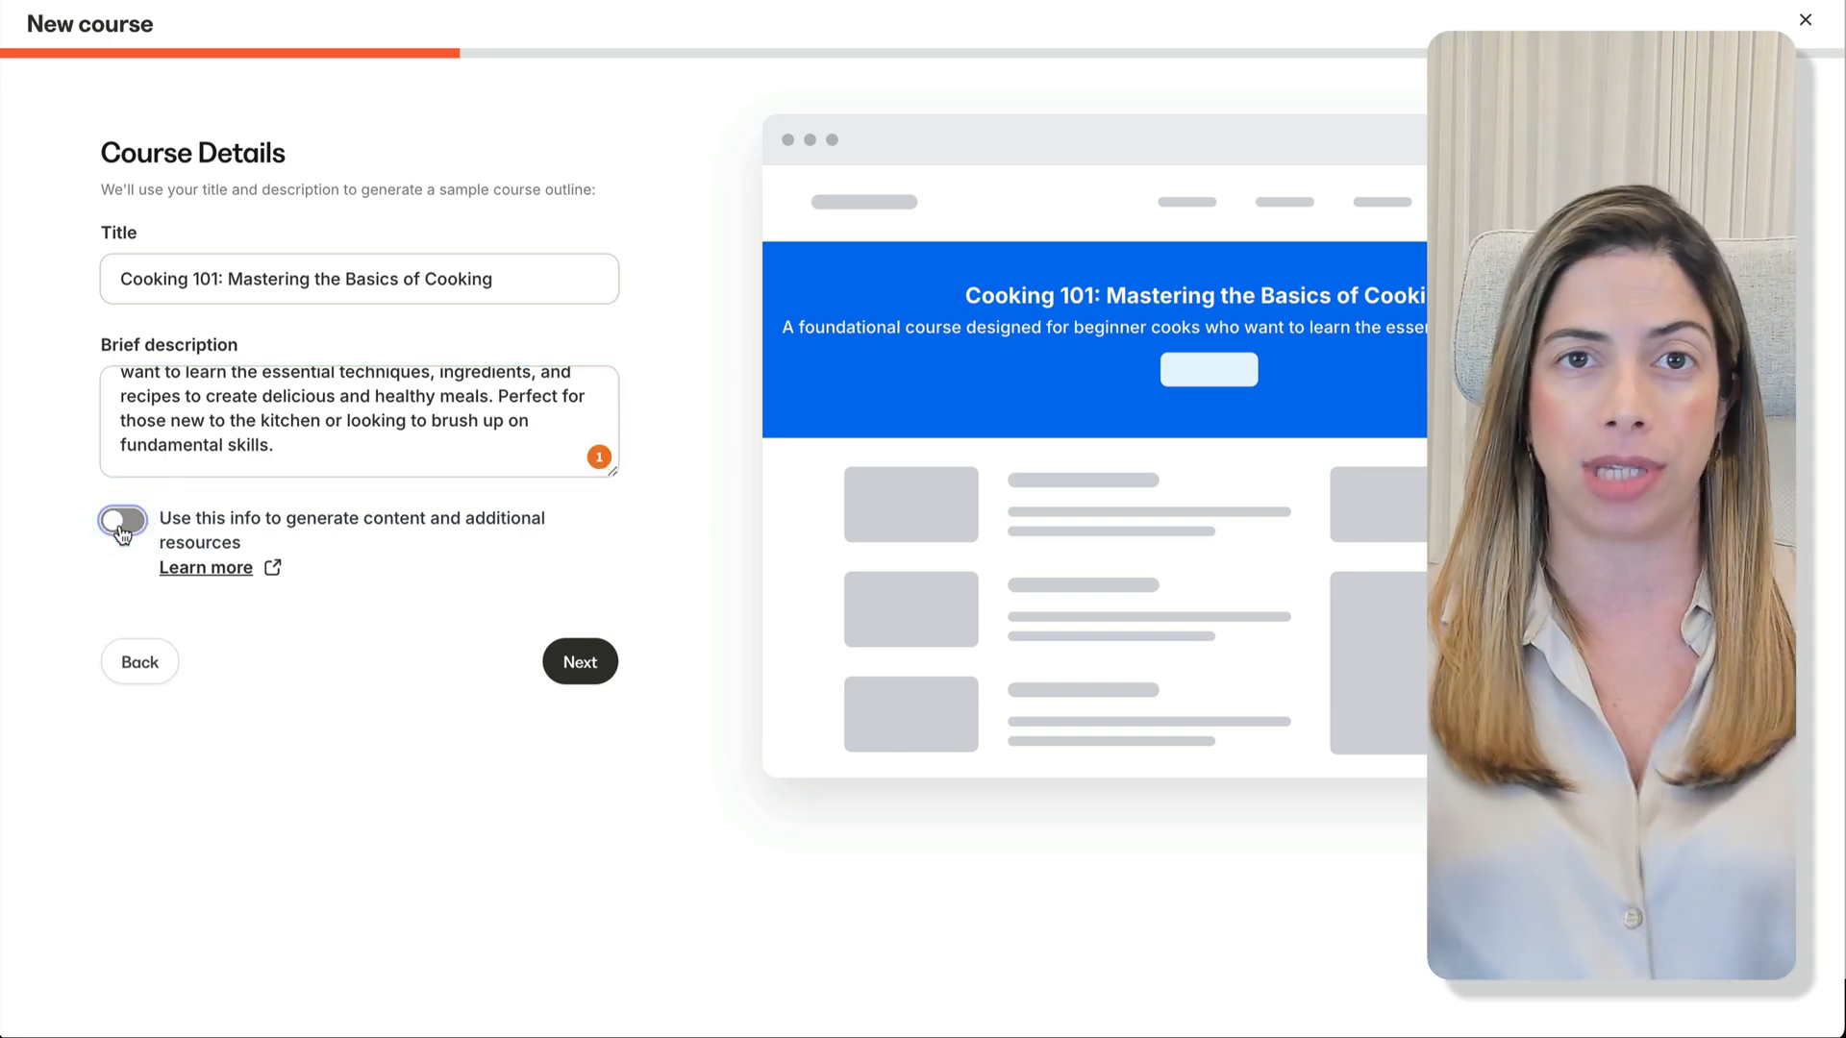
Step: Enable generating content and additional resources from the course info, and proceed to the course's appearance settings
left_click(123, 524)
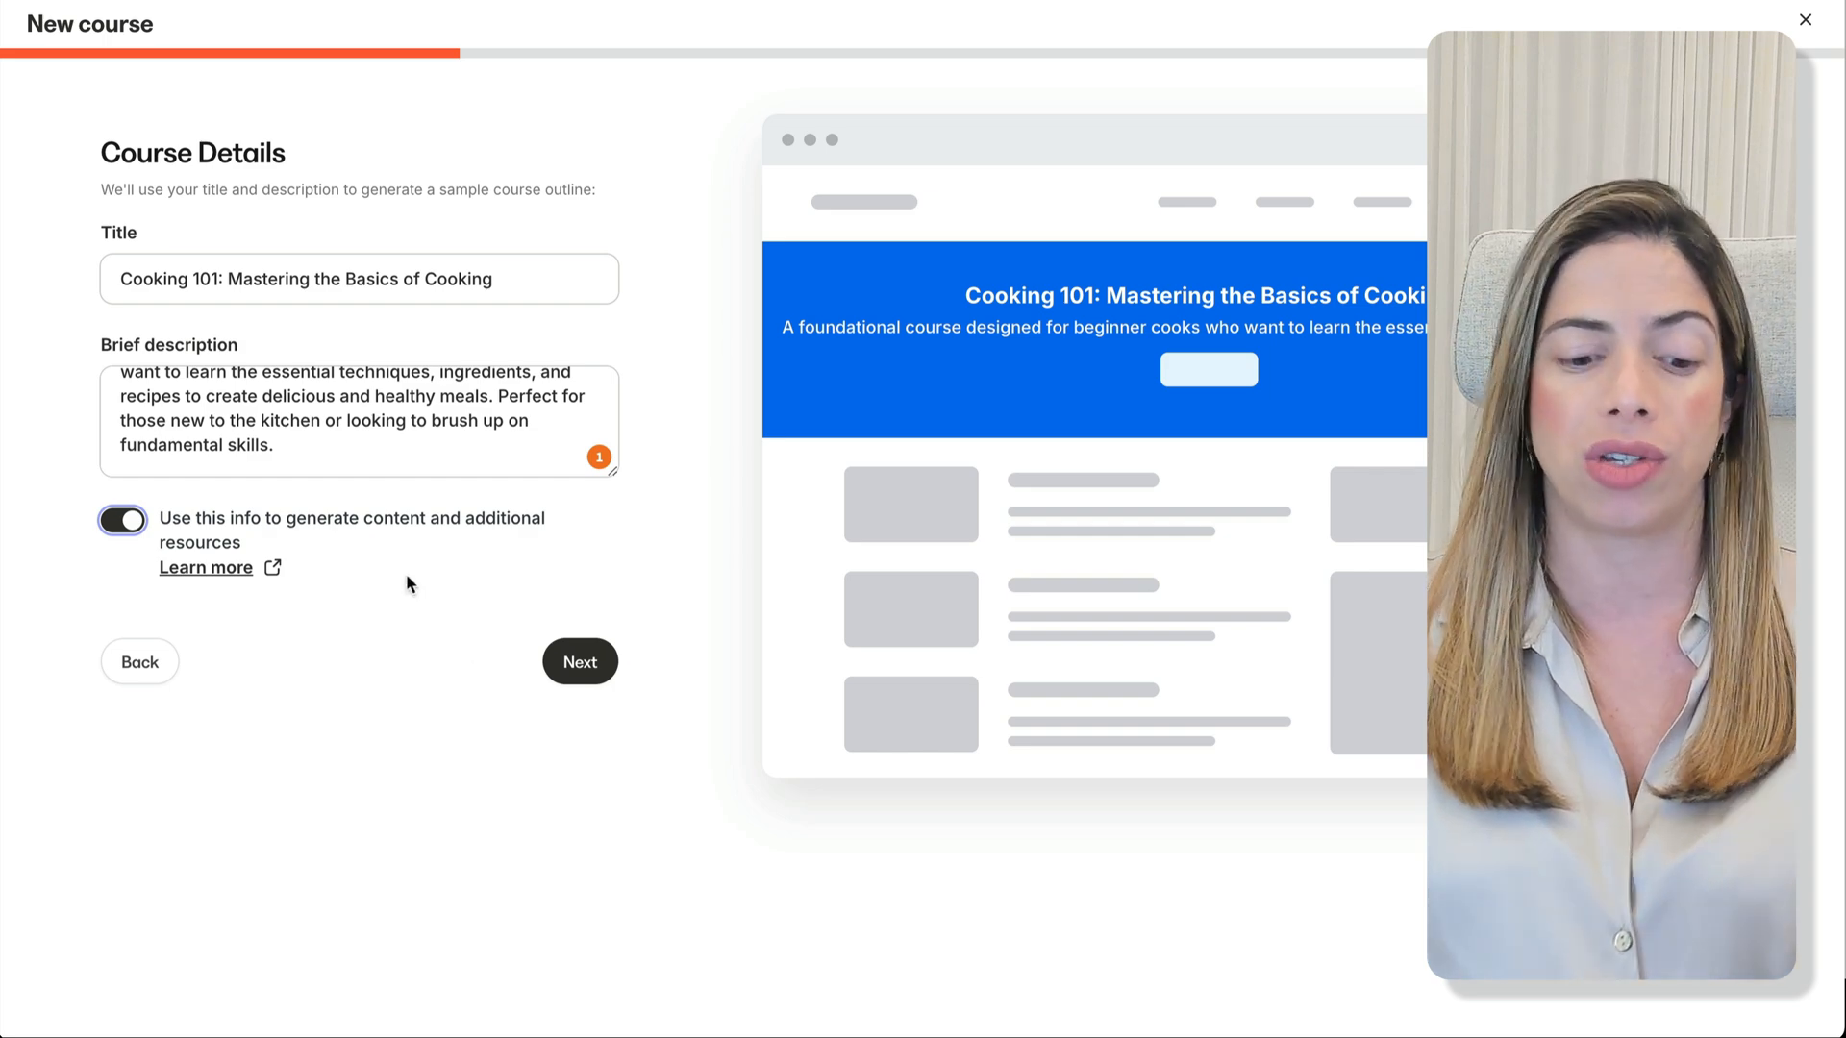
key("F2")
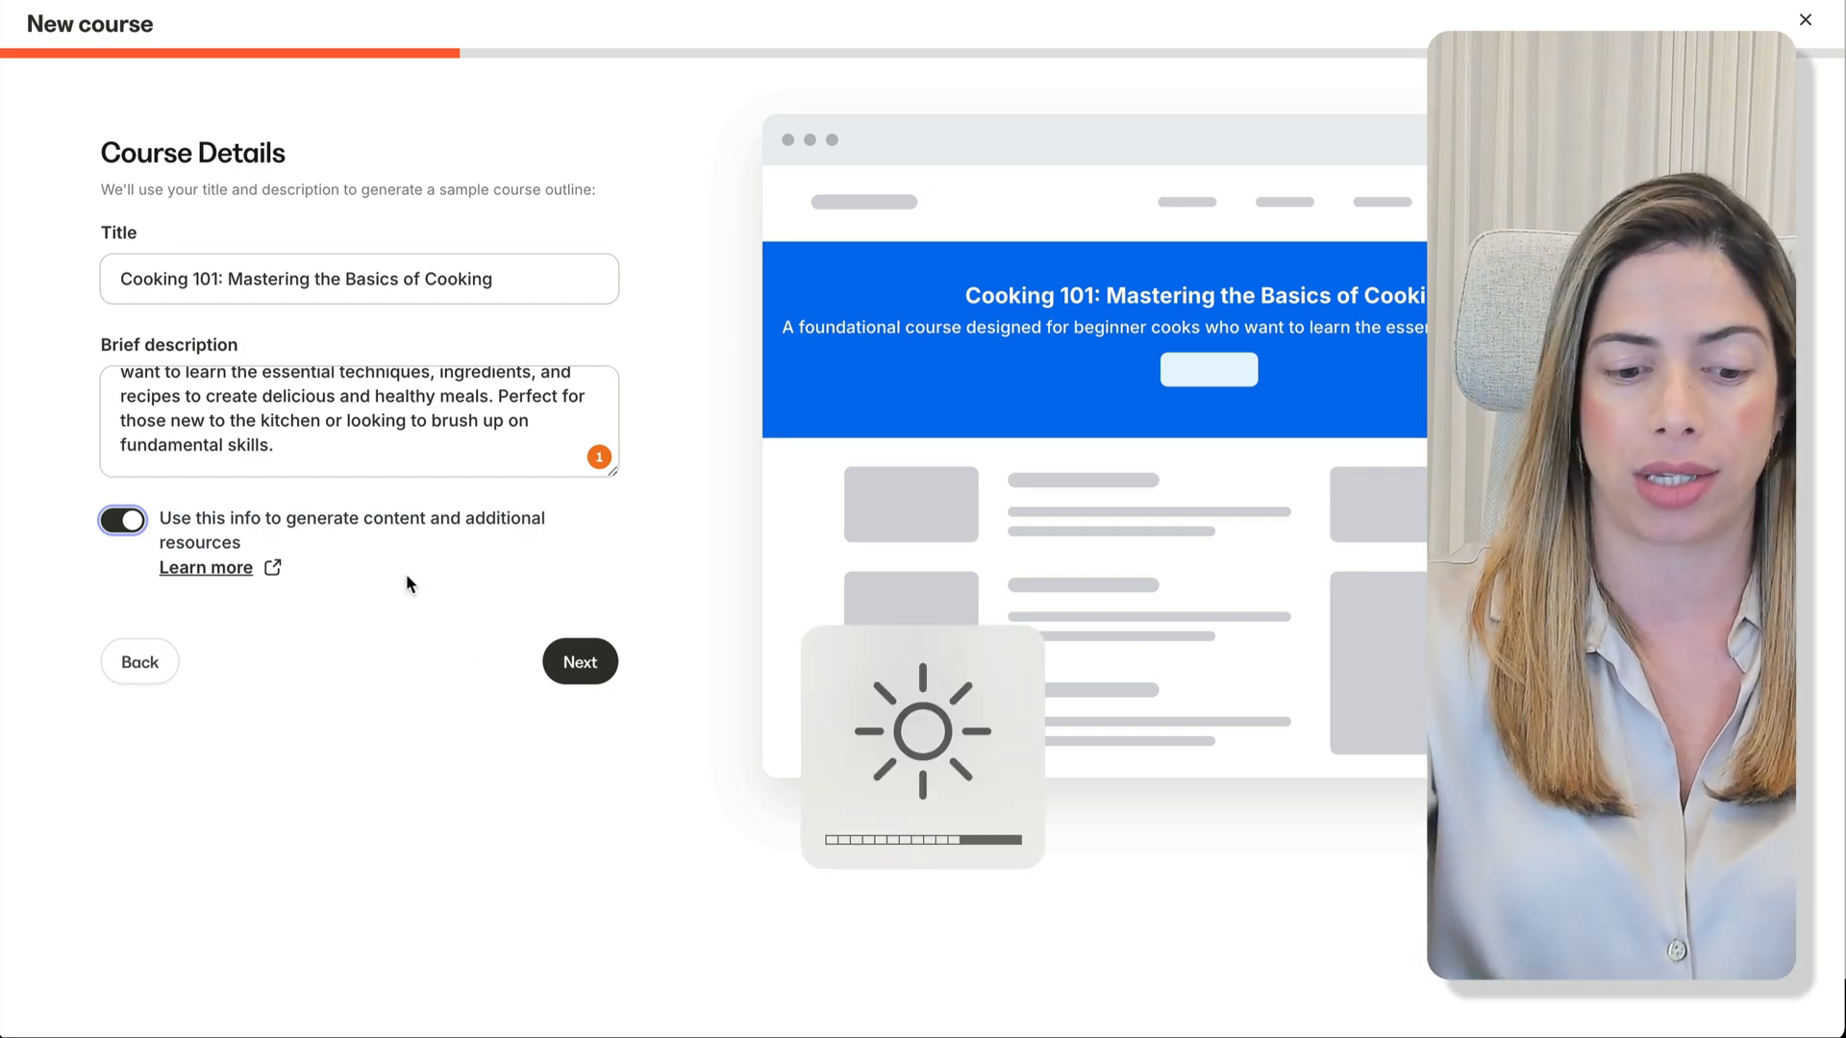
key("F2")
key("F2")
left_click(574, 661)
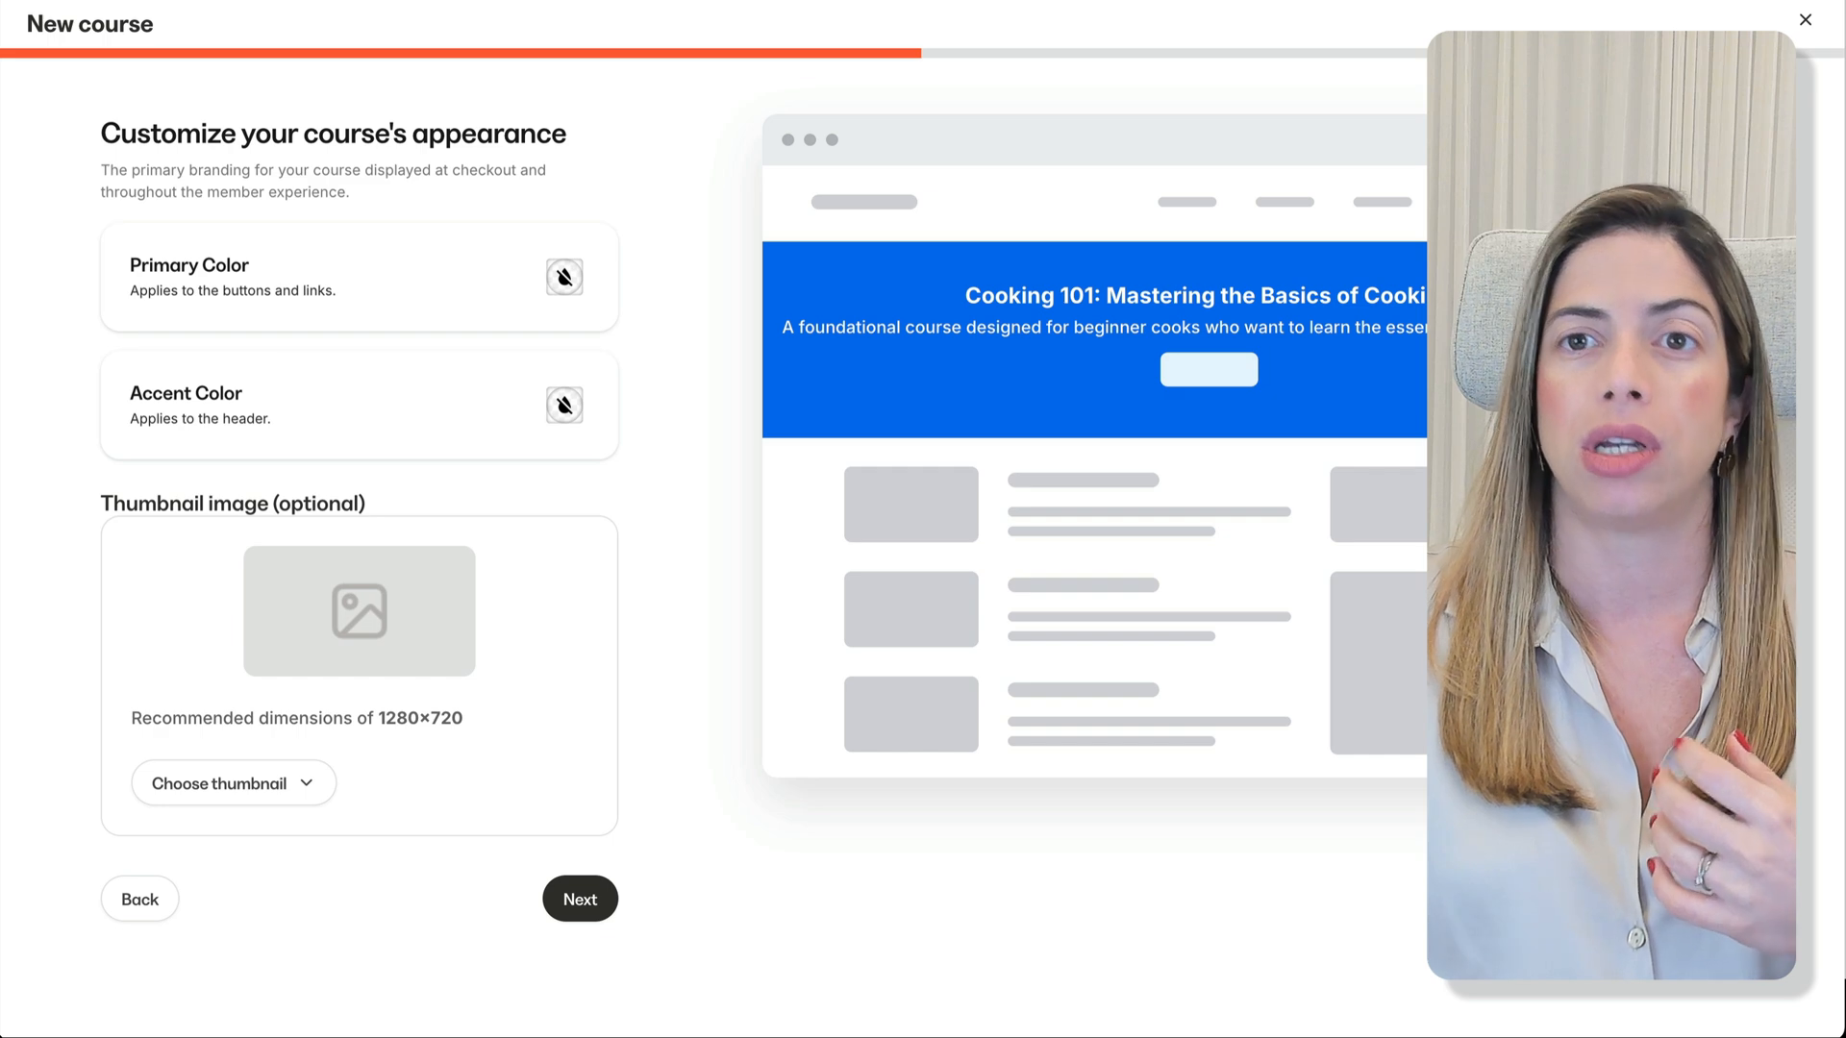
Step: Set the course's primary color to the custom teal #69BFBE
left_click(561, 288)
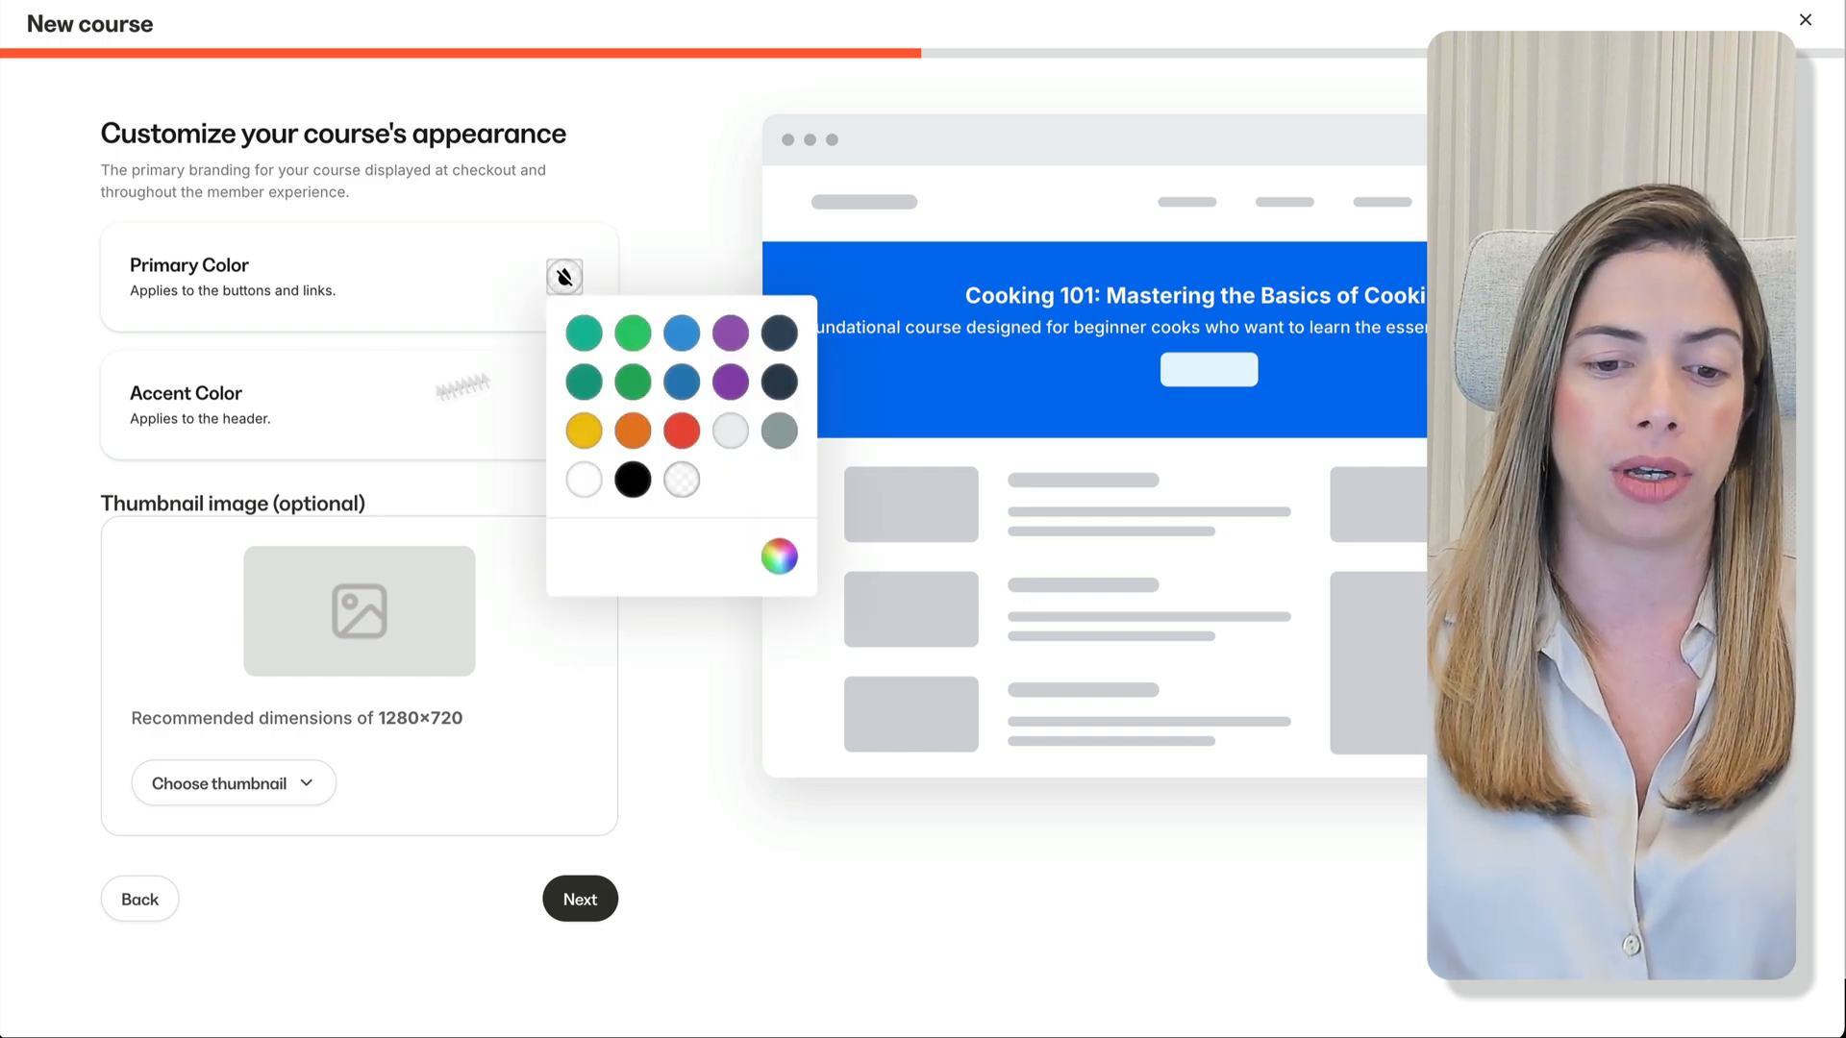
left_click(780, 562)
left_click(912, 515)
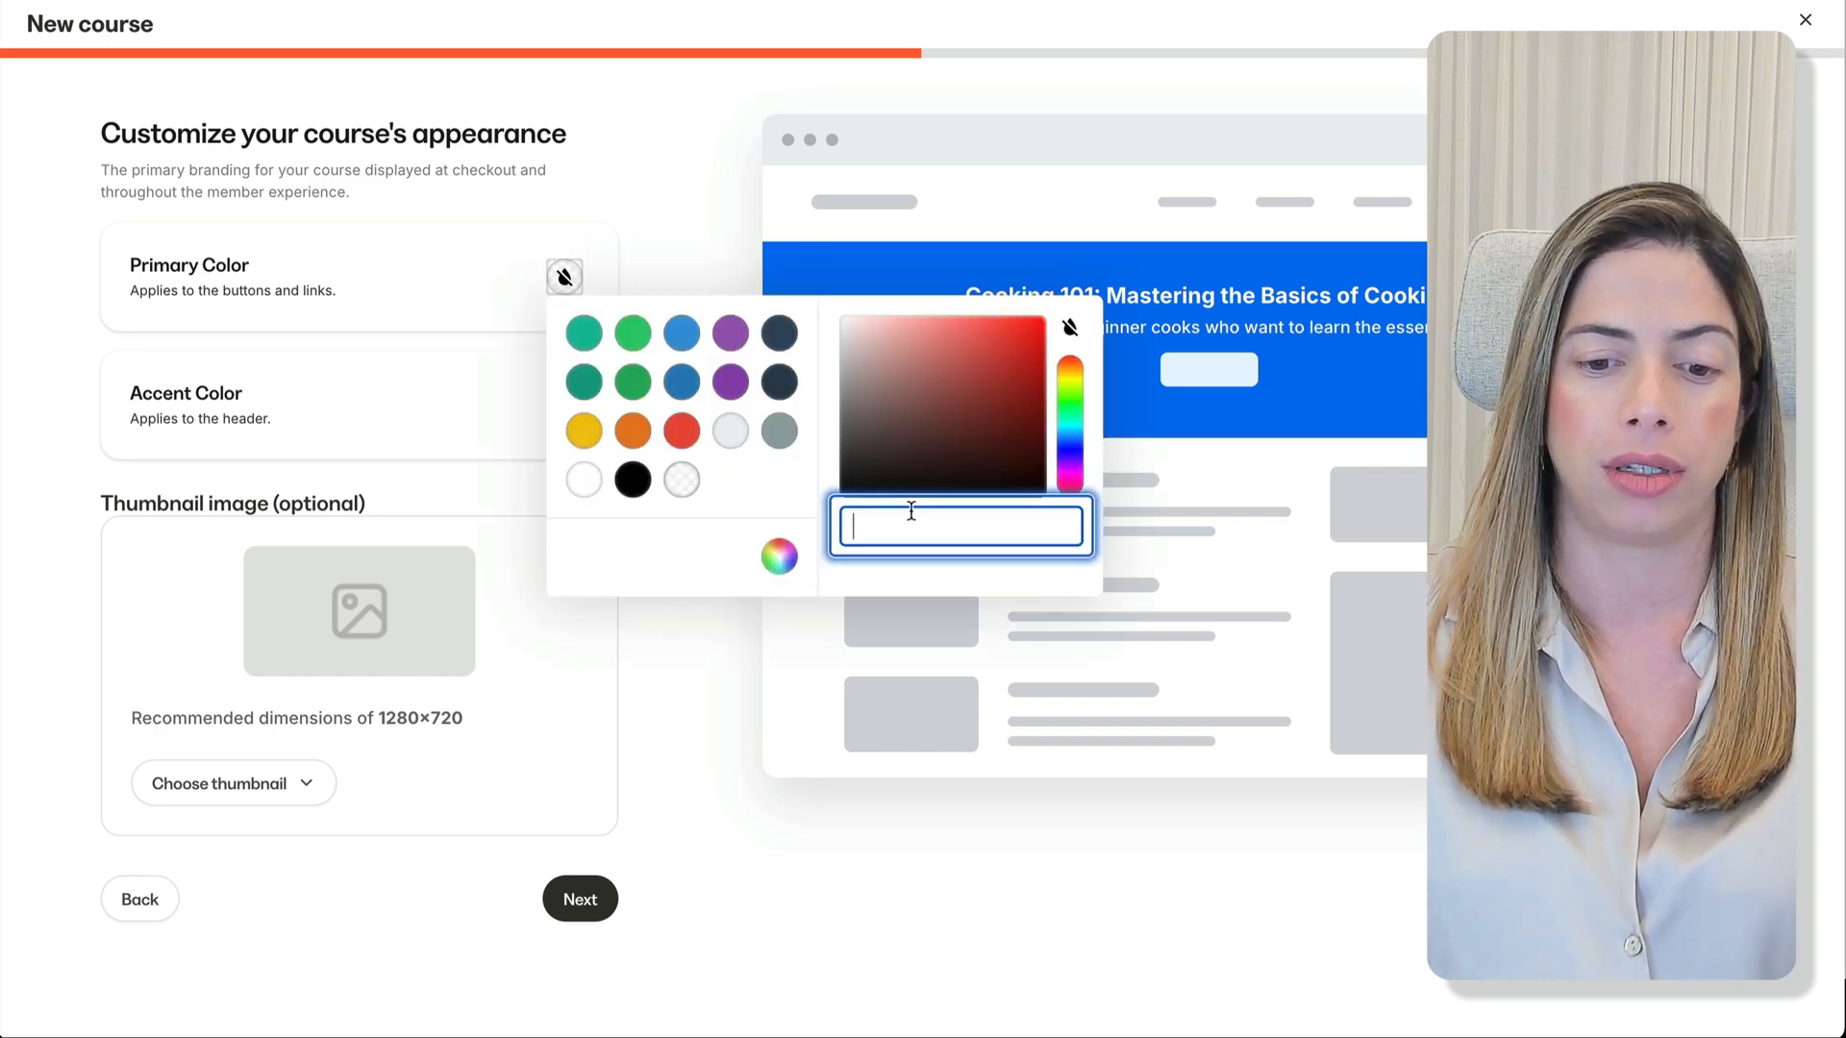
type("#4DB6AC")
left_click(688, 679)
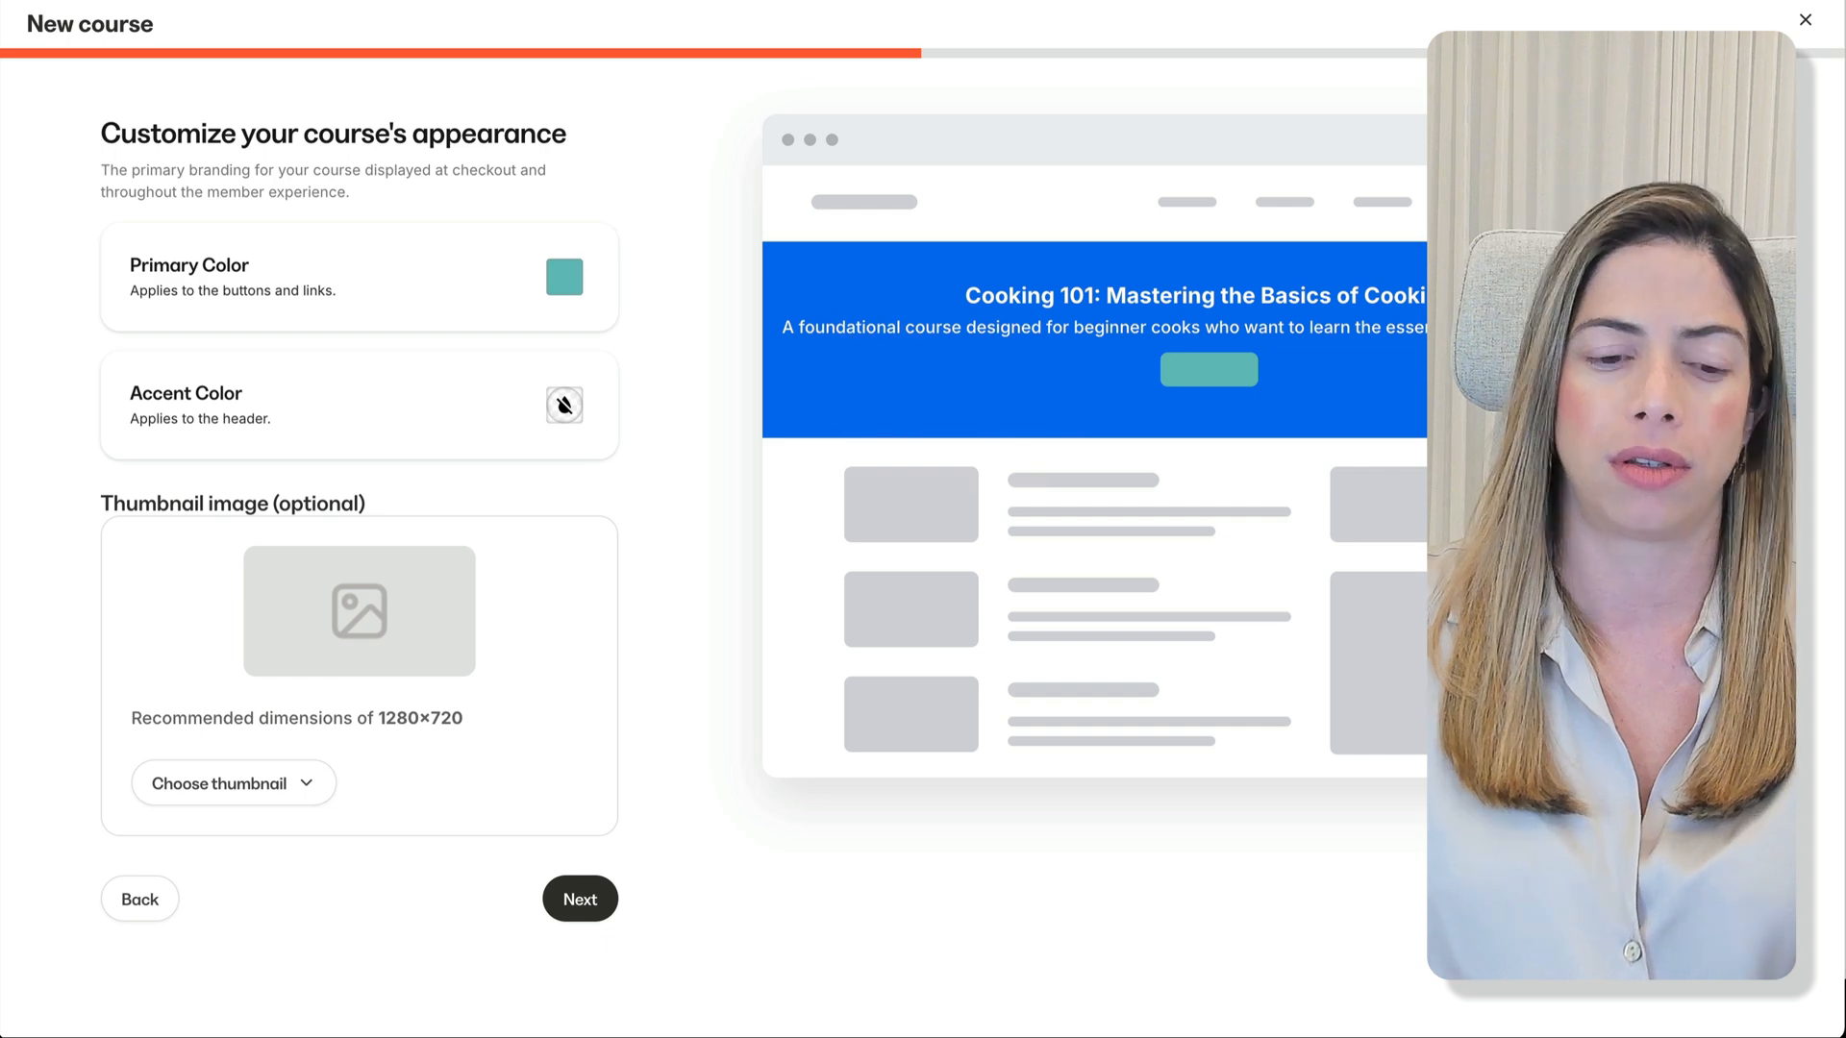
Step: Set the course's accent color to the custom orange #F1953F
left_click(567, 411)
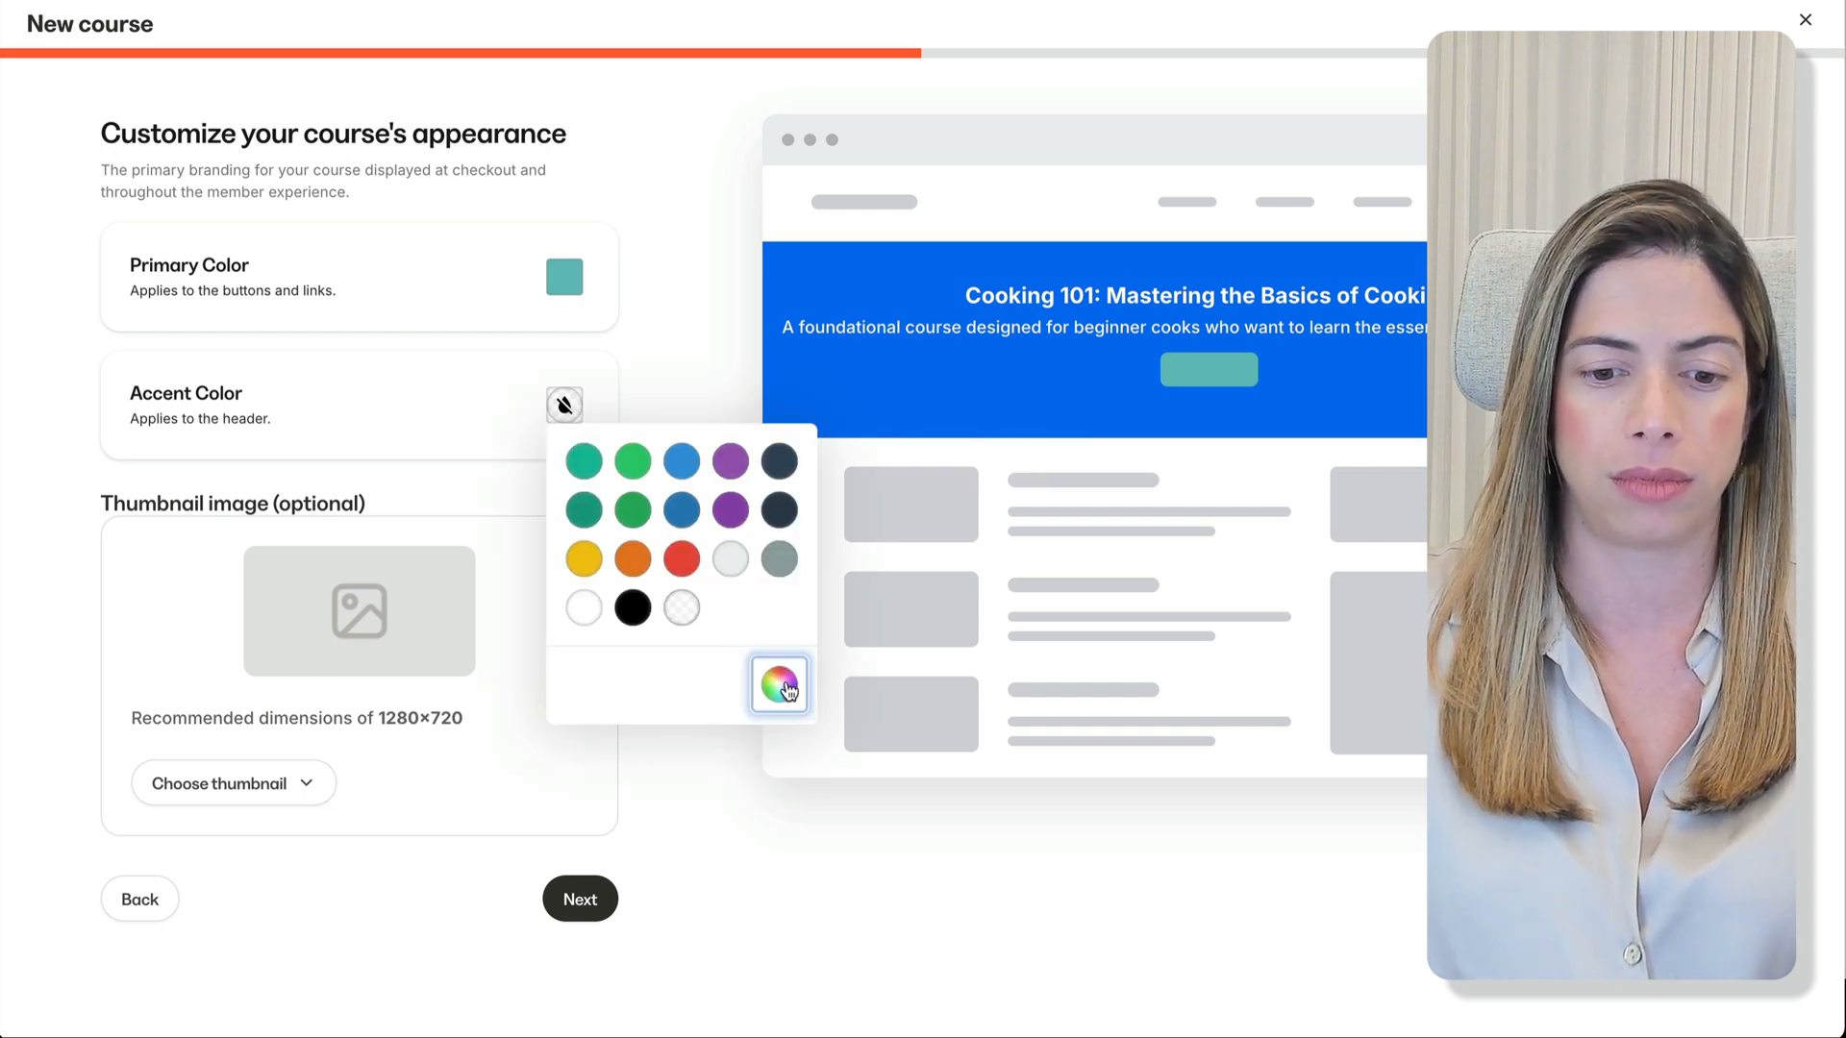
left_click(786, 689)
left_click(919, 647)
type("#F0953B")
left_click(689, 404)
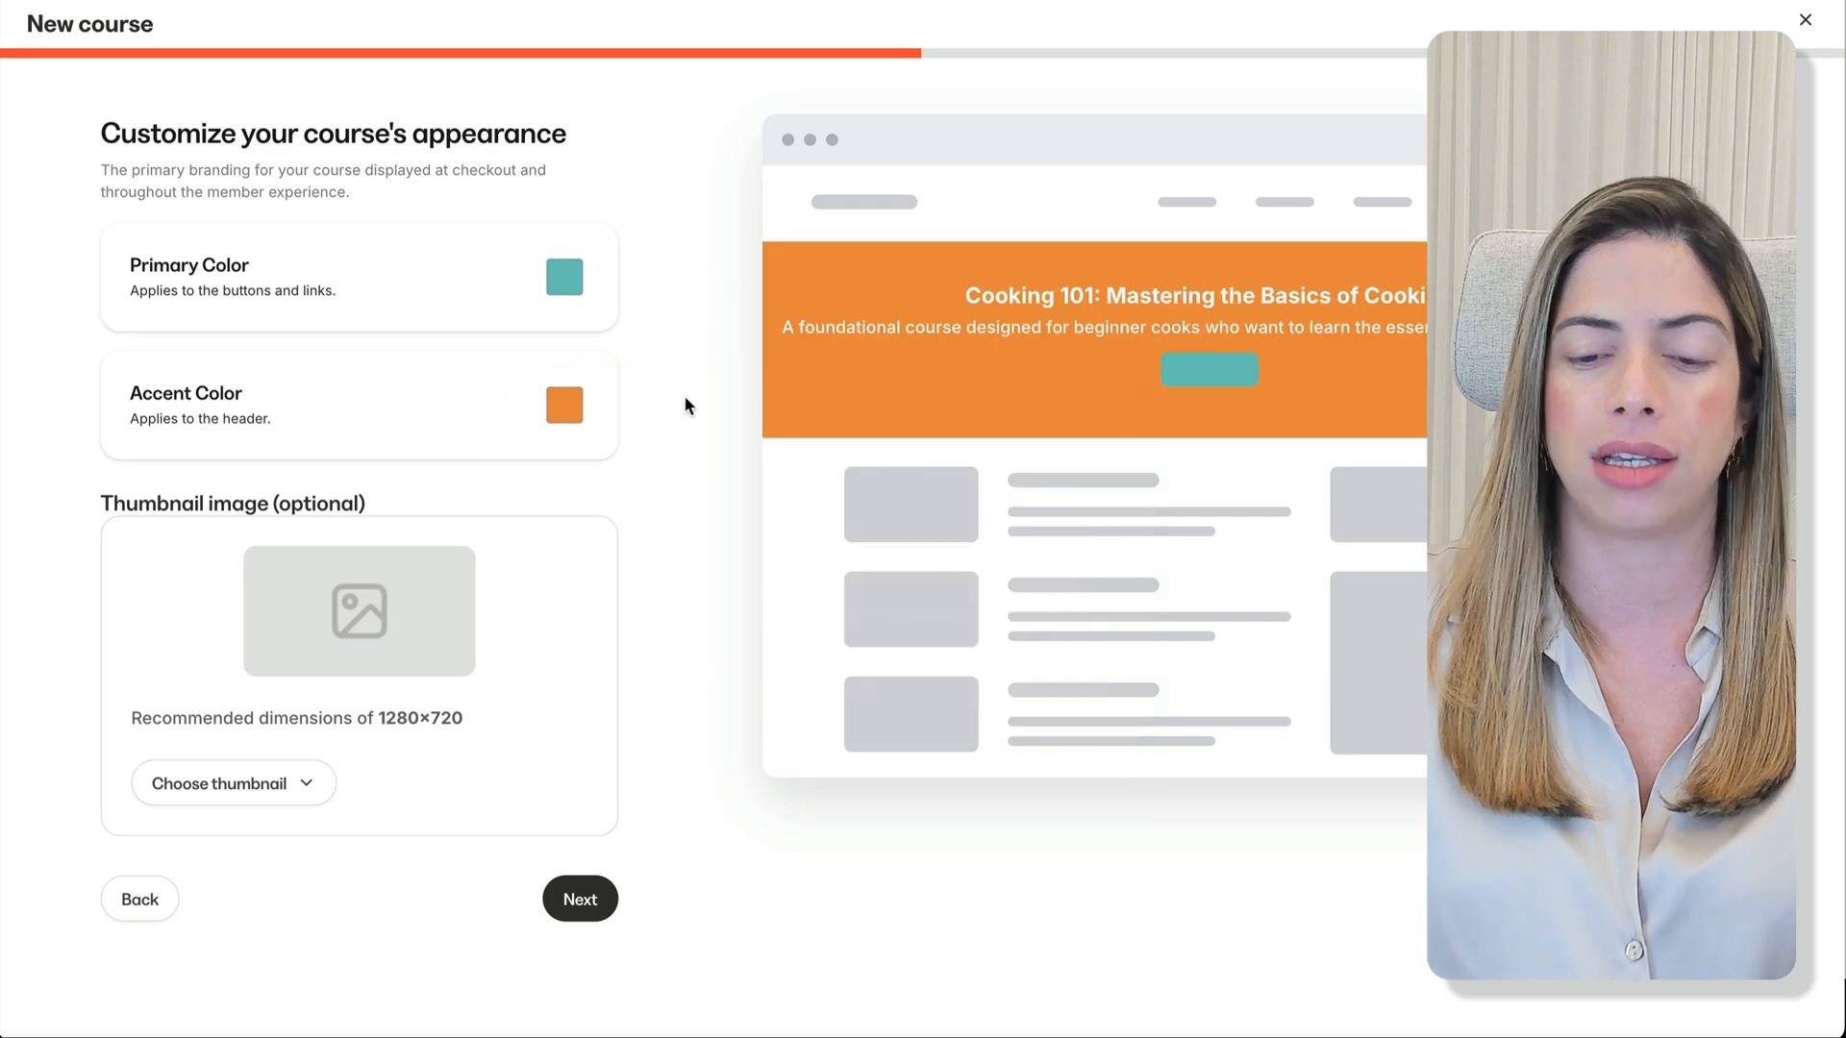
Step: Copy the primary color's hex code and change the accent color to that teal, #69BFBE
left_click(582, 287)
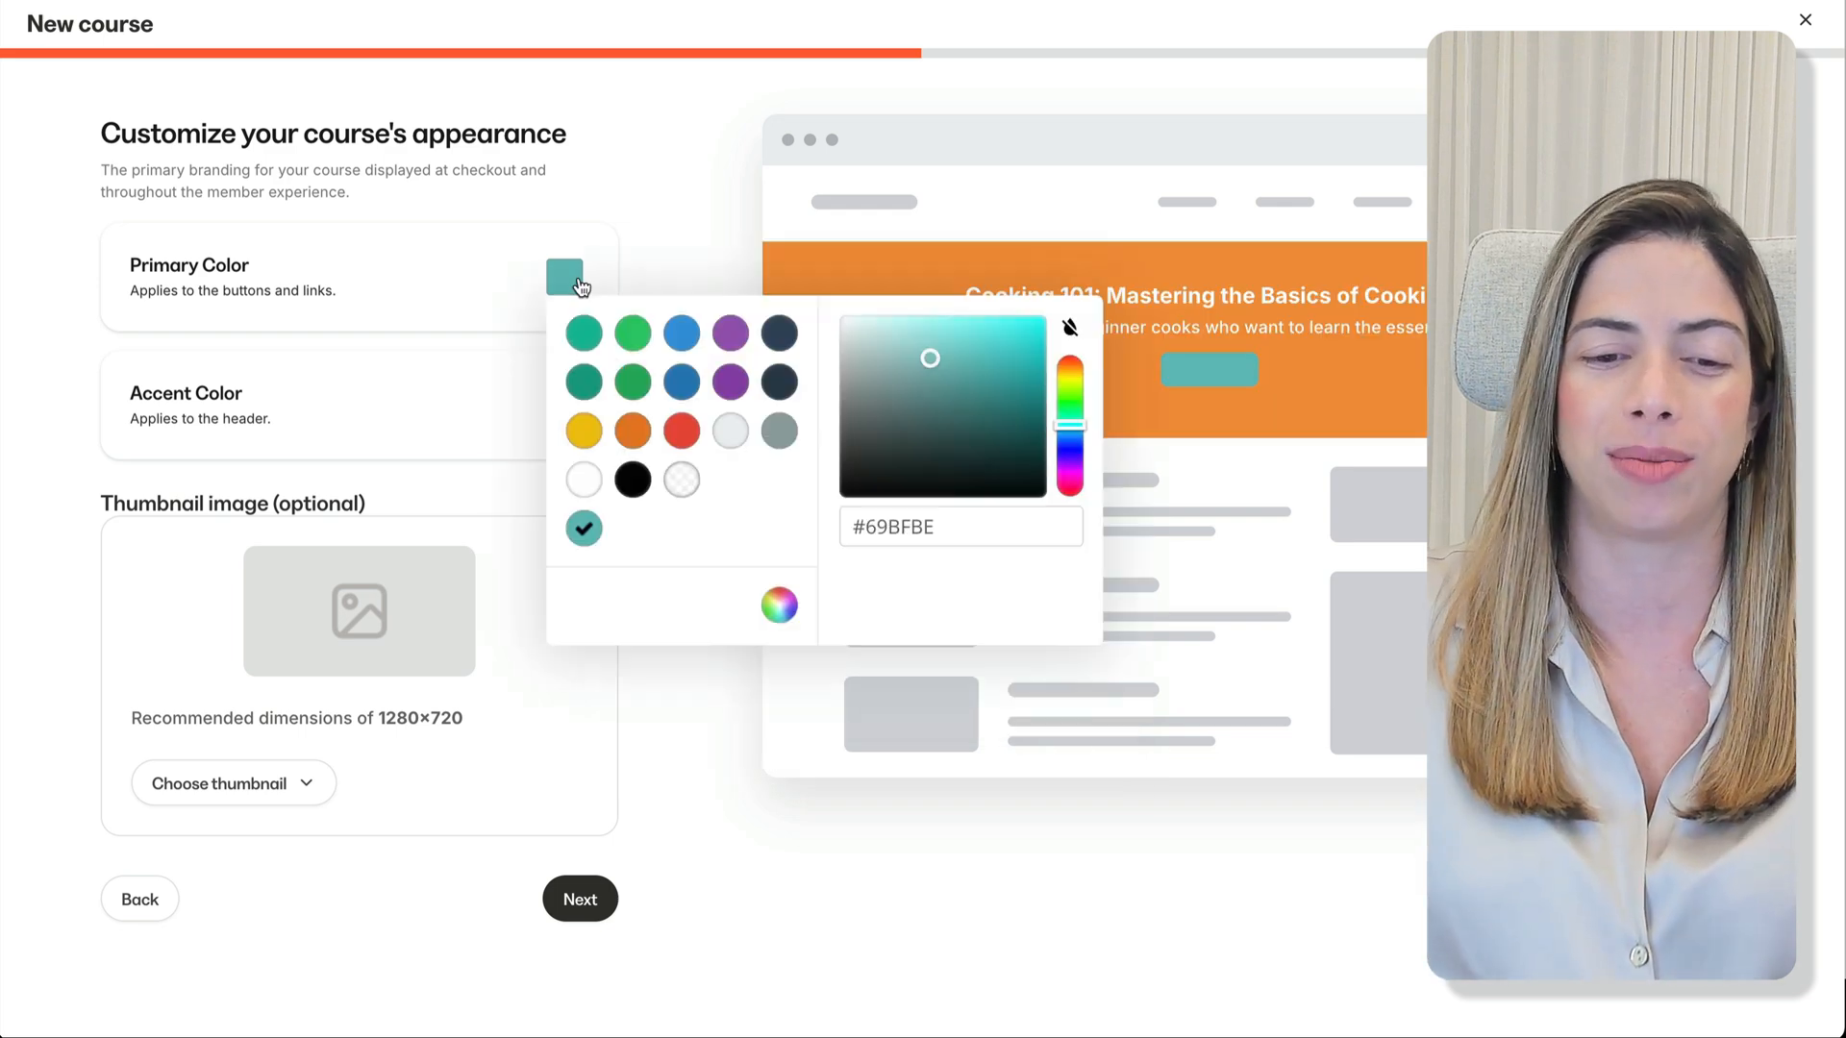
triple_click(884, 527)
left_click(673, 275)
left_click(568, 413)
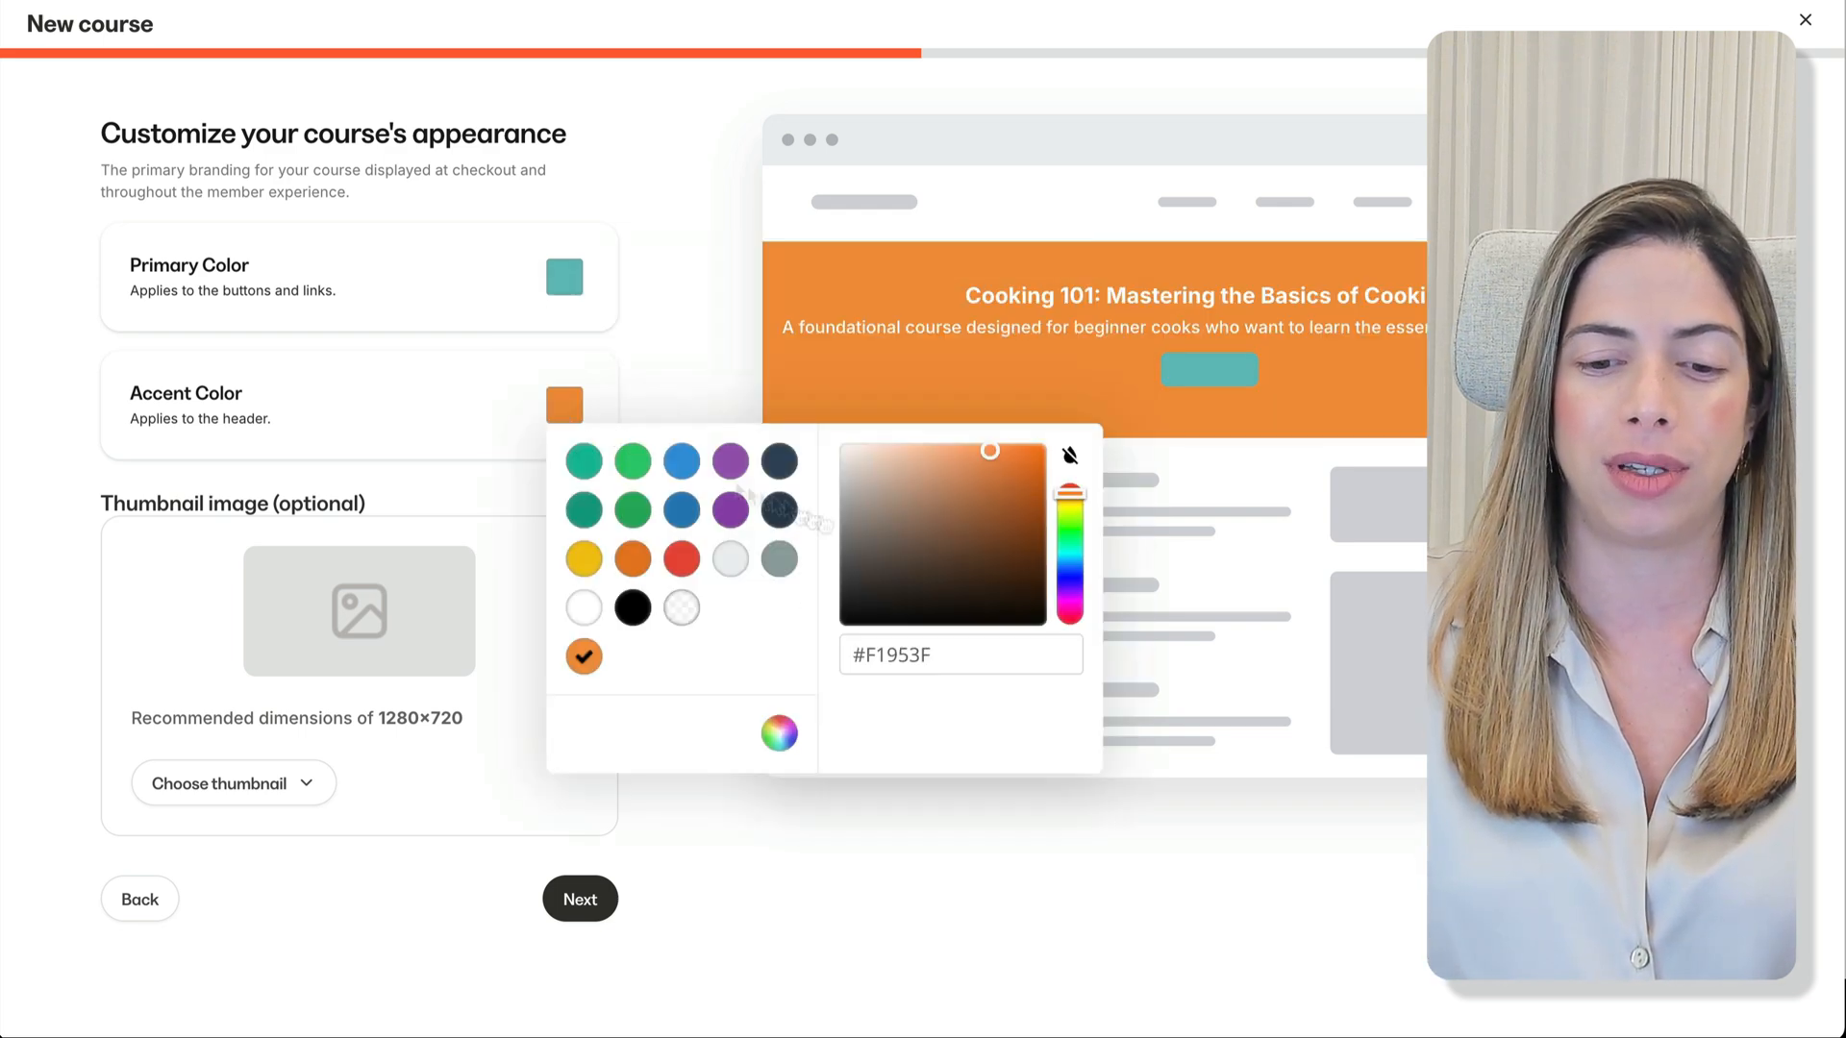
left_click(857, 653)
key("shift+super+Right")
key("super+c")
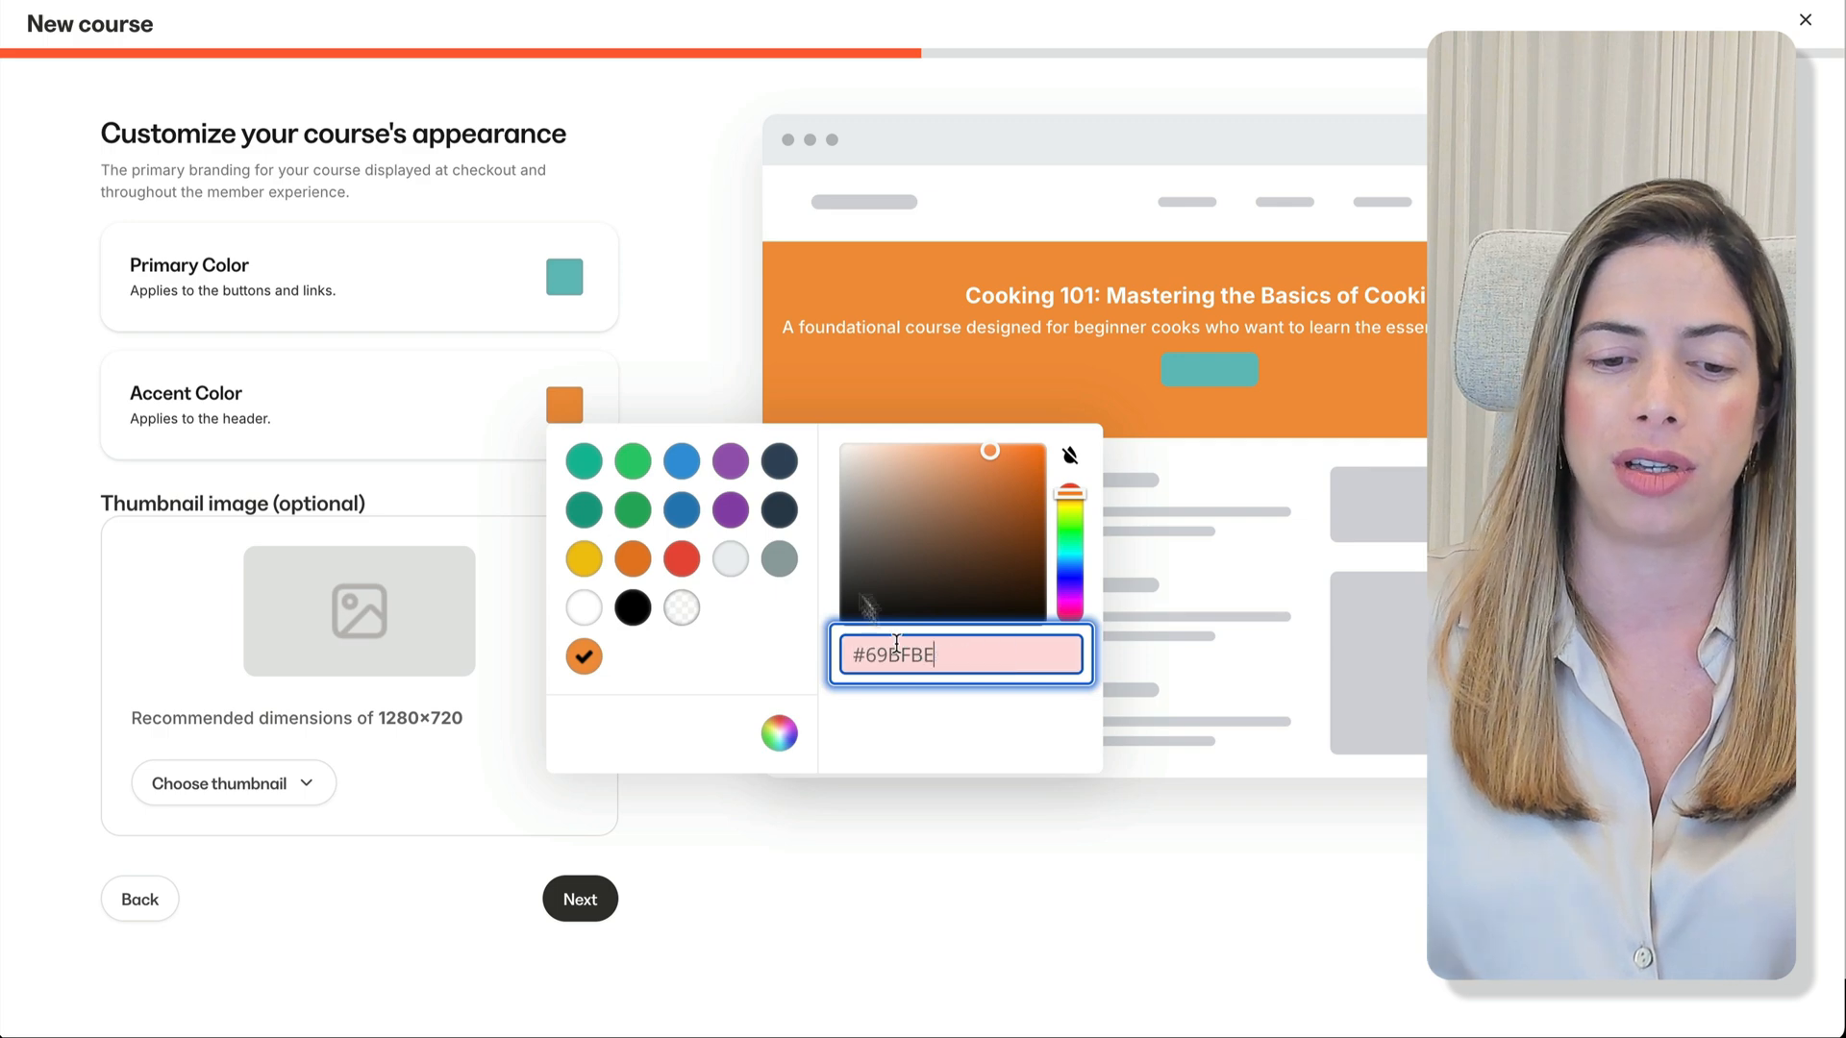
key("BackSpace")
left_click(729, 360)
Step: Change the primary color to the orange formerly used for the accent, #F1953F
left_click(577, 287)
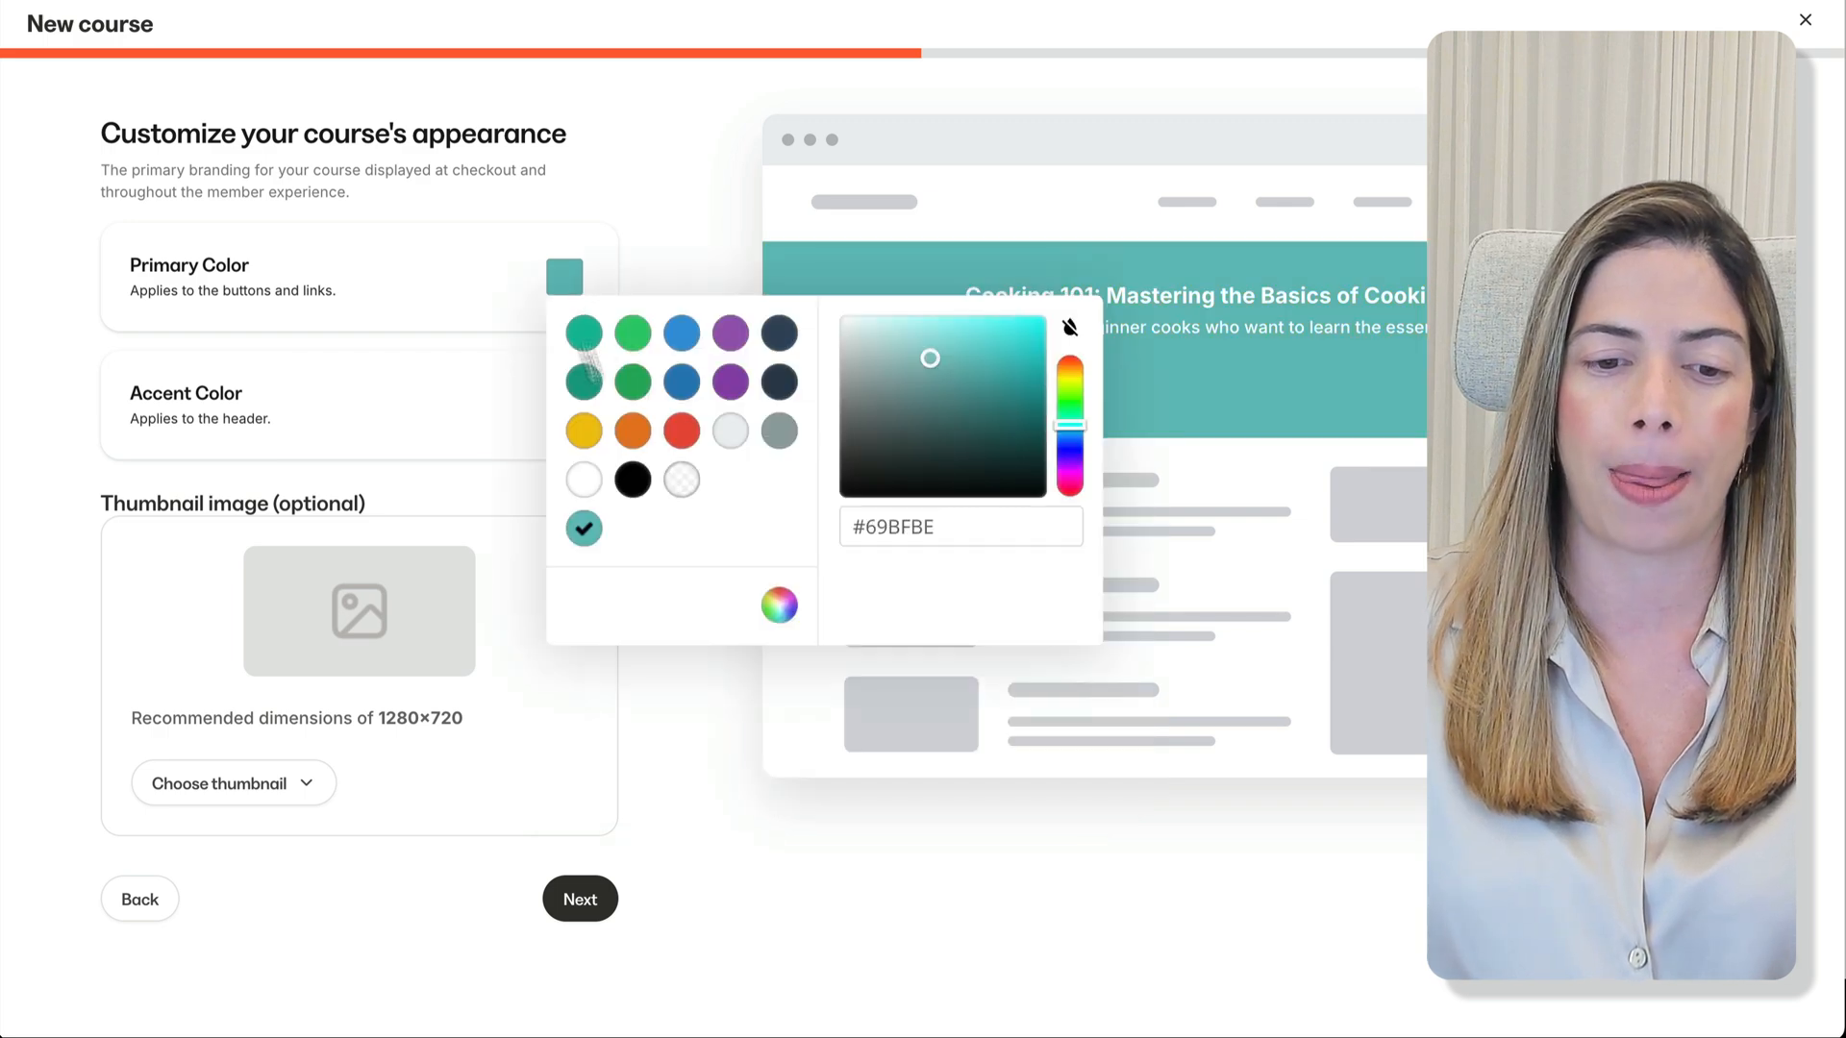
left_click_drag(940, 528, 834, 526)
key("super+v")
left_click(702, 254)
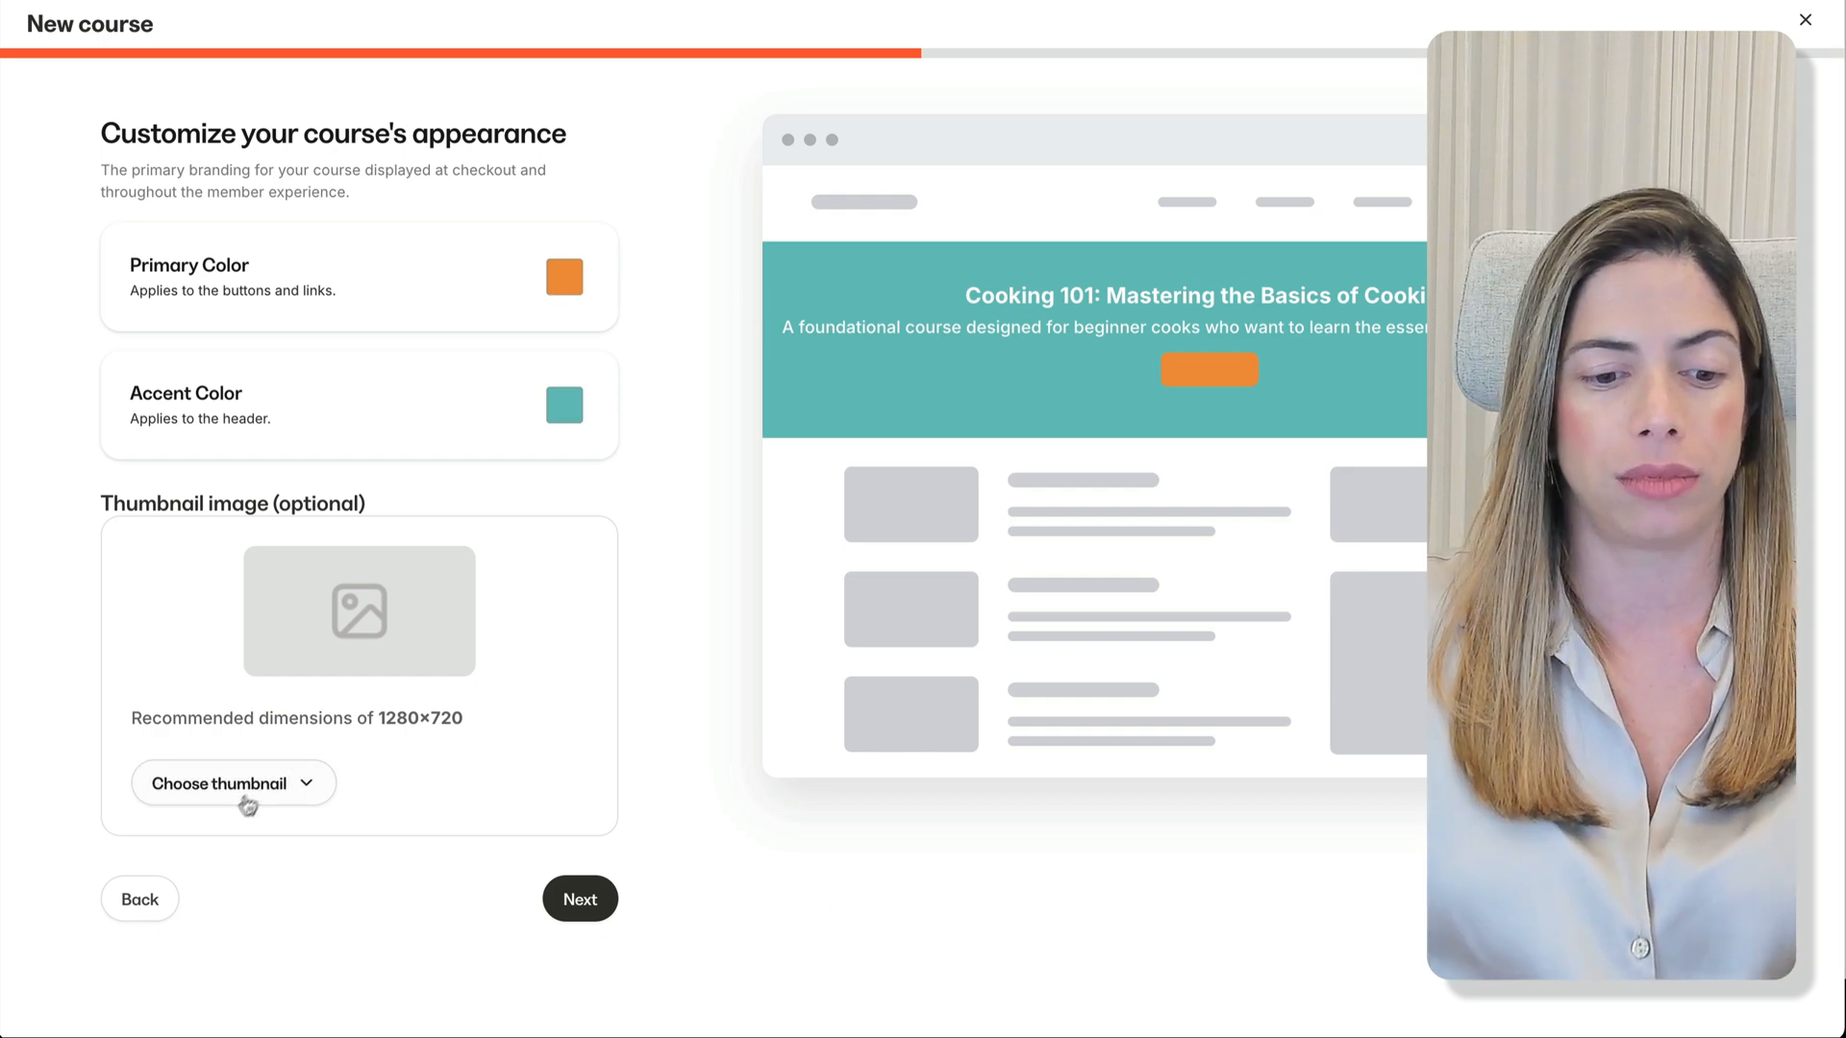
Step: Upload Cooking.jpg from the device as the course thumbnail, accepting the proposed crop
left_click(248, 798)
left_click(252, 844)
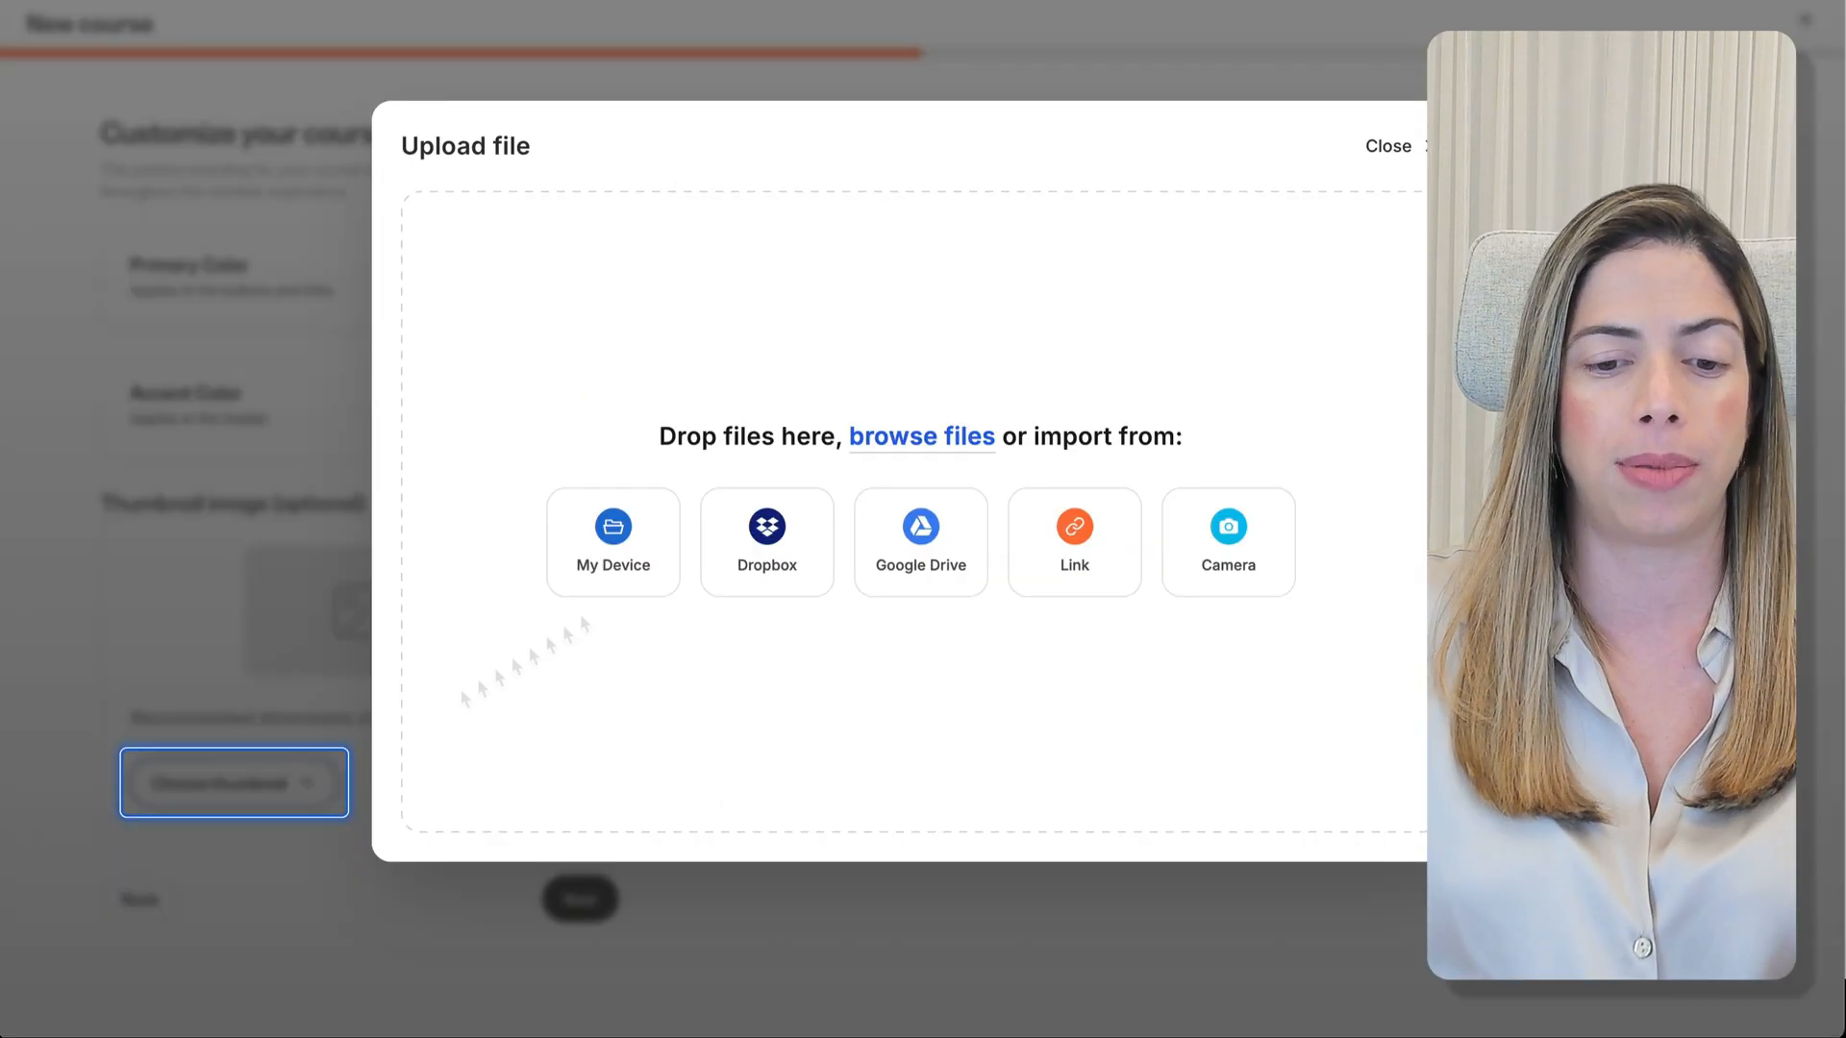
left_click(638, 515)
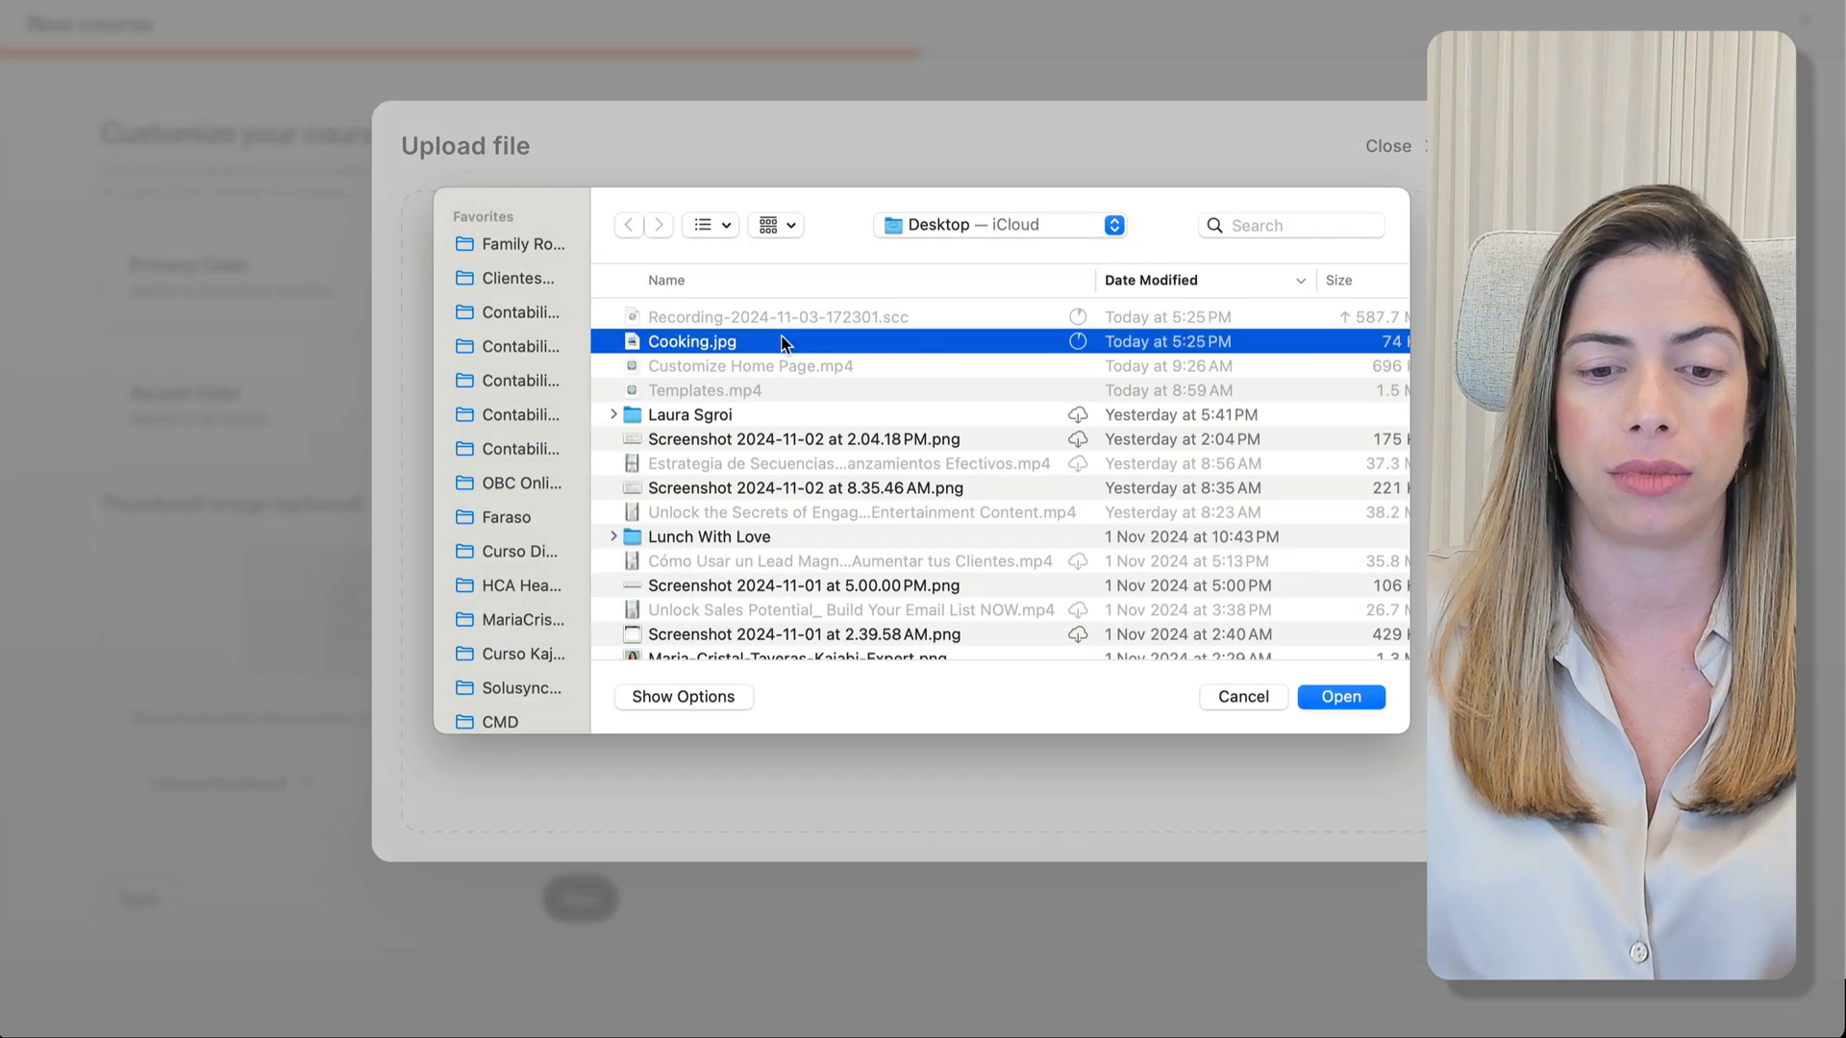
double_click(782, 340)
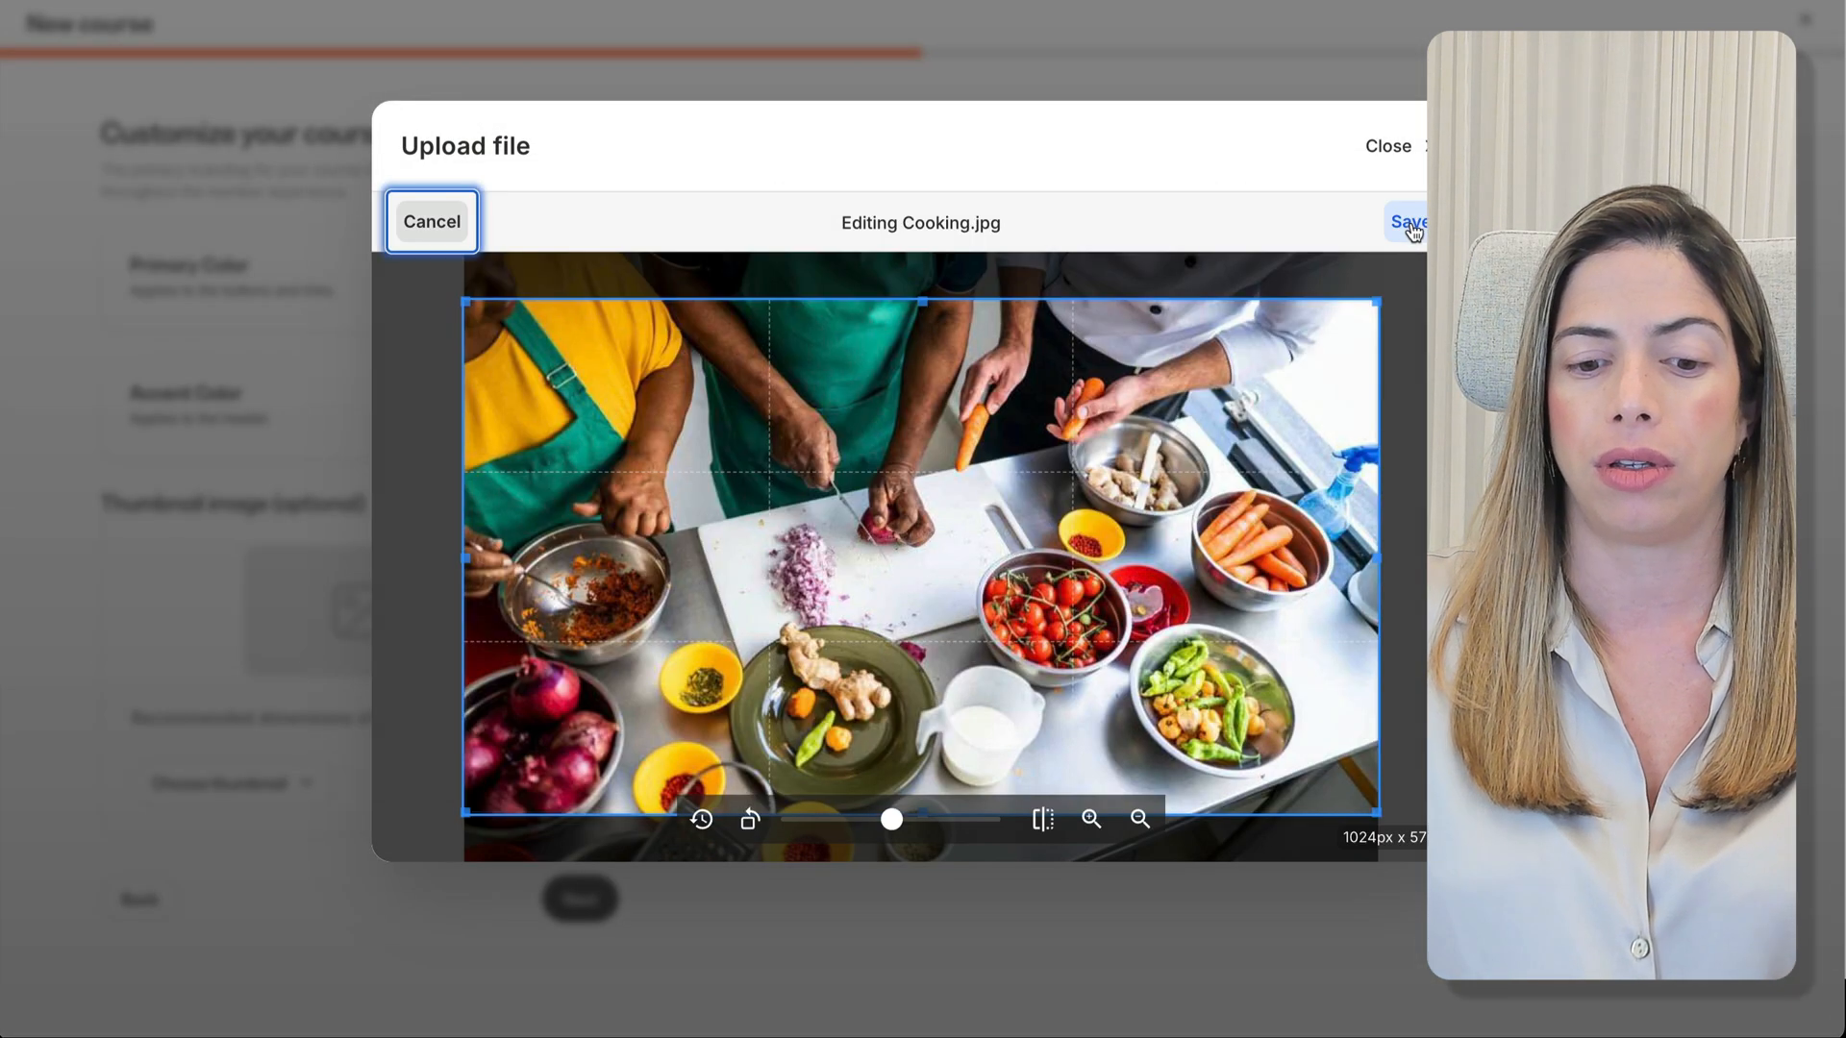
left_click(1409, 223)
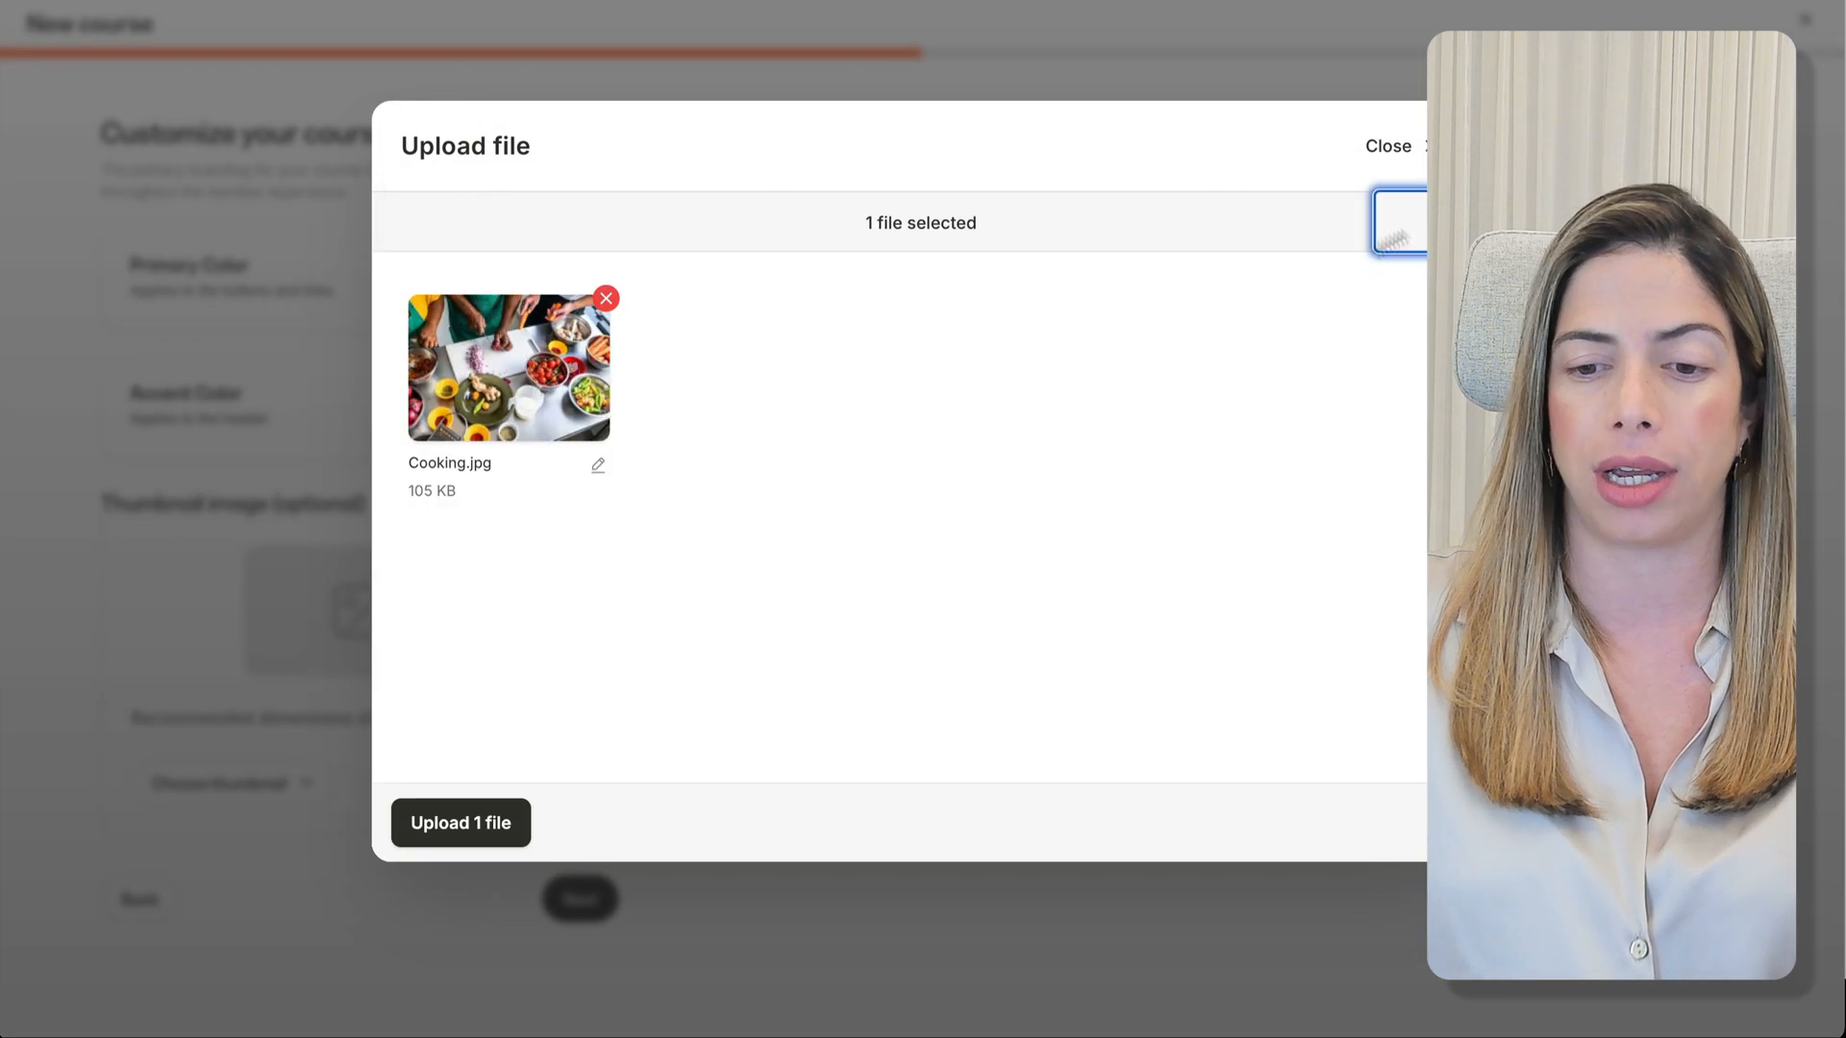
left_click(461, 825)
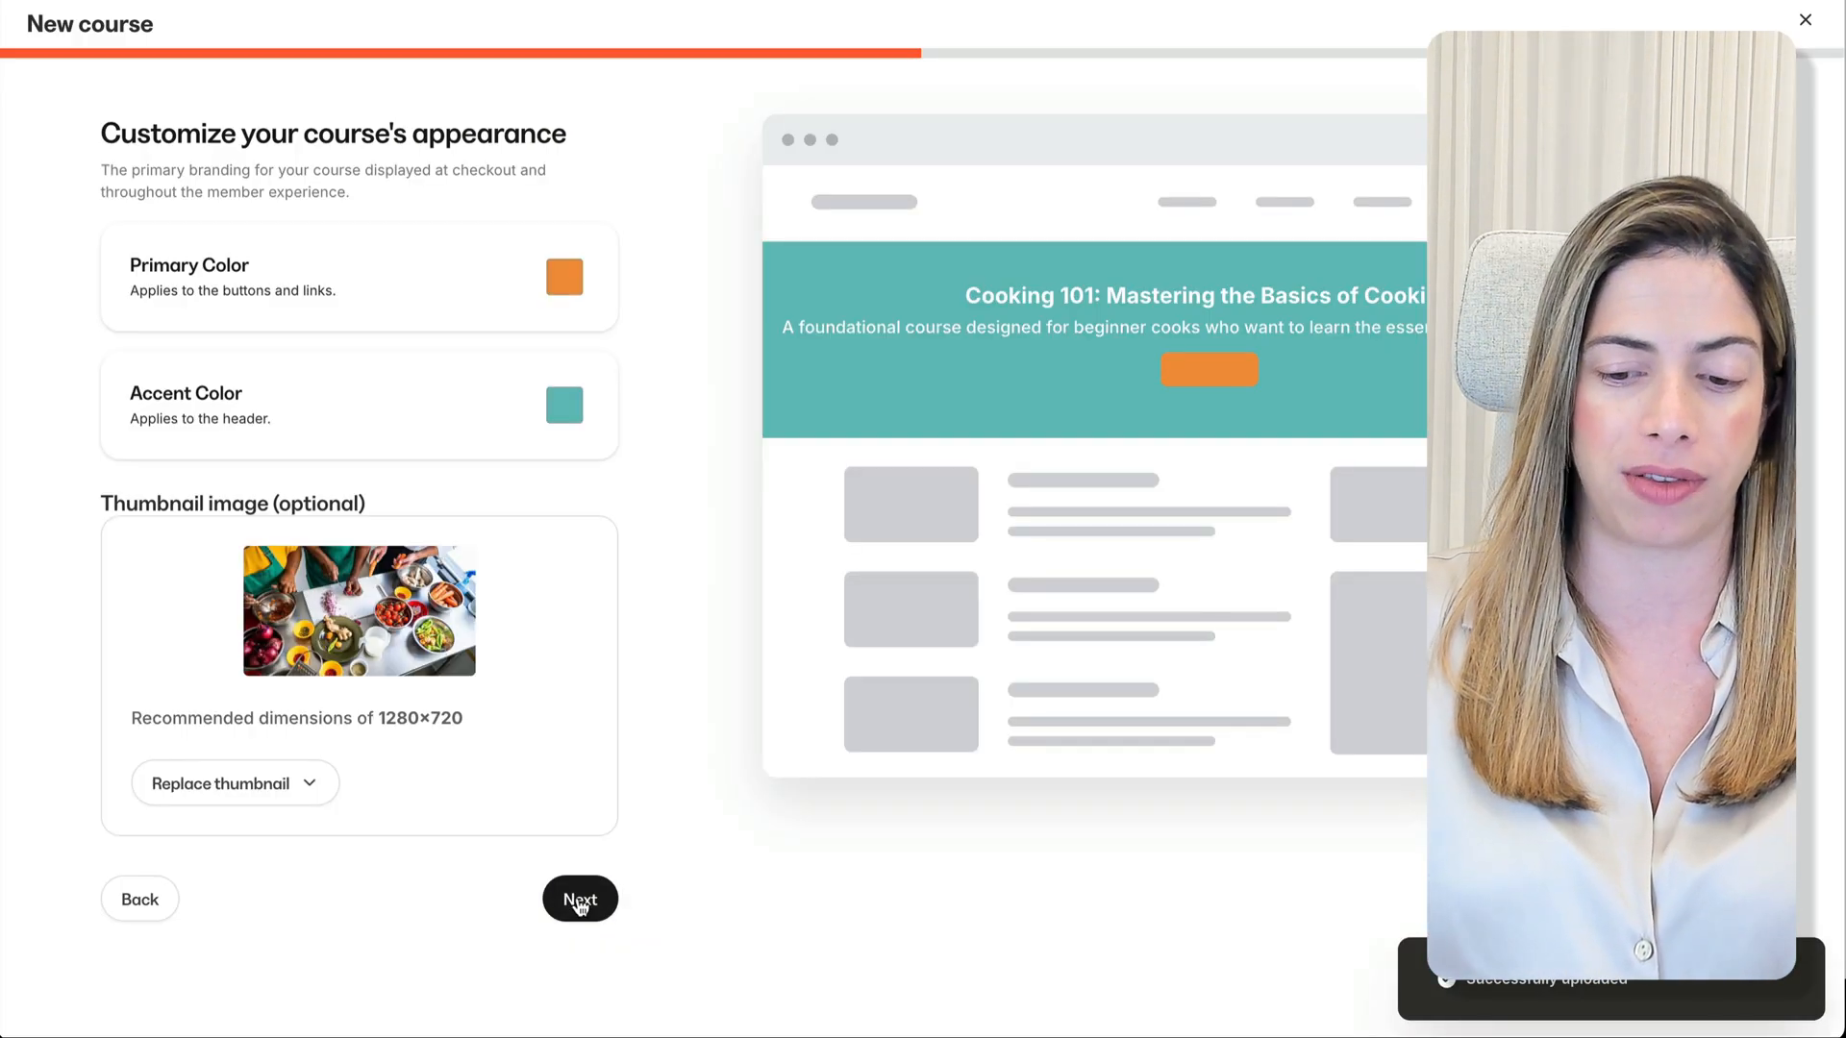
Step: Proceed to pricing, keep the course Free without connecting Kajabi Payments, and create the course
left_click(580, 904)
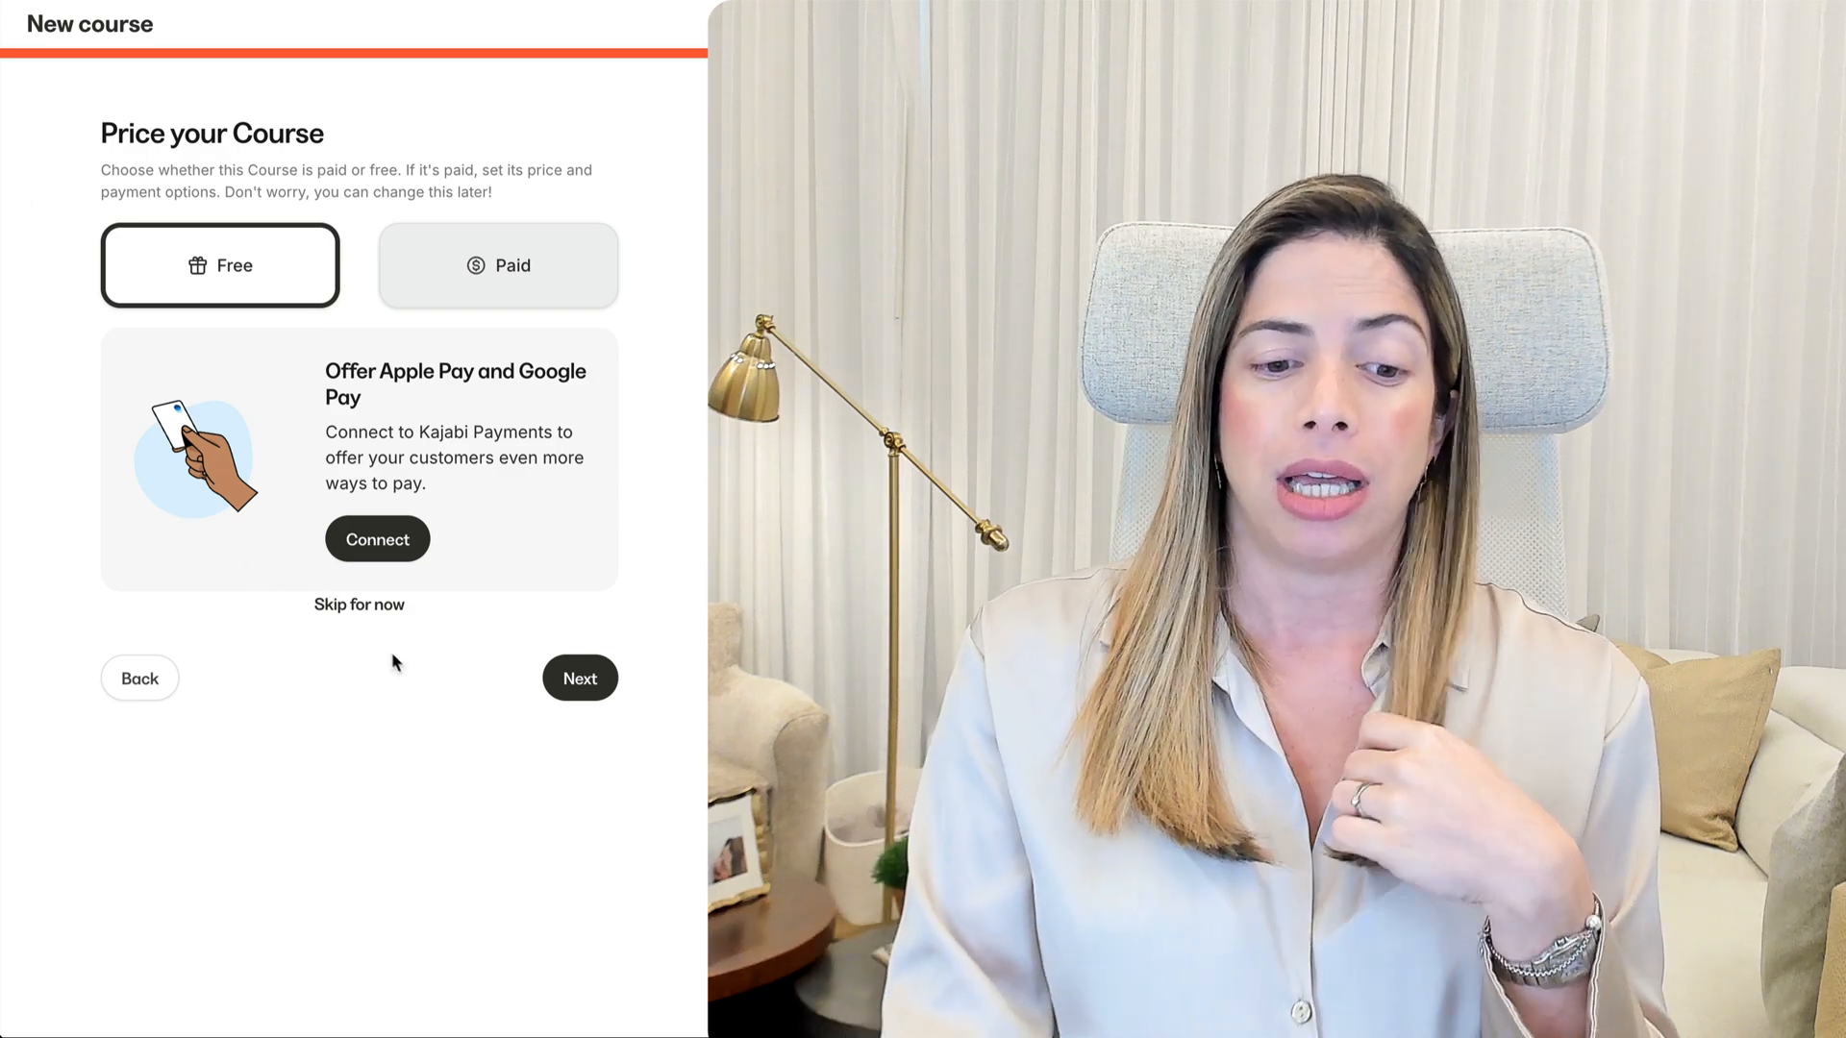
left_click(577, 692)
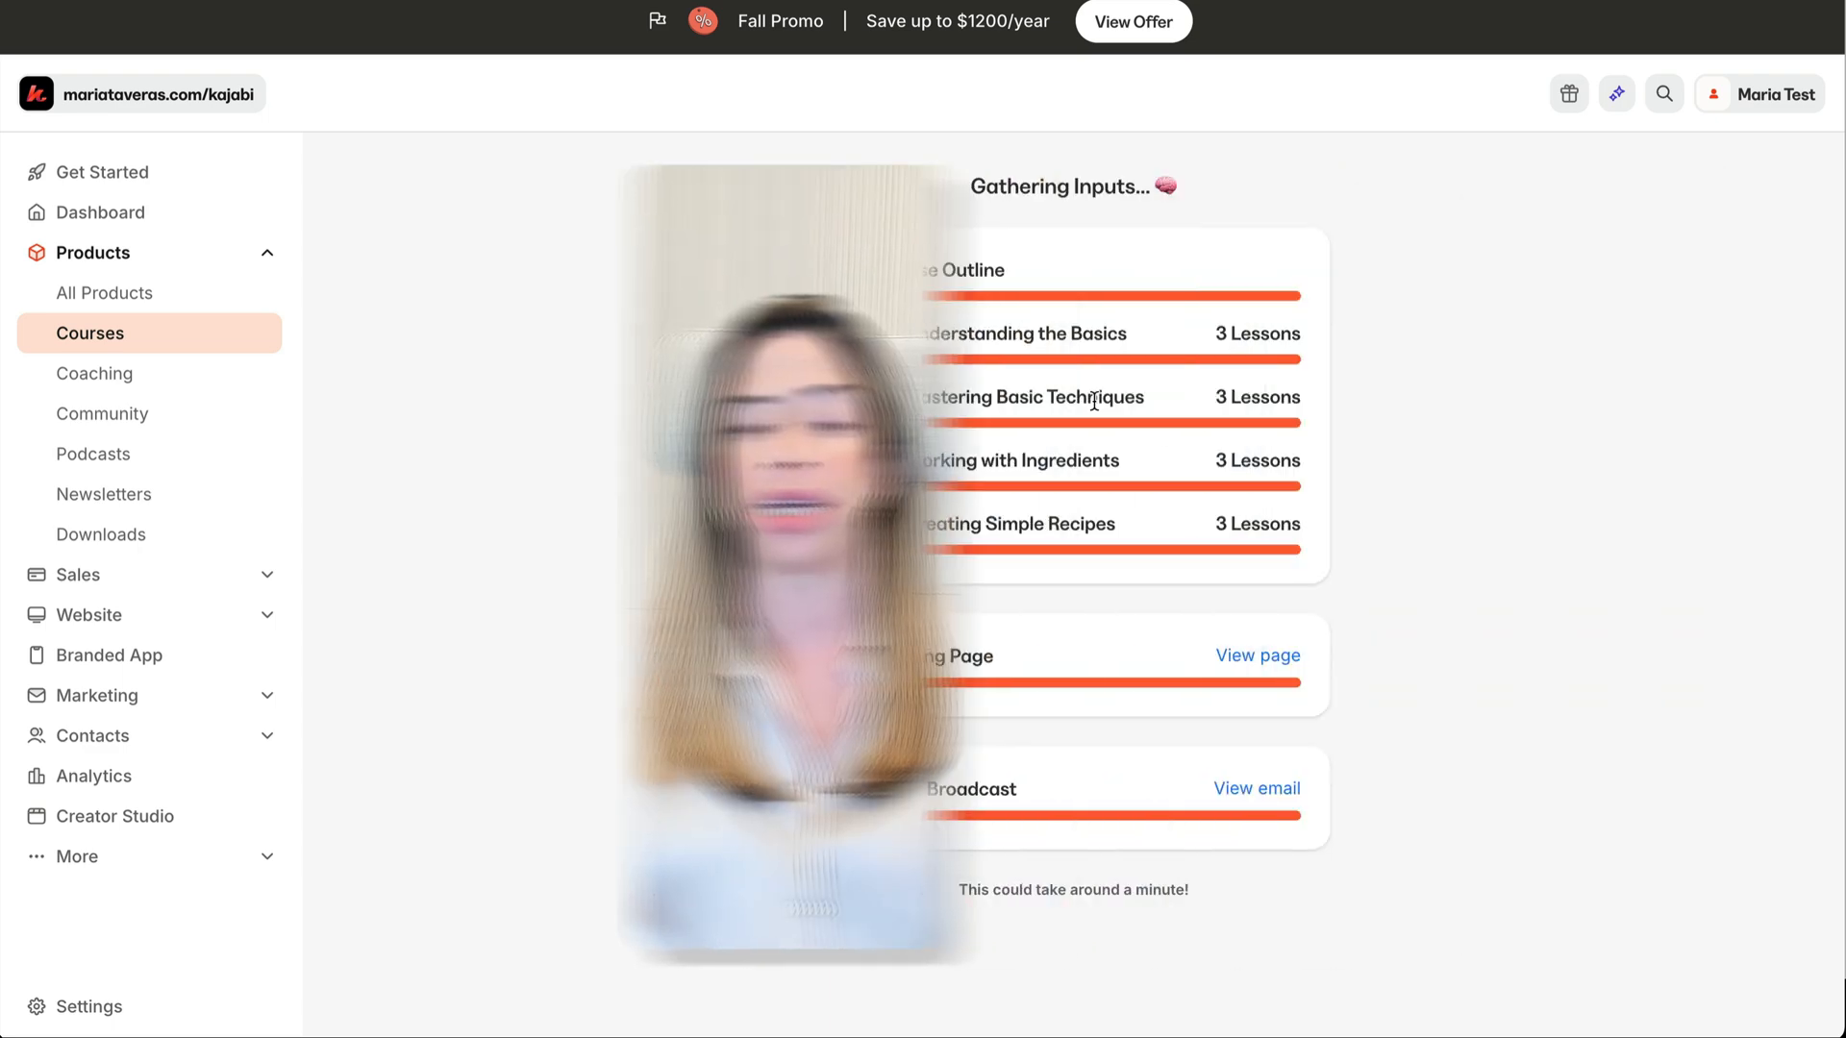
Step: Review the generated outline, expanding the Creating Simple Recipes, Working with Ingredients and Mastering Basic Techniques modules to see their lessons
scroll(1042, 647, "down", 5)
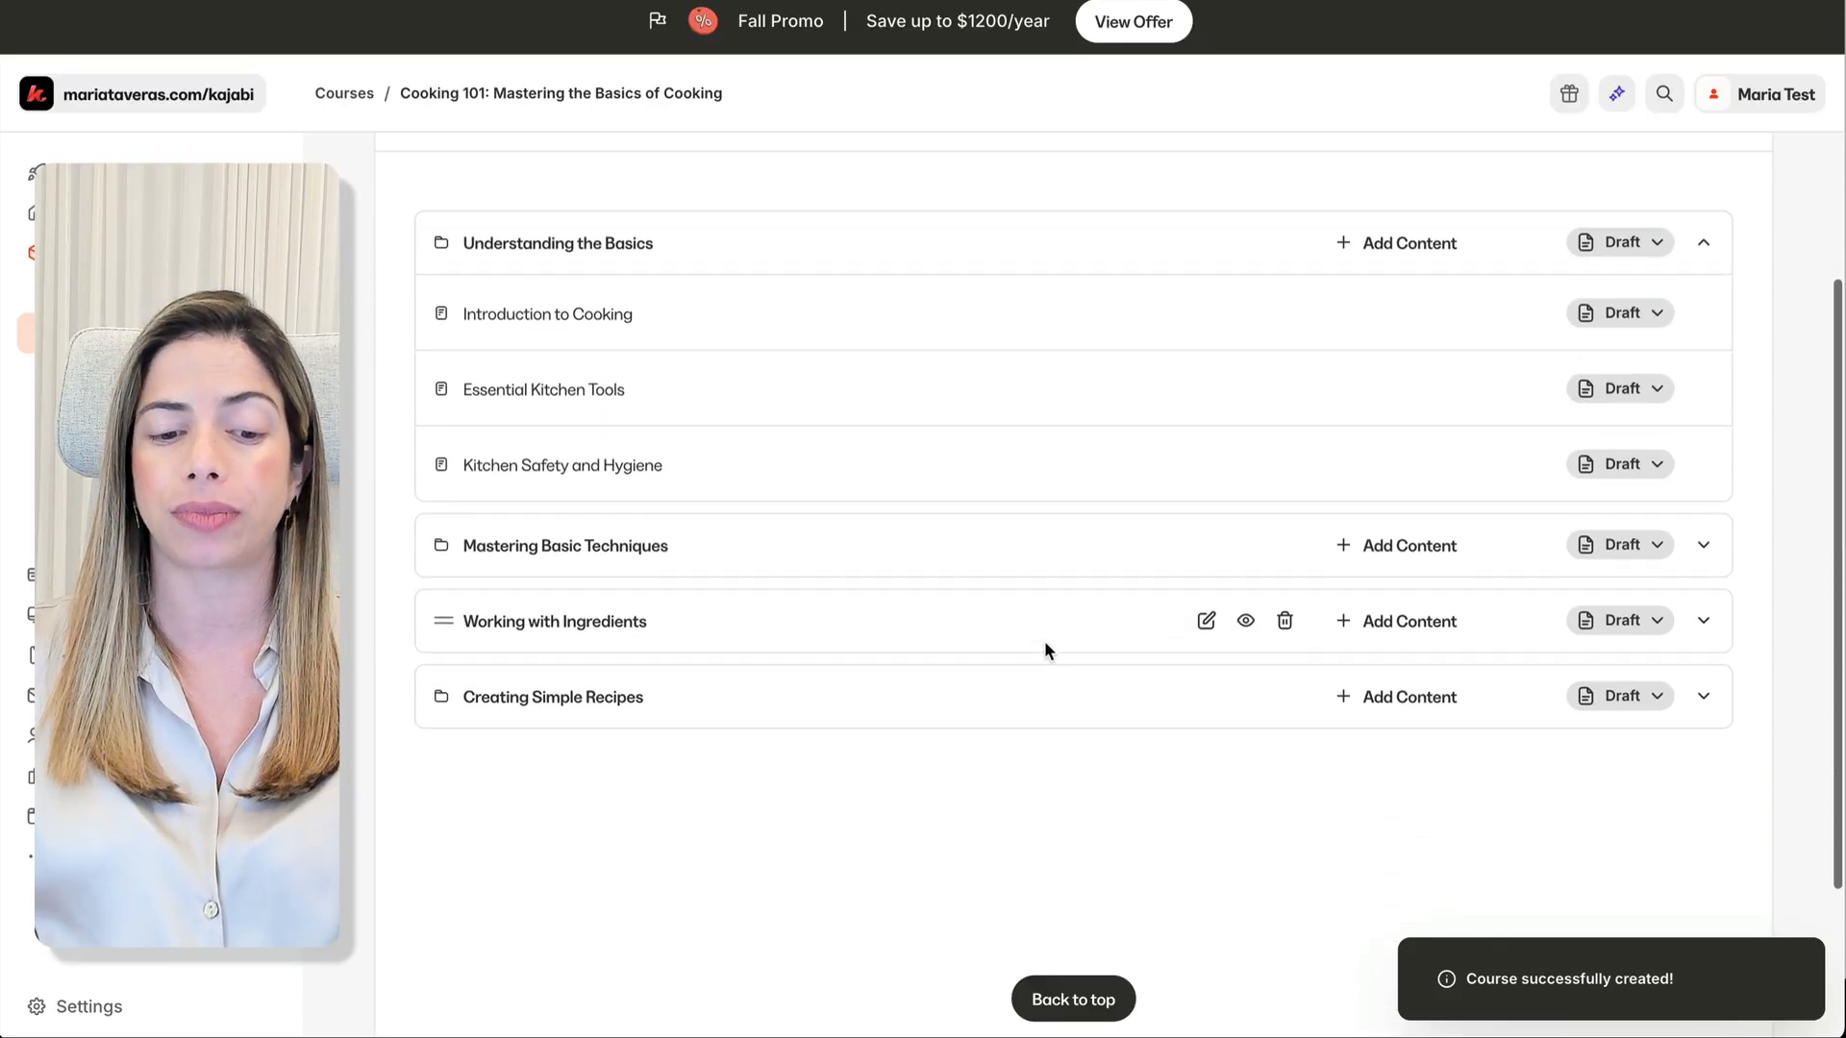
scroll(1144, 625, "up", 1)
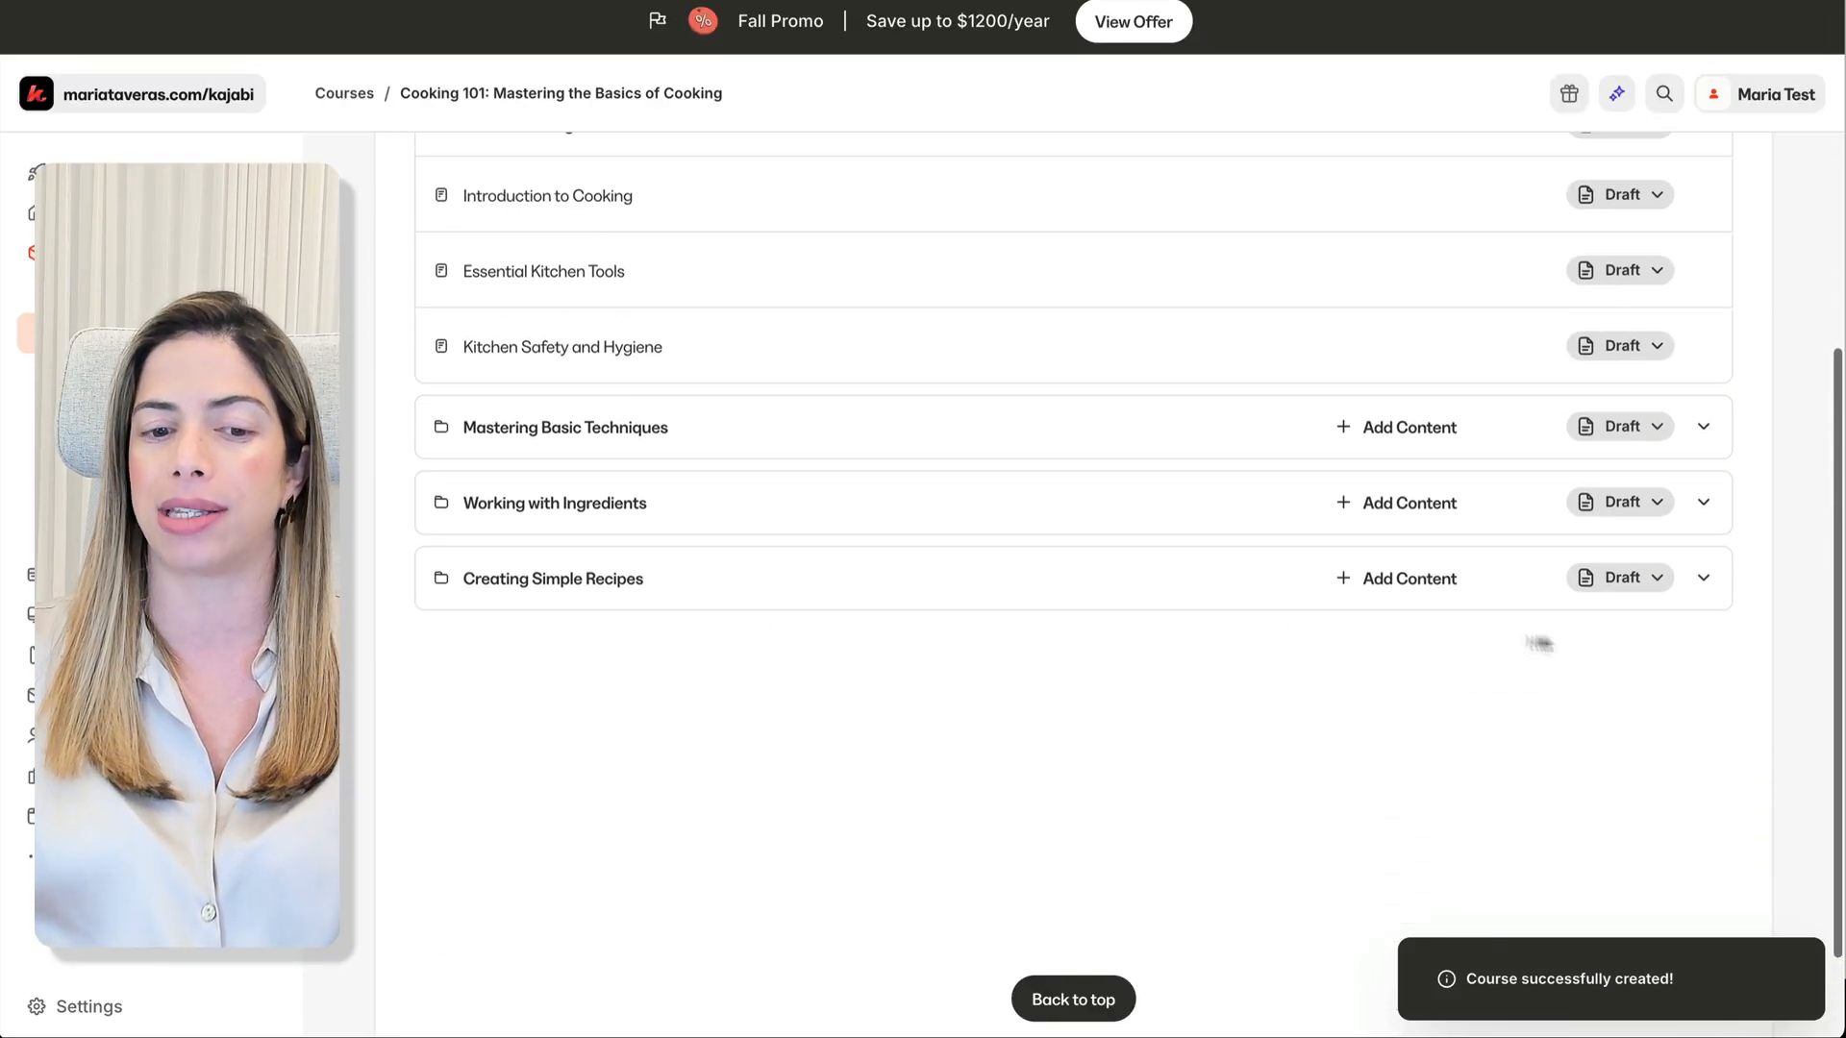
left_click(1703, 577)
left_click(1704, 502)
left_click(1703, 426)
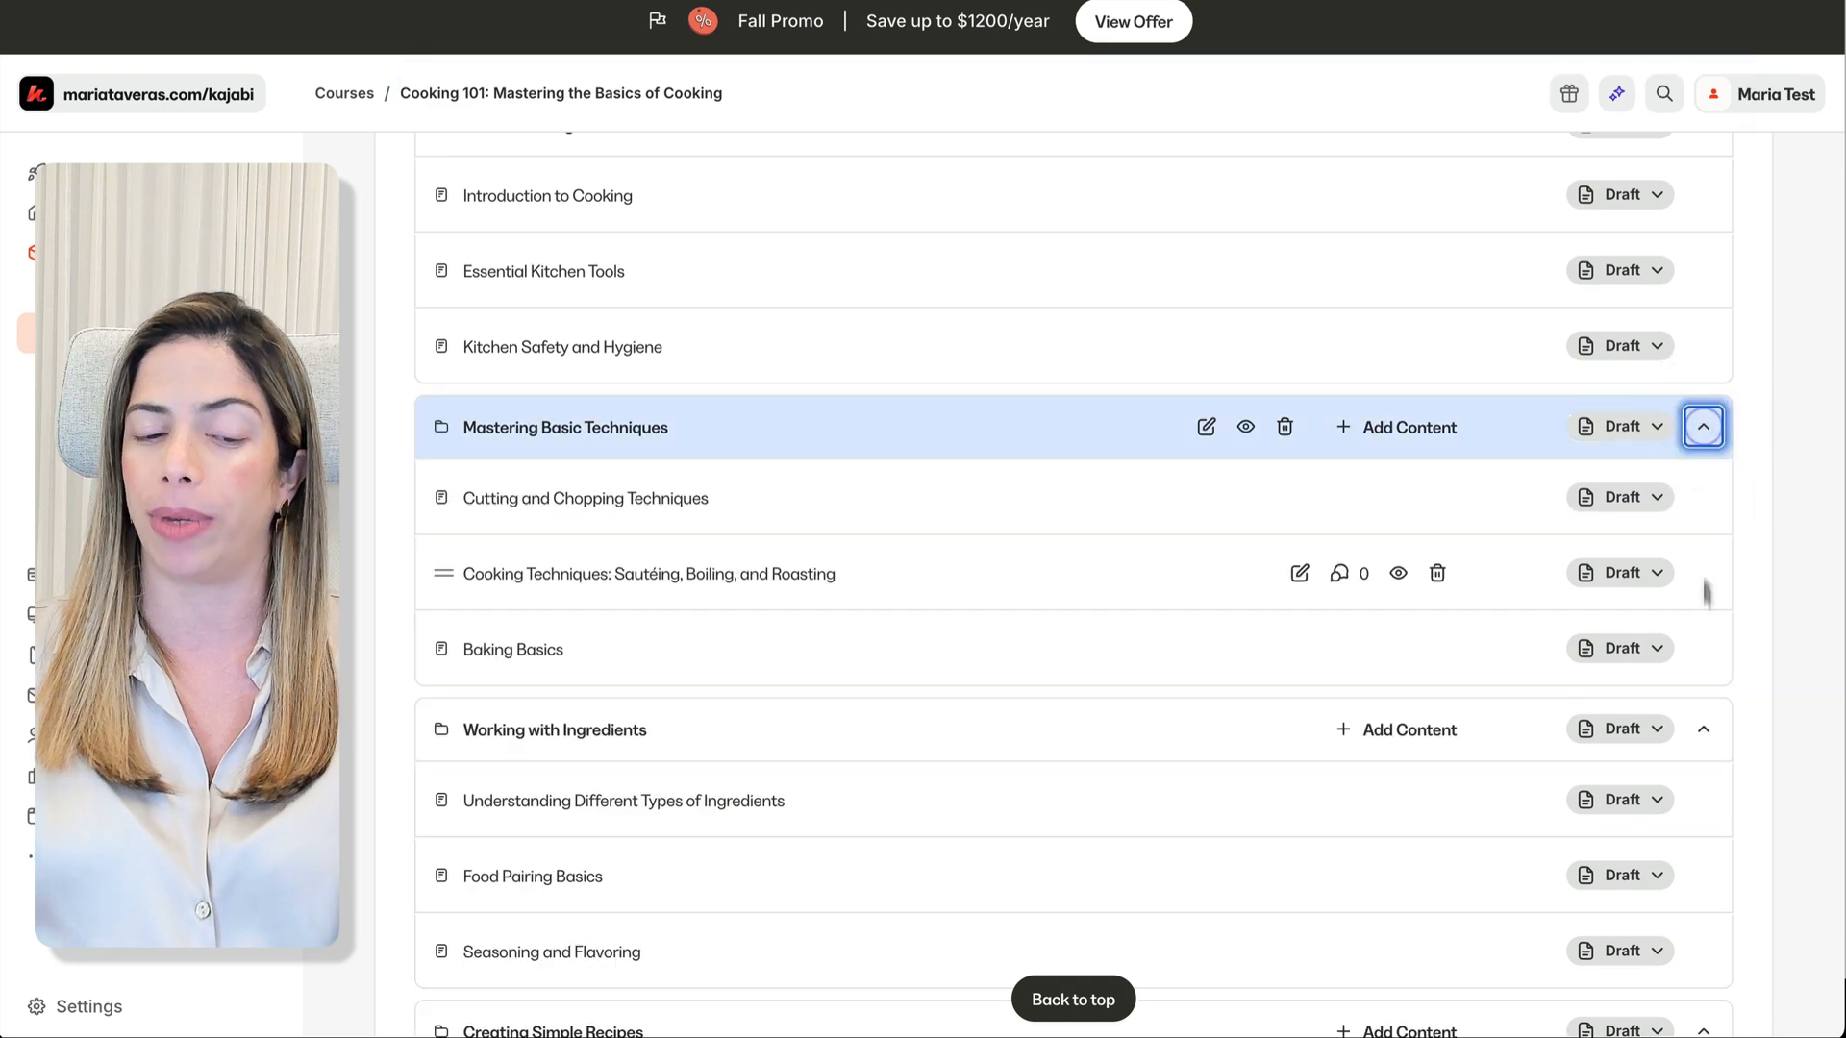
scroll(1707, 605, "up", 1)
scroll(1703, 606, "up", 5)
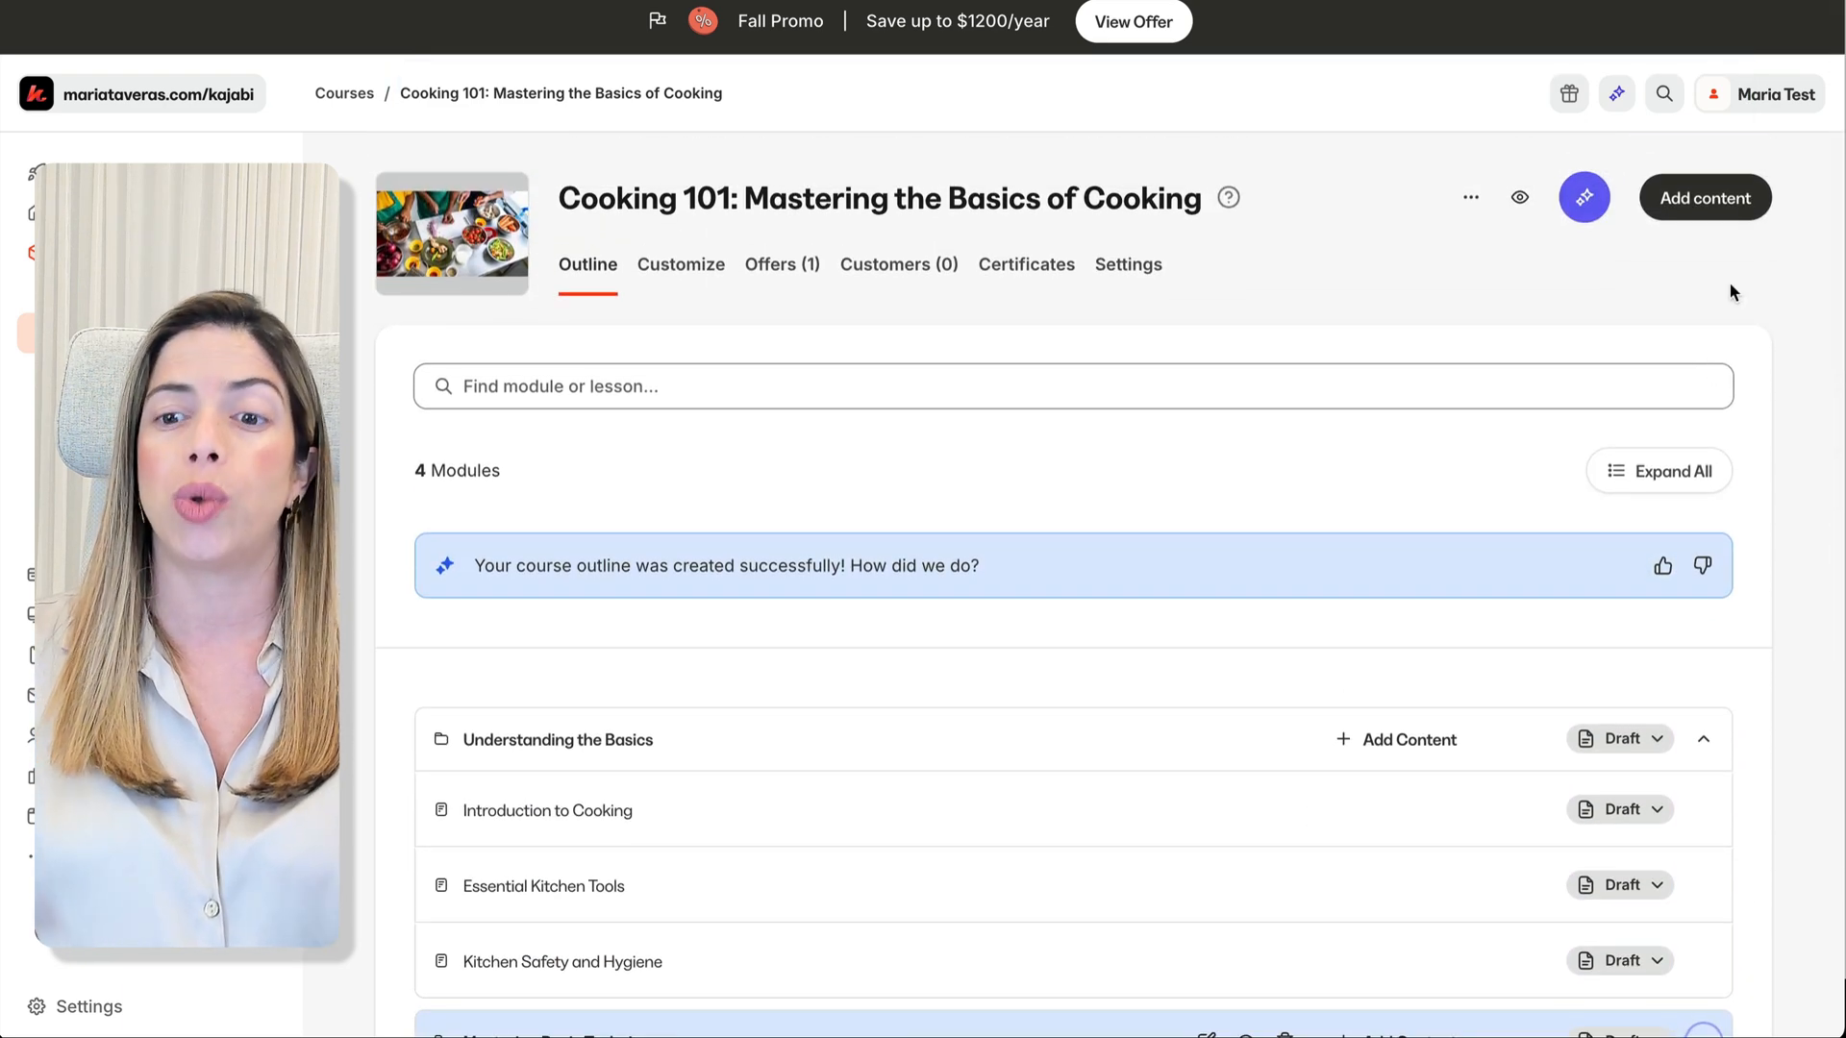
Step: Add a module titled "New Module" to the course outline, without a description or image
left_click(1674, 199)
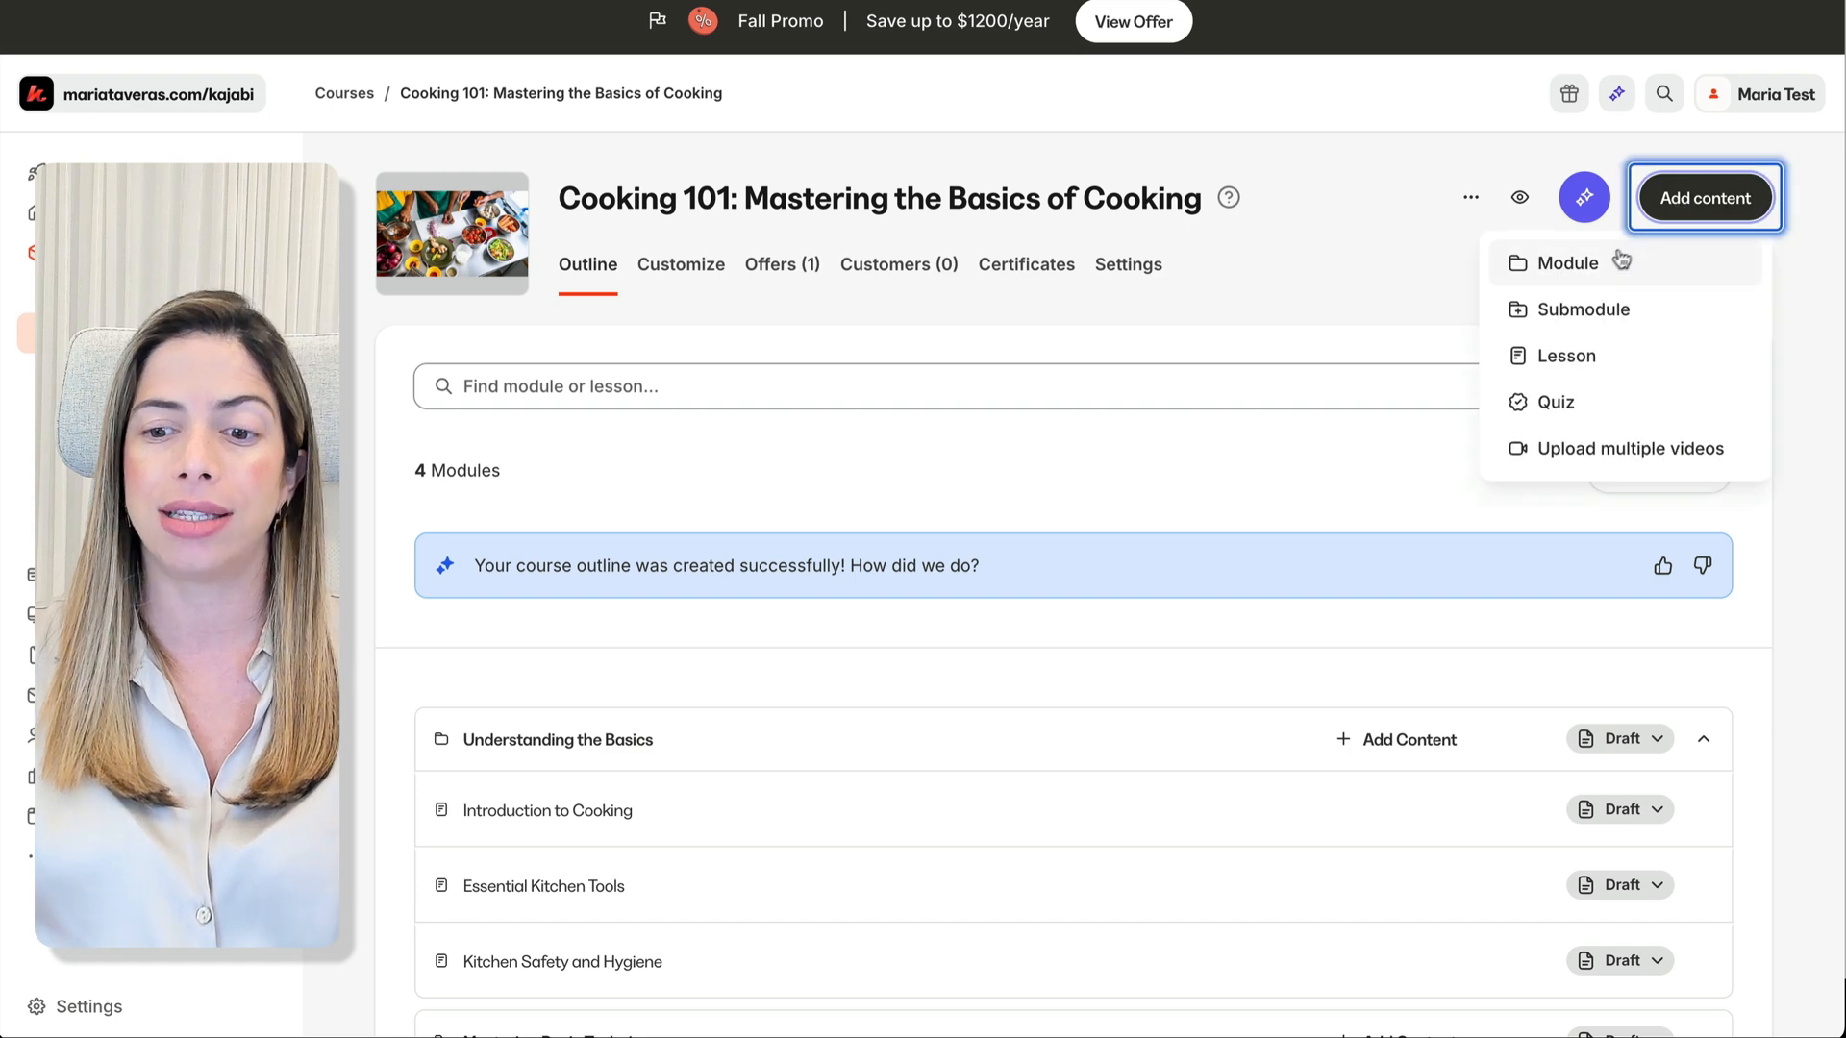
left_click(1576, 263)
left_click(937, 240)
type("New MOdul")
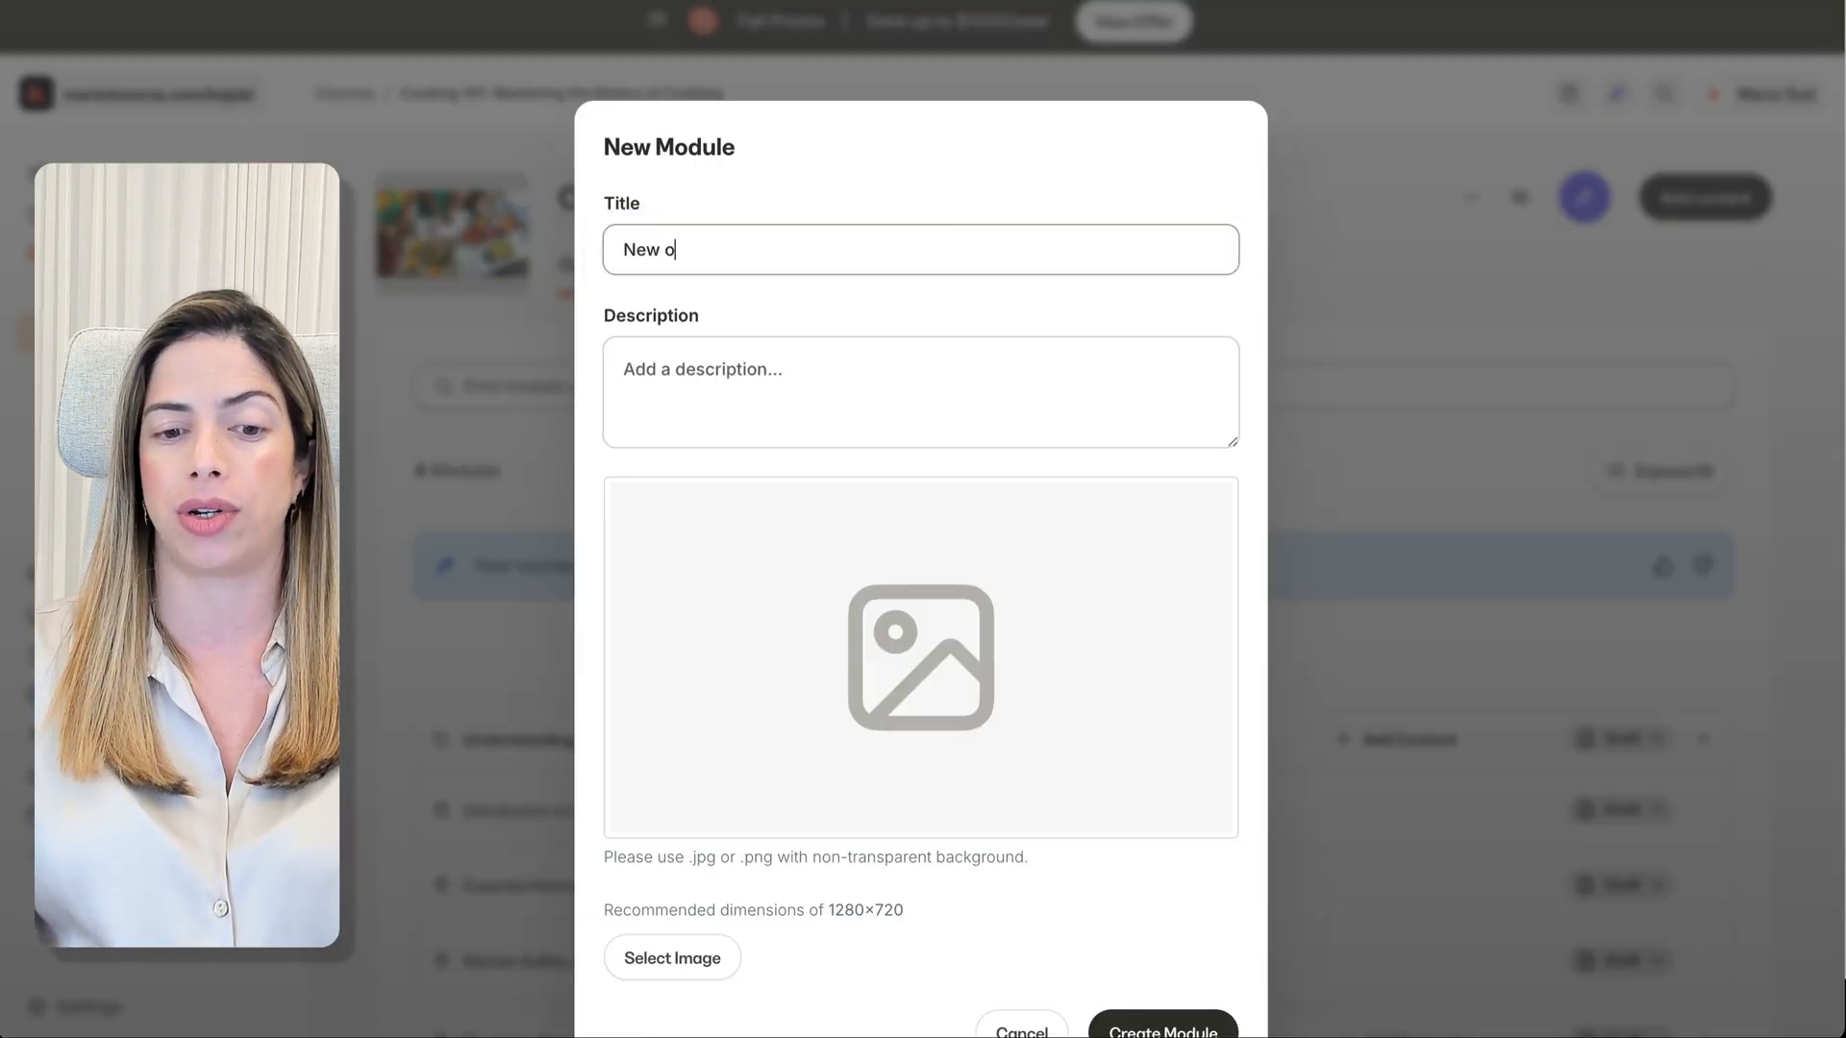
type("dule")
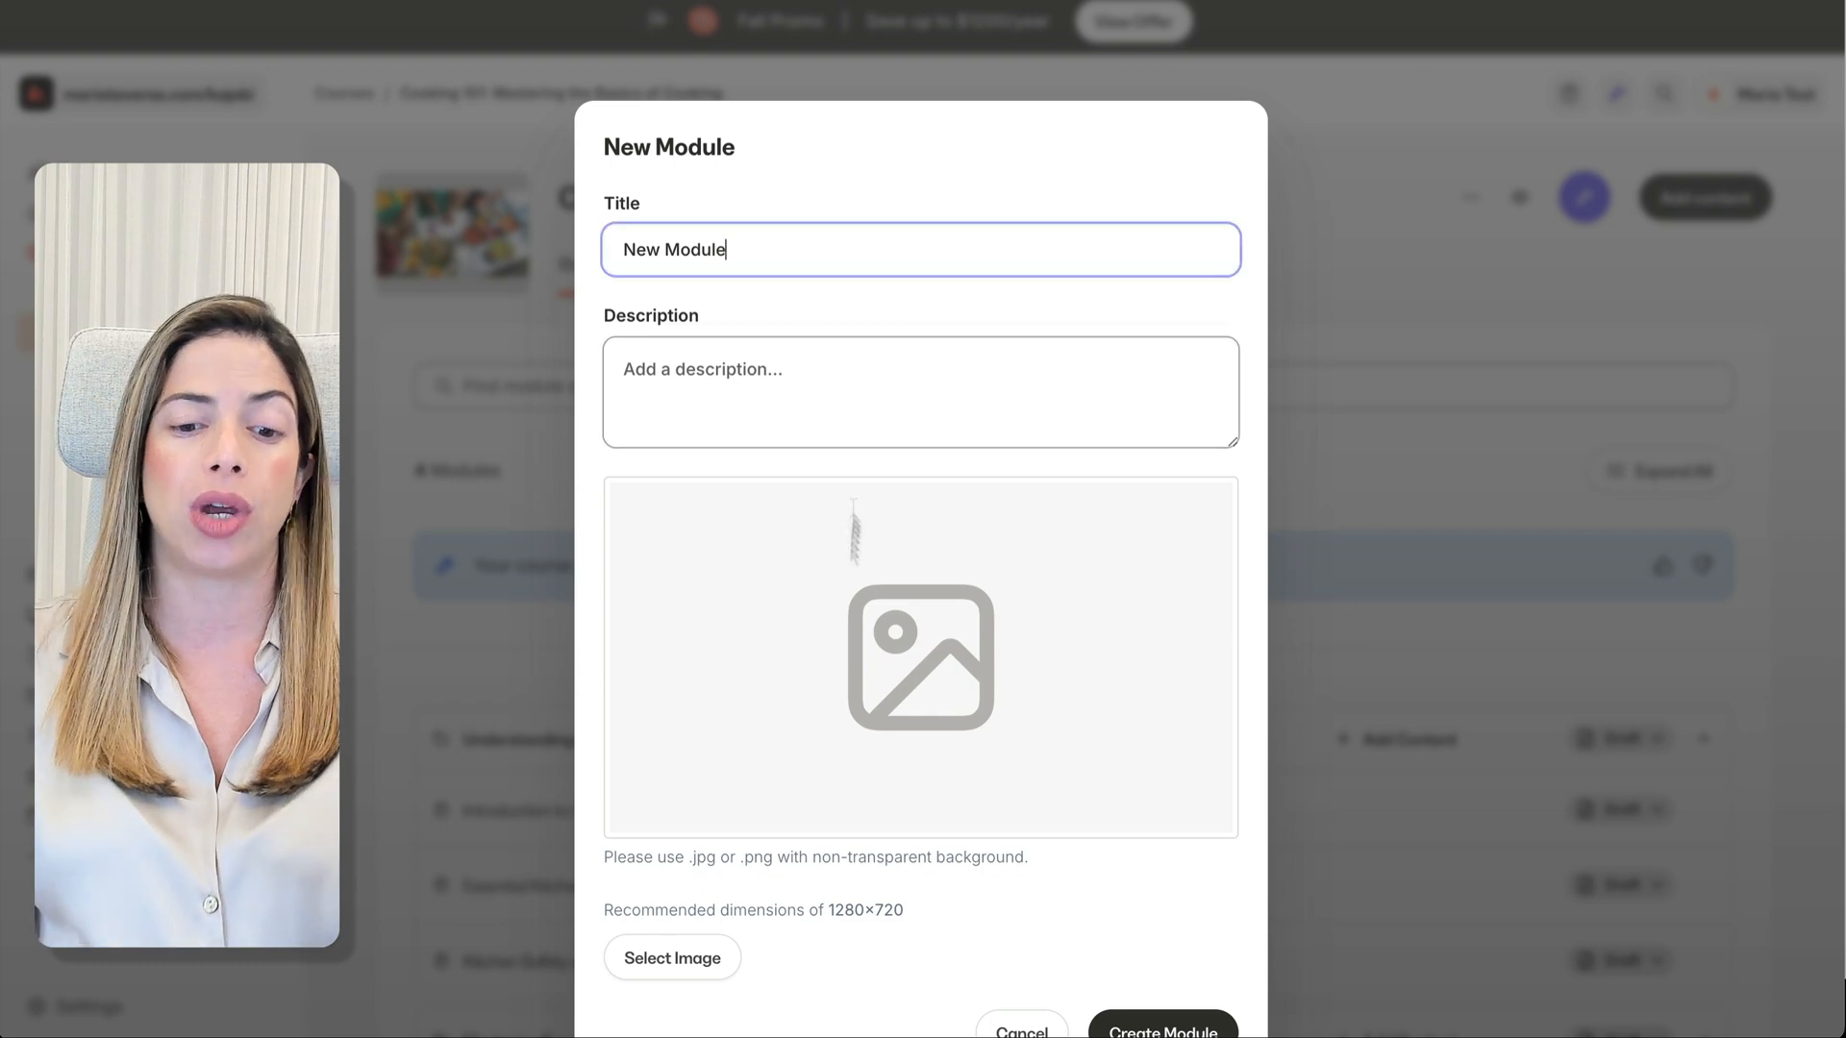
left_click(1115, 1024)
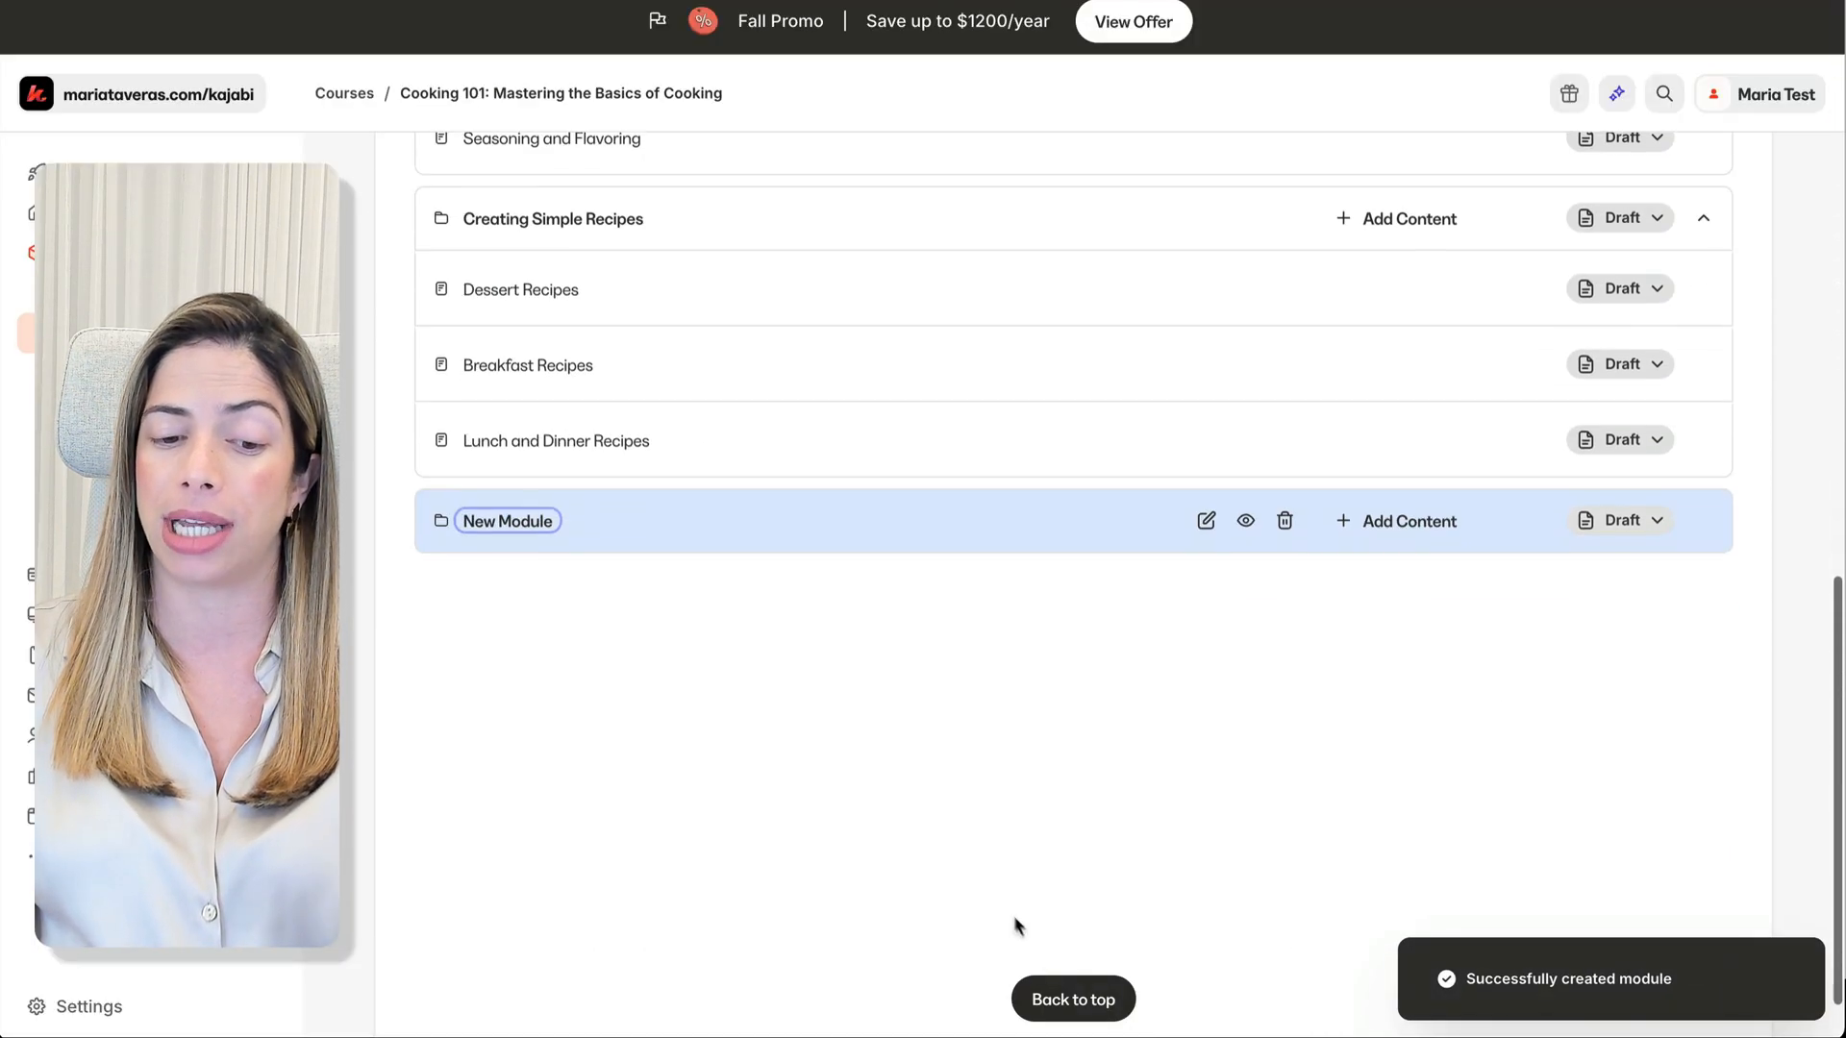
Step: Add a submodule titled "Submodule Example" inside New Module, leaving its description and image empty
left_click(1396, 524)
left_click(1313, 589)
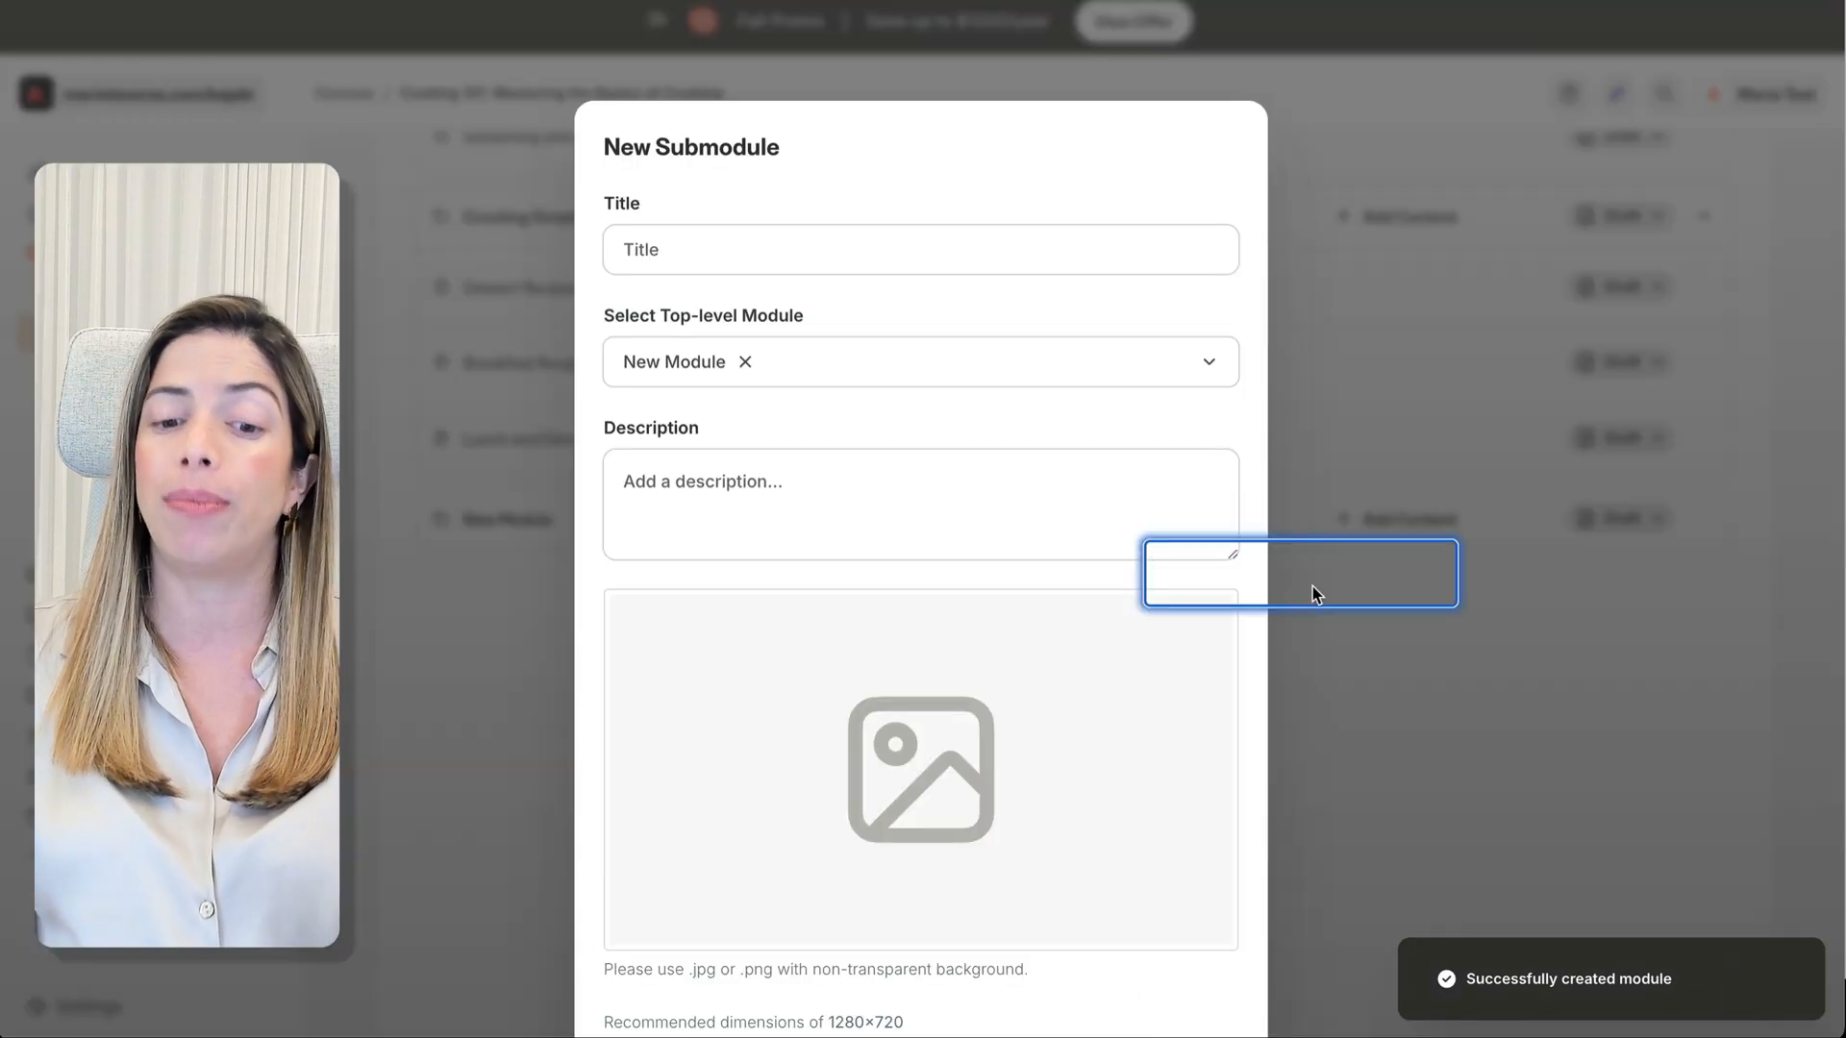
left_click(890, 253)
type("Sub")
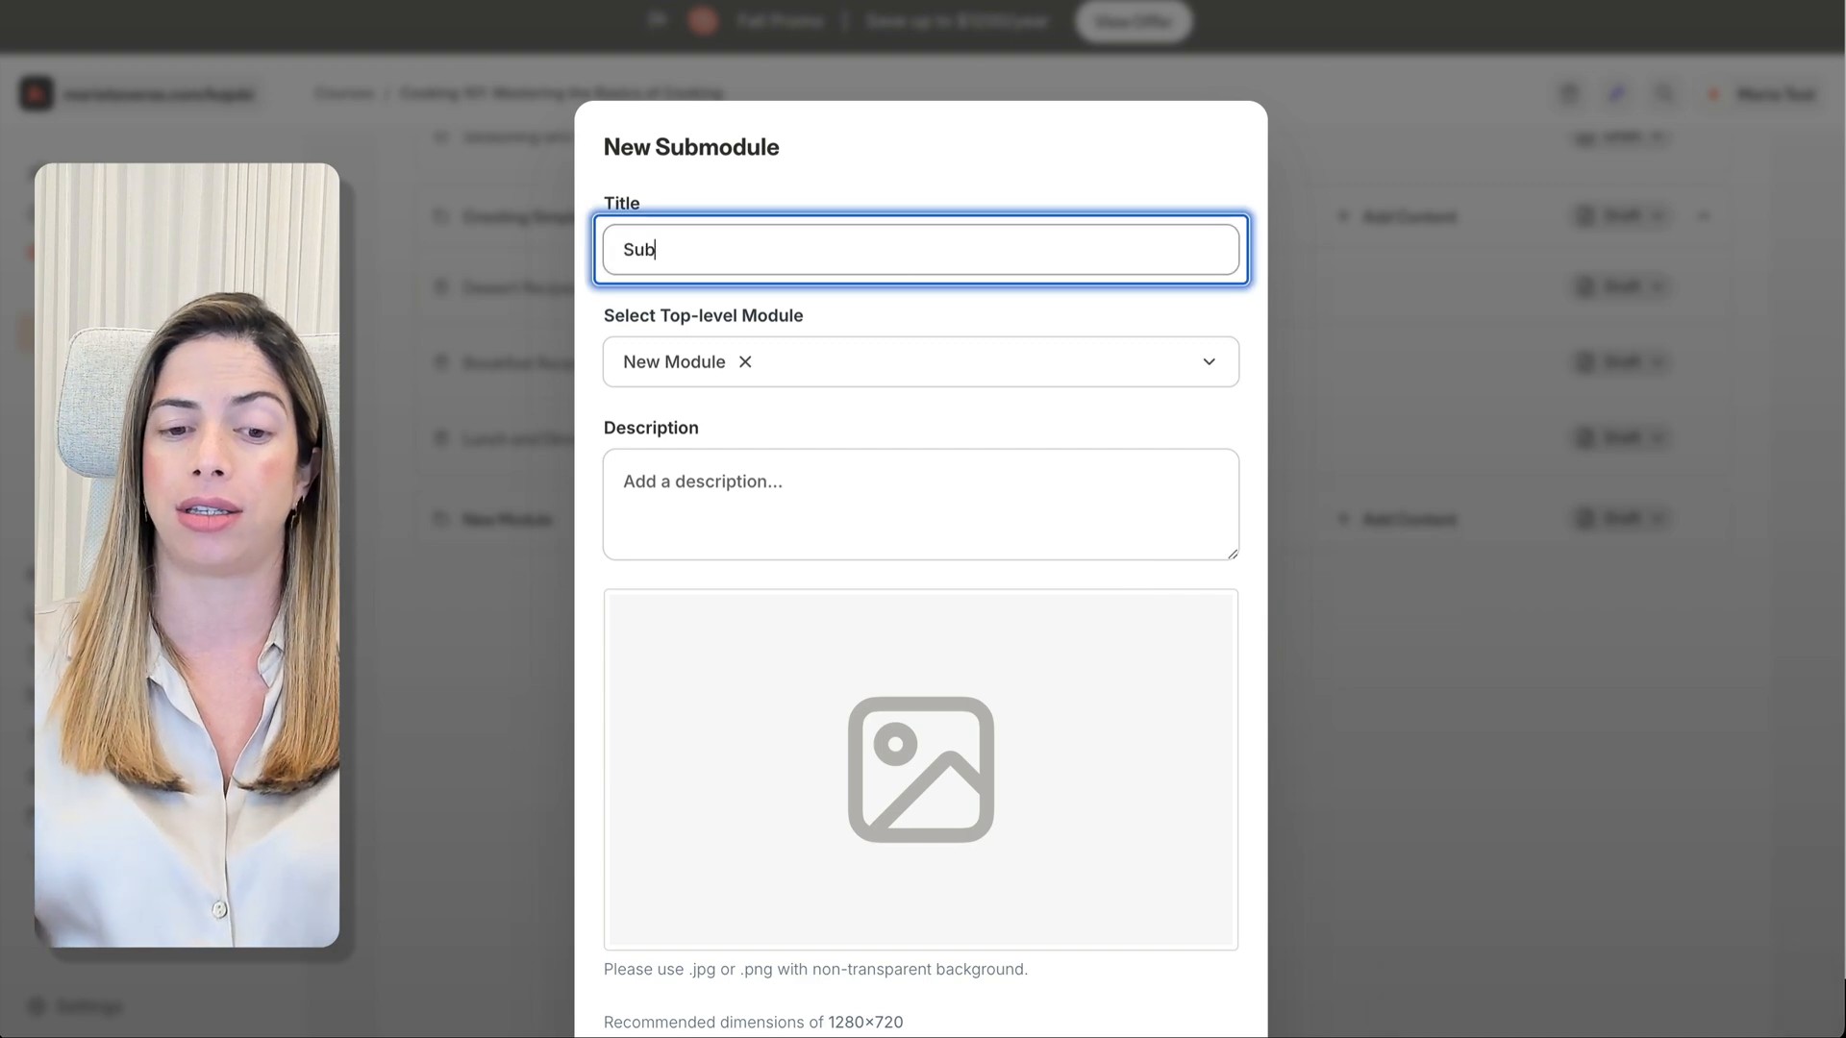
type("module Example")
left_click(885, 543)
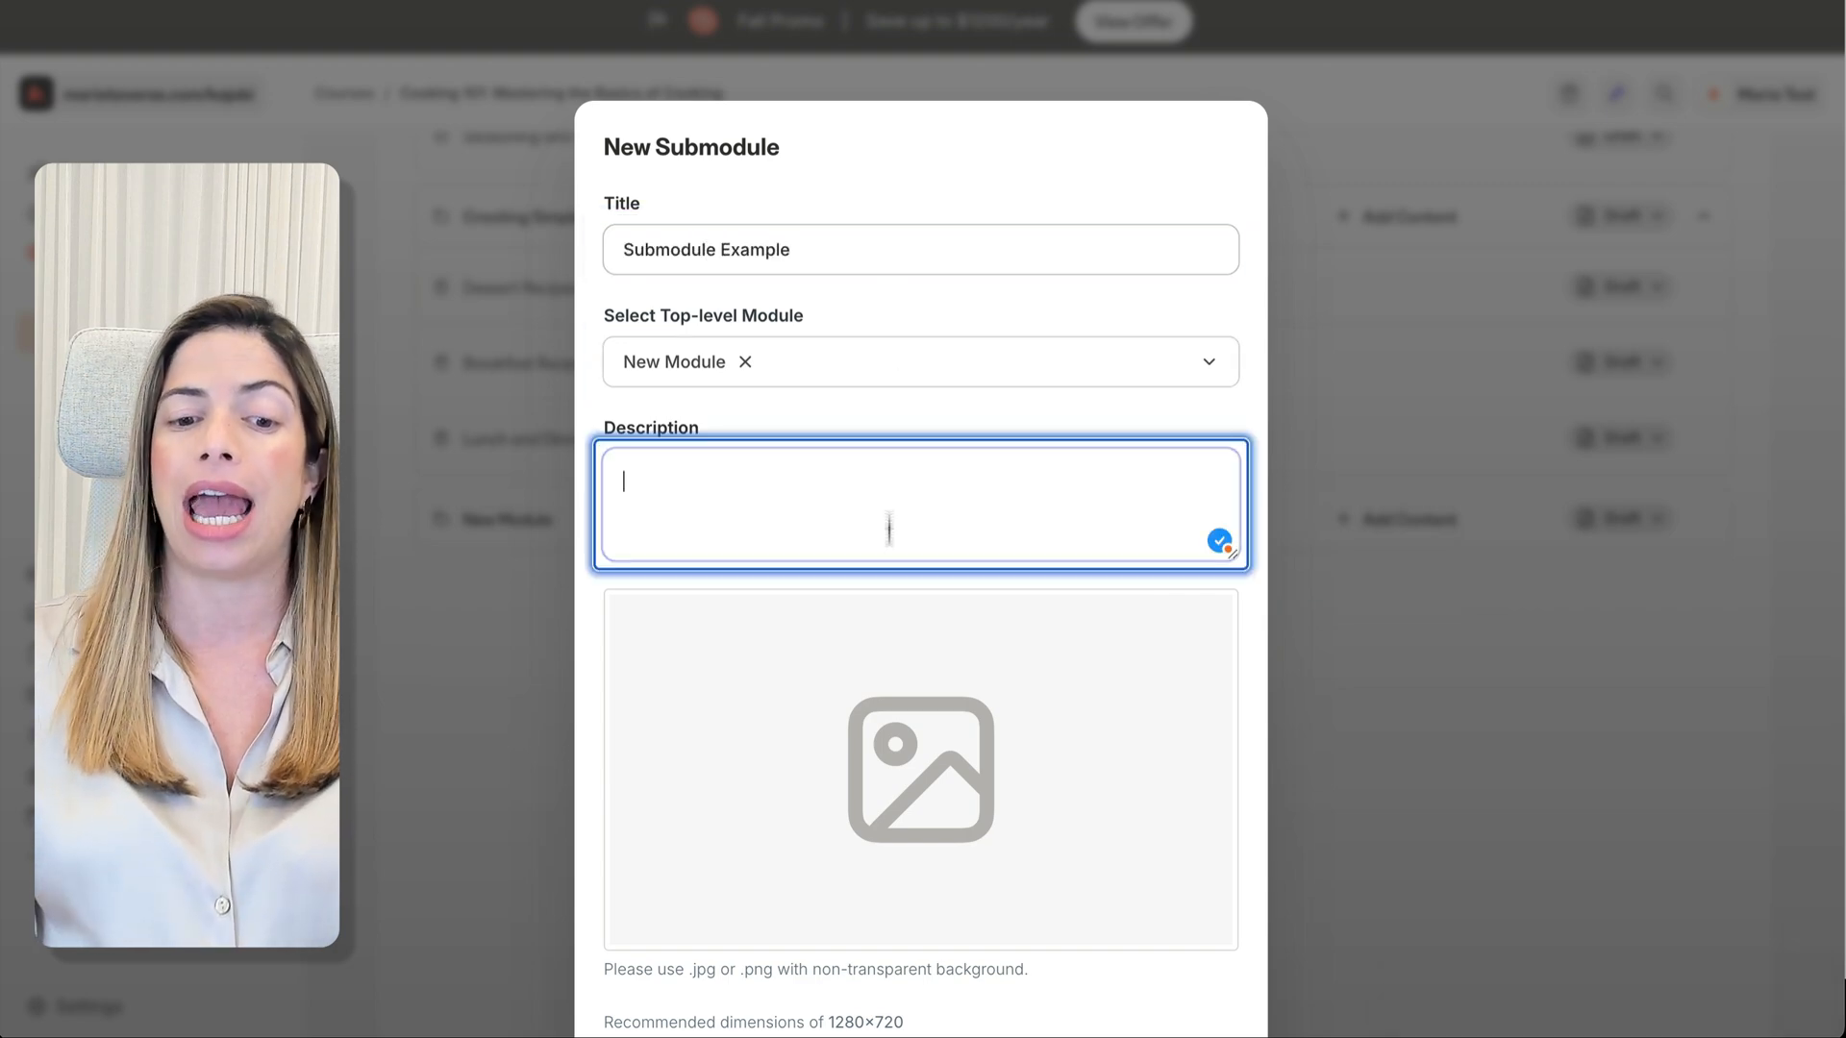
scroll(1172, 981, "down", 2)
left_click(1147, 959)
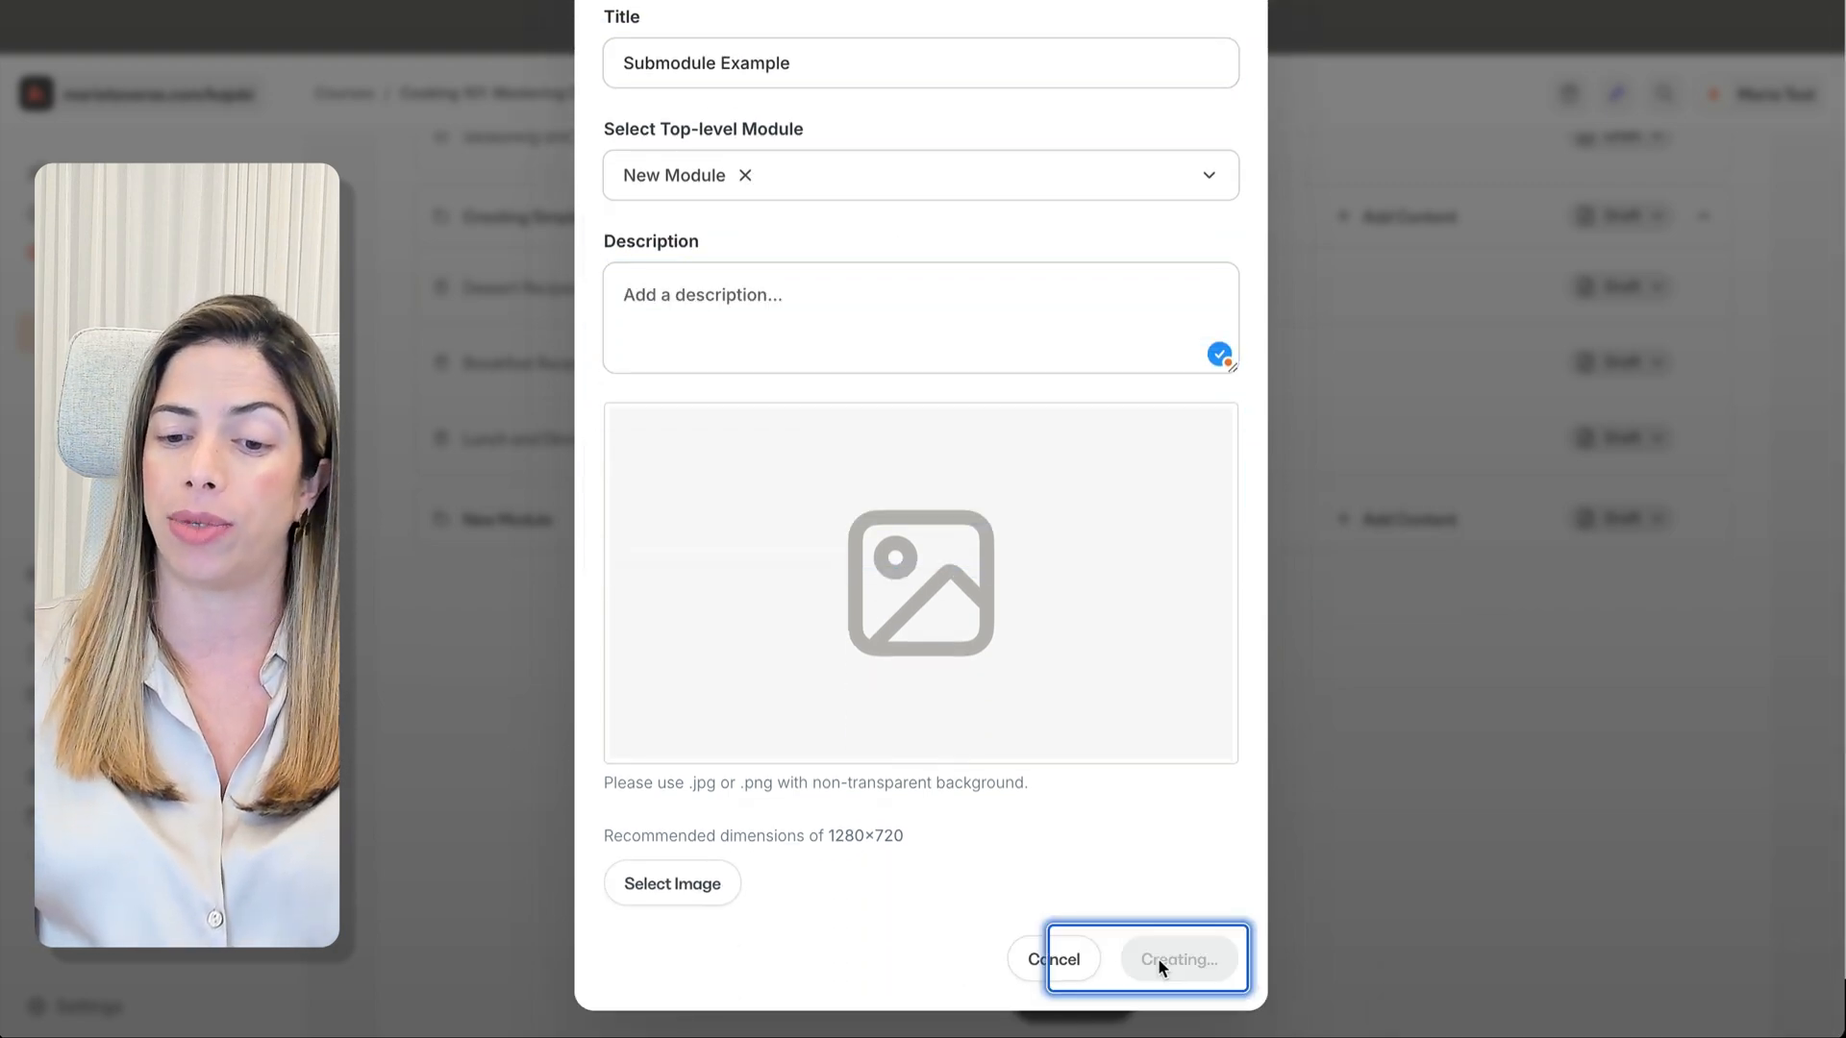
Step: Create a lesson titled "Lesson Test" in Submodule Example and try to reposition it in the outline
left_click(1405, 532)
left_click(1363, 573)
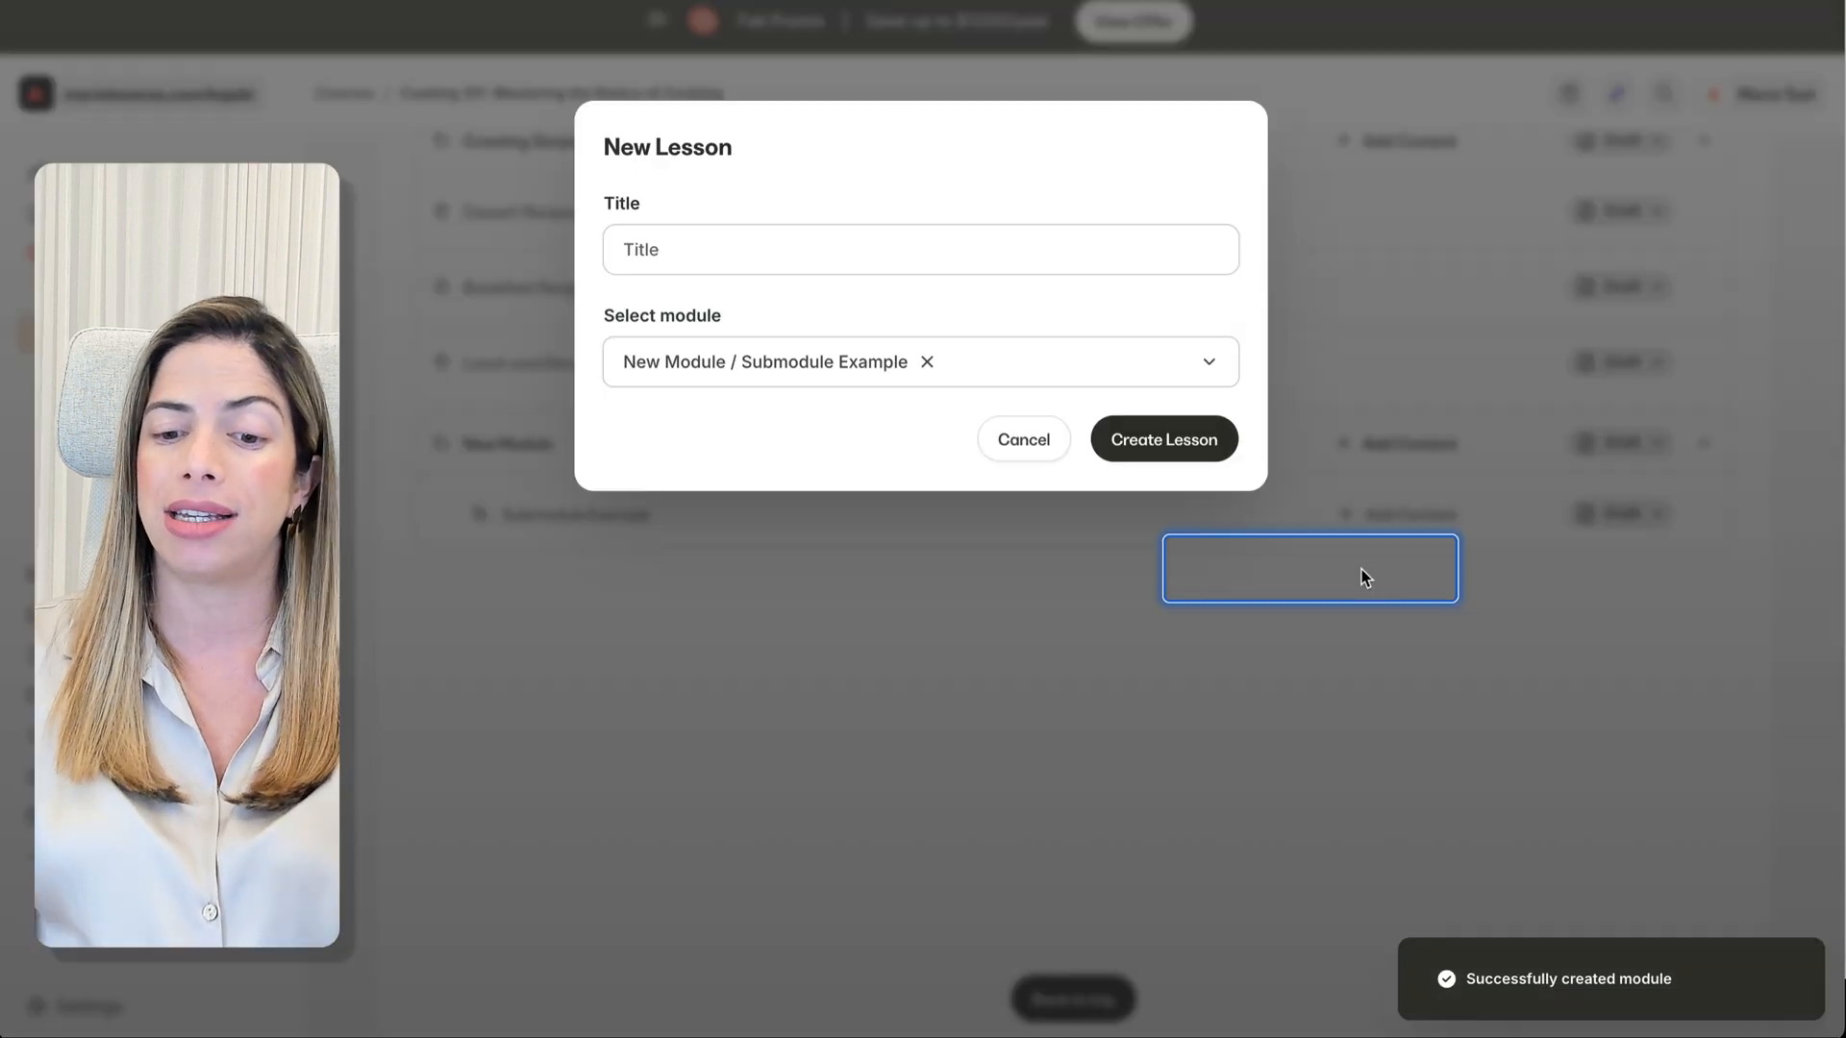
left_click(1014, 244)
type("Lesson Test")
left_click(1146, 465)
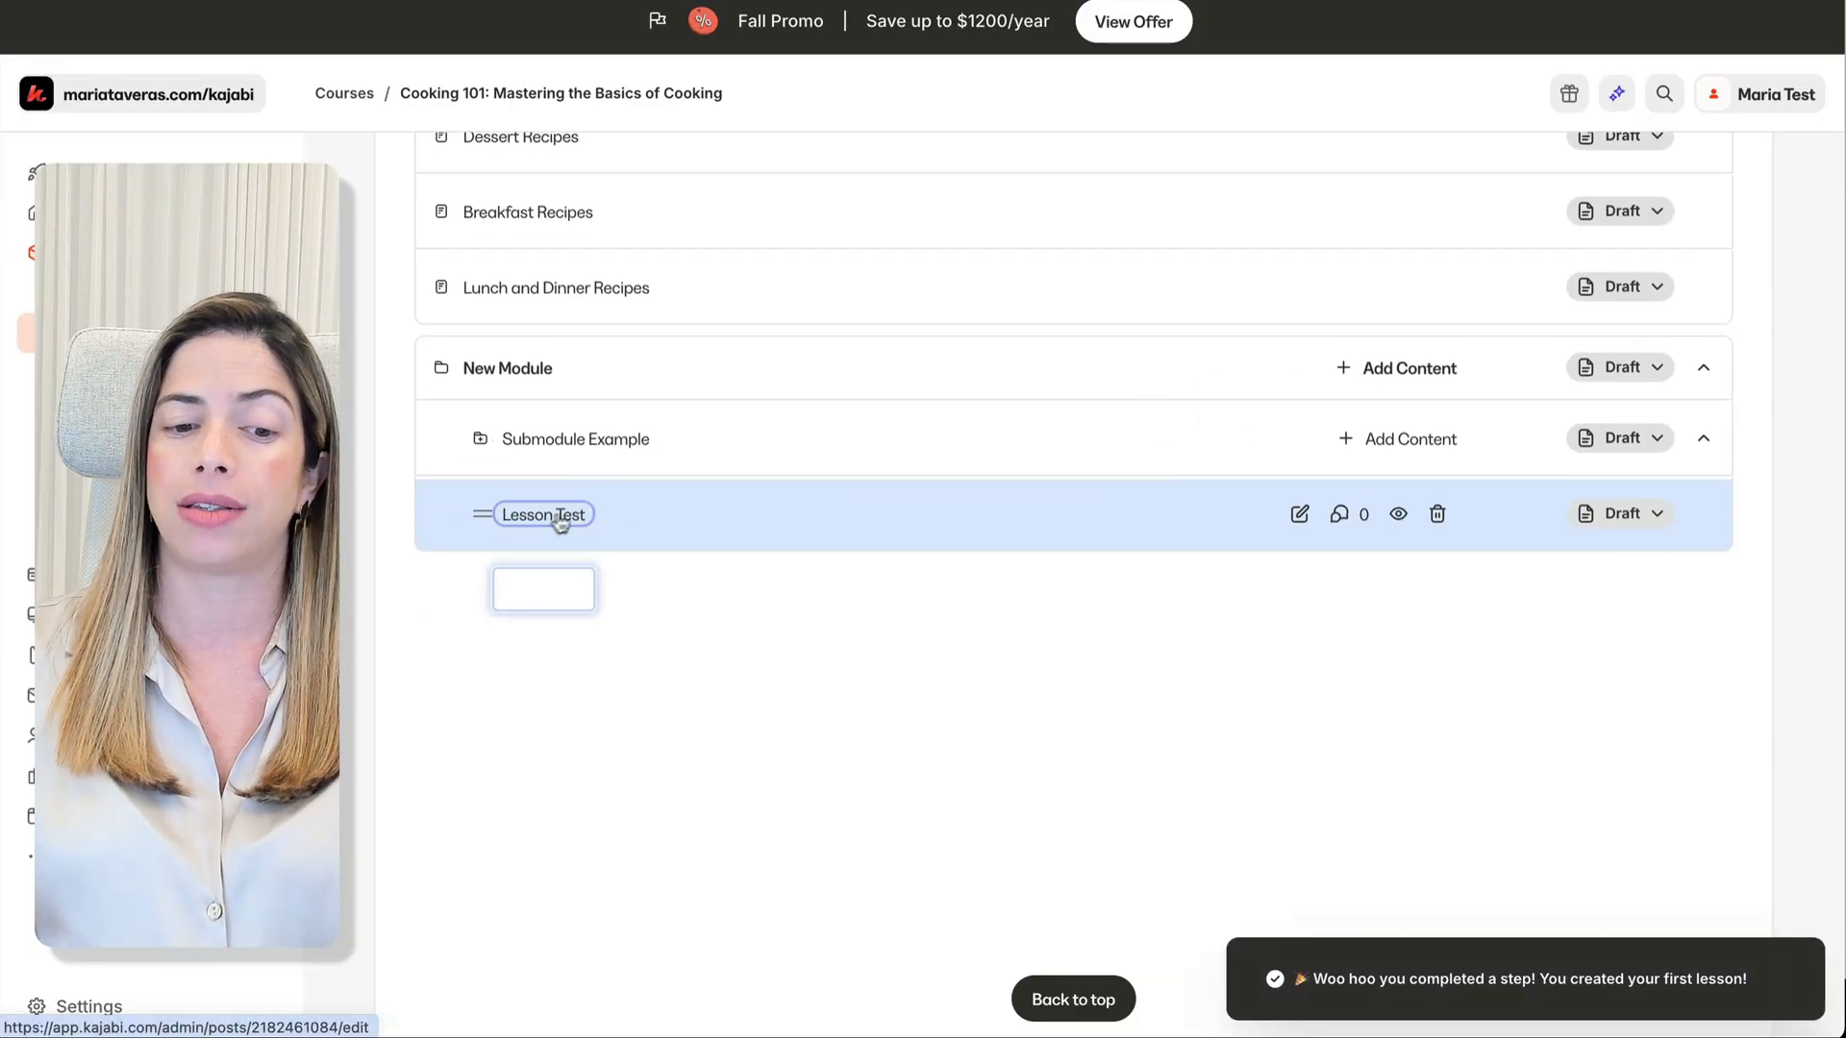
left_click_drag(477, 510, 493, 591)
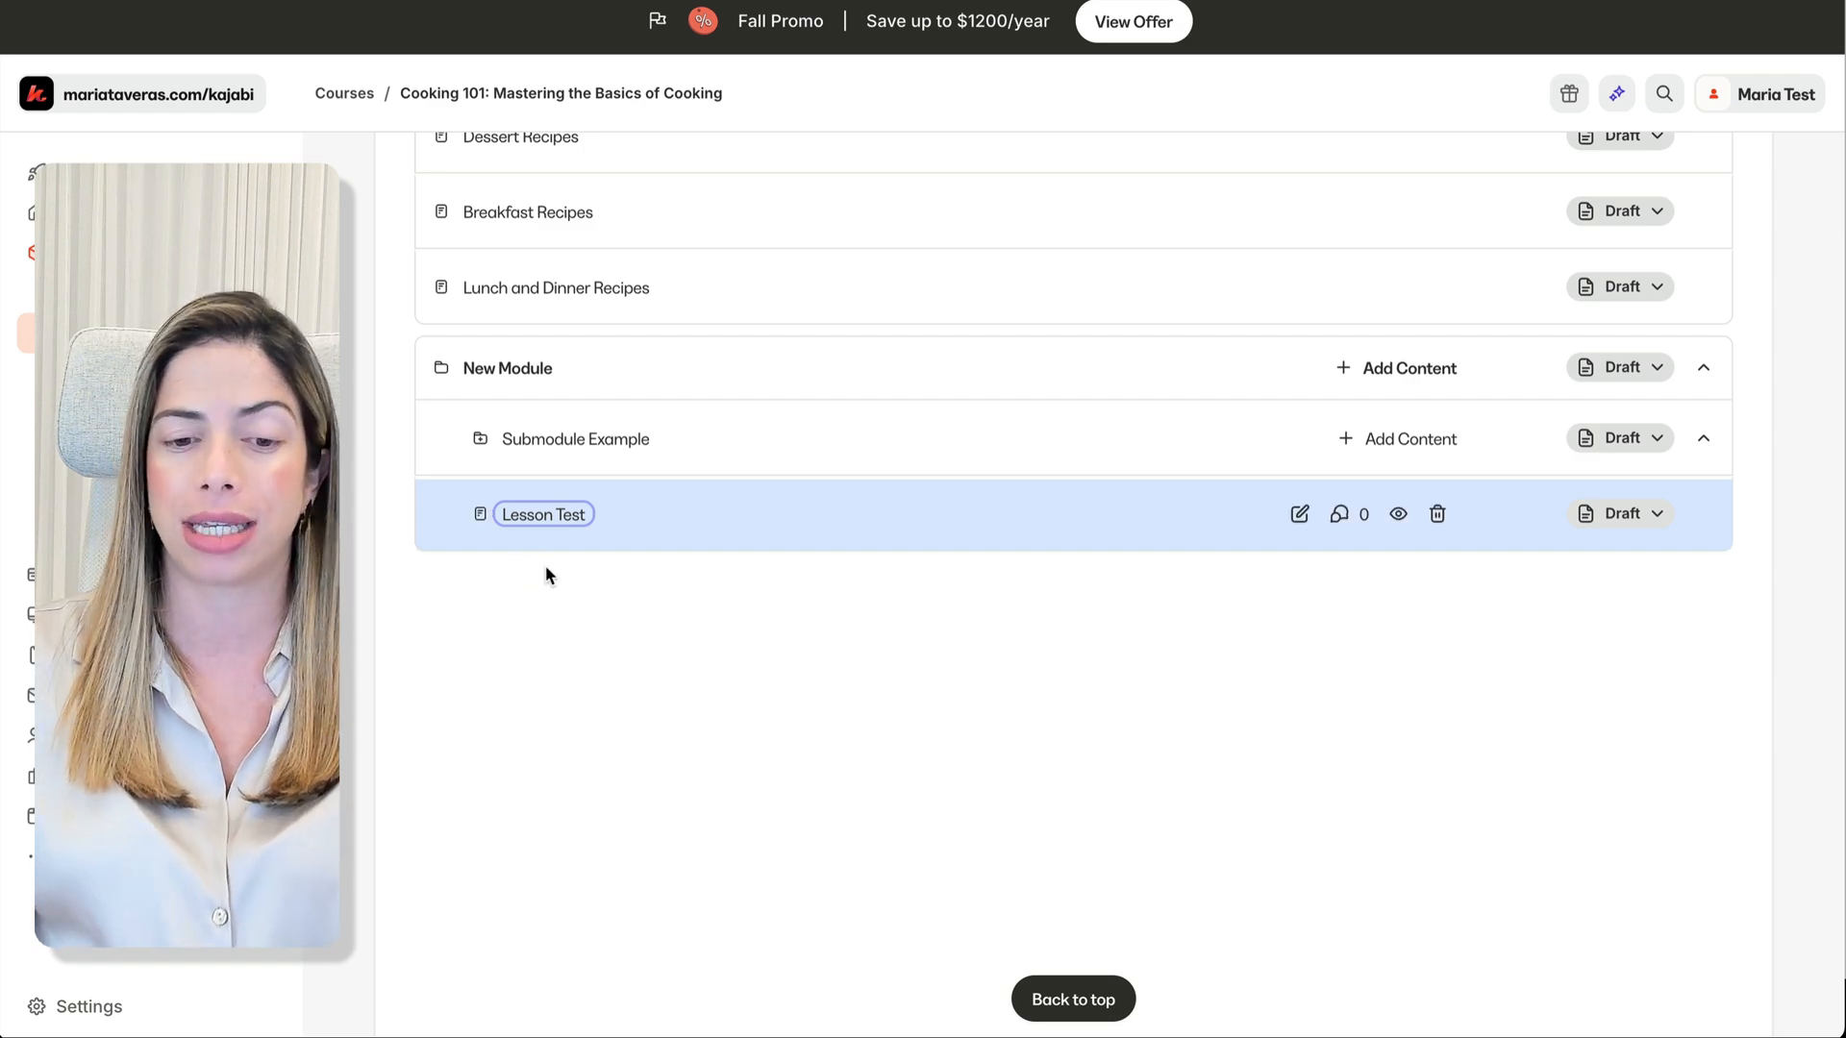
Step: Check the publishing status options of New Module and open Lesson Test for editing
left_click(1619, 367)
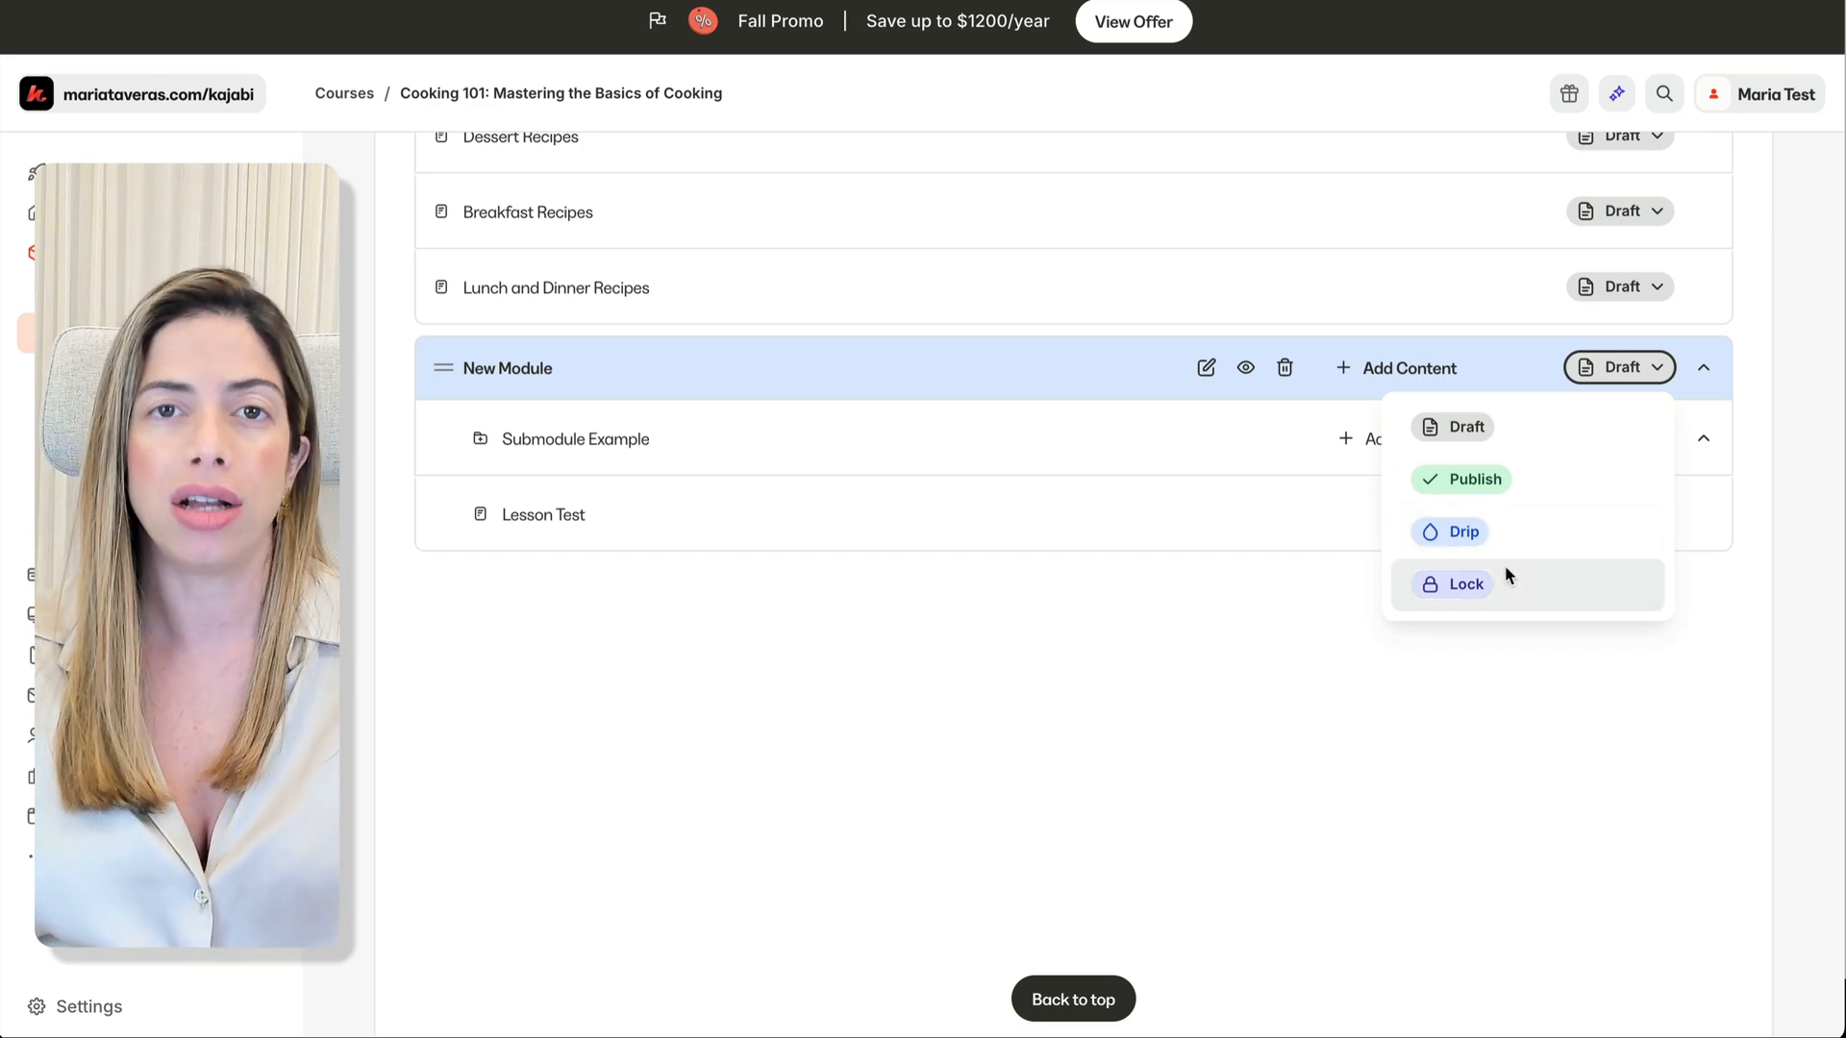
left_click(1325, 681)
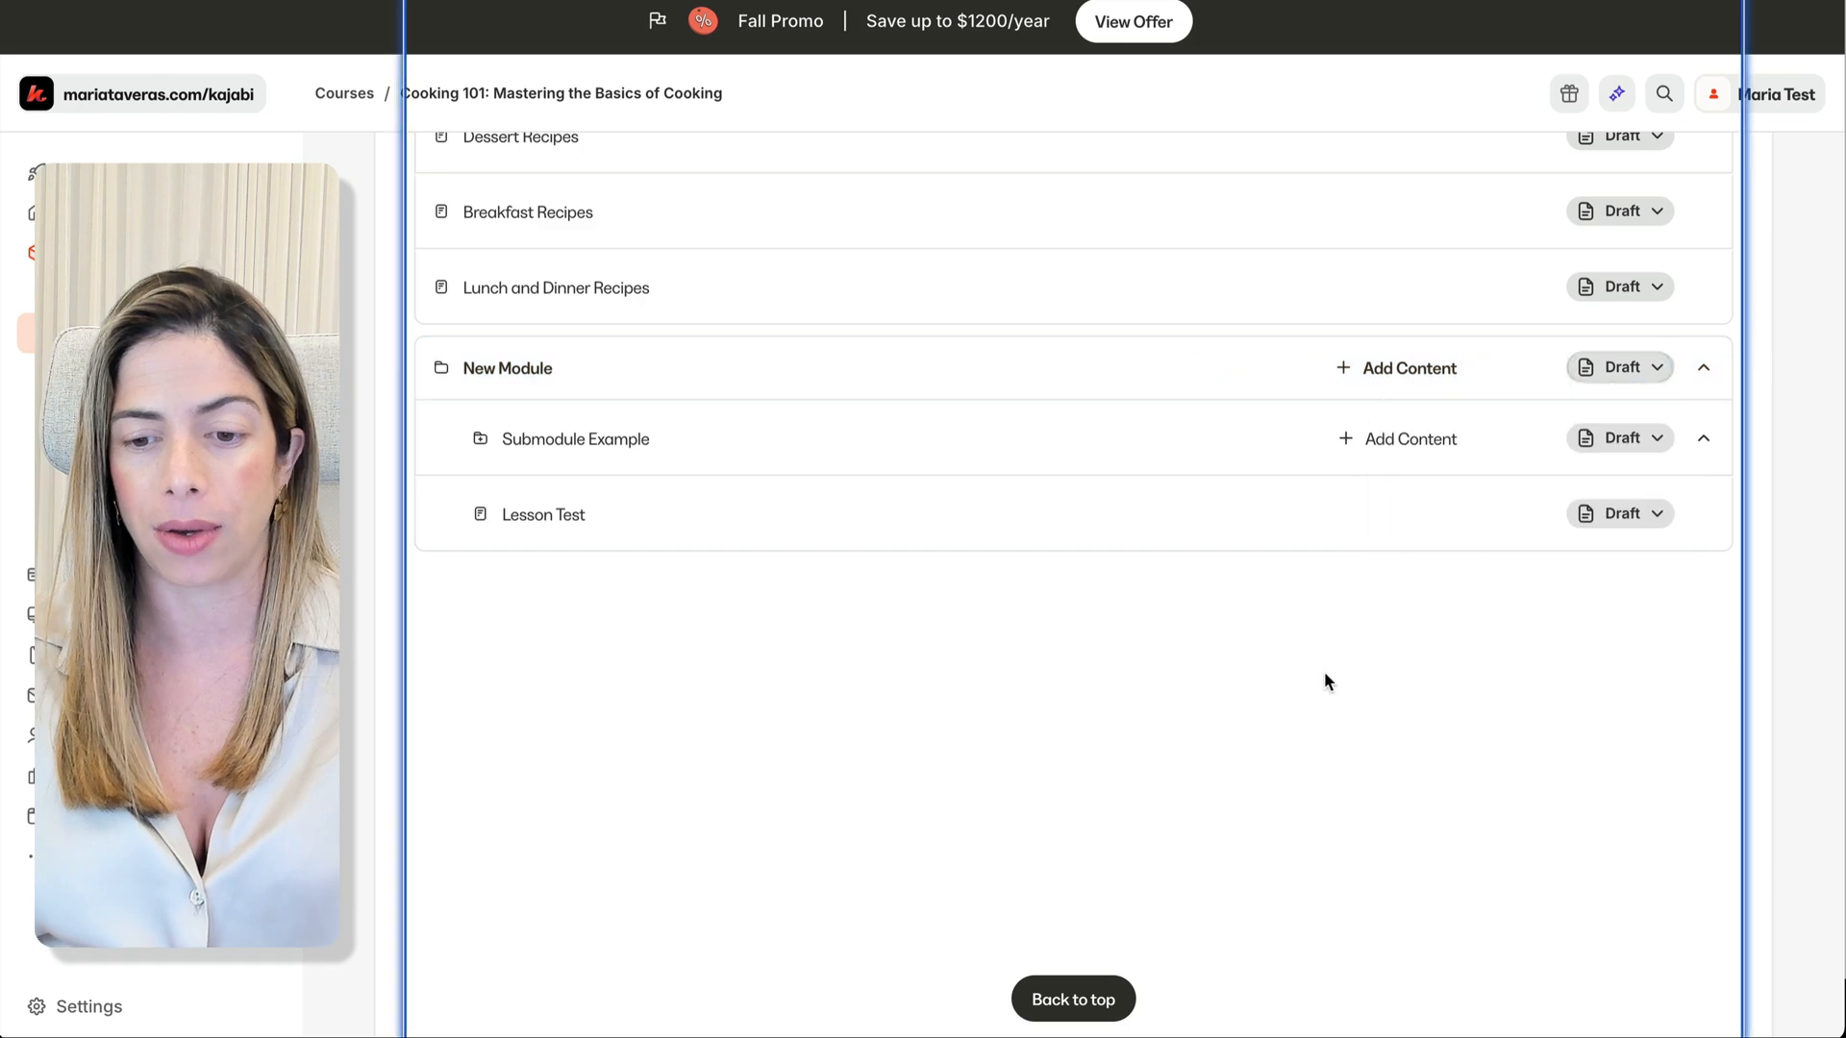
mouse_move(782, 526)
left_click(561, 527)
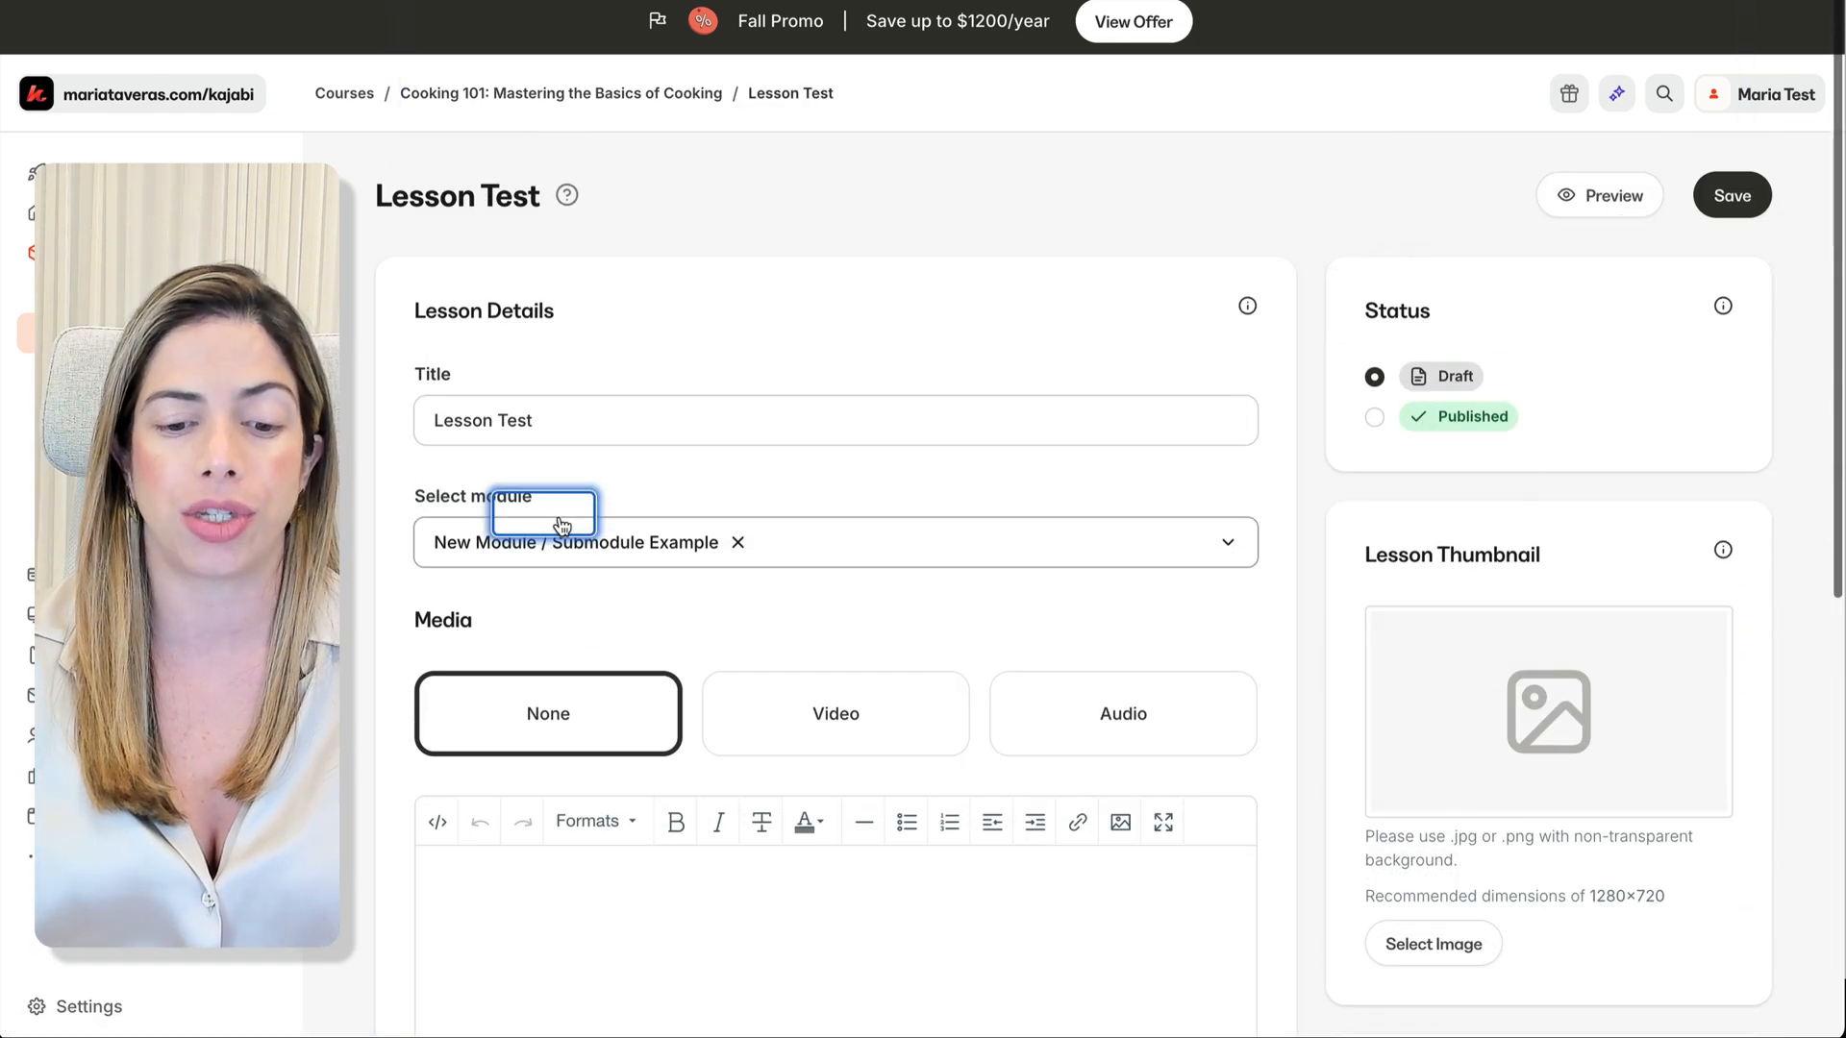
Step: Examine Lesson Test's media, text editor, source code, downloads, comments and automations options
scroll(712, 642, "down", 3)
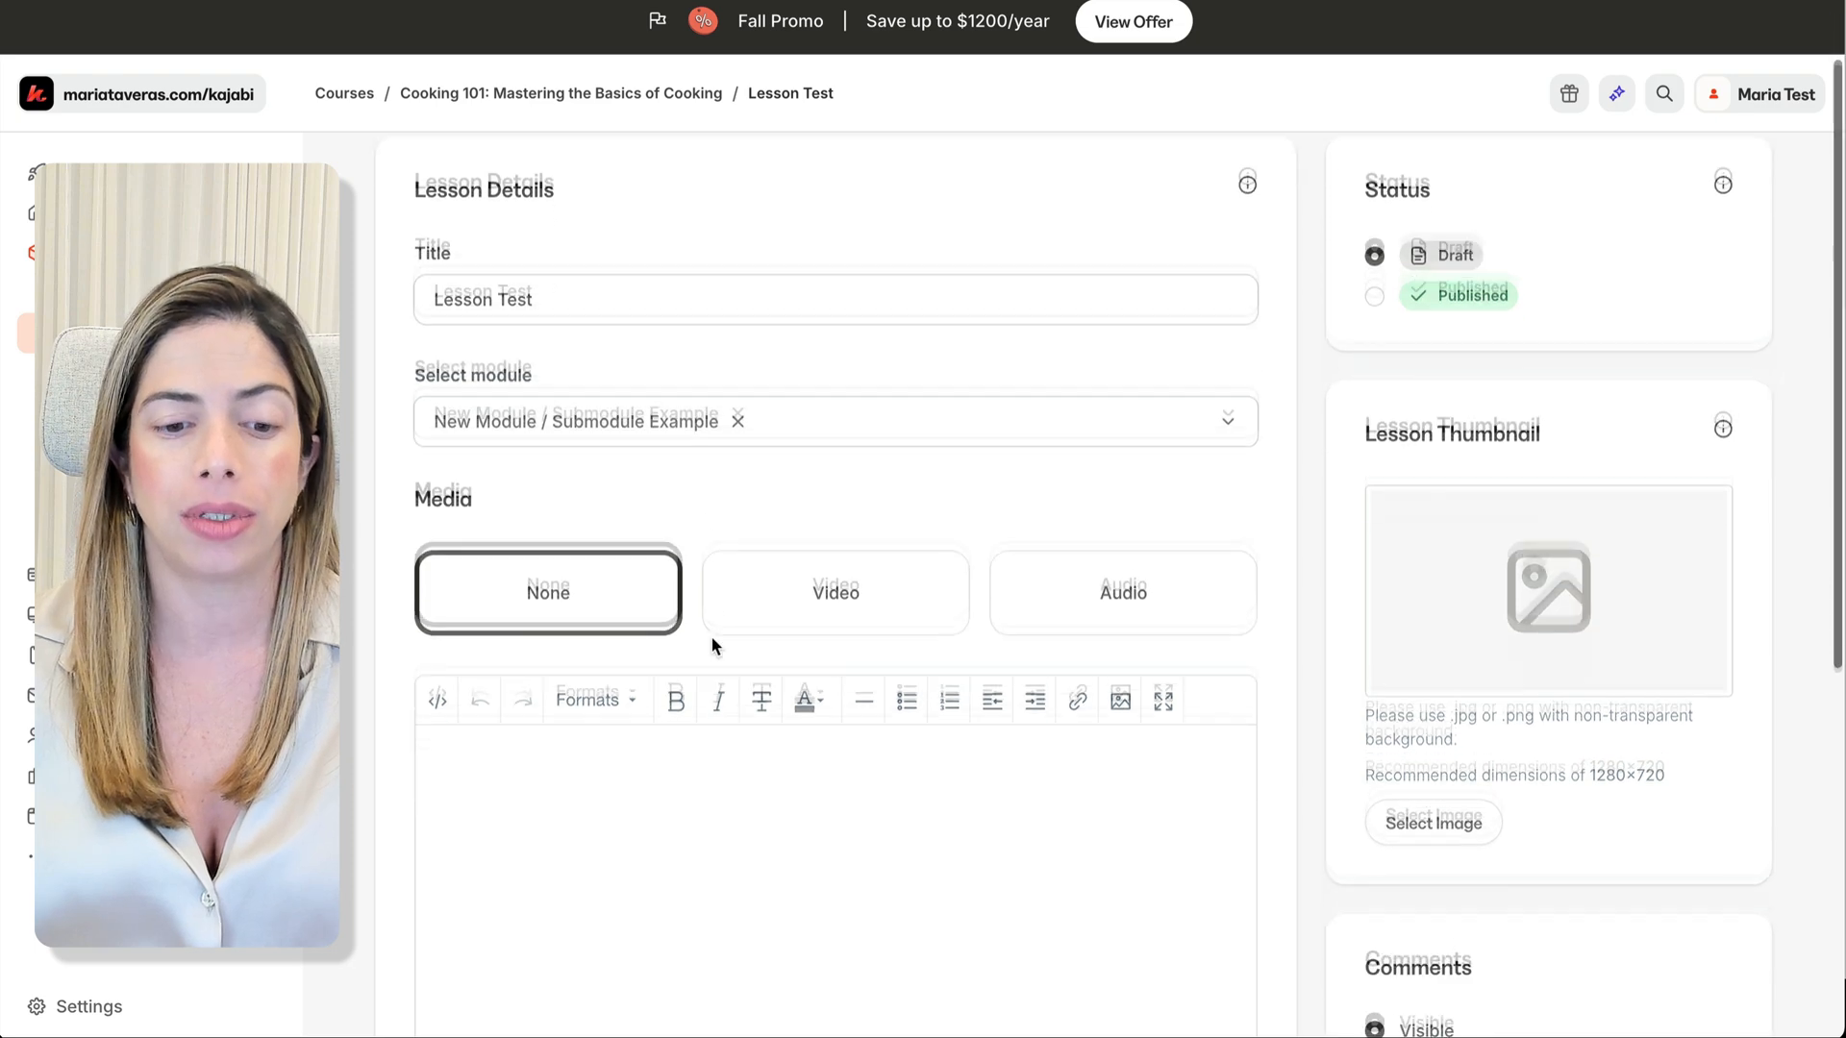
scroll(749, 618, "down", 2)
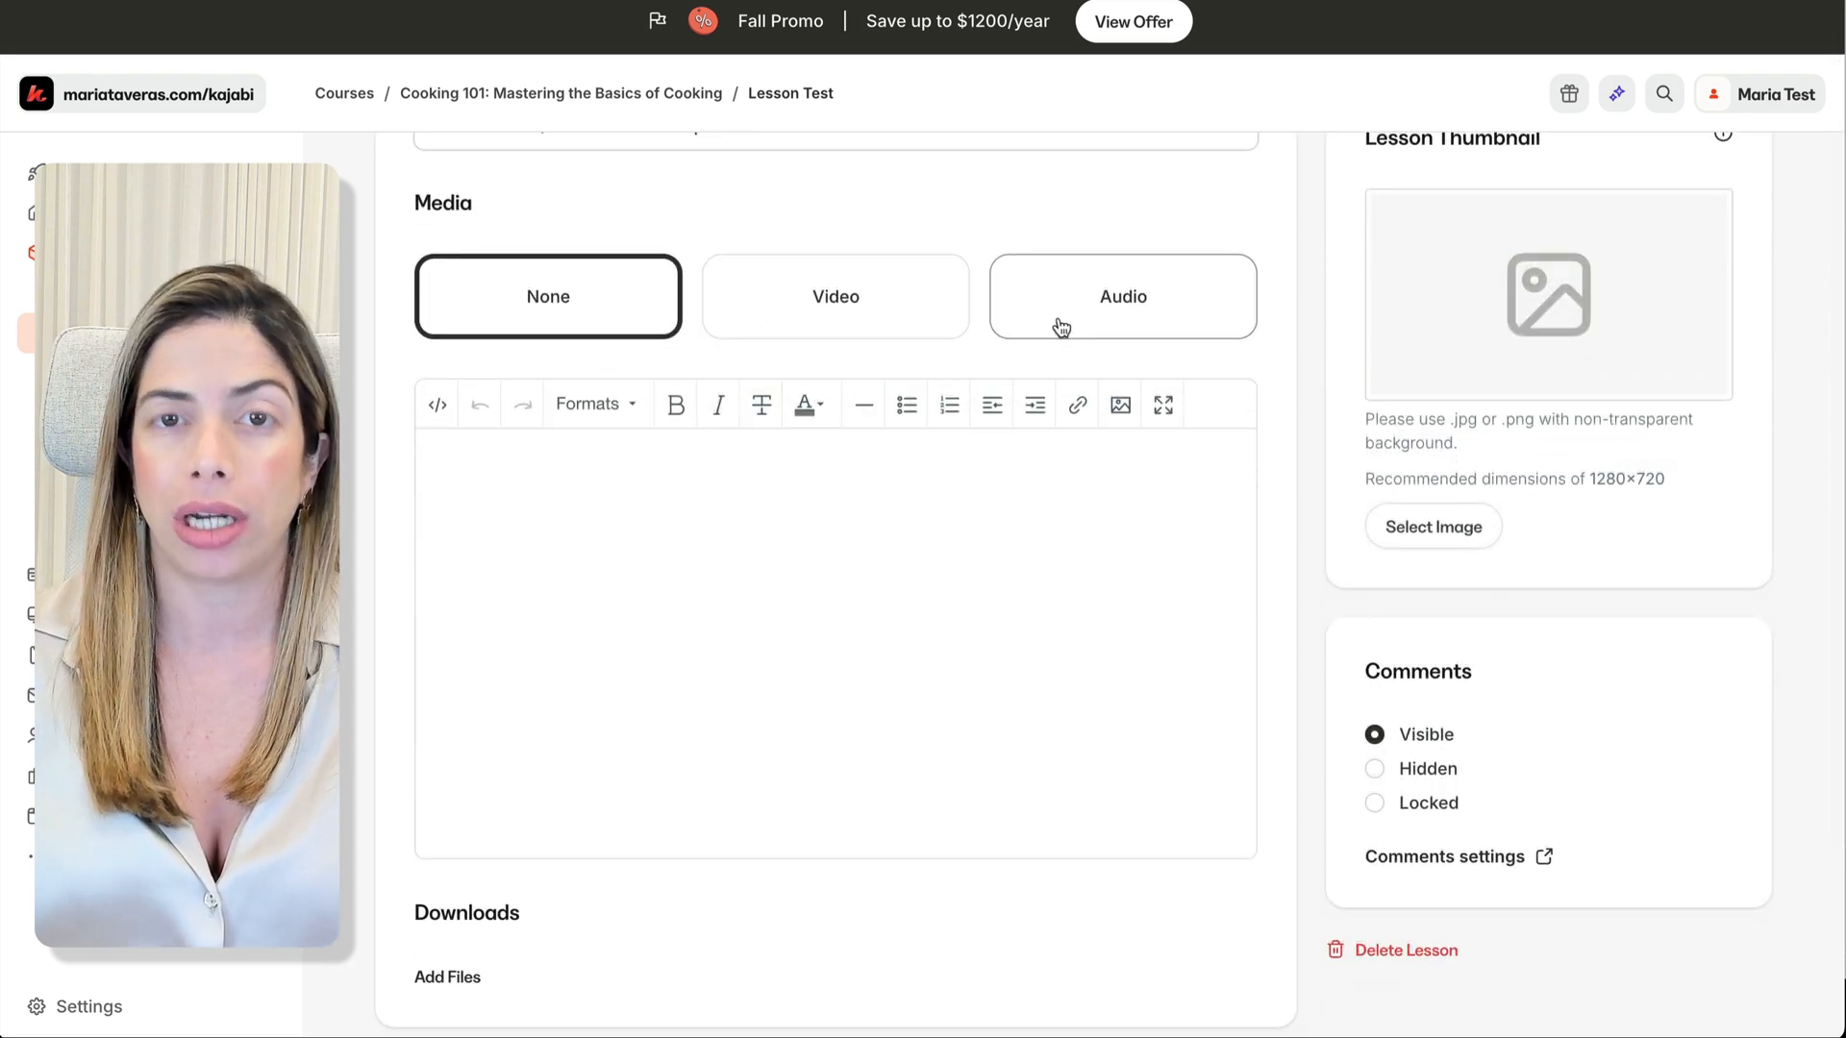
left_click(725, 616)
left_click(437, 403)
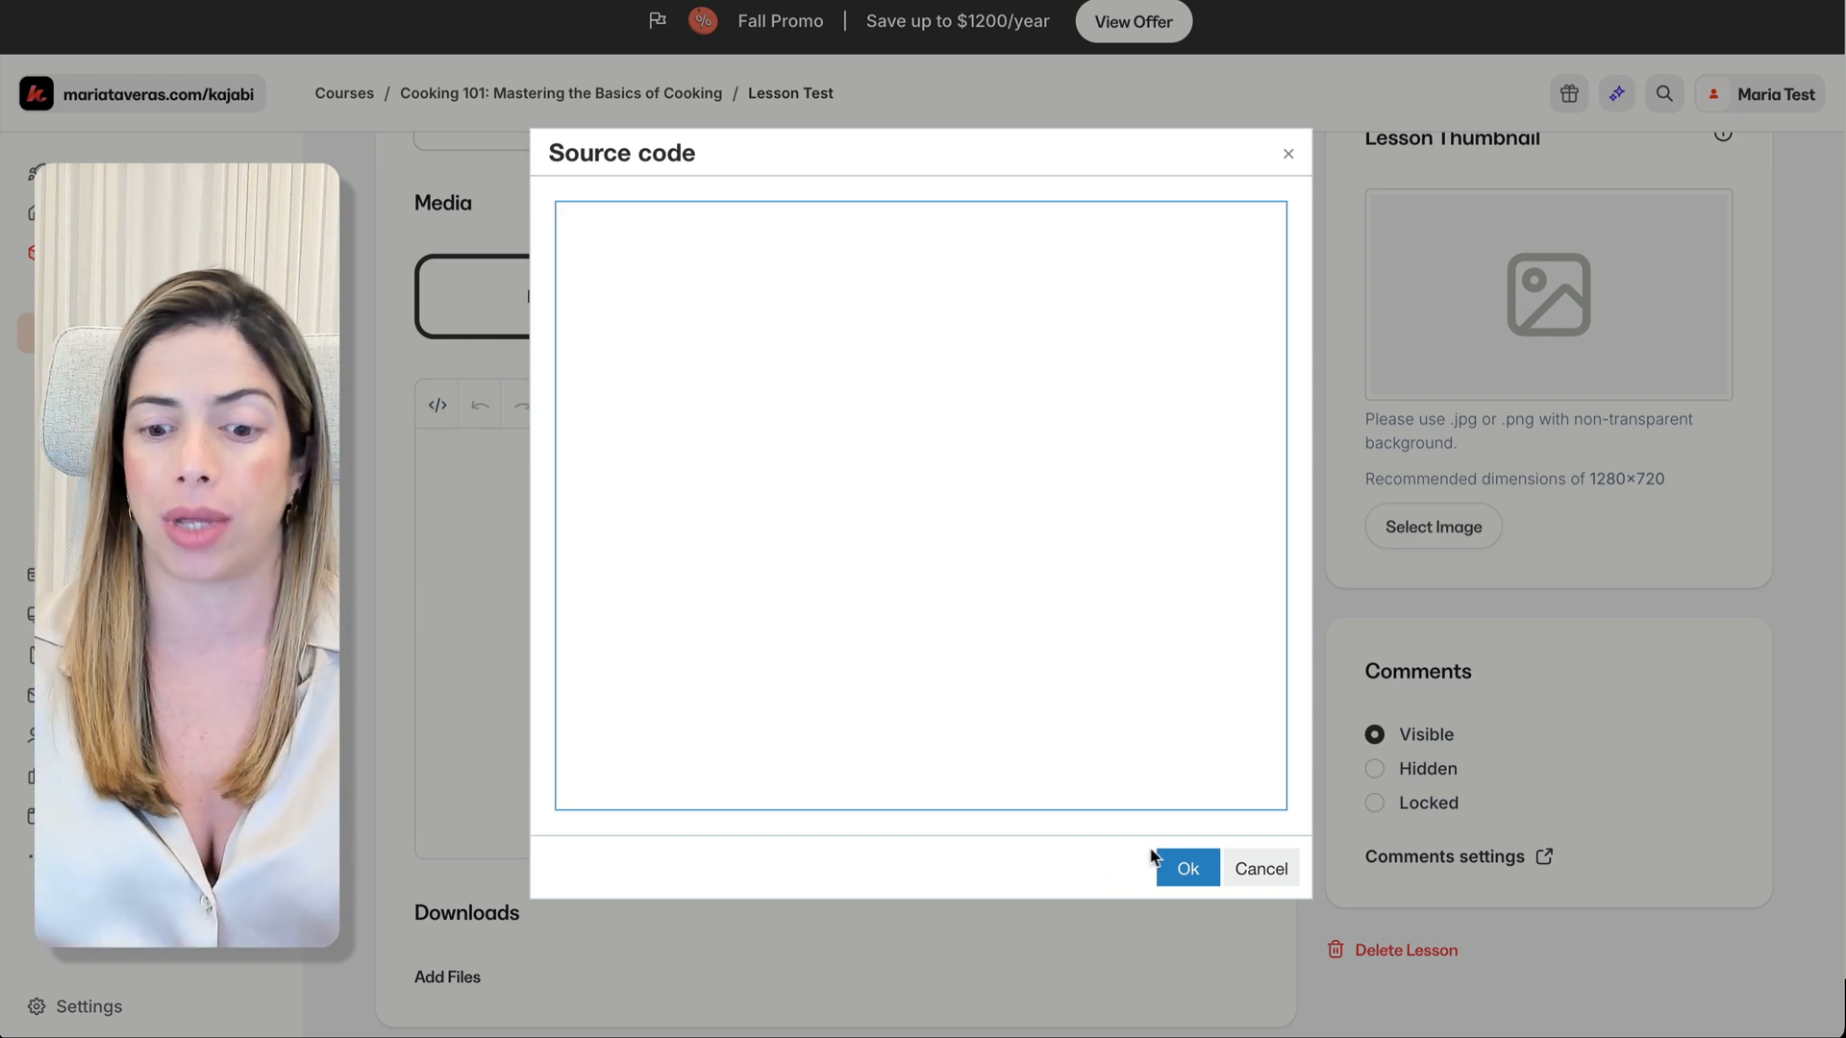
left_click(1179, 867)
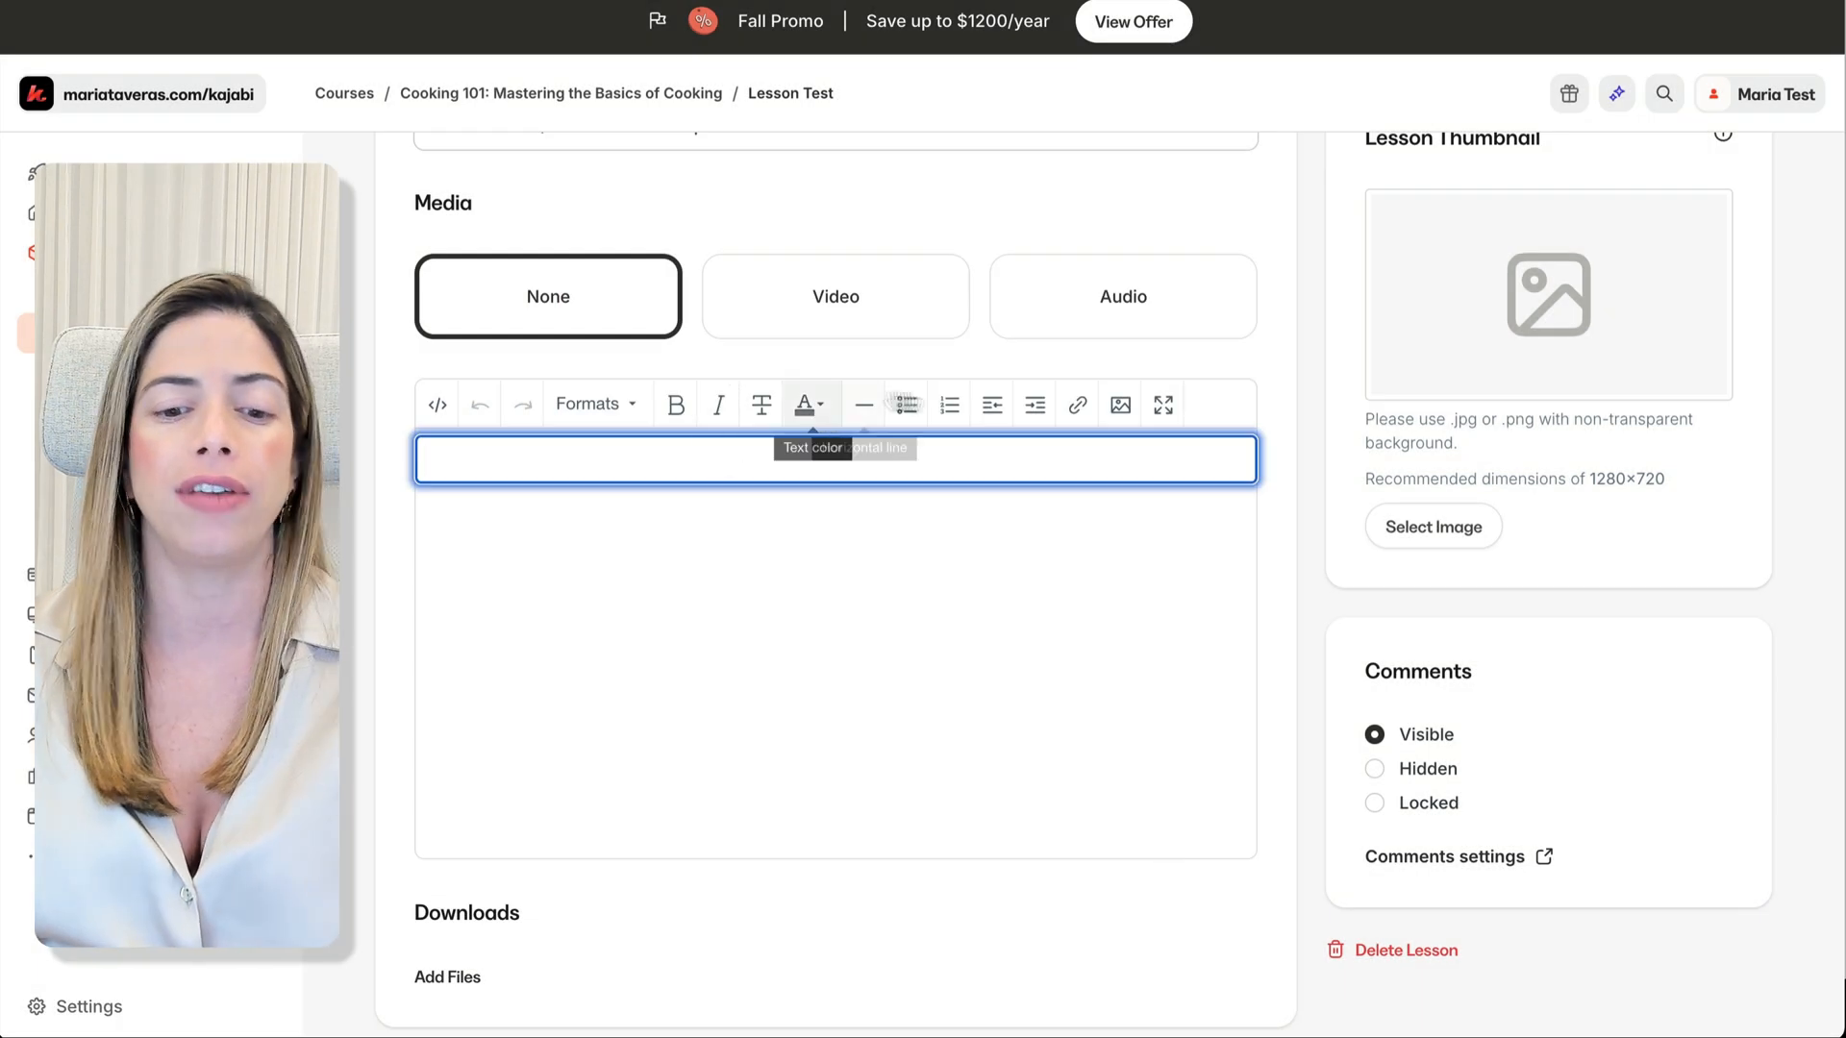
scroll(926, 606, "down", 4)
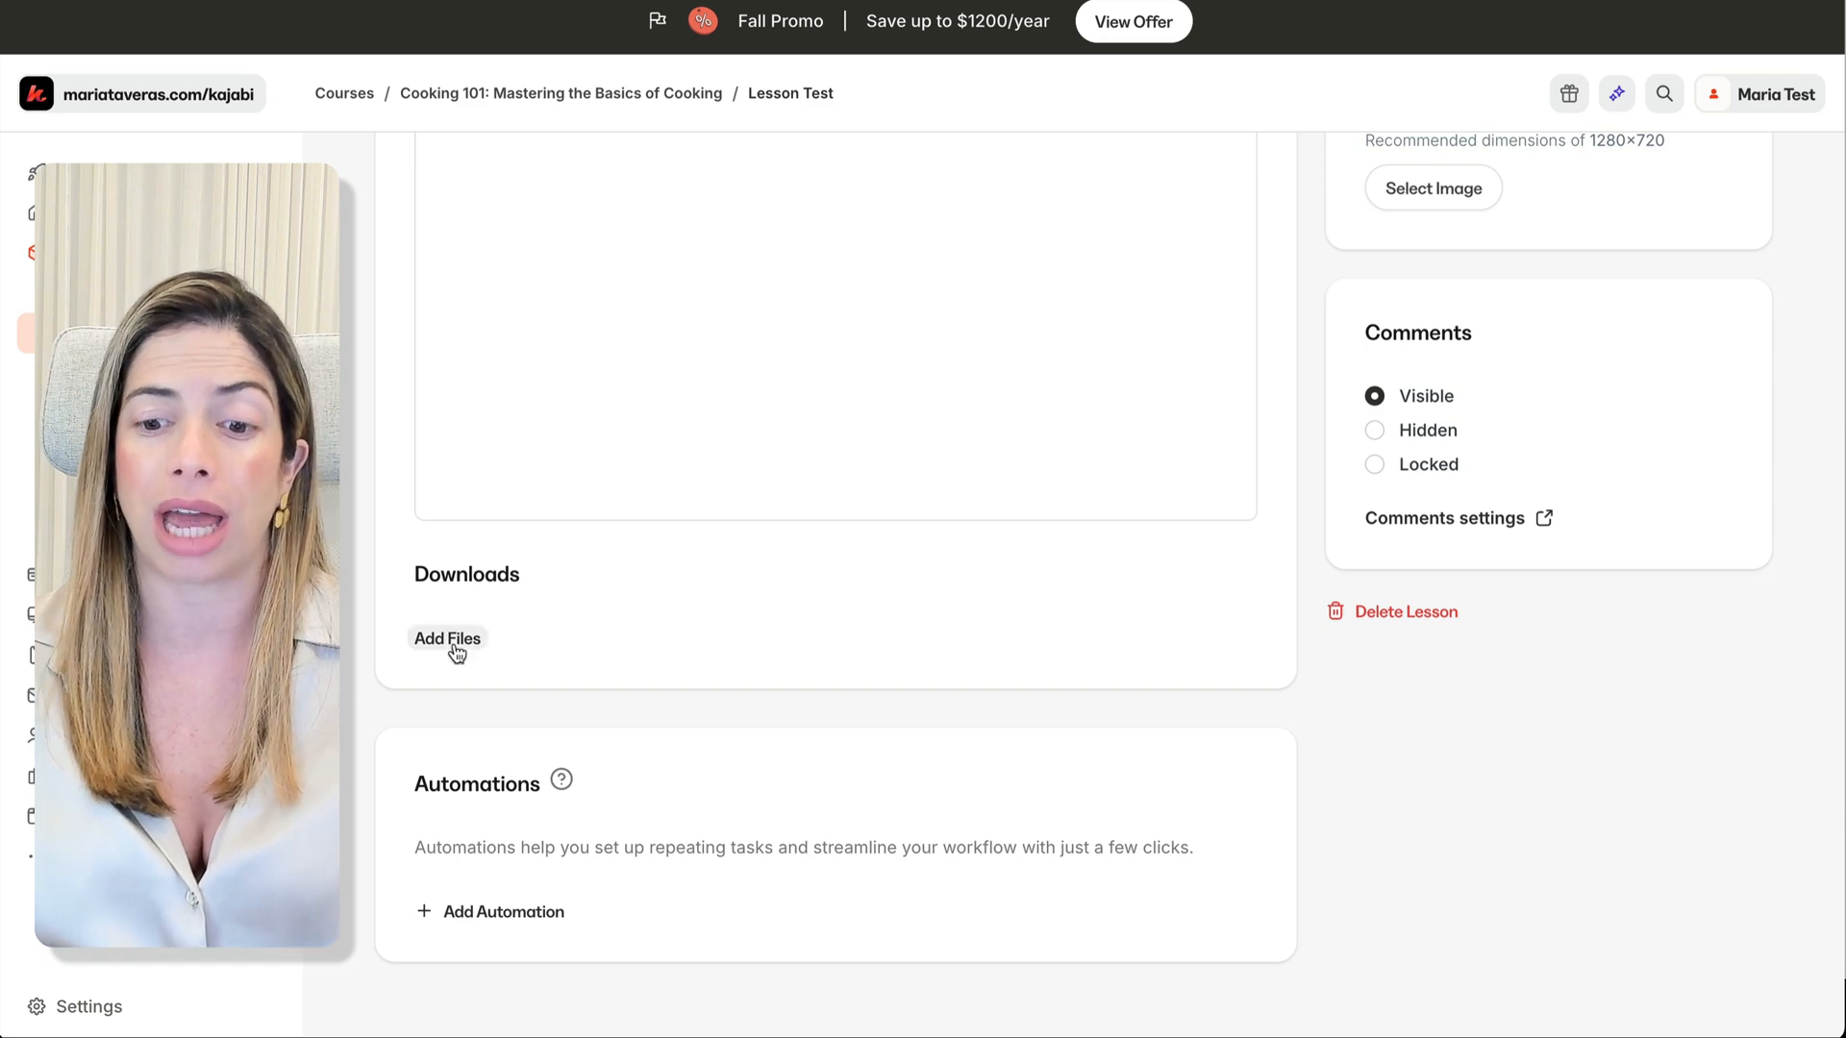
scroll(1263, 611, "up", 2)
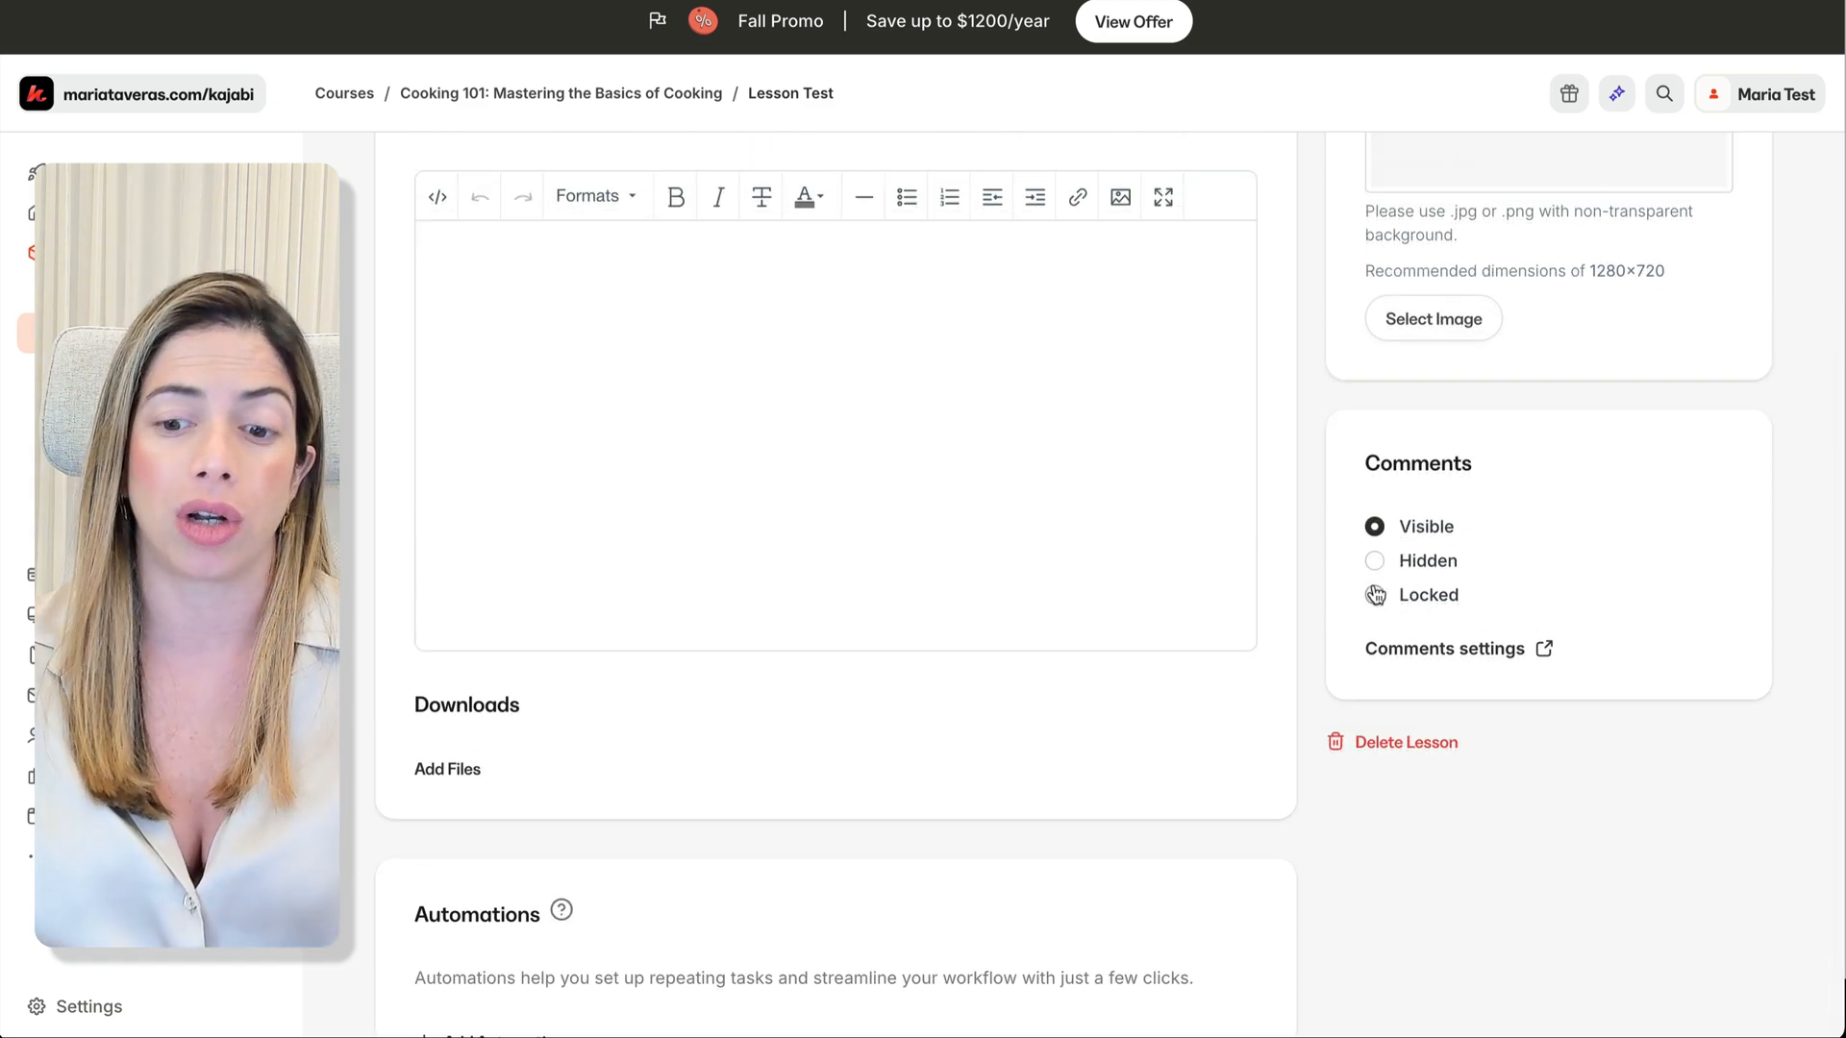
scroll(1254, 734, "down", 2)
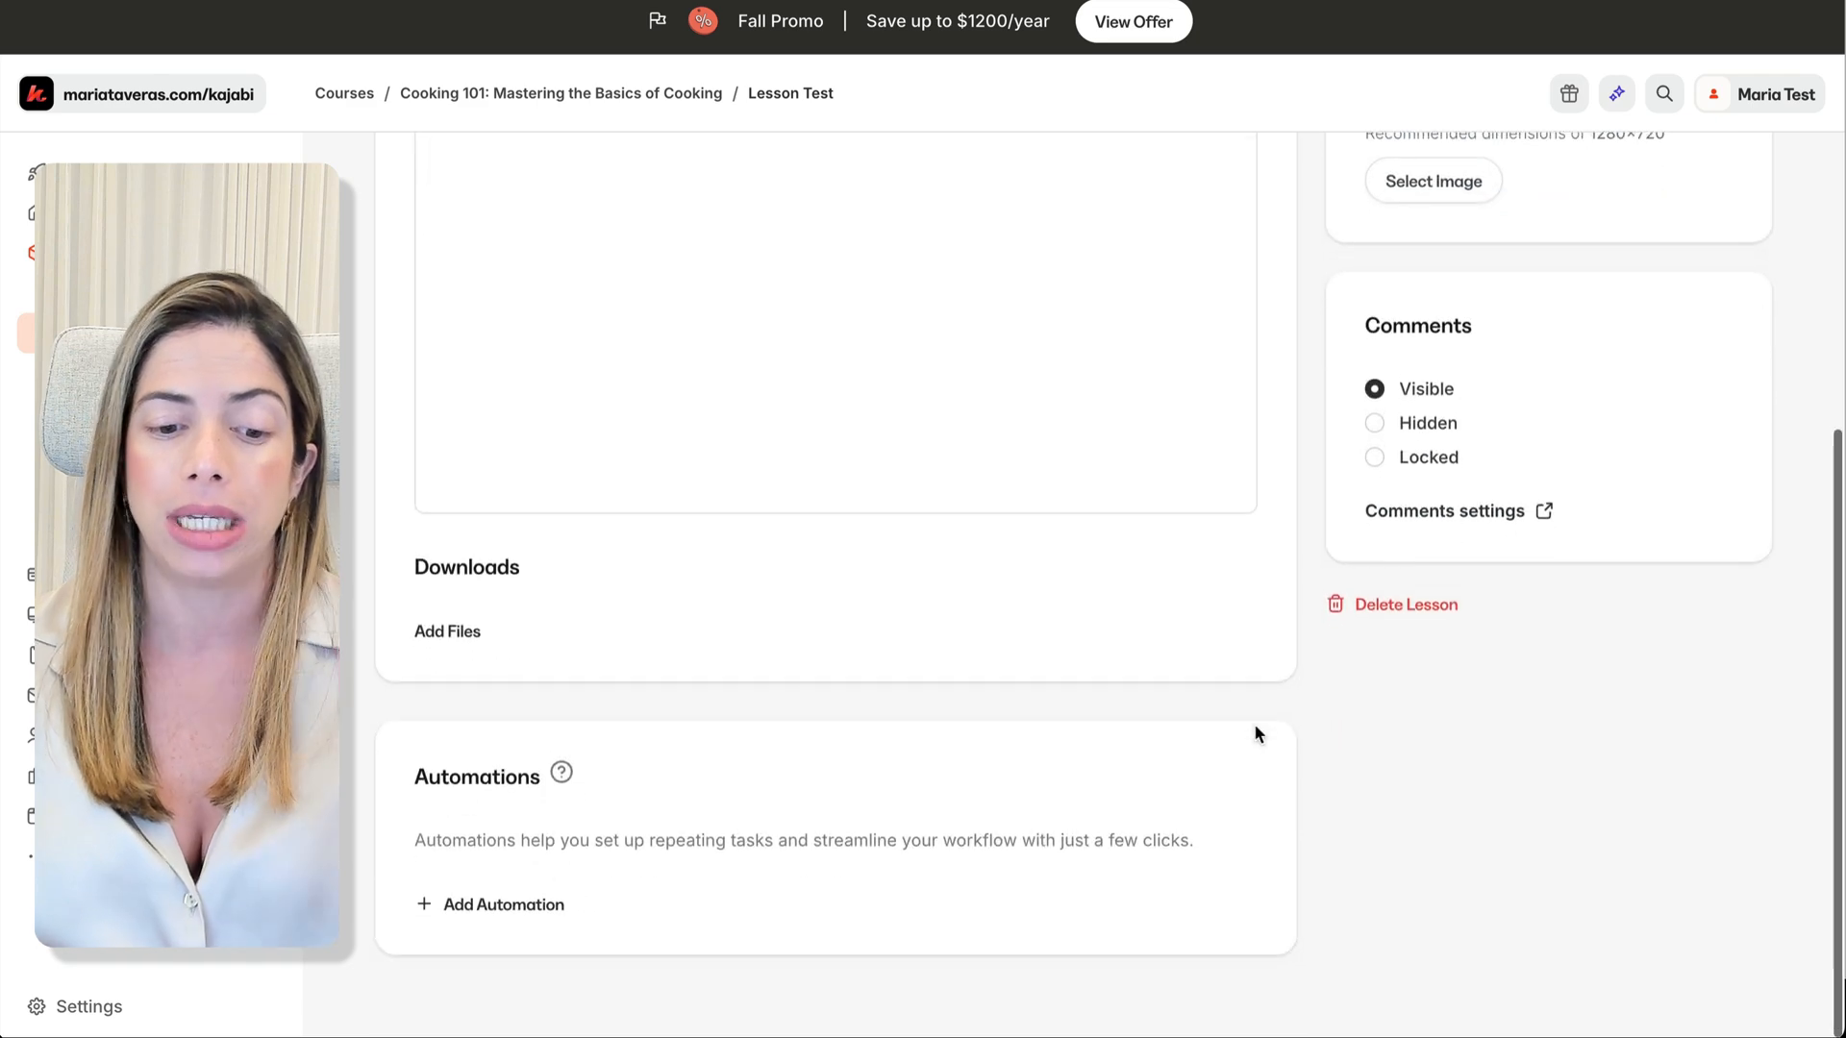
Step: Review the actions an automation can run when Lesson Test is completed, and close it without saving
left_click(507, 921)
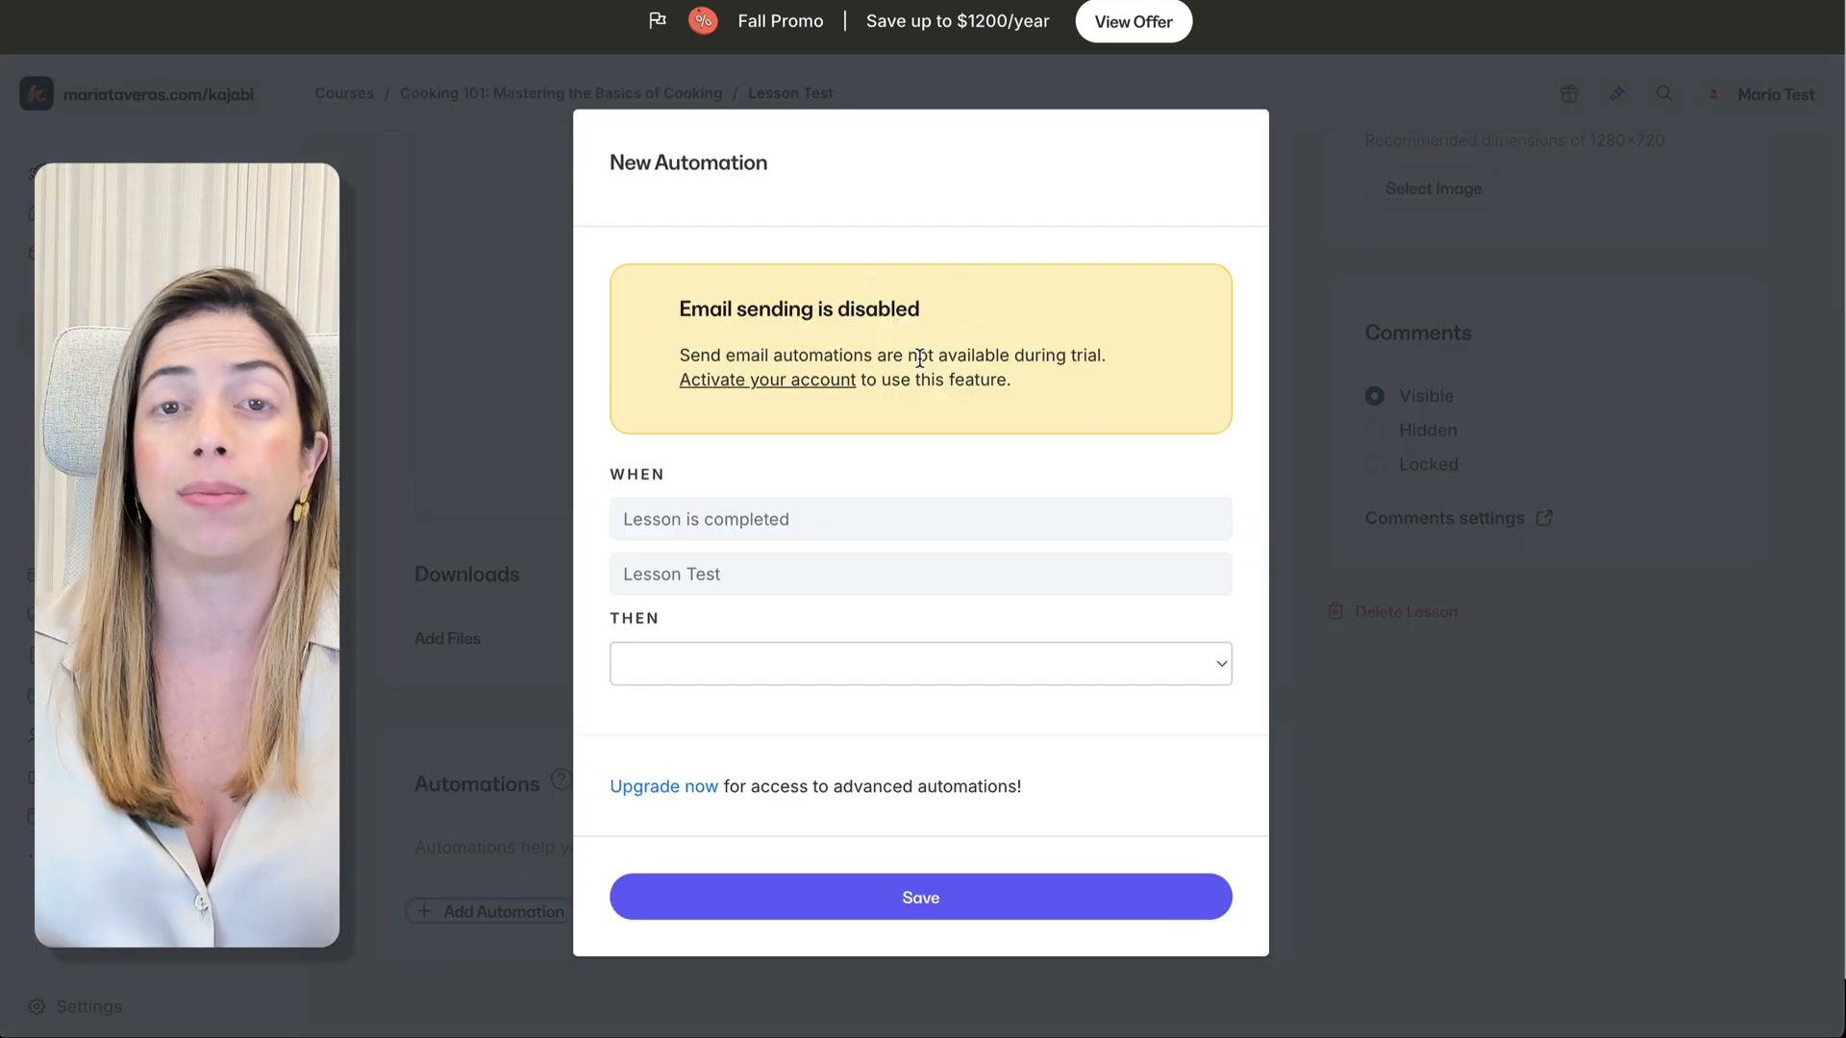
left_click(769, 670)
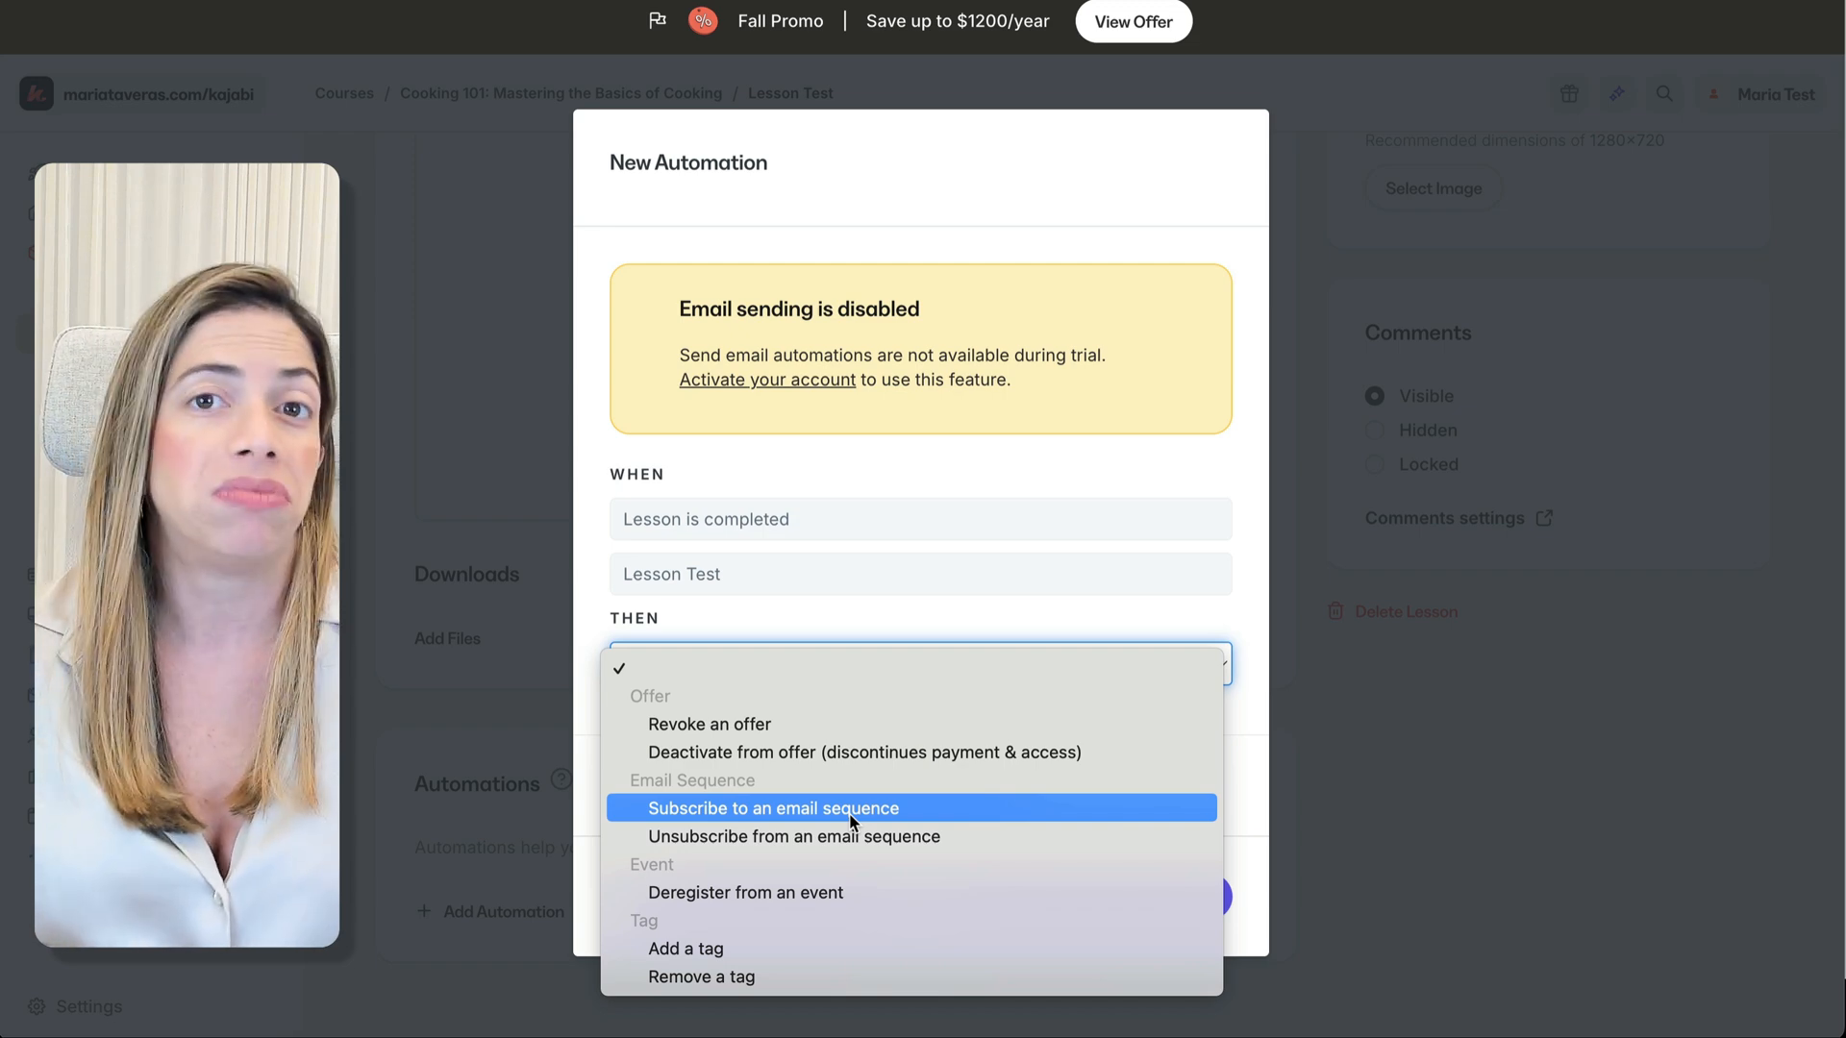
left_click(1375, 419)
left_click(1376, 419)
scroll(1375, 428, "up", 8)
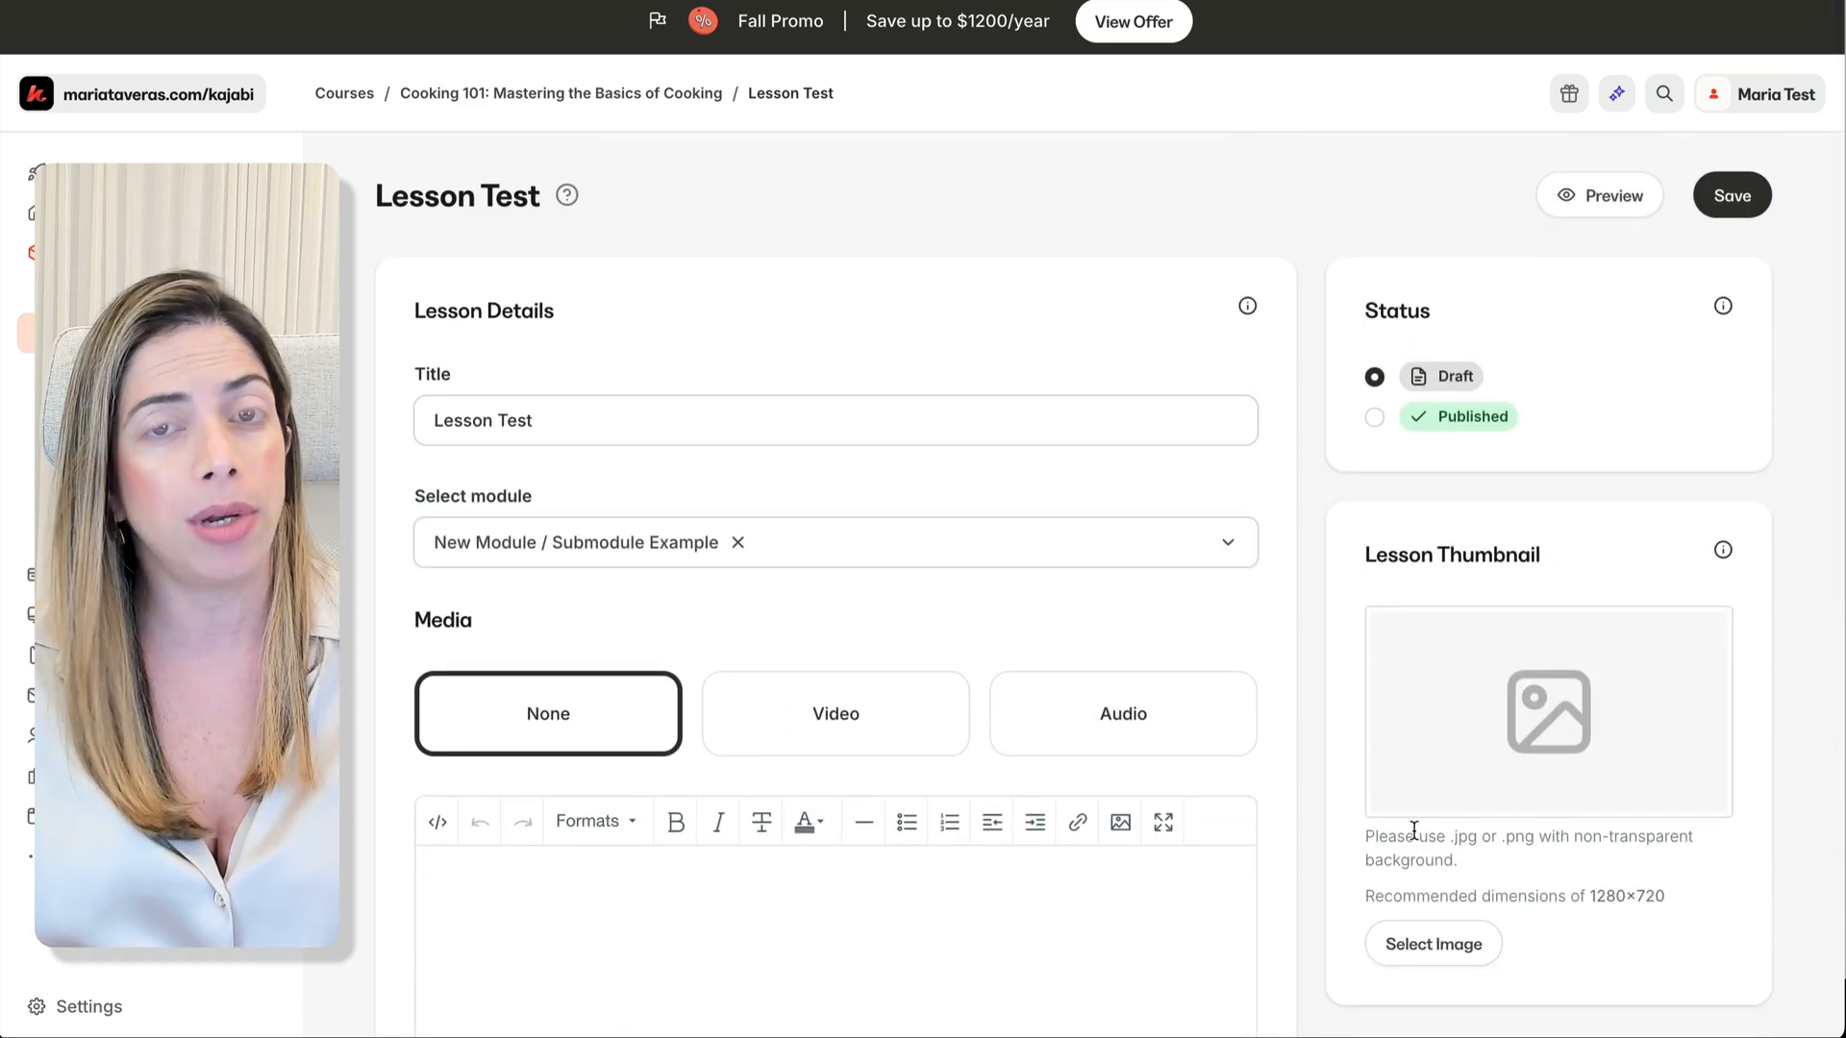
Step: Browse the recent files available for the lesson thumbnail without choosing an image
left_click(1391, 961)
left_click(1463, 873)
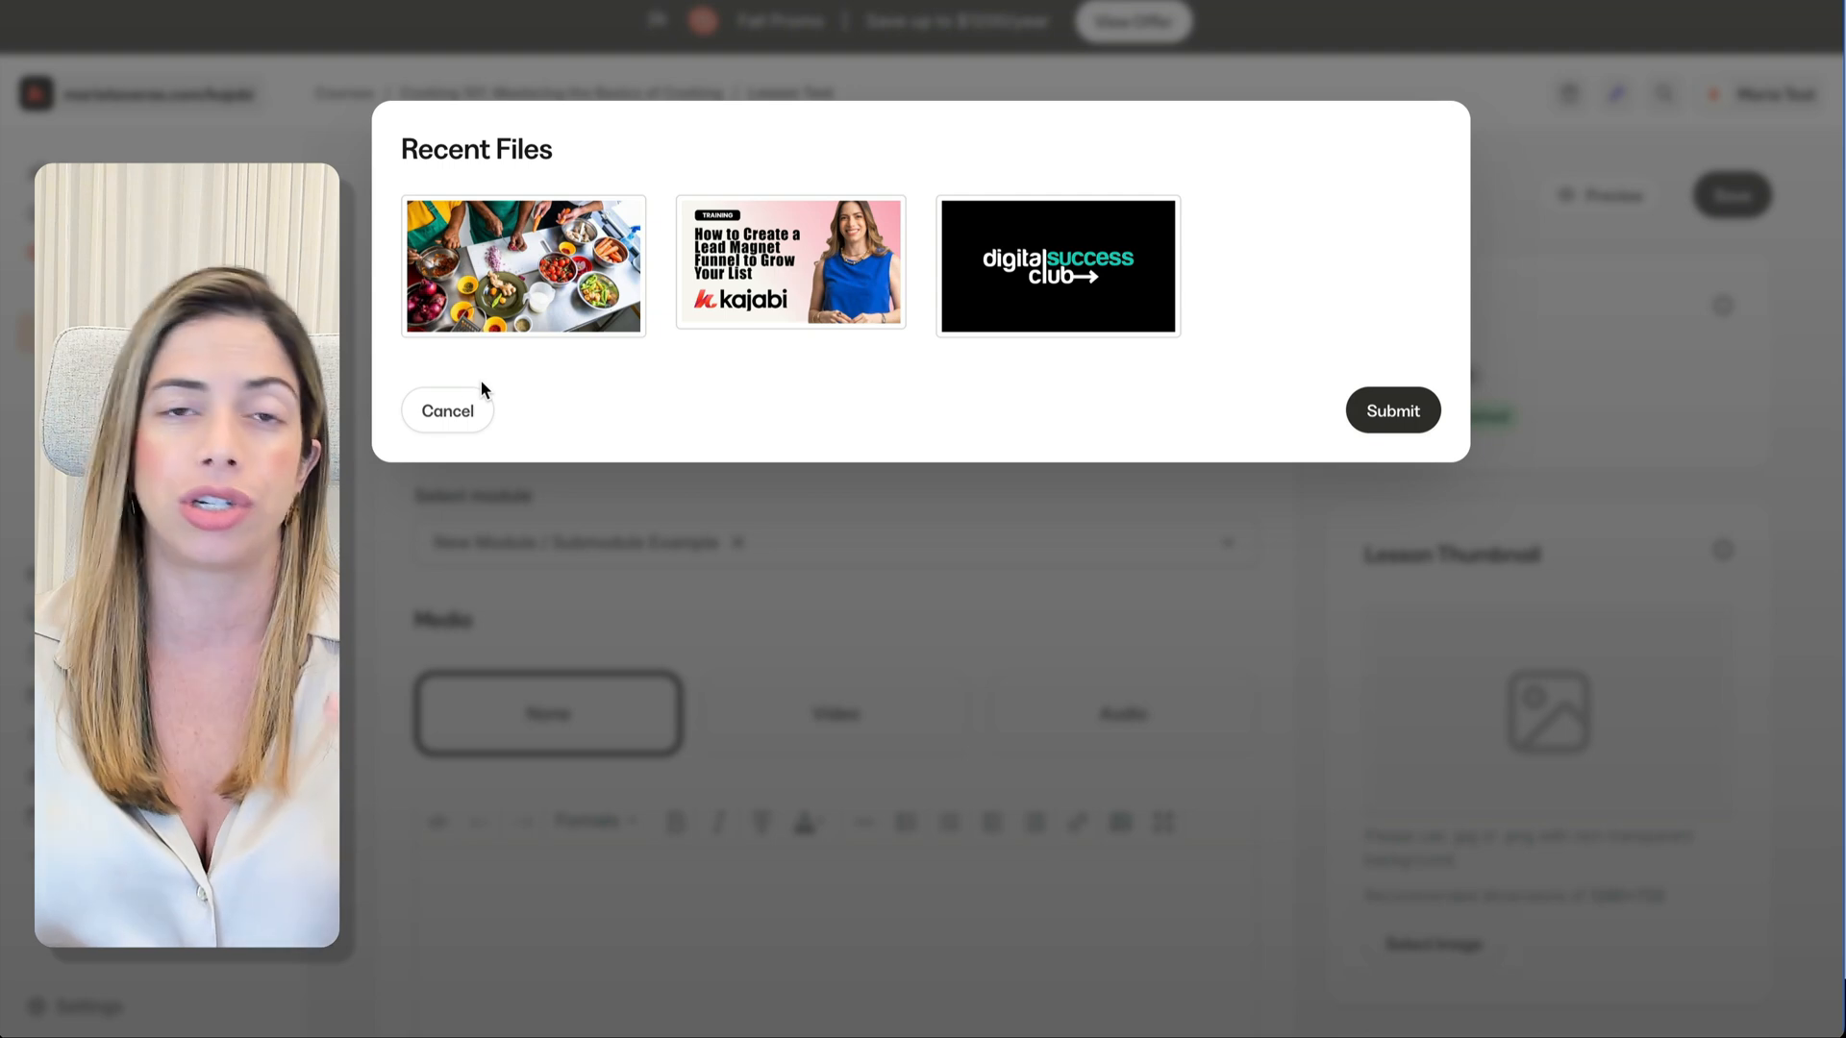
left_click(460, 410)
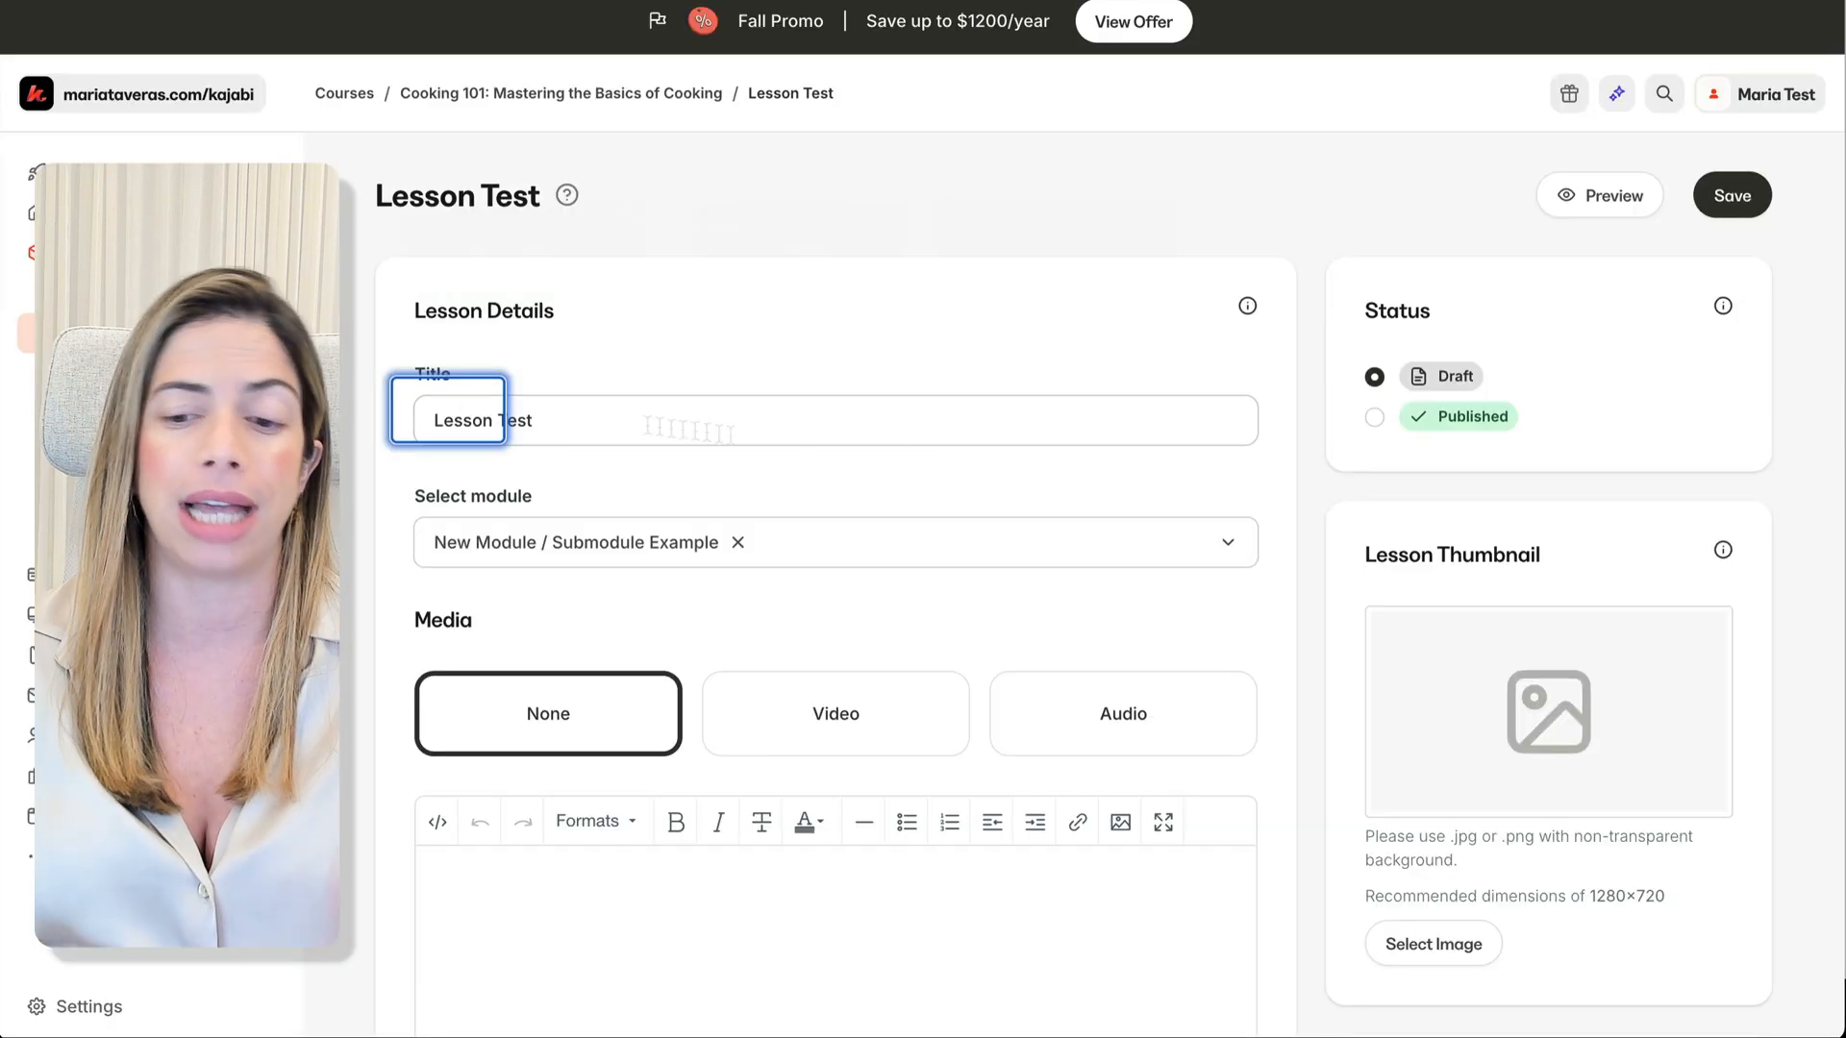
Step: Save Lesson Test and open the settings of the Cooking 101 course
left_click(1735, 197)
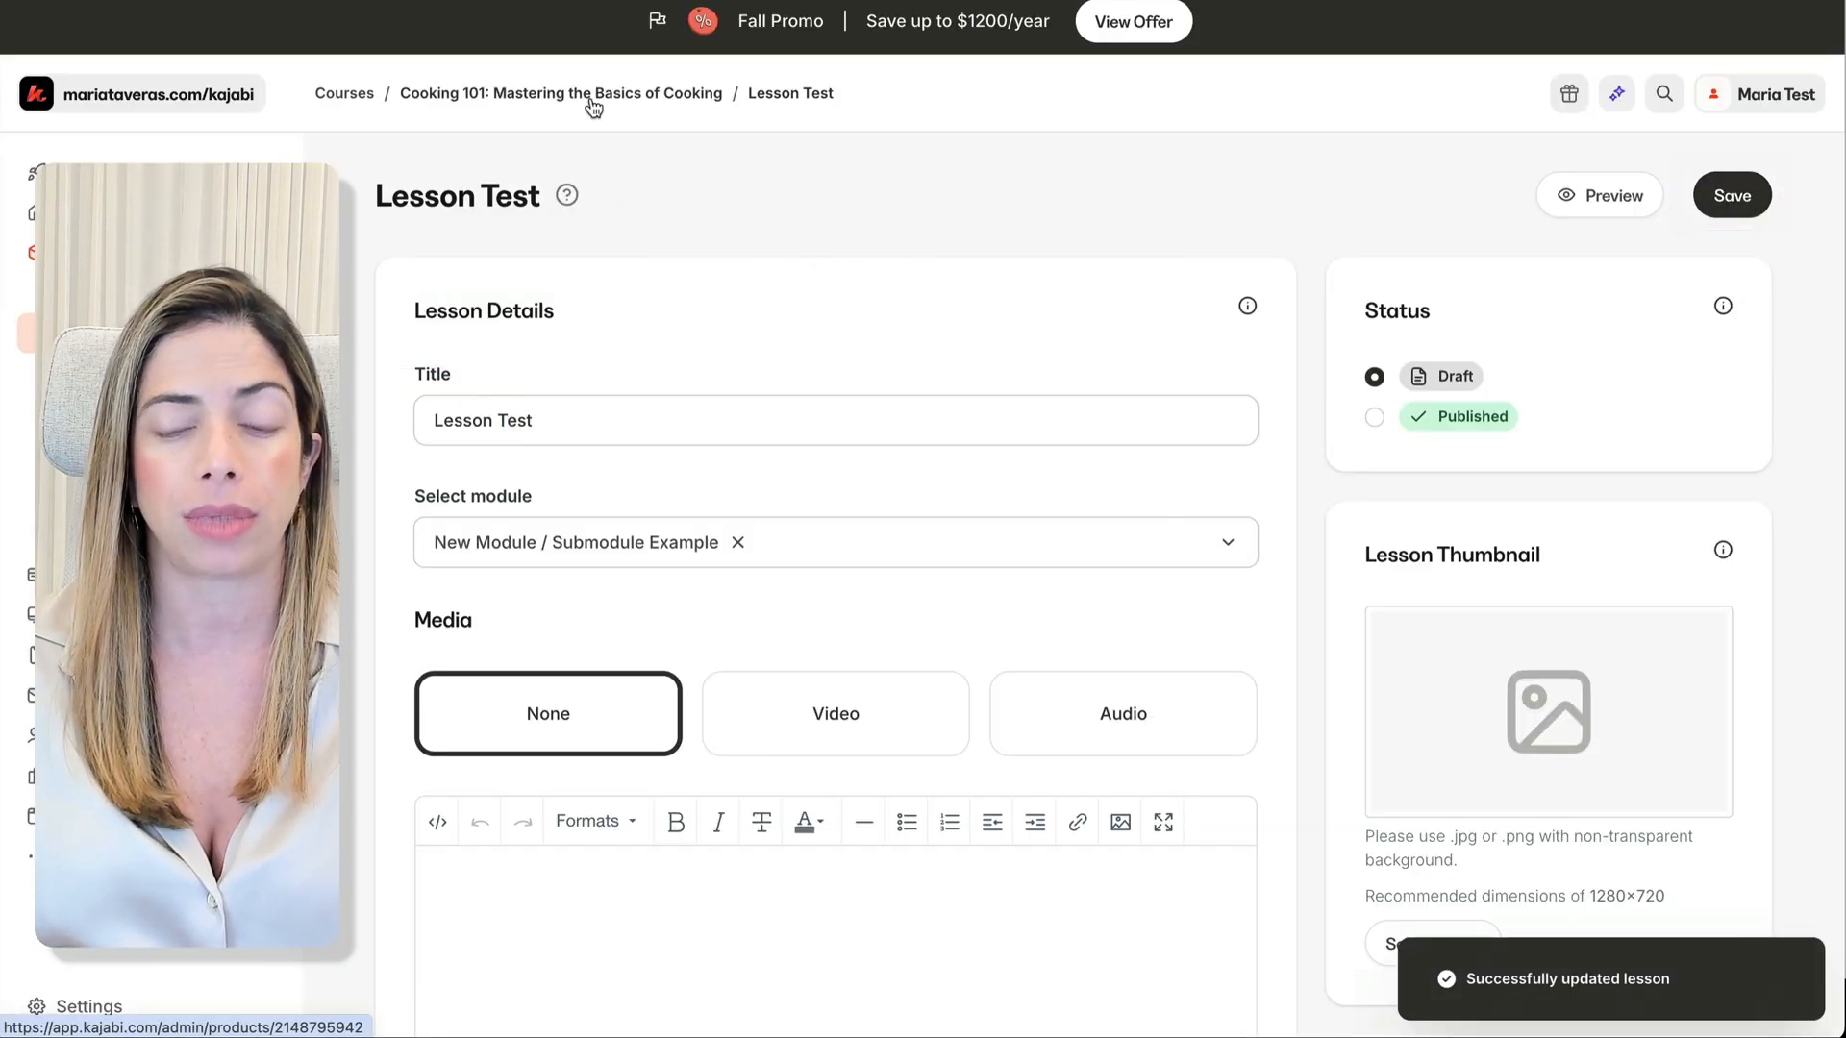
left_click(593, 96)
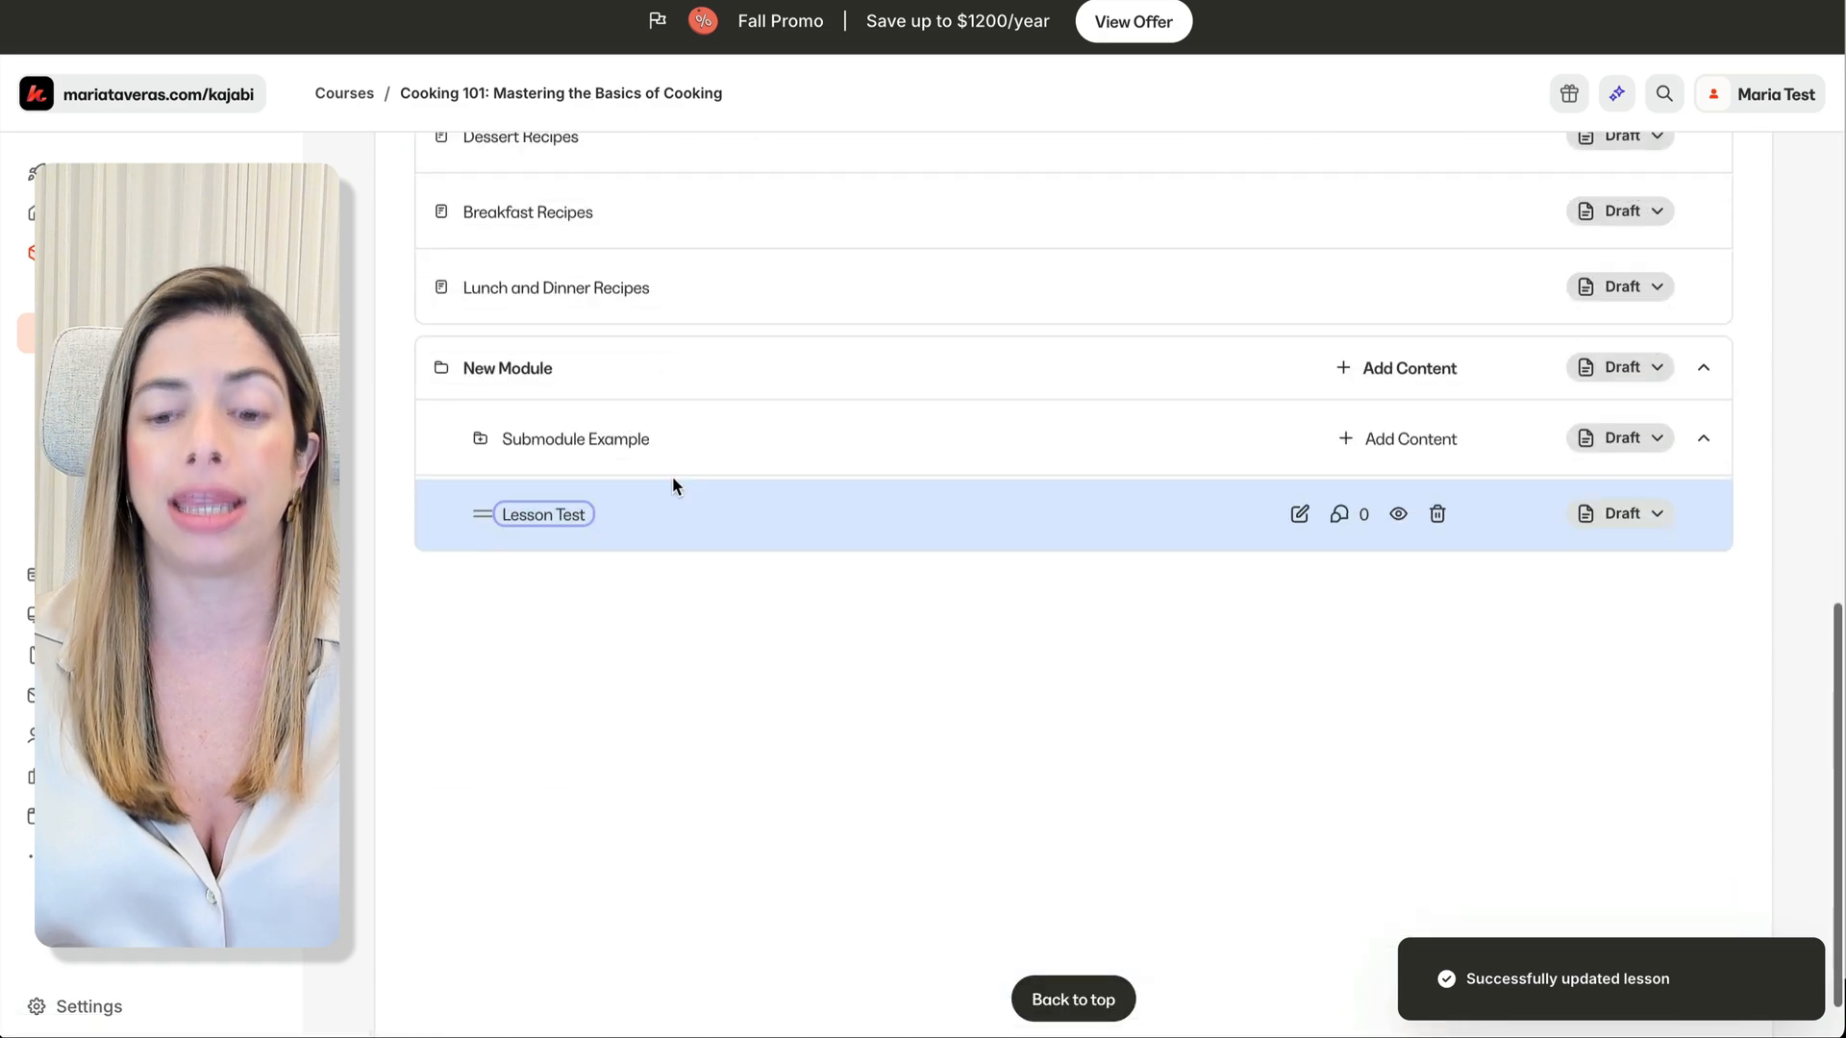
scroll(672, 481, "up", 3)
scroll(672, 476, "up", 15)
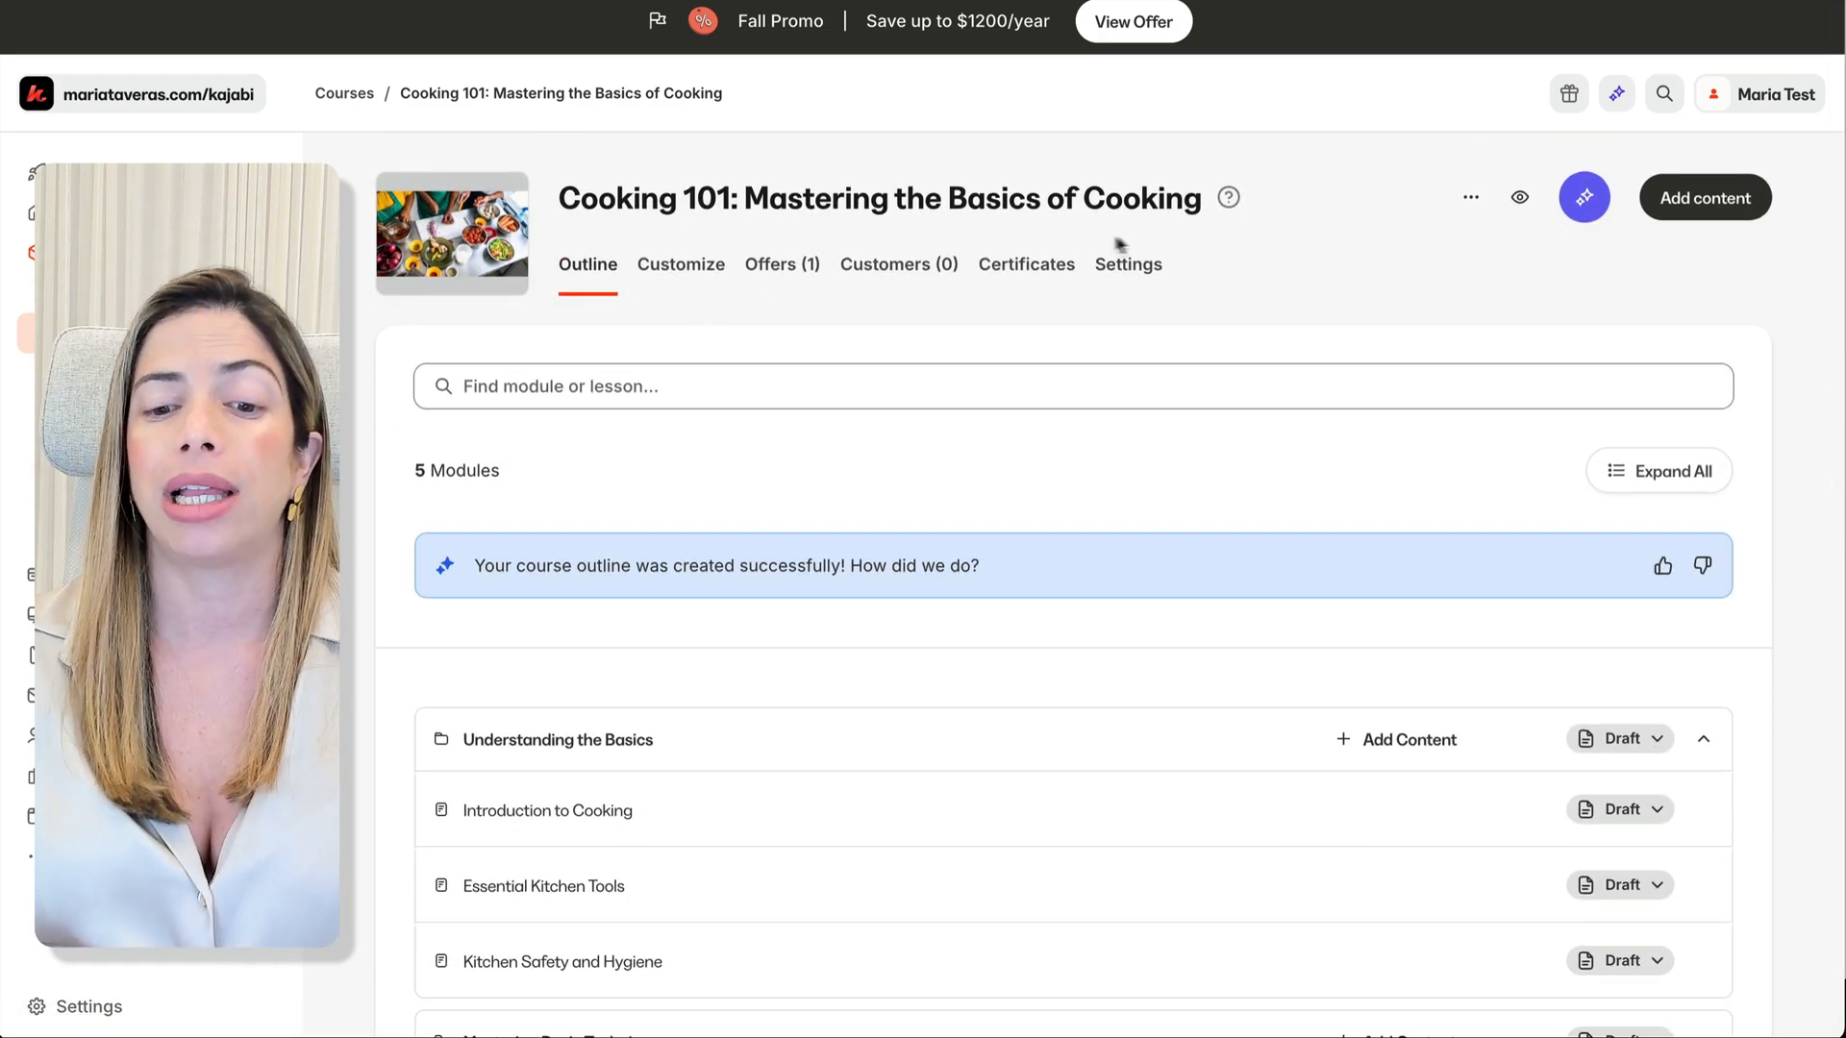
left_click(1125, 265)
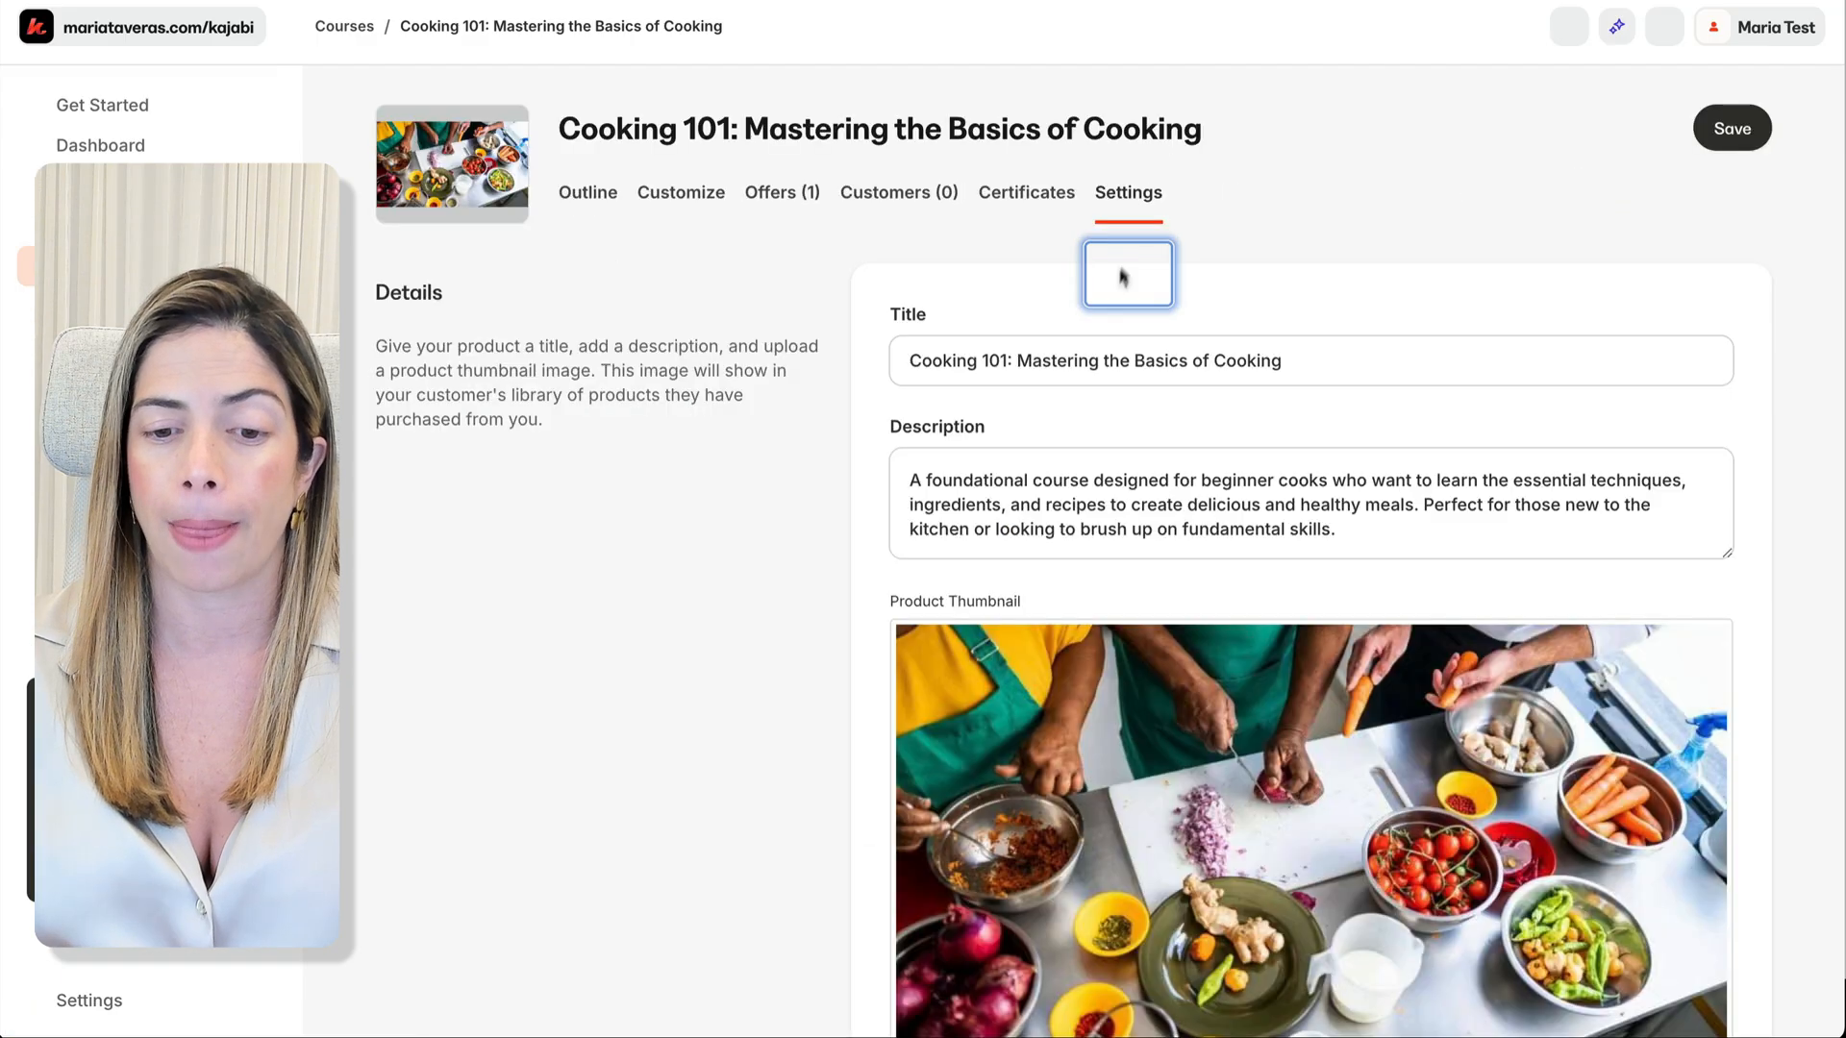
Step: Enable a live video session for the course with Premium Video turned on
scroll(962, 496, "down", 5)
scroll(969, 494, "down", 6)
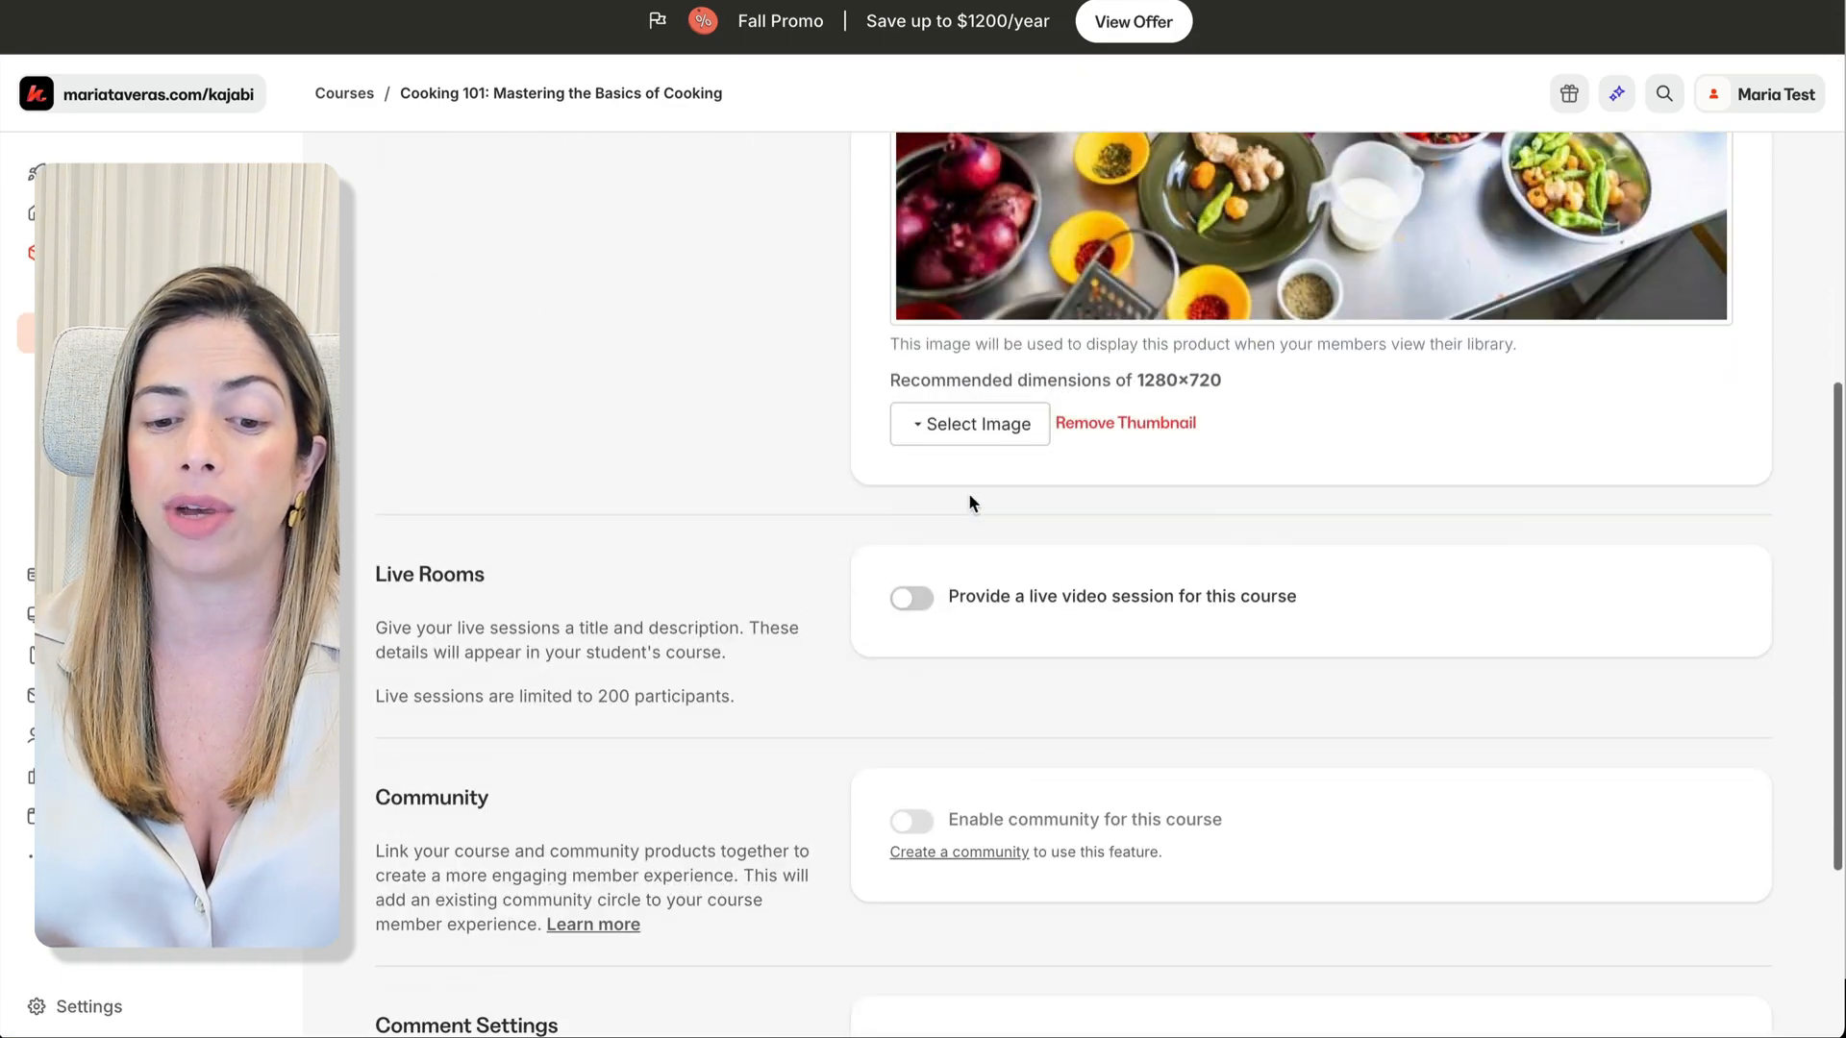
scroll(969, 502, "down", 1)
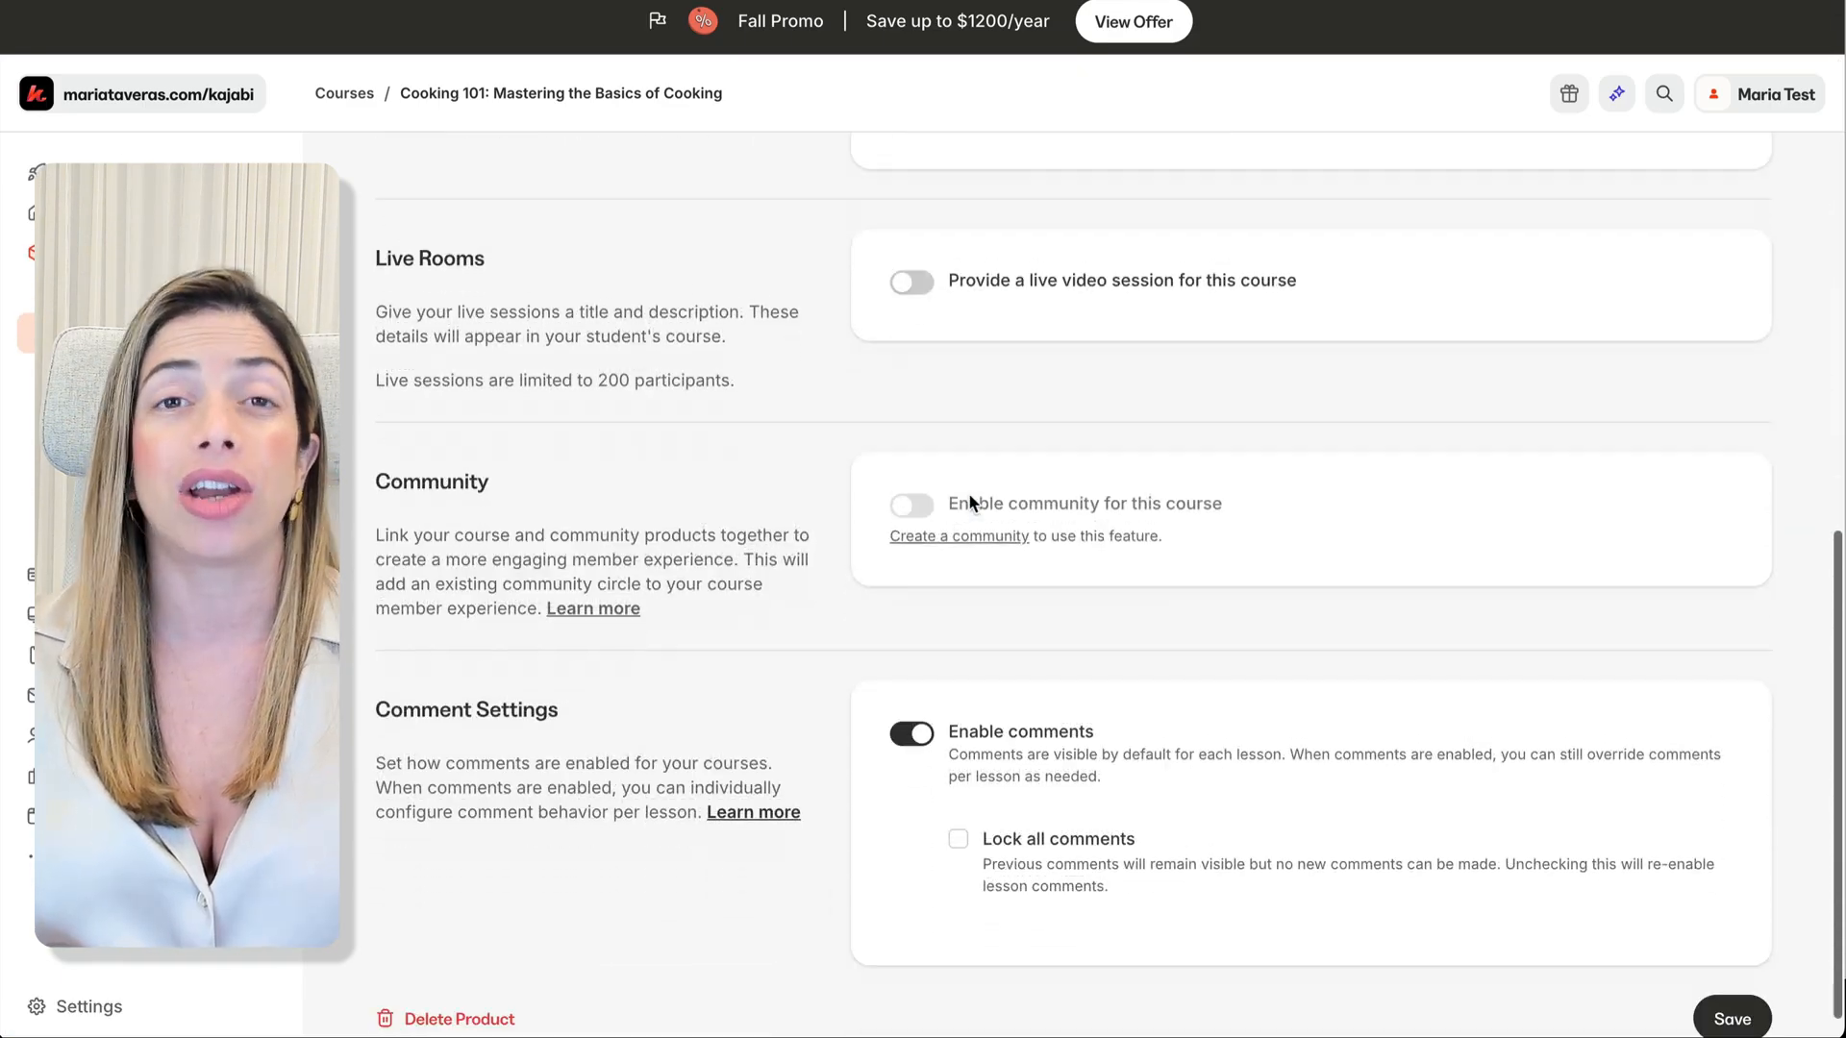
left_click(911, 282)
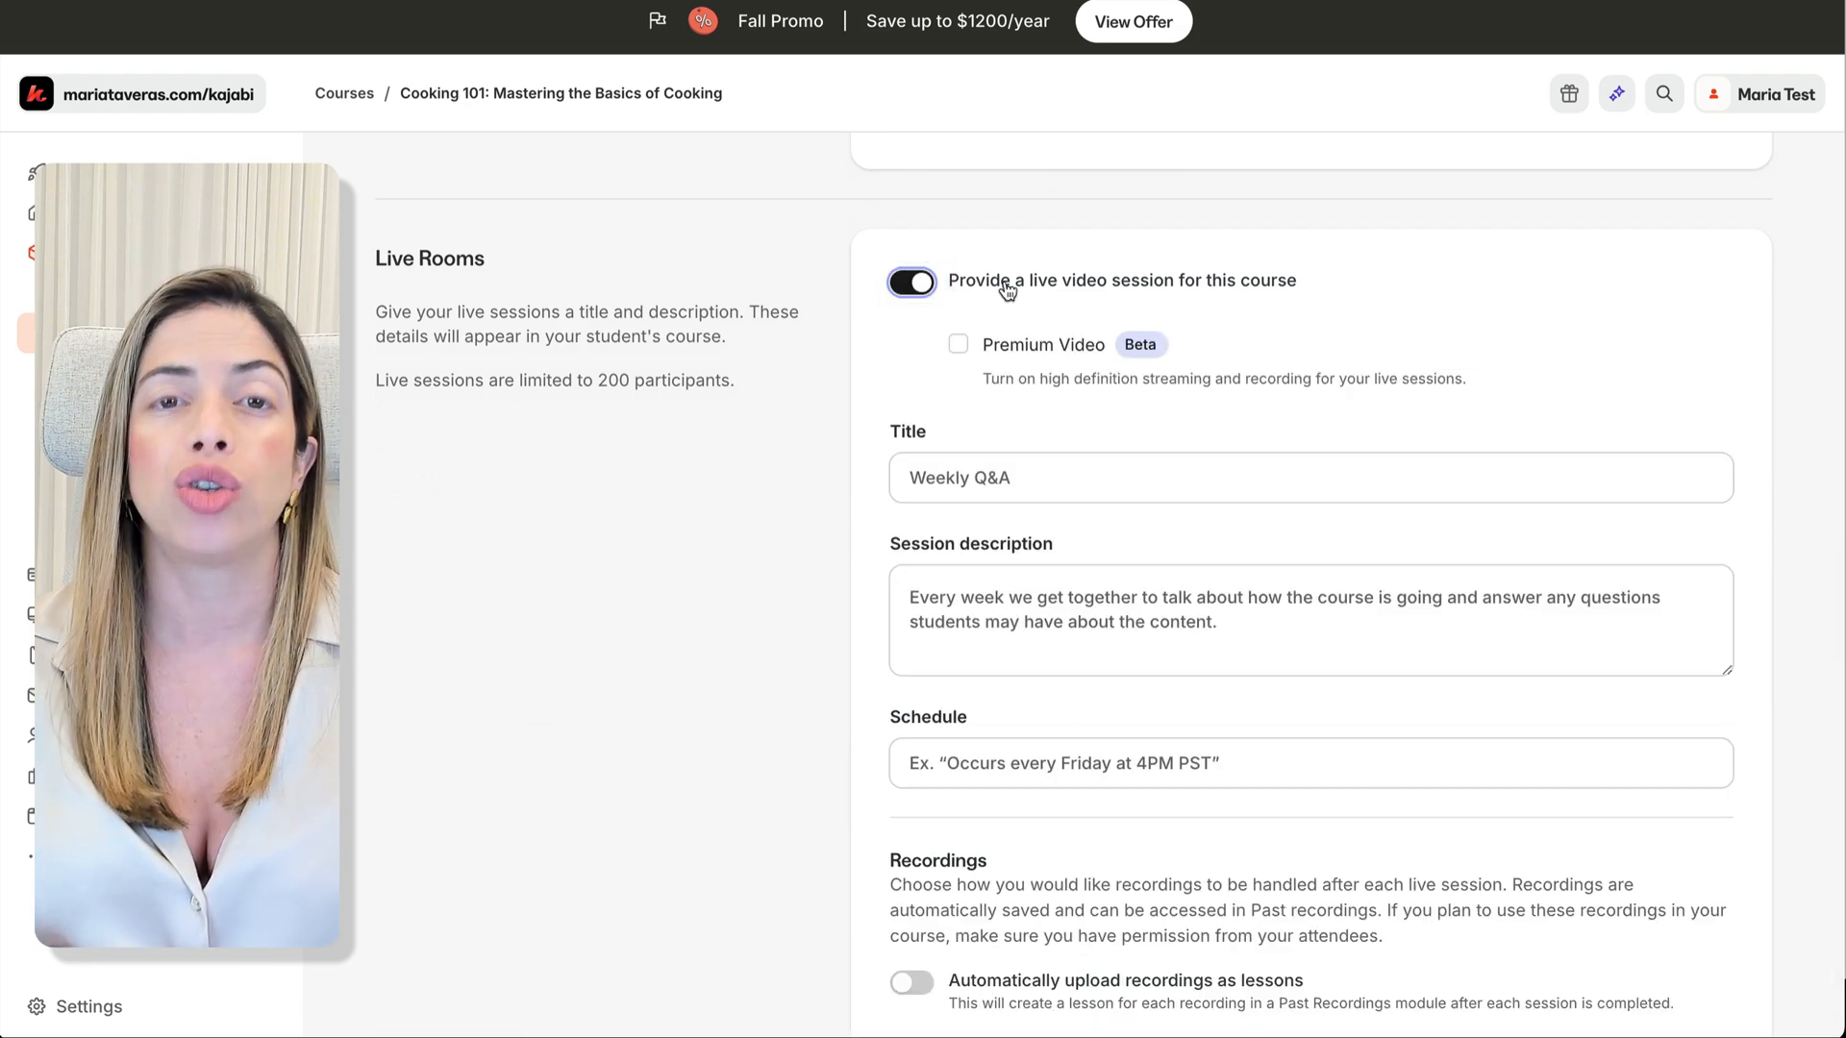
left_click(959, 346)
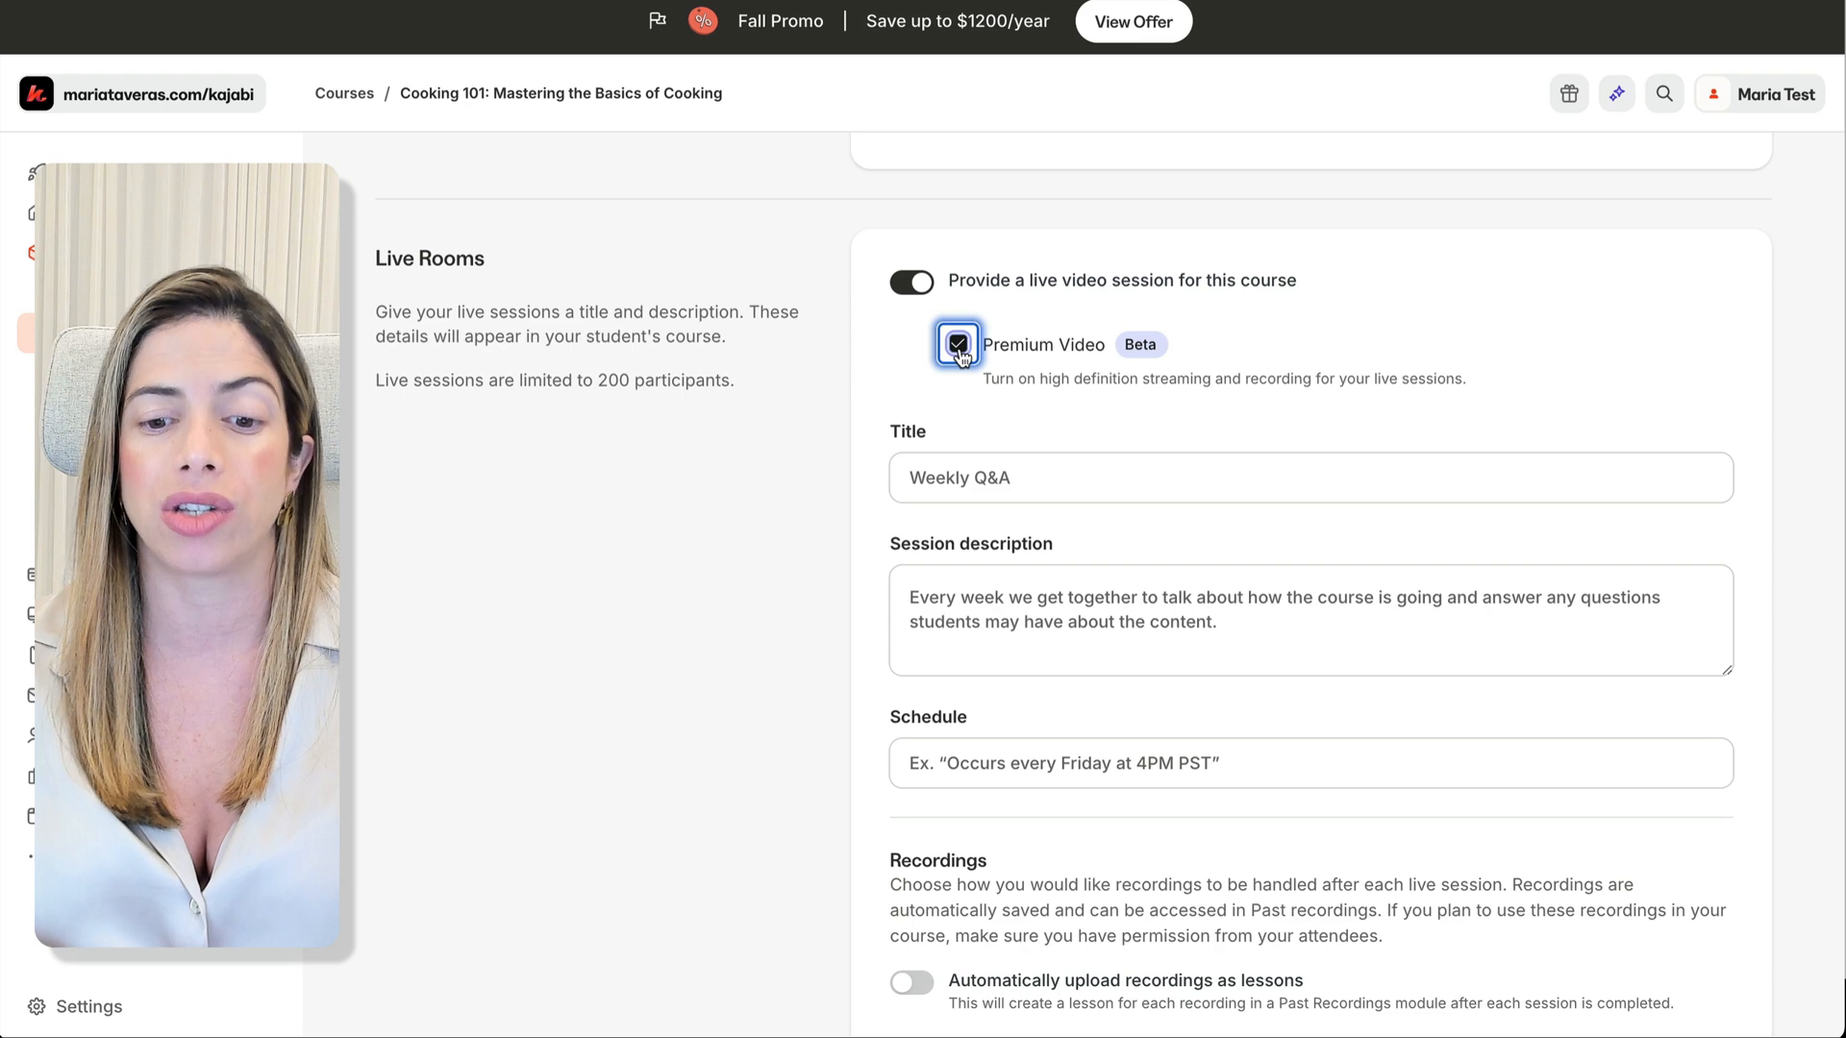
Step: Title the live session "Weekly Q&A", describe it as "Every week we will gather for...." and schedule it for "Thursdays at 11 am ET"
scroll(959, 383, "down", 2)
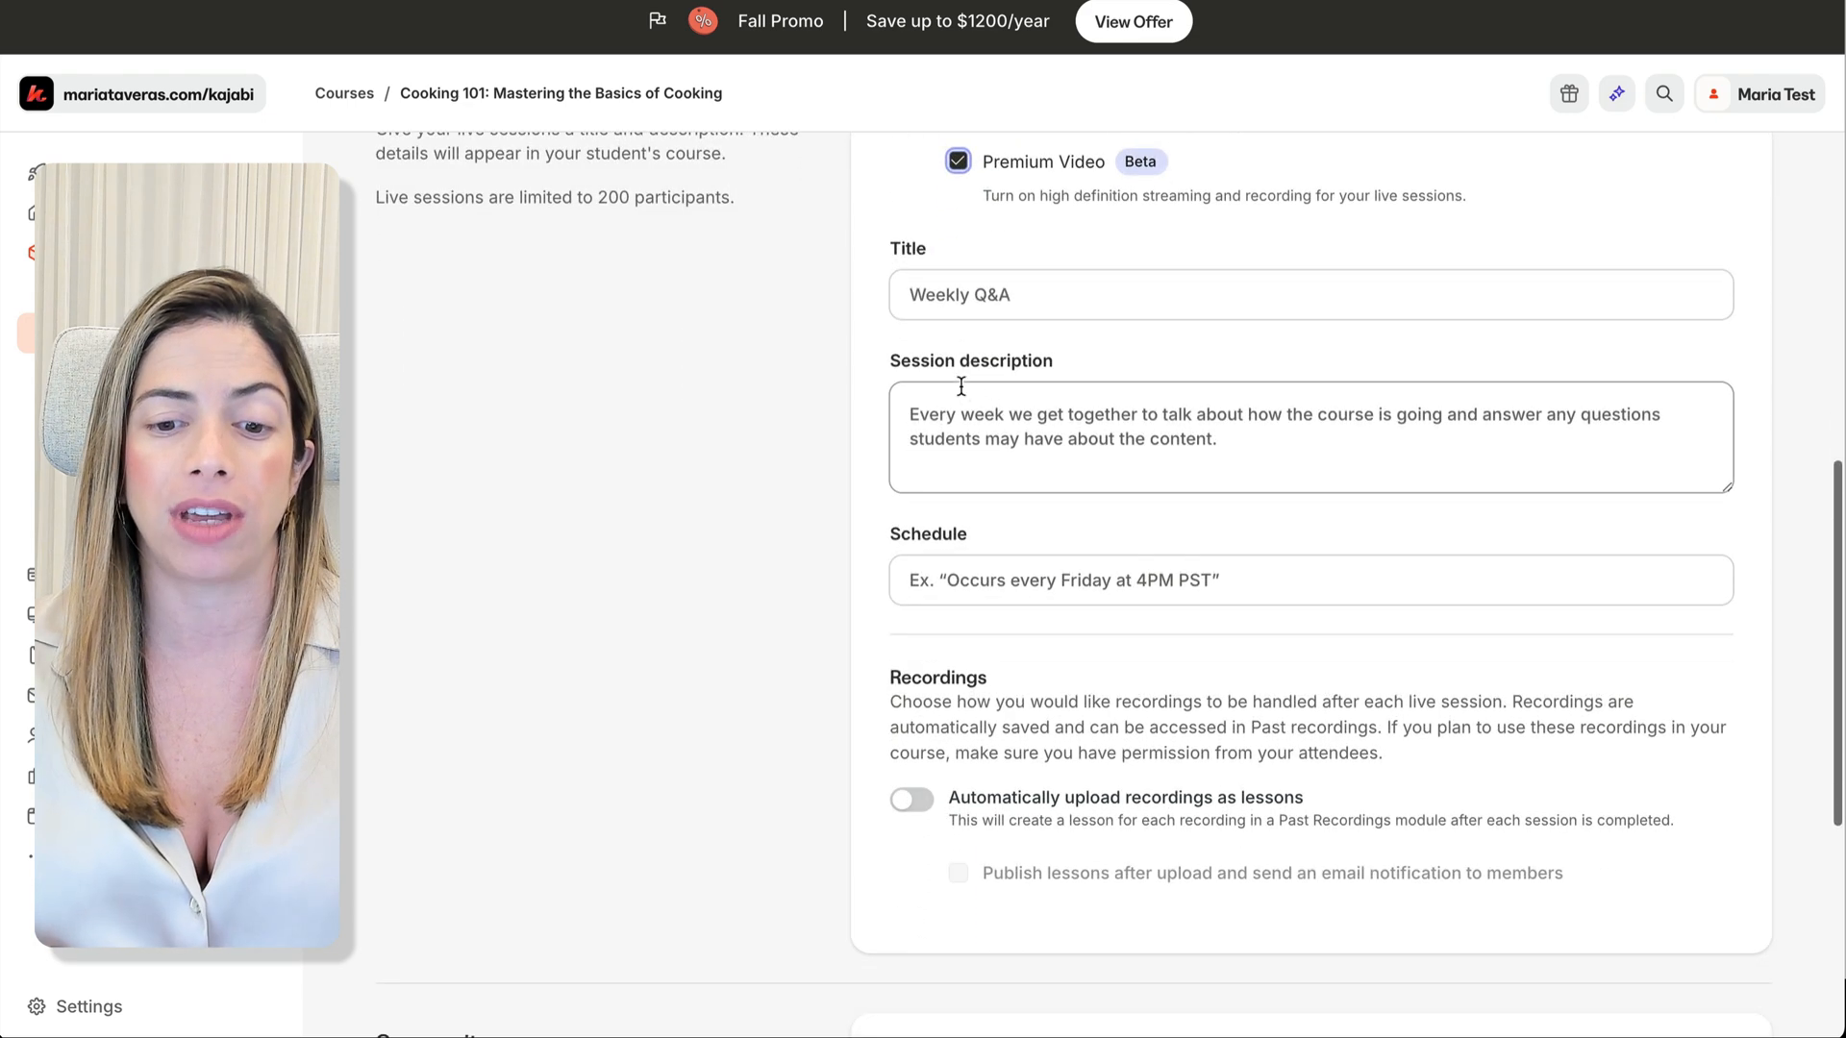
left_click(982, 285)
type("Week")
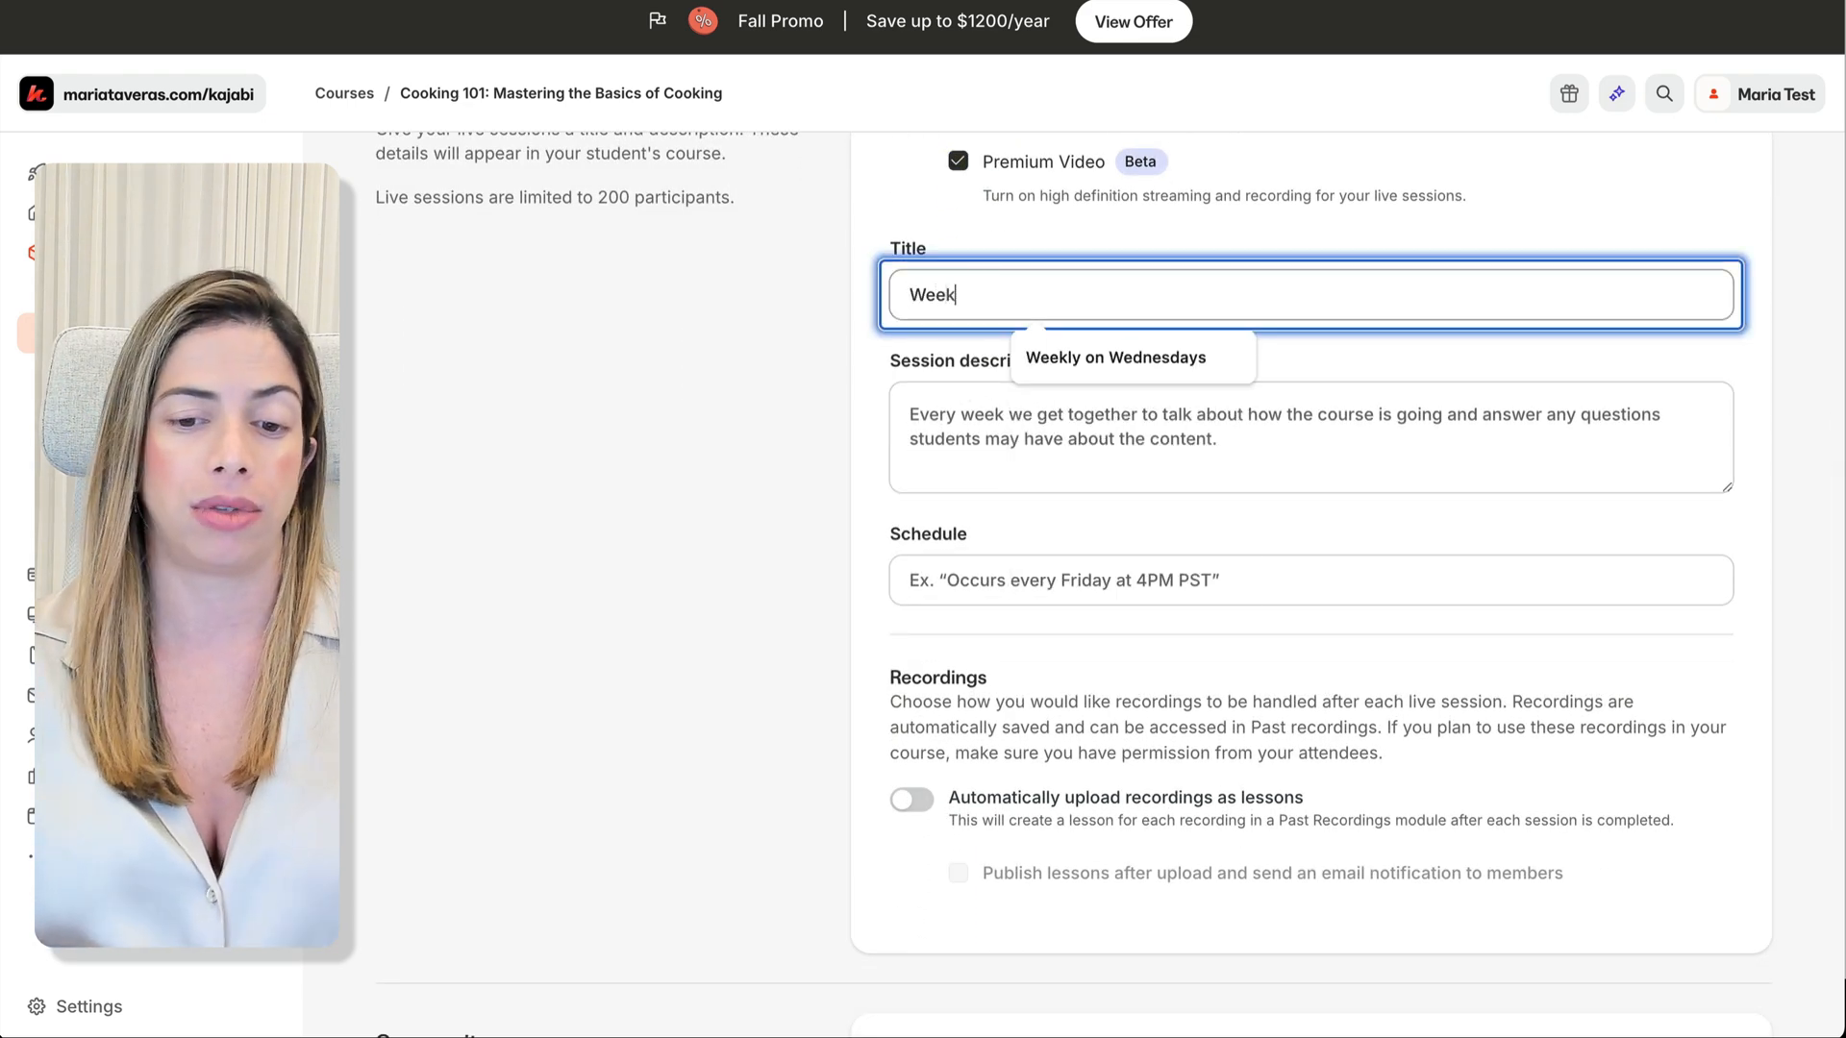
type("ly Q&A")
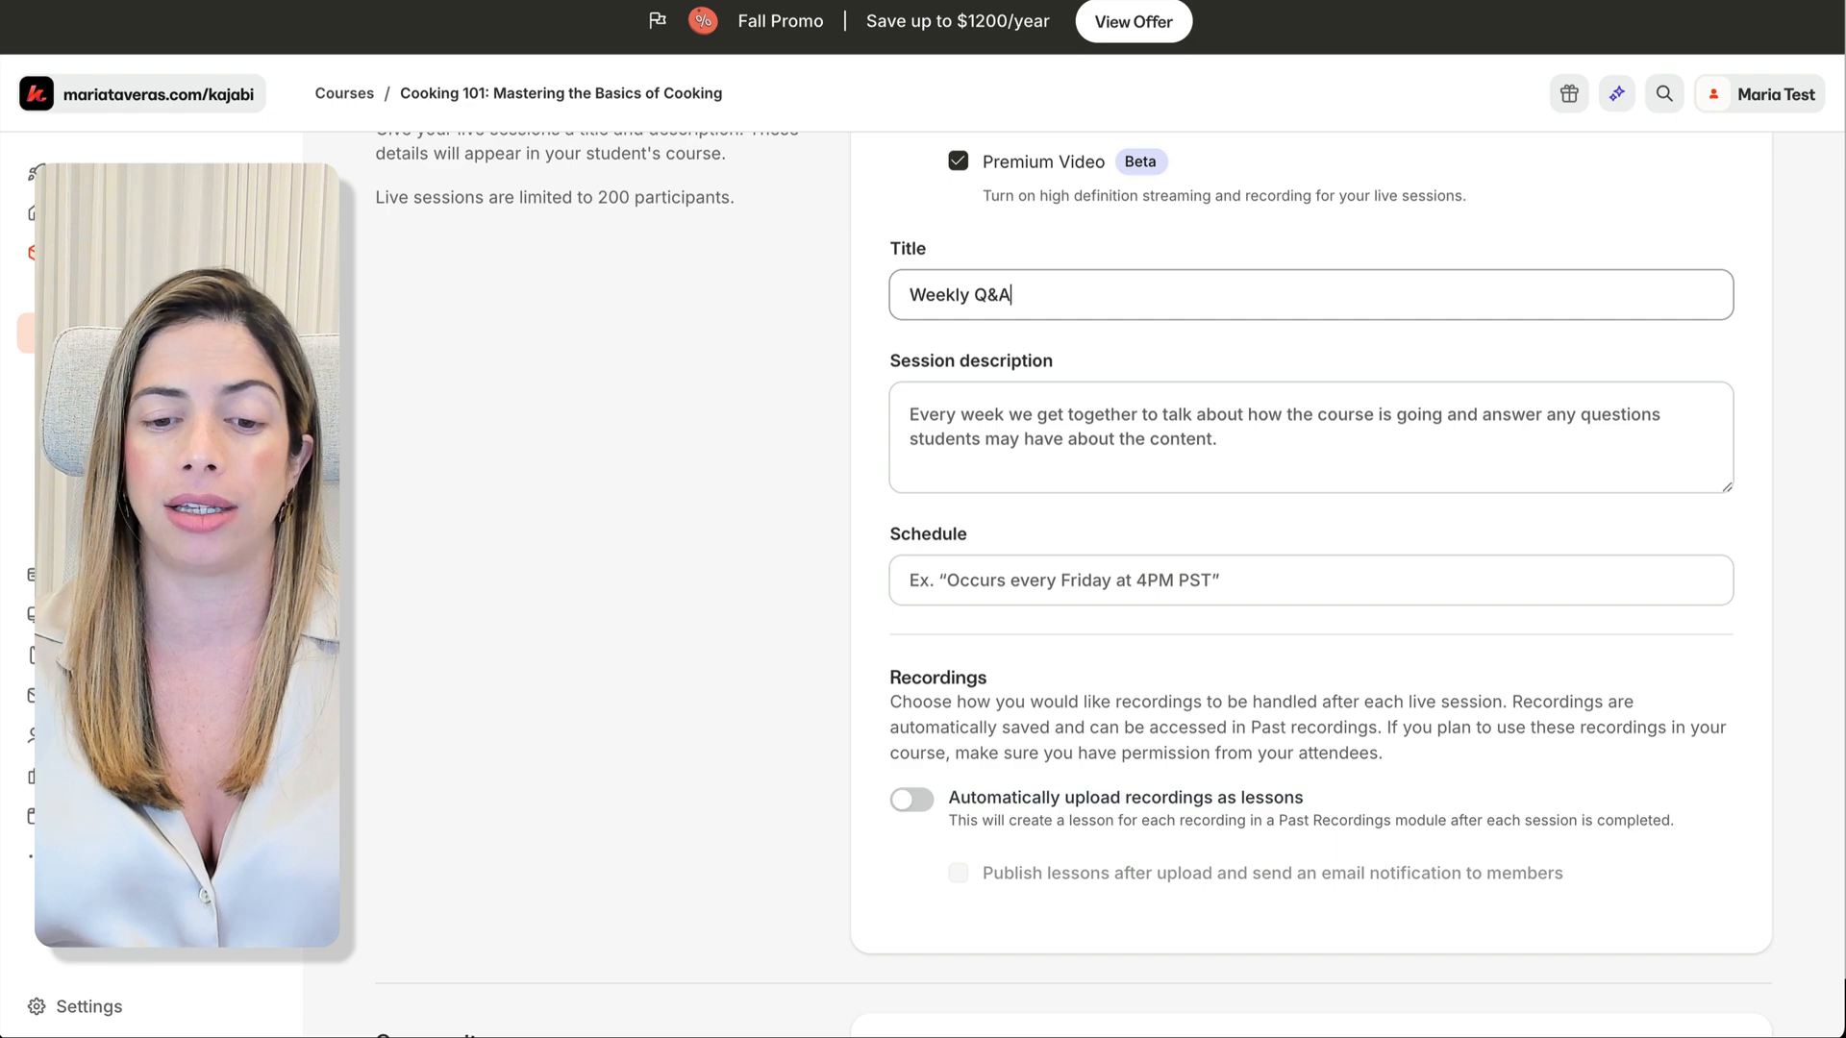
key("Tab")
type("Every week w")
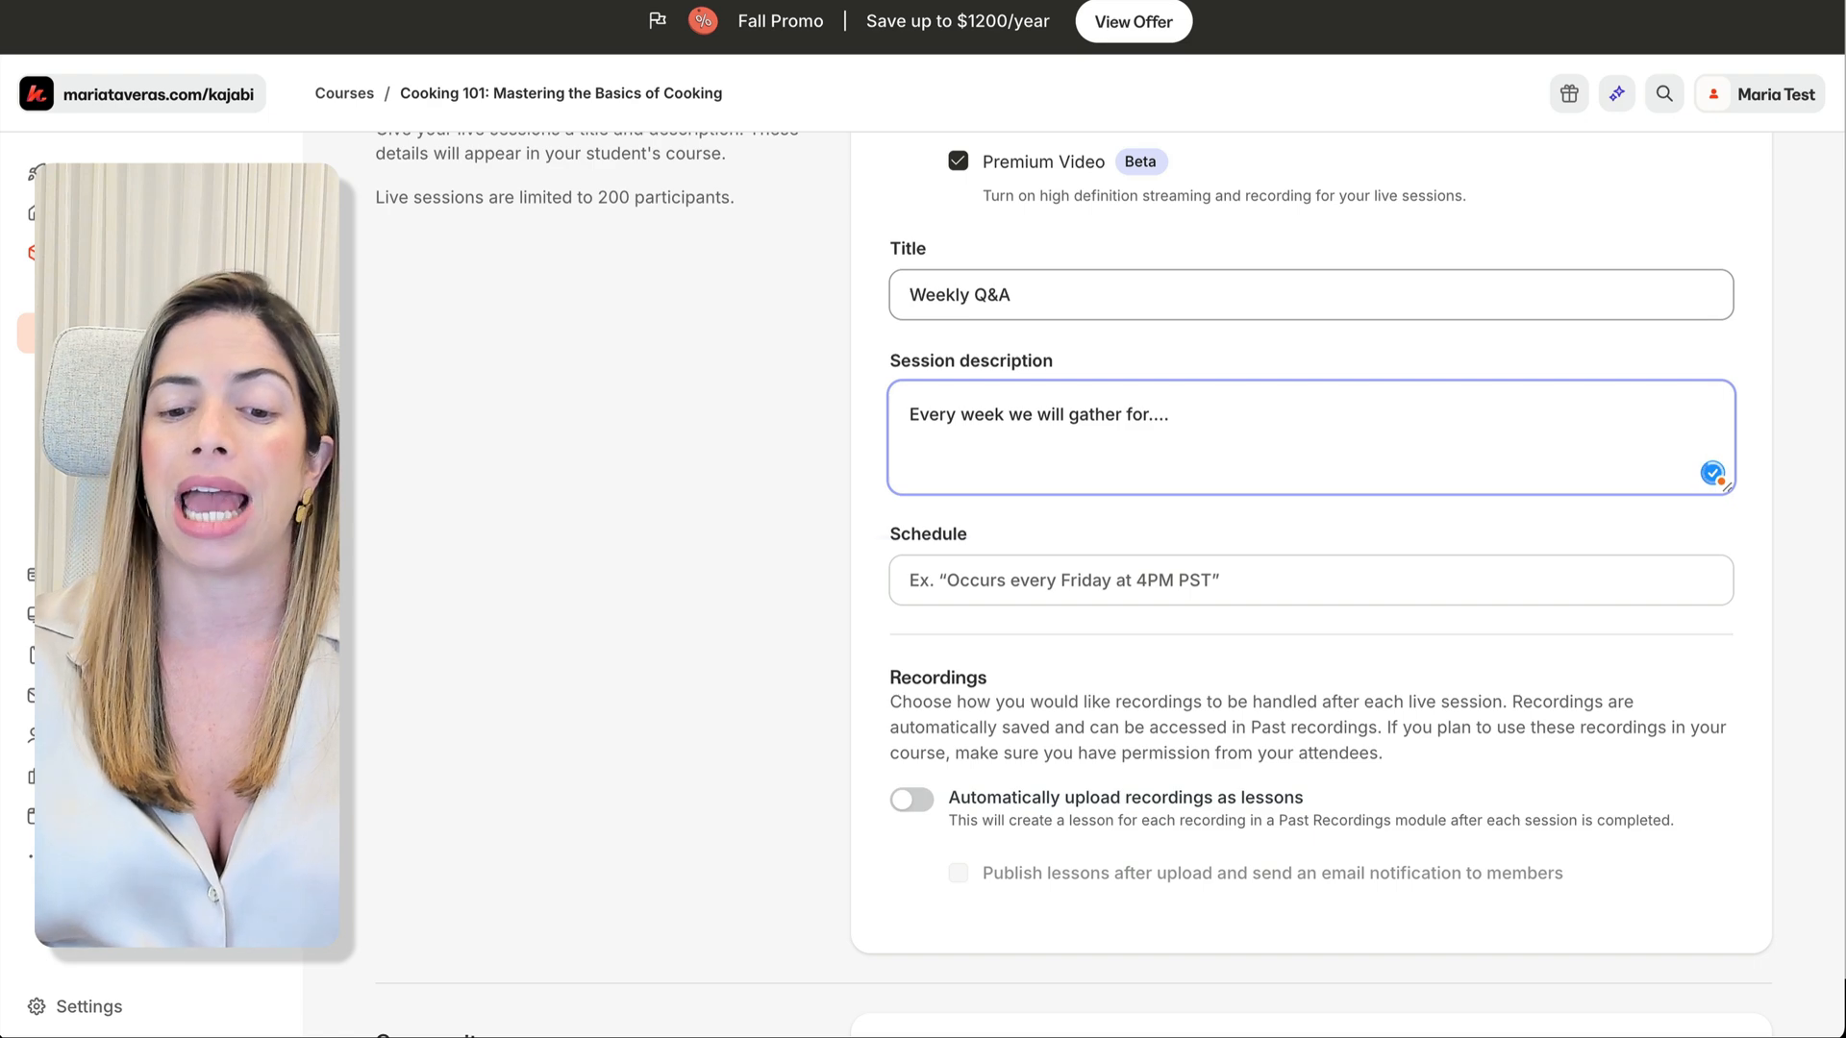
key("Tab")
type("Th")
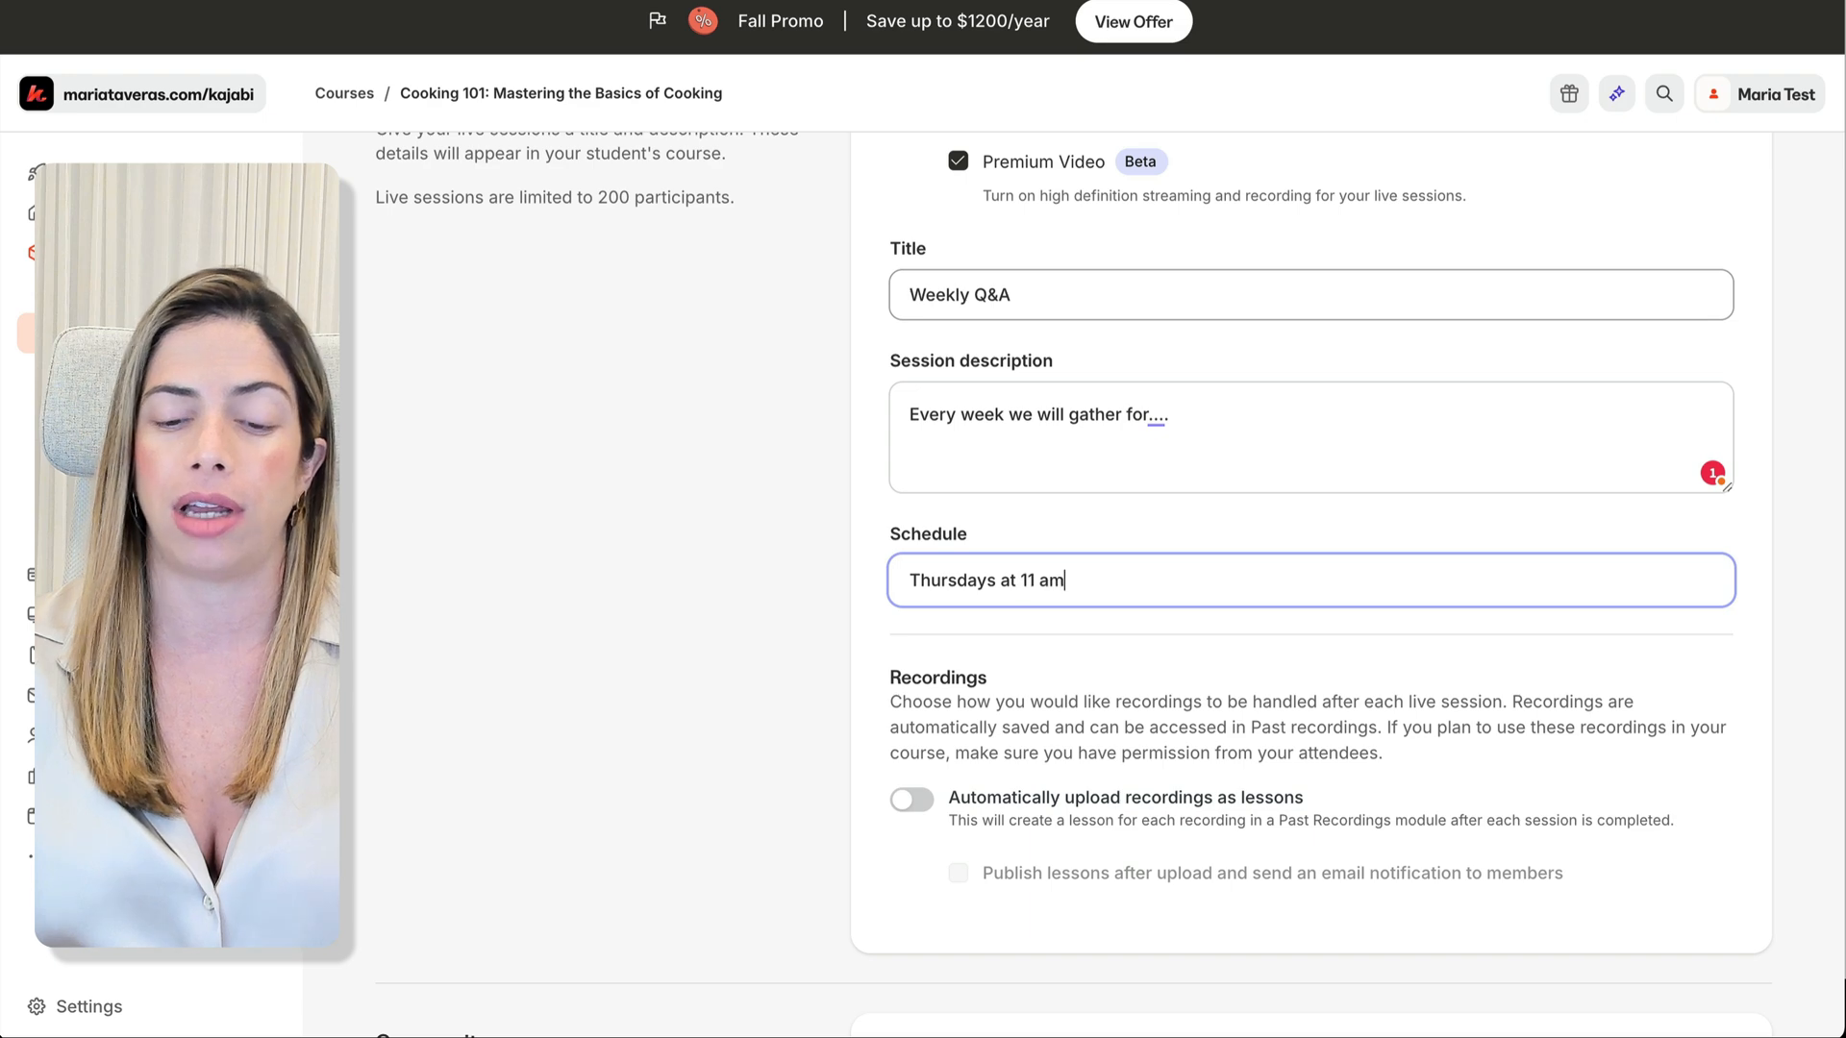
Step: Set session recordings to upload automatically as lessons, publish with an email notification to members, and save the course settings
left_click(913, 801)
scroll(1122, 805, "down", 1)
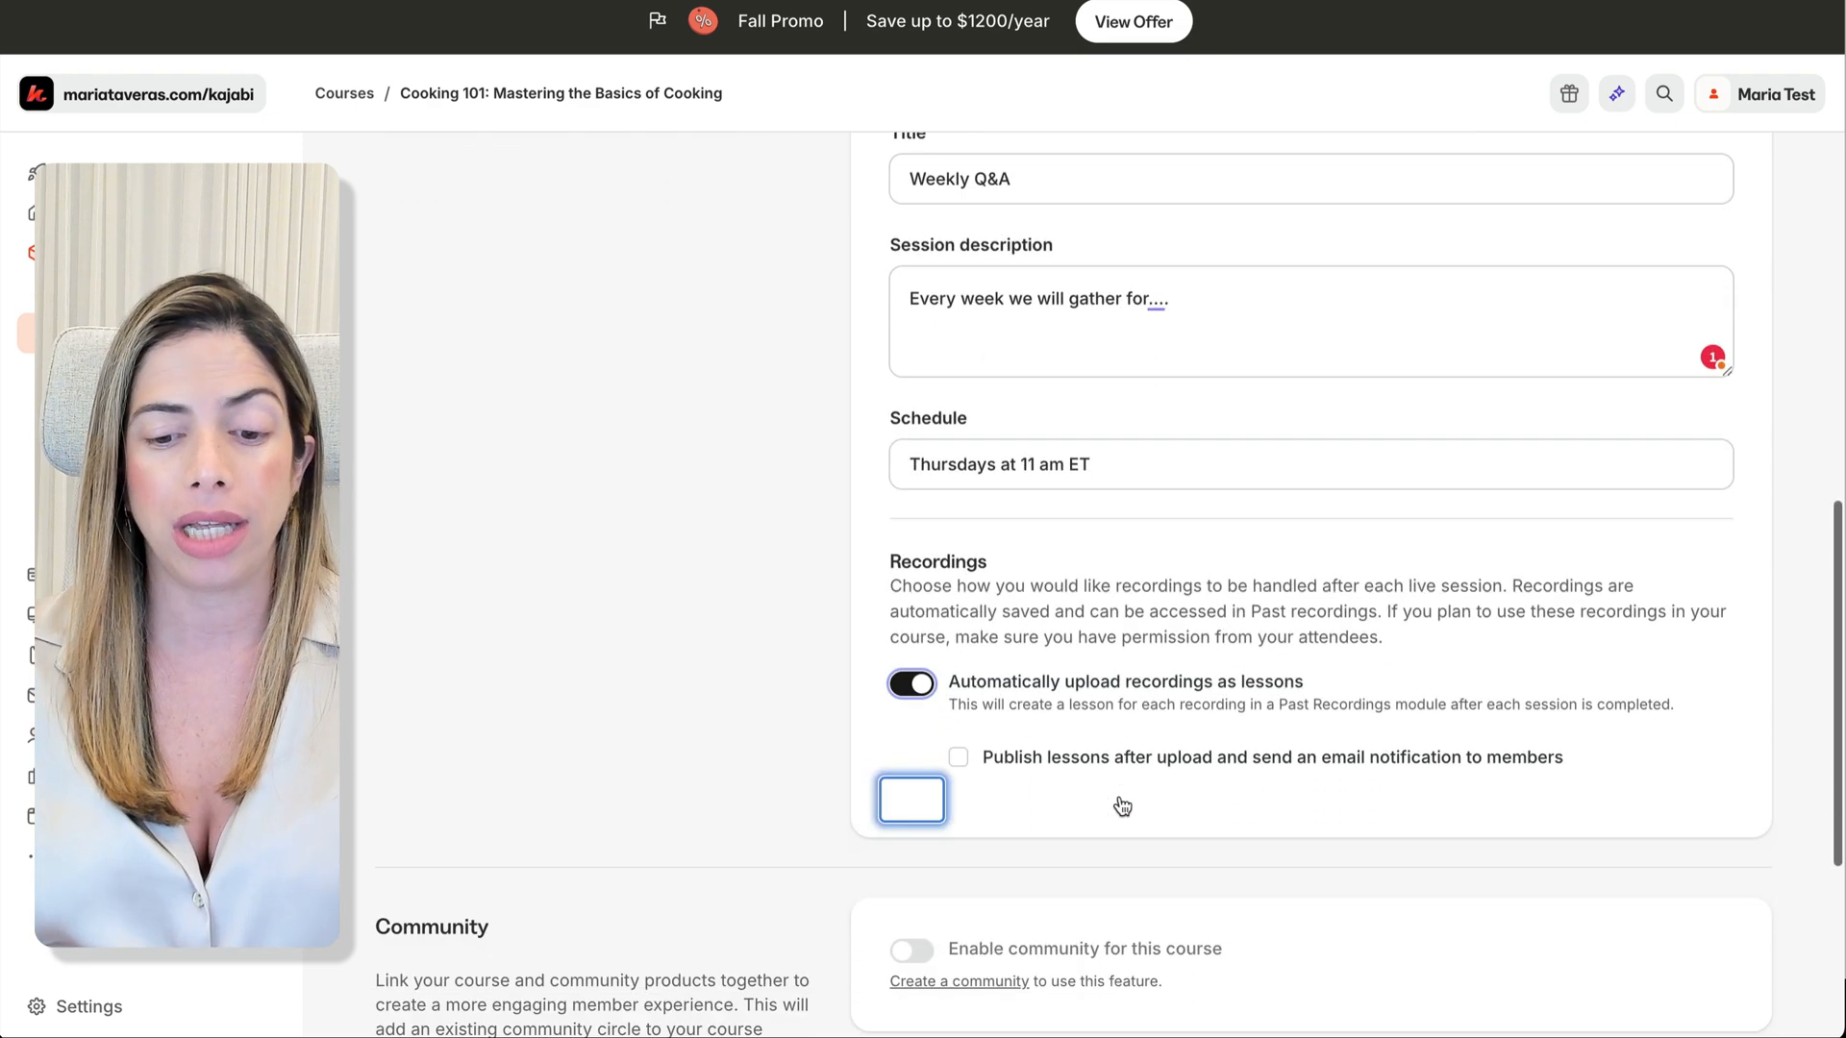
left_click(959, 759)
scroll(1201, 706, "down", 3)
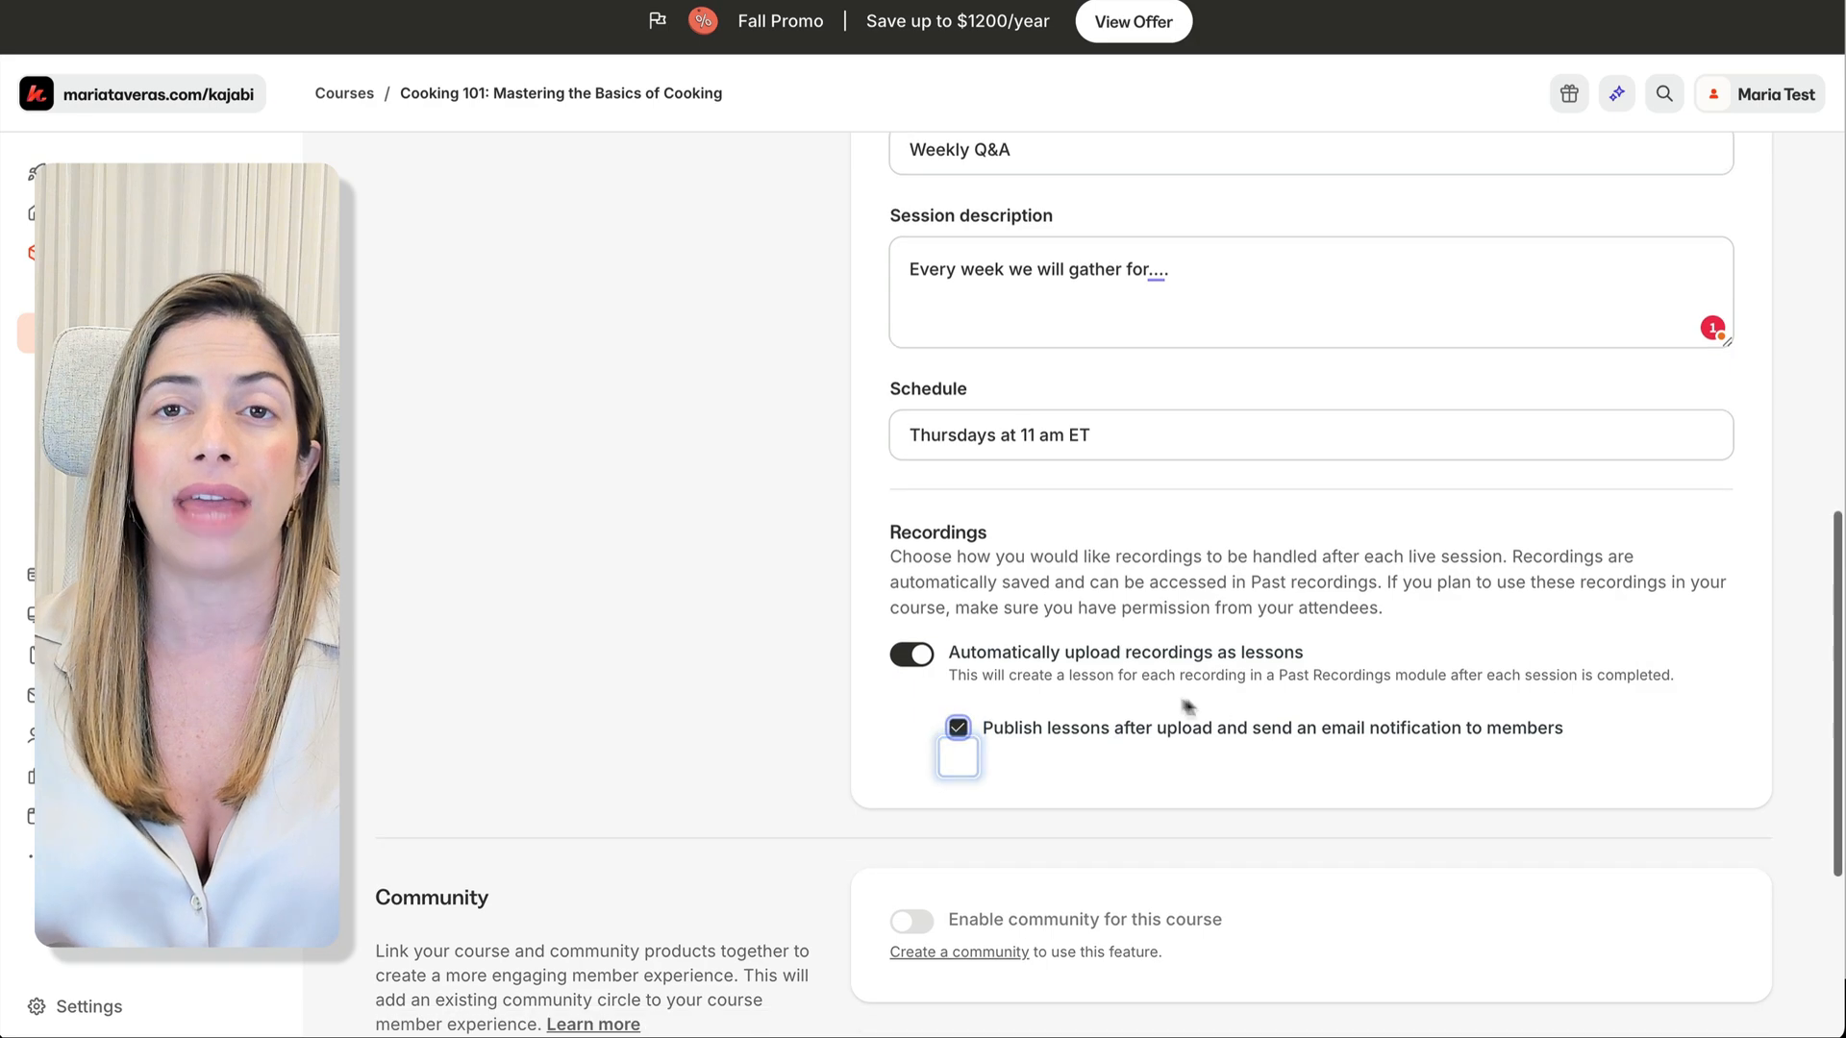
scroll(1195, 711, "down", 3)
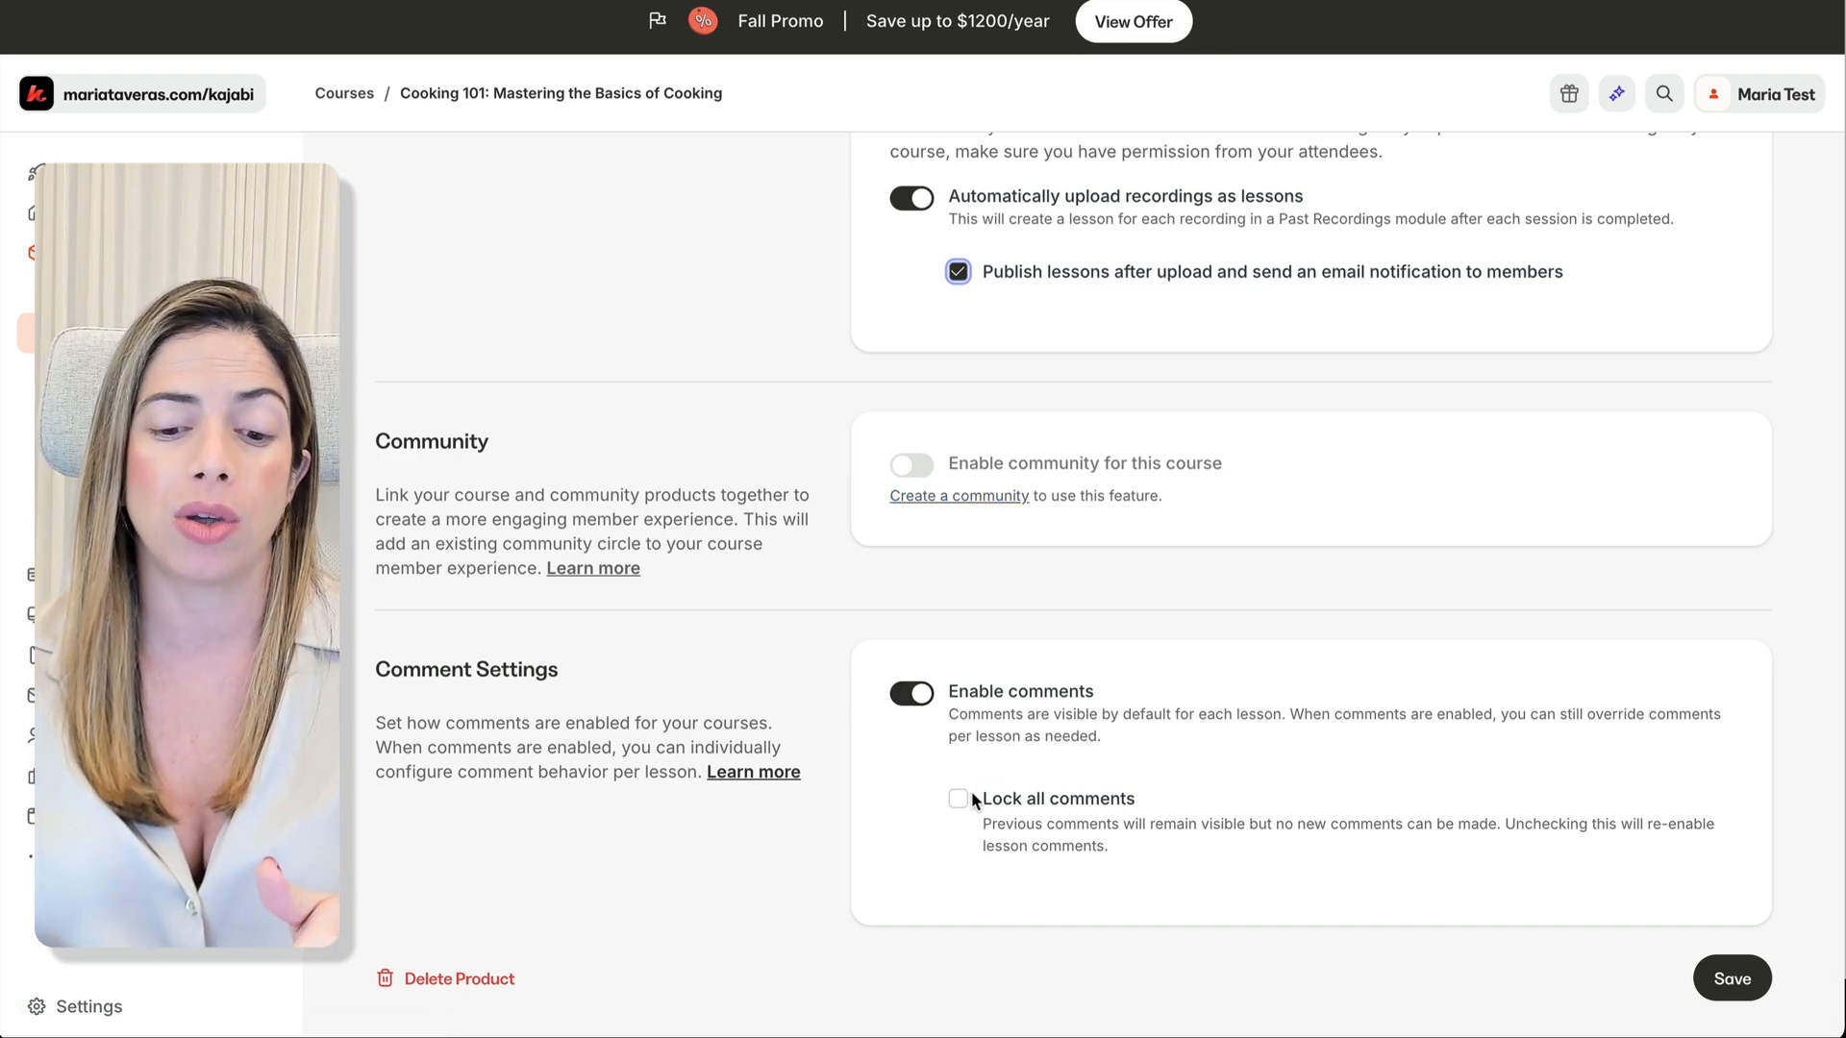
left_click(1731, 978)
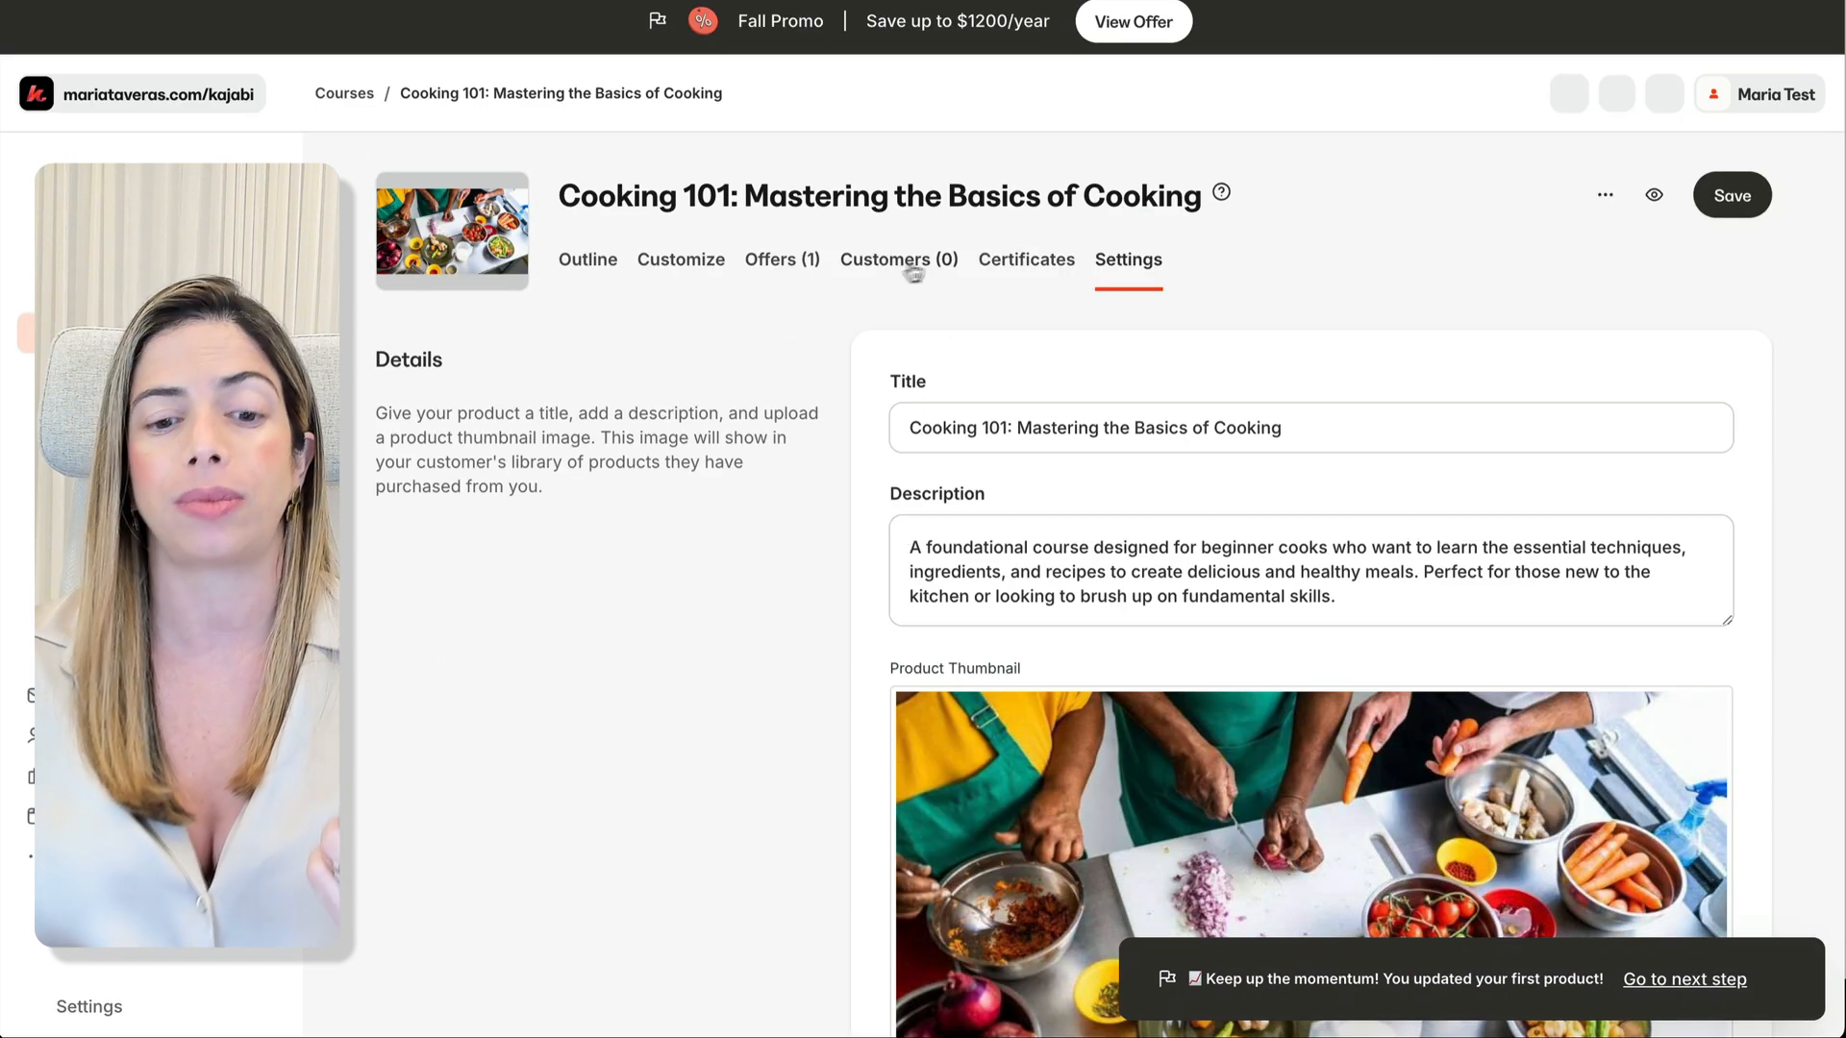
Step: Turn on certificates for the Cooking 101 course and try to save the certificate settings
left_click(1046, 272)
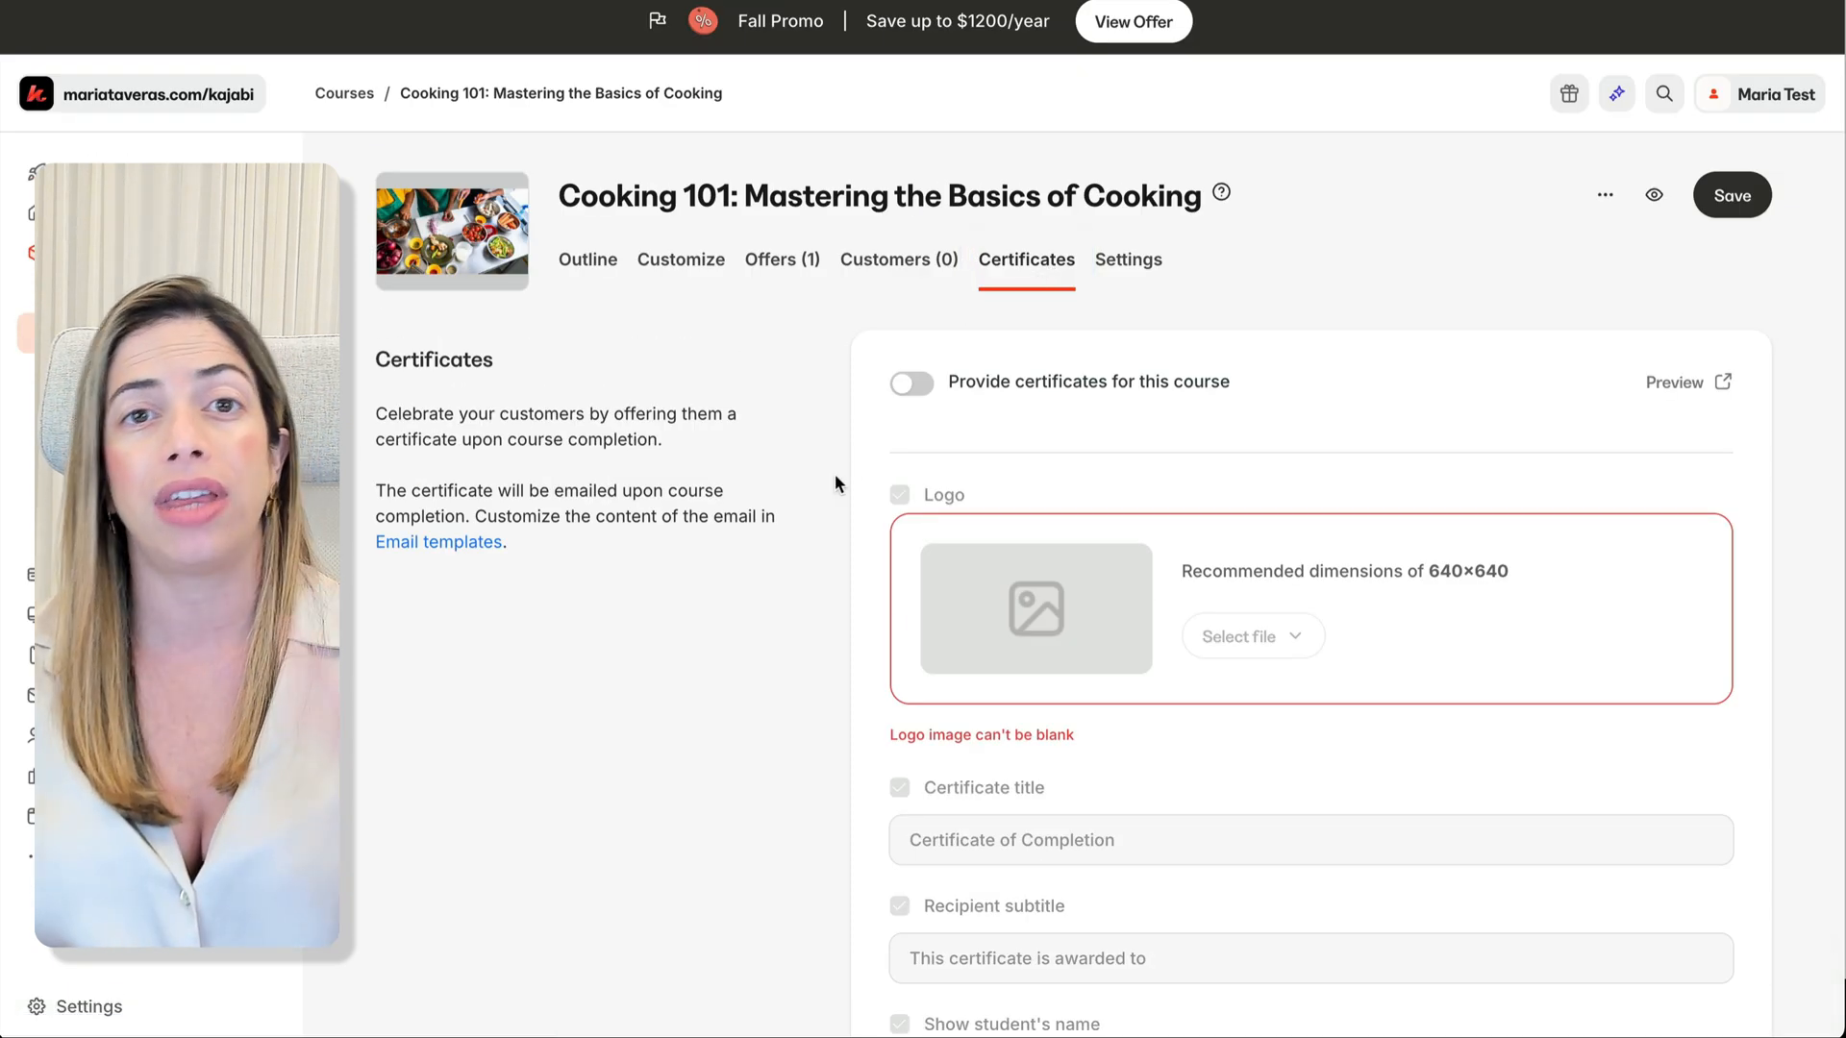
left_click(921, 386)
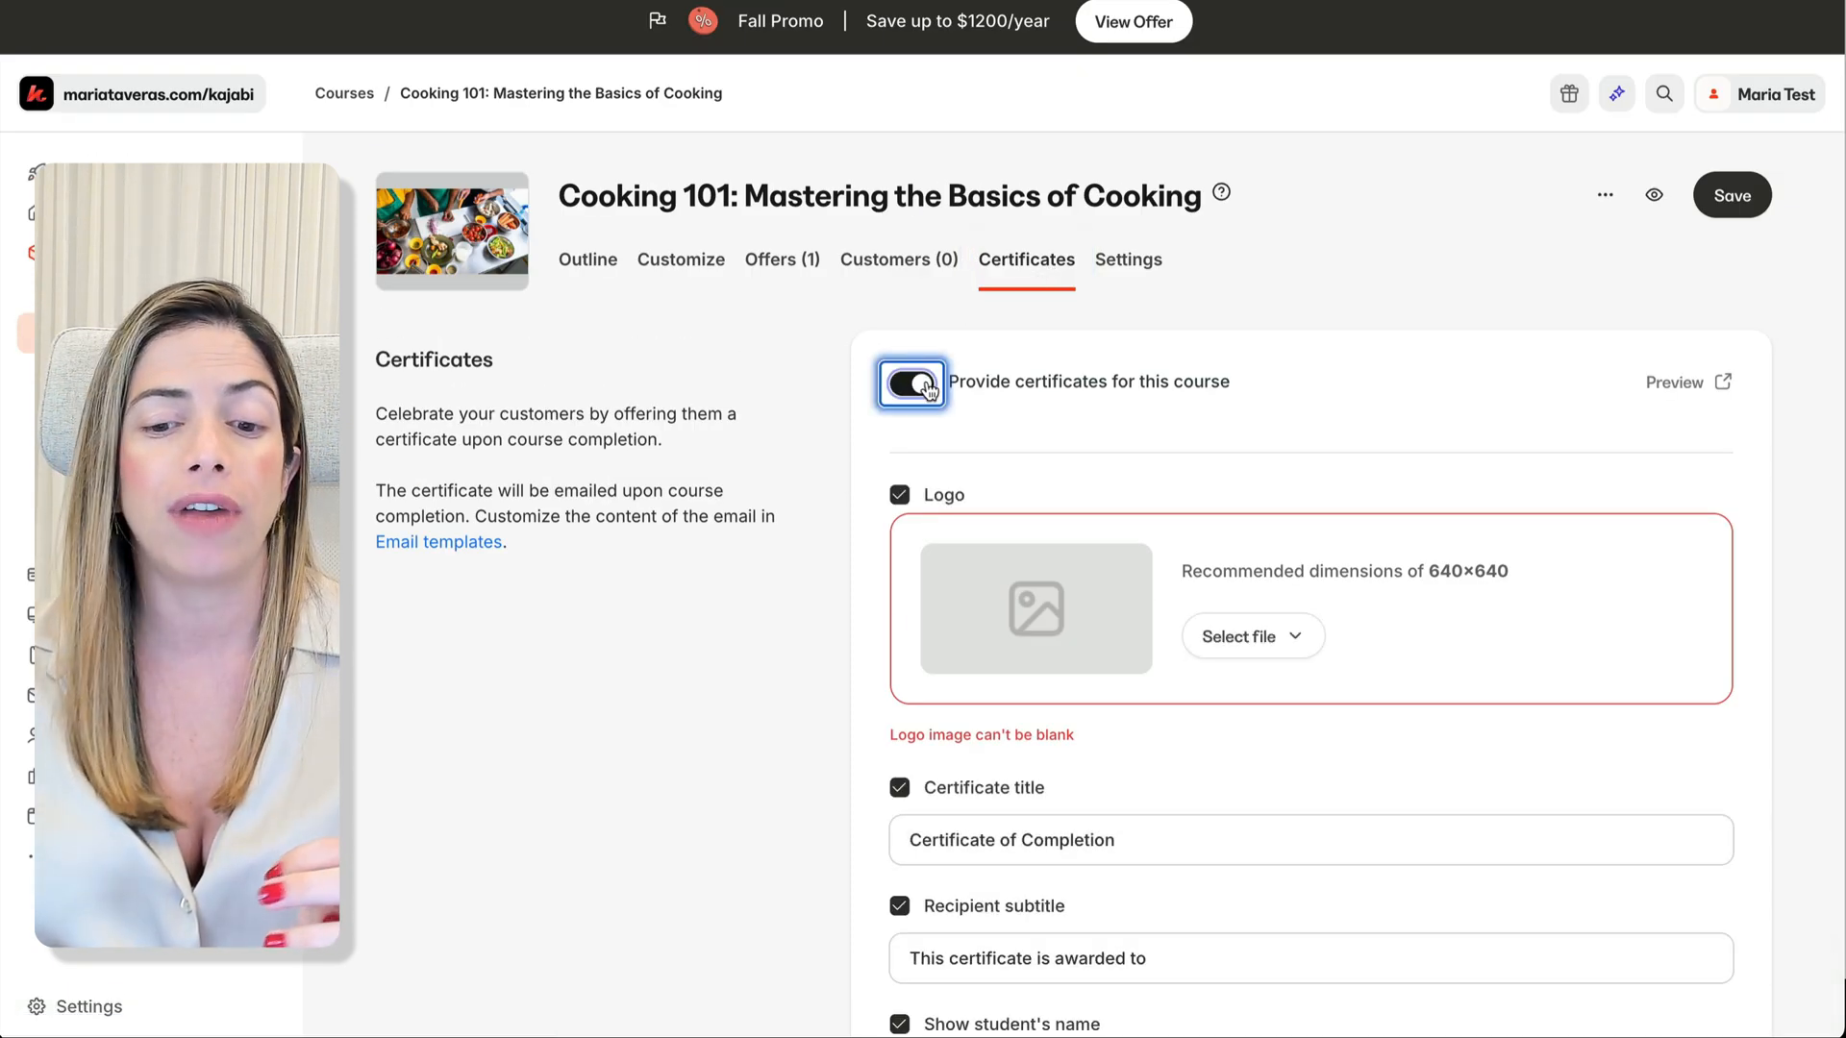
mouse_move(1678, 383)
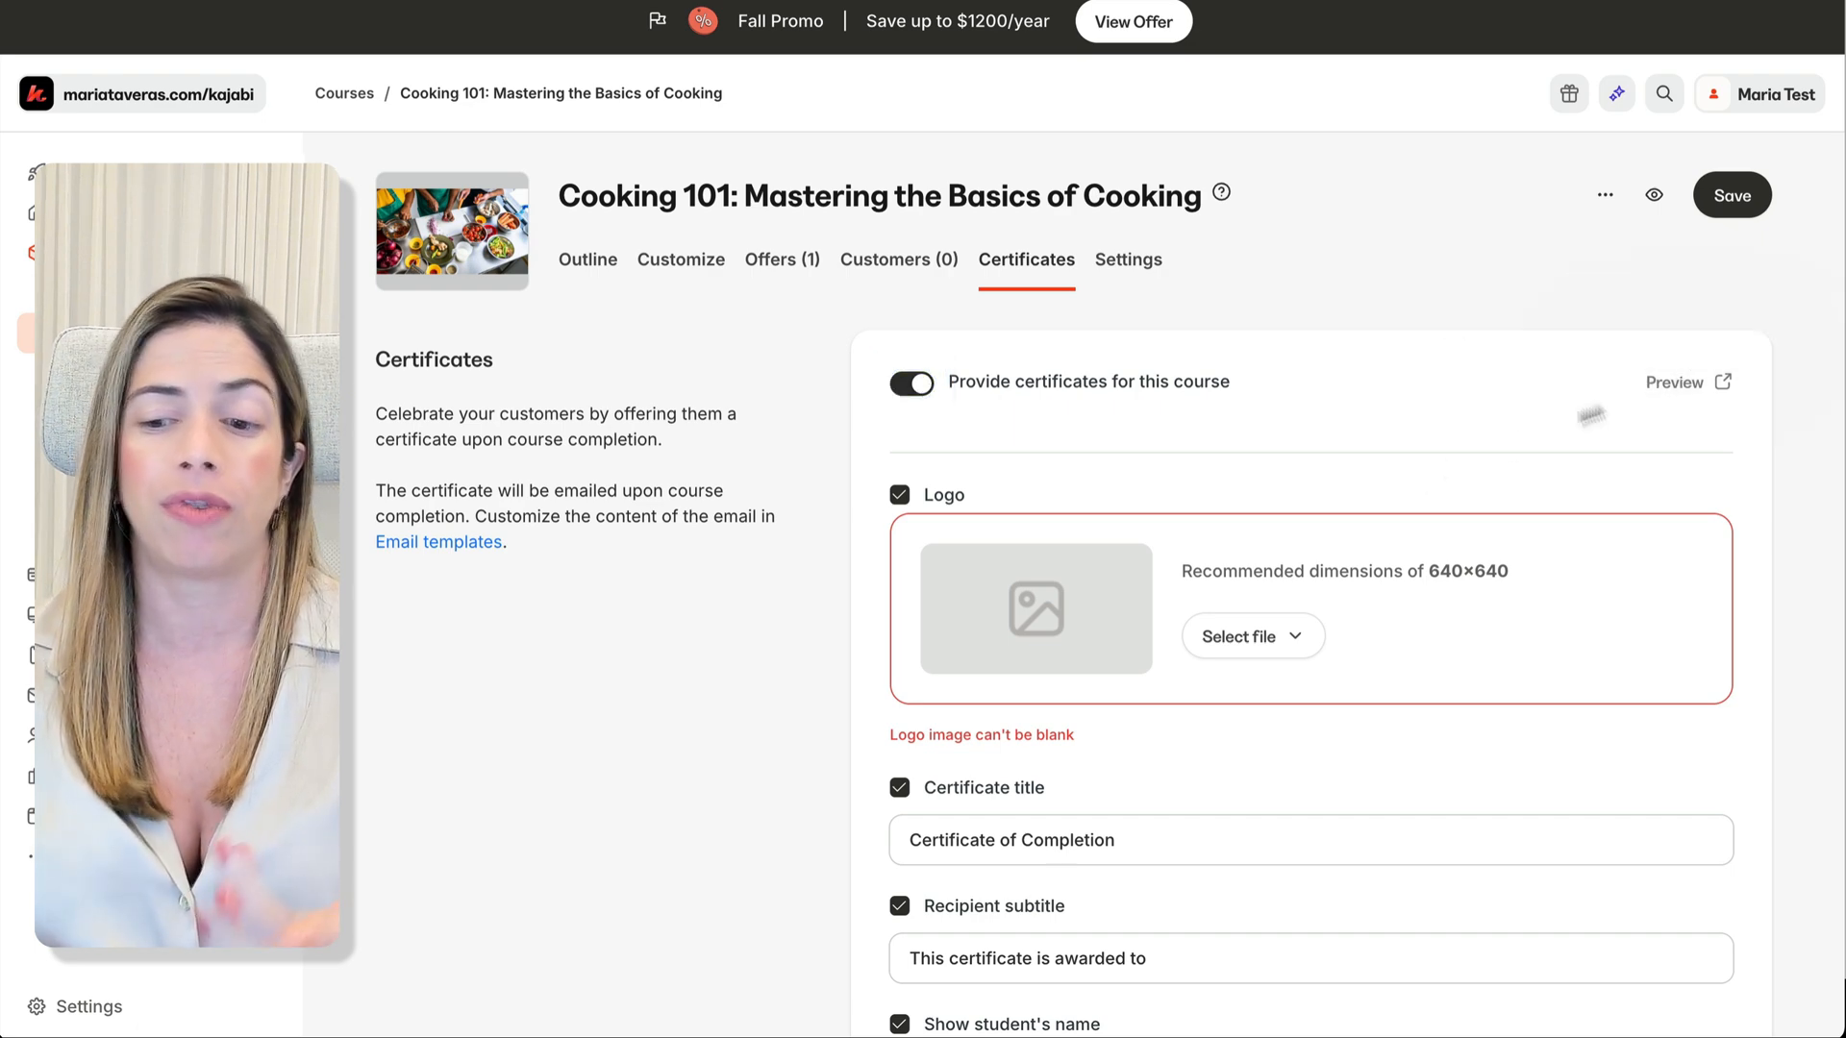
left_click(1710, 216)
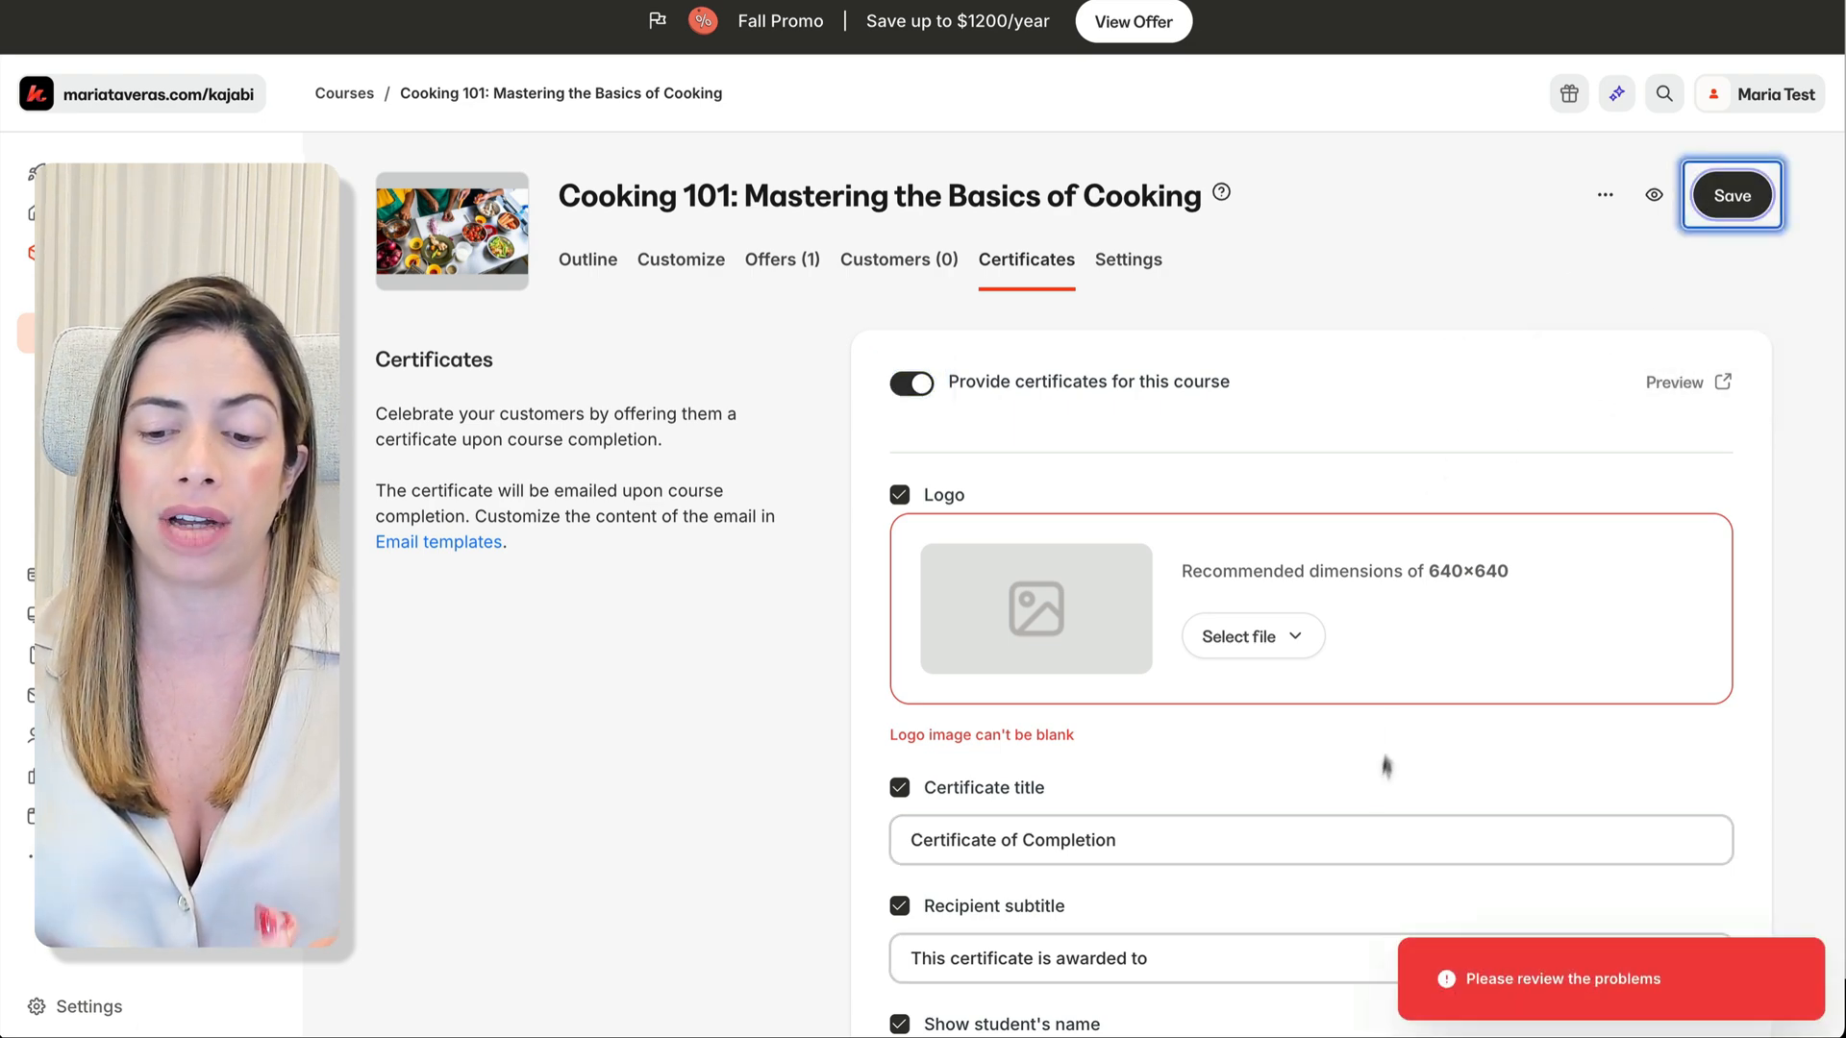
Step: Set the certificate logo to the cooking photo from the recent images
scroll(1363, 803, "down", 1)
scroll(1359, 798, "down", 1)
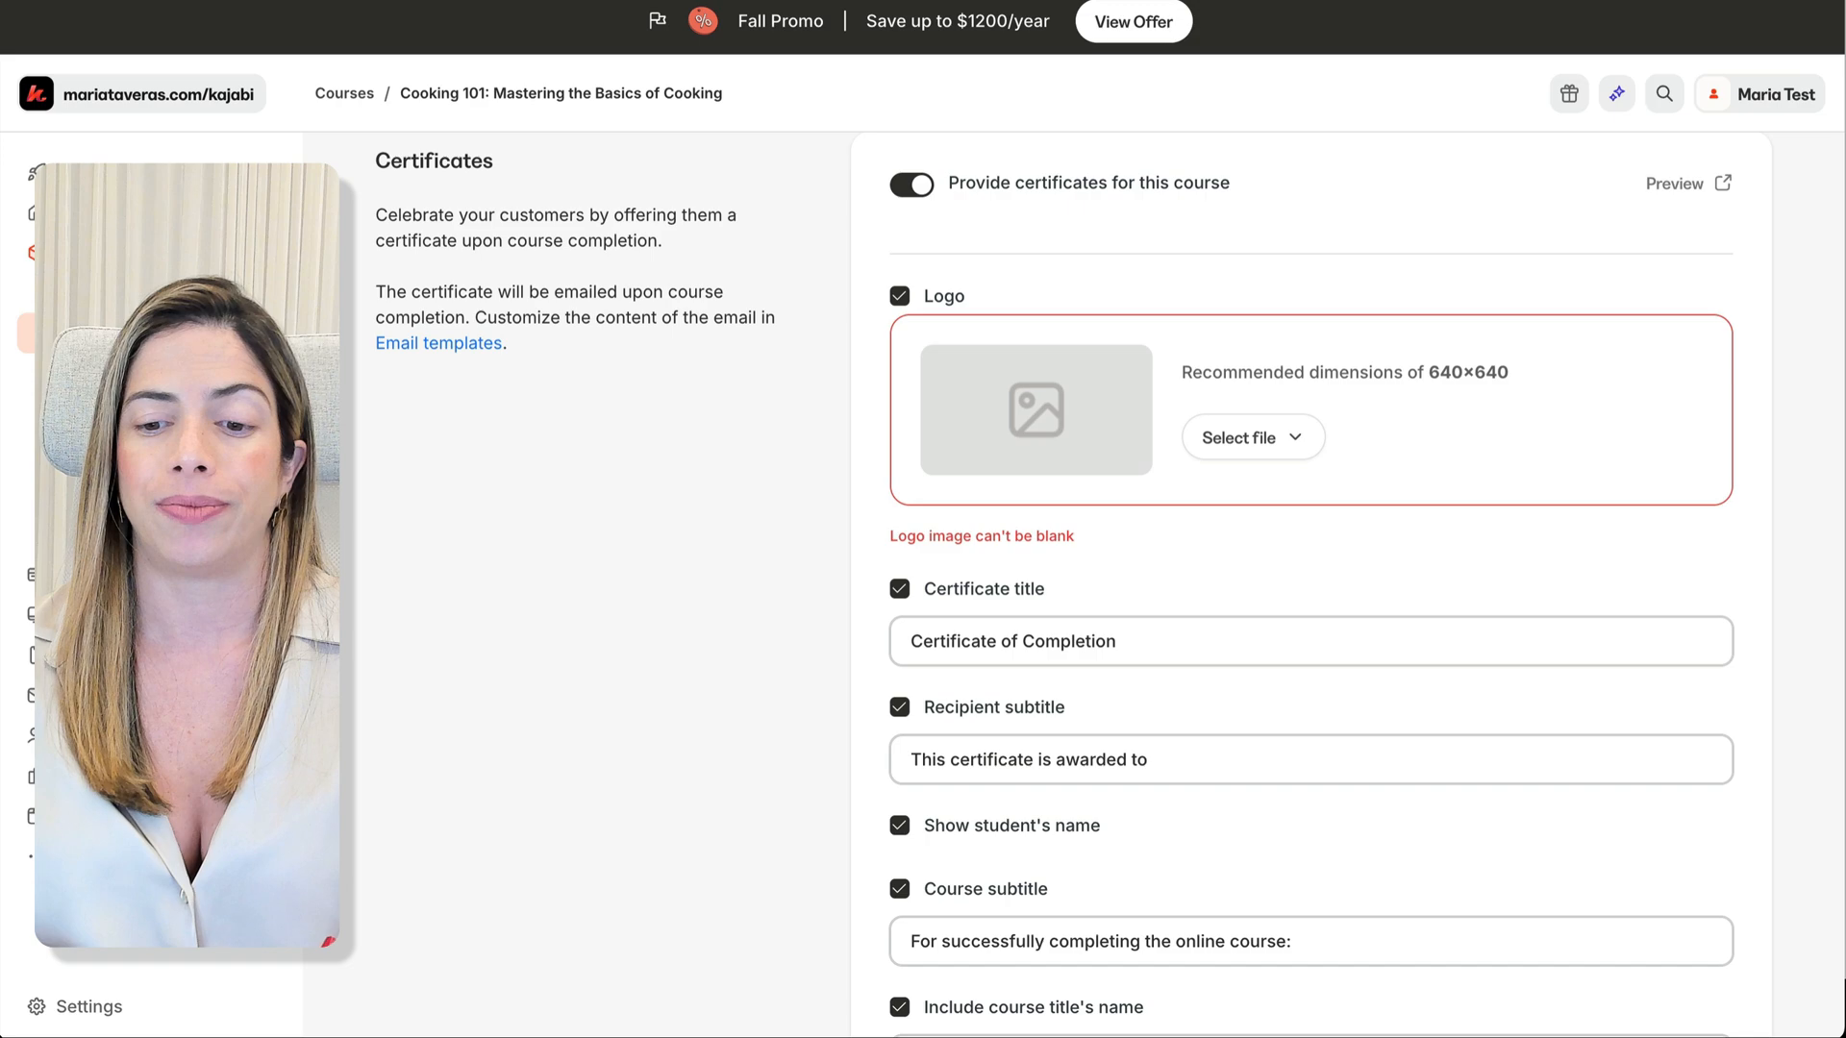
left_click(1238, 437)
left_click(1227, 544)
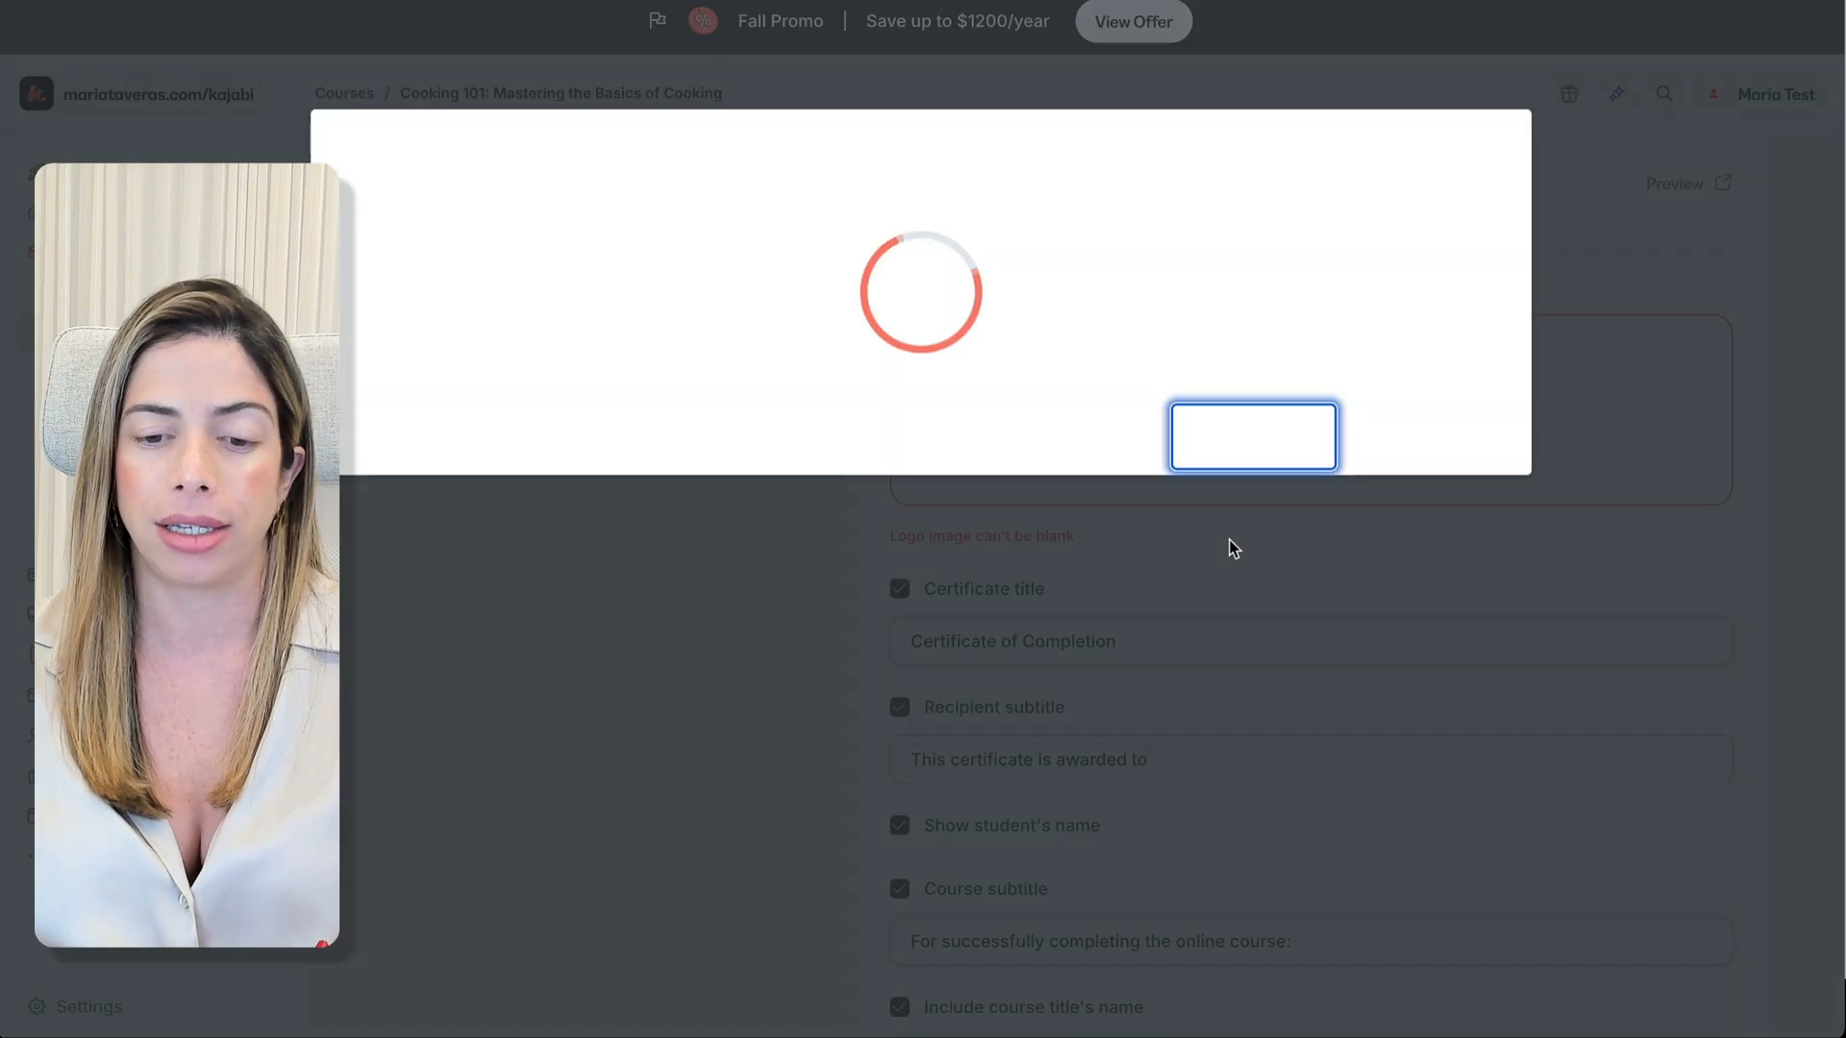
left_click(536, 412)
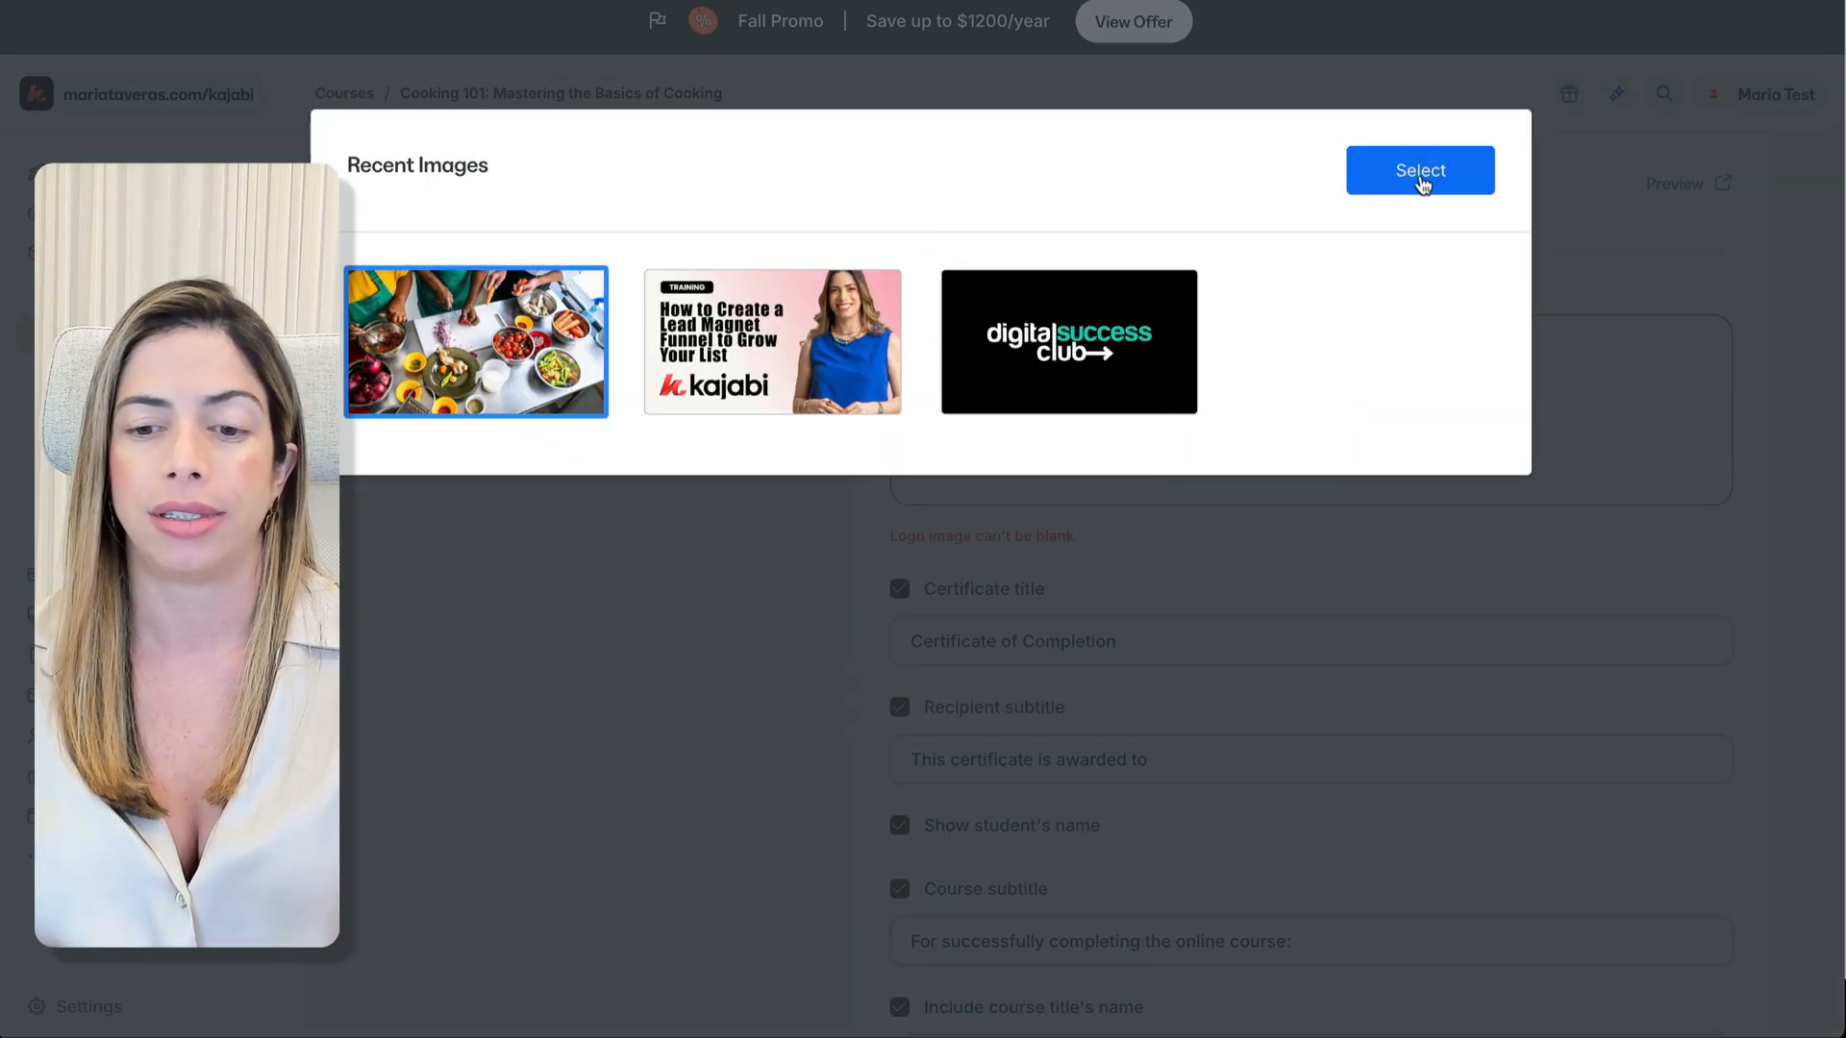
left_click(1422, 178)
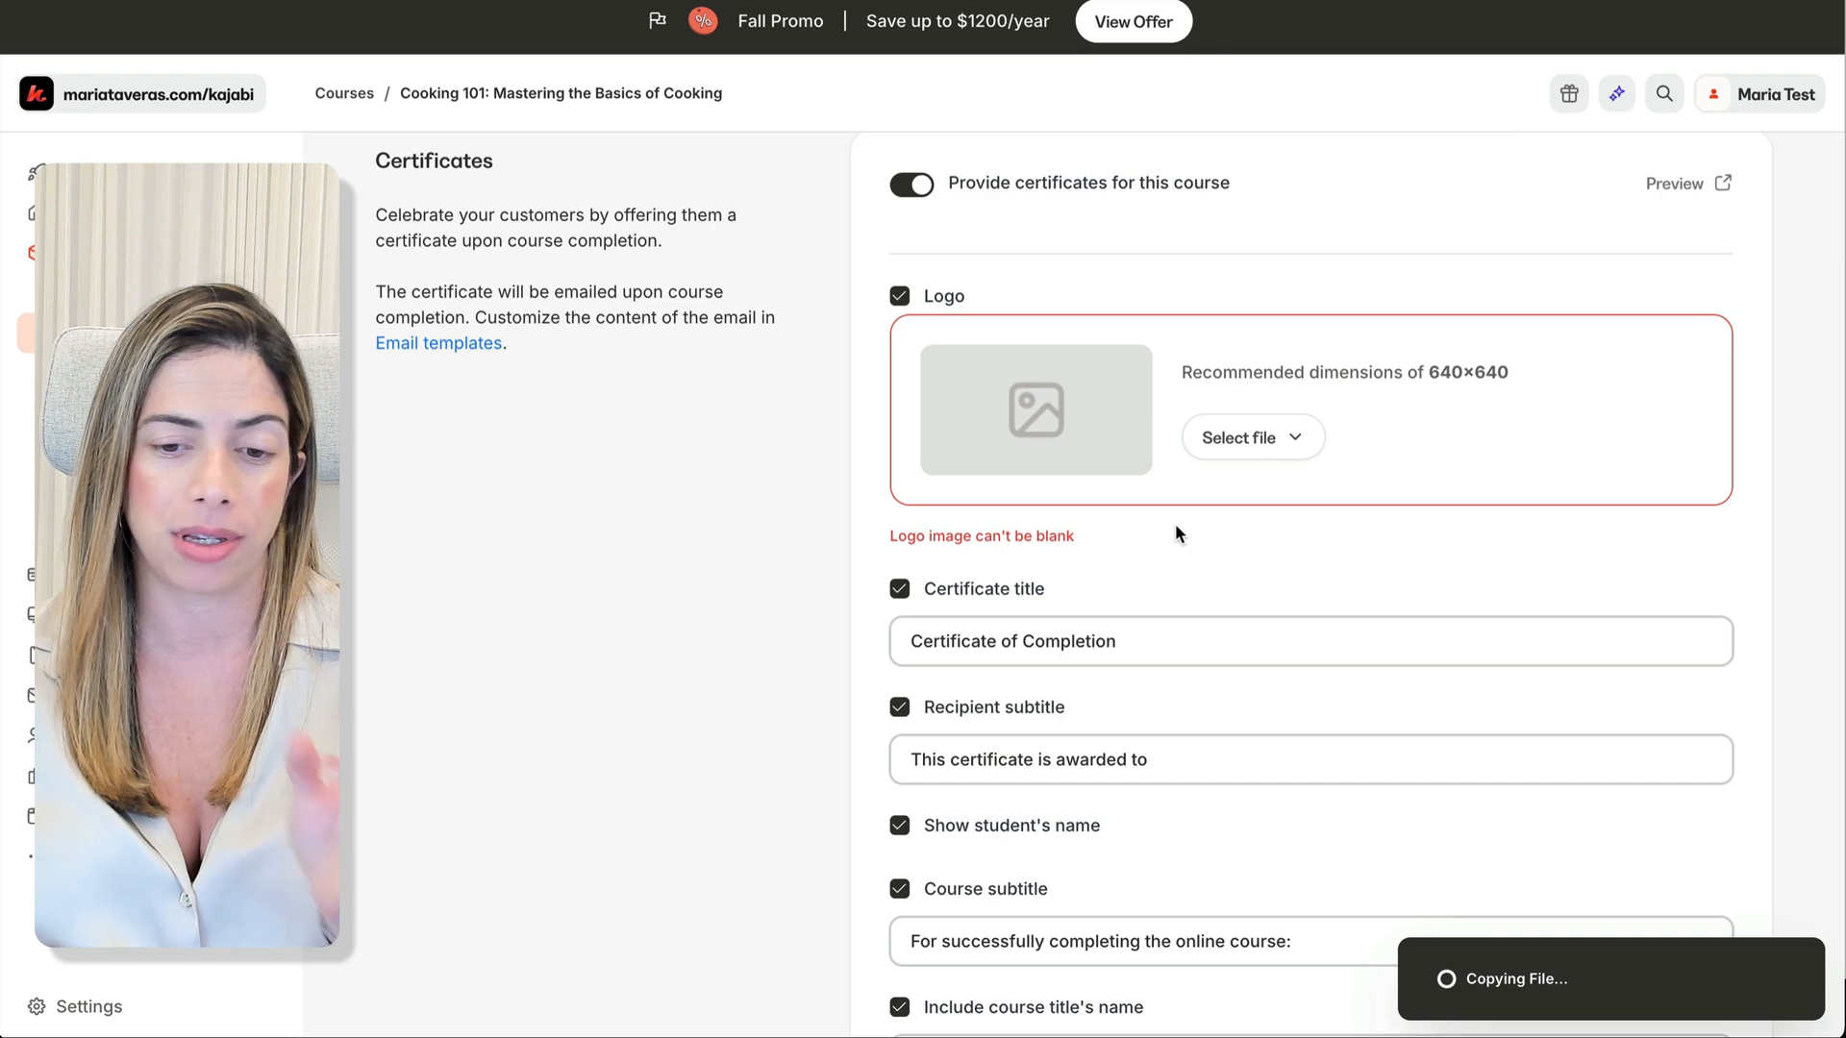
Step: Include the completion date, a unique certificate serial number and an expiration date of 1 year on the certificate
scroll(1120, 576, "down", 1)
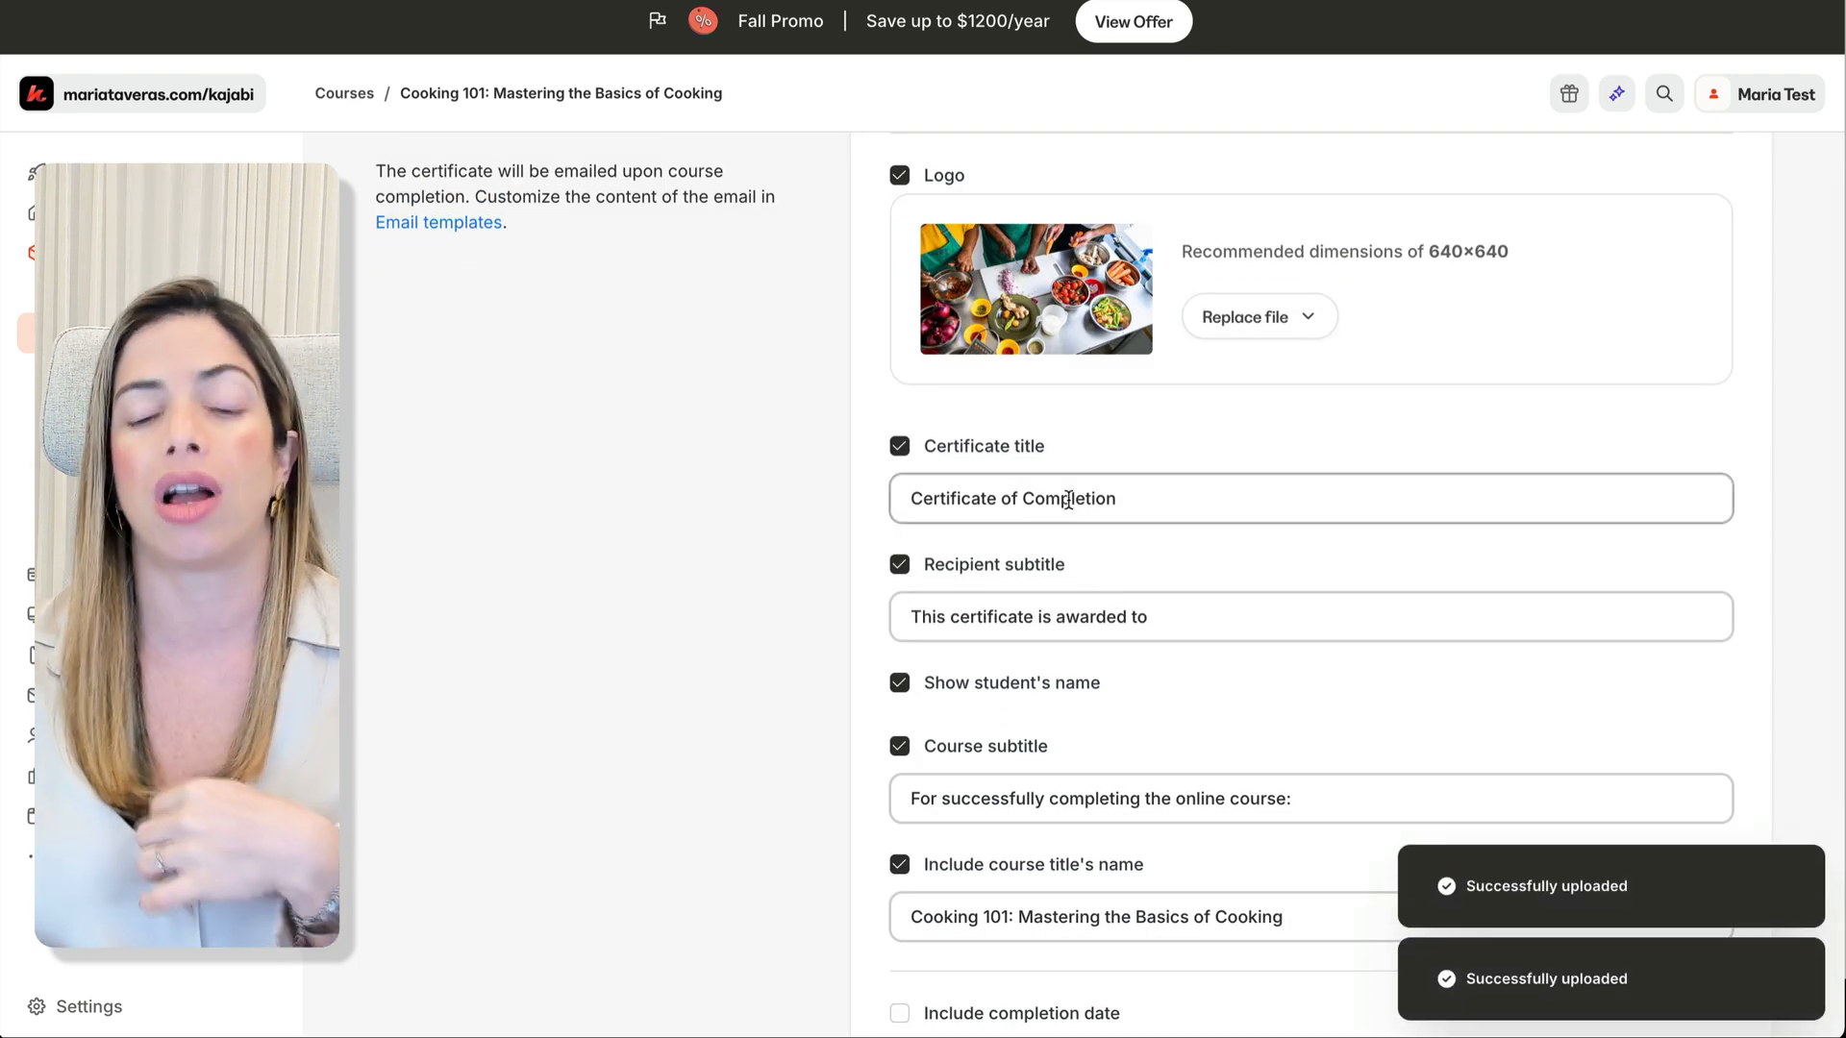
scroll(1067, 499, "down", 3)
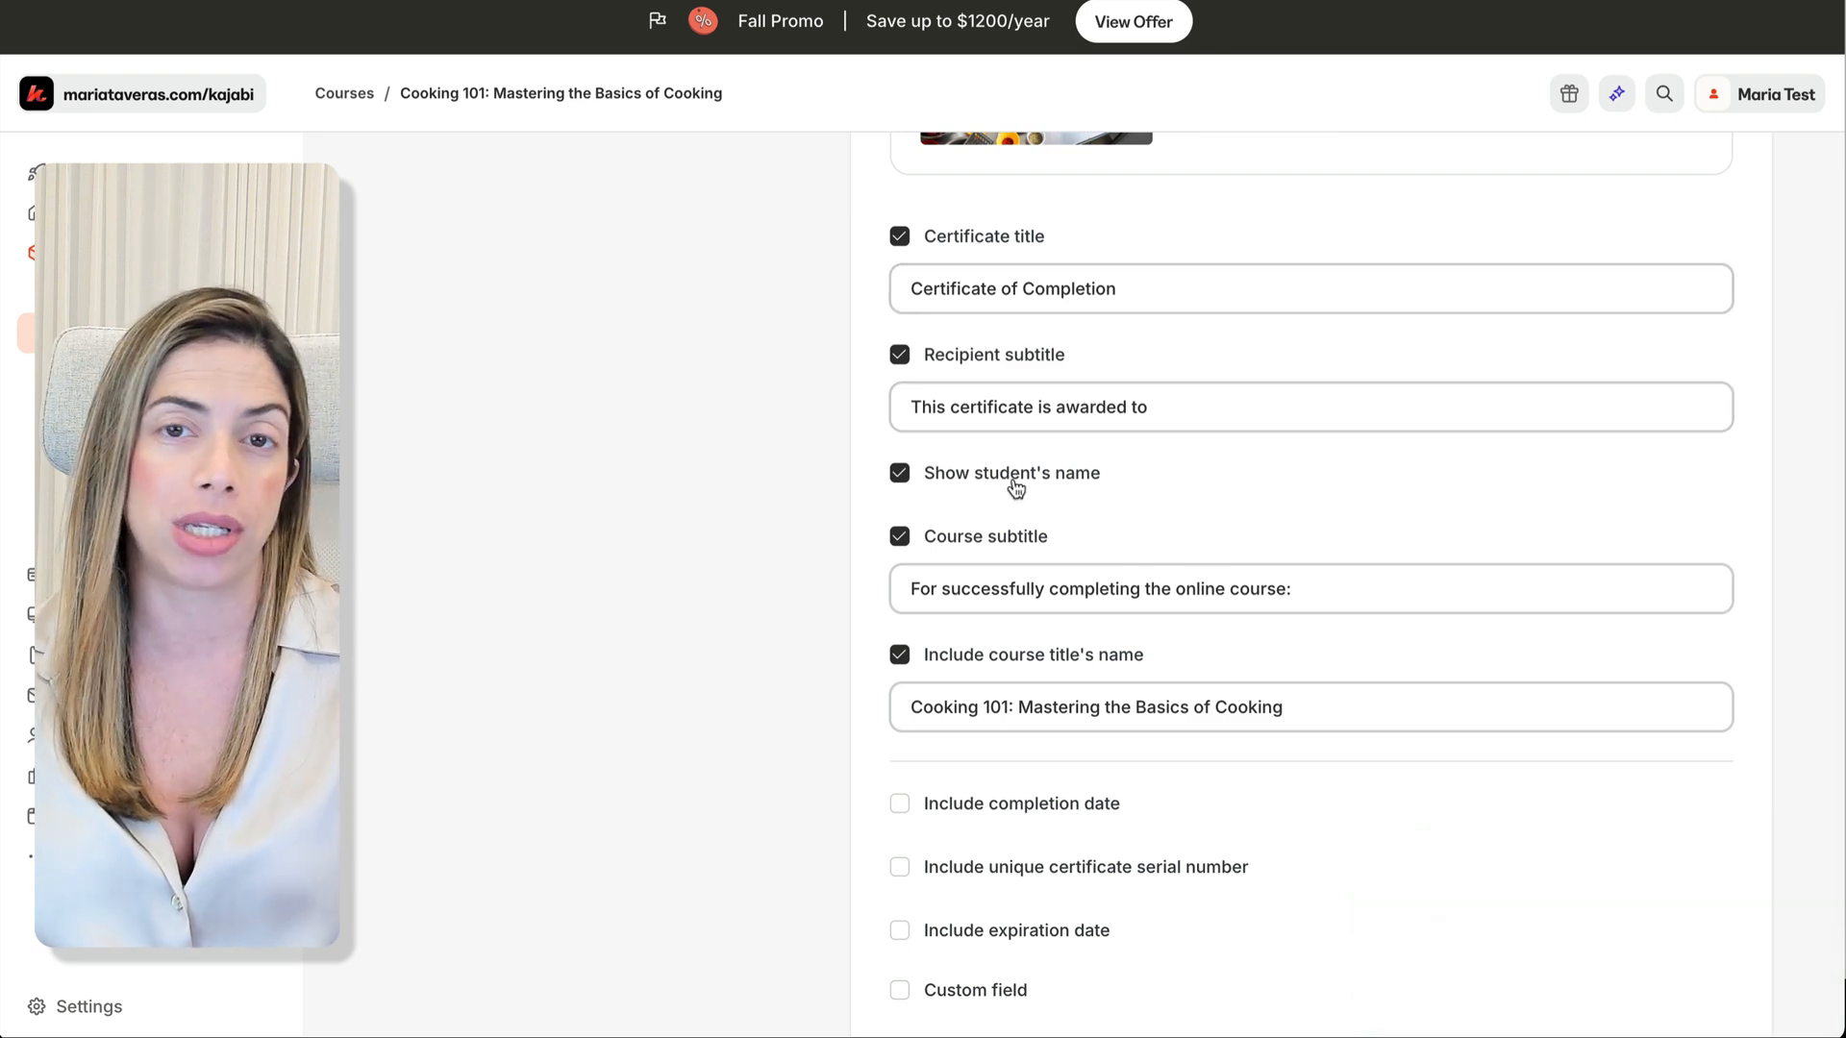
scroll(1019, 548, "down", 3)
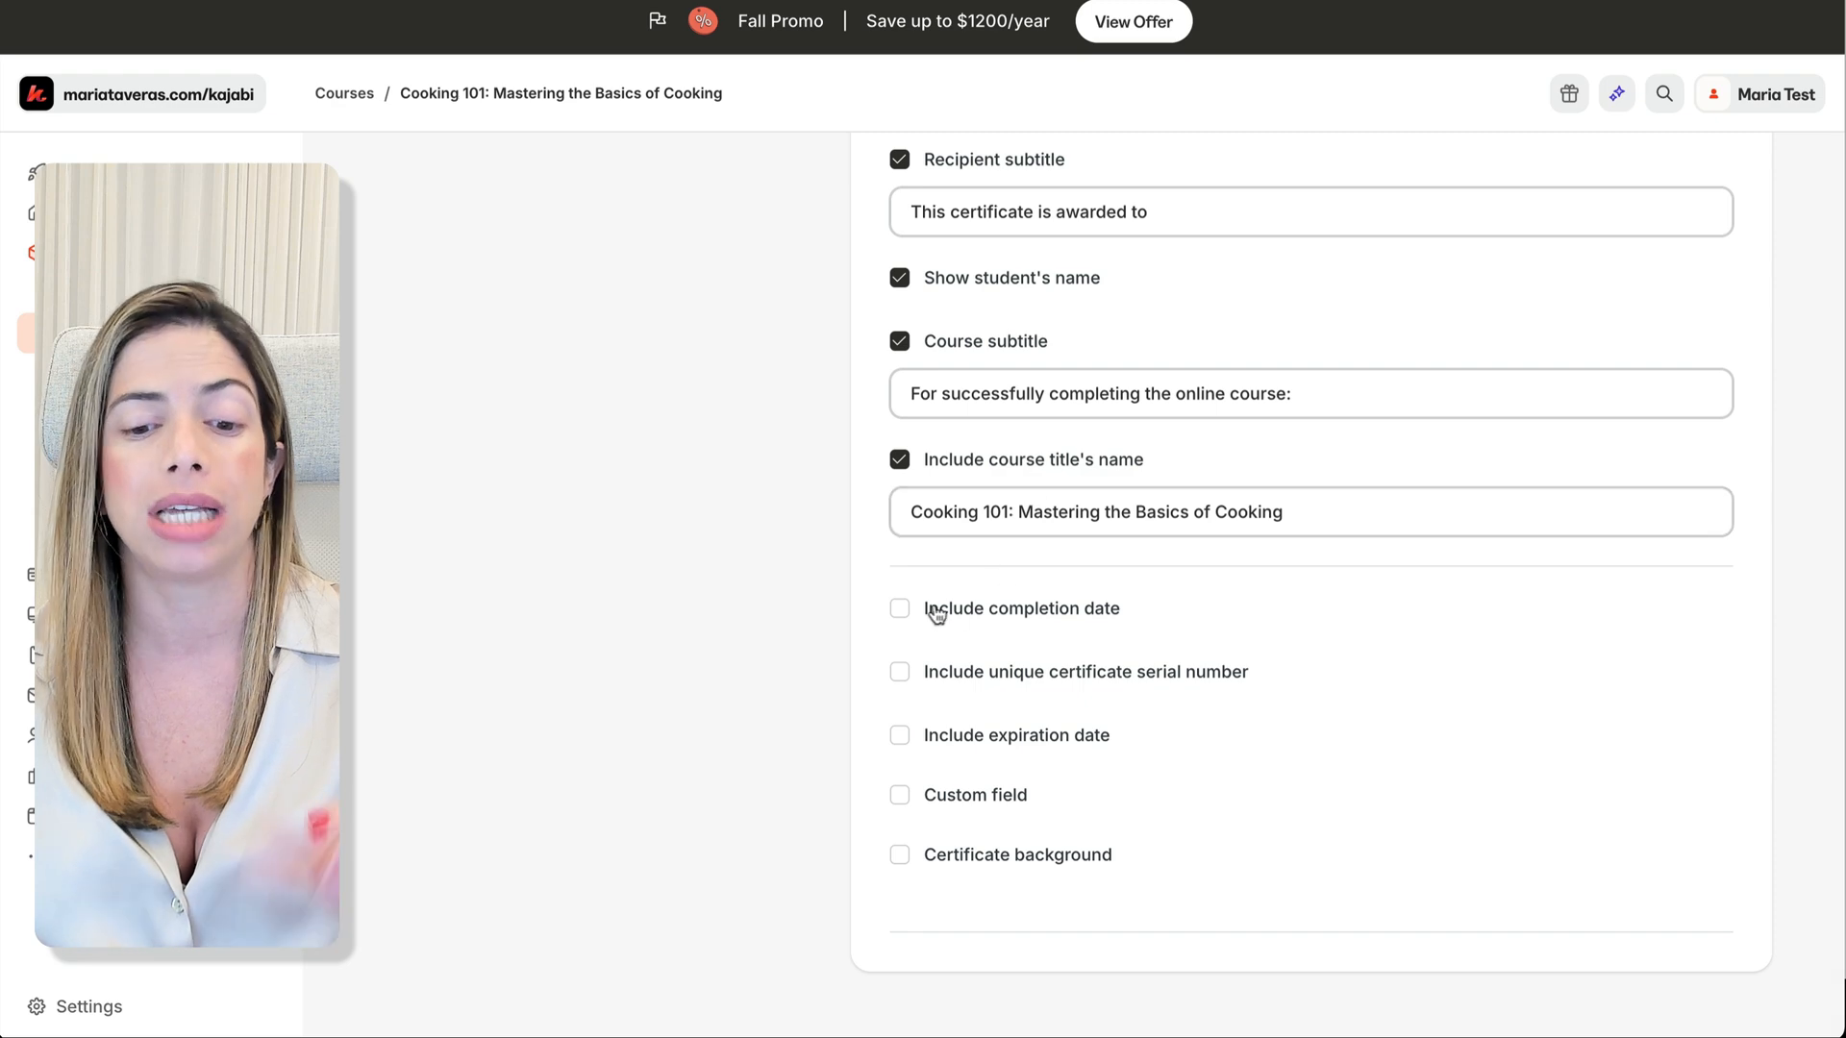
left_click(900, 609)
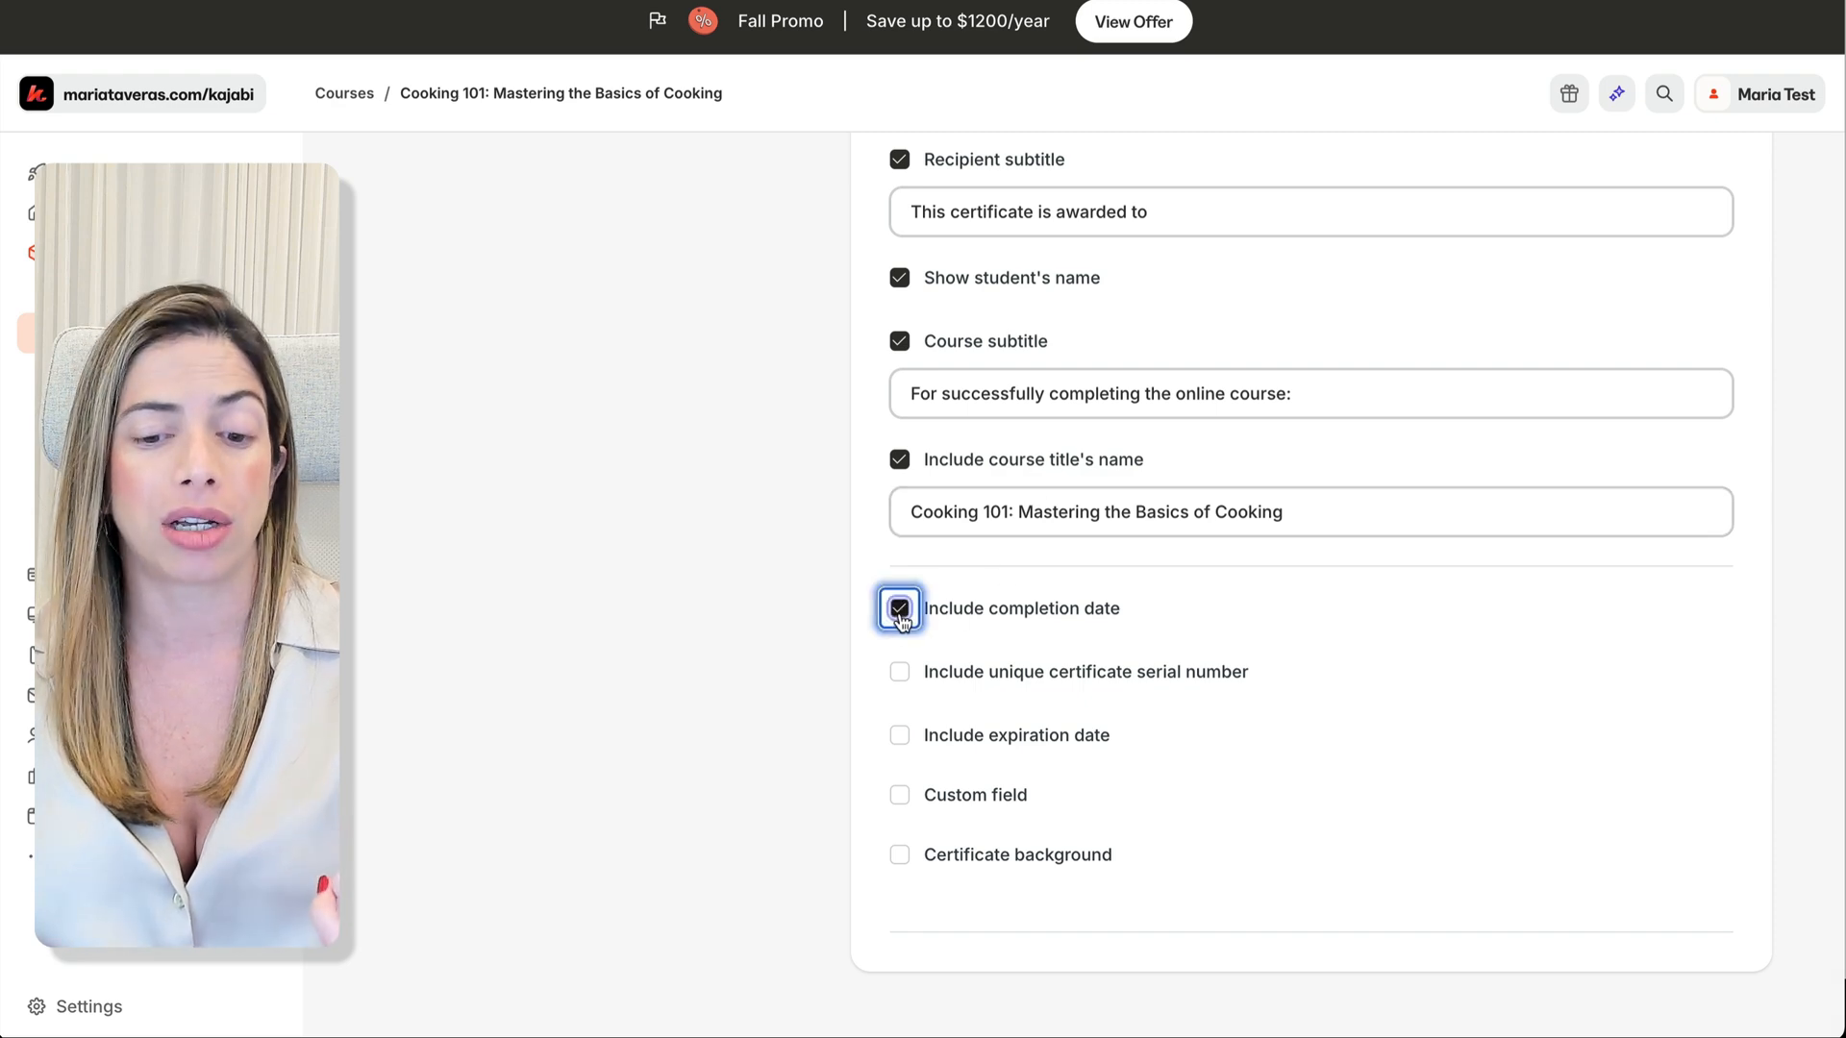
left_click(901, 675)
left_click(901, 738)
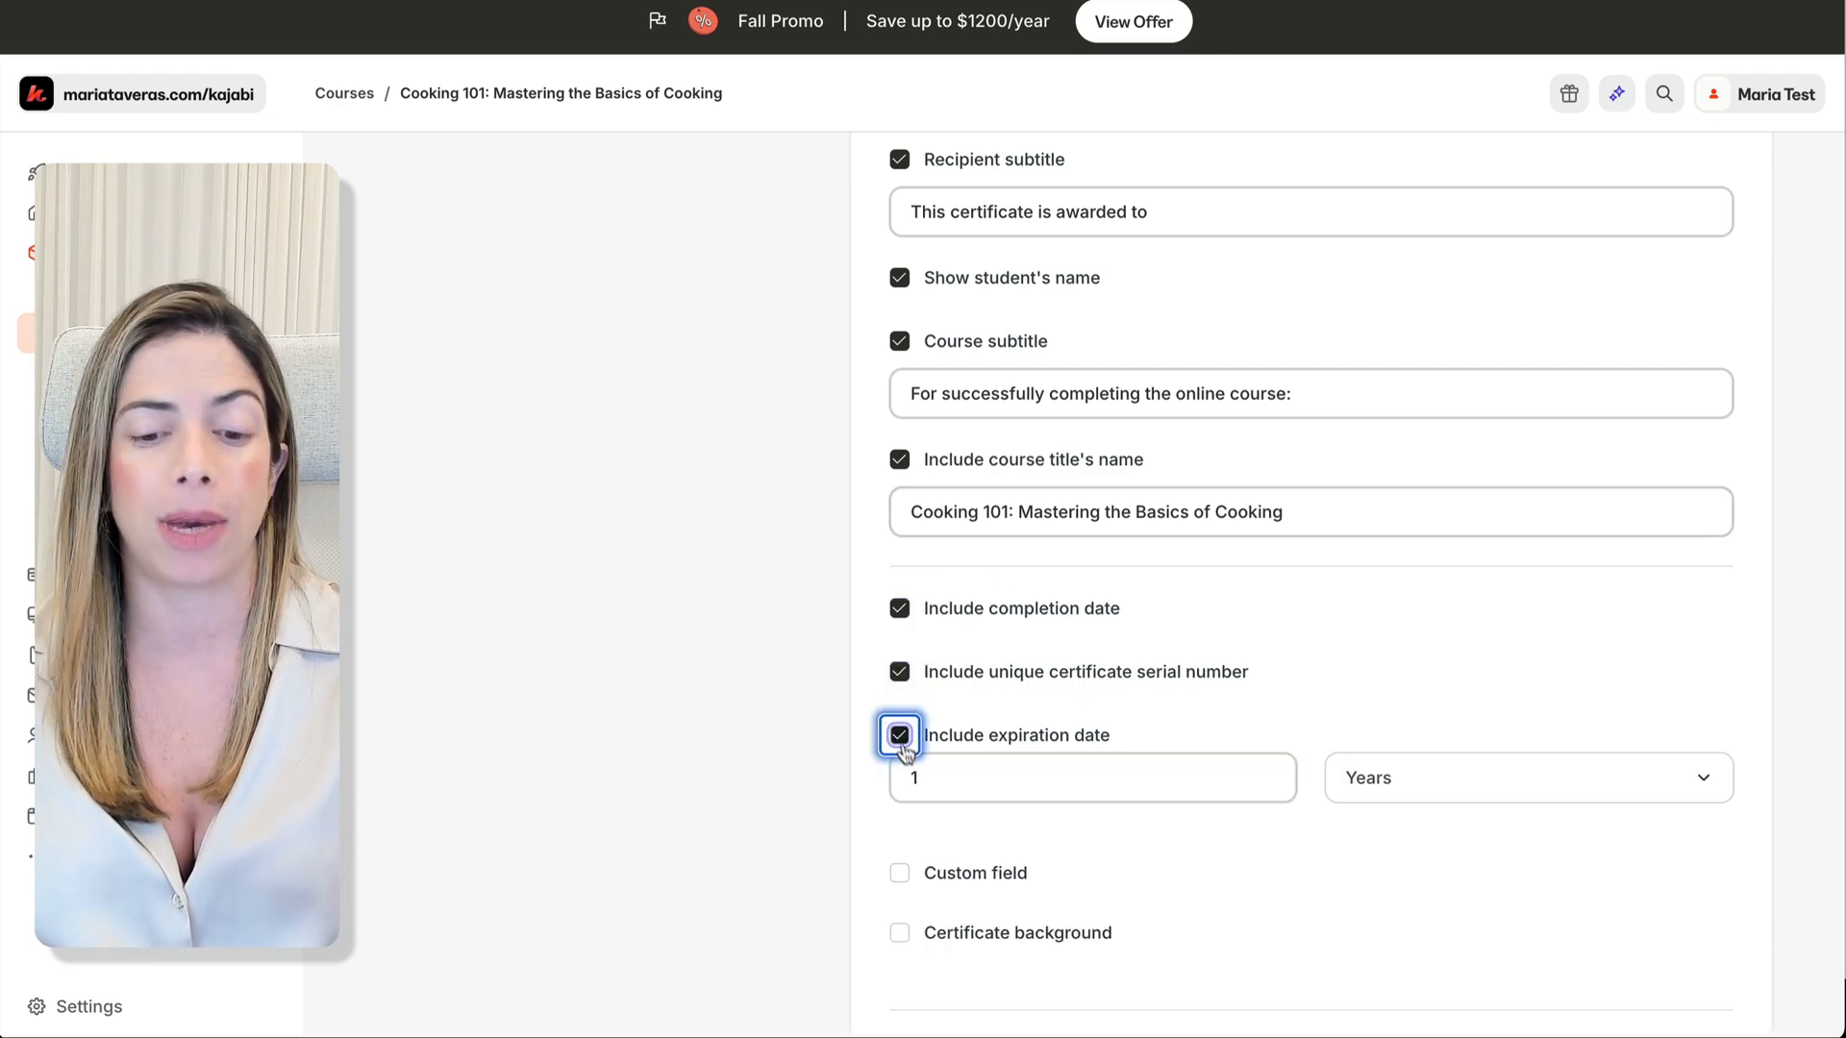
Step: Try out the custom field and certificate background options, including a save attempt without a background image, and disable both
scroll(952, 798, "down", 1)
left_click(951, 796)
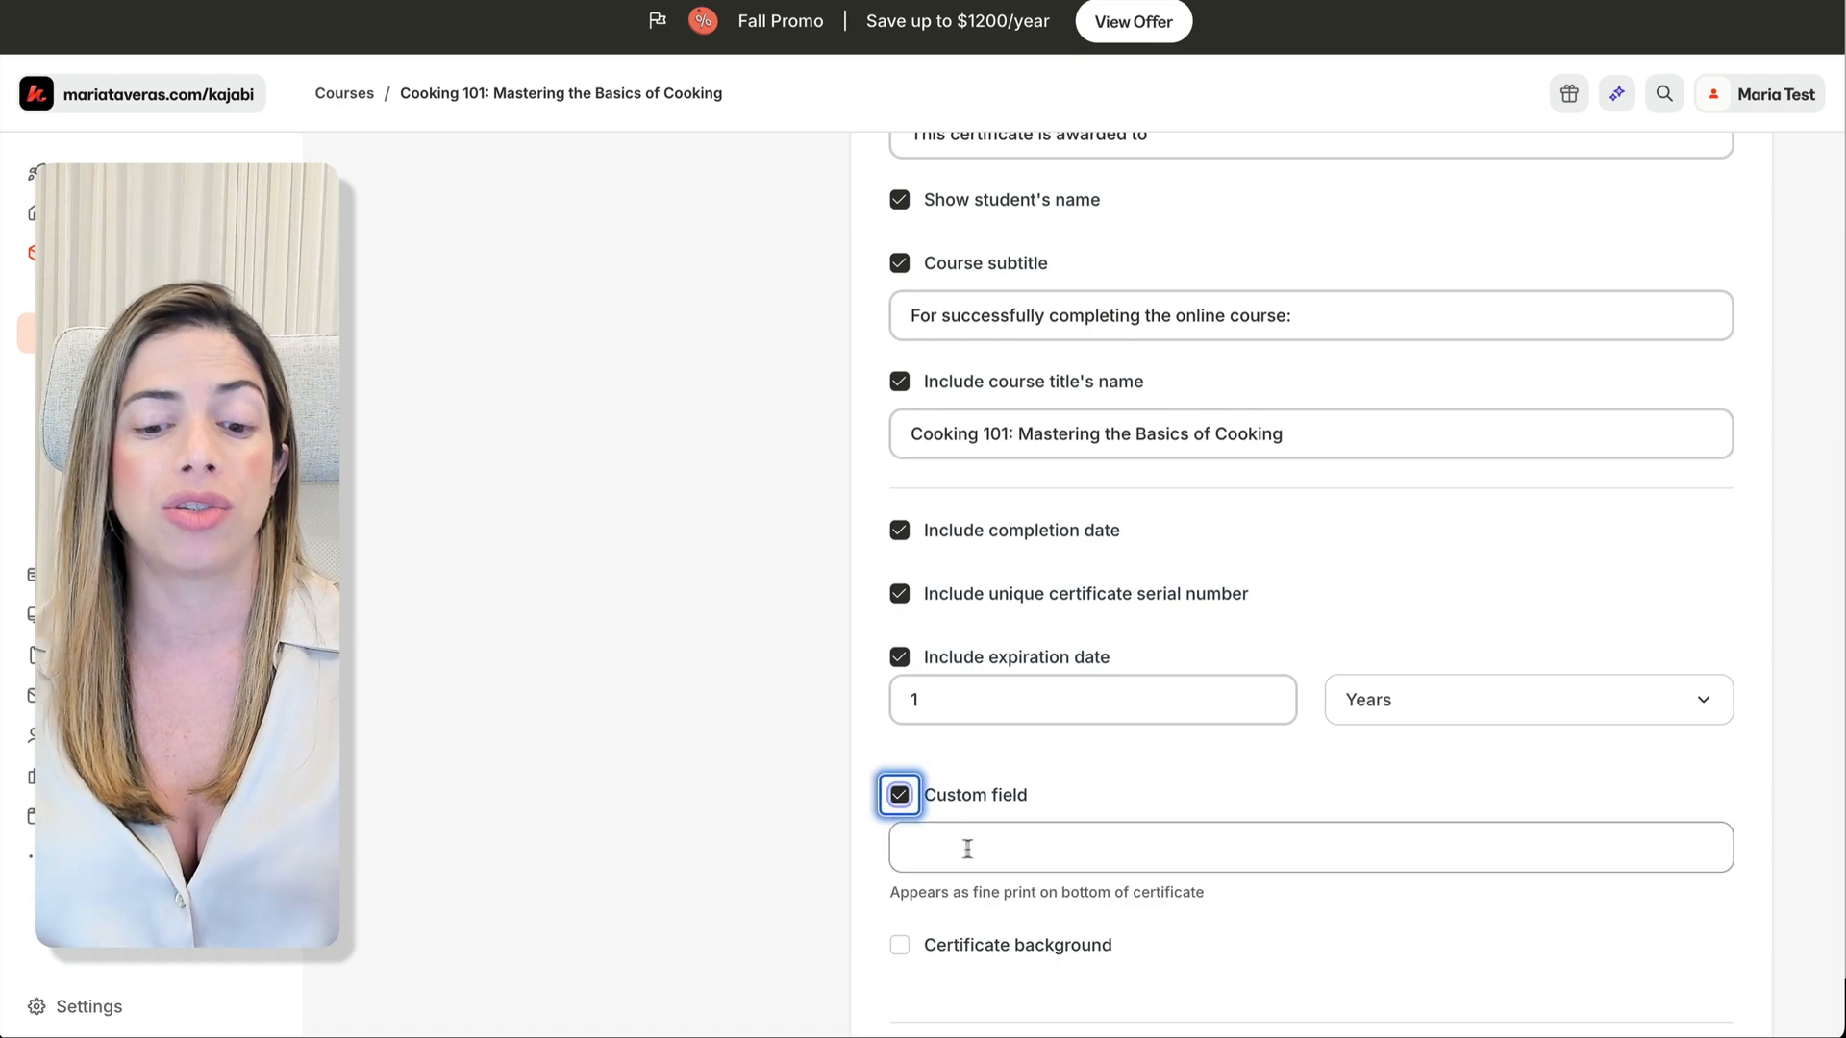
left_click(900, 945)
left_click(900, 795)
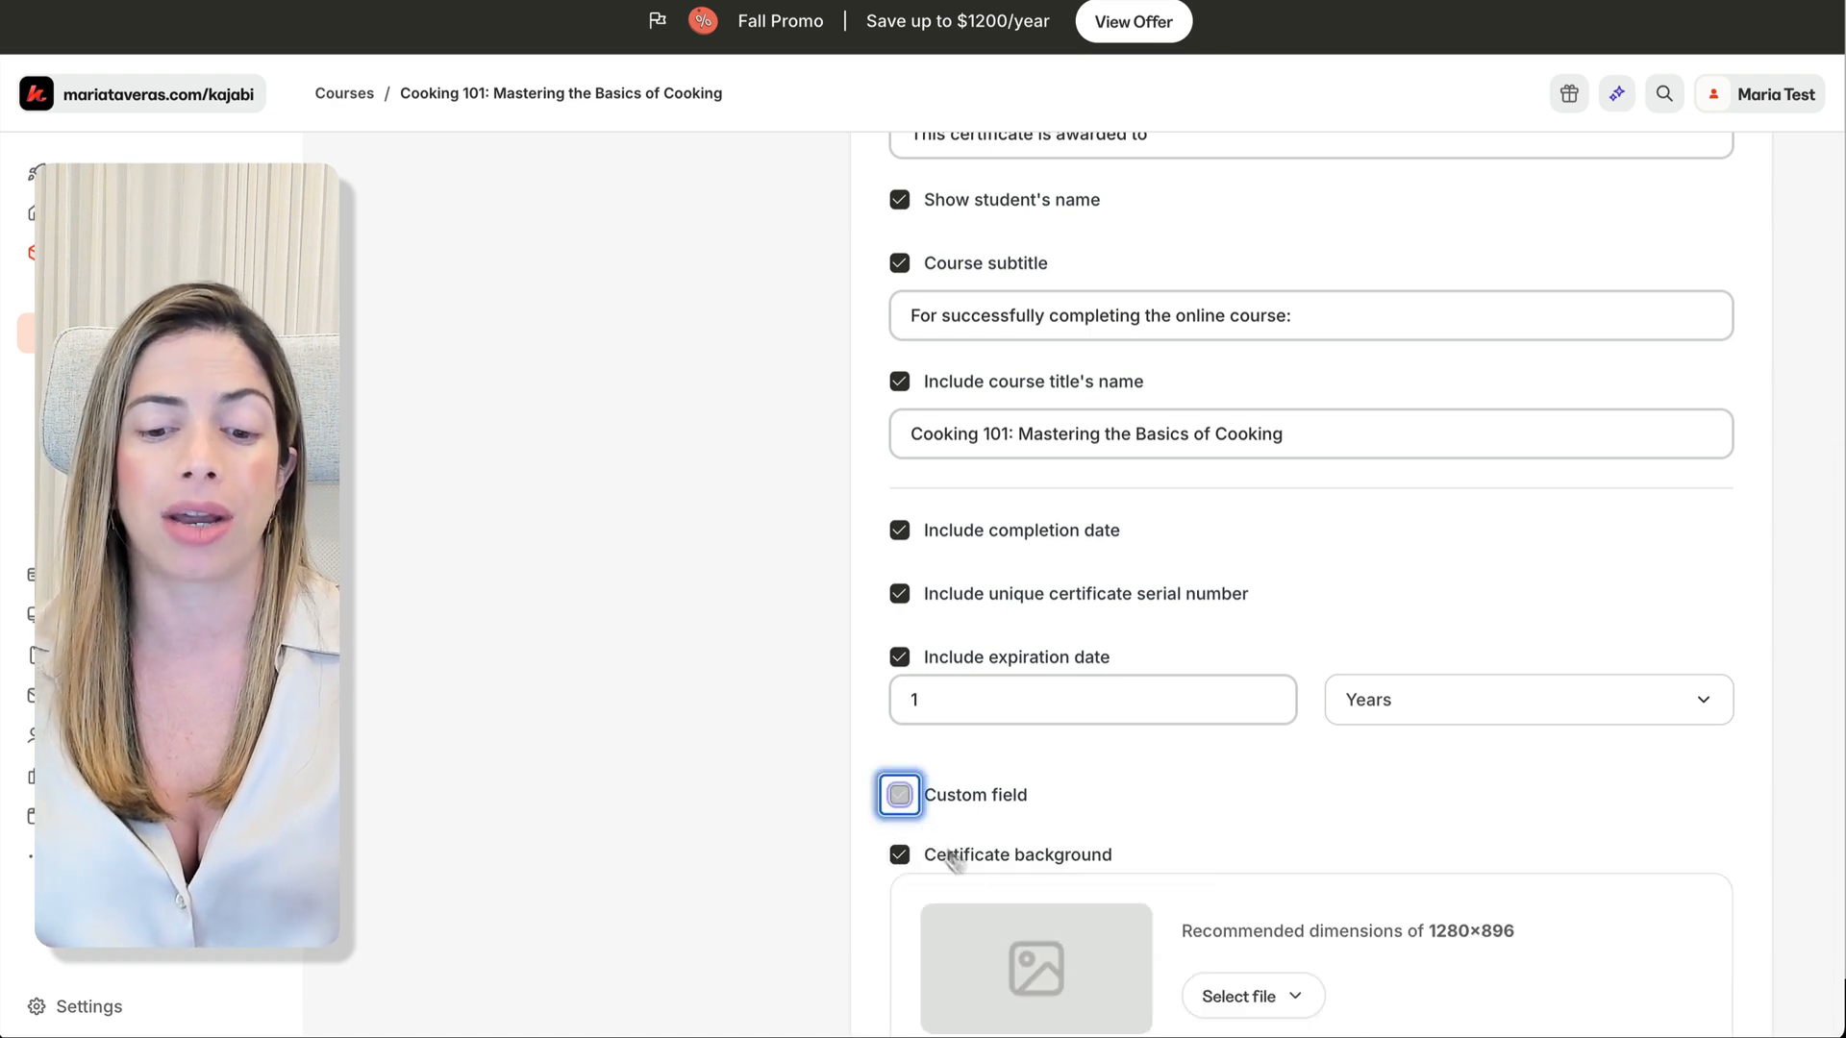
scroll(964, 871, "down", 2)
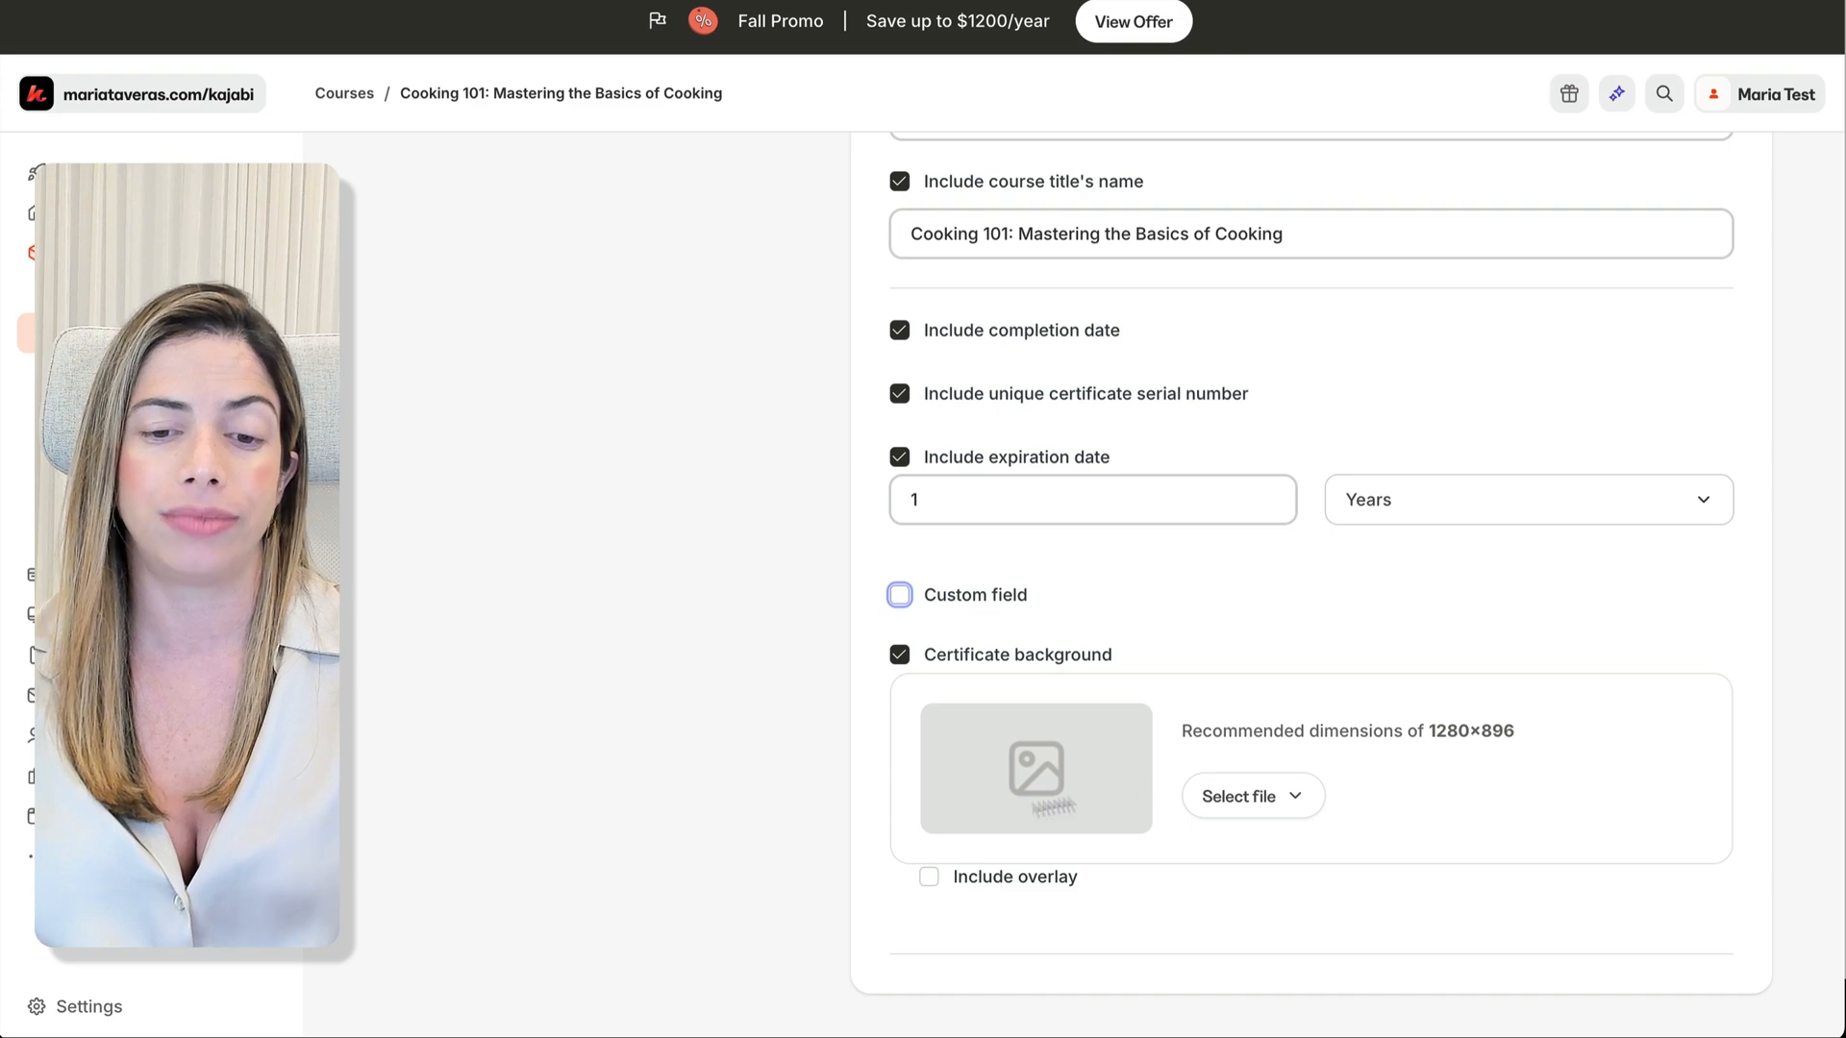
scroll(865, 451, "up", 10)
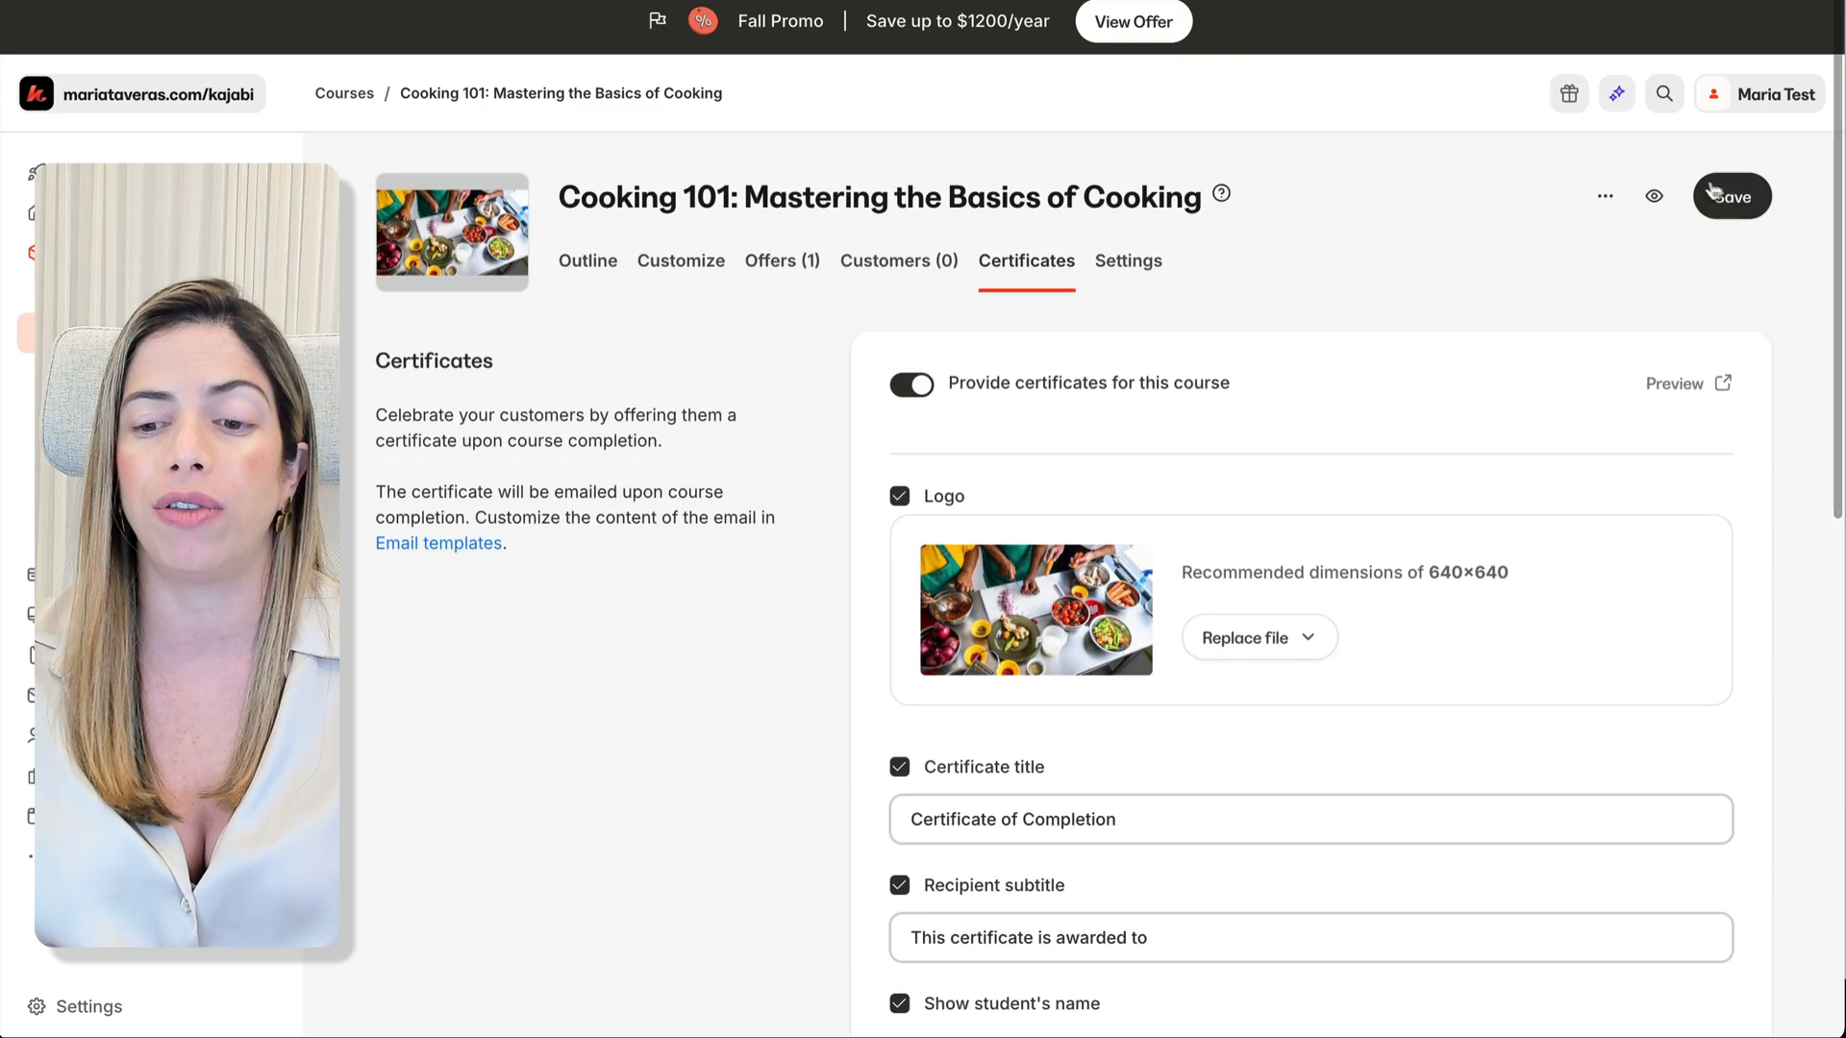
left_click(1717, 196)
scroll(1444, 586, "down", 10)
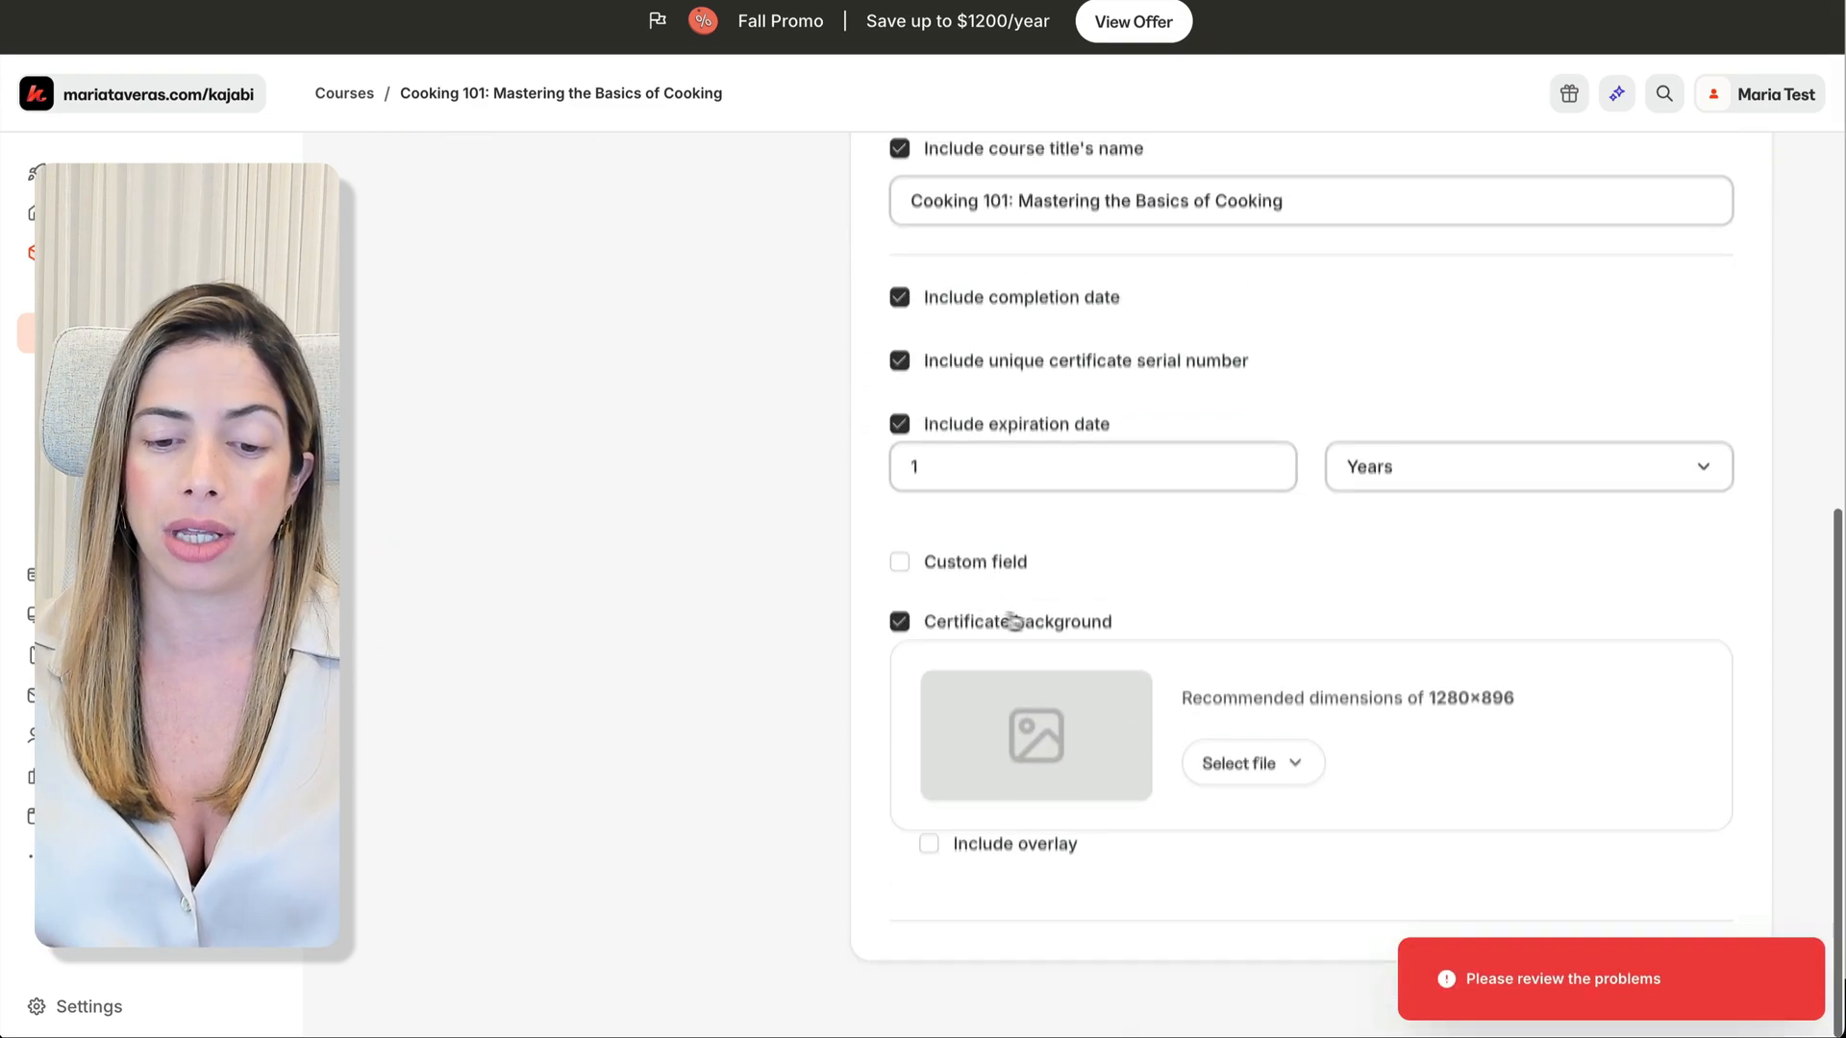
left_click(900, 633)
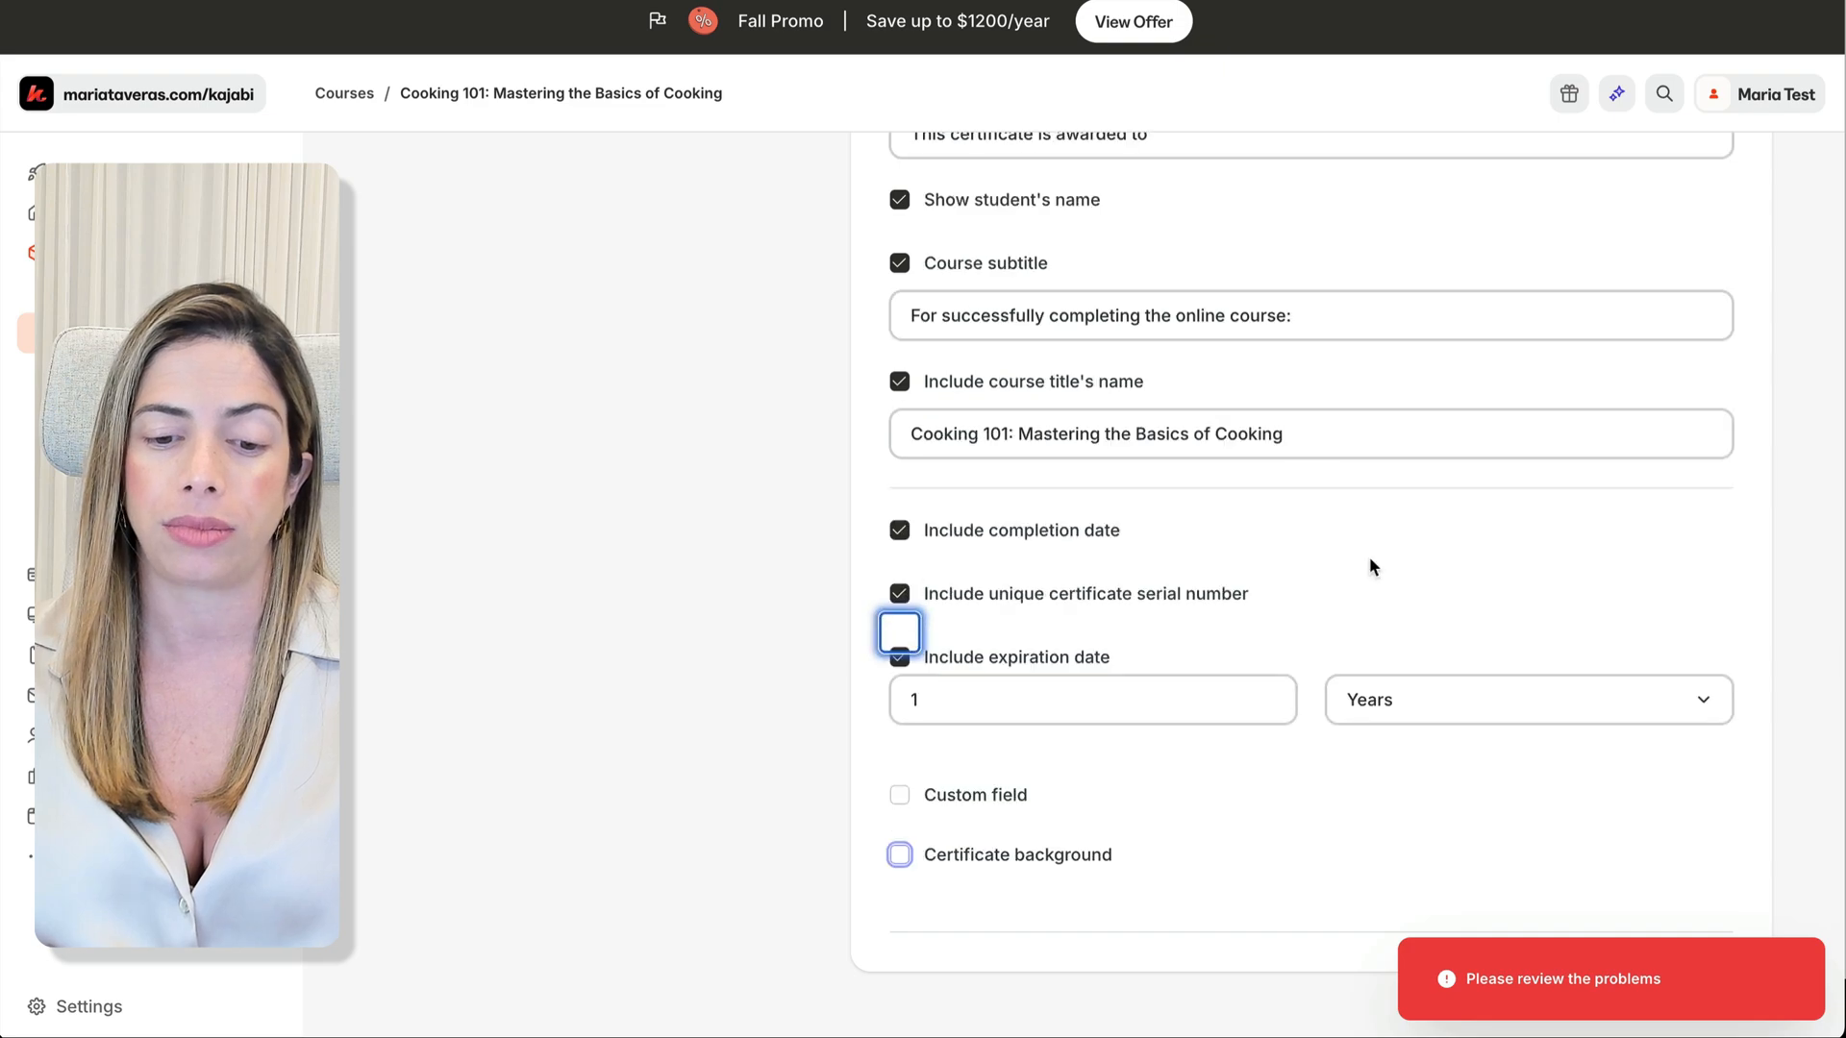
Step: Save the certificate settings and preview the certificate
scroll(1369, 562, "up", 8)
left_click(1730, 198)
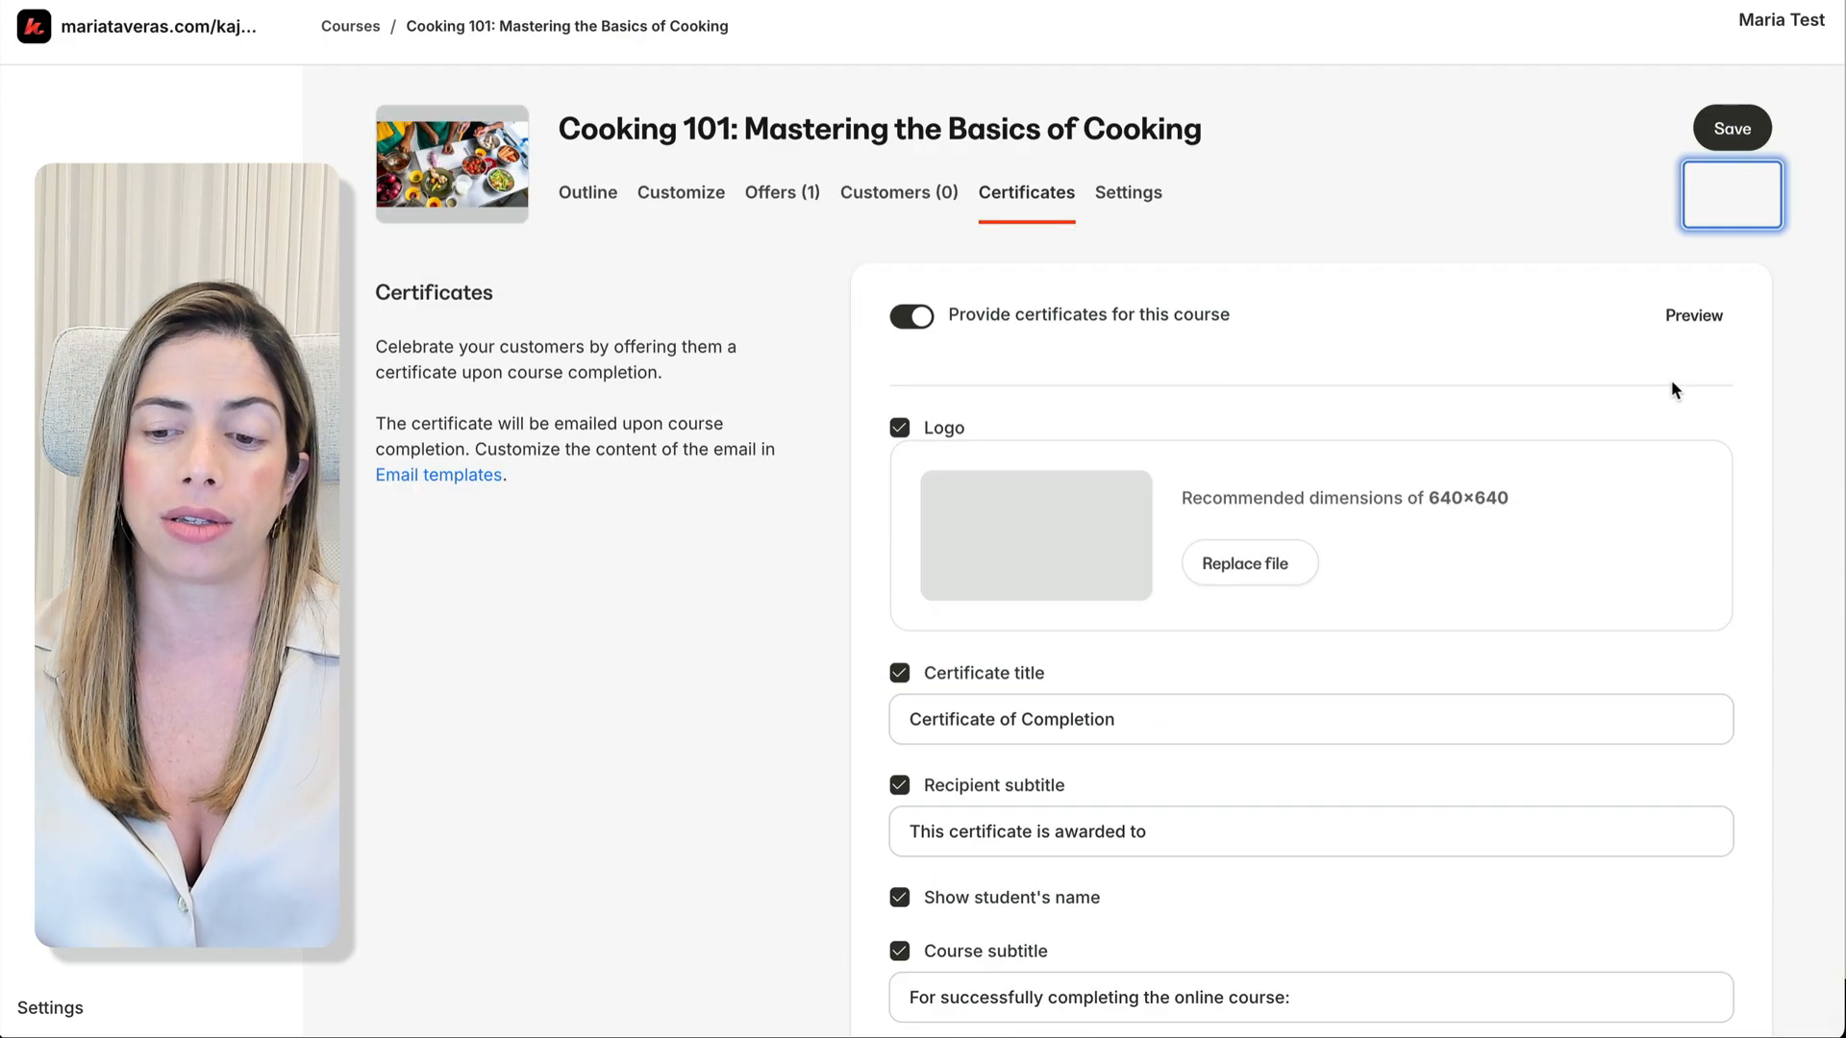
left_click(1677, 382)
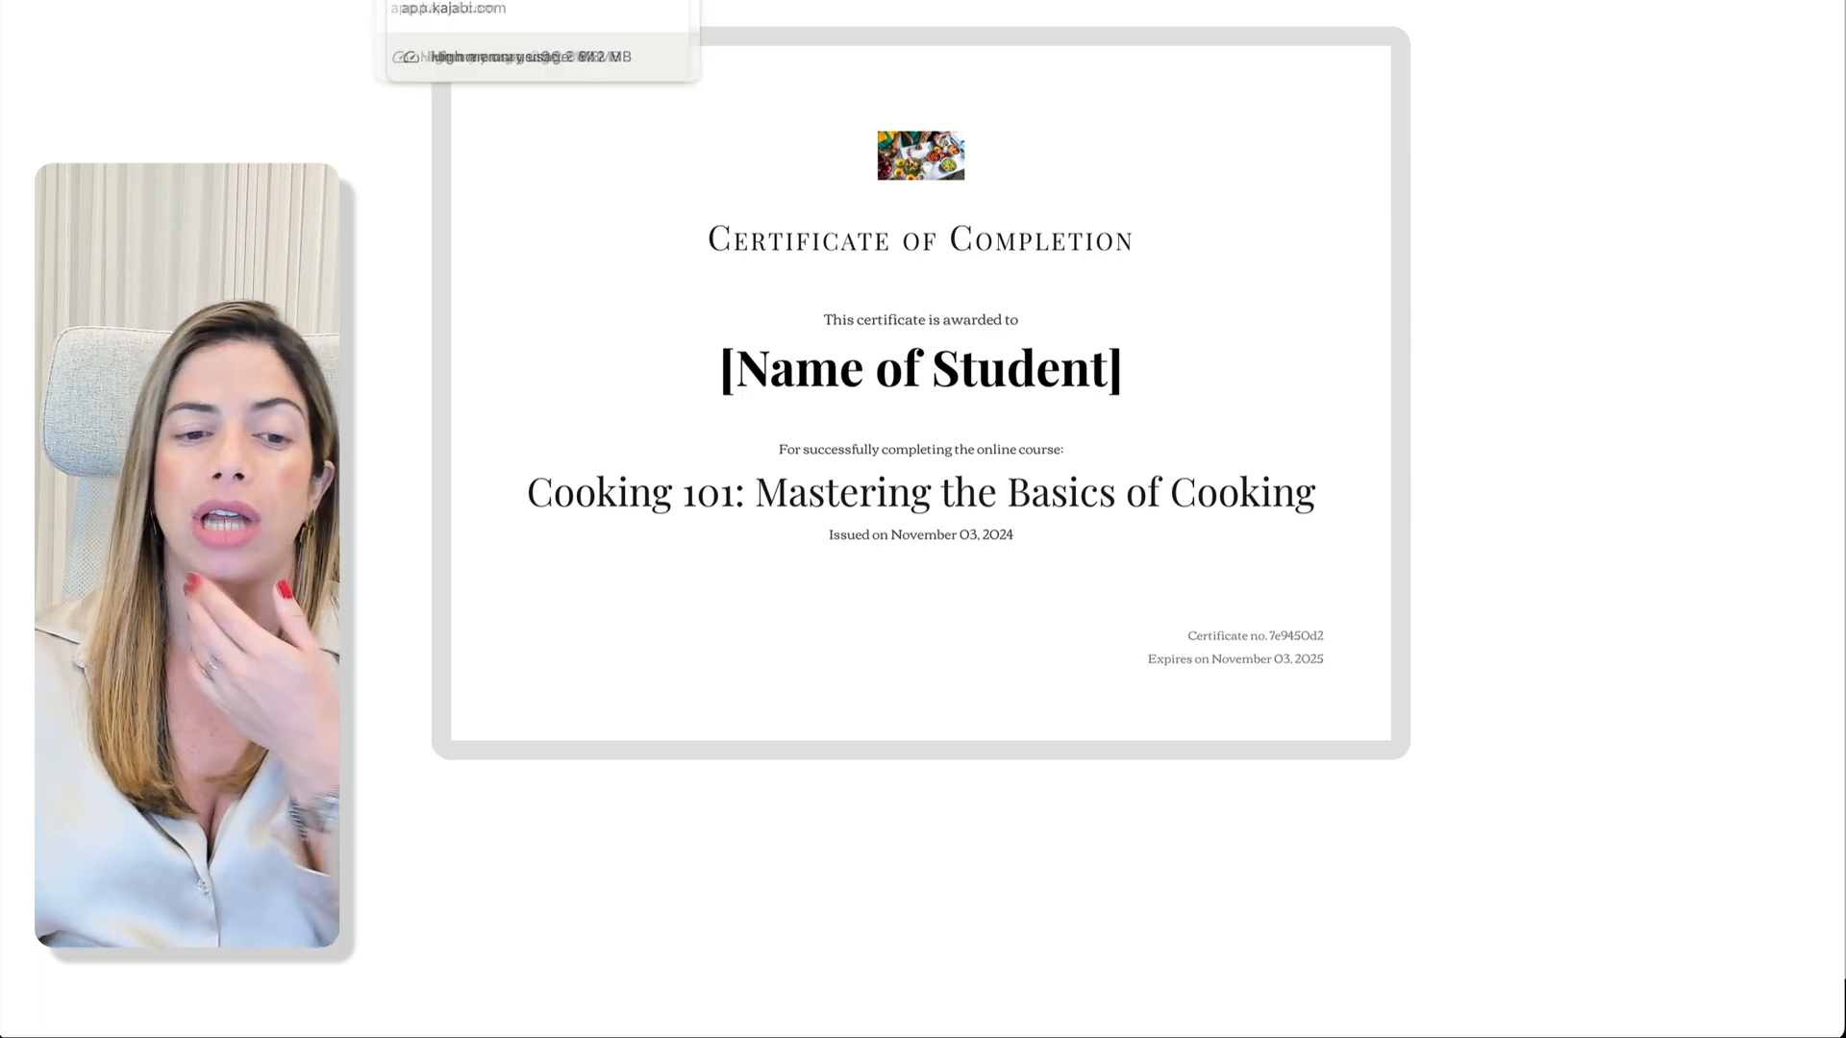
left_click(543, 2)
Step: Set the cooking photo from the recent images as the certificate background, save, and preview the certificate
scroll(840, 411, "down", 10)
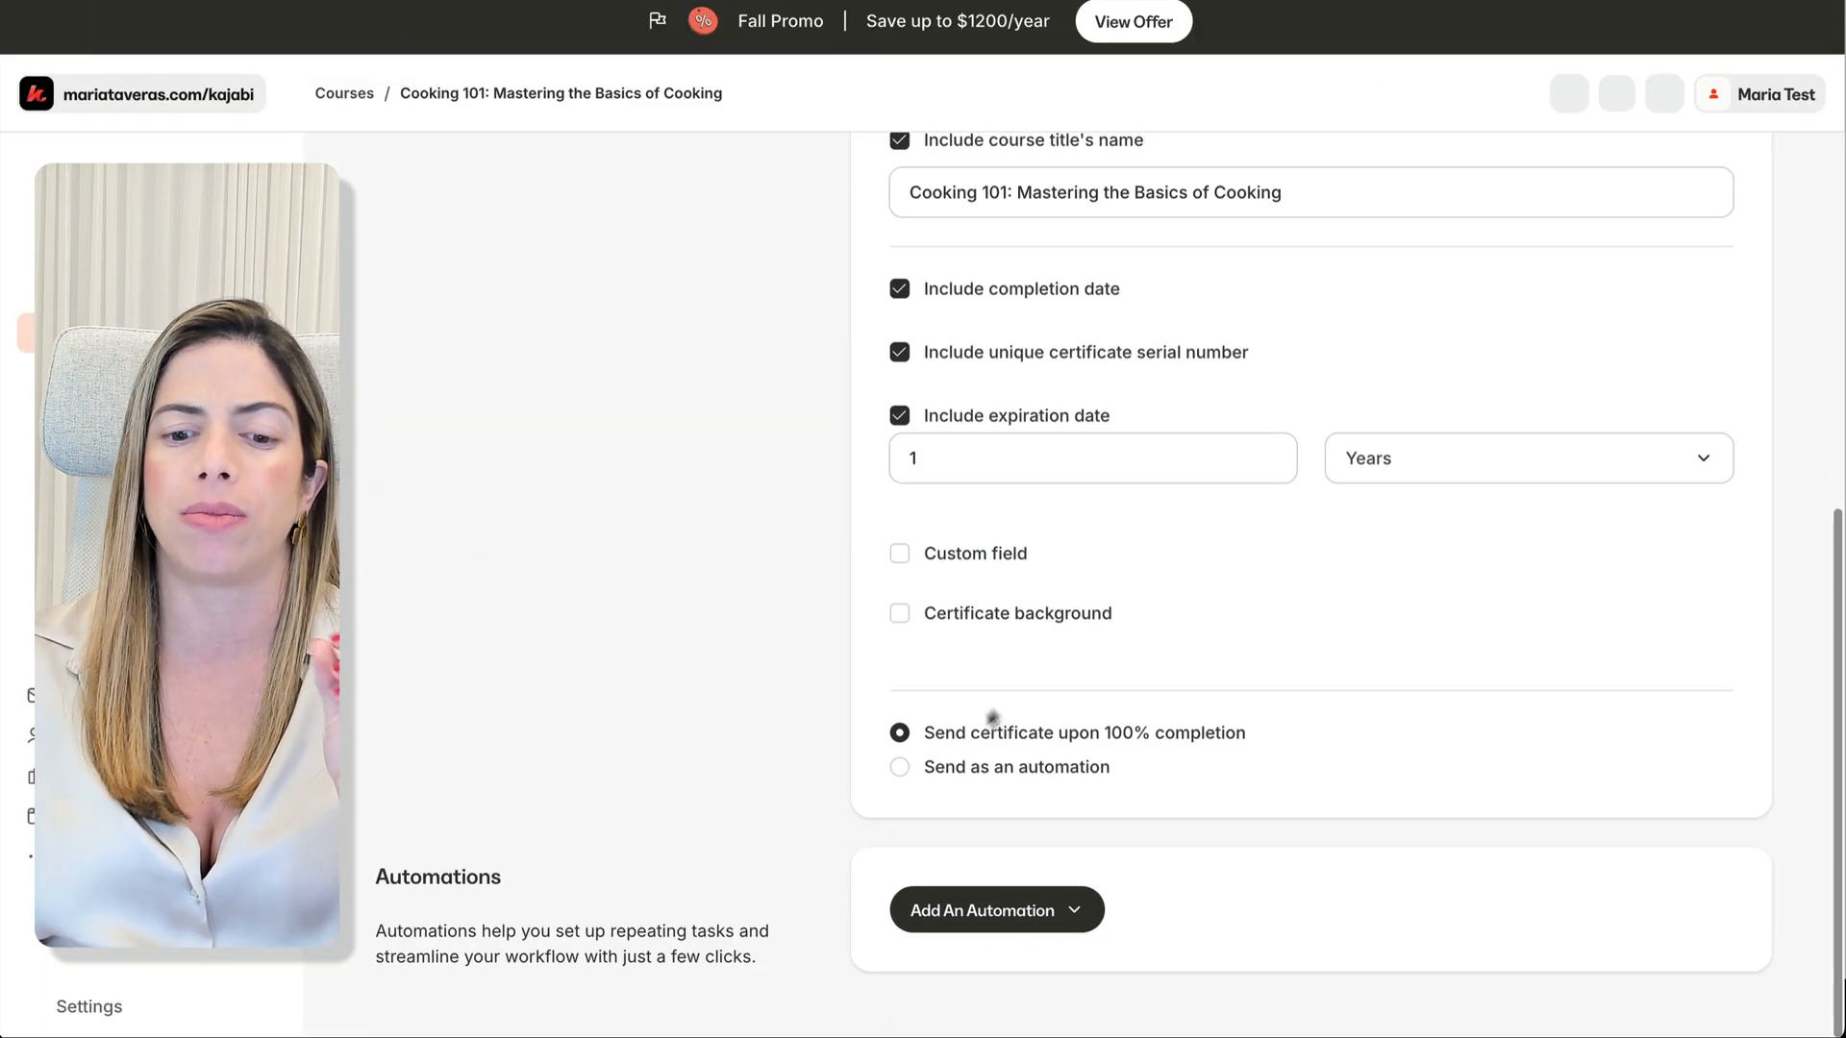
left_click(900, 616)
left_click(1231, 757)
left_click(1227, 862)
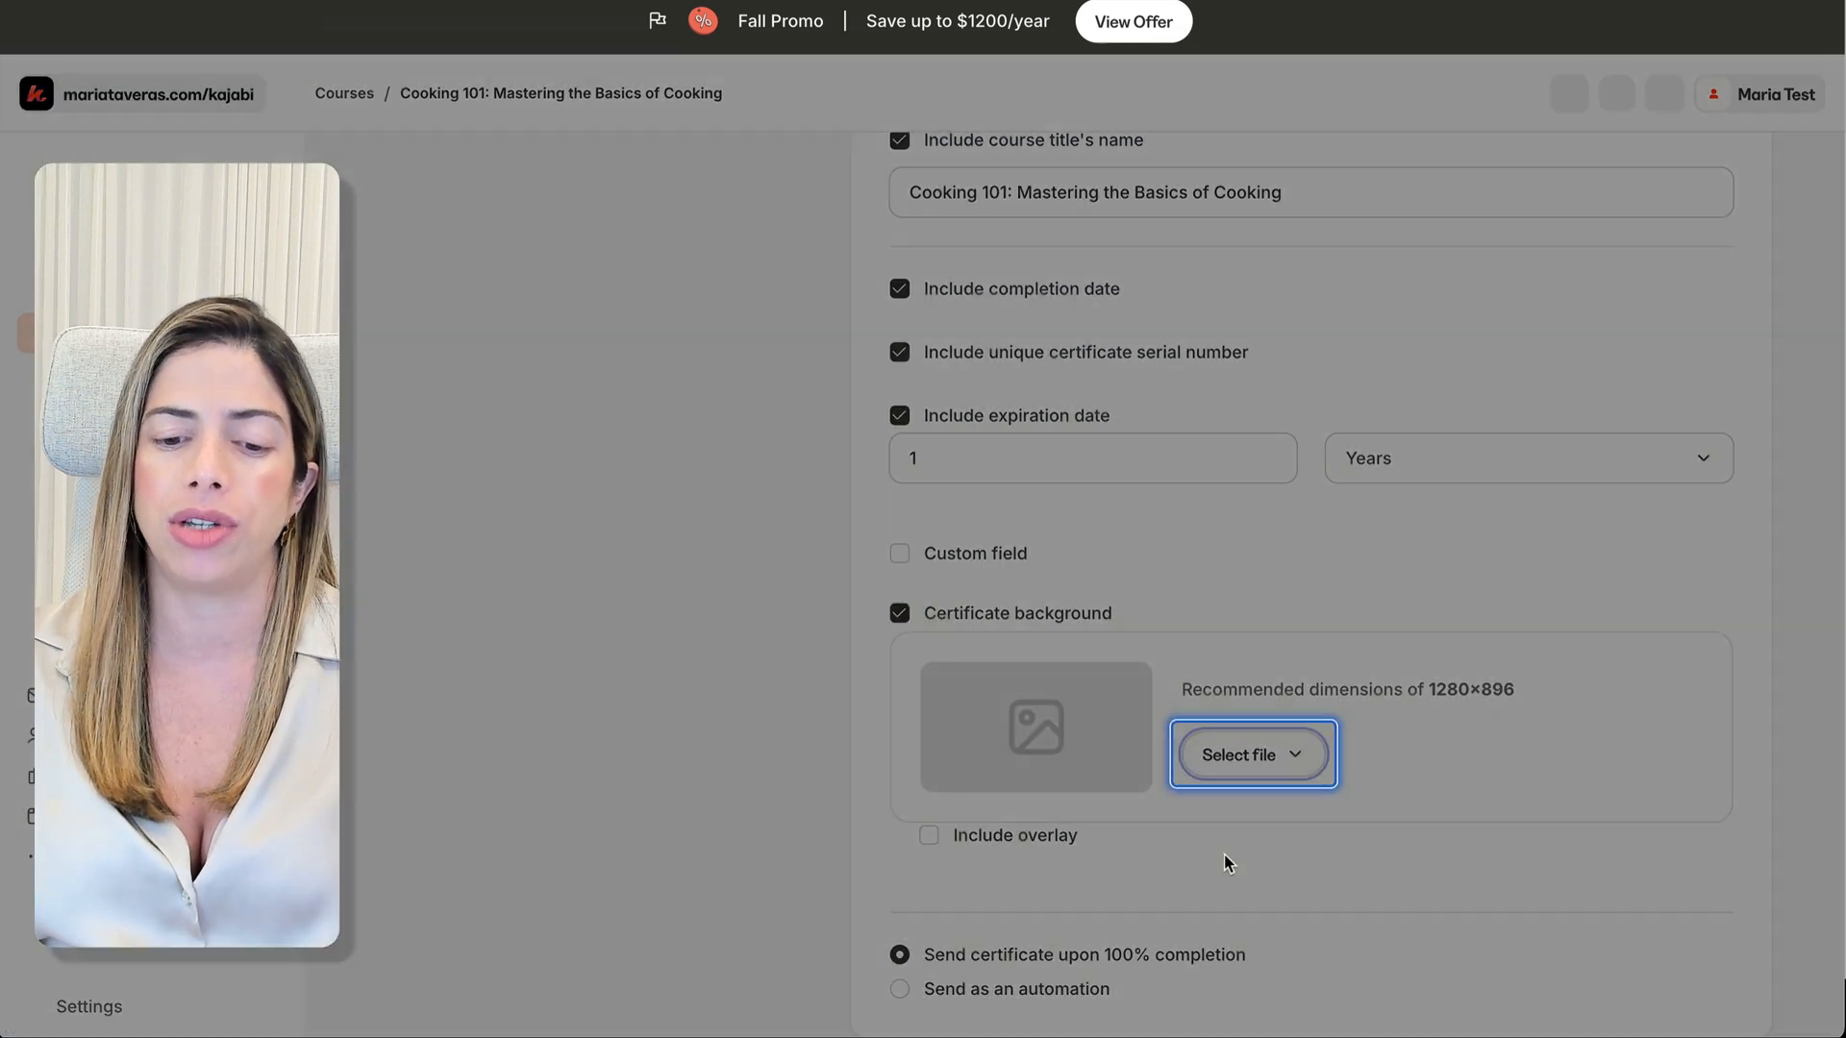
left_click(476, 341)
left_click(1417, 171)
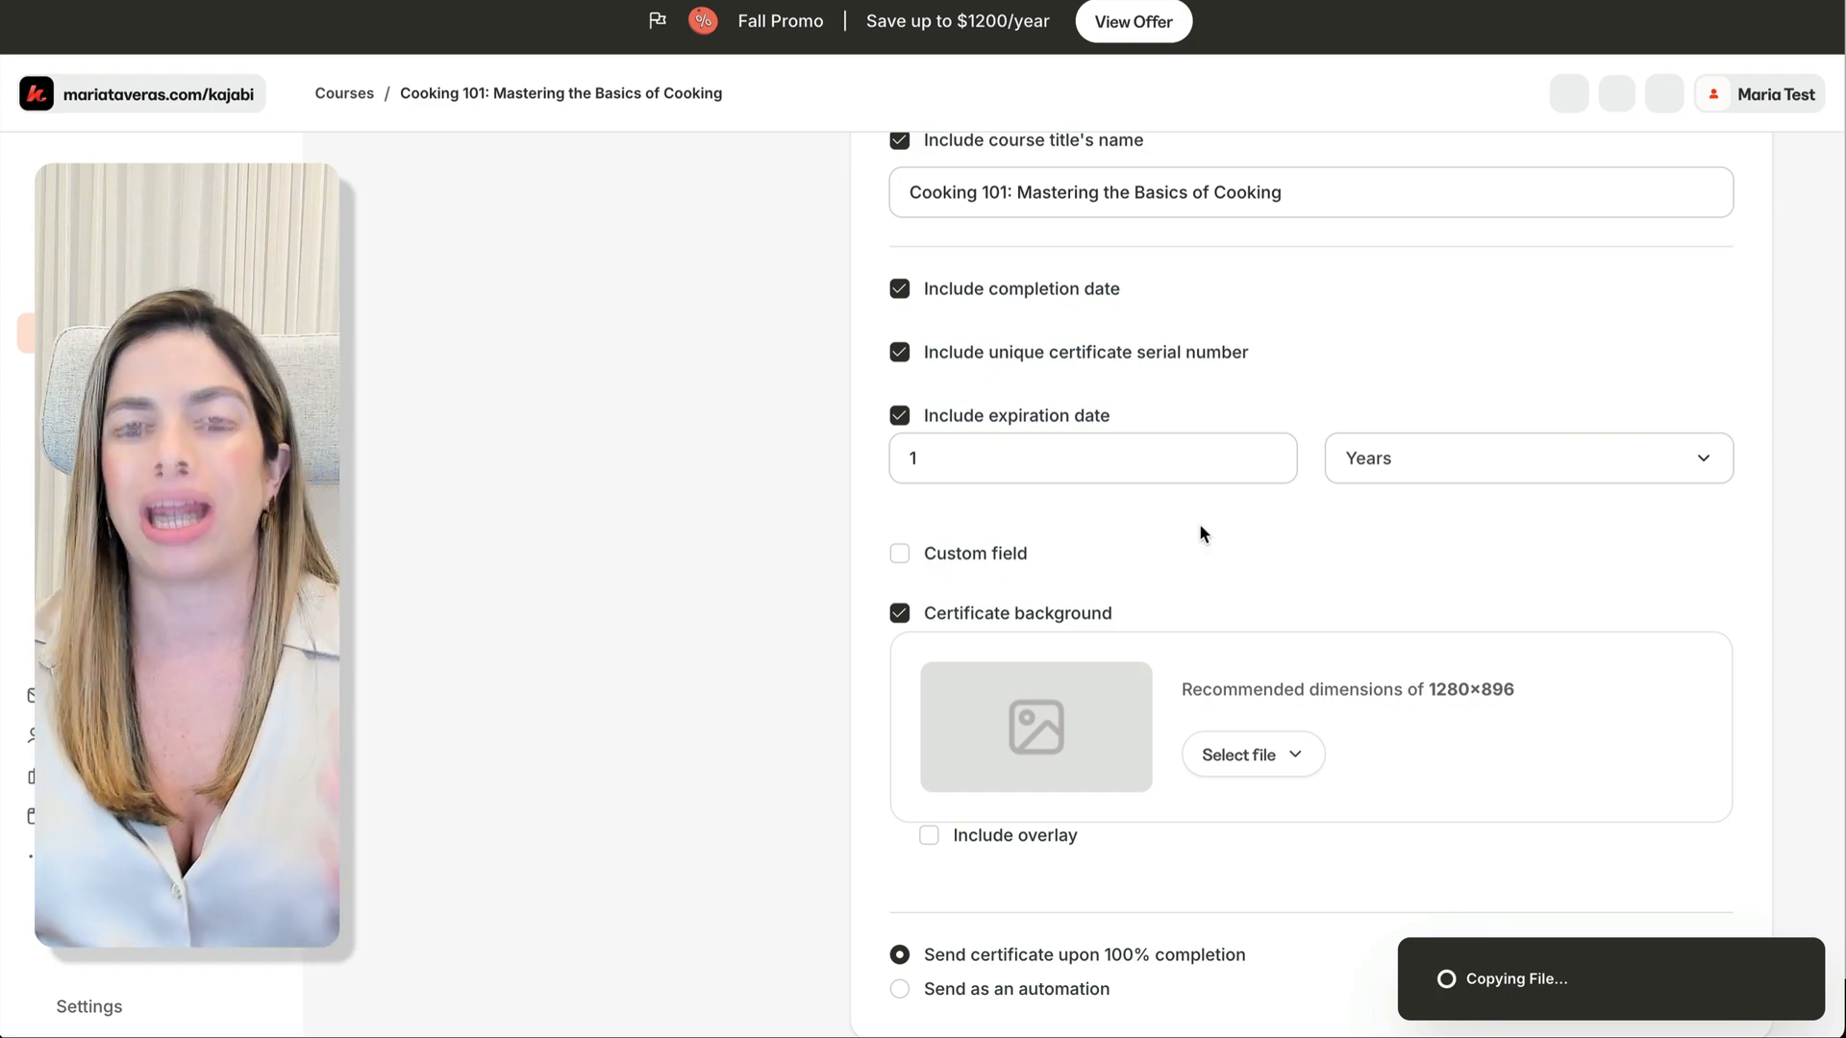
scroll(1343, 490, "up", 10)
left_click(1716, 198)
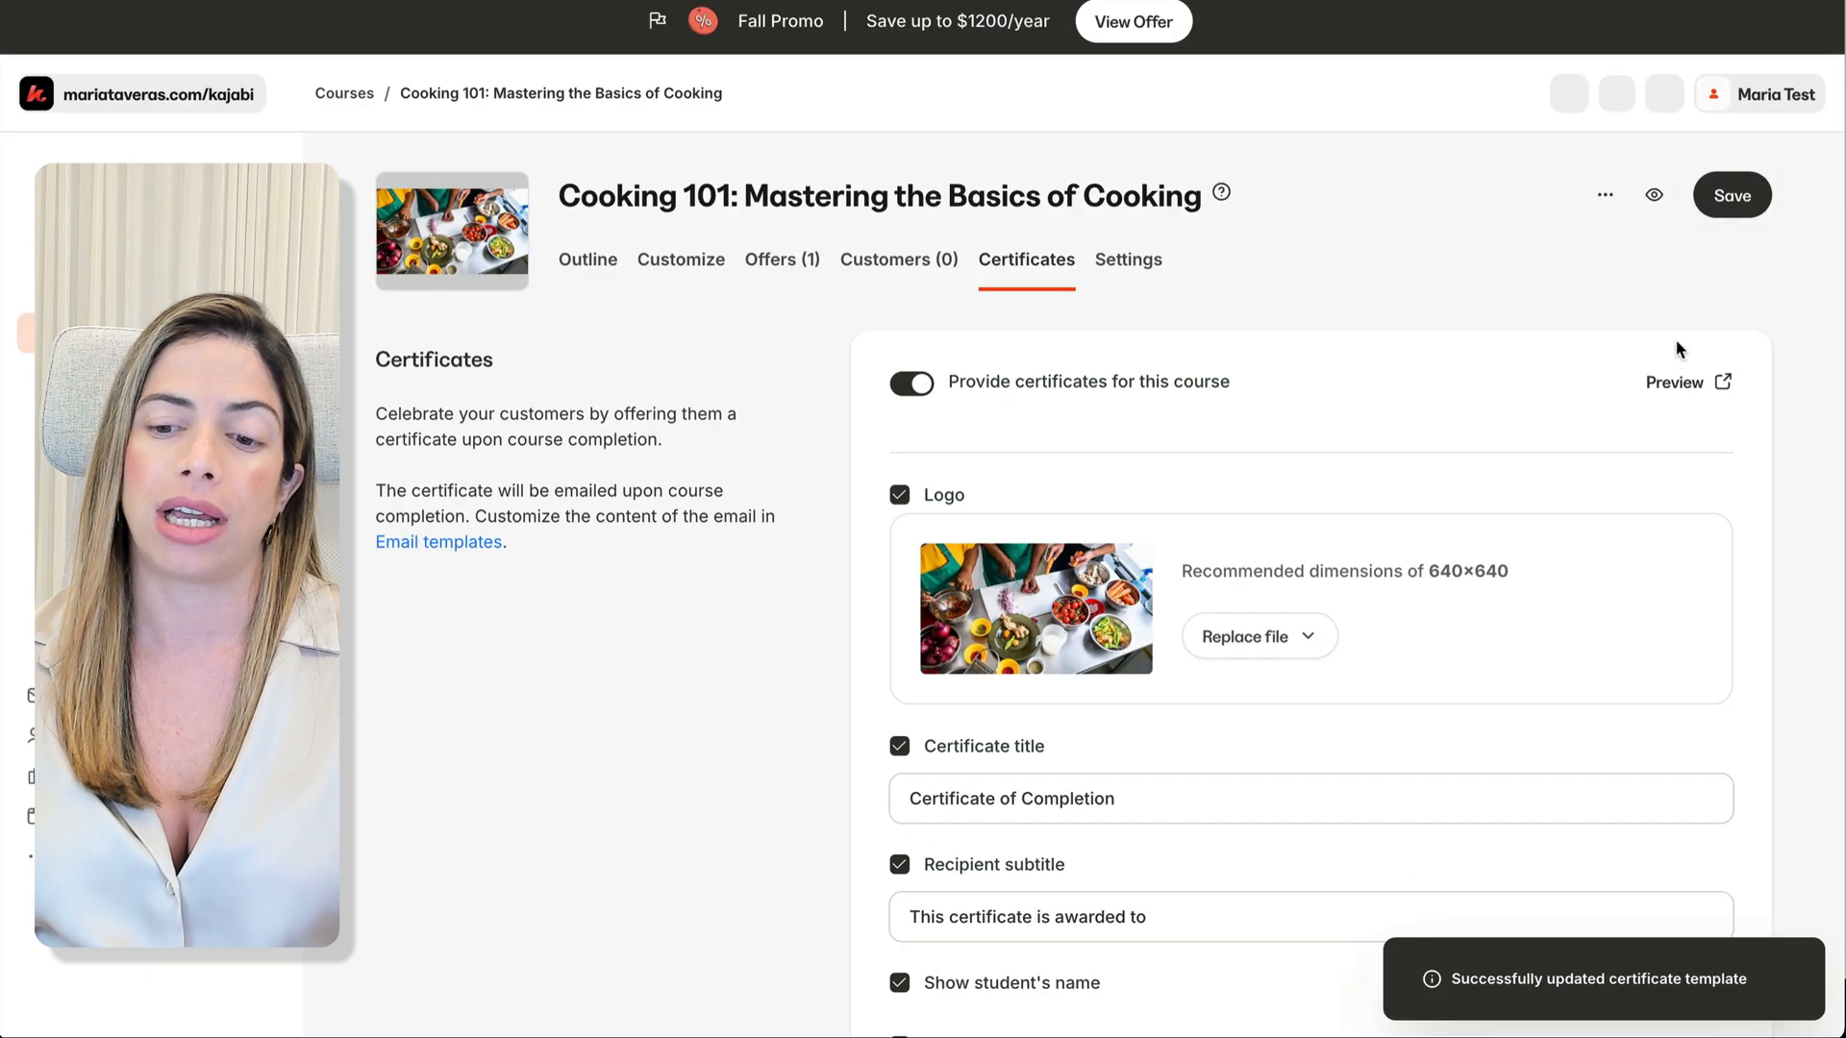
left_click(1678, 382)
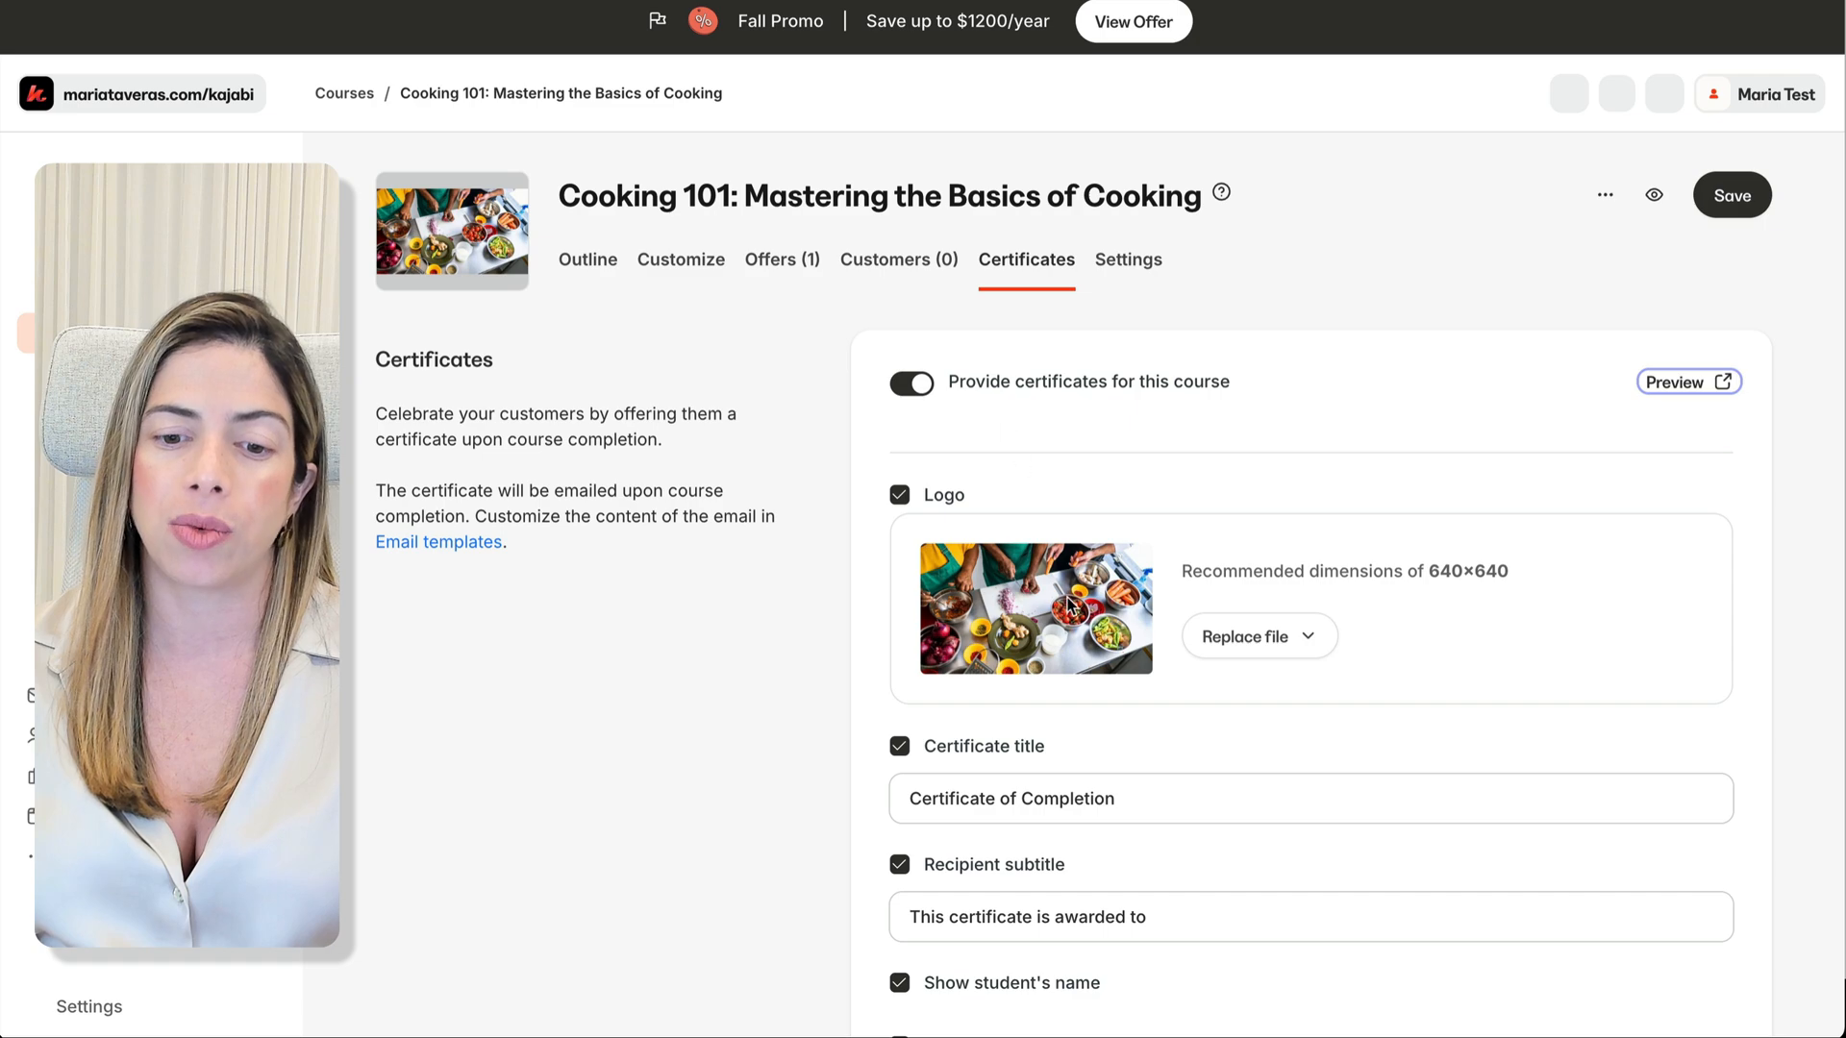
Step: Include an overlay on the certificate background and save the certificate
scroll(1067, 605, "down", 10)
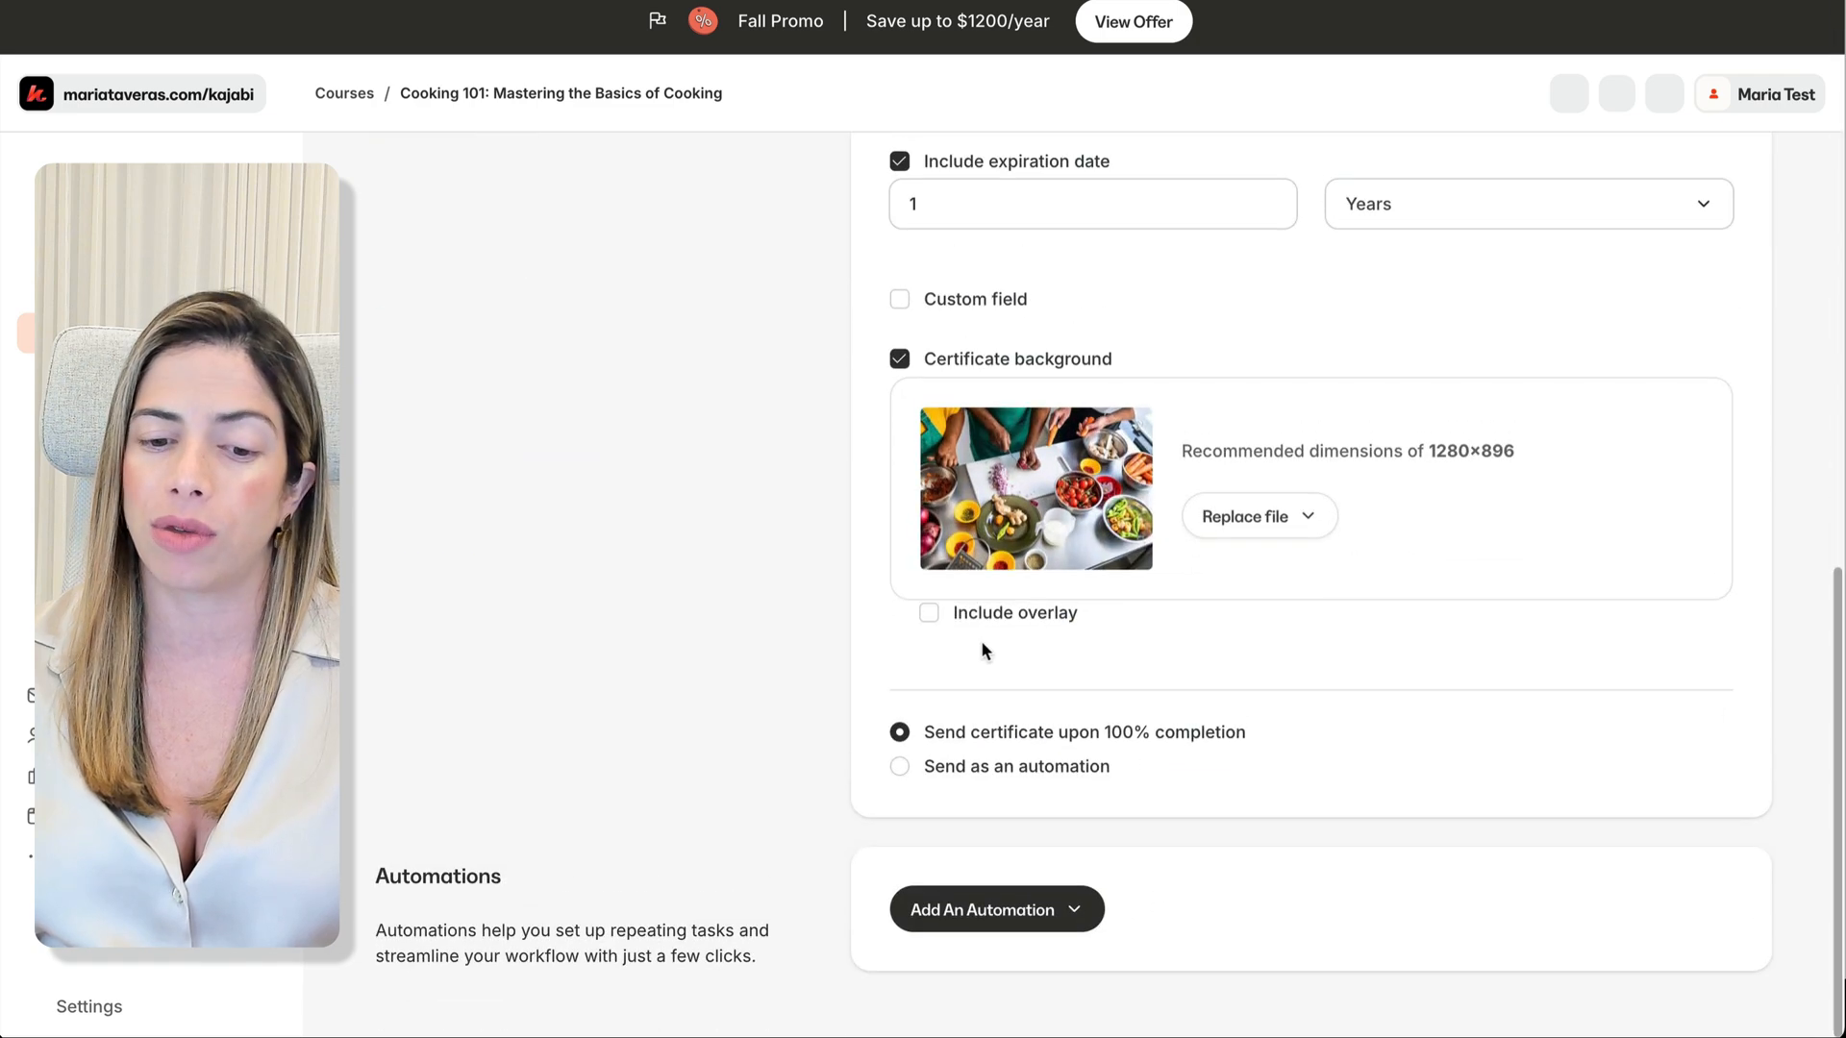
left_click(935, 614)
scroll(1165, 576, "up", 10)
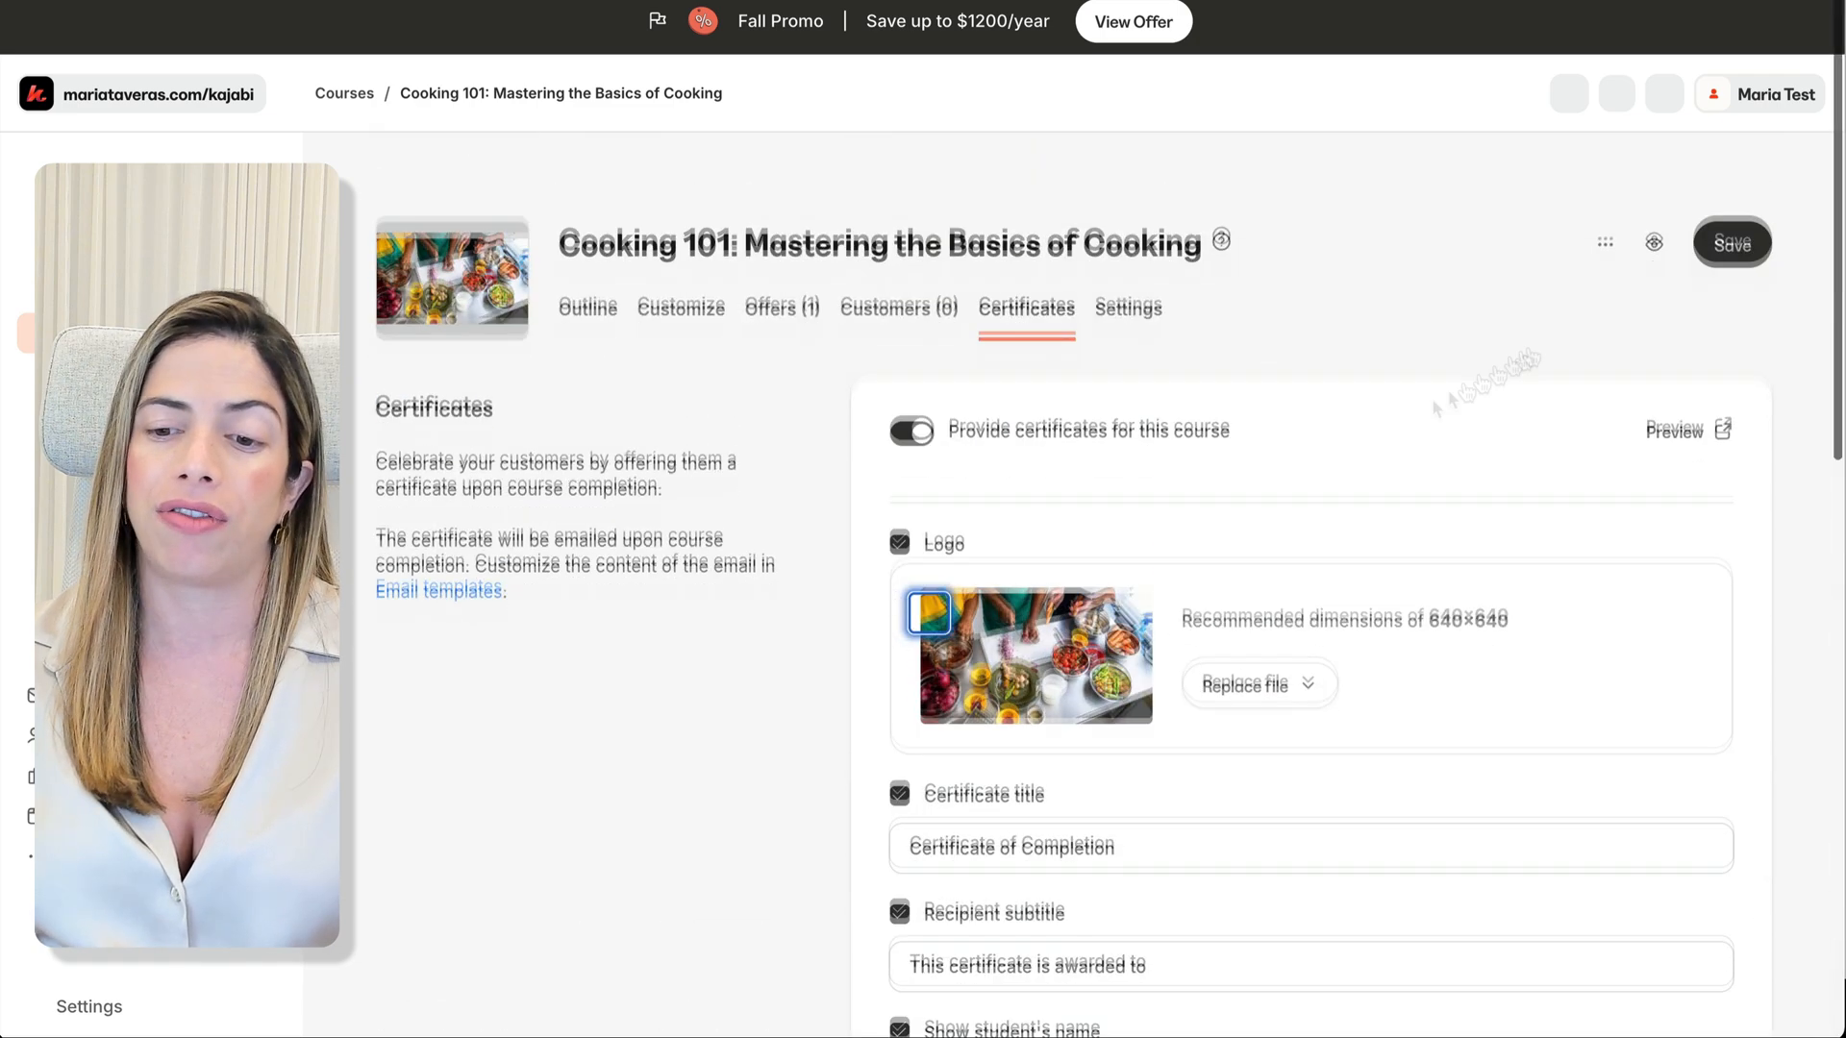
left_click(1720, 198)
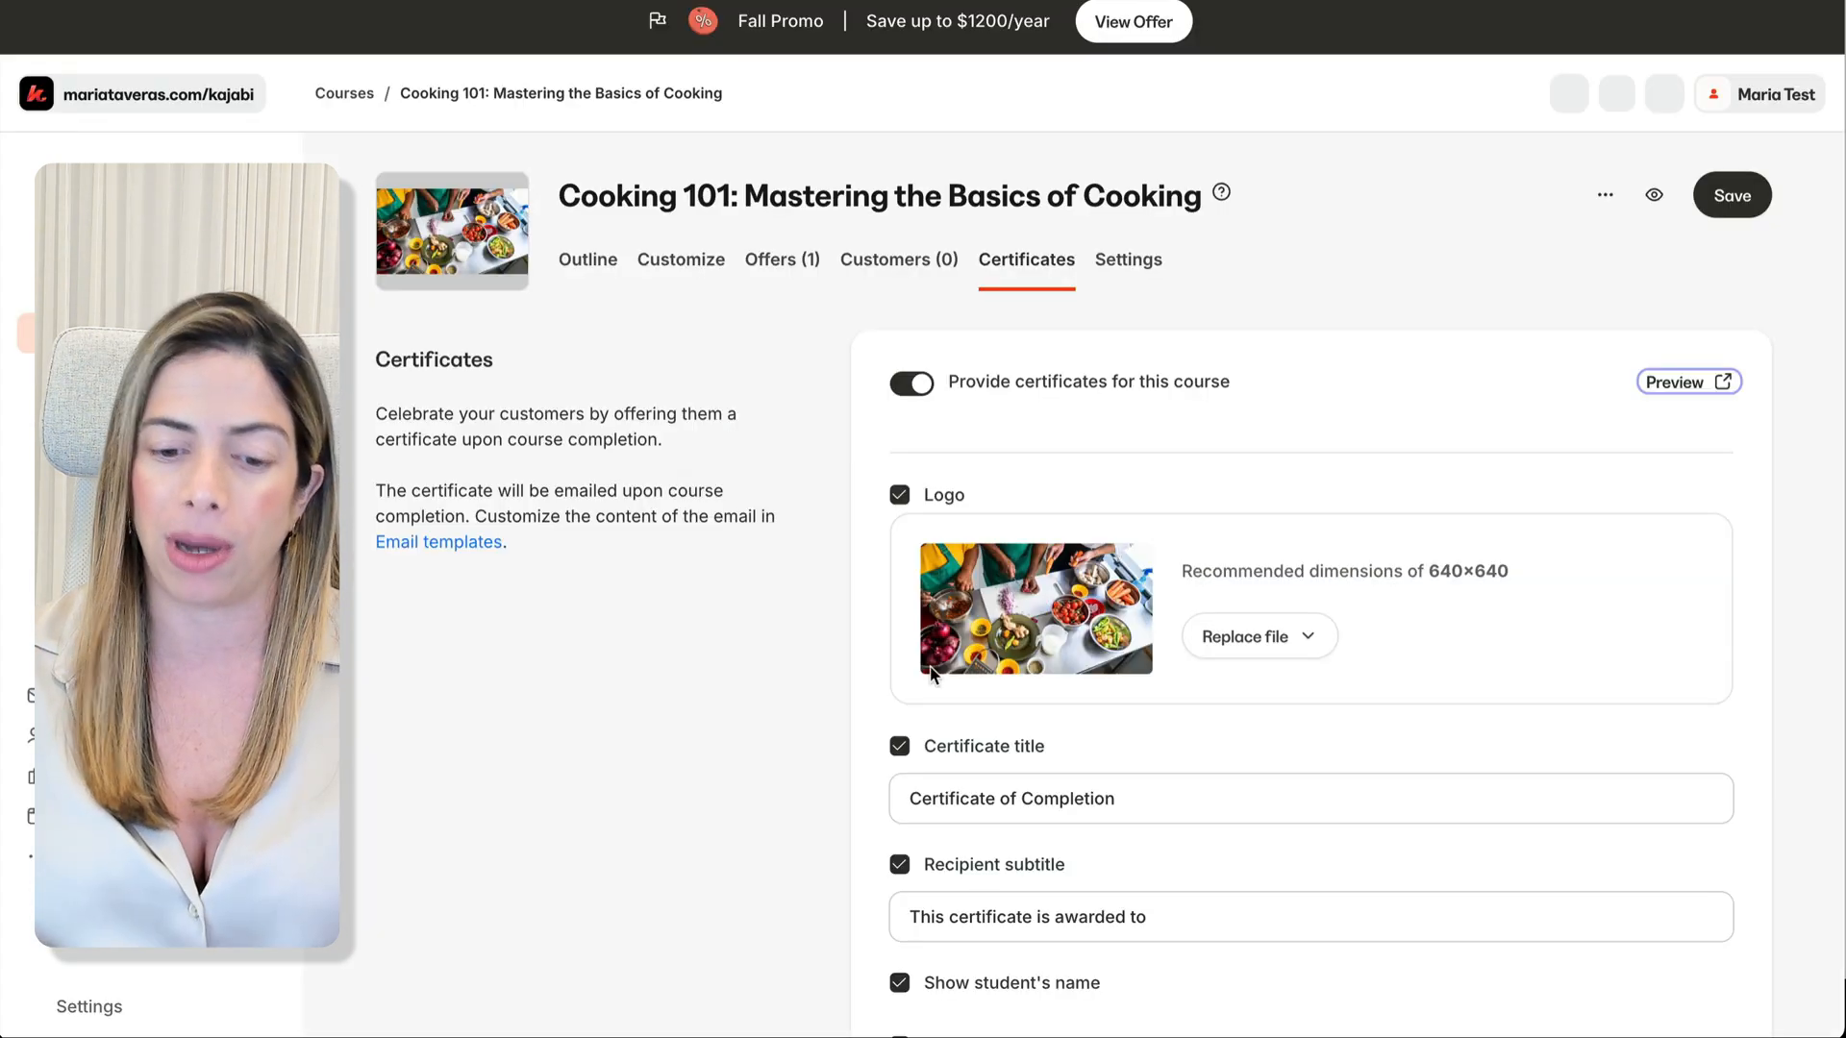
Step: Try sending the certificate as an automation and review the events that can trigger it
scroll(967, 730, "down", 10)
scroll(966, 750, "up", 1)
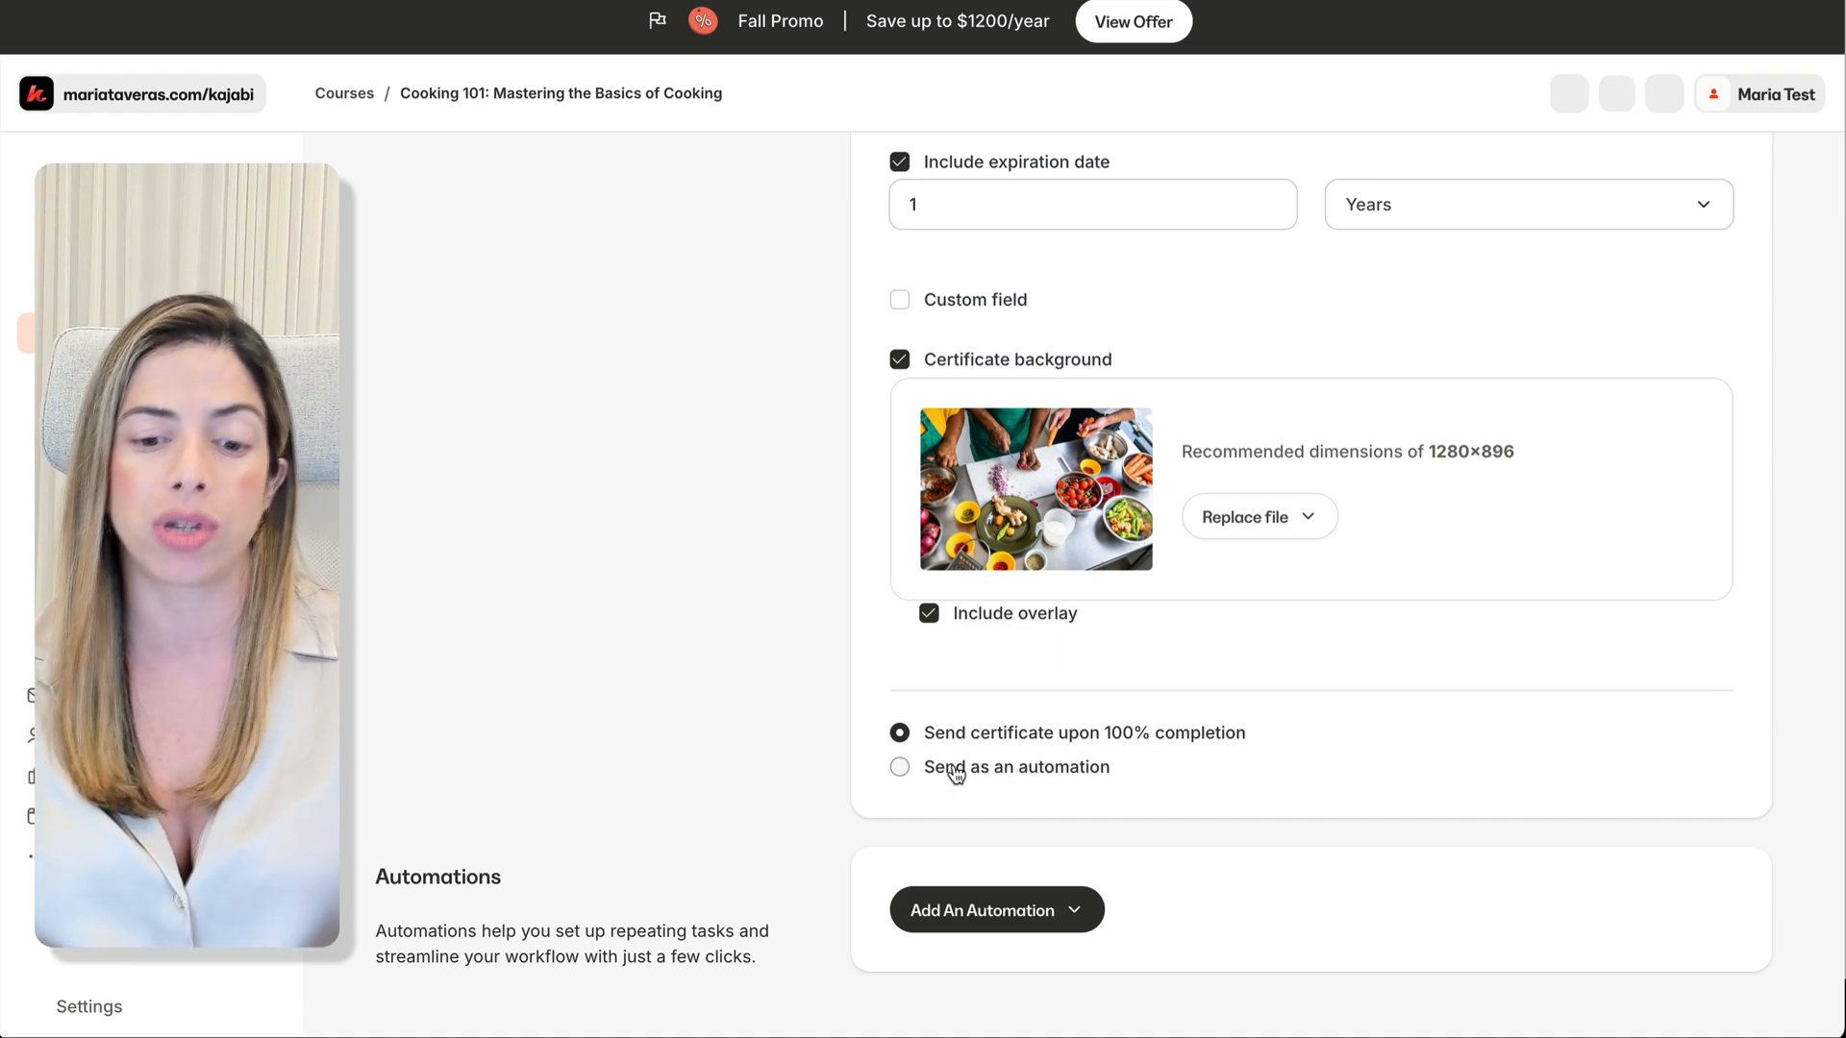
left_click(958, 774)
left_click(915, 535)
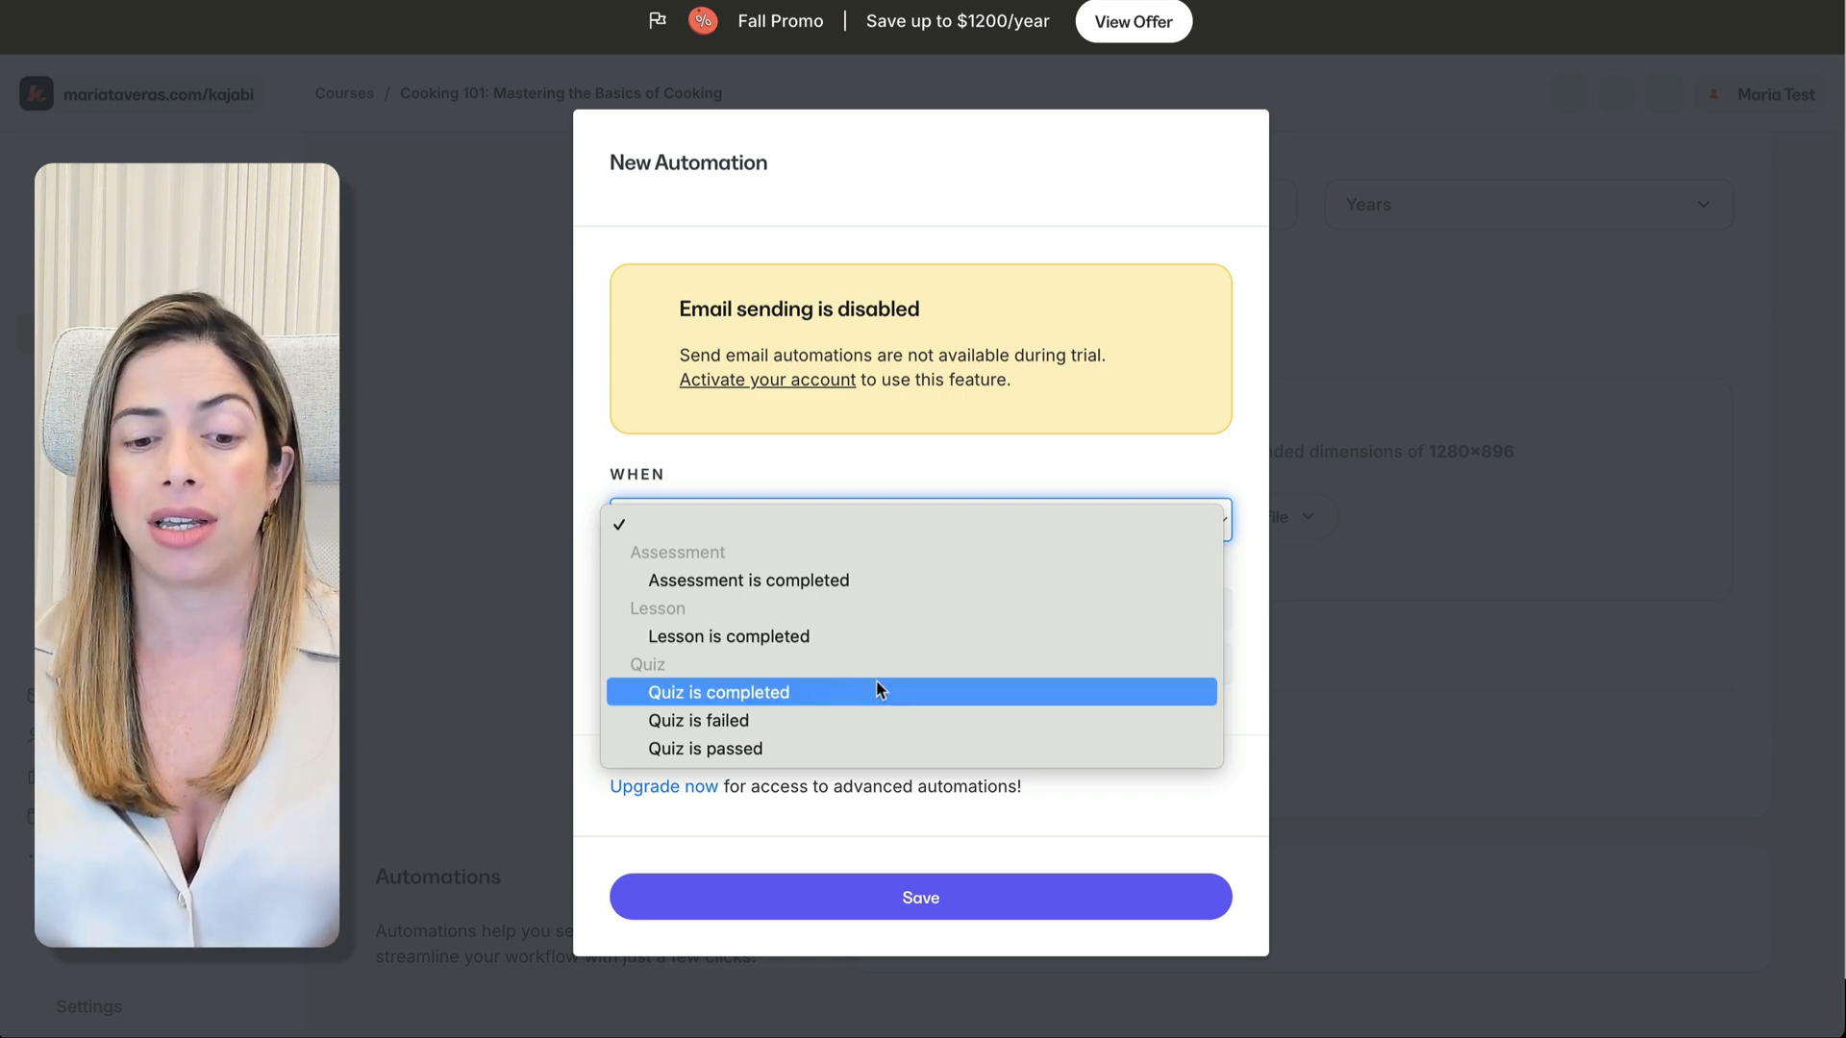
key("Escape")
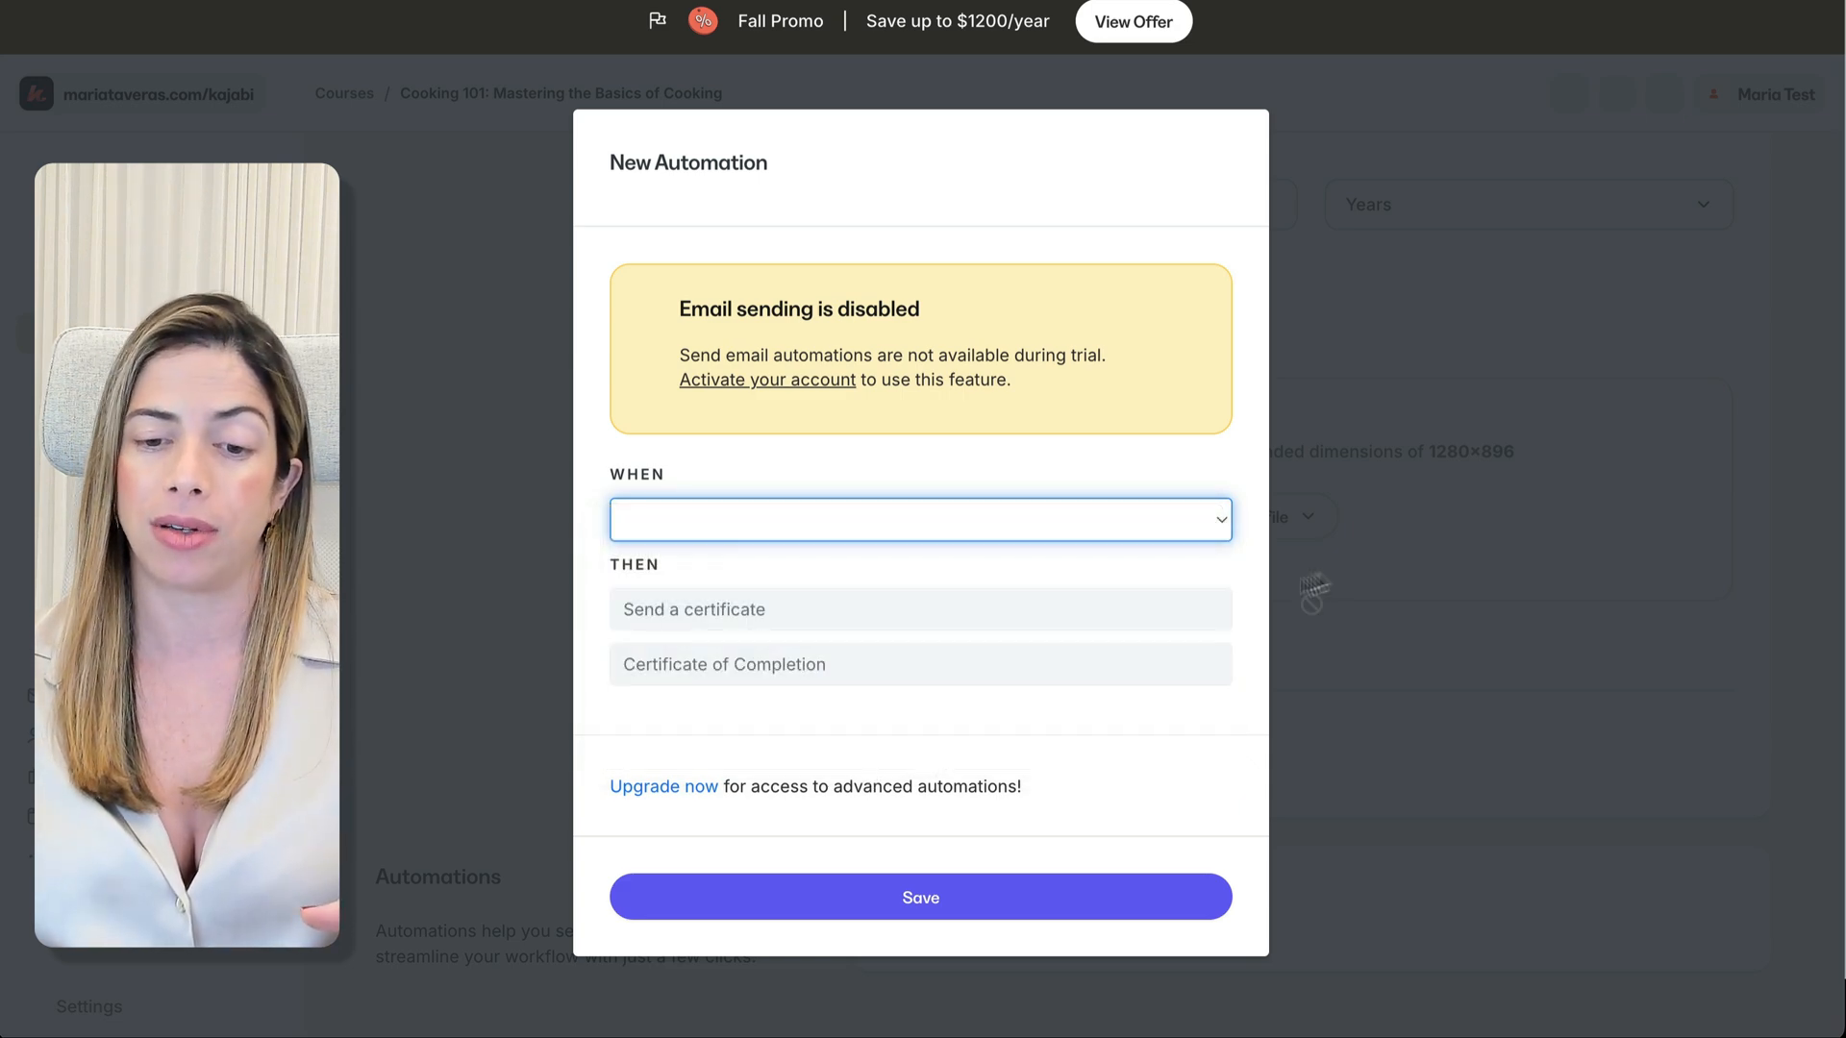
key("Escape")
Step: Look at the automation types that can be added and try to save the certificate settings
left_click(1045, 904)
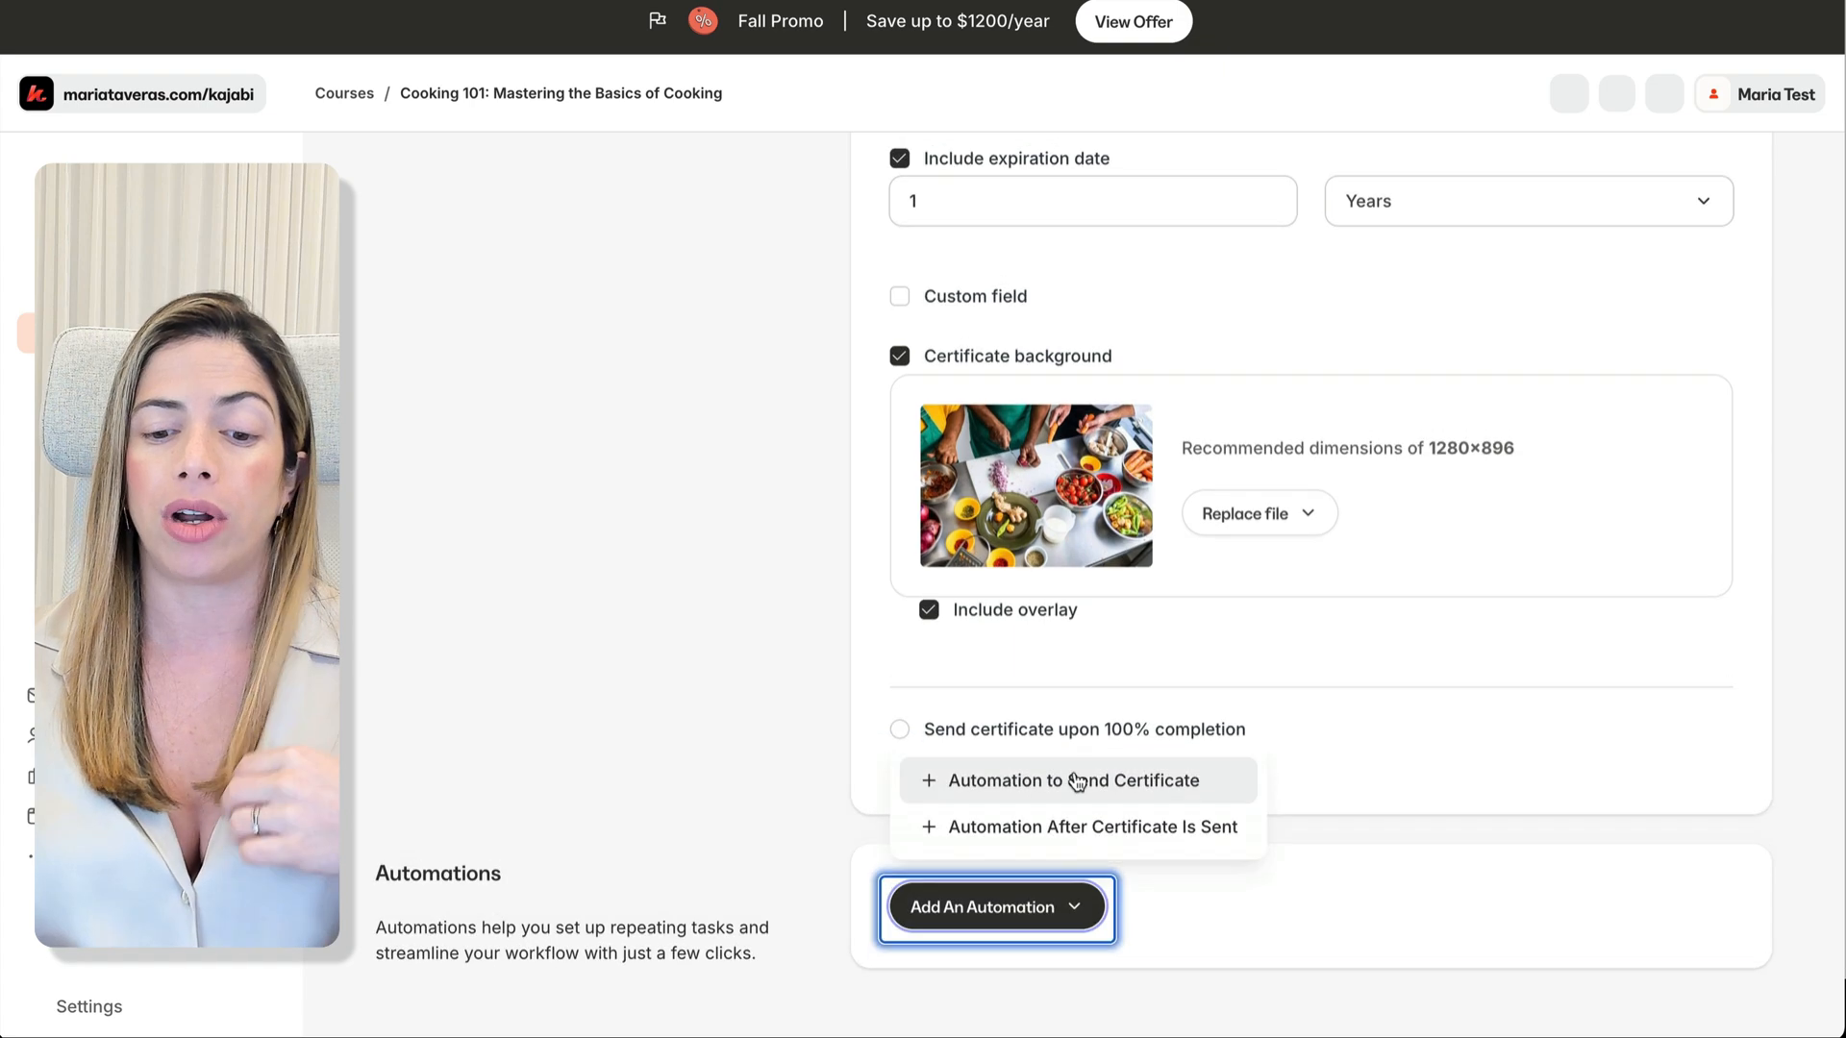
scroll(1515, 541, "up", 10)
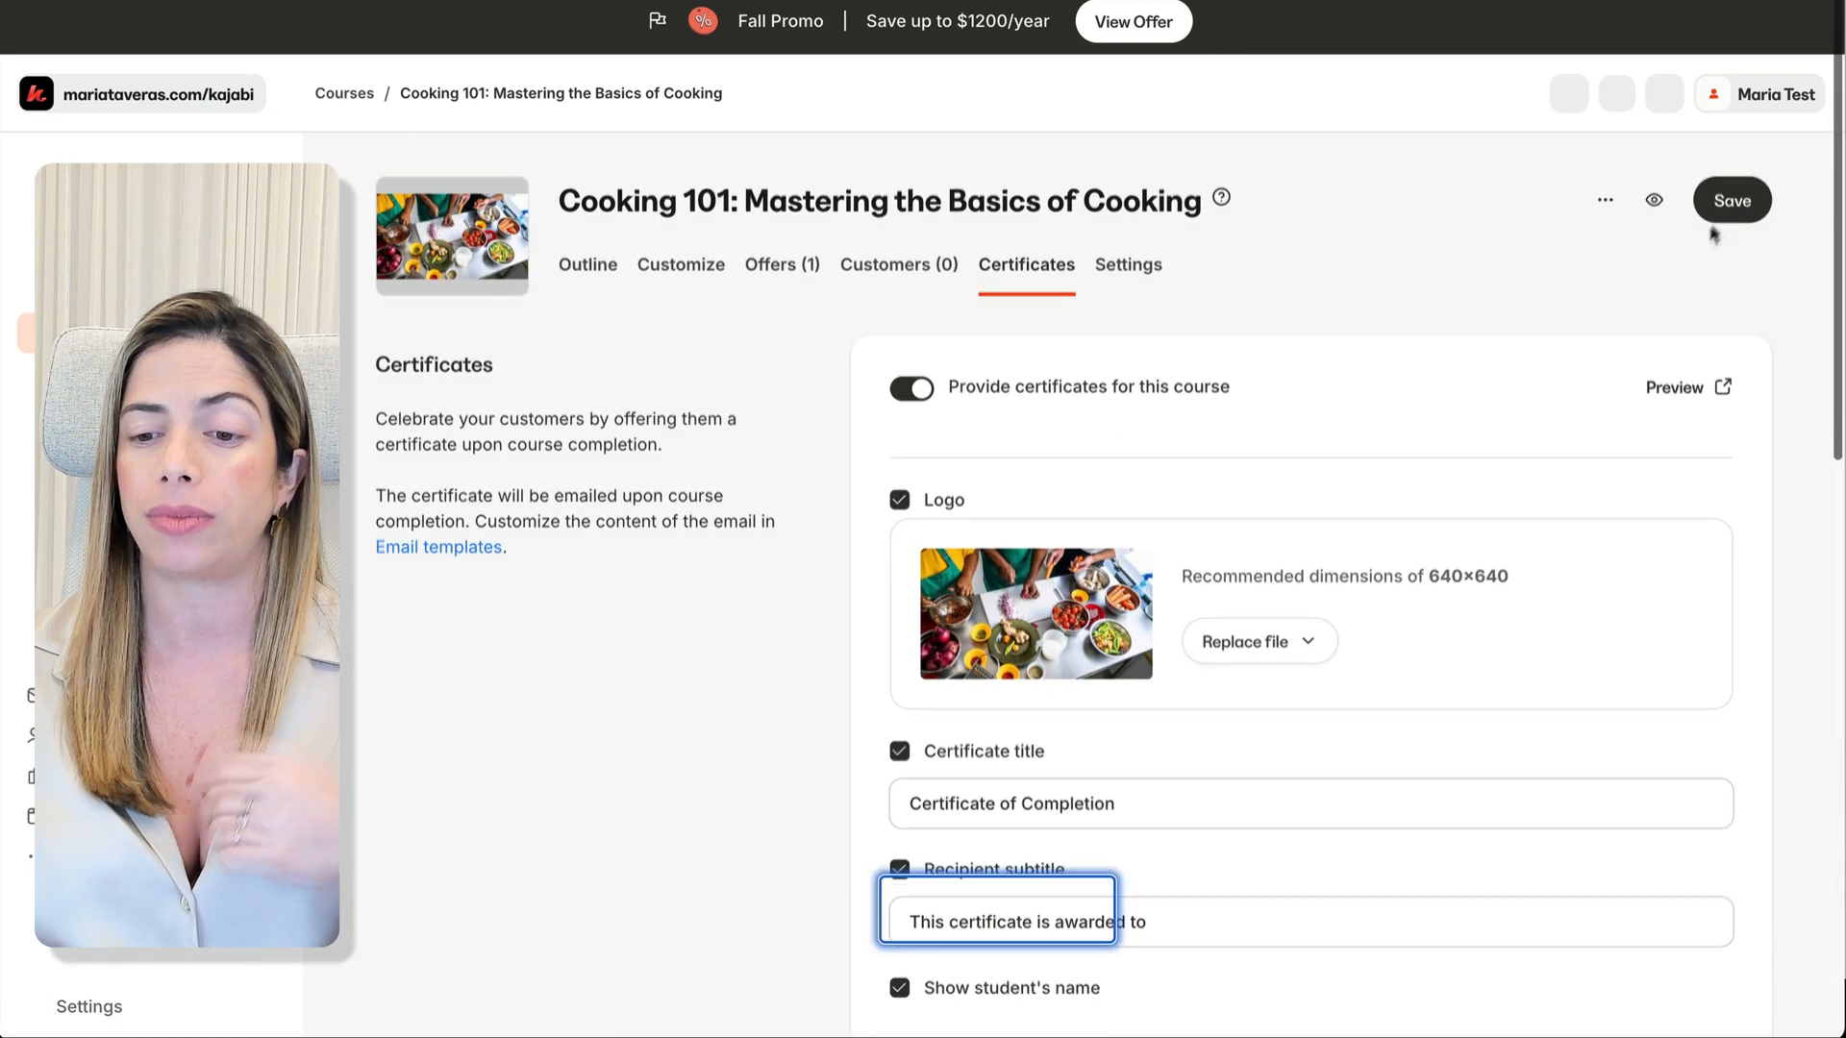
left_click(1727, 196)
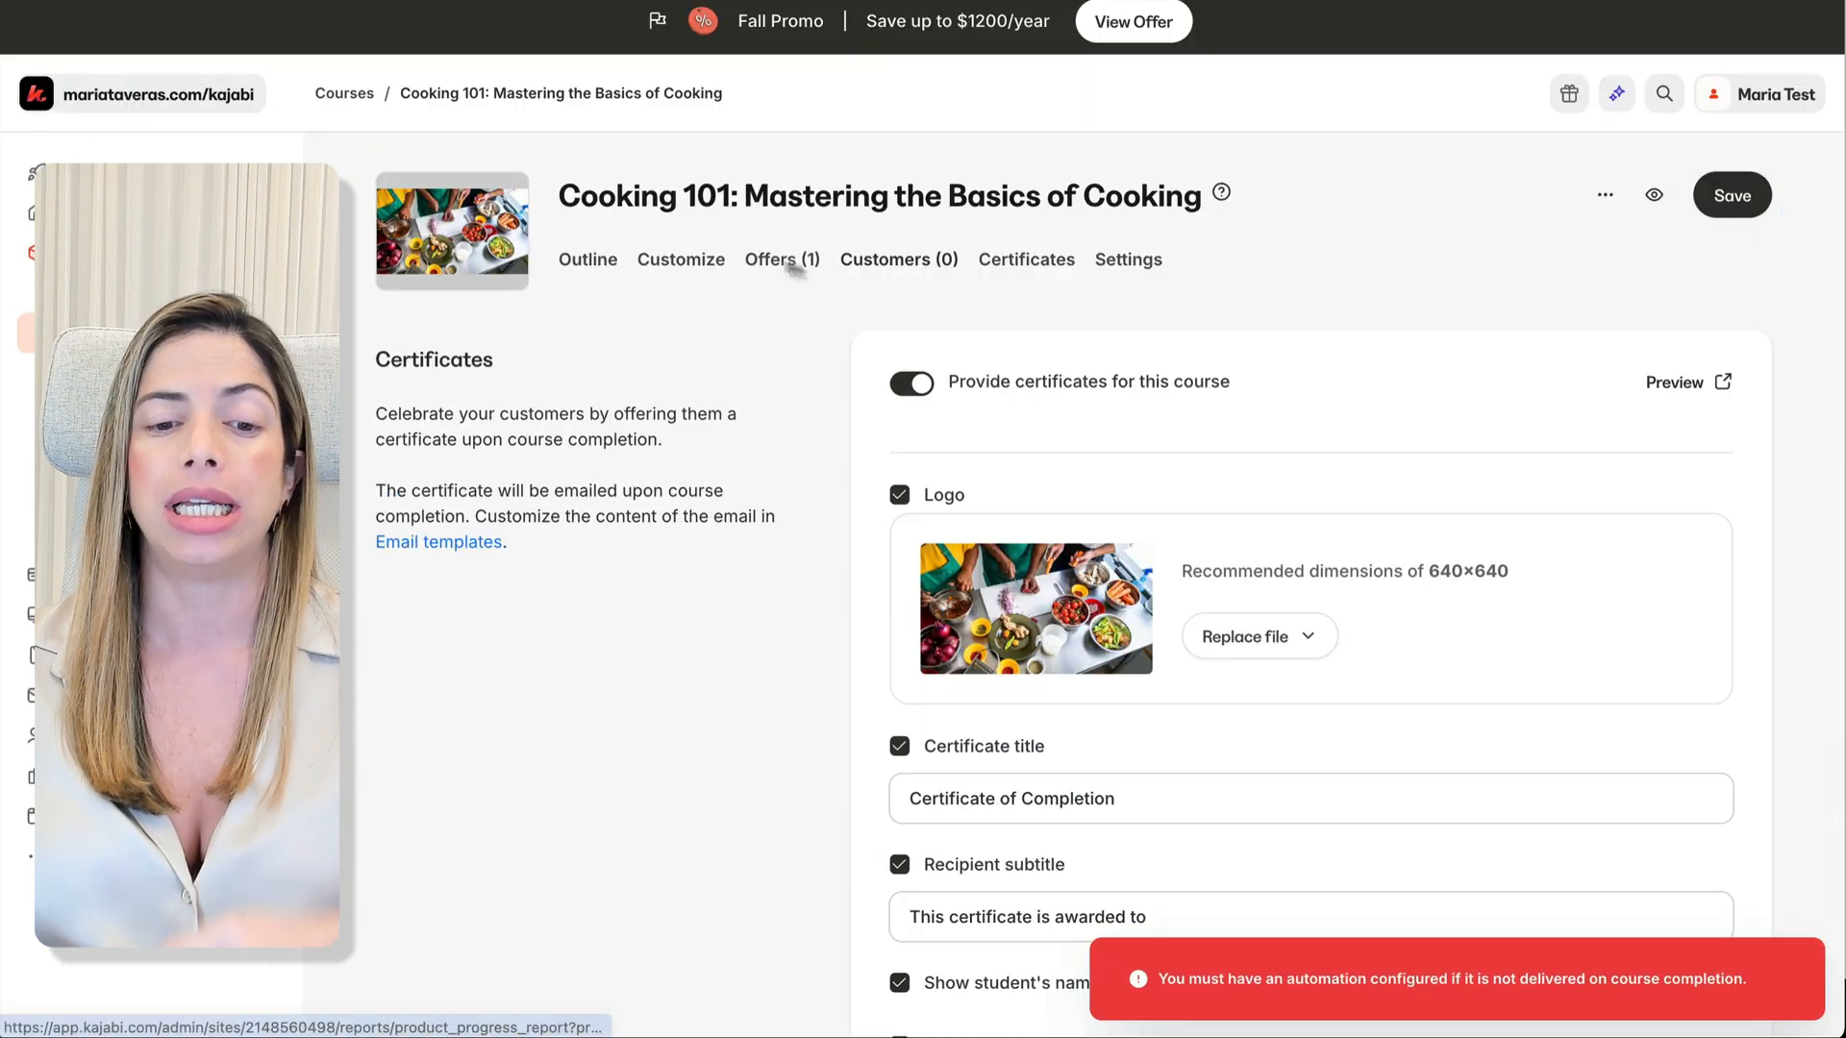
Step: In the course outline, publish the Understanding the Basics module and its lessons Introduction to Cooking and Essential Kitchen Tools
left_click(589, 262)
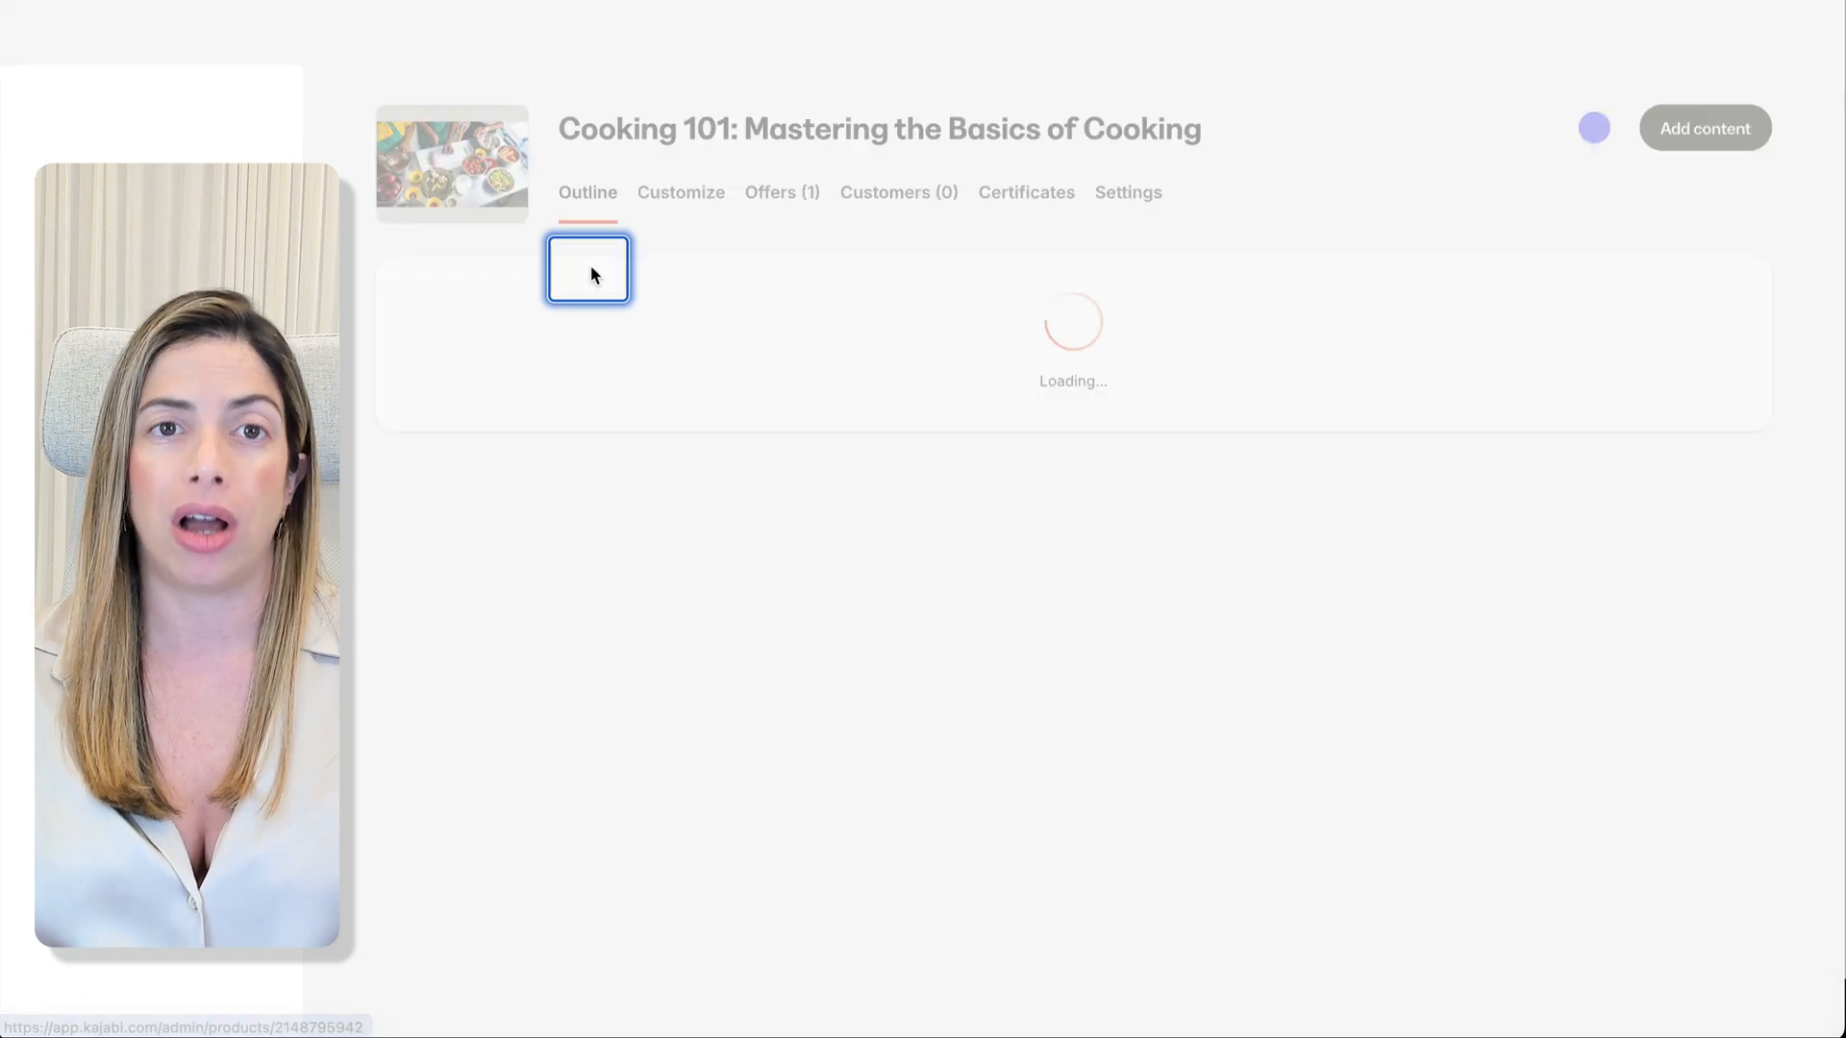
scroll(807, 543, "down", 6)
scroll(809, 552, "down", 1)
left_click(1622, 294)
left_click(1538, 398)
left_click(1621, 364)
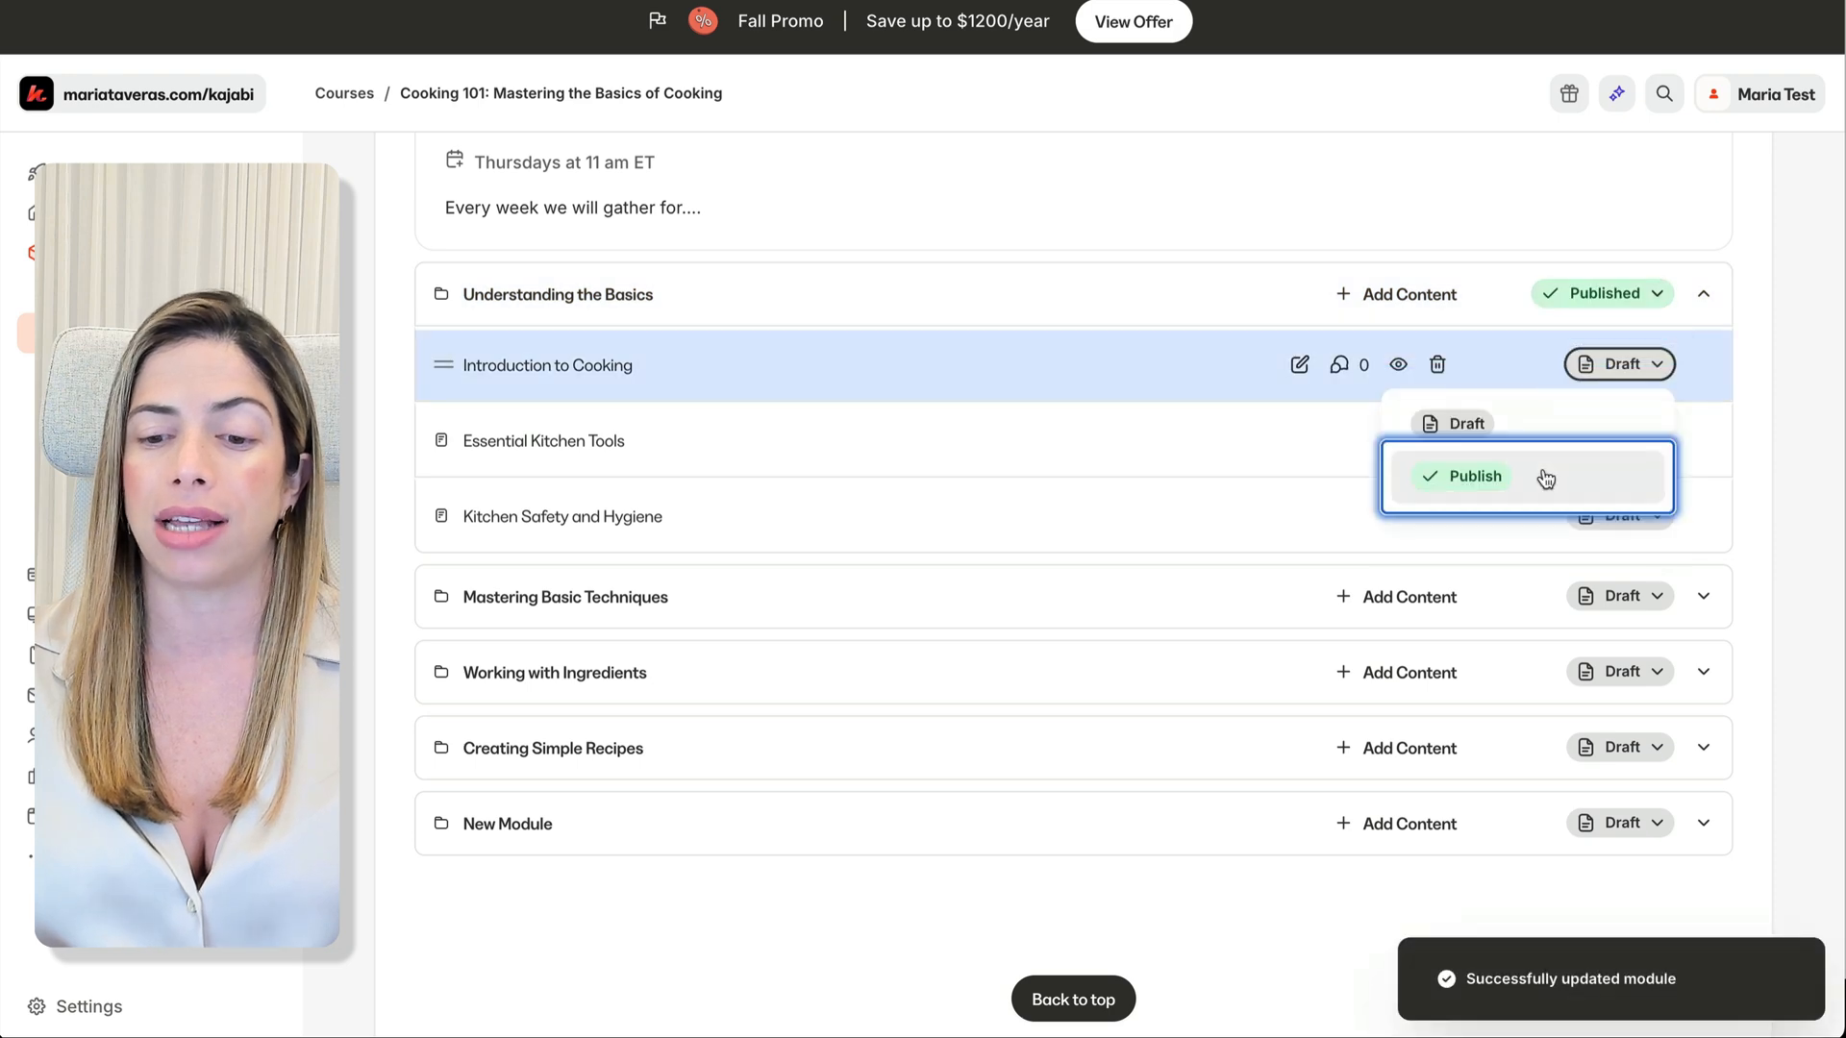
left_click(1541, 478)
left_click(1621, 439)
left_click(1562, 561)
Step: Publish the Mastering Basic Techniques module and its Cutting and Chopping Techniques lesson
left_click(1621, 596)
left_click(1548, 702)
scroll(1629, 555, "down", 2)
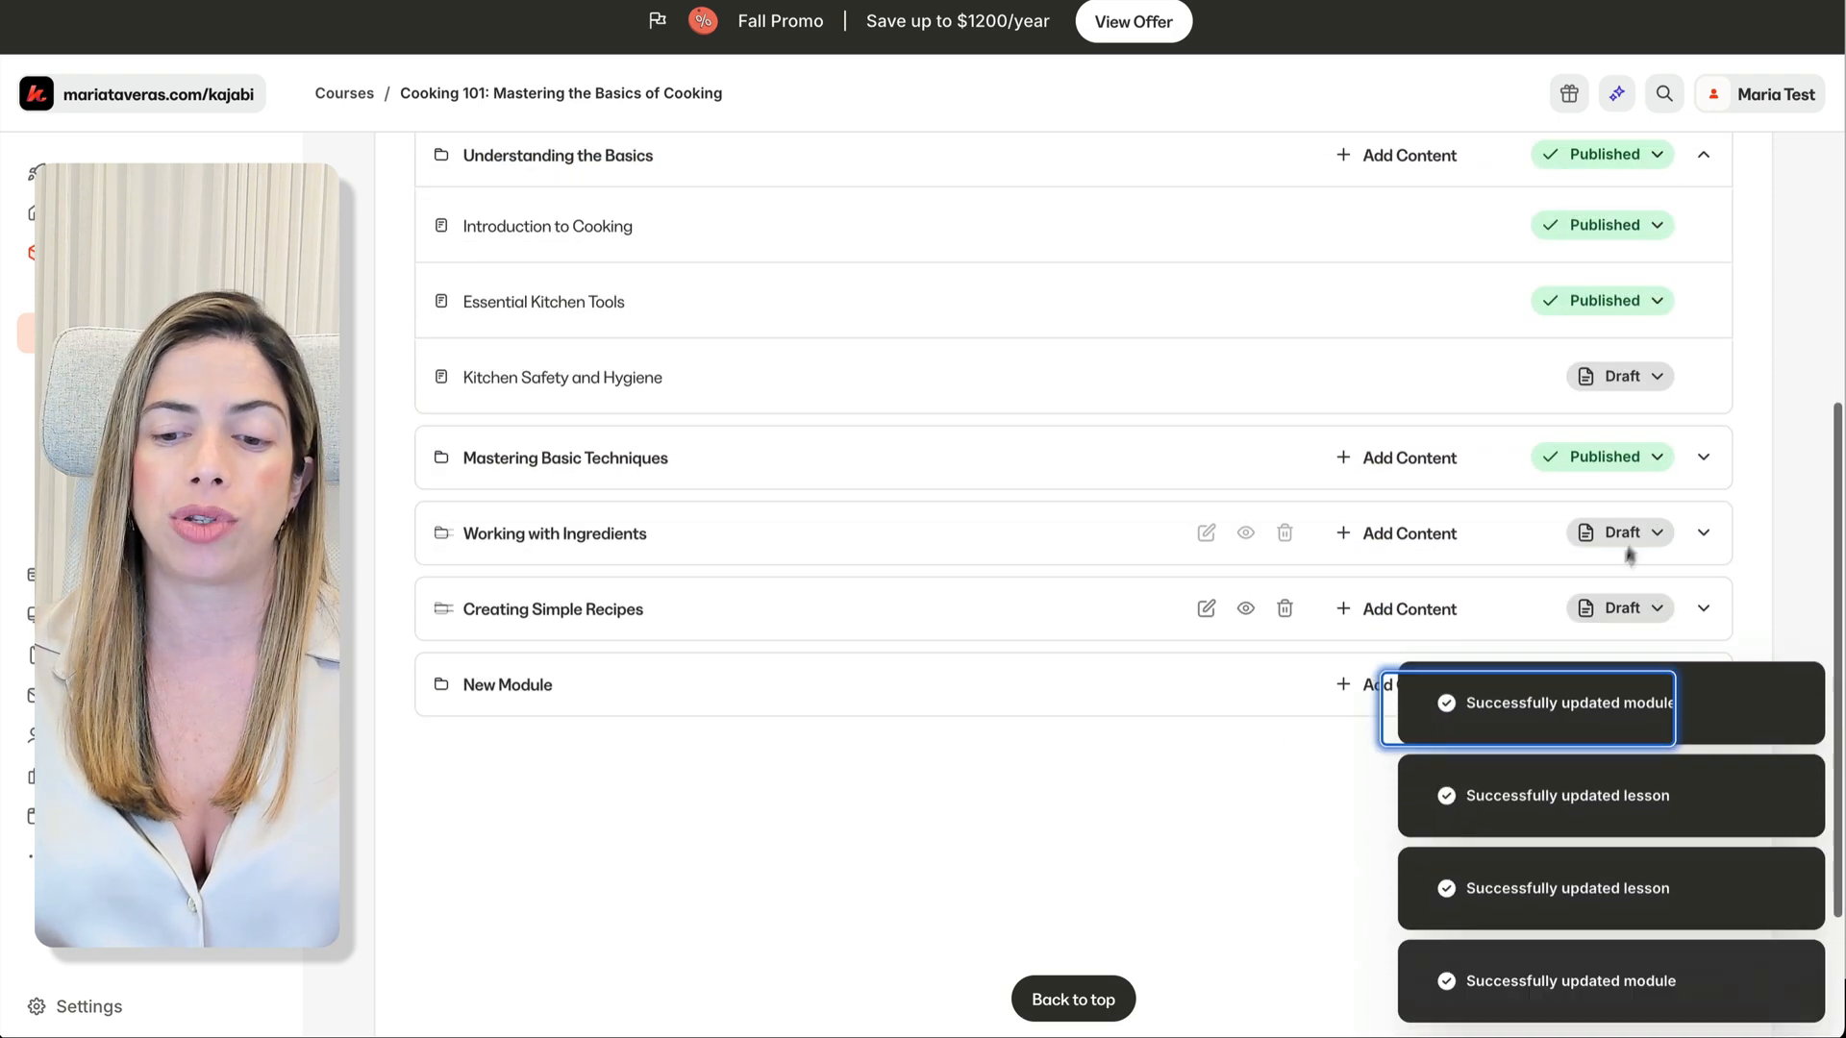
left_click(1703, 457)
left_click(1624, 528)
left_click(1547, 627)
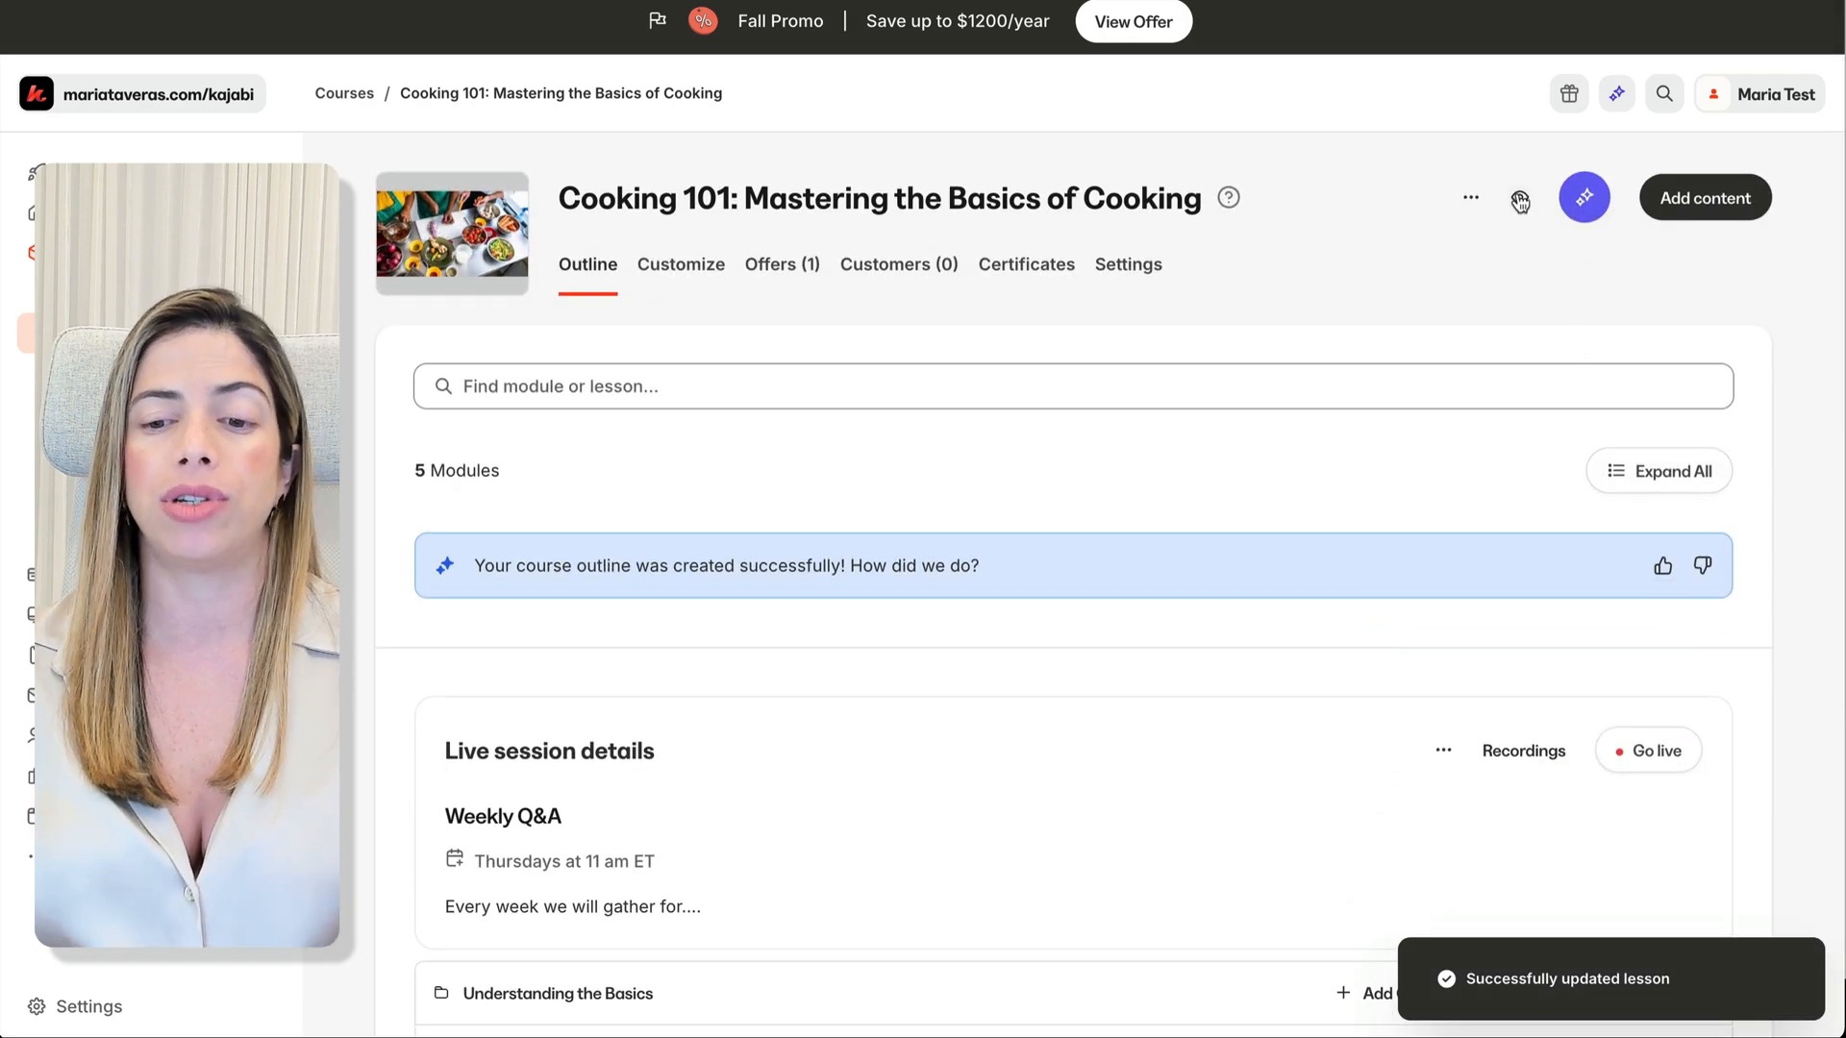
Step: Preview the course page as a student and review the status of its modules and lessons in the outline
left_click(1519, 199)
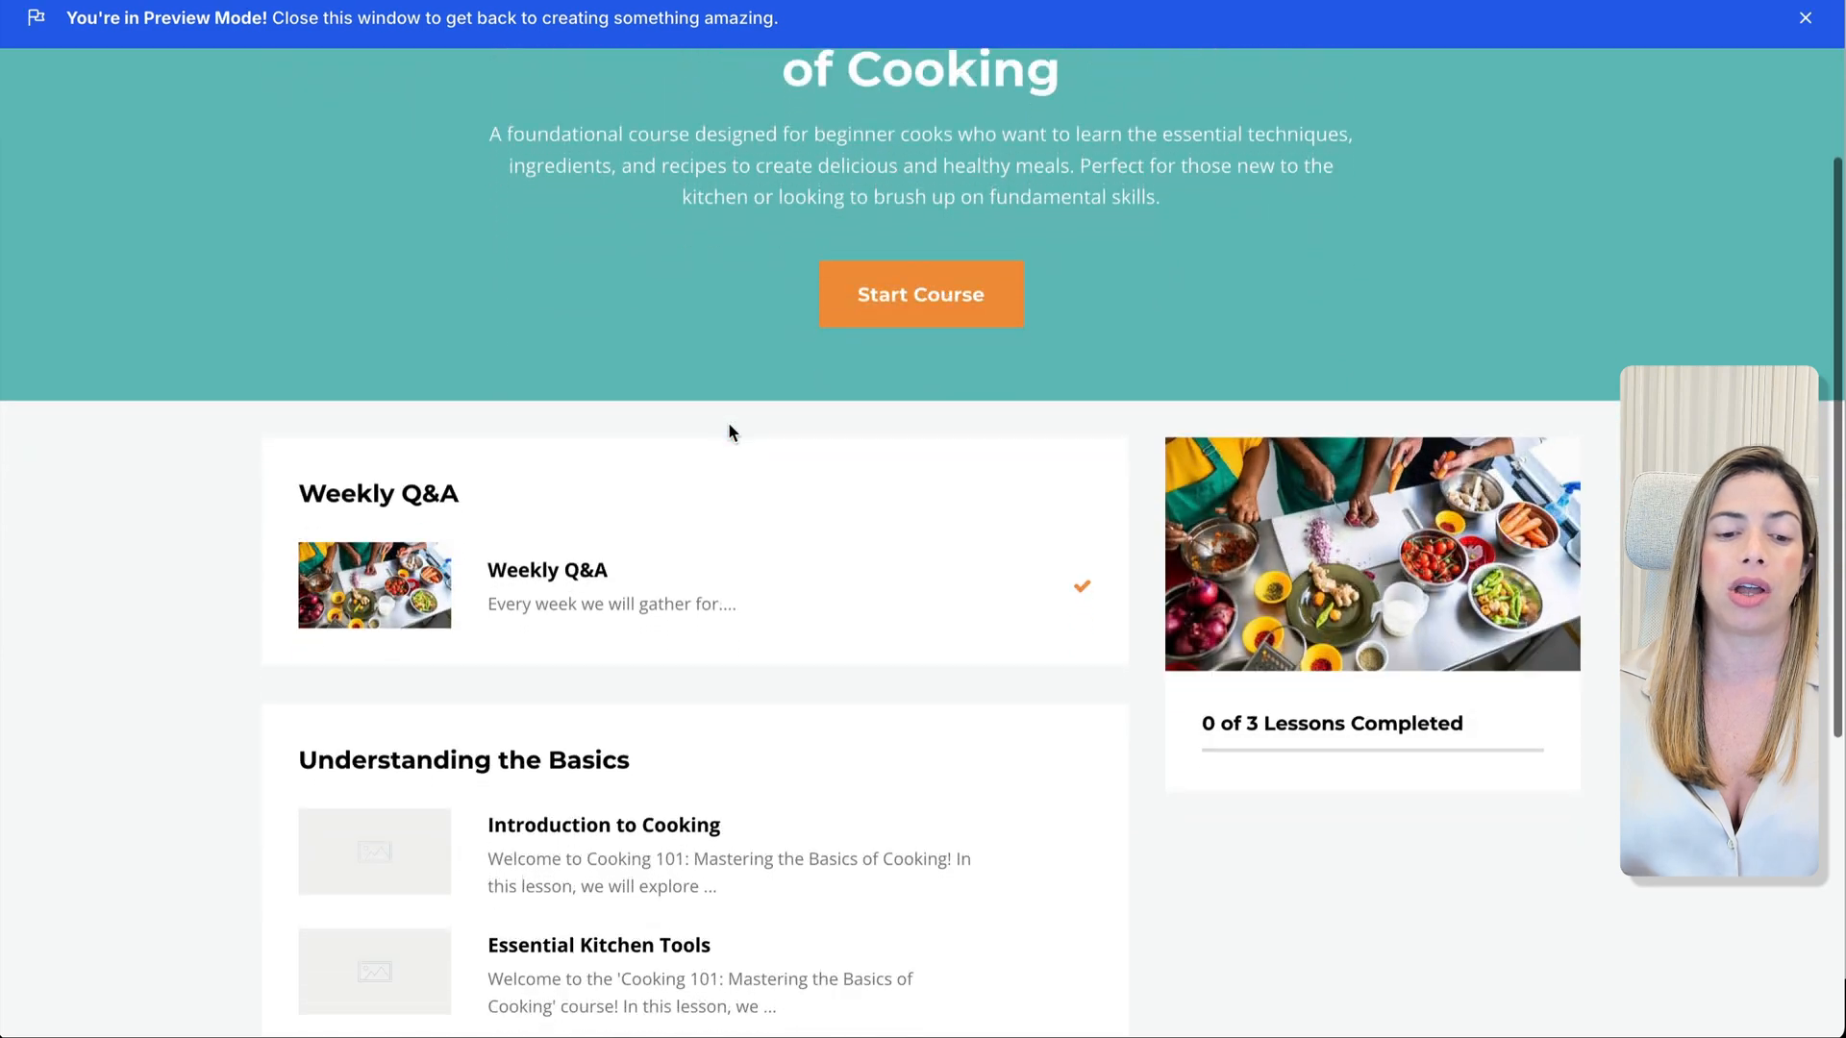
scroll(729, 424, "down", 5)
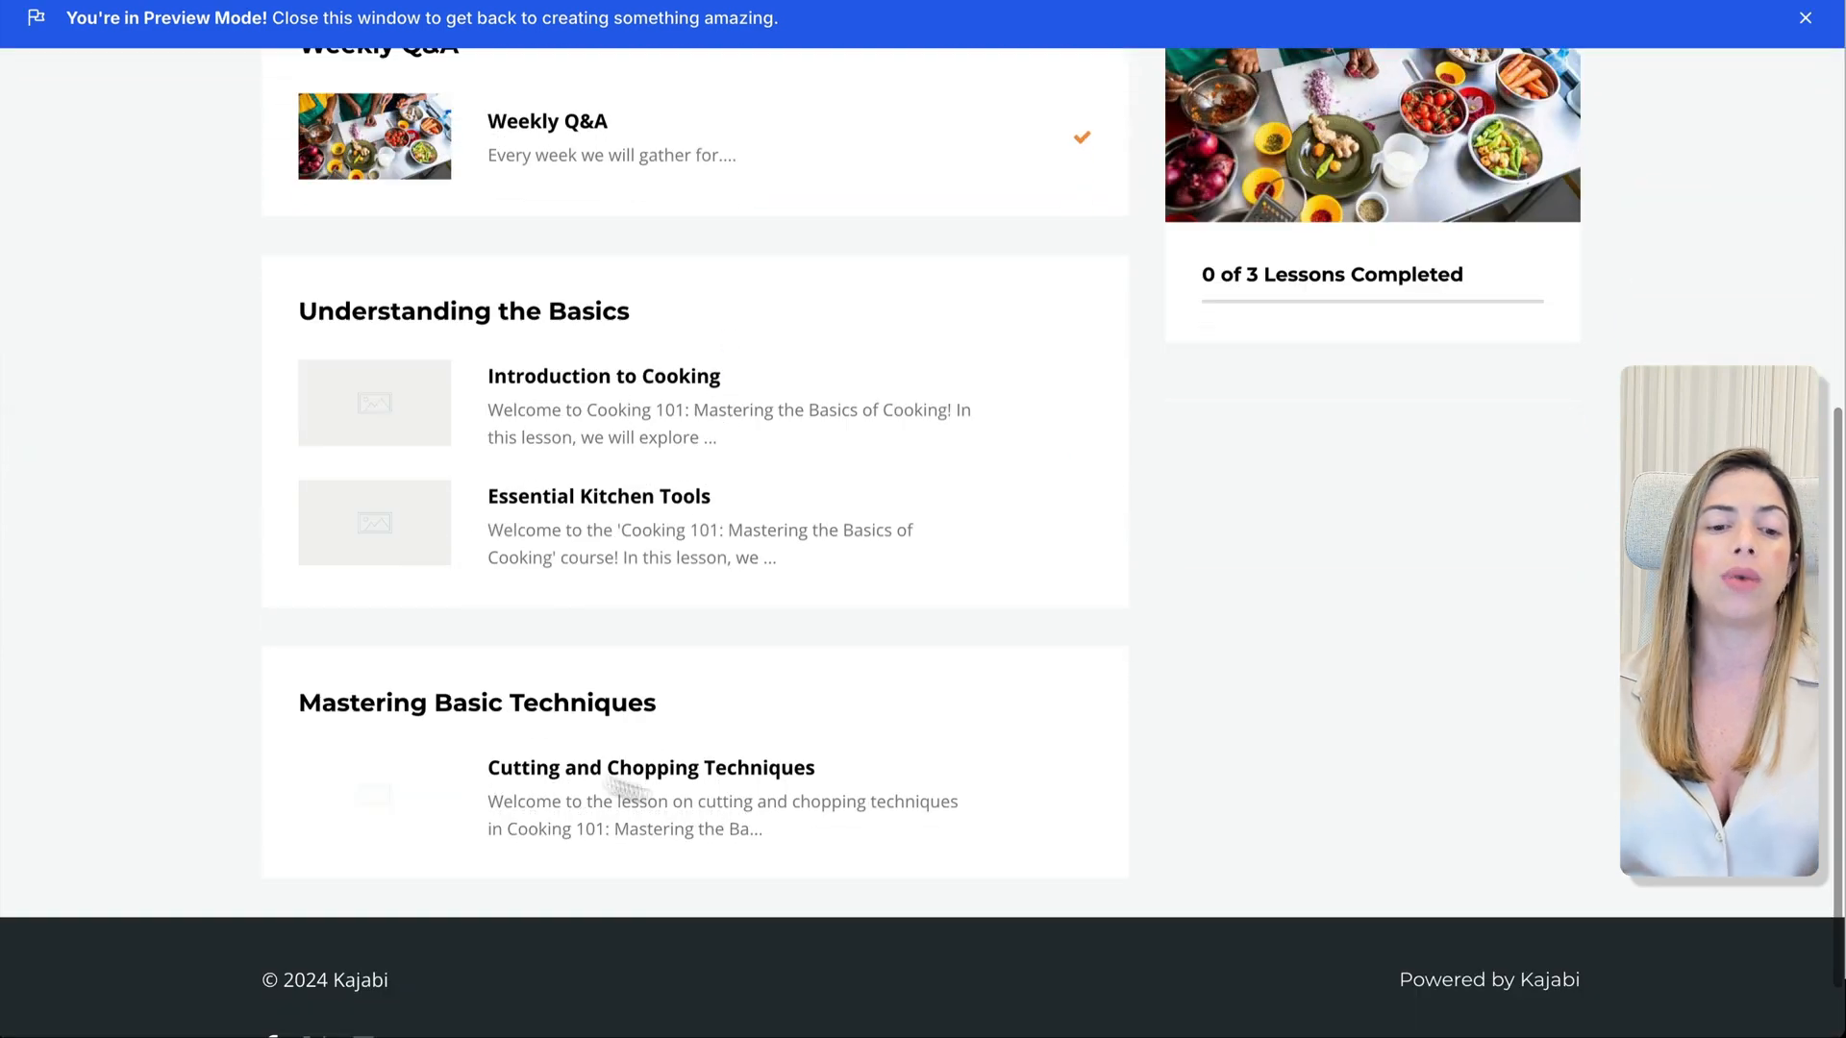
scroll(777, 711, "up", 8)
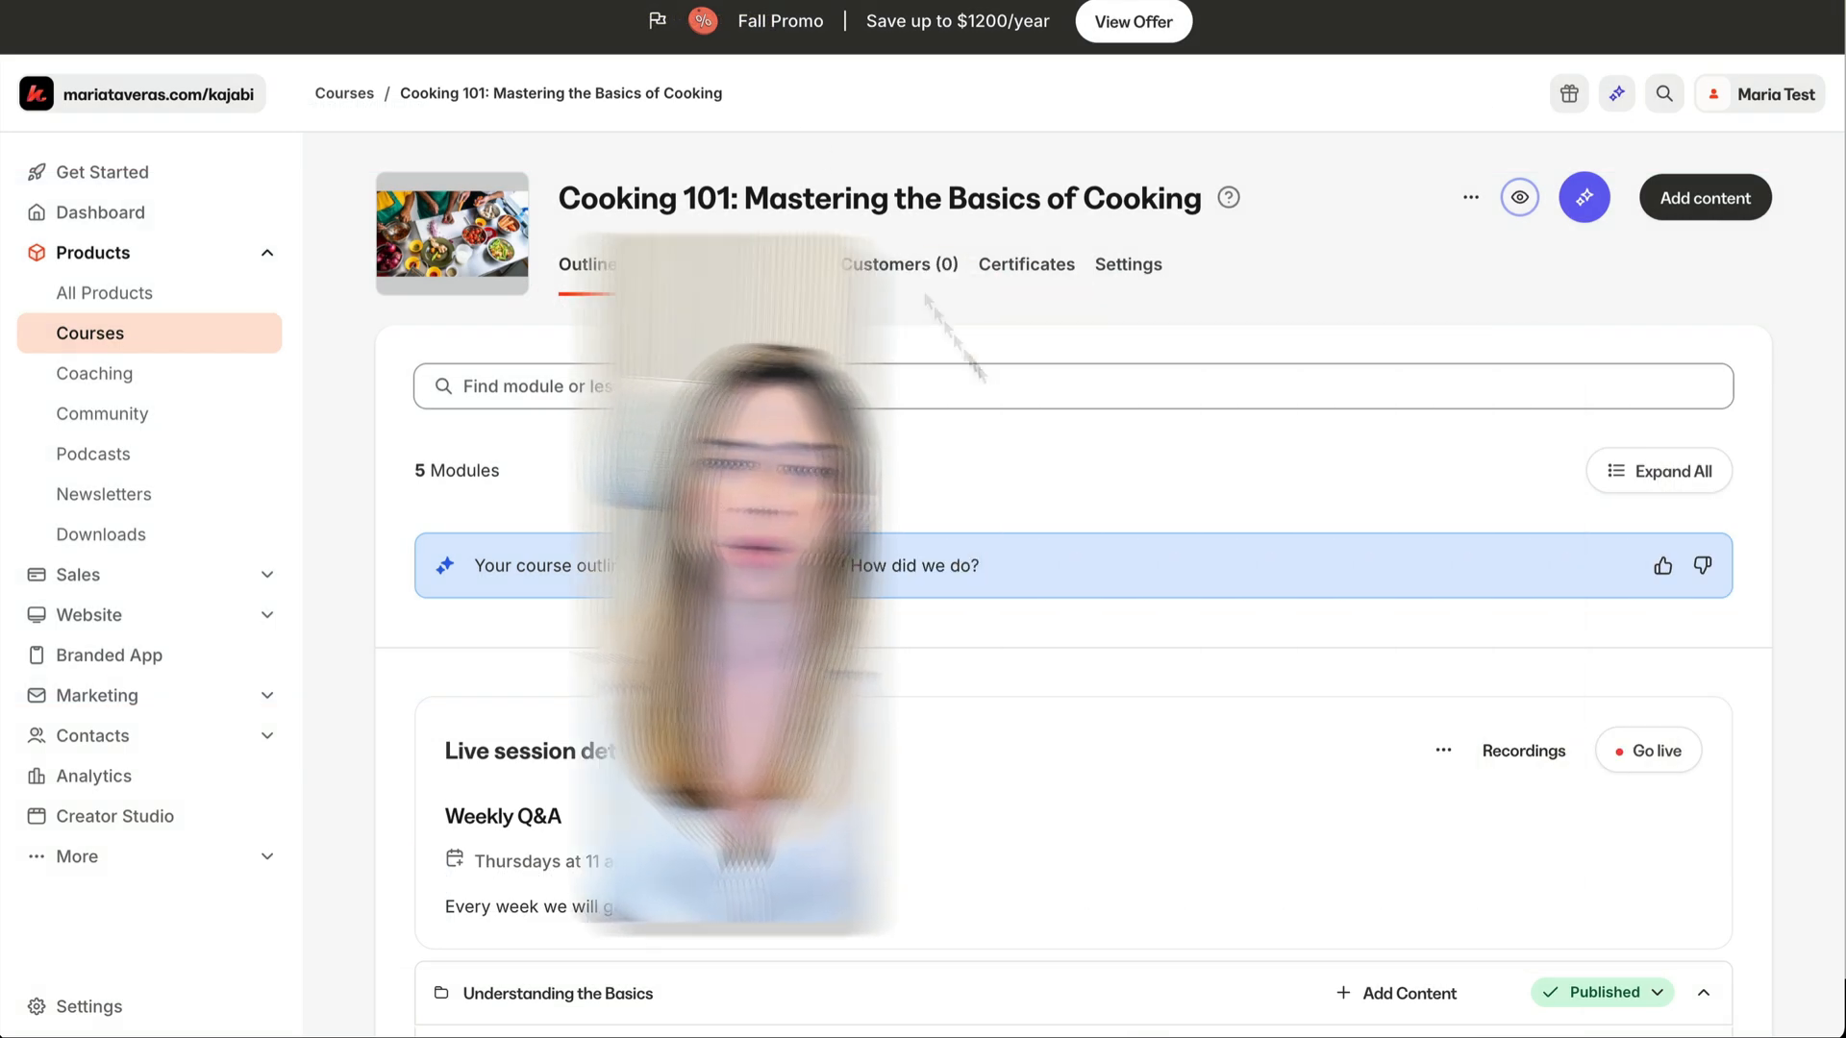
scroll(1053, 471, "down", 6)
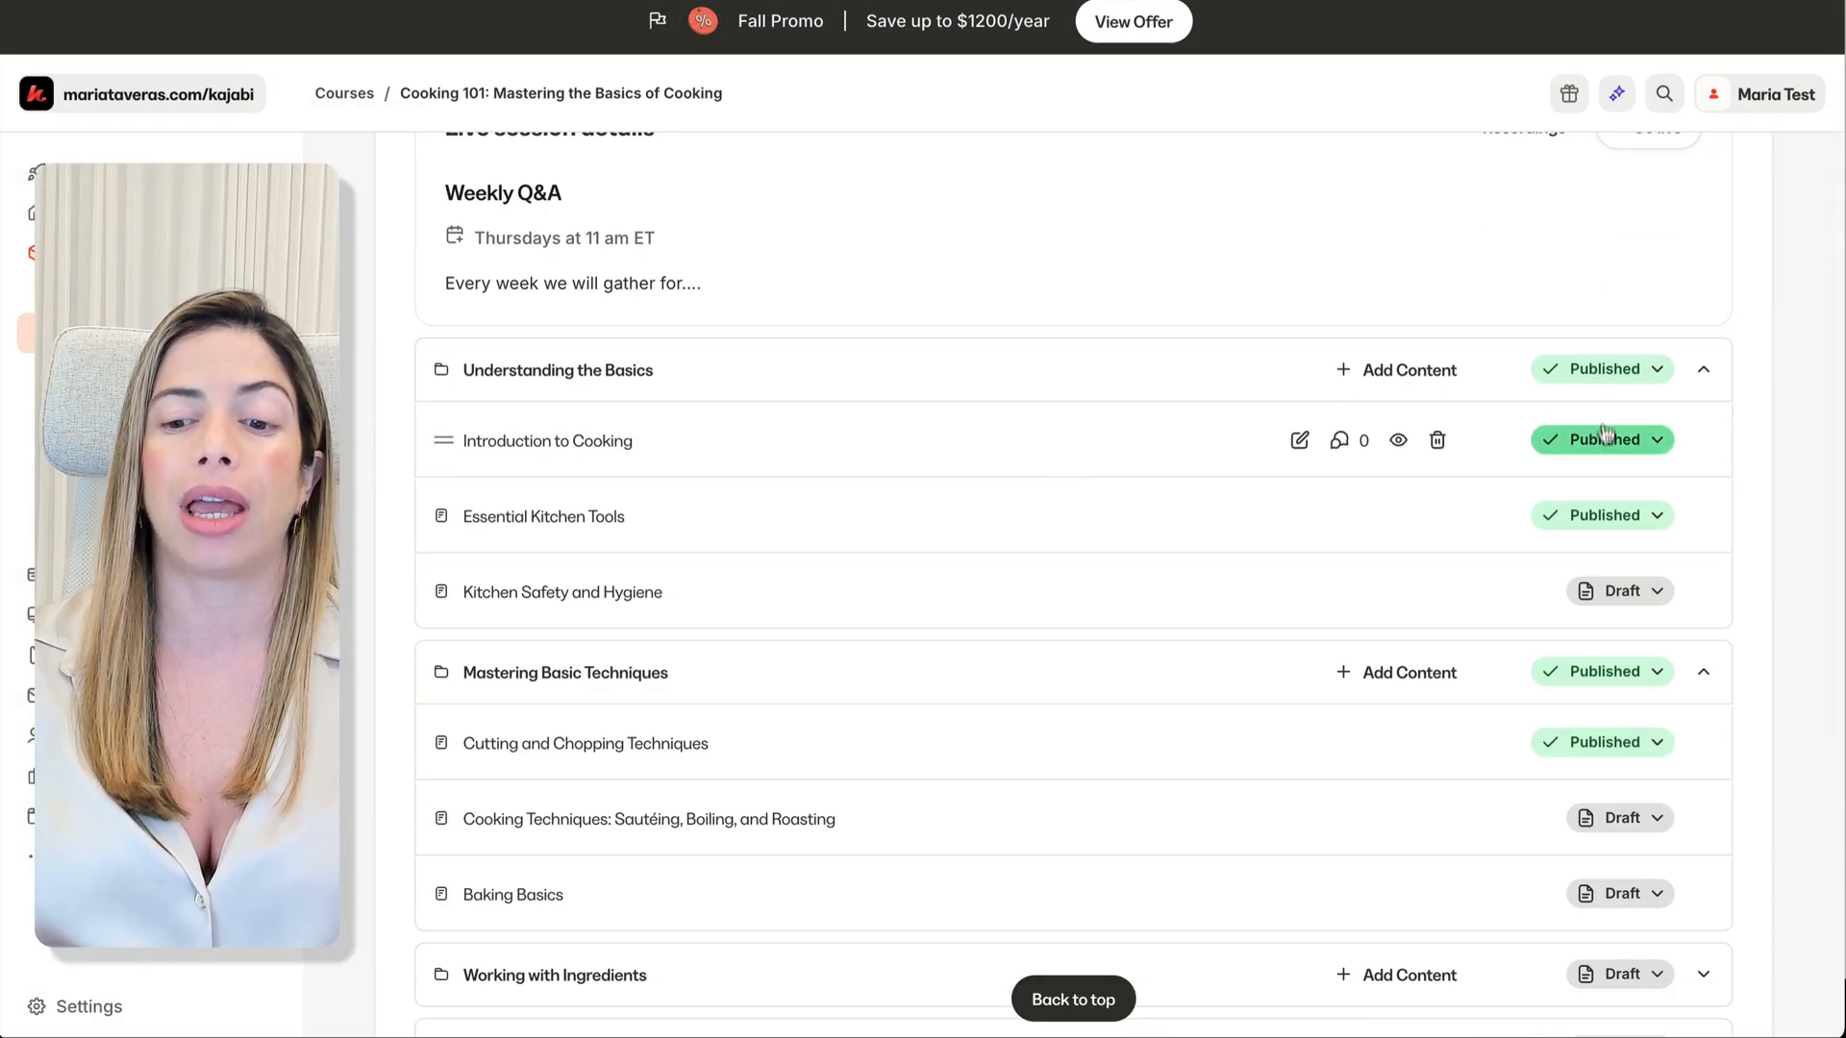
left_click(1613, 375)
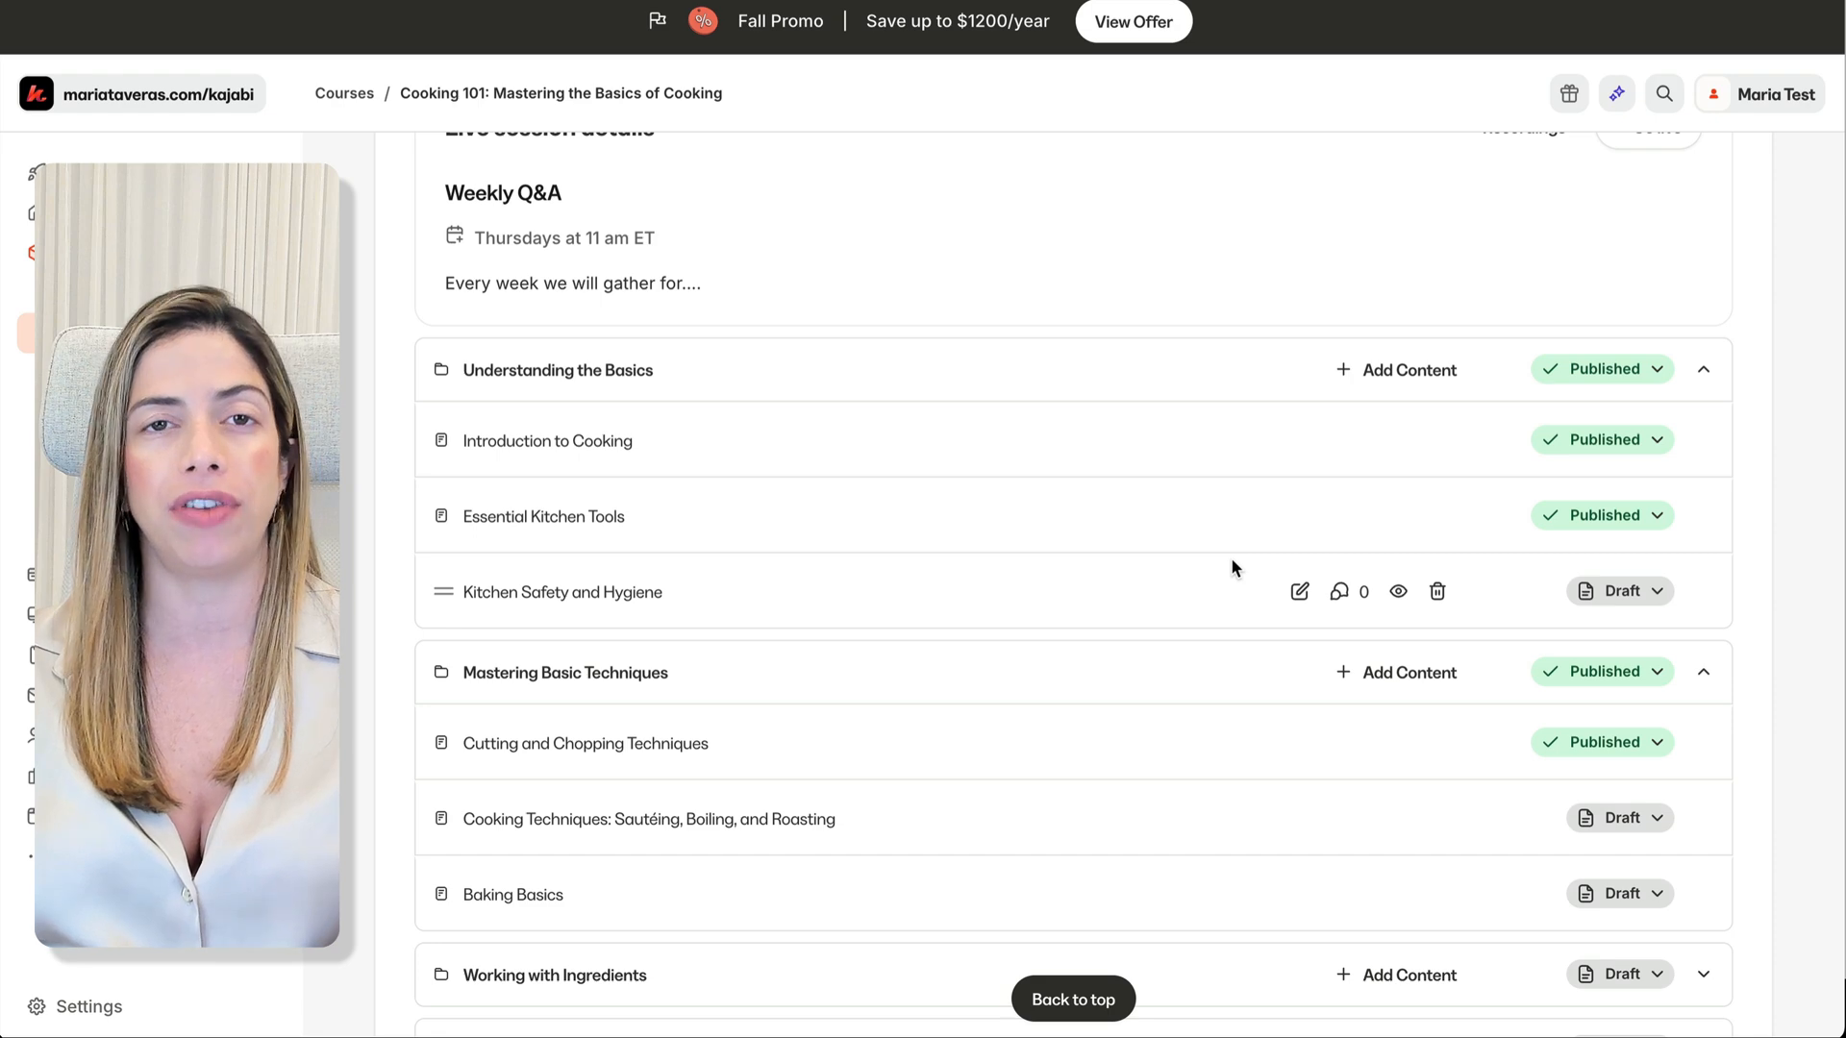
Step: Set the Mastering Basic Techniques module to drip 7 days after enrollment
scroll(1231, 561, "down", 3)
left_click(1574, 463)
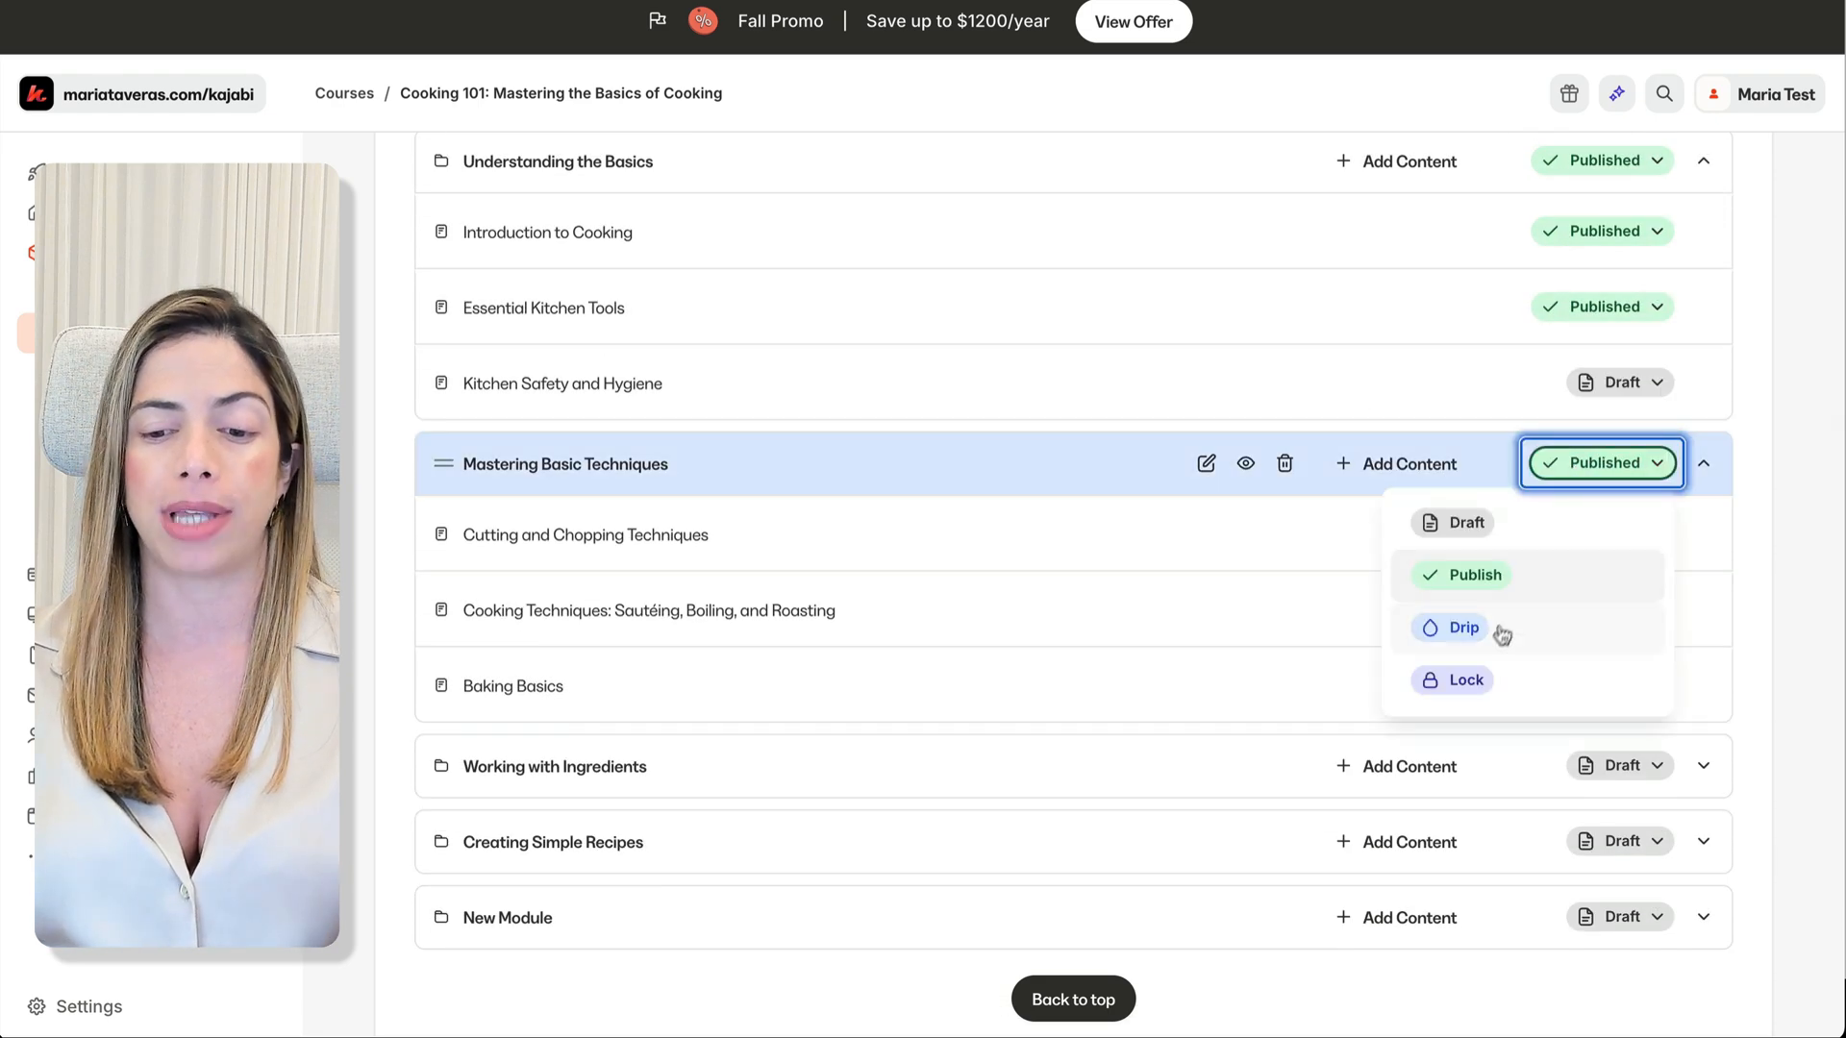
left_click(1463, 628)
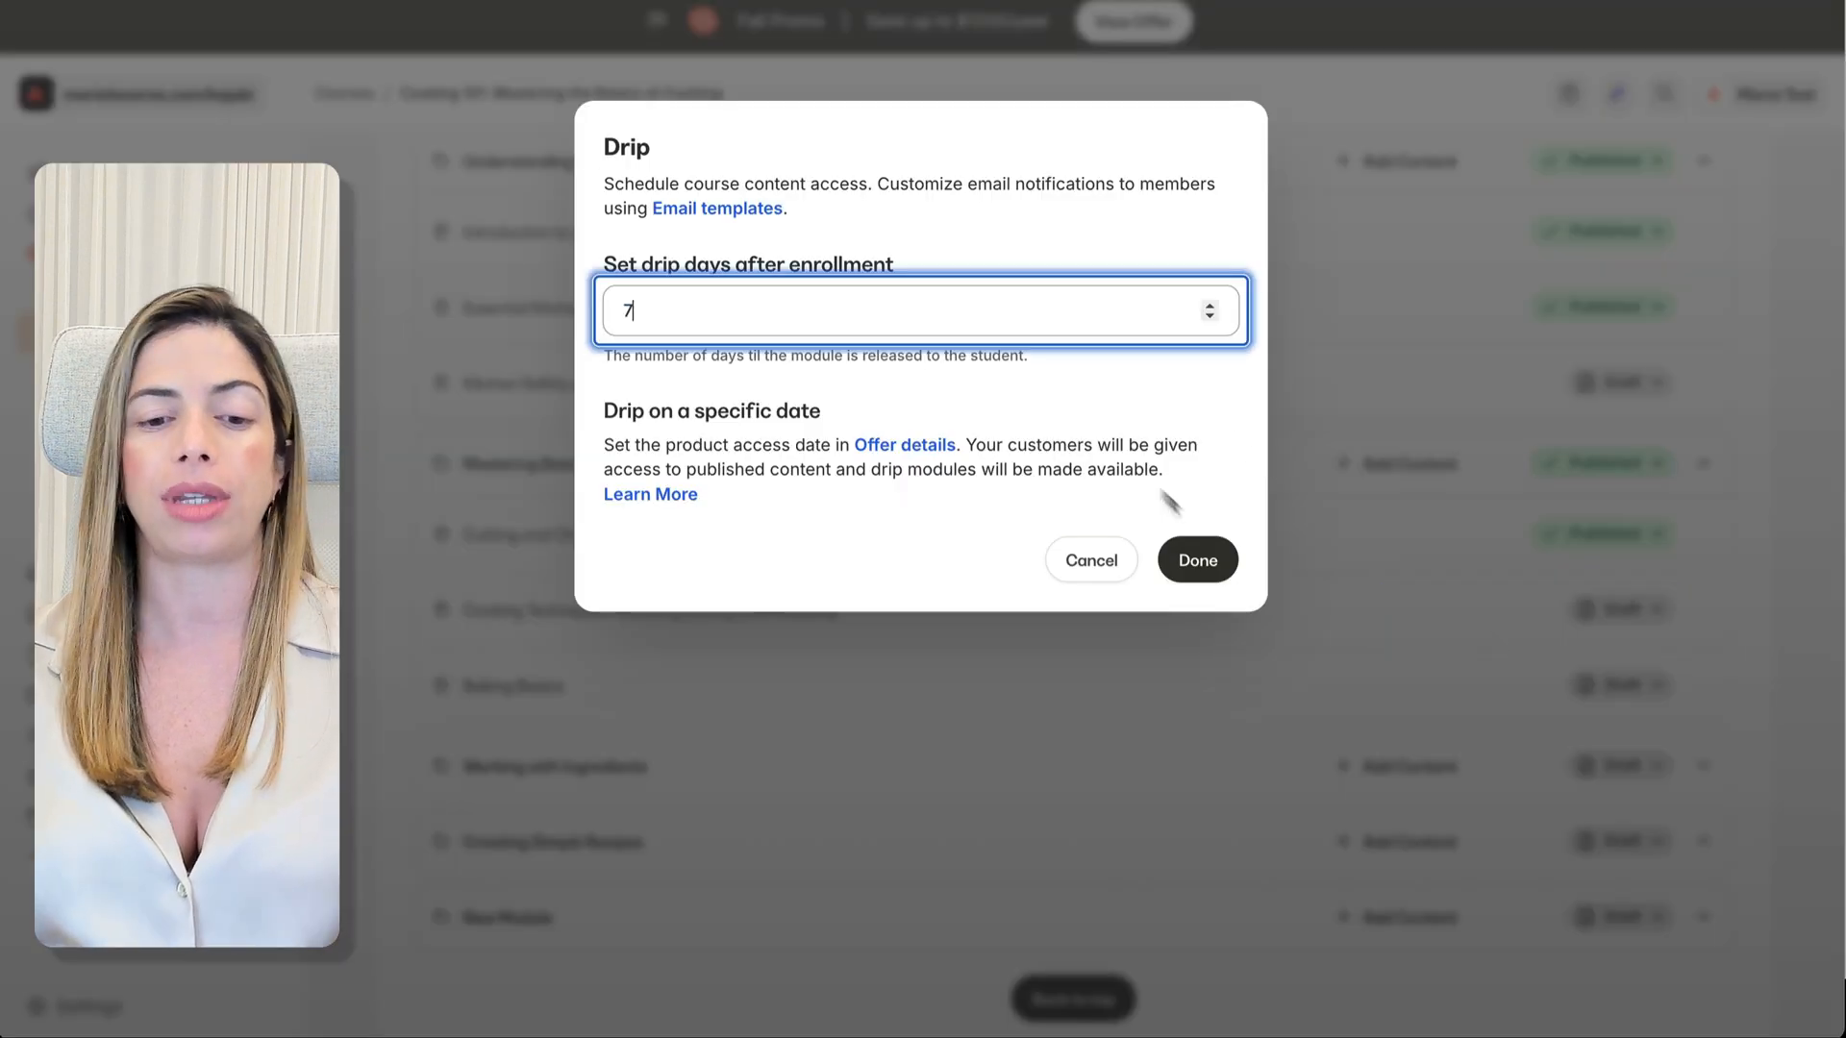
type("7")
left_click(1197, 560)
Step: Set the Working with Ingredients module to drip 14 days after enrollment
scroll(1591, 750, "down", 1)
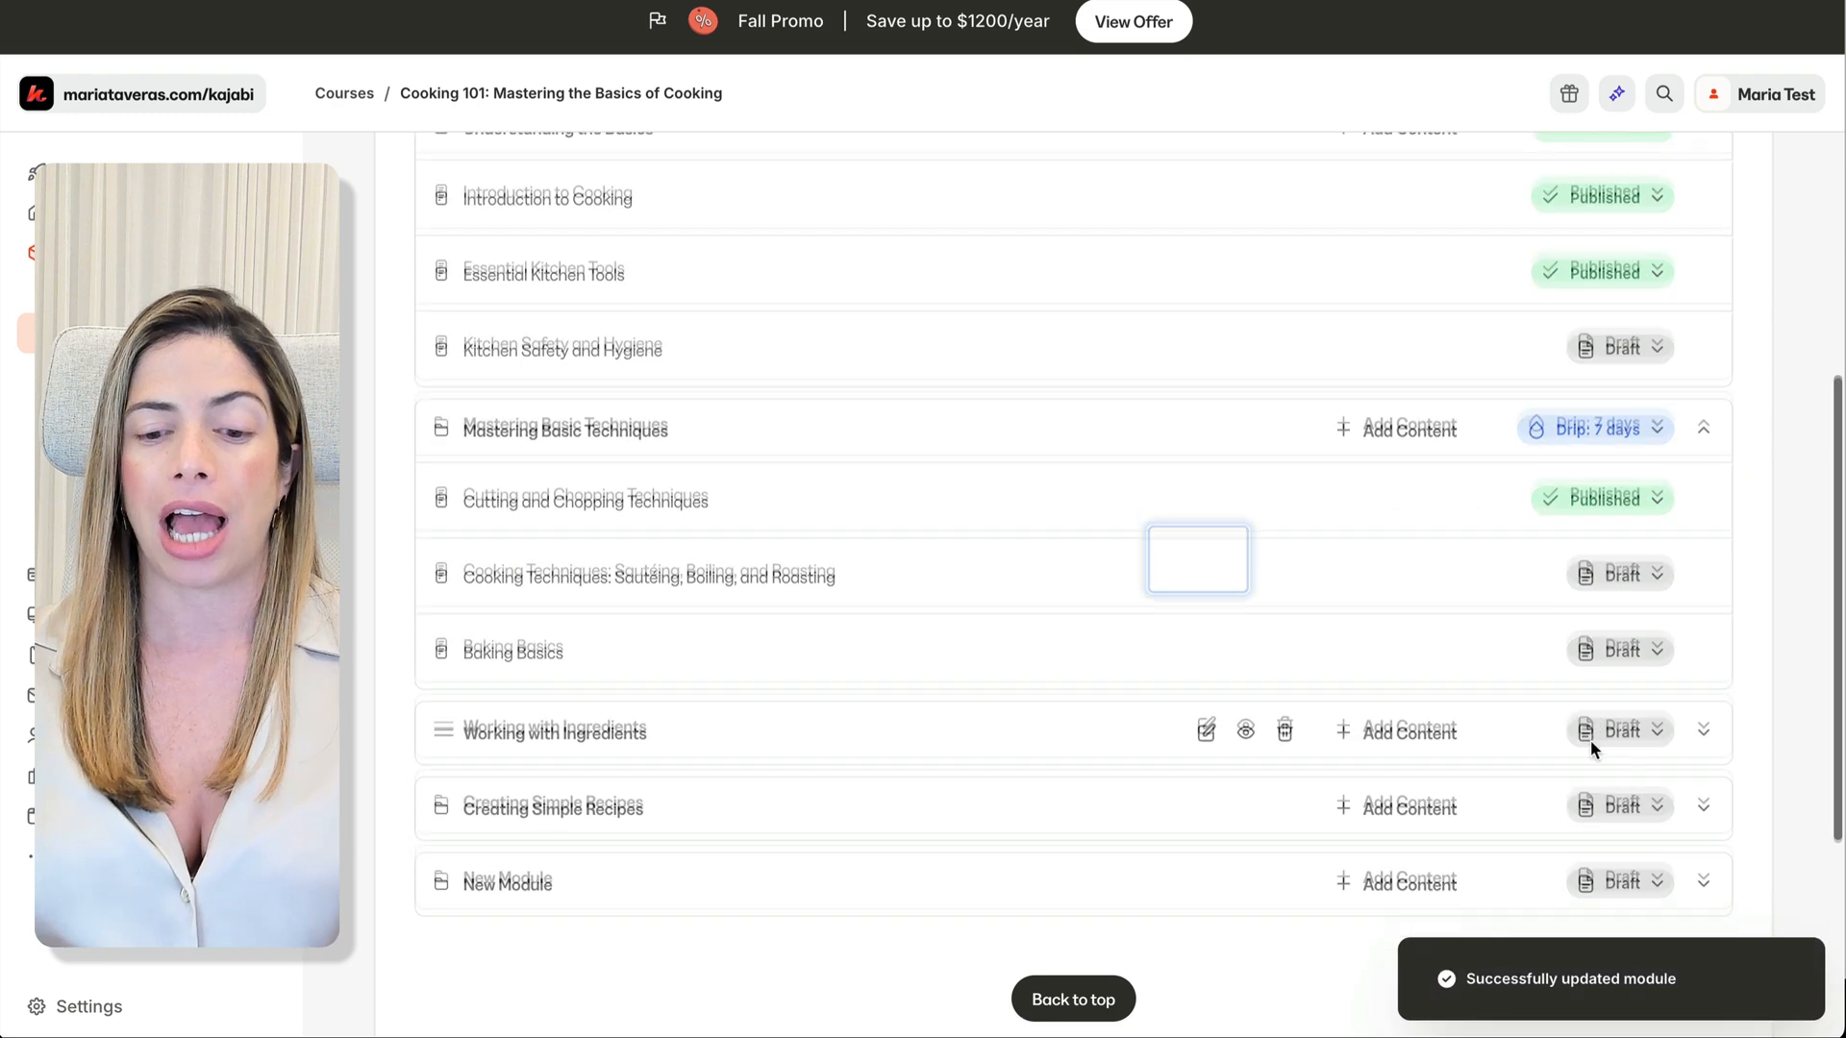
left_click(1606, 647)
left_click(1496, 809)
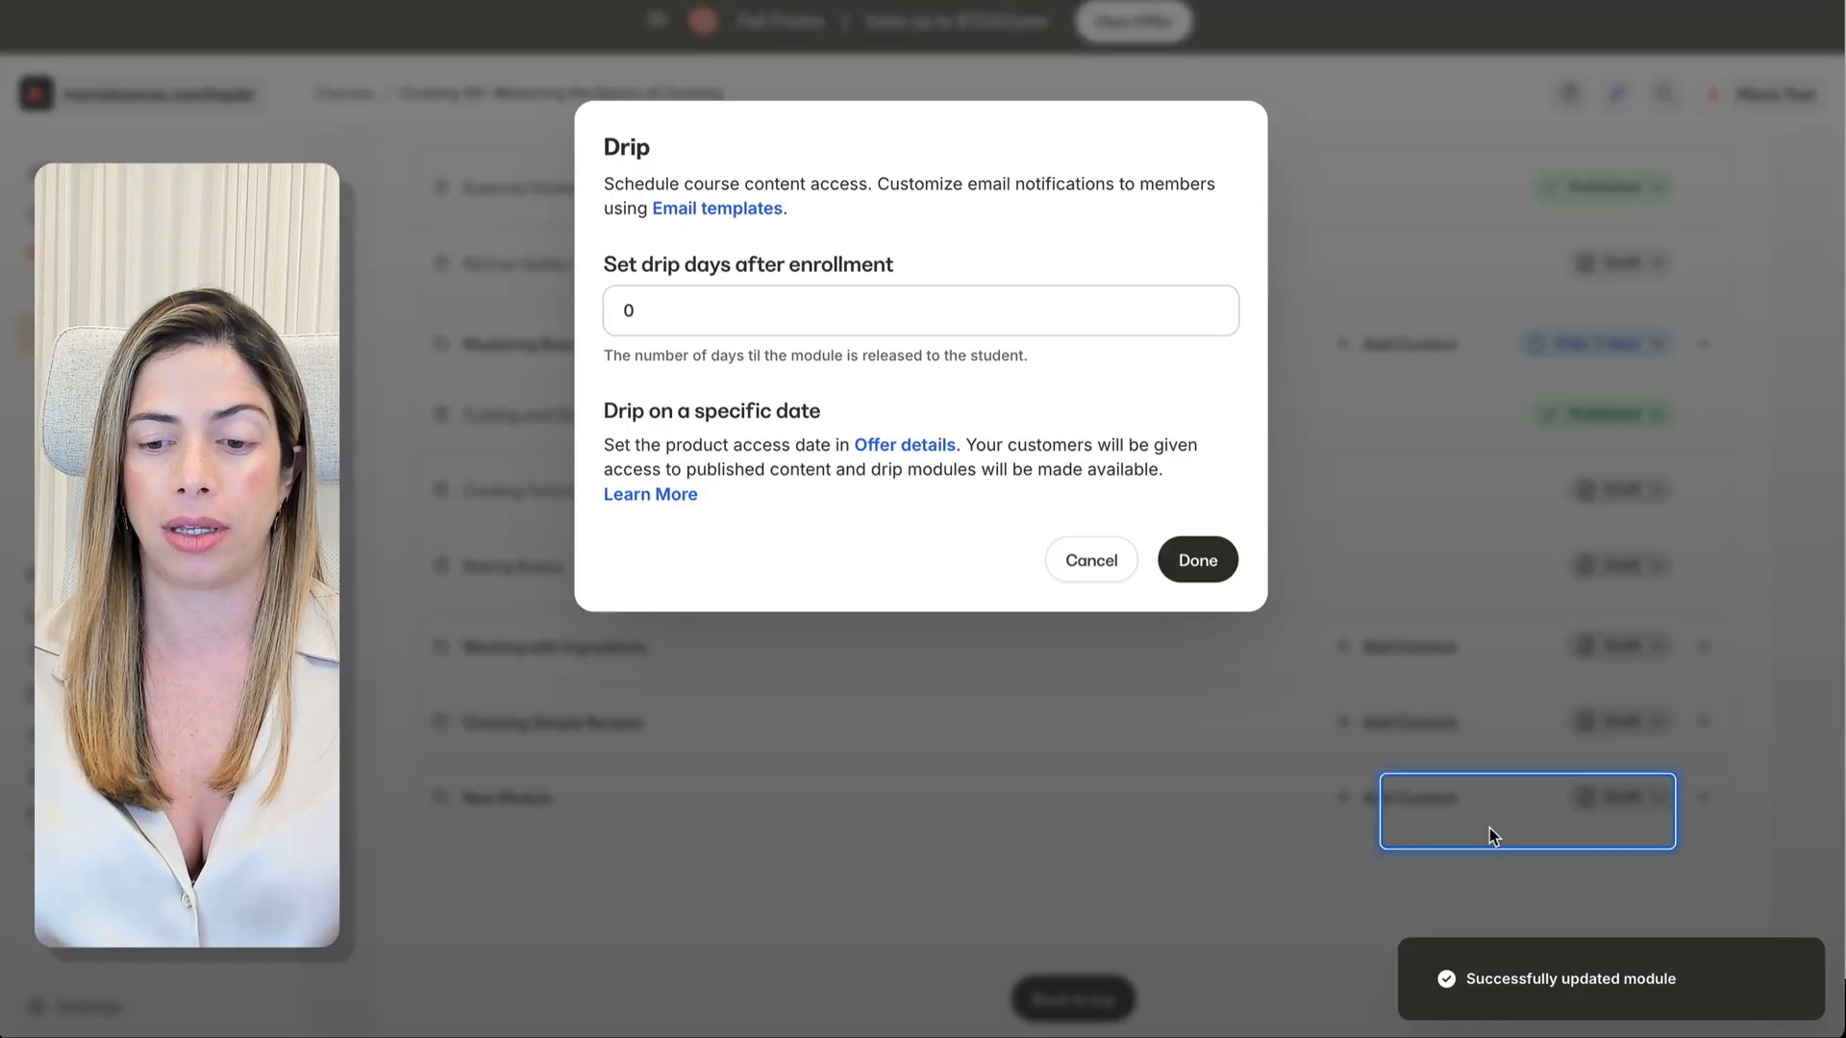
left_click(993, 321)
type("14")
left_click(1194, 557)
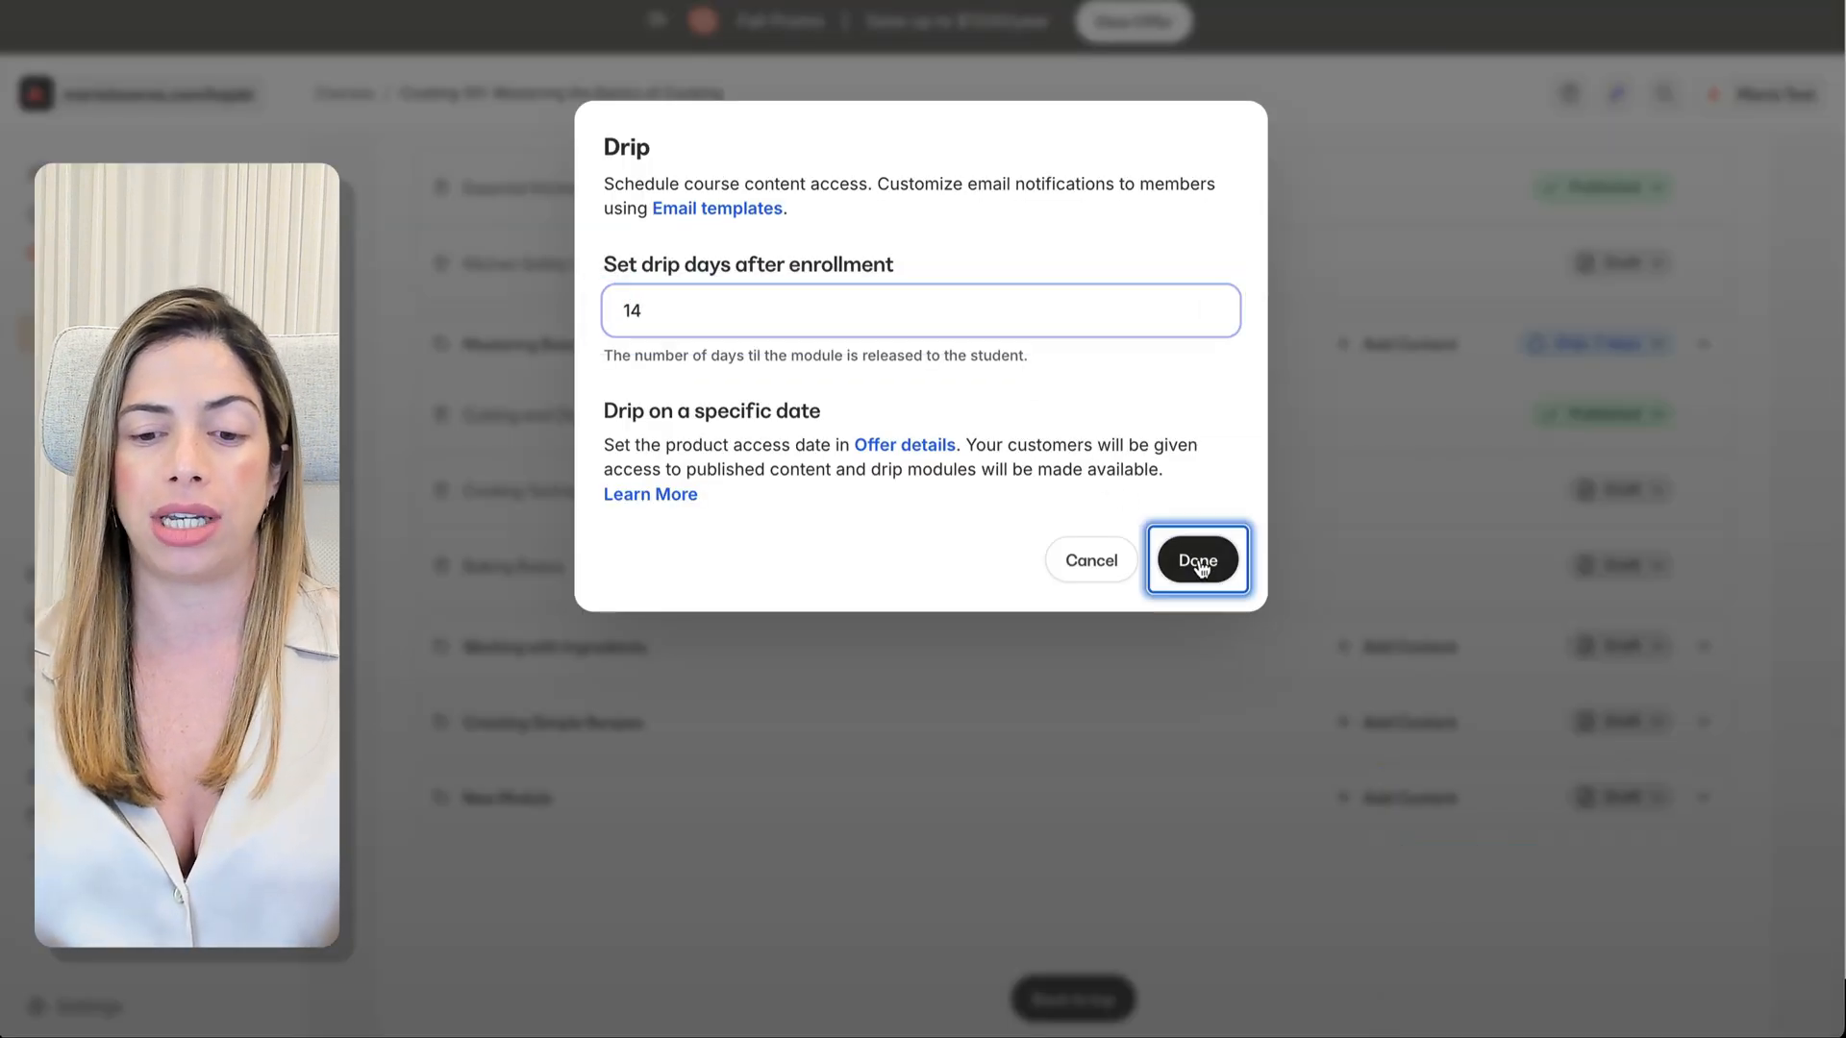
Step: Set the Creating Simple Recipes module to drip 21 days after enrollment
scroll(1404, 885, "down", 3)
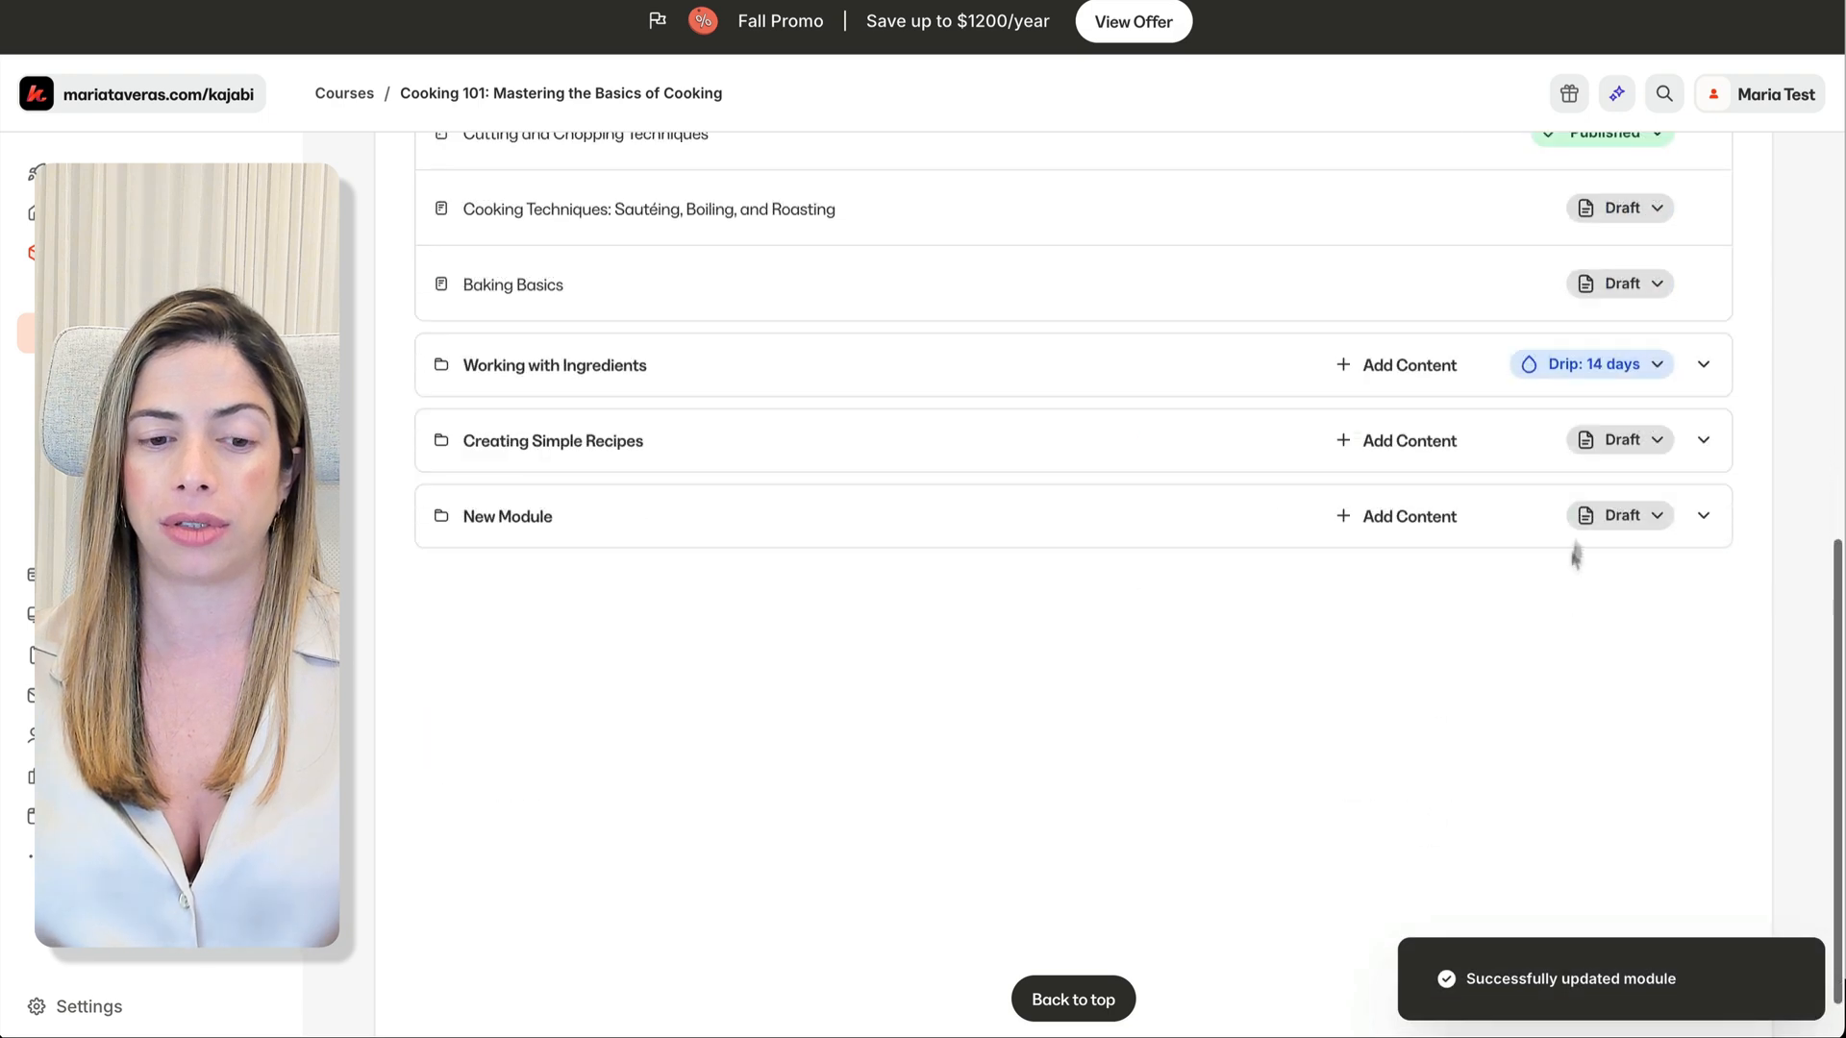
left_click(1604, 451)
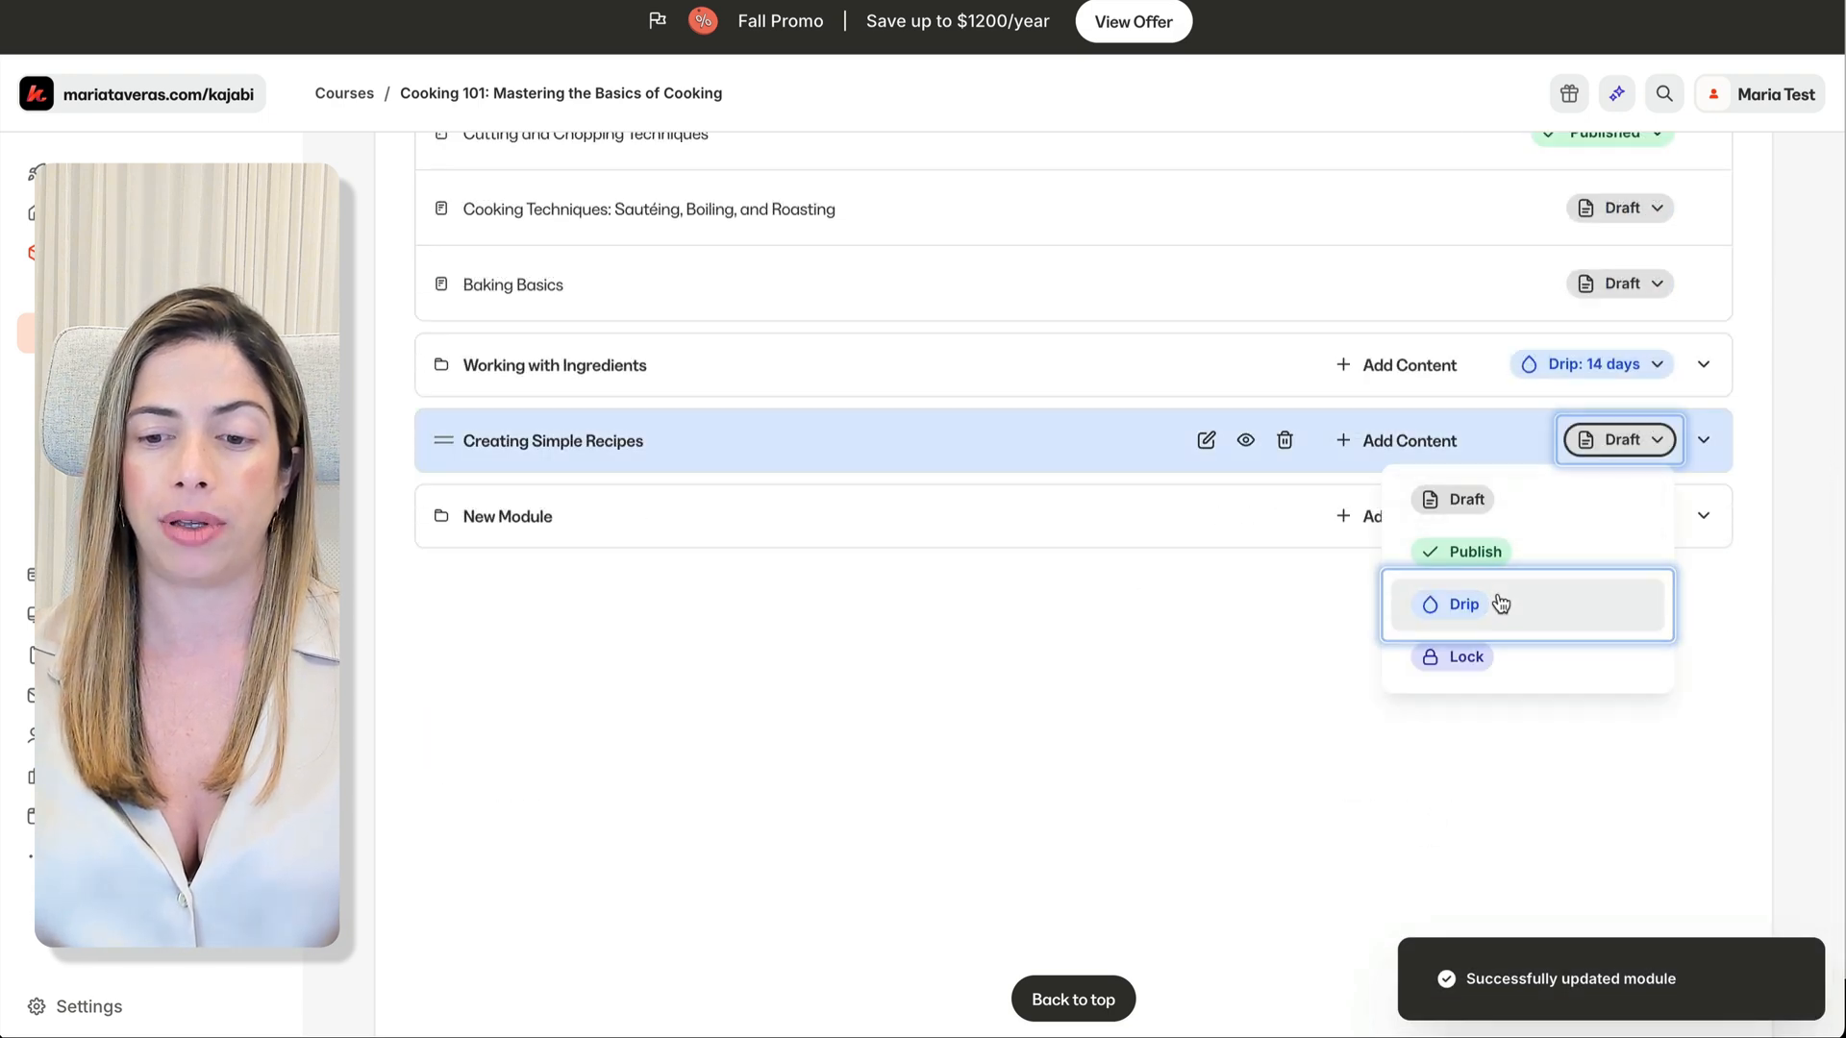
left_click(1501, 604)
left_click(878, 309)
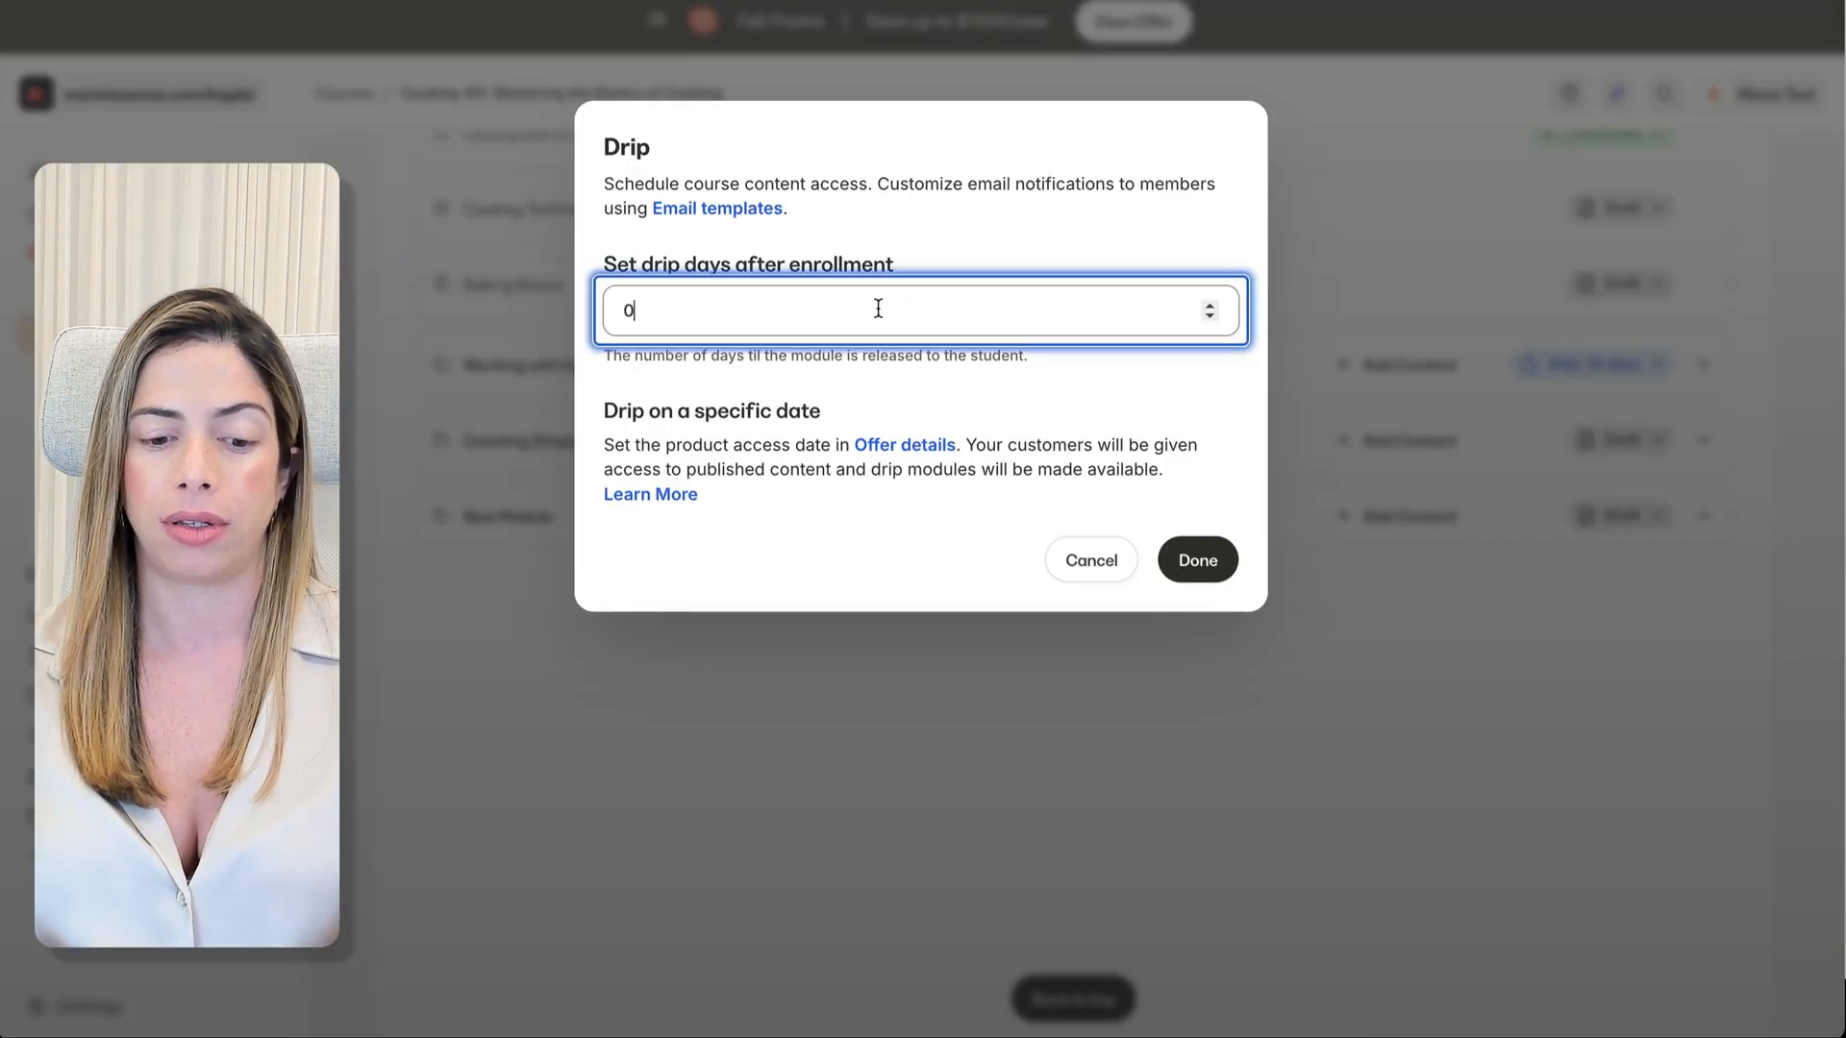
type("21")
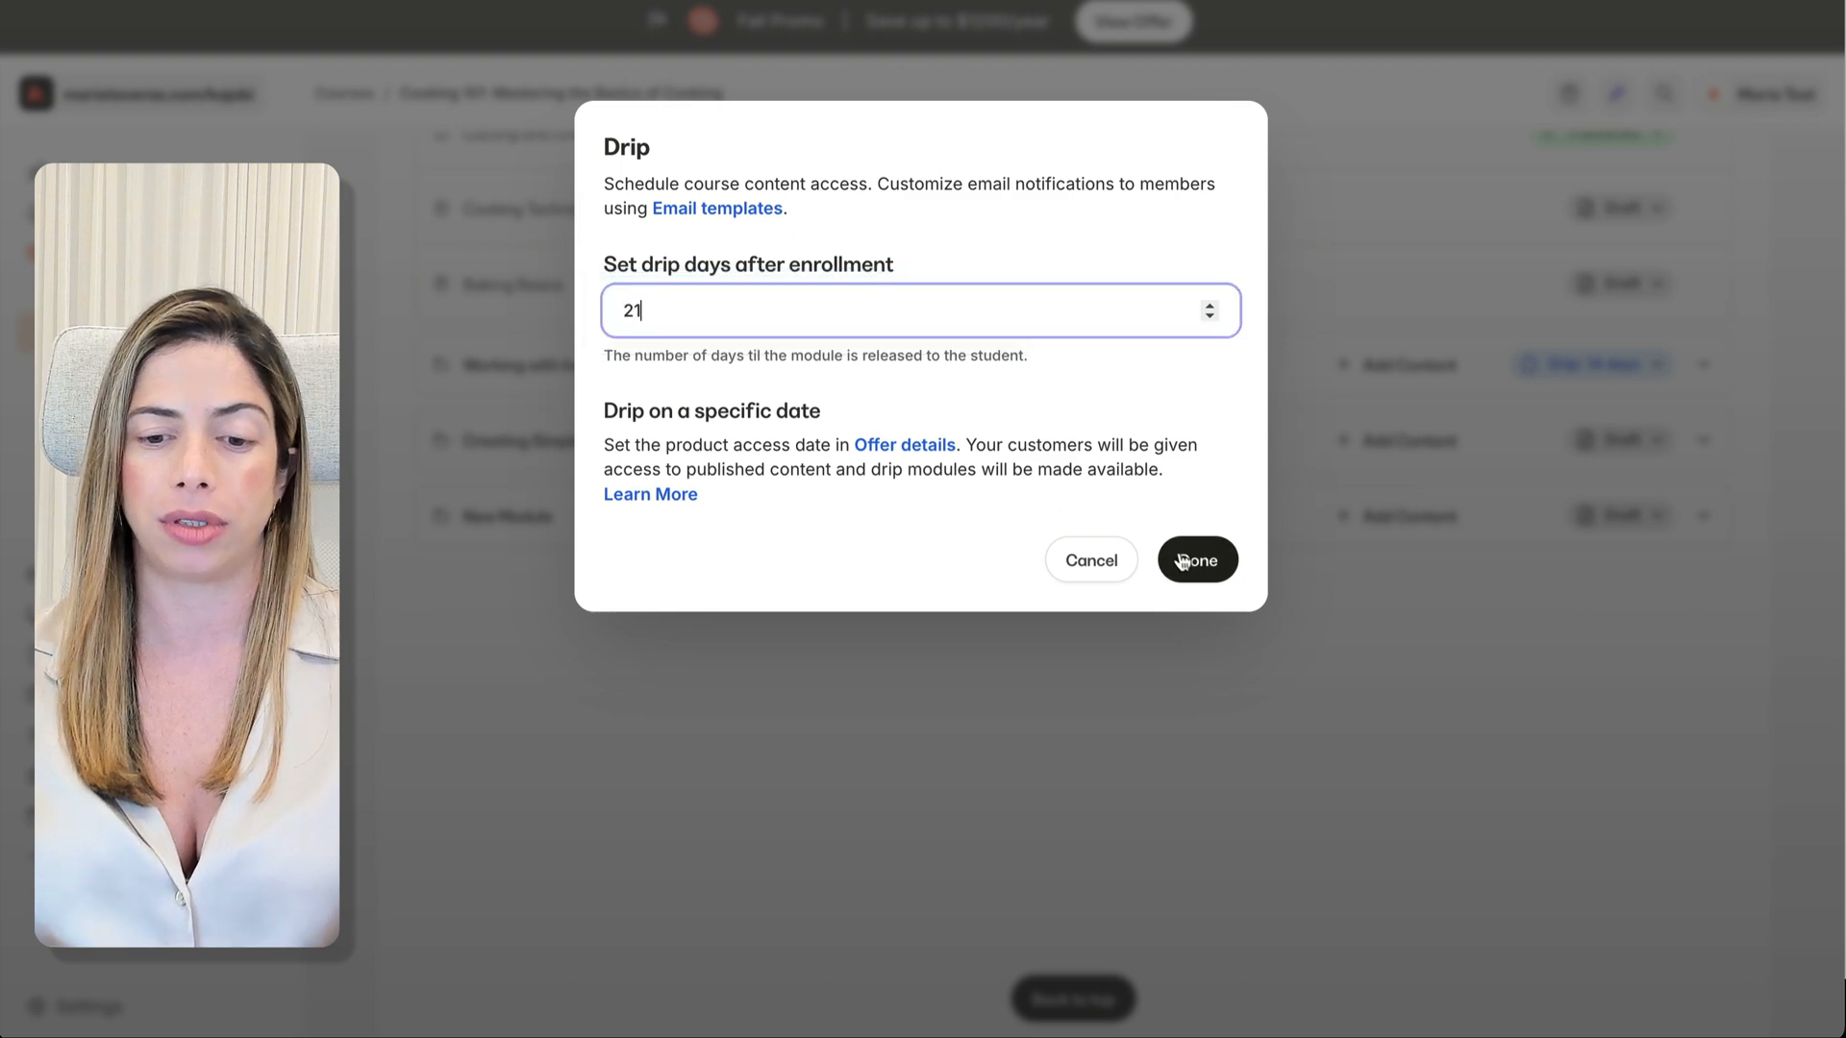
left_click(1197, 559)
Step: Try publishing the module named New Module and return it to draft
left_click(1627, 519)
left_click(1549, 623)
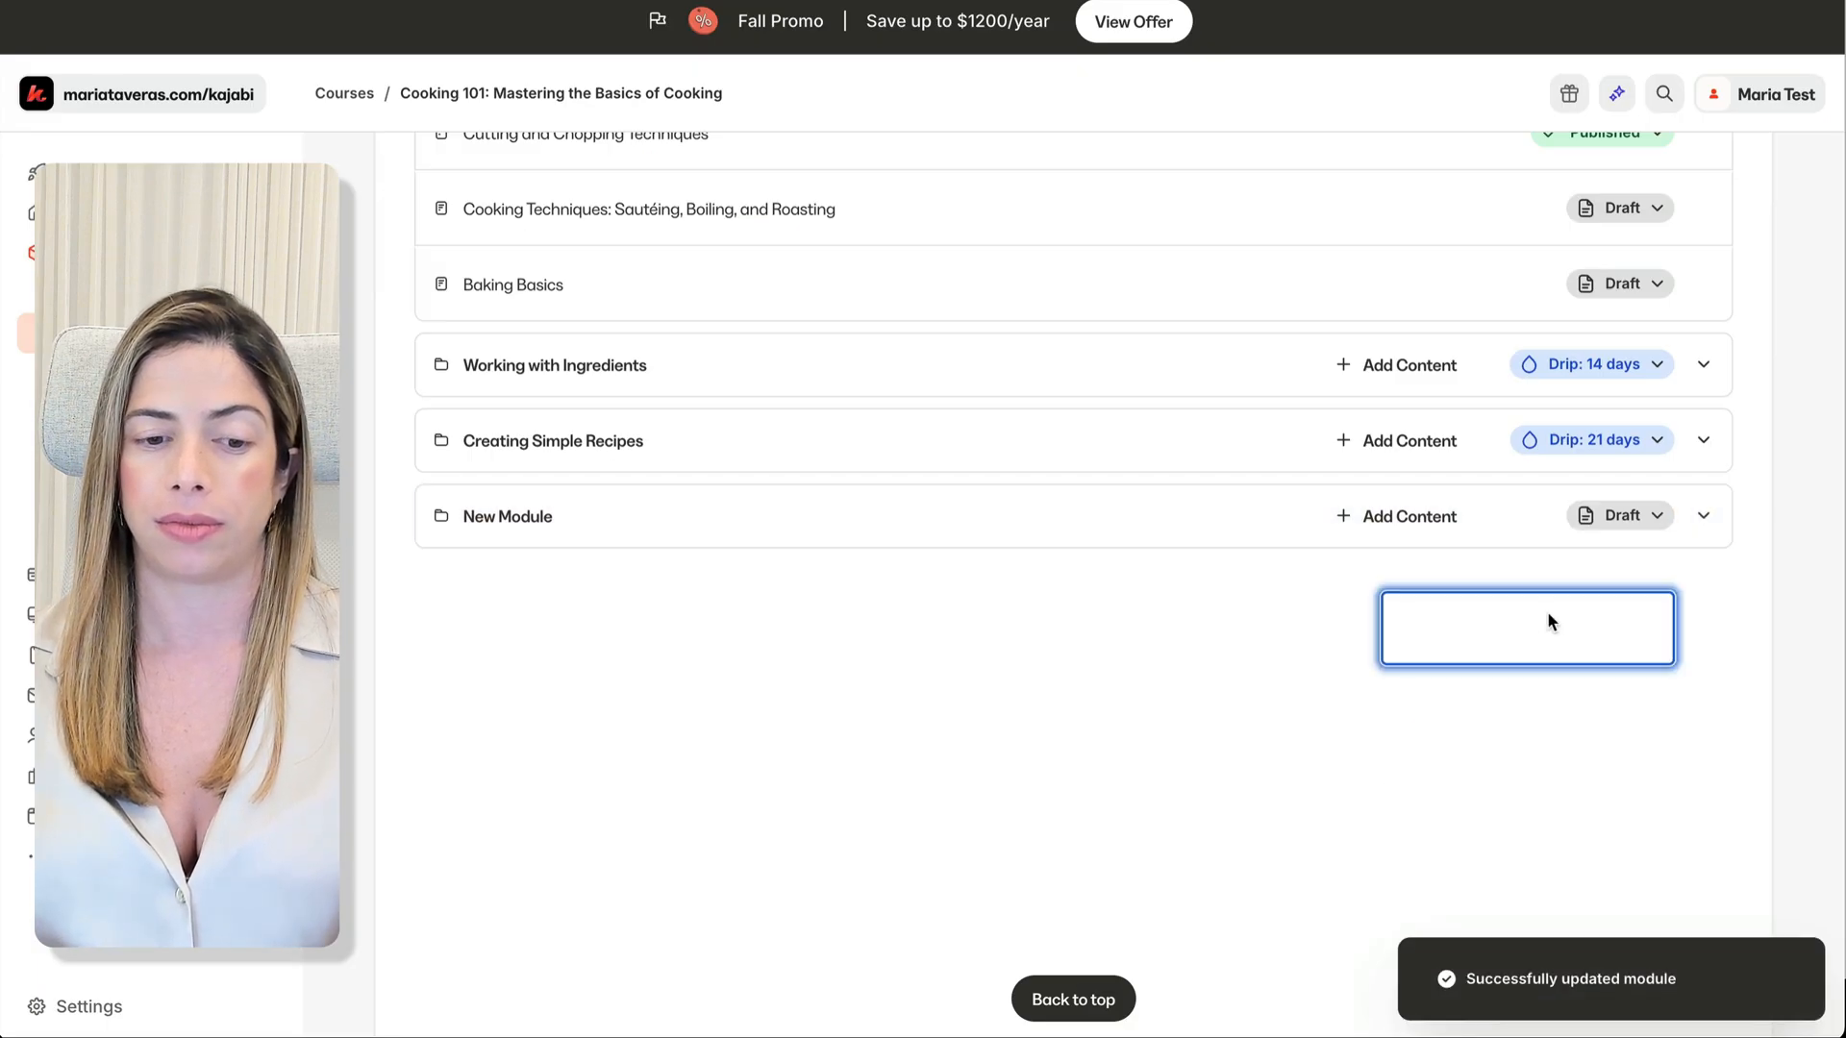
left_click(1621, 510)
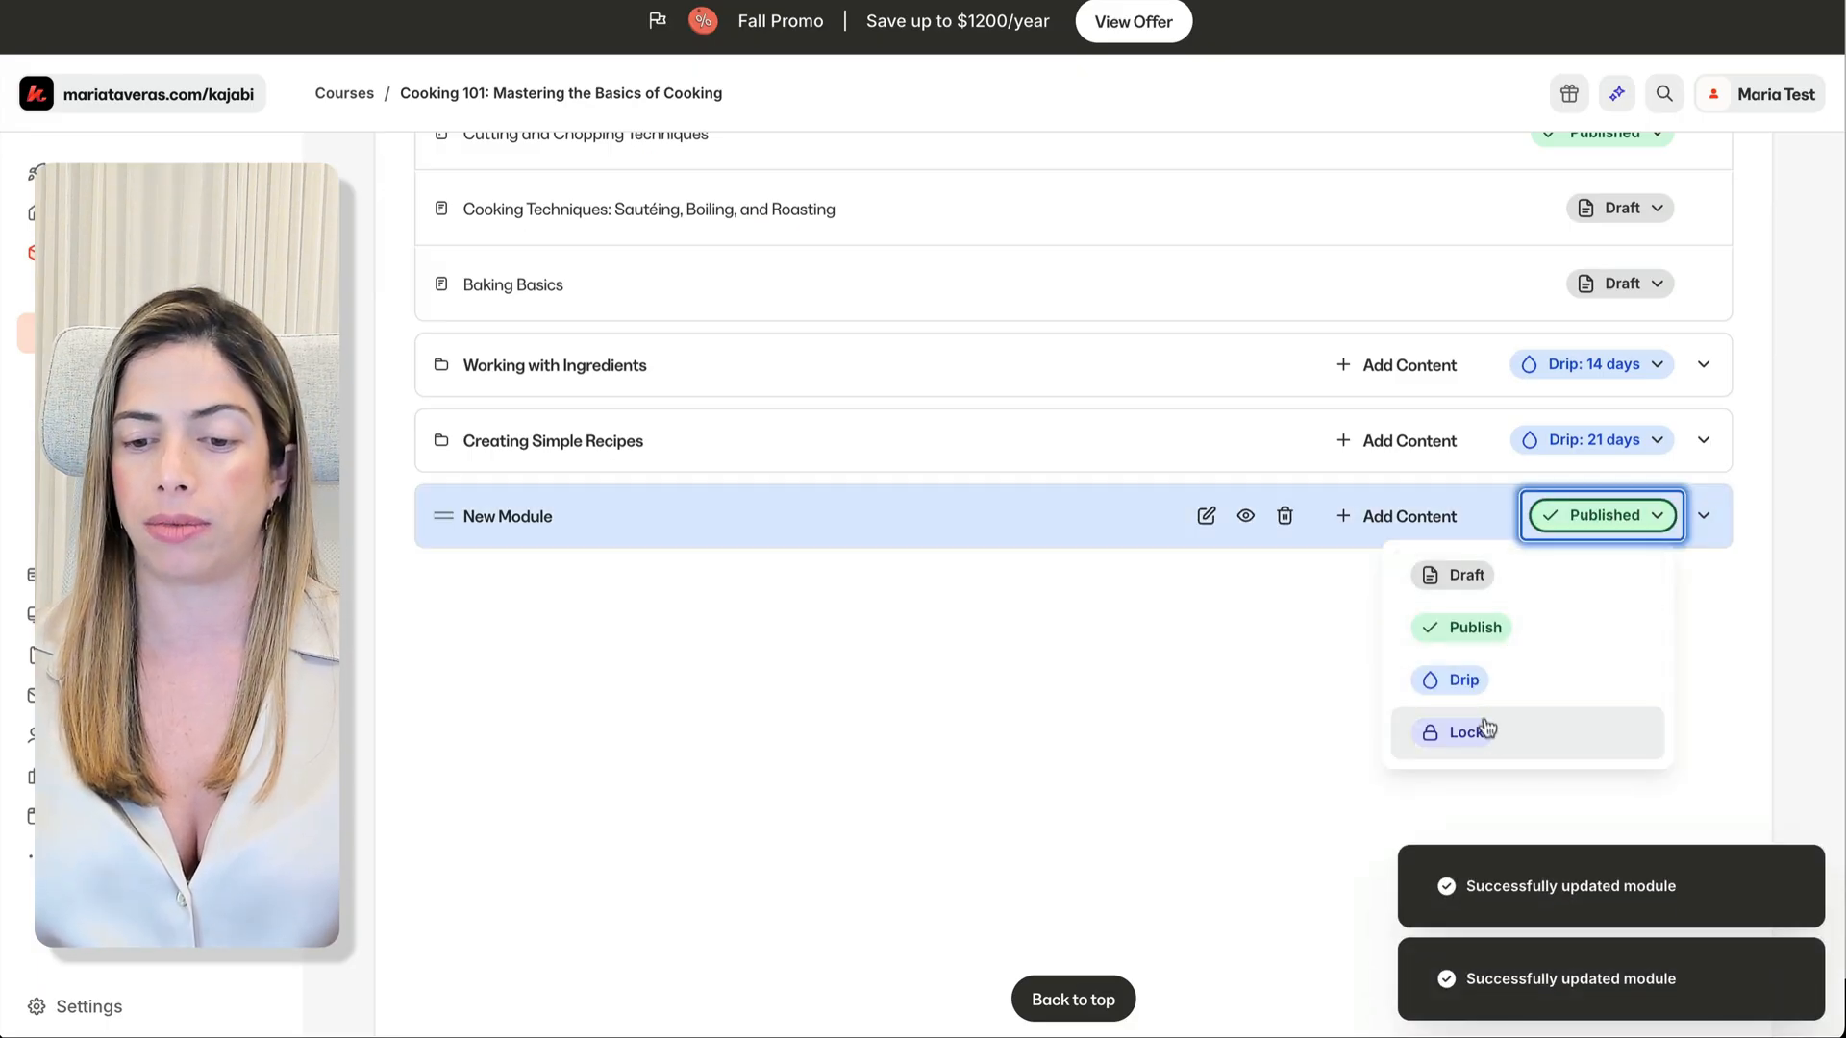
left_click(1496, 623)
scroll(597, 536, "up", 10)
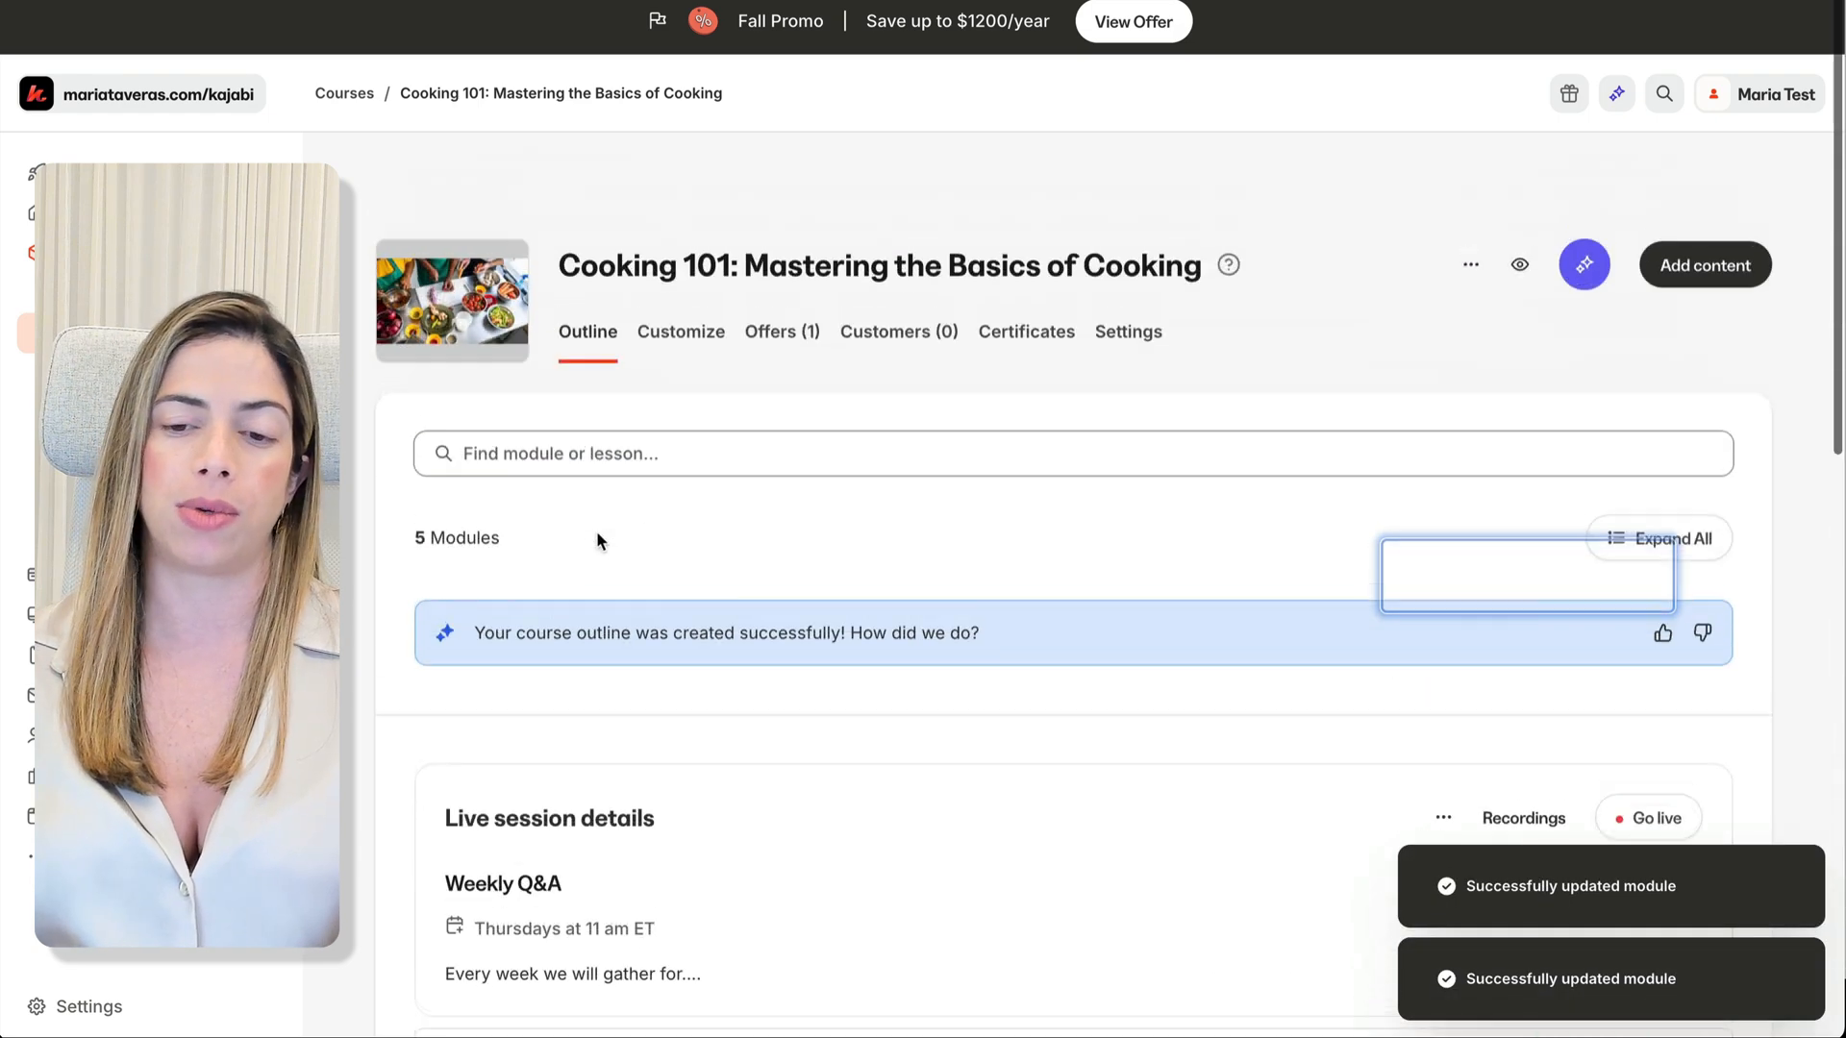
left_click(1567, 196)
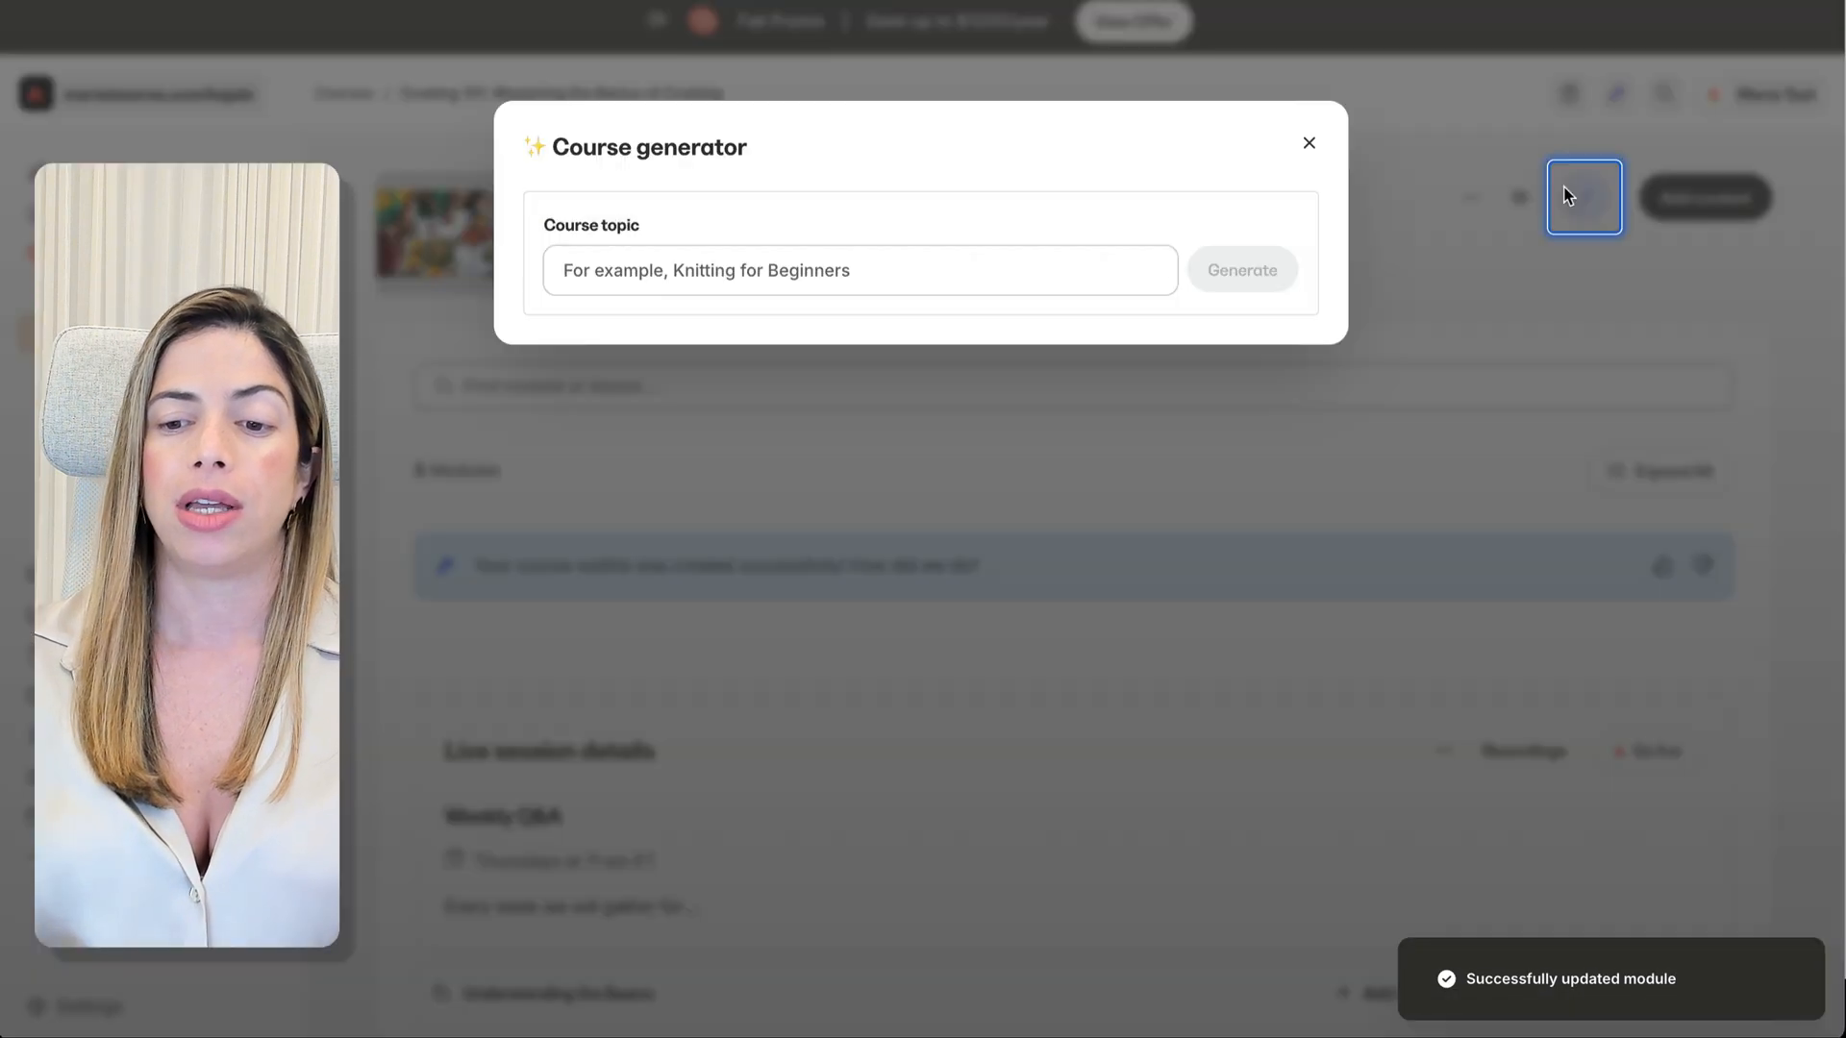
left_click(1308, 144)
Step: Preview the course page with its dripped modules and open the Introduction to Cooking lesson
left_click(1518, 197)
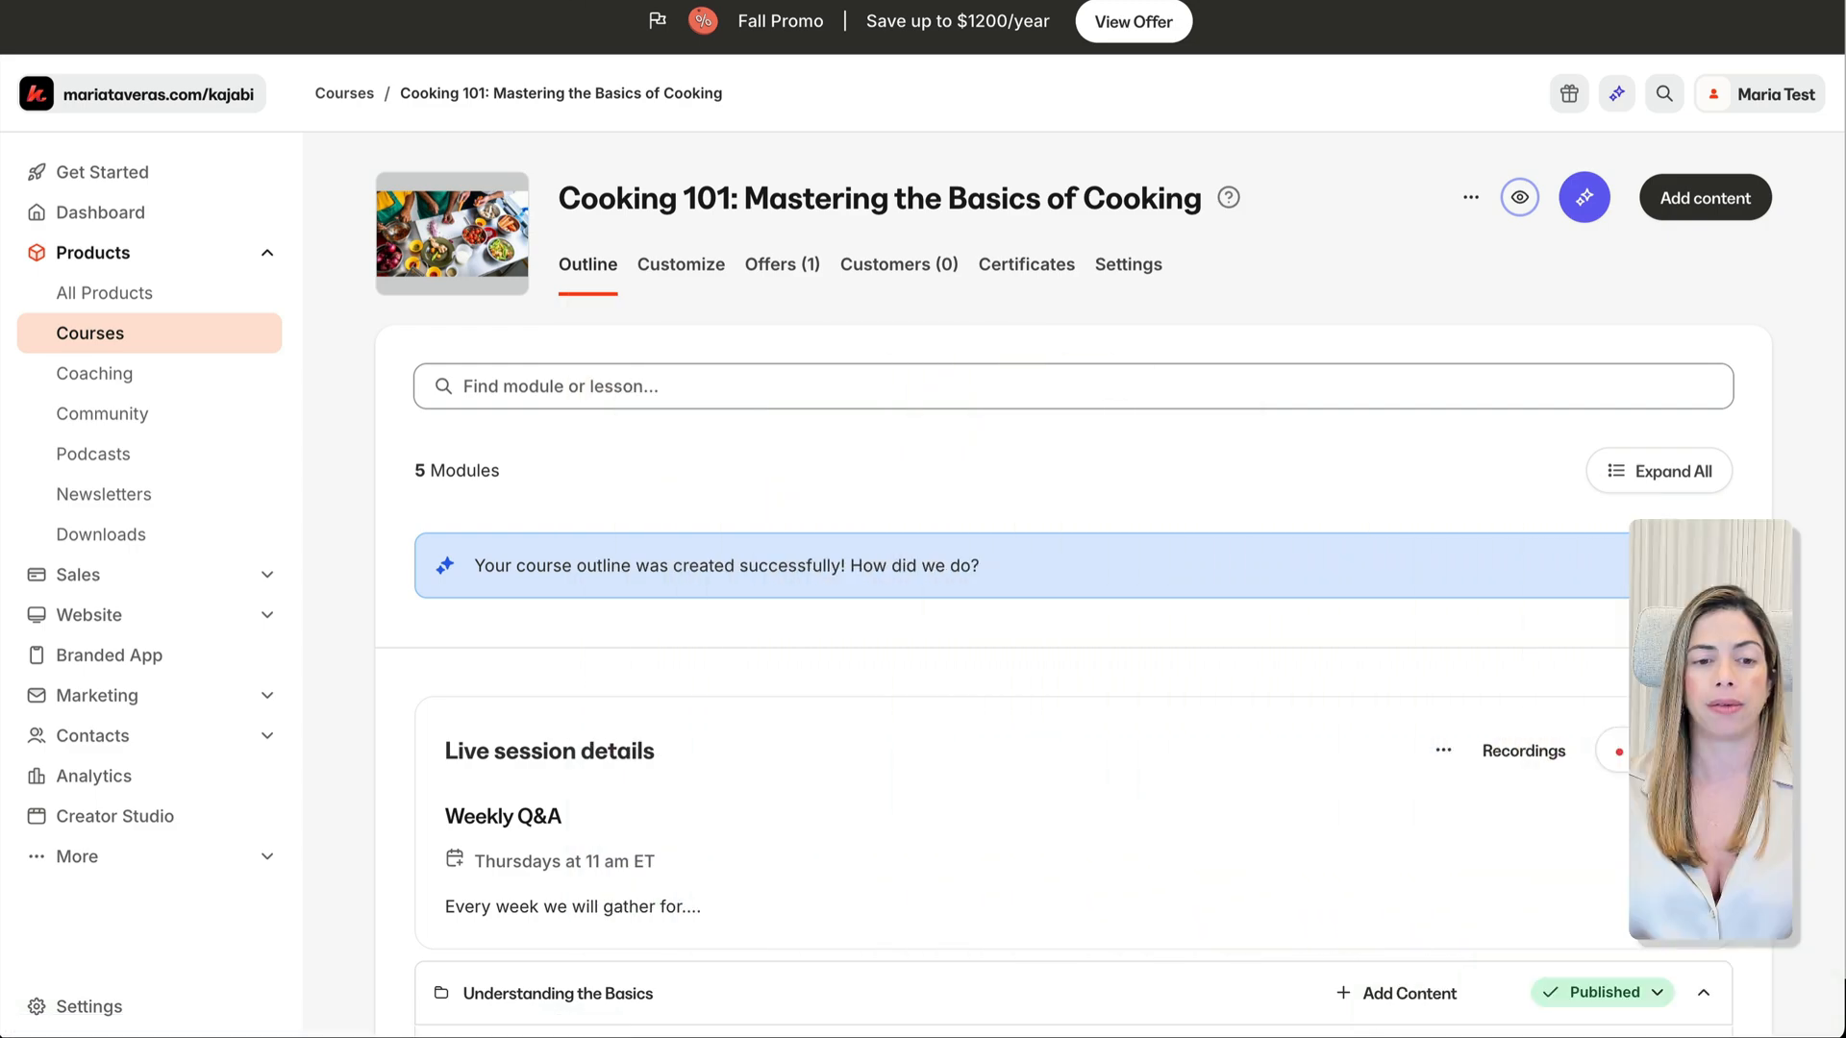
scroll(790, 548, "down", 5)
scroll(791, 541, "down", 4)
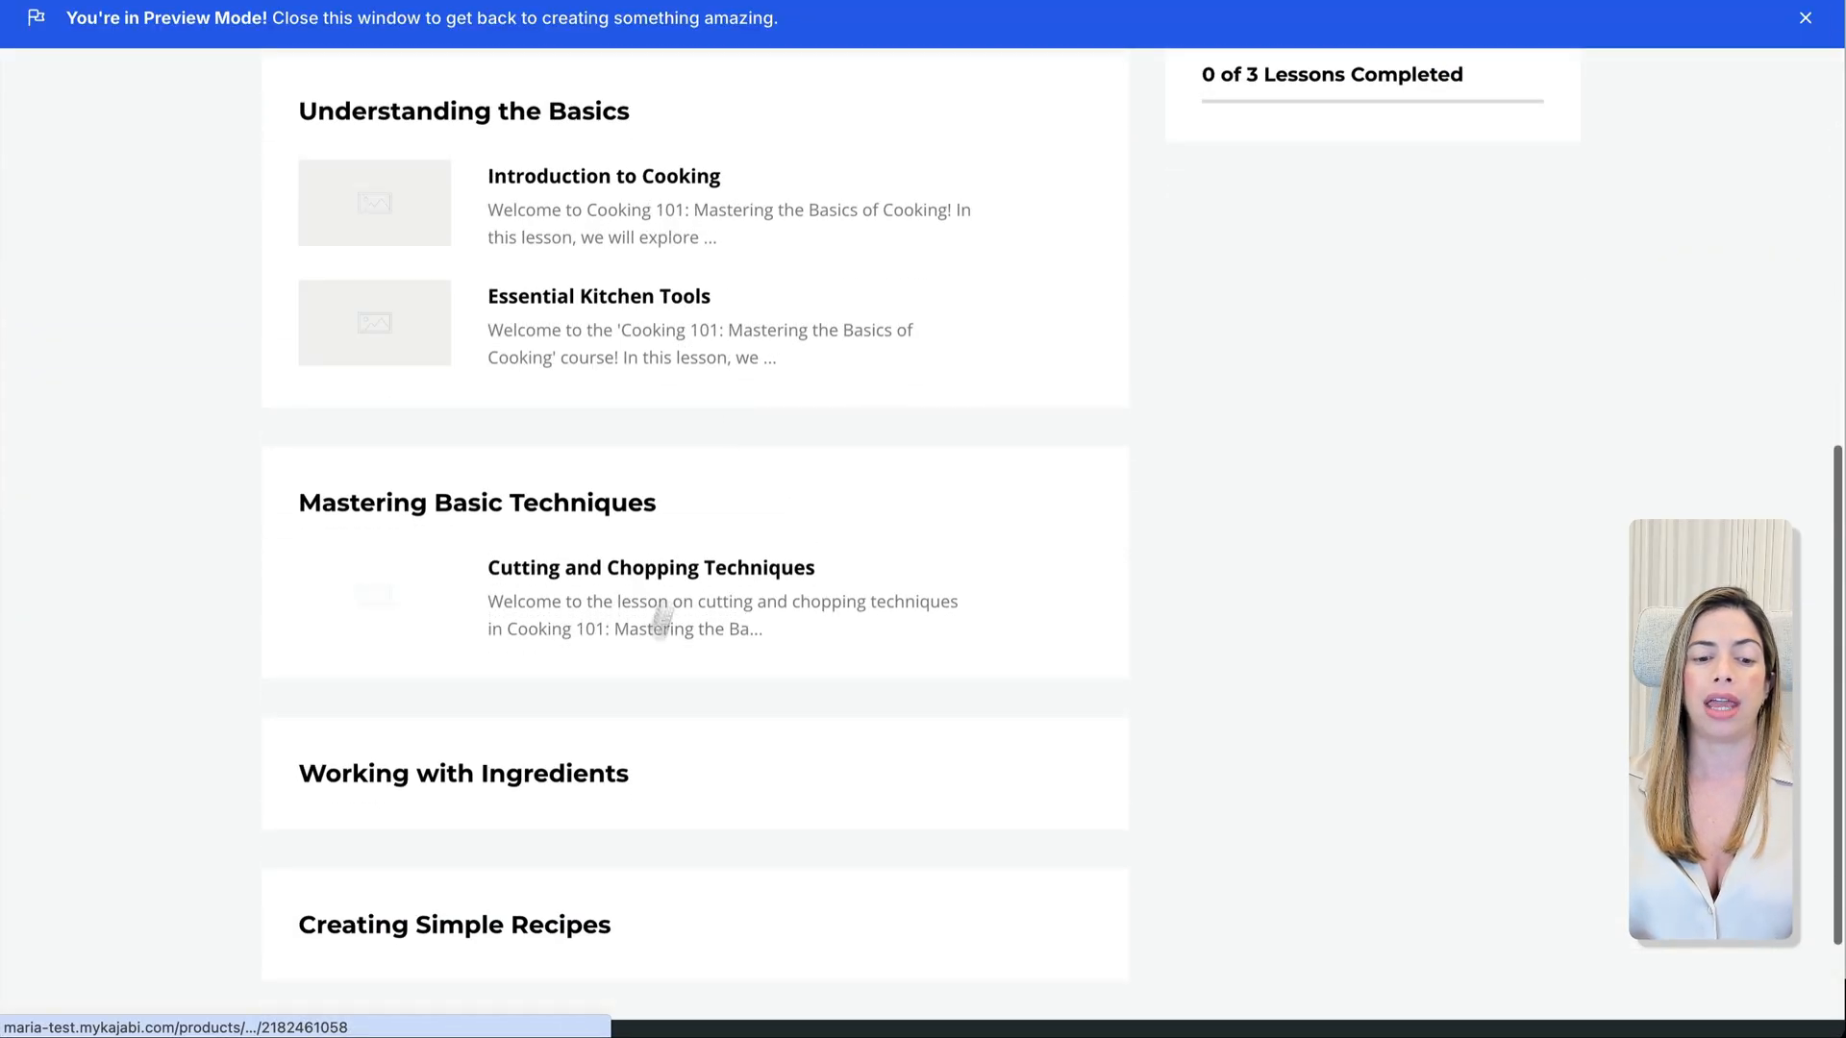
left_click(646, 177)
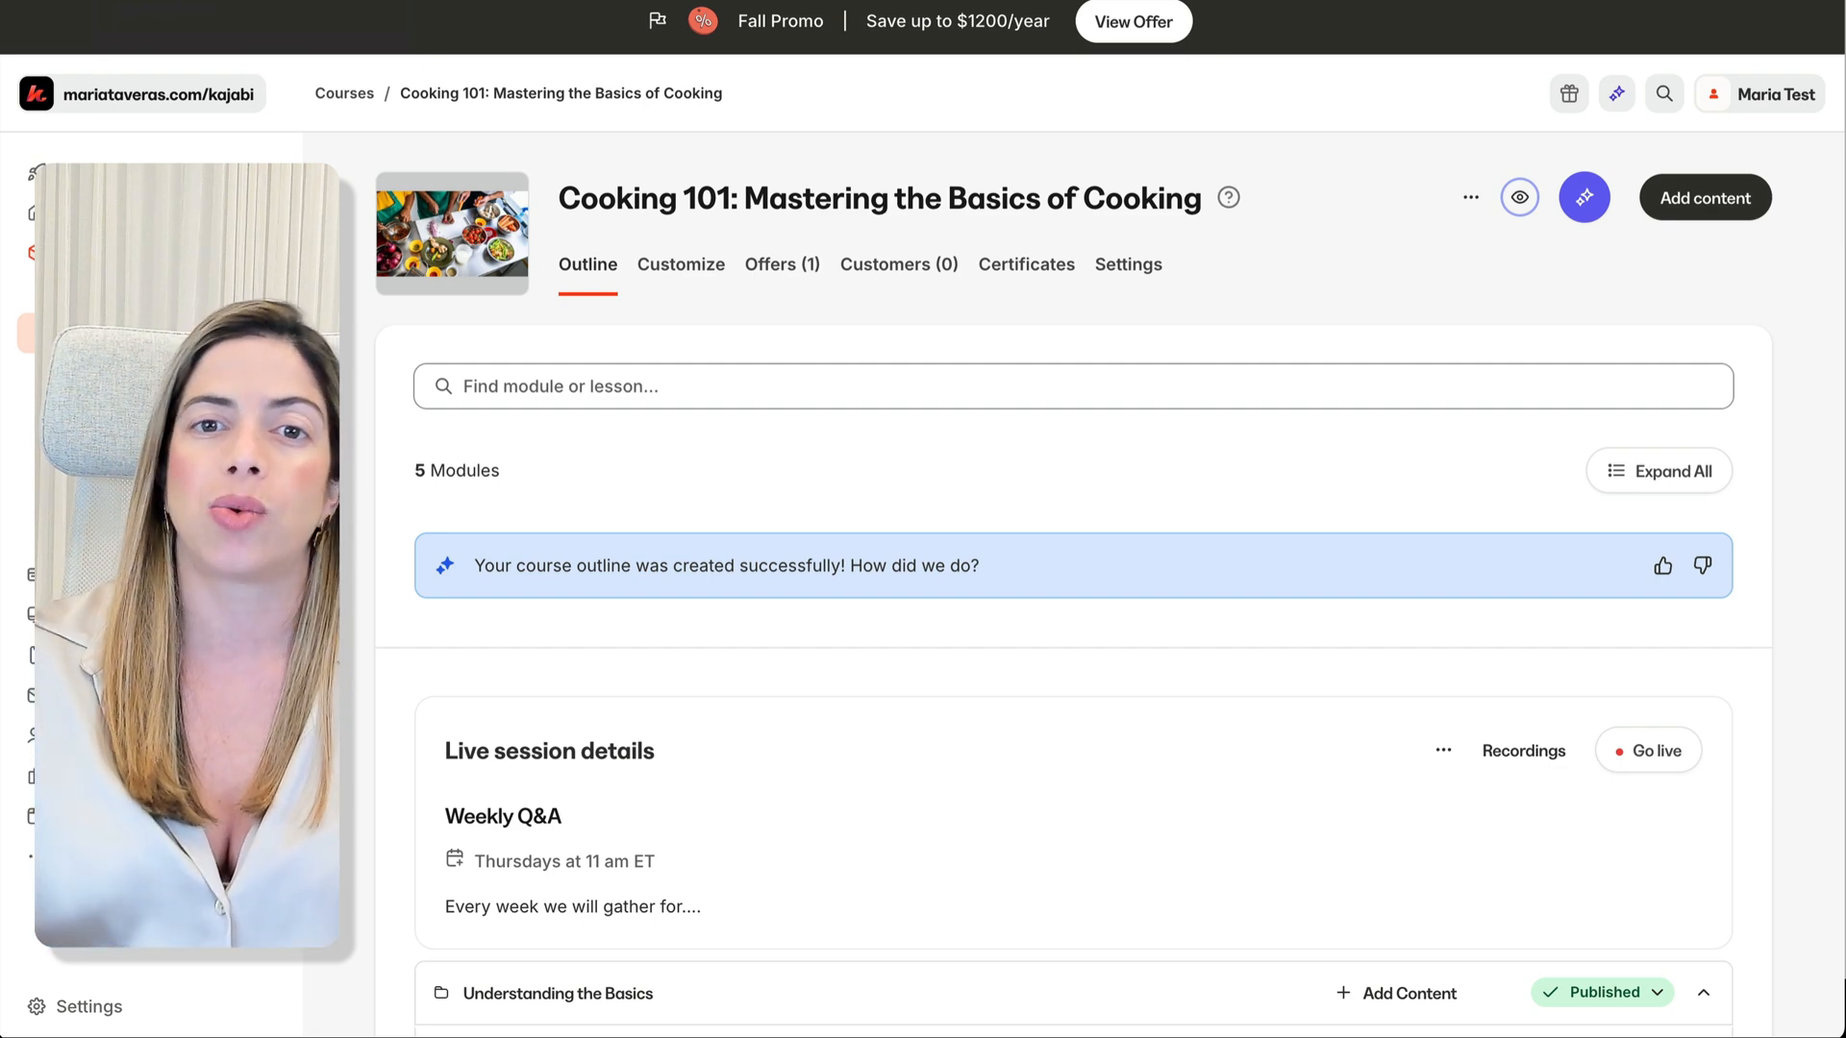
Step: Review the drip schedule of the modules in the outline and preview the course again
scroll(745, 209, "down", 8)
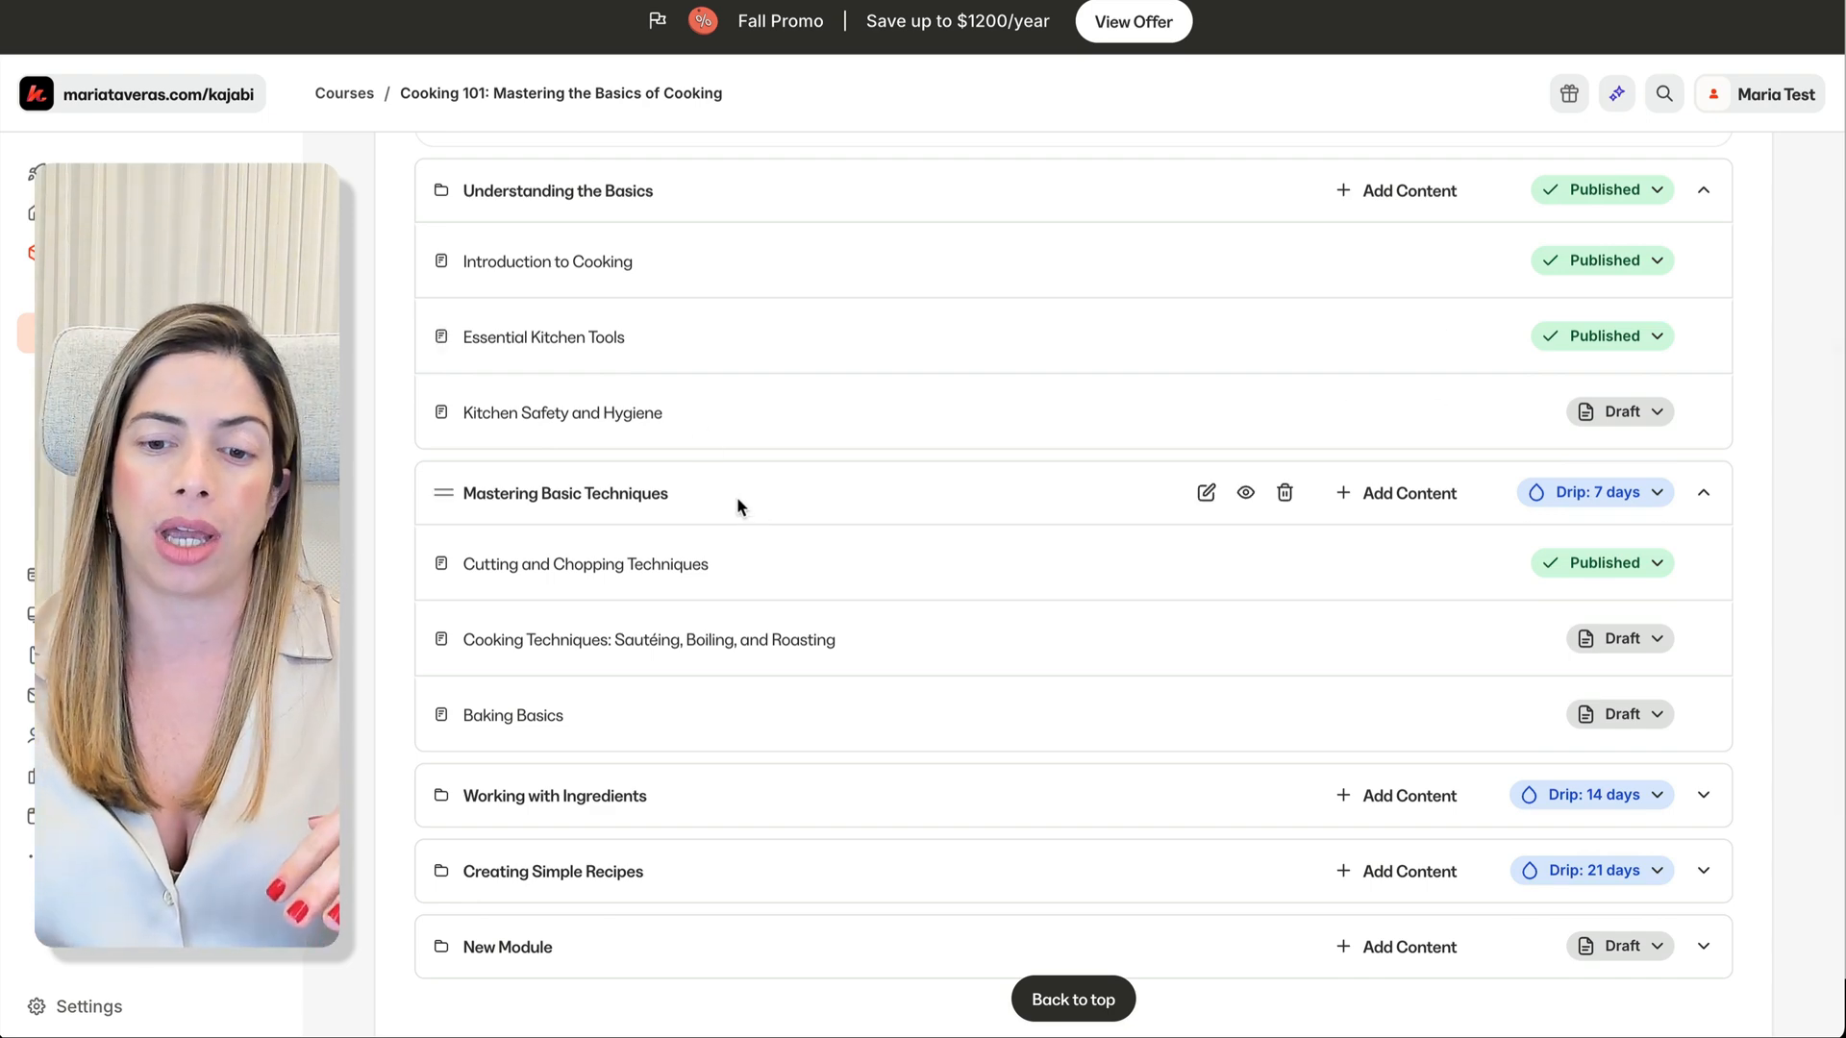
scroll(742, 507, "up", 8)
left_click(1519, 198)
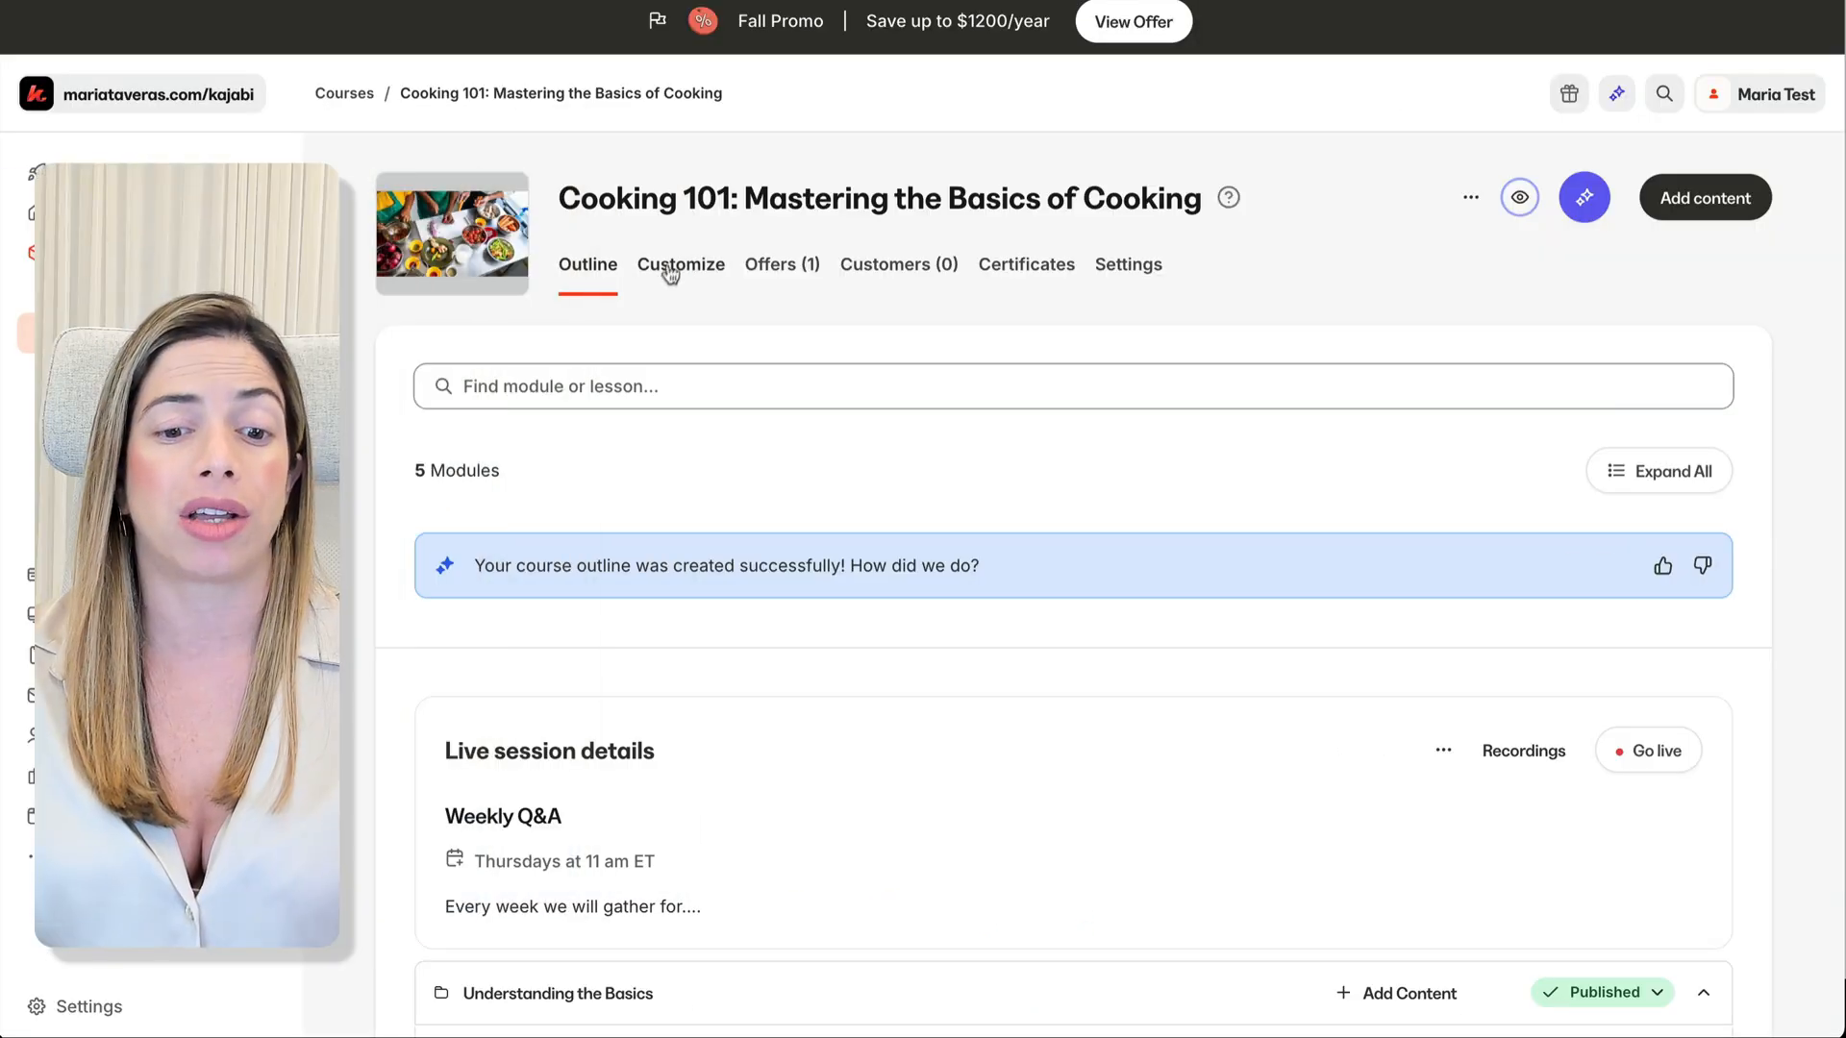
Step: Browse the installable course templates under the customization options and close the template gallery without installing one
left_click(670, 276)
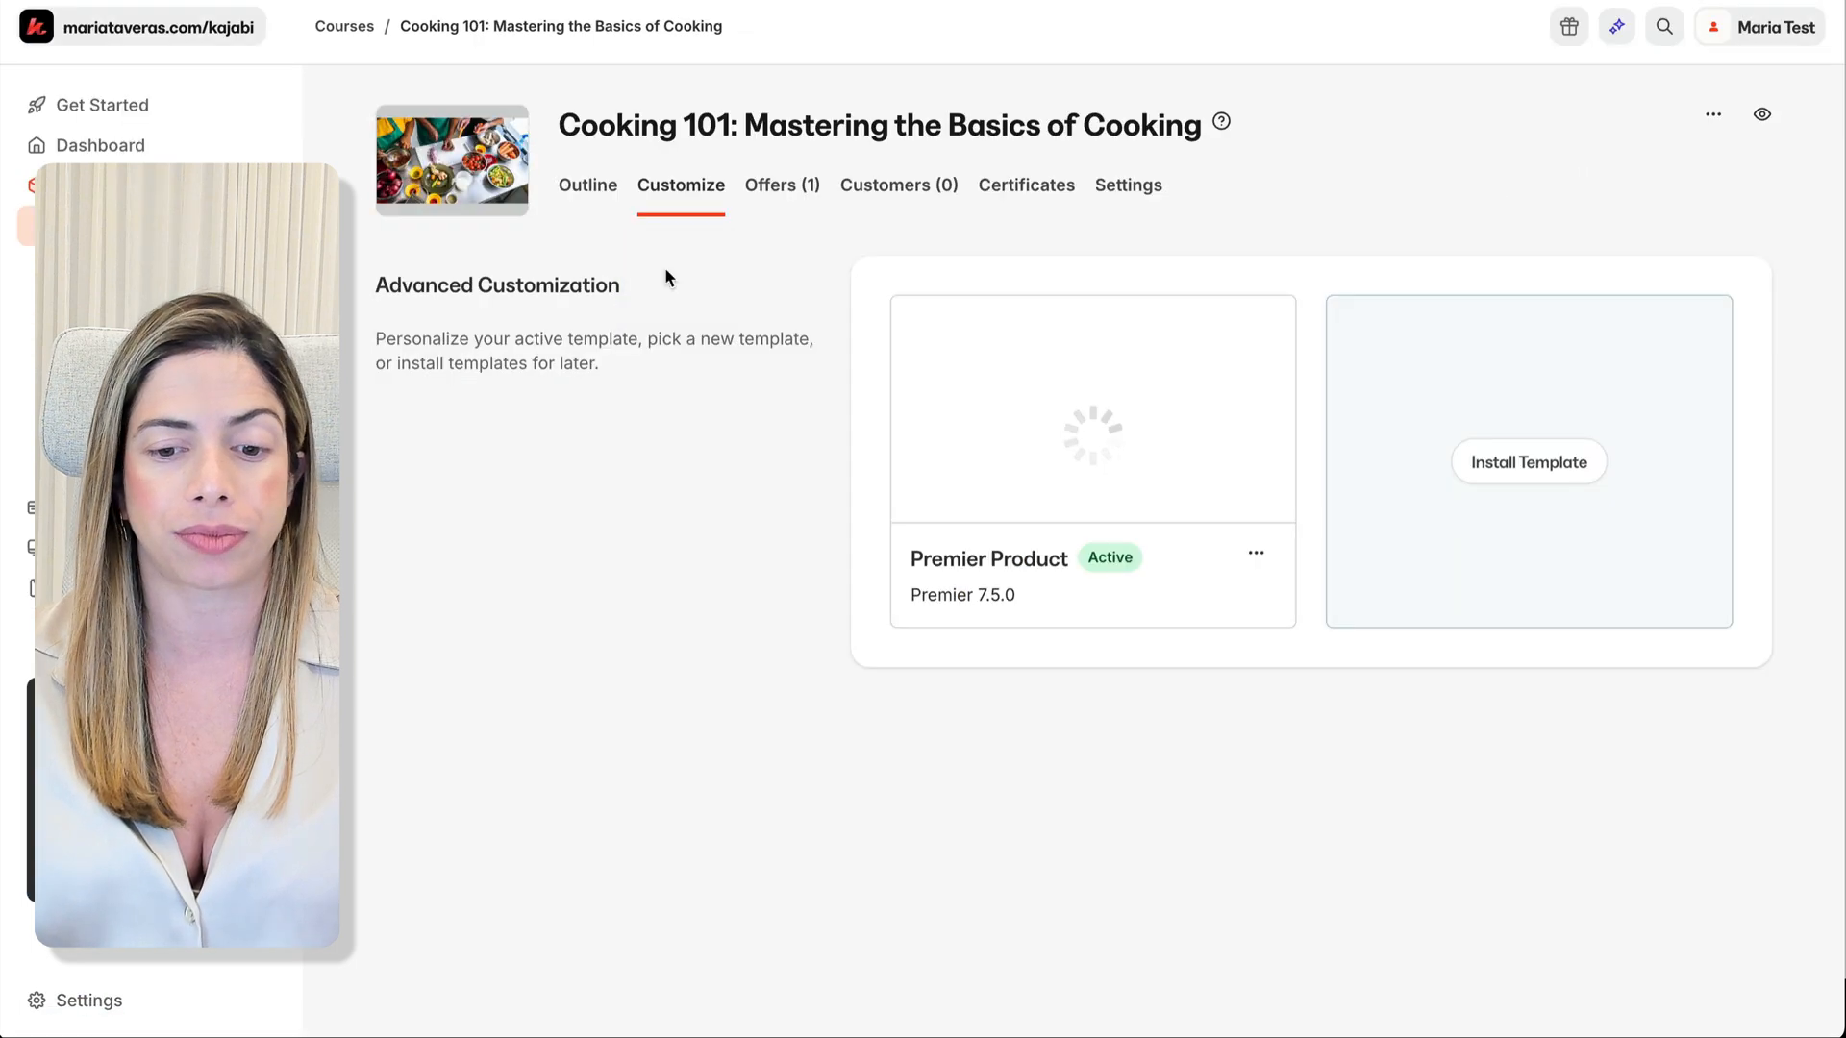
mouse_move(1104, 580)
left_click(1553, 552)
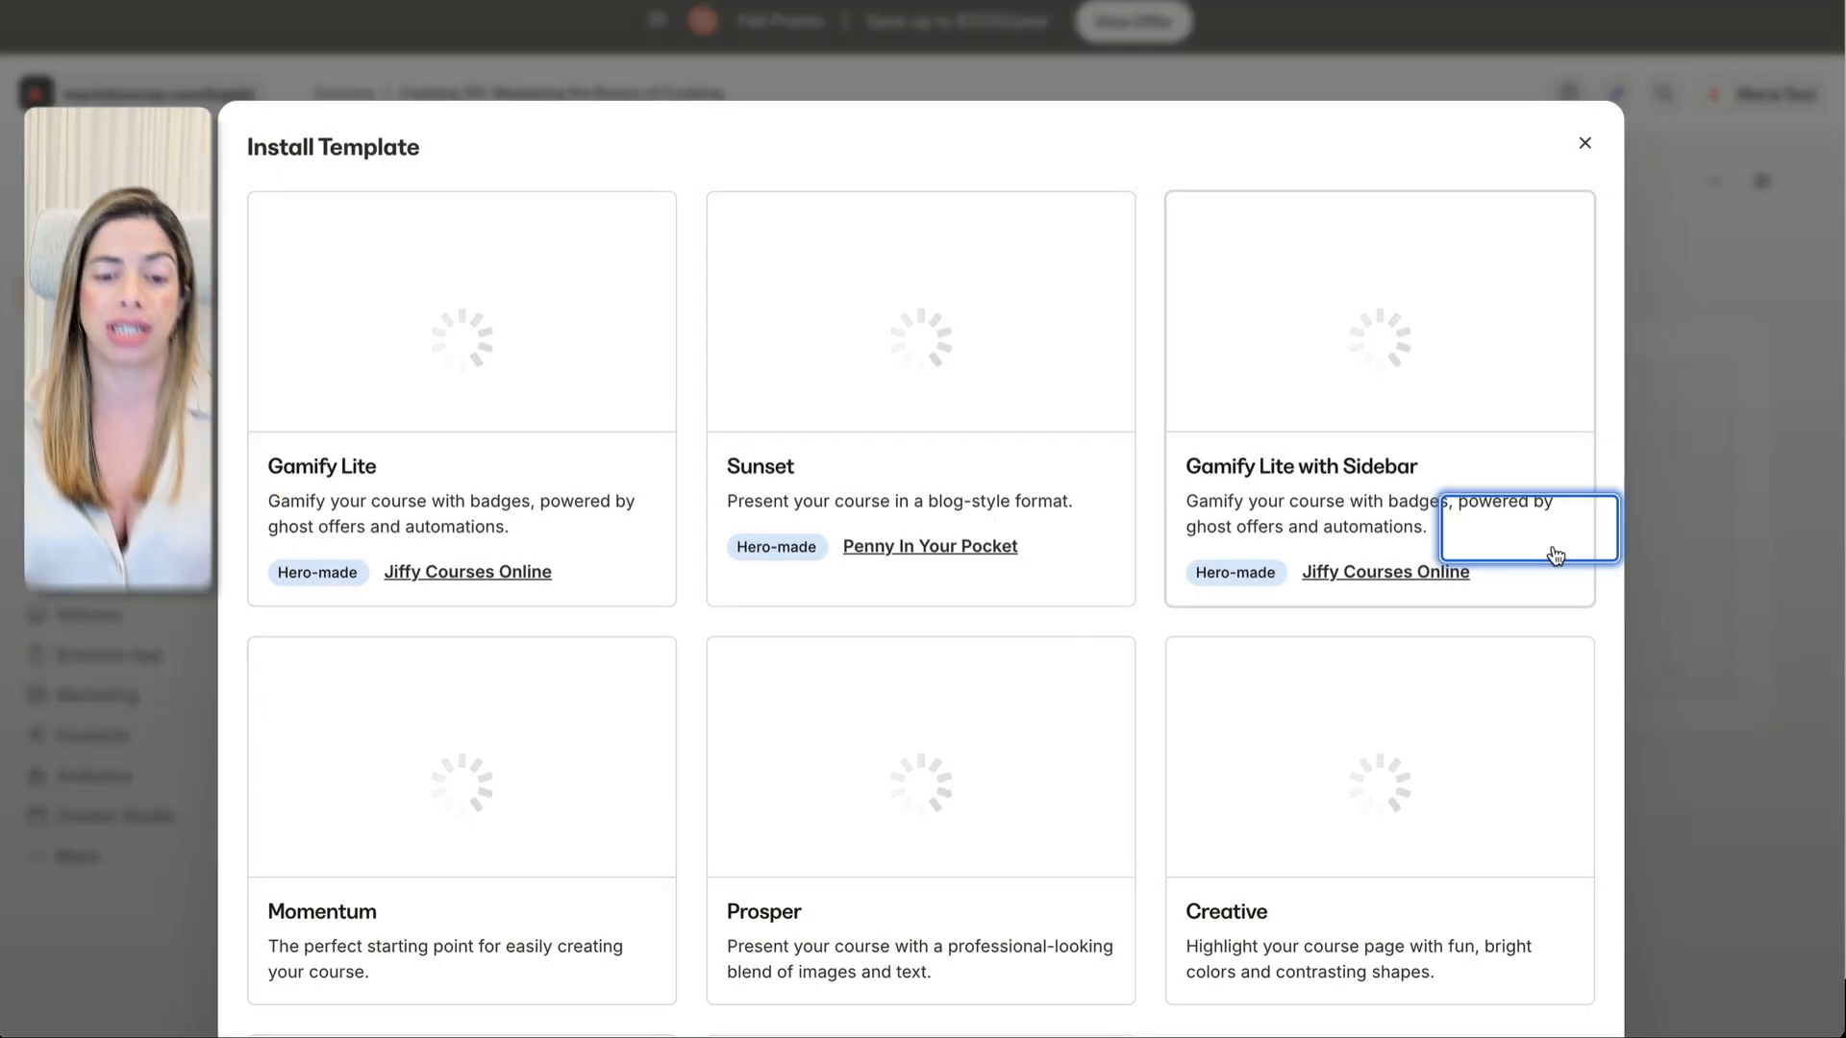
mouse_move(481, 371)
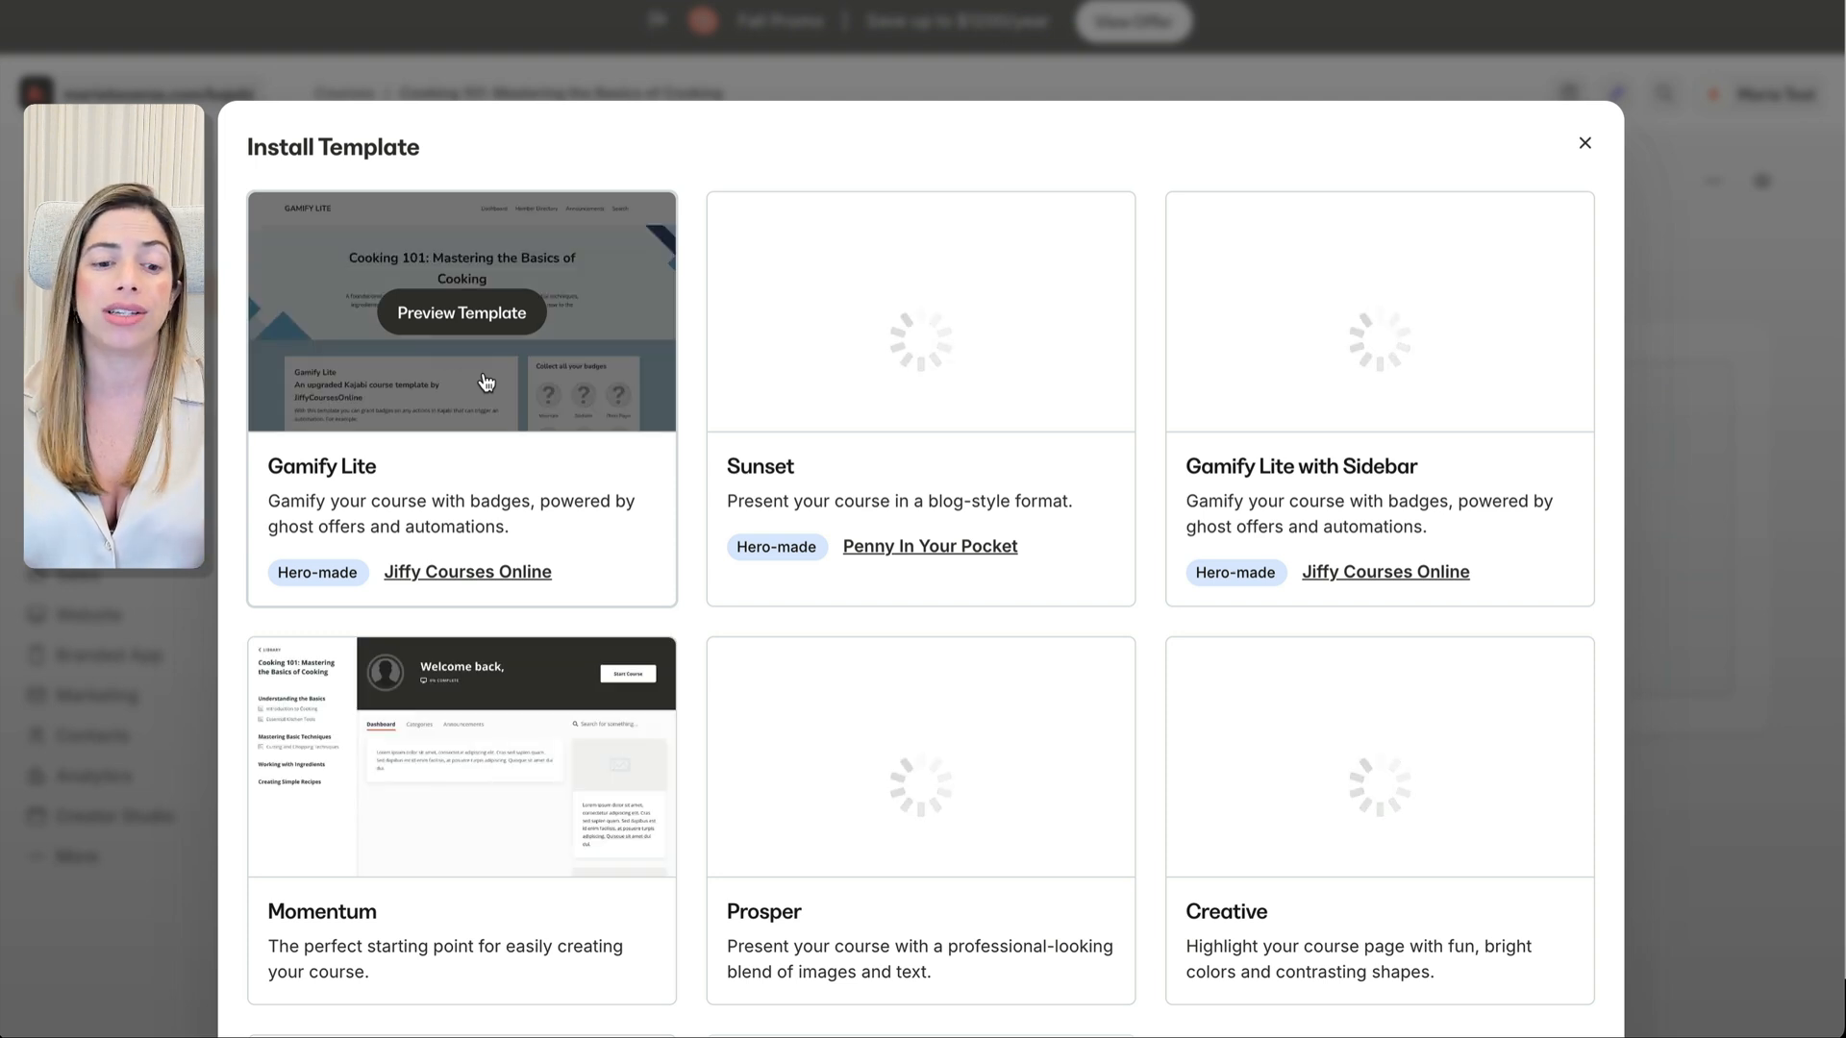
mouse_move(911, 356)
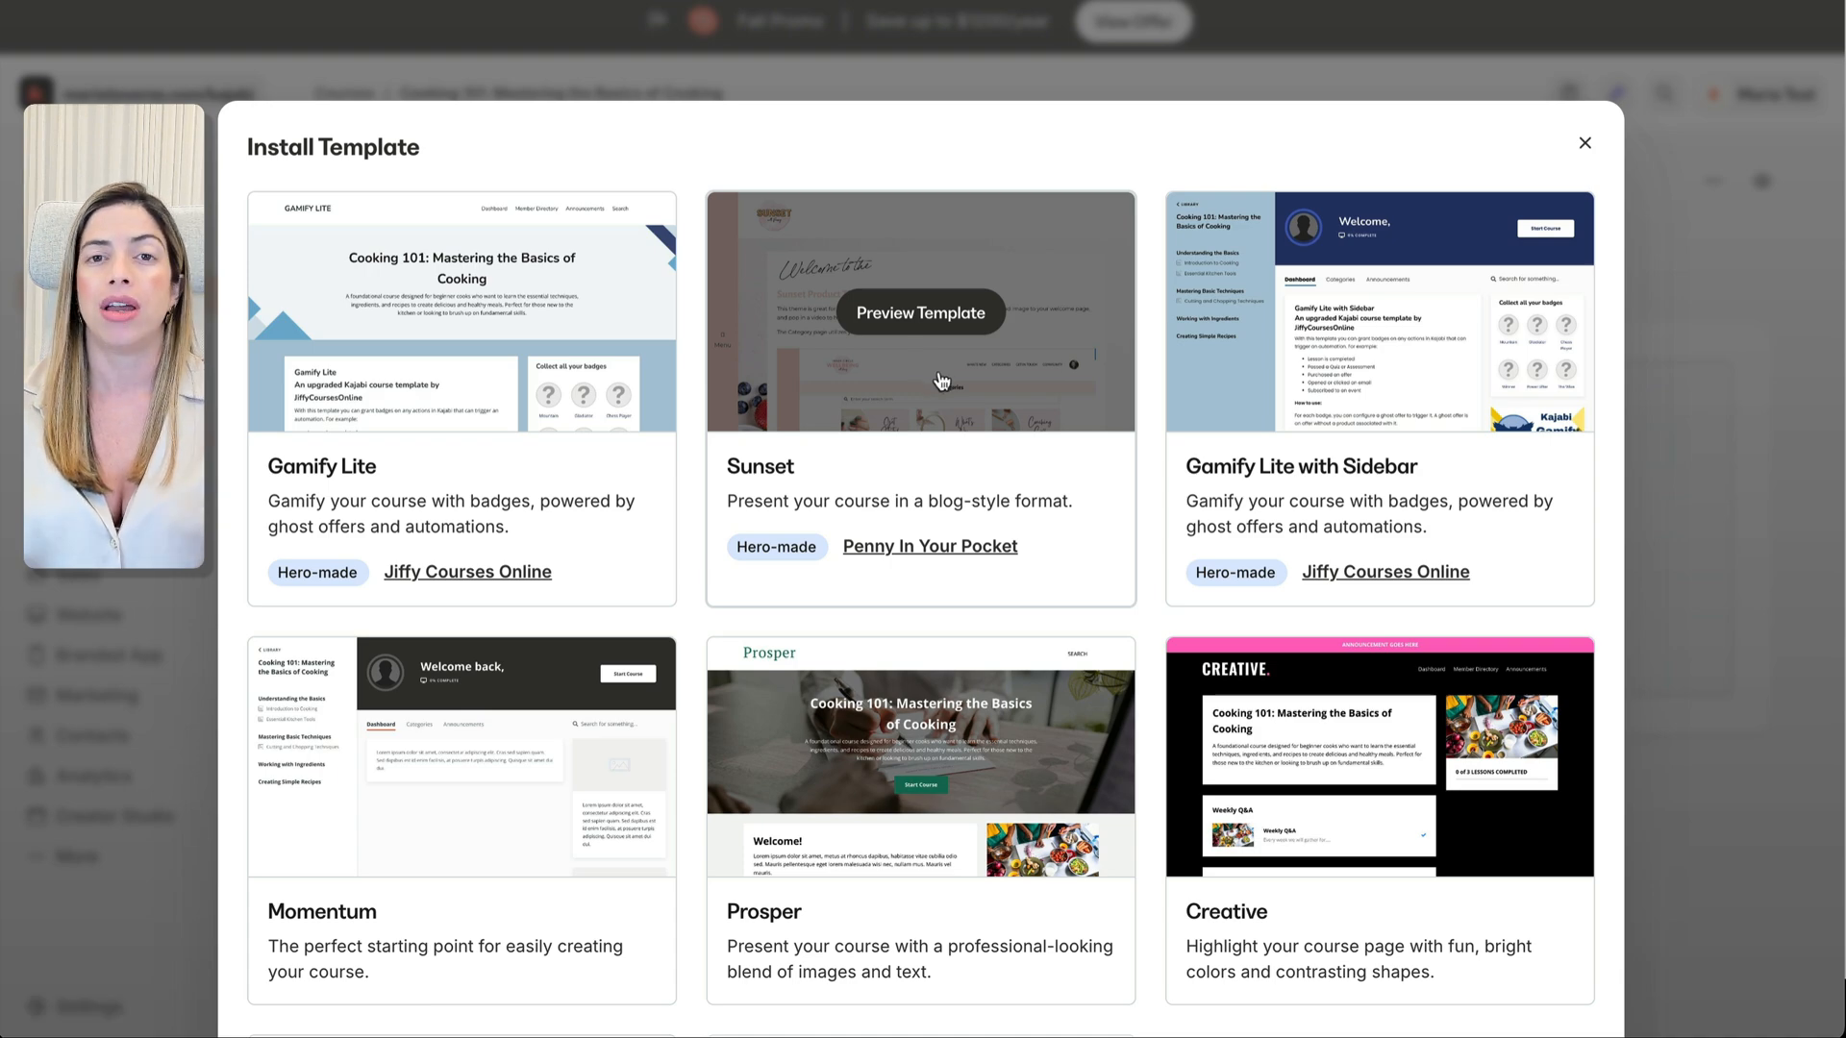
scroll(547, 539, "down", 3)
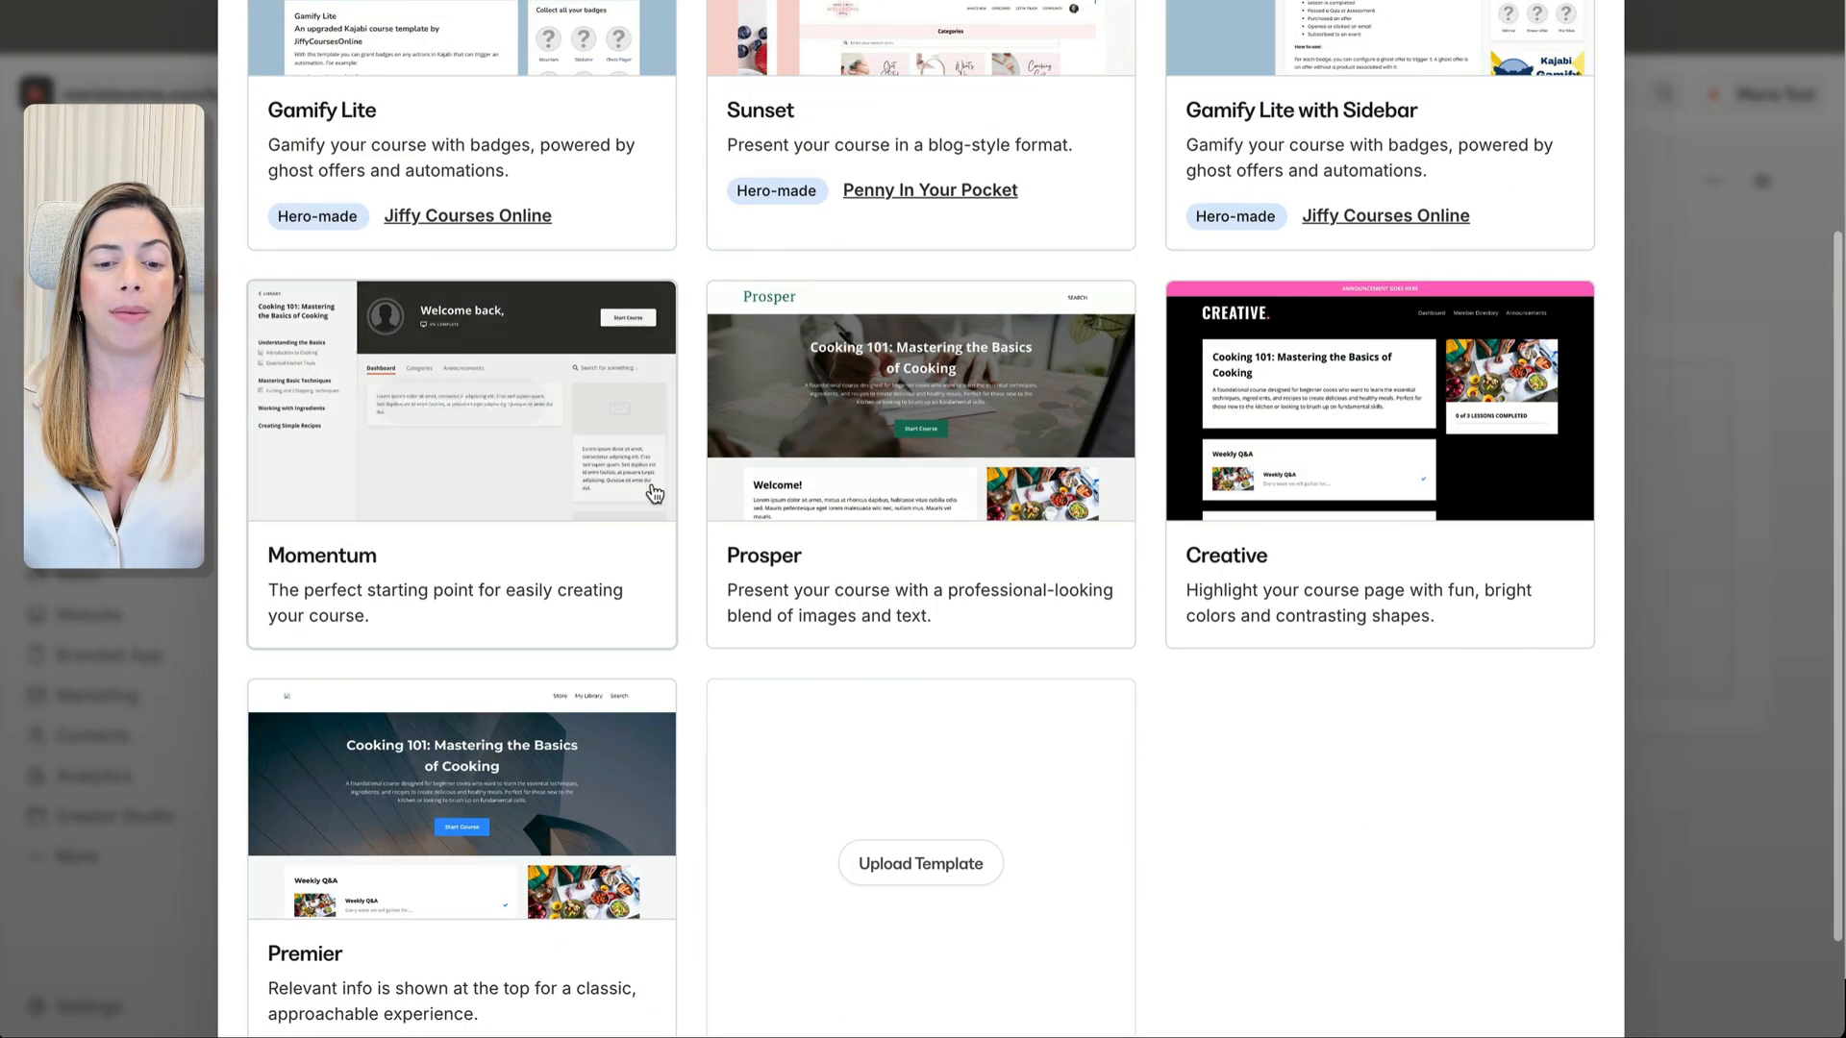
mouse_move(405, 471)
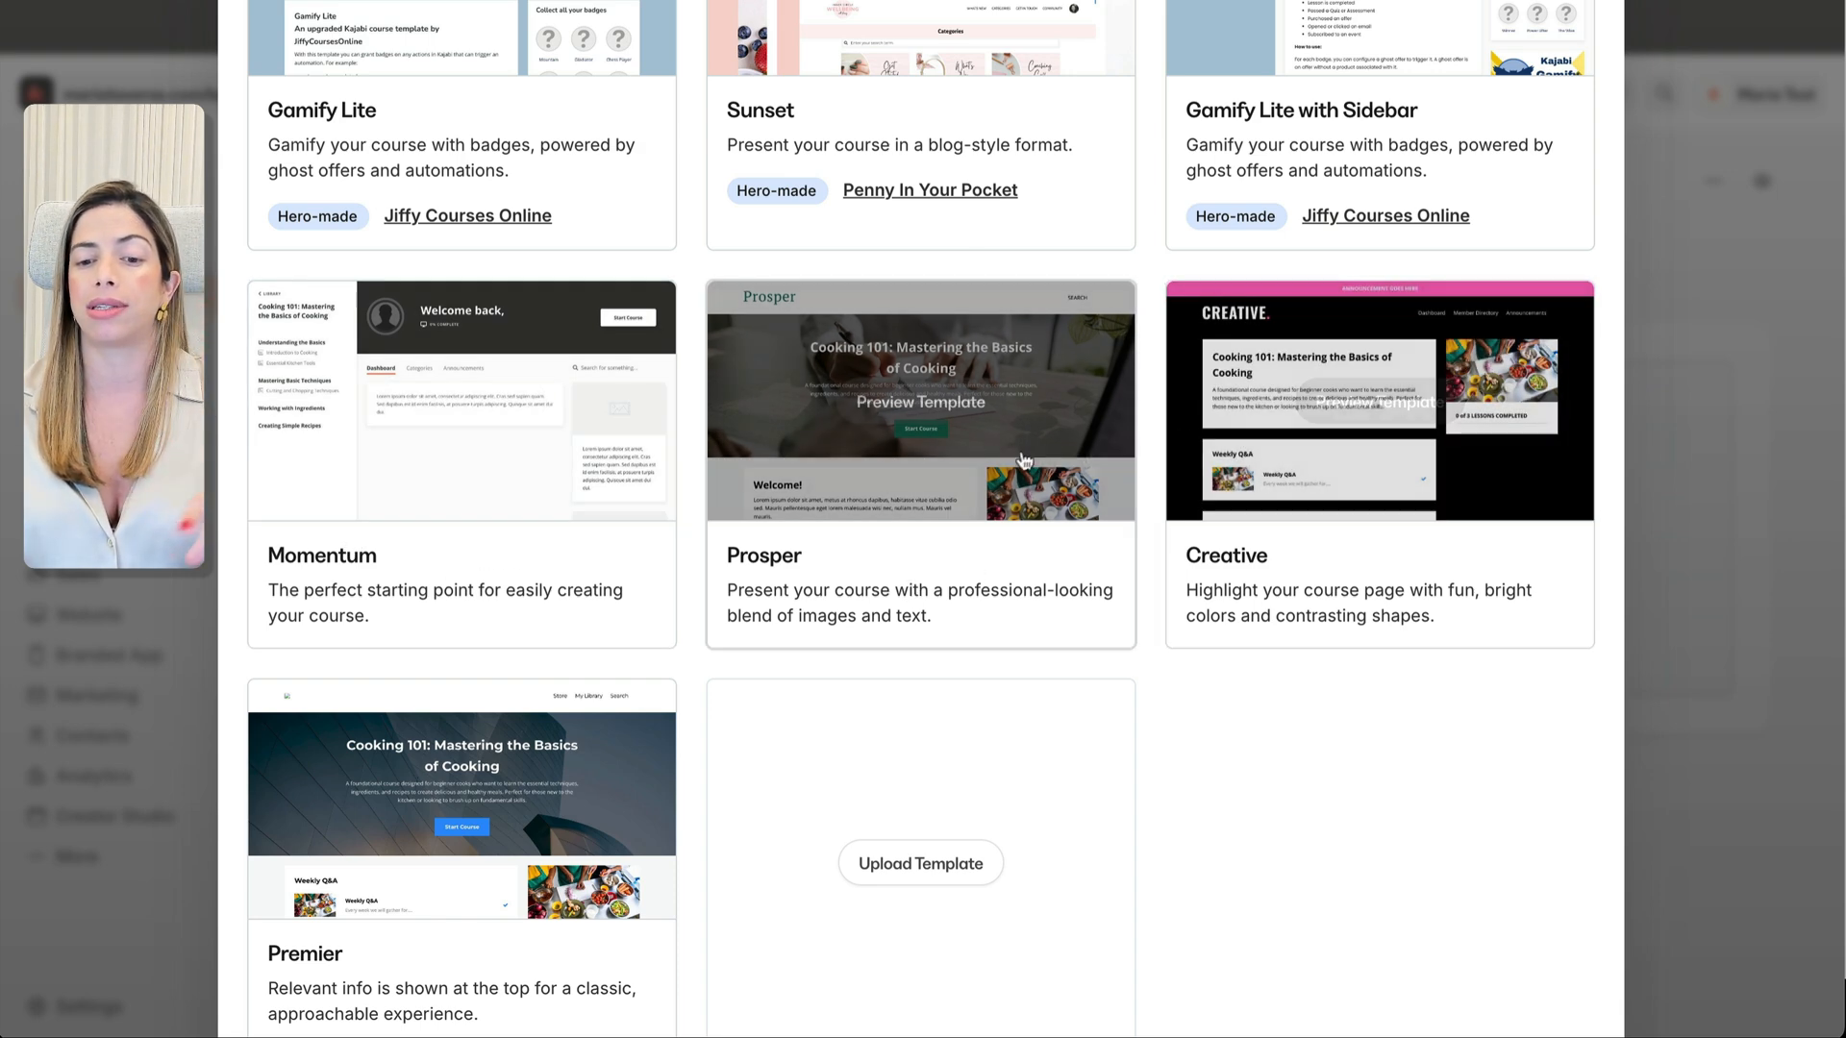
mouse_move(1323, 403)
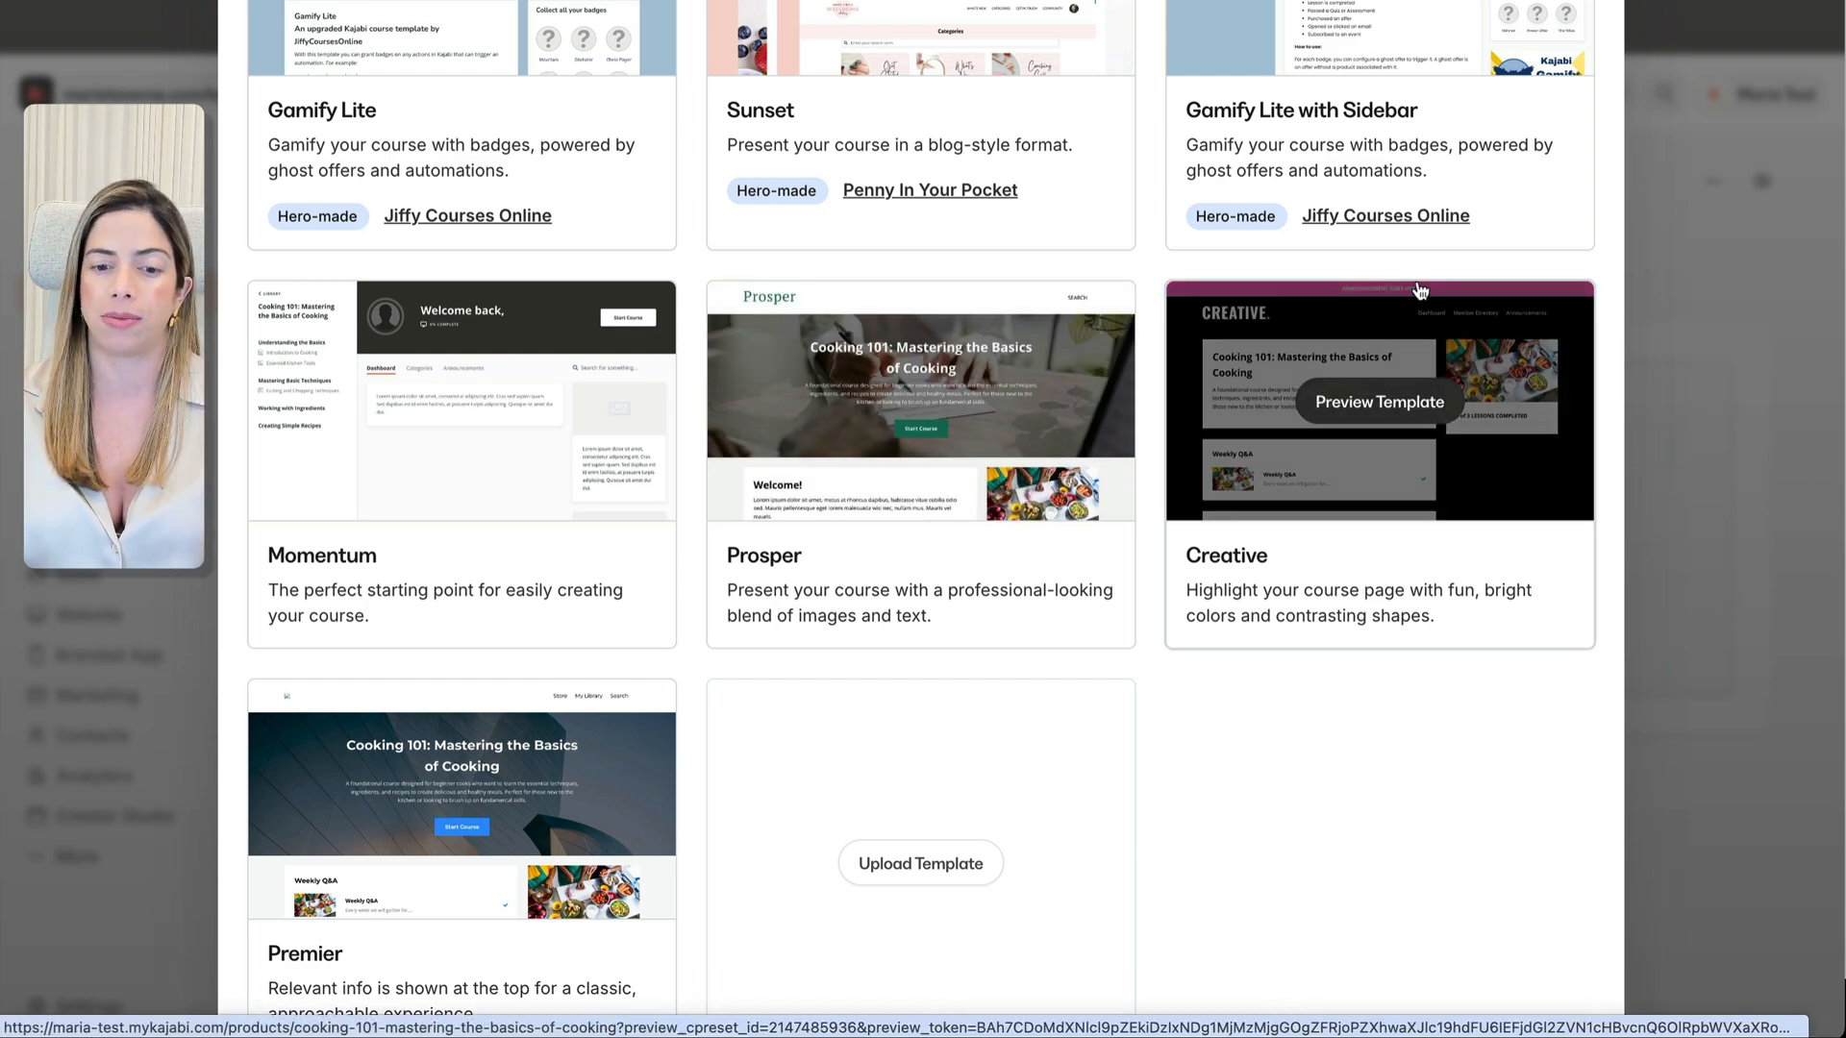
scroll(1420, 290, "up", 4)
left_click(1587, 143)
mouse_move(993, 524)
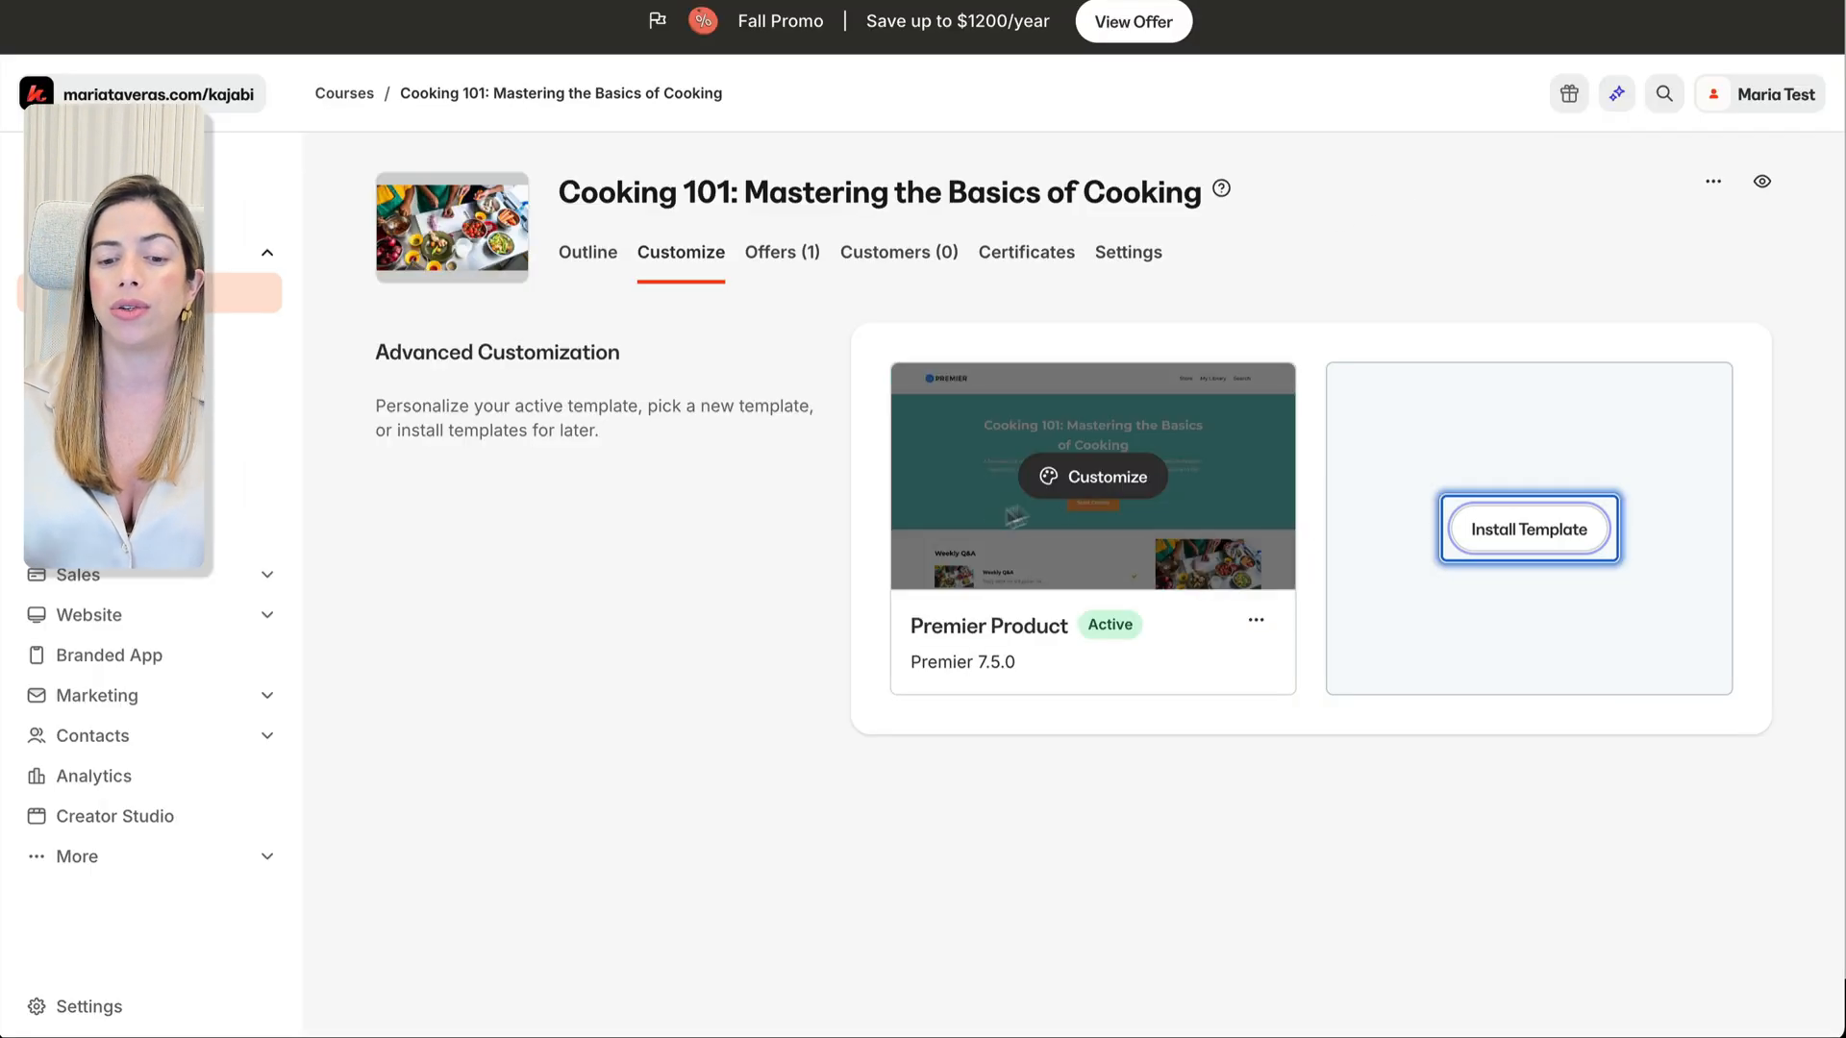
Step: Open the Premier template for customization, set the base font family to Poppins and the heading font family to Playfair Display, and save
left_click(1081, 493)
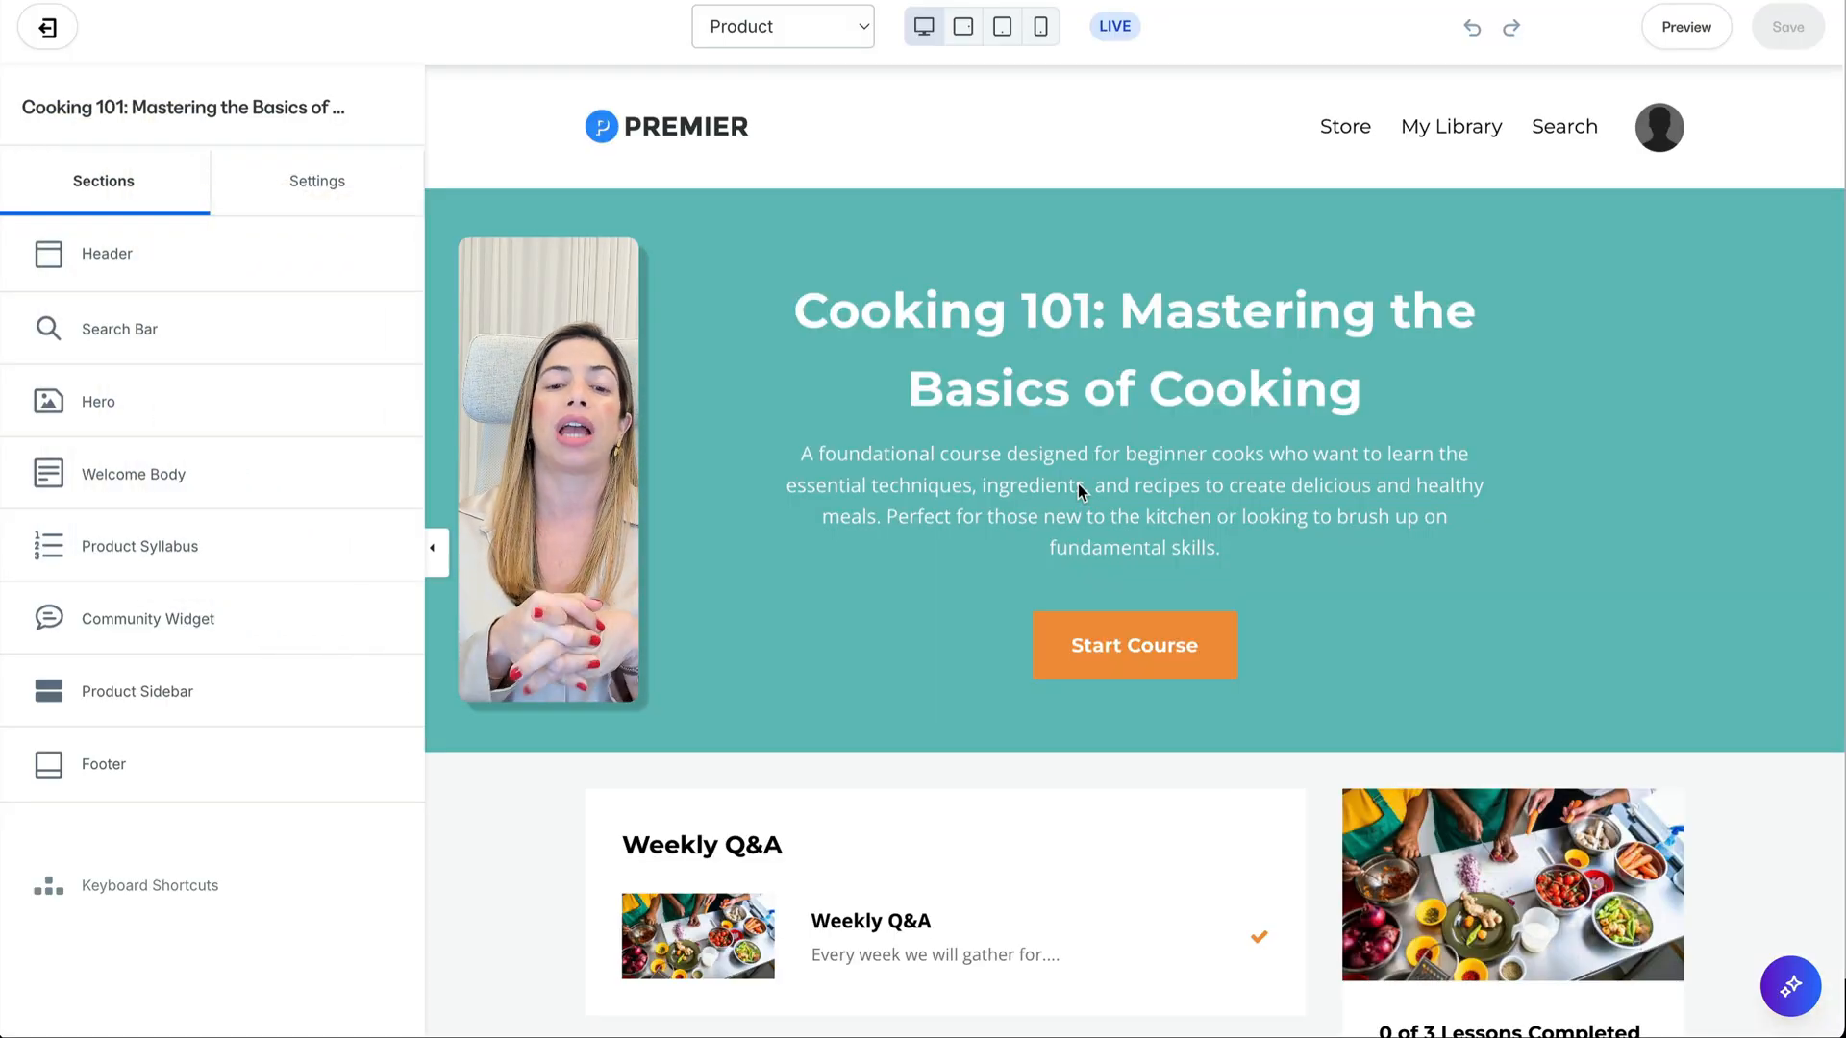
left_click(327, 187)
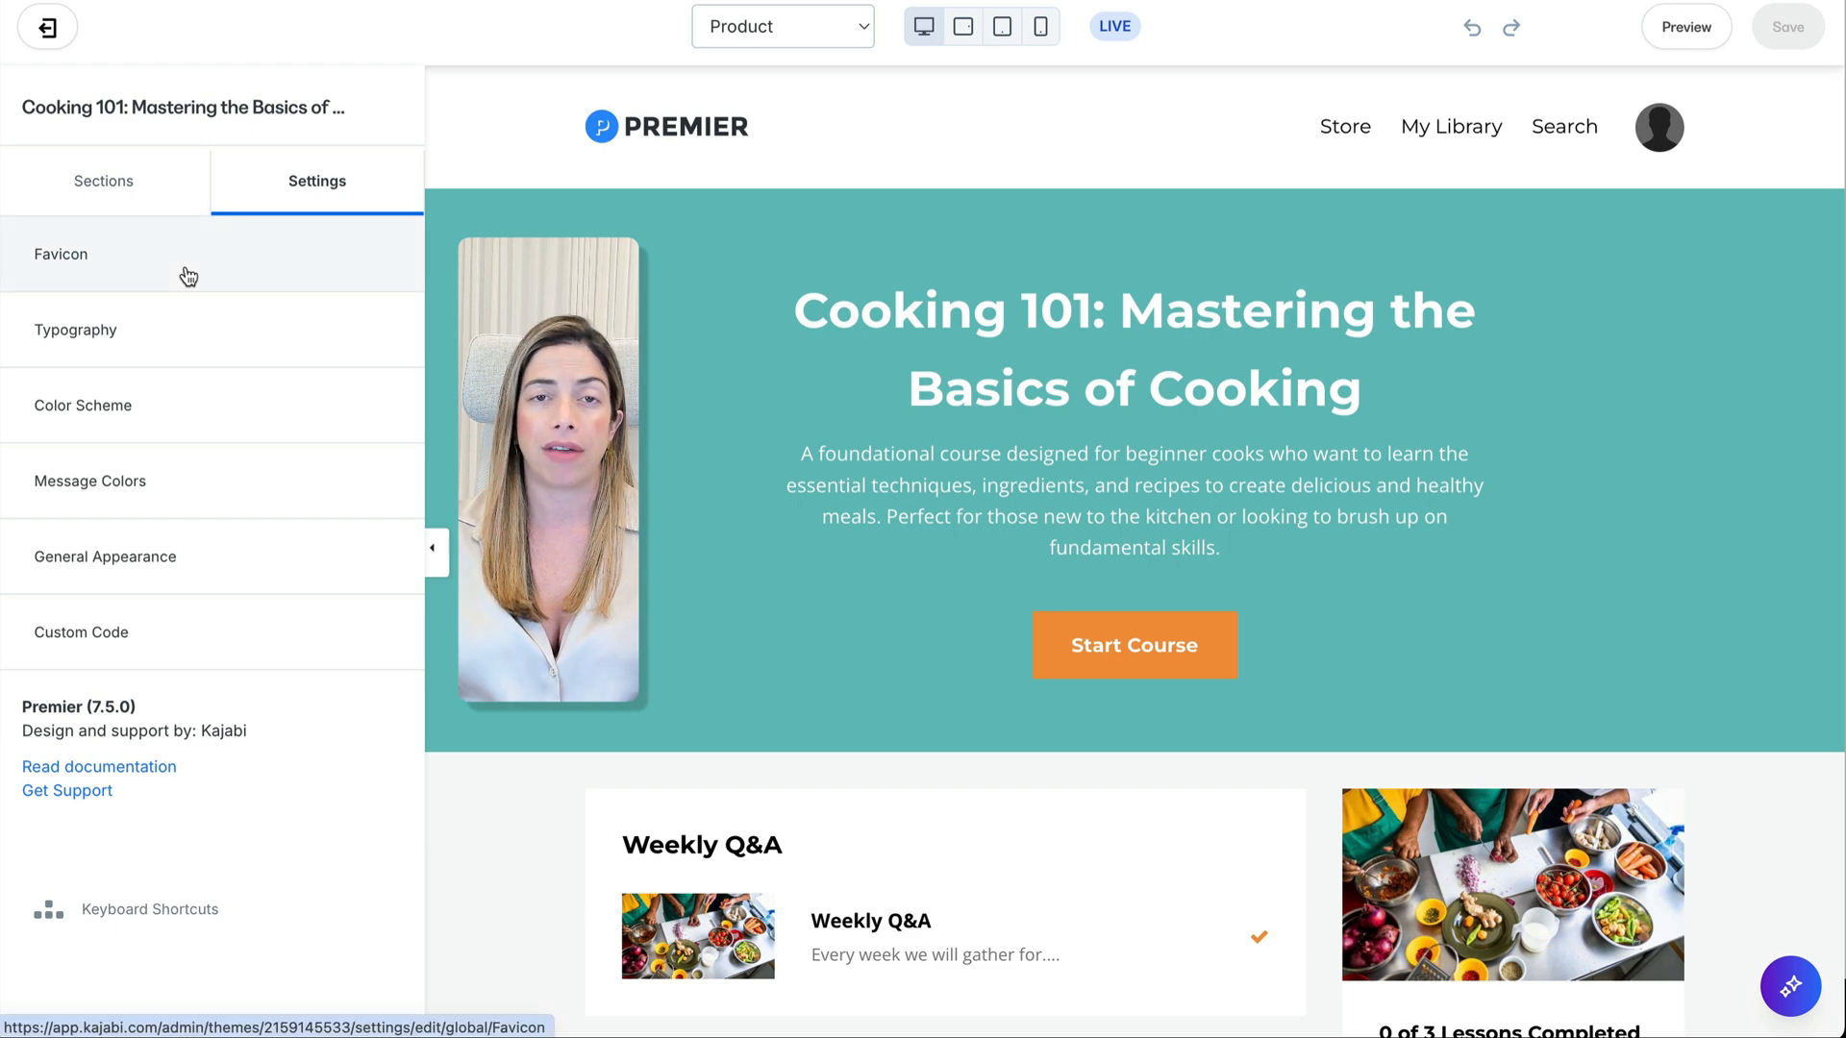
left_click(173, 320)
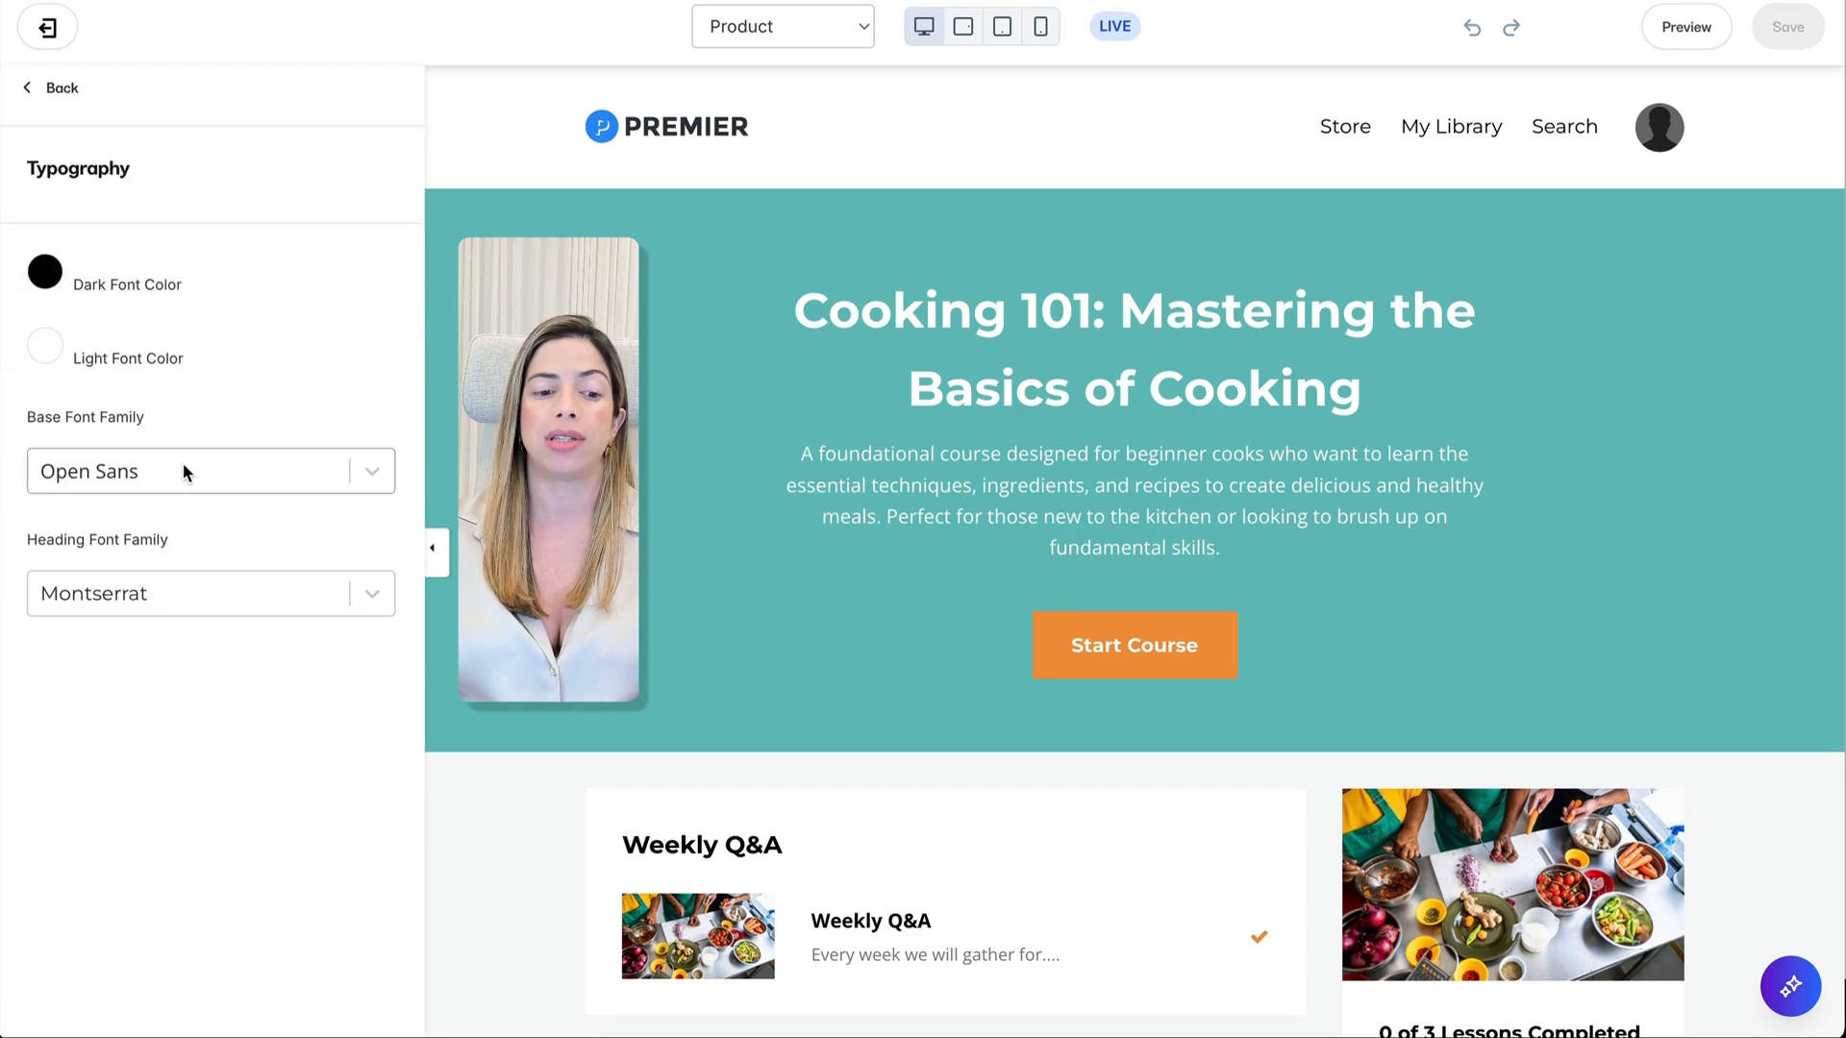
left_click(185, 473)
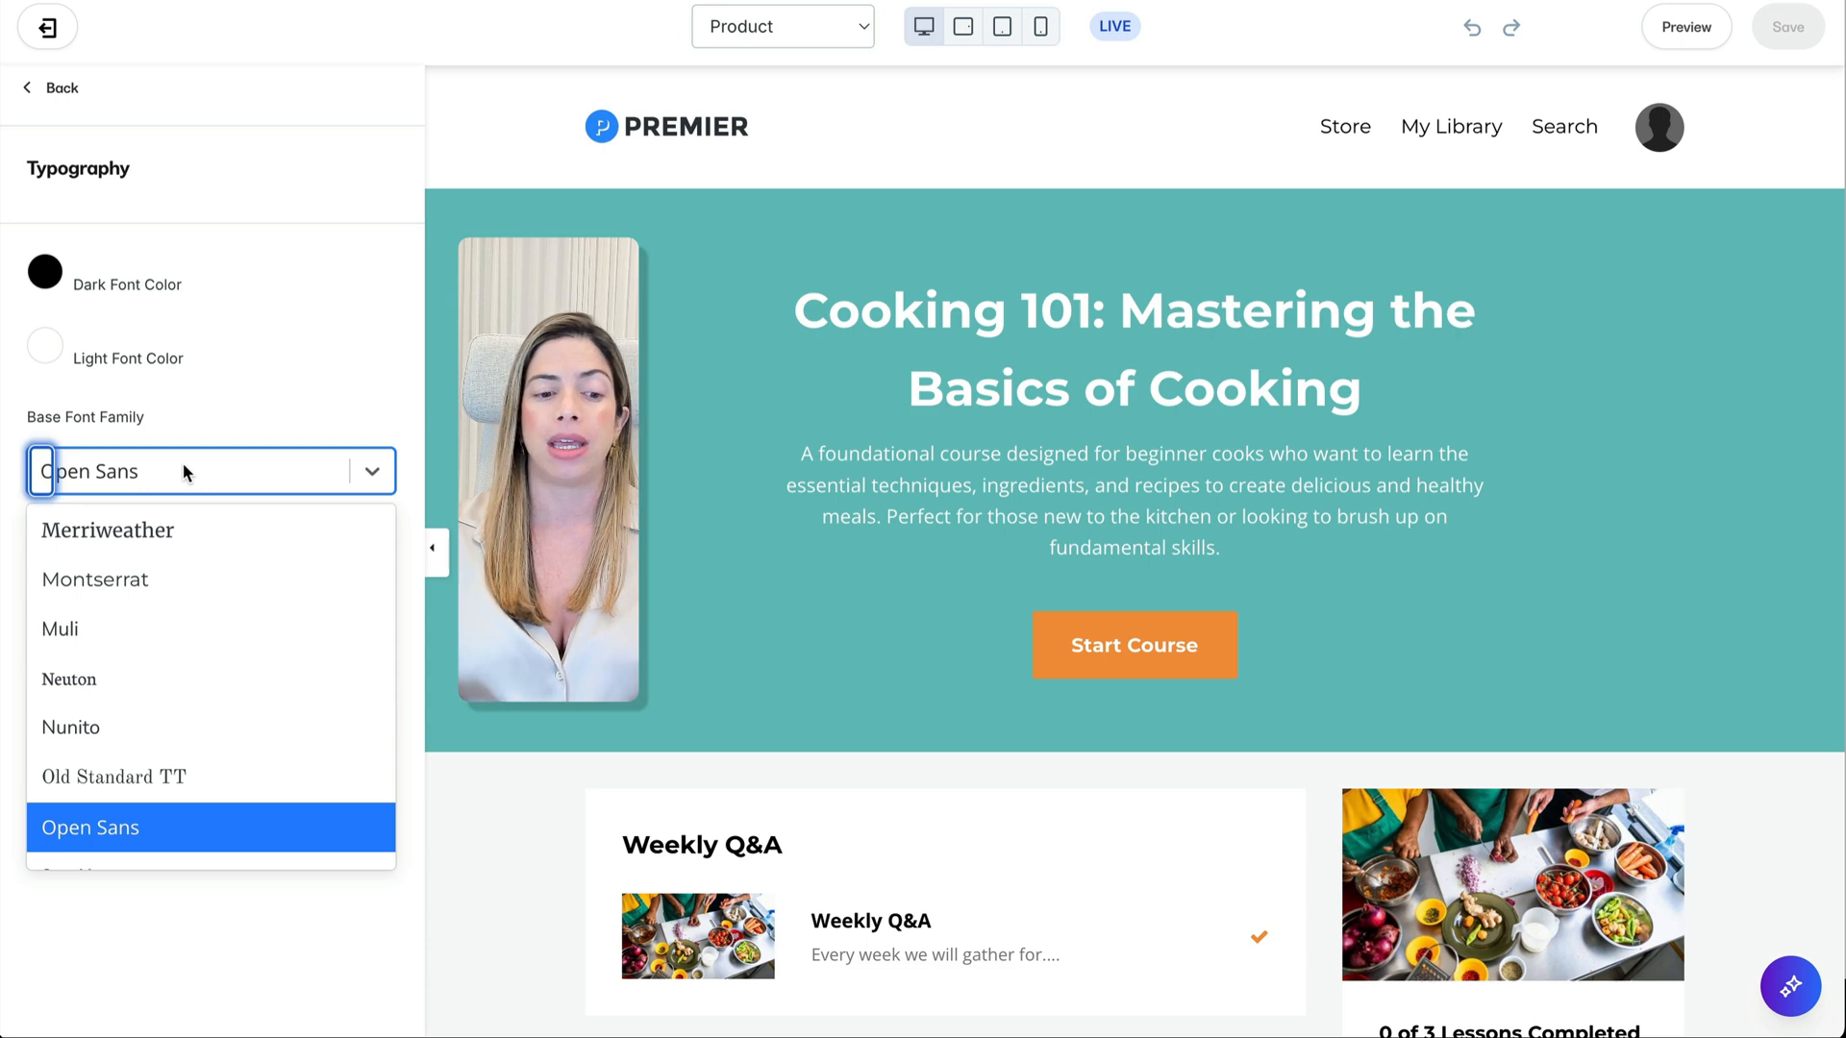
type("popp")
left_click(213, 538)
left_click(216, 602)
type("play")
key("Return")
left_click(1805, 36)
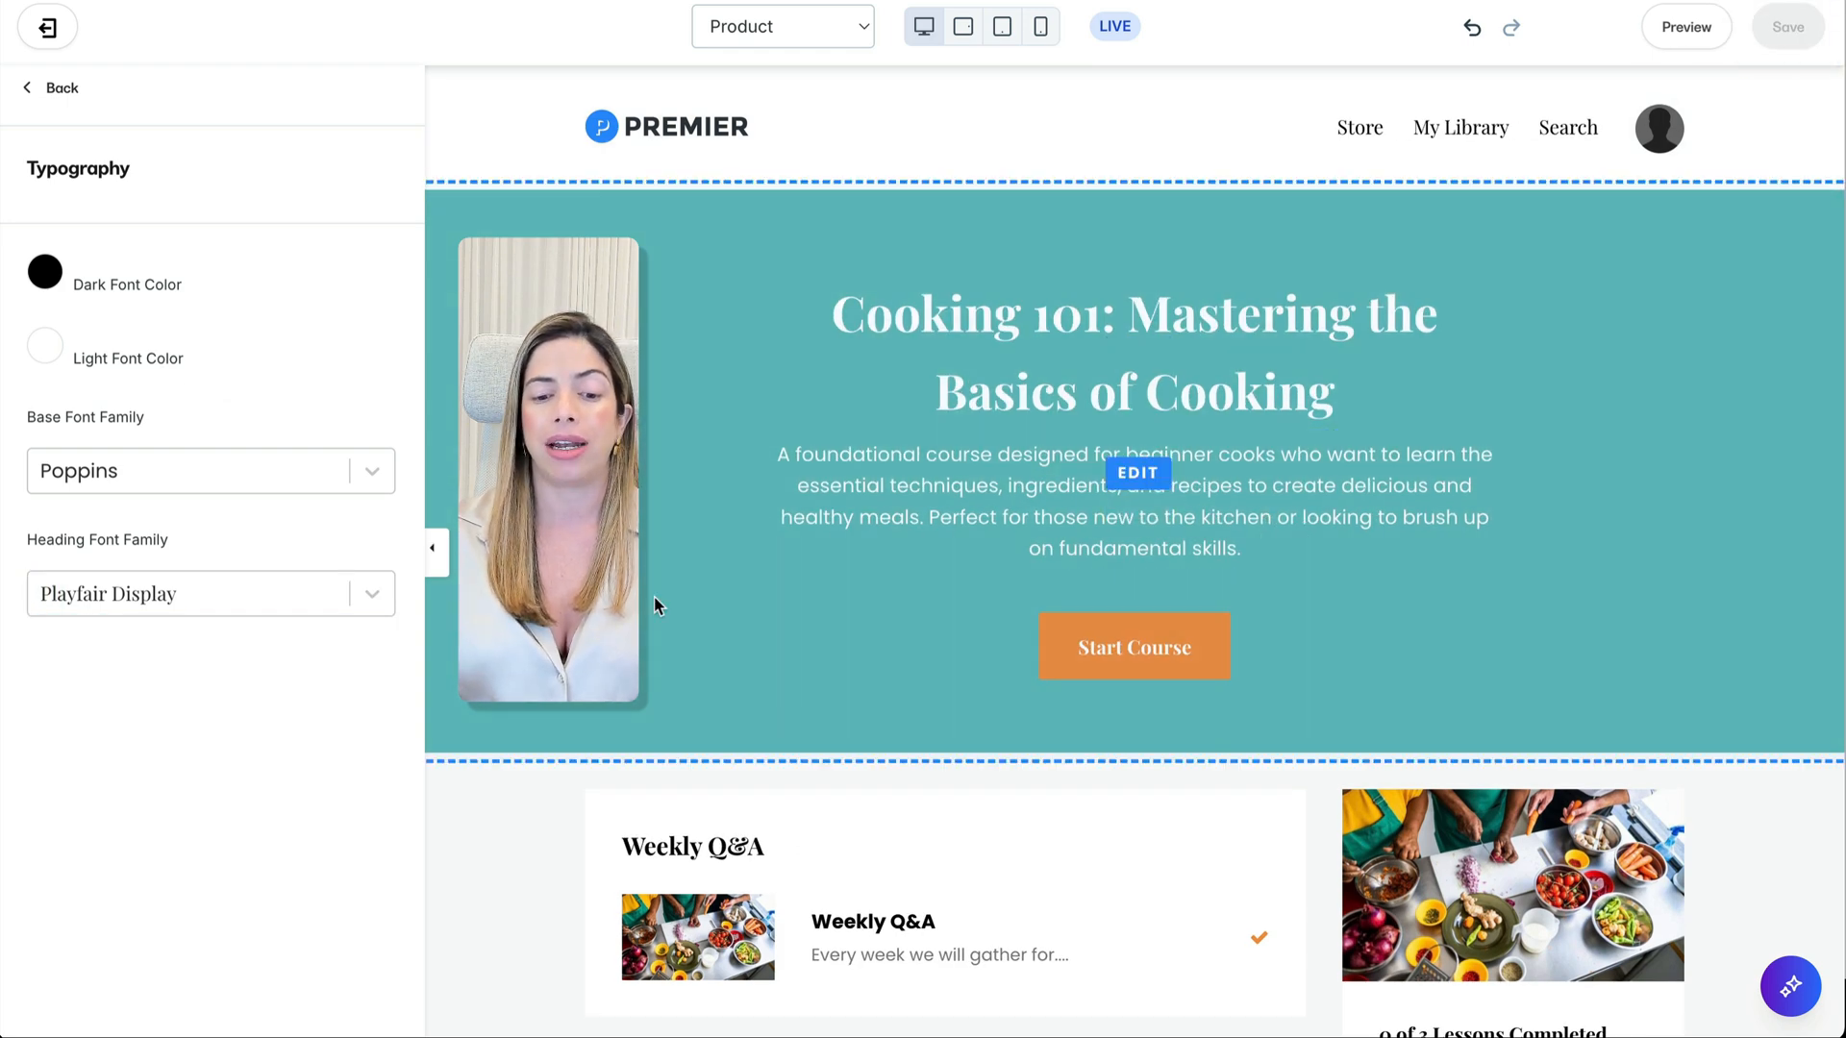
Step: Copy the hex code #69bfbe of the teal swatch from the Eye Dropper palette
scroll(803, 616, "down", 3)
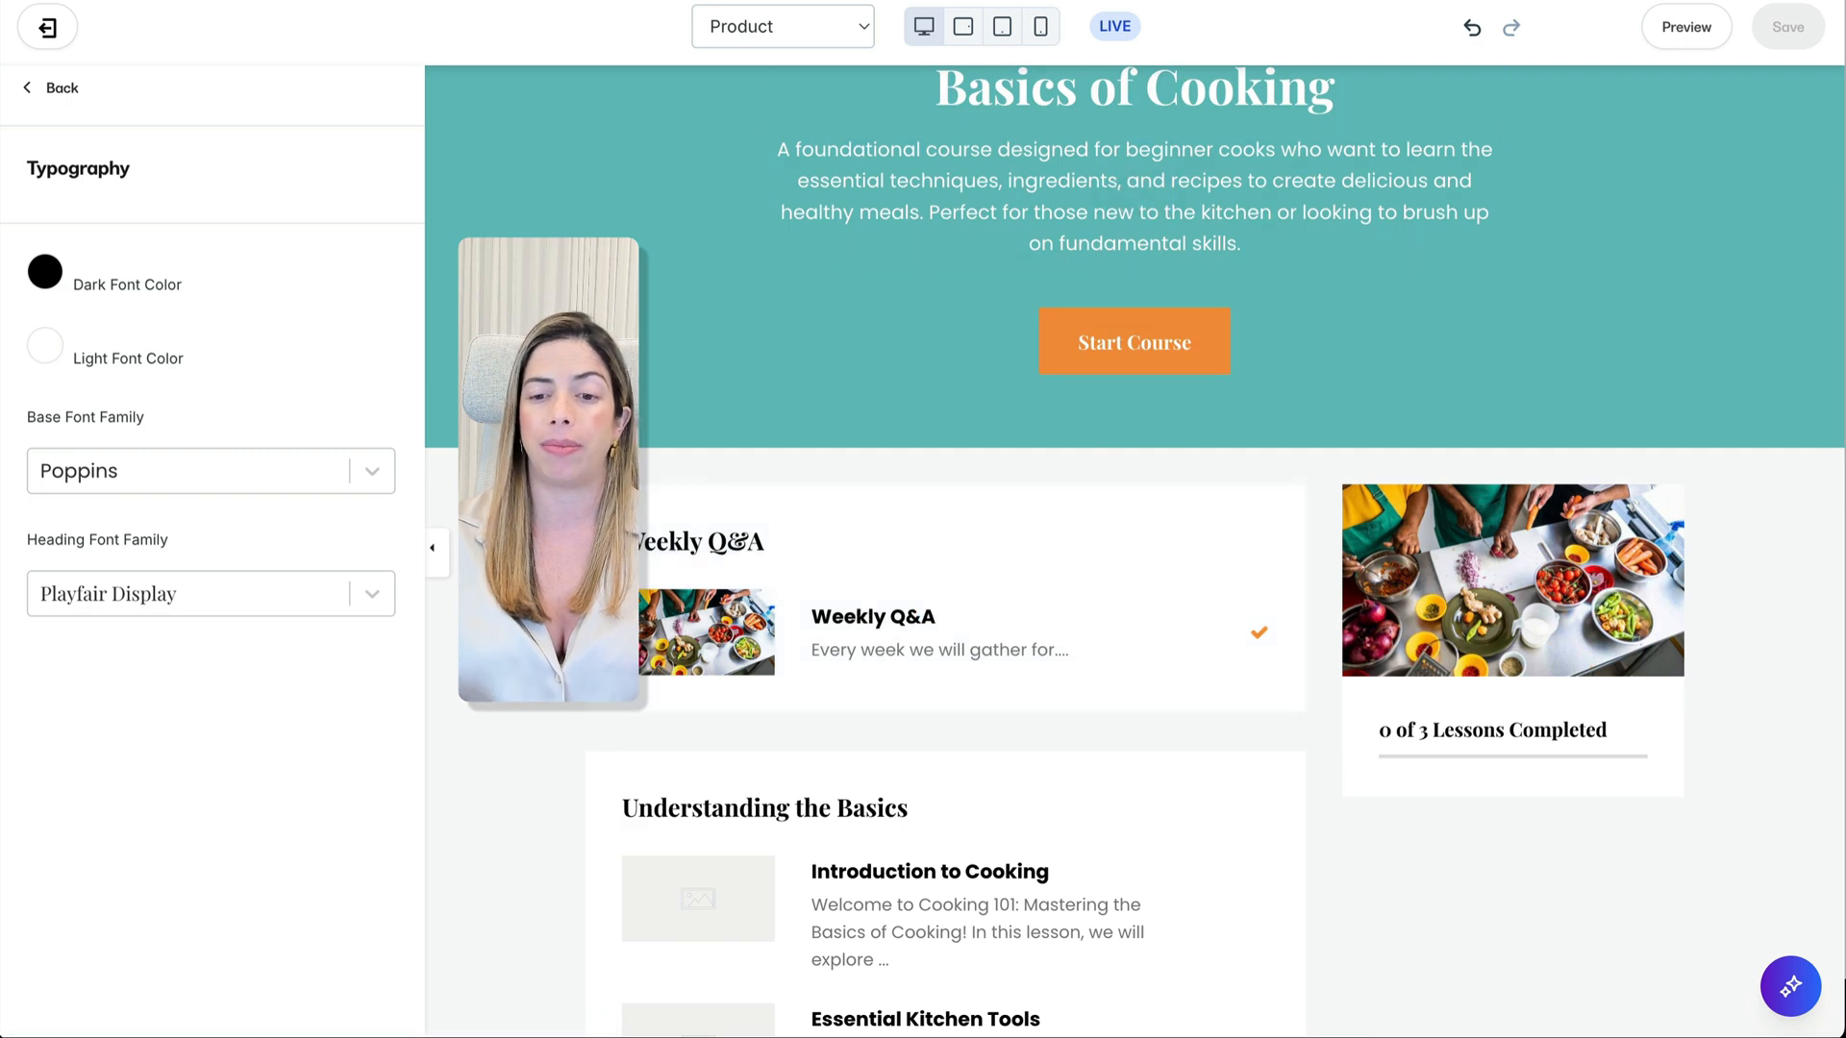
scroll(1112, 222, "down", 8)
left_click(984, 498)
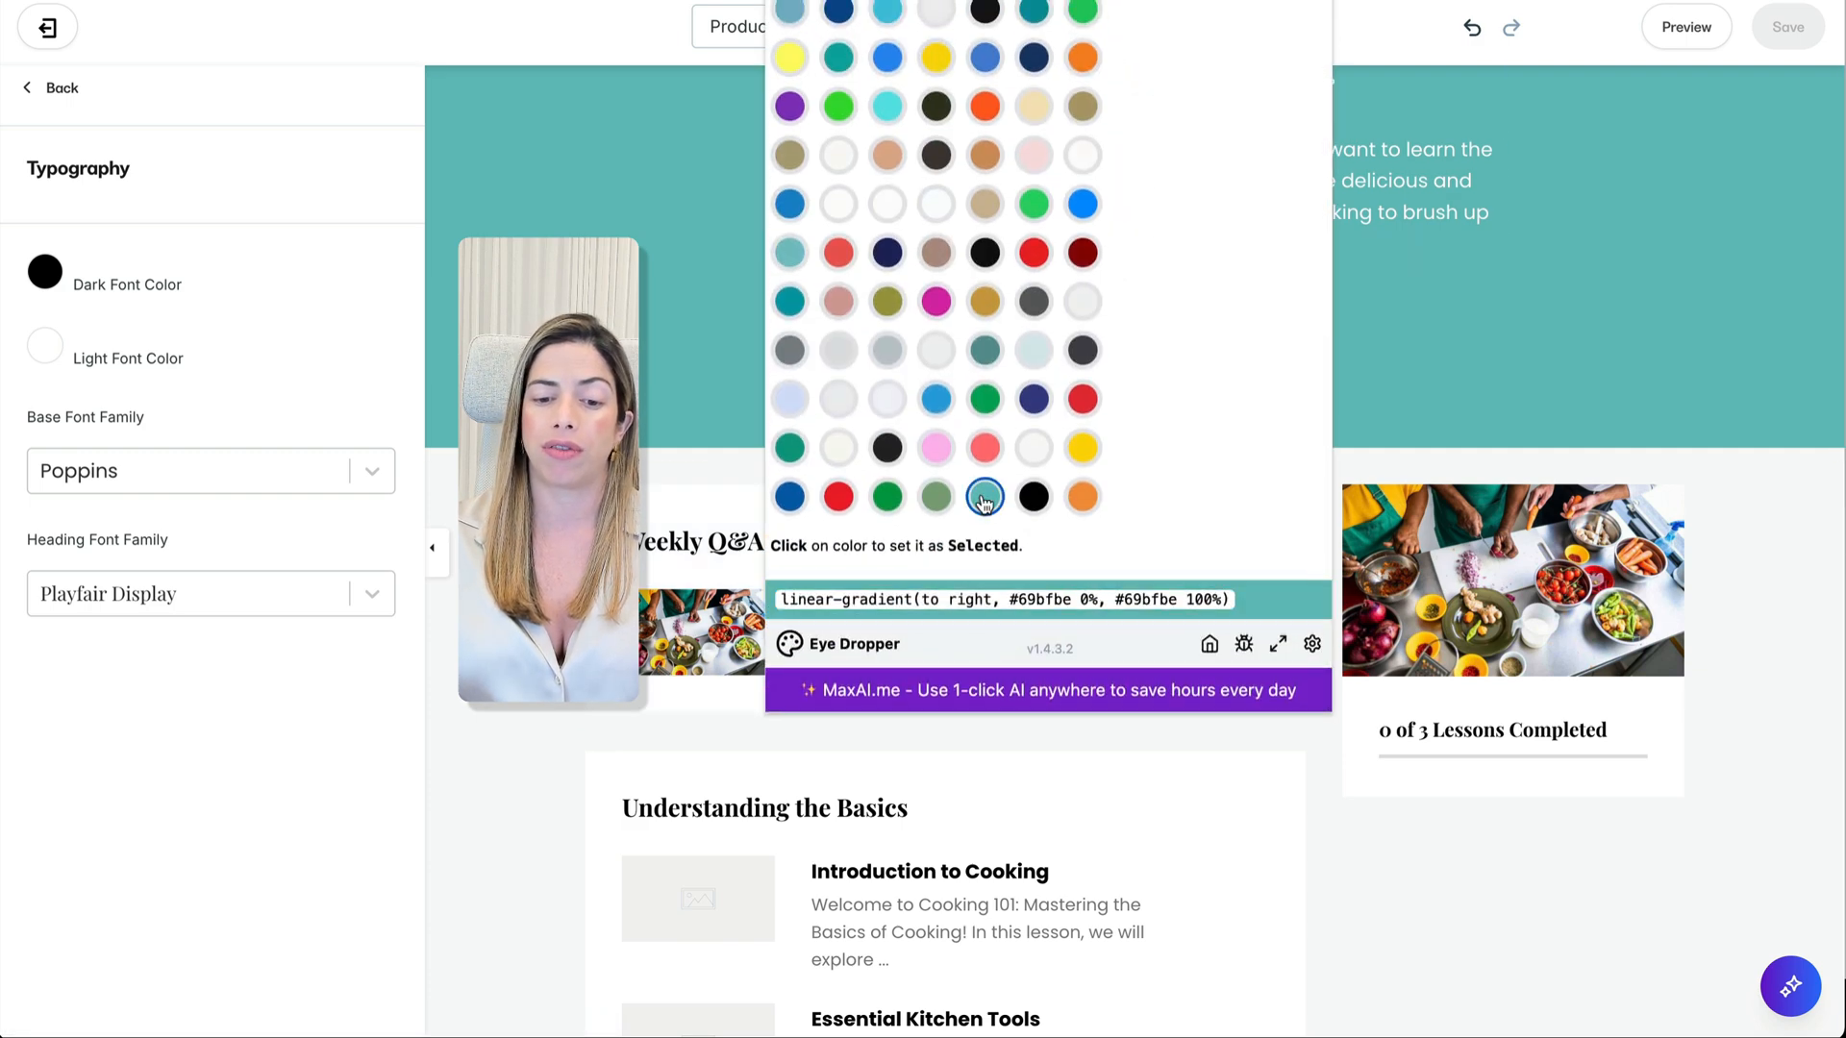
scroll(1186, 324, "up", 10)
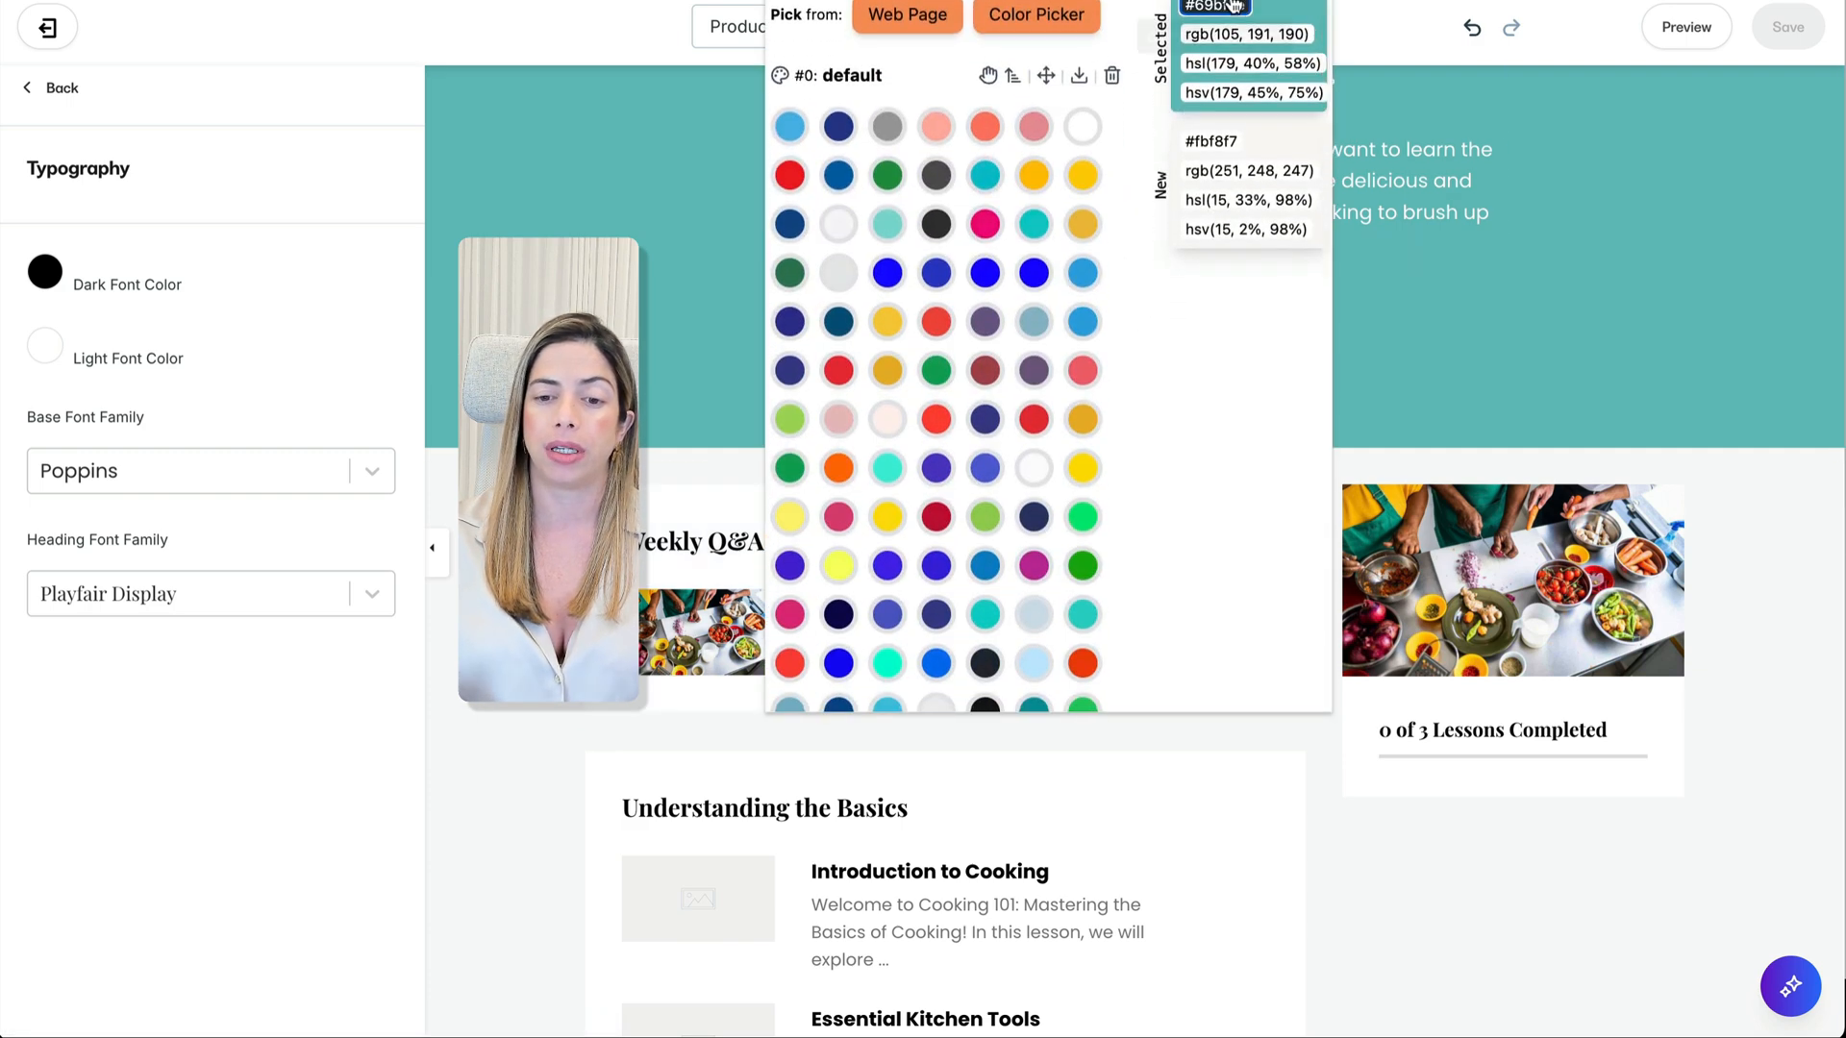
left_click(1214, 6)
Step: Set the Dark Font Color to a darker shade of teal #69bfbe, save, and check the lesson headings on the page
left_click(44, 279)
left_click(44, 277)
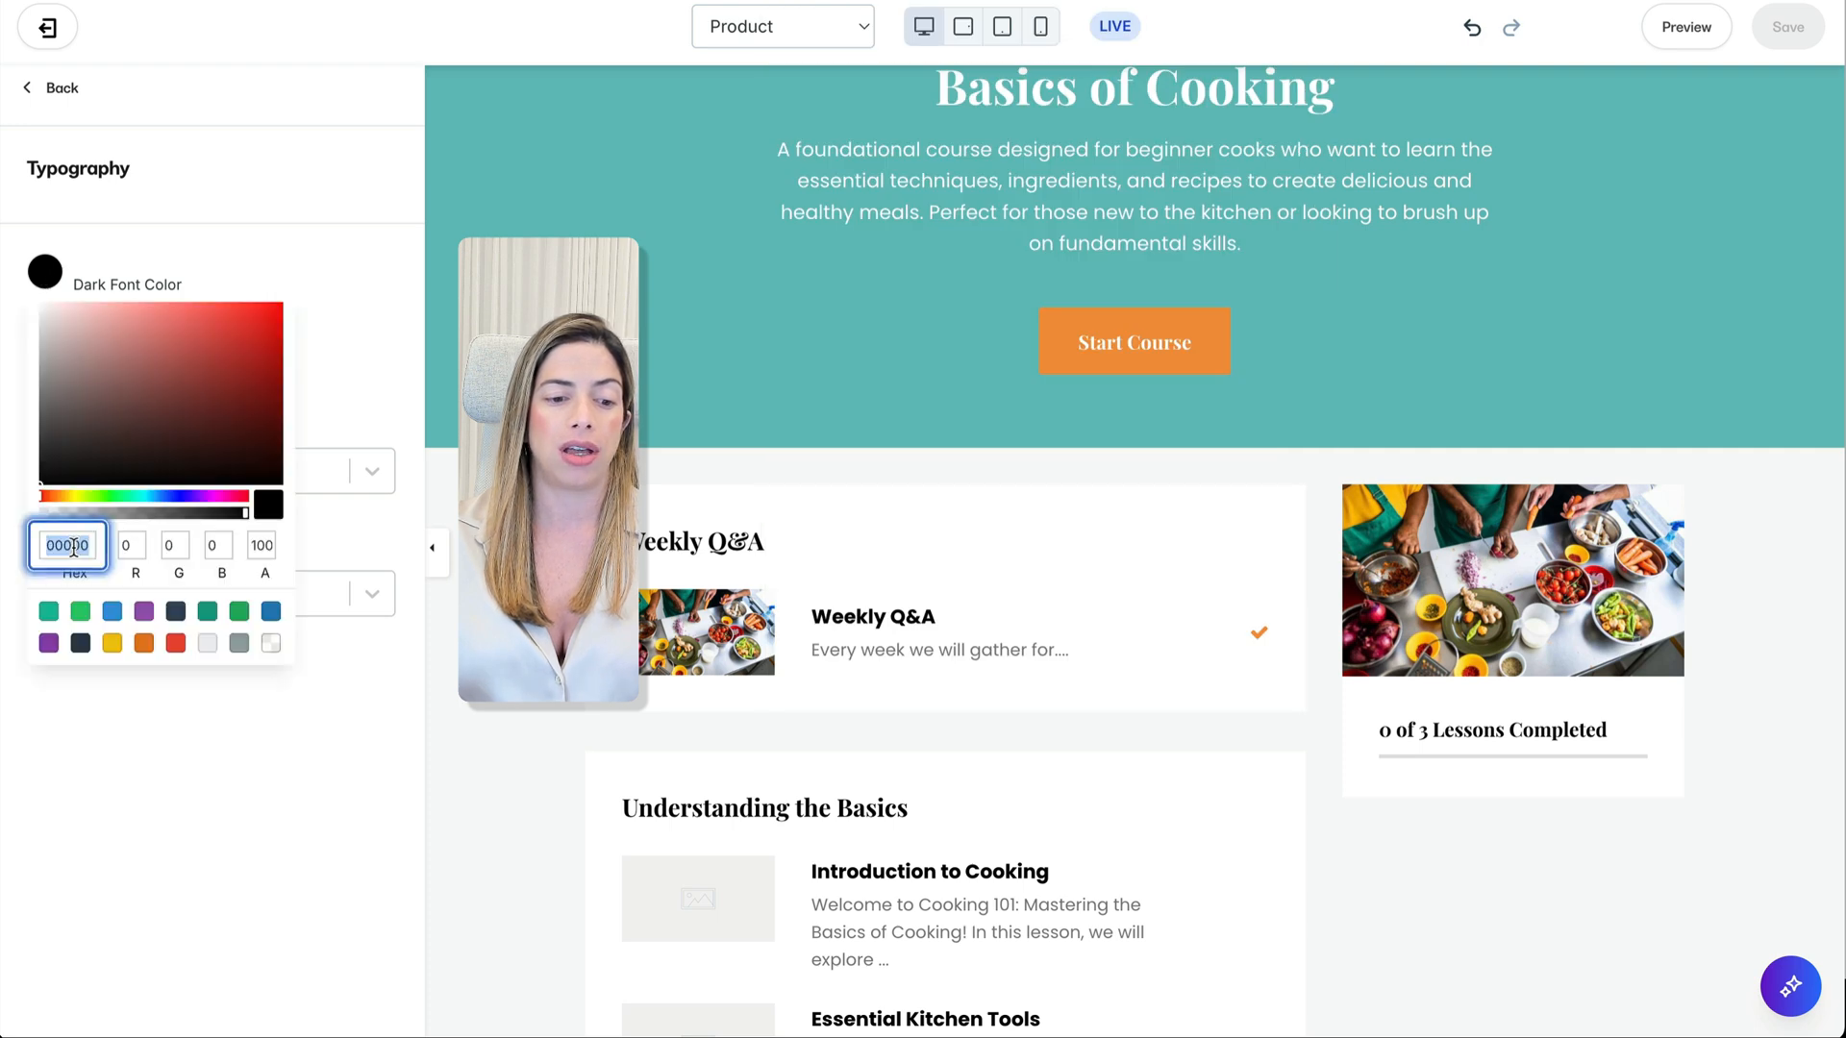
key("ctrl+a")
type("#69bfbe")
left_click(272, 251)
left_click(1788, 27)
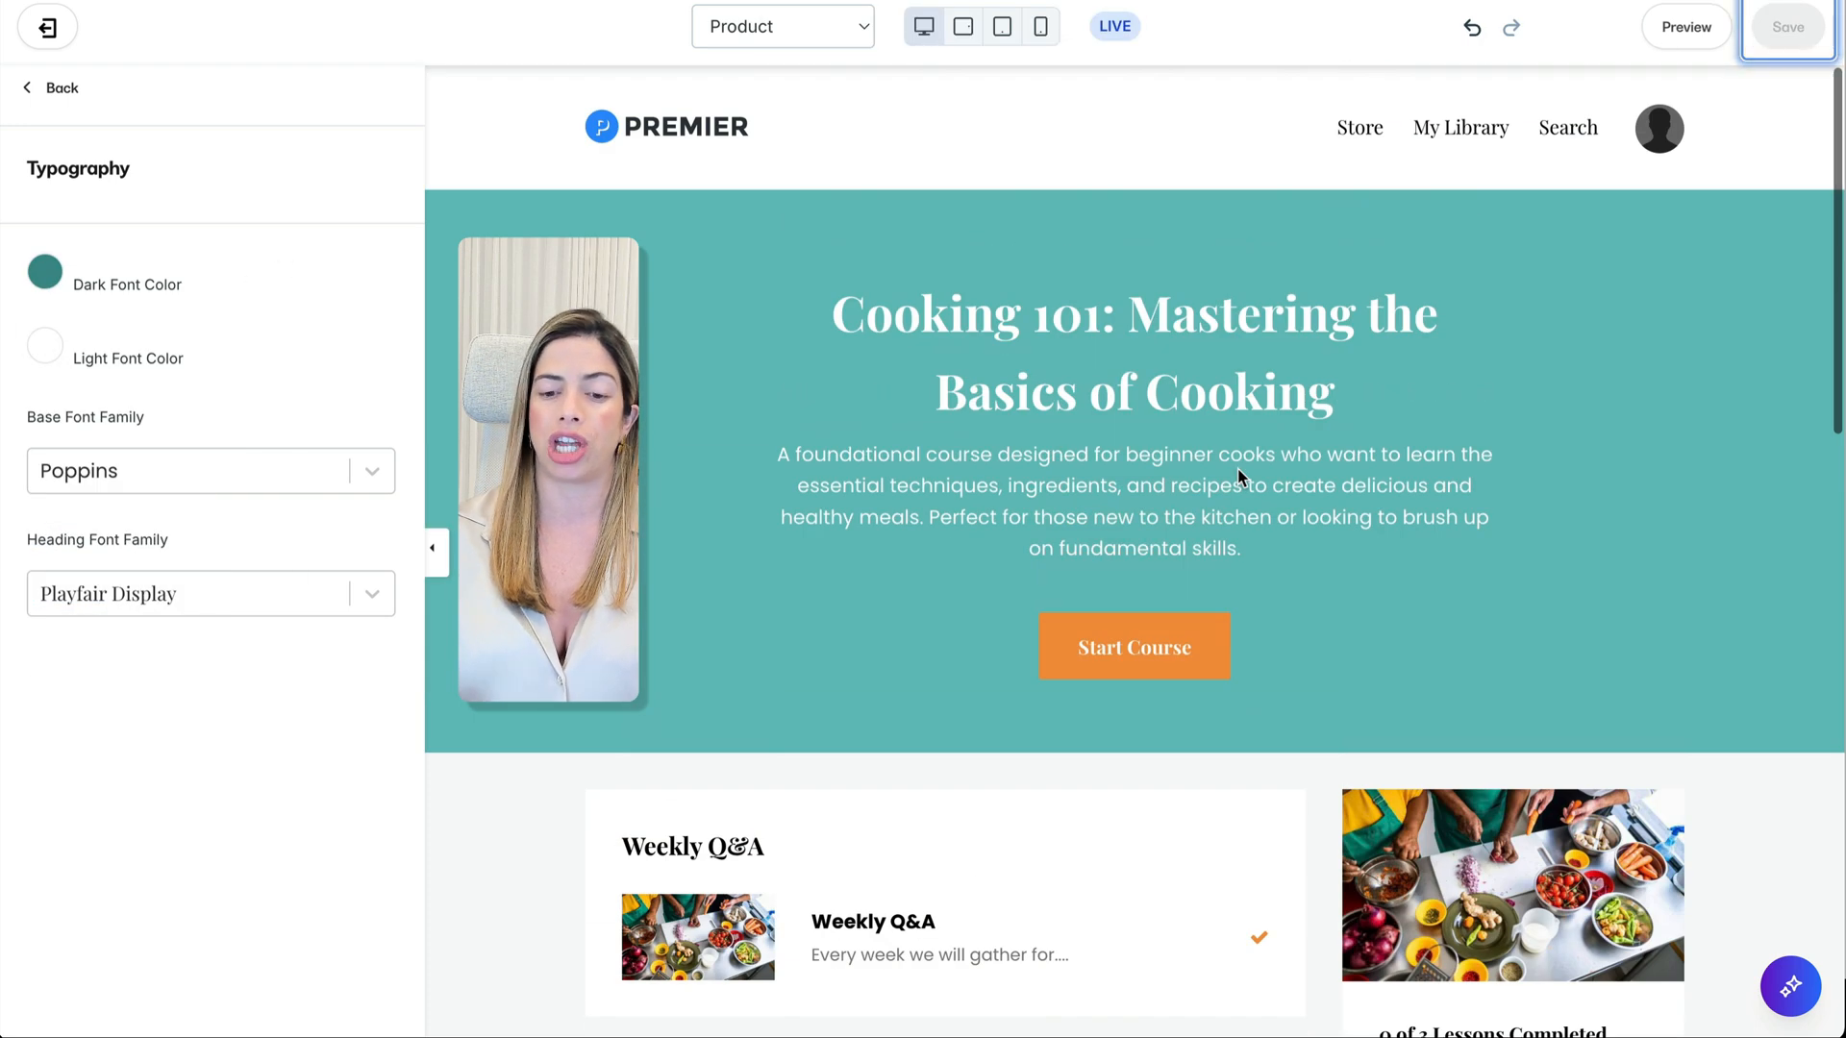
scroll(1238, 476, "down", 8)
scroll(1239, 478, "down", 1)
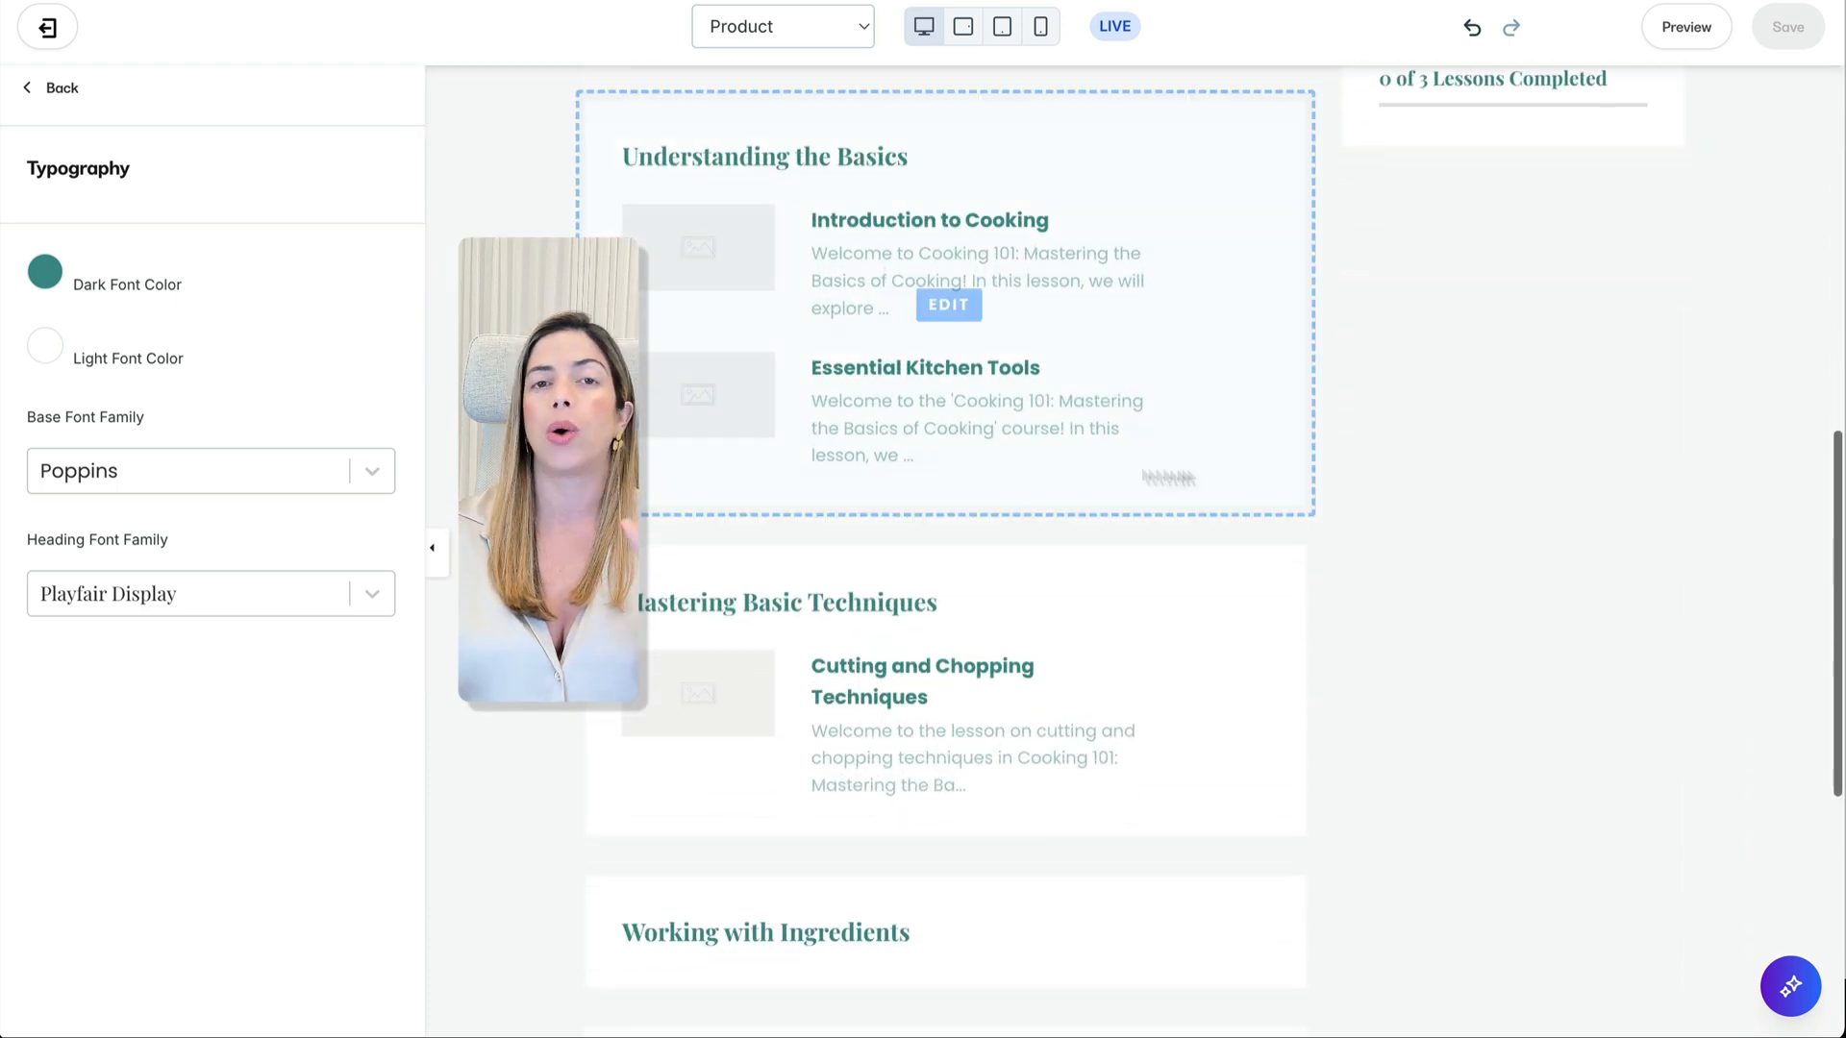
Step: Set the Darker color of the color scheme to a dark shade of teal and save
left_click(74, 97)
left_click(164, 400)
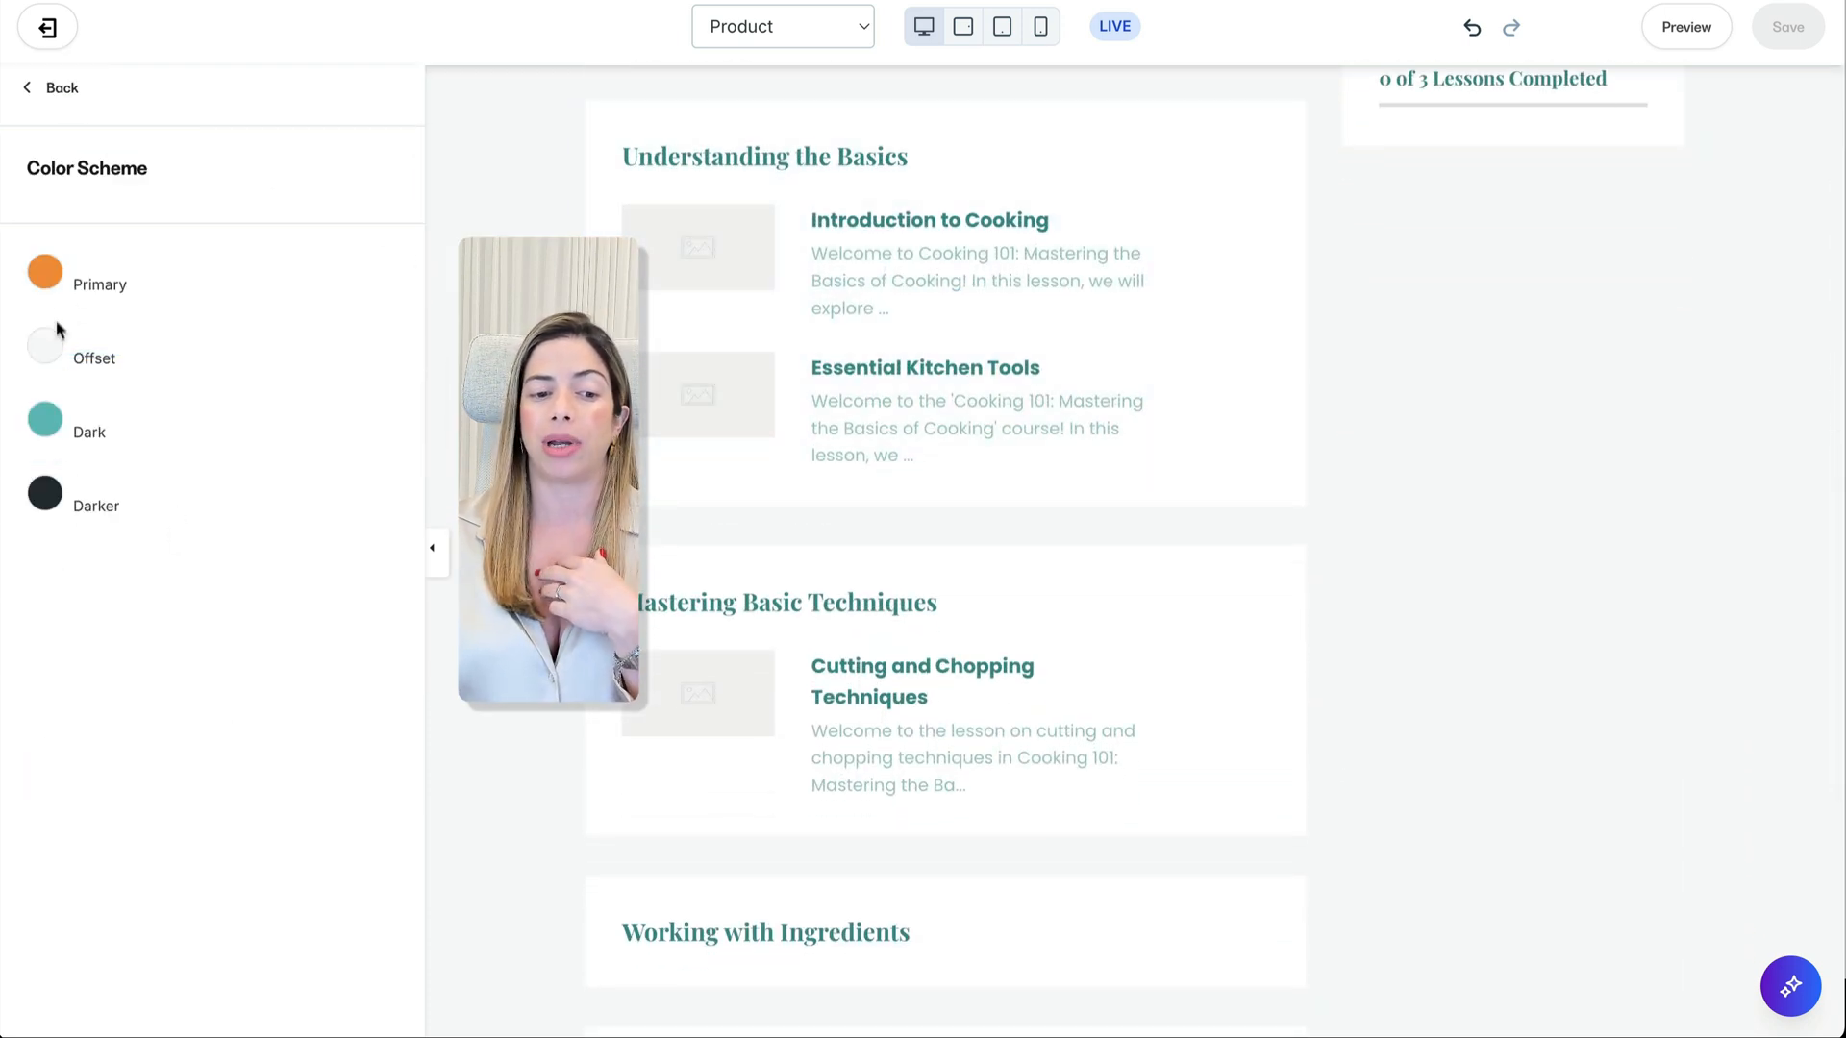
scroll(677, 332, "up", 10)
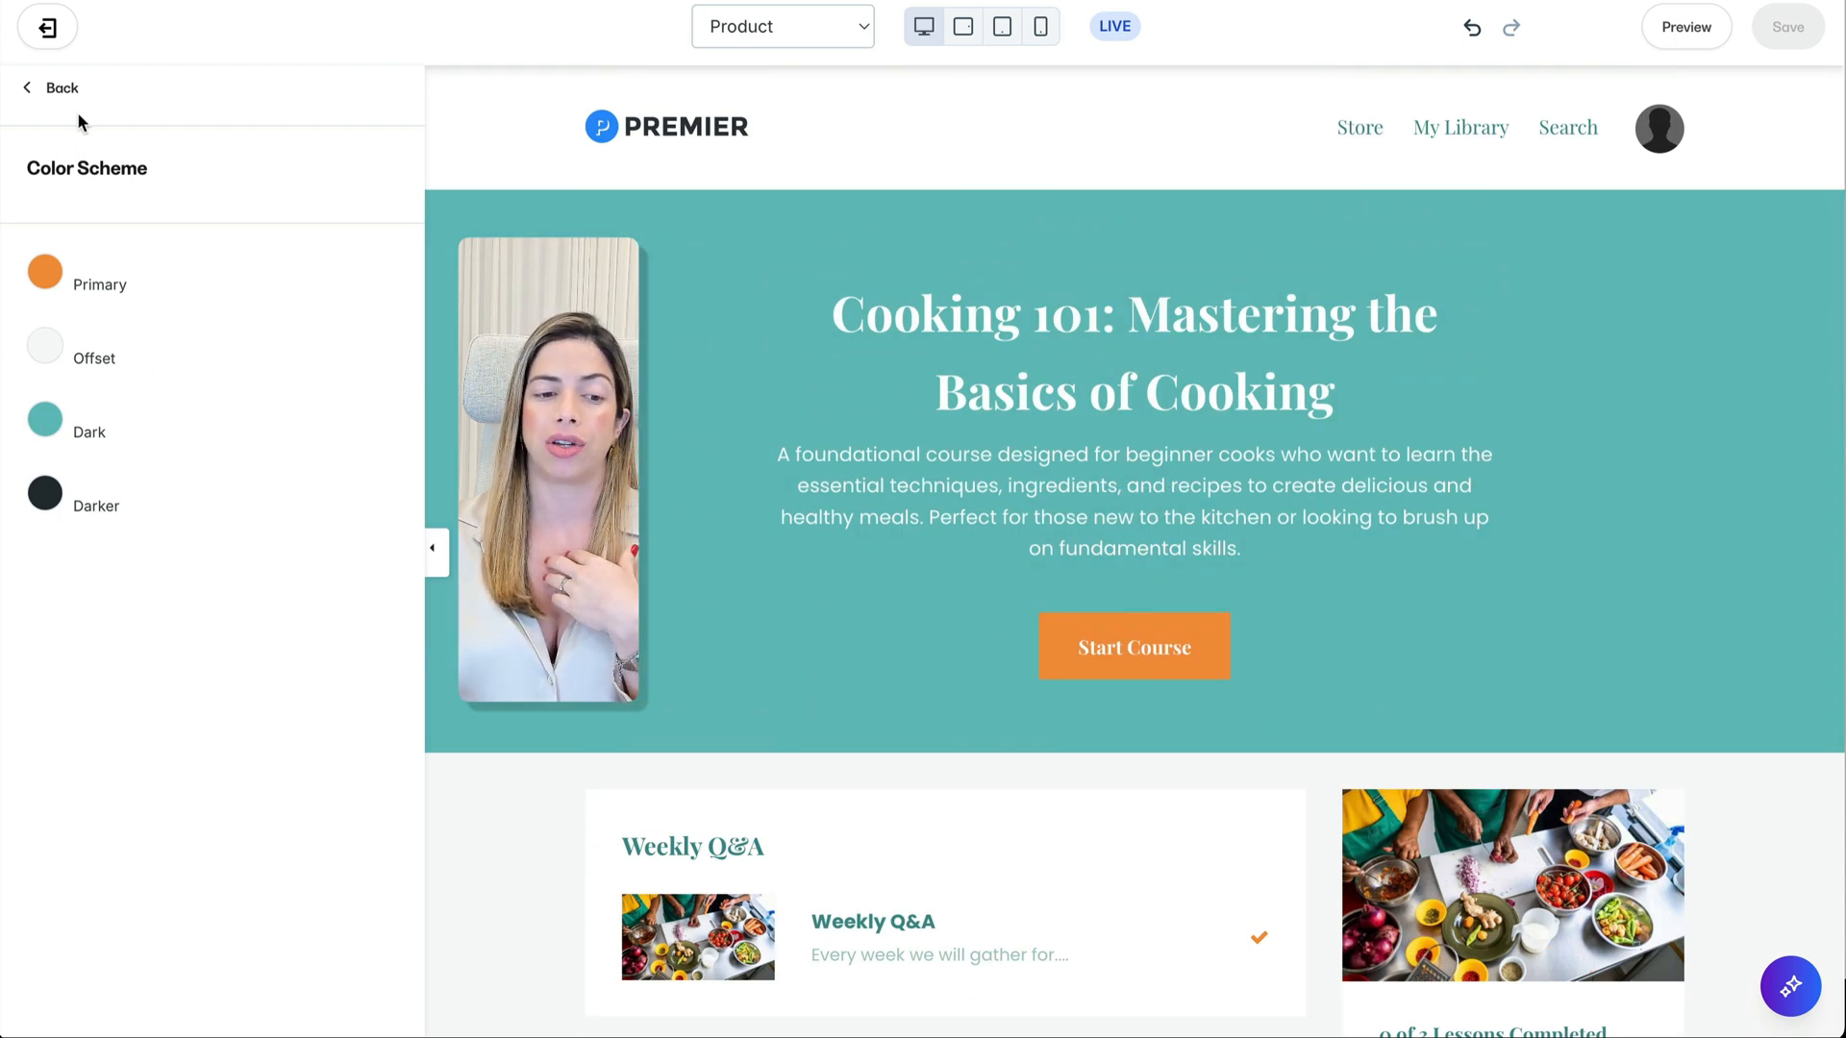
left_click(38, 494)
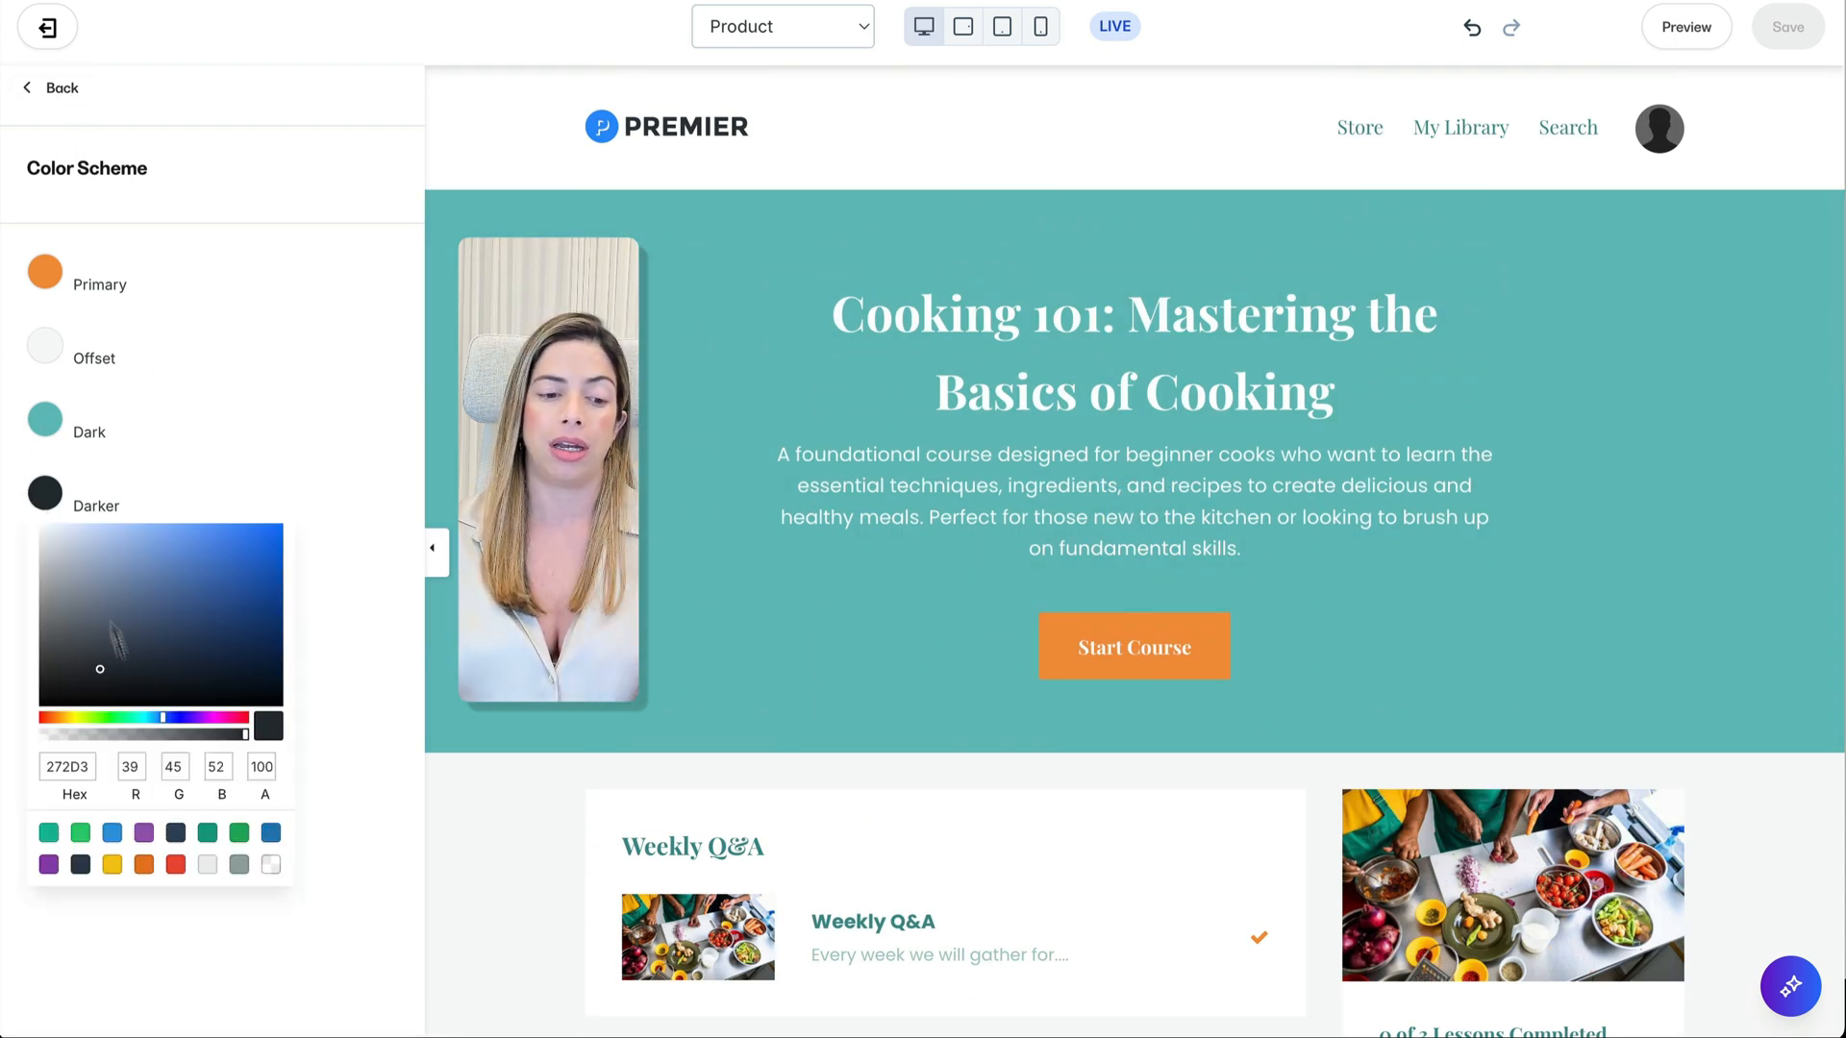
type("69bfbe")
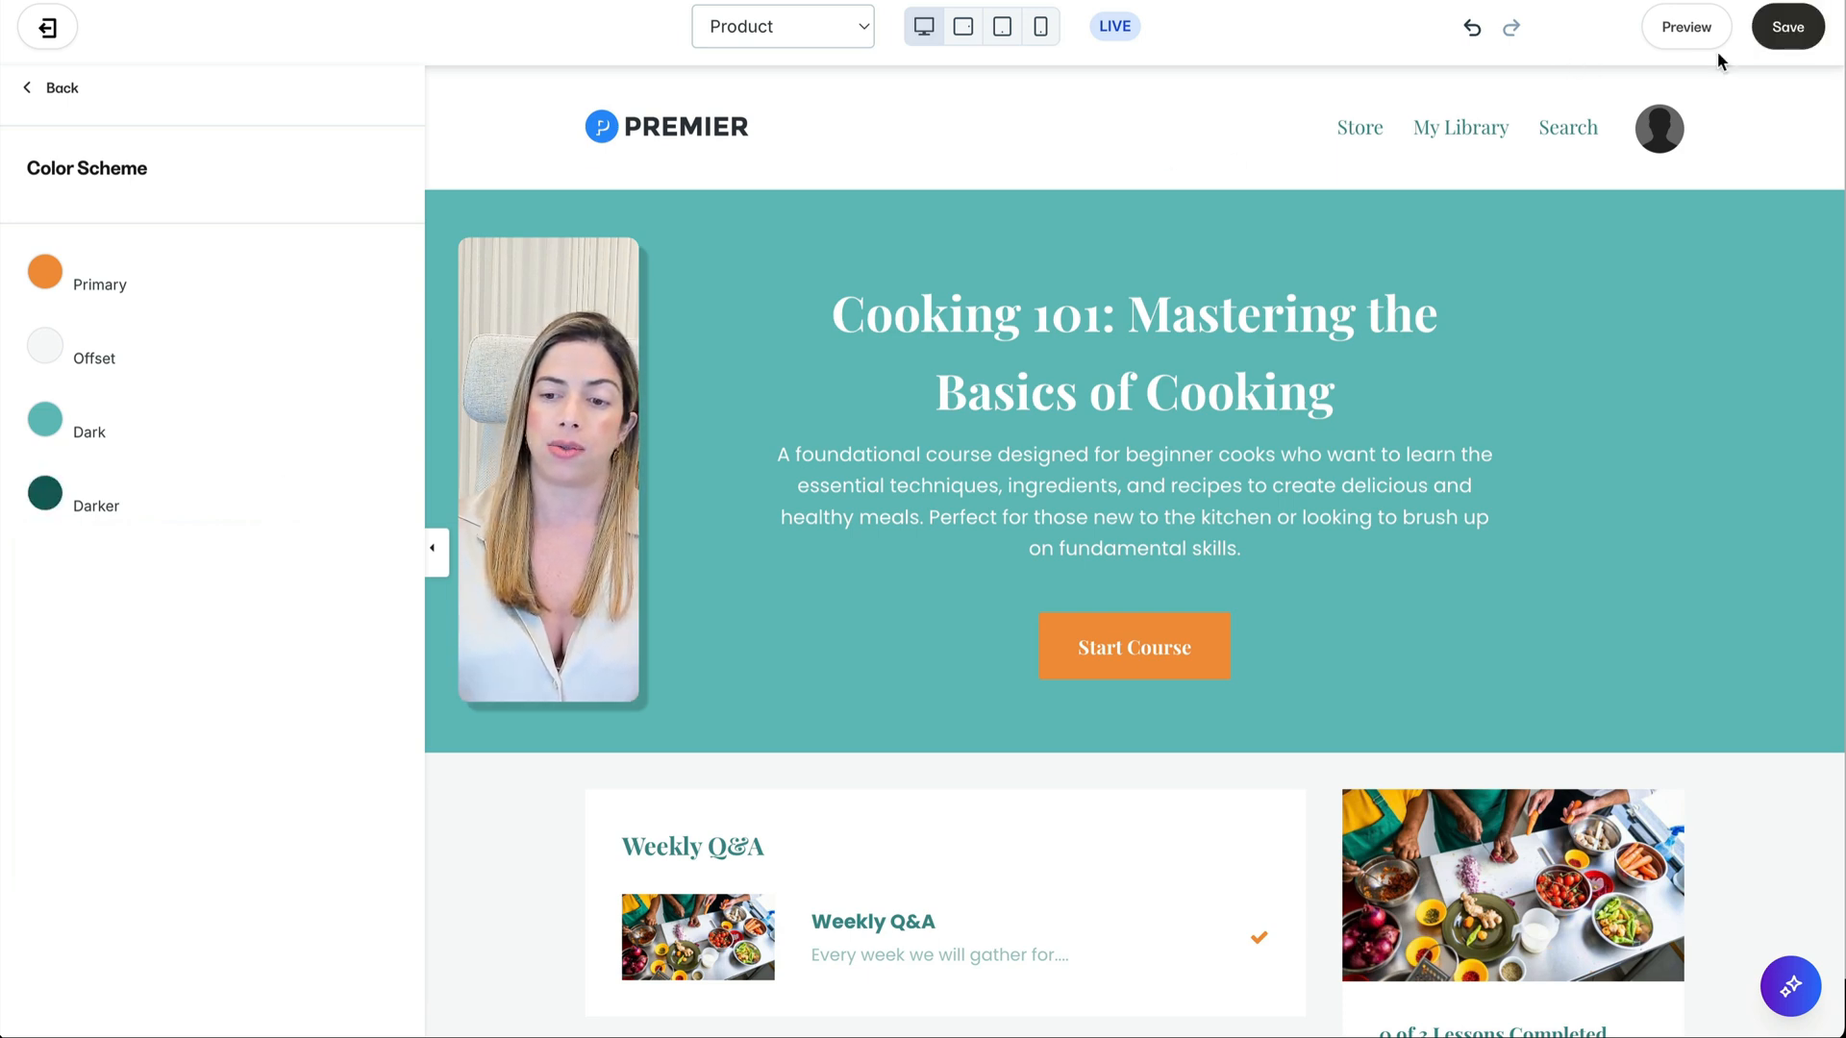
left_click(1786, 27)
Step: Set the page background color under General Appearance to the red preset swatch, save, and check the page
left_click(67, 85)
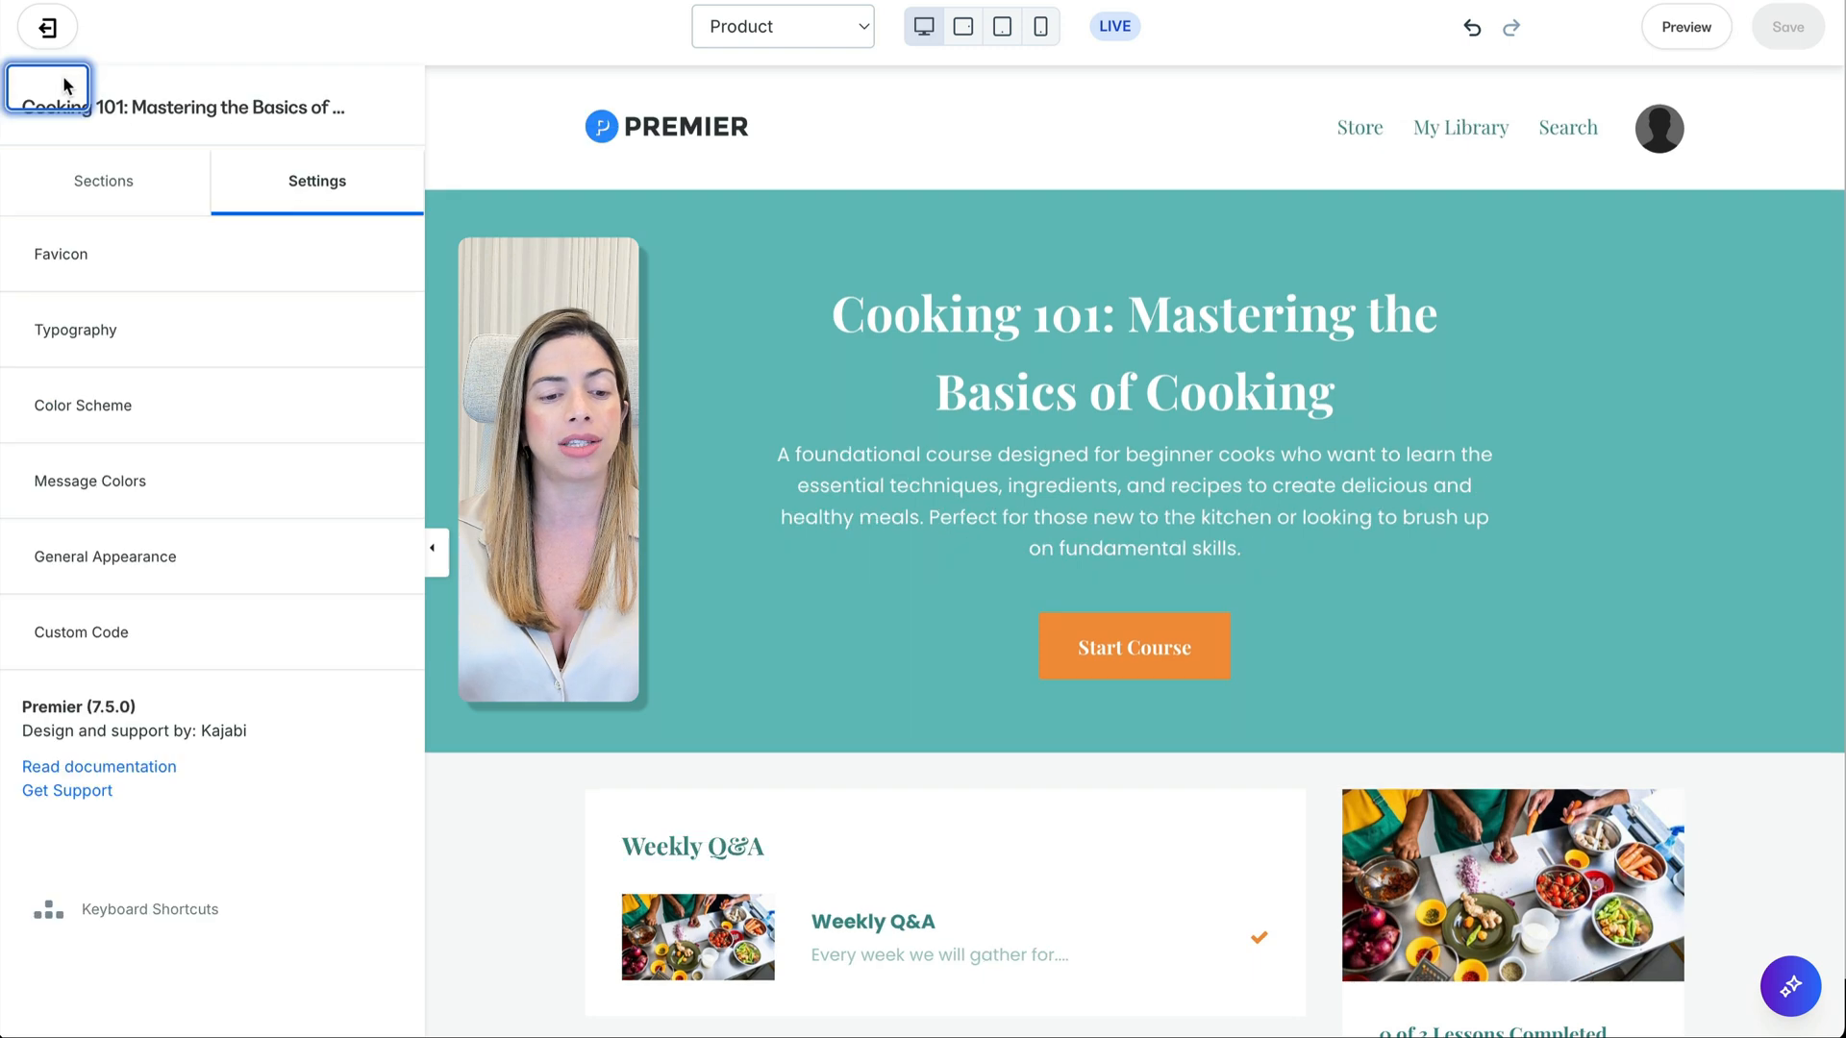
left_click(182, 557)
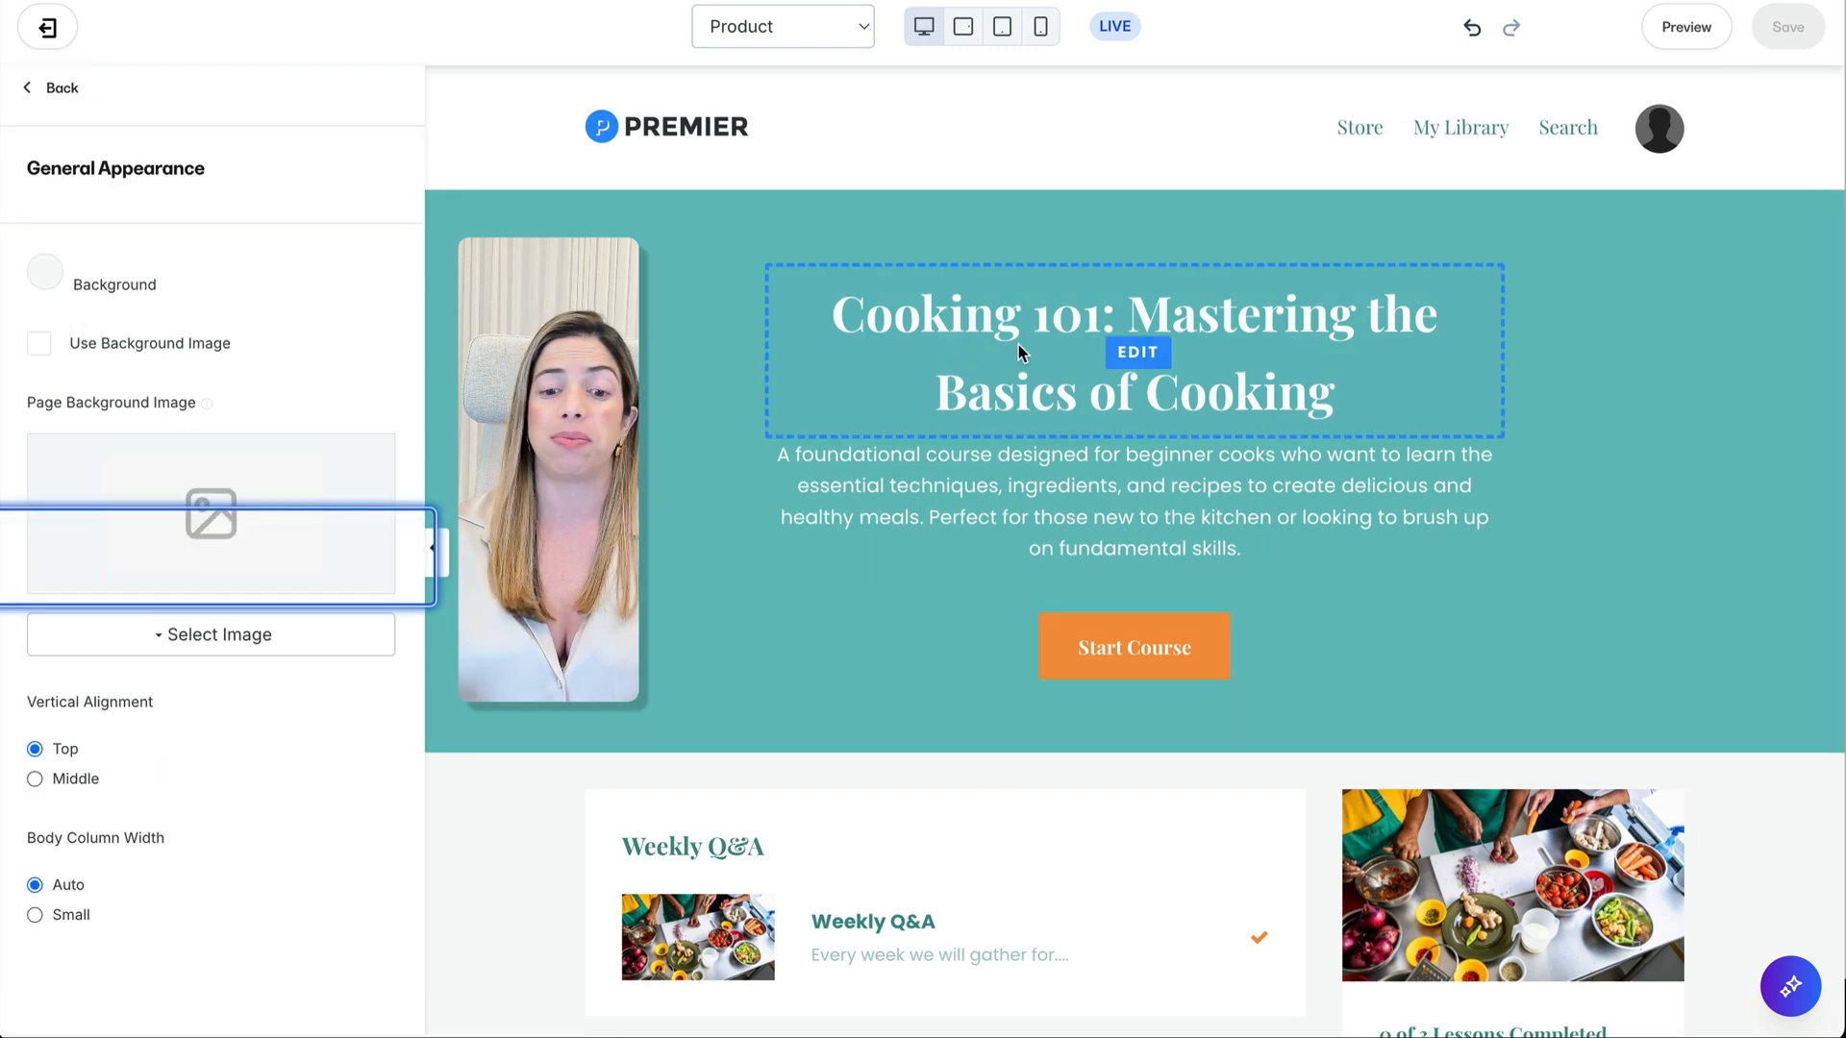
left_click(44, 272)
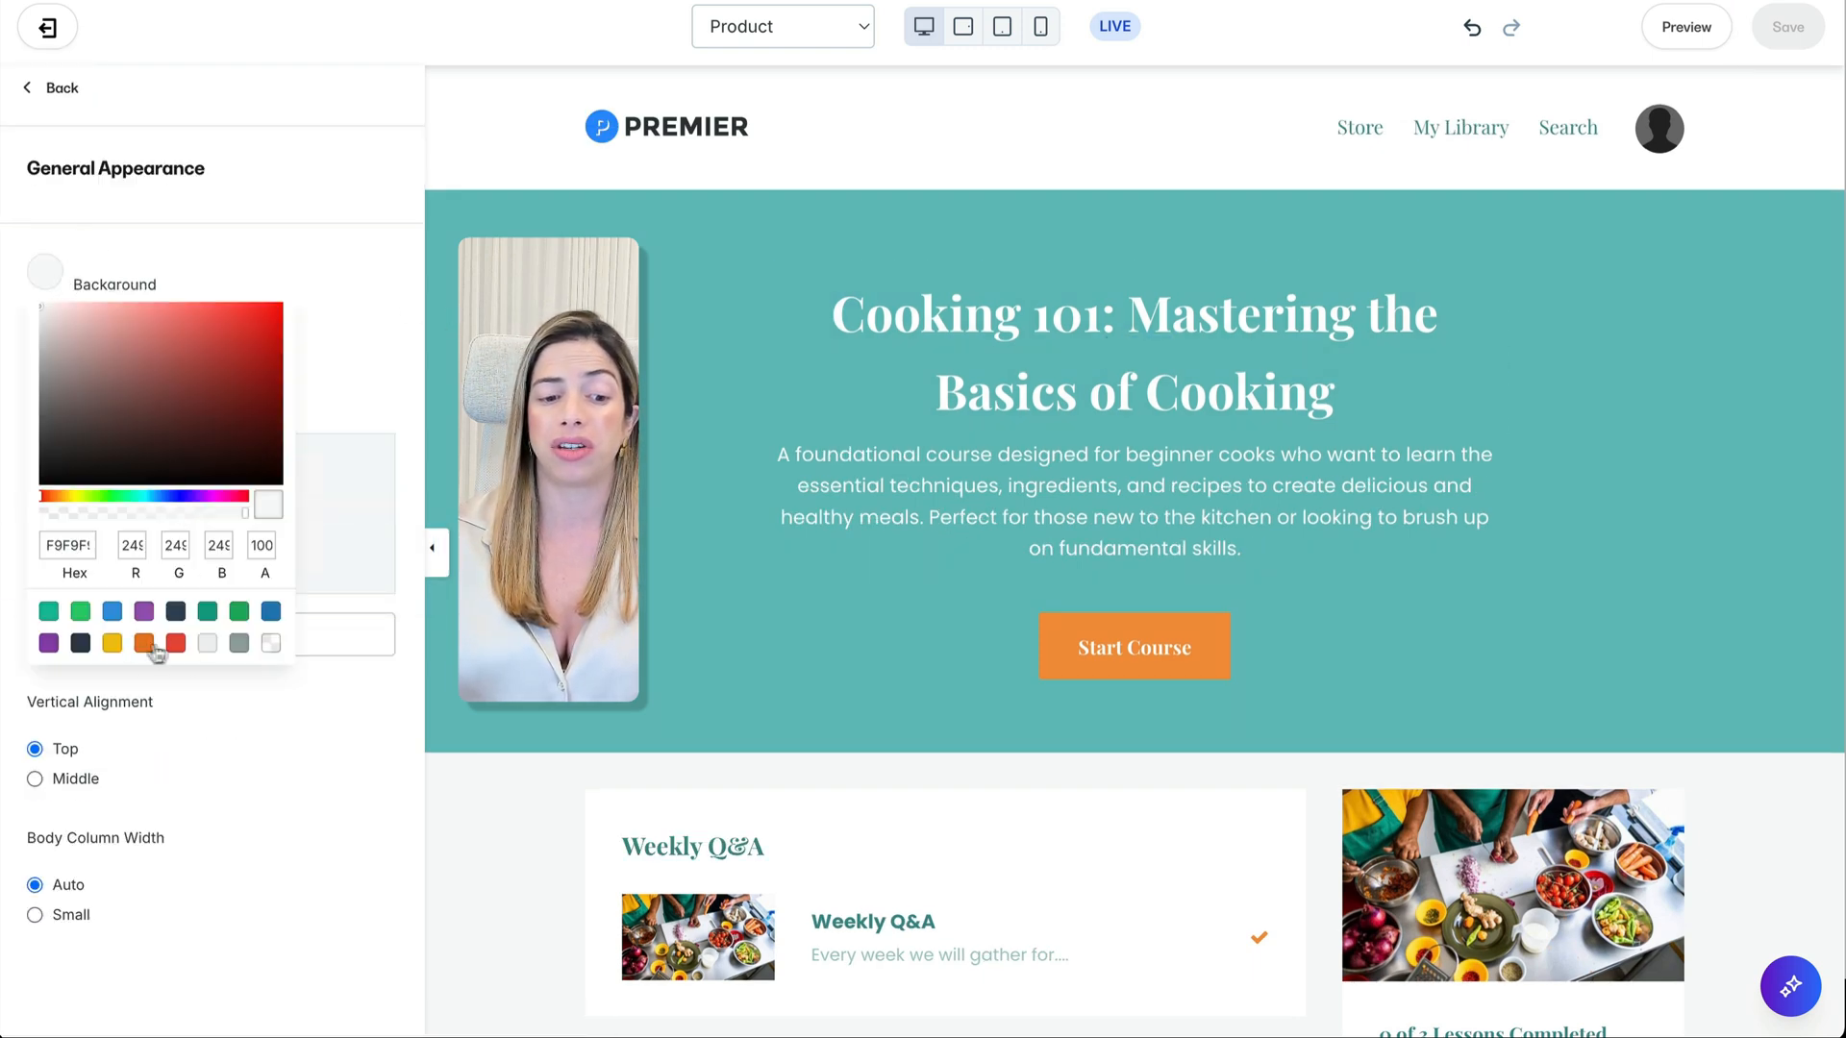
left_click(1774, 43)
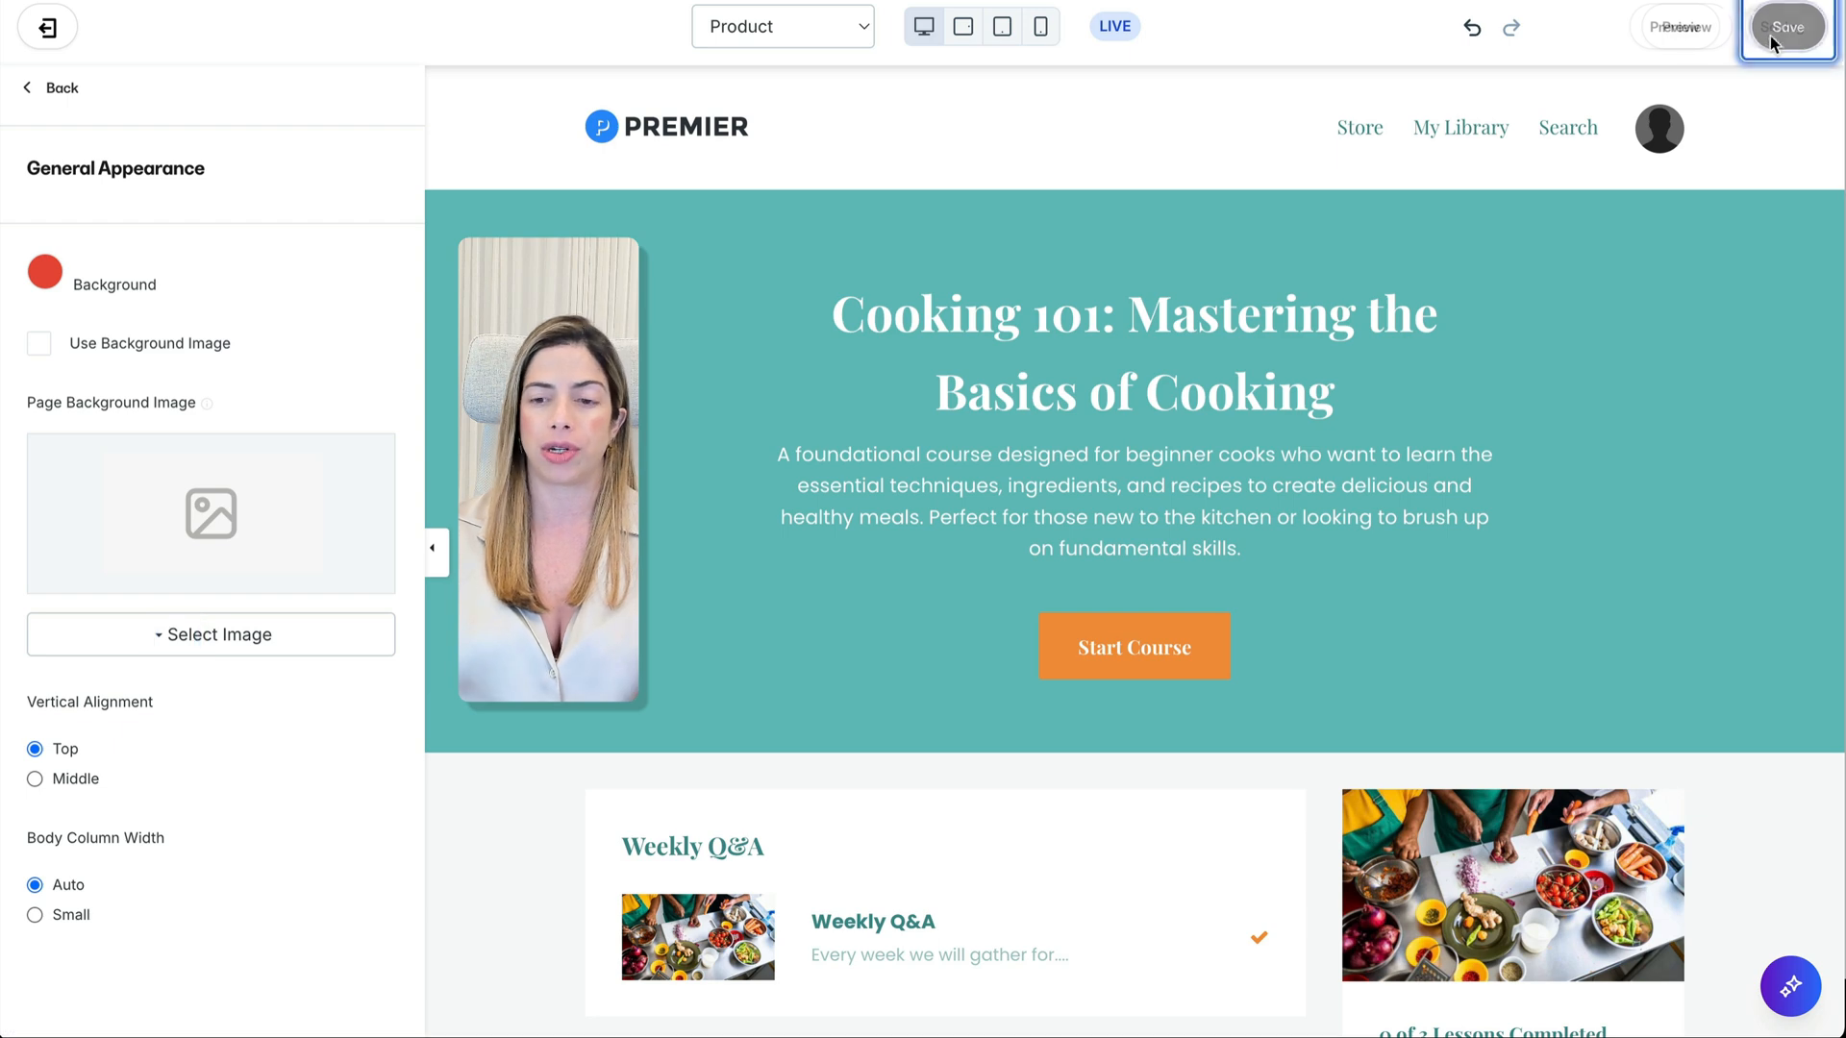
scroll(1163, 661, "down", 7)
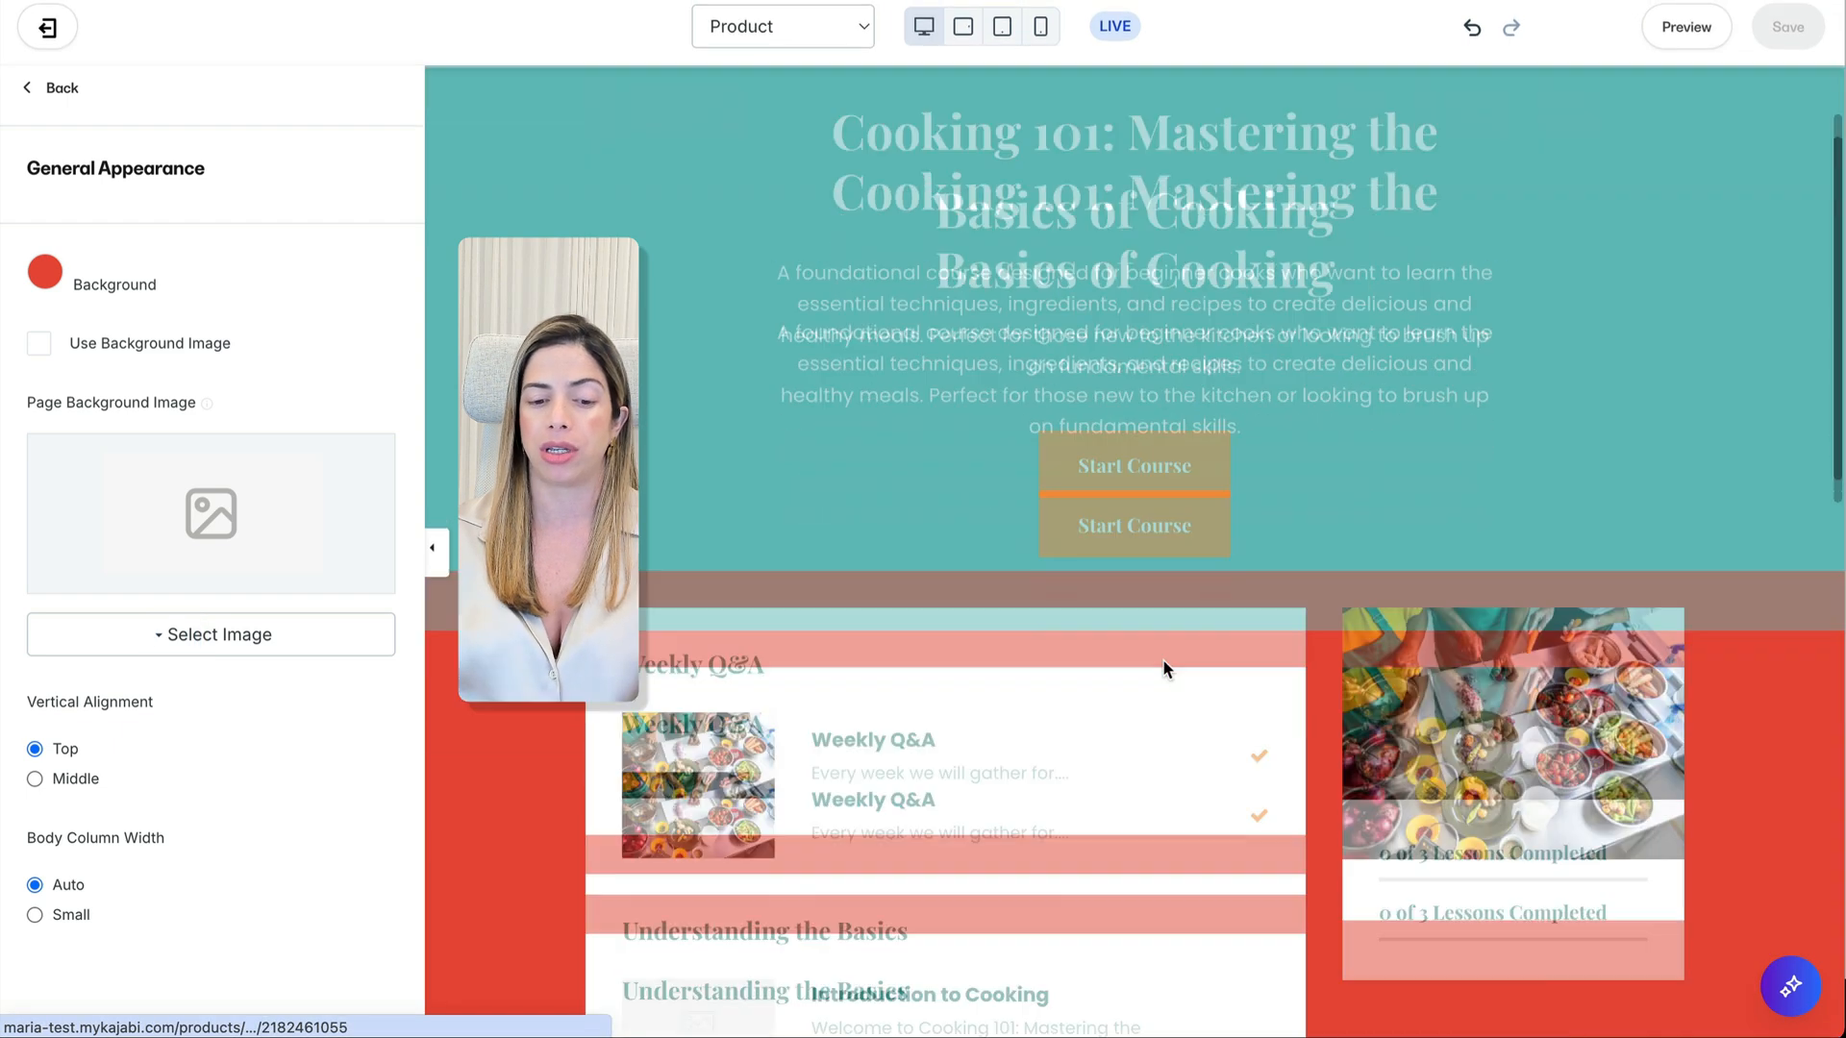
Step: Copy the hex code #f1953f of the orange swatch from the Eye Dropper palette
left_click(48, 279)
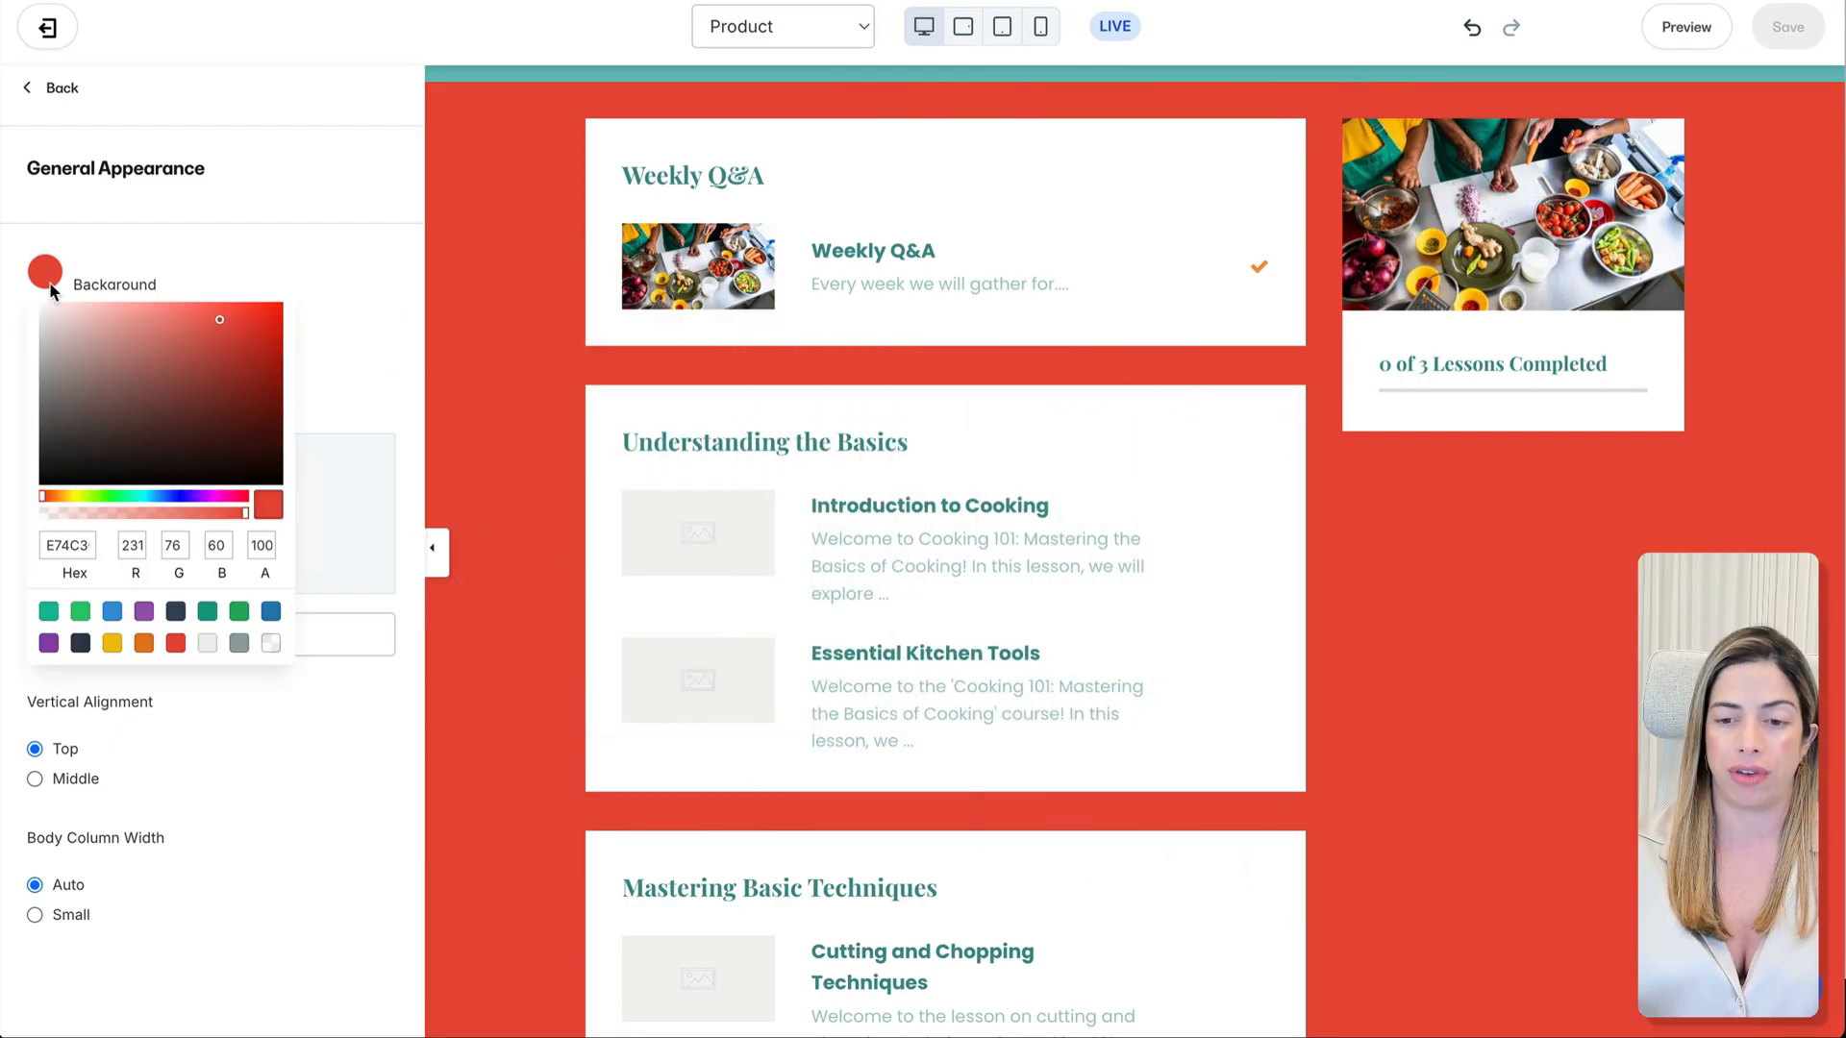
left_click(429, 444)
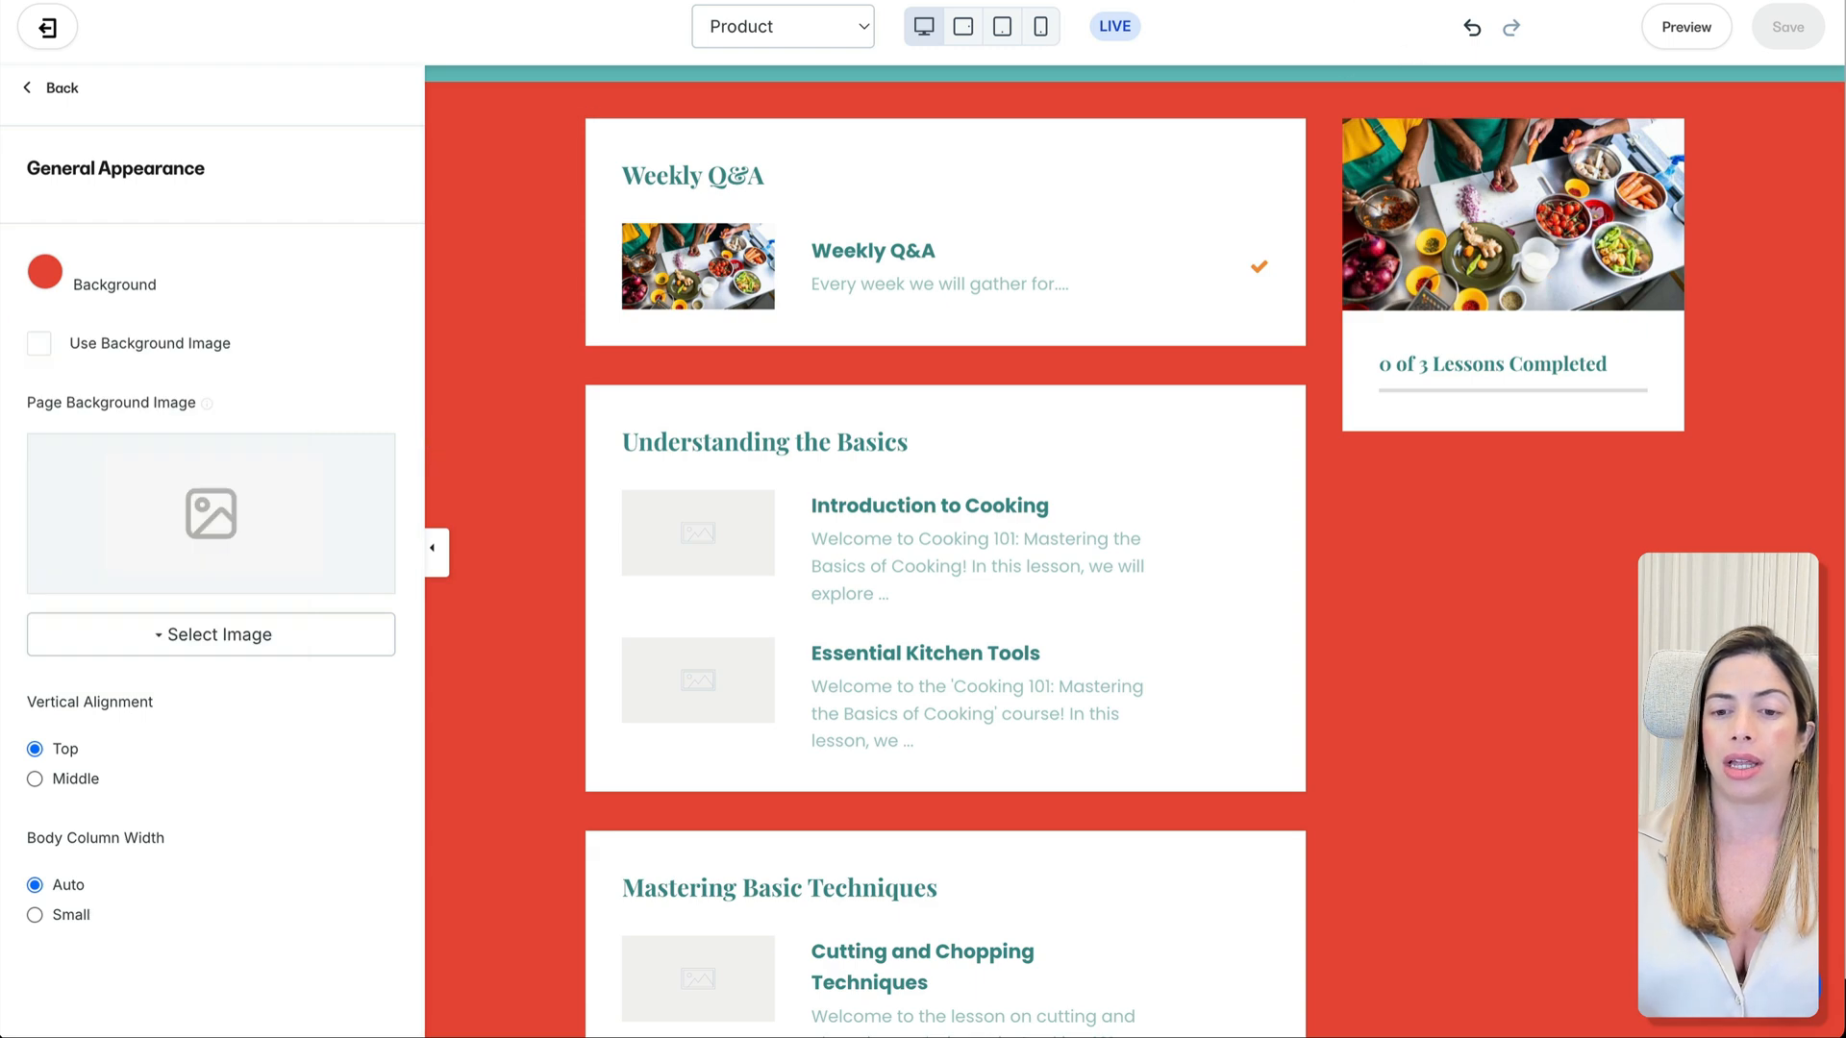
left_click(1317, 2)
scroll(1084, 491, "down", 7)
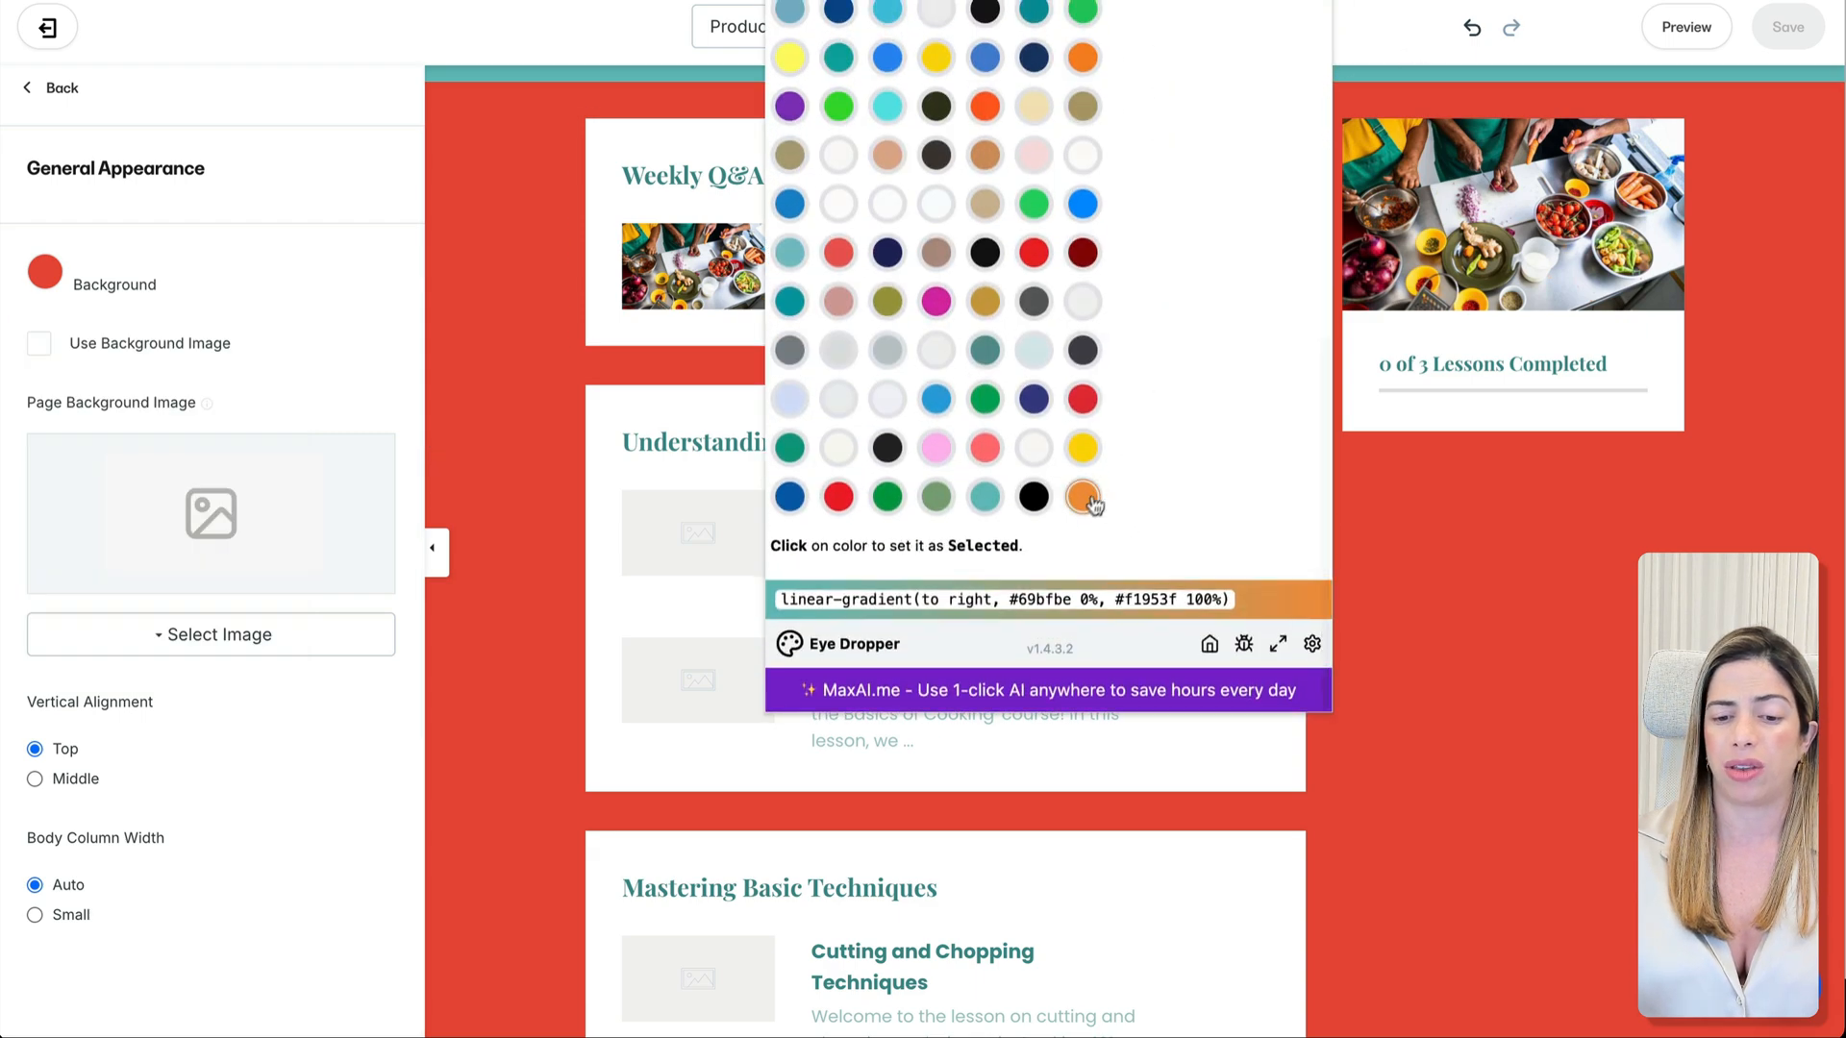
scroll(1240, 357, "up", 8)
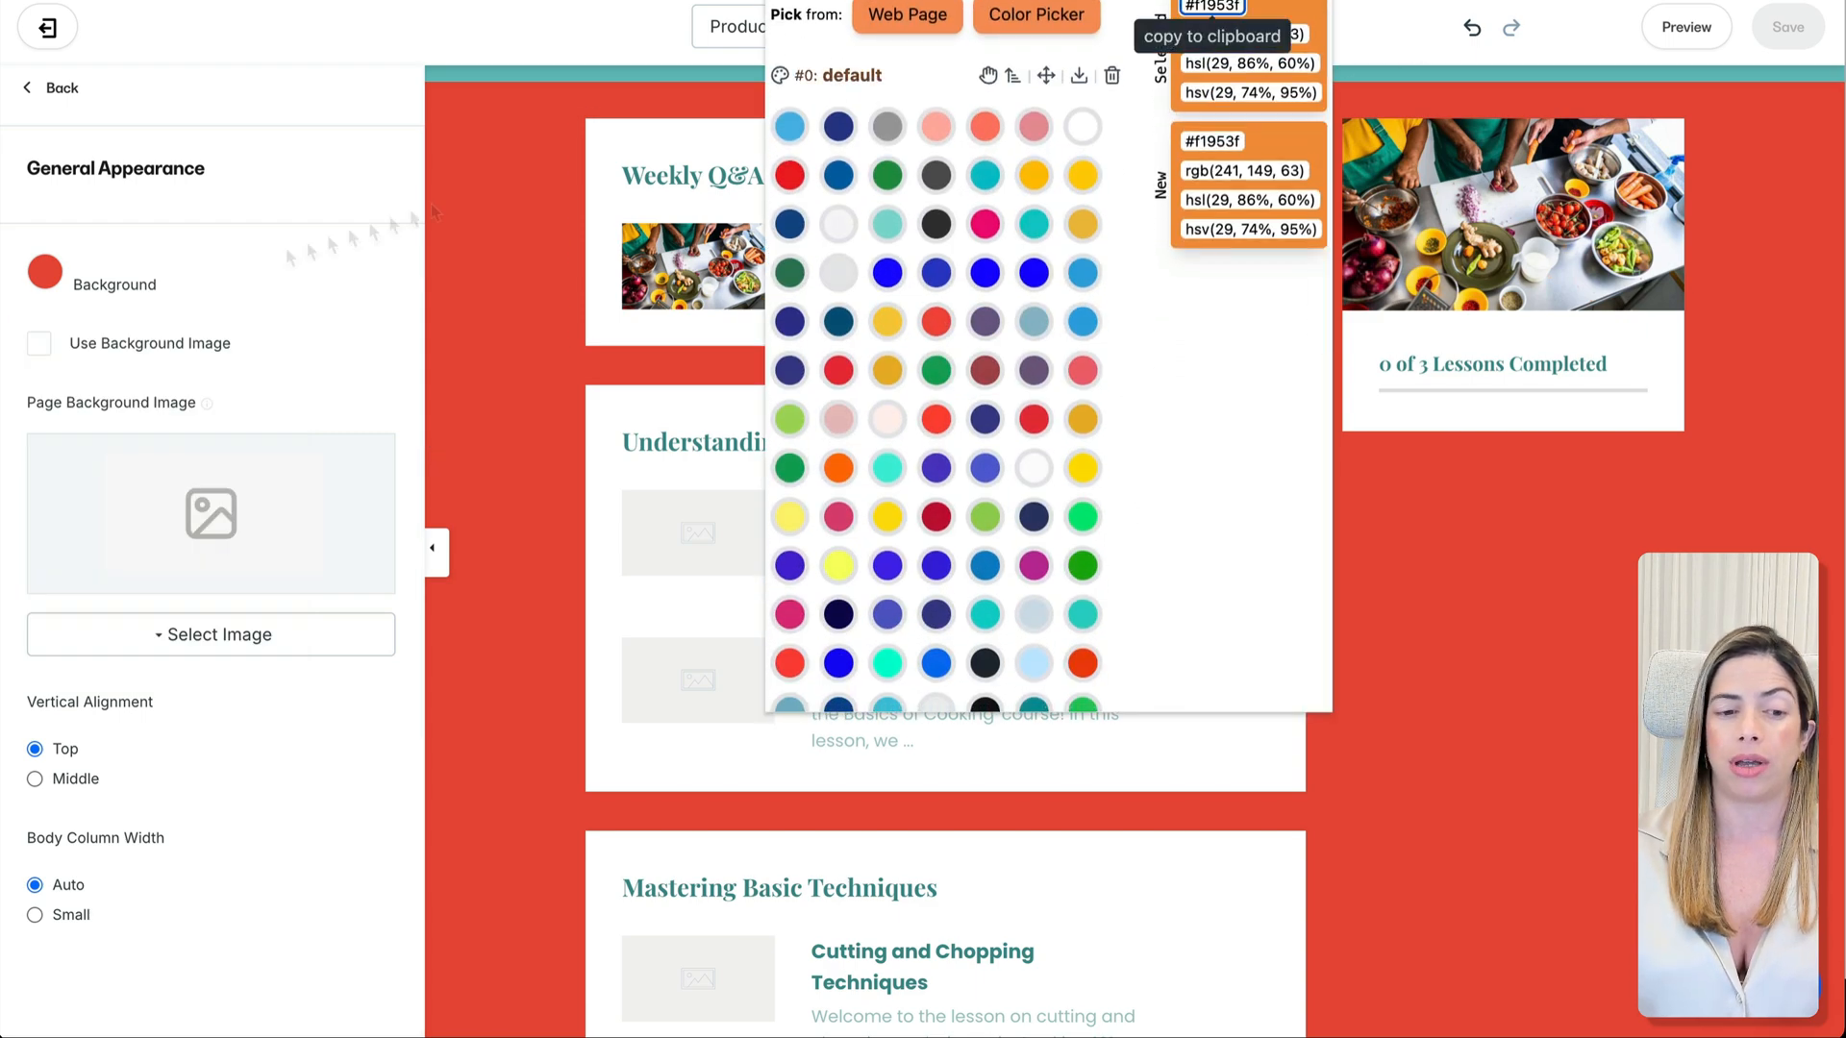
Step: Set the page background color to orange #f1953f, save, and check the course page
left_click(107, 305)
left_click(43, 274)
double_click(69, 545)
key("super+v")
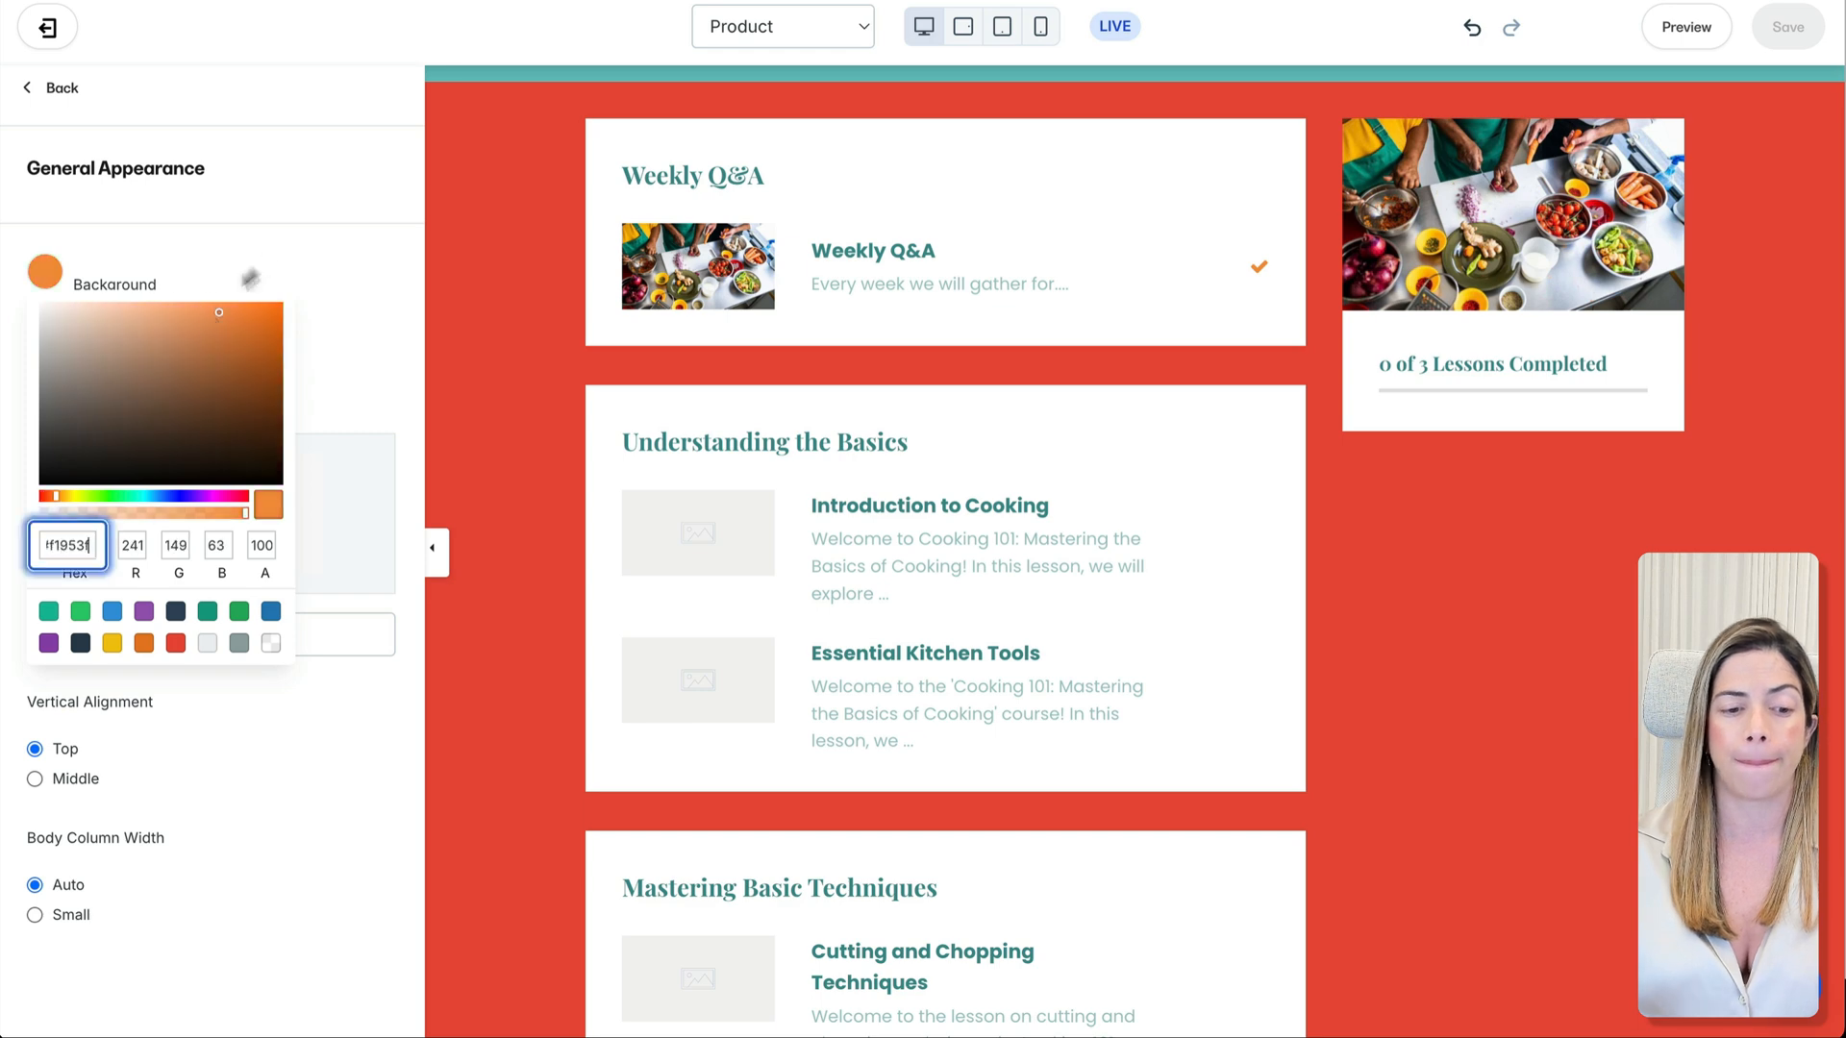
left_click(234, 284)
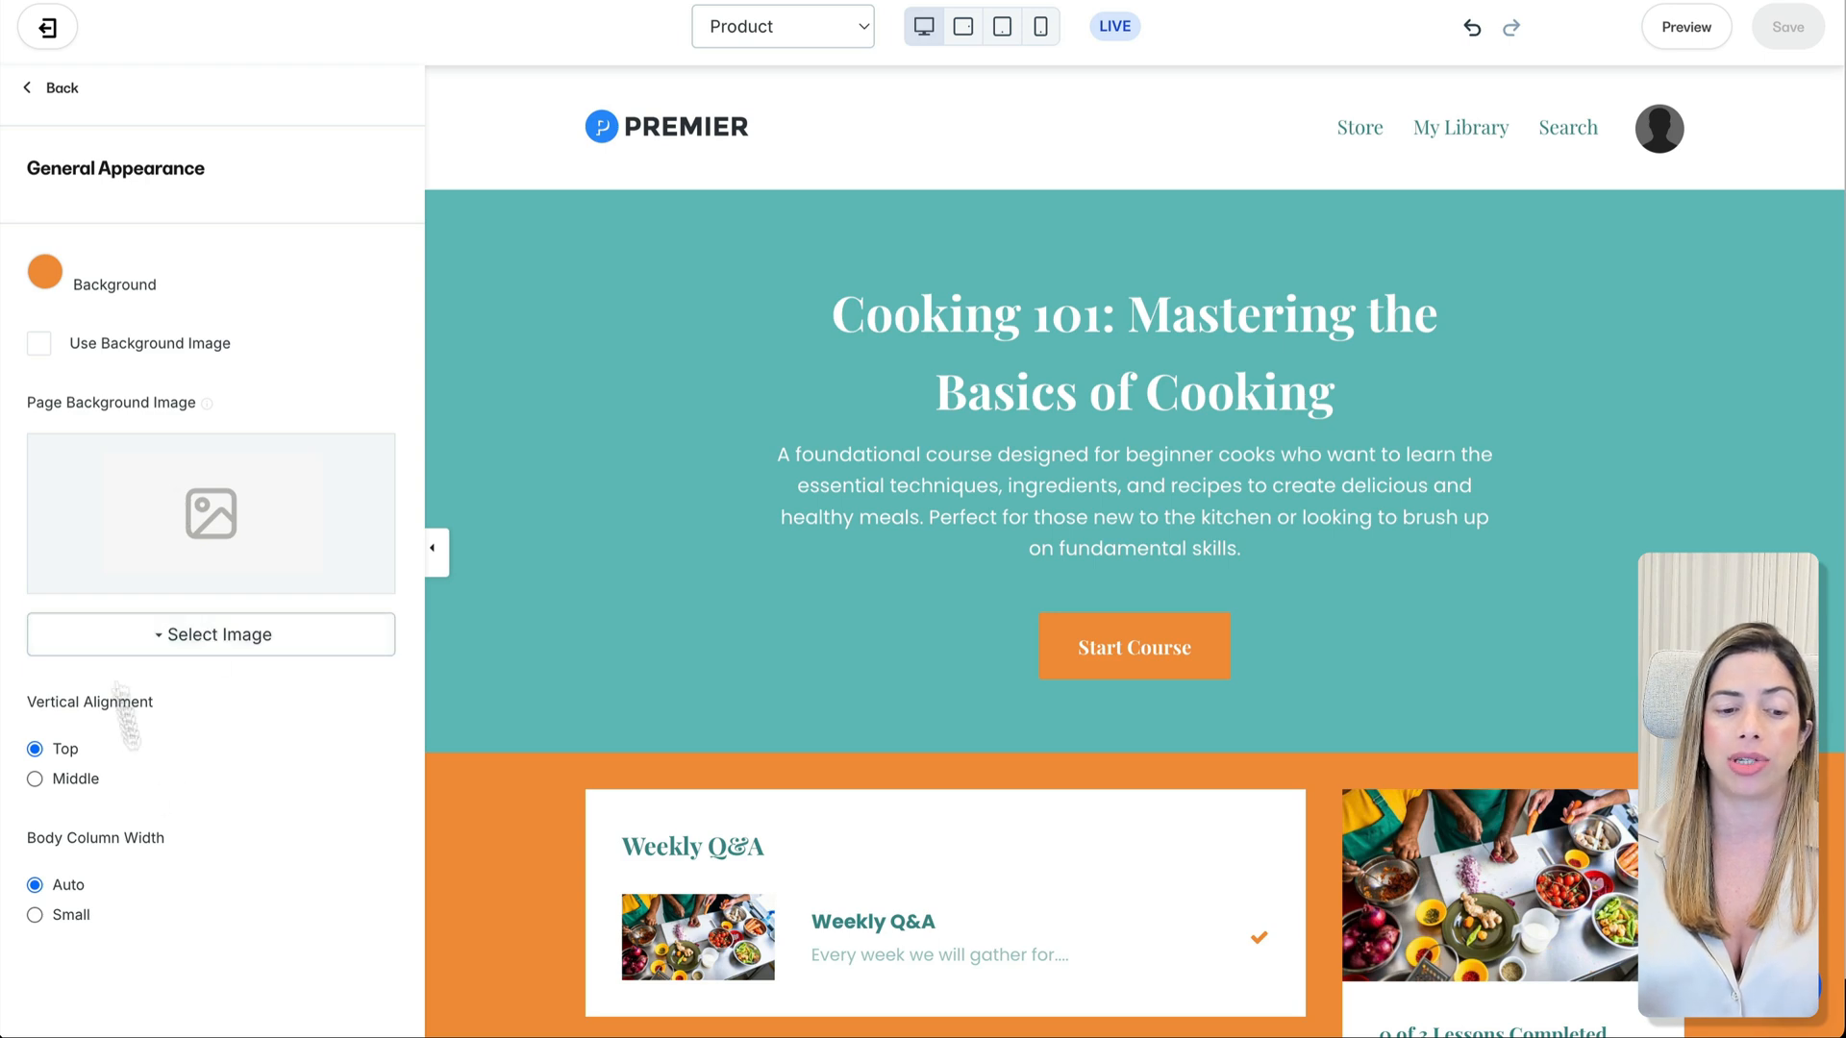
scroll(515, 391, "down", 5)
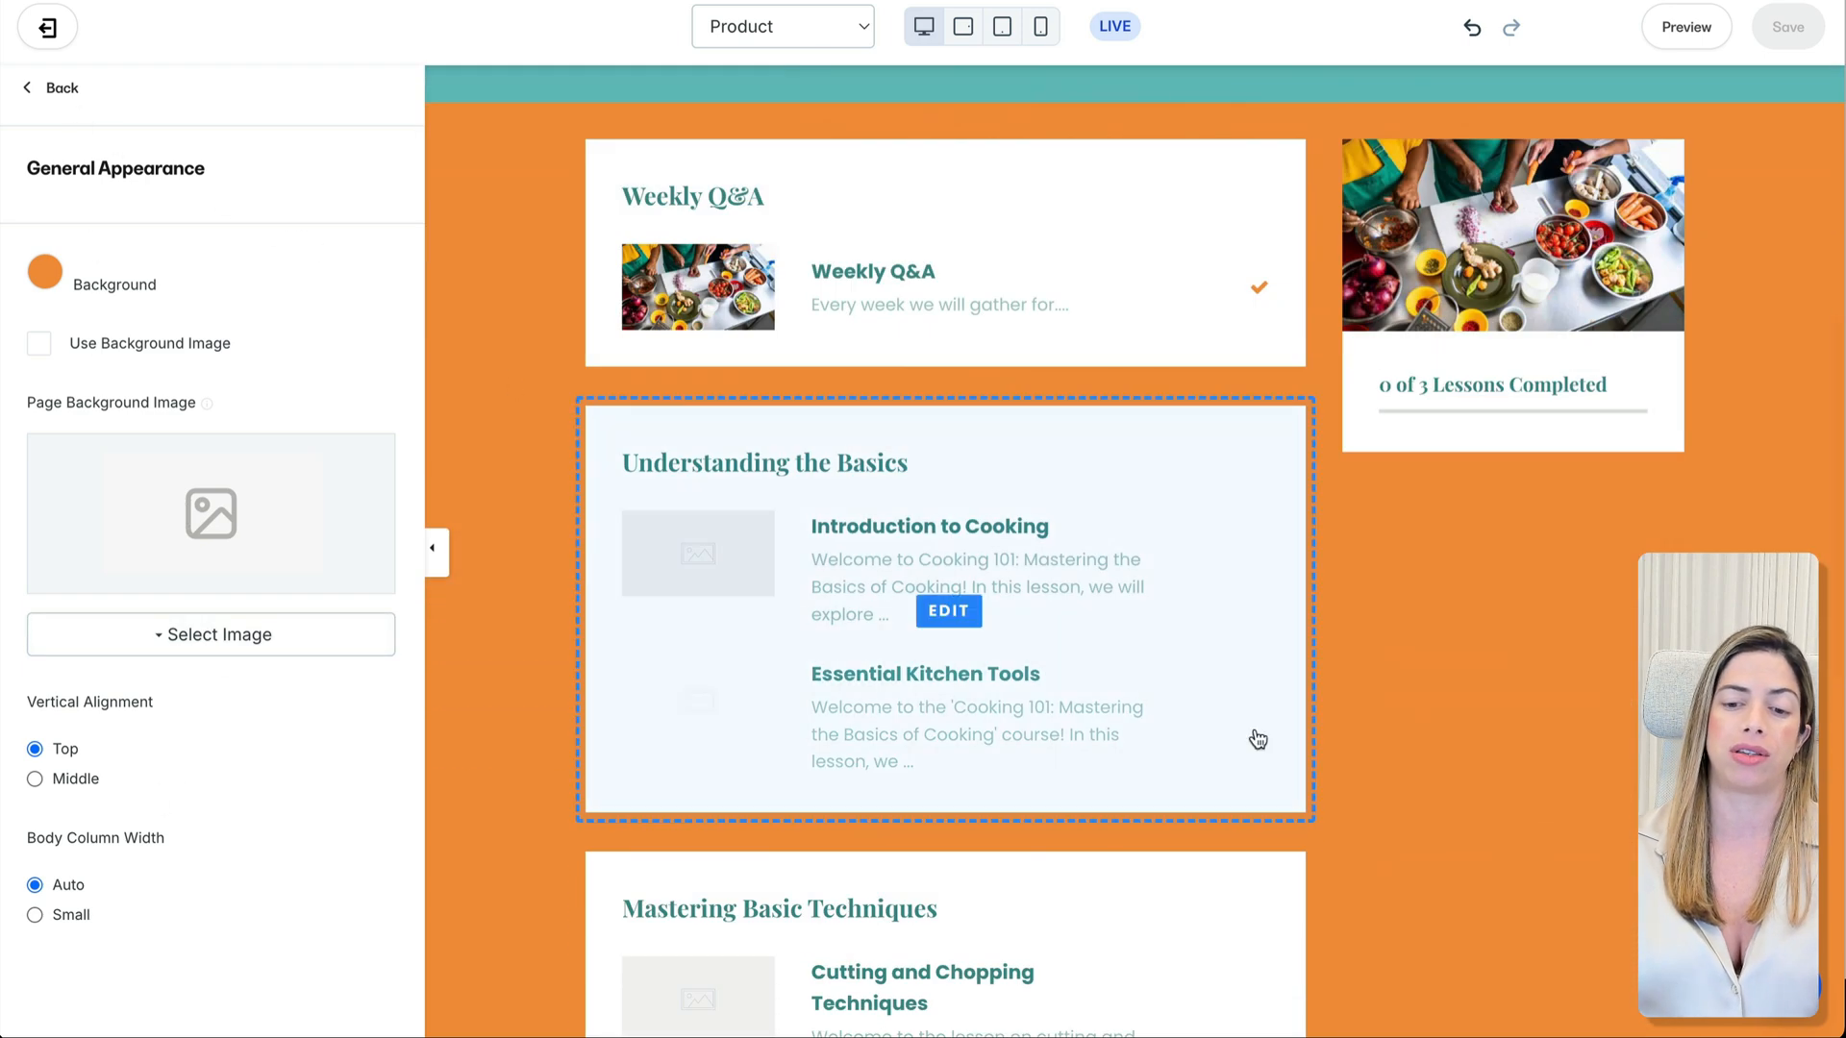
Step: View the Custom Code settings for embedded scripts and return to the template settings
left_click(53, 89)
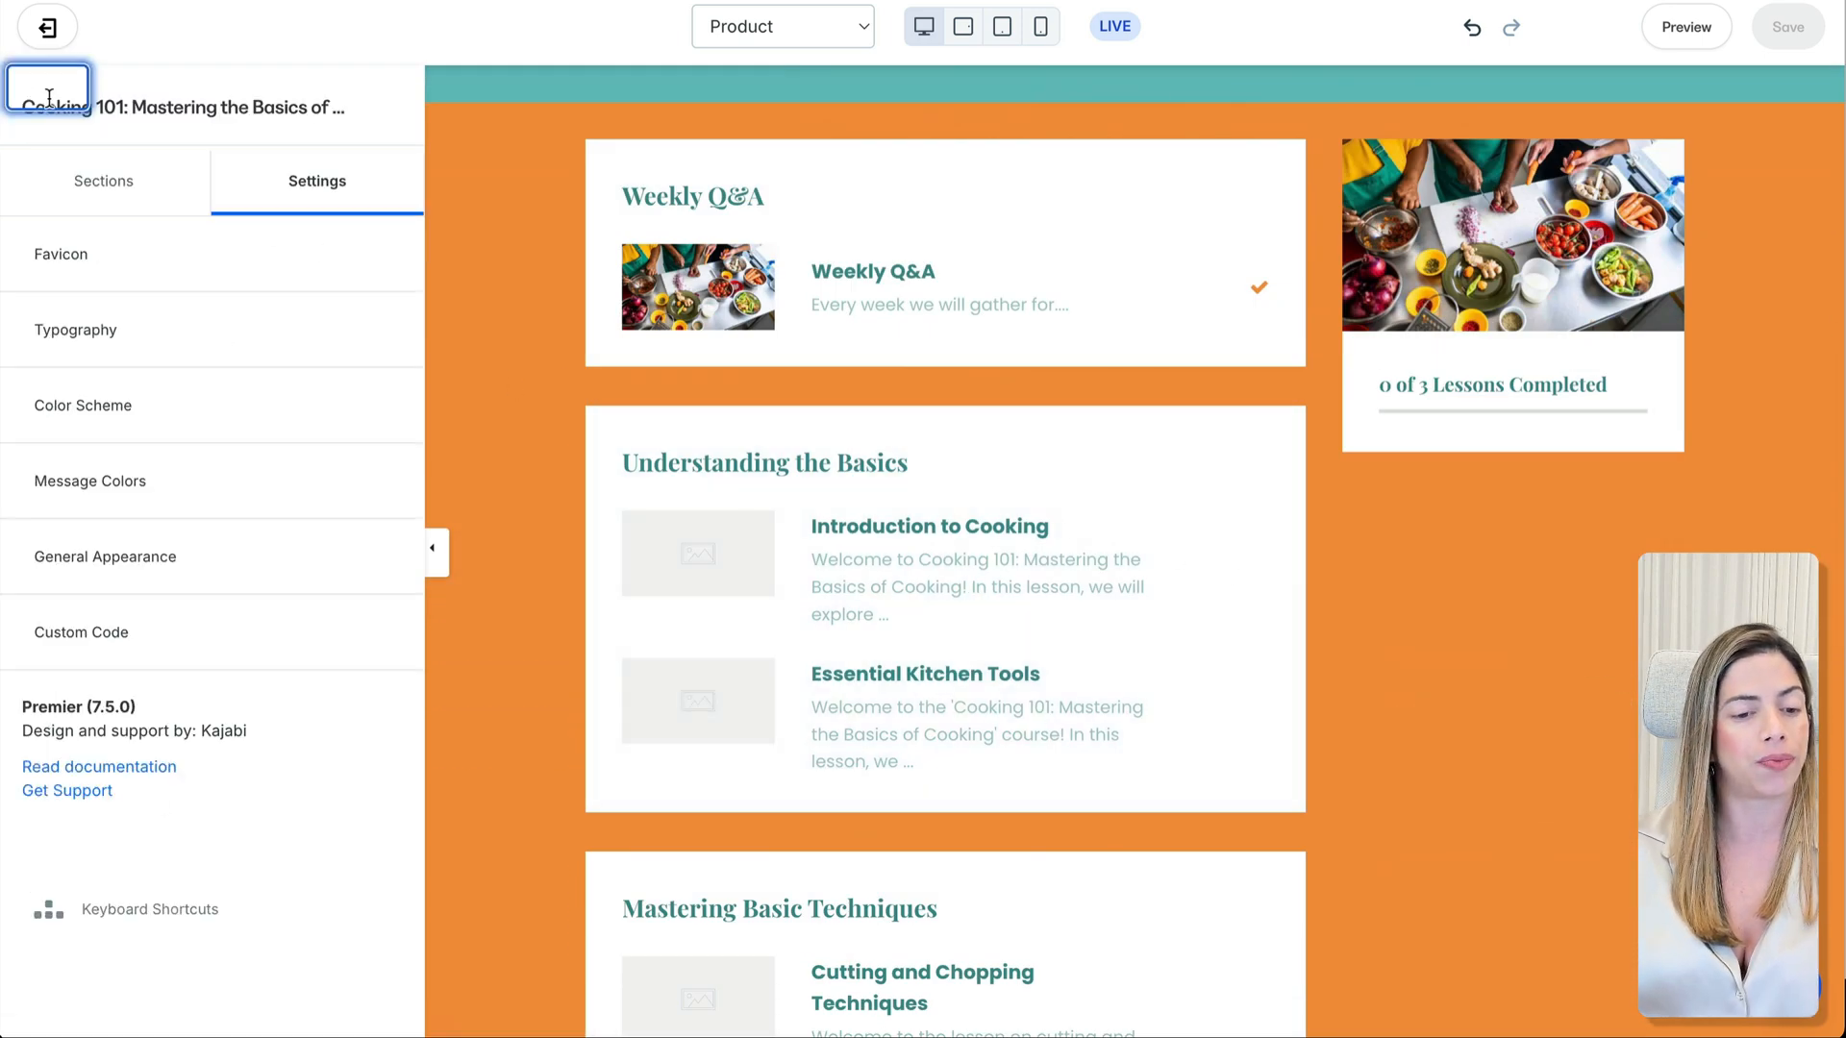
left_click(152, 629)
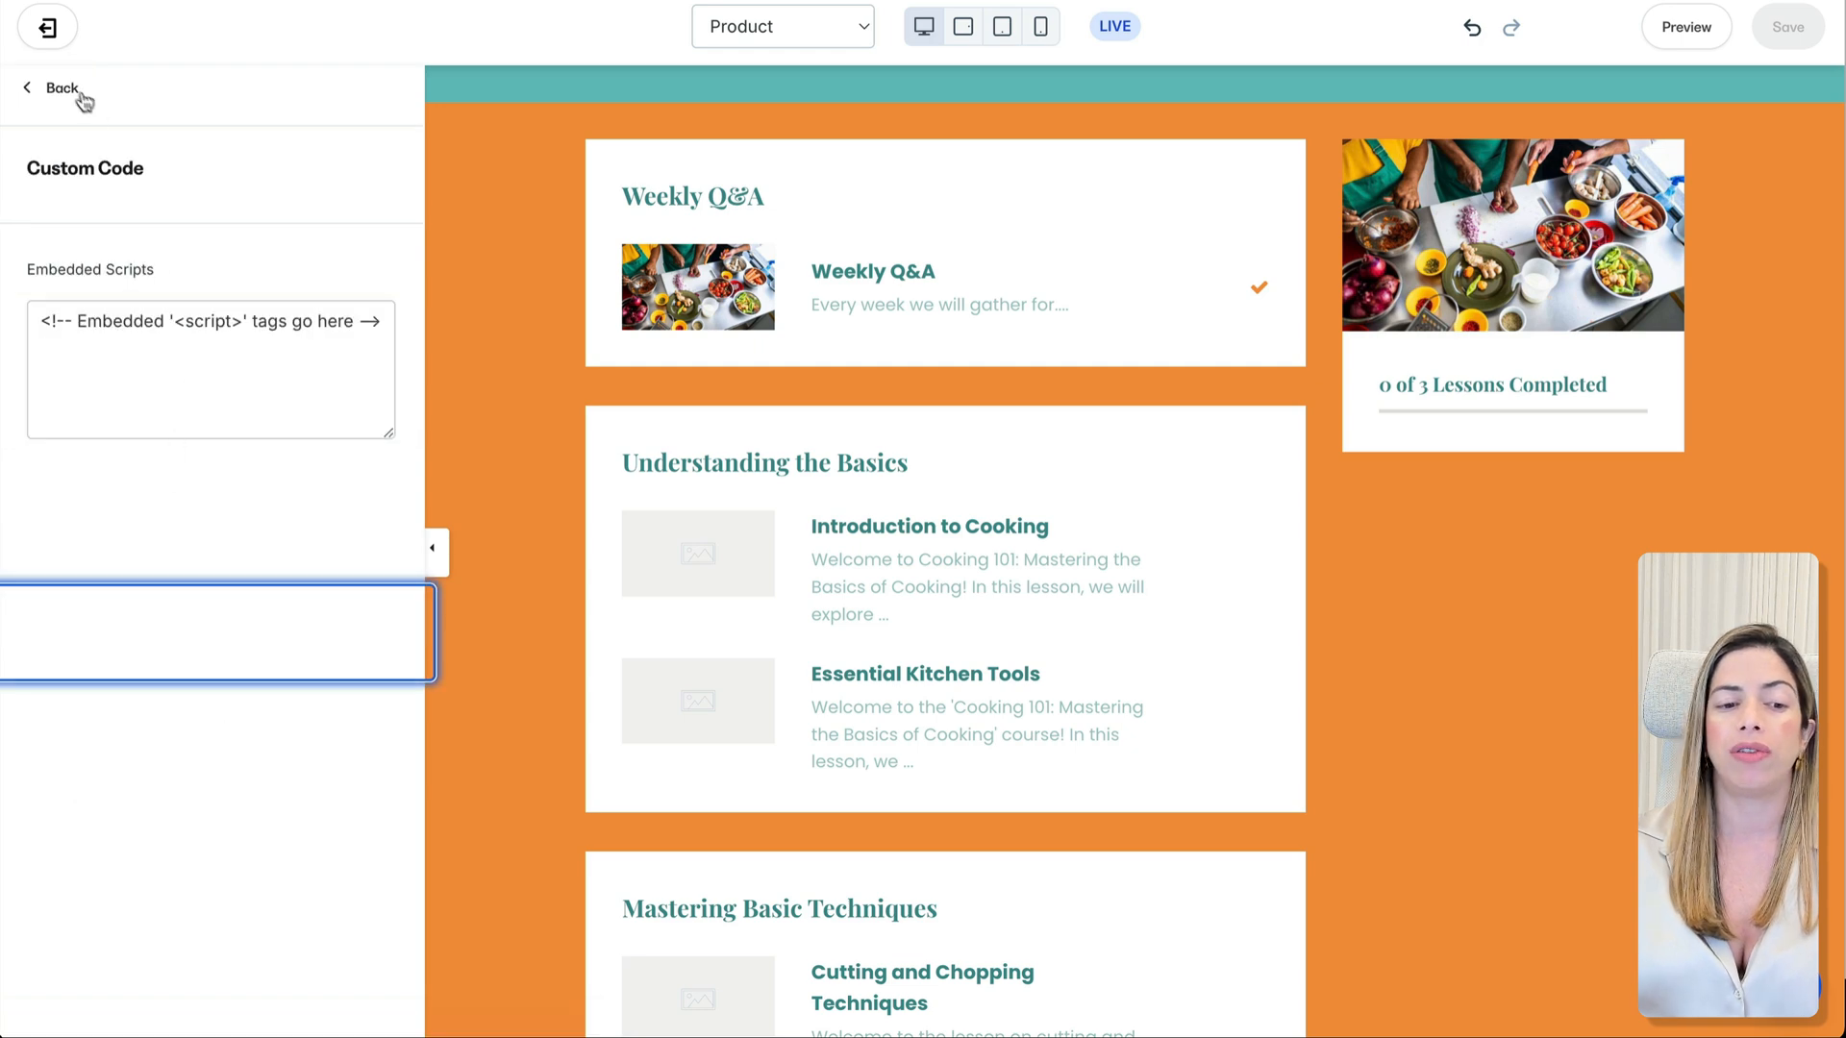
left_click(85, 96)
Step: Change the header logo to the text COOKING ACADEMY, set its logo action to Product Home, and save
left_click(135, 199)
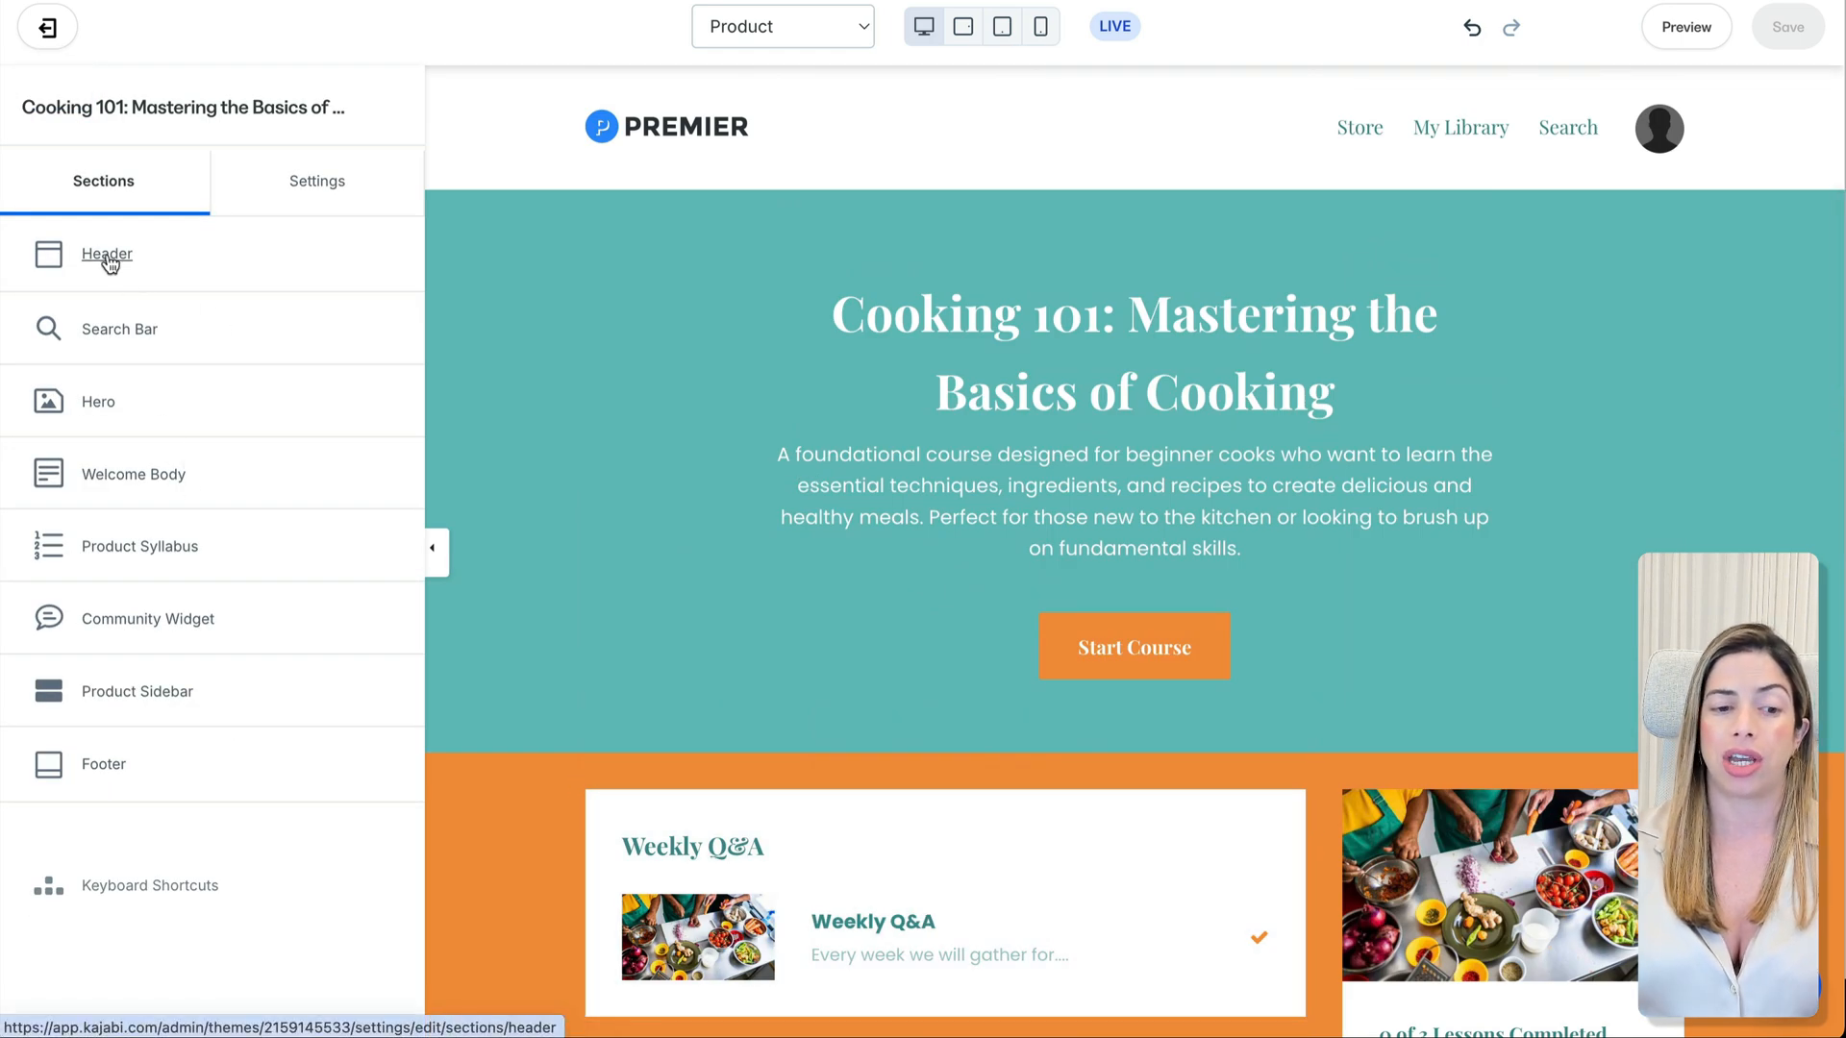
left_click(111, 255)
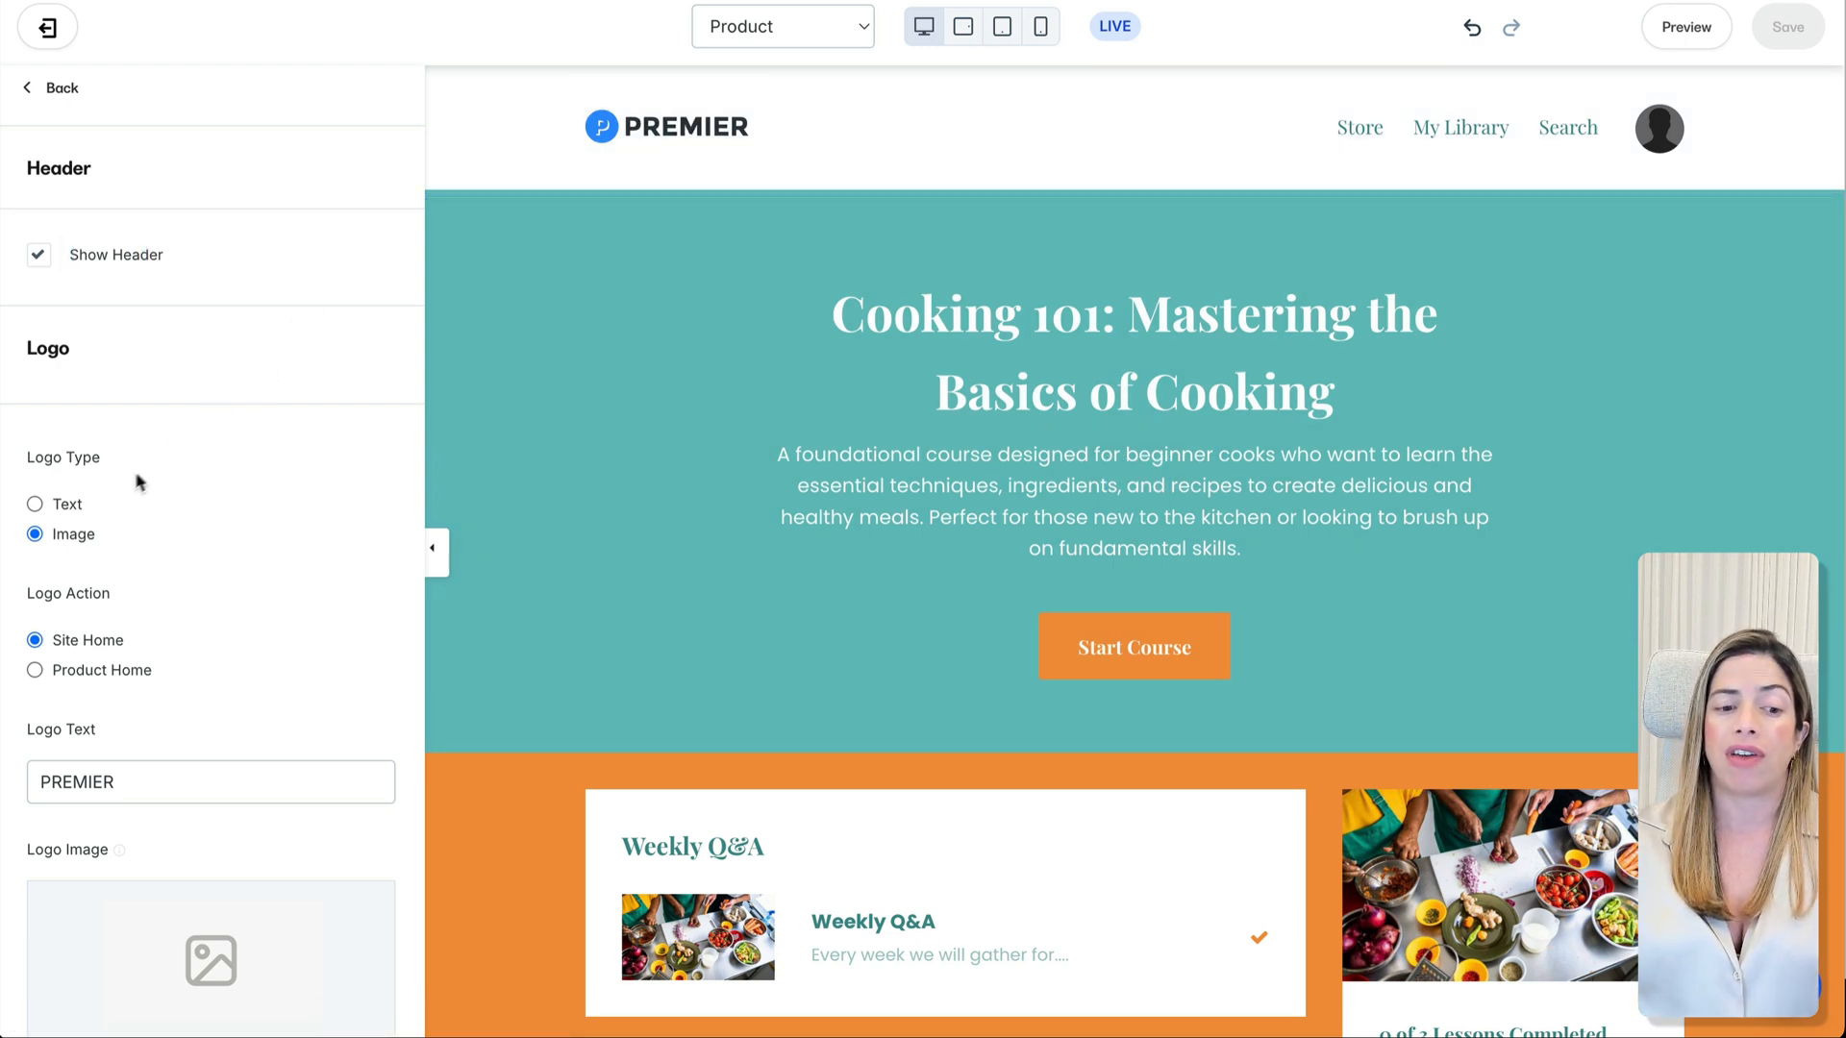
left_click(36, 505)
scroll(203, 591, "down", 2)
double_click(157, 632)
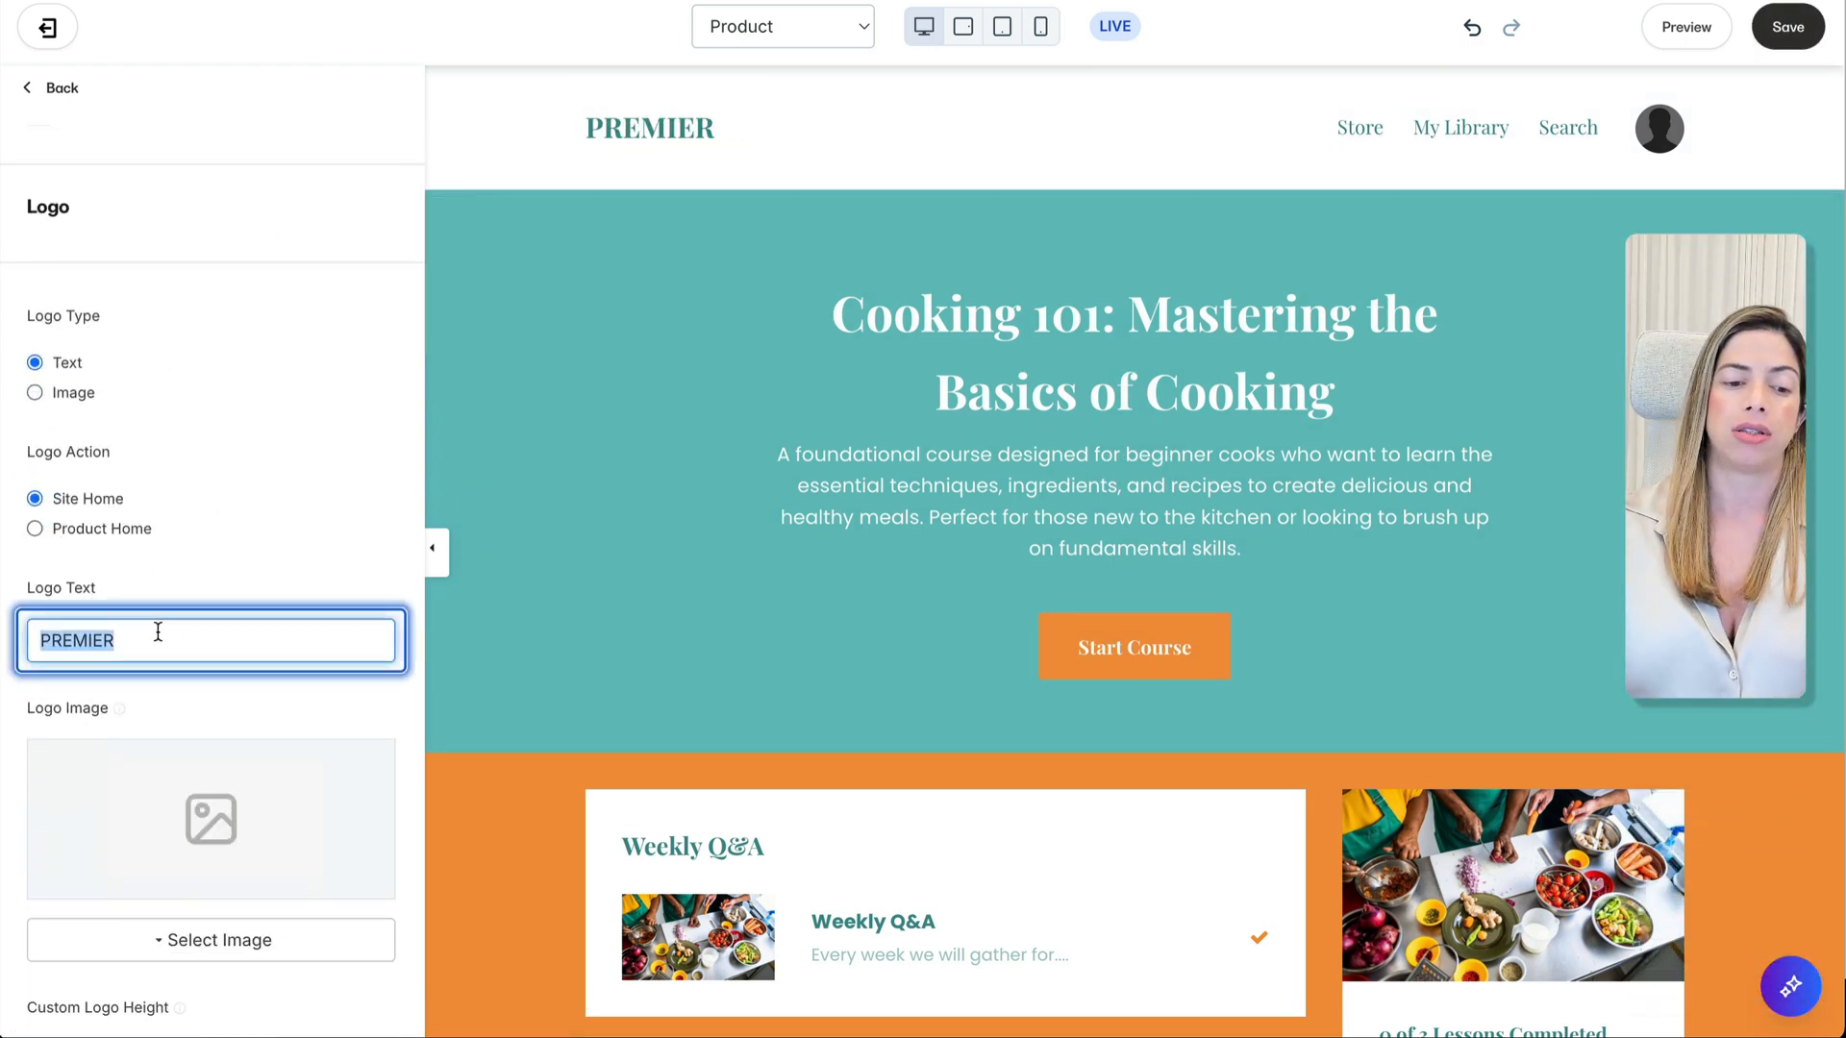
type("COOKING ACADEMY")
left_click(1794, 38)
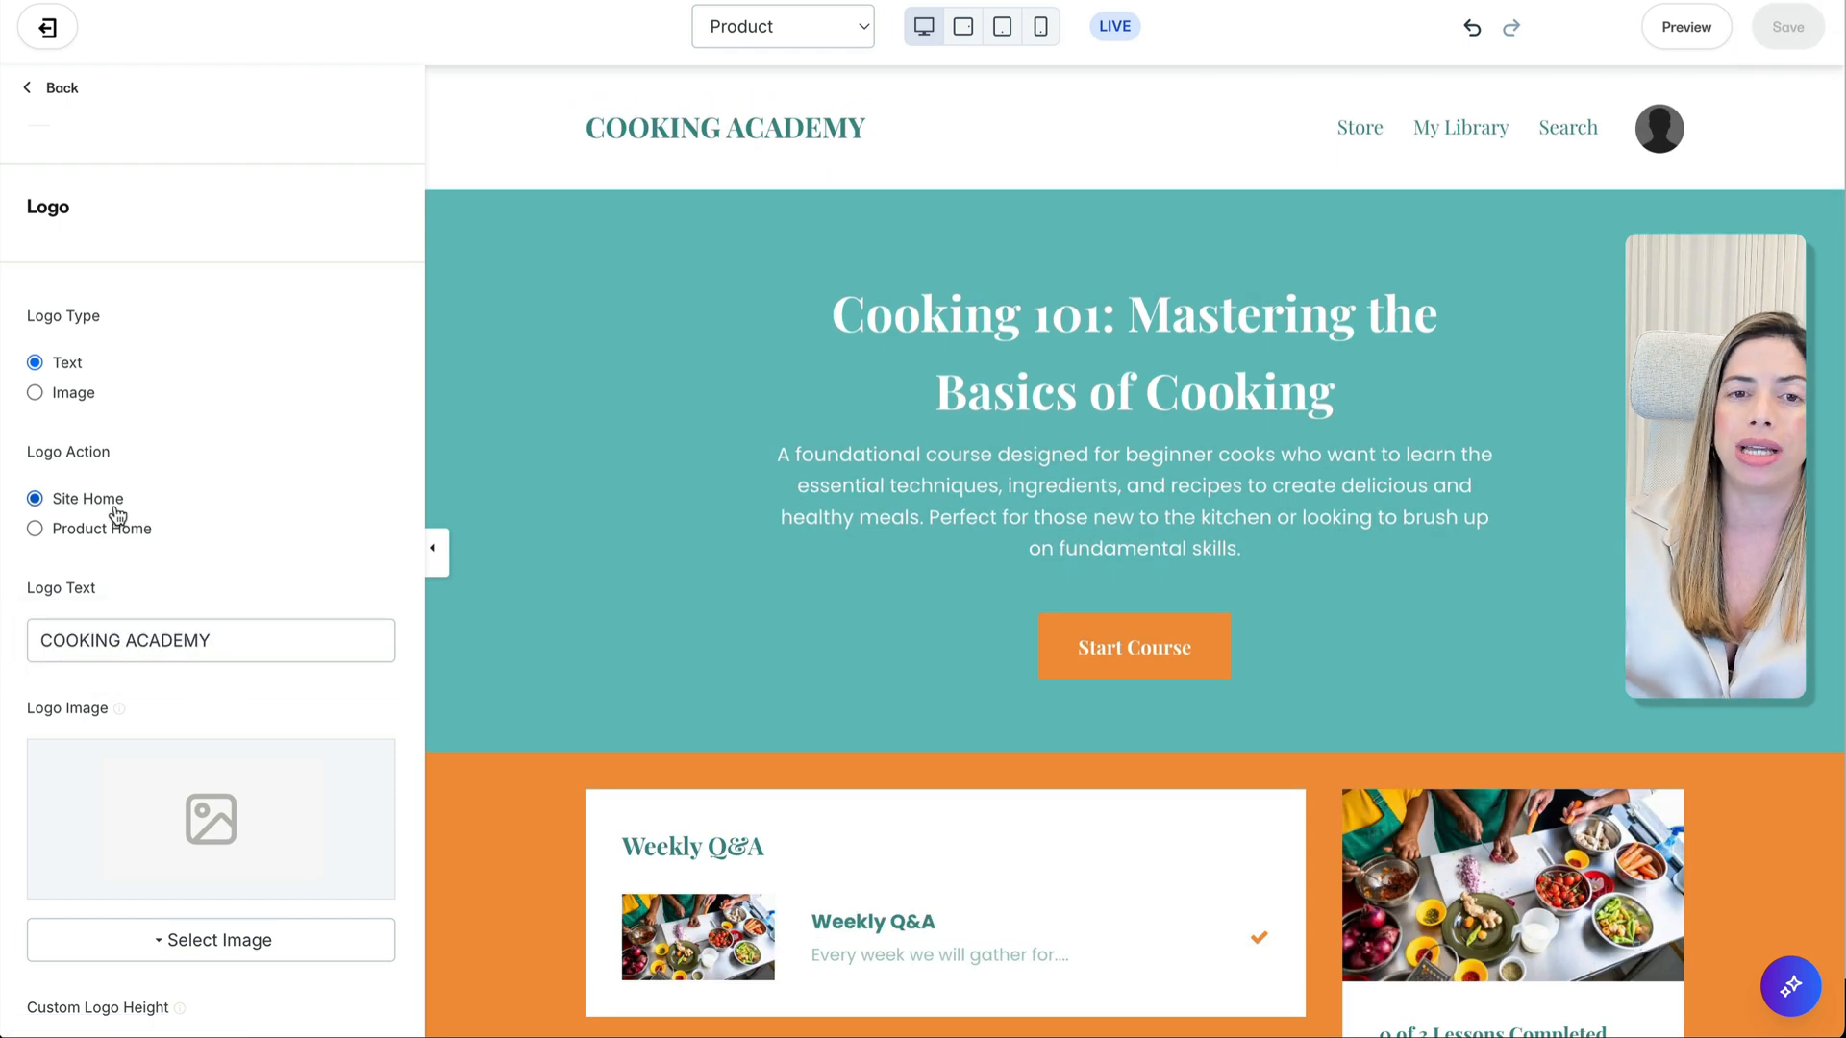
left_click(36, 530)
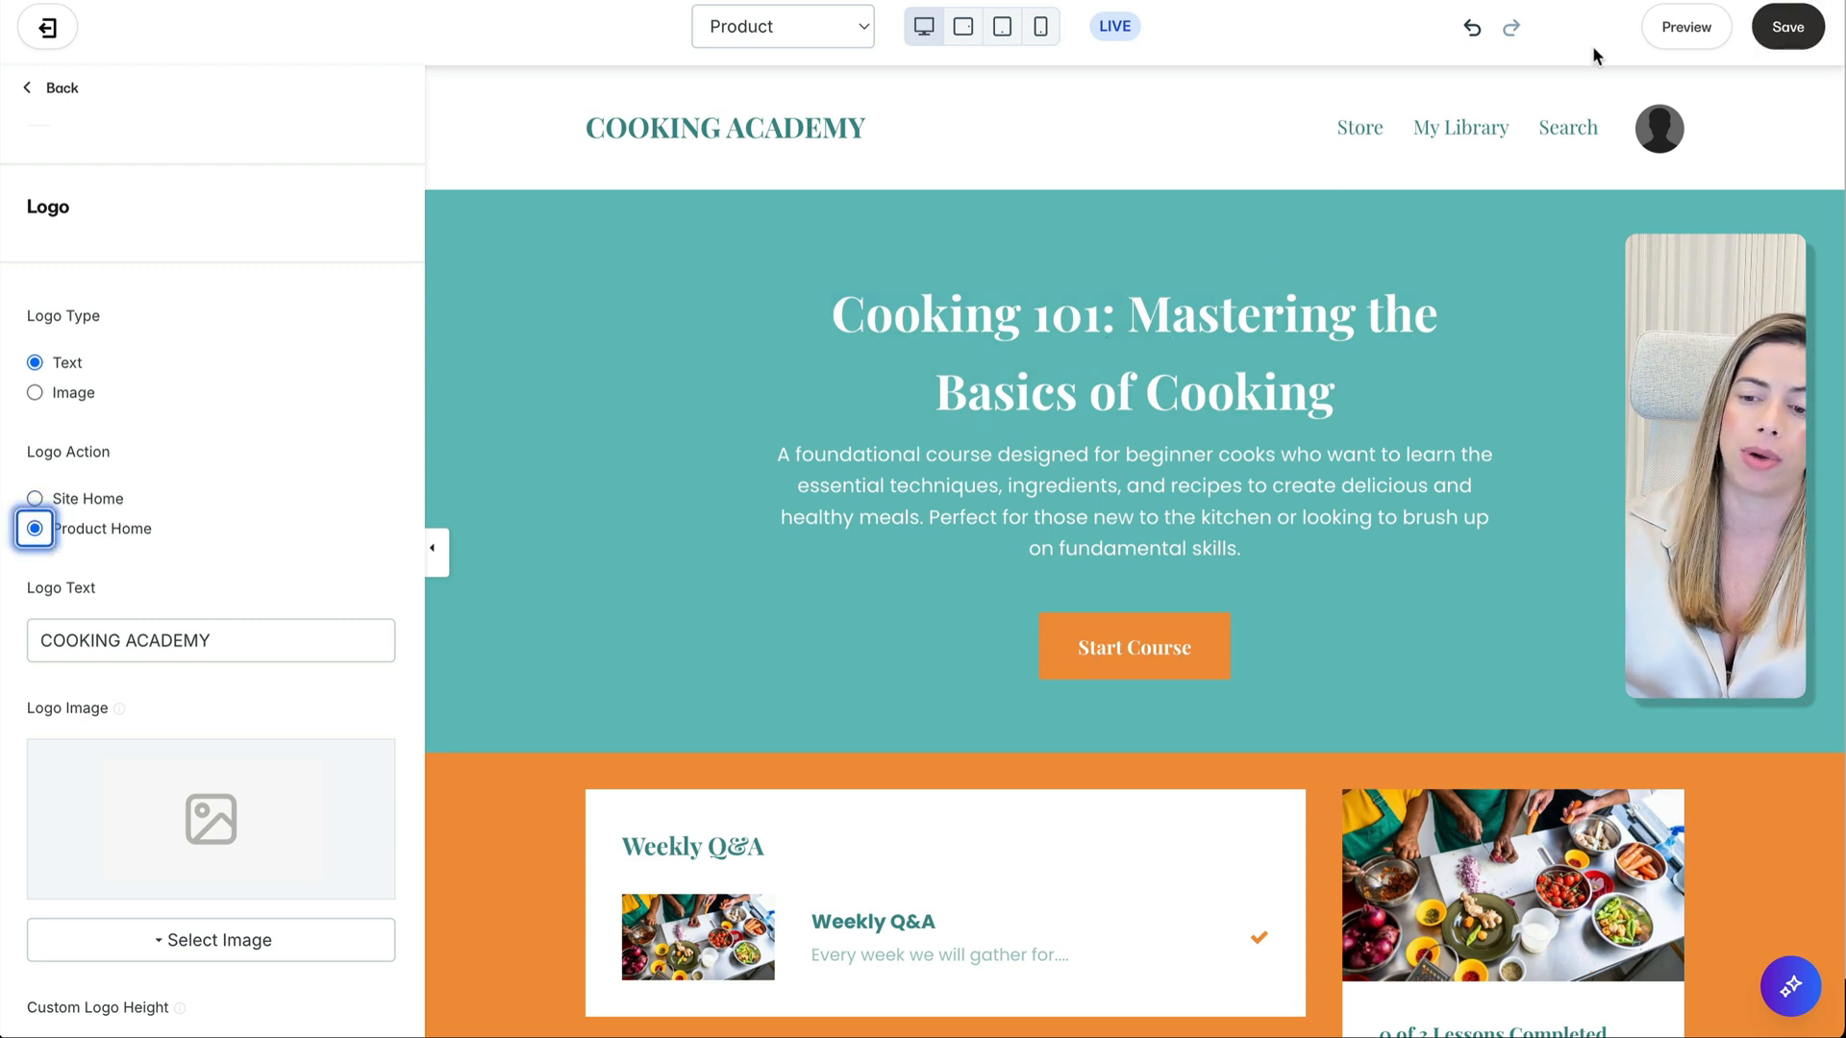
left_click(1781, 26)
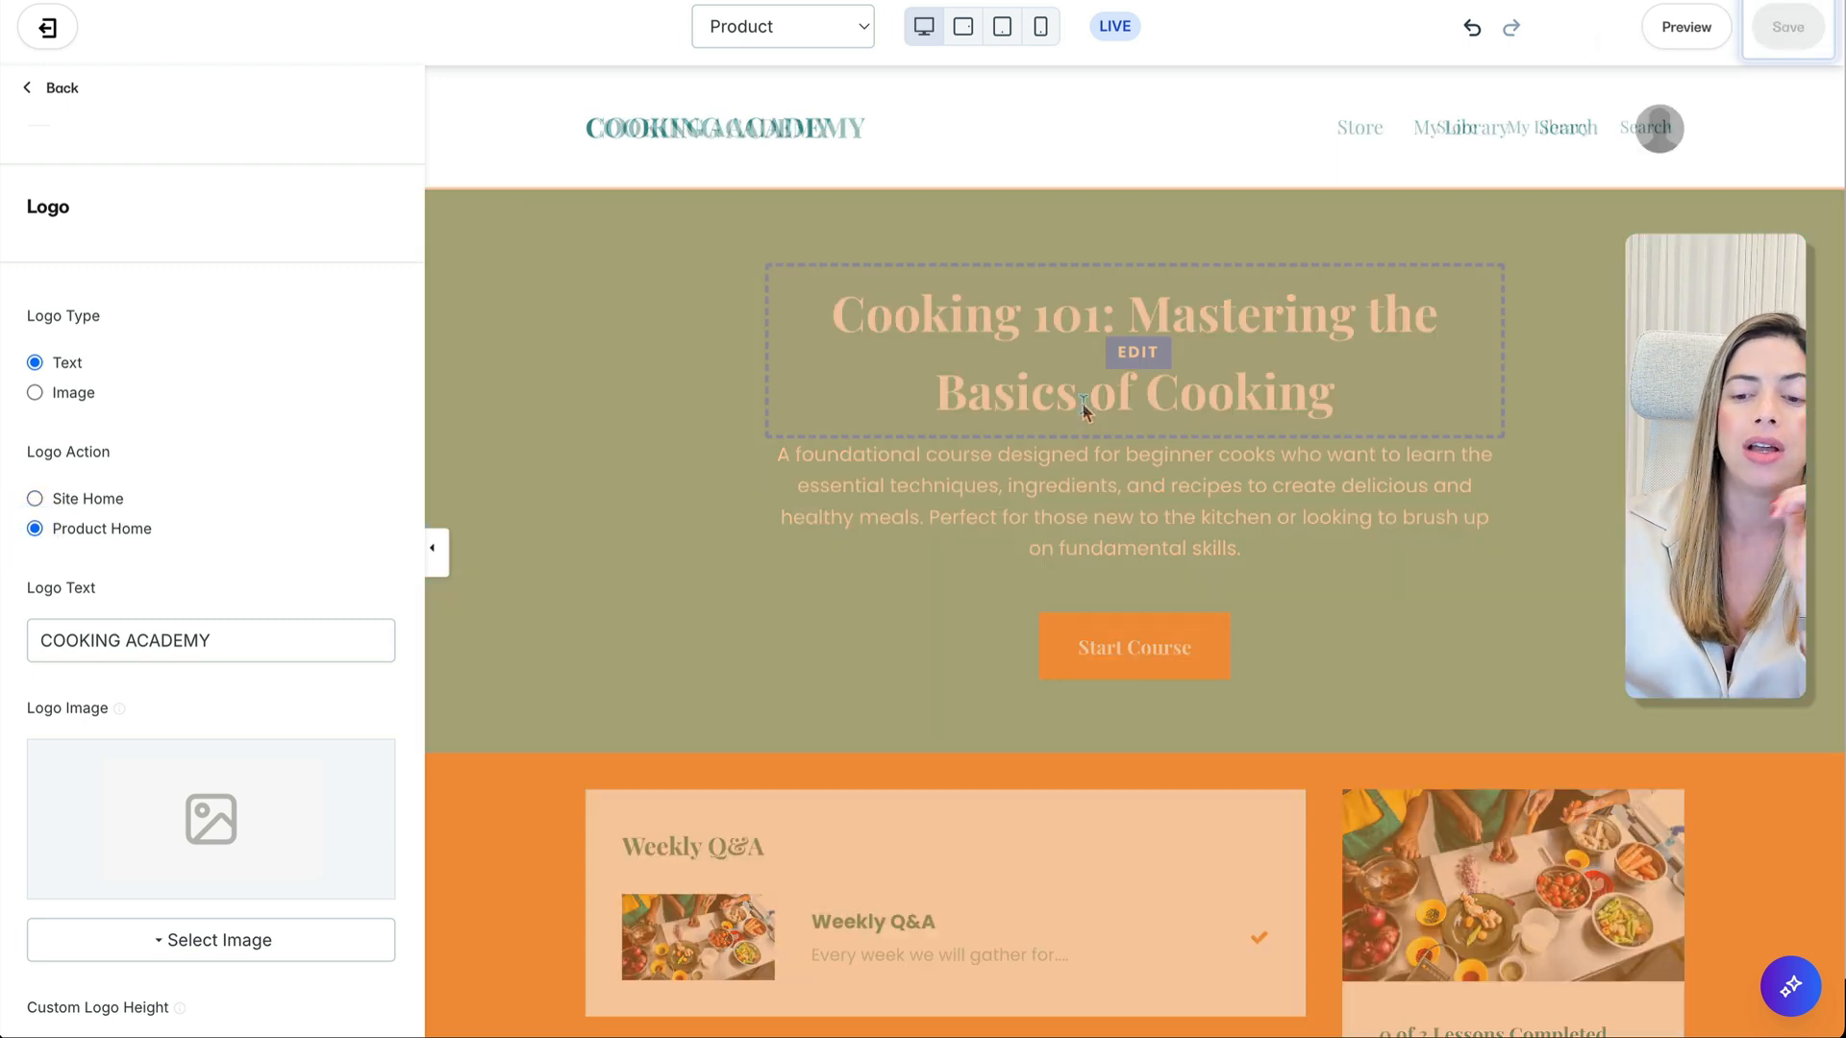
Step: Set the header's menu to Member Menu and save the change
scroll(254, 565, "down", 10)
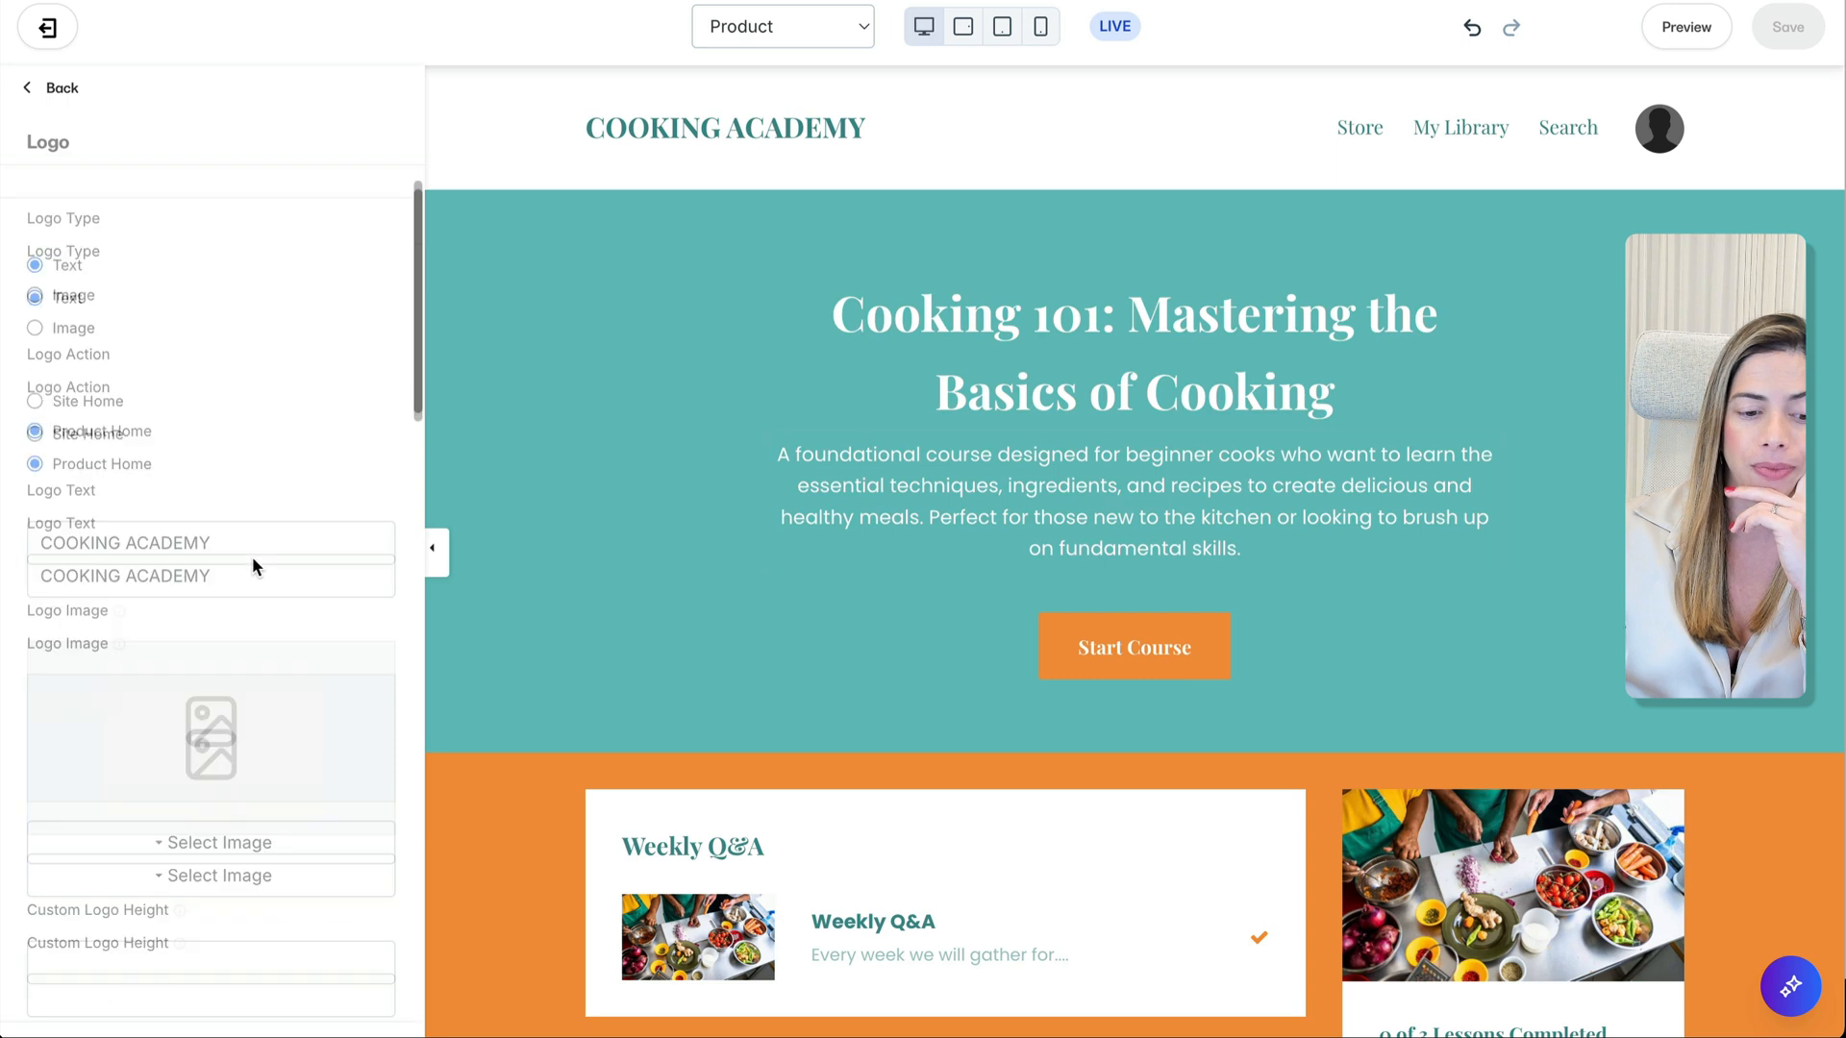
scroll(252, 556, "down", 3)
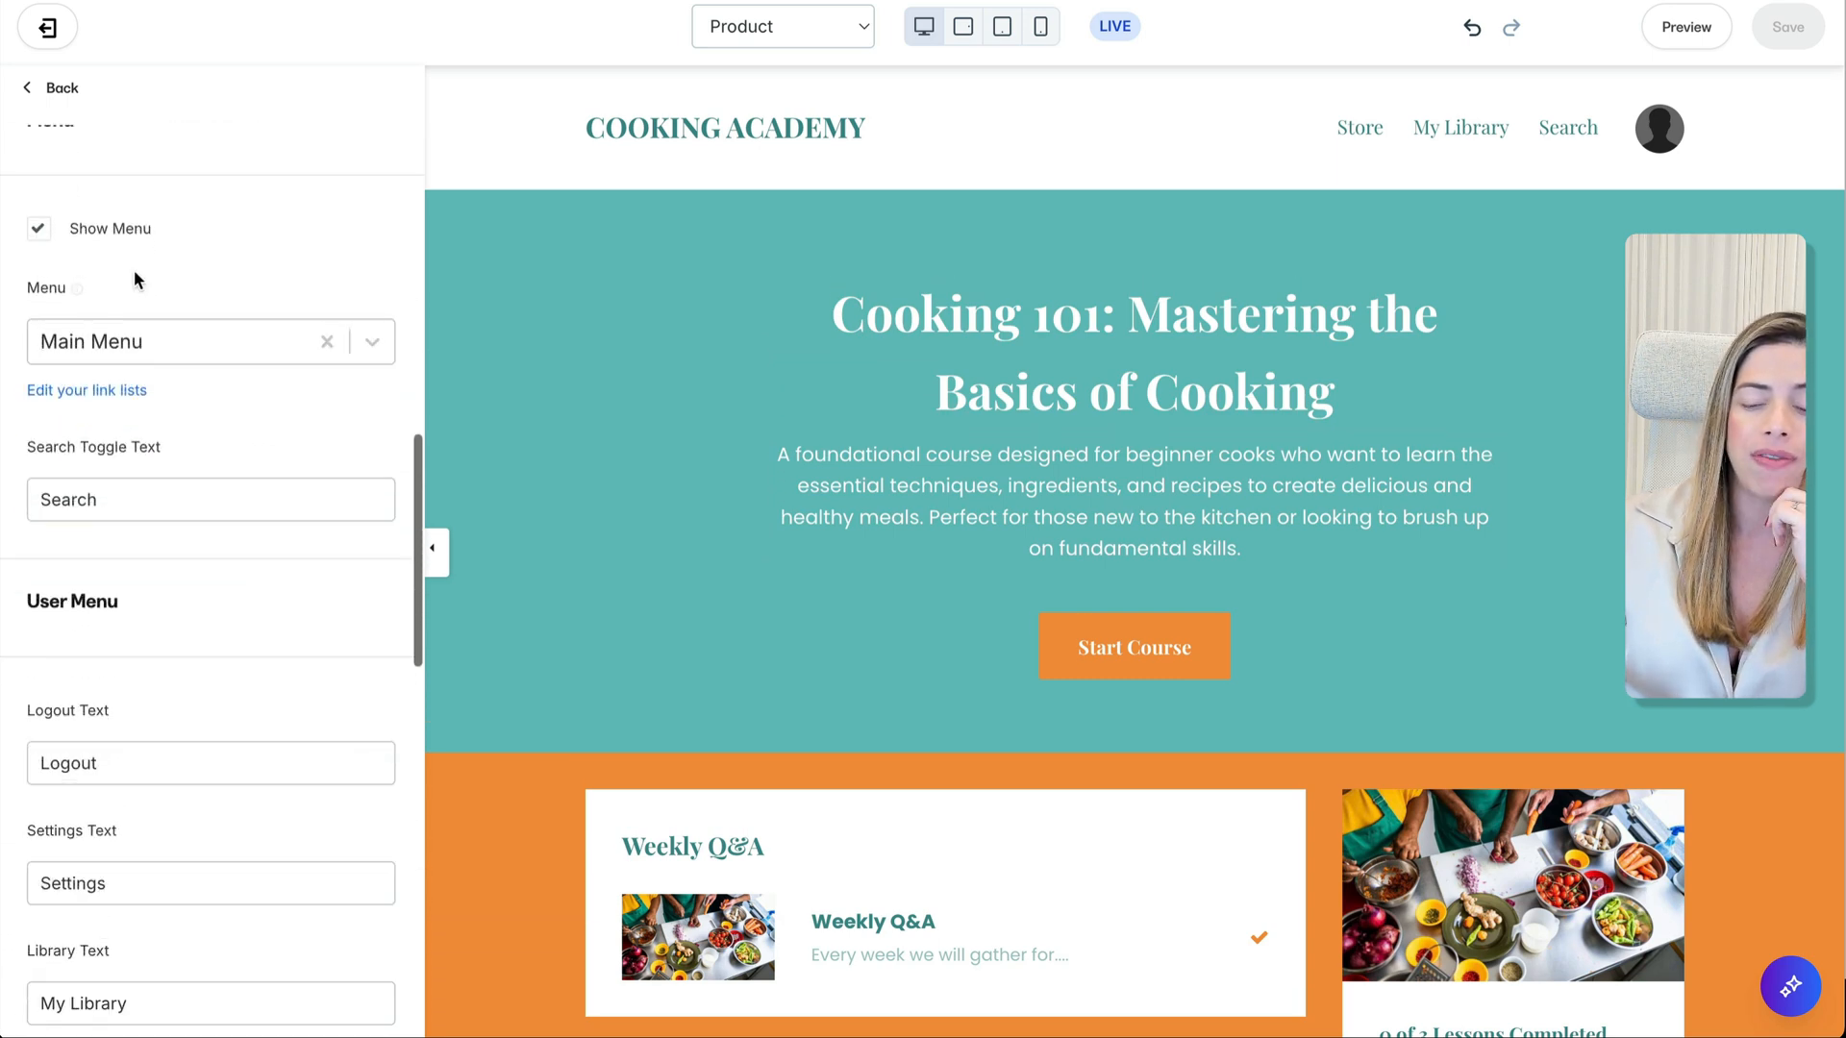
left_click(168, 358)
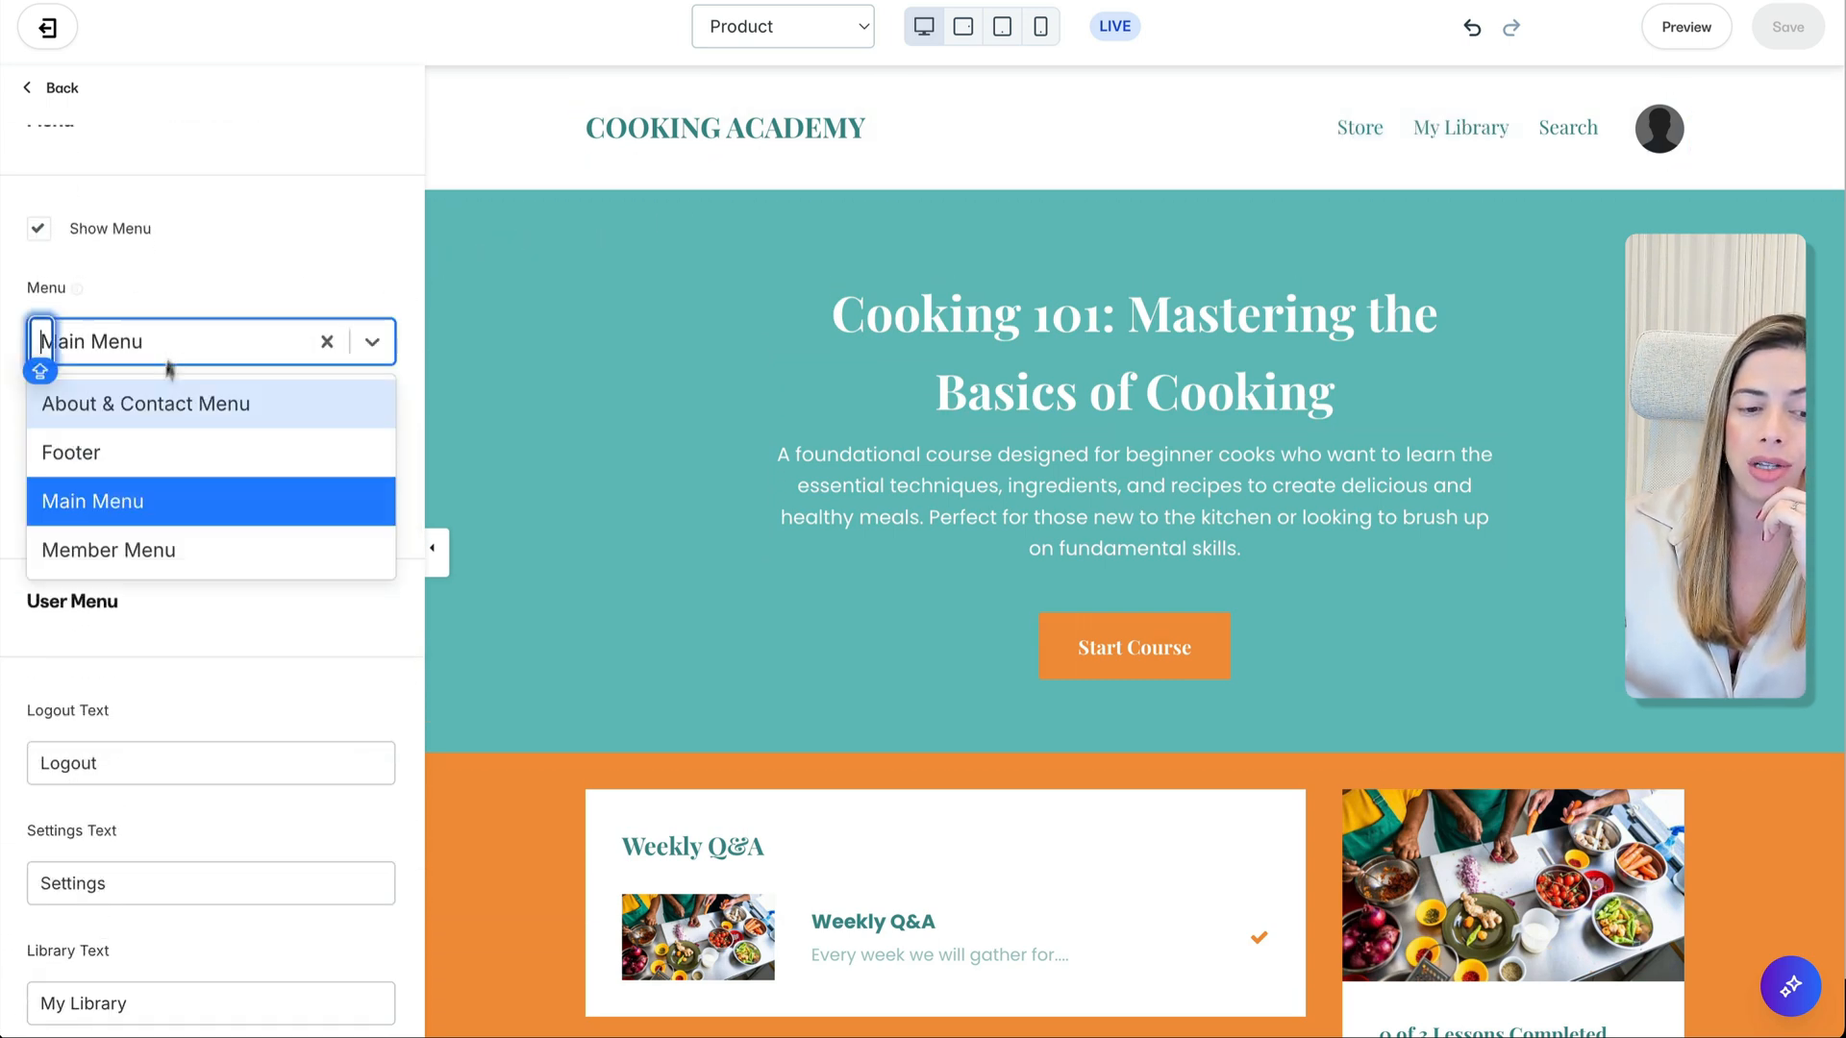
left_click(149, 548)
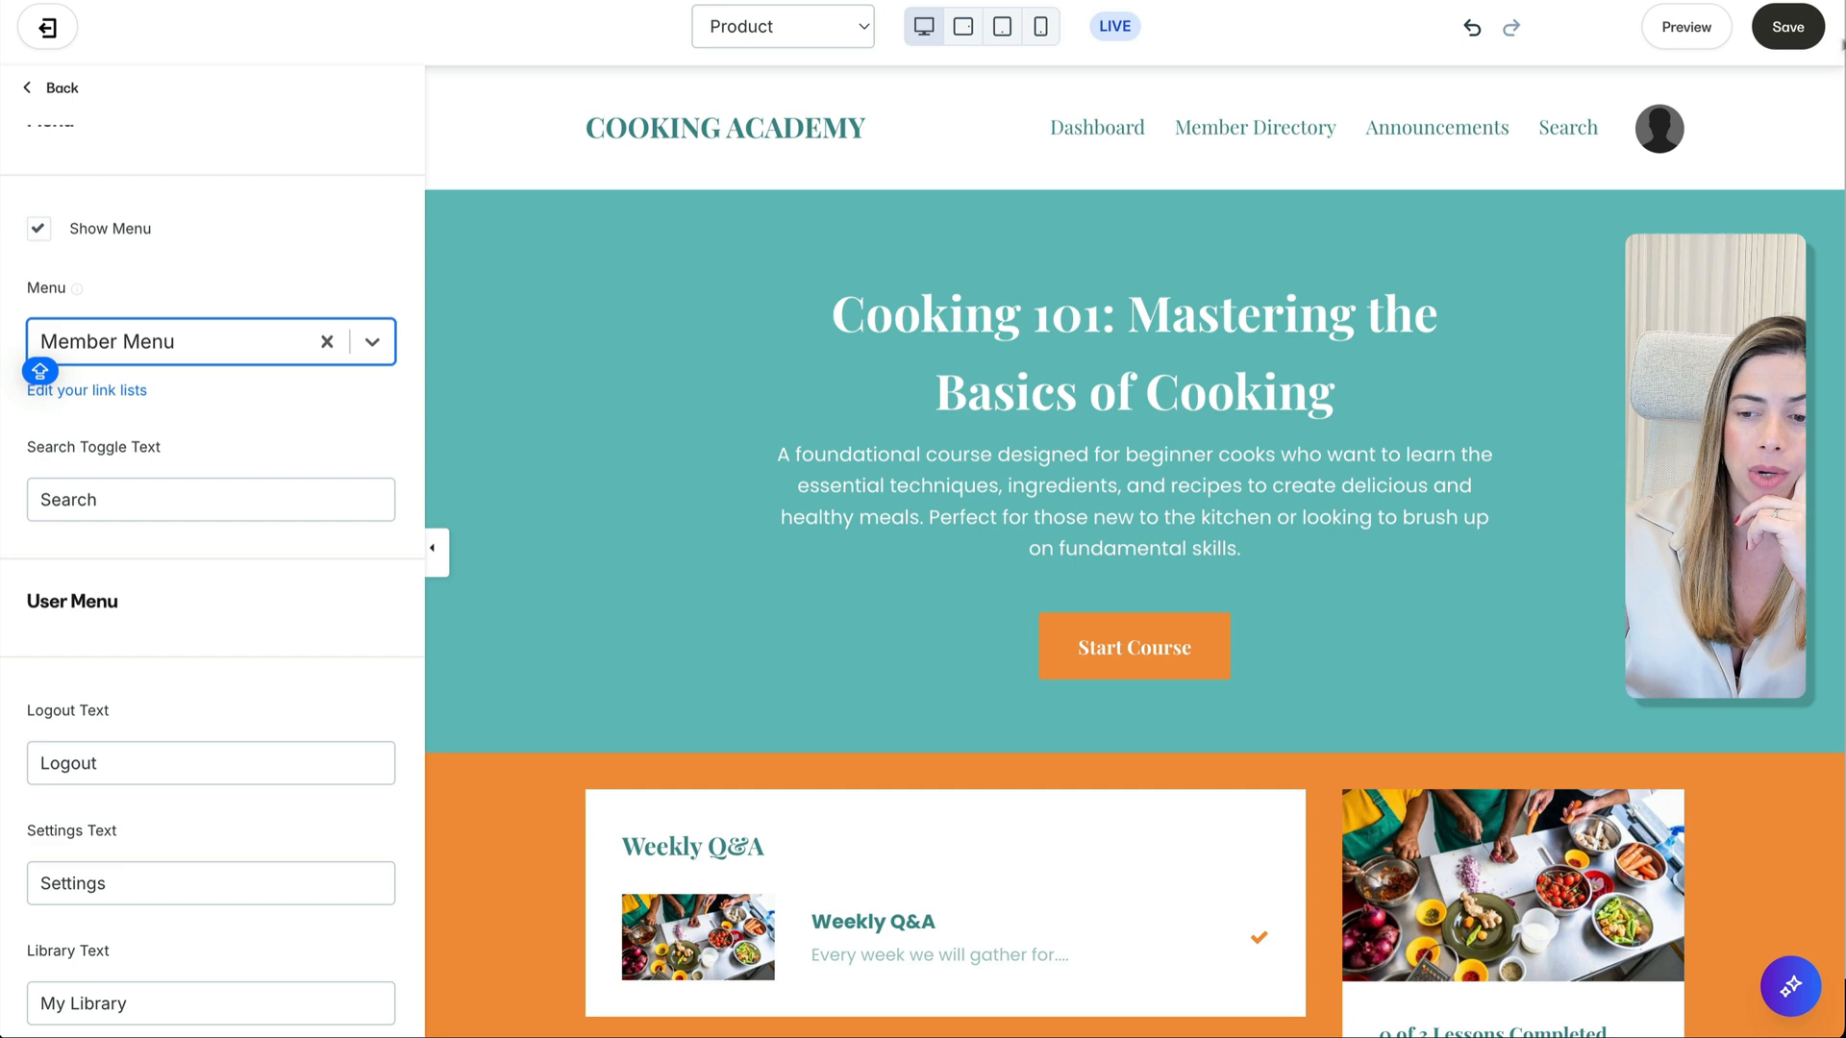
left_click(1788, 27)
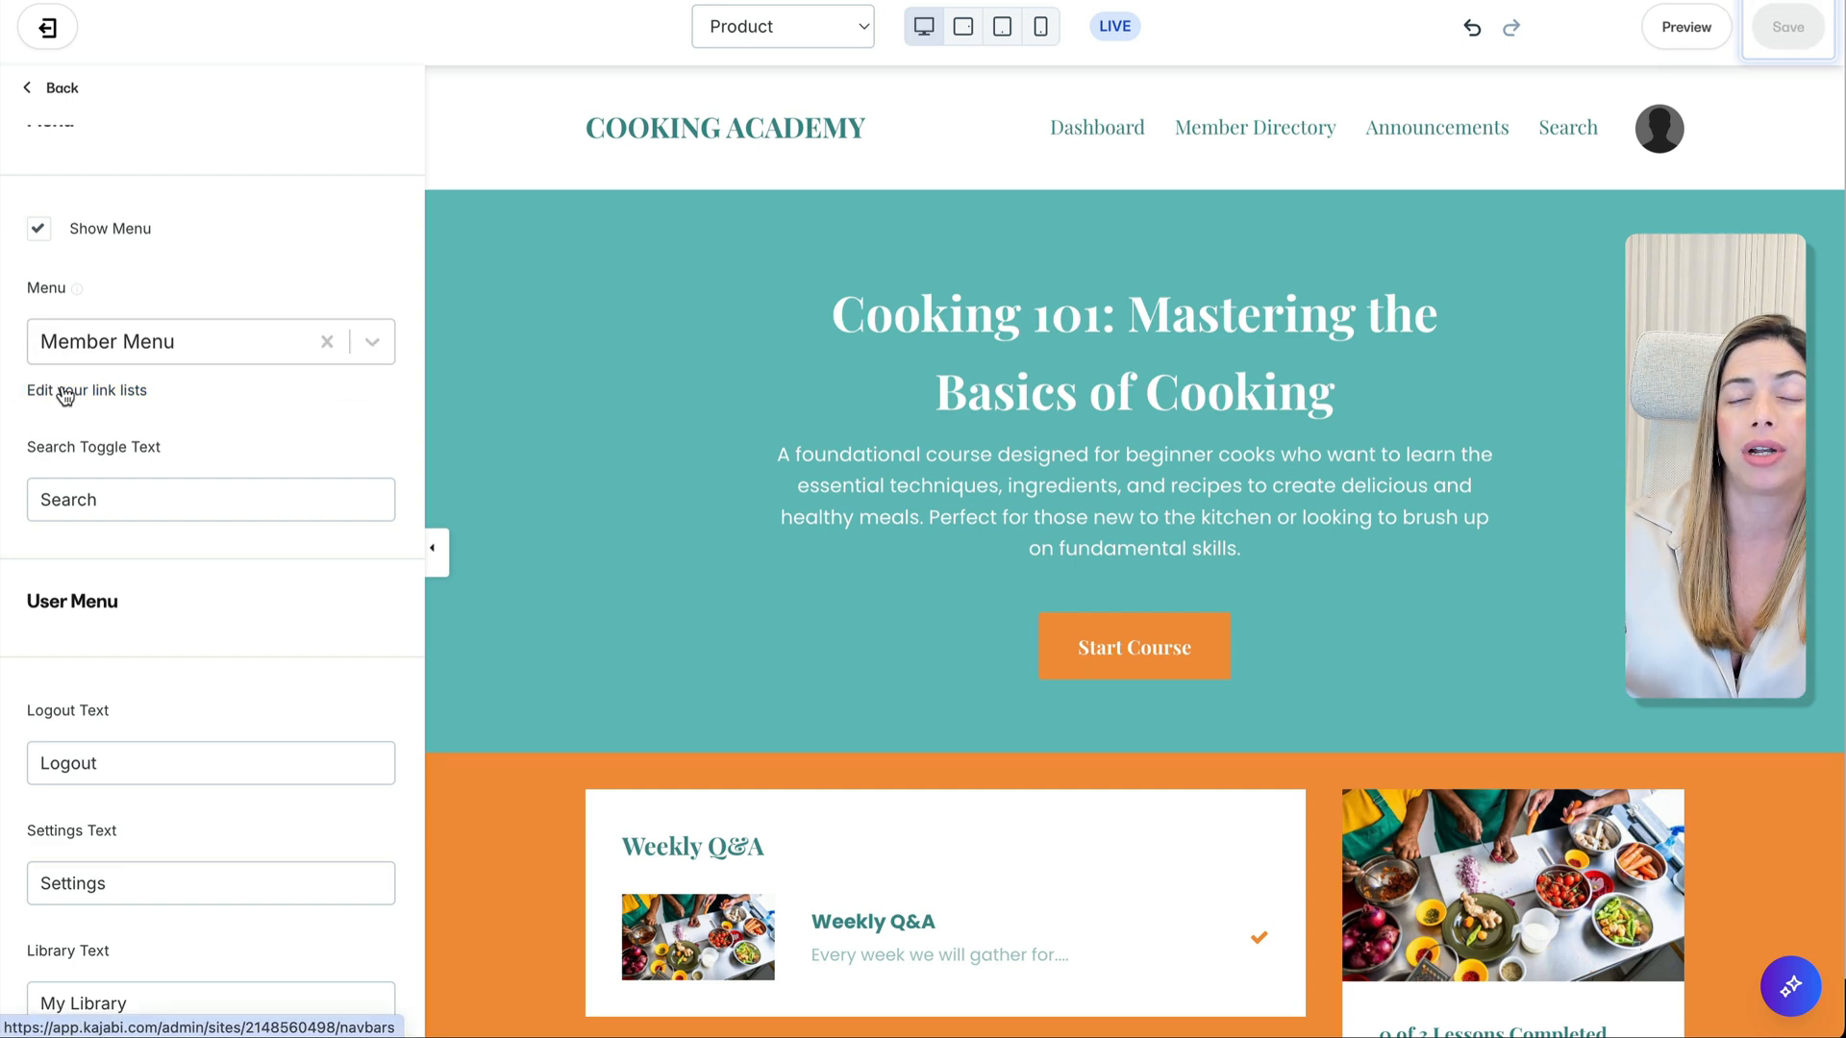
Step: Review the header's search, user menu, announcement and section appearance settings, briefly previewing the announcement bar, and return to the section list
scroll(144, 510, "down", 1)
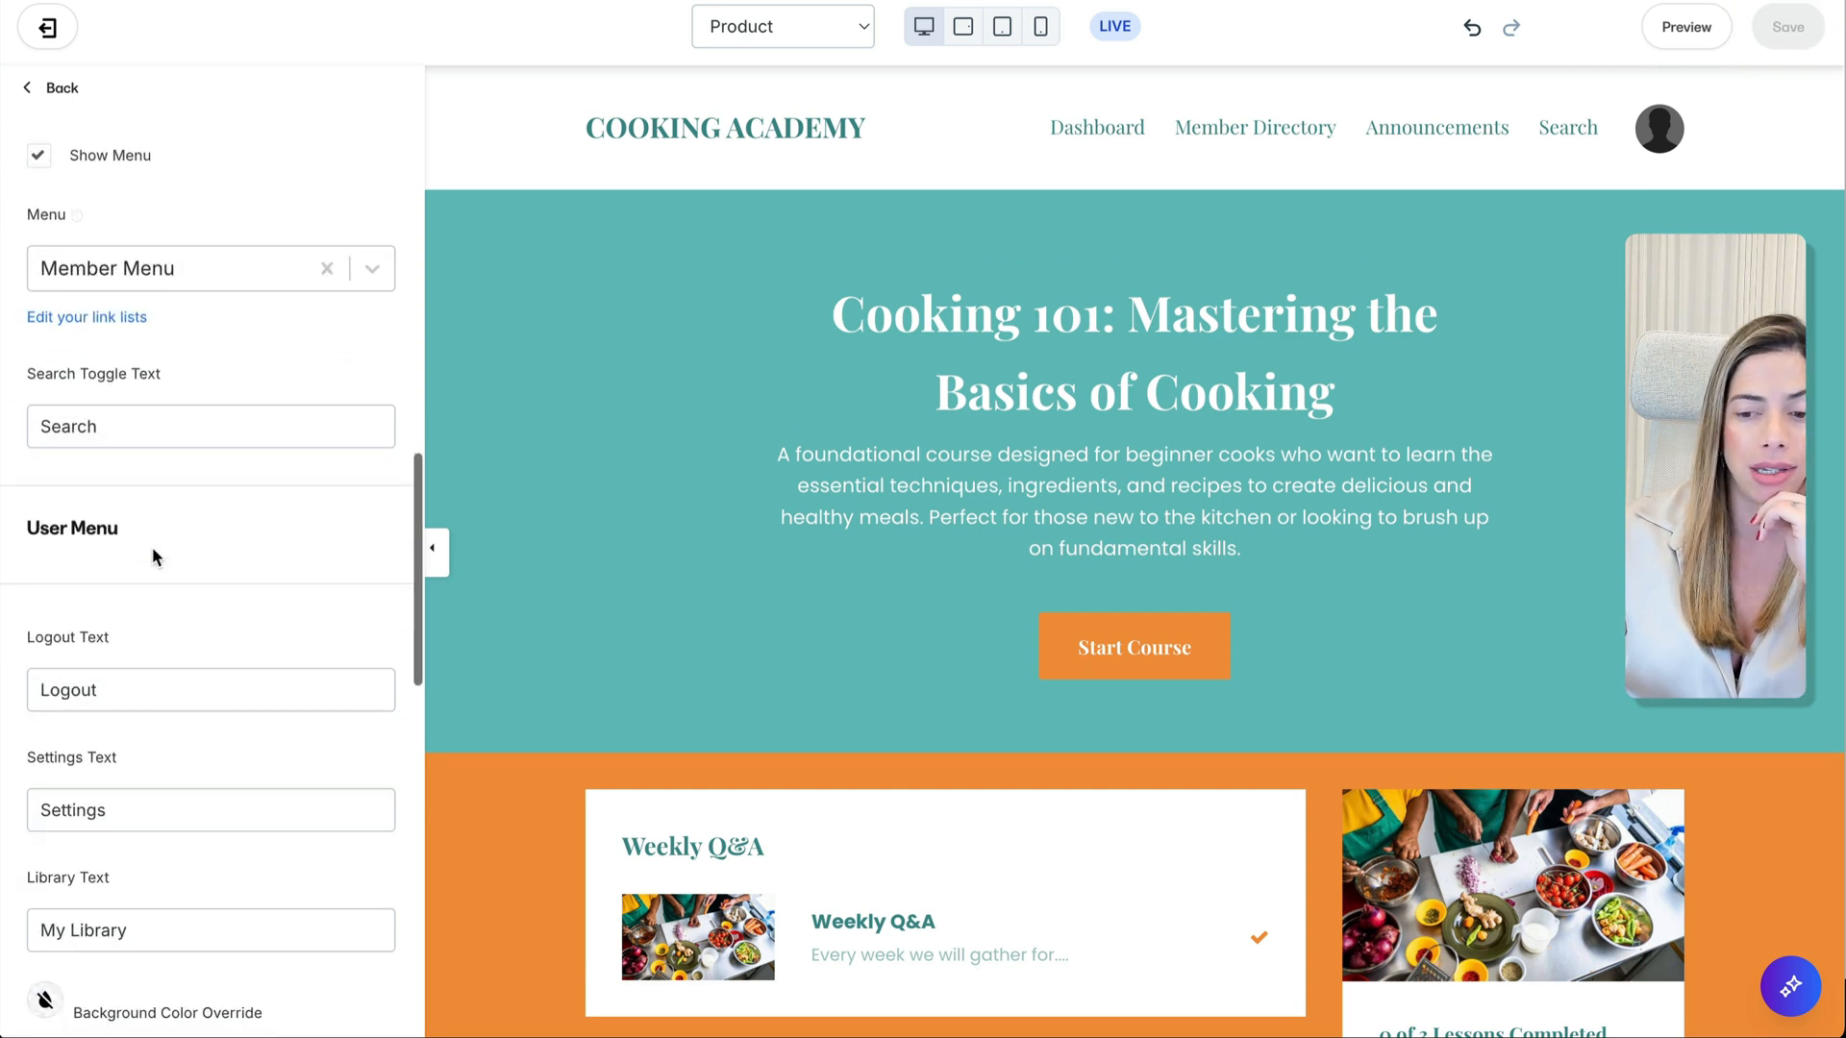
left_click(210, 442)
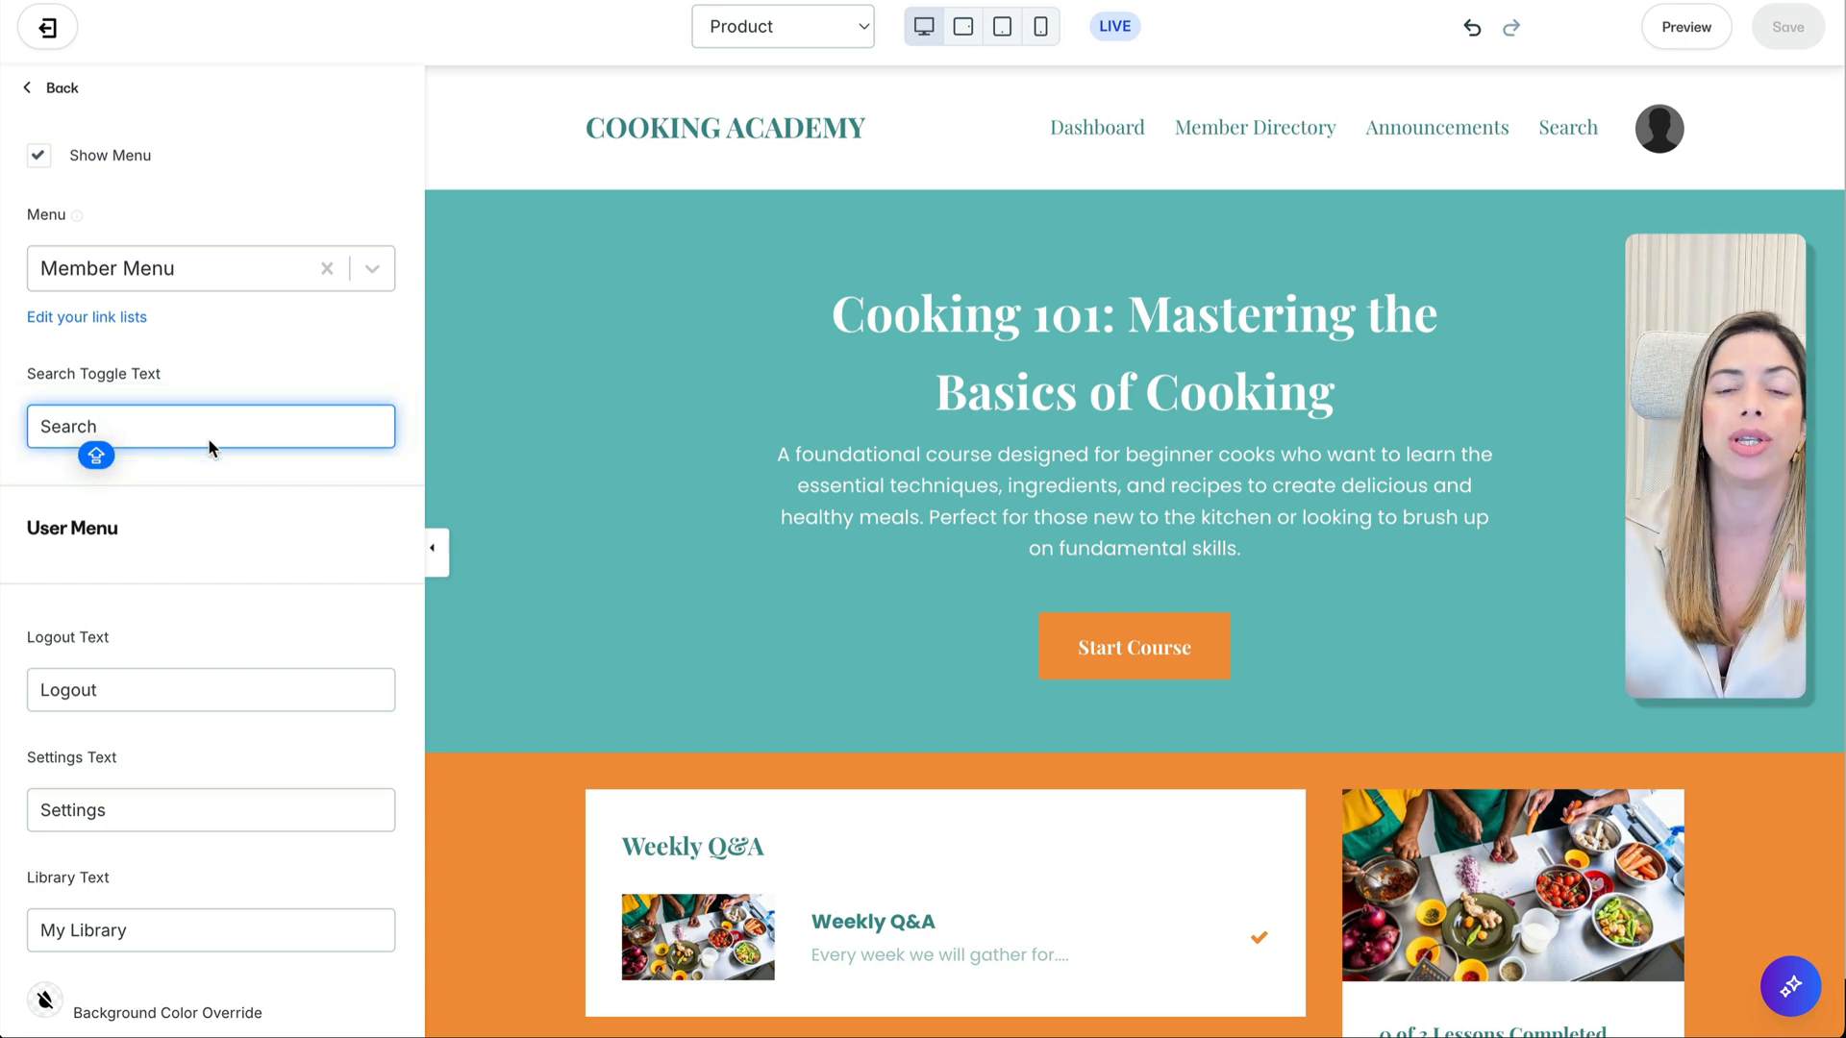
scroll(208, 437, "down", 4)
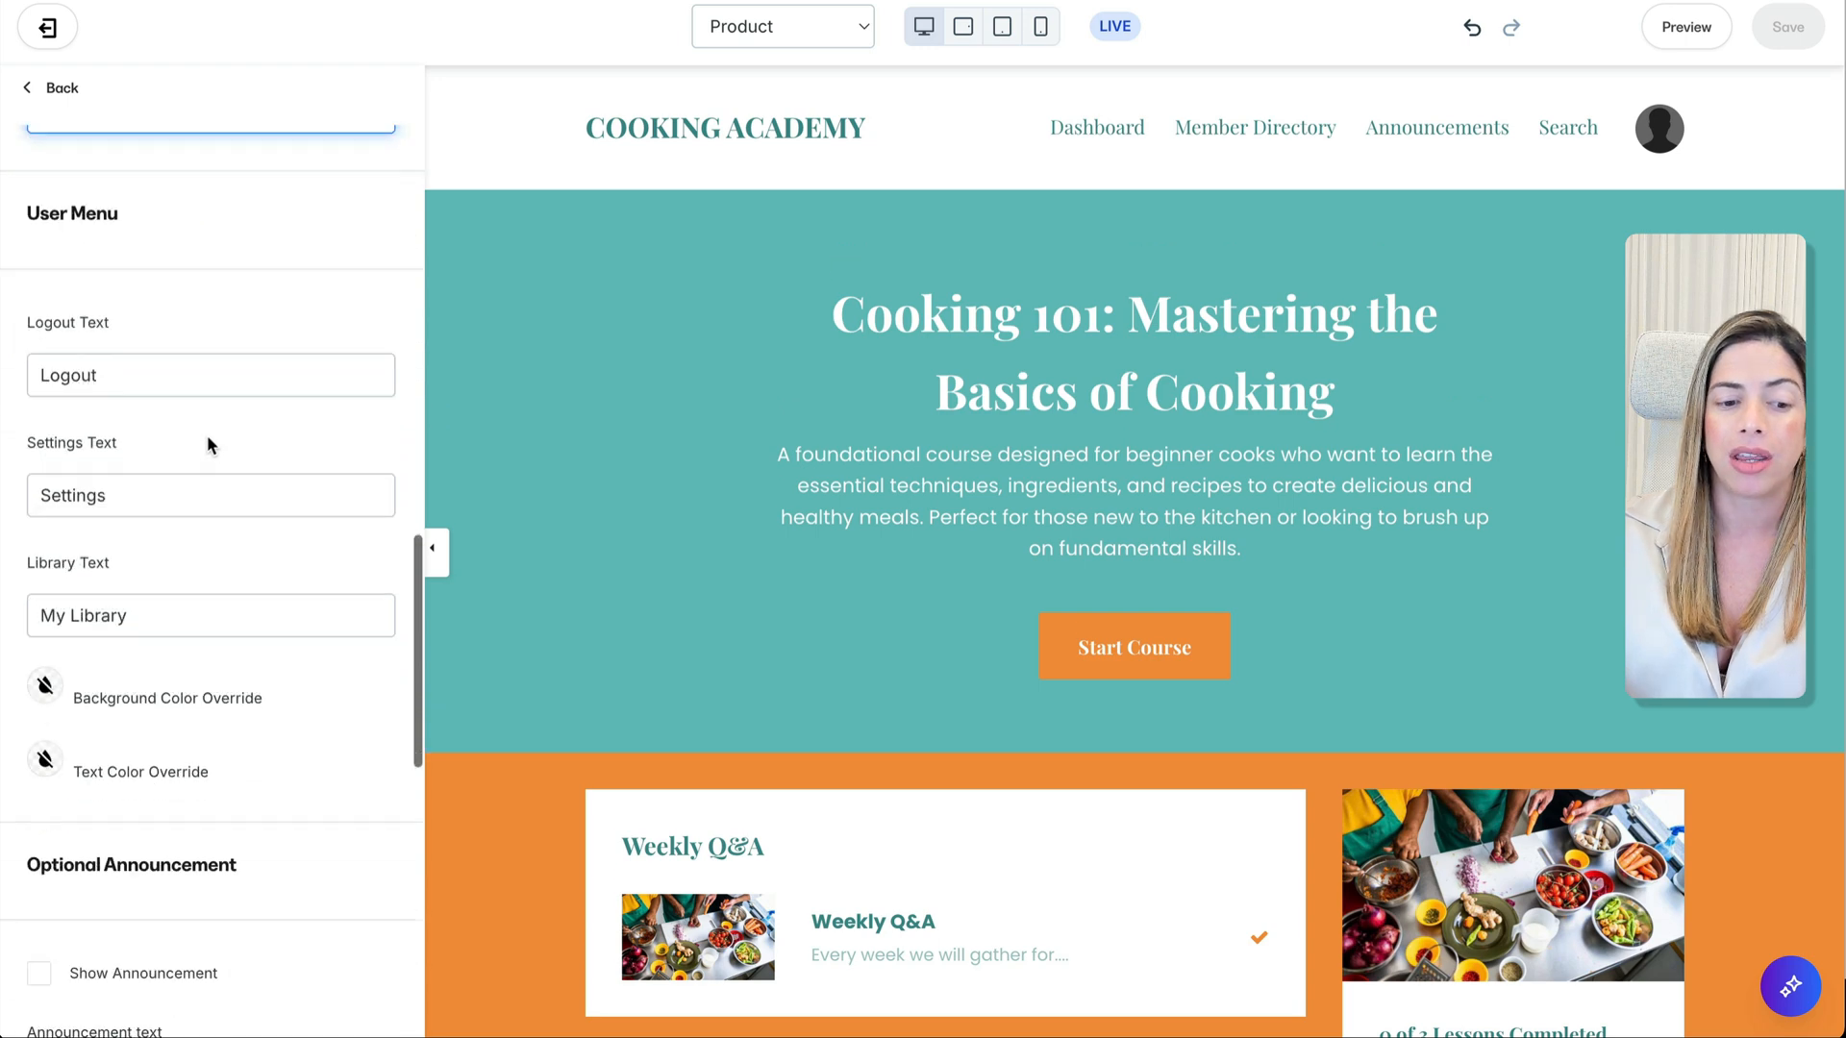
scroll(181, 532, "down", 7)
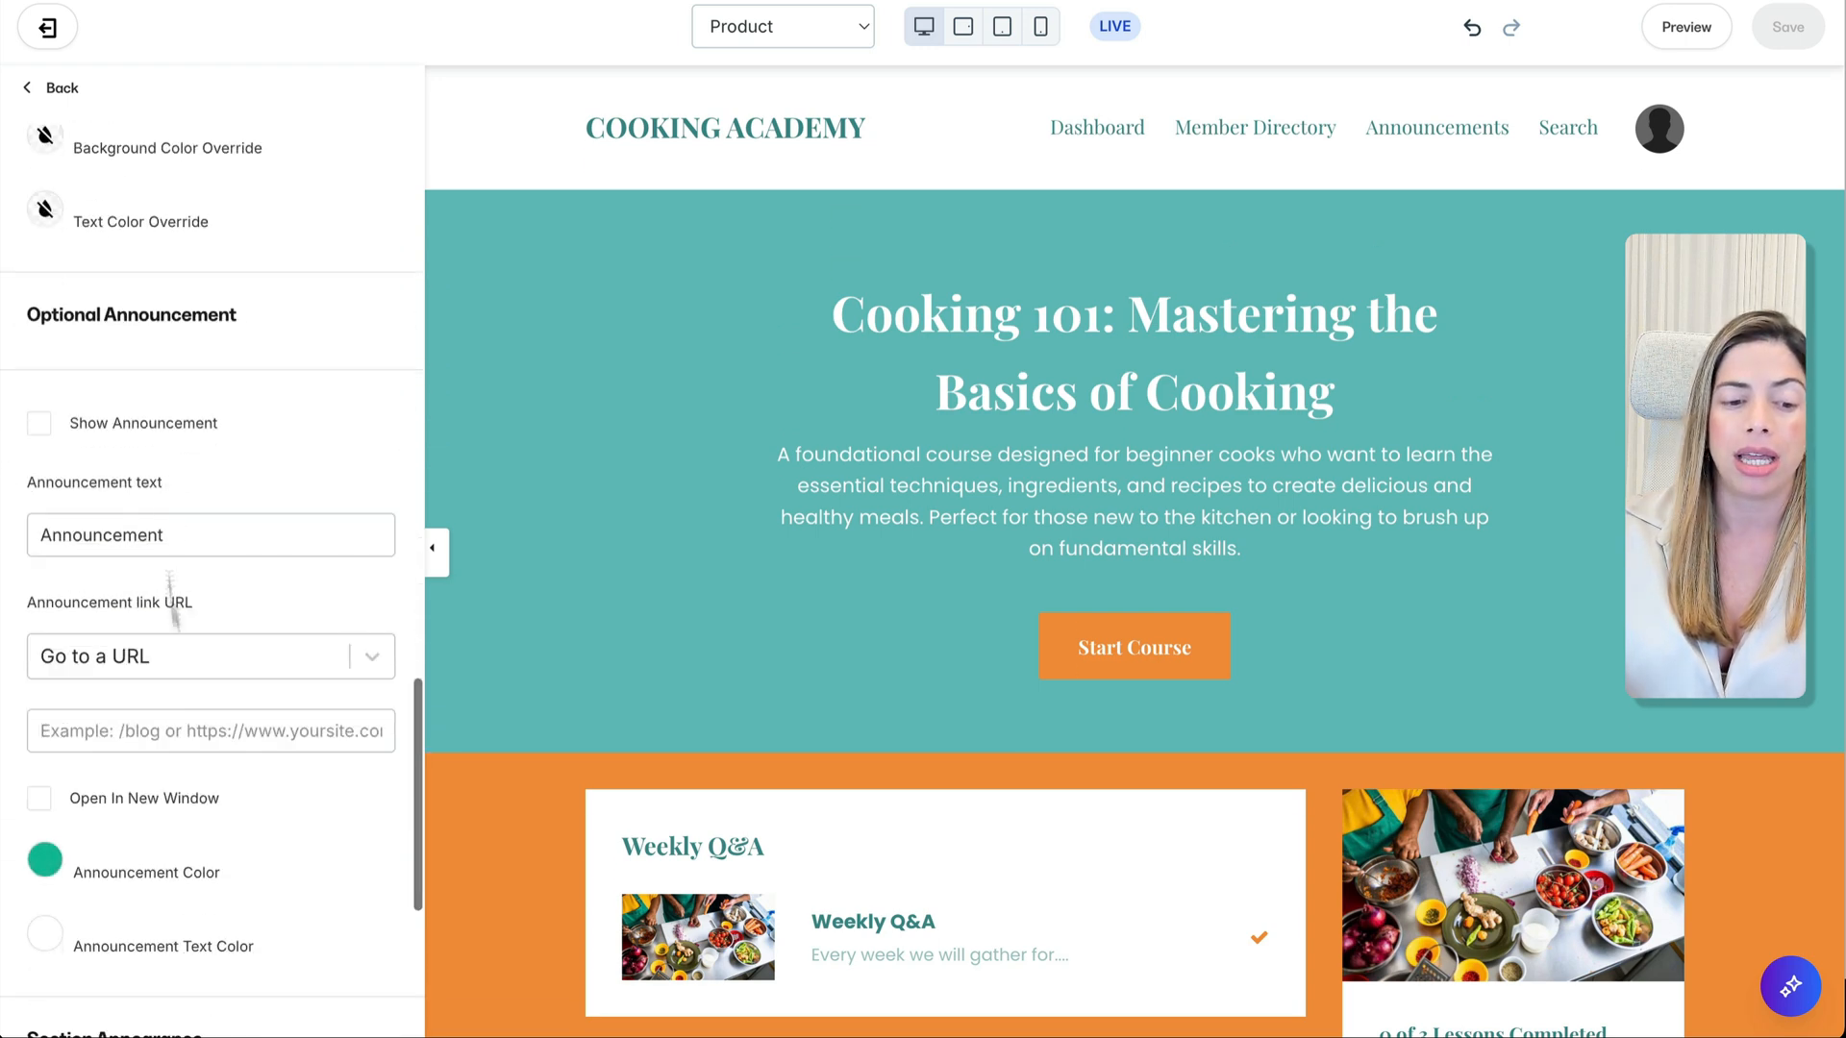
scroll(188, 840, "down", 3)
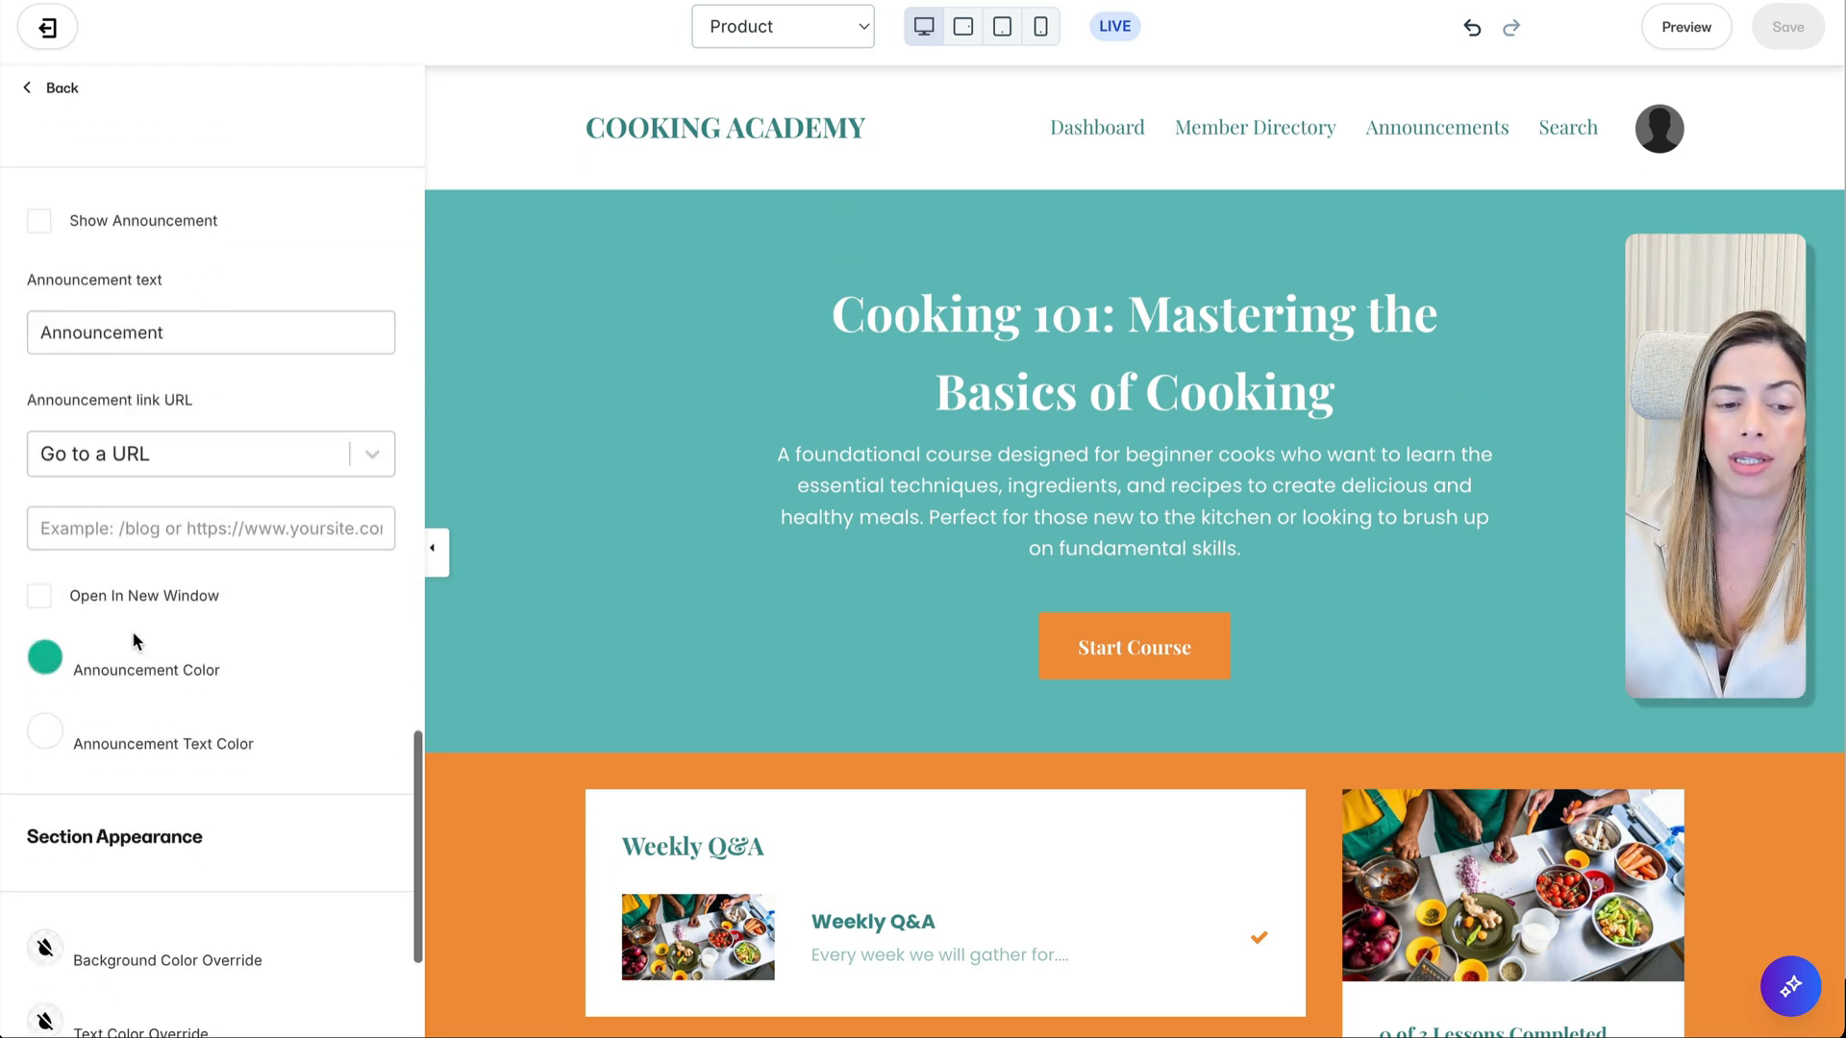
left_click(42, 225)
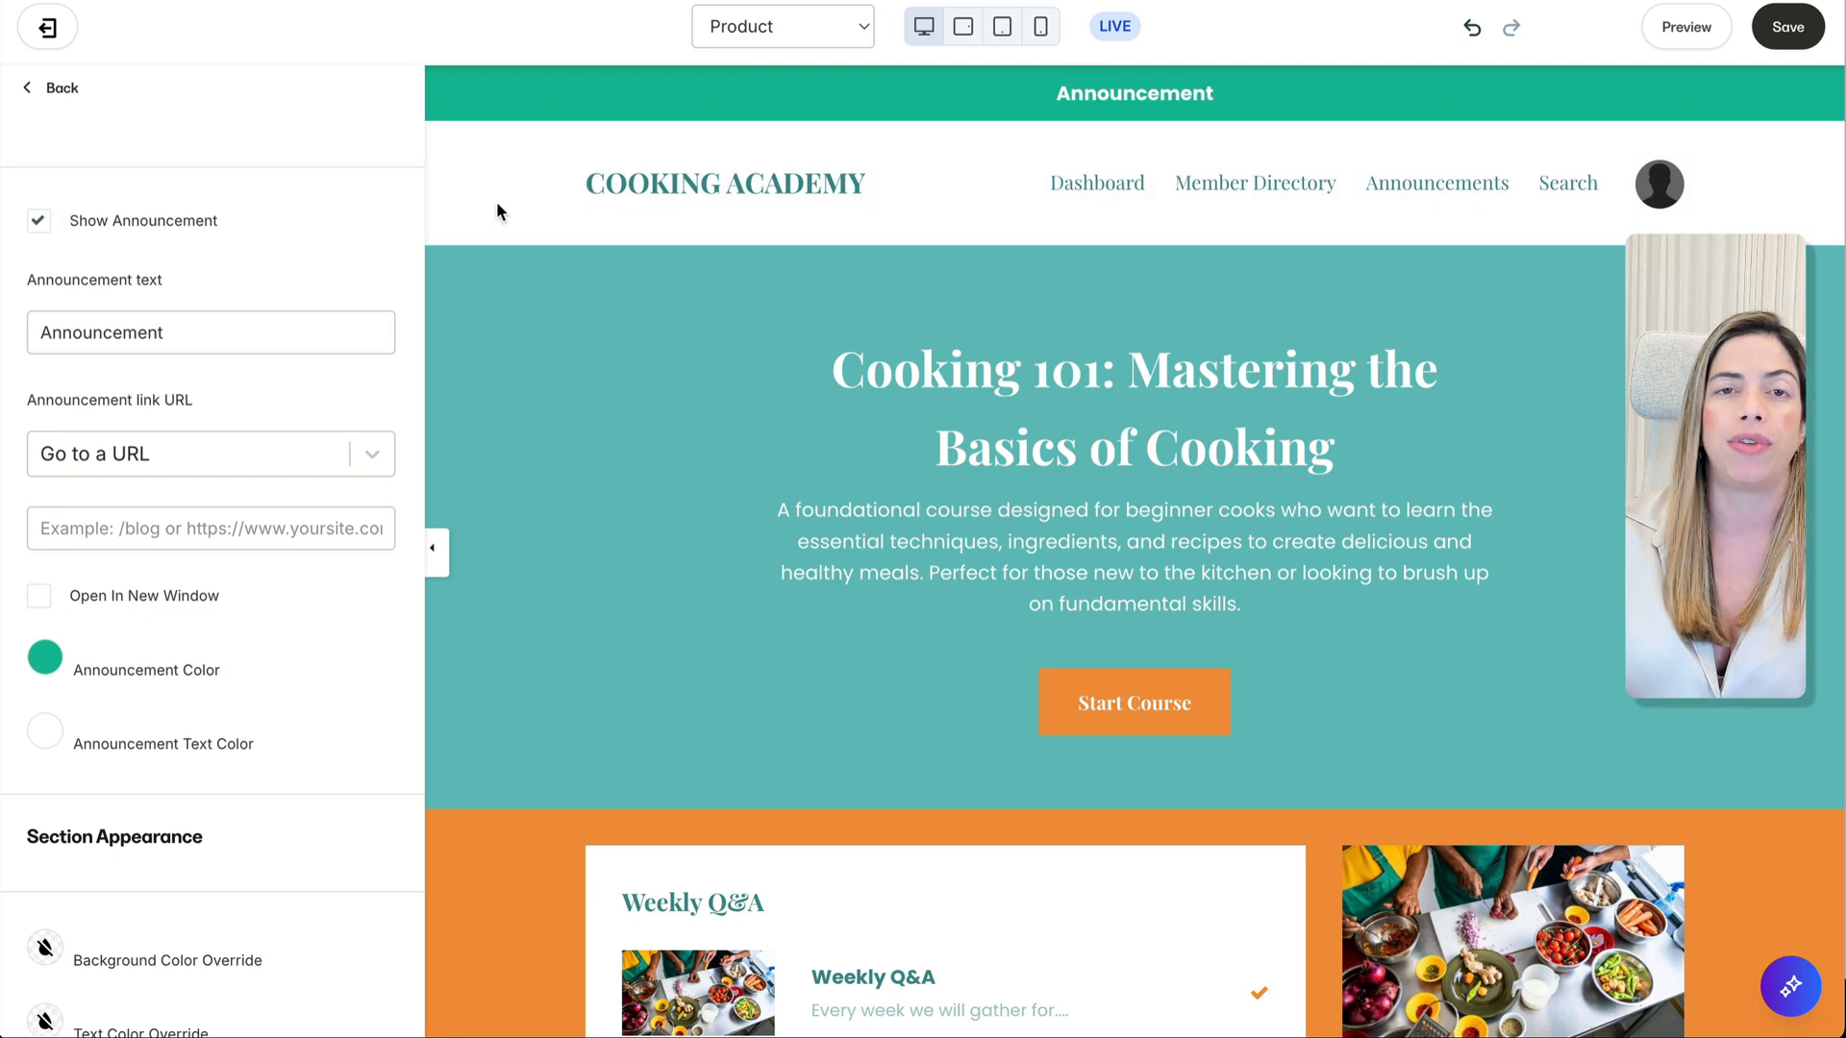
left_click(42, 225)
scroll(259, 693, "down", 3)
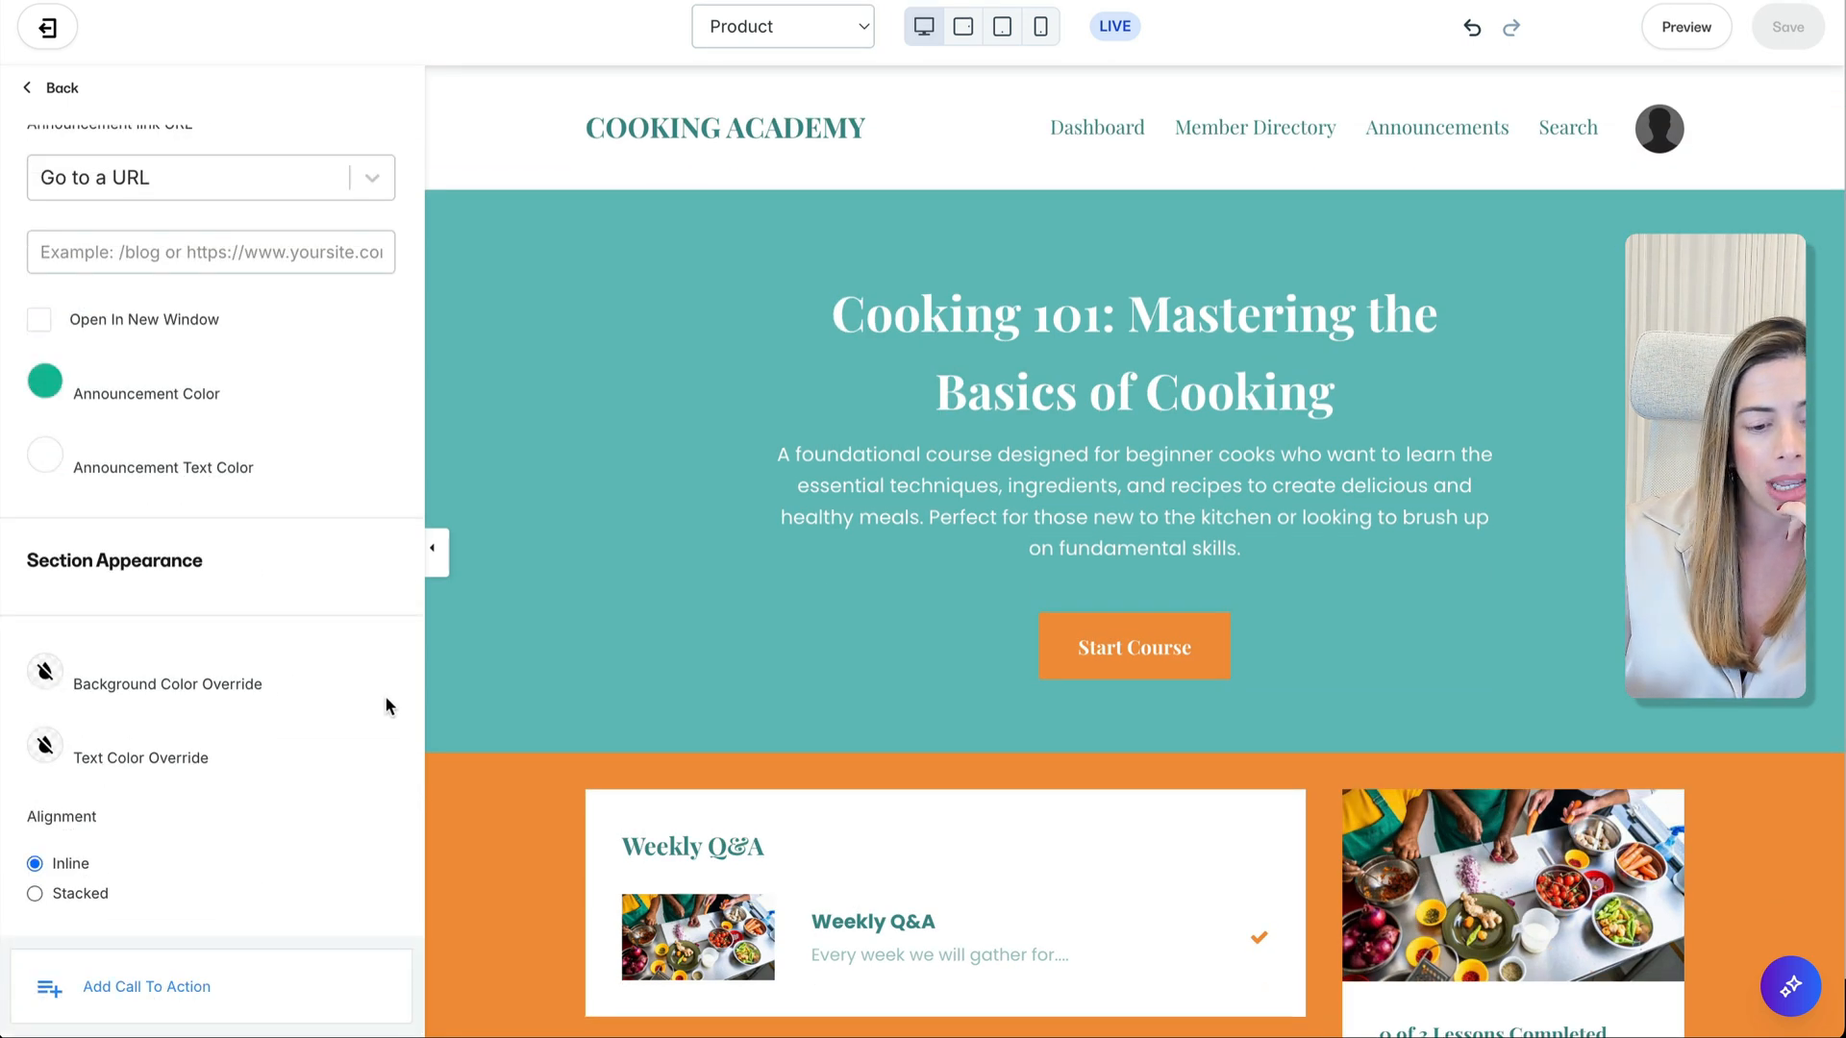
scroll(256, 564, "up", 15)
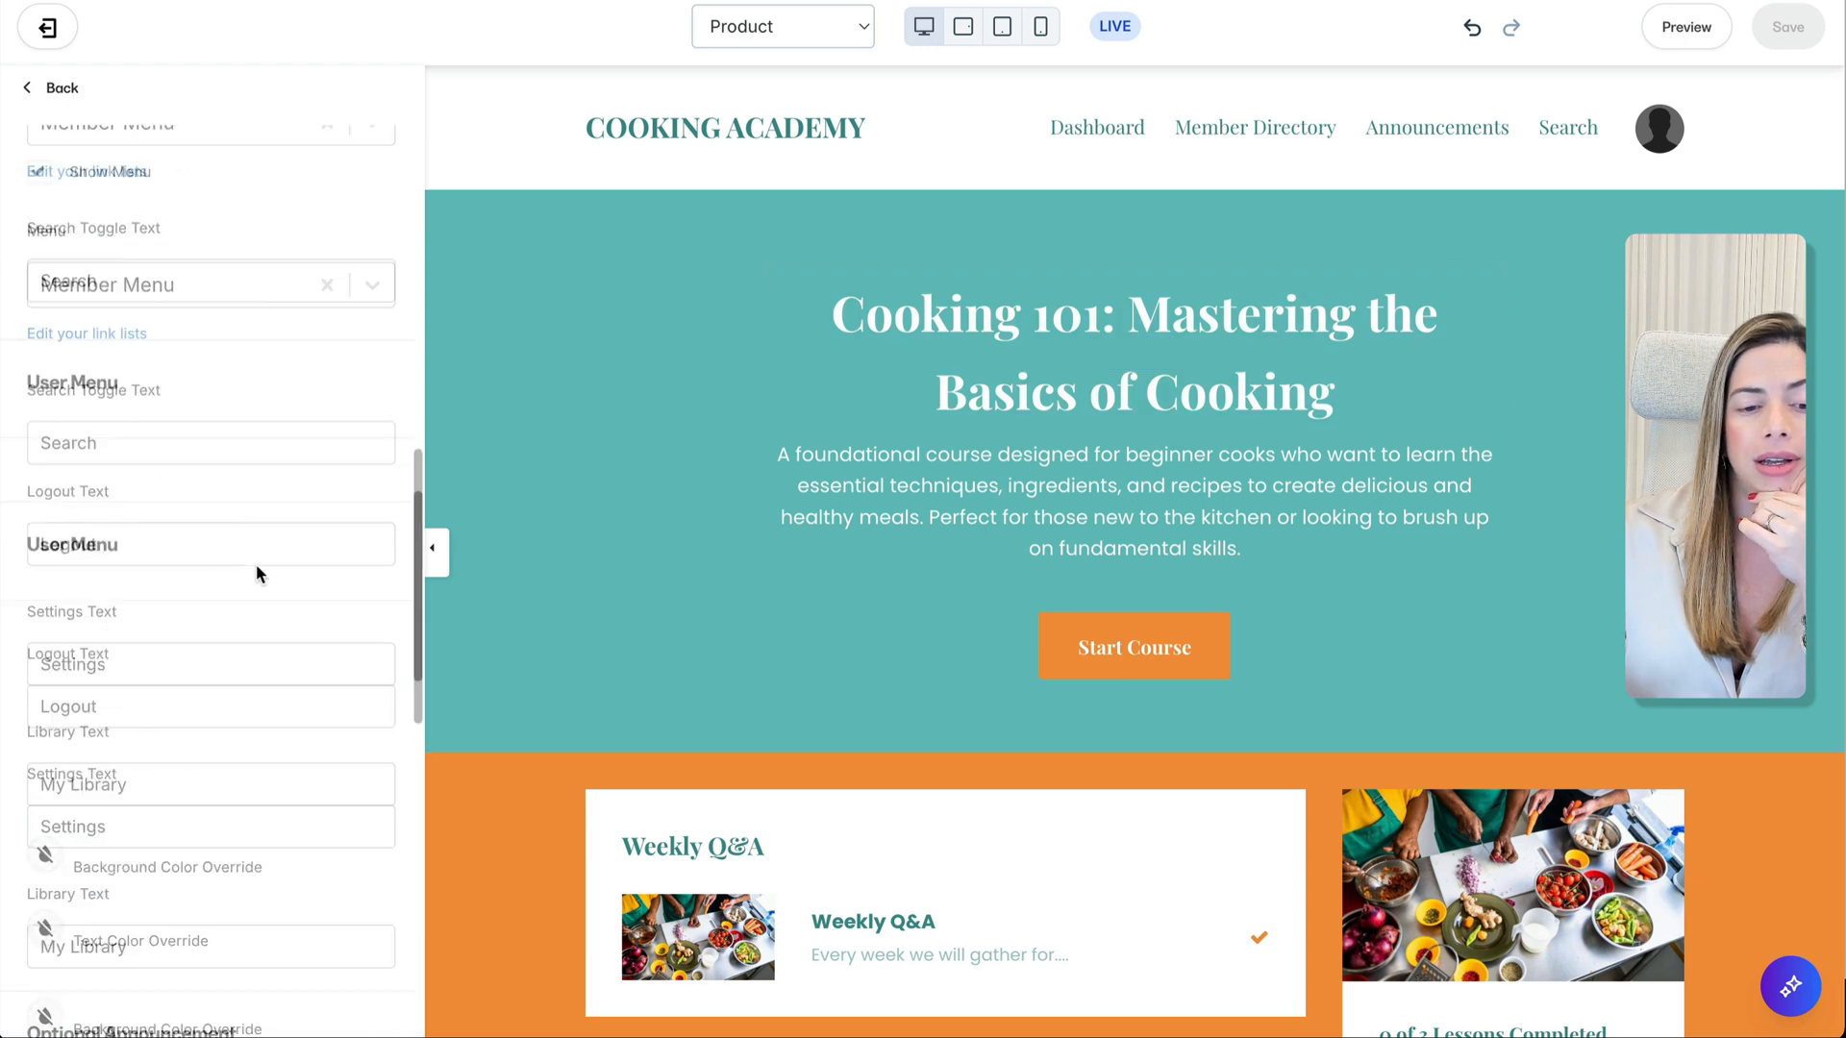
scroll(223, 471, "down", 15)
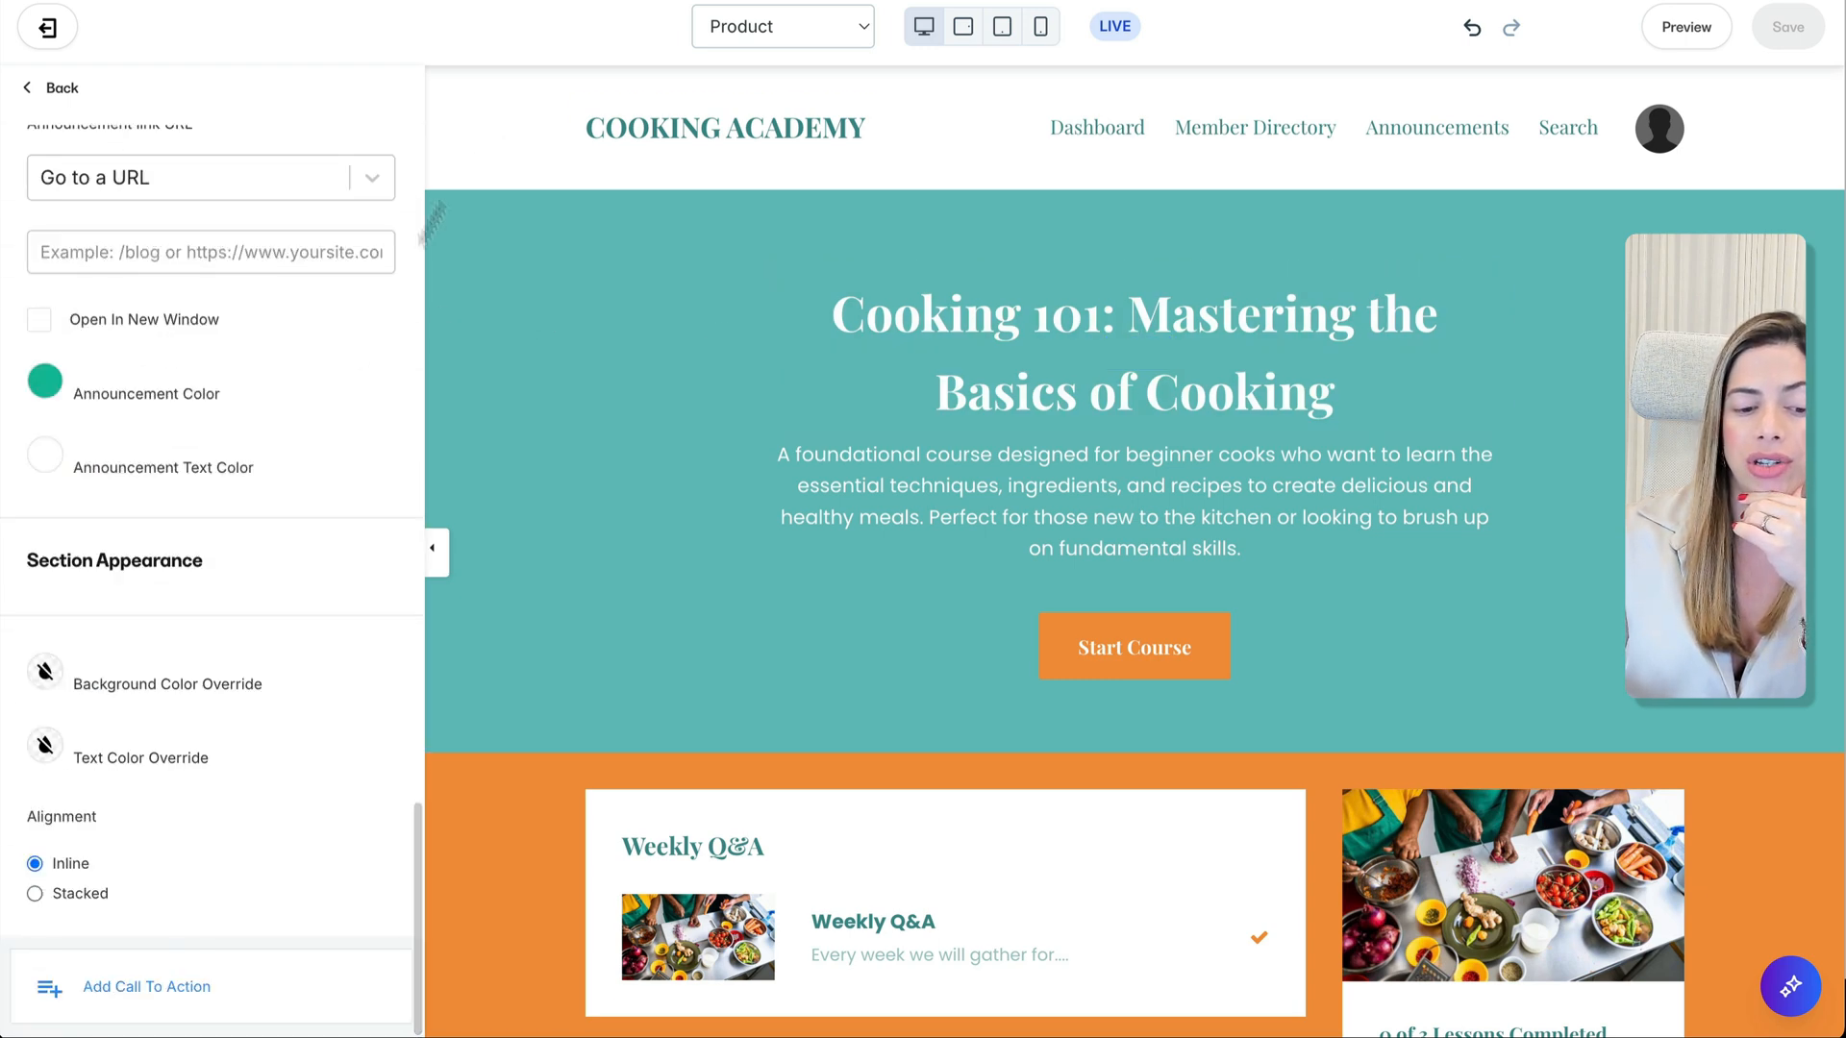
left_click(55, 87)
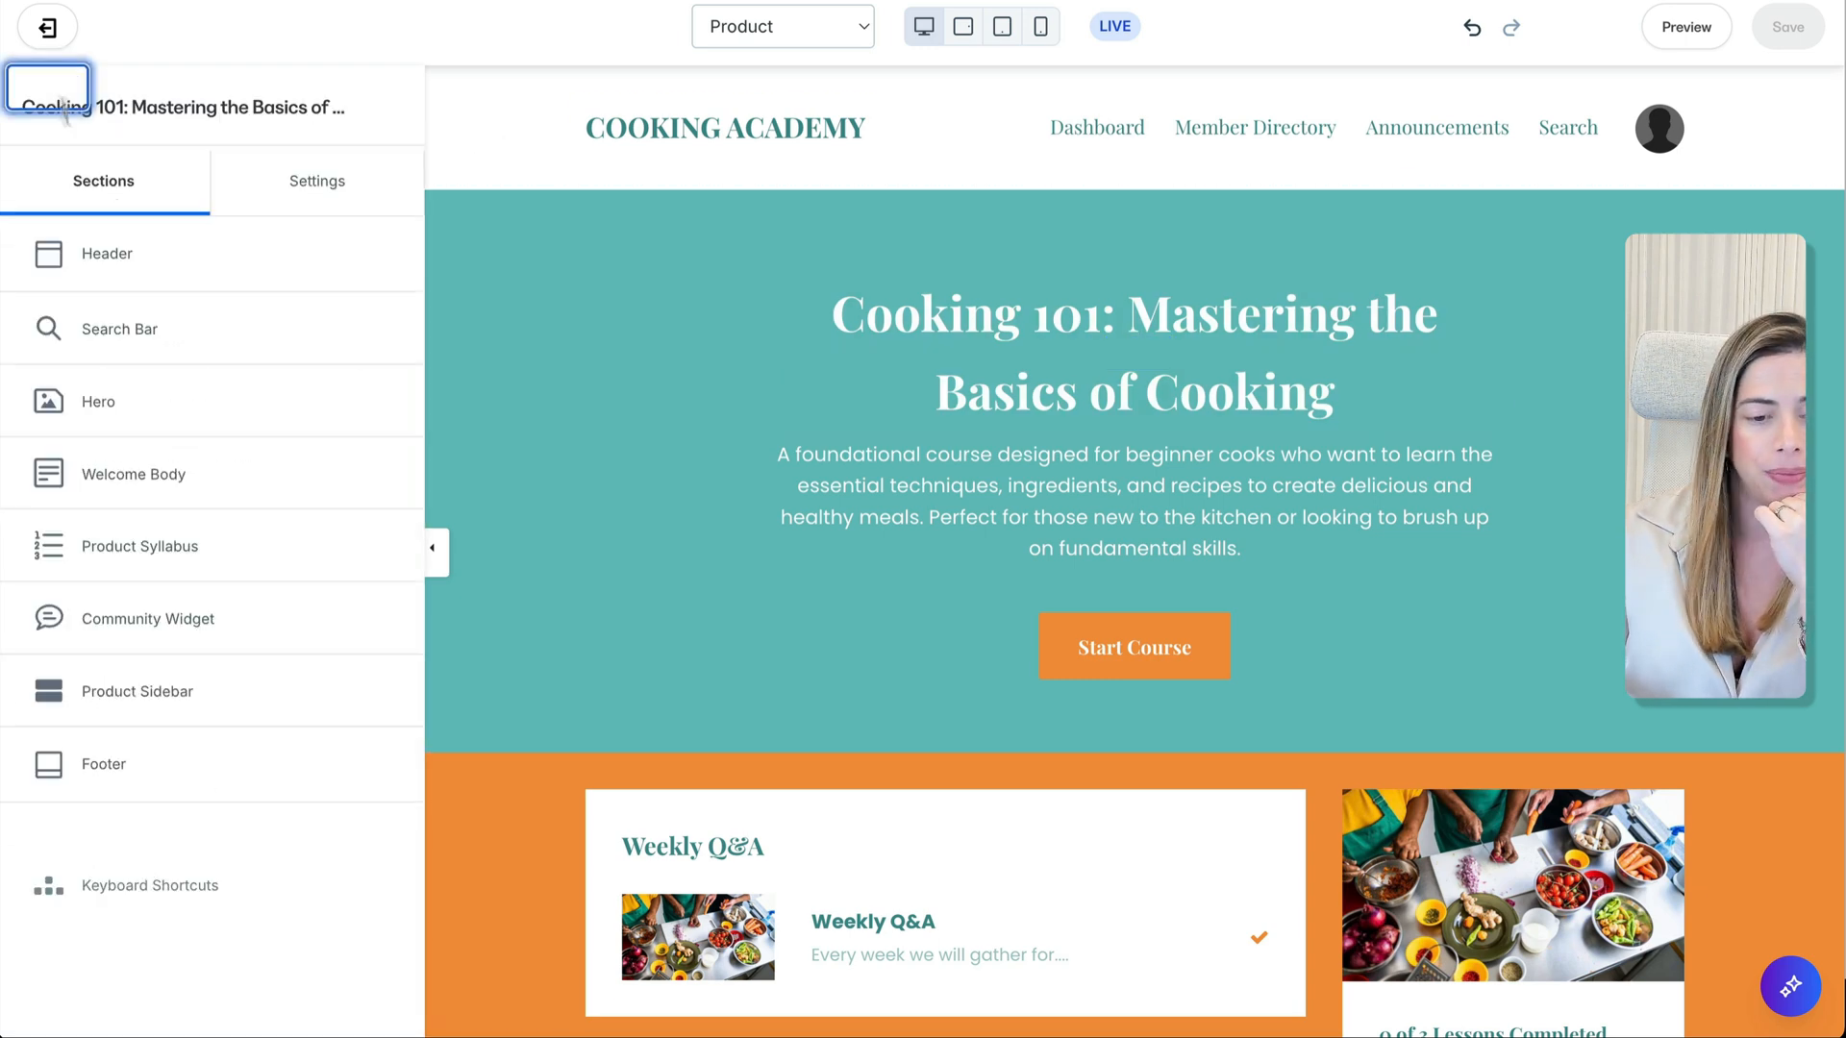
Step: Use the recent cooking ingredients photo as the Hero background image and set the overlay color's opacity to 90
left_click(93, 398)
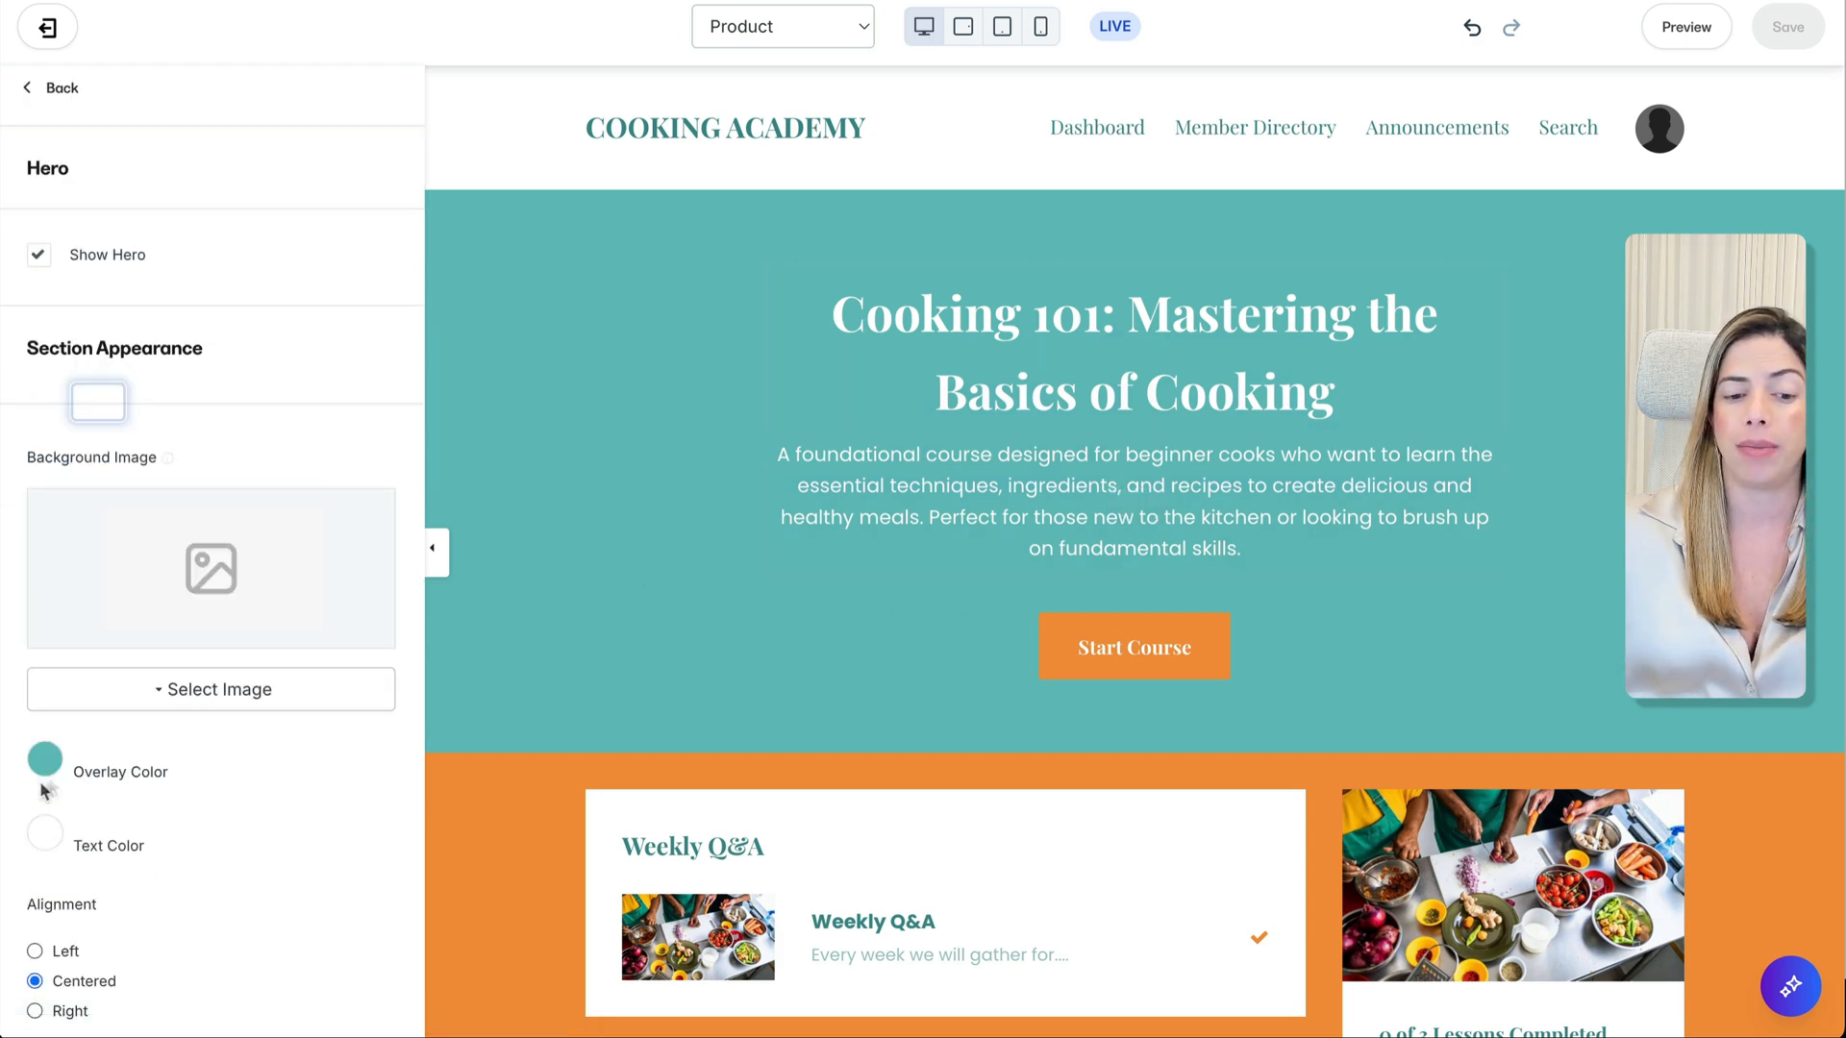
left_click(243, 688)
left_click(196, 775)
left_click(476, 341)
left_click(1359, 175)
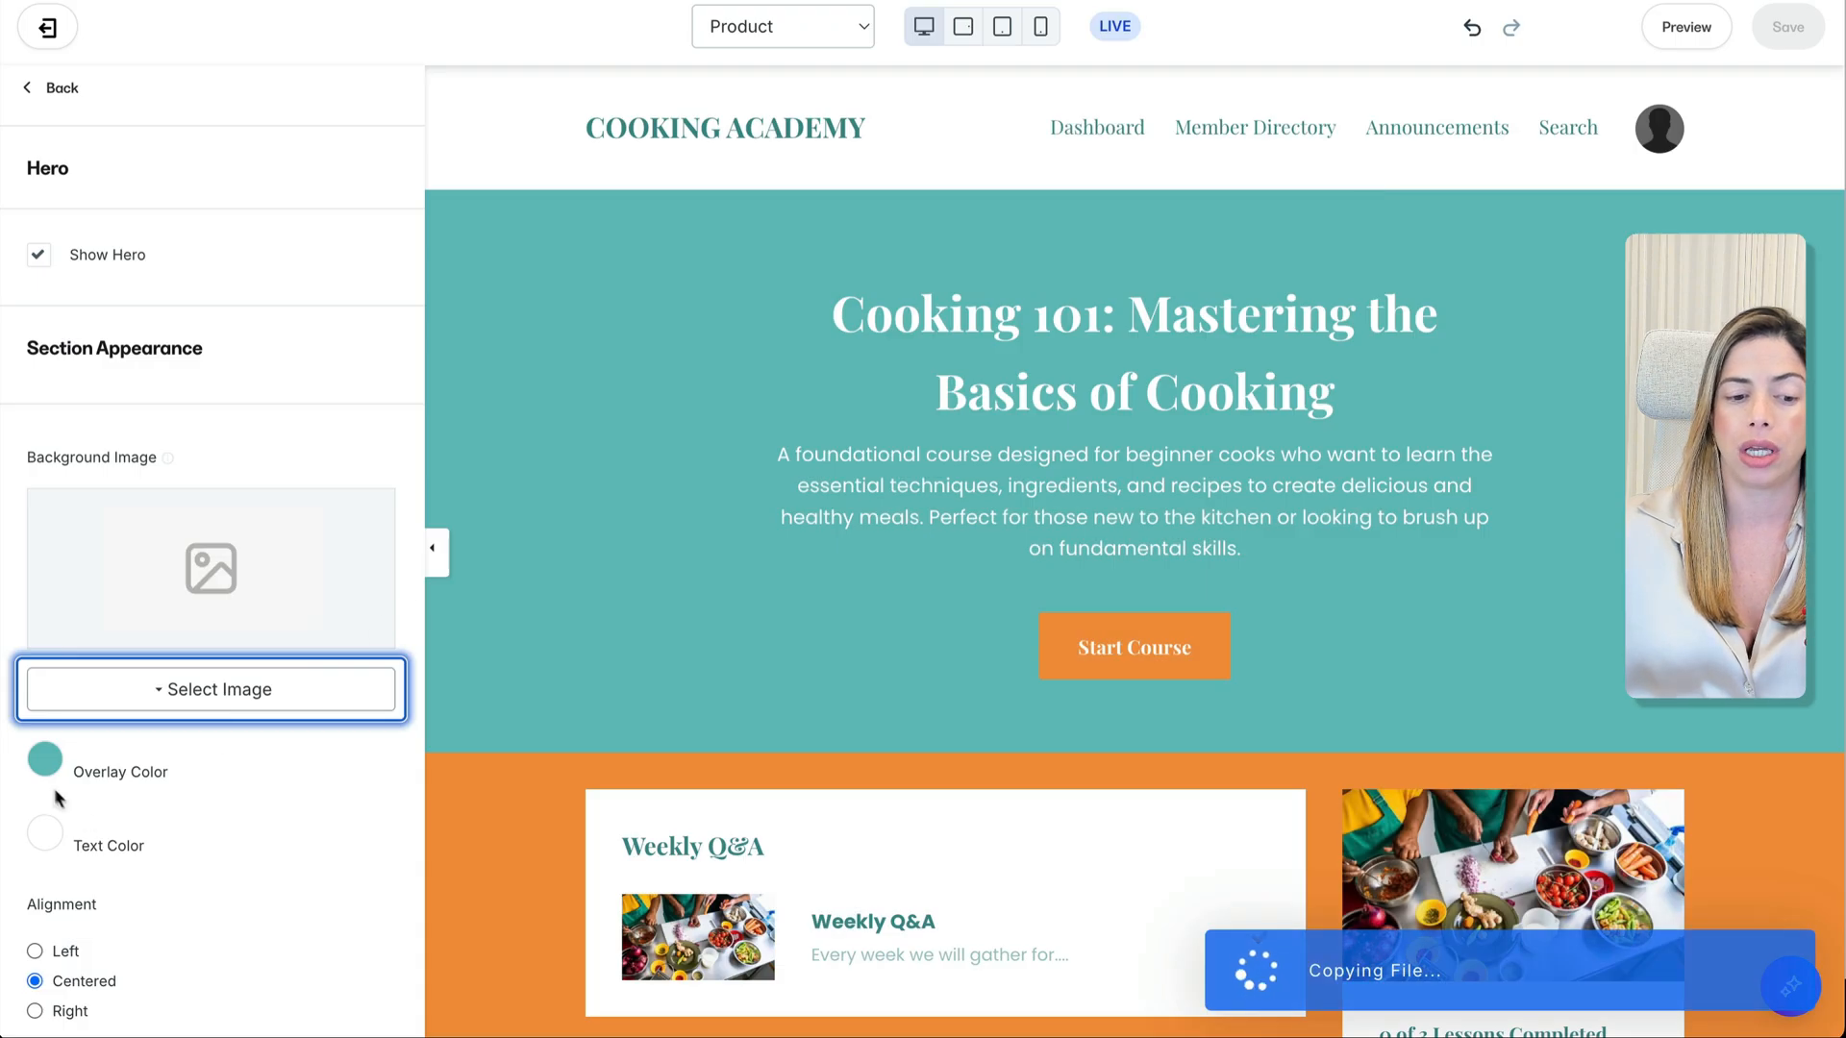
left_click(45, 760)
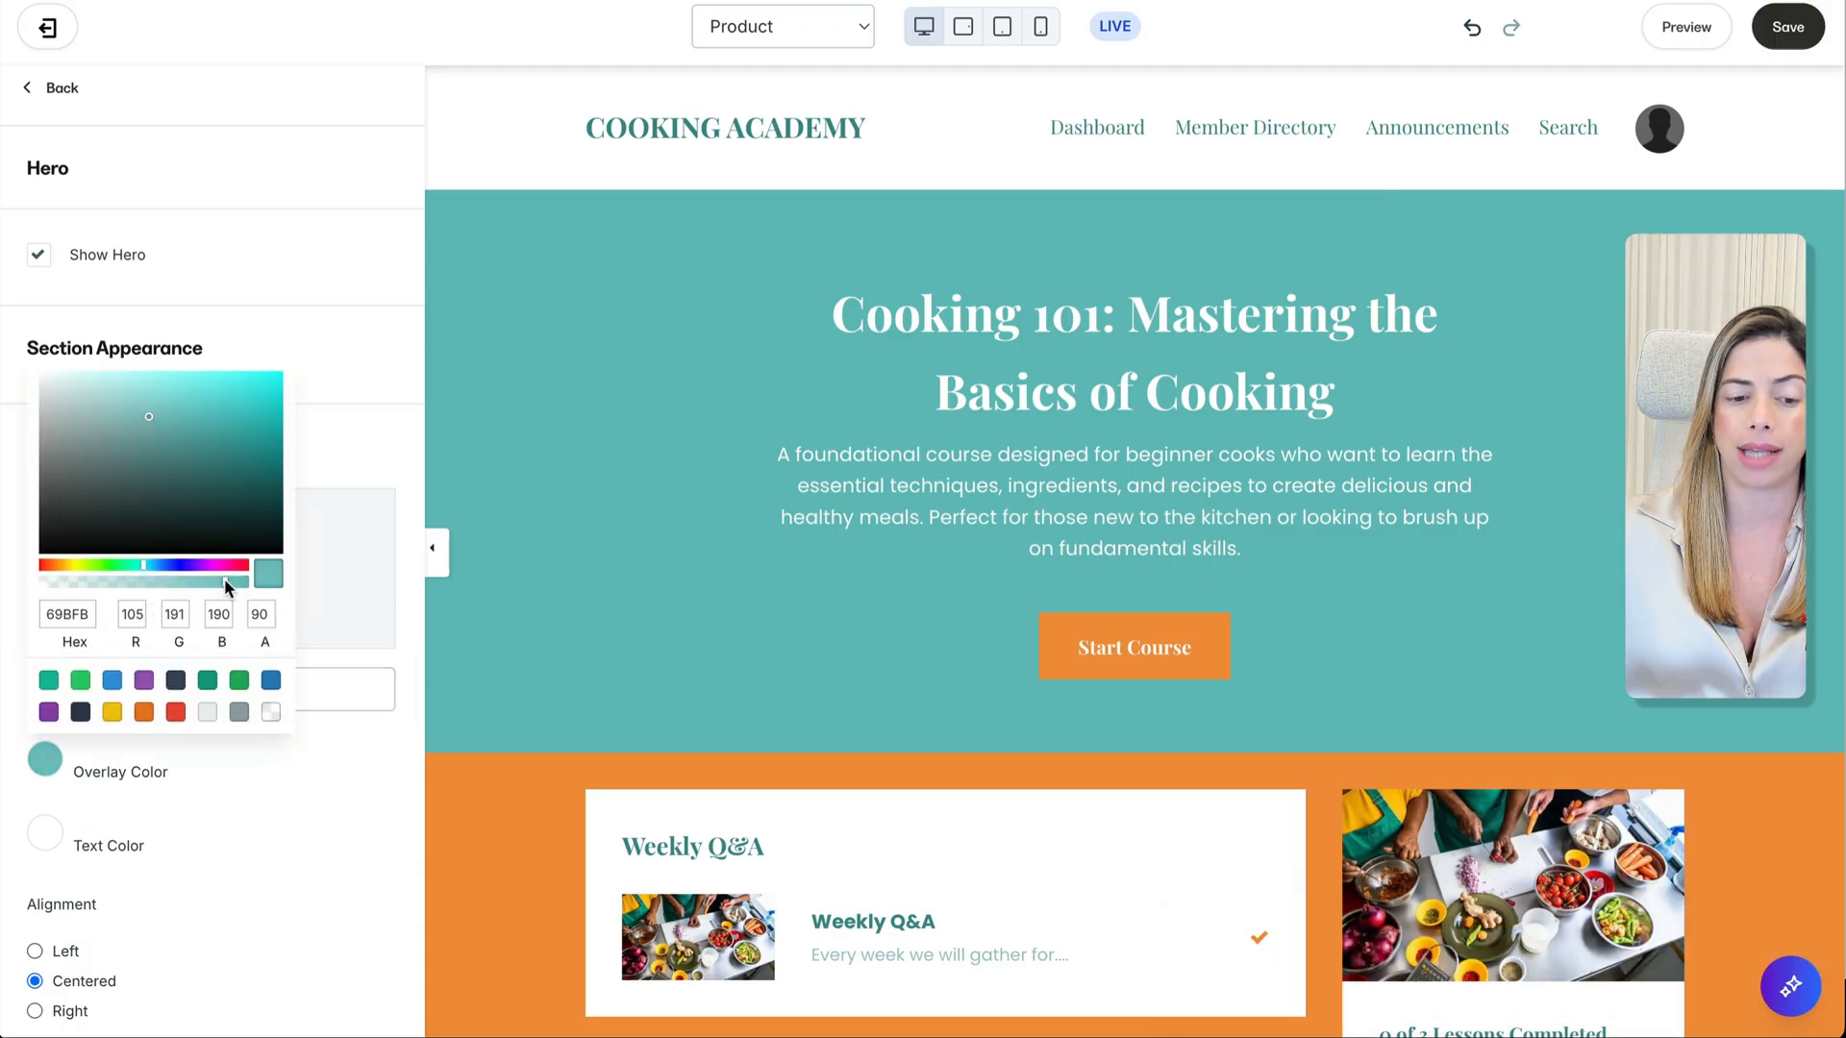
left_click(344, 333)
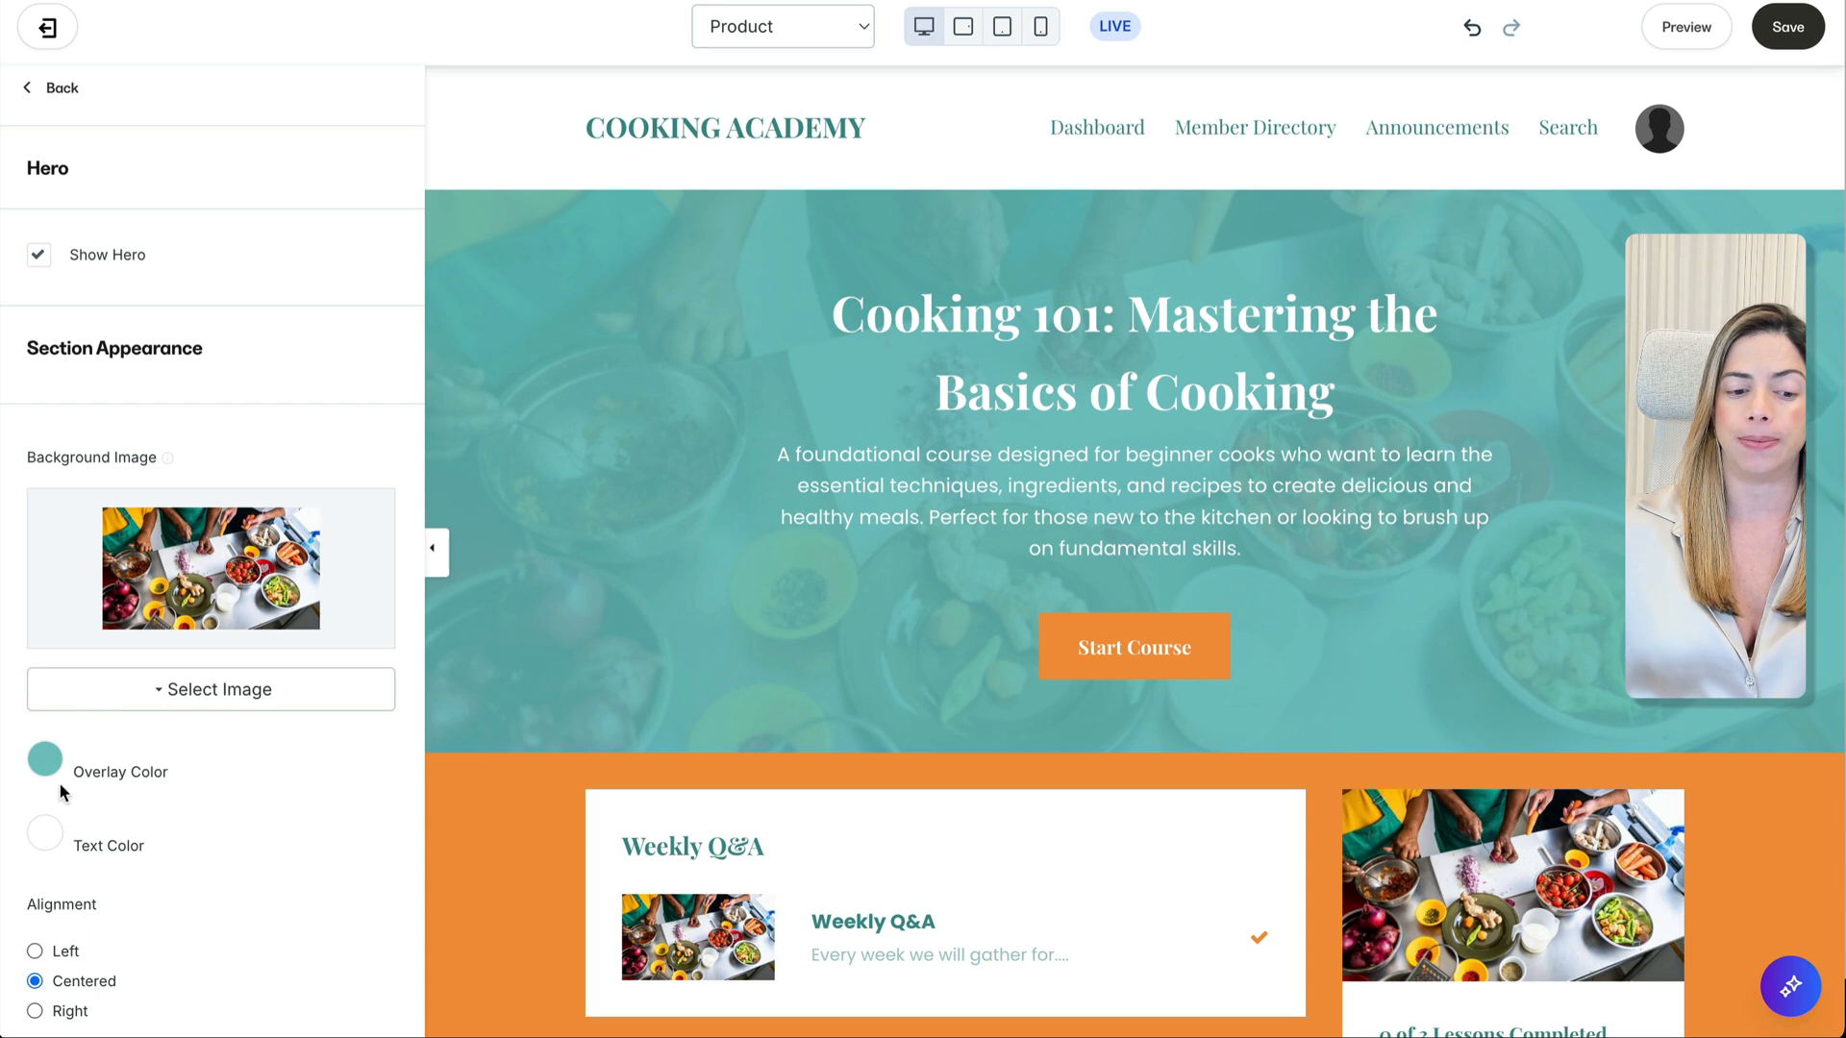
Step: View the Hero's image source options and available content block types, and return to the section list
left_click(168, 690)
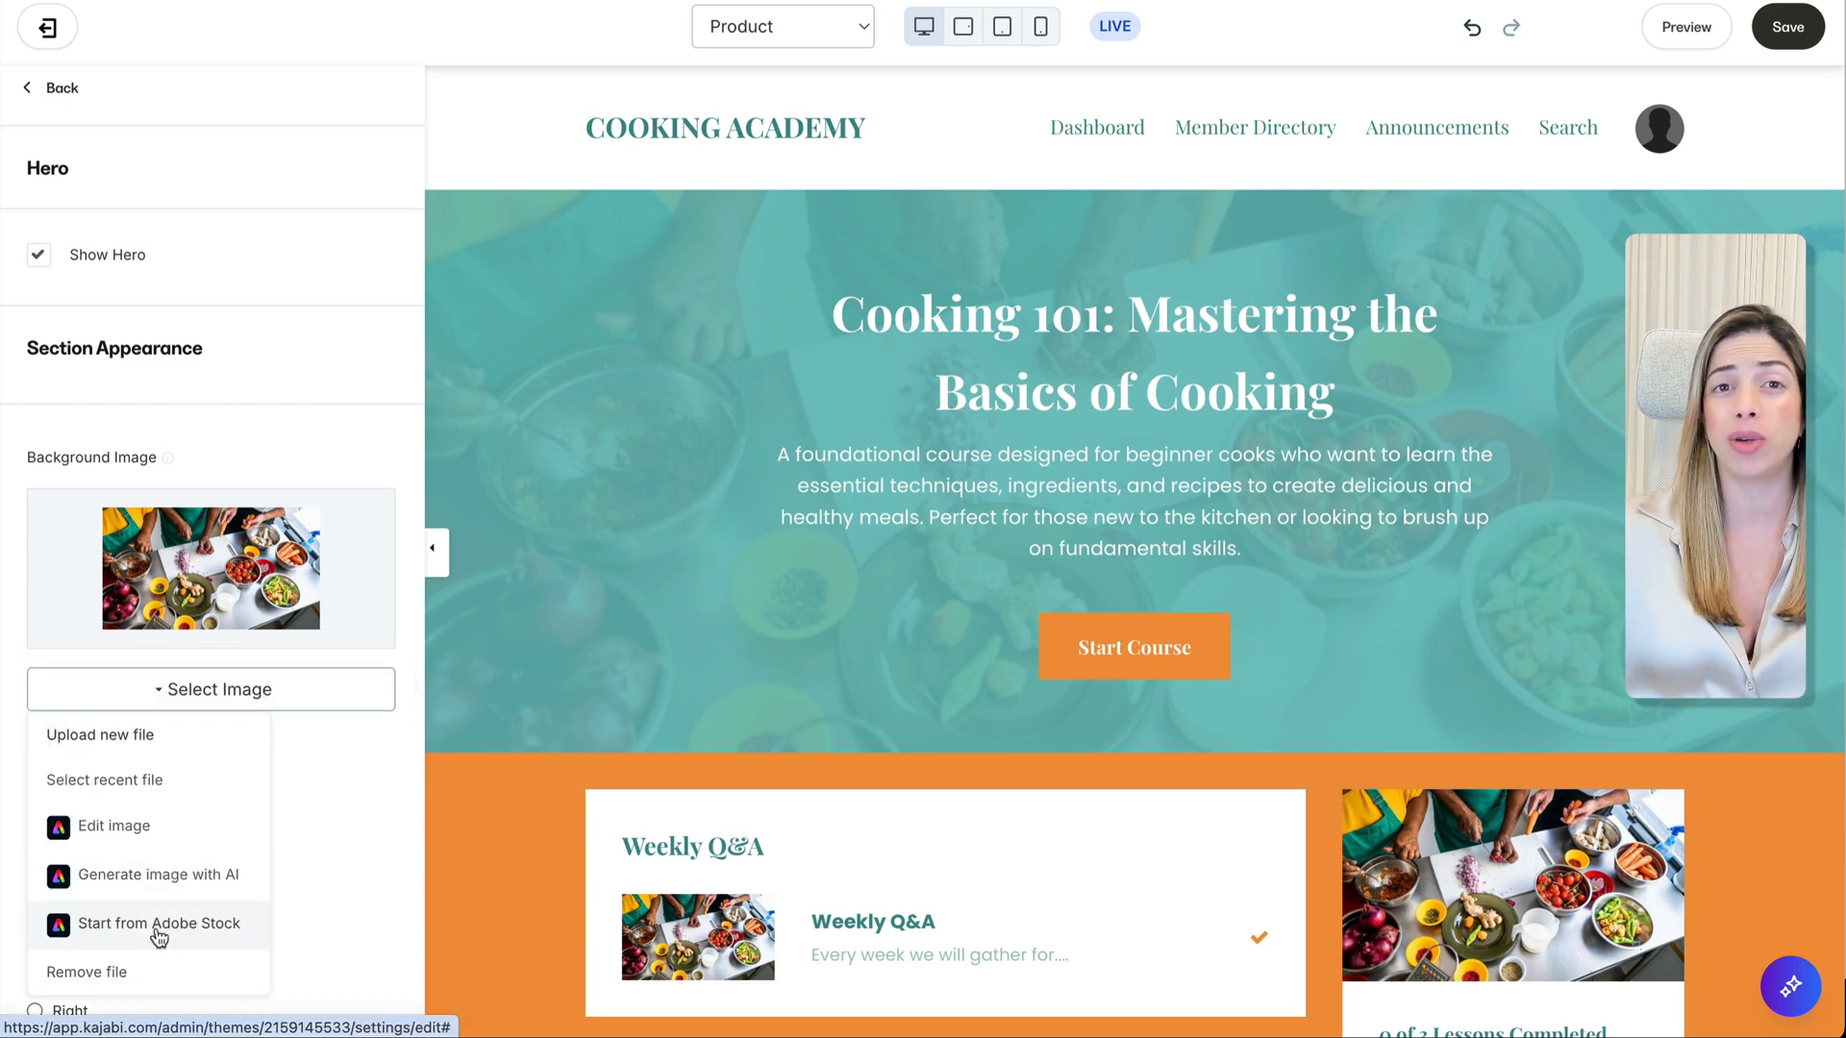
left_click(331, 777)
scroll(331, 777, "down", 4)
left_click(149, 987)
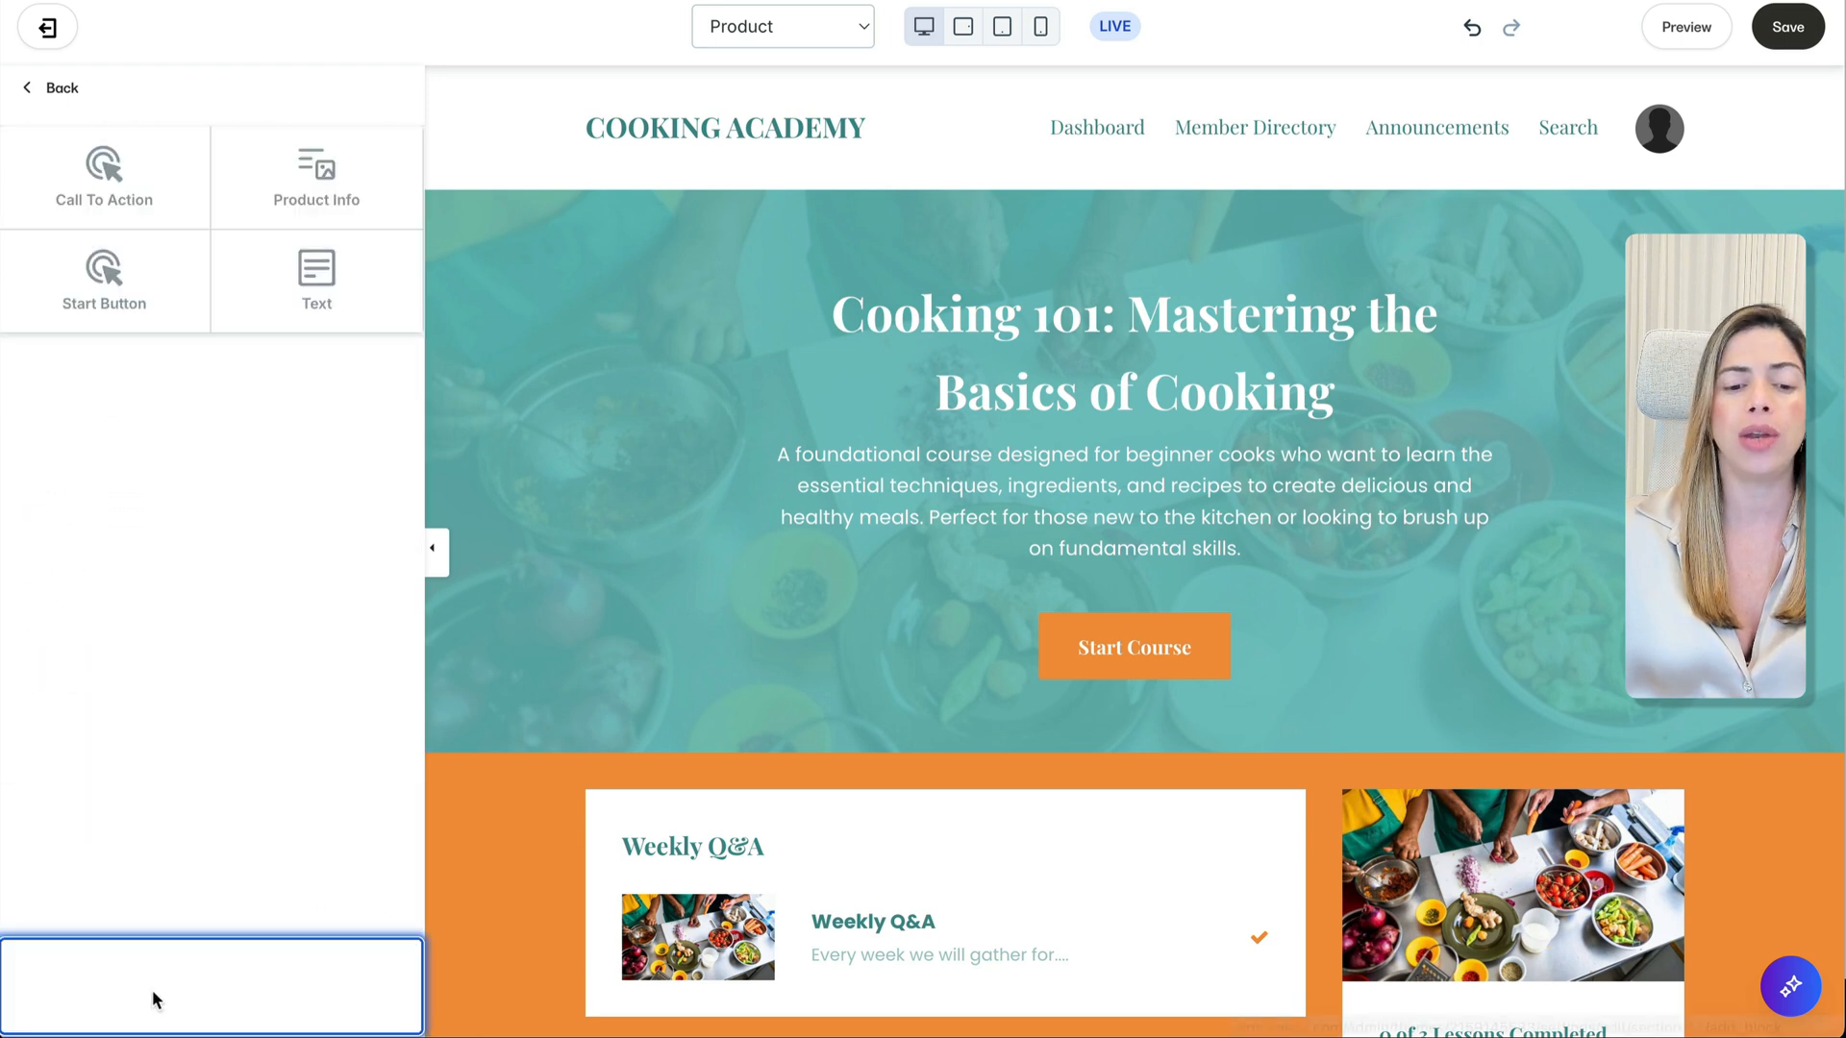
left_click(60, 91)
left_click(51, 92)
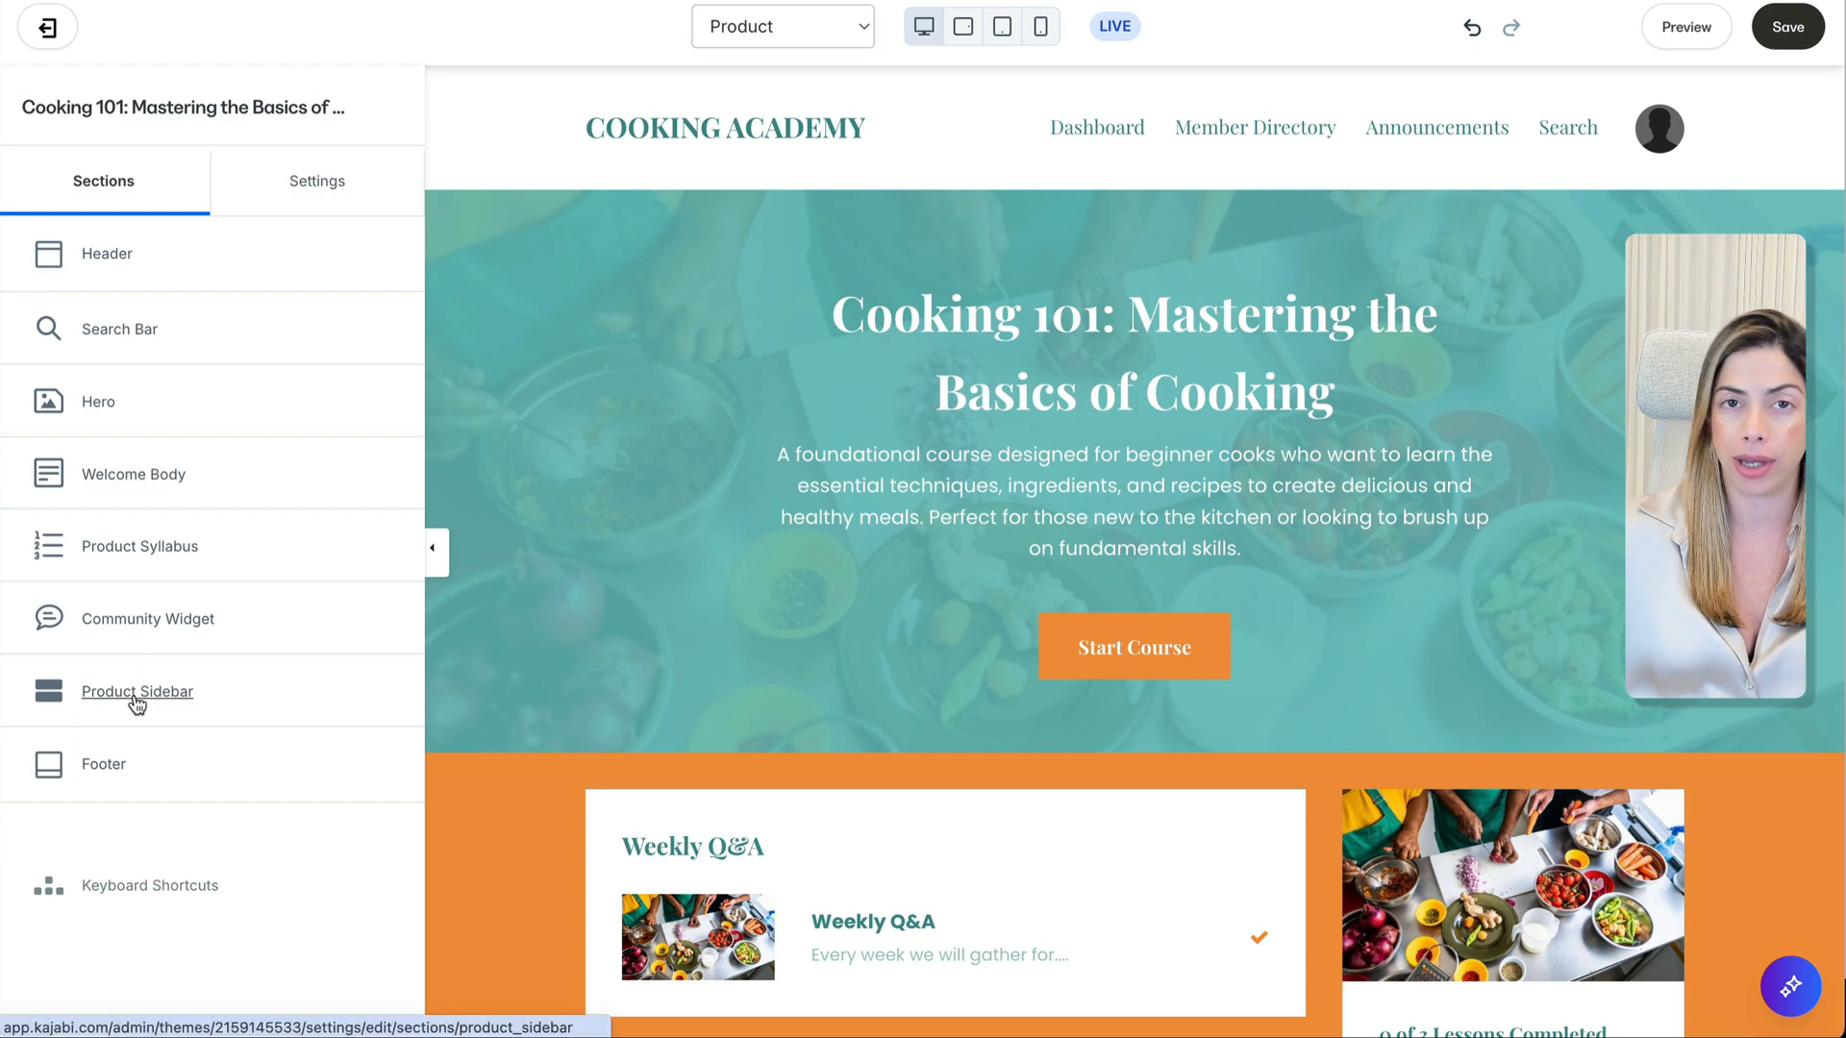
Step: Add an Instructor block to the Product Sidebar and check it on the course page
scroll(943, 701, "down", 6)
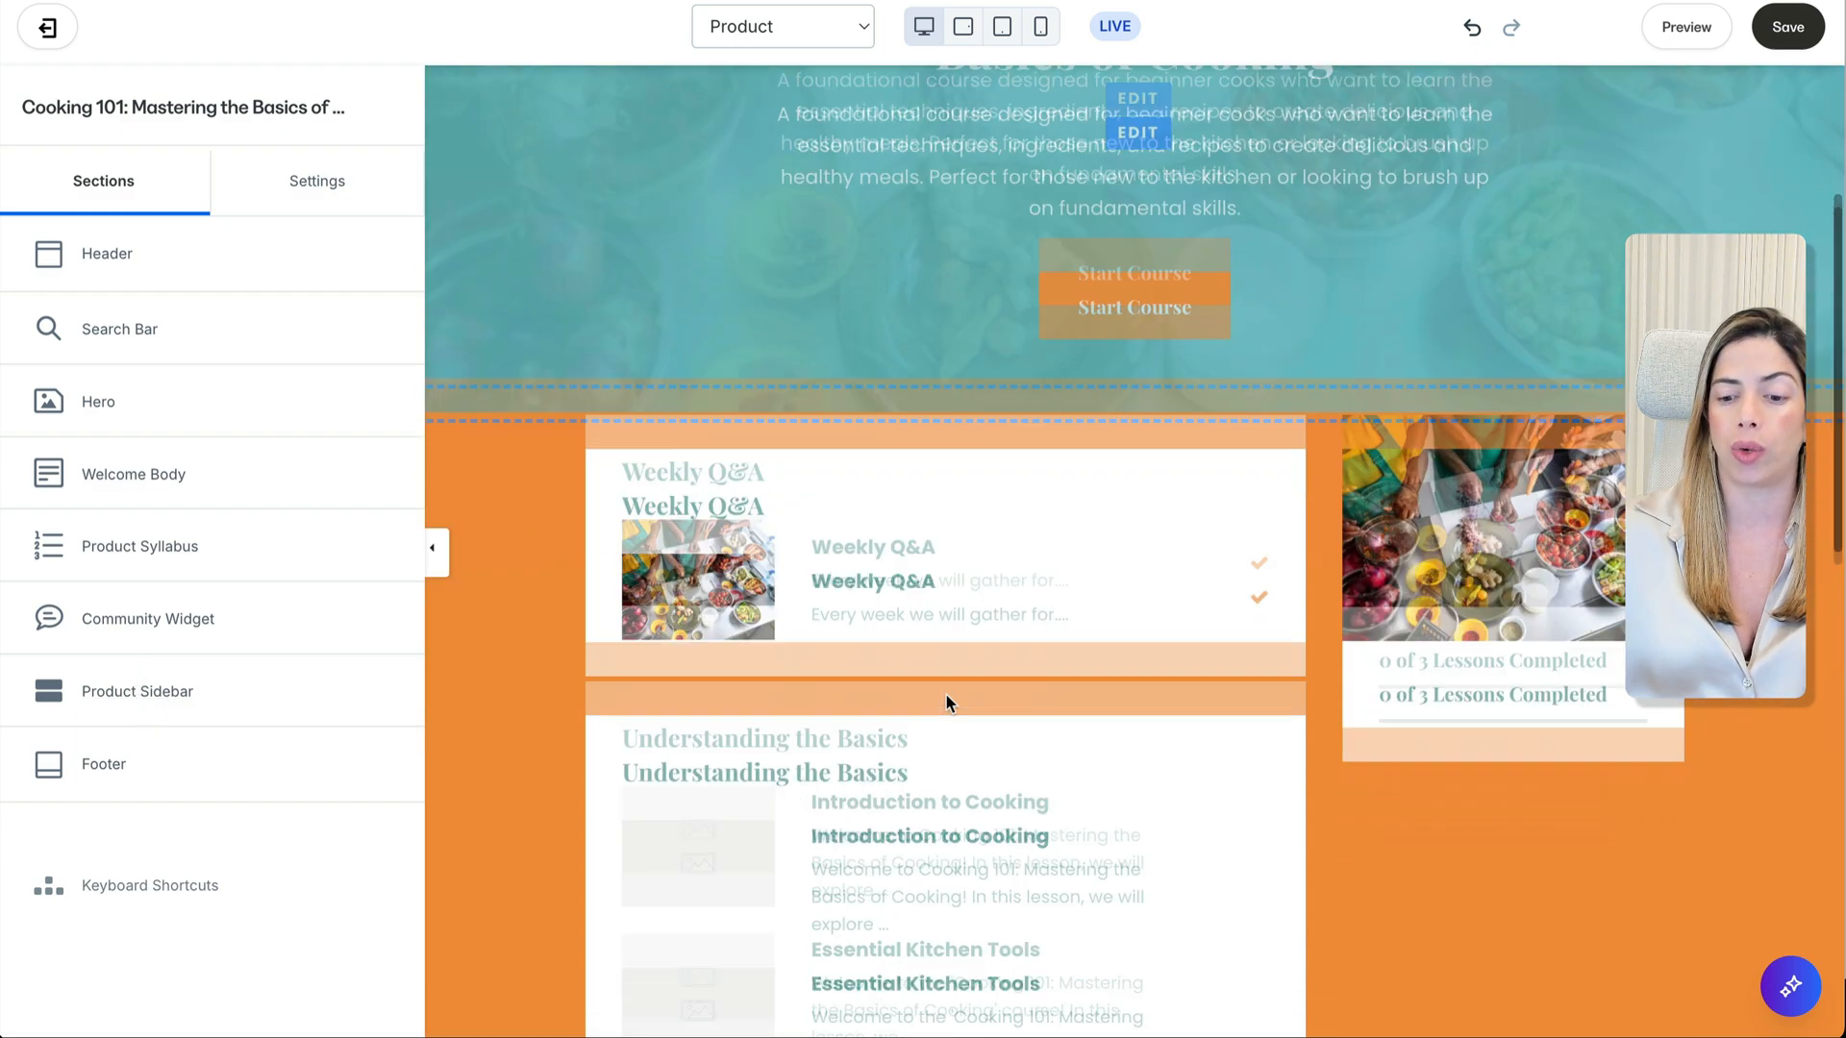
left_click(175, 689)
left_click(165, 423)
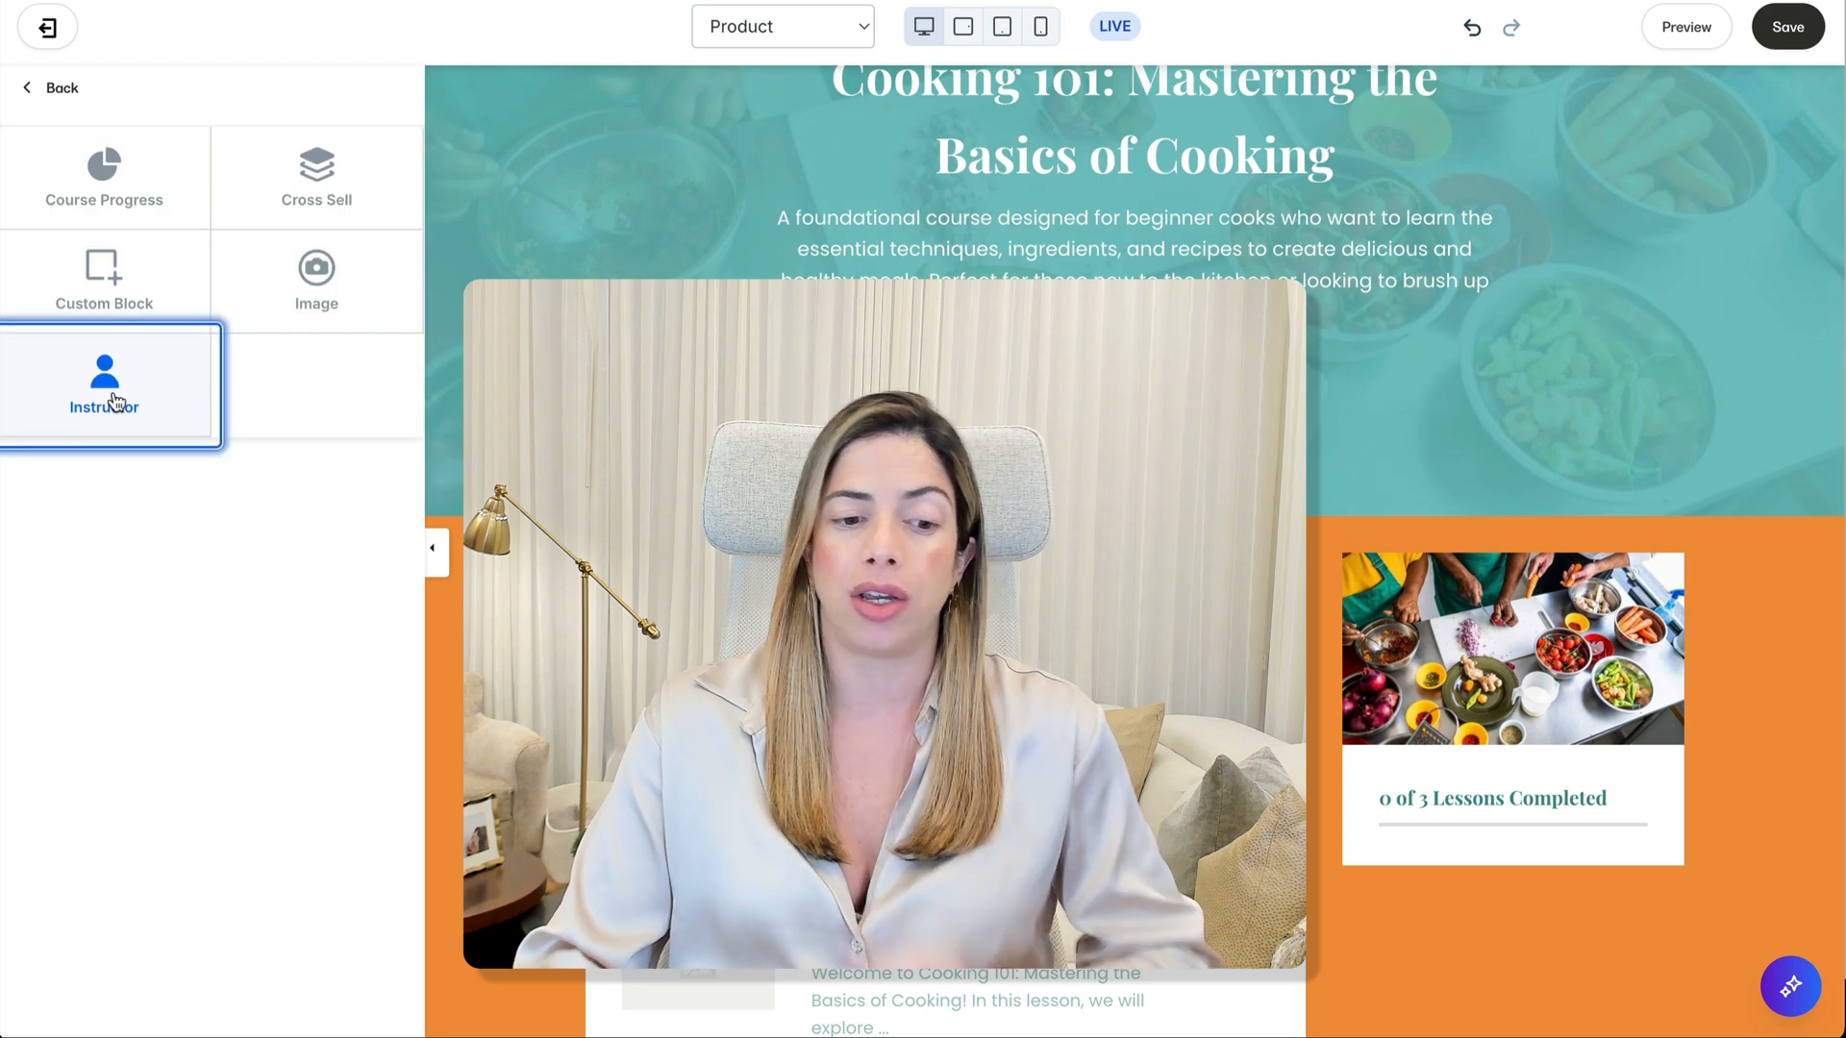
left_click(114, 401)
scroll(1386, 726, "down", 3)
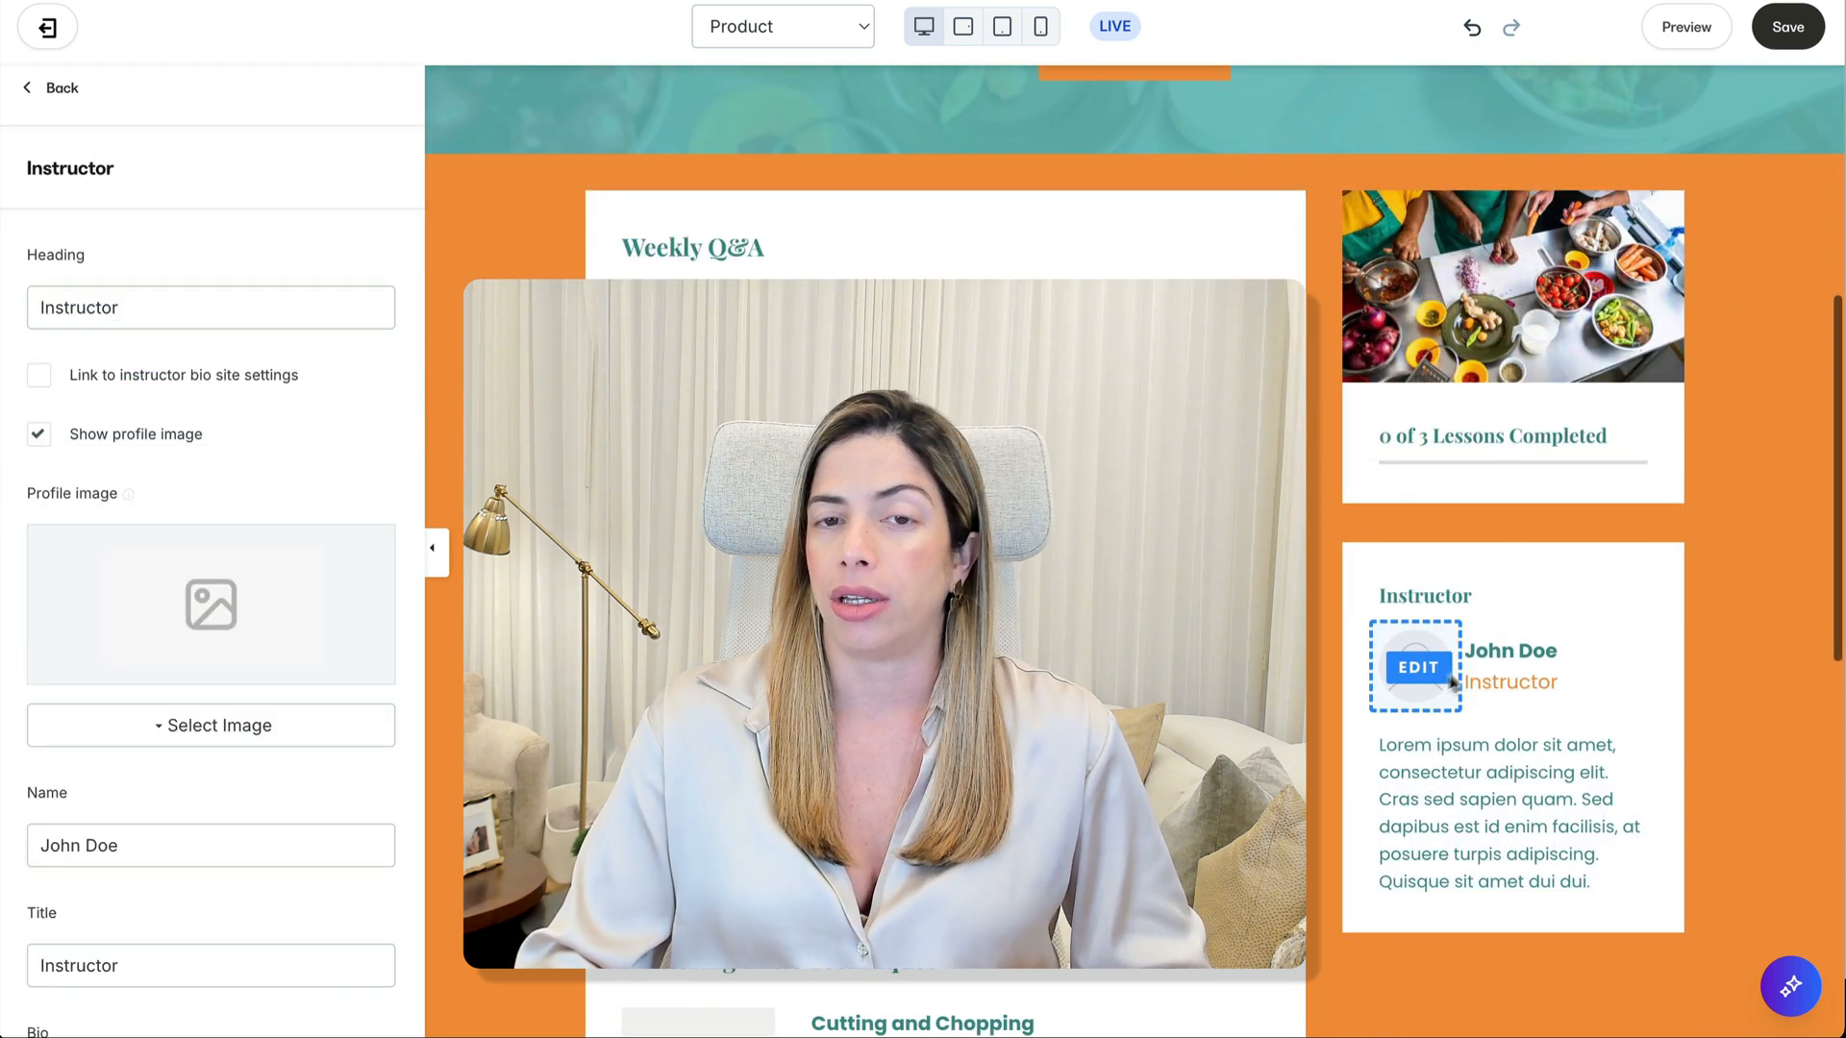
Step: Add a Cross Sell block to the Product Sidebar, check it on the course page, and return to the sidebar settings
left_click(54, 87)
left_click(107, 495)
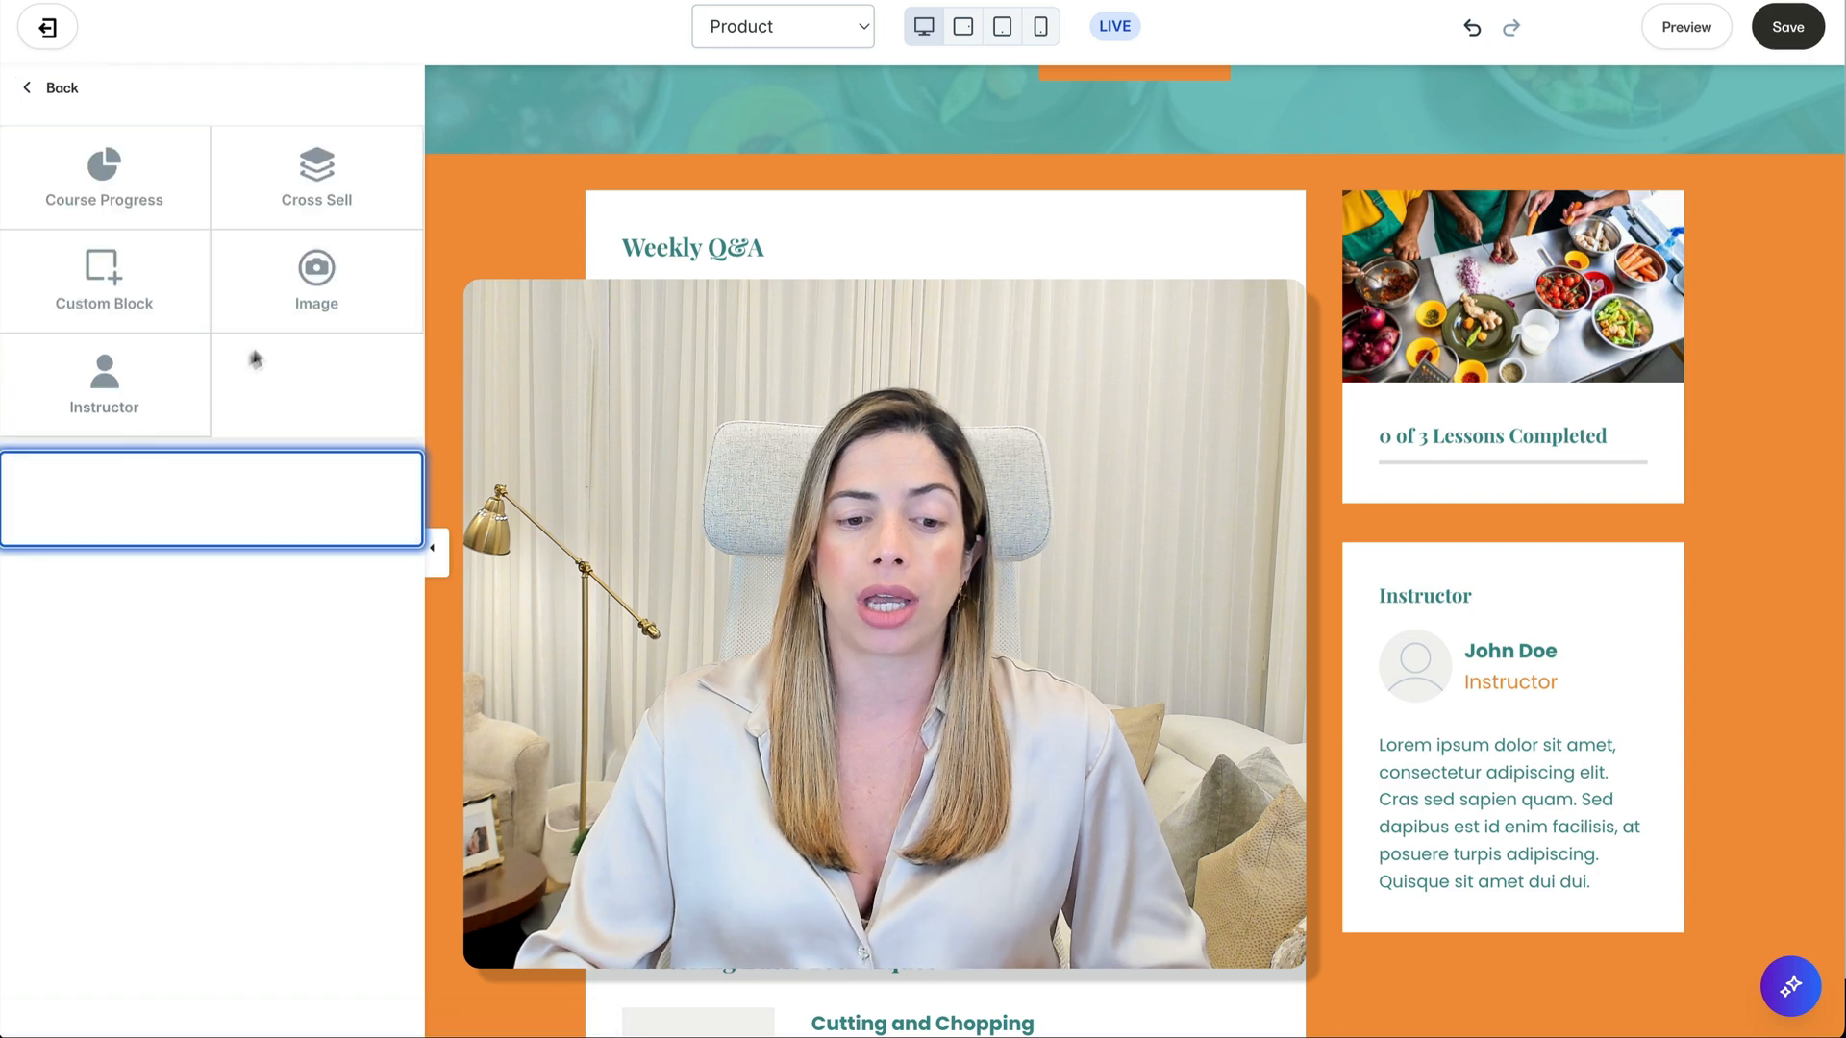
left_click(298, 197)
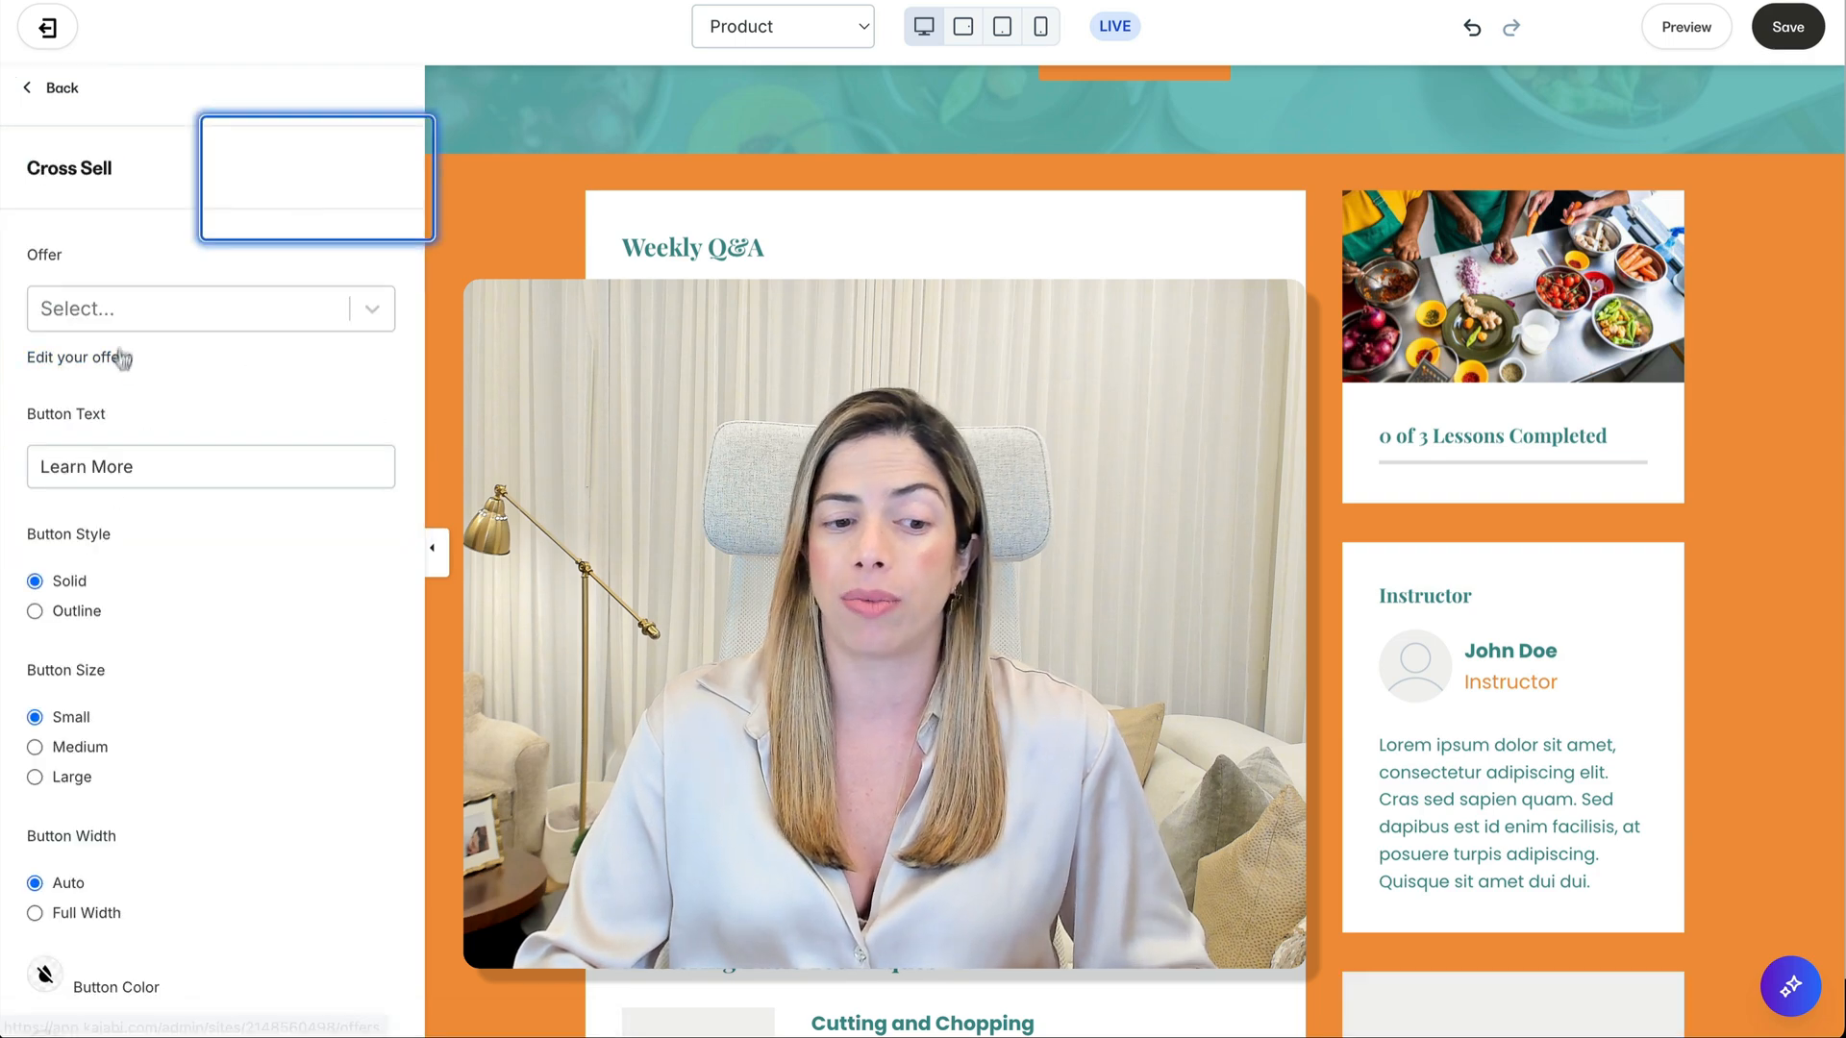
scroll(1360, 637, "down", 4)
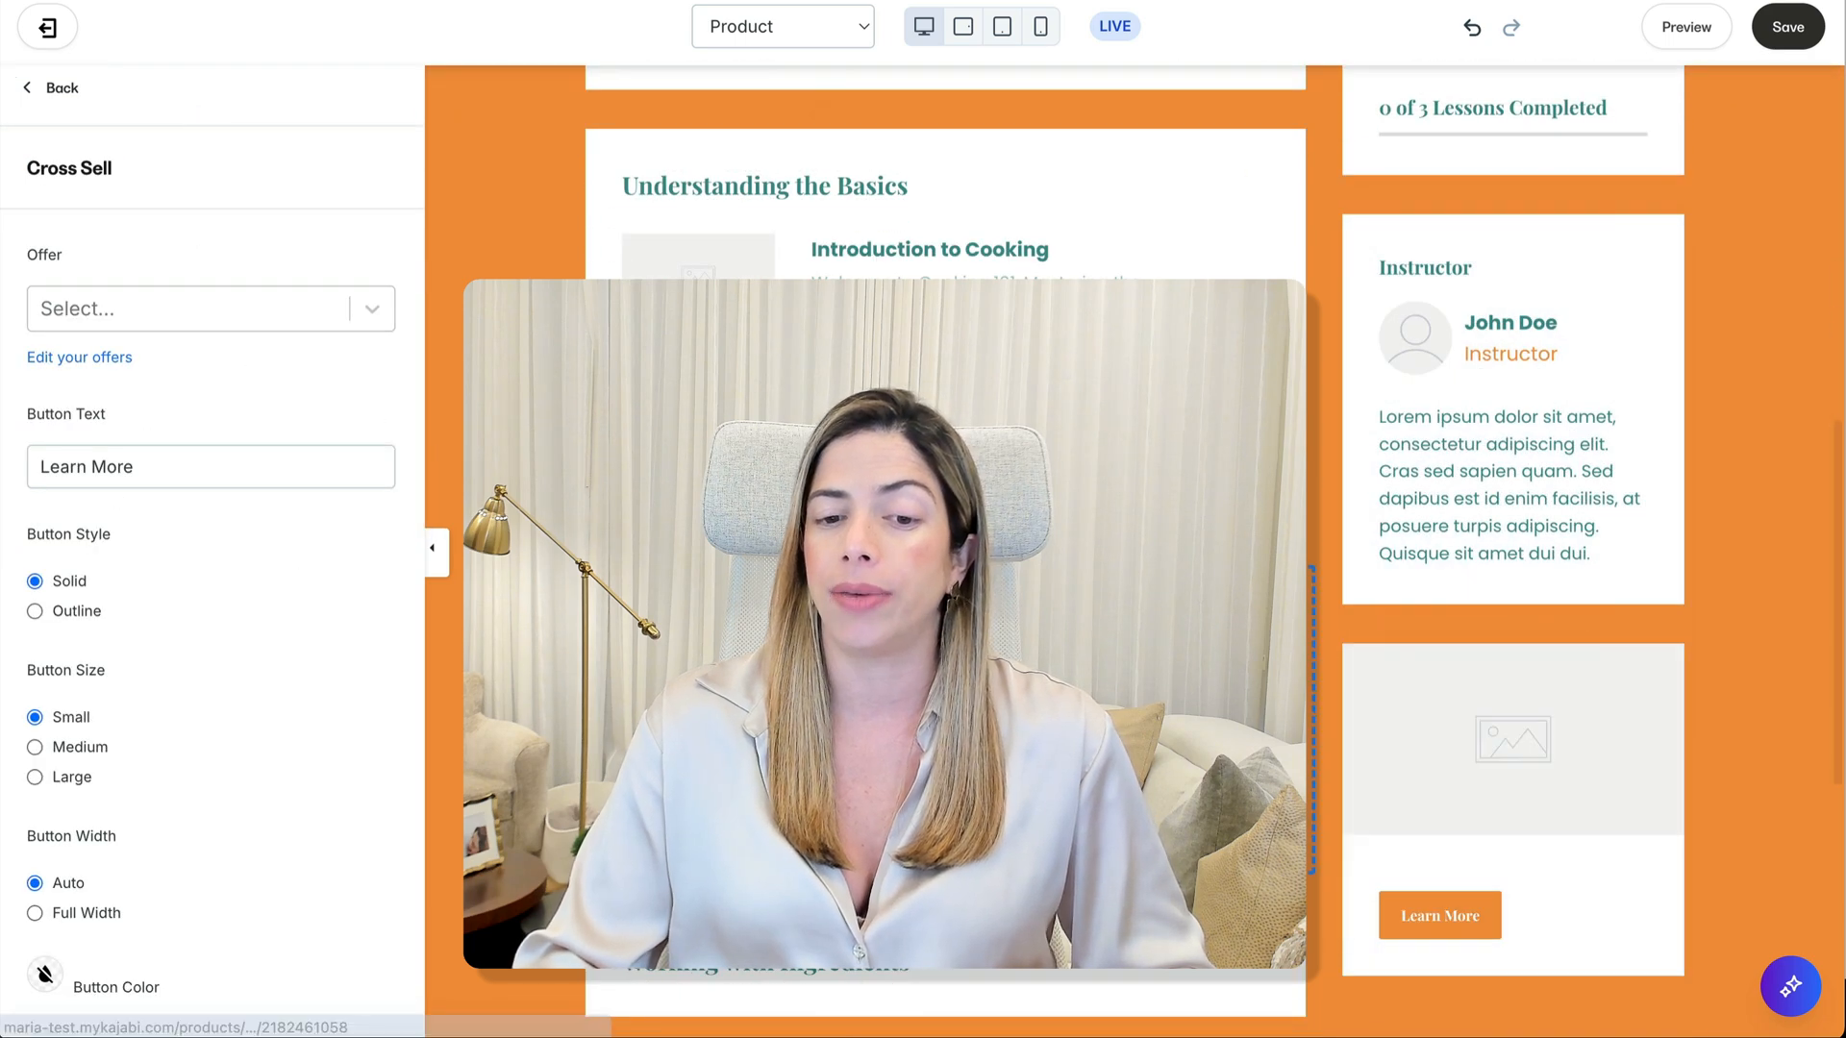
scroll(942, 480, "up", 10)
left_click(36, 85)
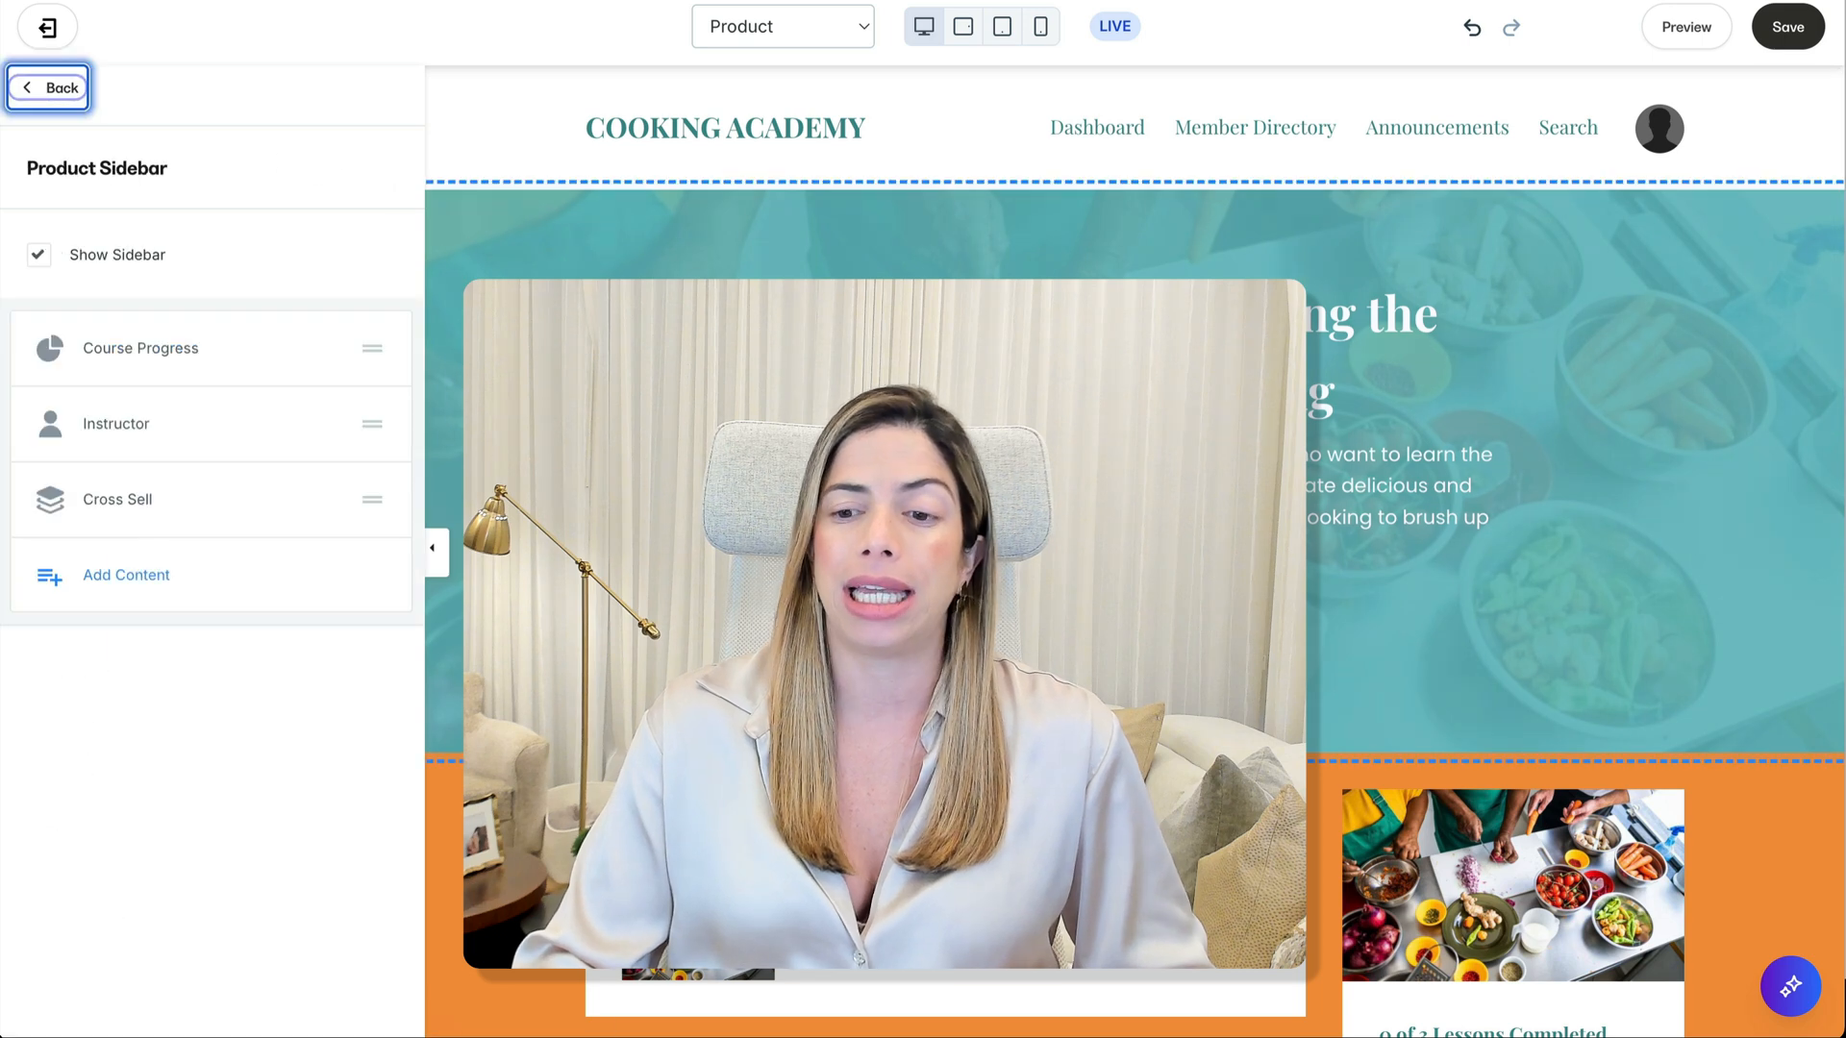
Step: Save the template changes and switch the editor from the Product page to the Post page
left_click(855, 31)
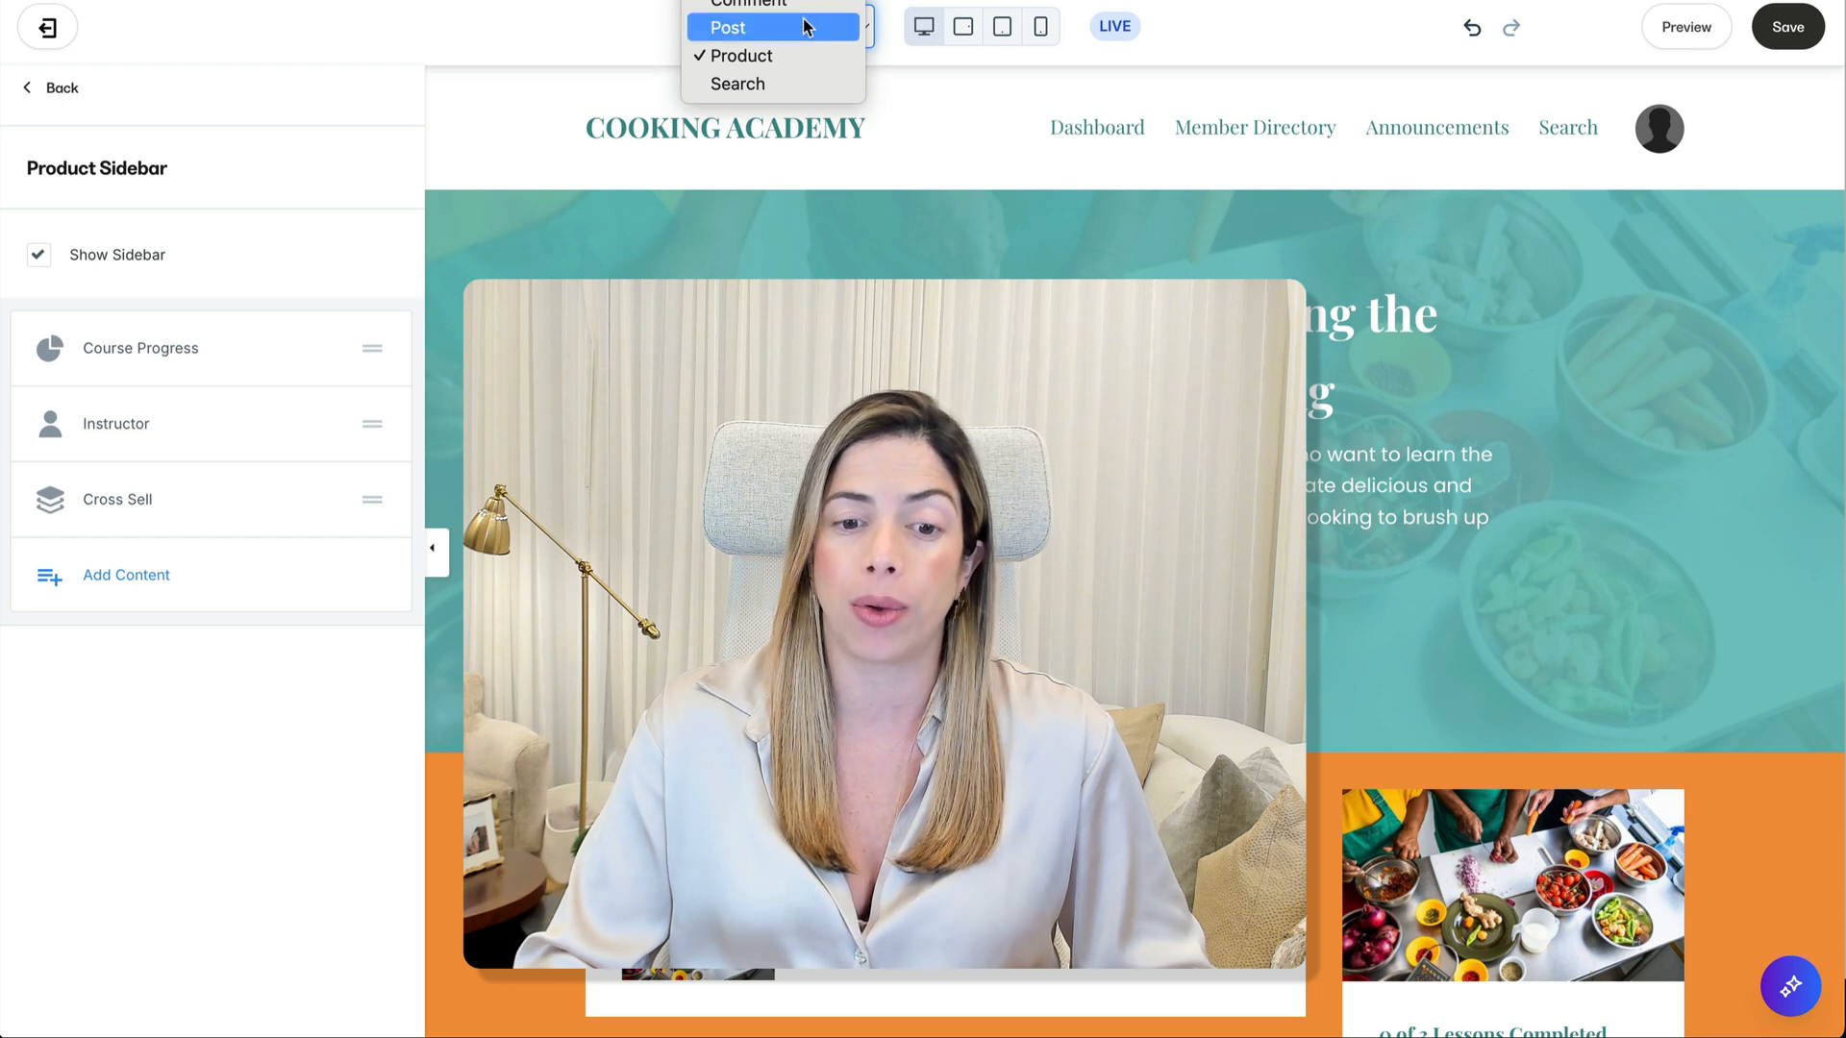
left_click(806, 26)
left_click(852, 328)
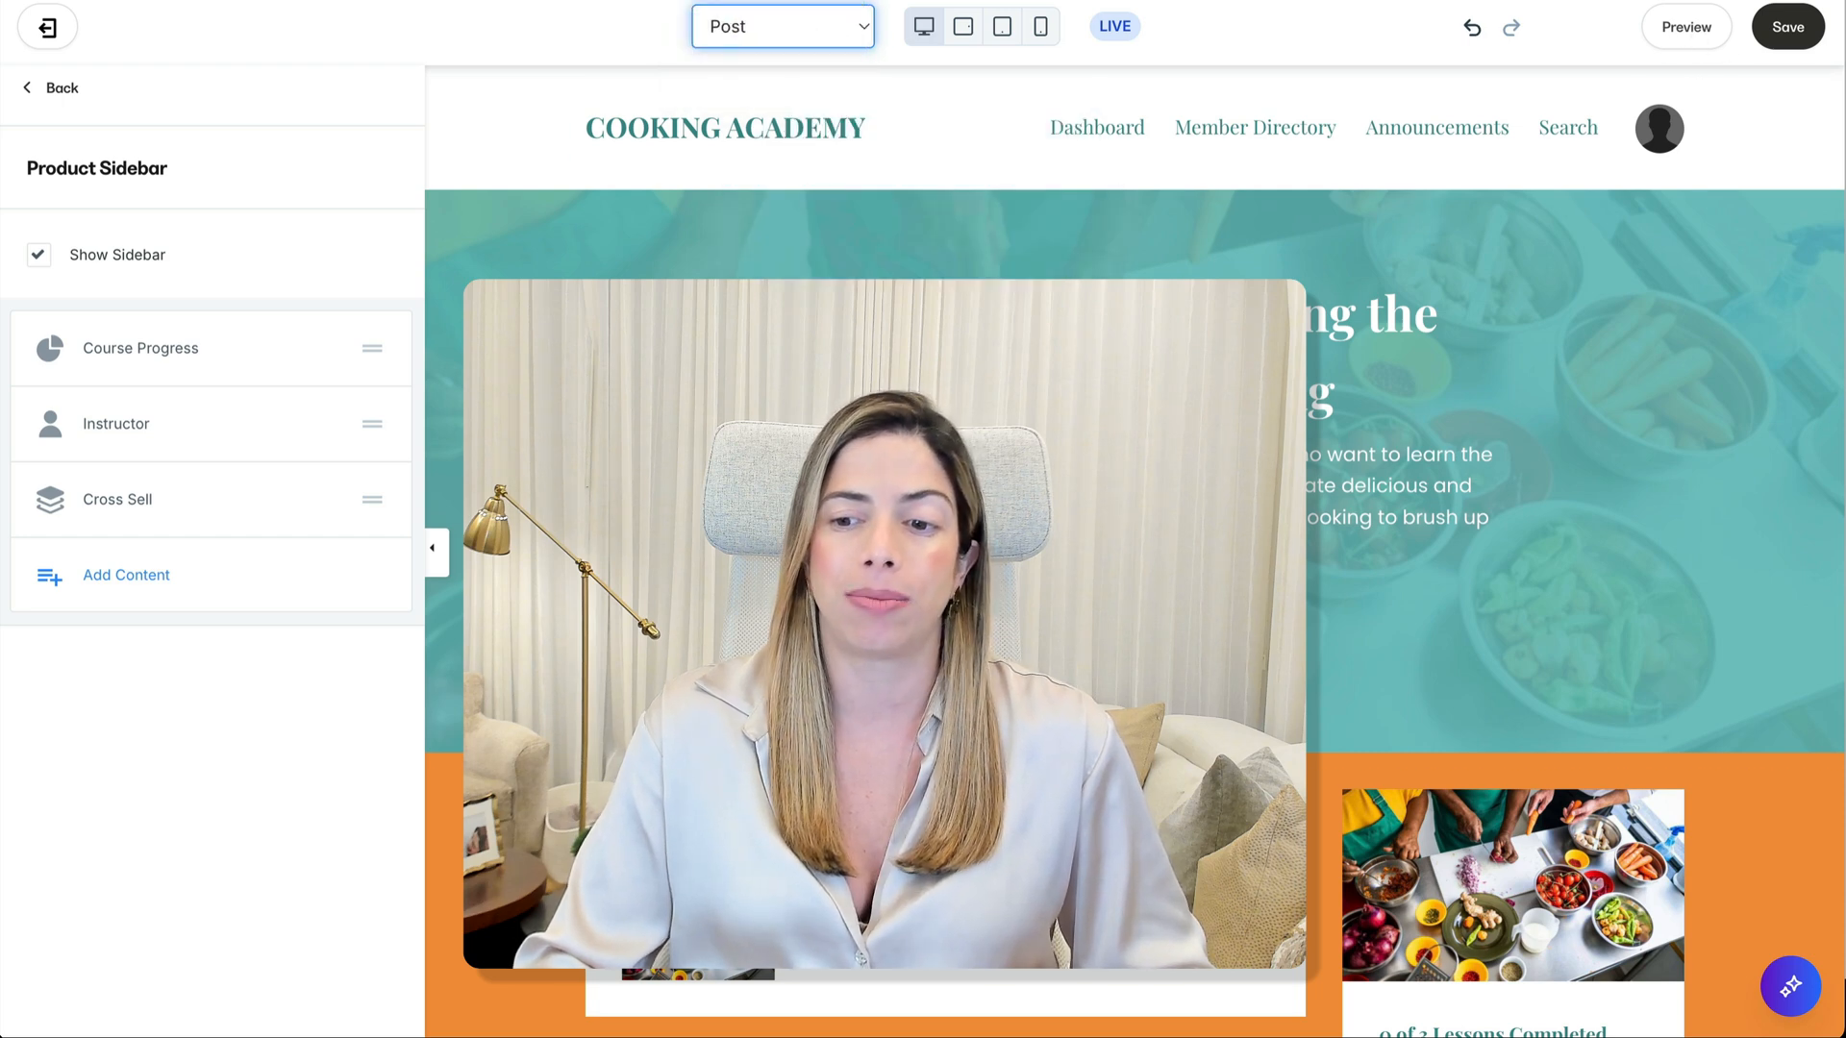
left_click(1790, 30)
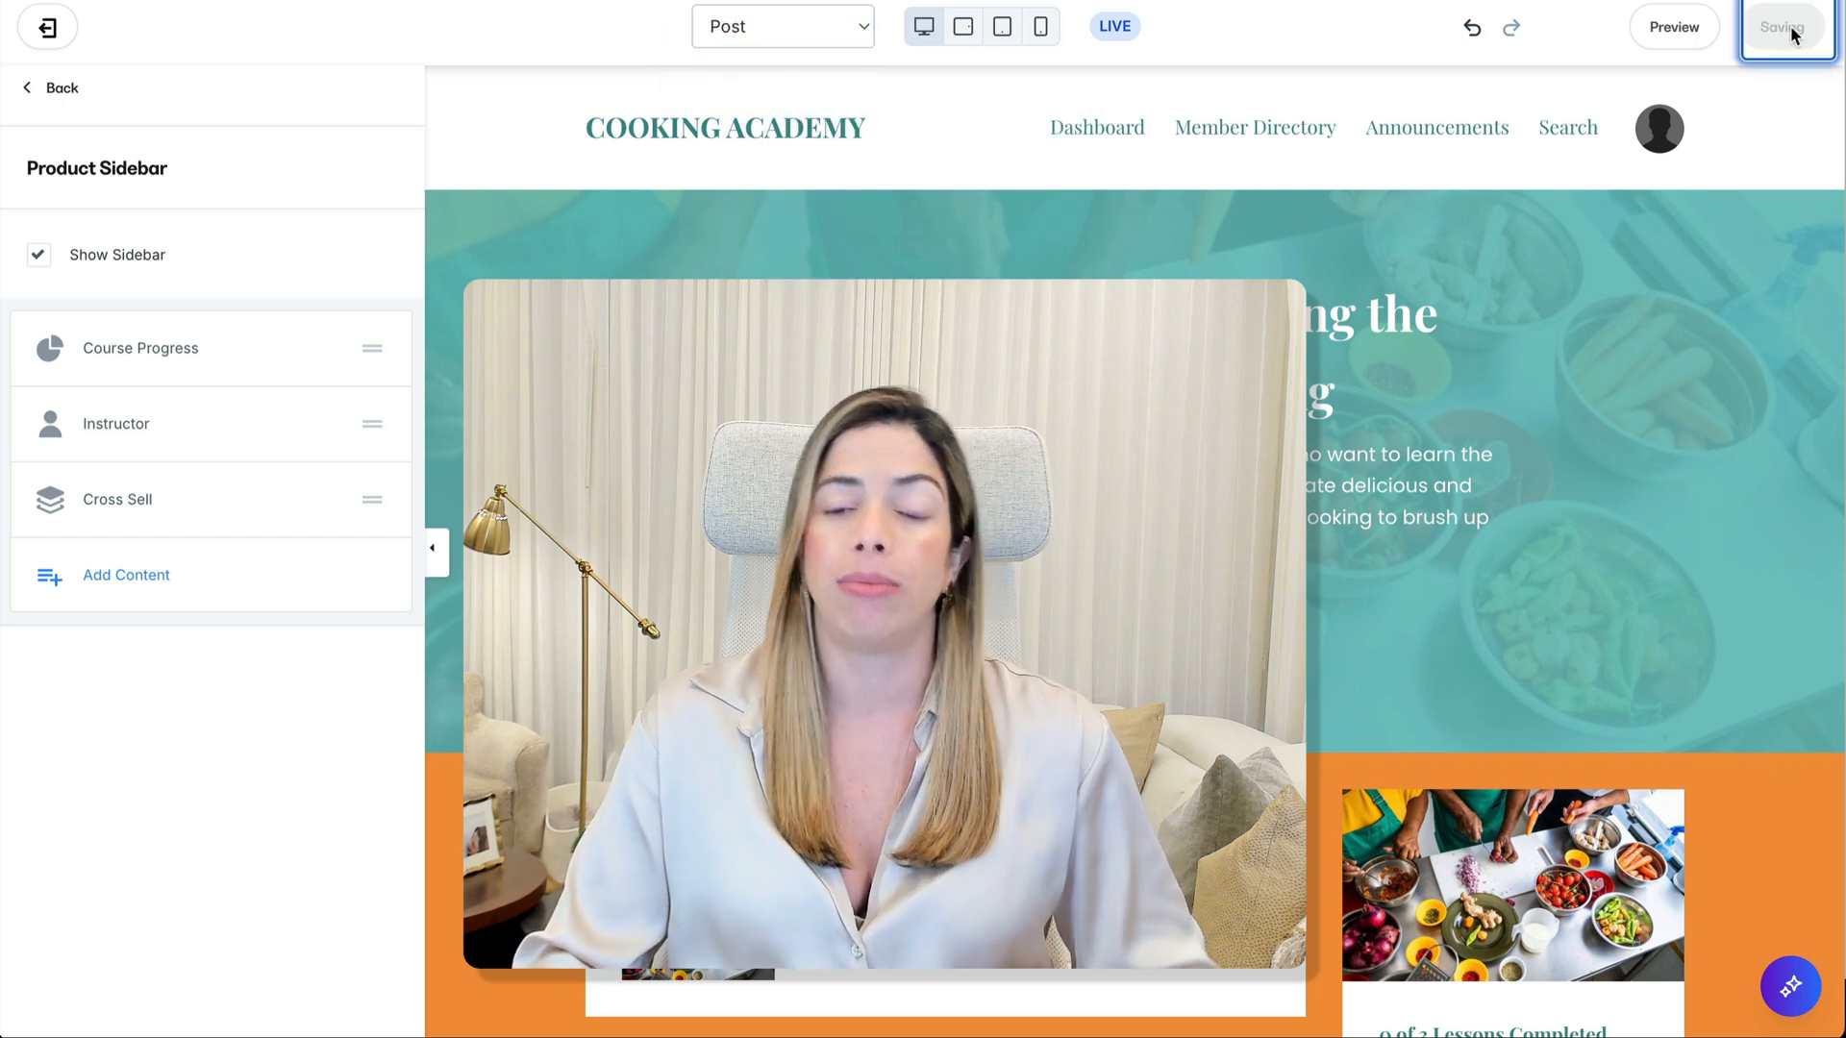
left_click(803, 21)
left_click(799, 29)
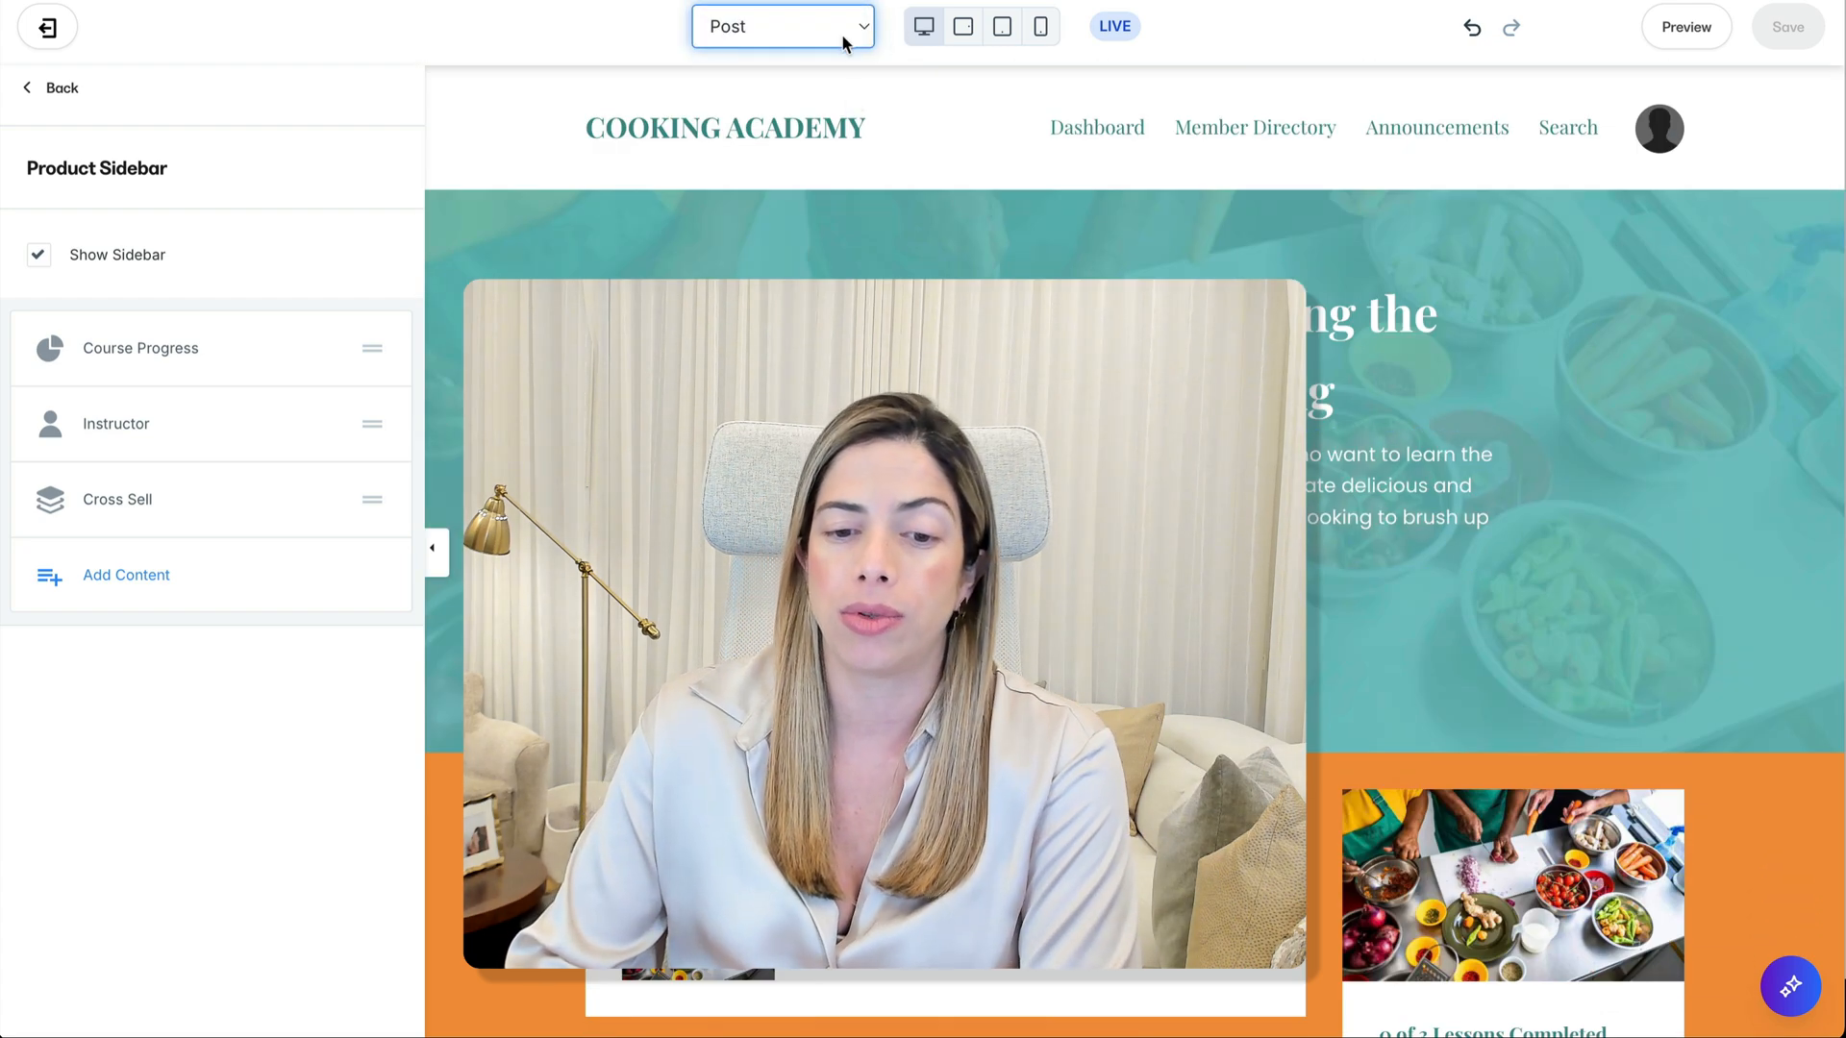
left_click(842, 38)
left_click(833, 53)
left_click(827, 27)
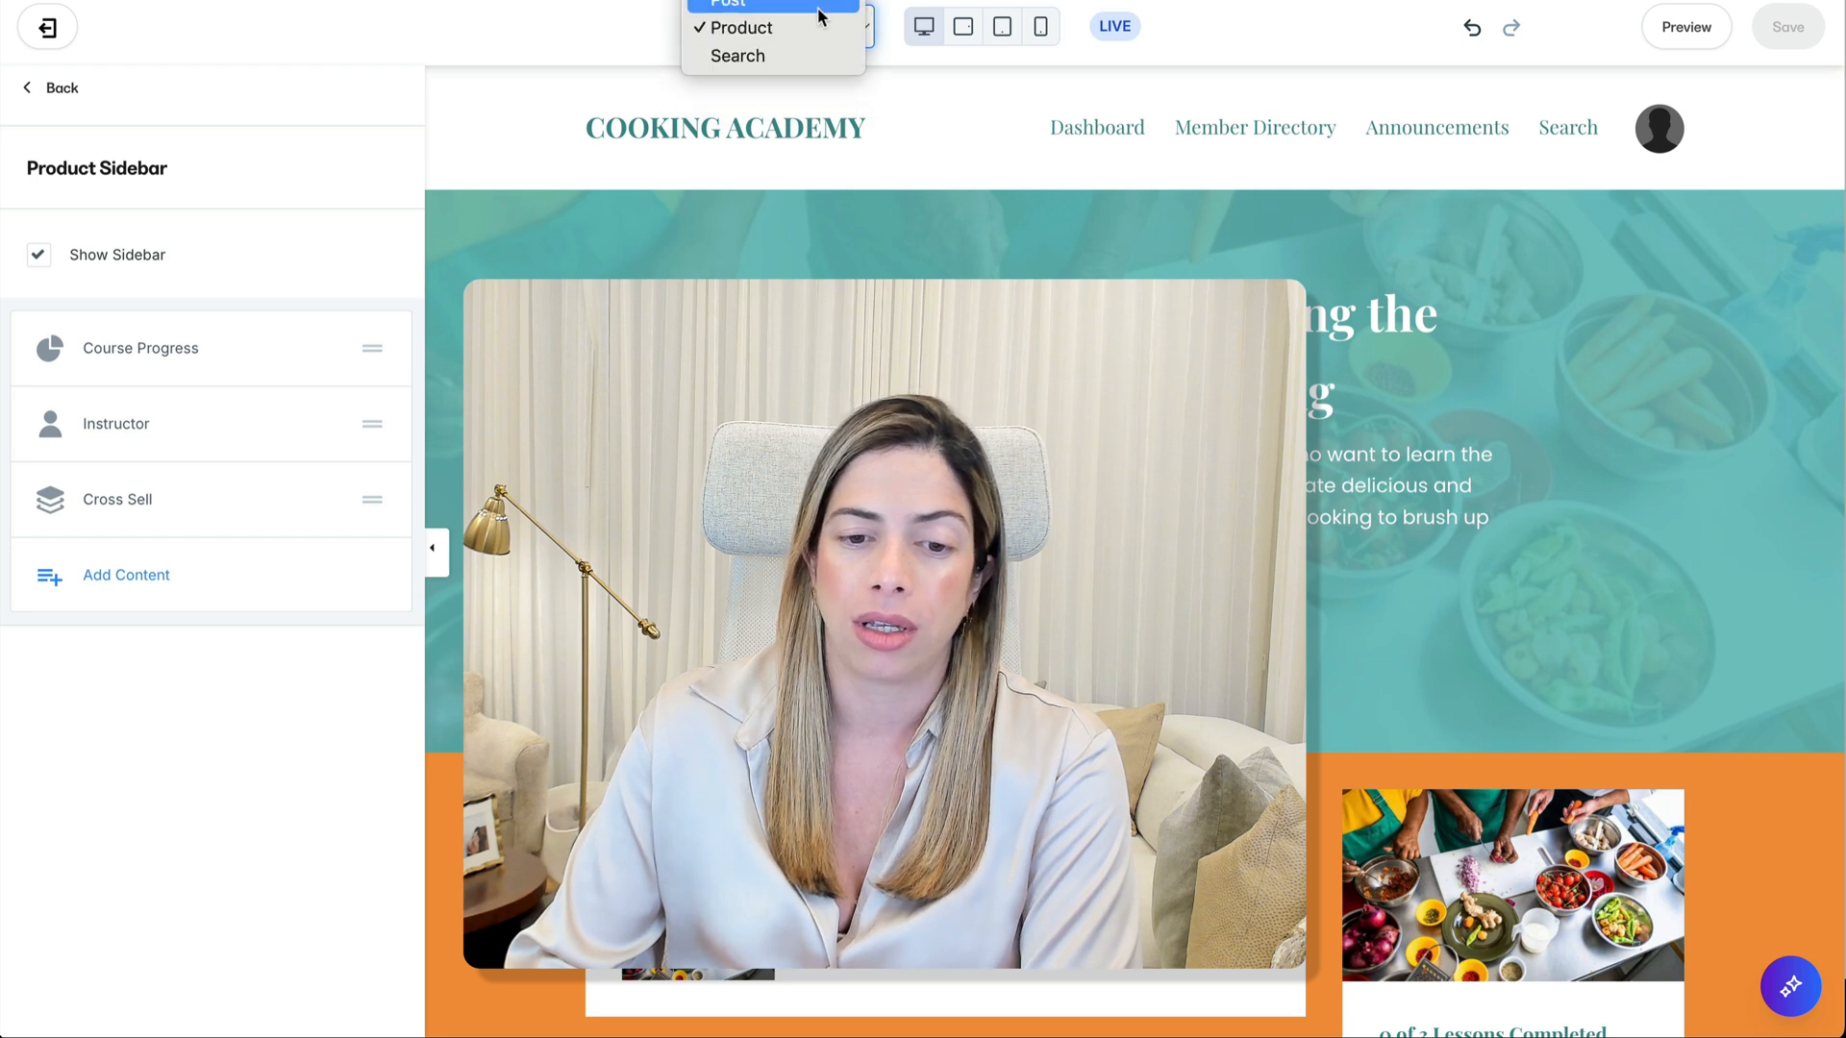
left_click(822, 21)
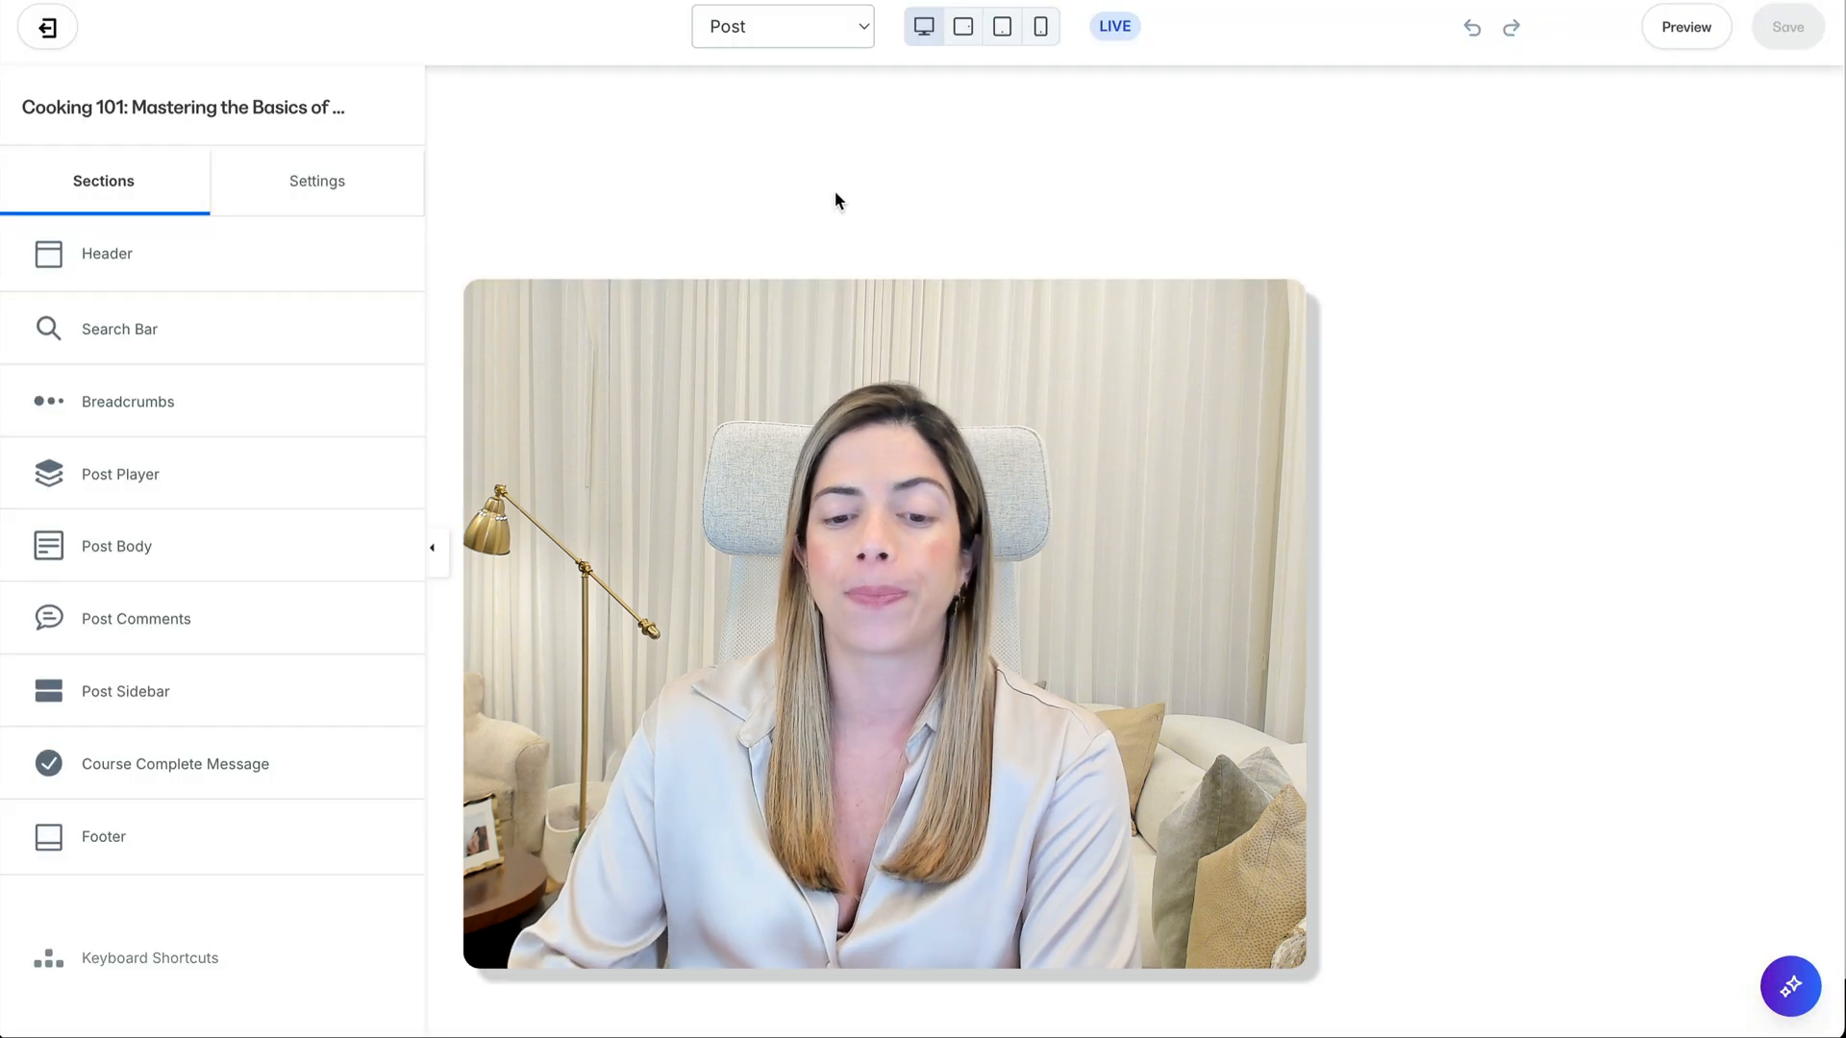
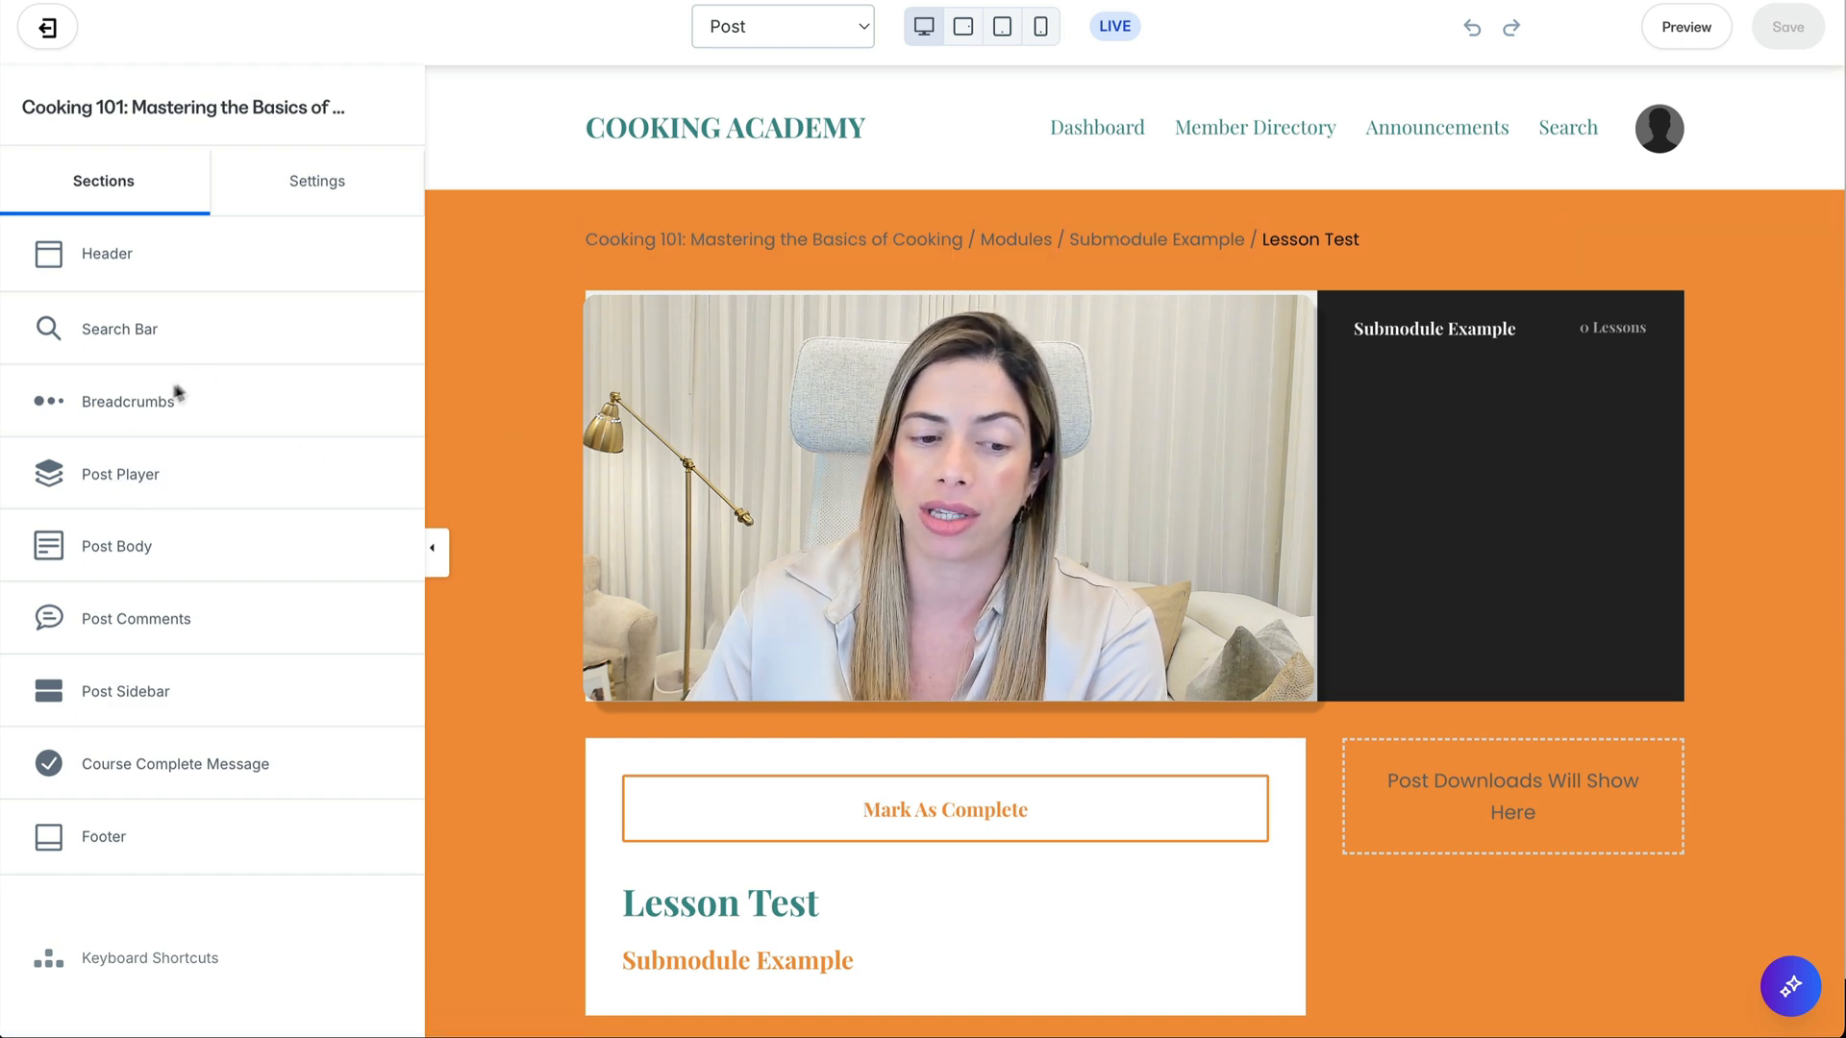
Step: Set the Breadcrumb Color of the Post page's breadcrumbs to white (FFFFFF)
left_click(144, 402)
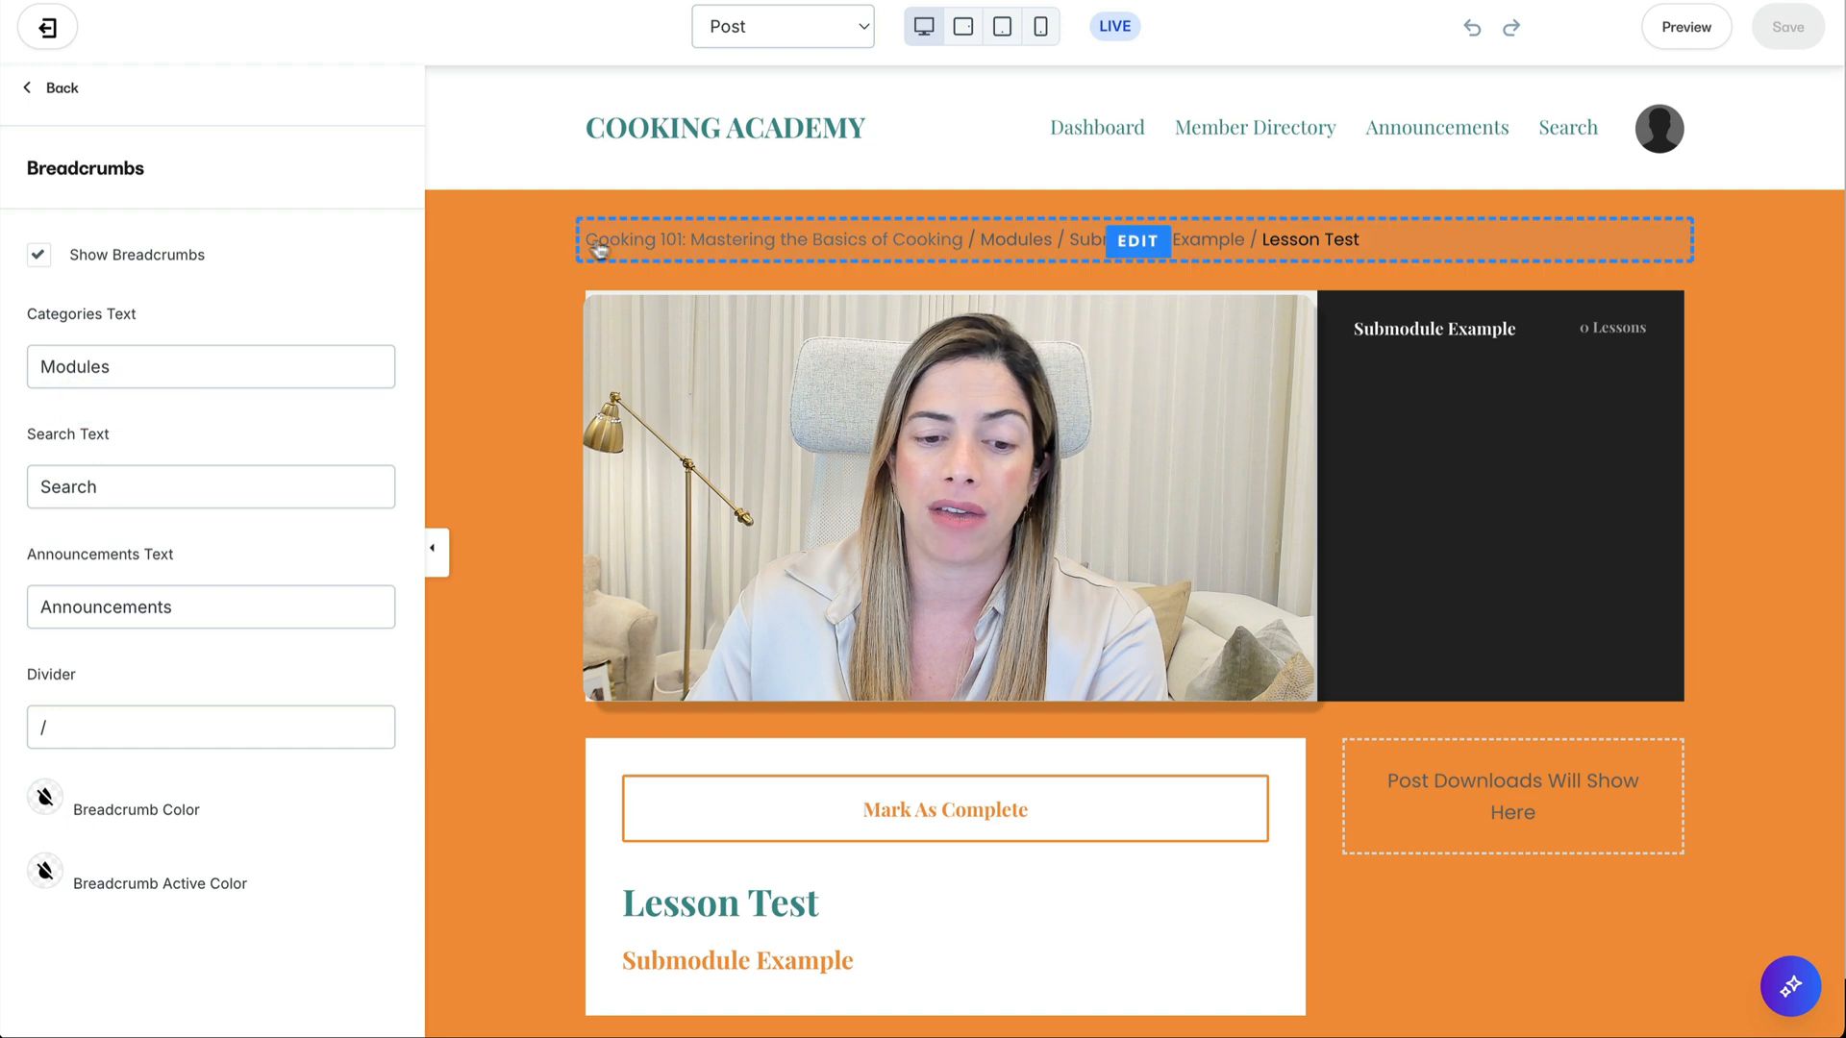
left_click(44, 799)
left_click_drag(128, 444, 6, 312)
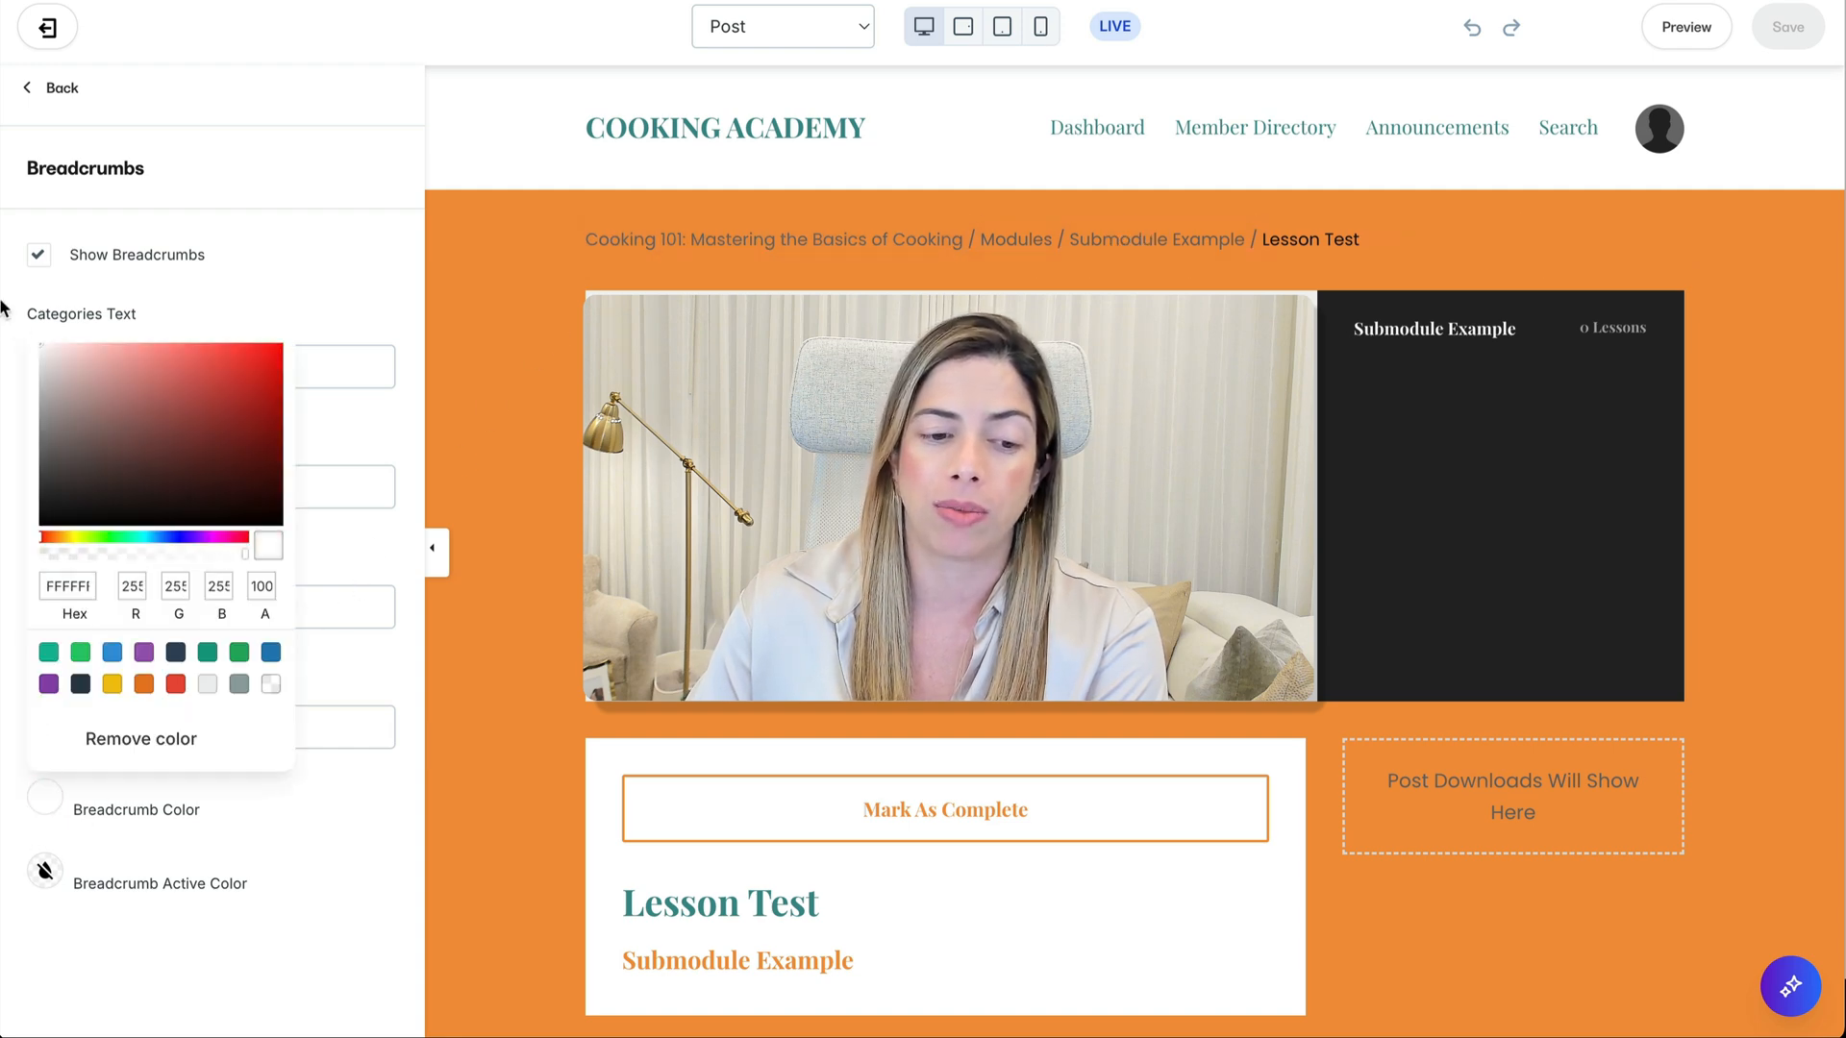
Step: Apply white (FFFFFF) as the Breadcrumb Color
left_click(263, 302)
Step: Try preset blue swatches for the Breadcrumb Active Color
left_click(46, 872)
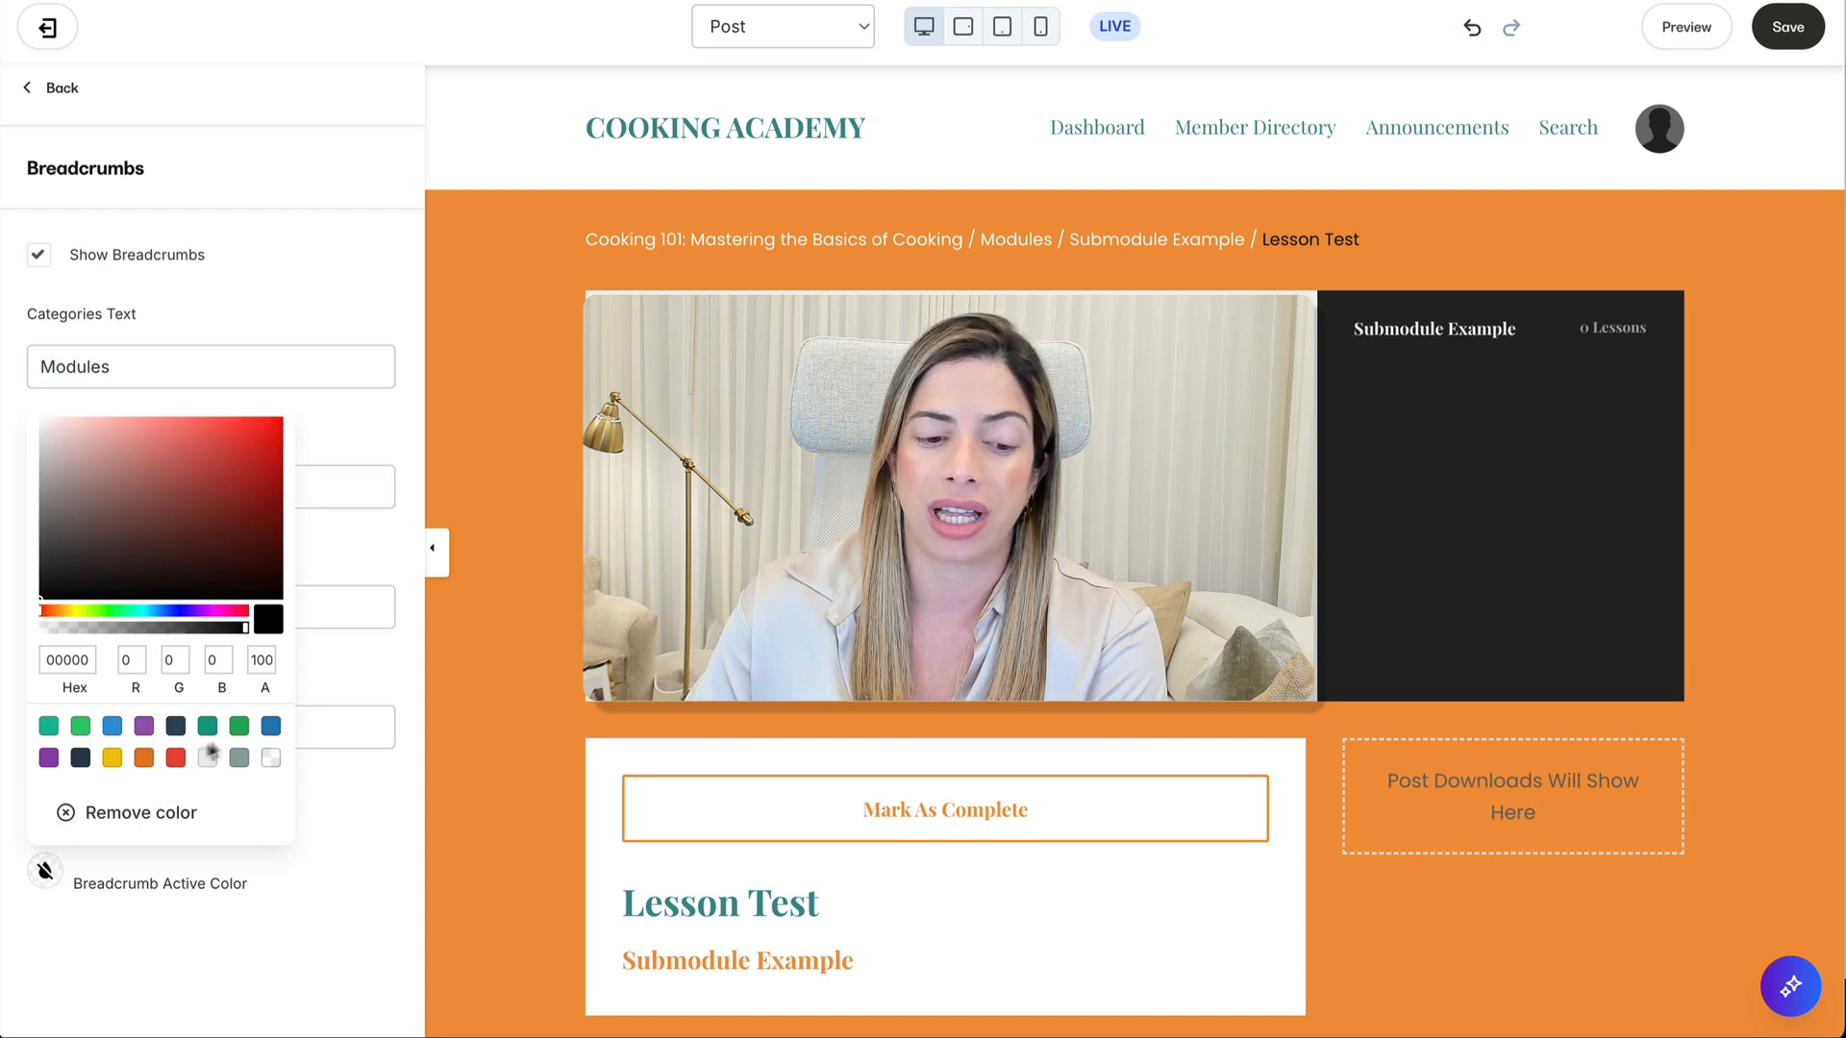
left_click(146, 613)
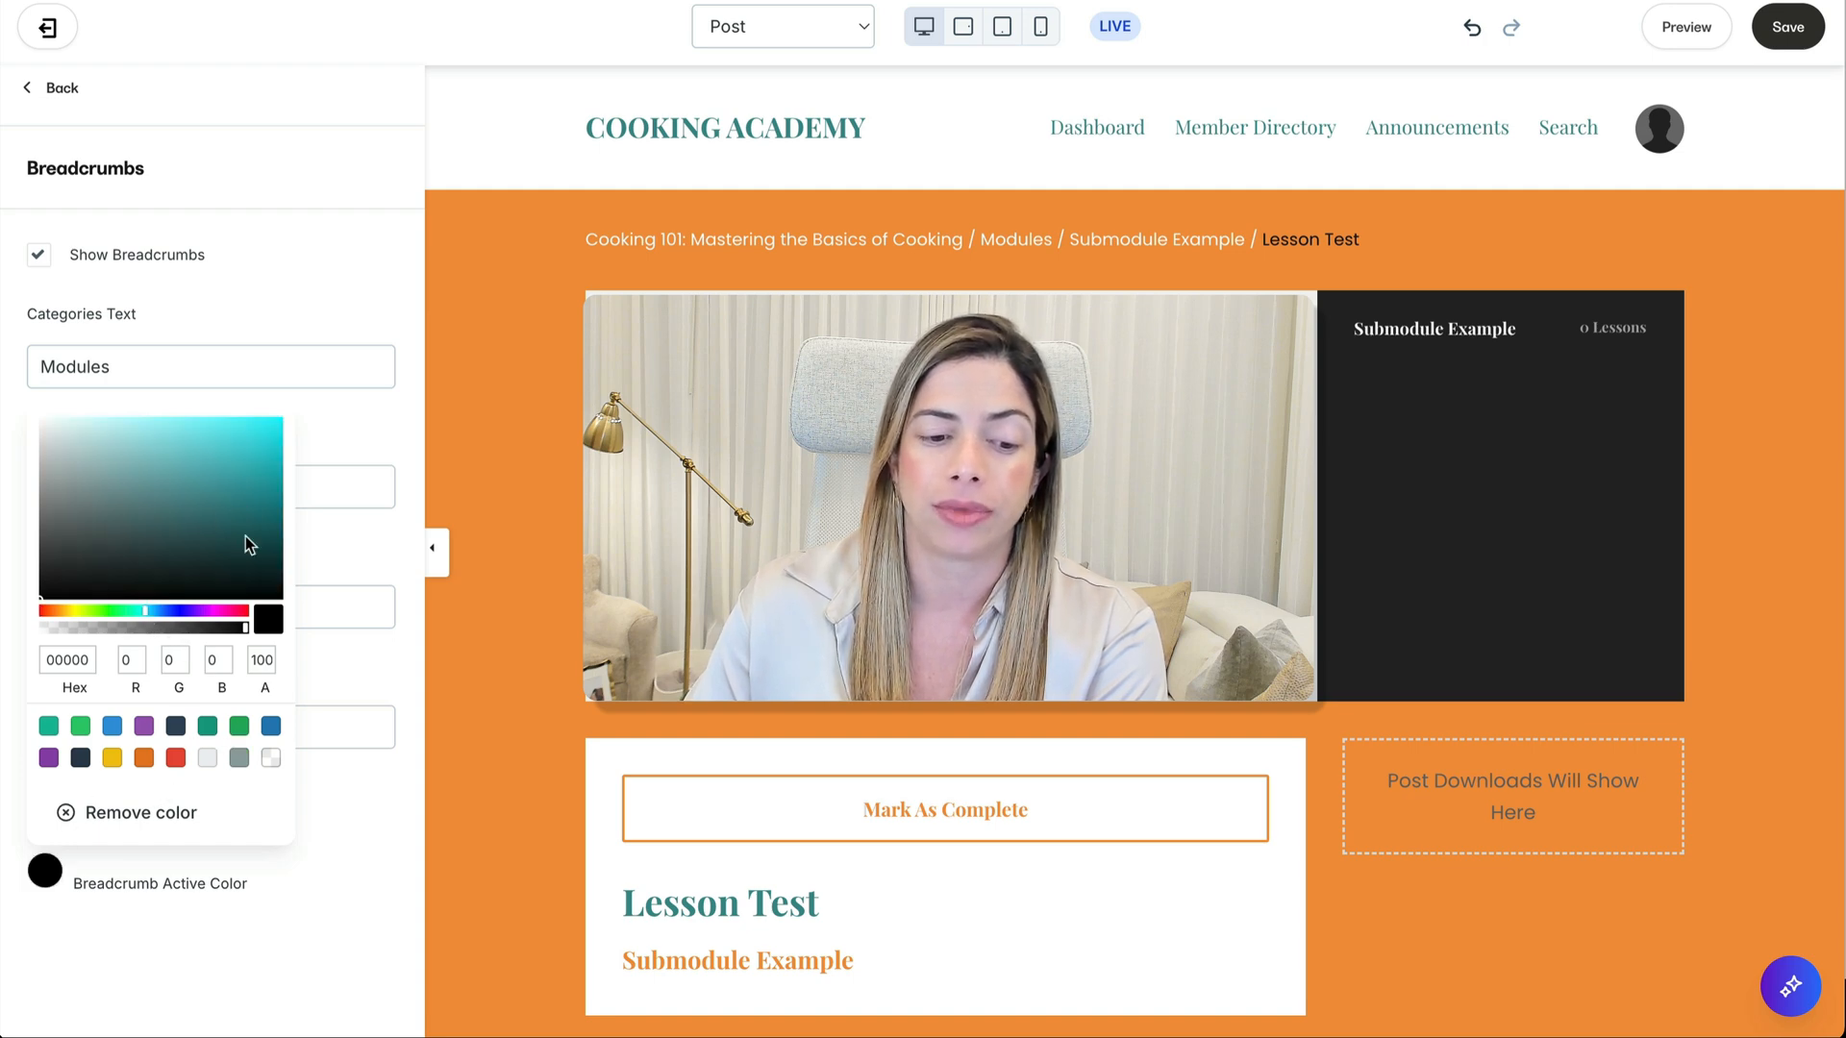
left_click(113, 728)
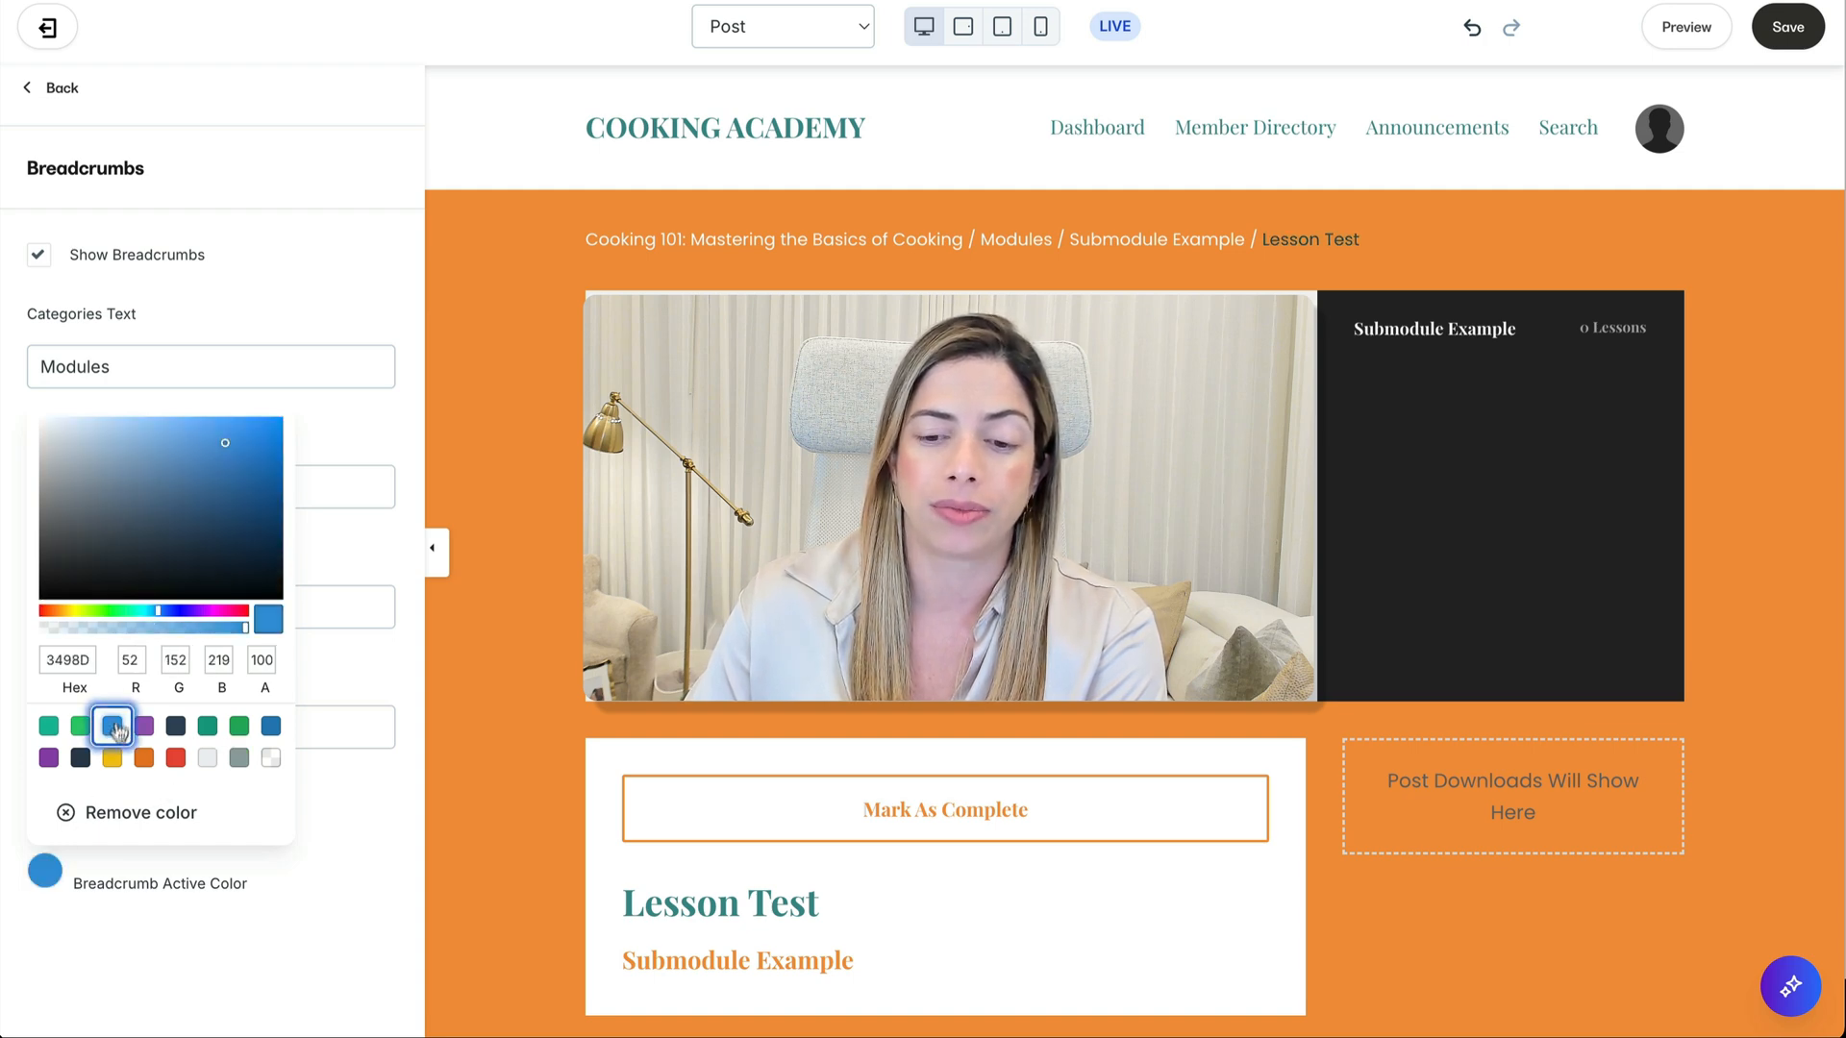
left_click(268, 725)
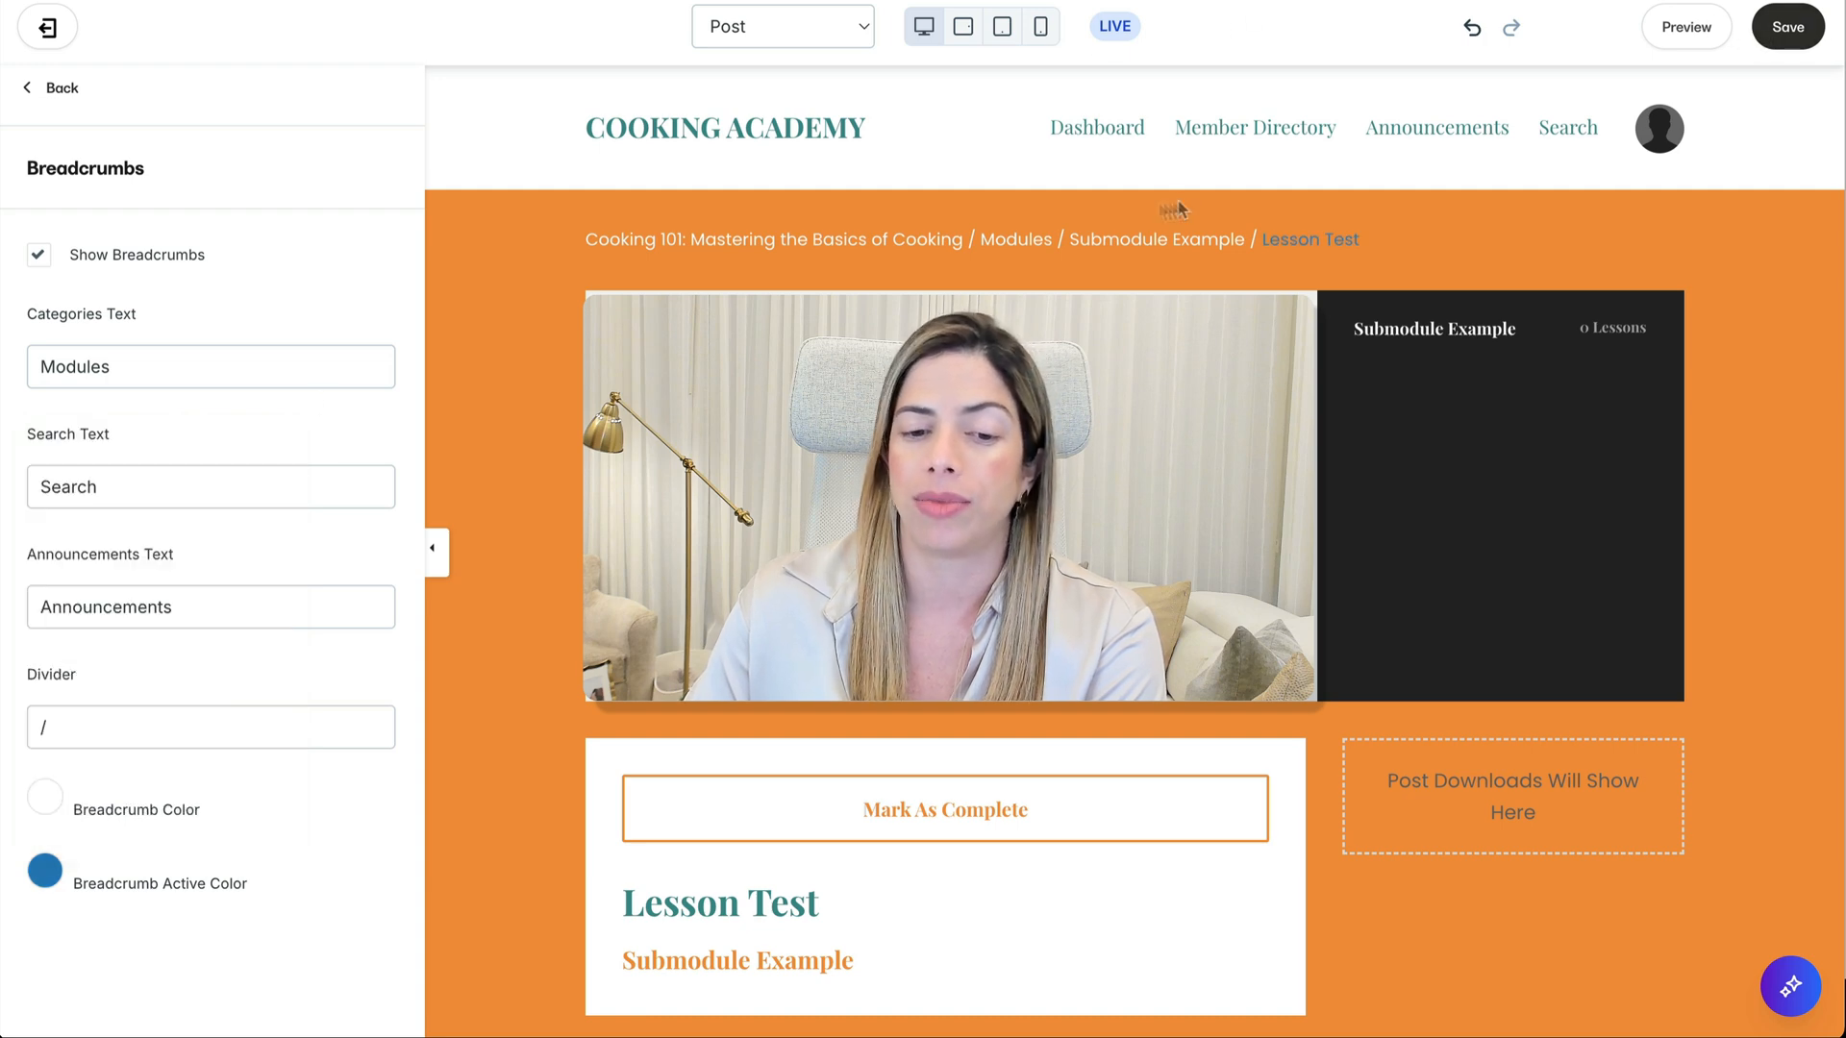
Step: Copy the saved teal #69bfbe from the color picker extension and set it as the Breadcrumb Active Color
left_click(1306, 2)
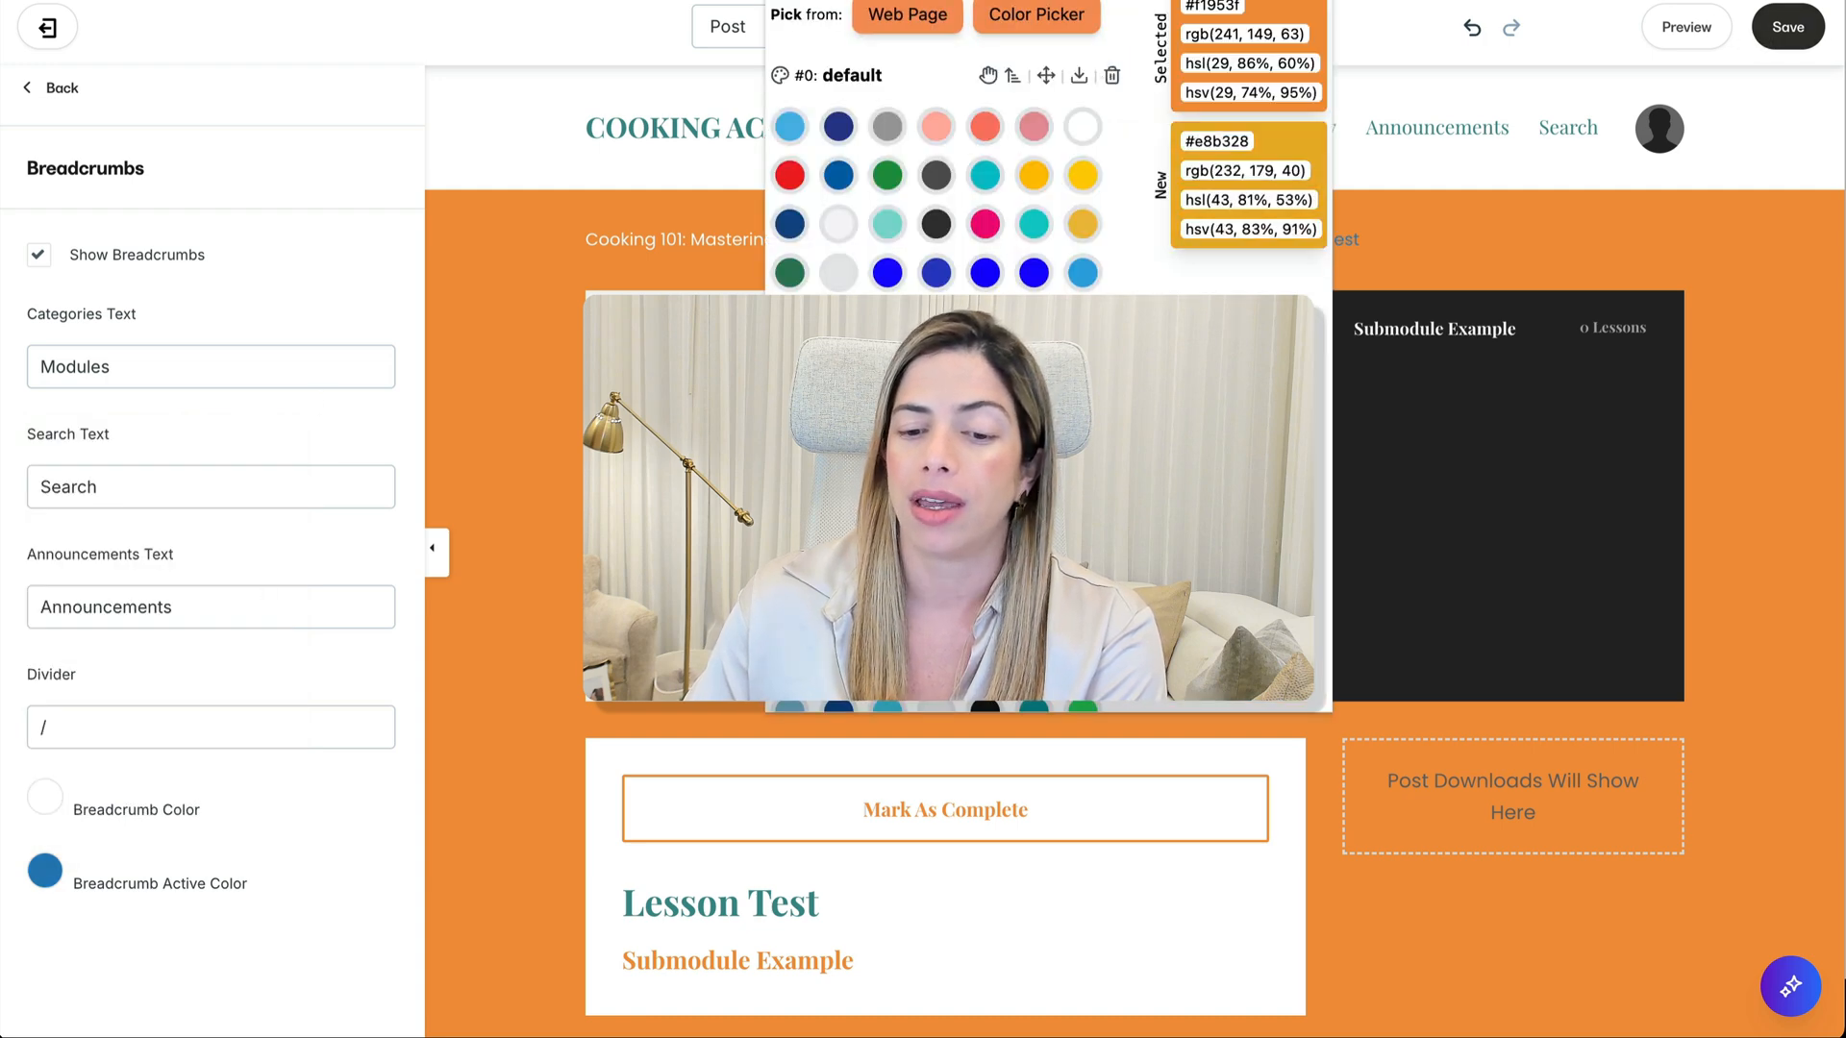
scroll(1082, 174, "down", 10)
scroll(1237, 135, "up", 10)
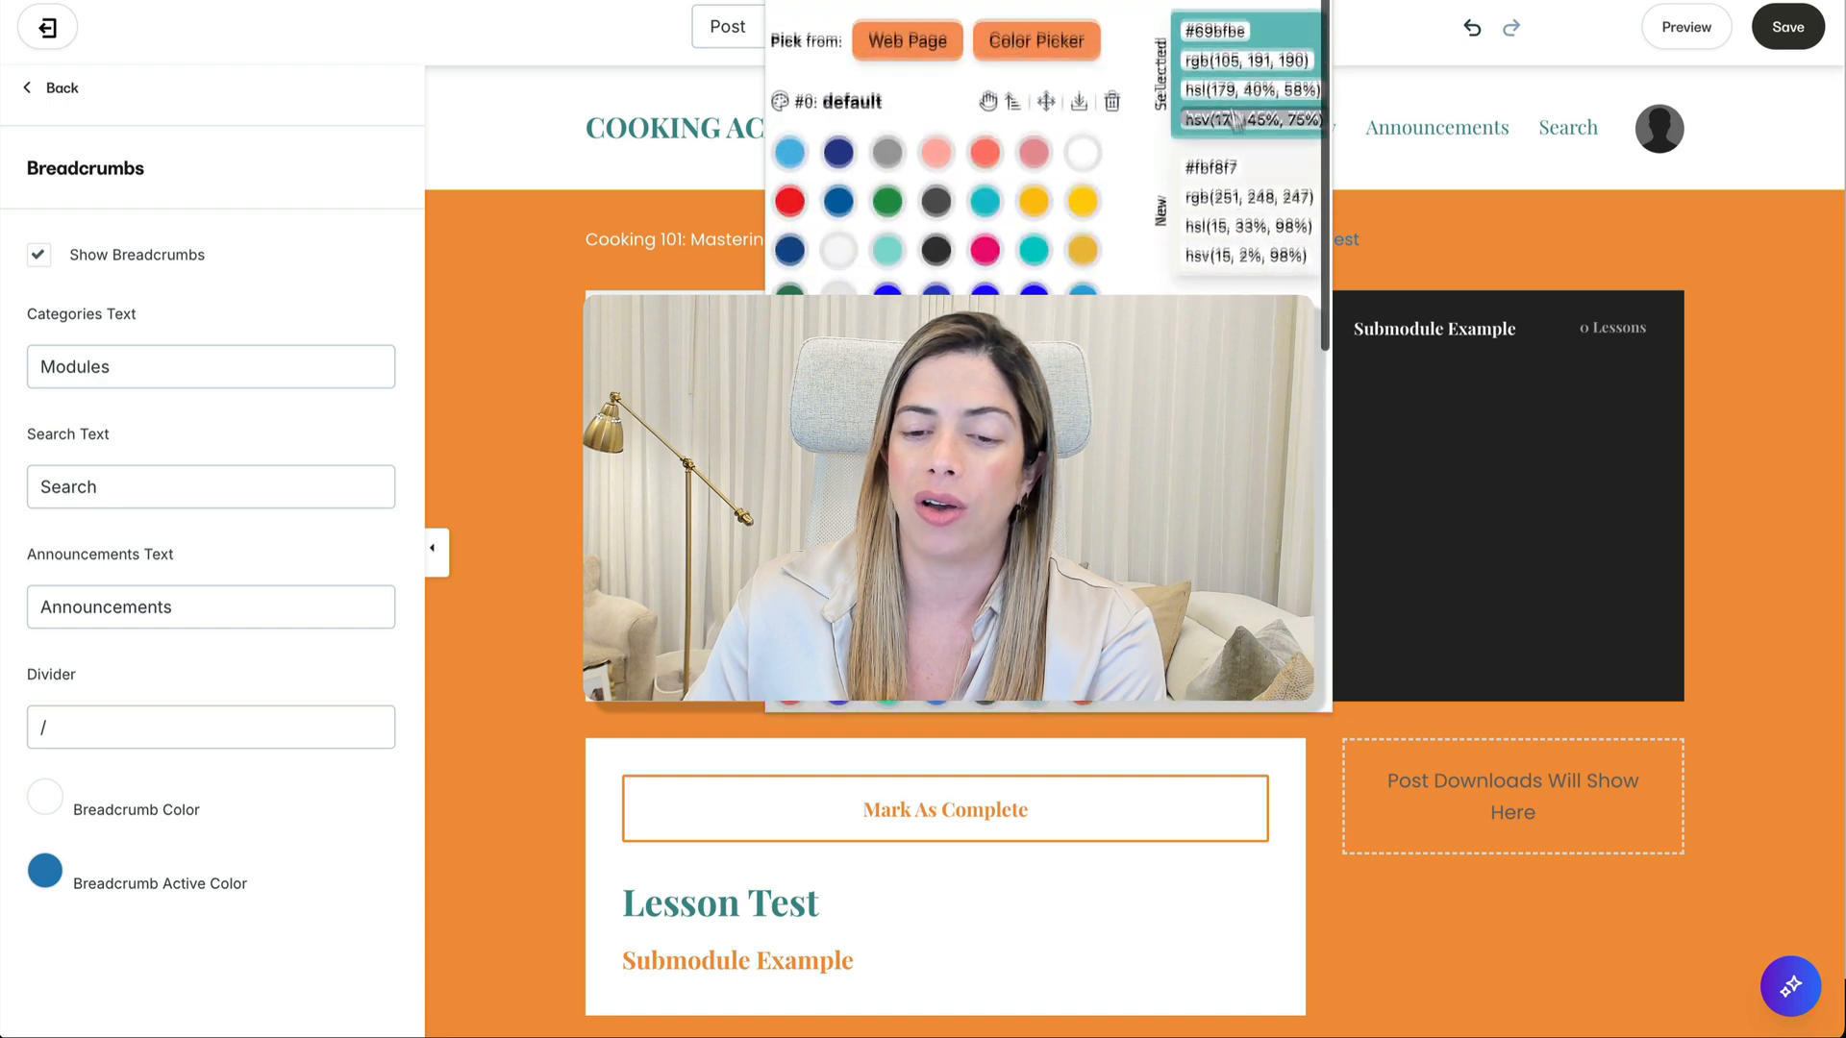
left_click(1217, 12)
left_click(59, 885)
left_click(58, 886)
left_click(67, 659)
type("#69bfbe")
Step: Darken the Breadcrumb Active Color to a deep teal and save the changes
left_click(213, 544)
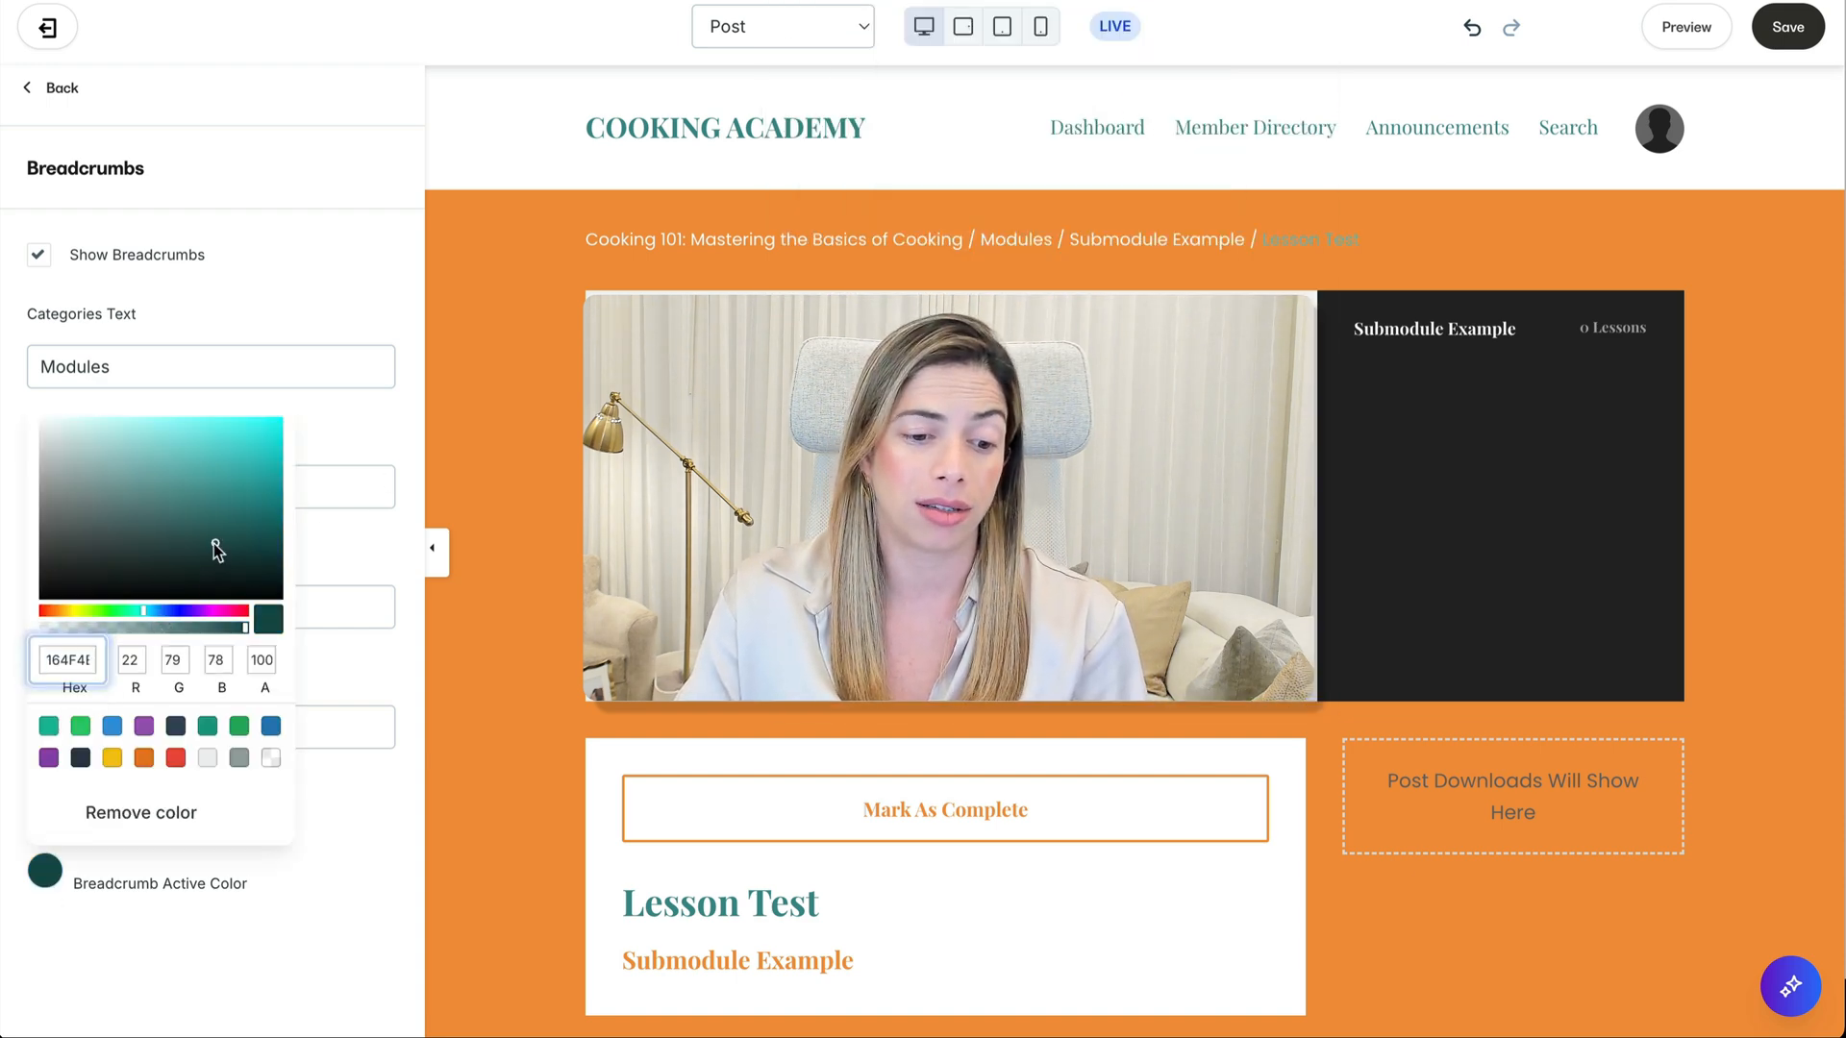
left_click(213, 513)
left_click(387, 528)
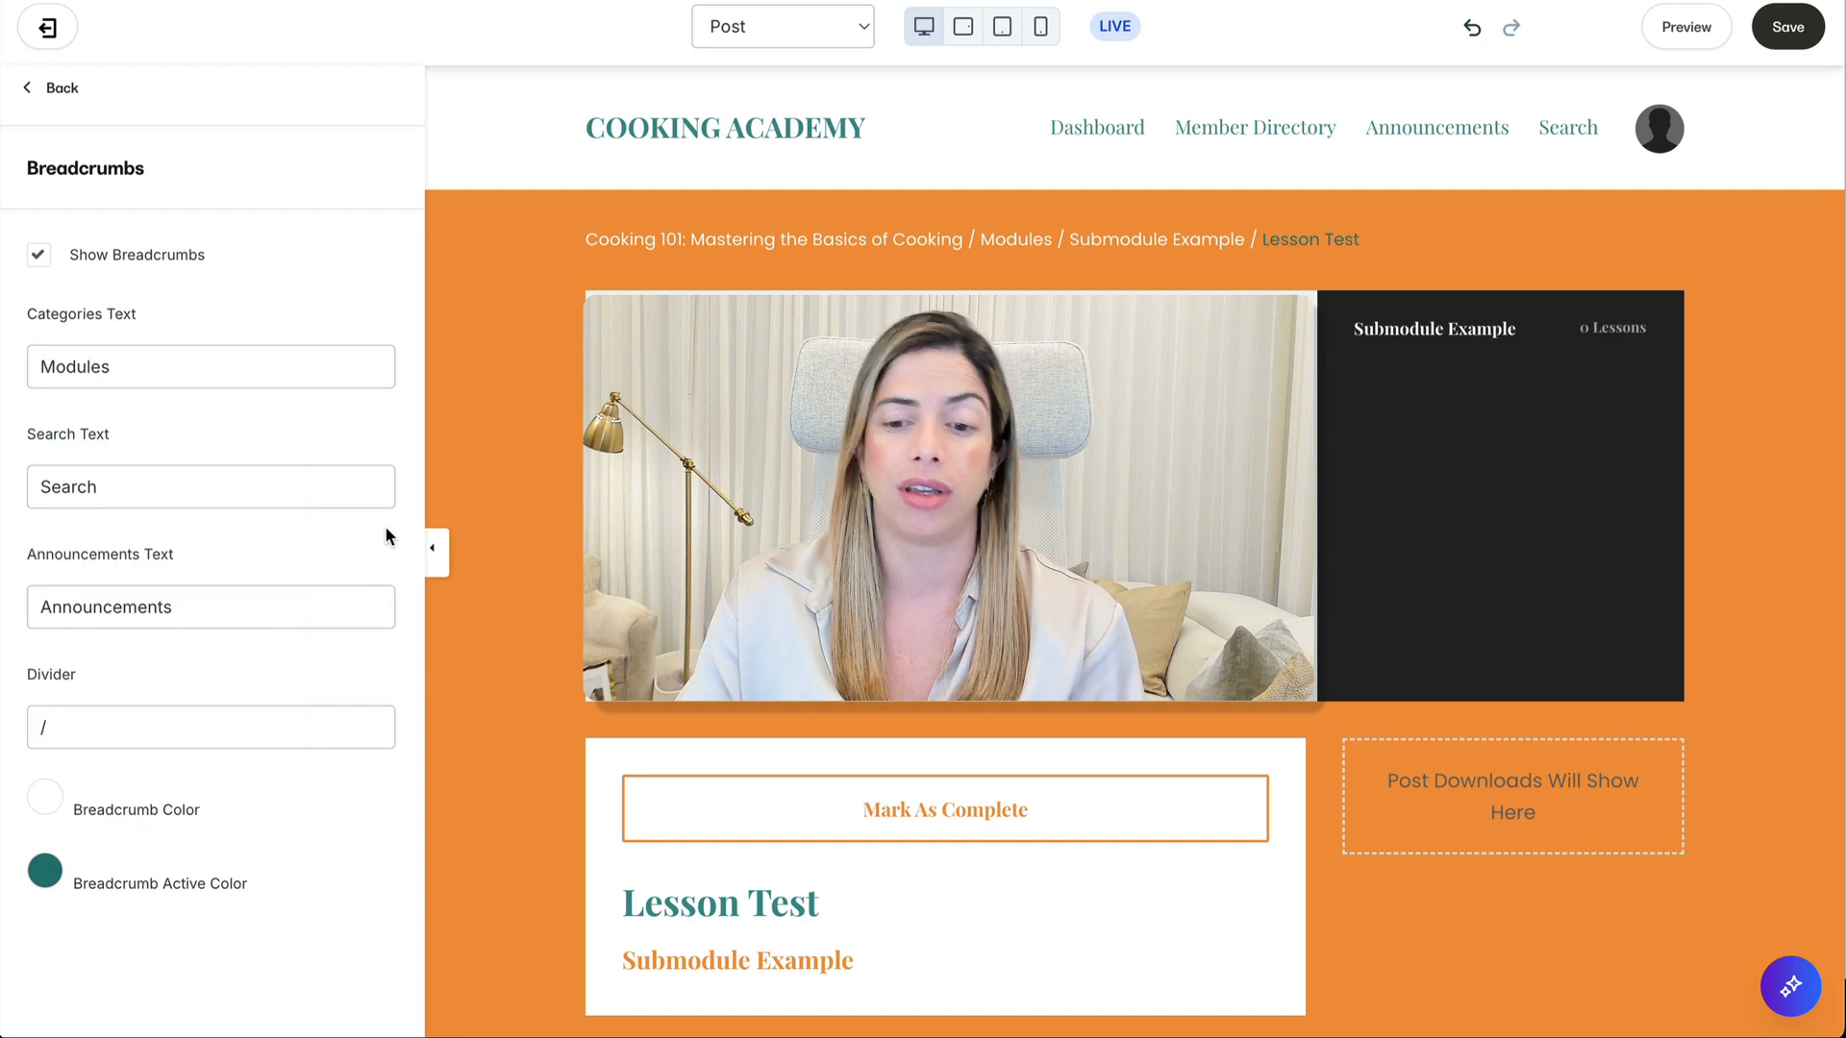
left_click(1779, 26)
Step: Set the Post Player's Player Background Color to #69bfbe
left_click(56, 87)
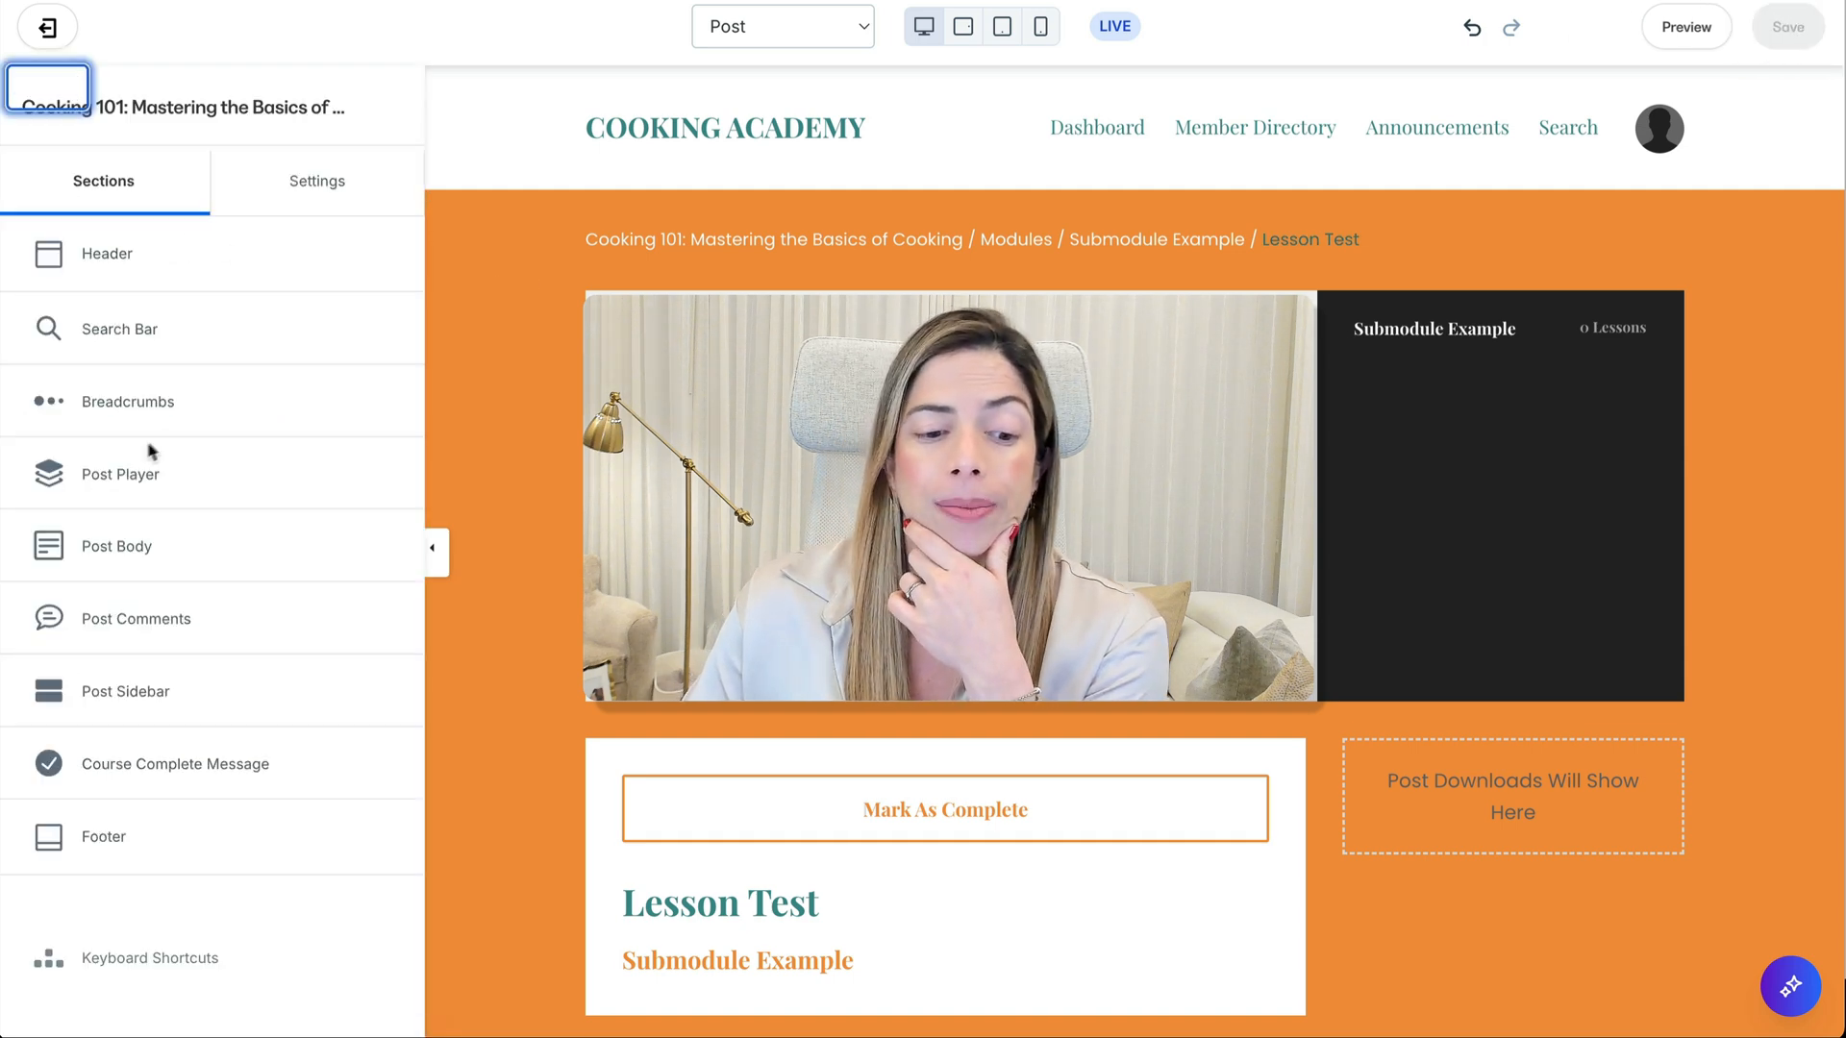
left_click(134, 471)
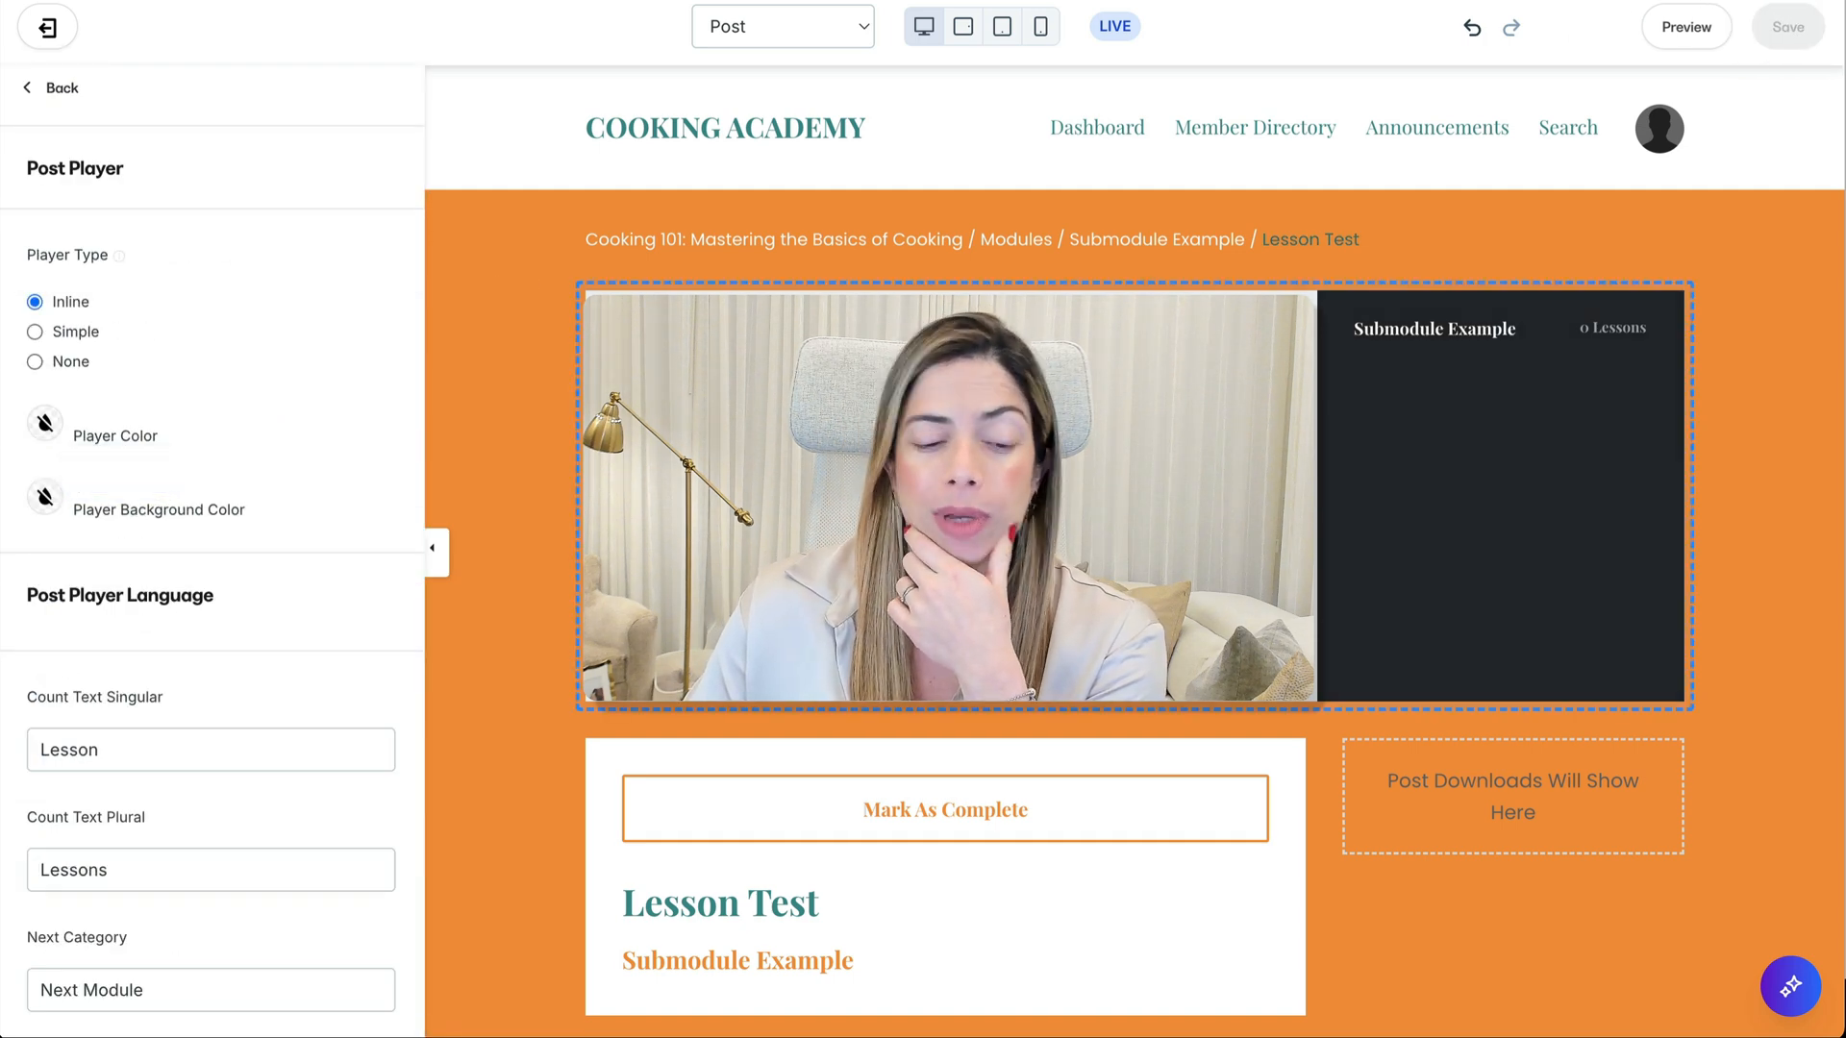
scroll(186, 619, "down", 2)
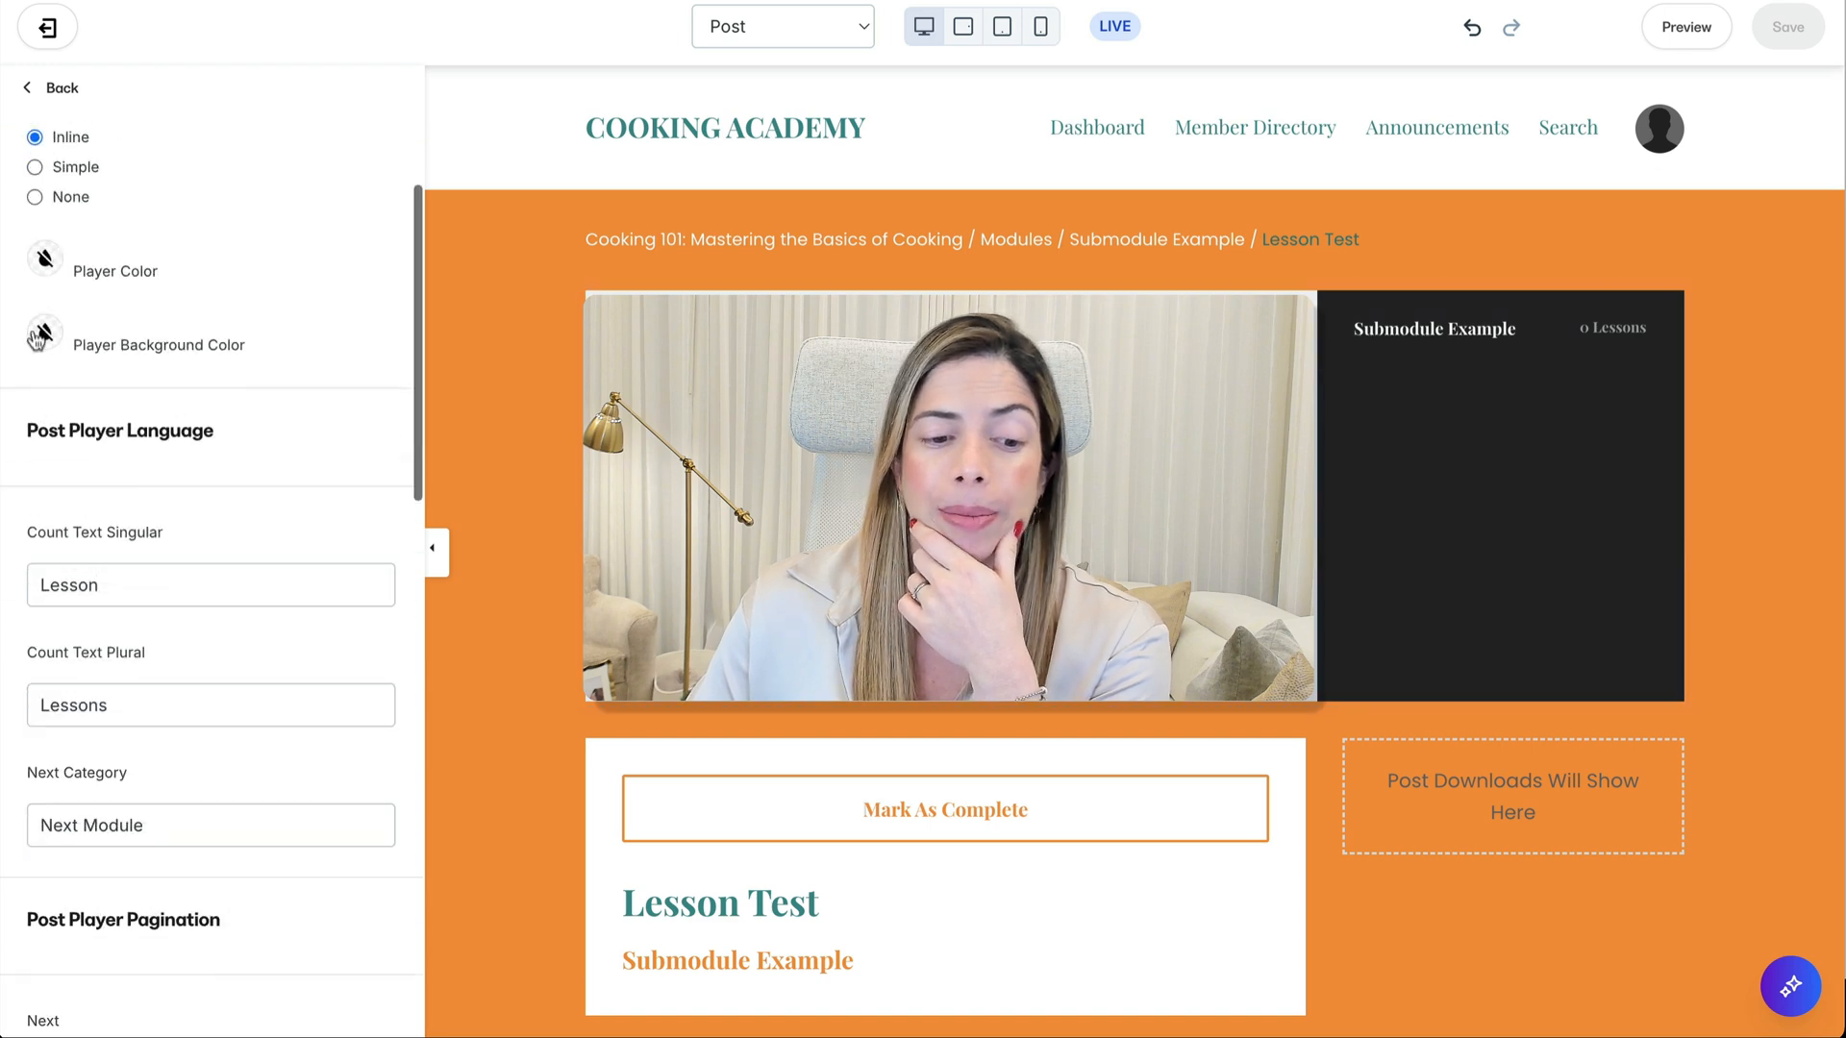
left_click(45, 332)
left_click(71, 606)
double_click(71, 607)
key("super+v")
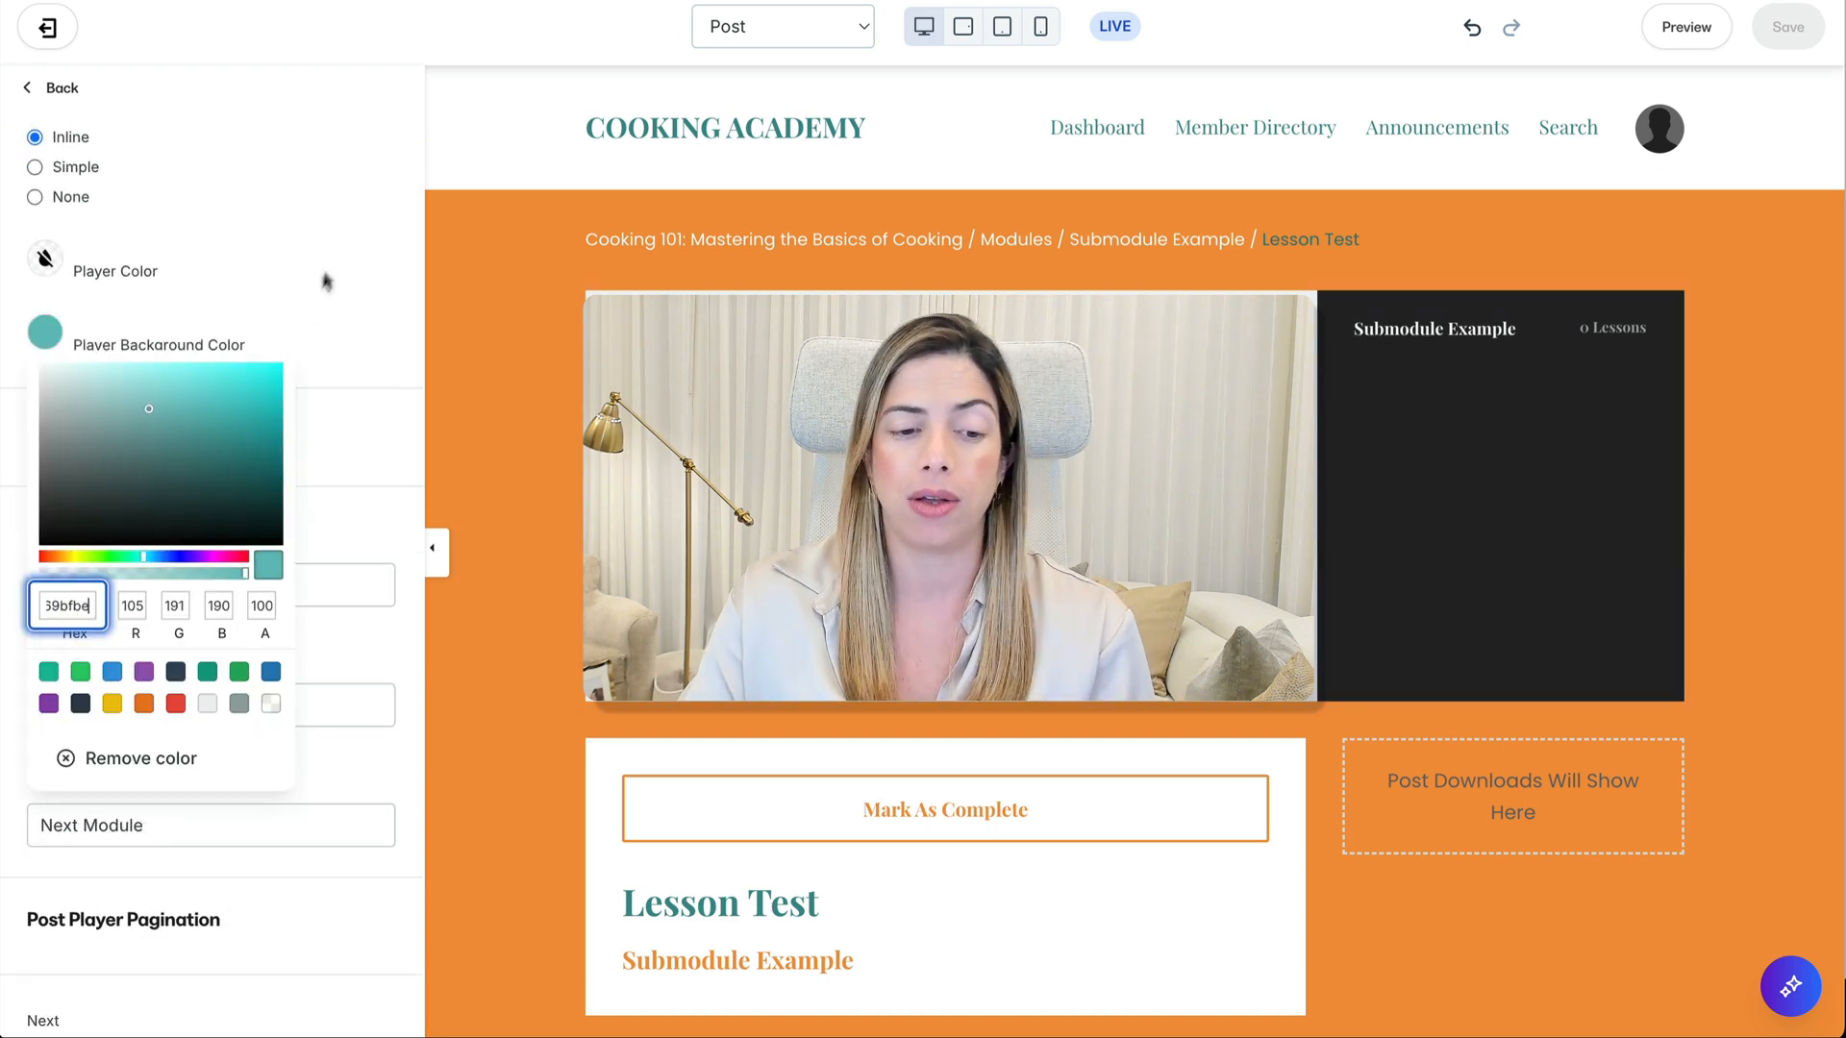
left_click(318, 297)
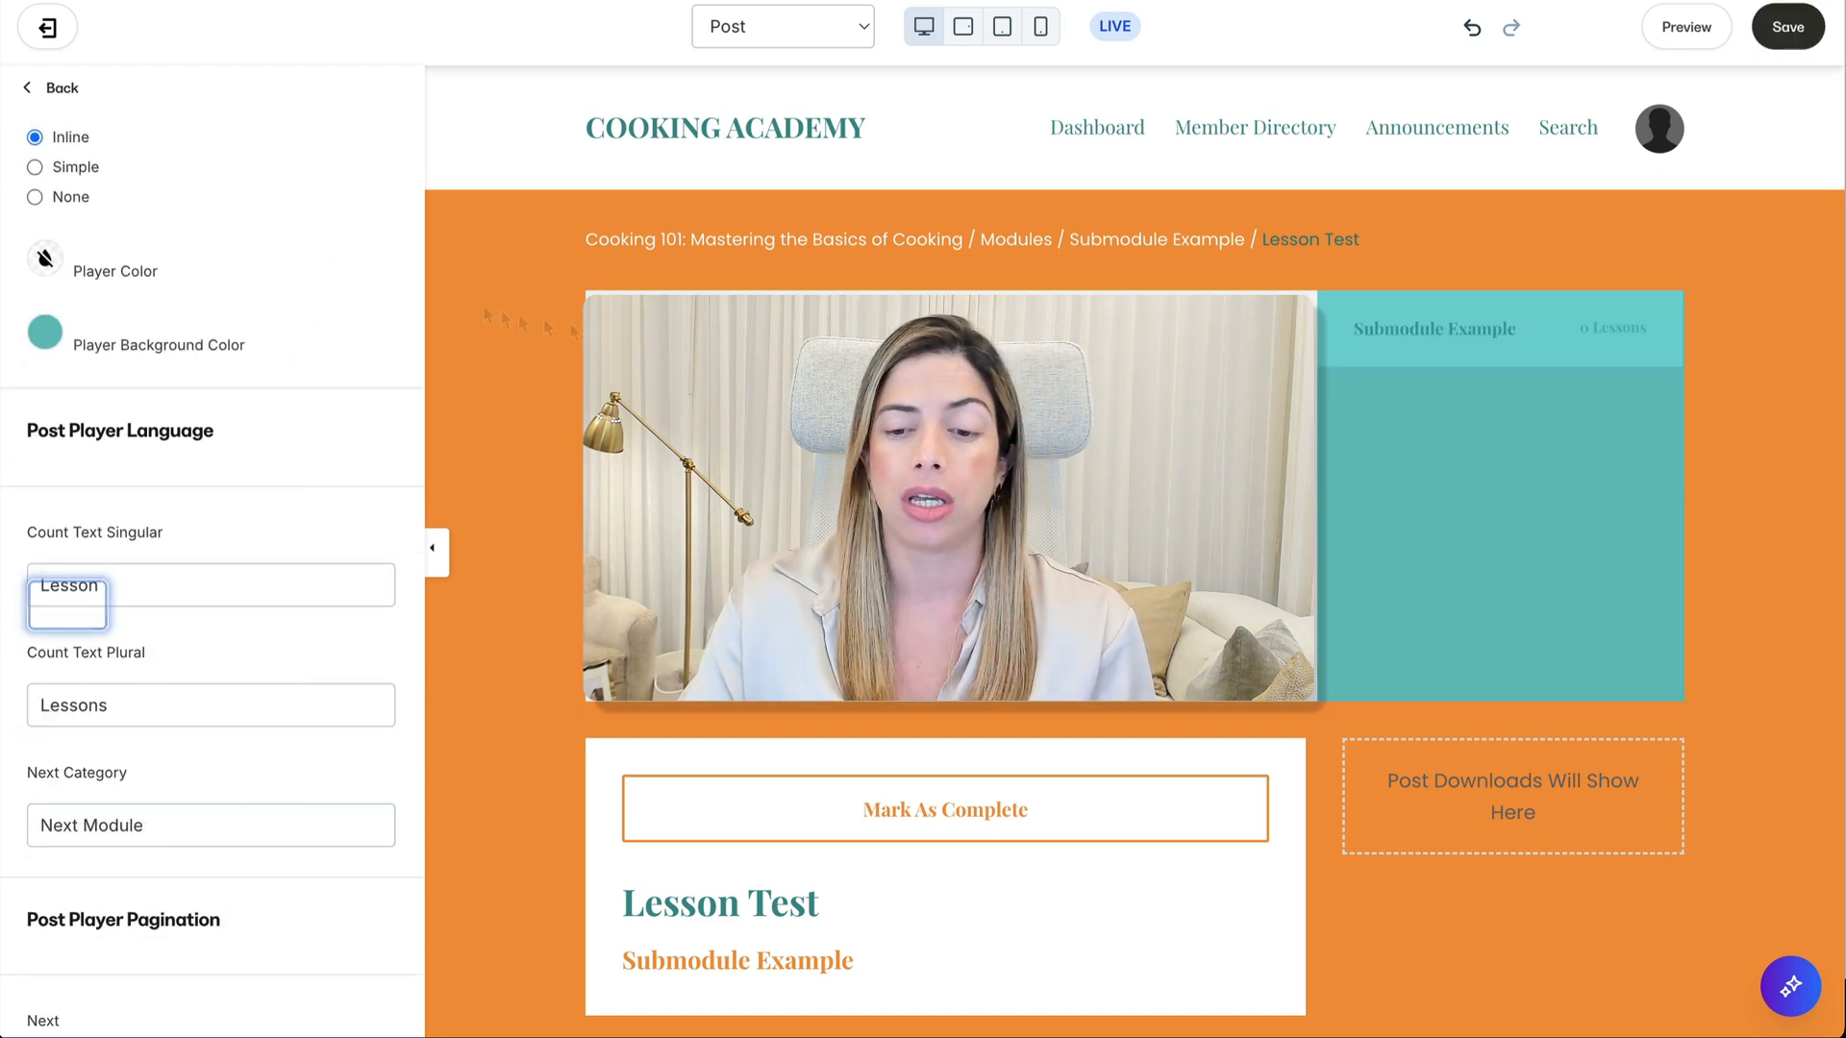
Step: Set the Post Player's Player Color to the preset orange and save the changes
left_click(39, 260)
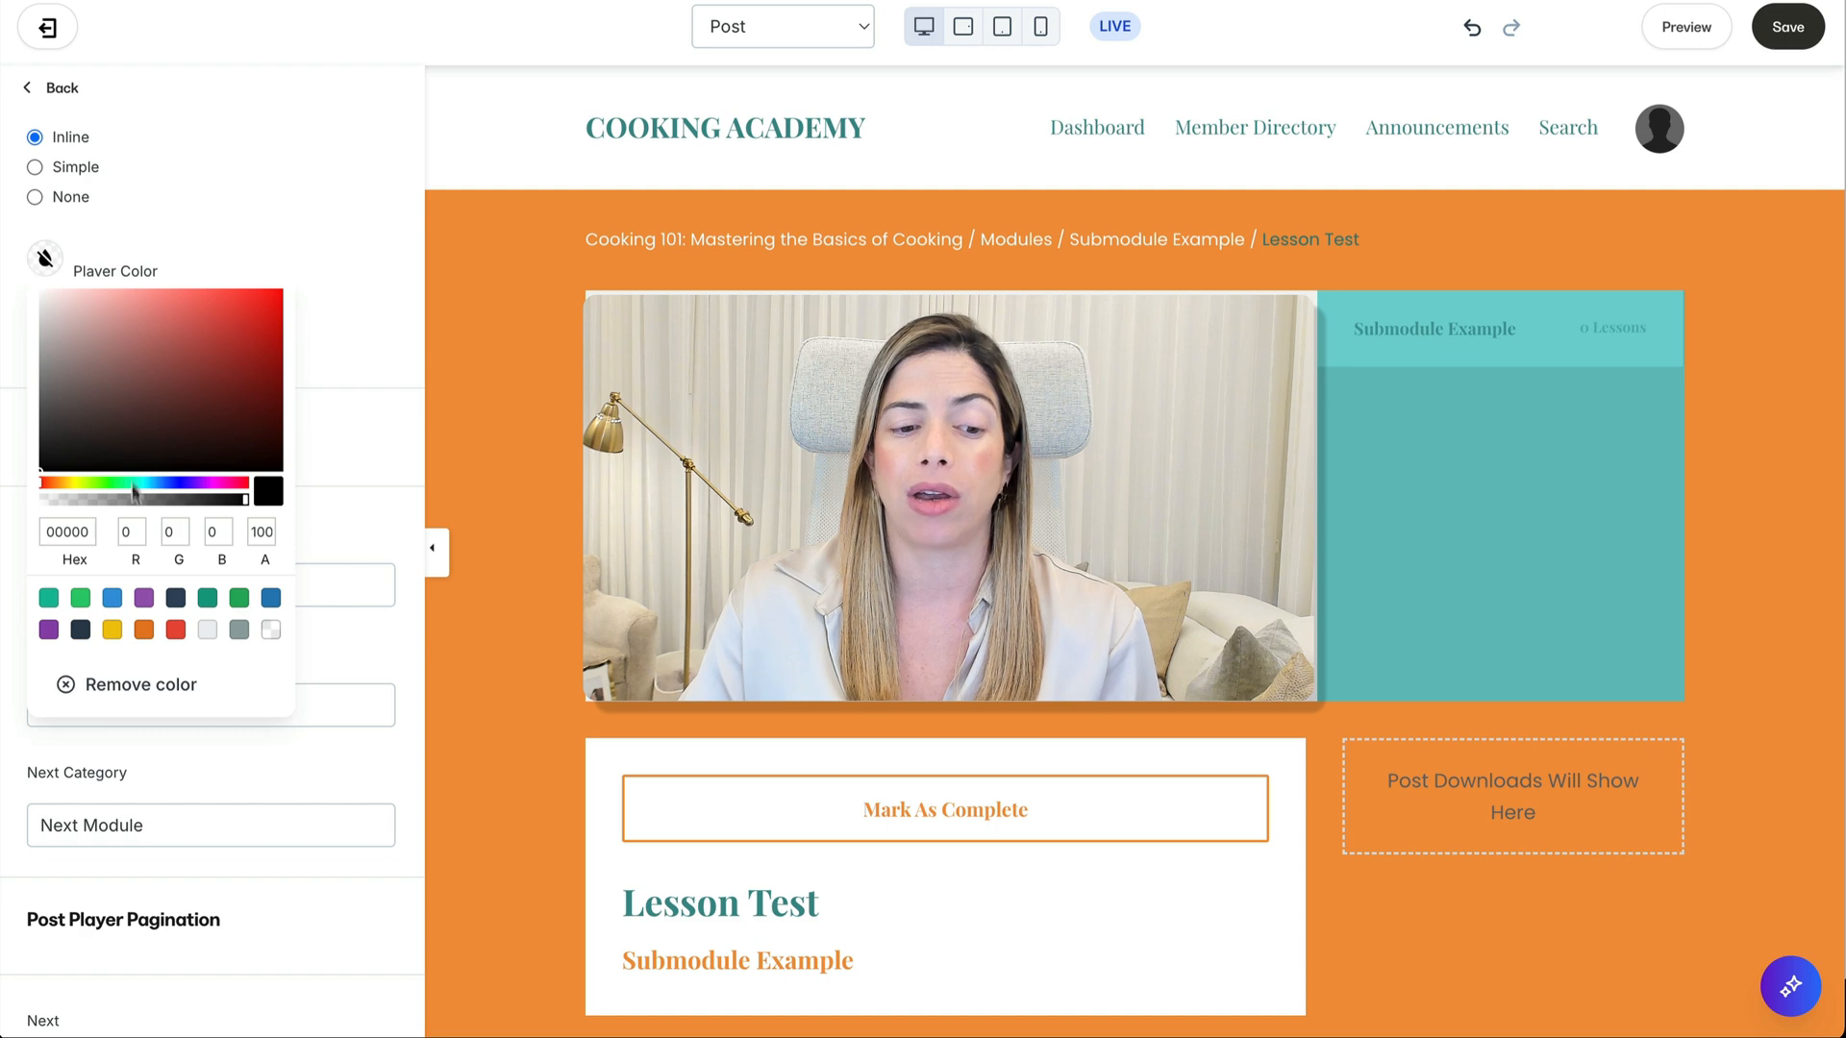
left_click(143, 630)
left_click(298, 348)
scroll(258, 754, "down", 3)
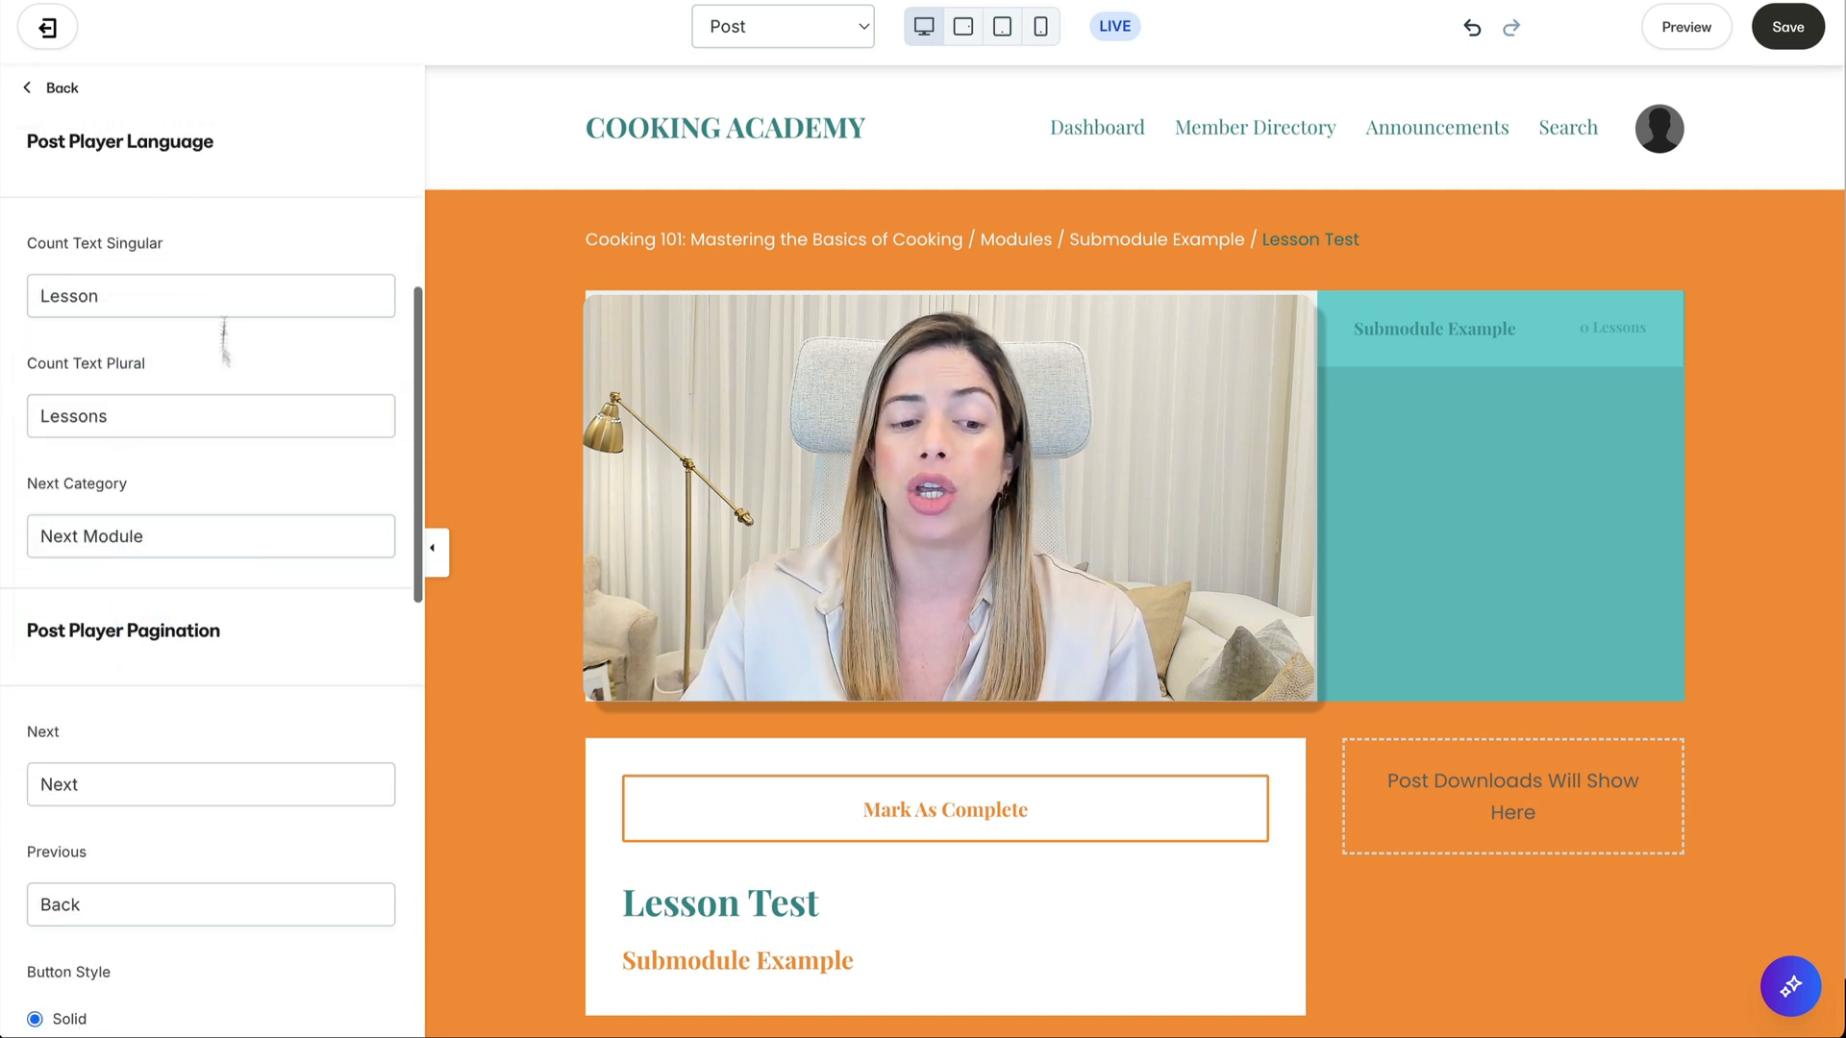
scroll(288, 824, "down", 10)
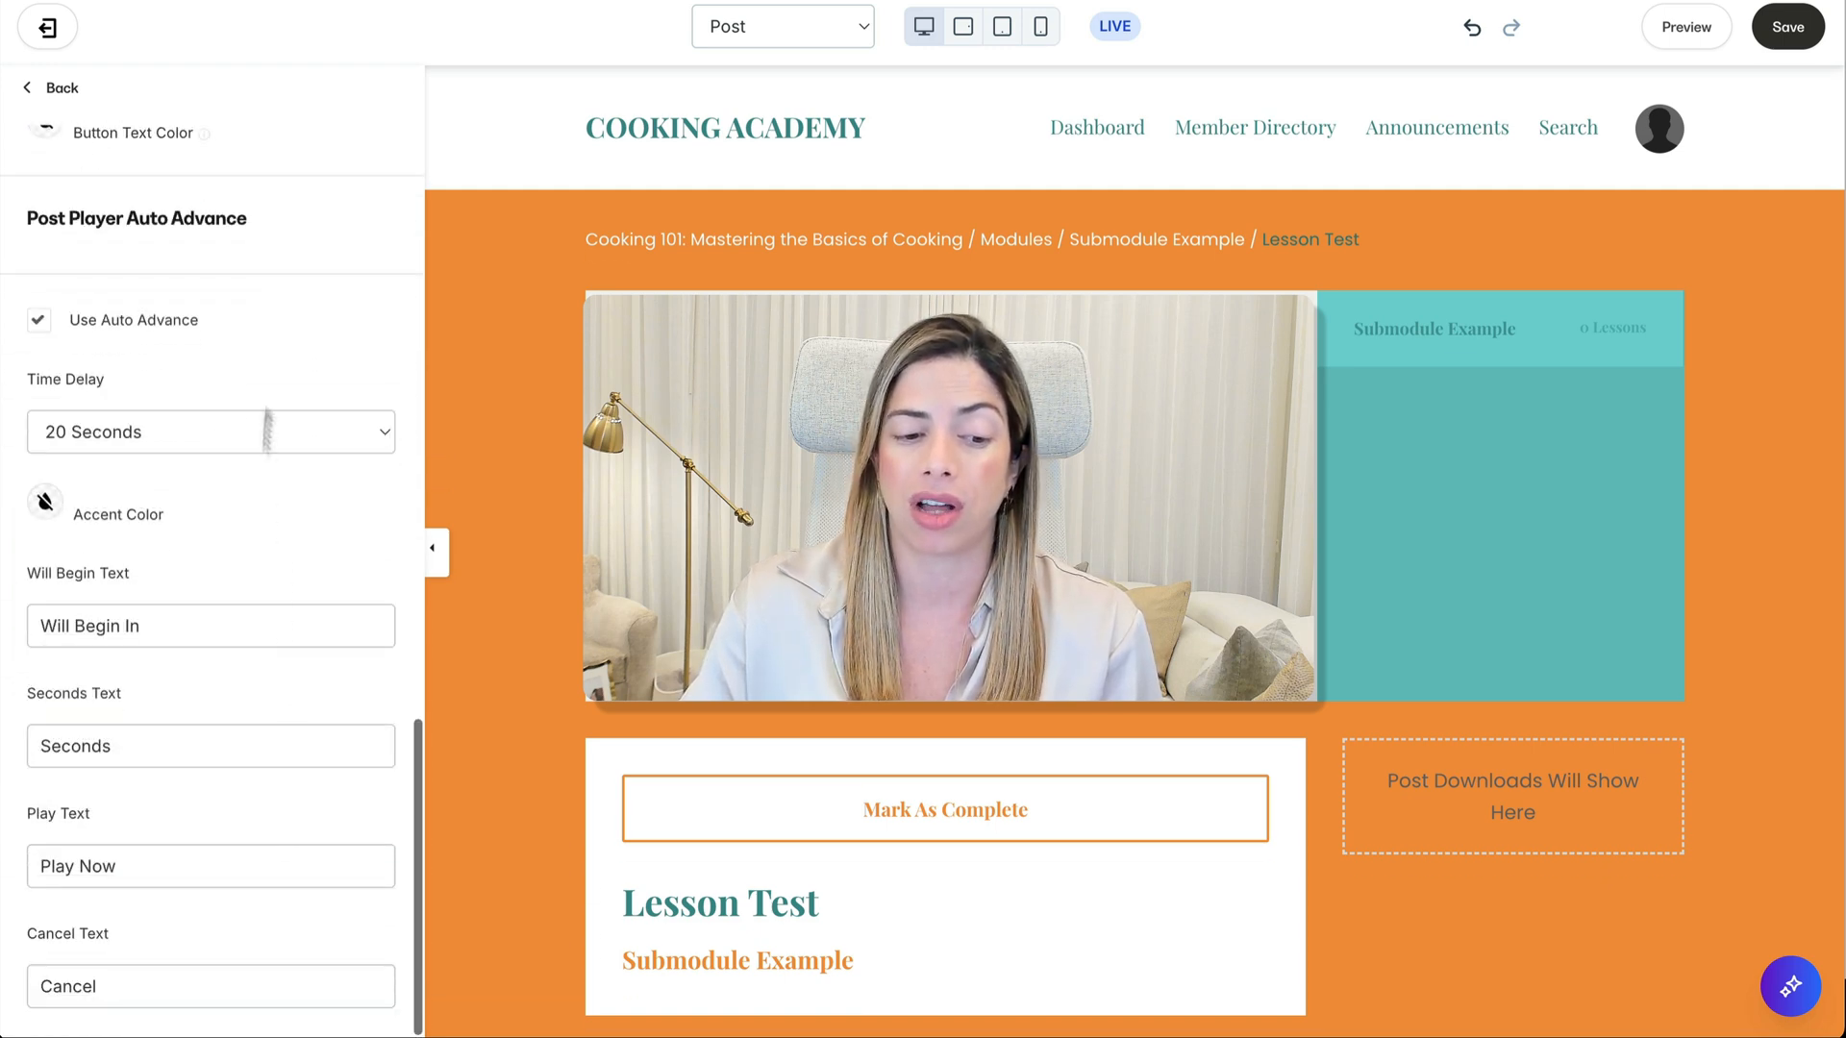
left_click(1794, 21)
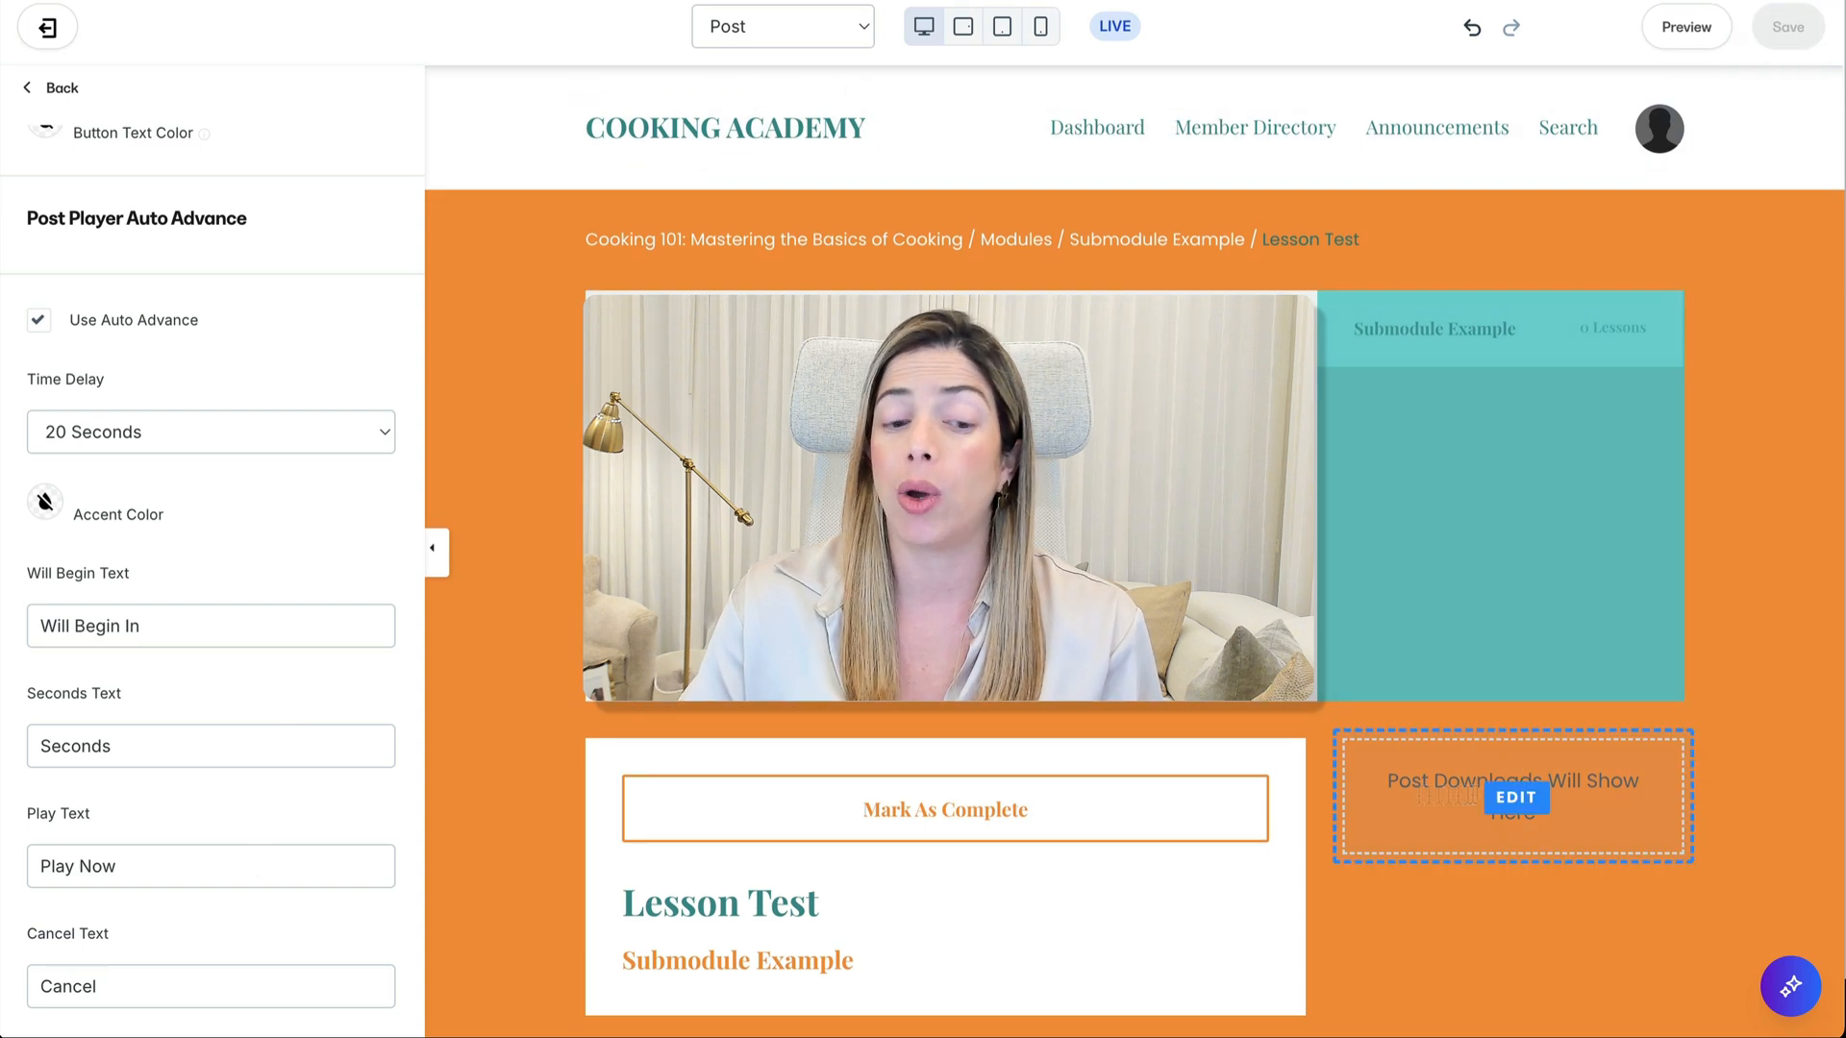
Step: Open the Post Sidebar section and review the content blocks that can be added to it
left_click(79, 100)
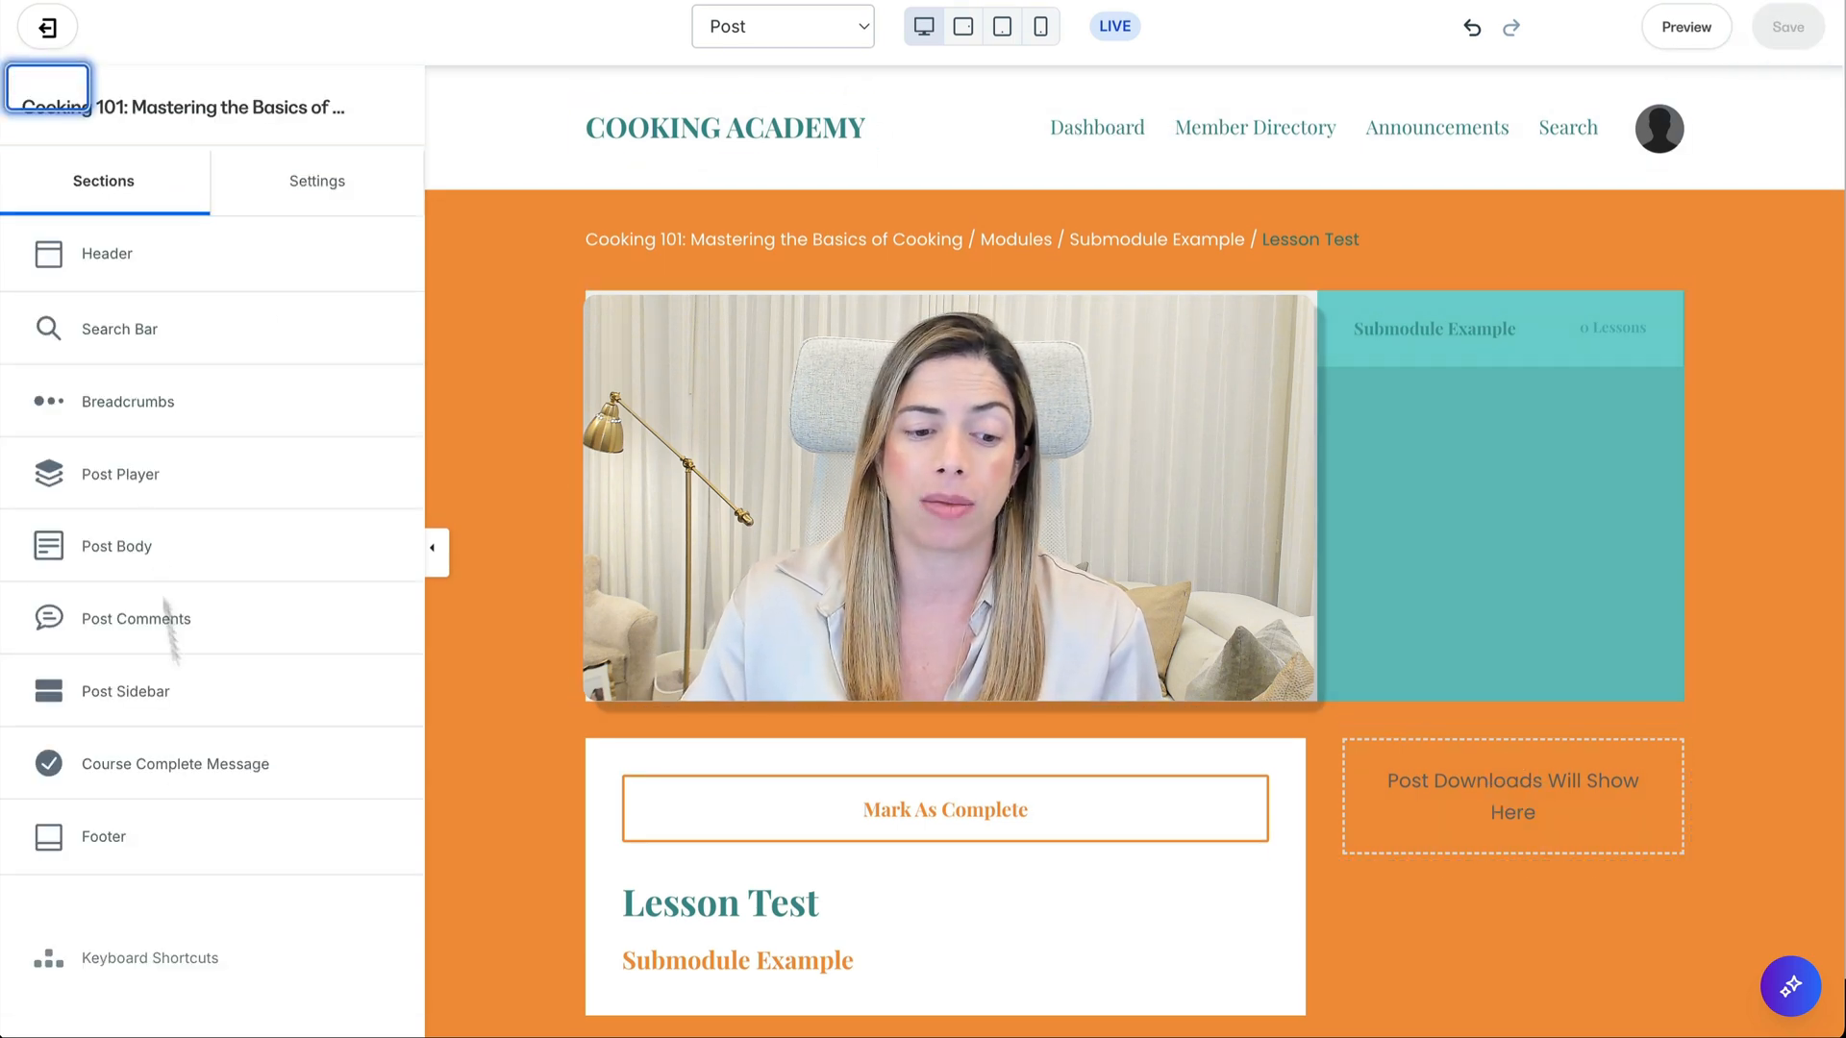
left_click(124, 691)
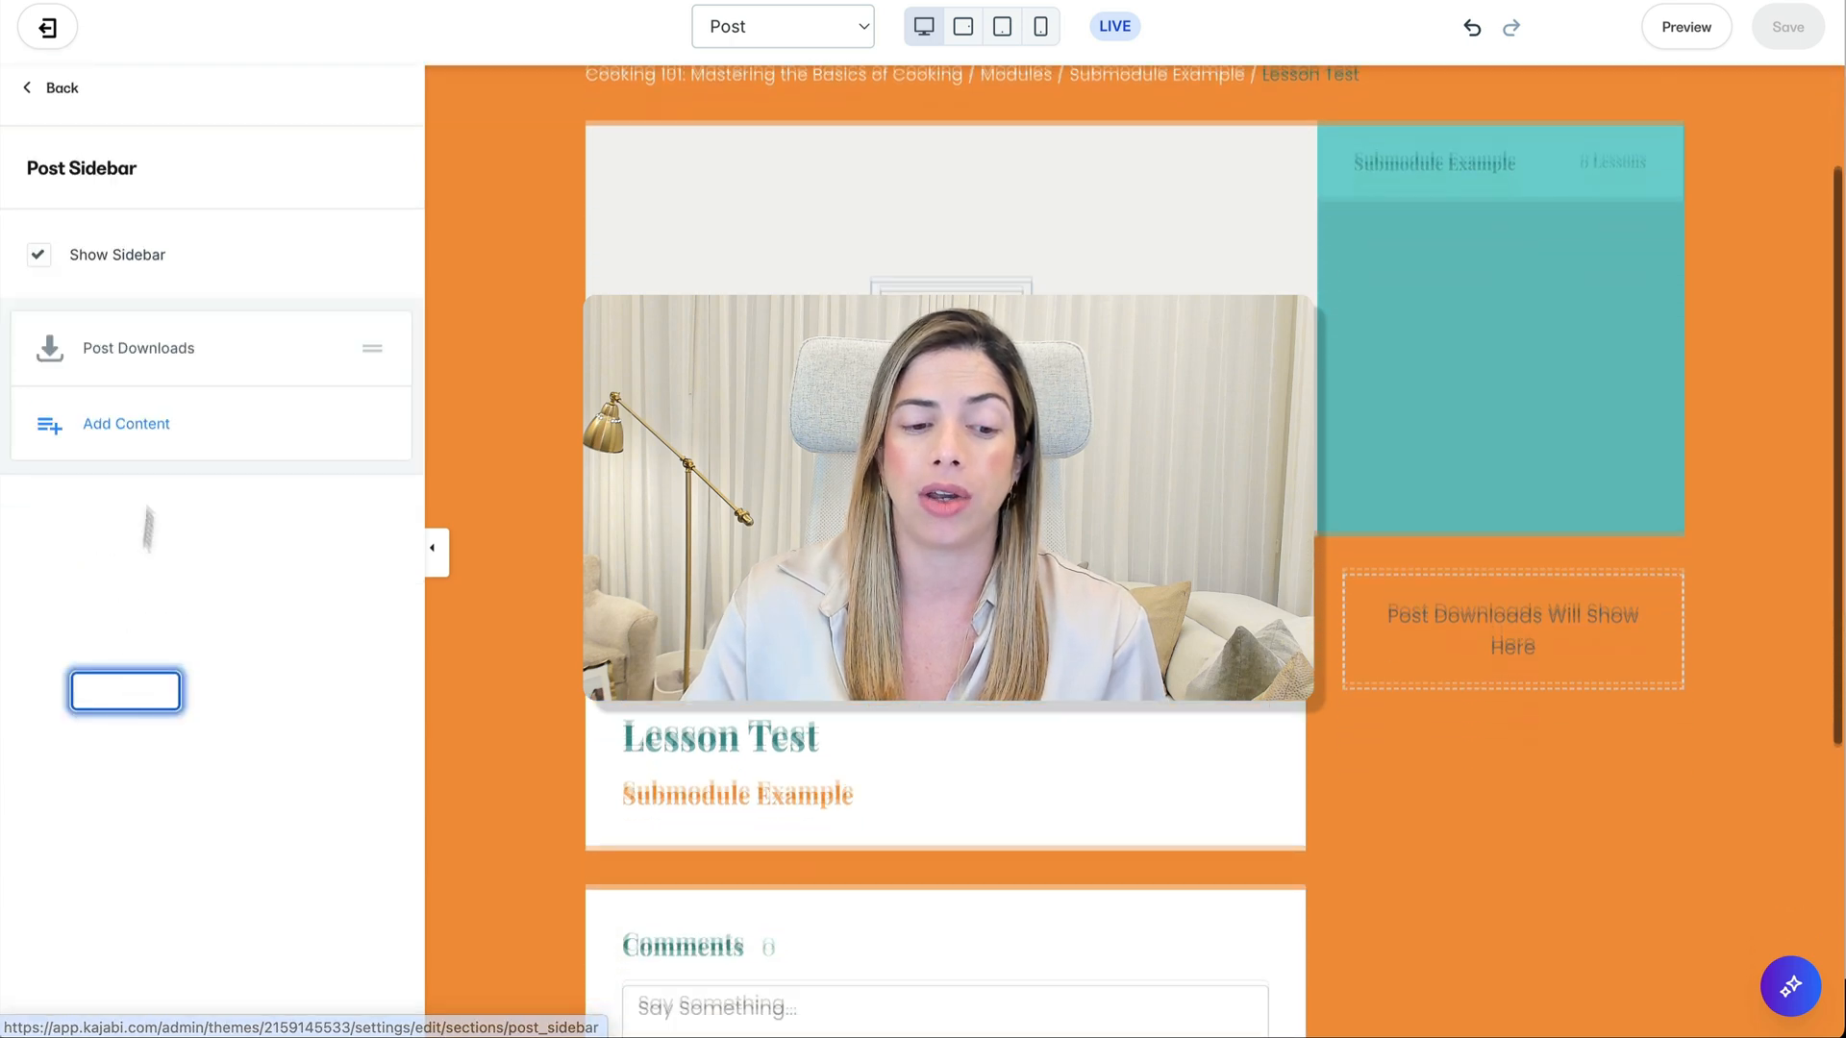
left_click(125, 420)
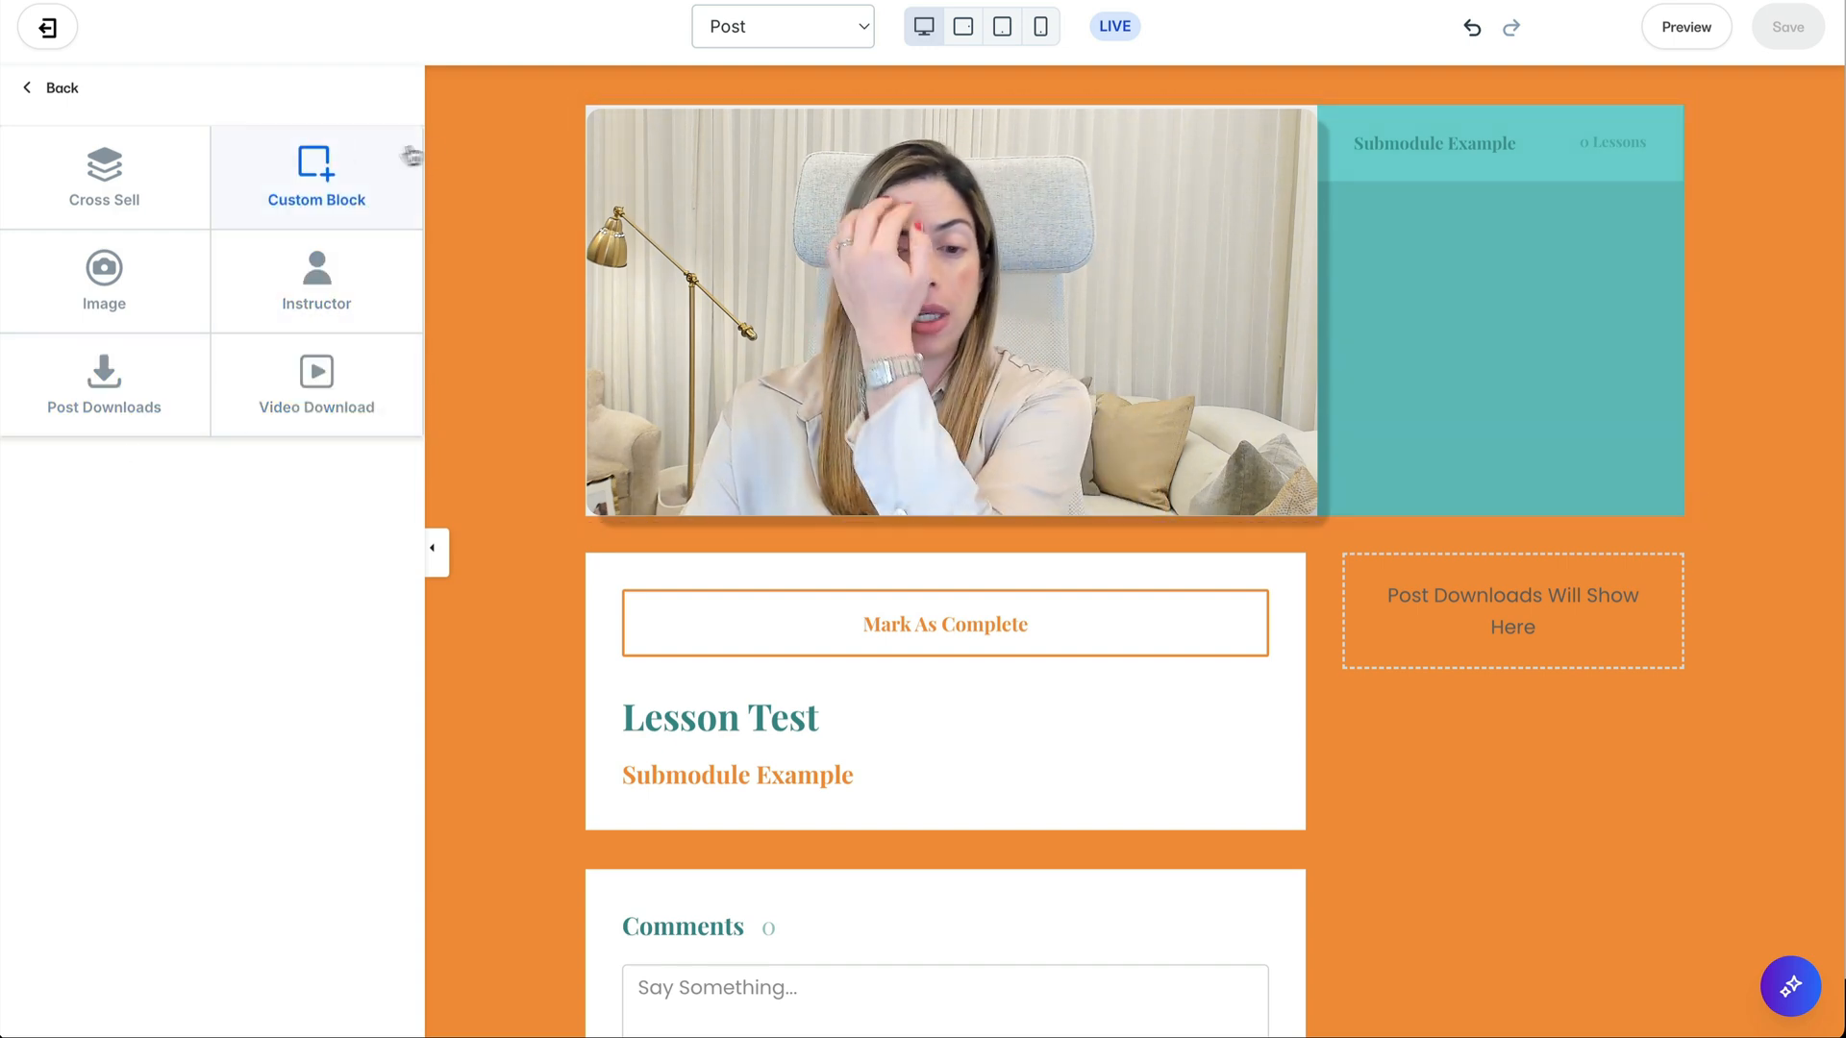
Step: Switch the editor to the Comment page and open its Post Comment section
left_click(837, 34)
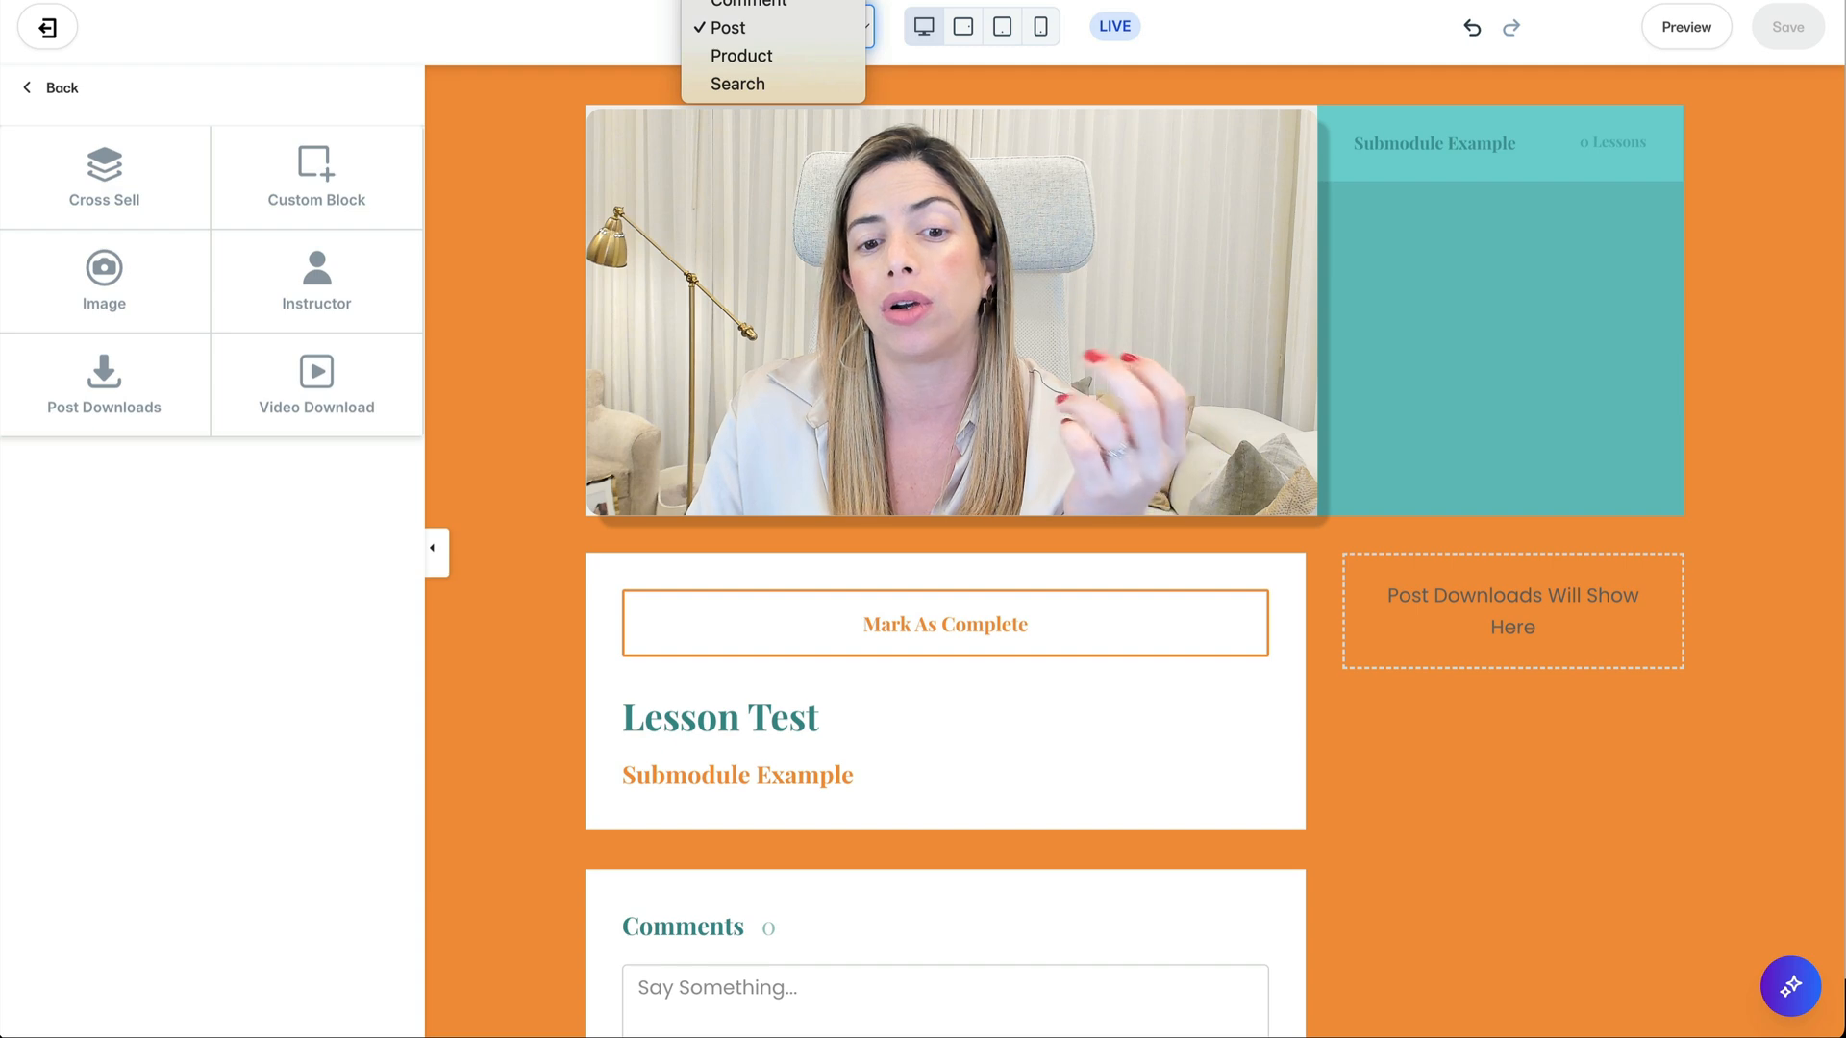
left_click(787, 6)
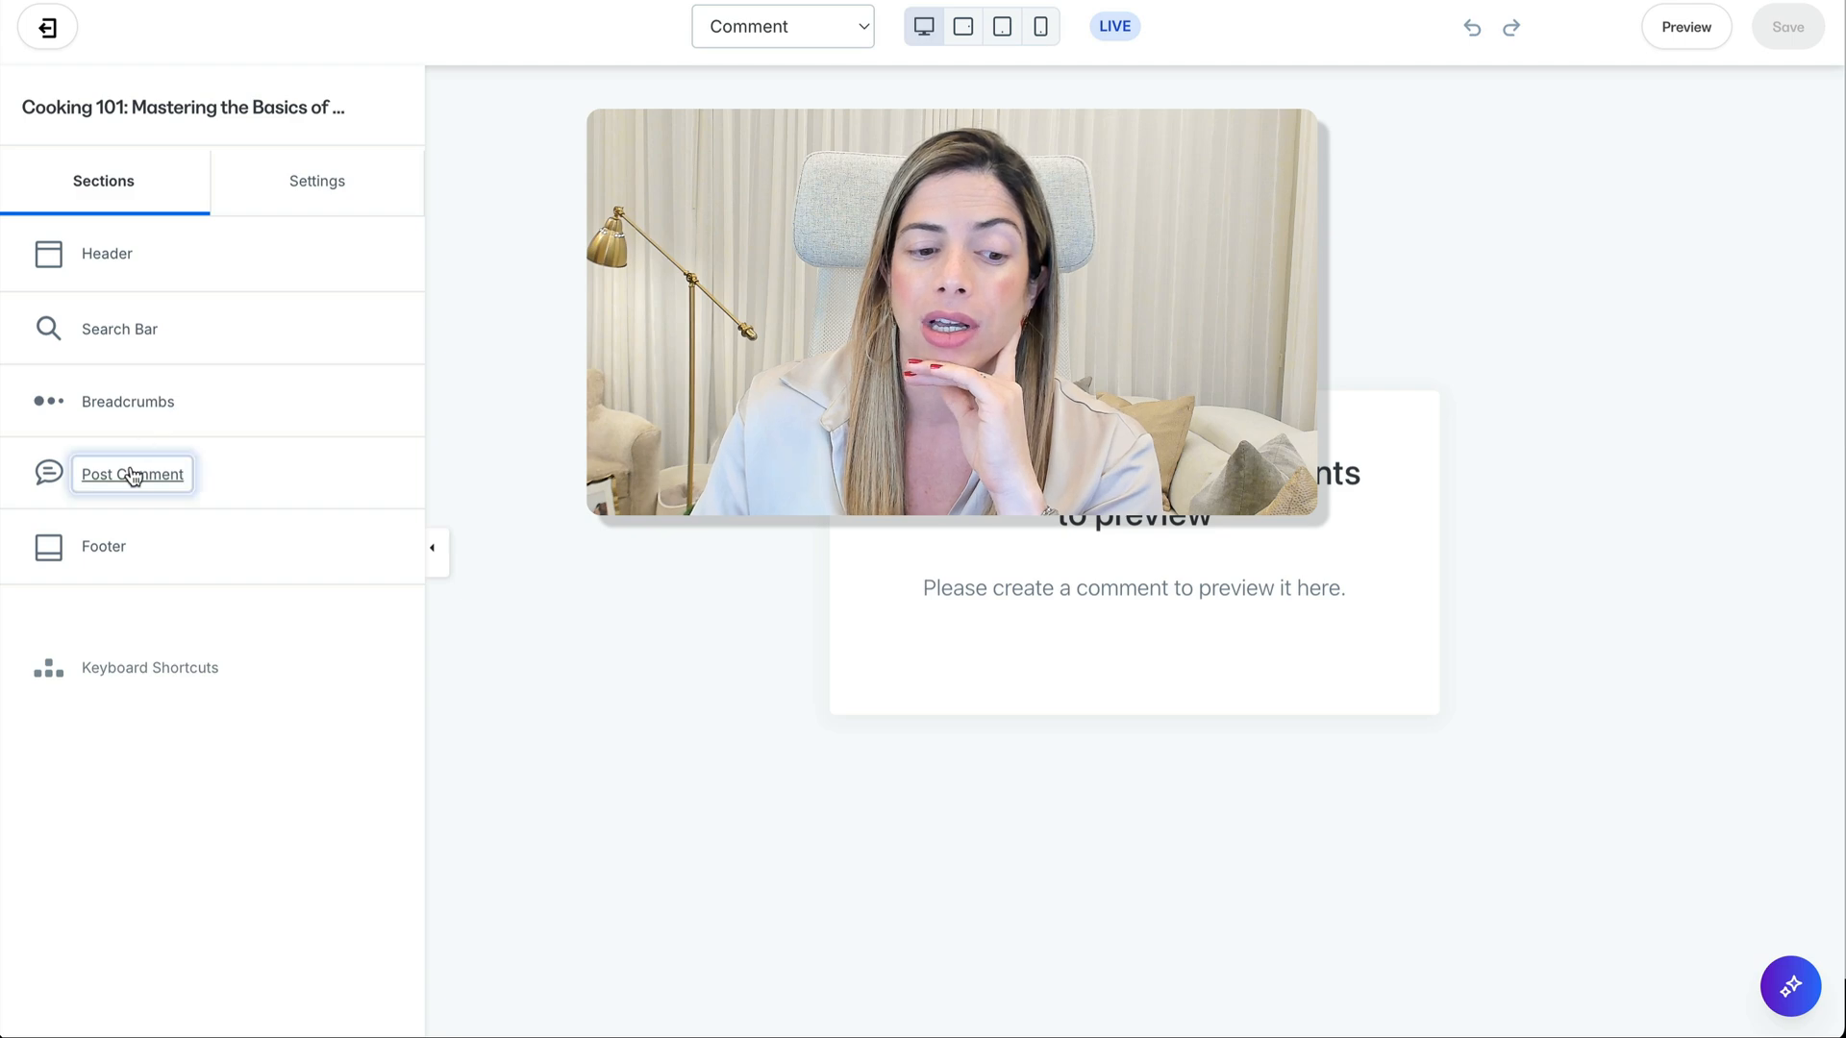
left_click(133, 475)
Step: Exit the template editor, preview the course as a member, and open the Weekly Q&A lesson
left_click(60, 42)
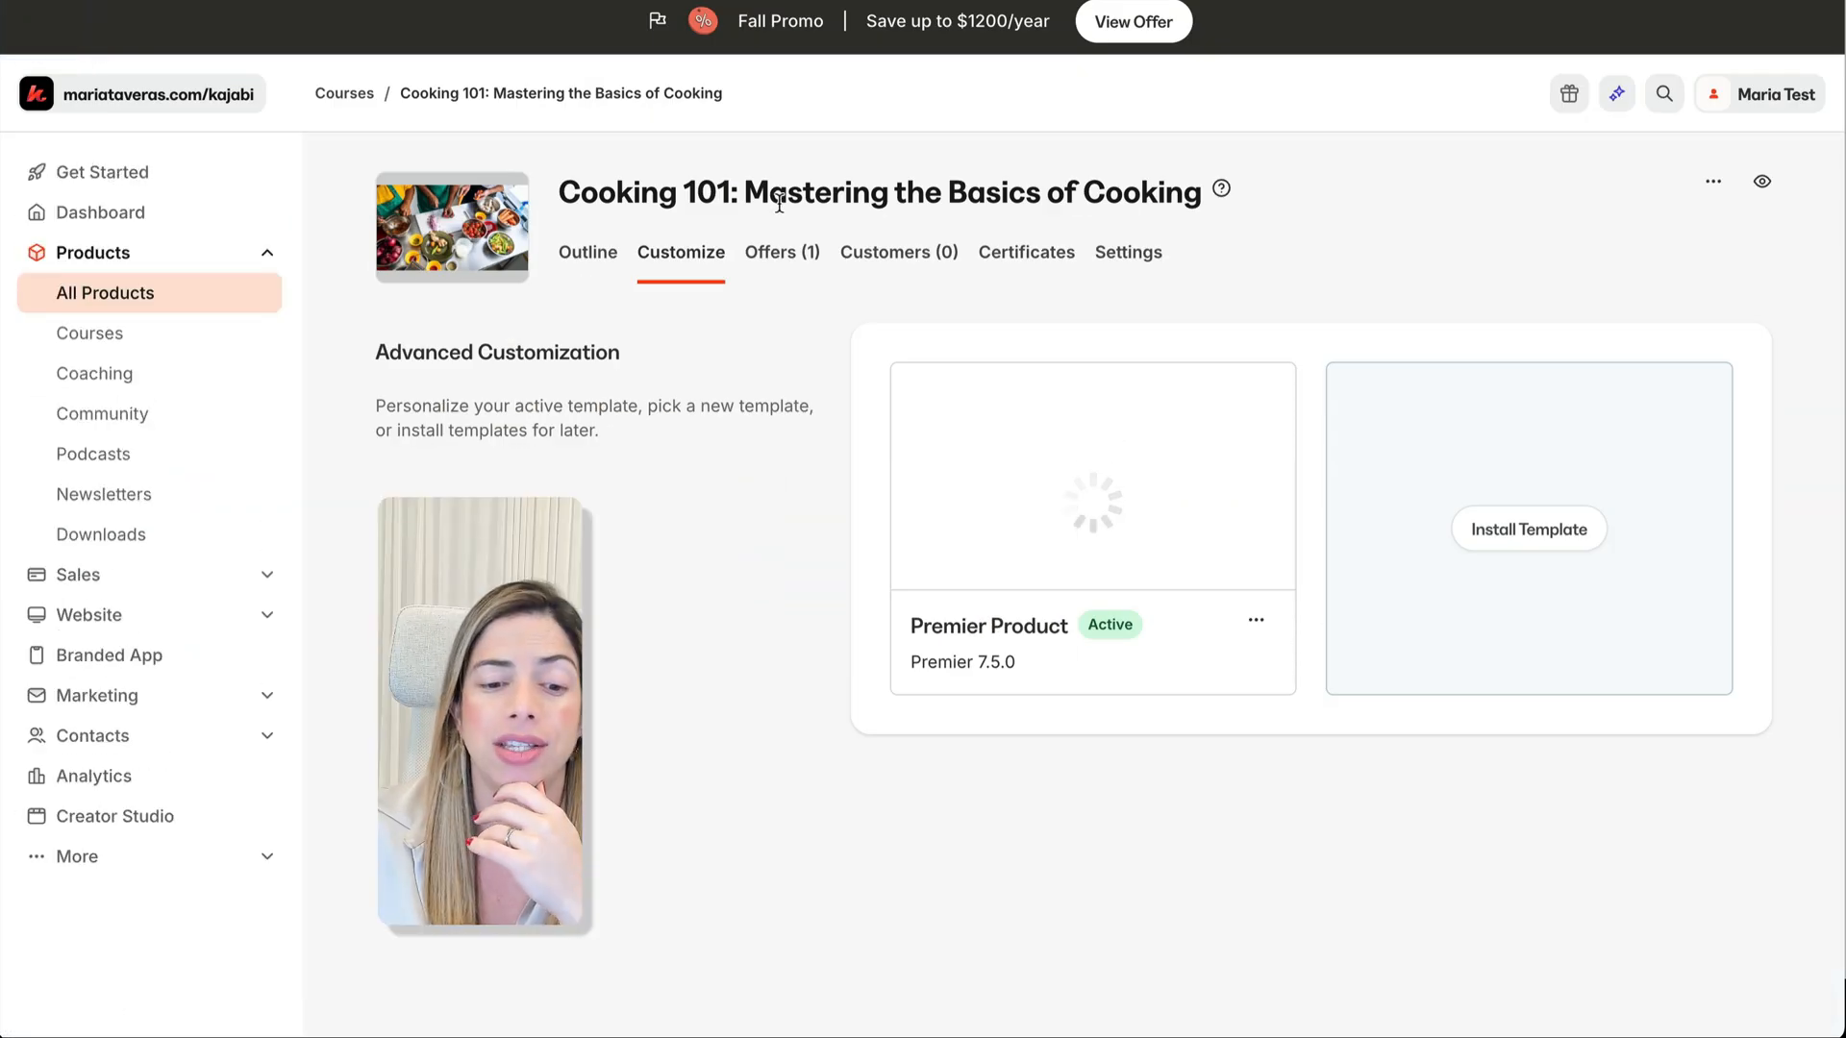
left_click(1762, 180)
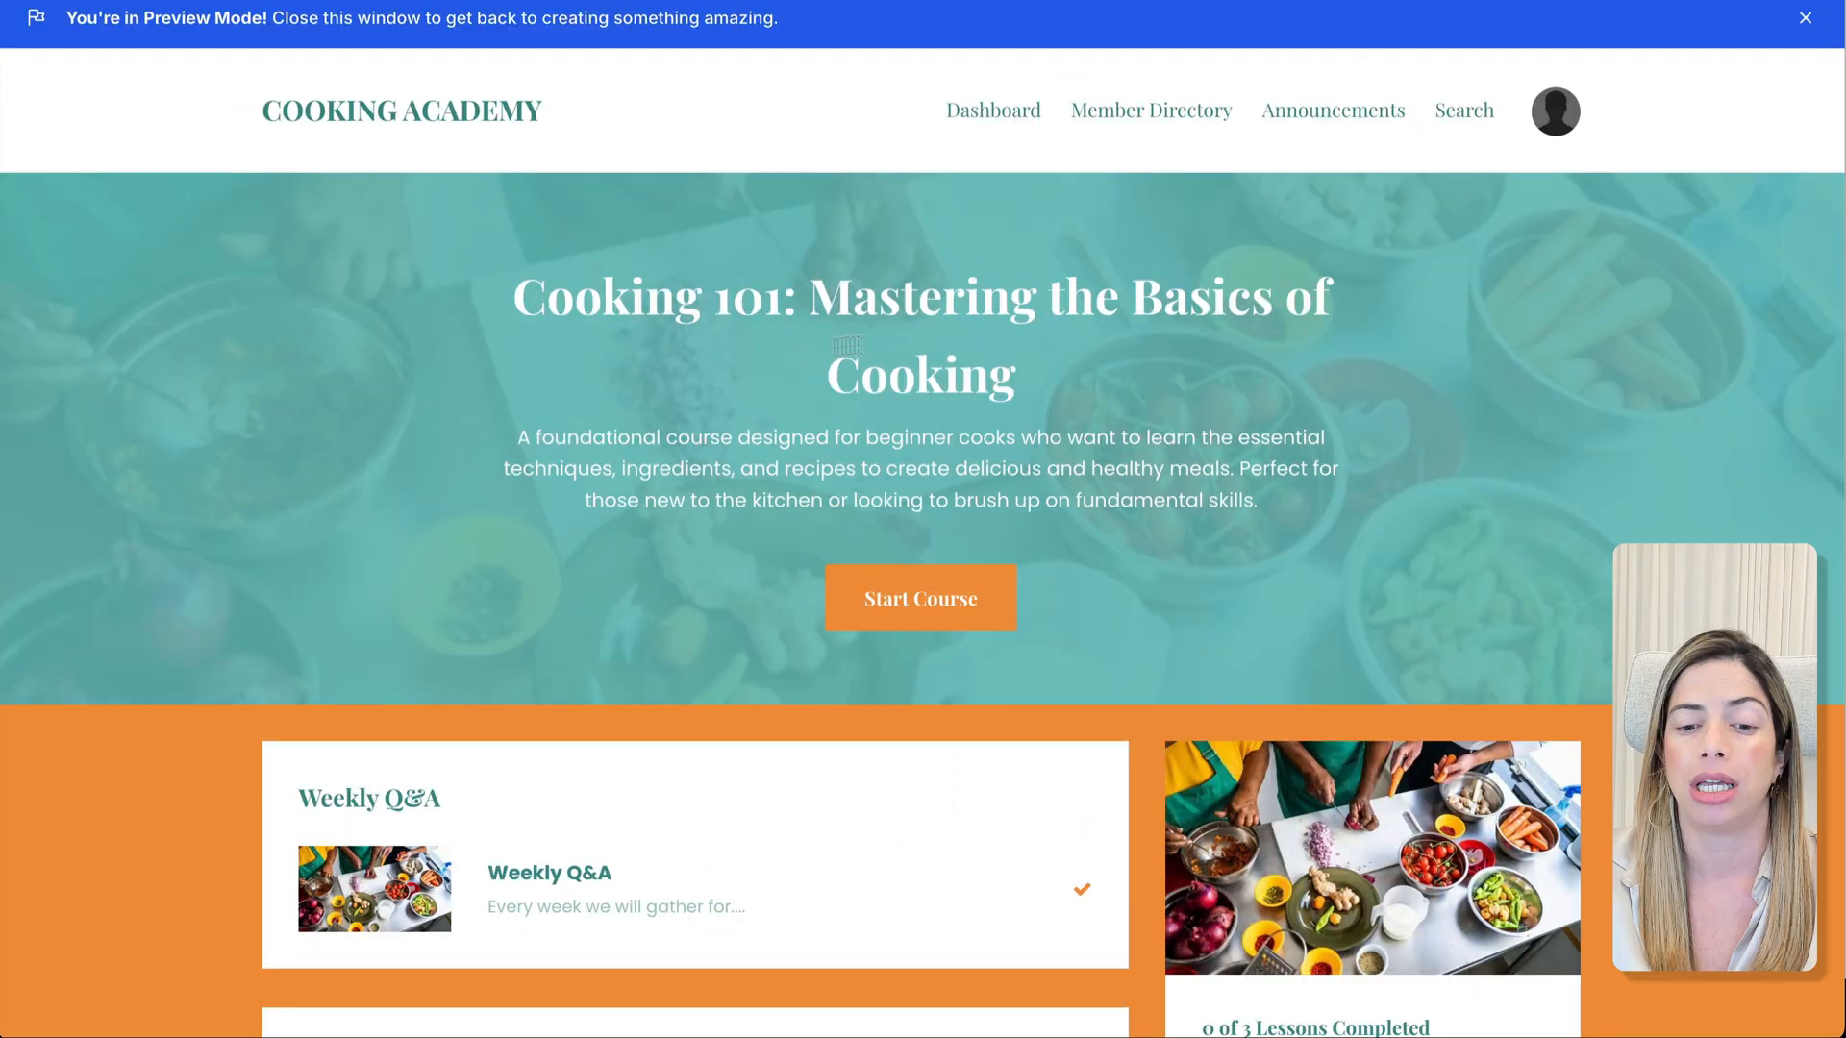
scroll(696, 601, "down", 12)
scroll(696, 602, "up", 10)
left_click(581, 741)
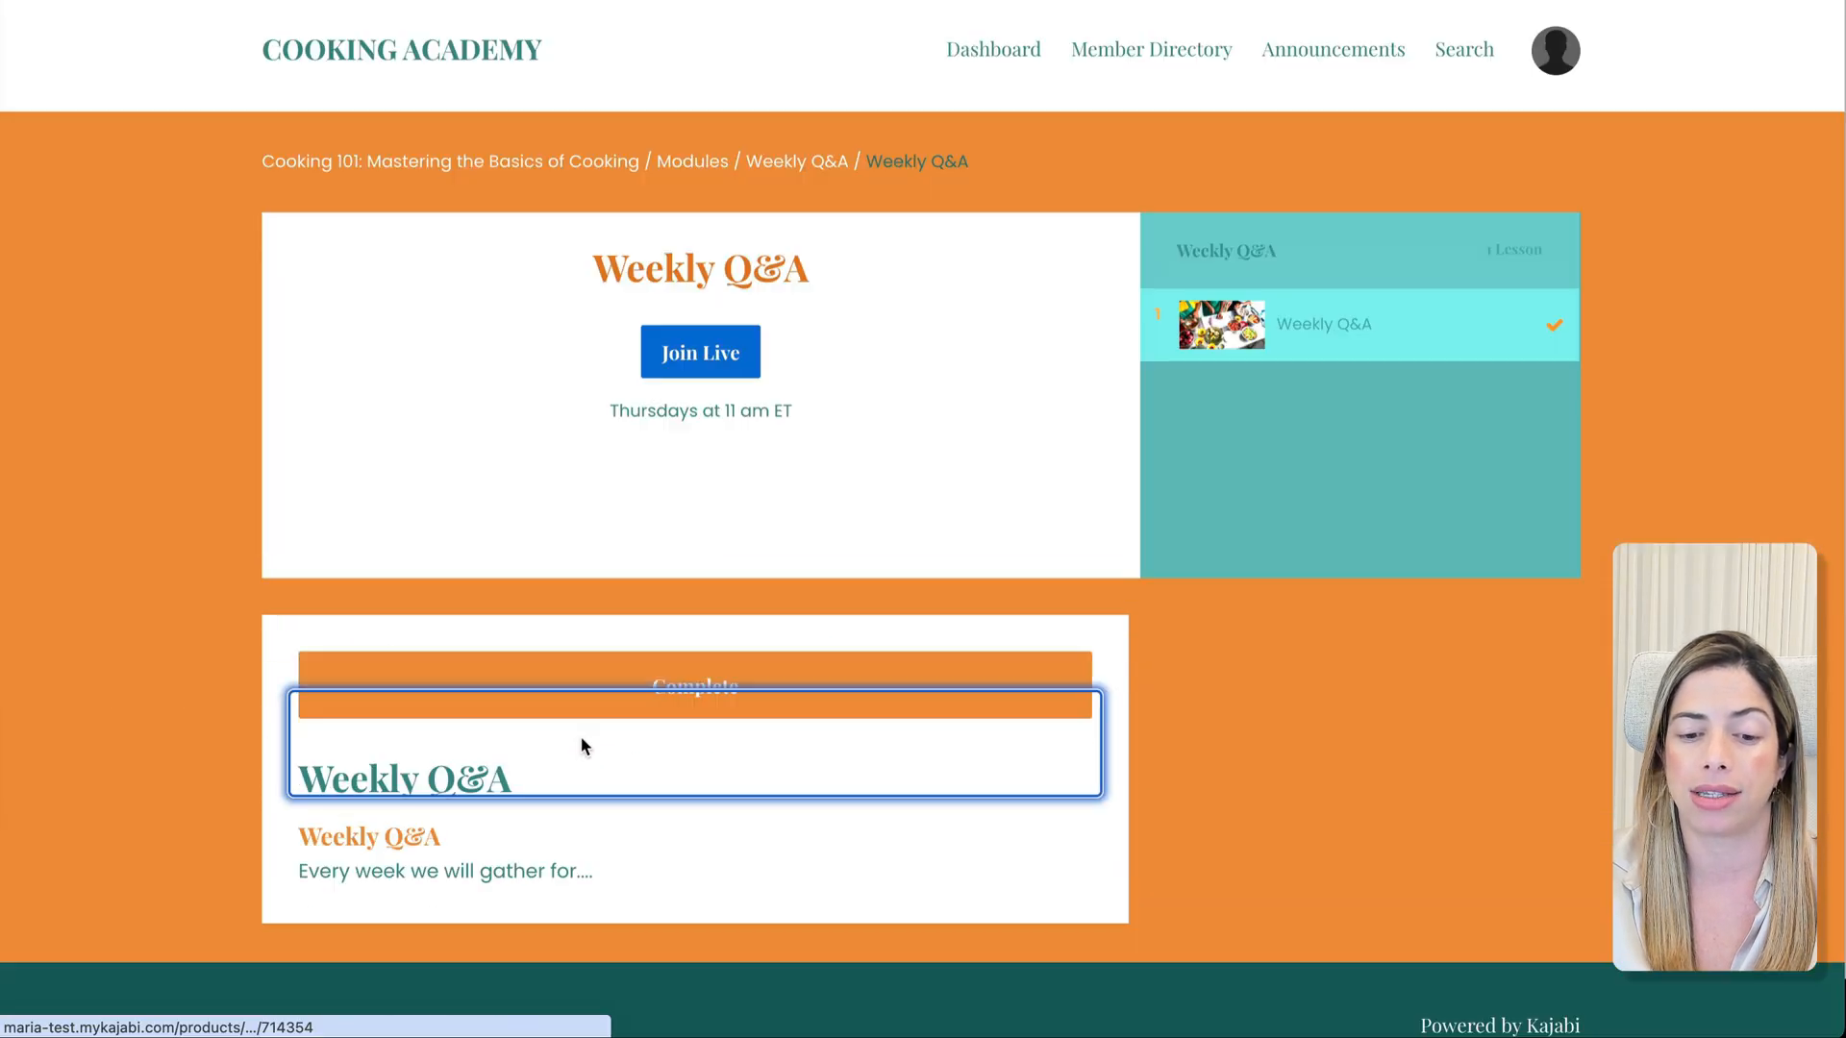
Step: Return to the course overview and examine the Introduction to Cooking lesson page
key("super+Left")
scroll(542, 649, "down", 2)
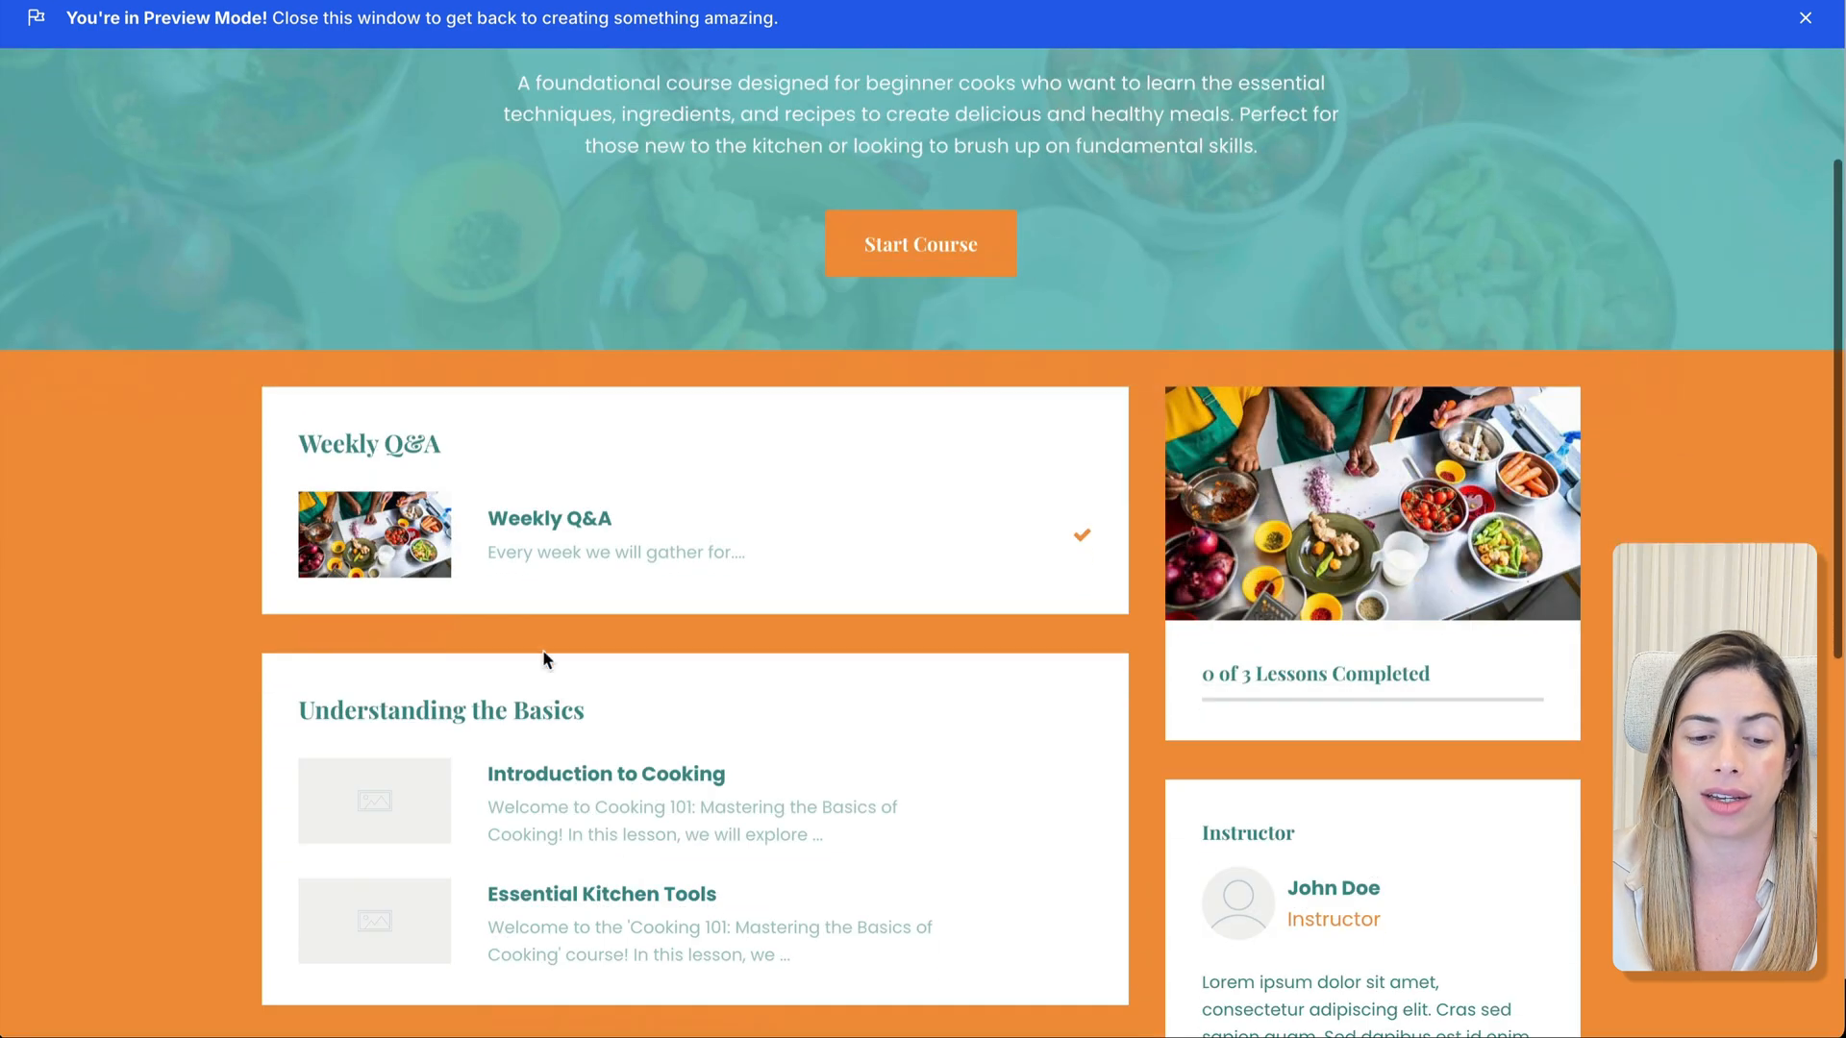
left_click(551, 774)
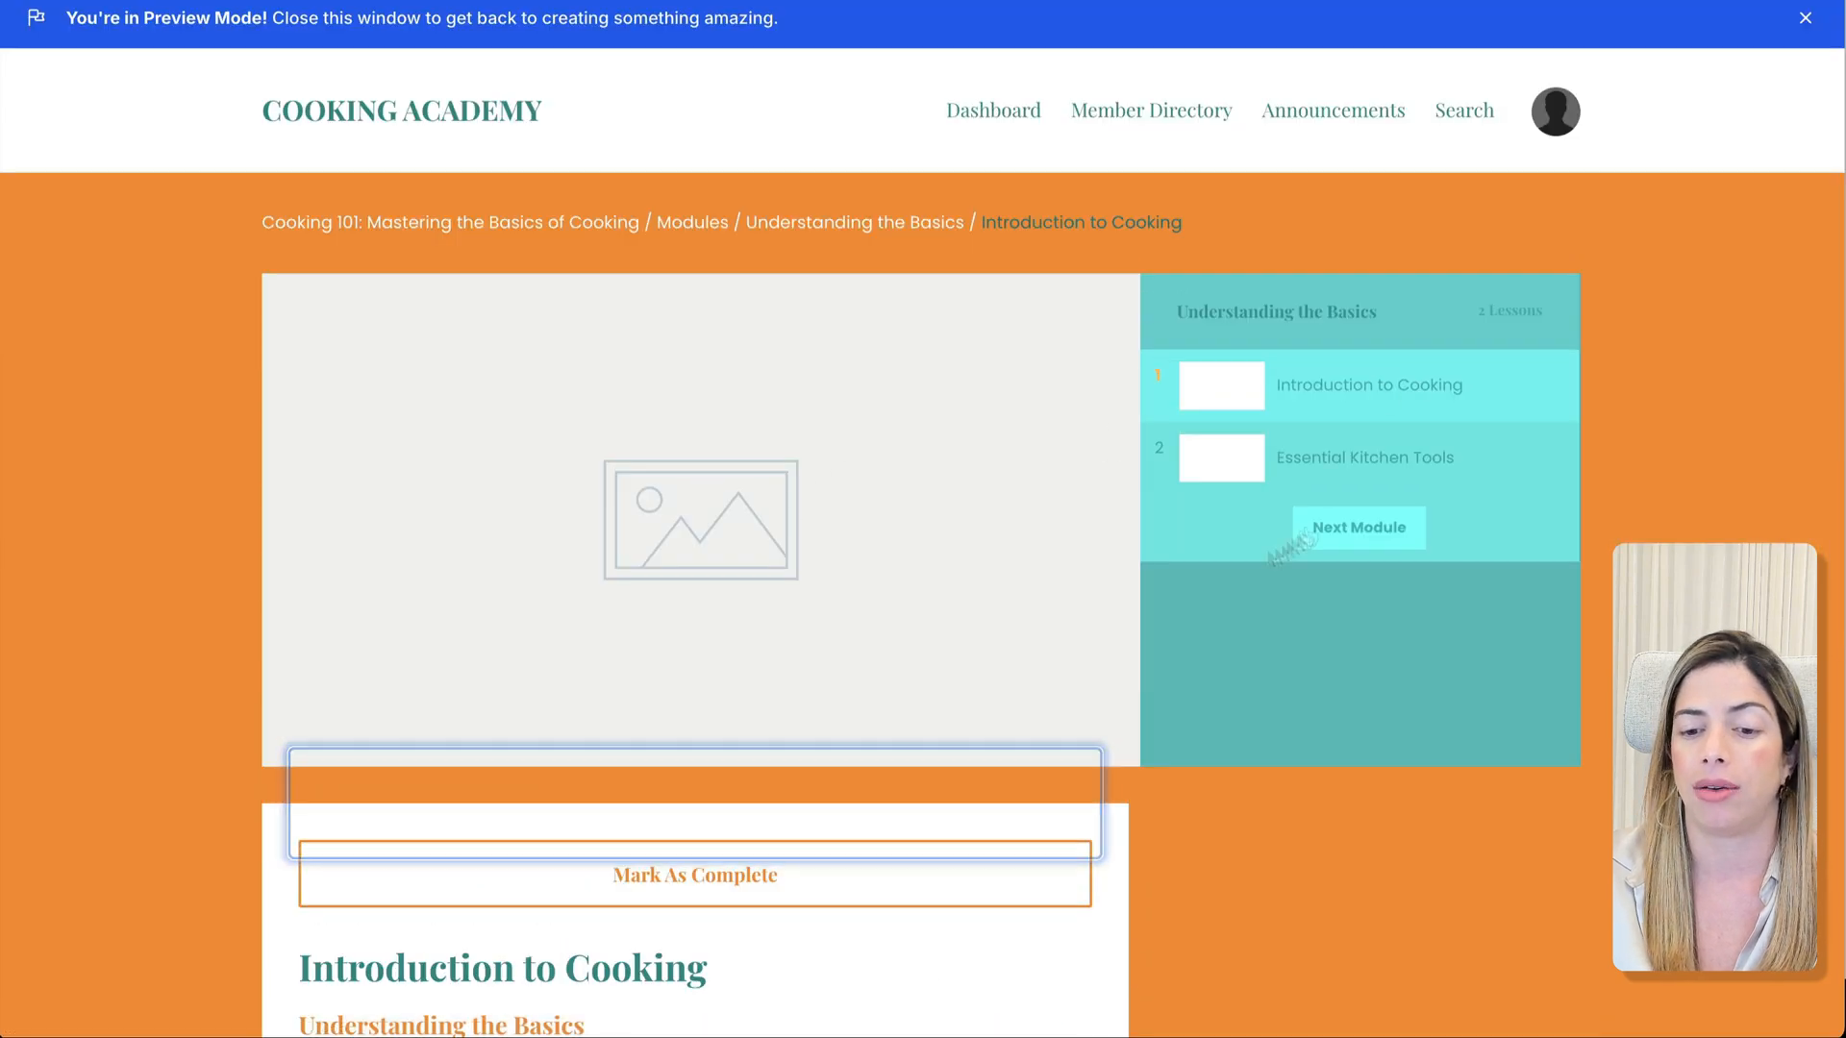
scroll(990, 638, "down", 10)
scroll(990, 639, "up", 10)
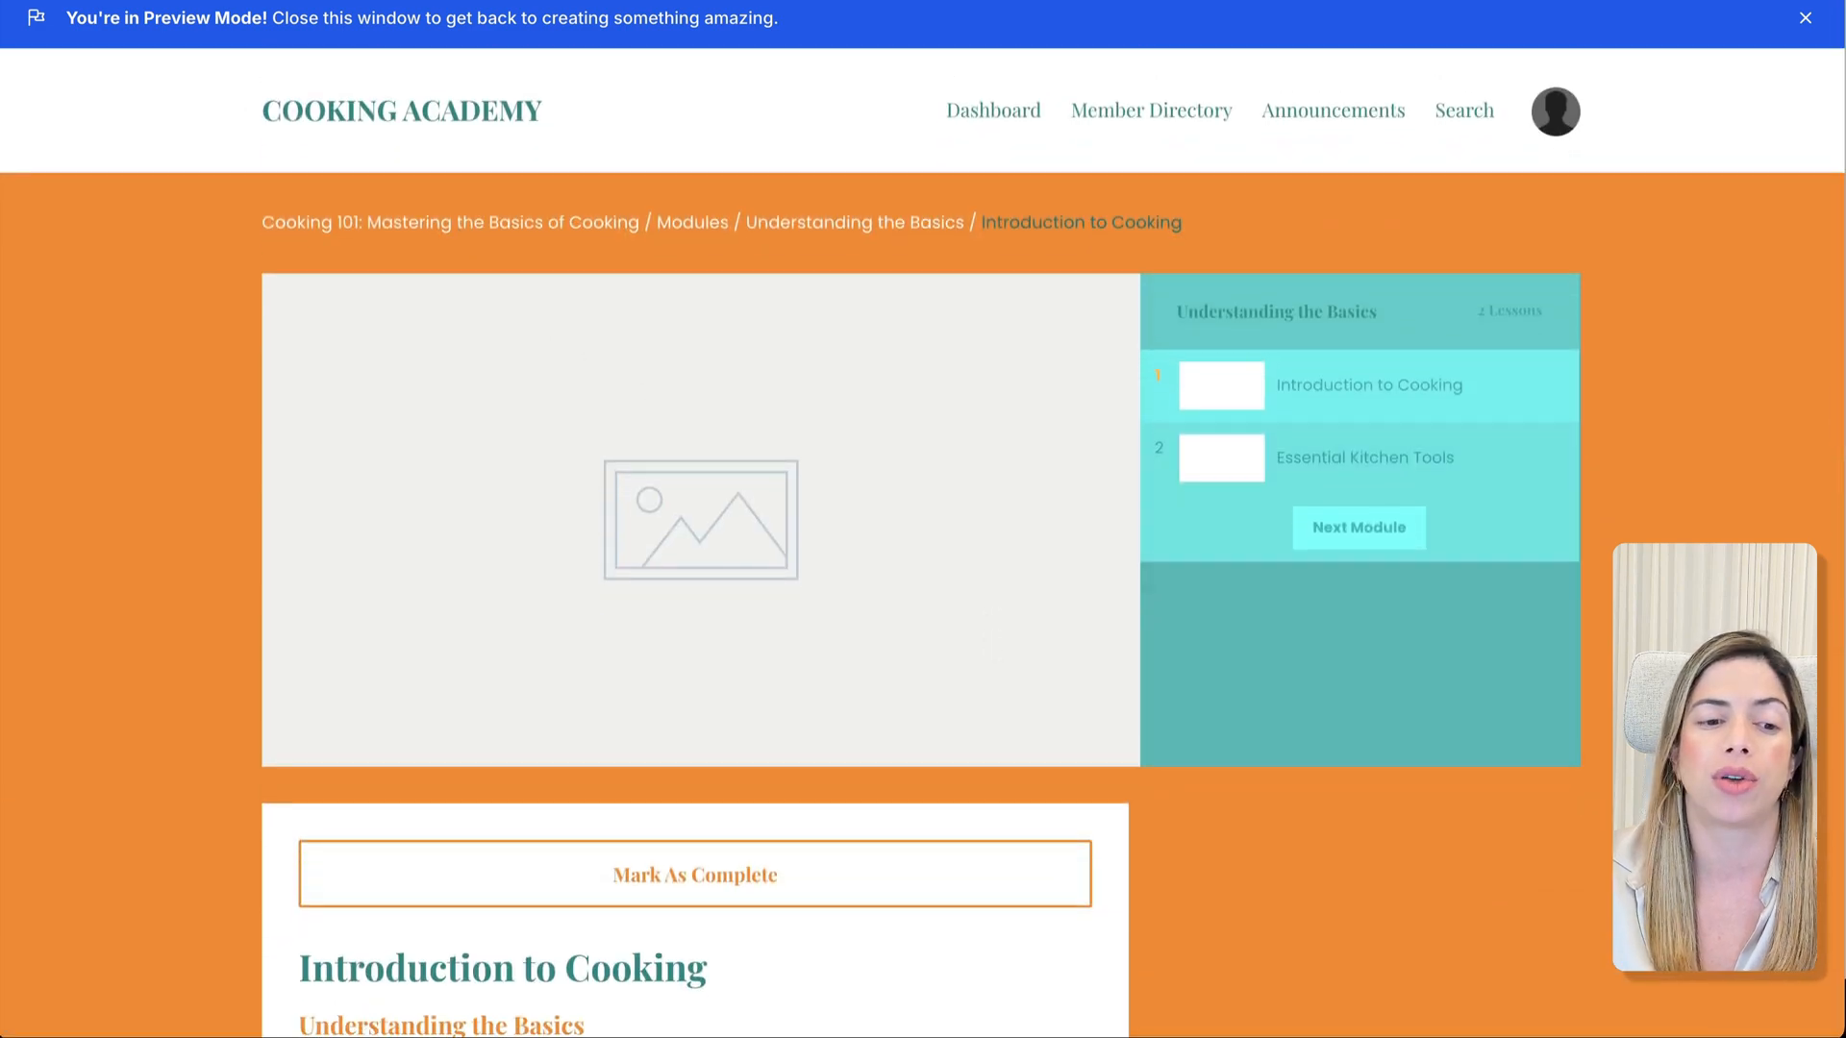
Step: Go back to the course overview and reopen the Weekly Q&A live session page
key("super+Left")
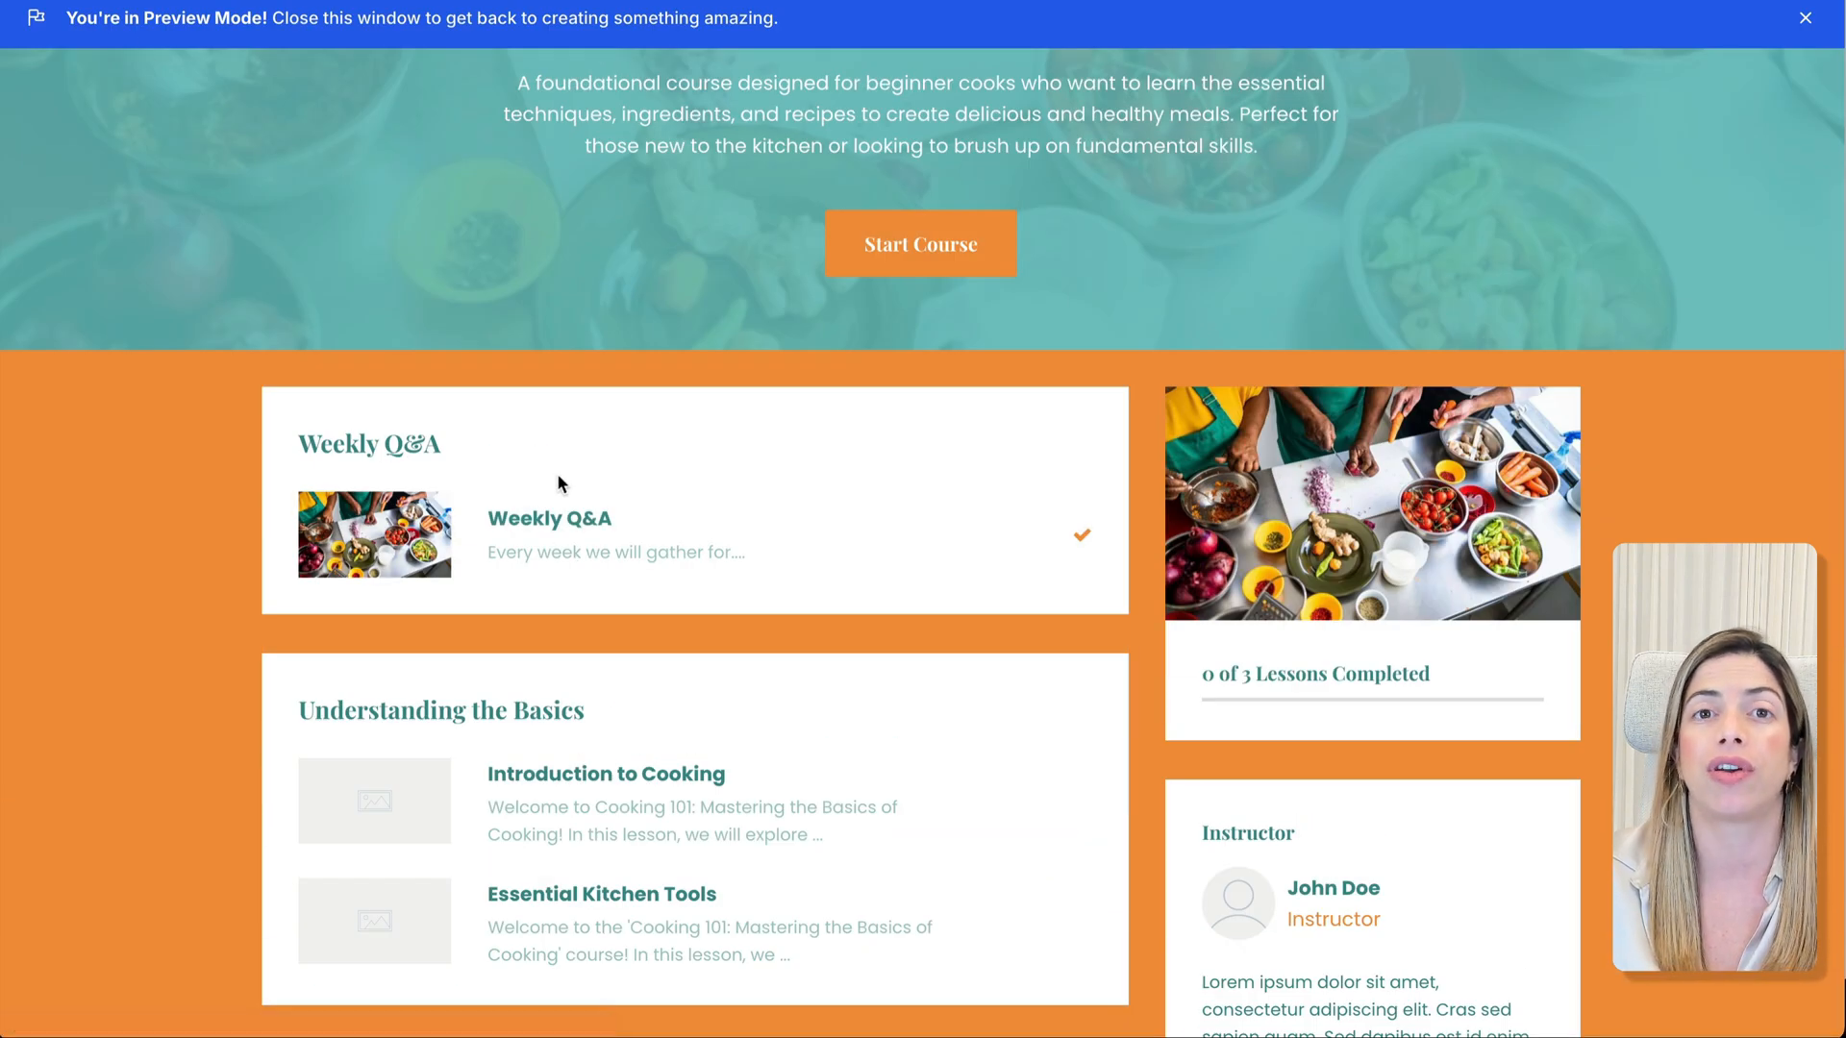
left_click(551, 524)
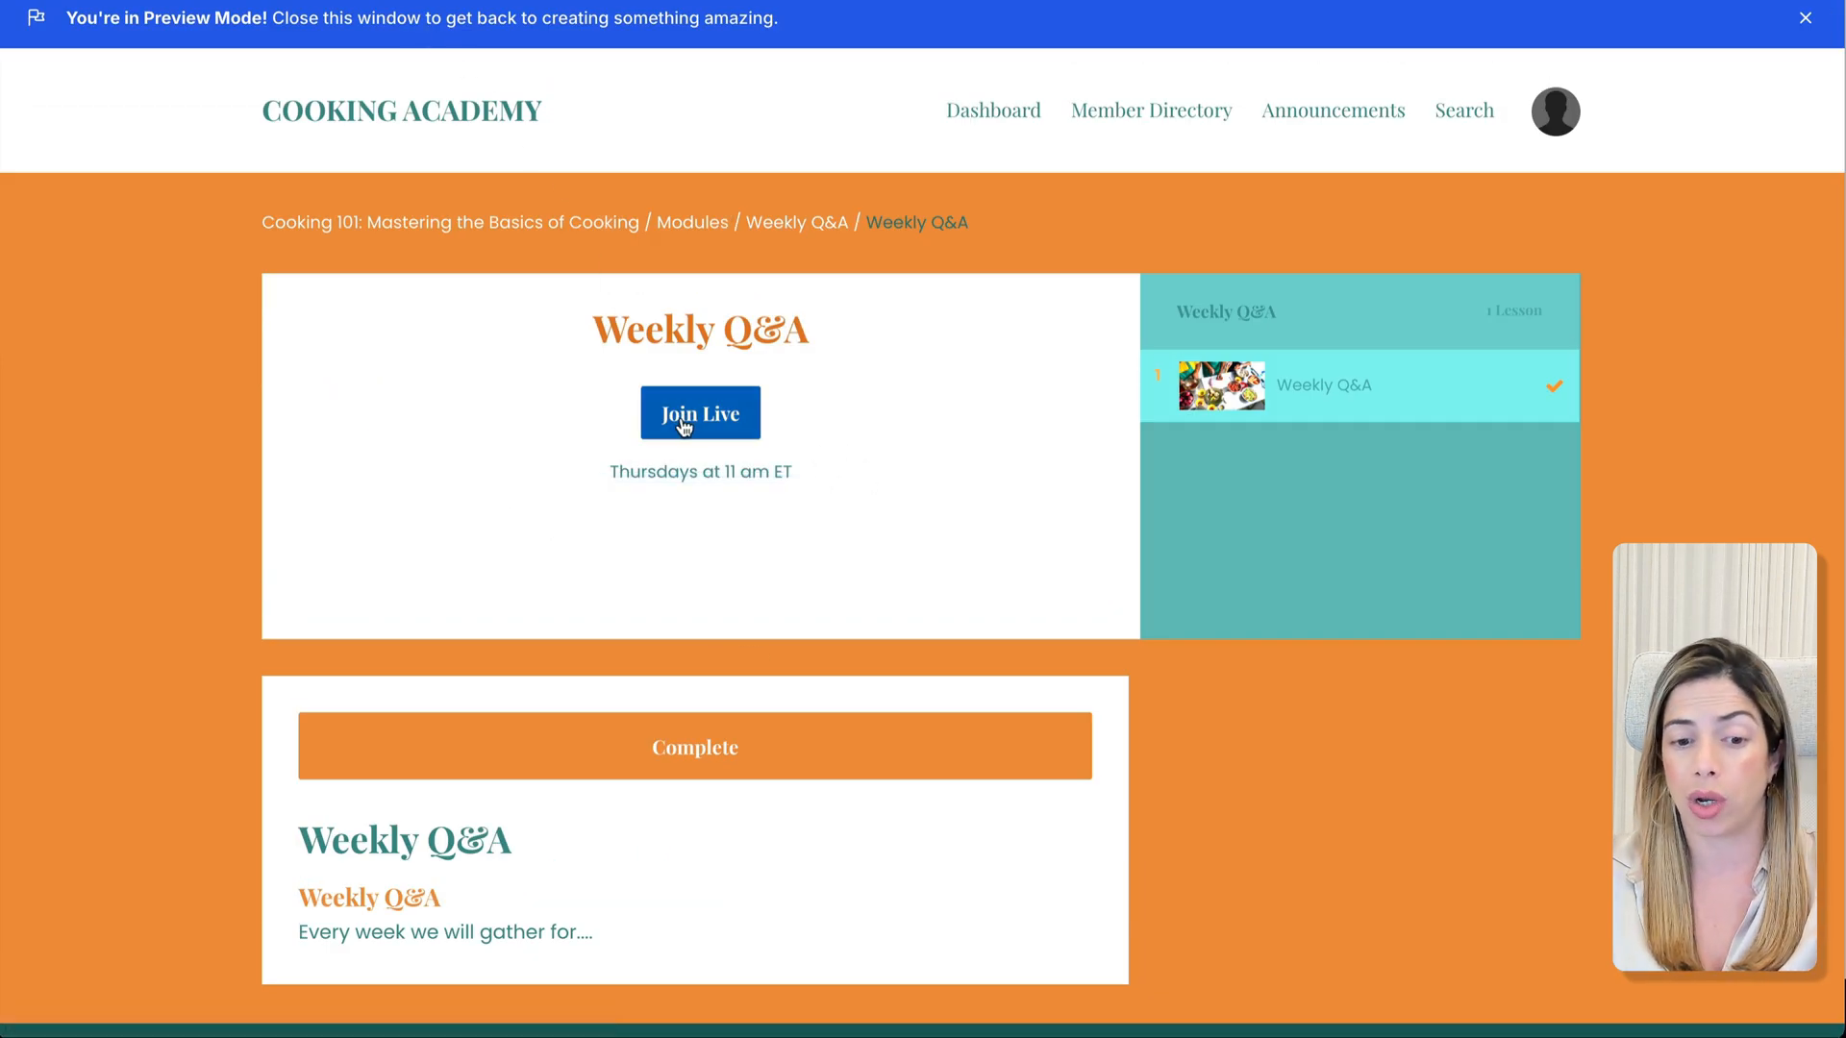
Step: Go live with the Weekly Q&A from the course outline without notifying members, allowing camera and microphone access for this time
left_click(414, 1)
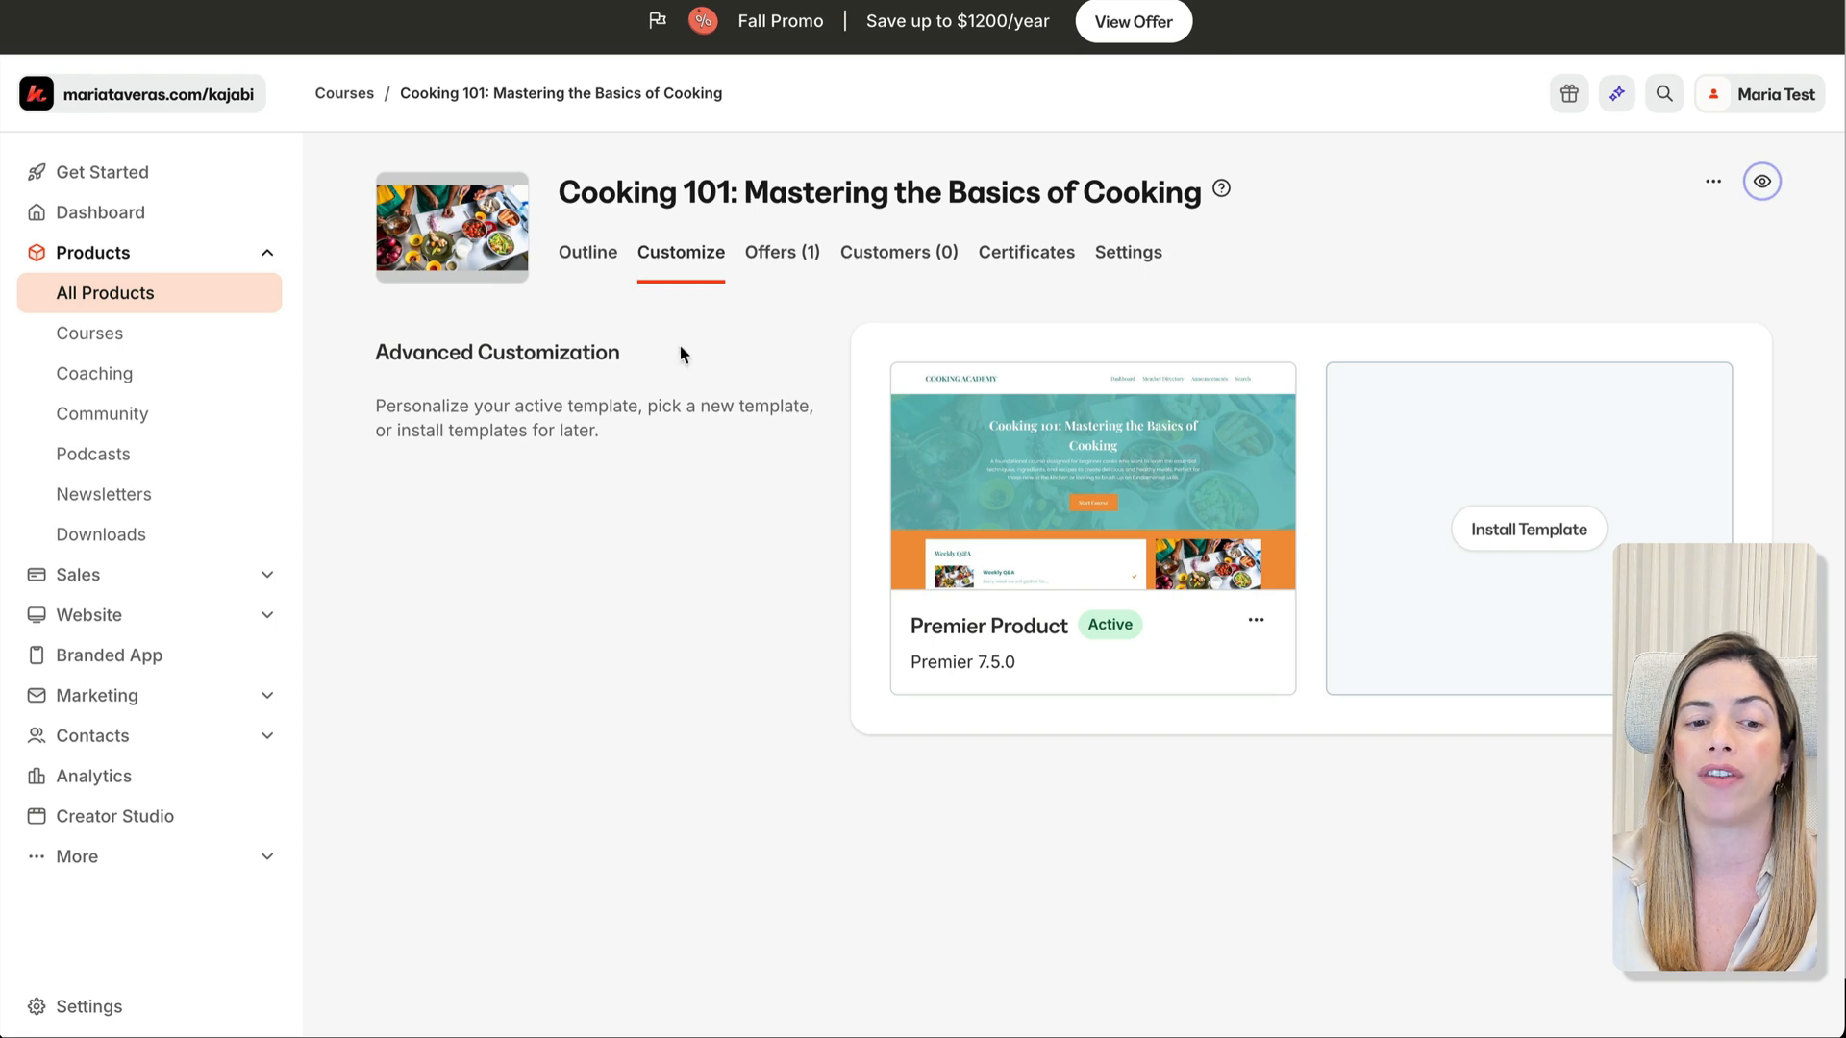
left_click(596, 270)
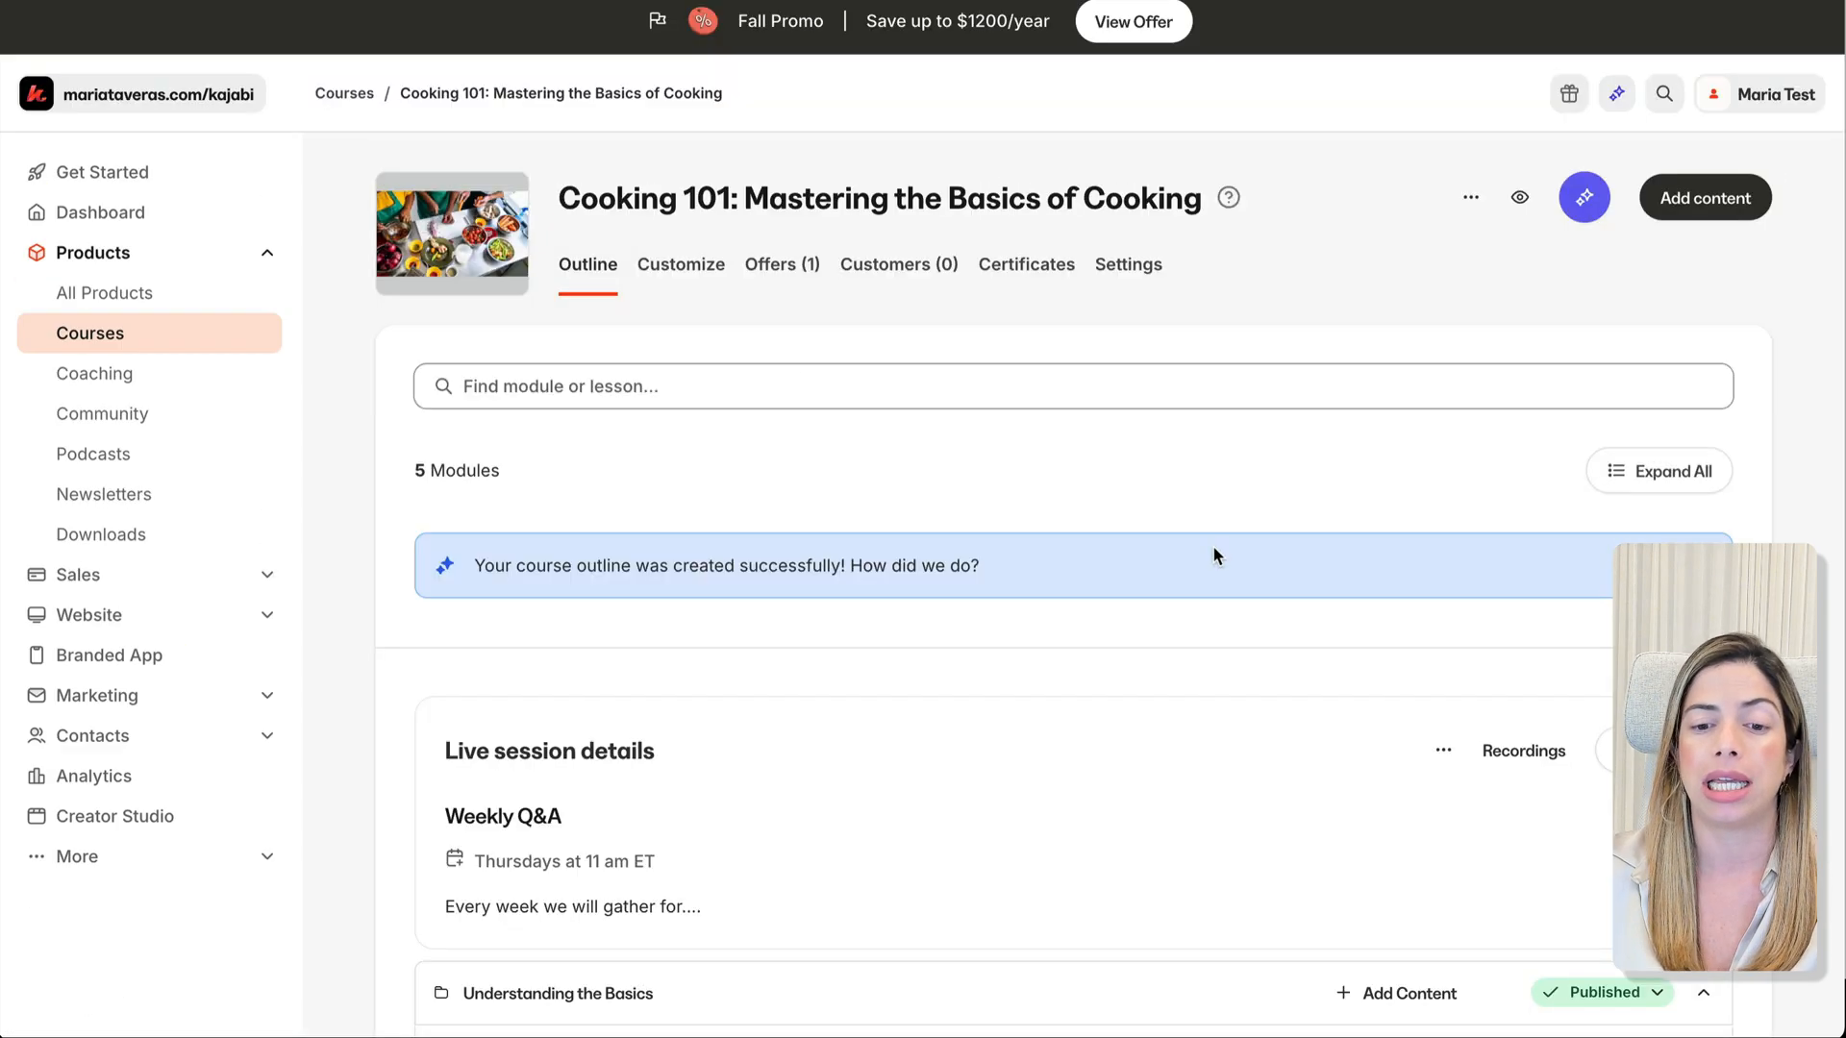
scroll(1554, 740, "down", 2)
left_click(1638, 540)
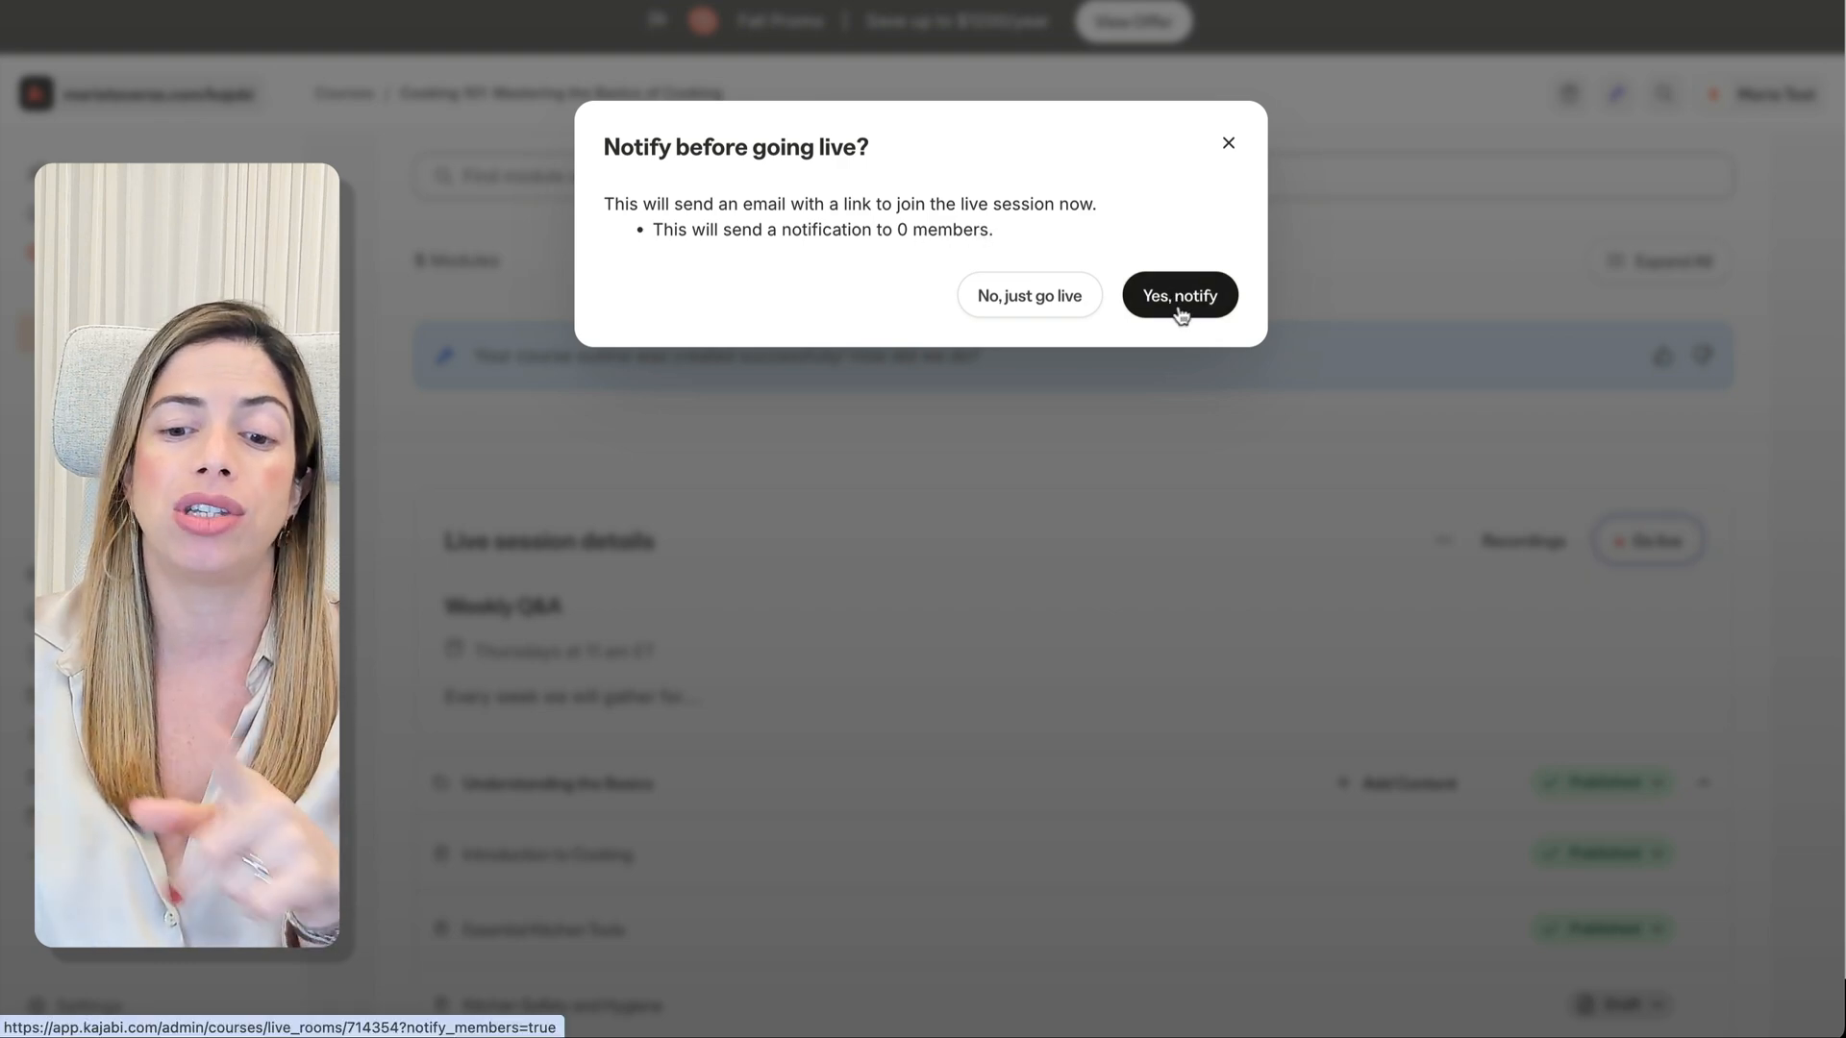
left_click(1054, 305)
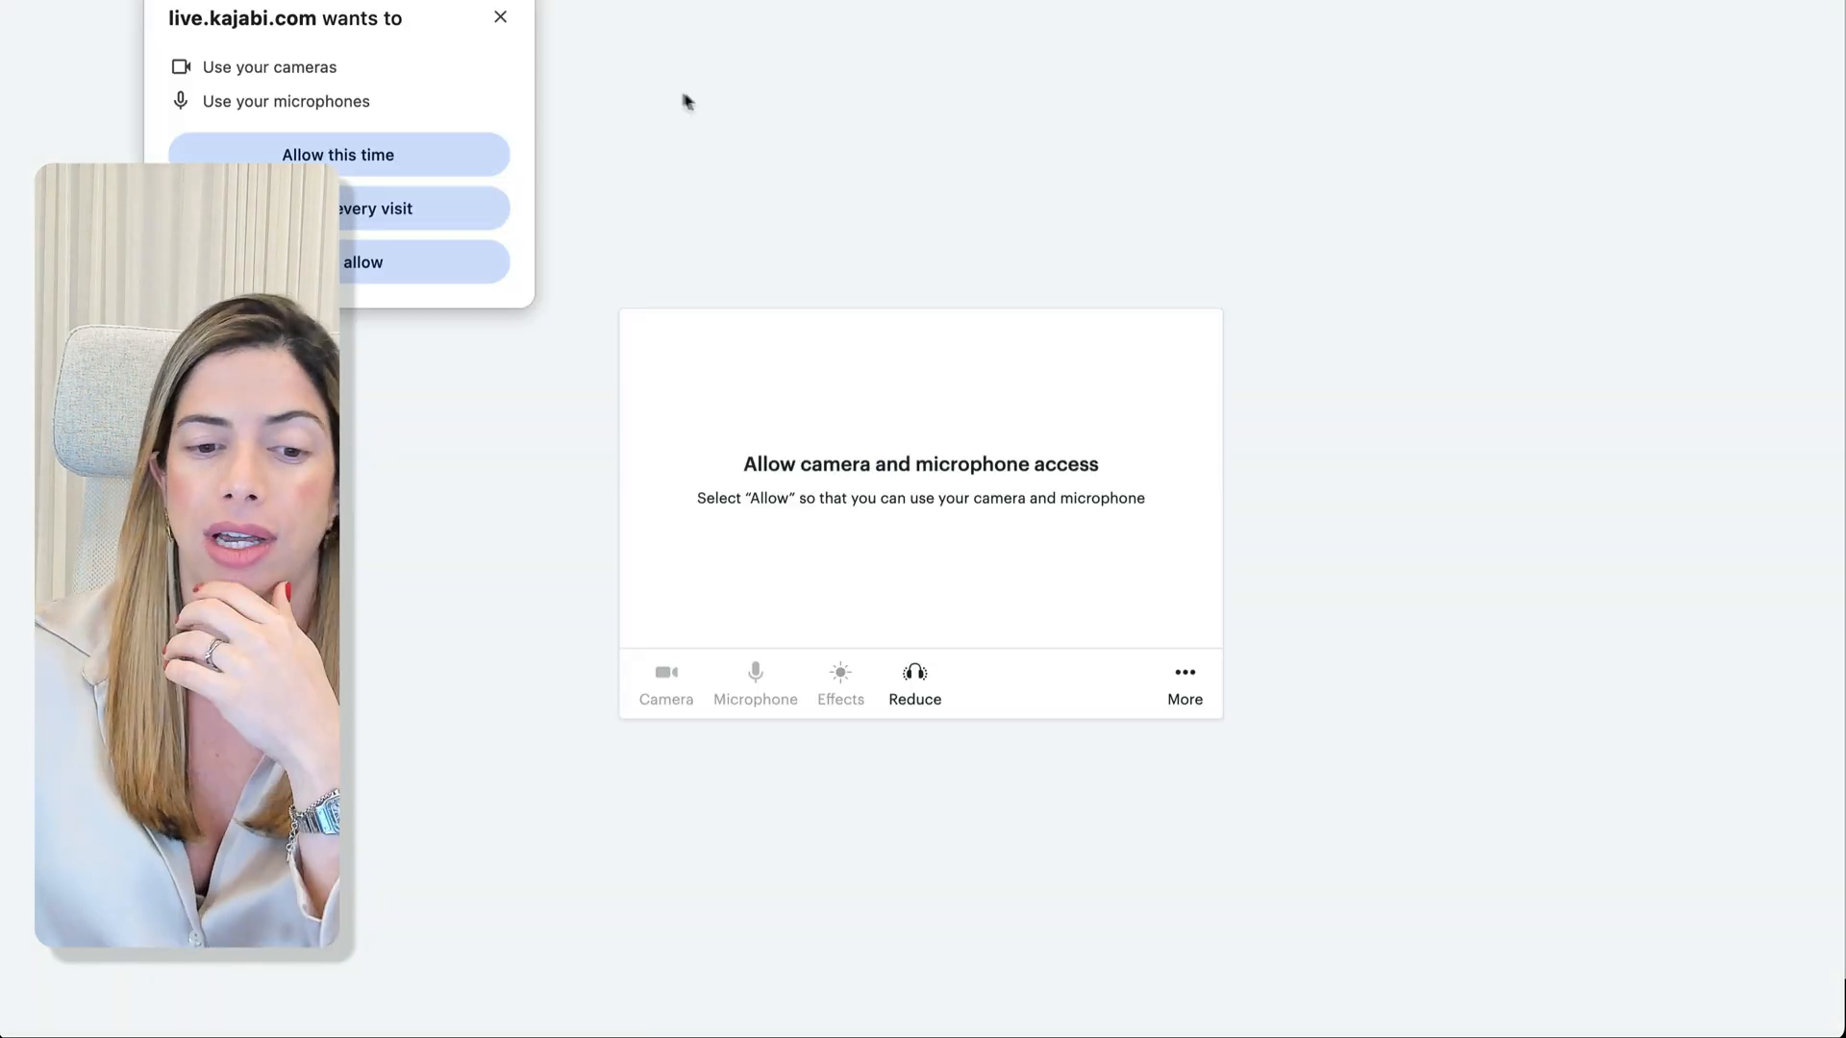
left_click(438, 152)
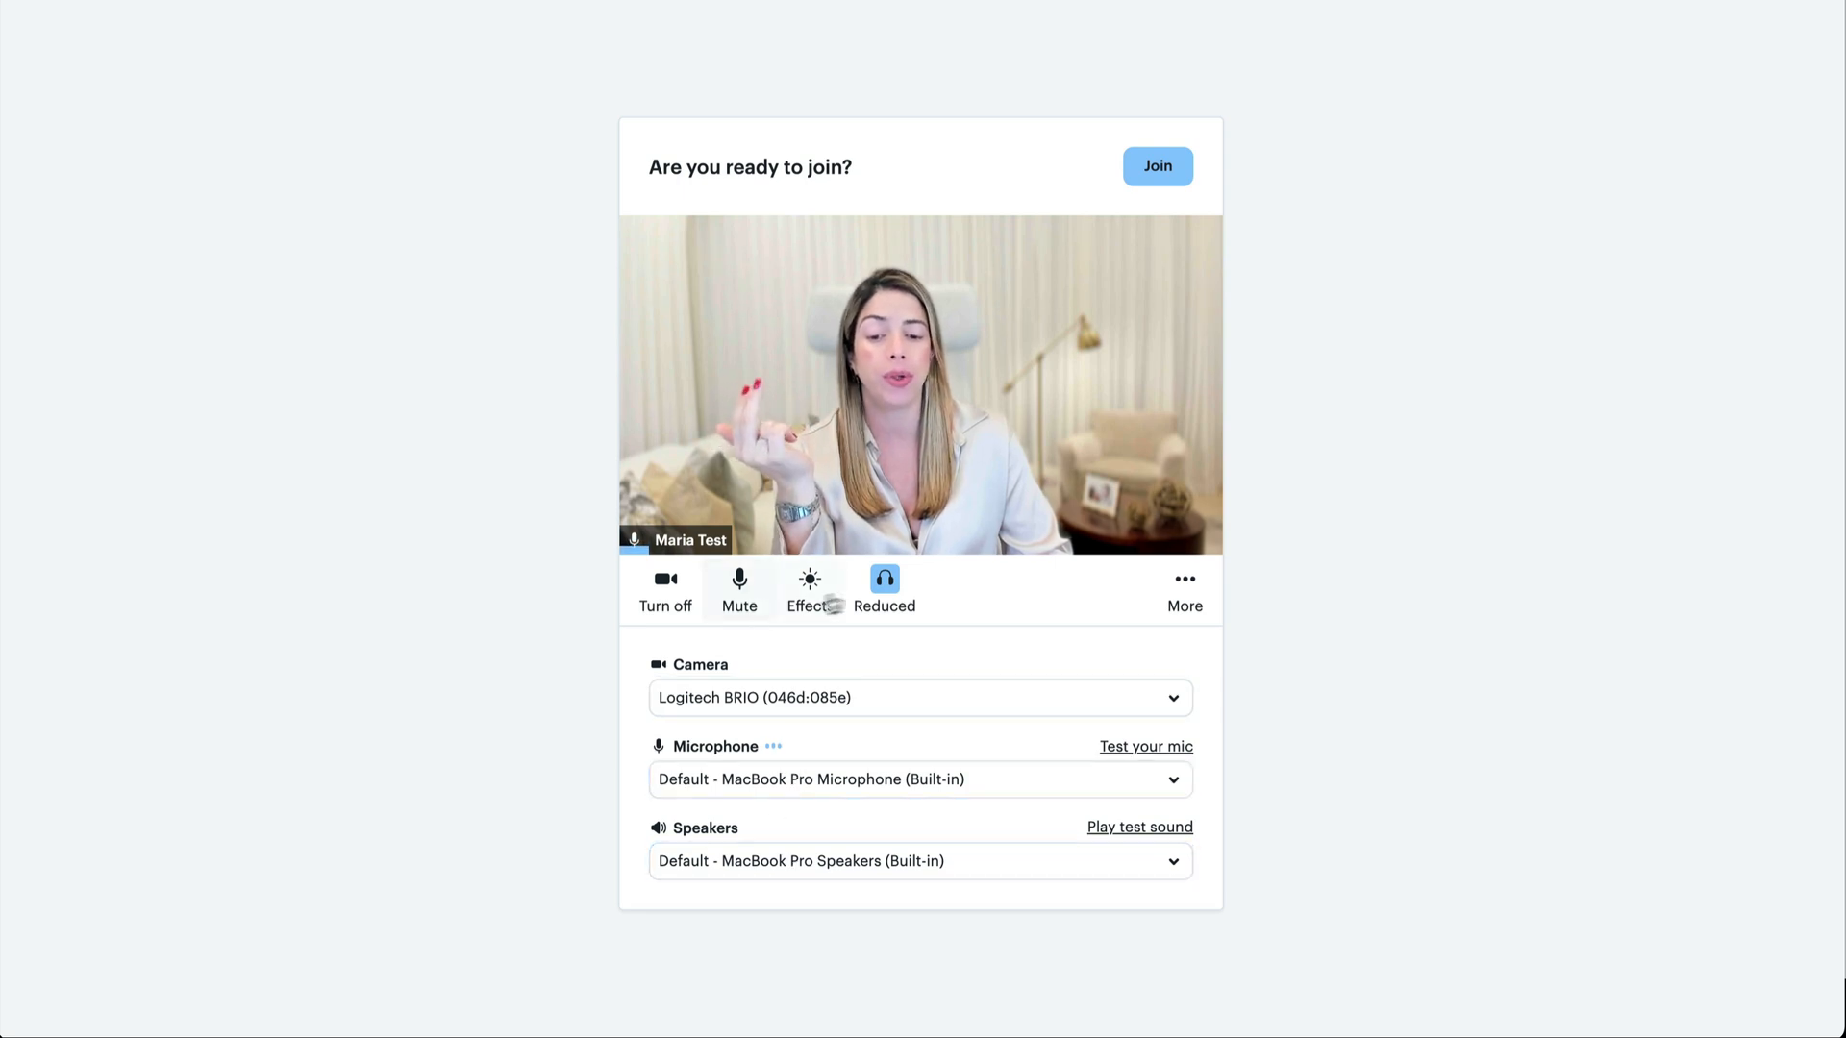
Step: Examine the background effects, mic noise reduction and additional options before joining the live session
left_click(806, 602)
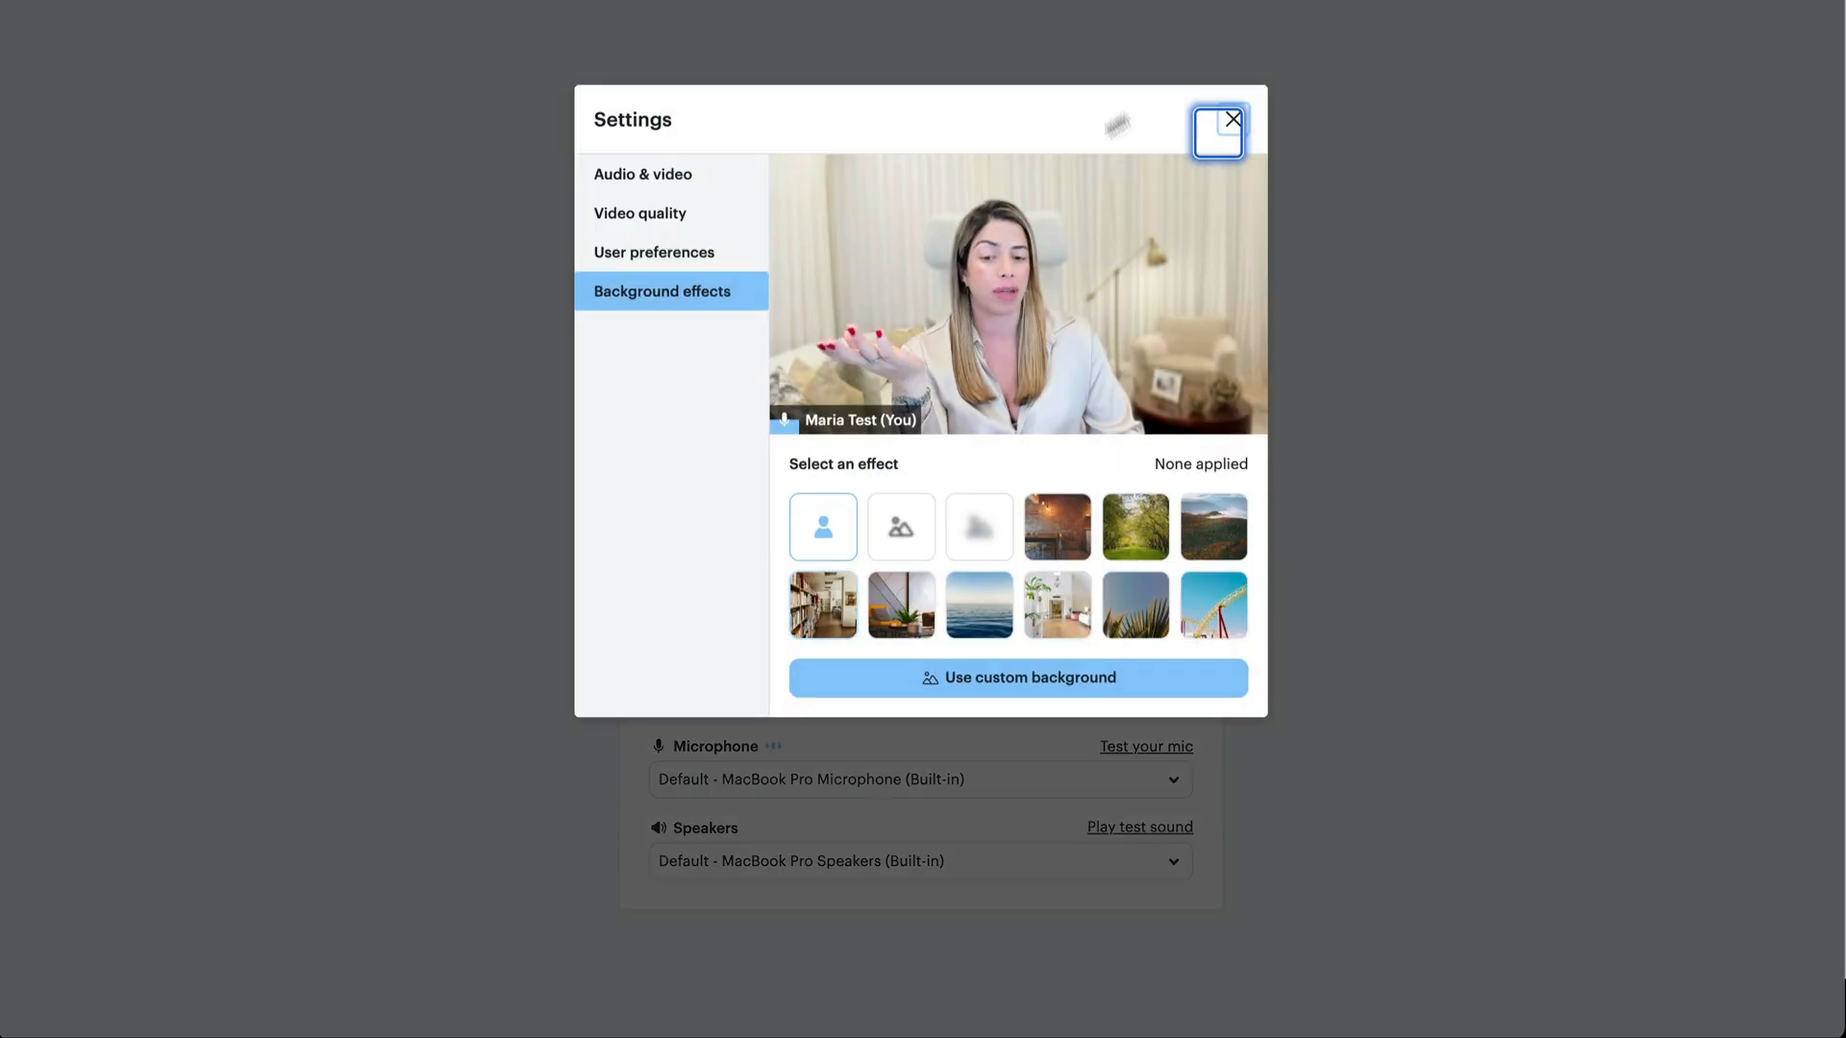
left_click(1233, 120)
left_click(891, 603)
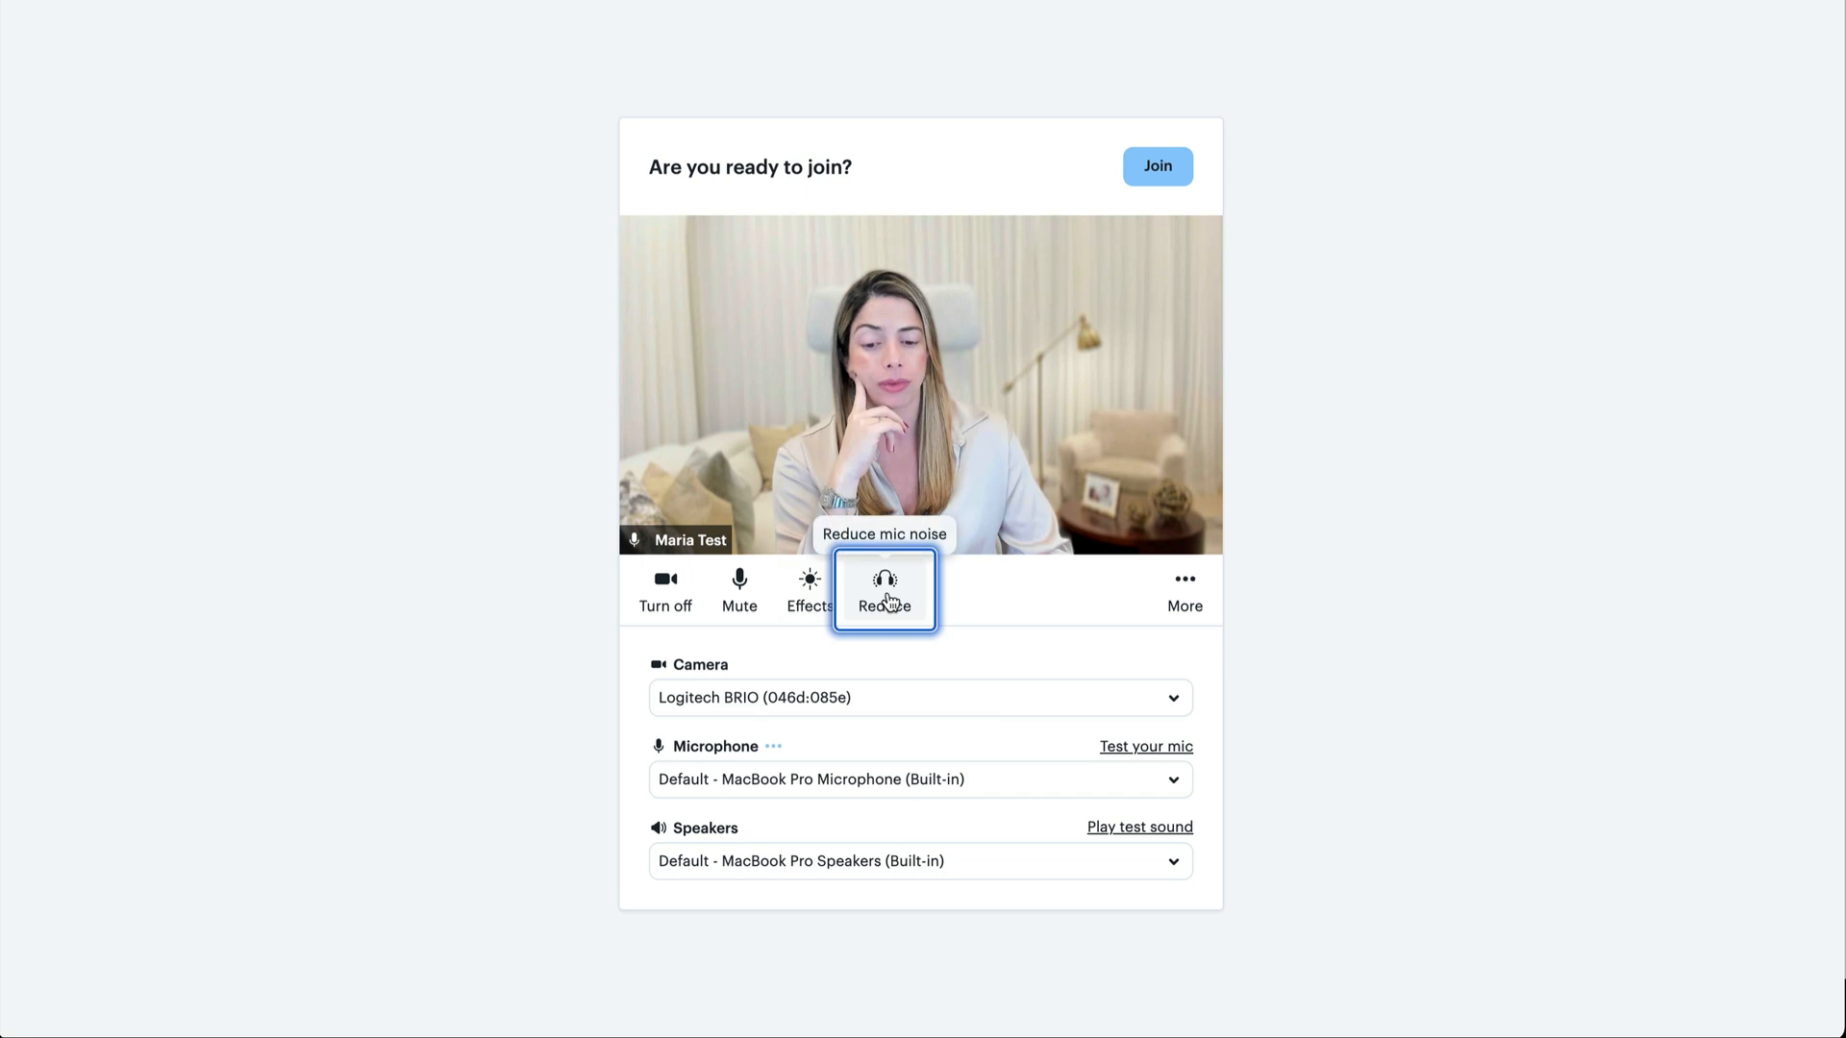
left_click(901, 610)
left_click(1181, 585)
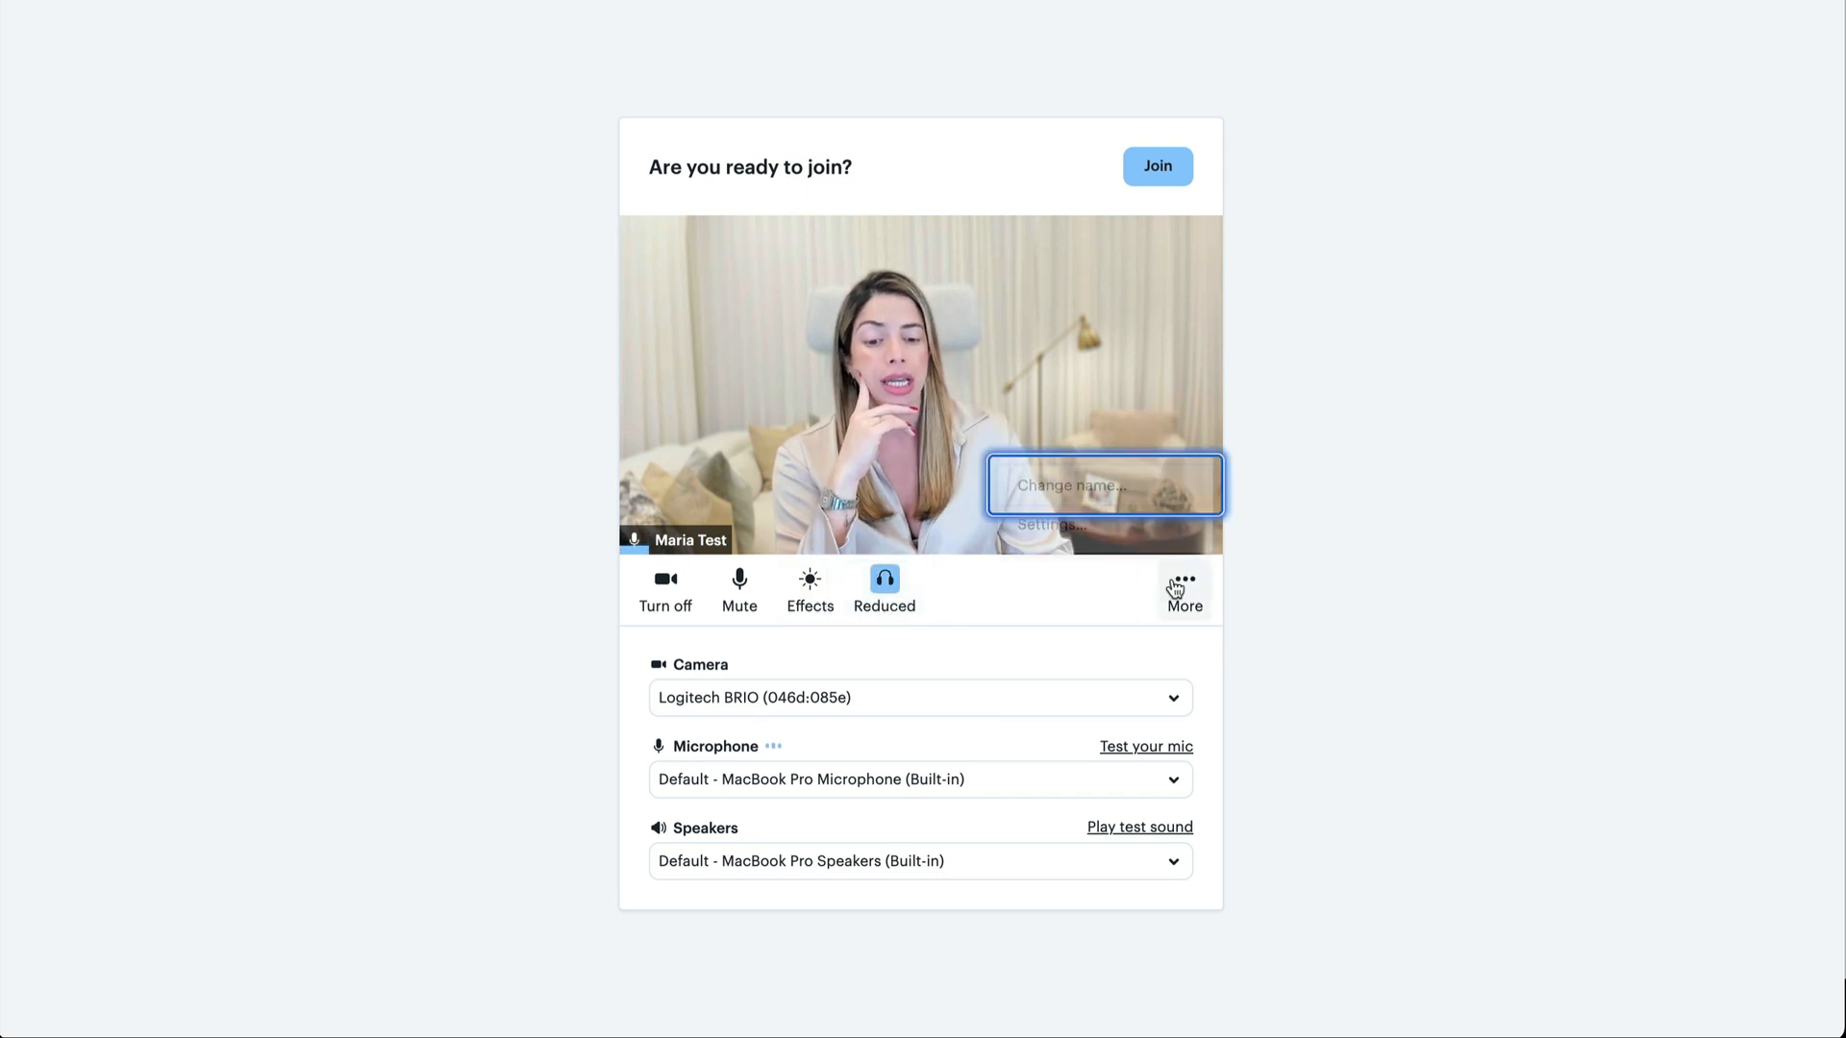
key("Escape")
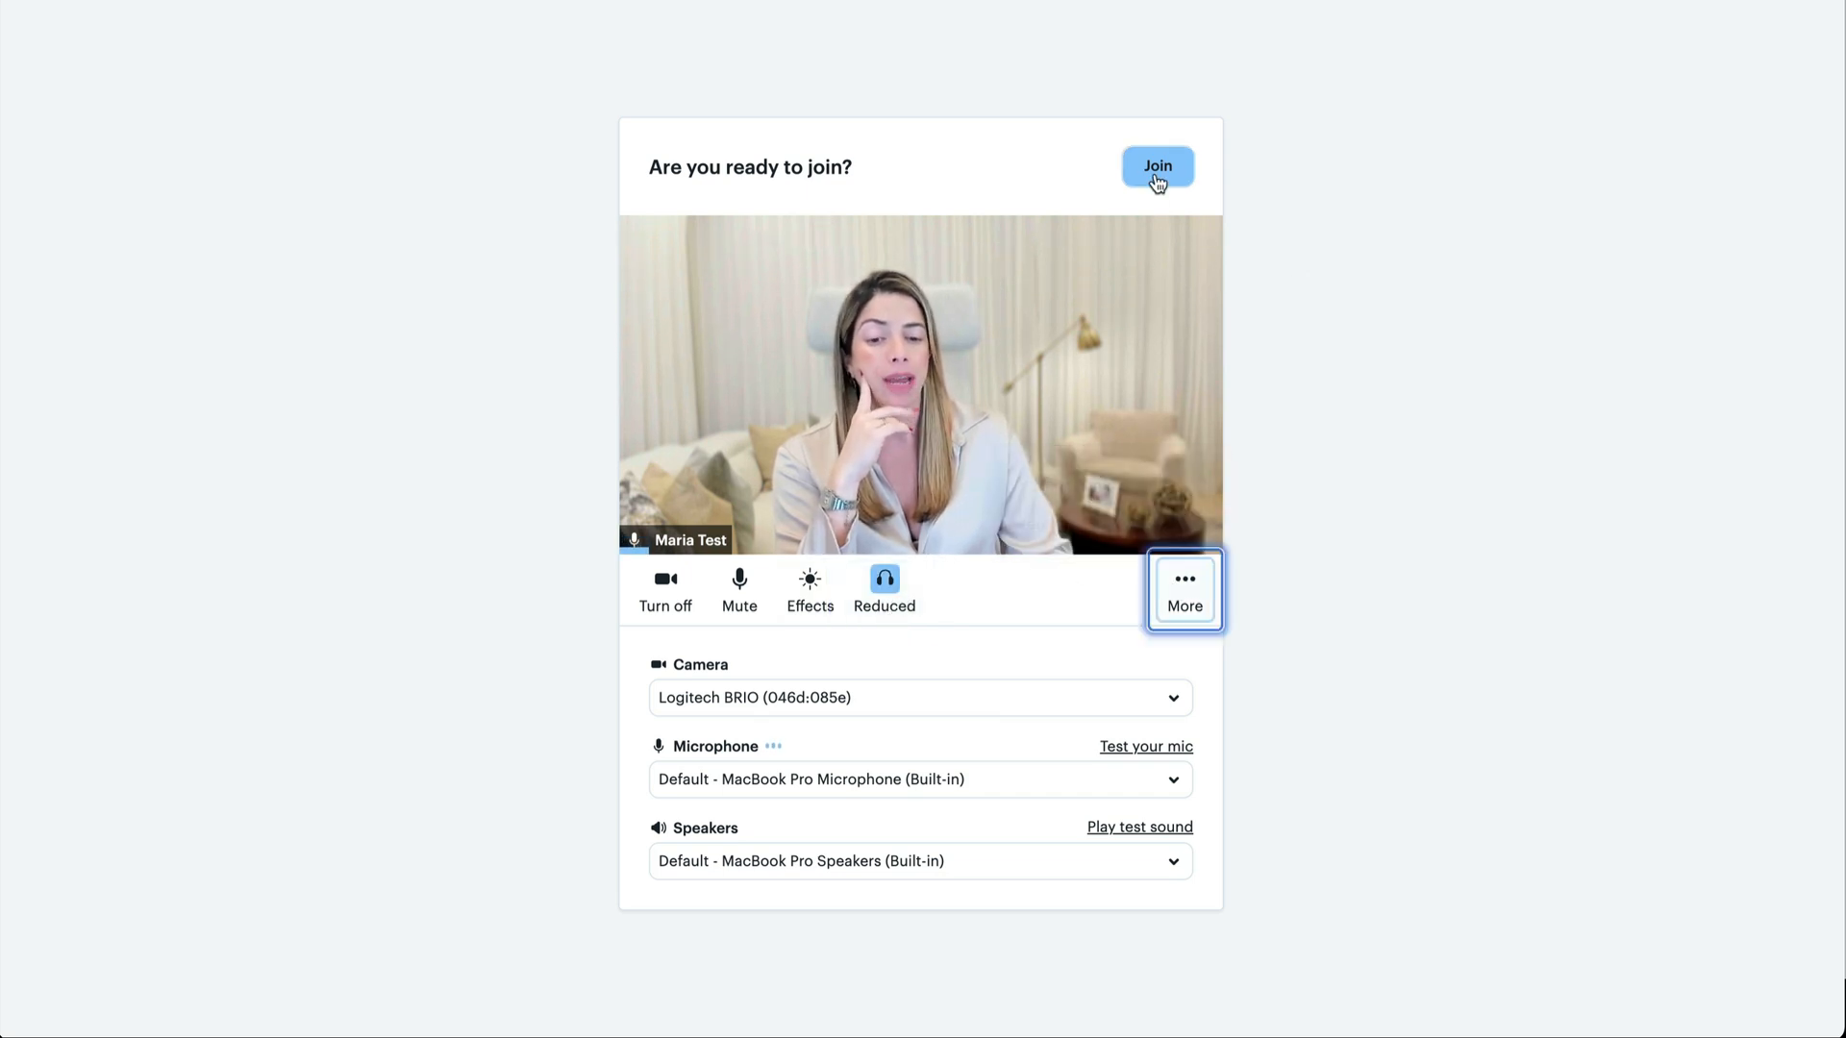
Step: Join the Weekly Q&A live session, switch it to grid view, and leave the call
left_click(1158, 175)
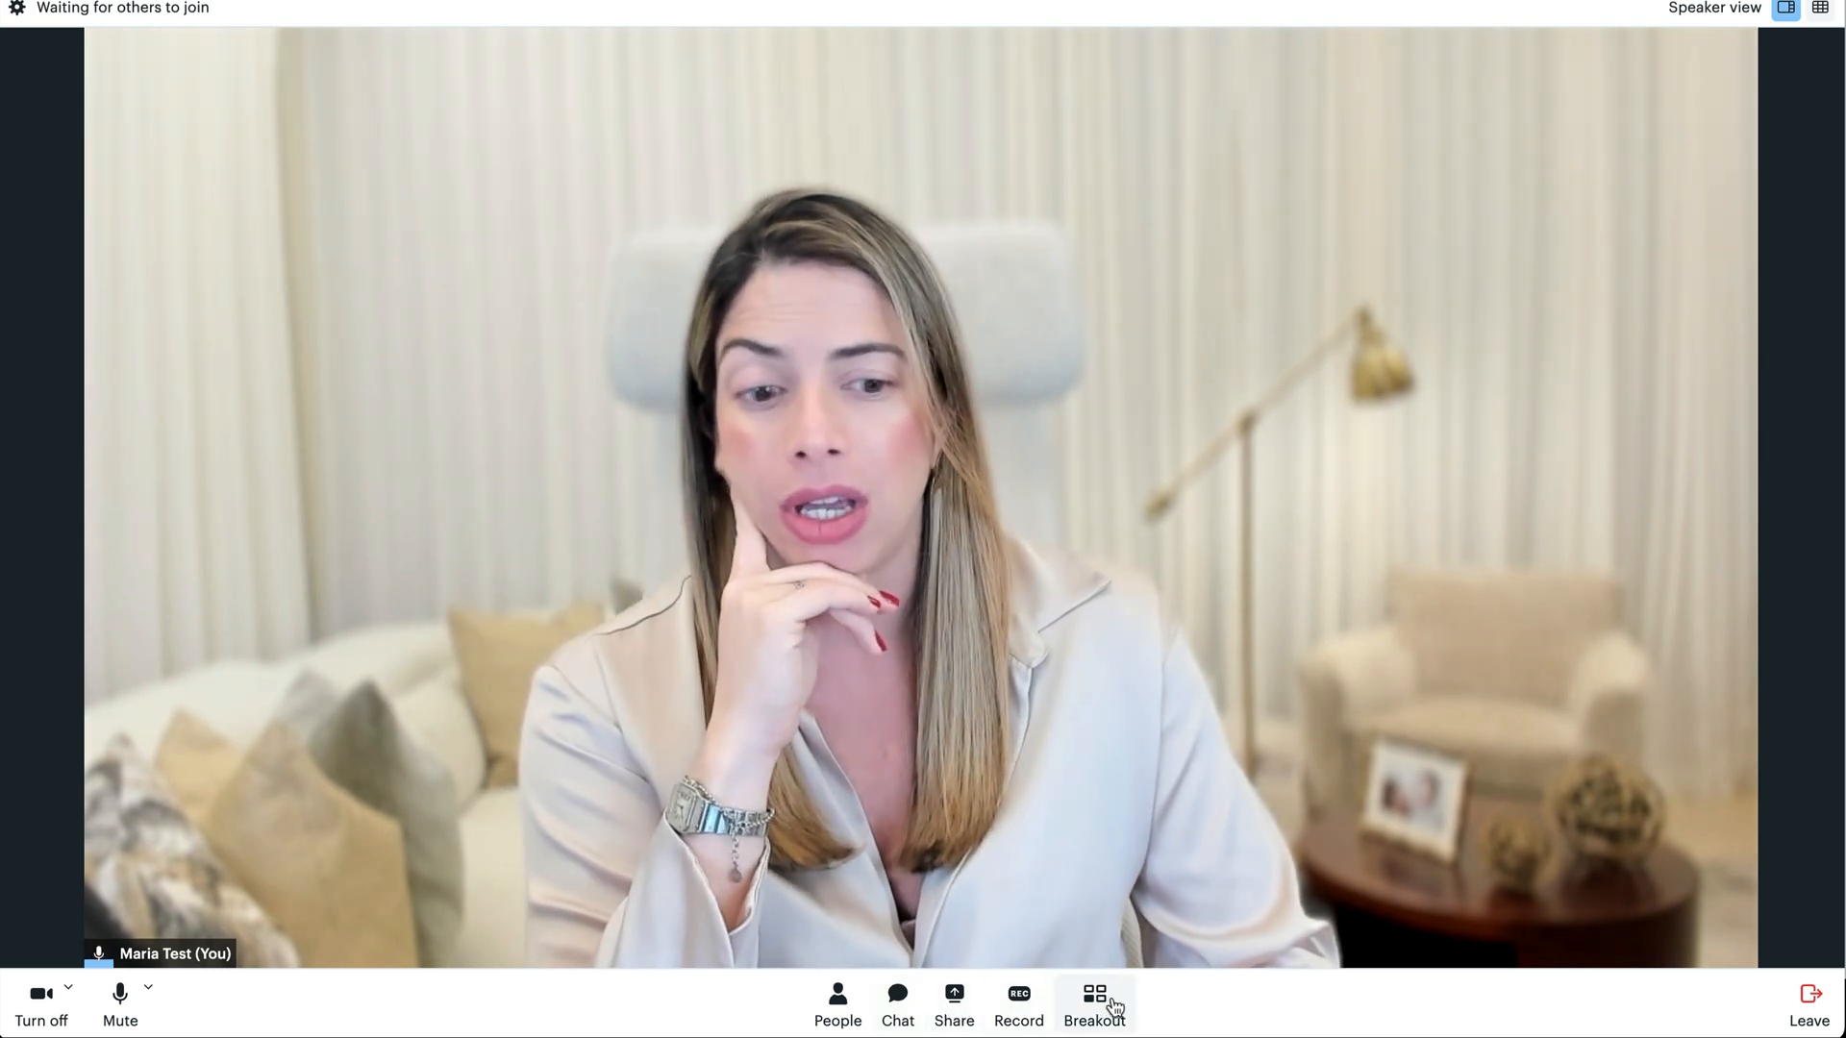
left_click(1820, 7)
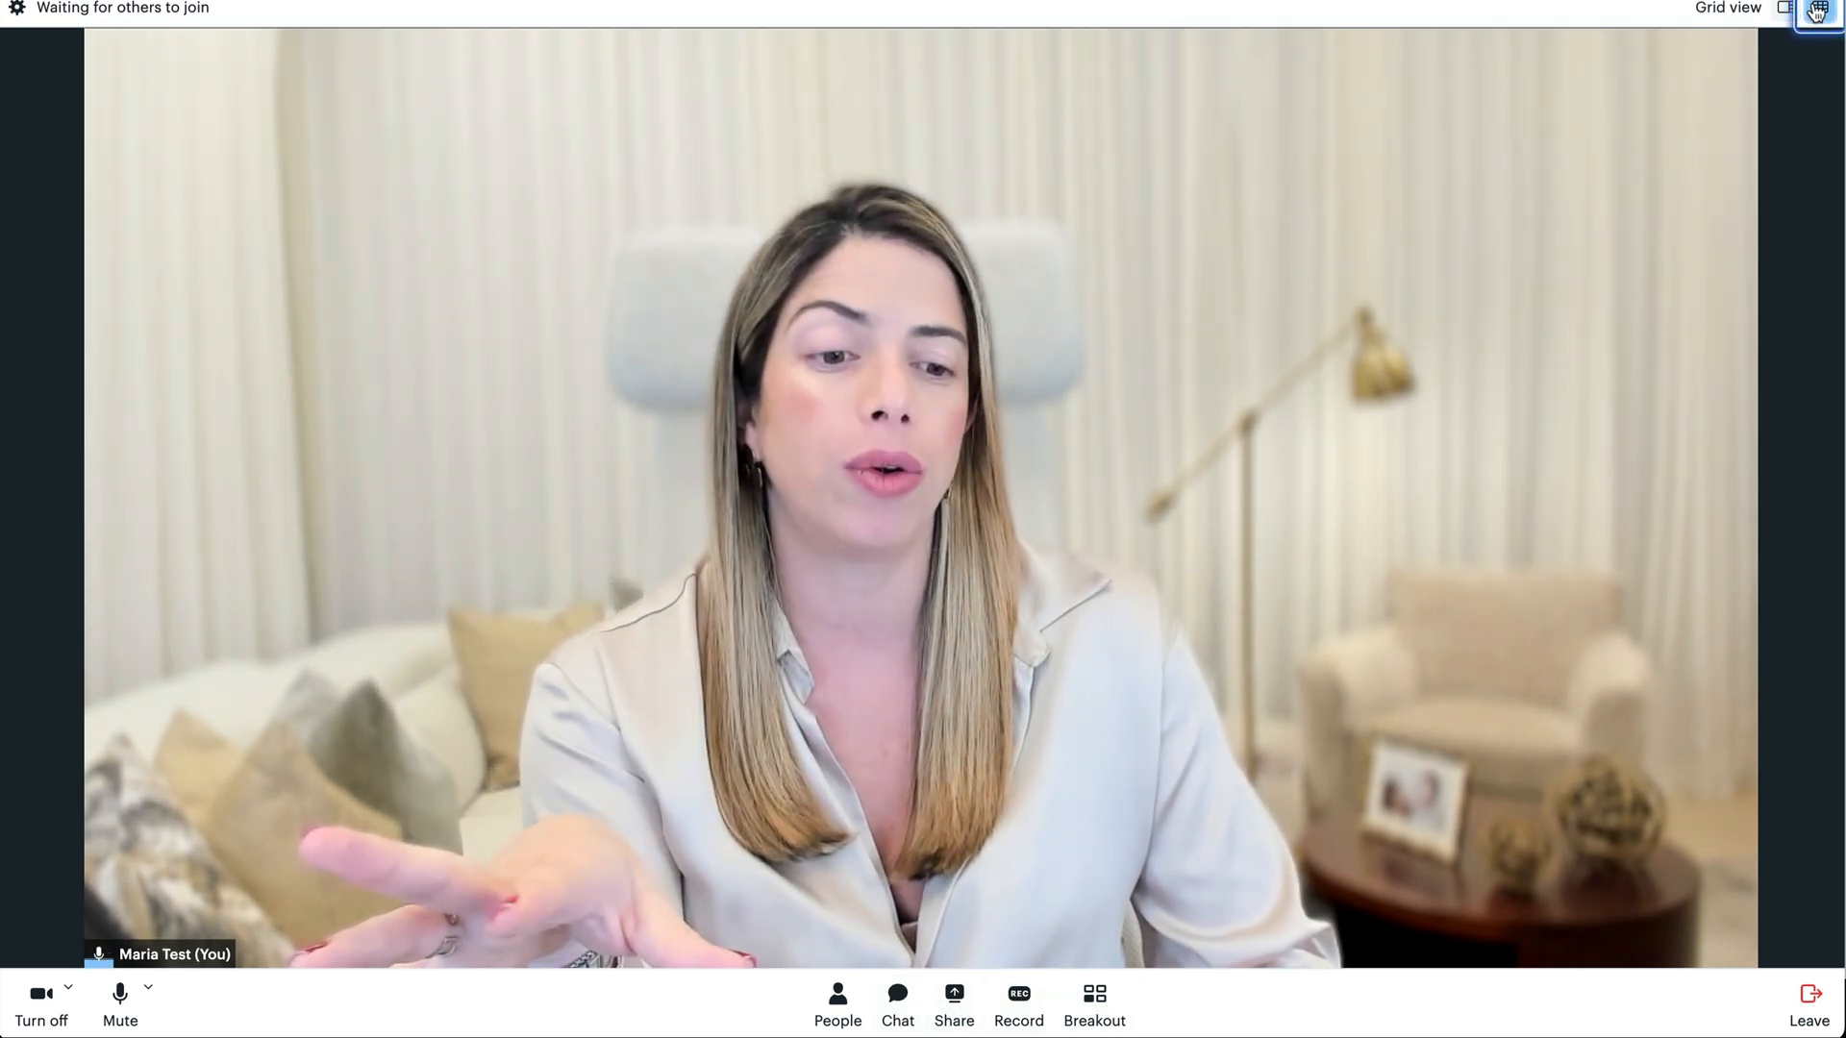
left_click(1810, 1007)
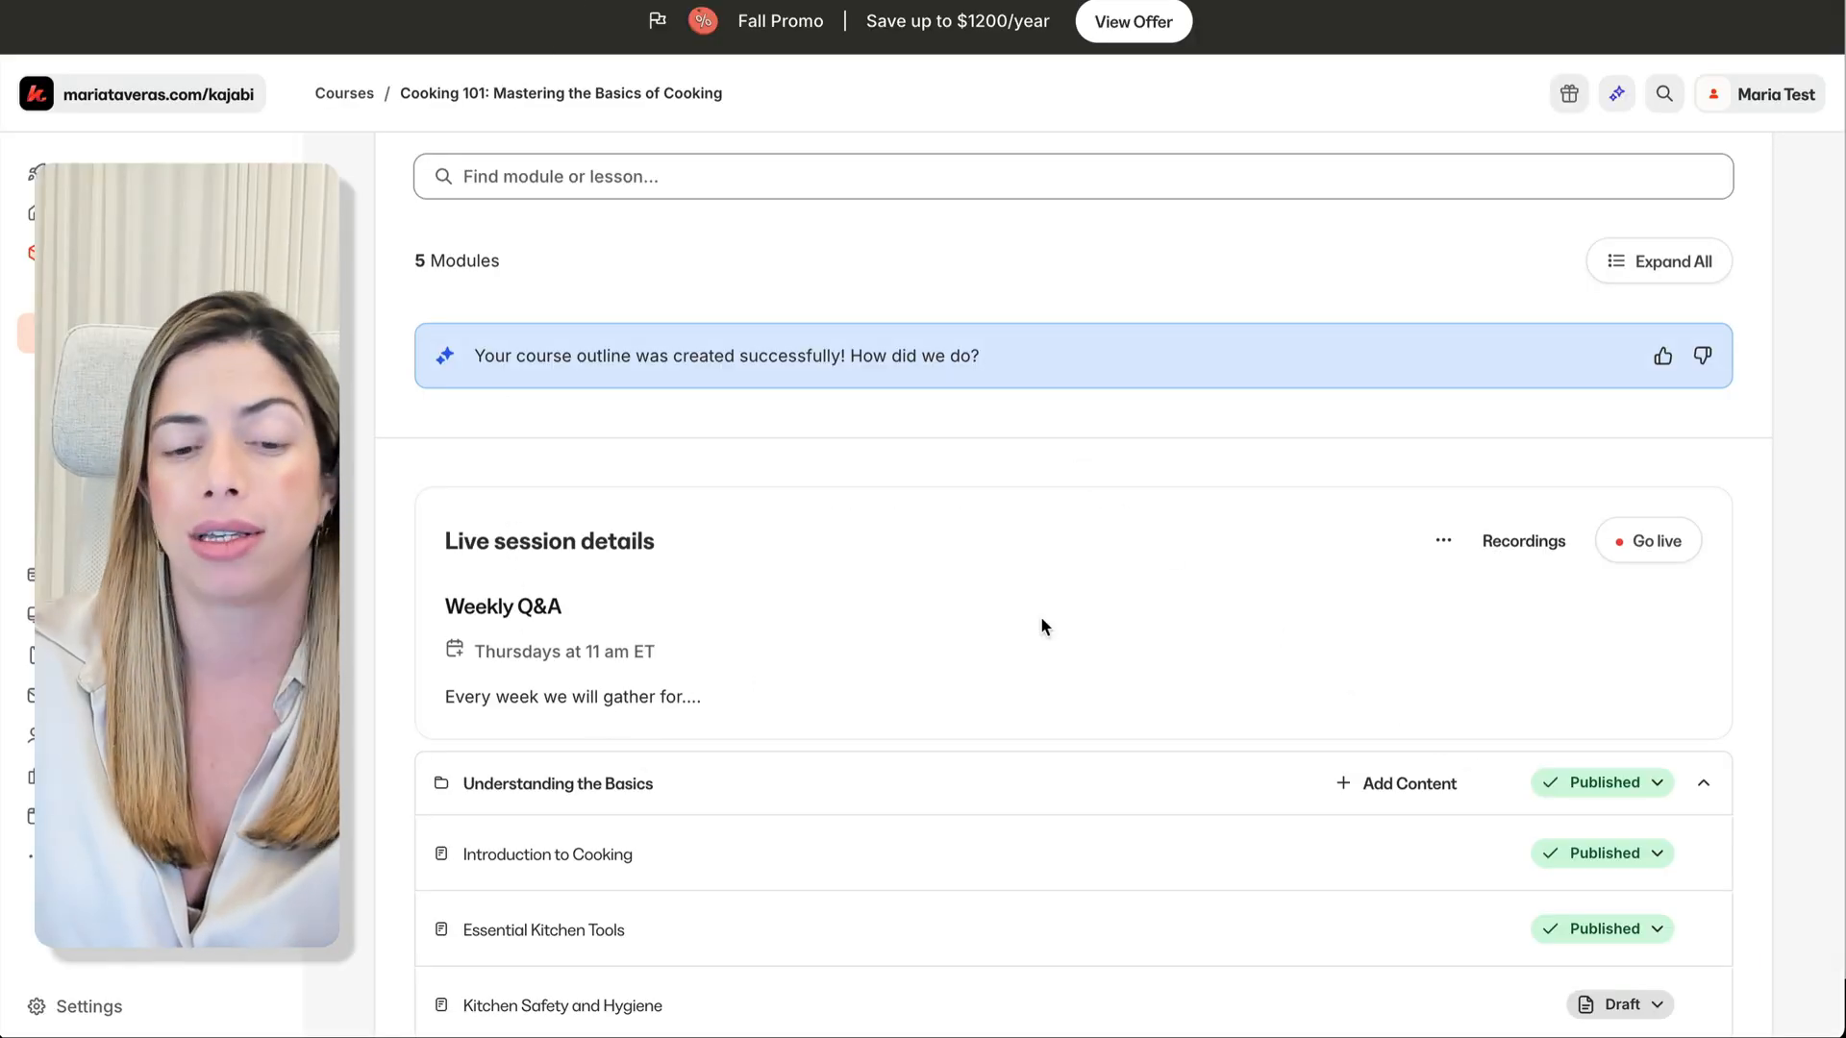
Step: Leave the course outline and open the list of marketing email campaigns
scroll(1041, 620, "up", 2)
scroll(1041, 625, "up", 1)
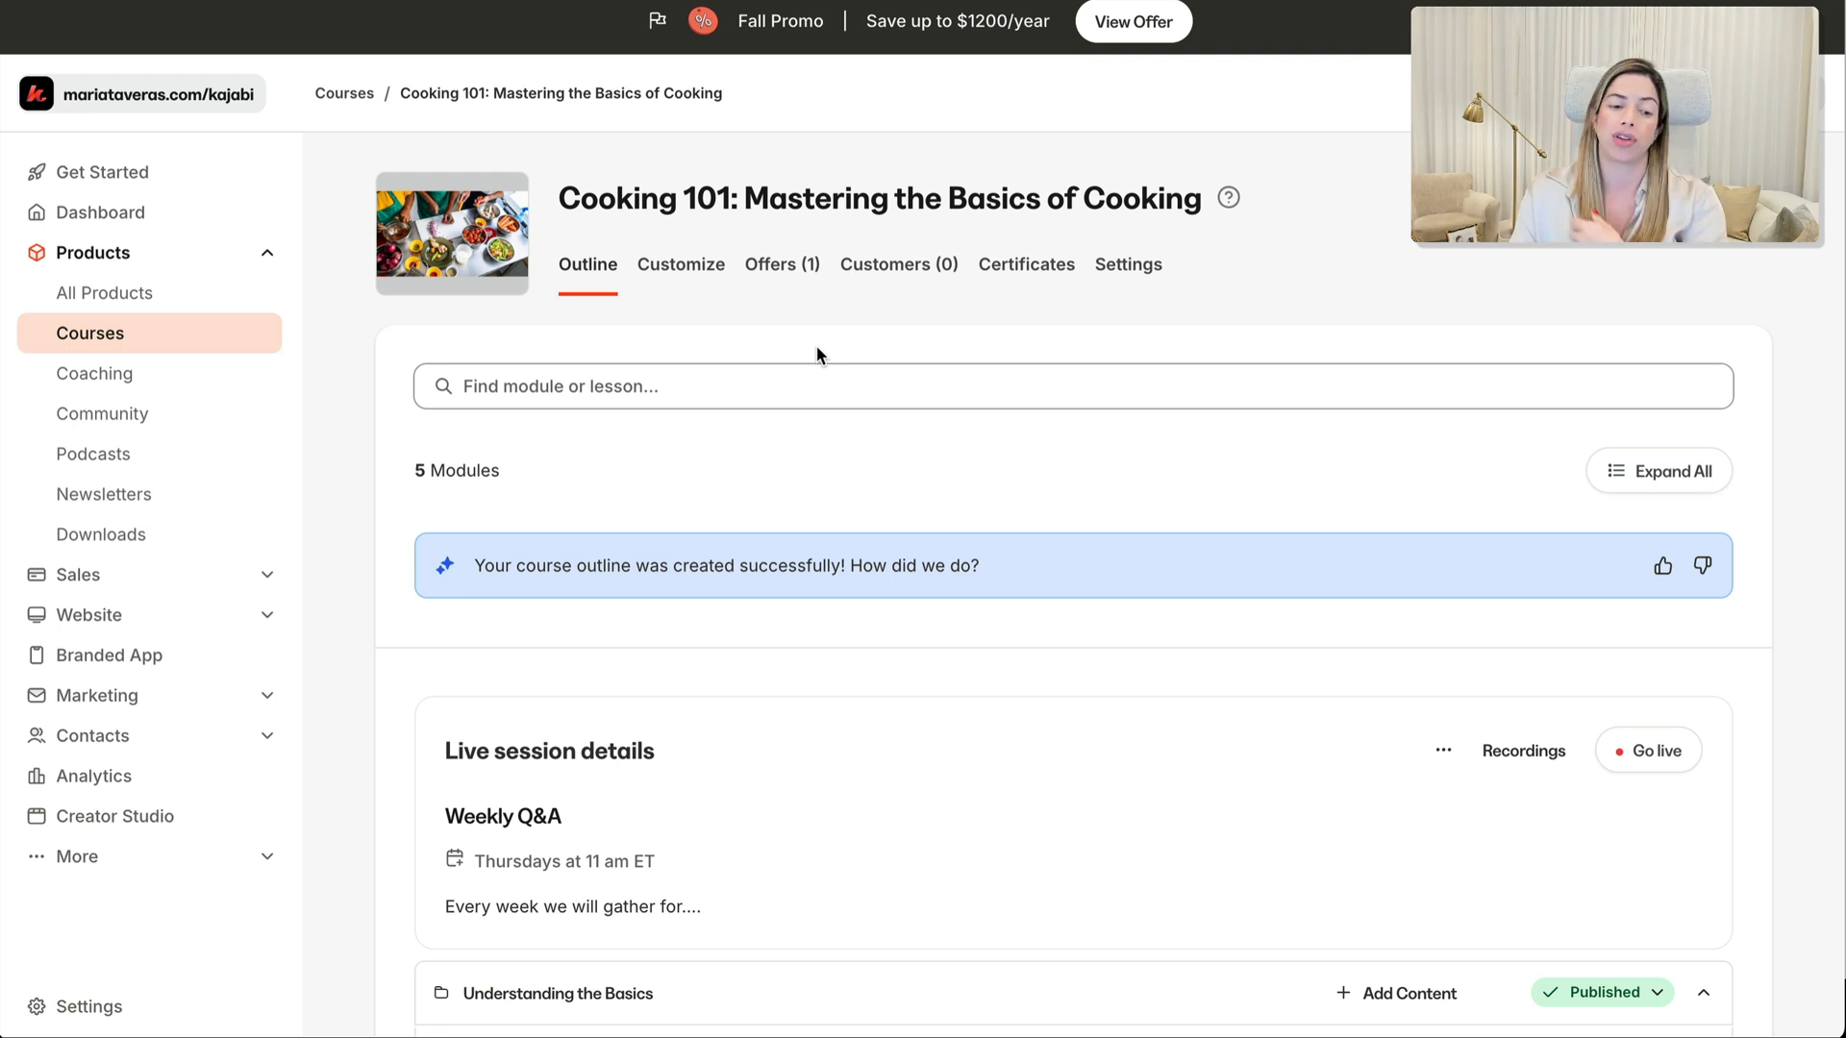
left_click(206, 695)
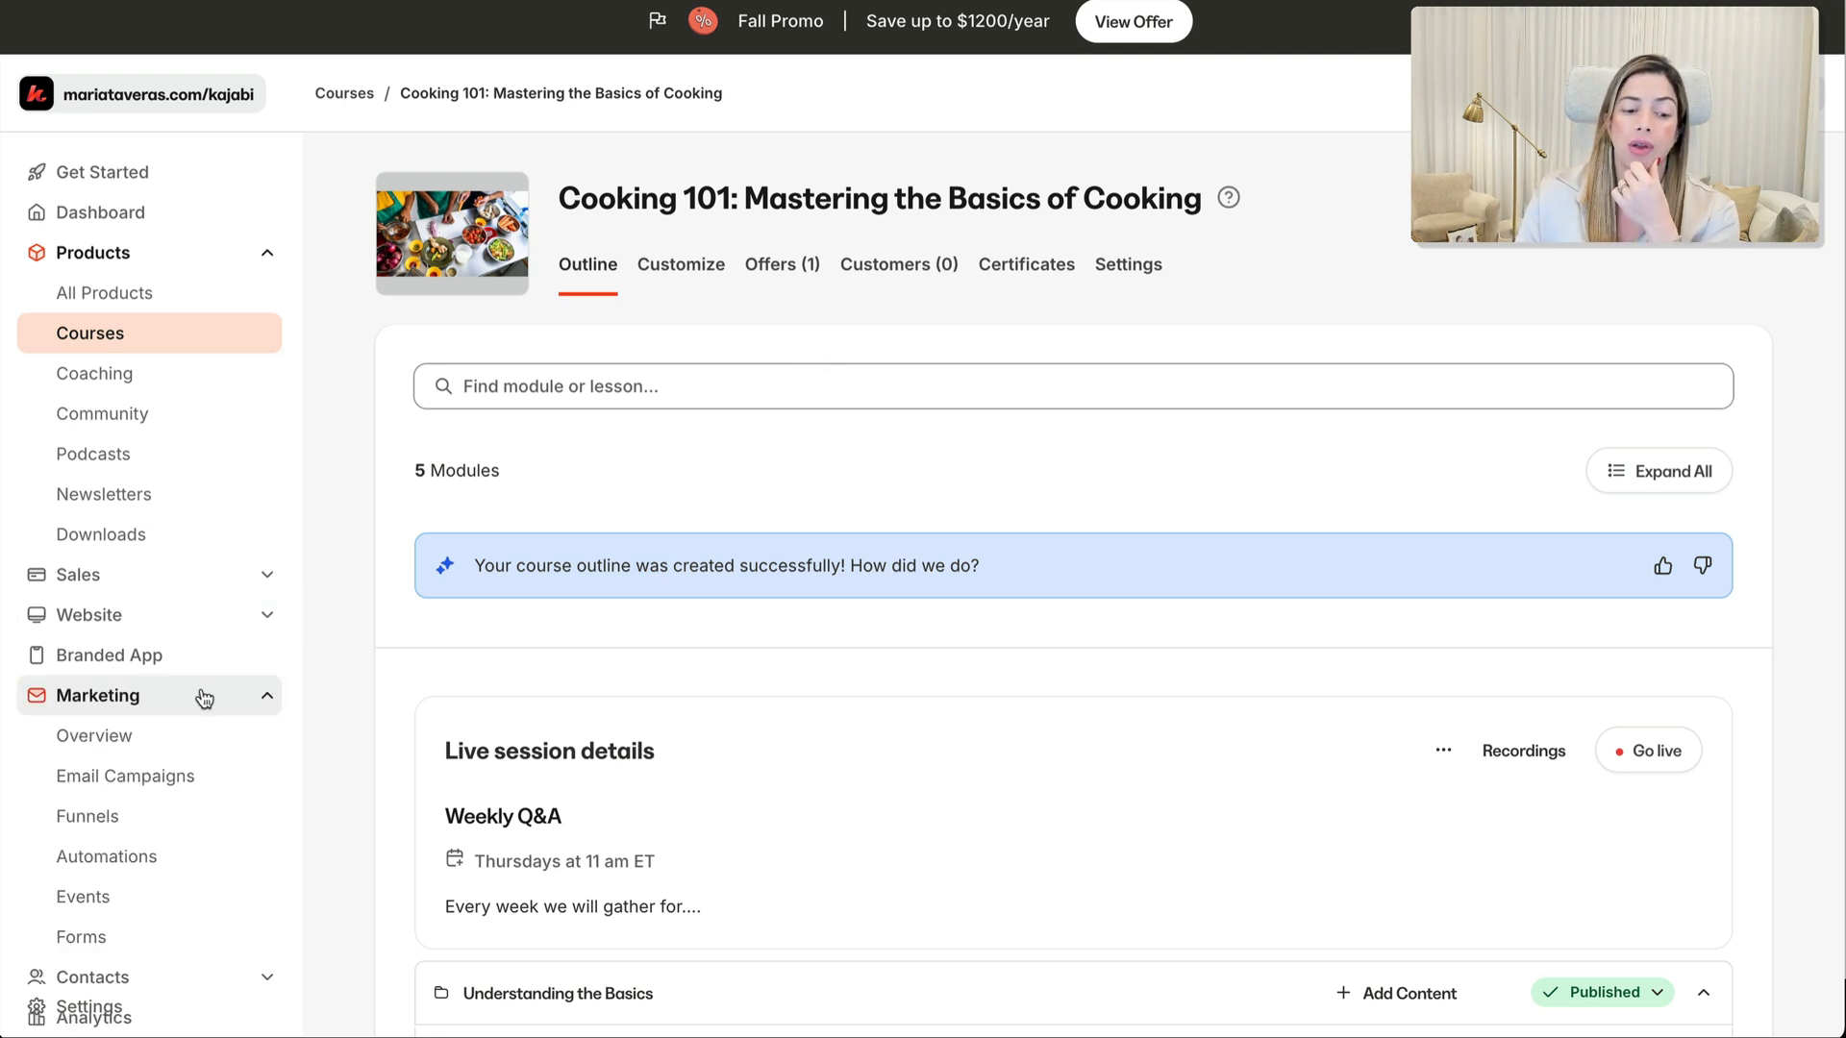
left_click(183, 781)
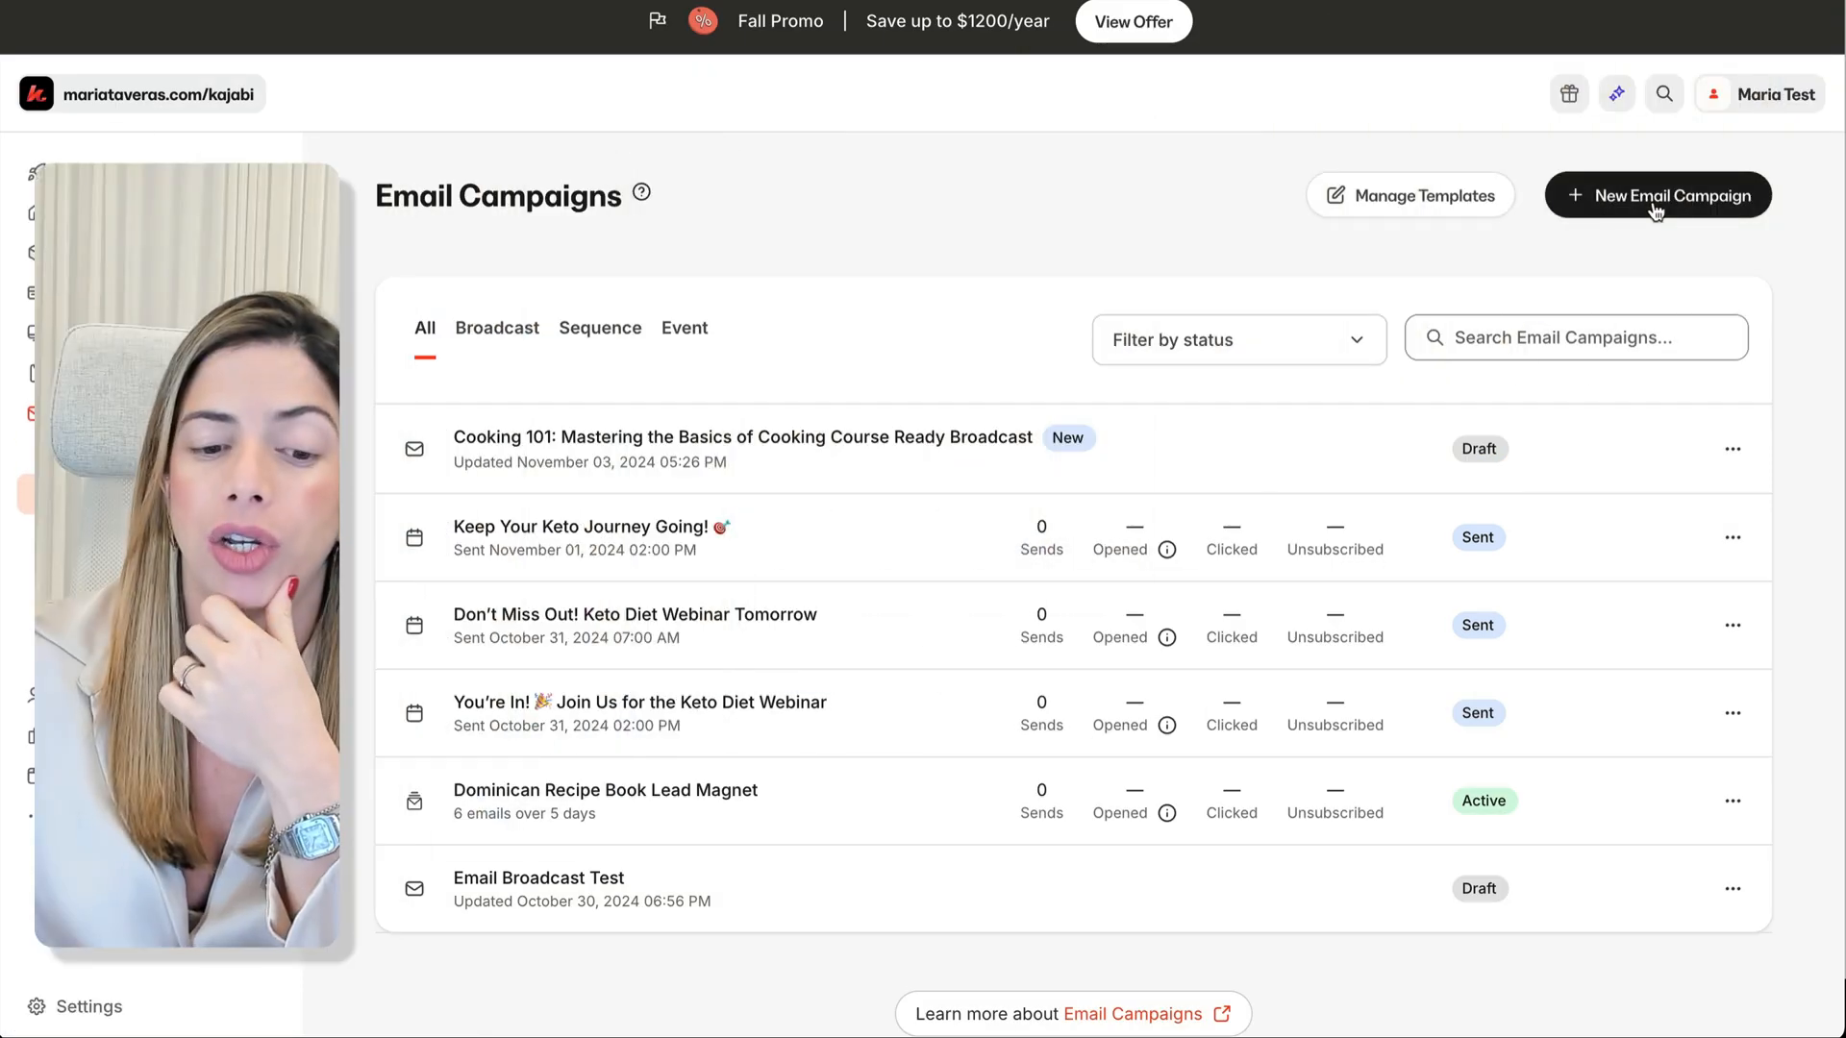
Step: Create a new email sequence campaign titled "Welcome Cooking Class Example"
left_click(1656, 210)
left_click(1078, 392)
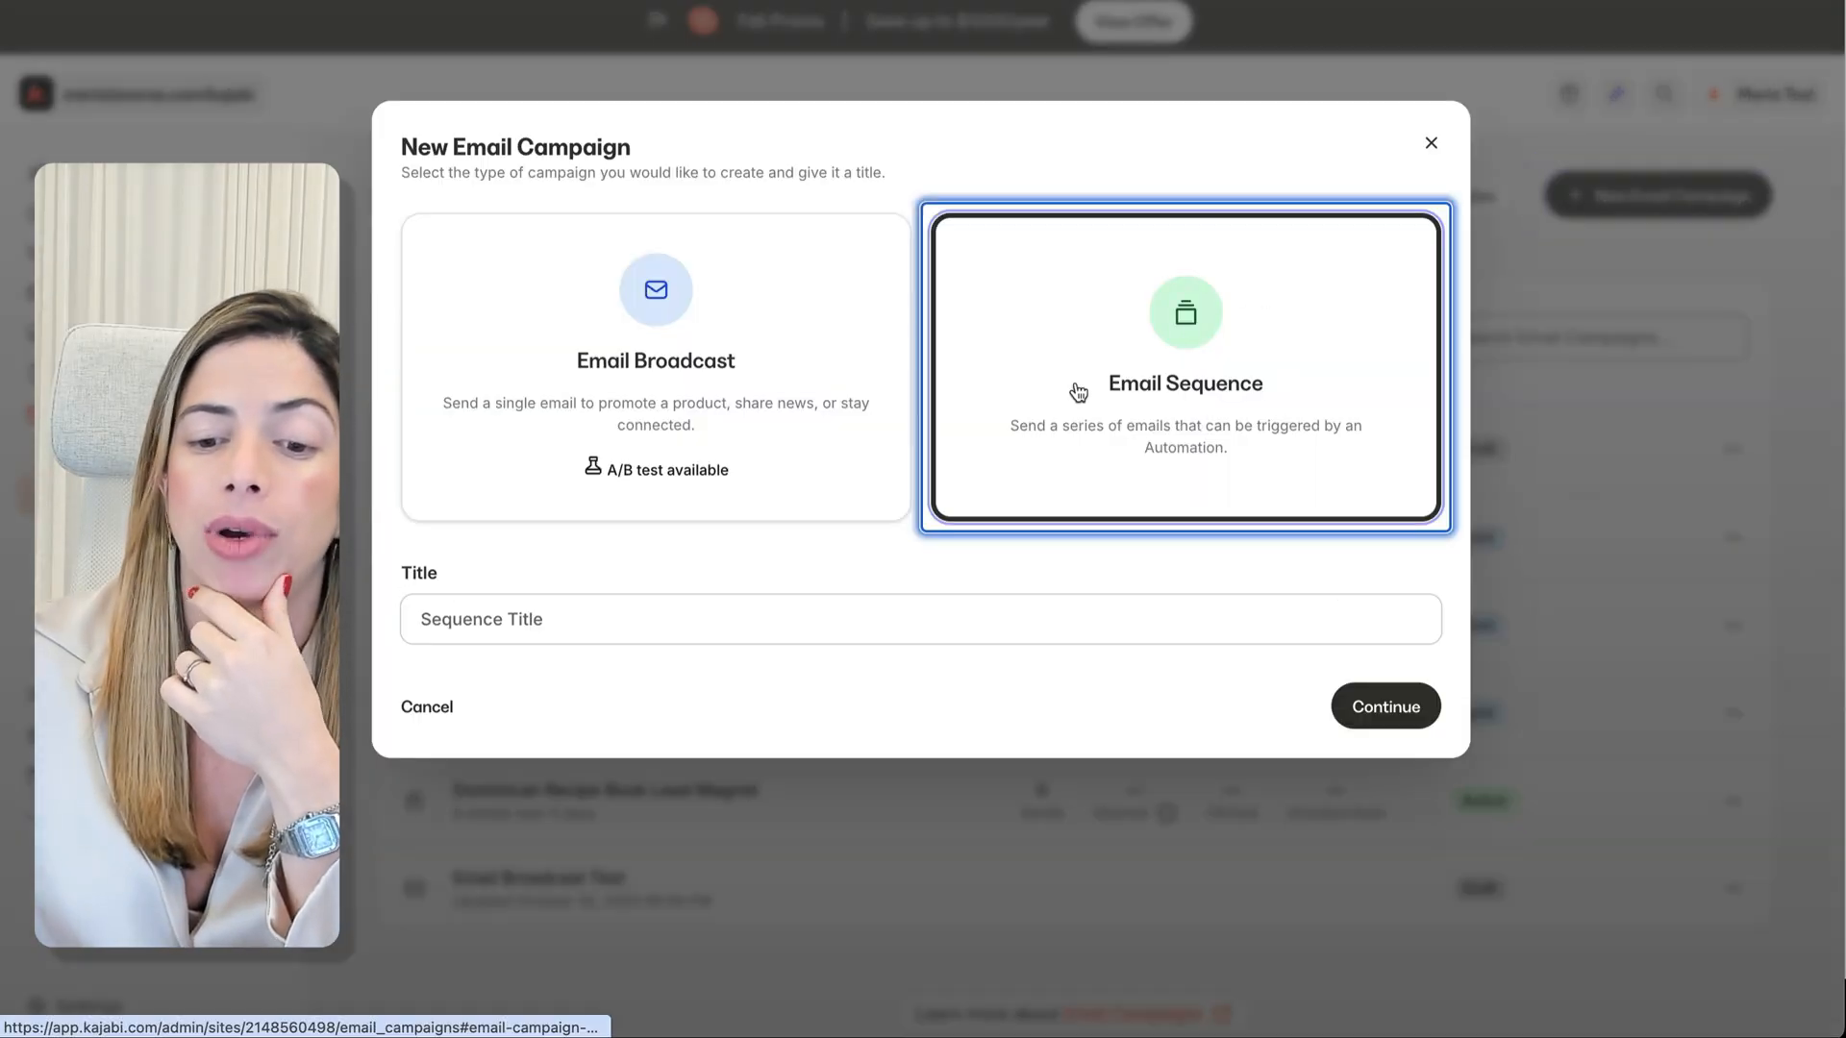
left_click(915, 619)
type("WECOME")
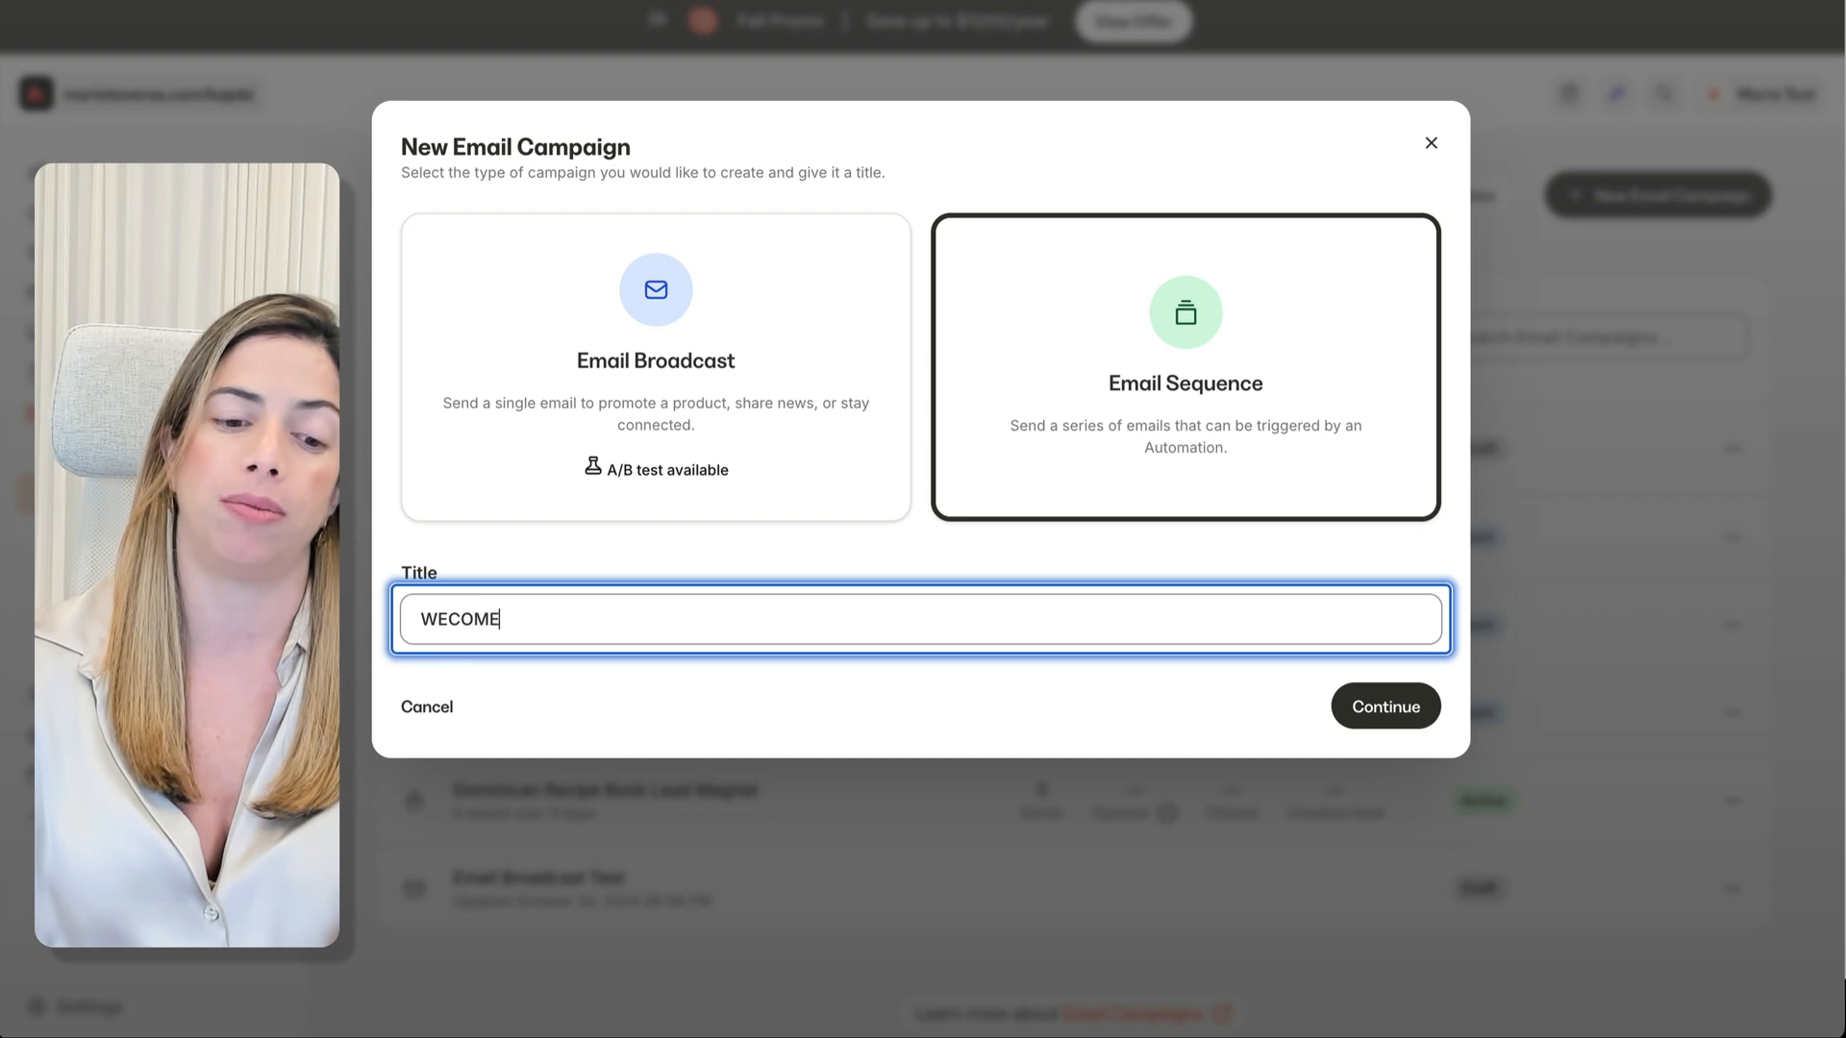
key("BackSpace")
key("BackSpace")
key("BackSpace")
key("BackSpace")
type("LCO")
key("BackSpace")
key("BackSpace")
key("BackSpace")
key("BackSpace")
type("elcome Cooking Class Ea")
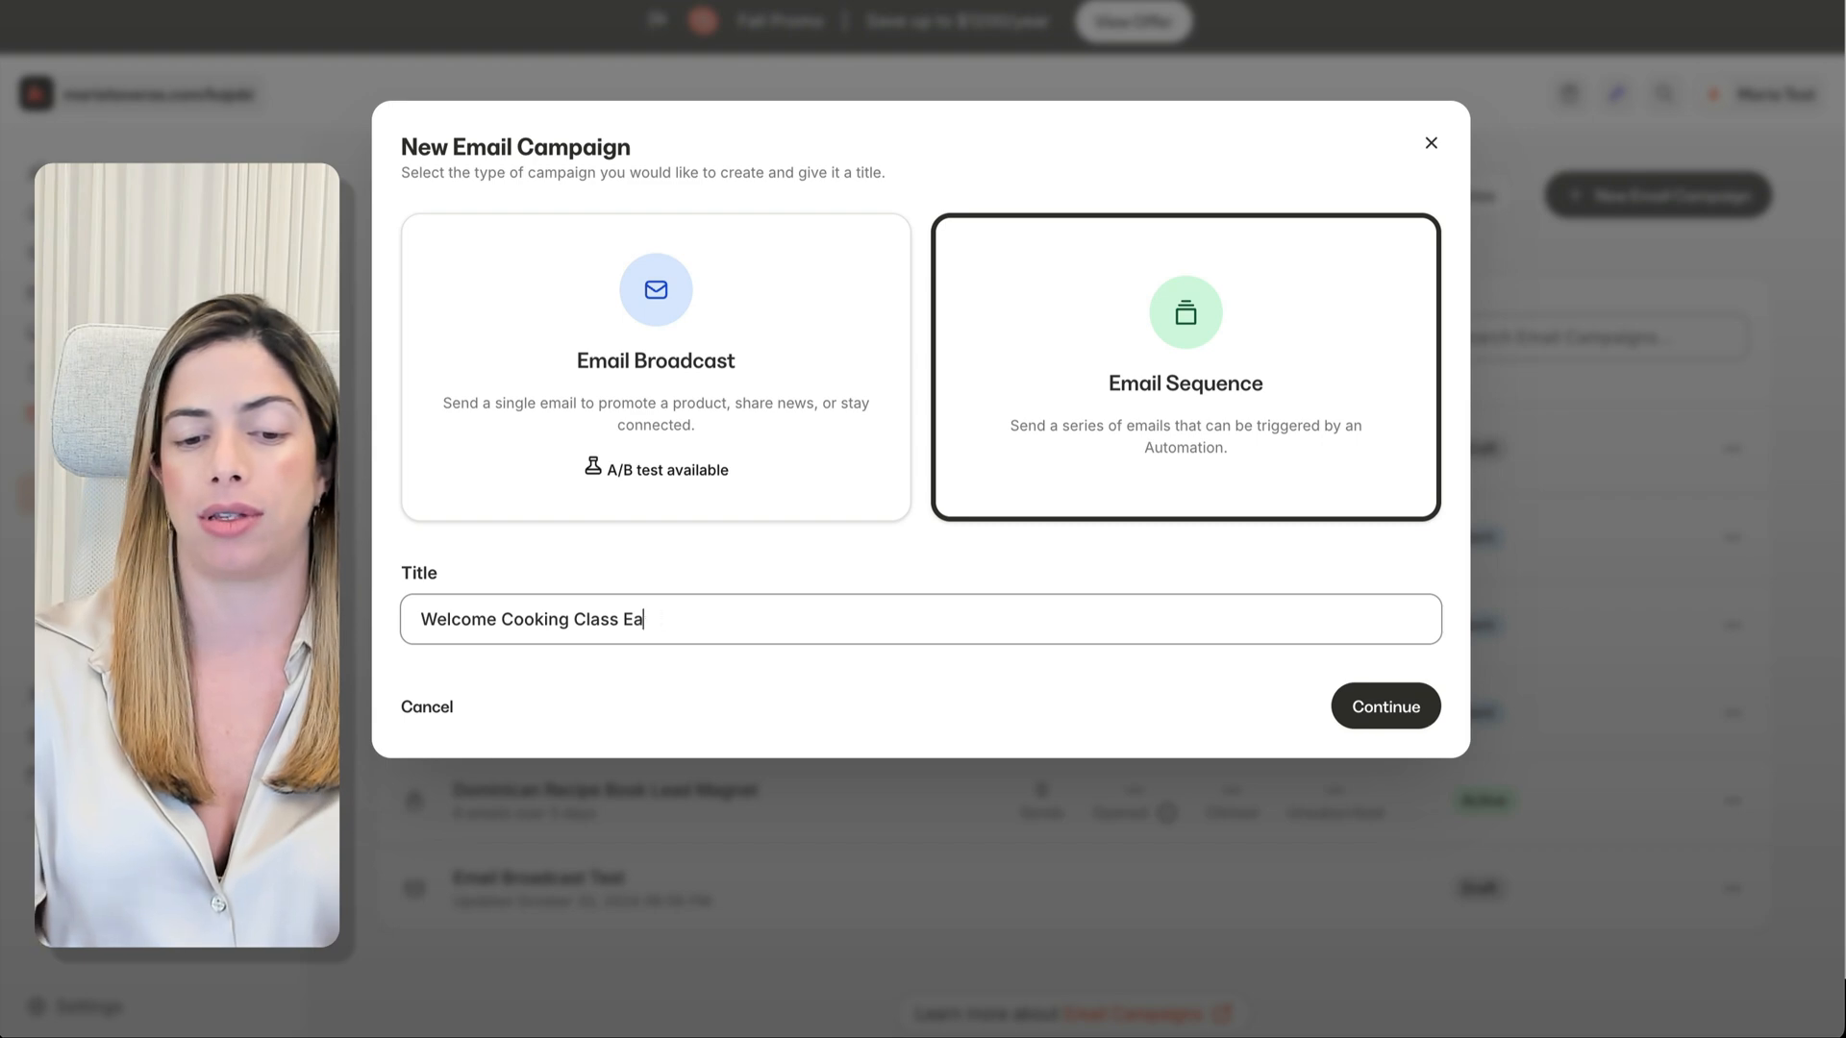
left_click(1389, 711)
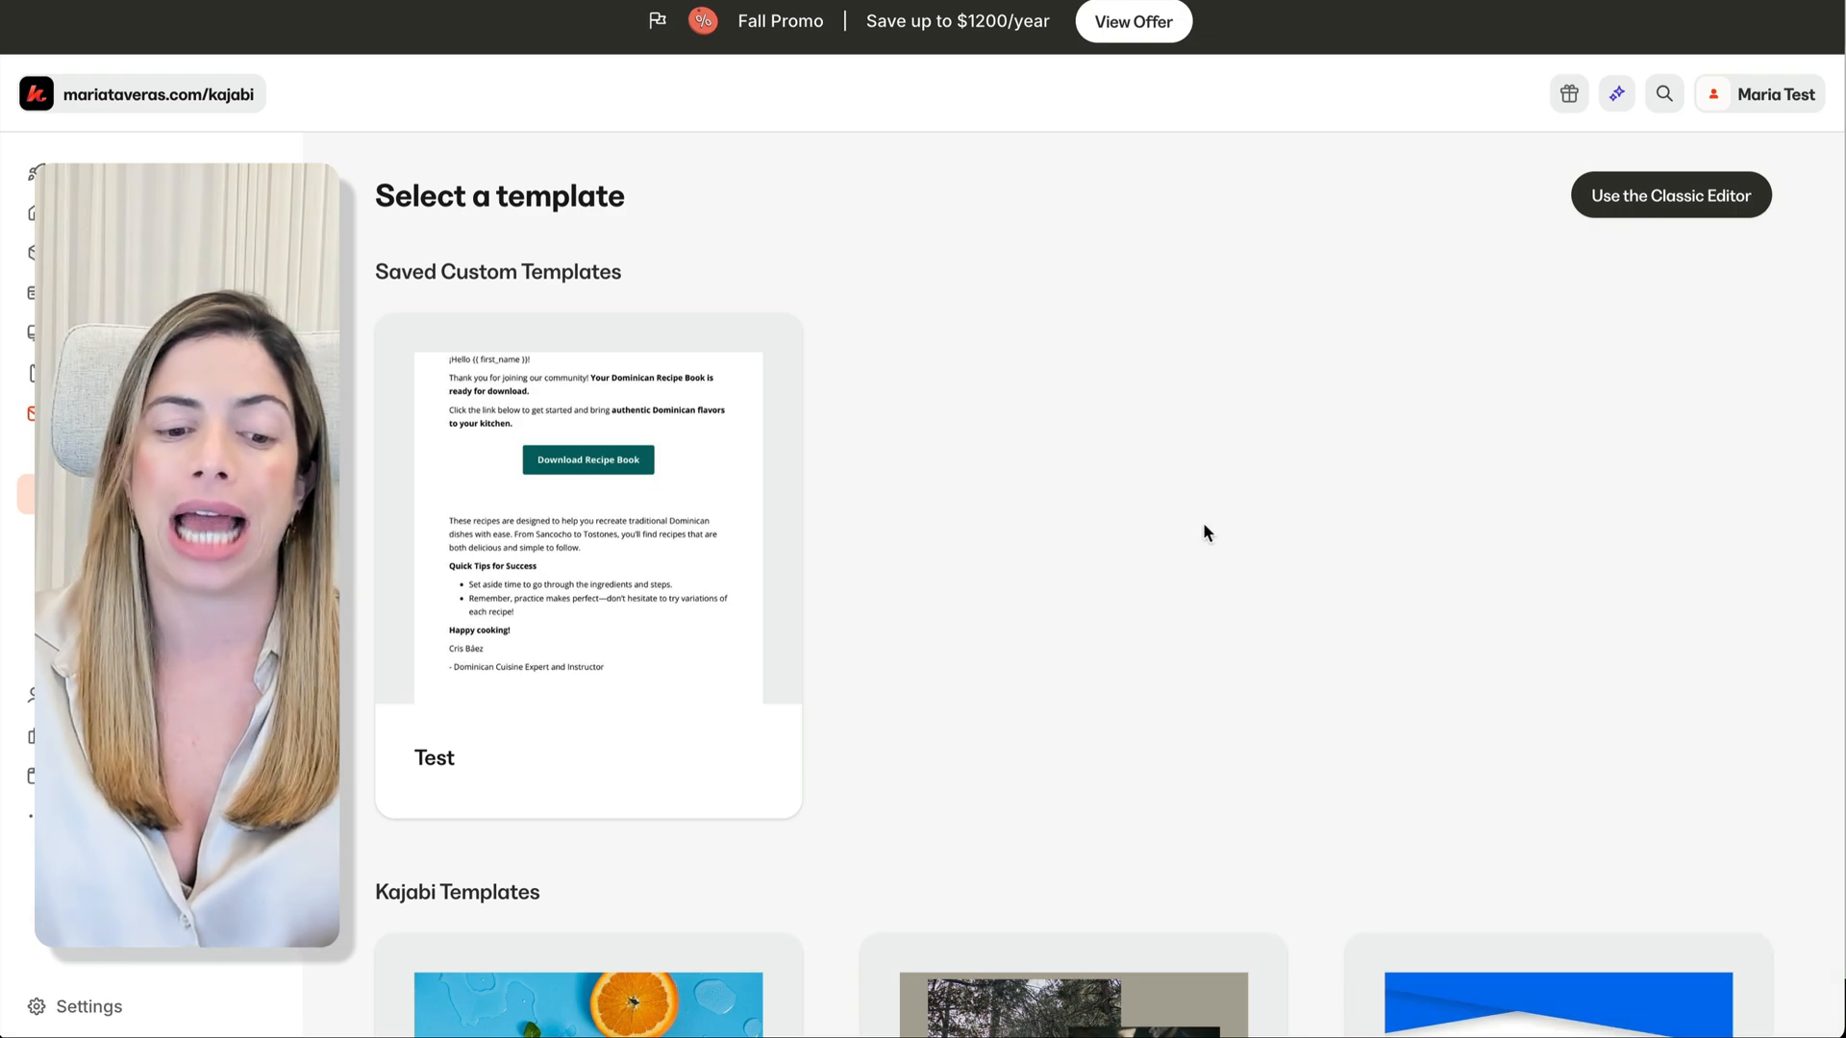
Step: Create the sequence's email from the Simple Text template, titled "Welcome to Cooking 101: Your Culinary Journey Begins!"
scroll(1203, 522, "down", 7)
scroll(1514, 456, "down", 2)
scroll(1514, 456, "down", 2)
scroll(748, 732, "down", 15)
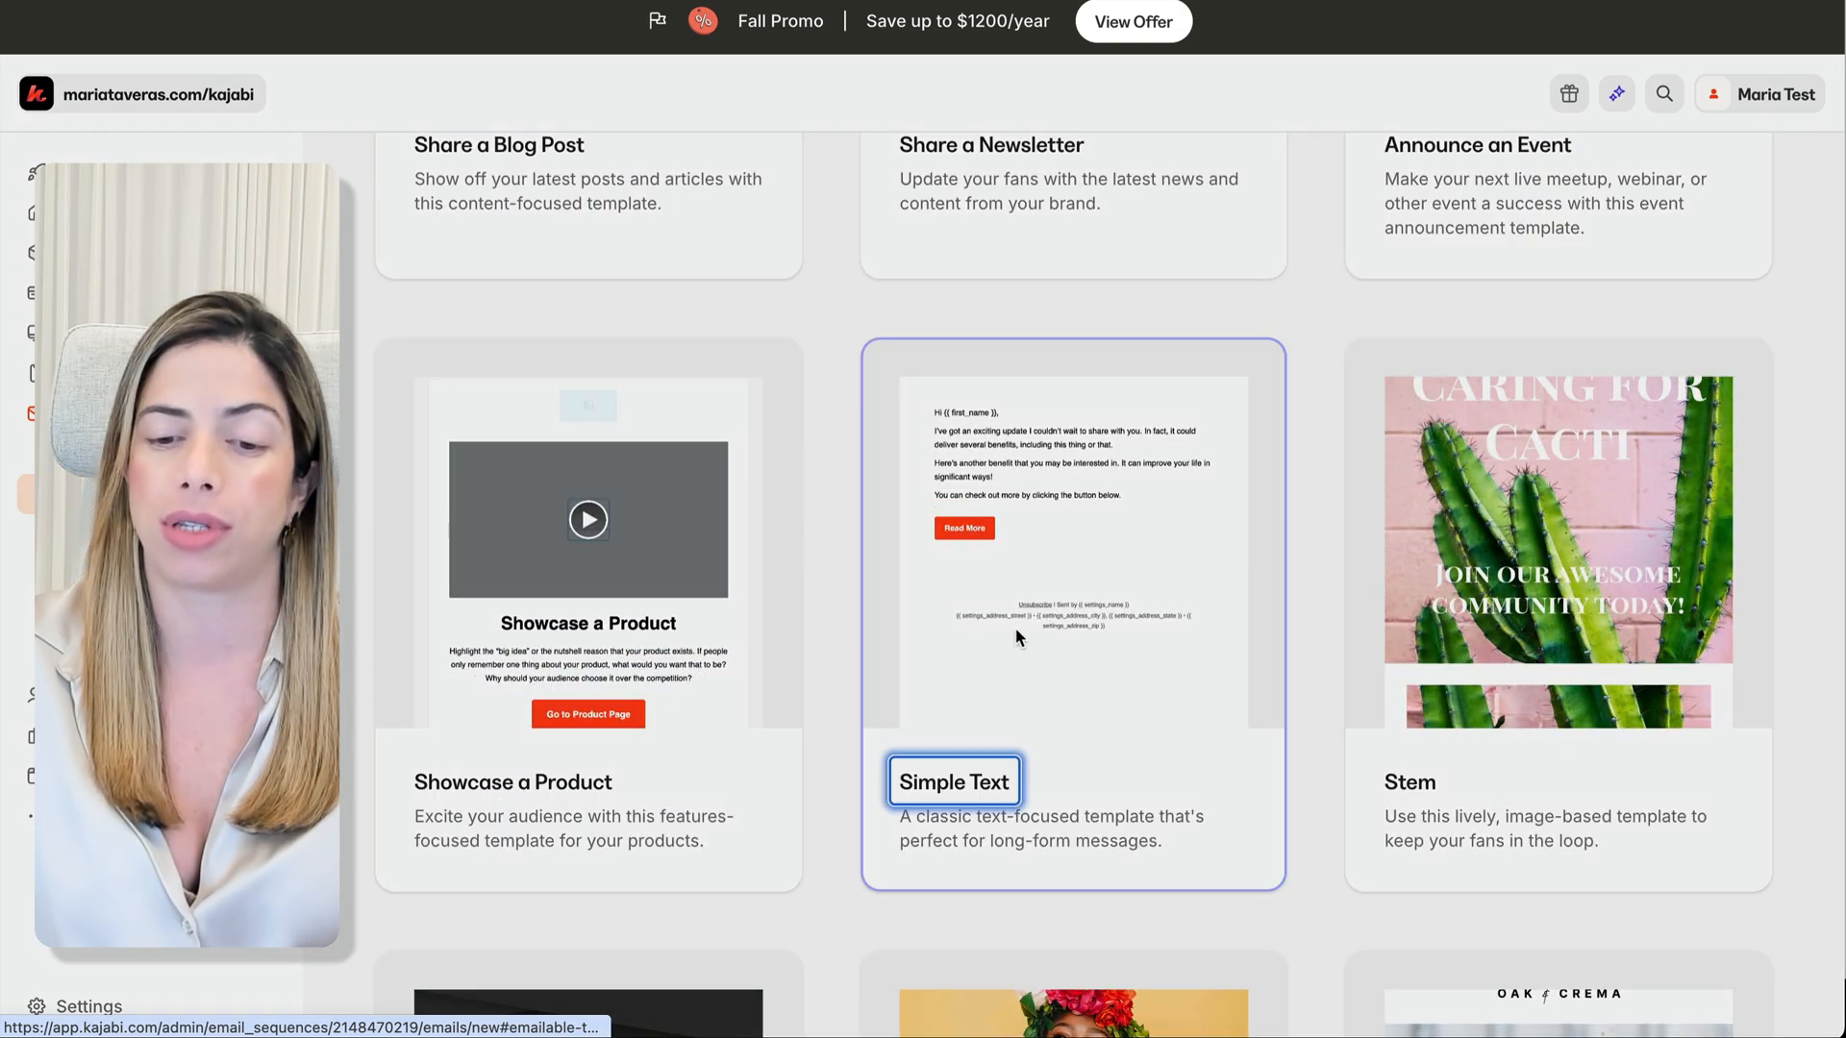
left_click(1015, 627)
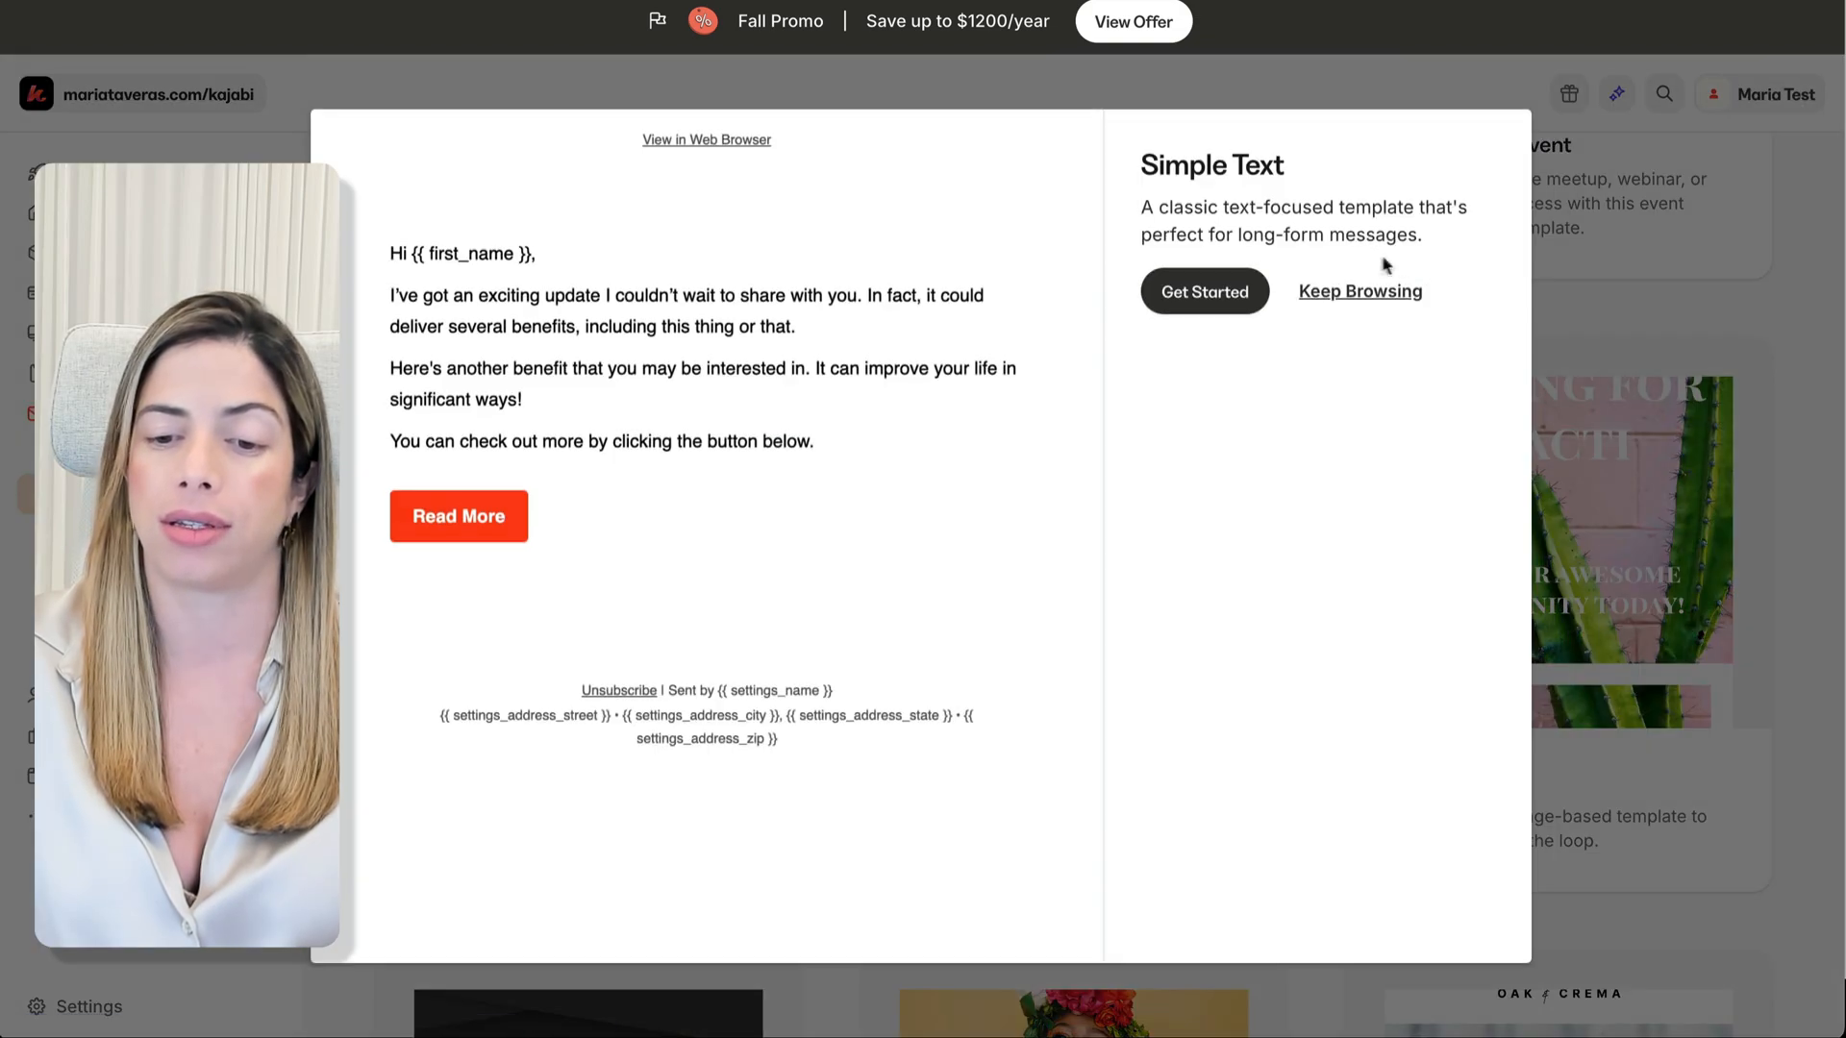
left_click(1201, 288)
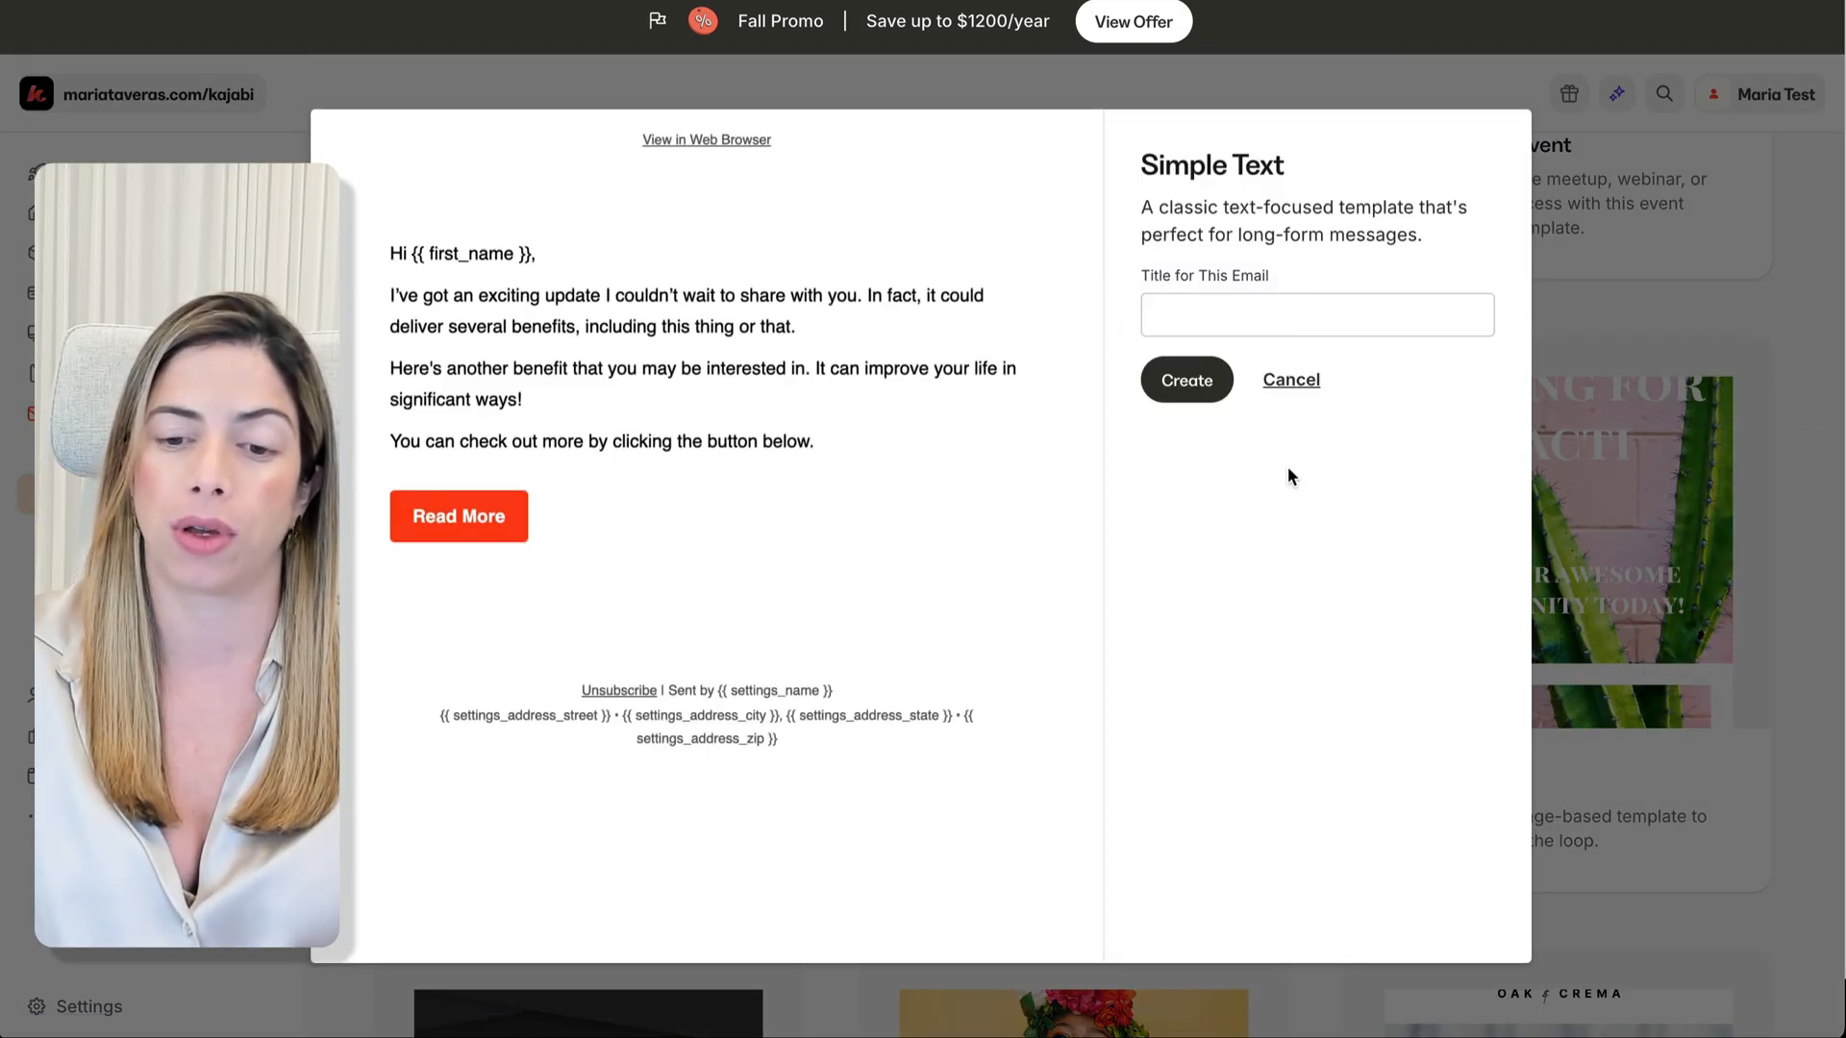
left_click(1221, 310)
key("ctrl+v")
left_click(1194, 370)
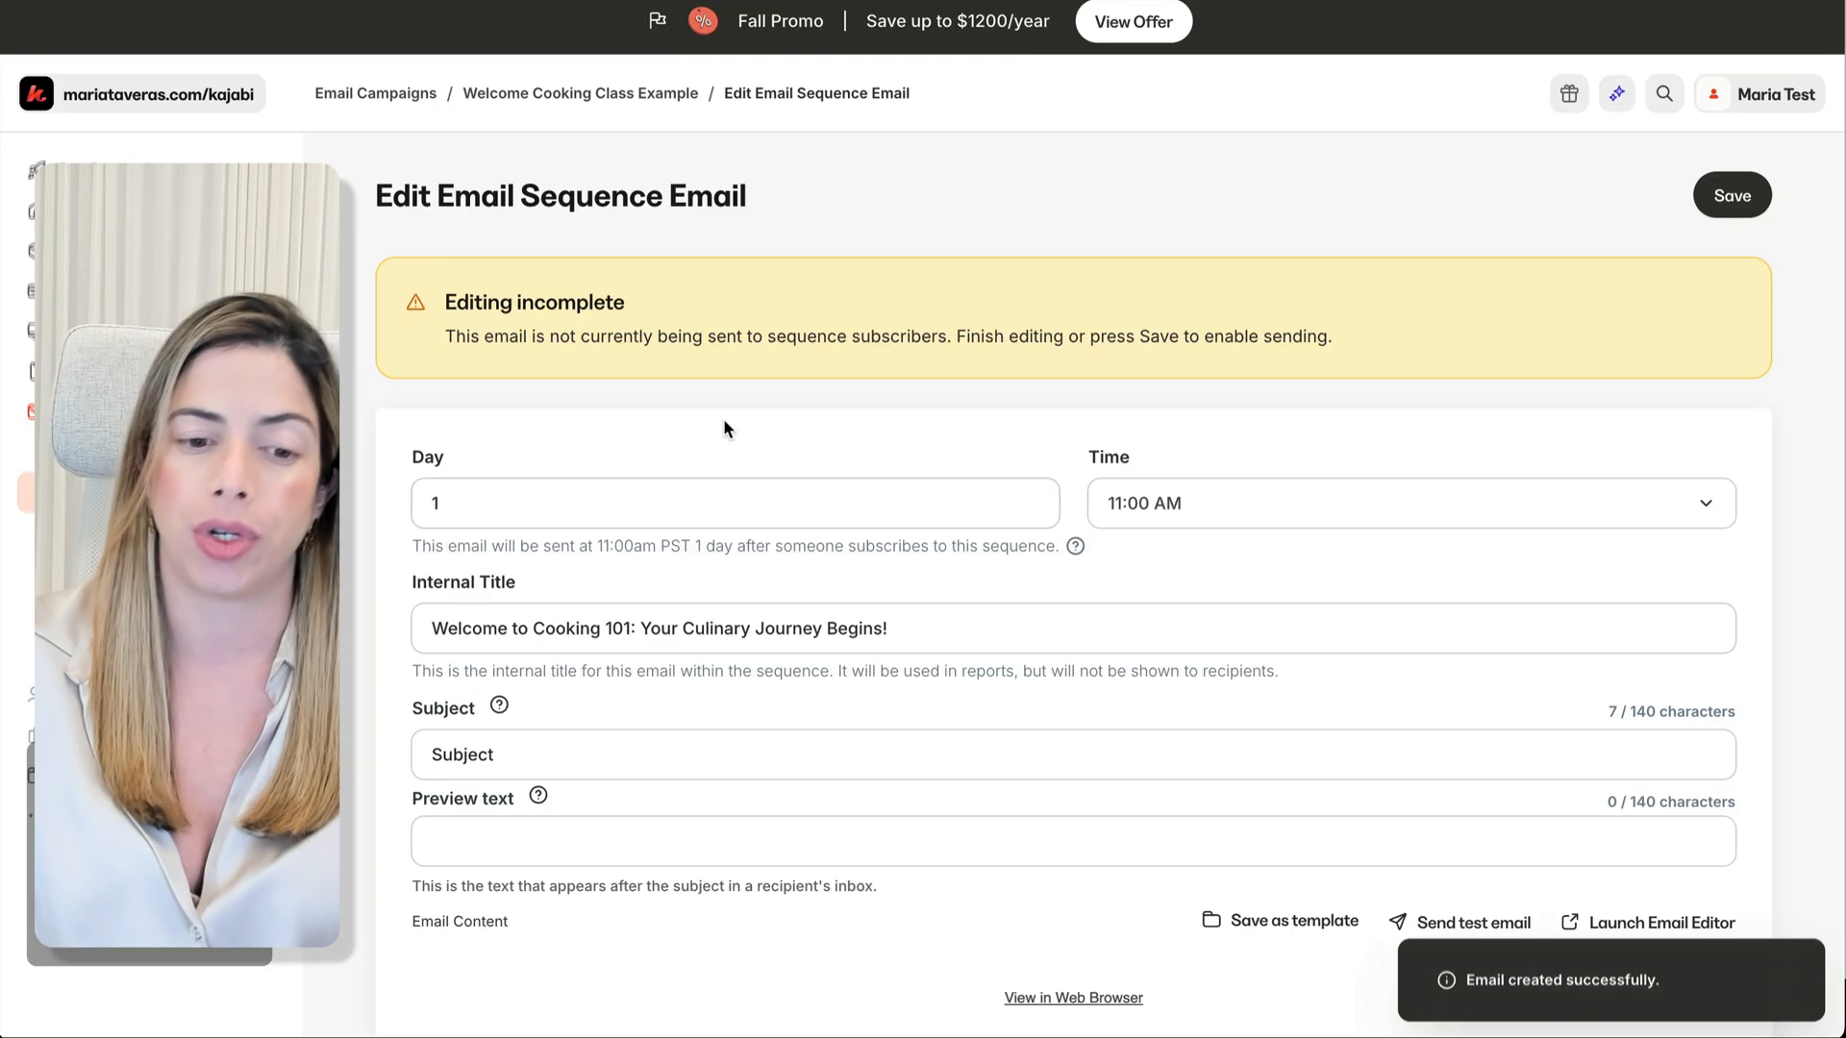
Step: Set the email's sending day to 0 so it goes out immediately after subscription
left_click(695, 485)
key("BackSpace")
type("0")
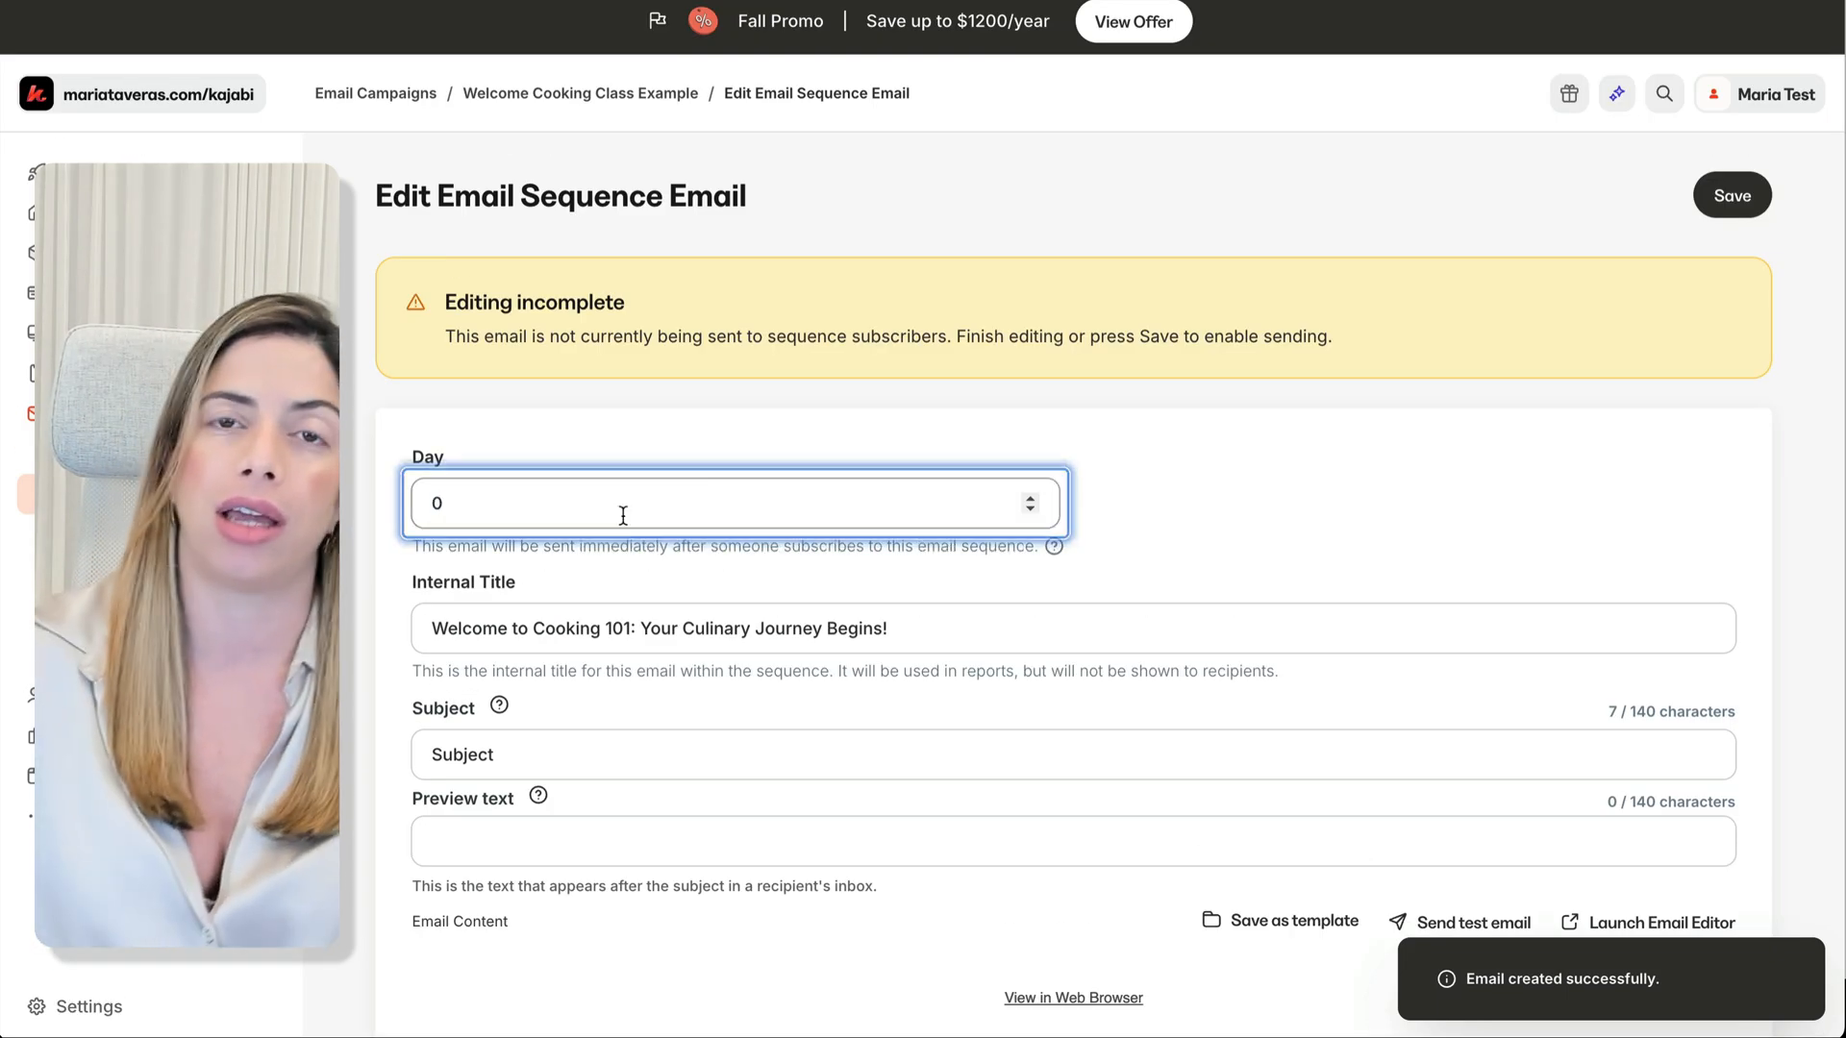
scroll(669, 573, "down", 1)
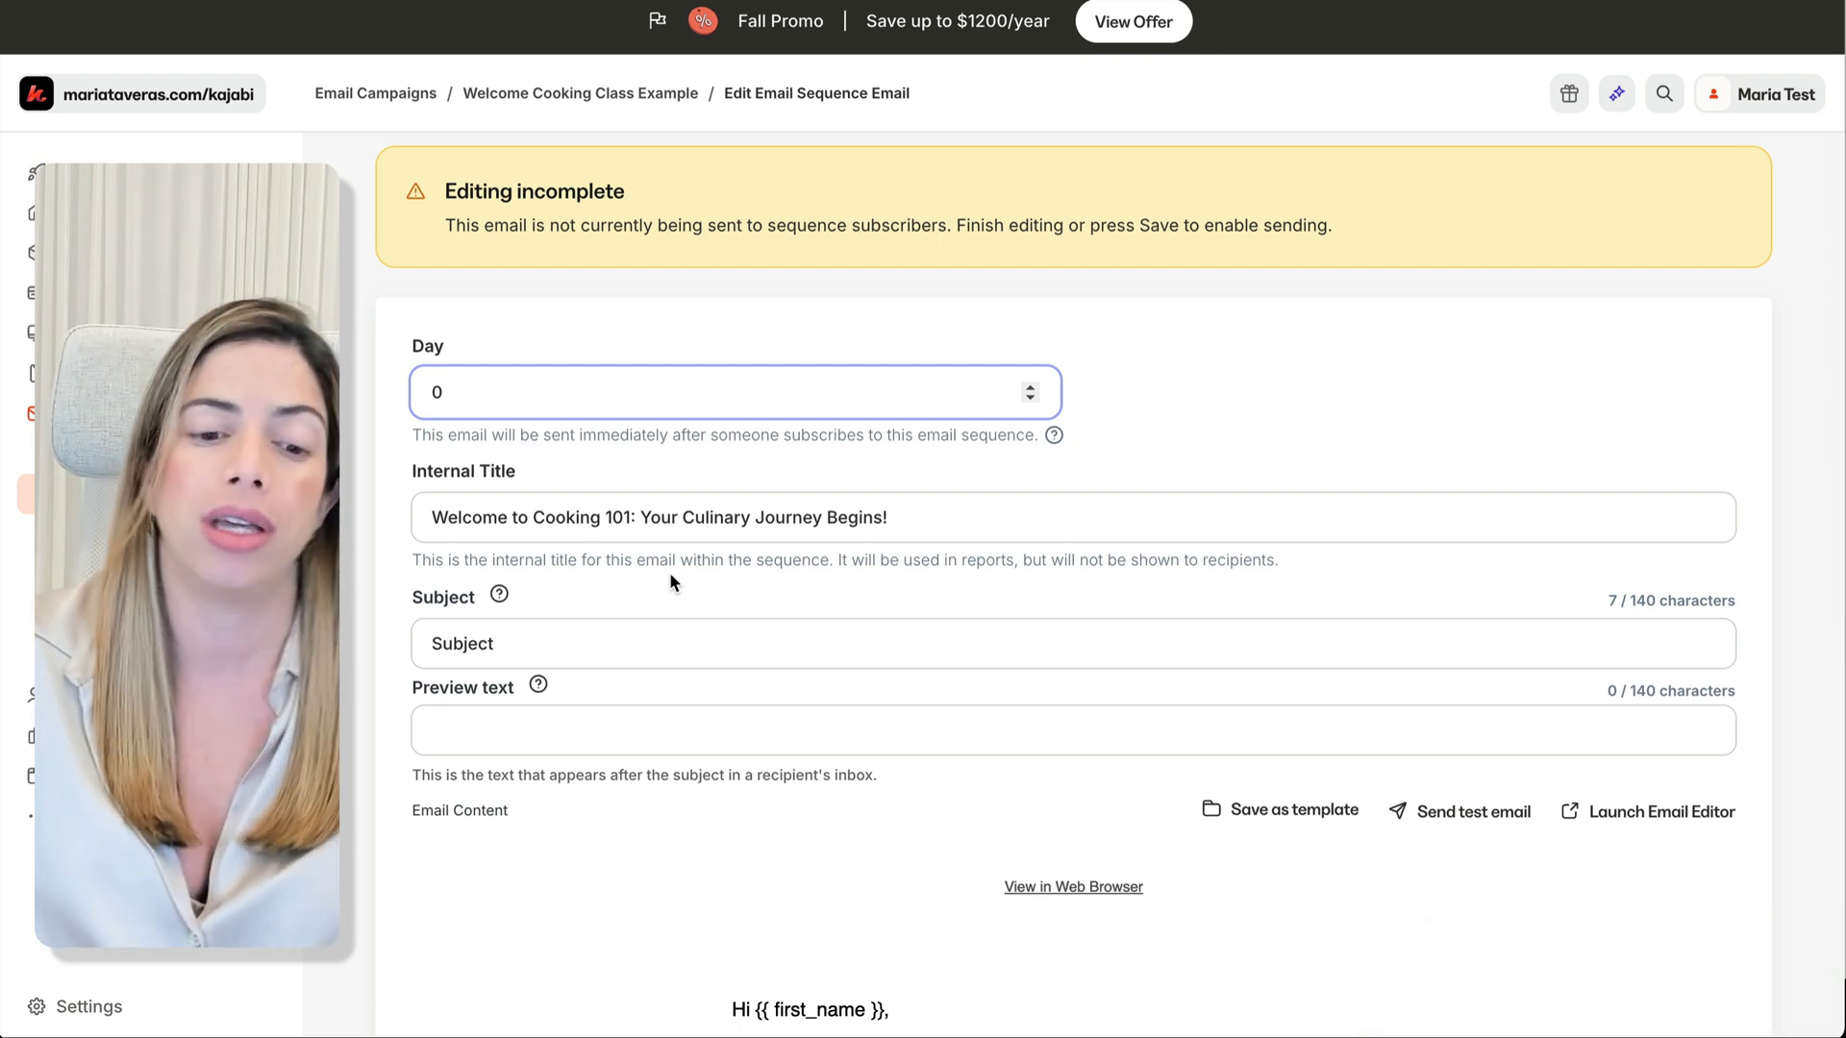
key("BackSpace")
type("300")
Step: Insert "Welcome to Cooking 101: Your Culinary Journey Begins!" before the placeholder subject and fill the preview text with the course enrollment thank-you message
left_click(548, 625)
type("Welcome to Cooking 101: Your Culinary Journey Begins!")
scroll(991, 528, "down", 1)
scroll(991, 528, "down", 3)
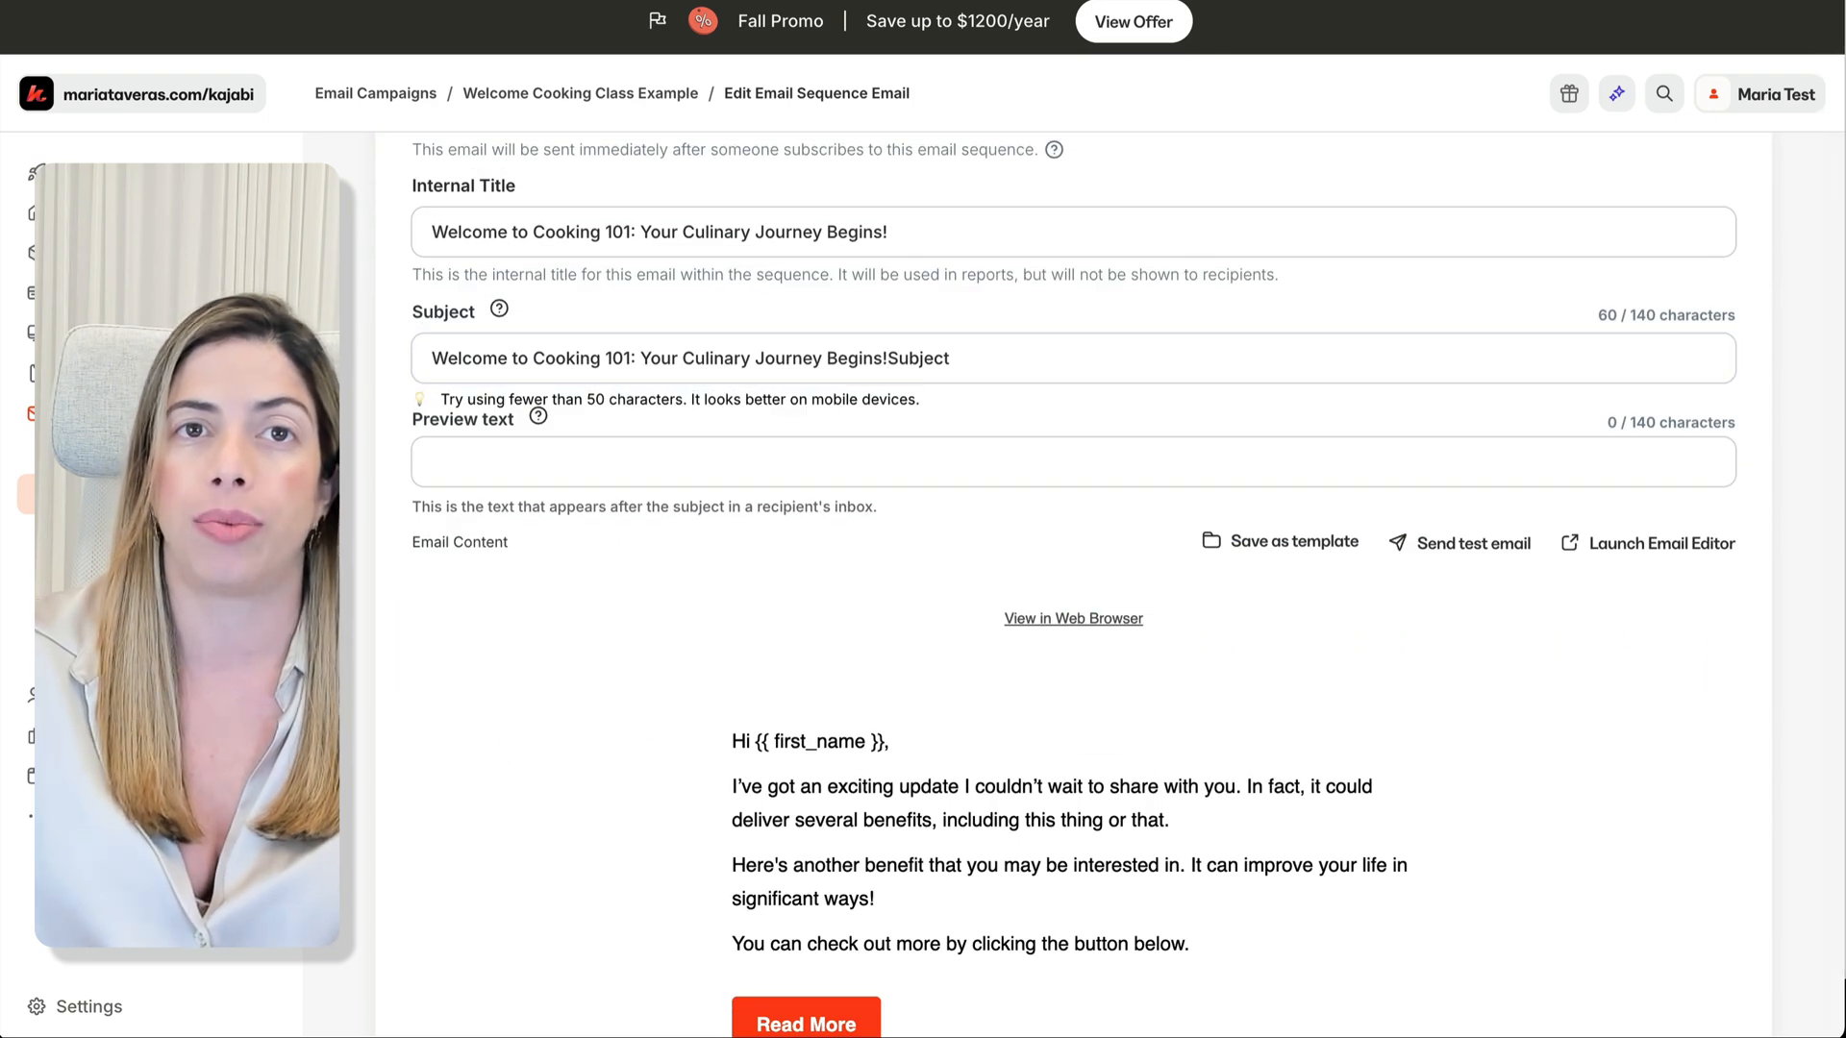
left_click(1314, 460)
type("Thank you for enrolling in Cooking 101: Mastering the Basics. We’re thrilled to have you on board. Access your course materials here [link],")
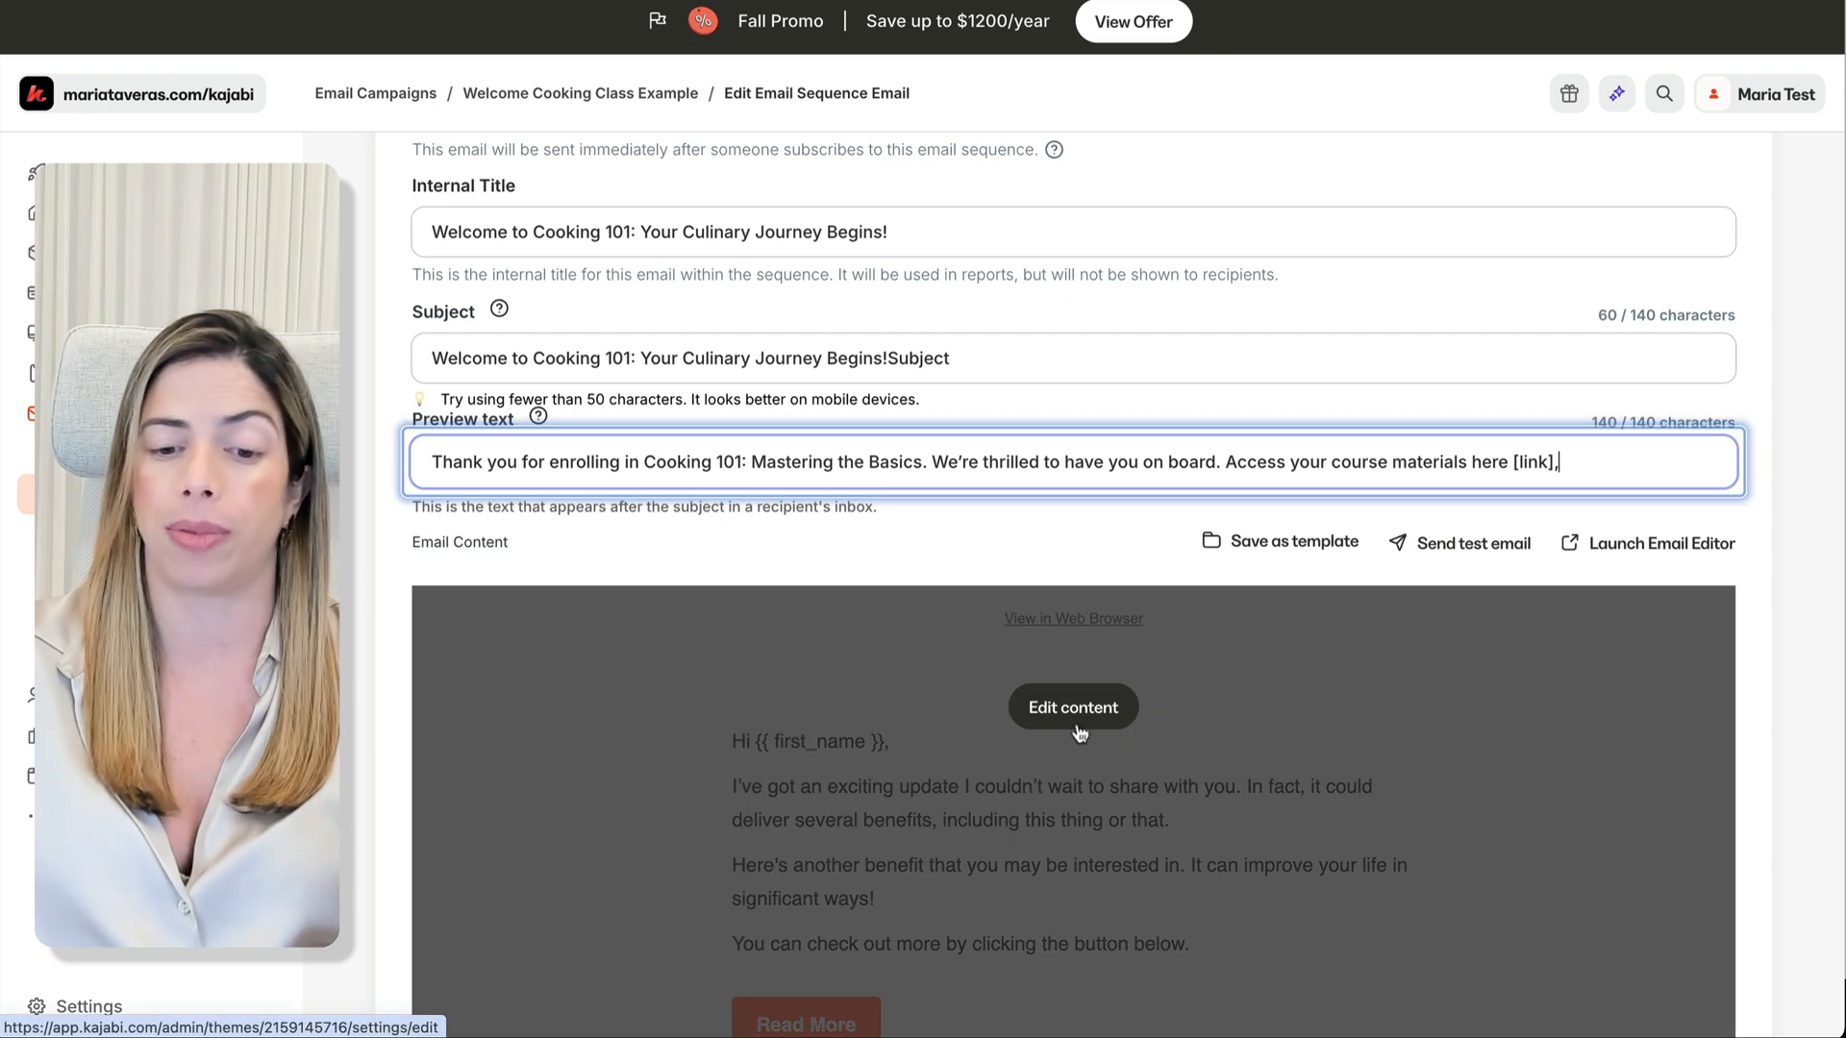
Step: Open the email content and replace the text below the greeting with the Cooking 101 thank-you message, starting a new paragraph at "We're thrilled"
left_click(1074, 711)
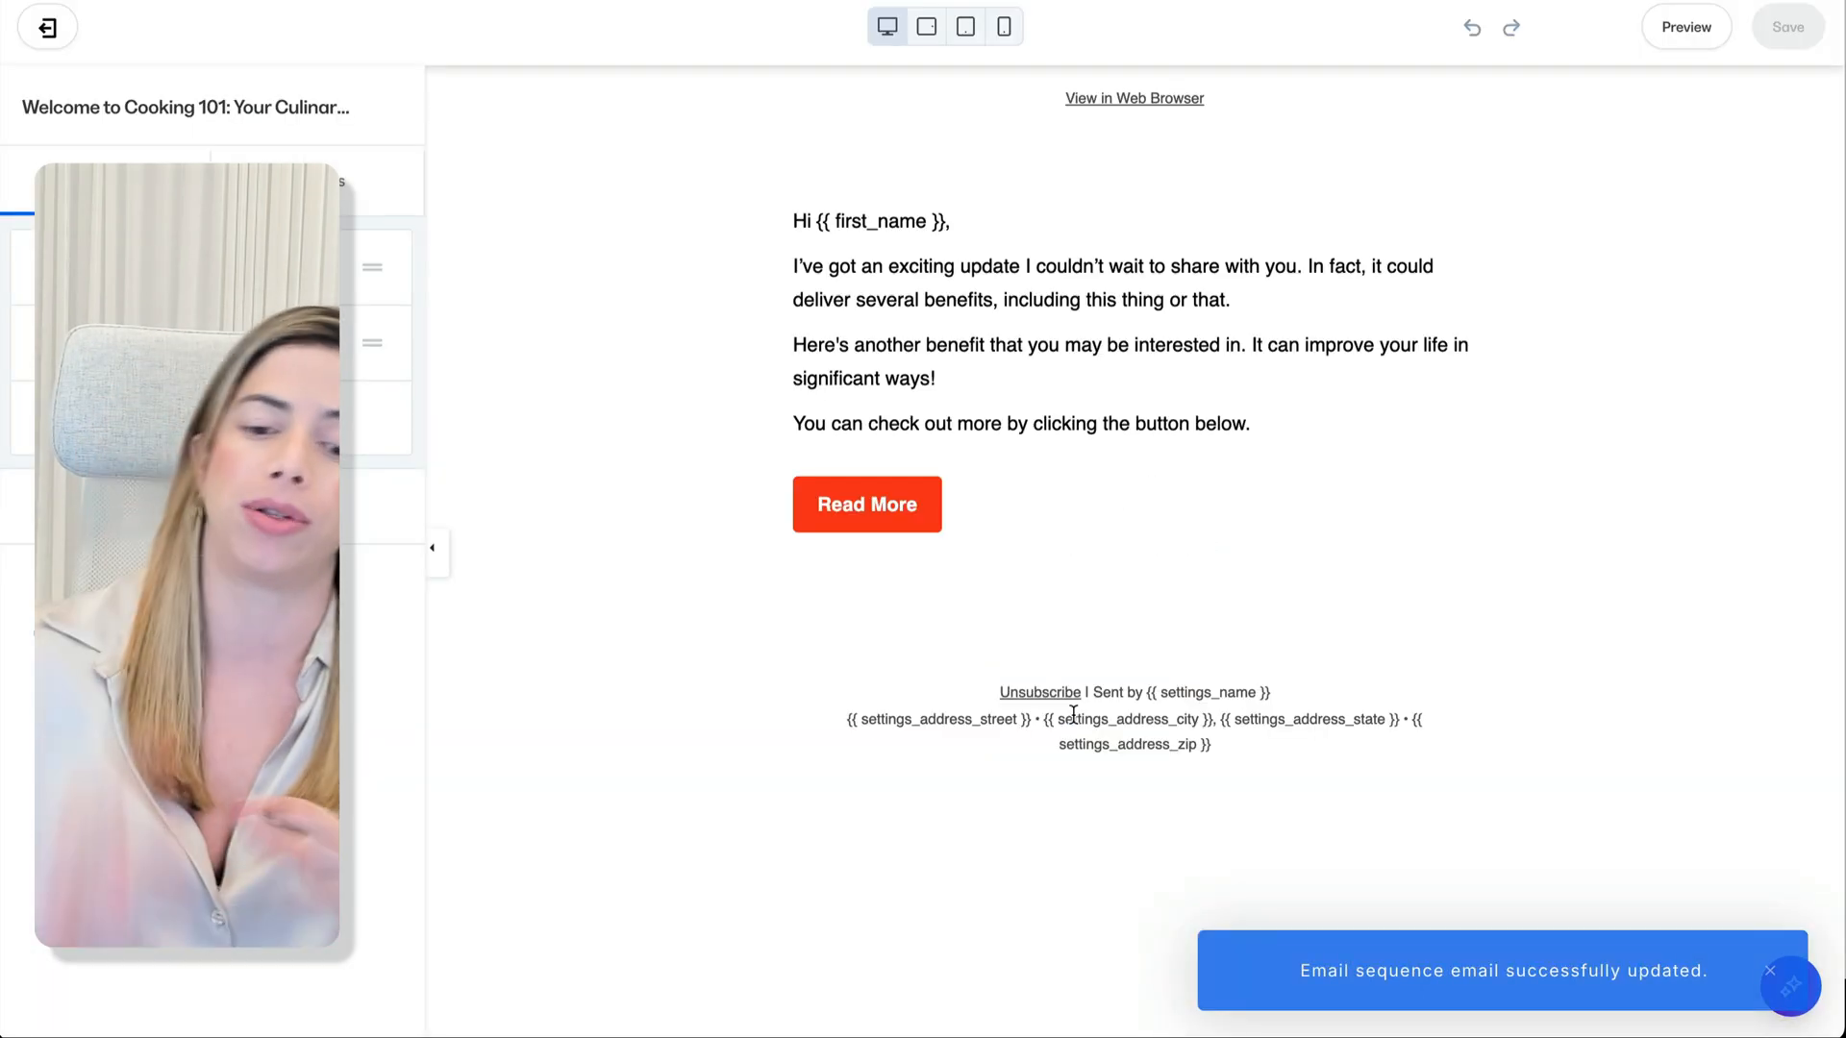
left_click(1074, 400)
left_click_drag(41, 513, 247, 816)
type("Thank you for enrolling in Cooking 101: Mastering the Basics. We’re thrilled to have you on board. Access your course materials here [link], and be sure to join our Facebook group to connect with other students and Chef Alex.")
left_click(231, 543)
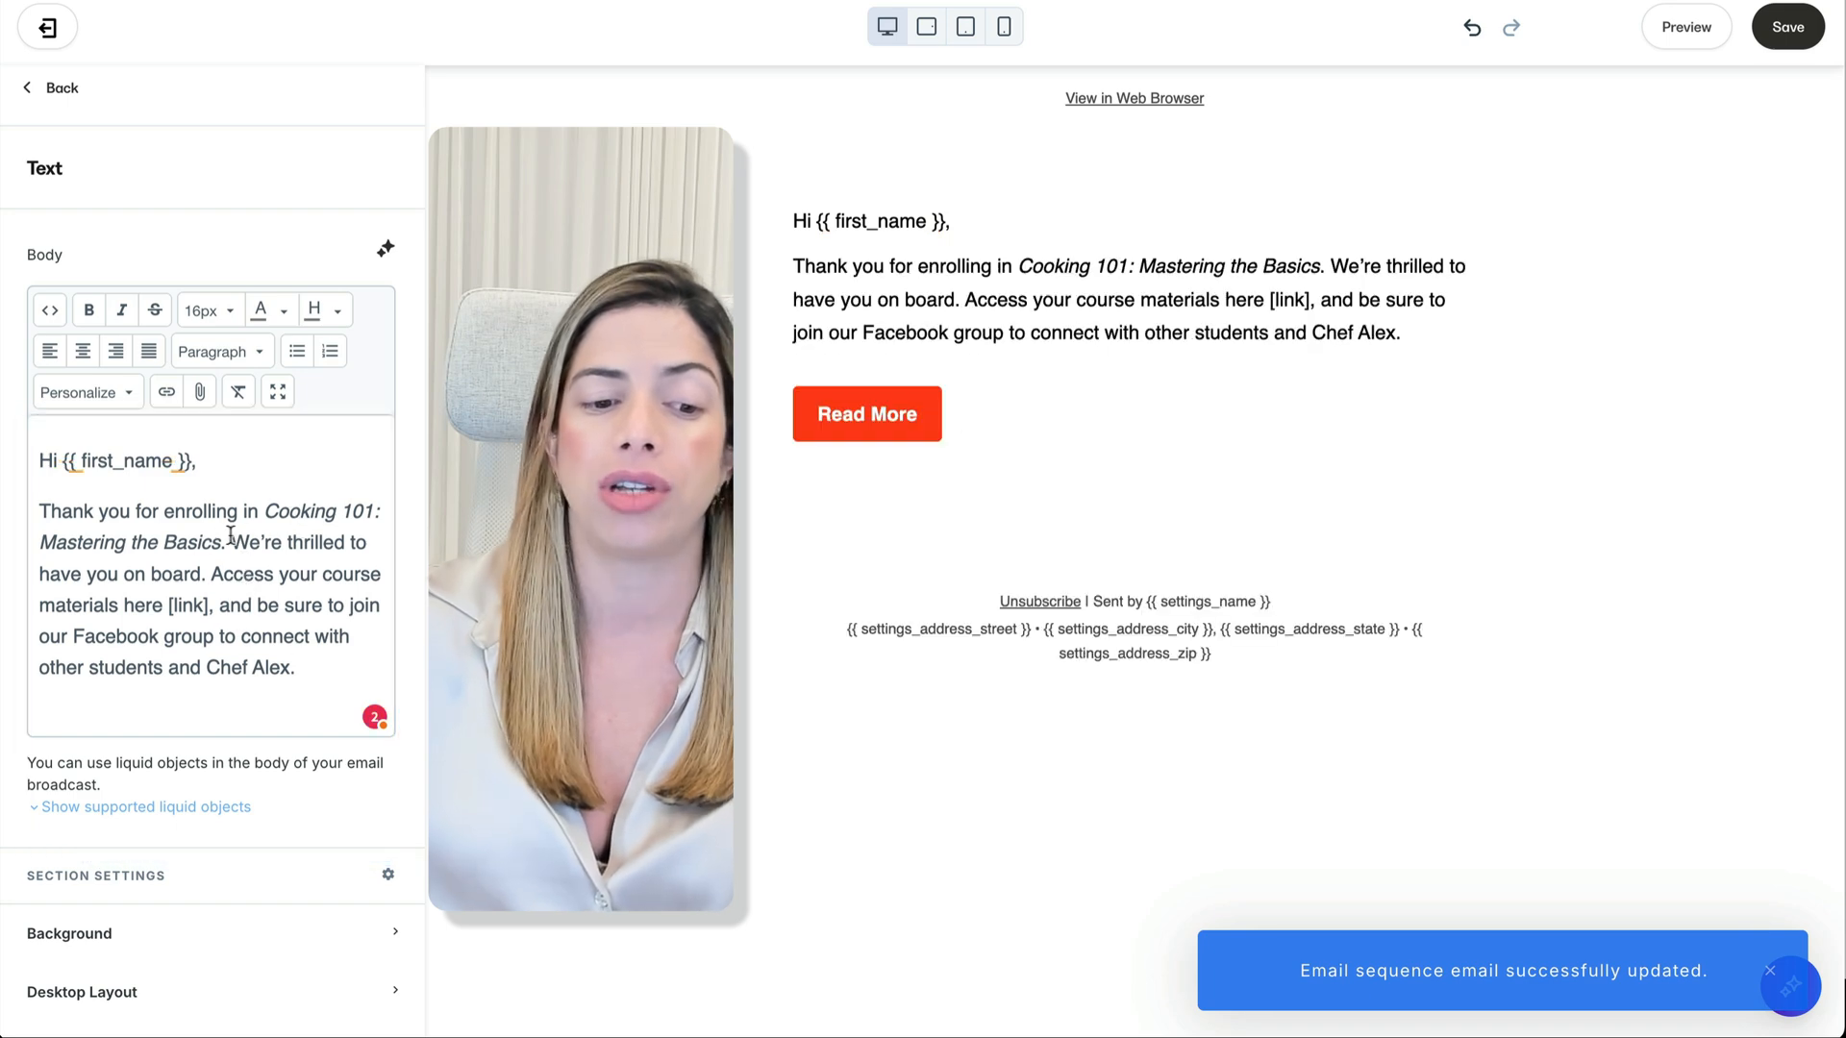
key("Return")
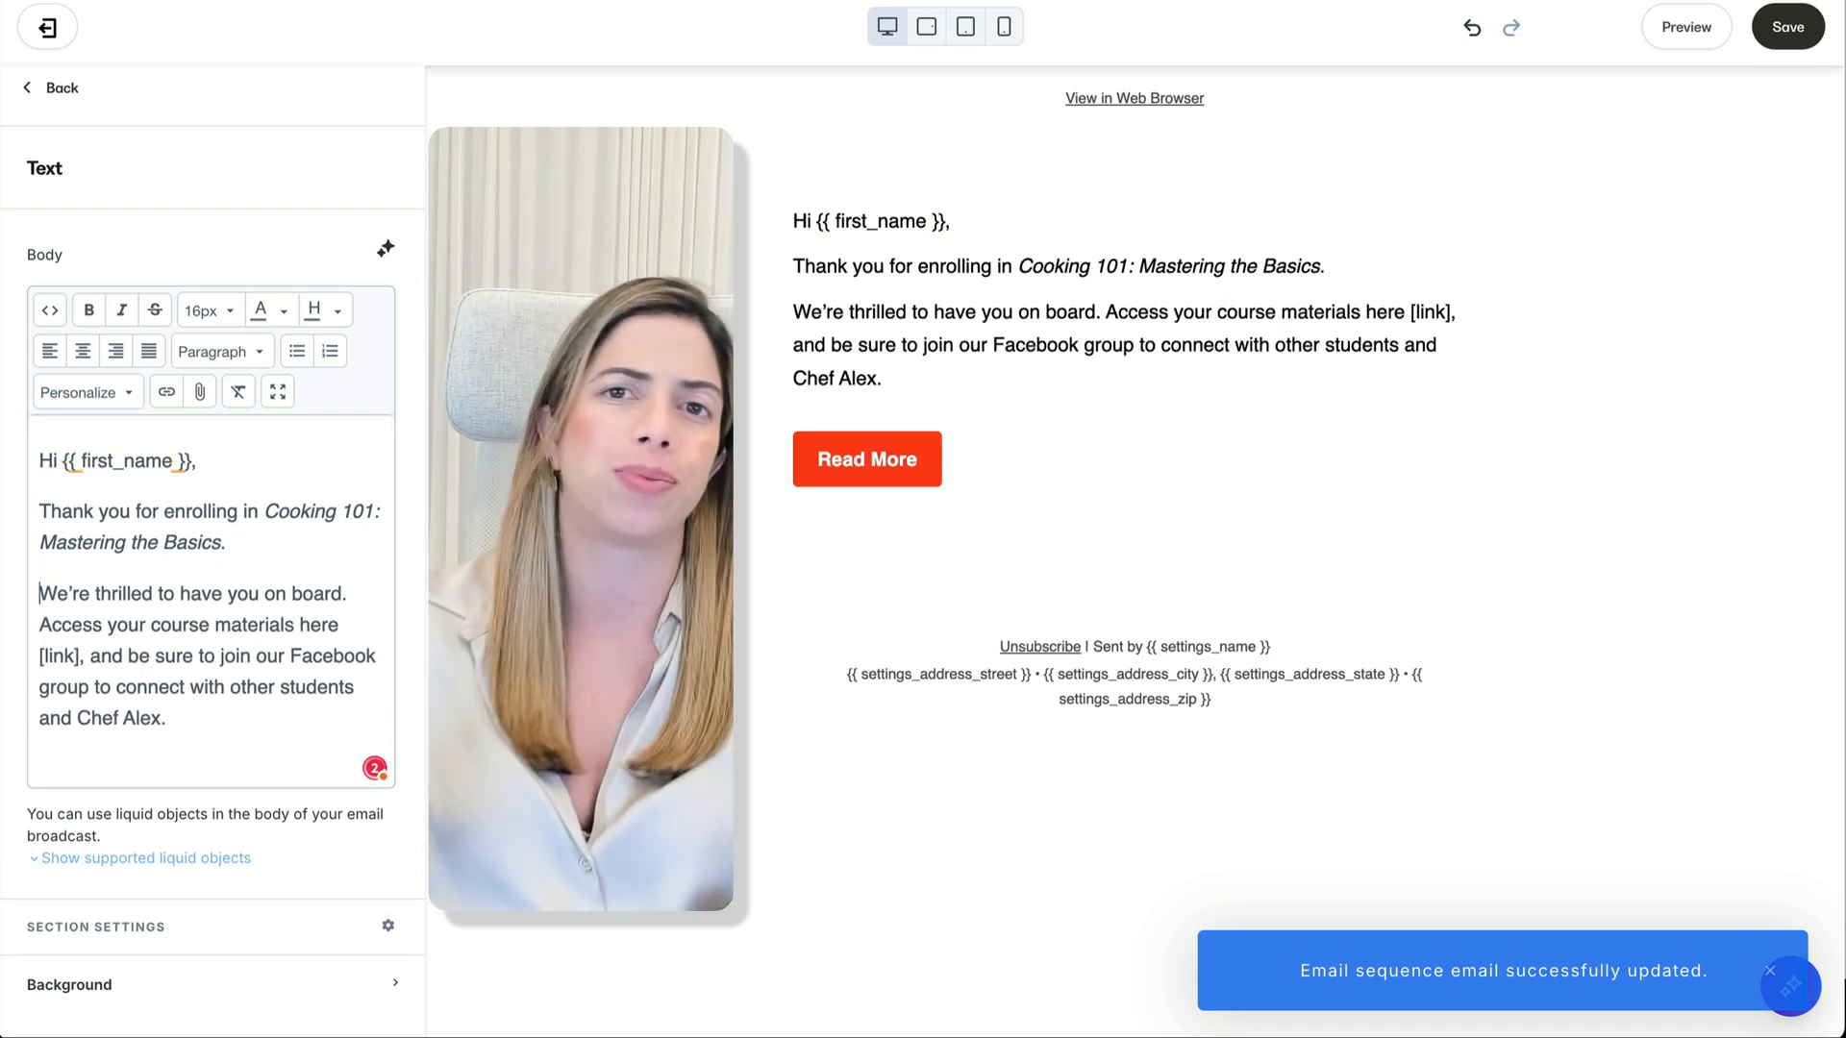
Step: Look through the section types available for the email and save the email content
left_click(55, 88)
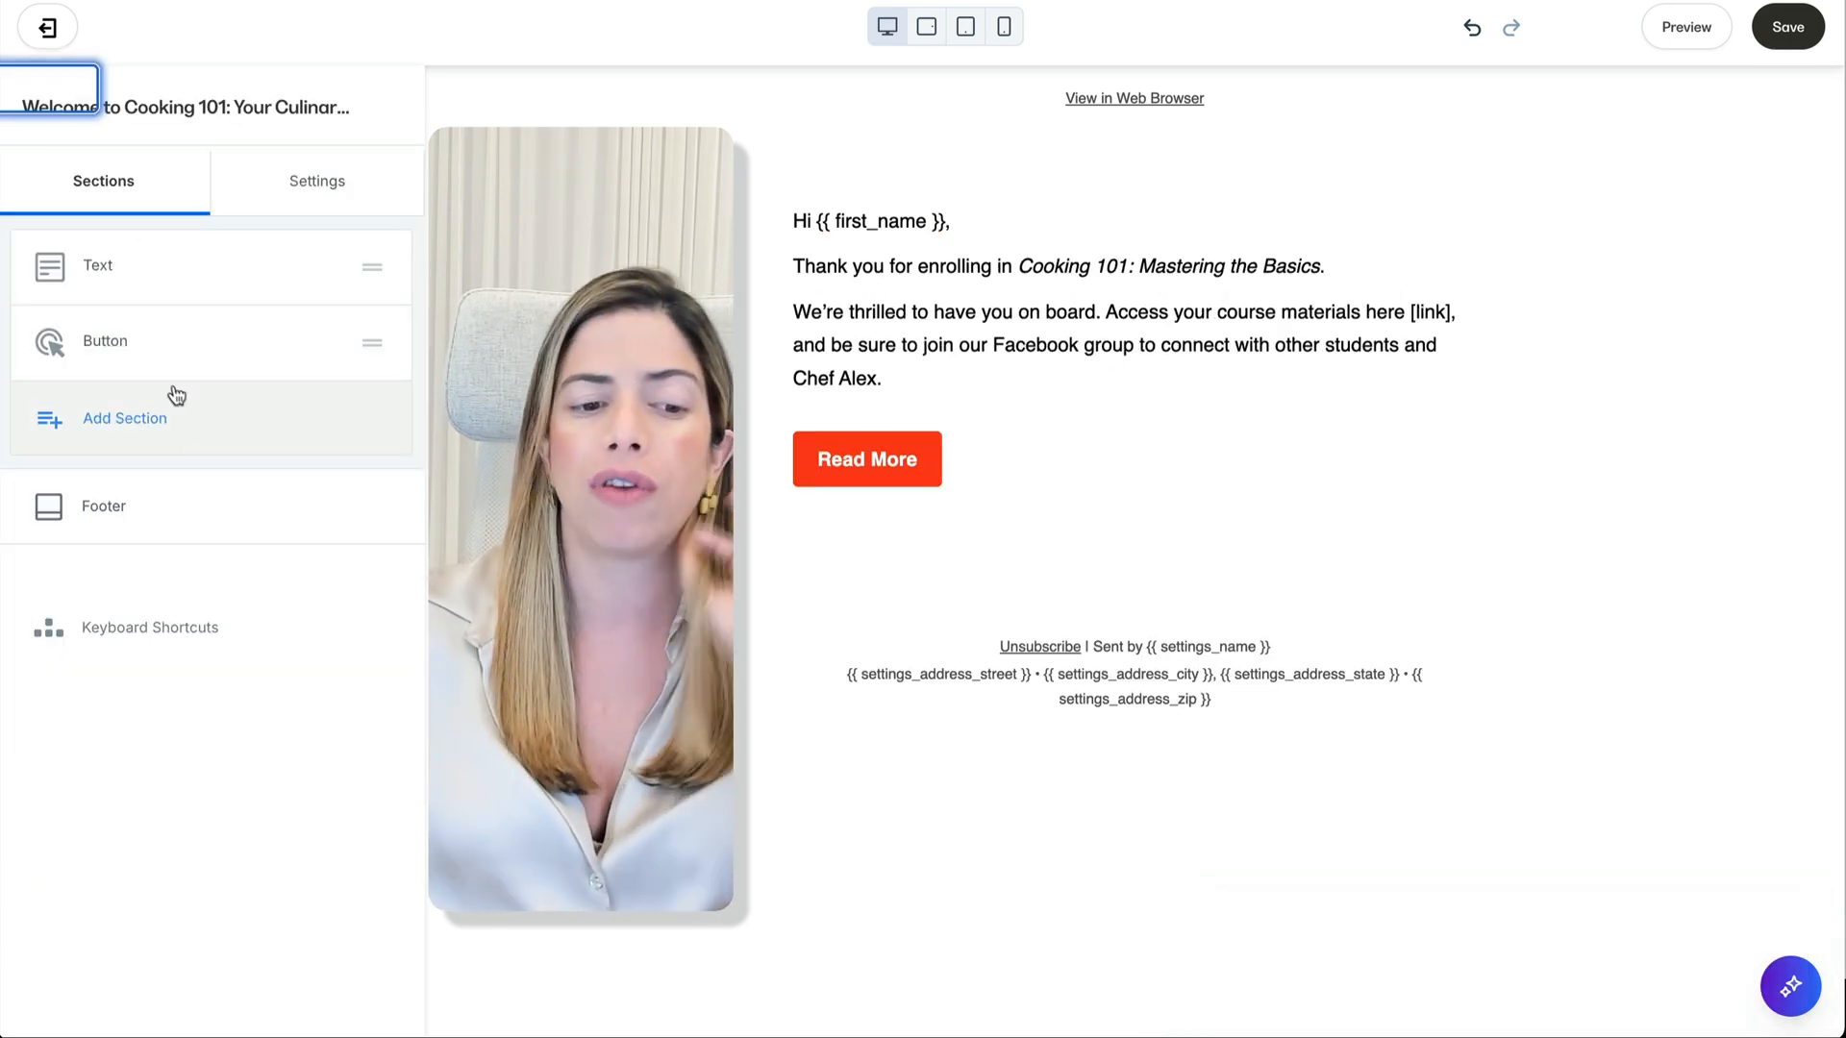
left_click(175, 433)
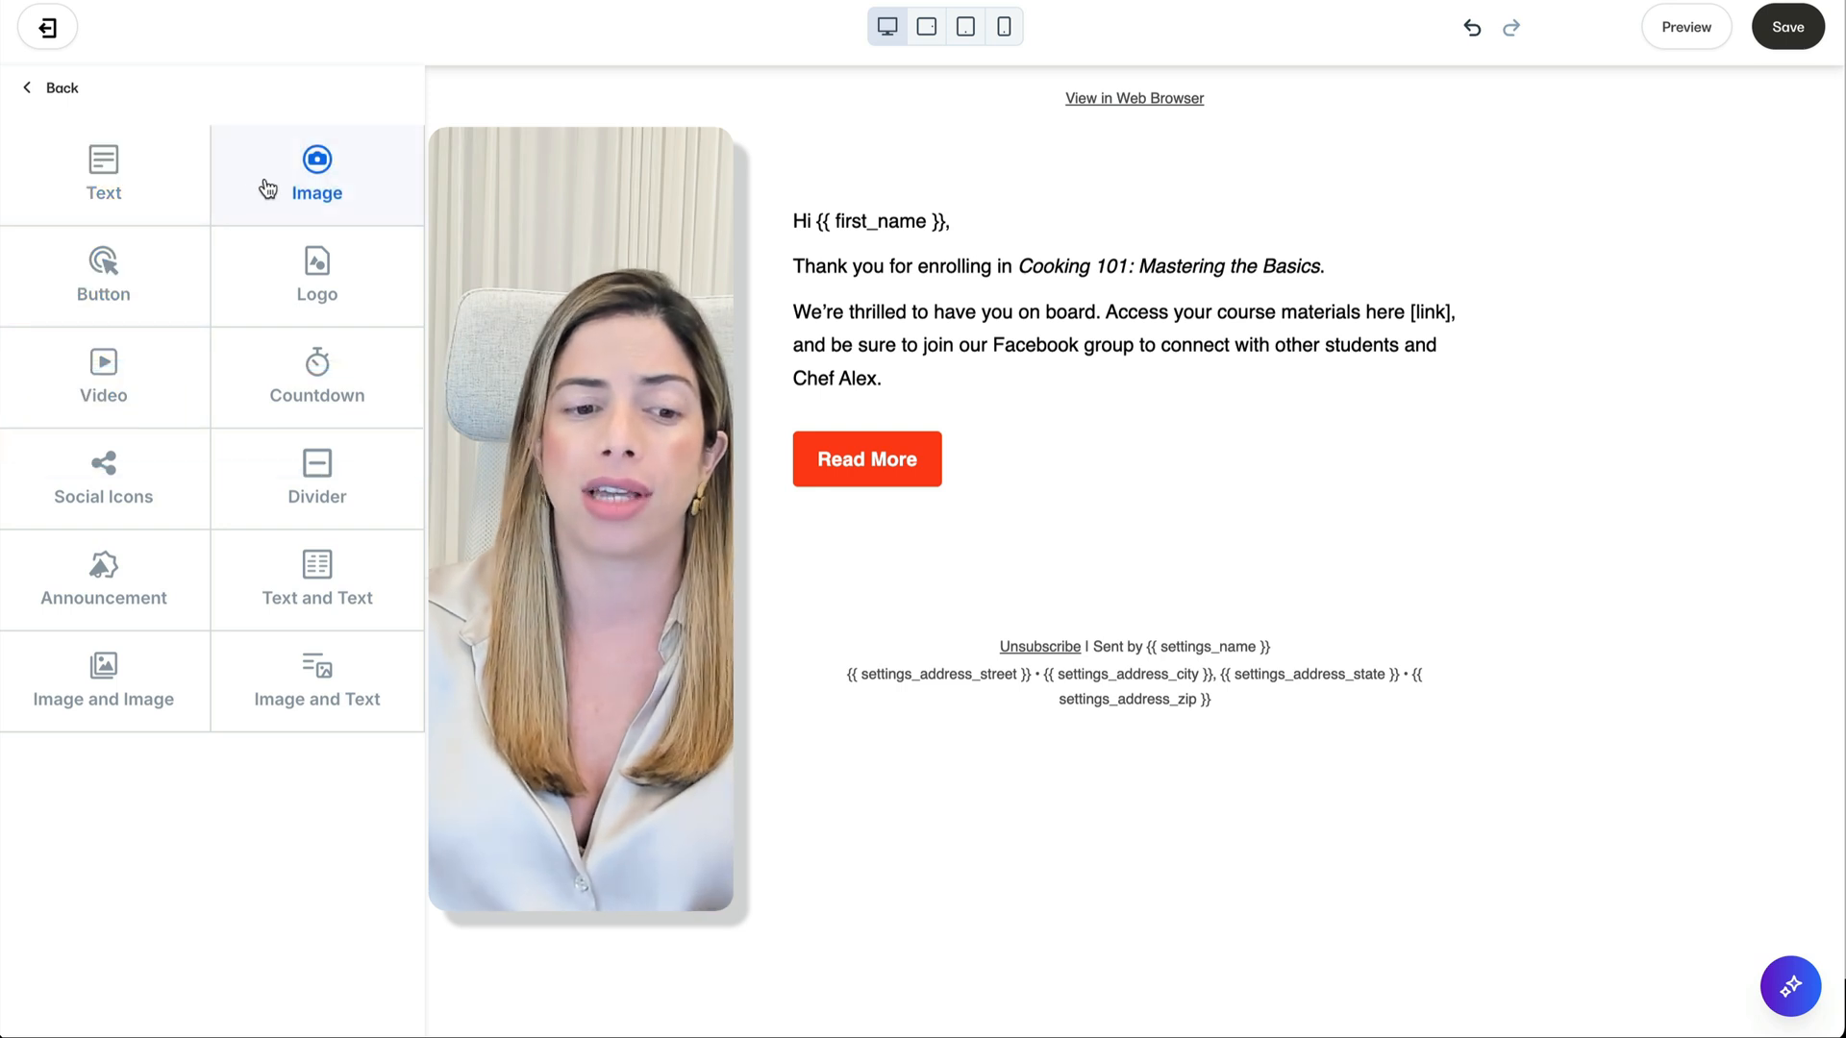
left_click(116, 202)
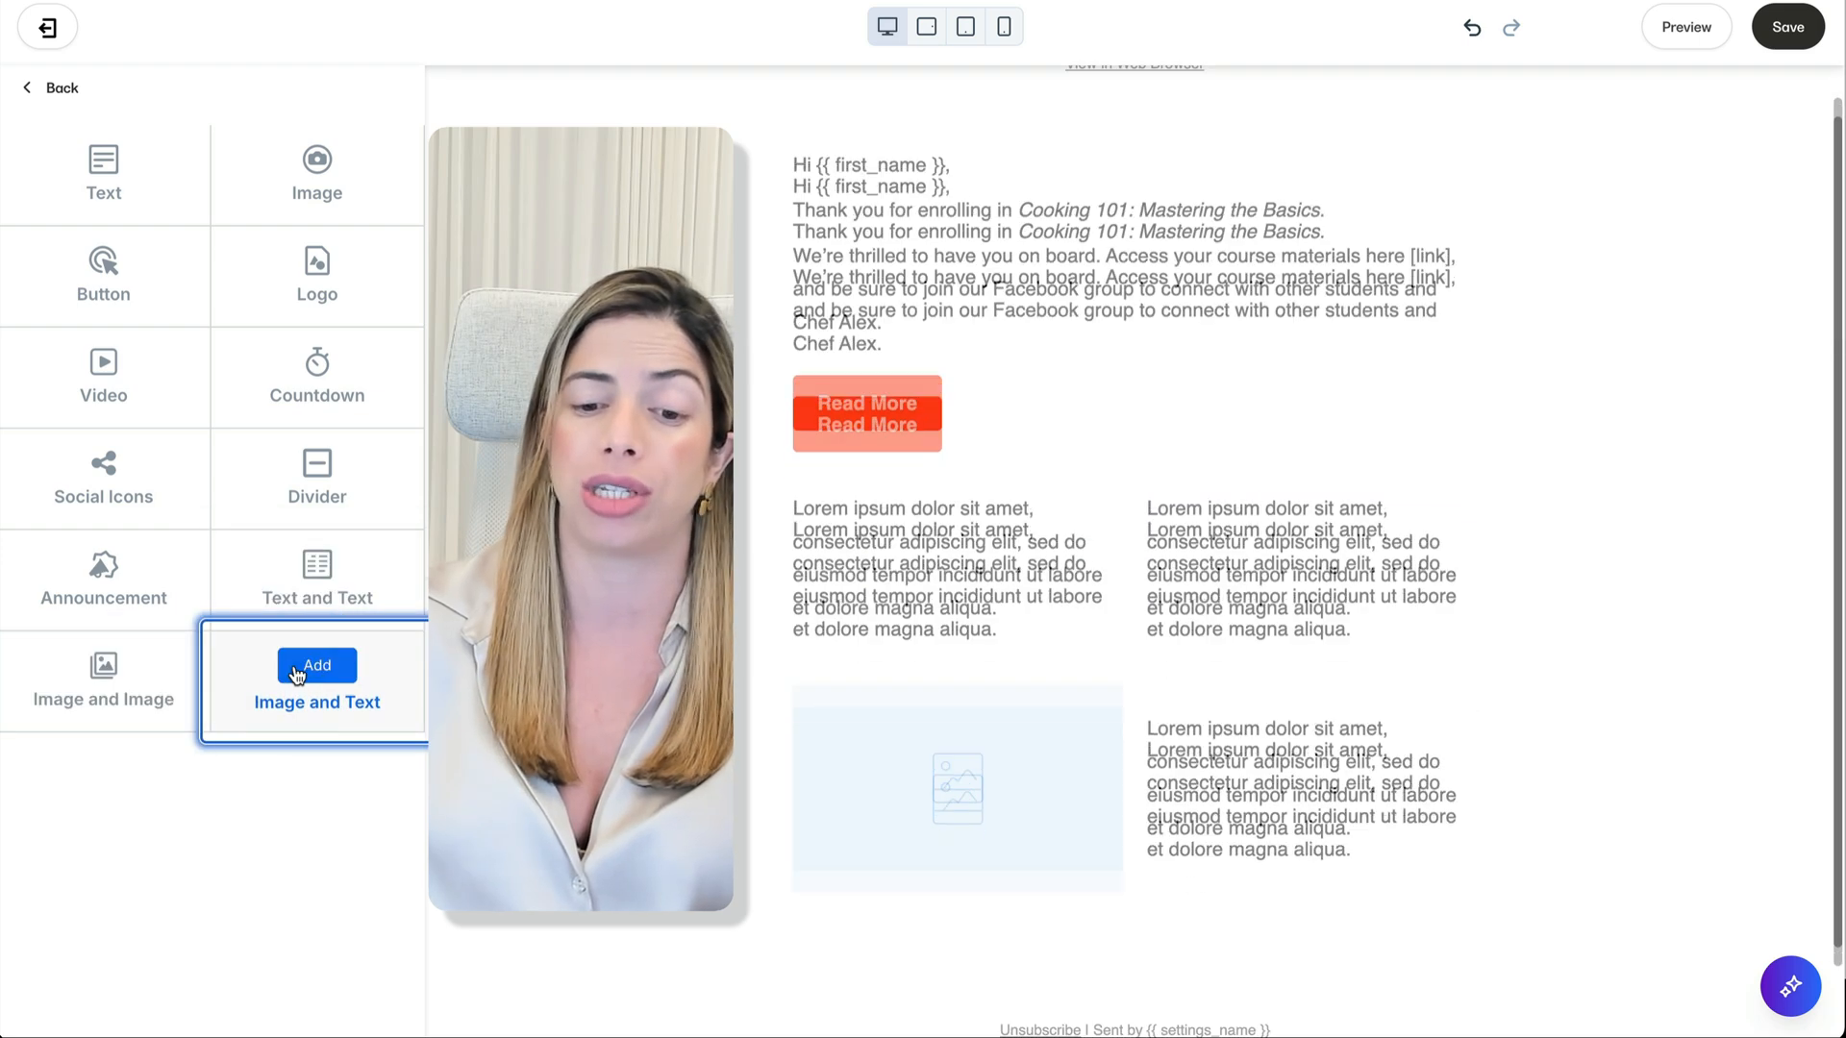
left_click(1780, 39)
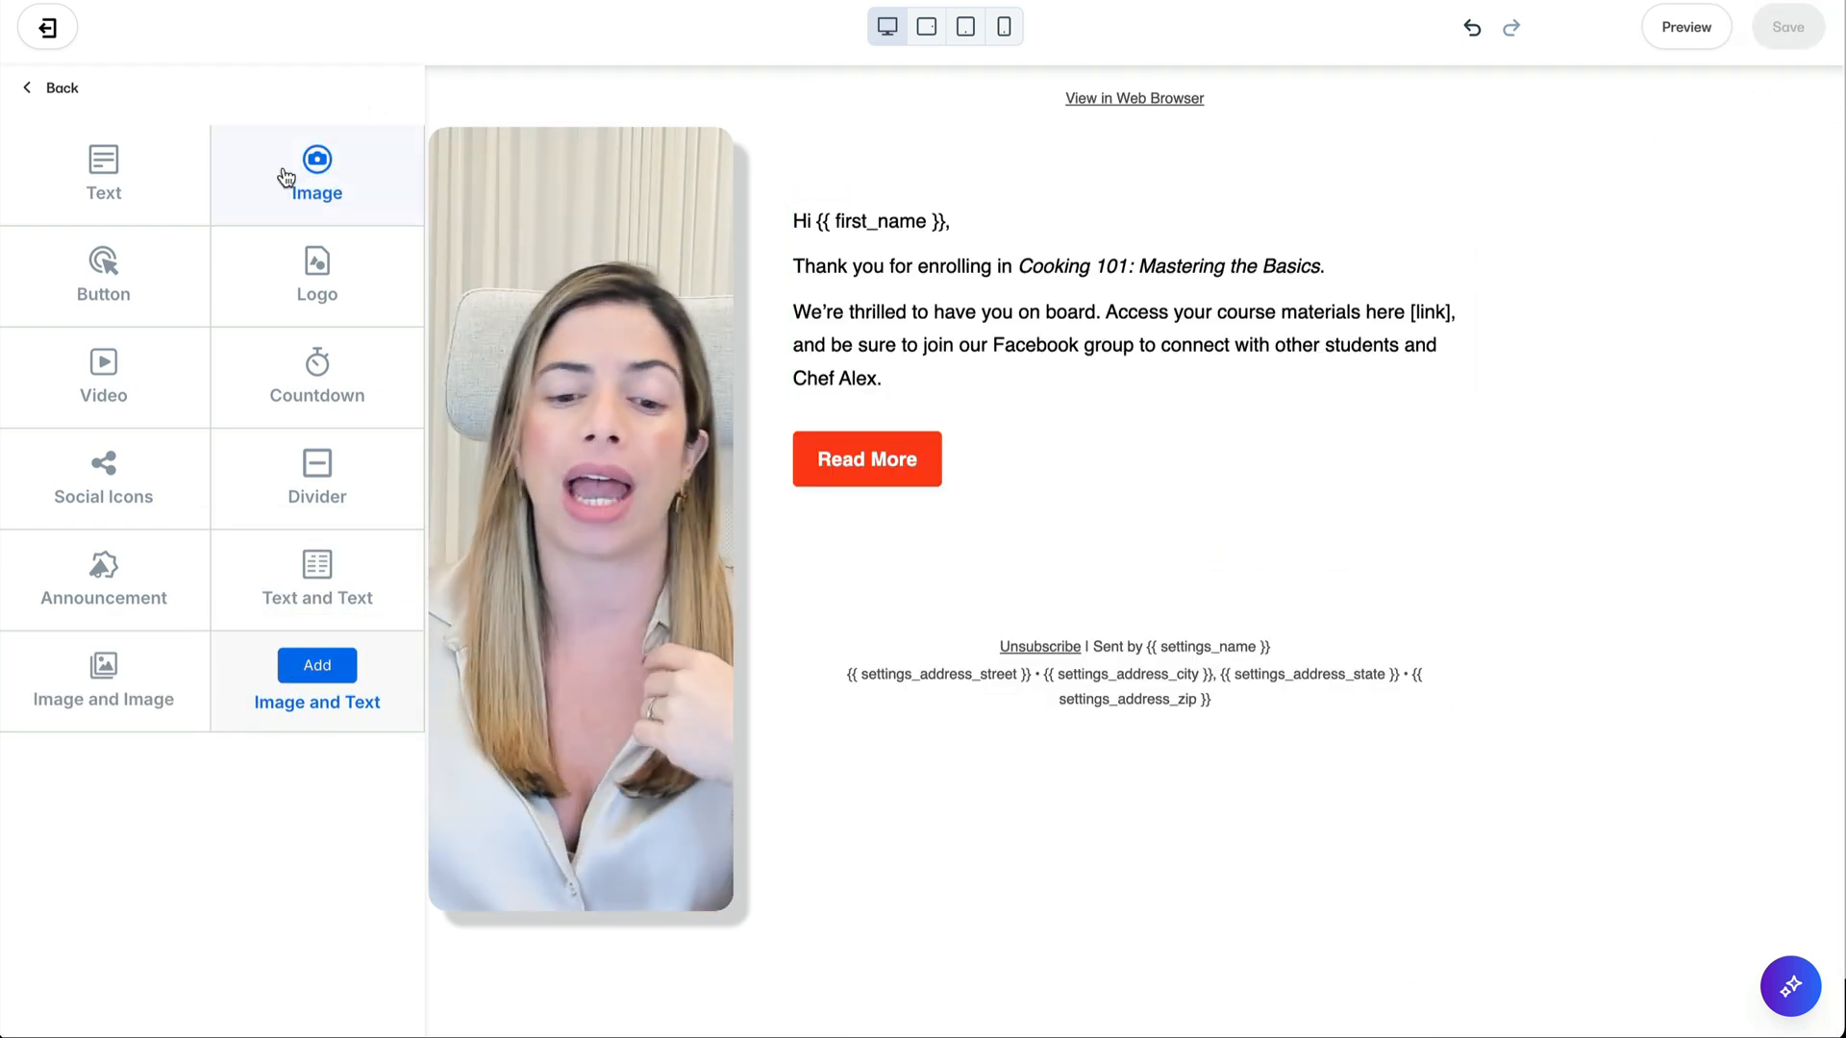
Step: Set the Read More button's link URL to /library and save the email
left_click(855, 459)
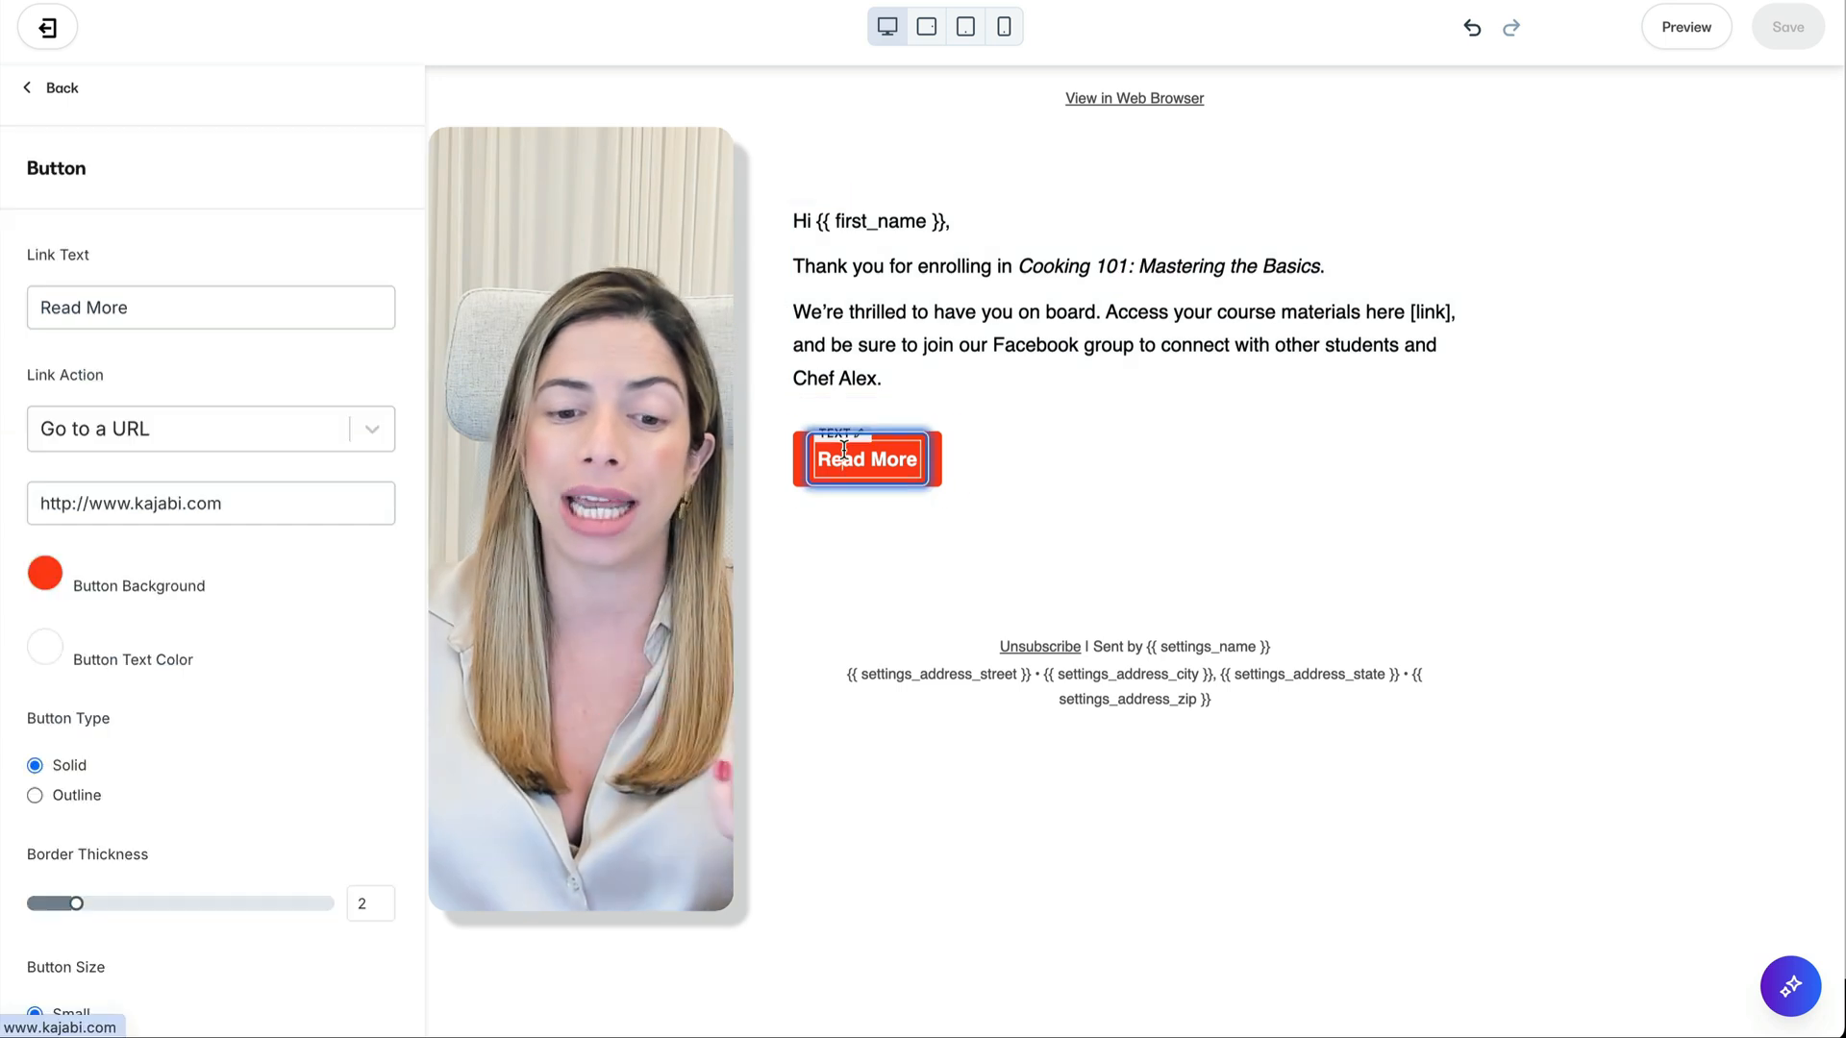
left_click(165, 501)
key("ctrl+a")
type("/lo")
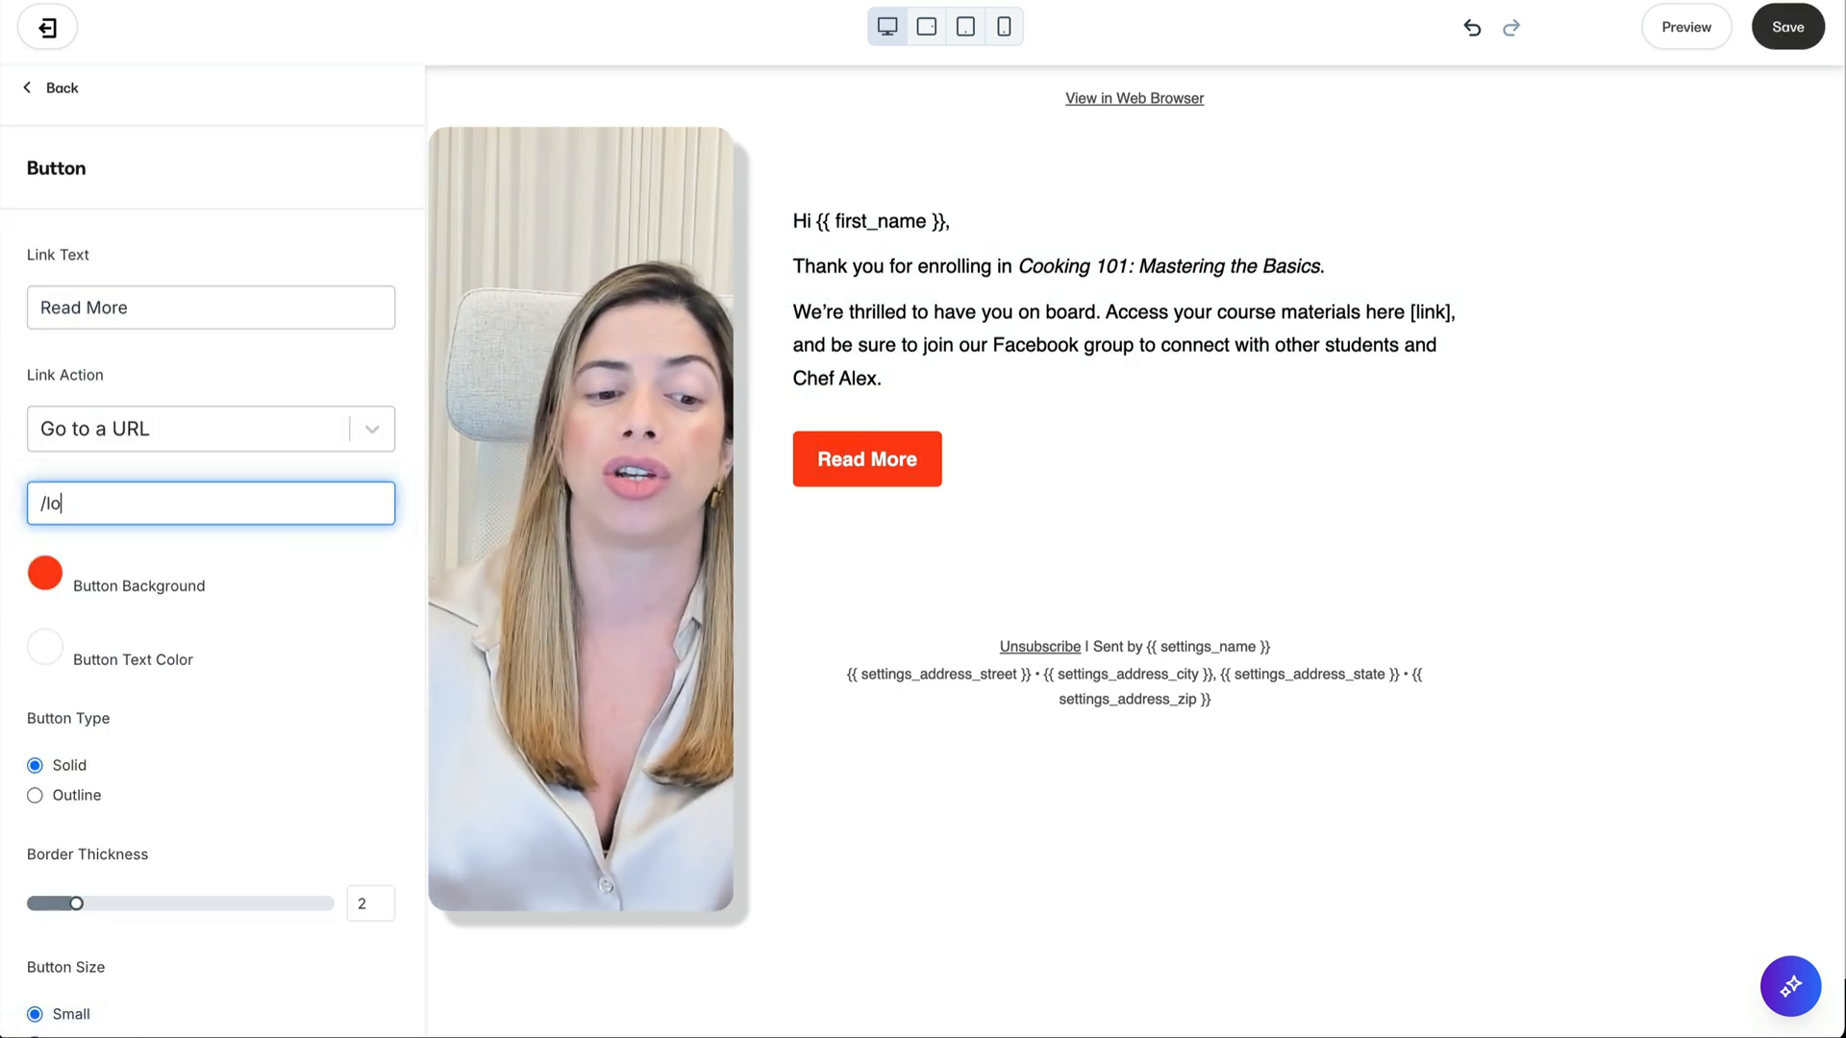
type("library")
left_click(415, 540)
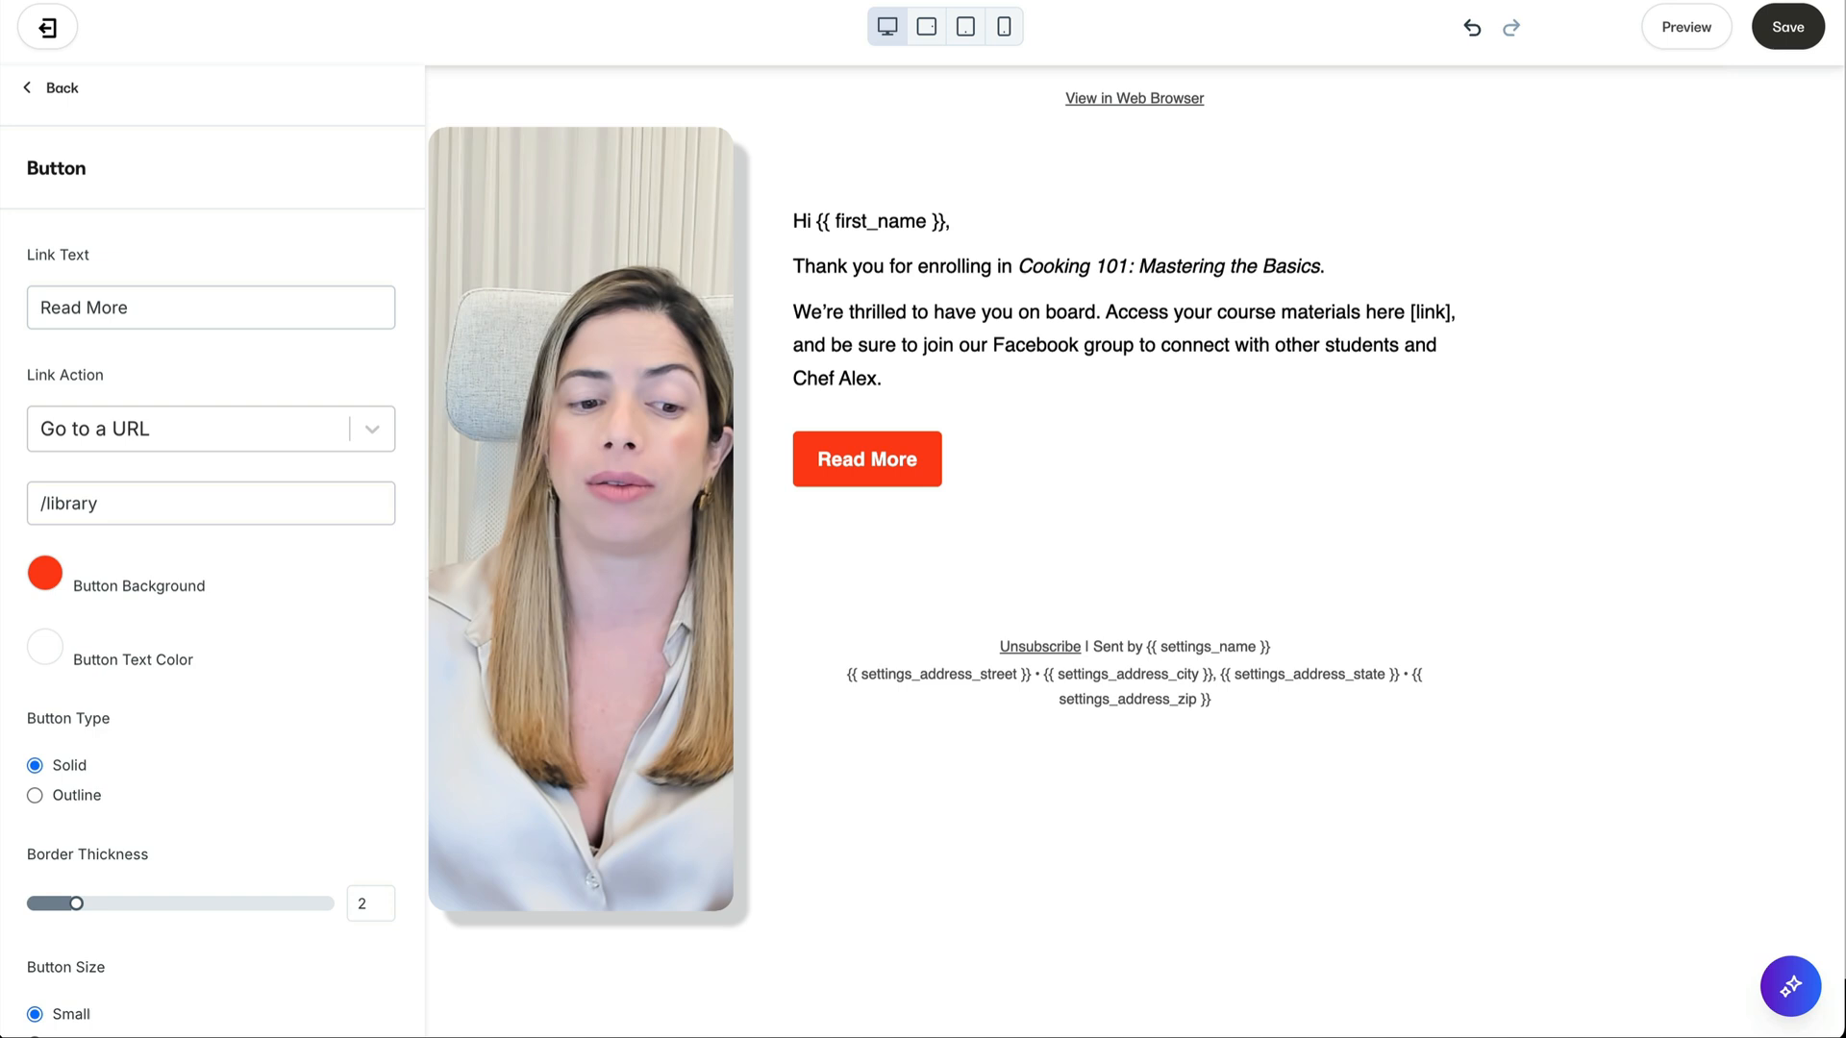
left_click(1803, 28)
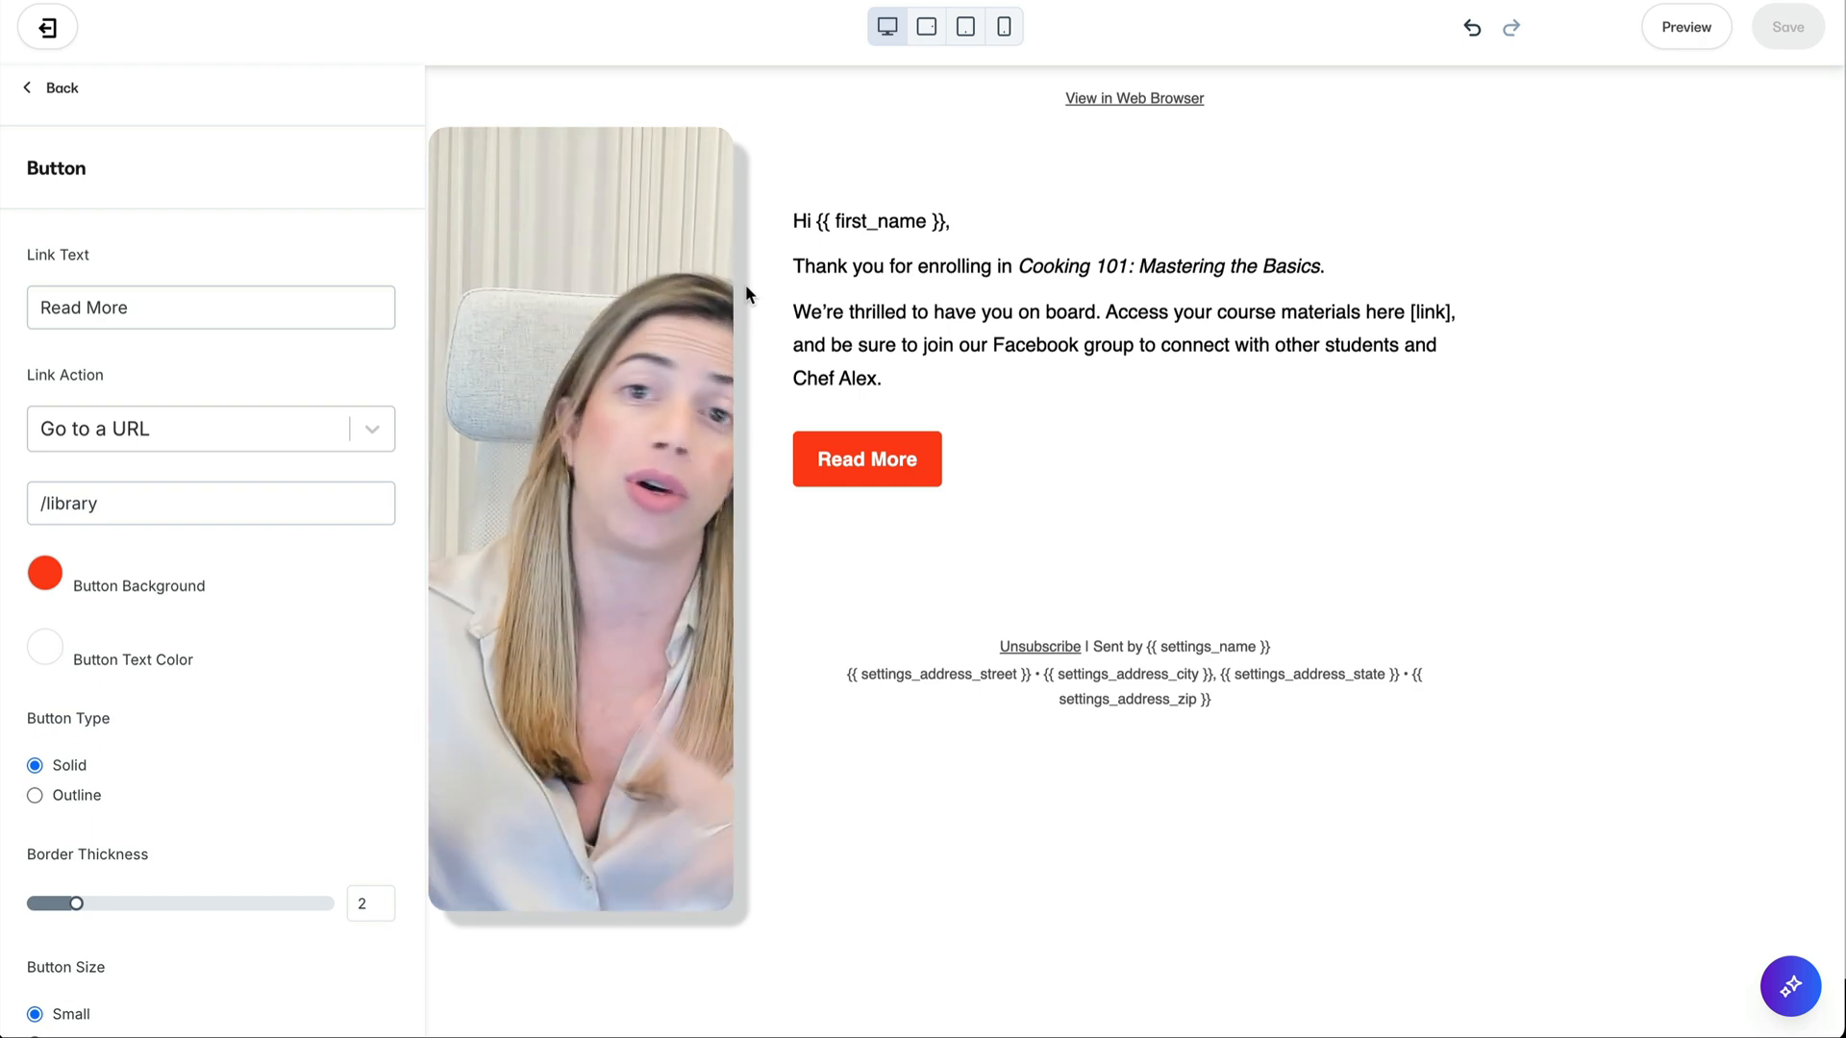
Step: Leave the email editor, go to the website's landing pages and start a new landing page
left_click(49, 31)
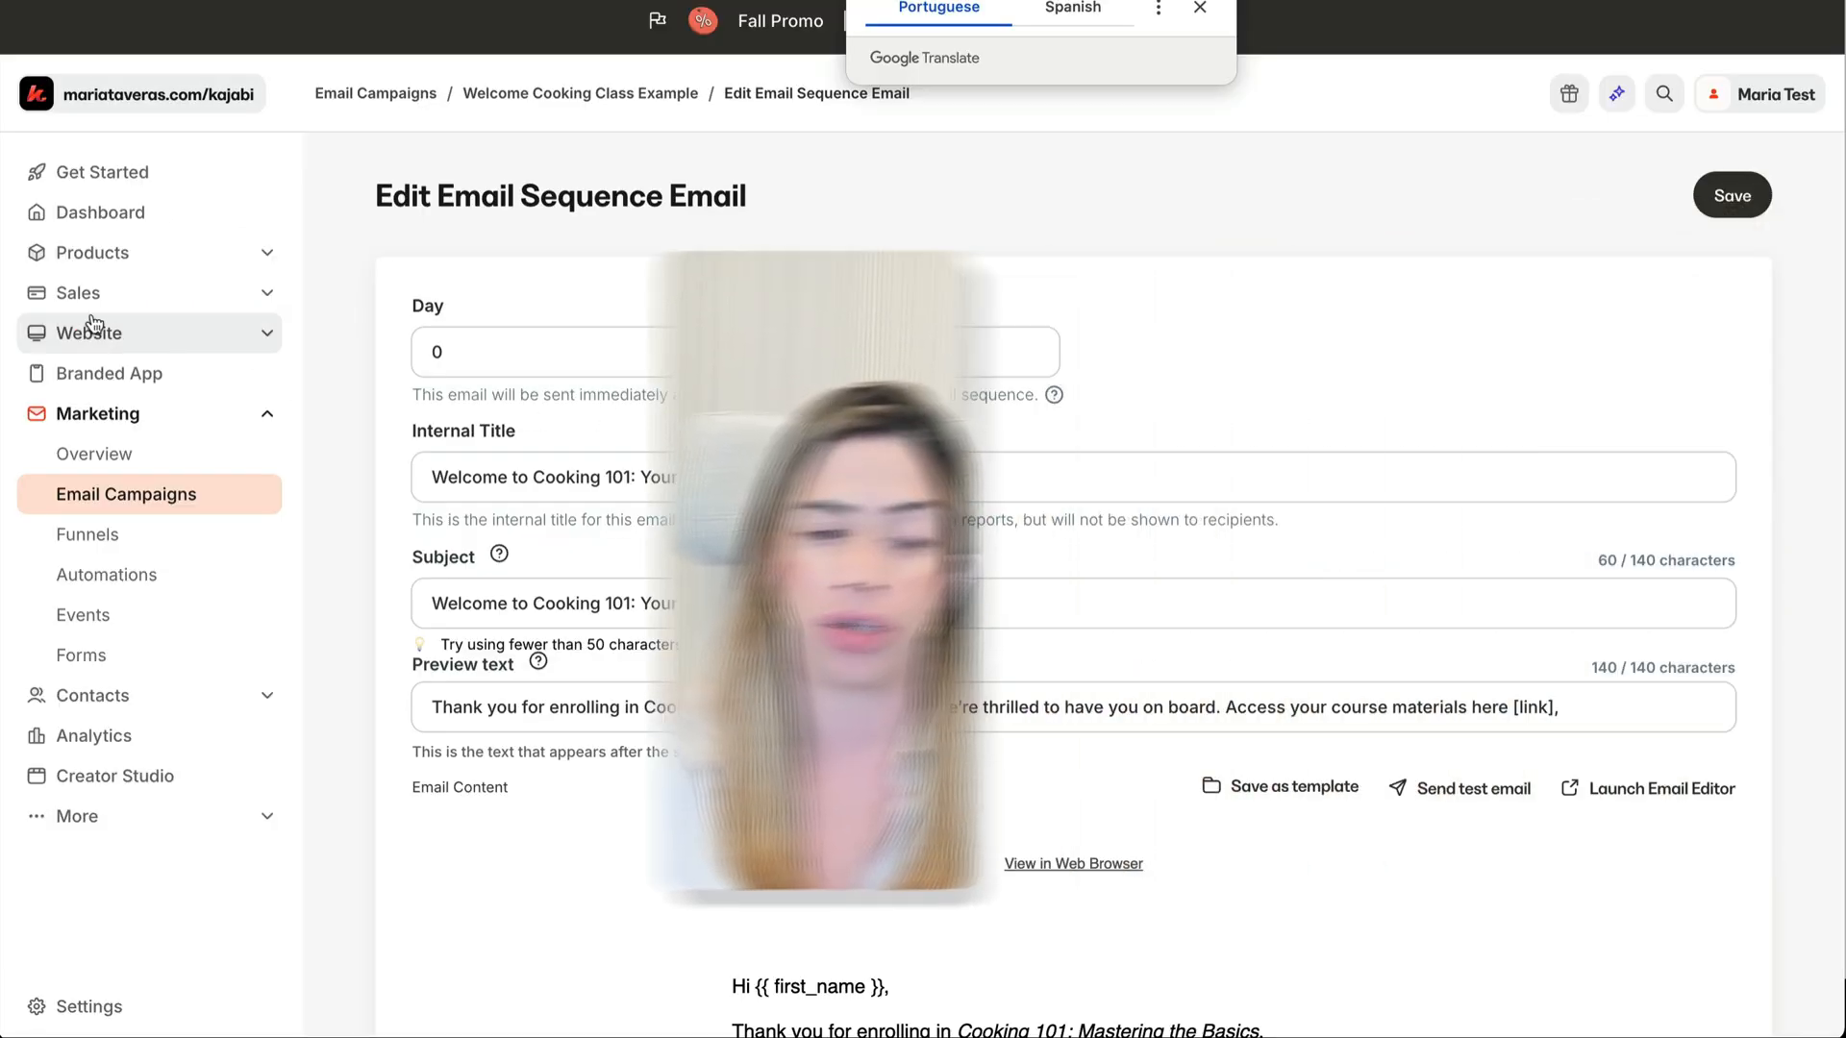
left_click(94, 339)
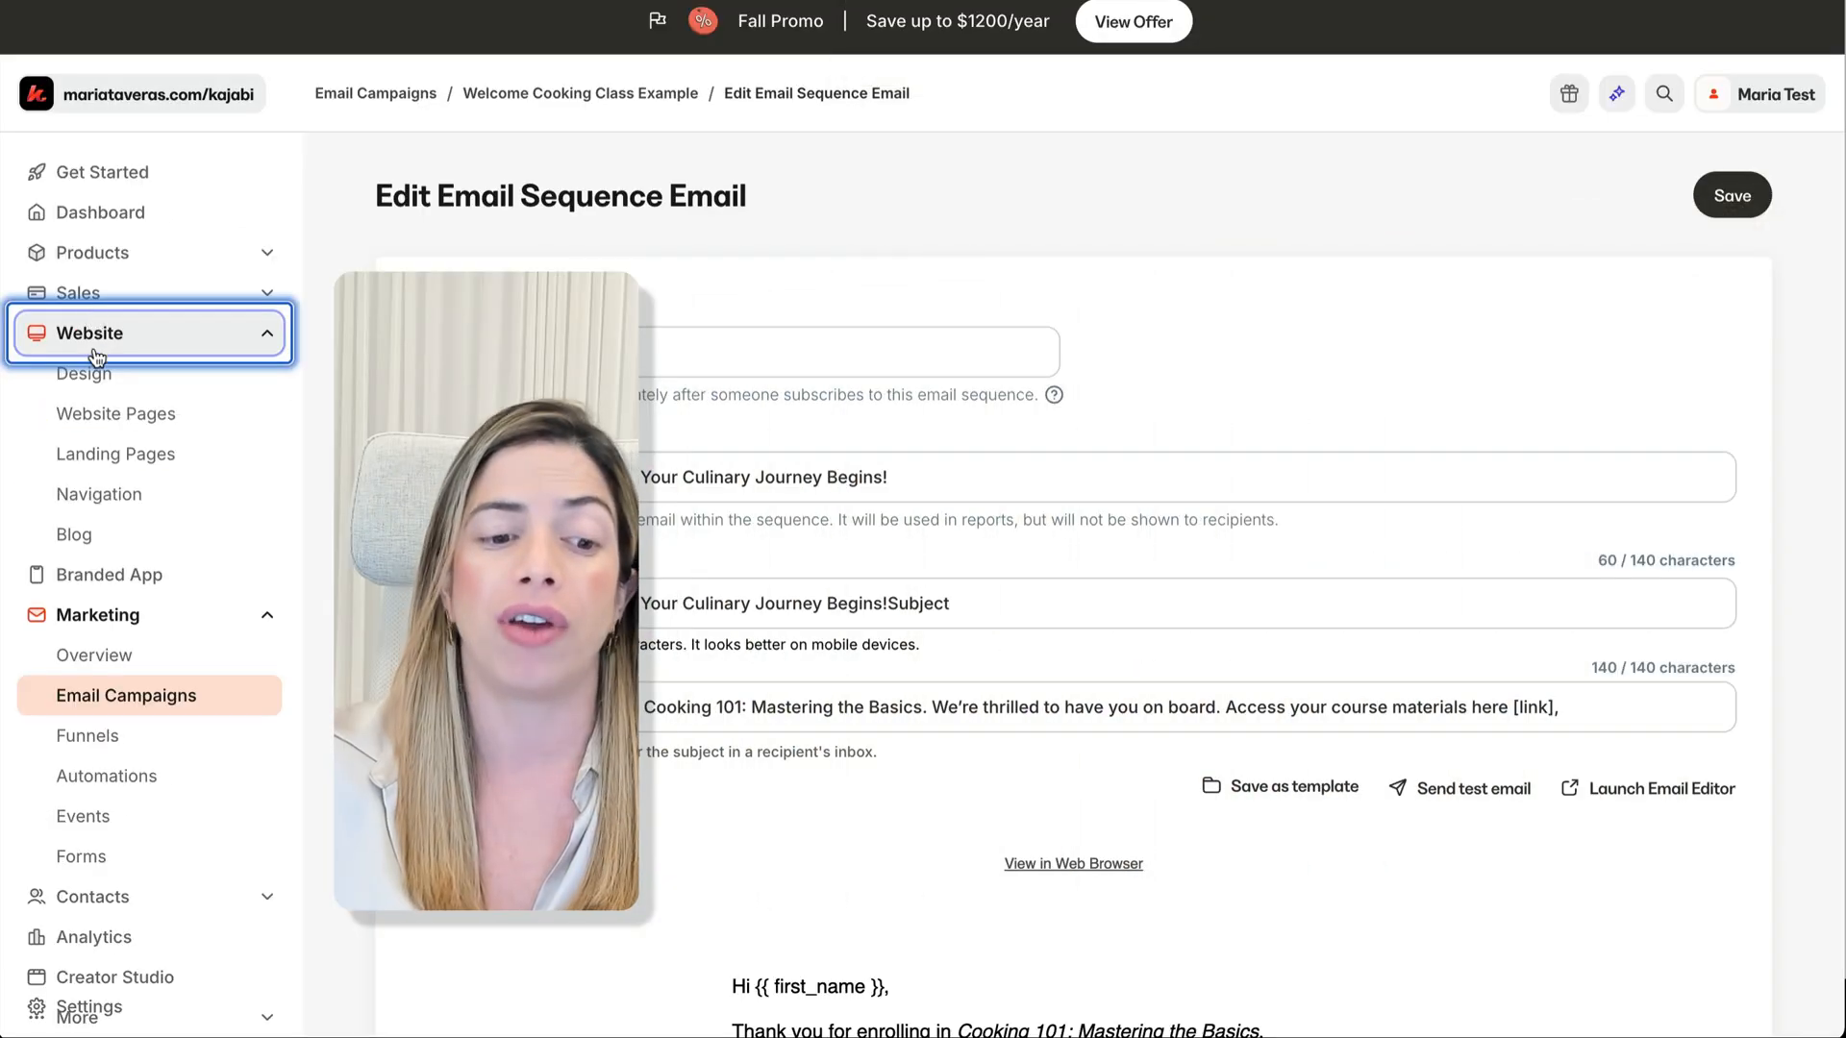
left_click(152, 451)
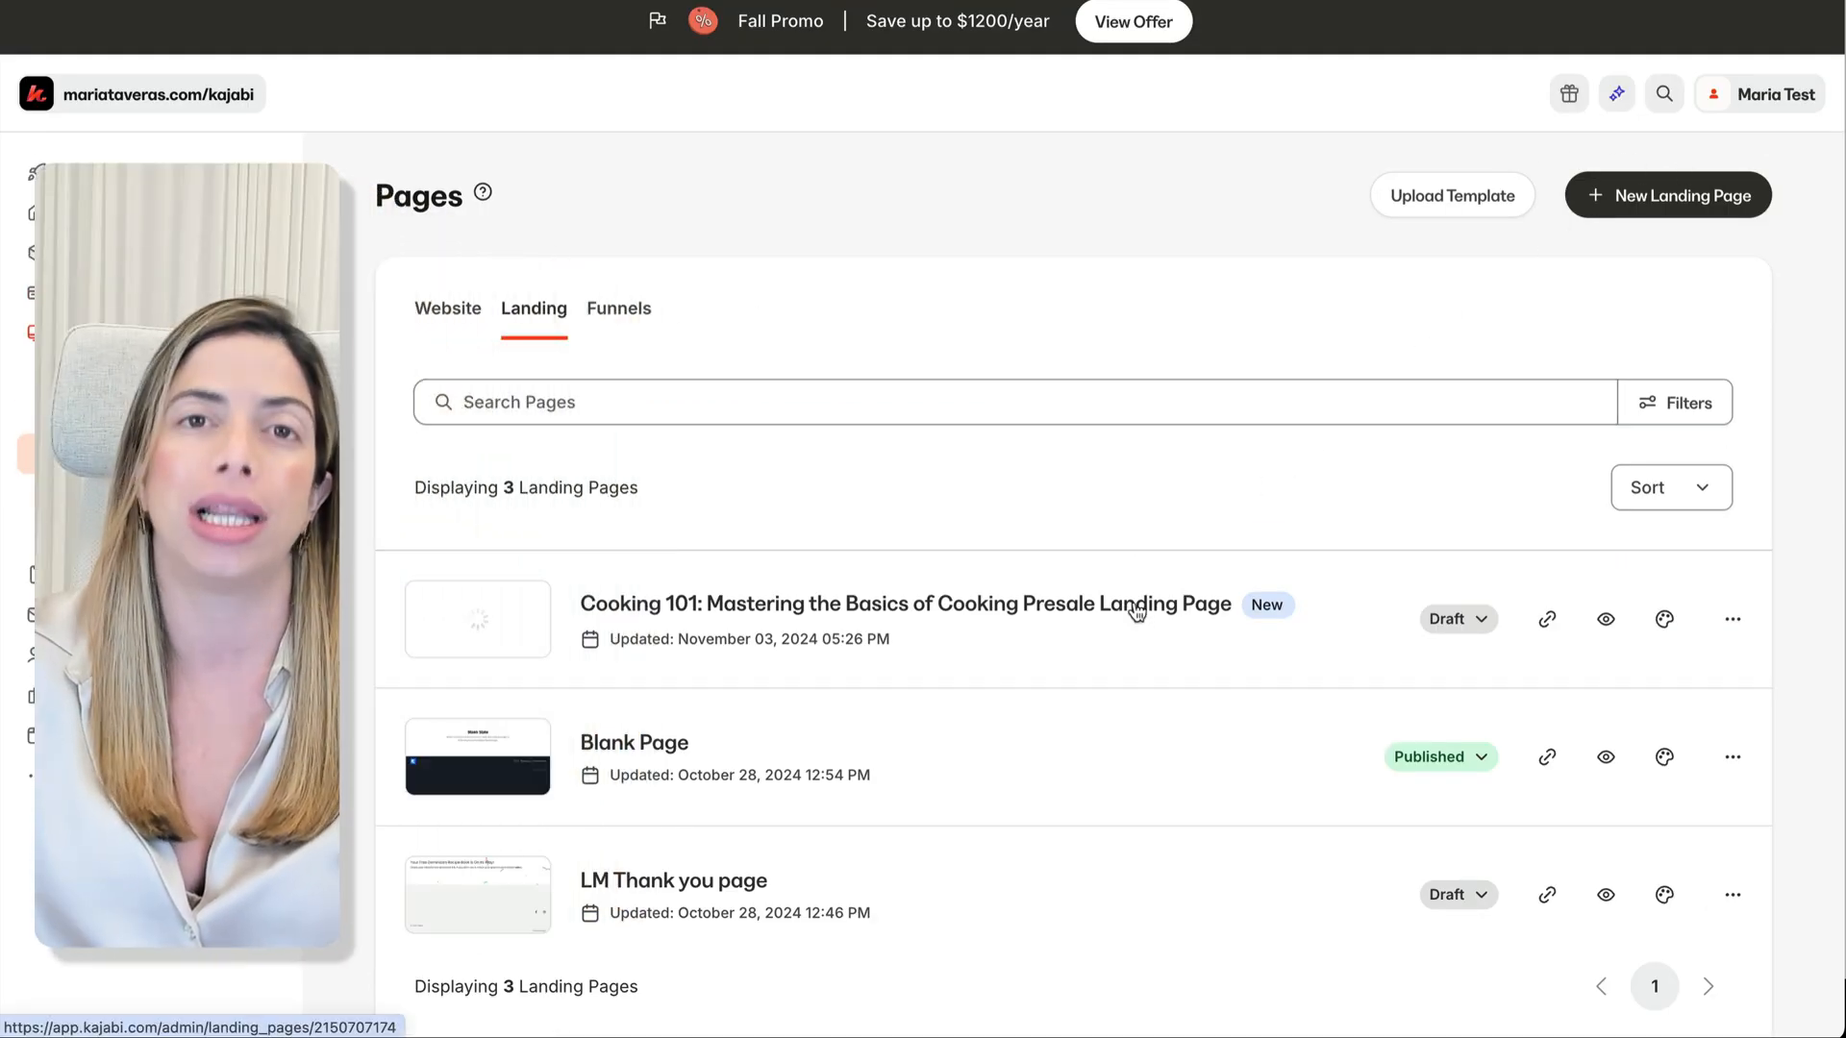
left_click(1610, 205)
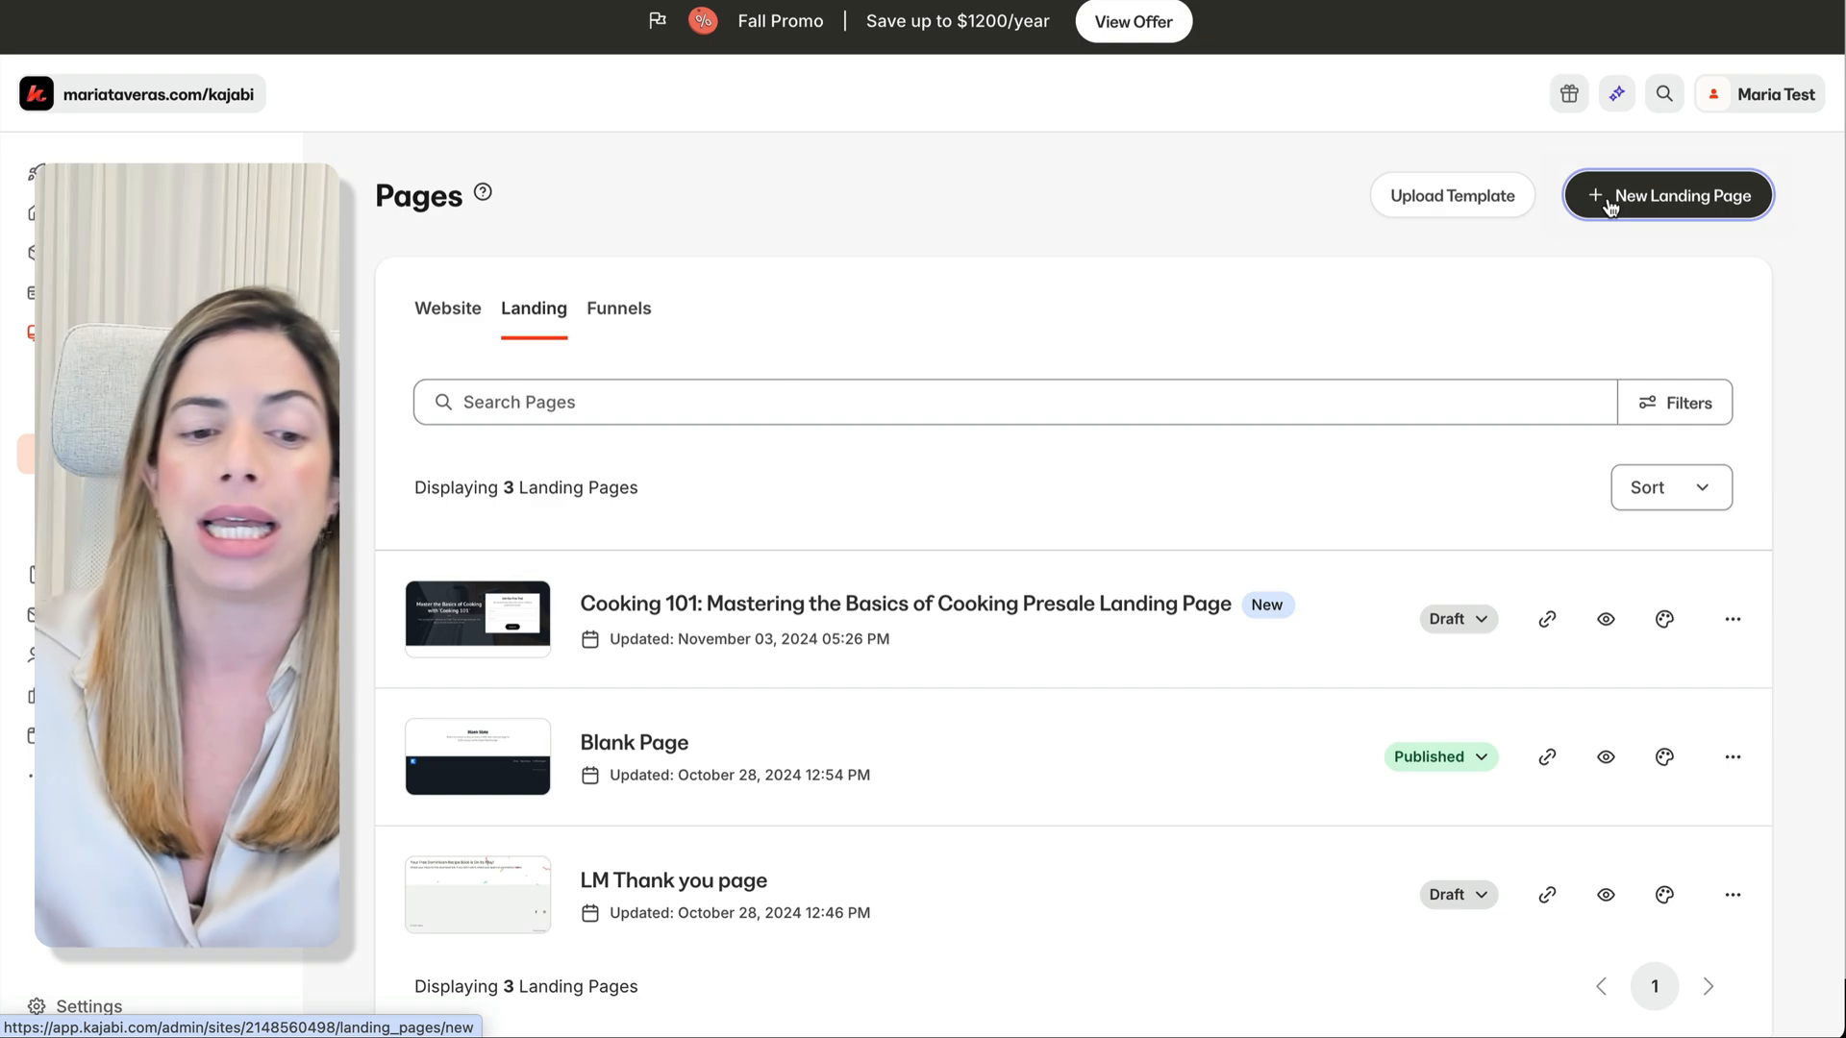
Step: Create a landing page titled "Cooking Thank you" from the Danke template in the Thank you category
scroll(1227, 568, "down", 10)
scroll(1232, 573, "down", 8)
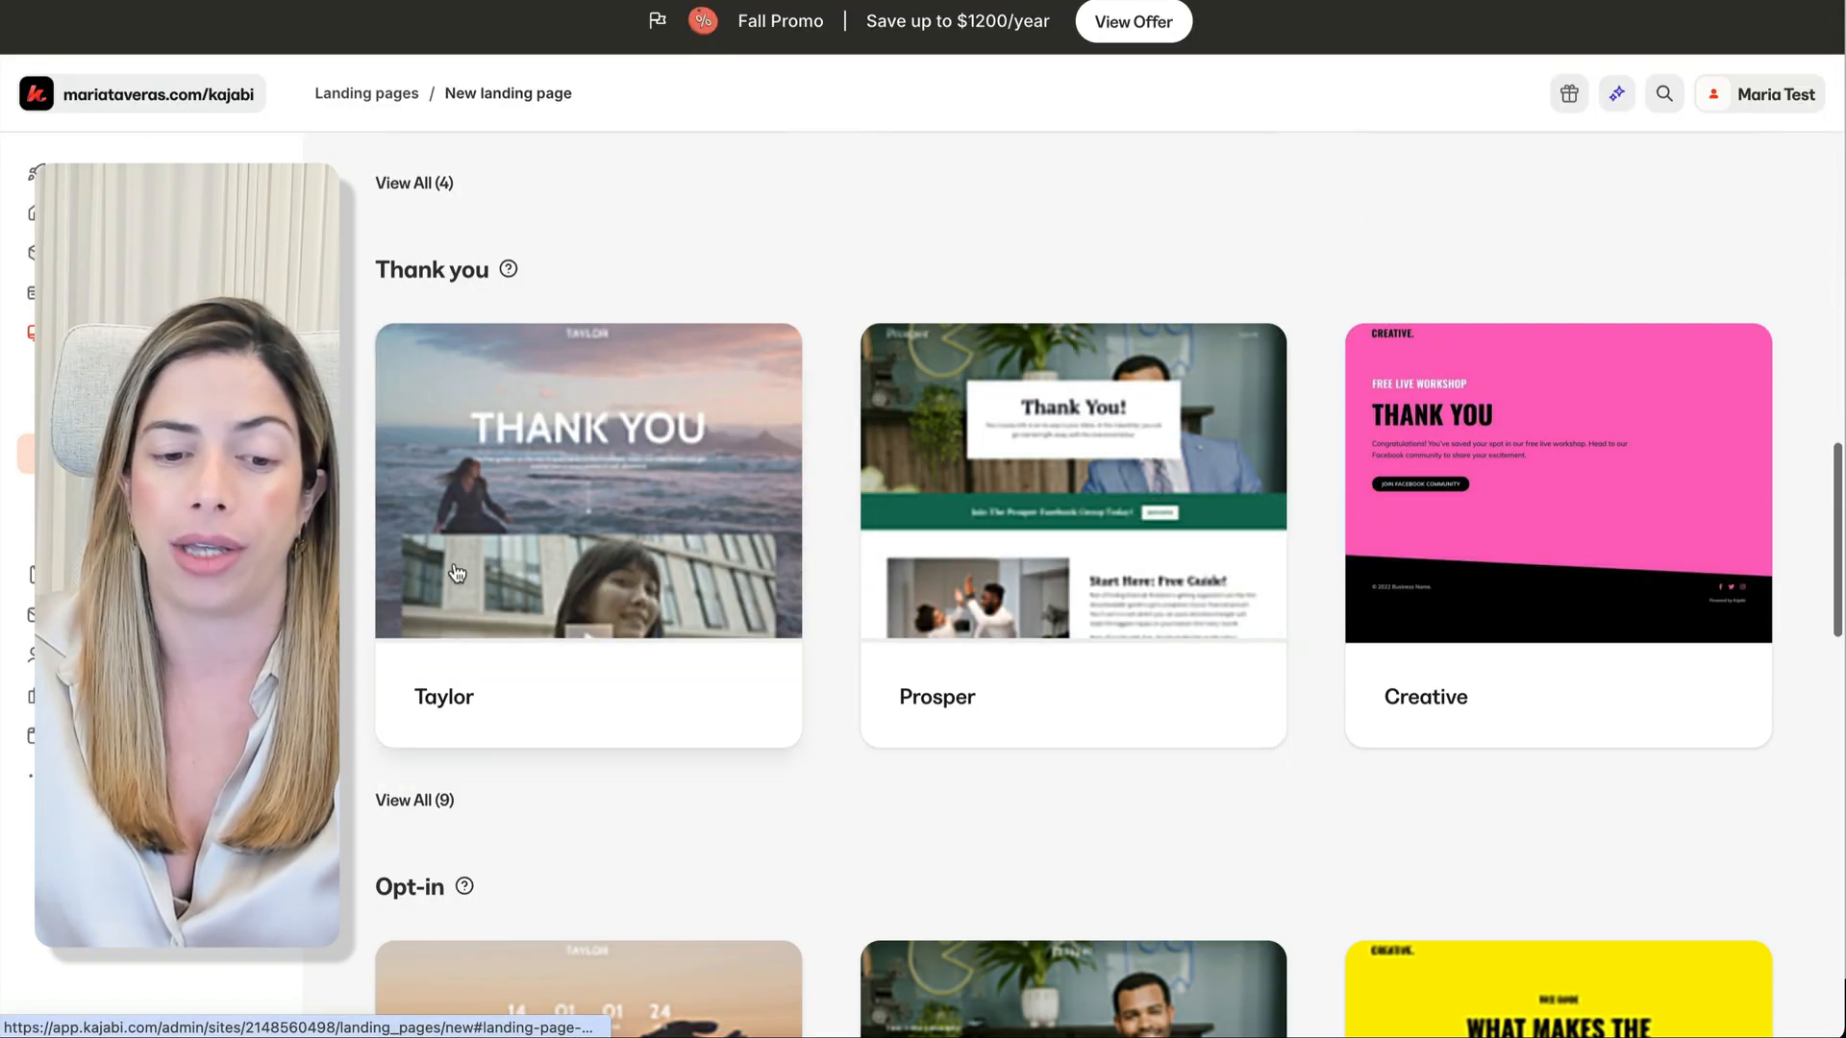
left_click(439, 816)
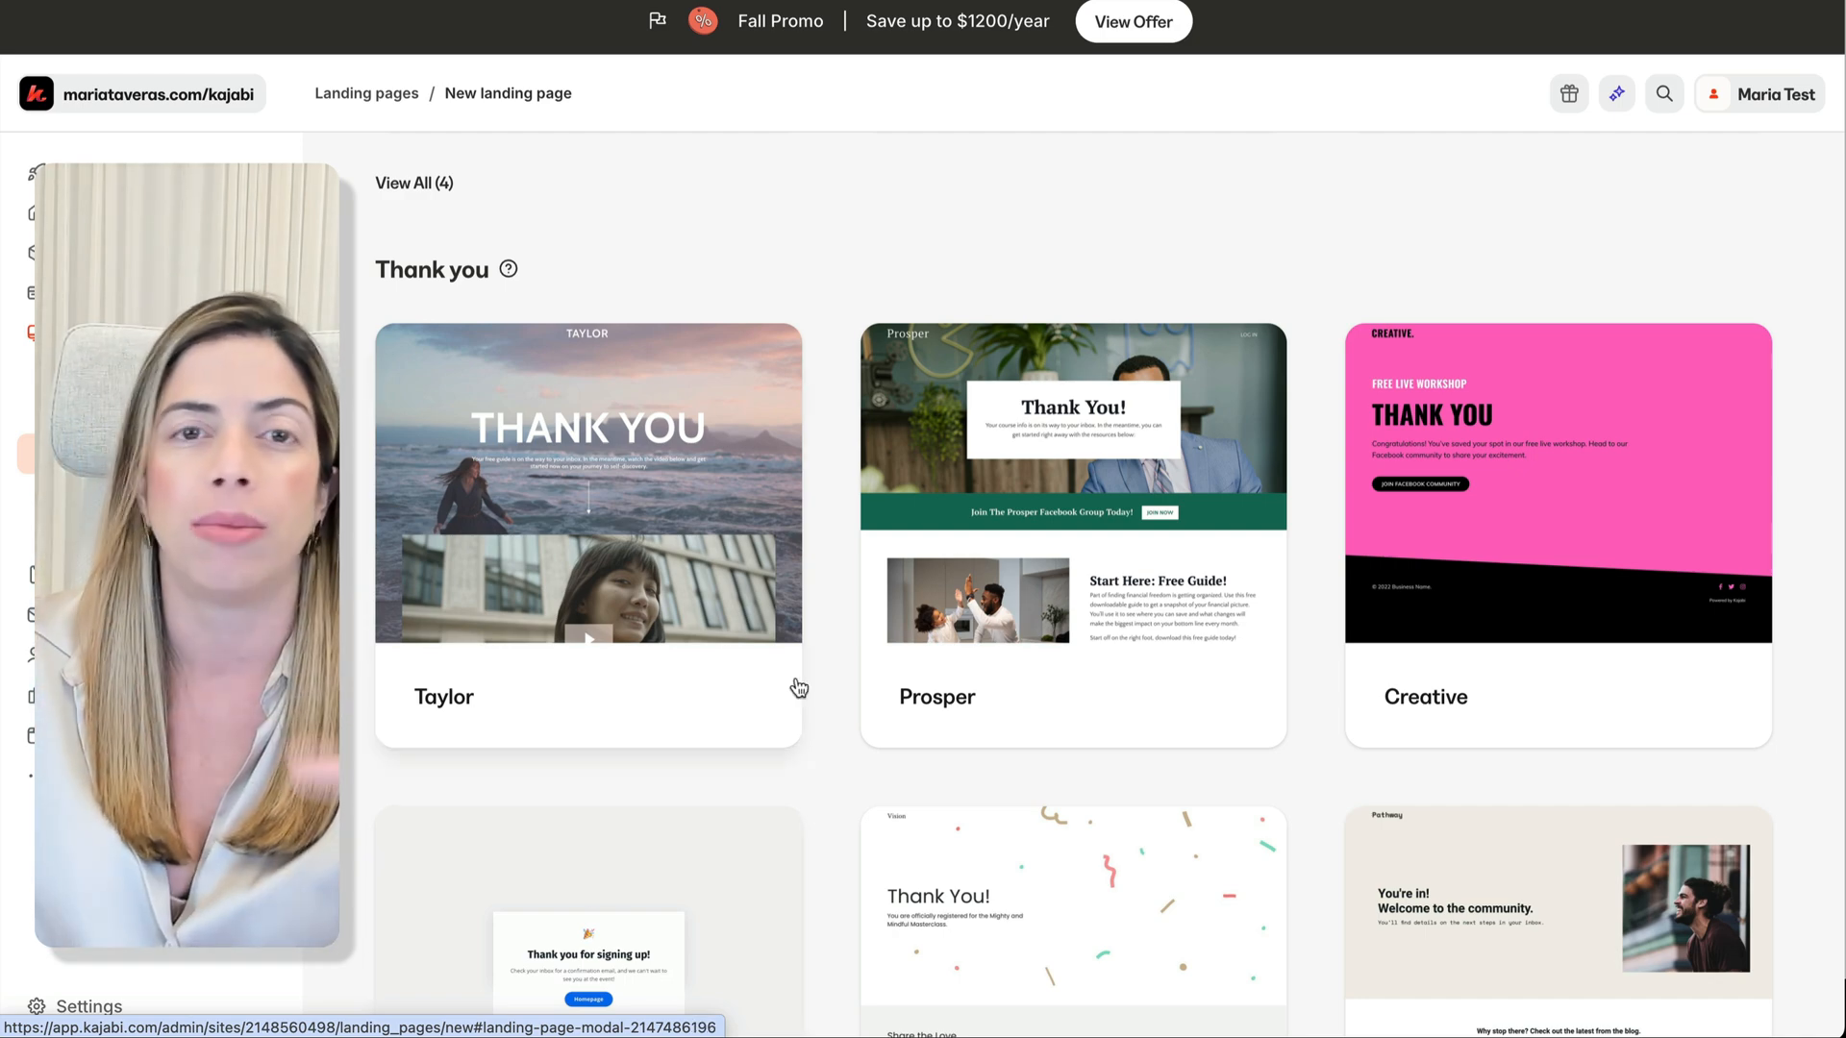
scroll(798, 687, "down", 6)
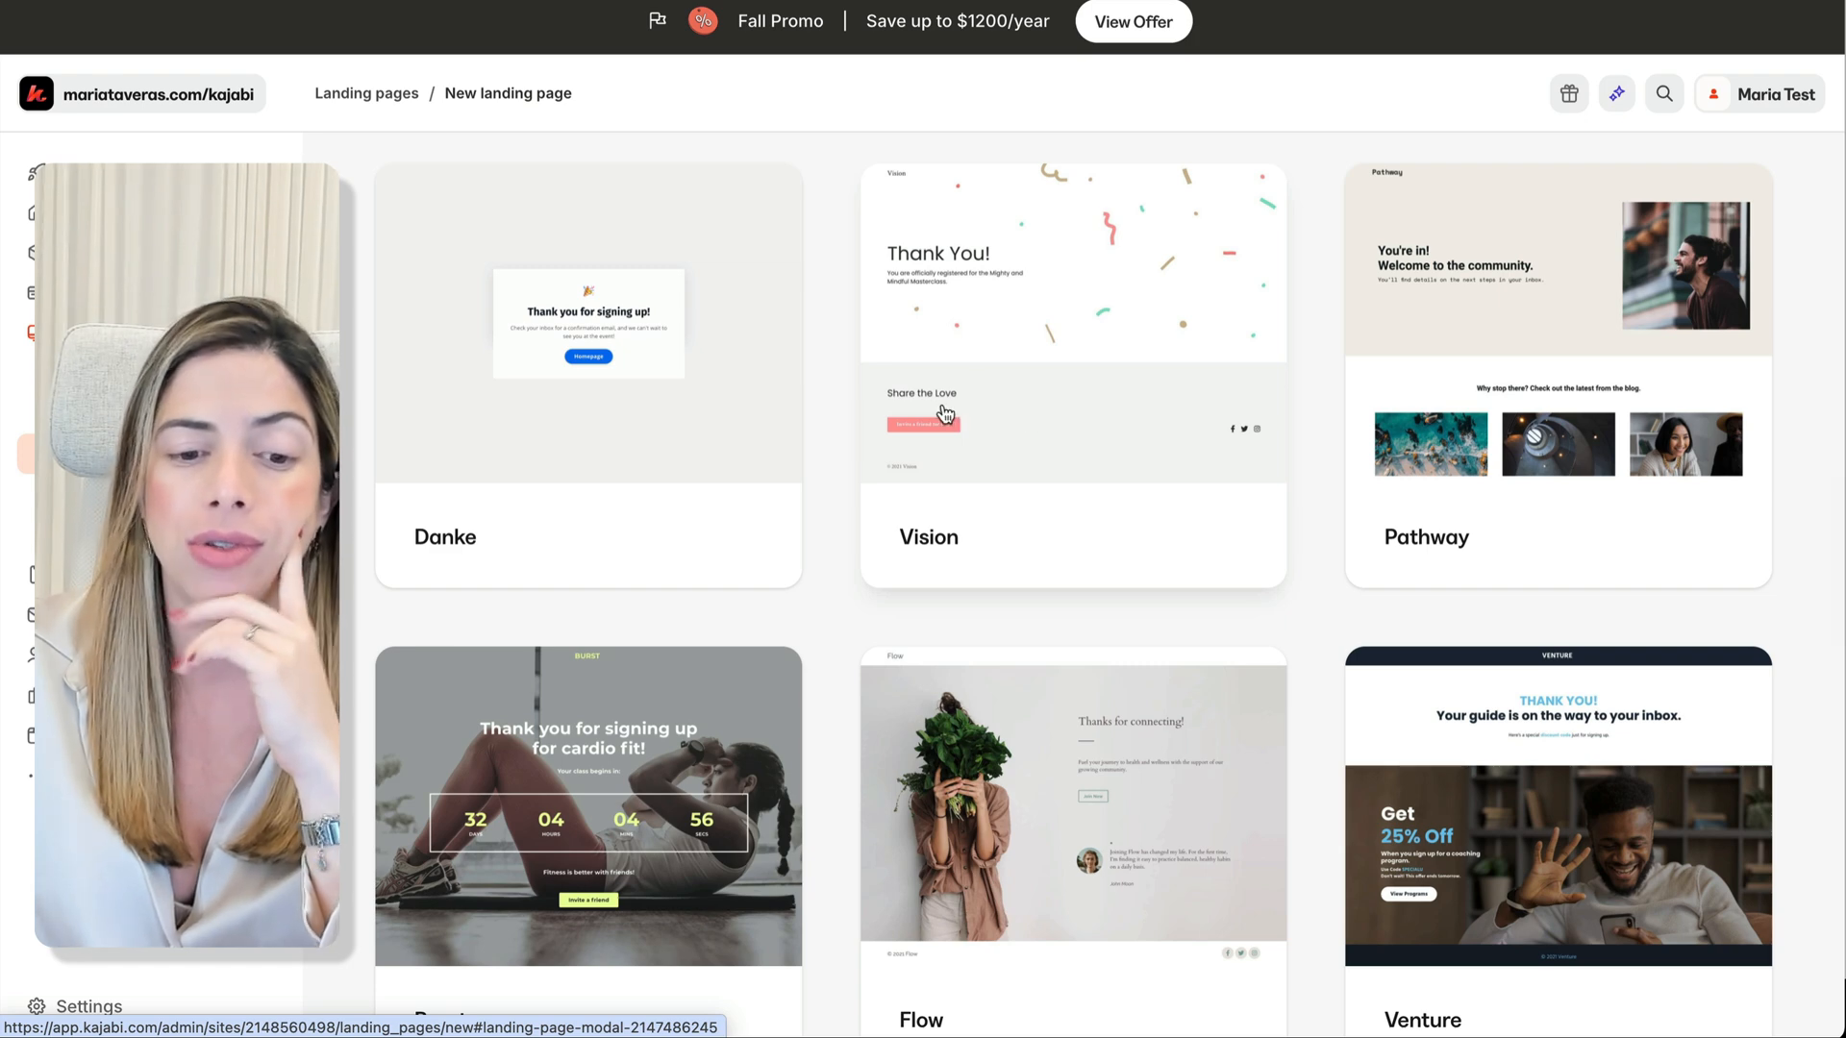
left_click(602, 366)
left_click(1192, 285)
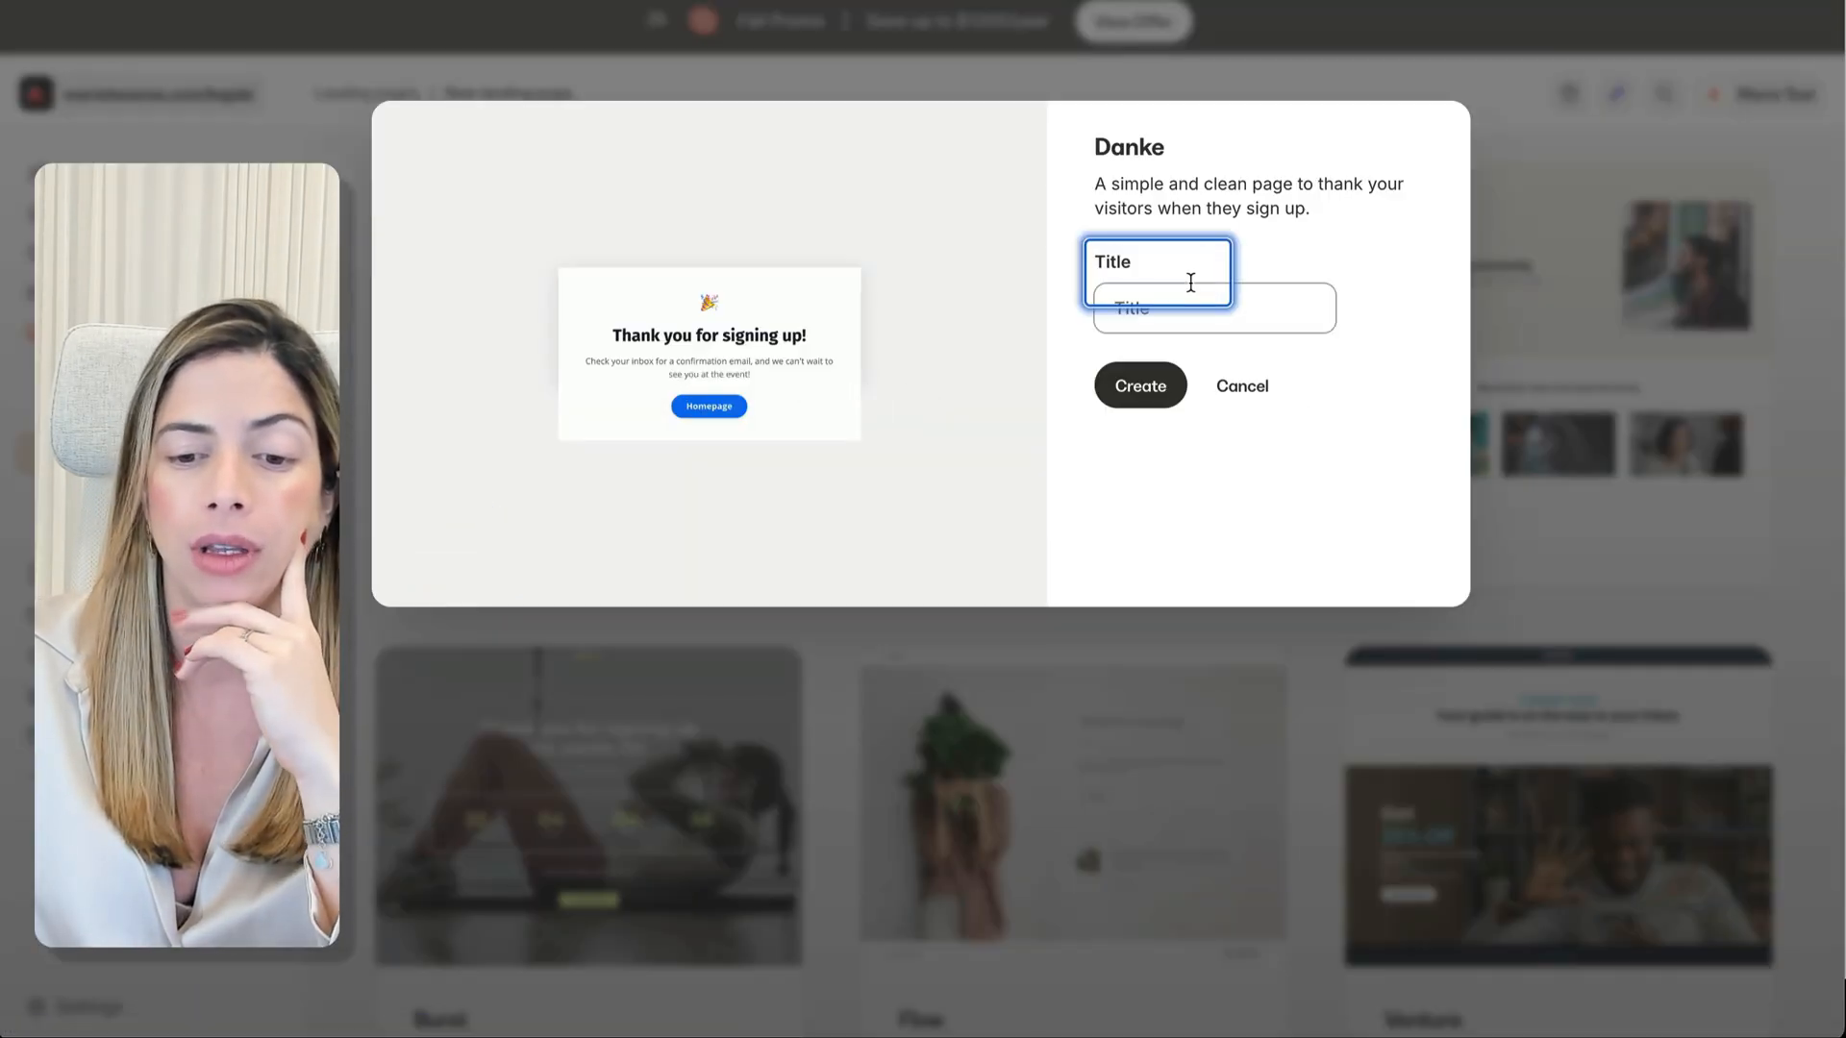
left_click(1191, 310)
type("Cooking Thank you")
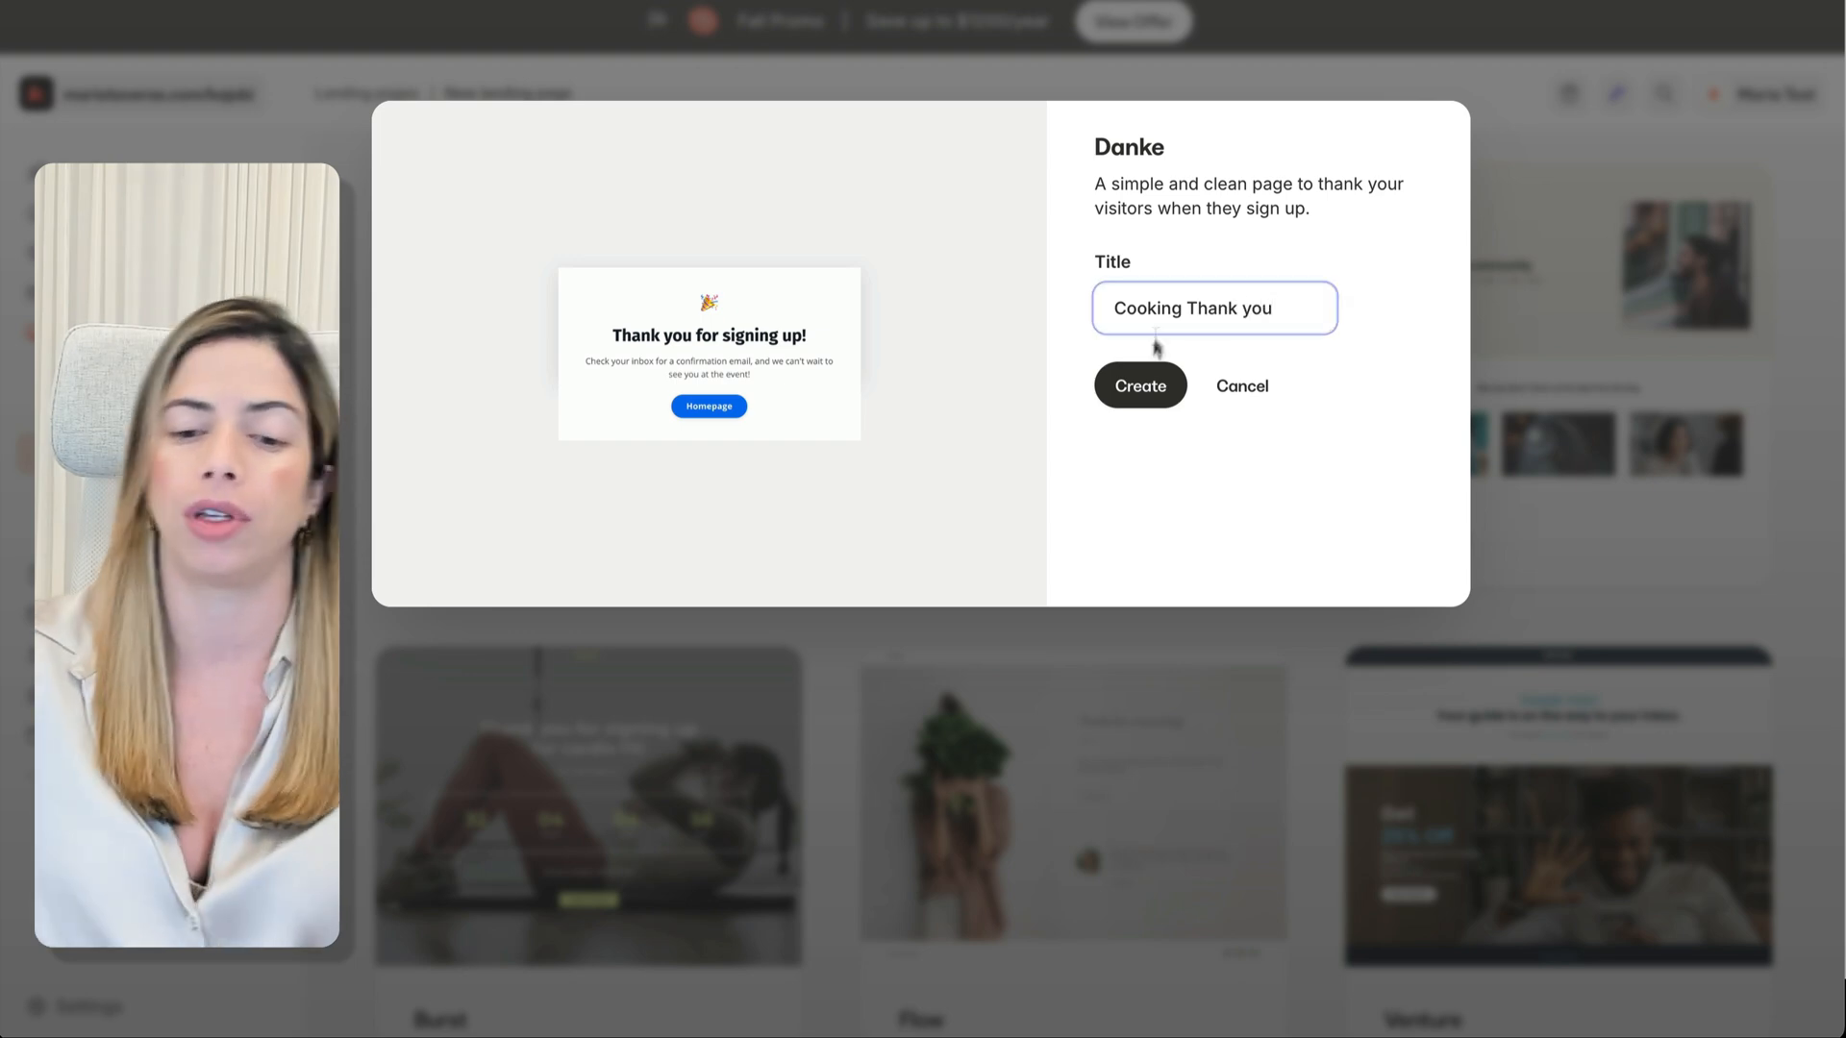
left_click(1140, 385)
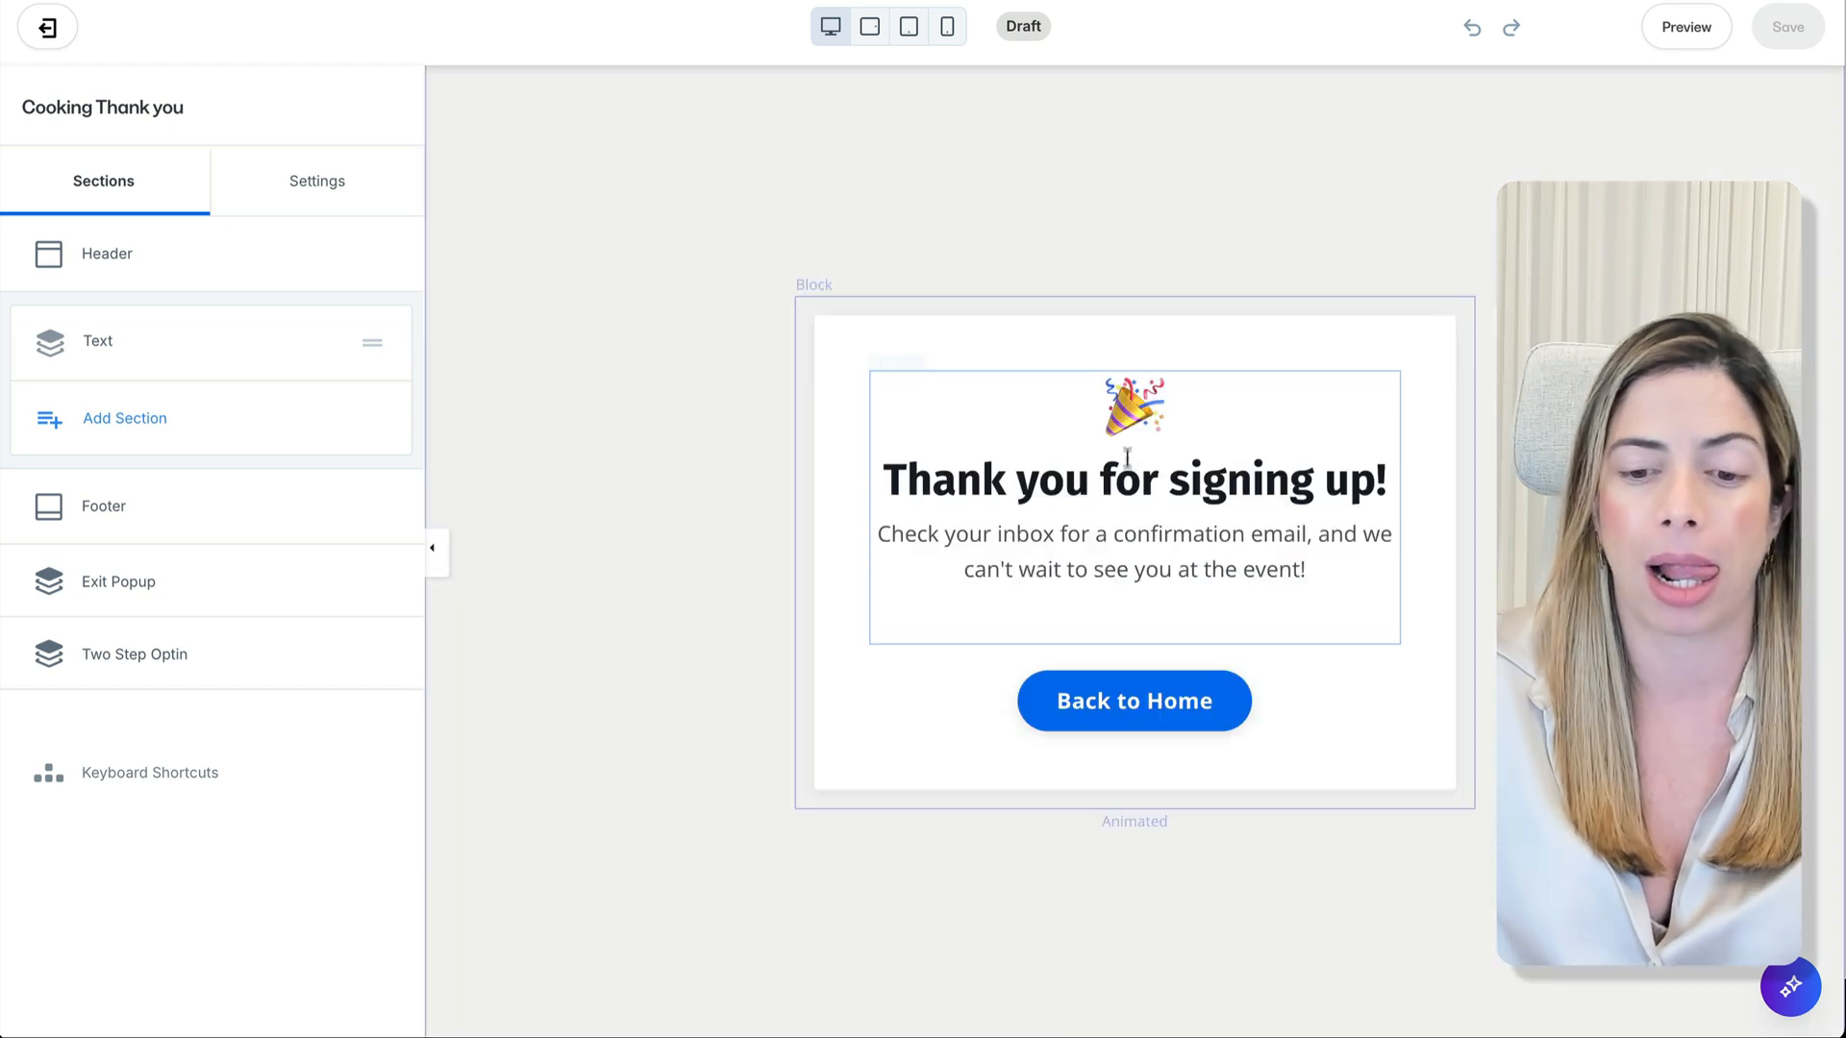
Step: Insert "Thank you for joining Cooking 101! We're excited to help you start your culinary journey." below the thank-you page's heading
left_click(1121, 483)
left_click(288, 712)
type("hank you for joining Cooking 101! We’re excited to help you start your culinary journey.")
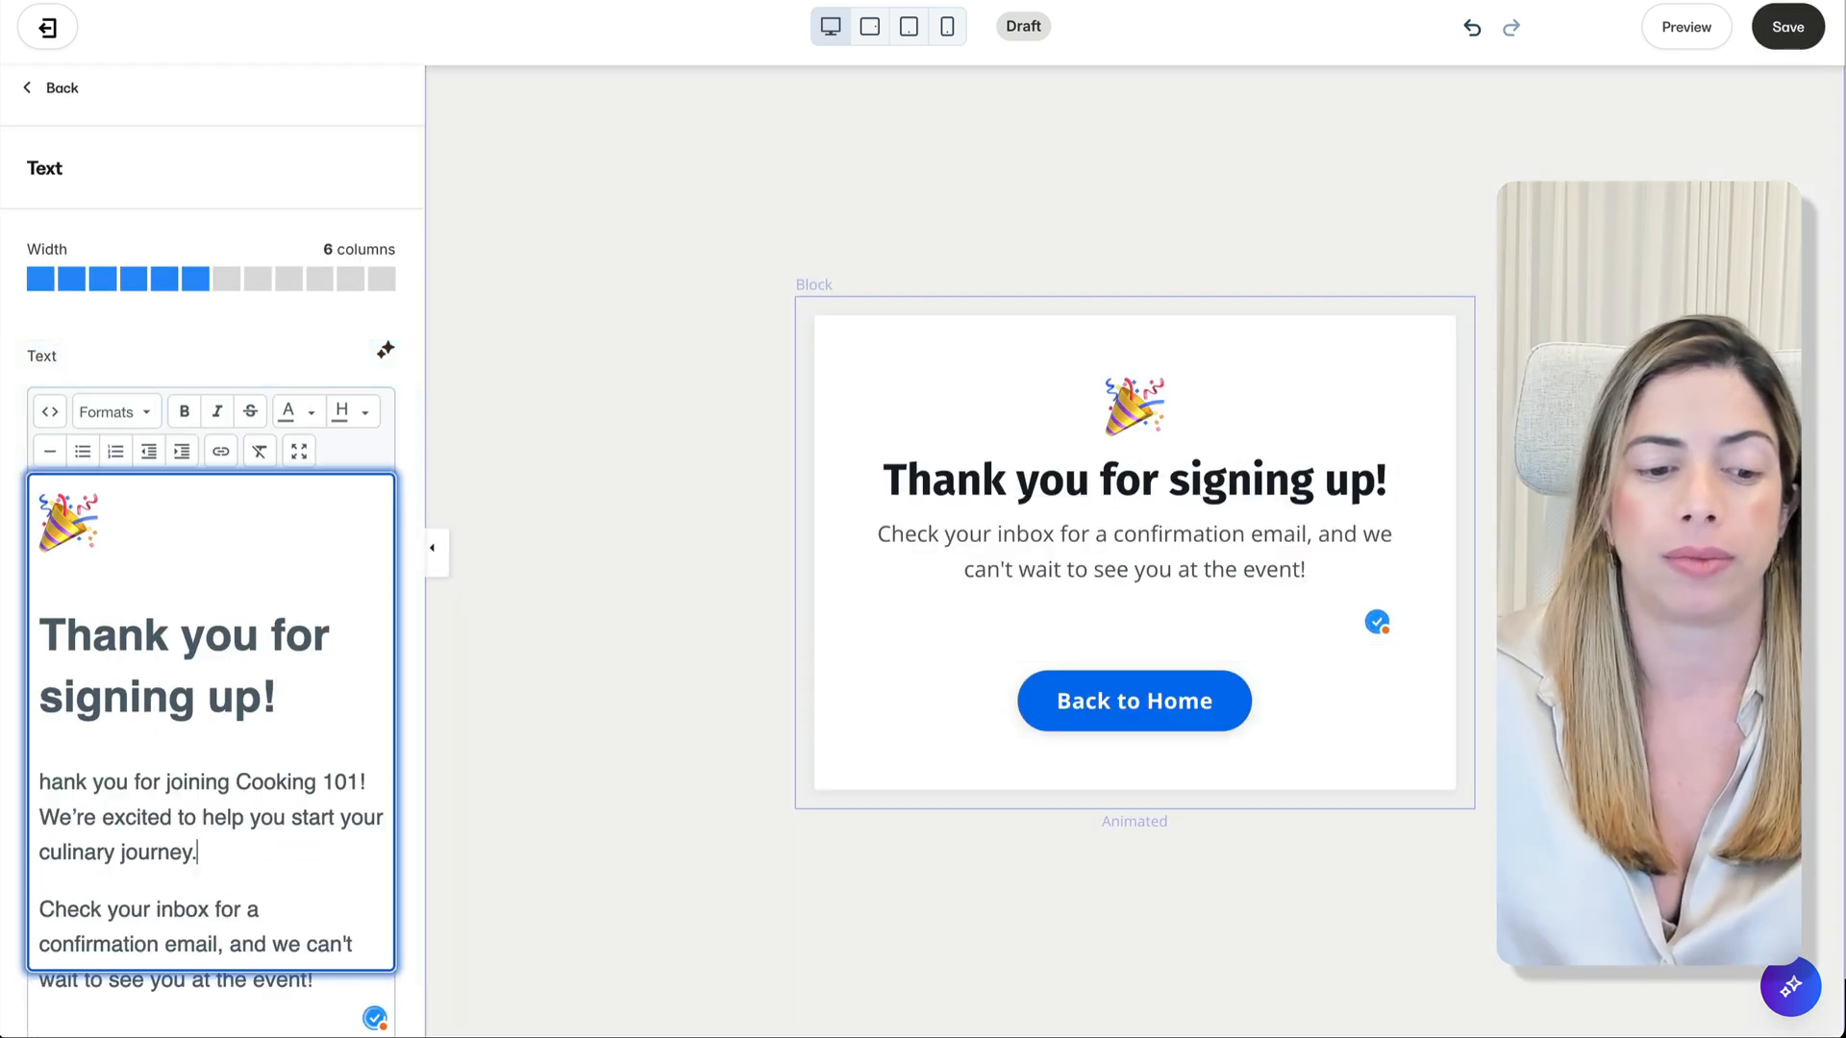
left_click(39, 781)
type("T")
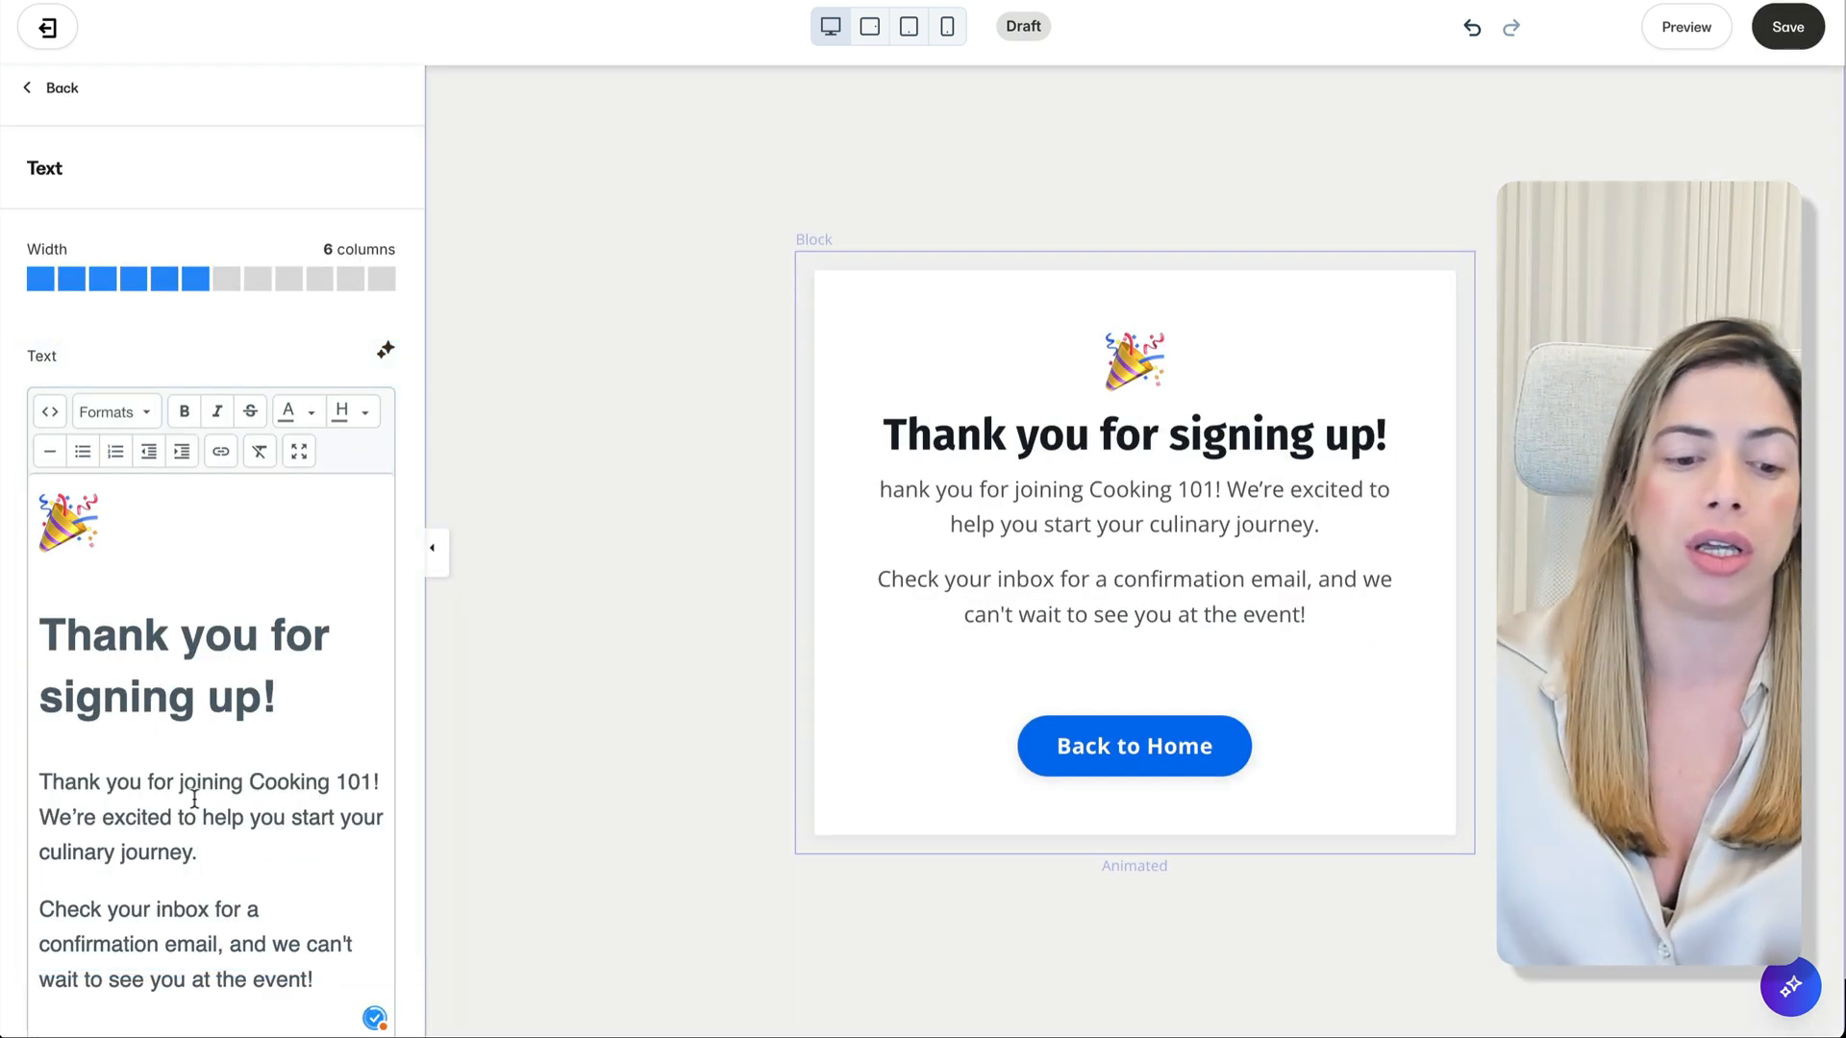
Step: Replace the heading with "Thank you for joining Cooking 101!", leaving "We're excited to help you start your culinary journey." as its own paragraph
left_click(39, 817)
key("Return")
key("BackSpace")
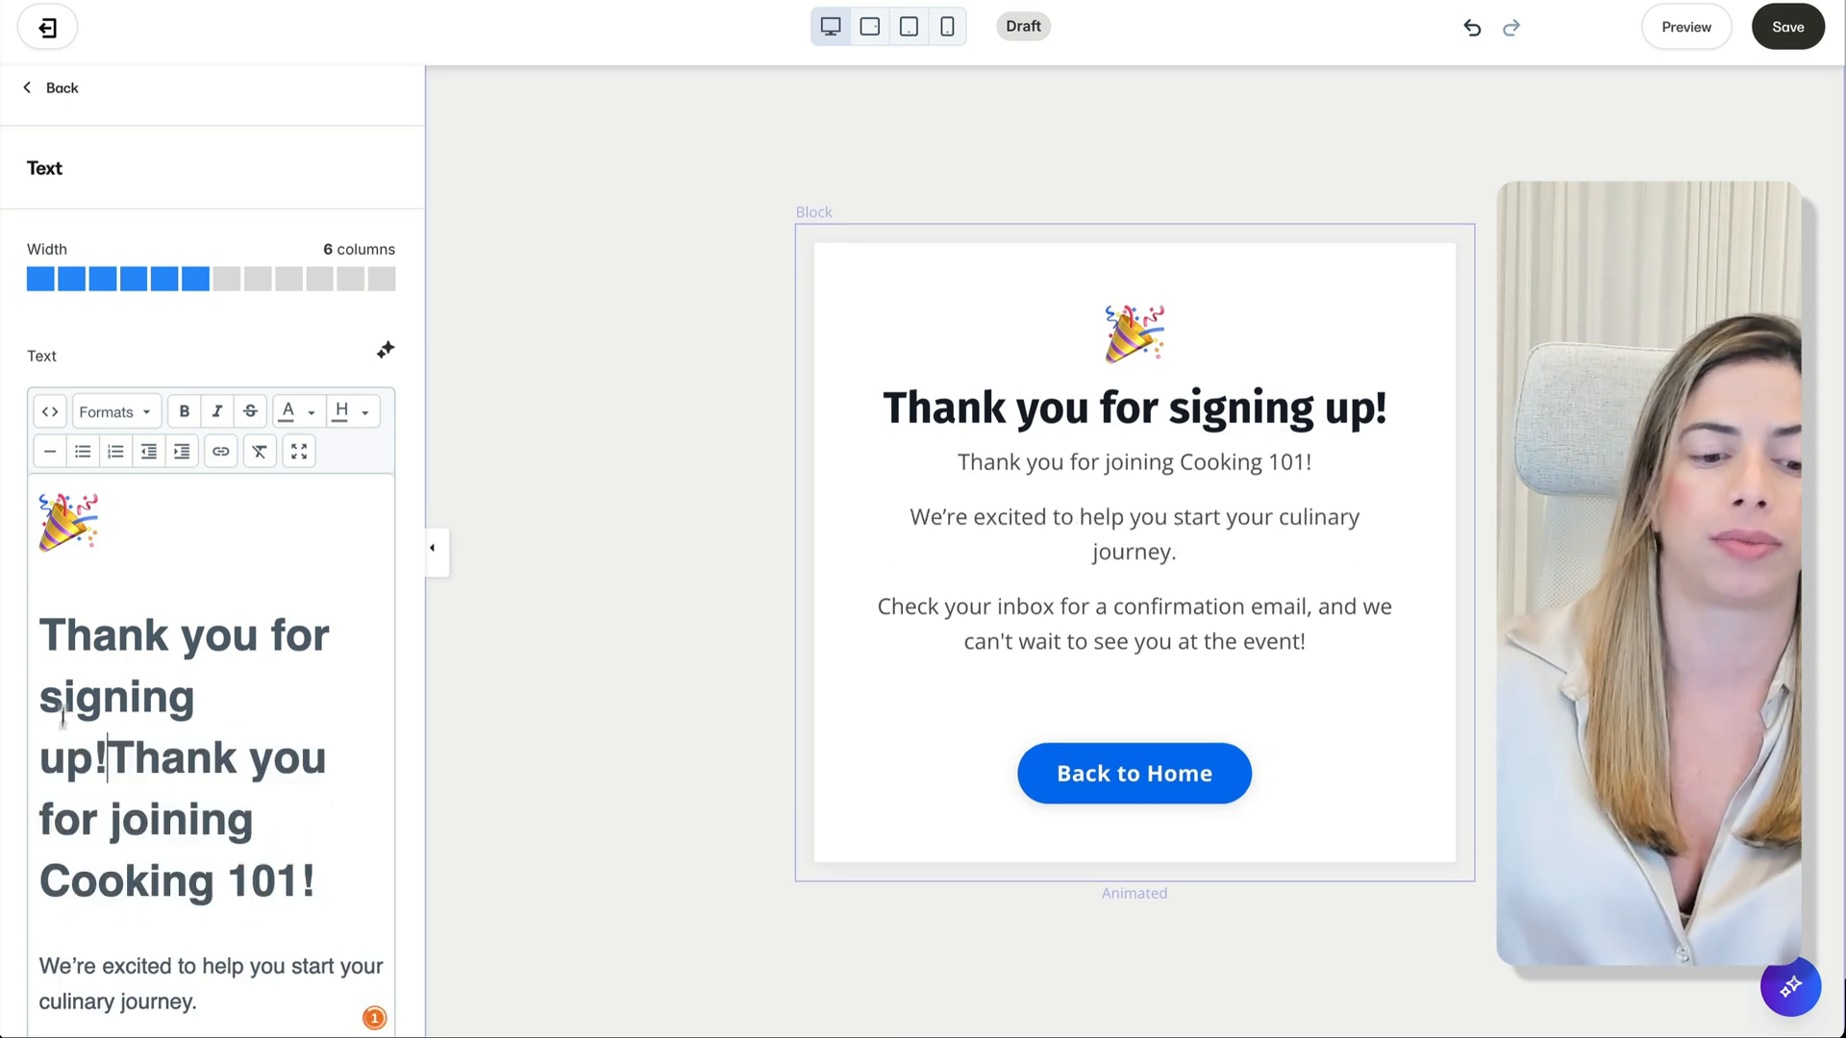
left_click_drag(41, 636, 108, 759)
key("BackSpace")
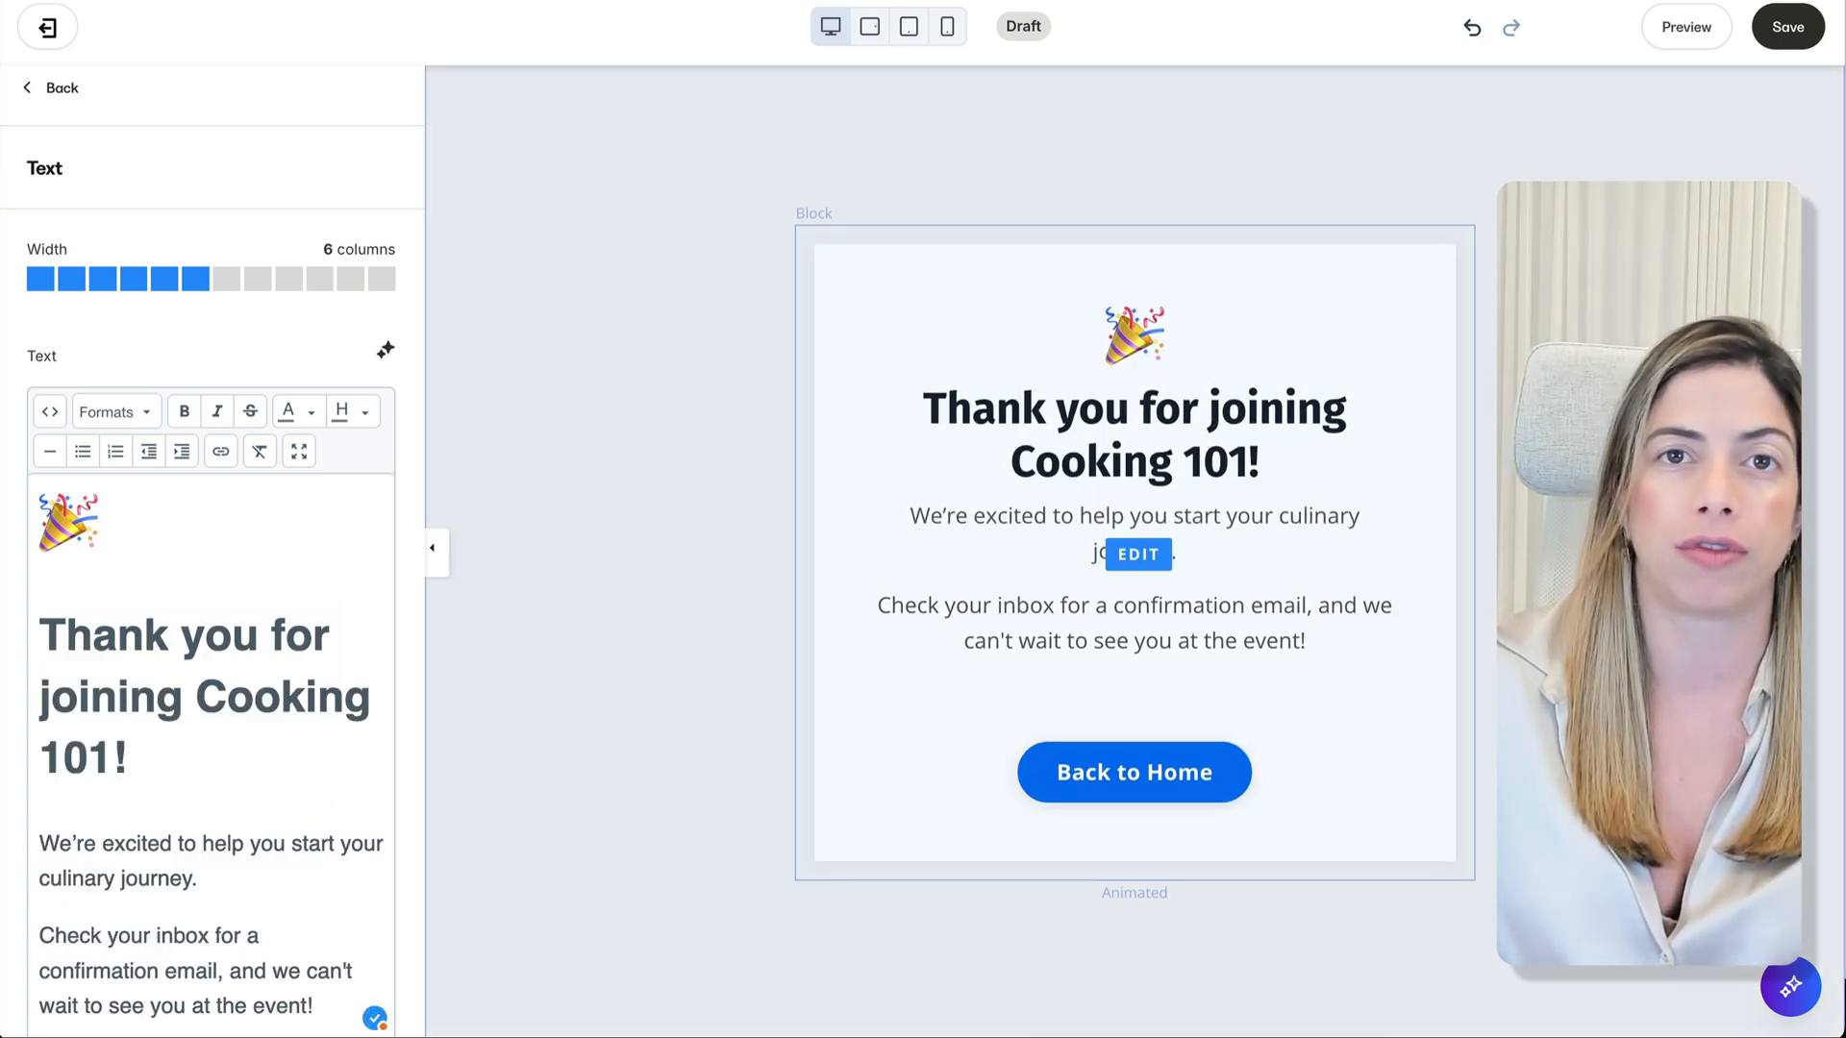
Step: Replace the last paragraph with "Check your inbox for a welcome email with login details and course instructions."
scroll(305, 915, "down", 2)
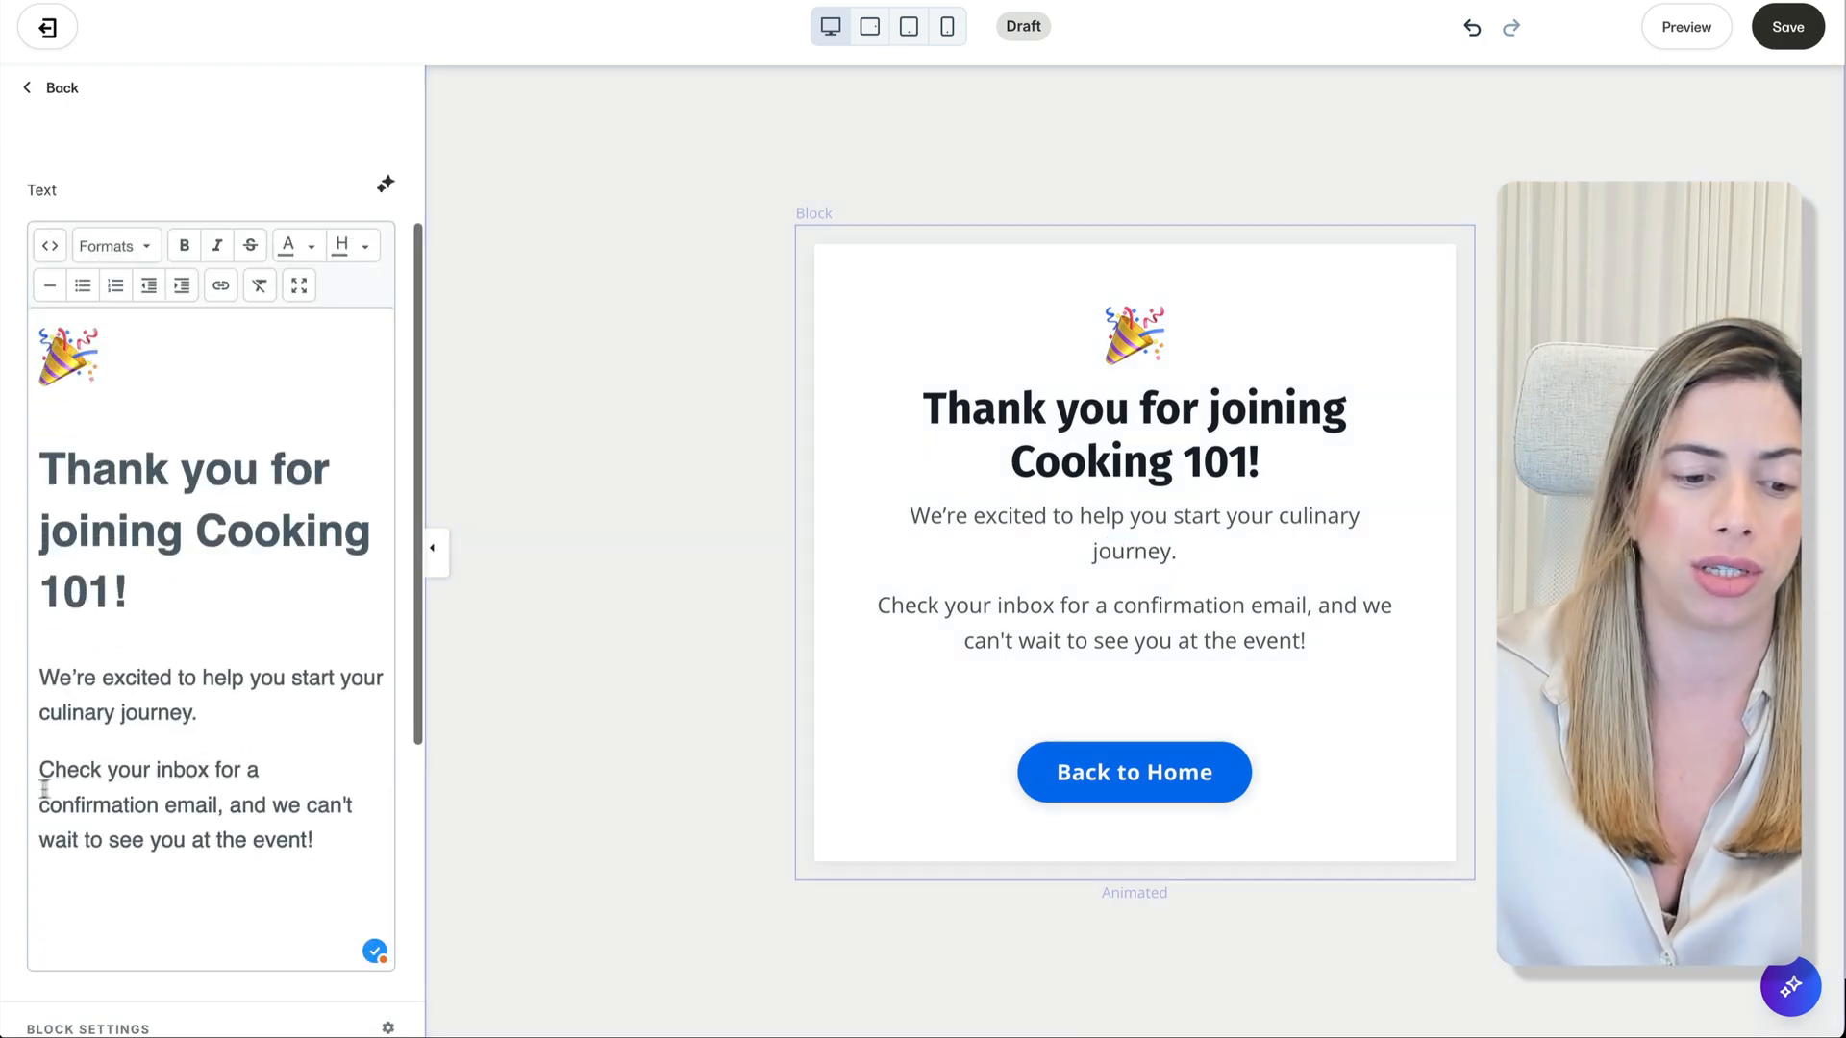
left_click_drag(39, 765, 391, 836)
key("ctrl+v")
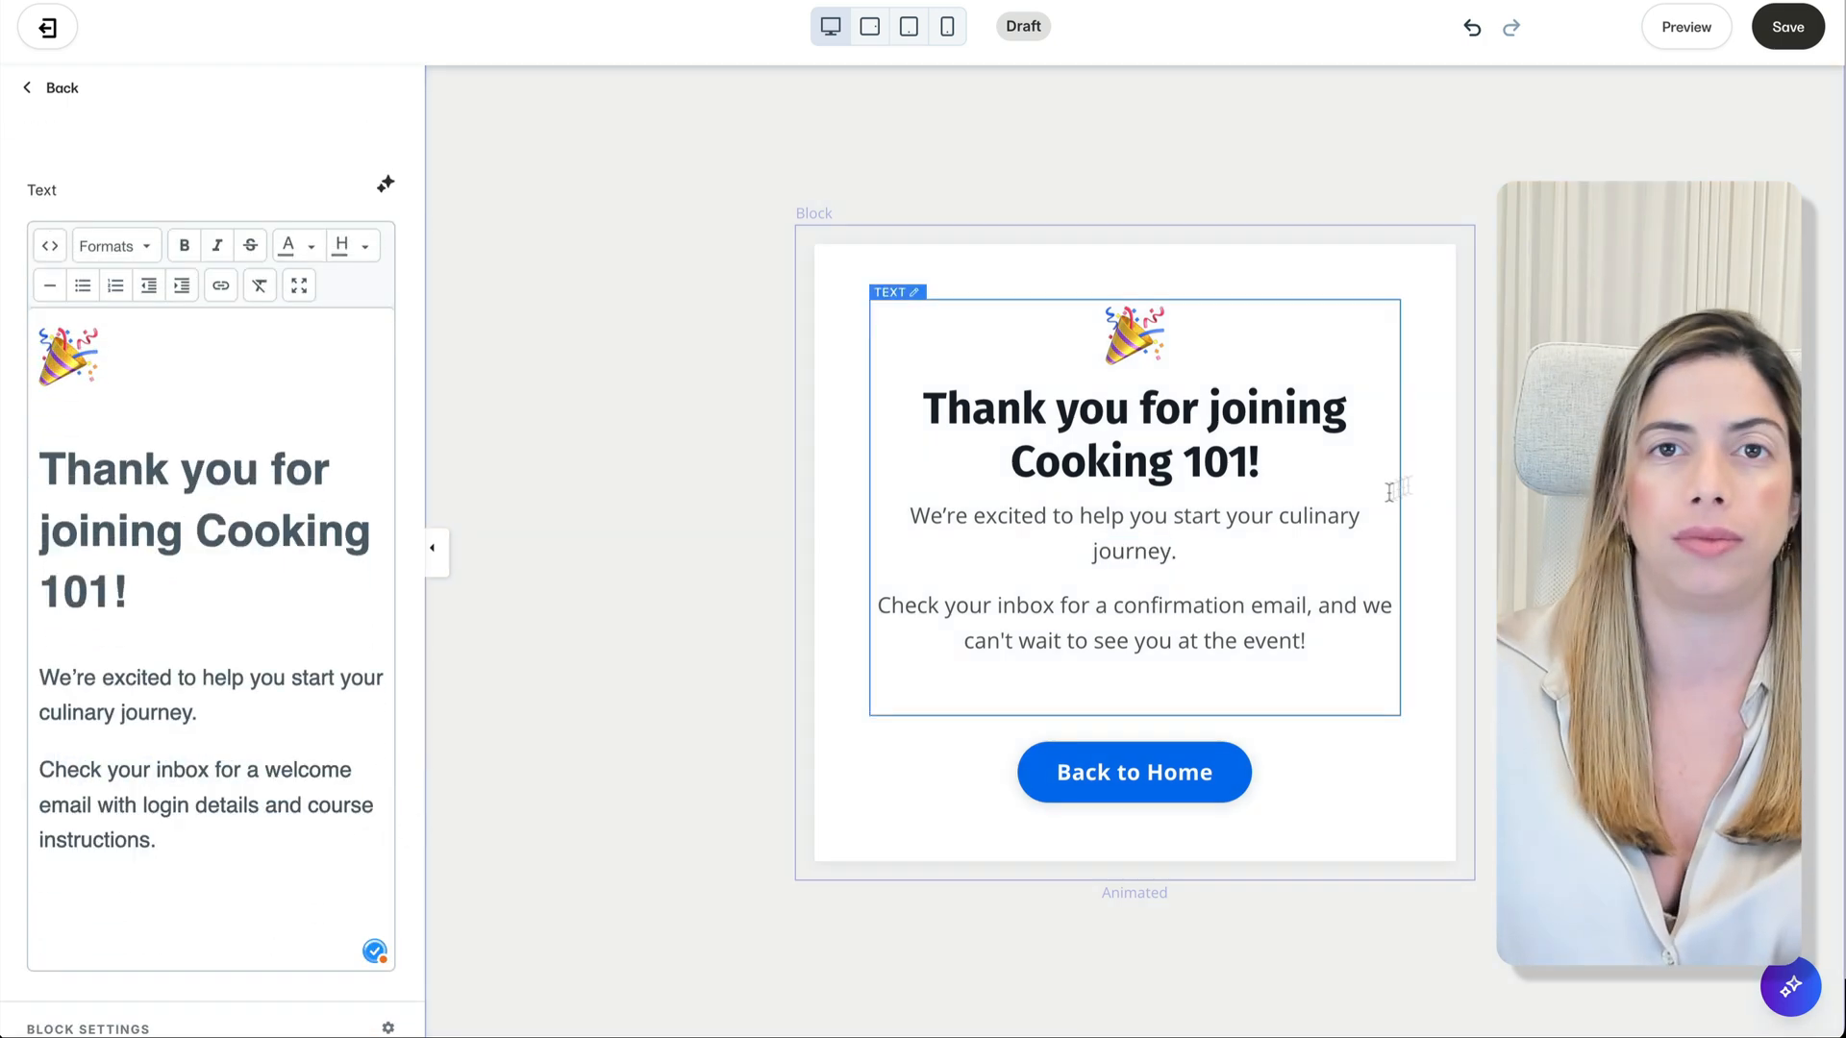
Step: Change the call-to-action button's text to "Access the Course Now"
left_click(1092, 796)
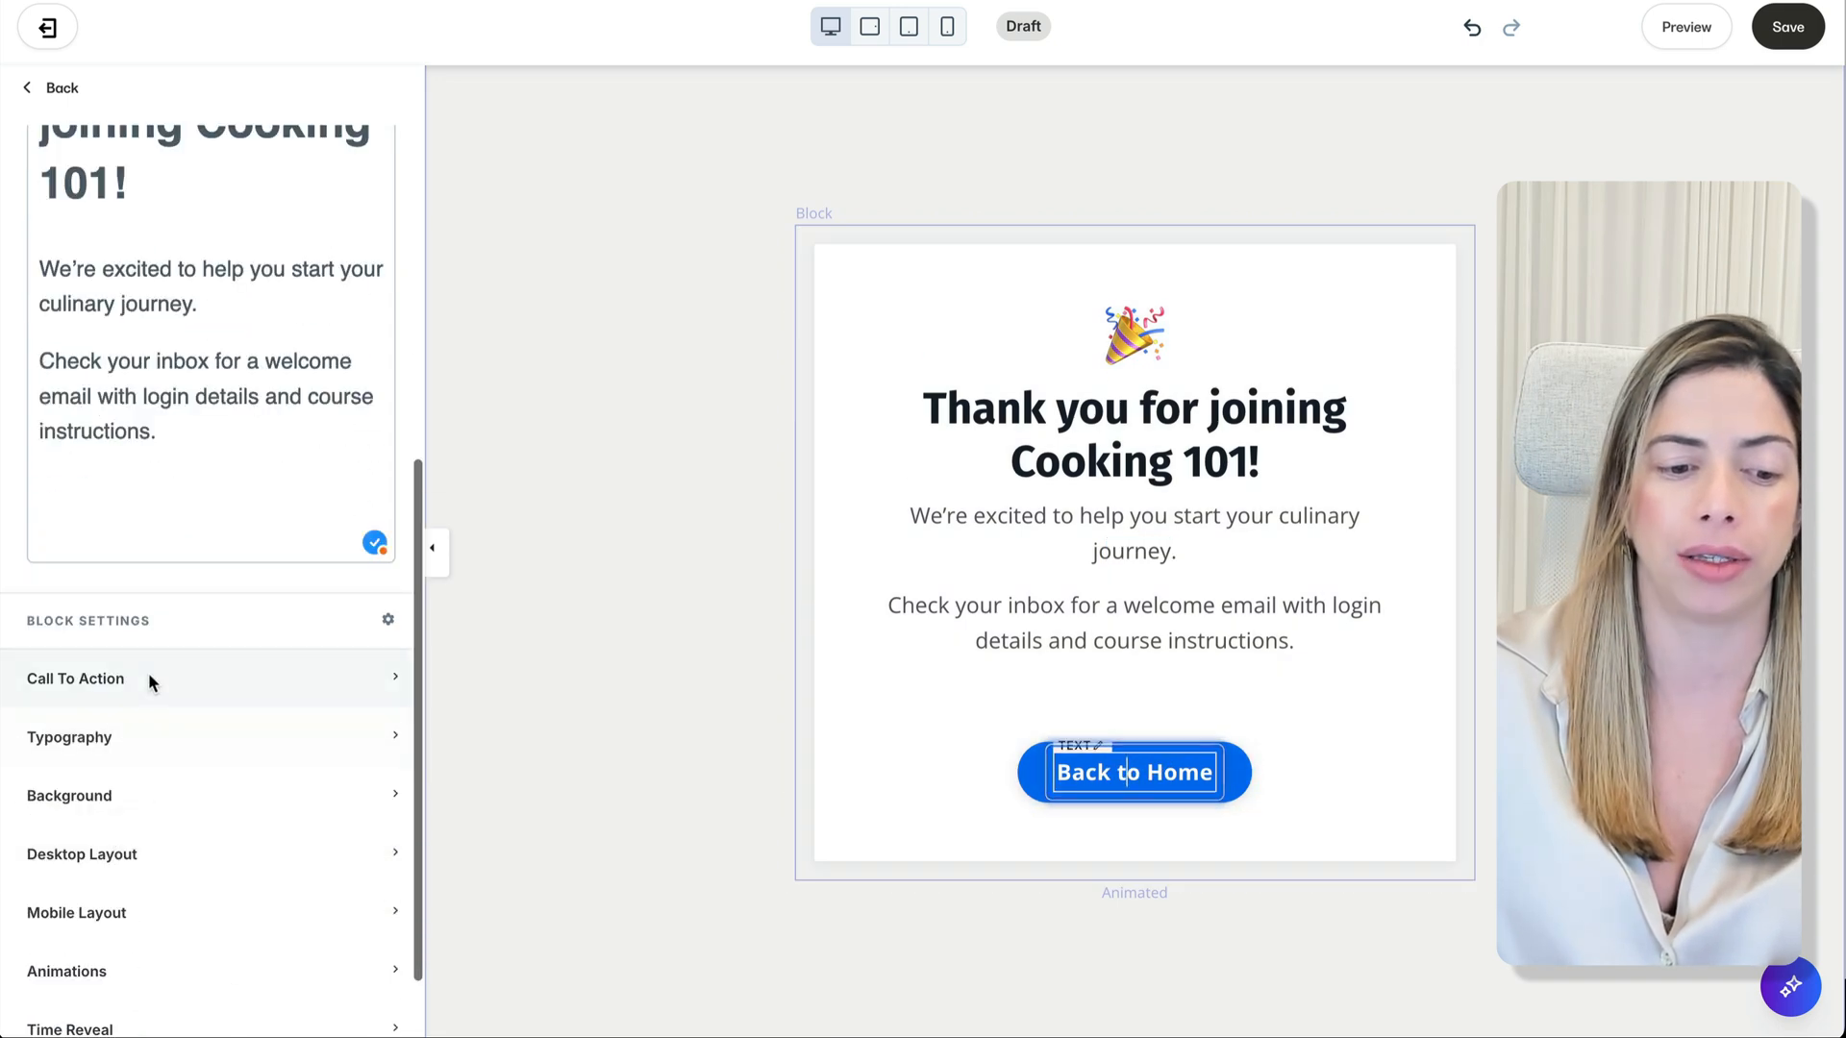
left_click(148, 683)
left_click(126, 863)
type("Access ")
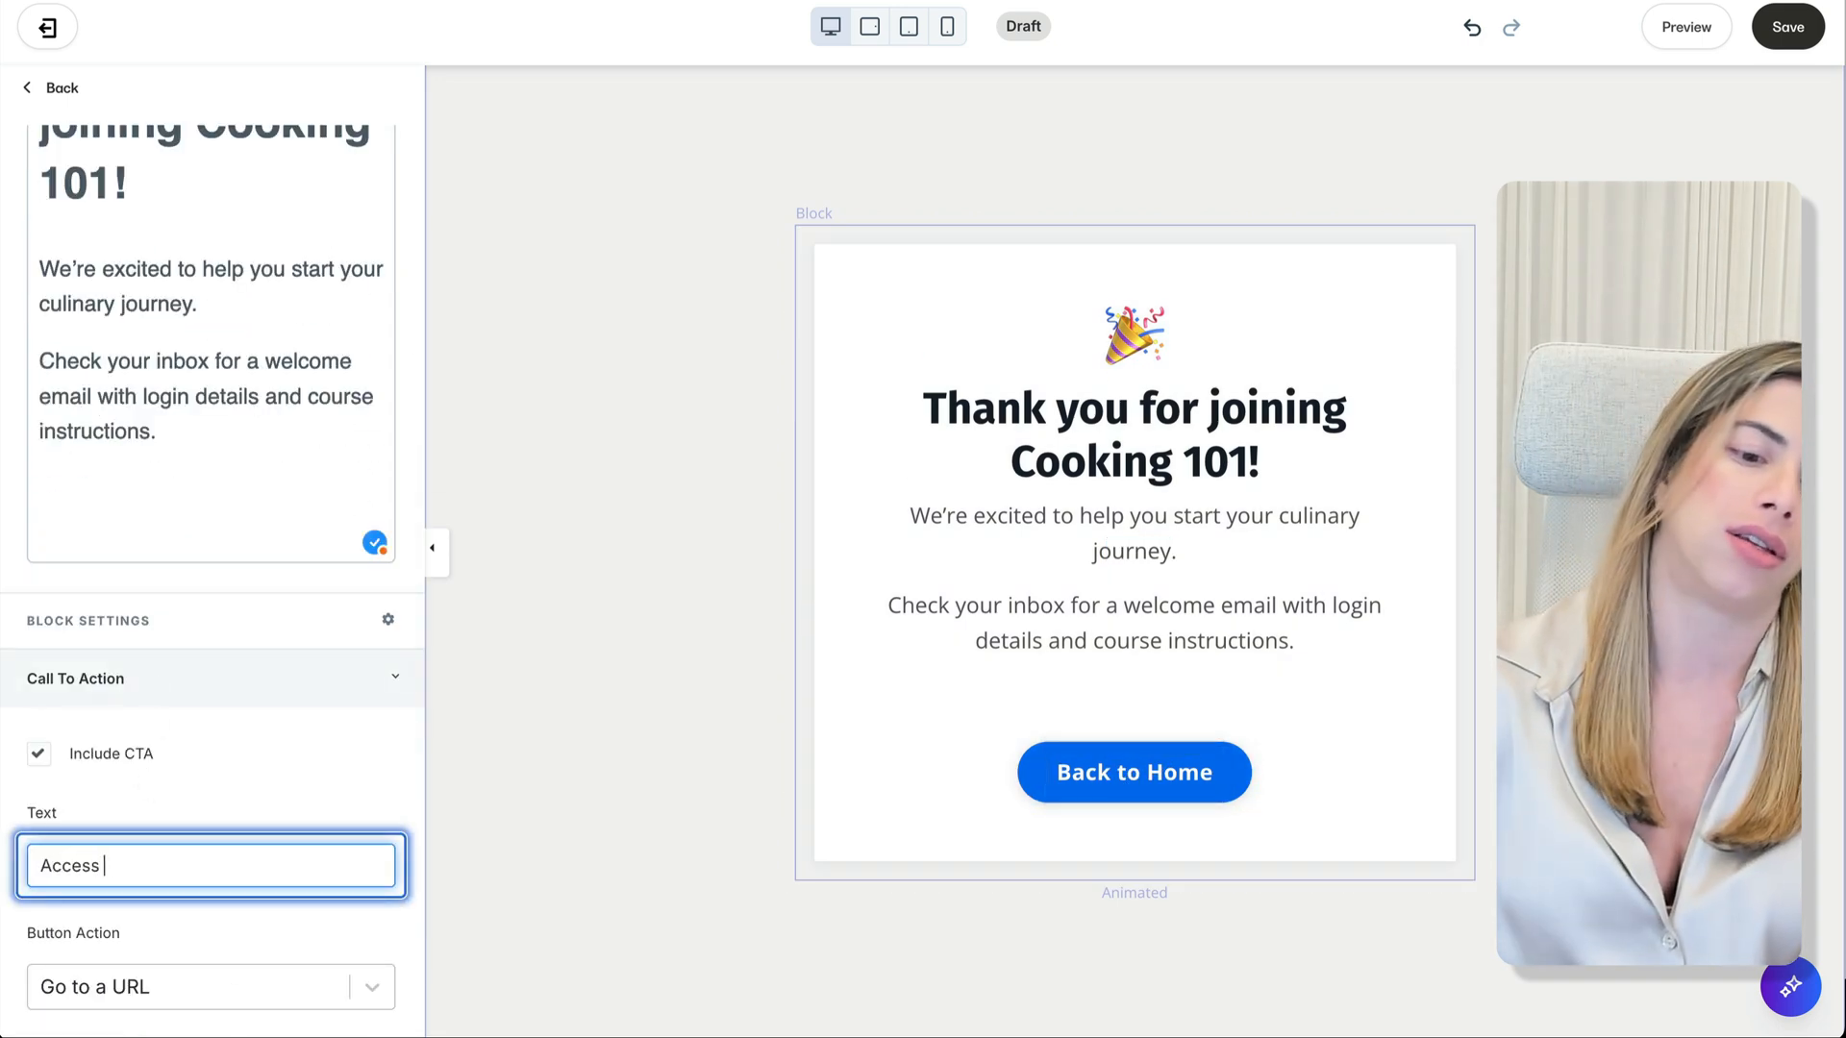
type("the Course NOw")
key("BackSpace")
key("BackSpace")
type("ow")
Step: Set the call-to-action button's URL to /library and save the page
scroll(215, 796, "down", 5)
left_click(235, 324)
left_click(236, 327)
left_click(234, 317)
left_click(231, 316)
left_click(230, 380)
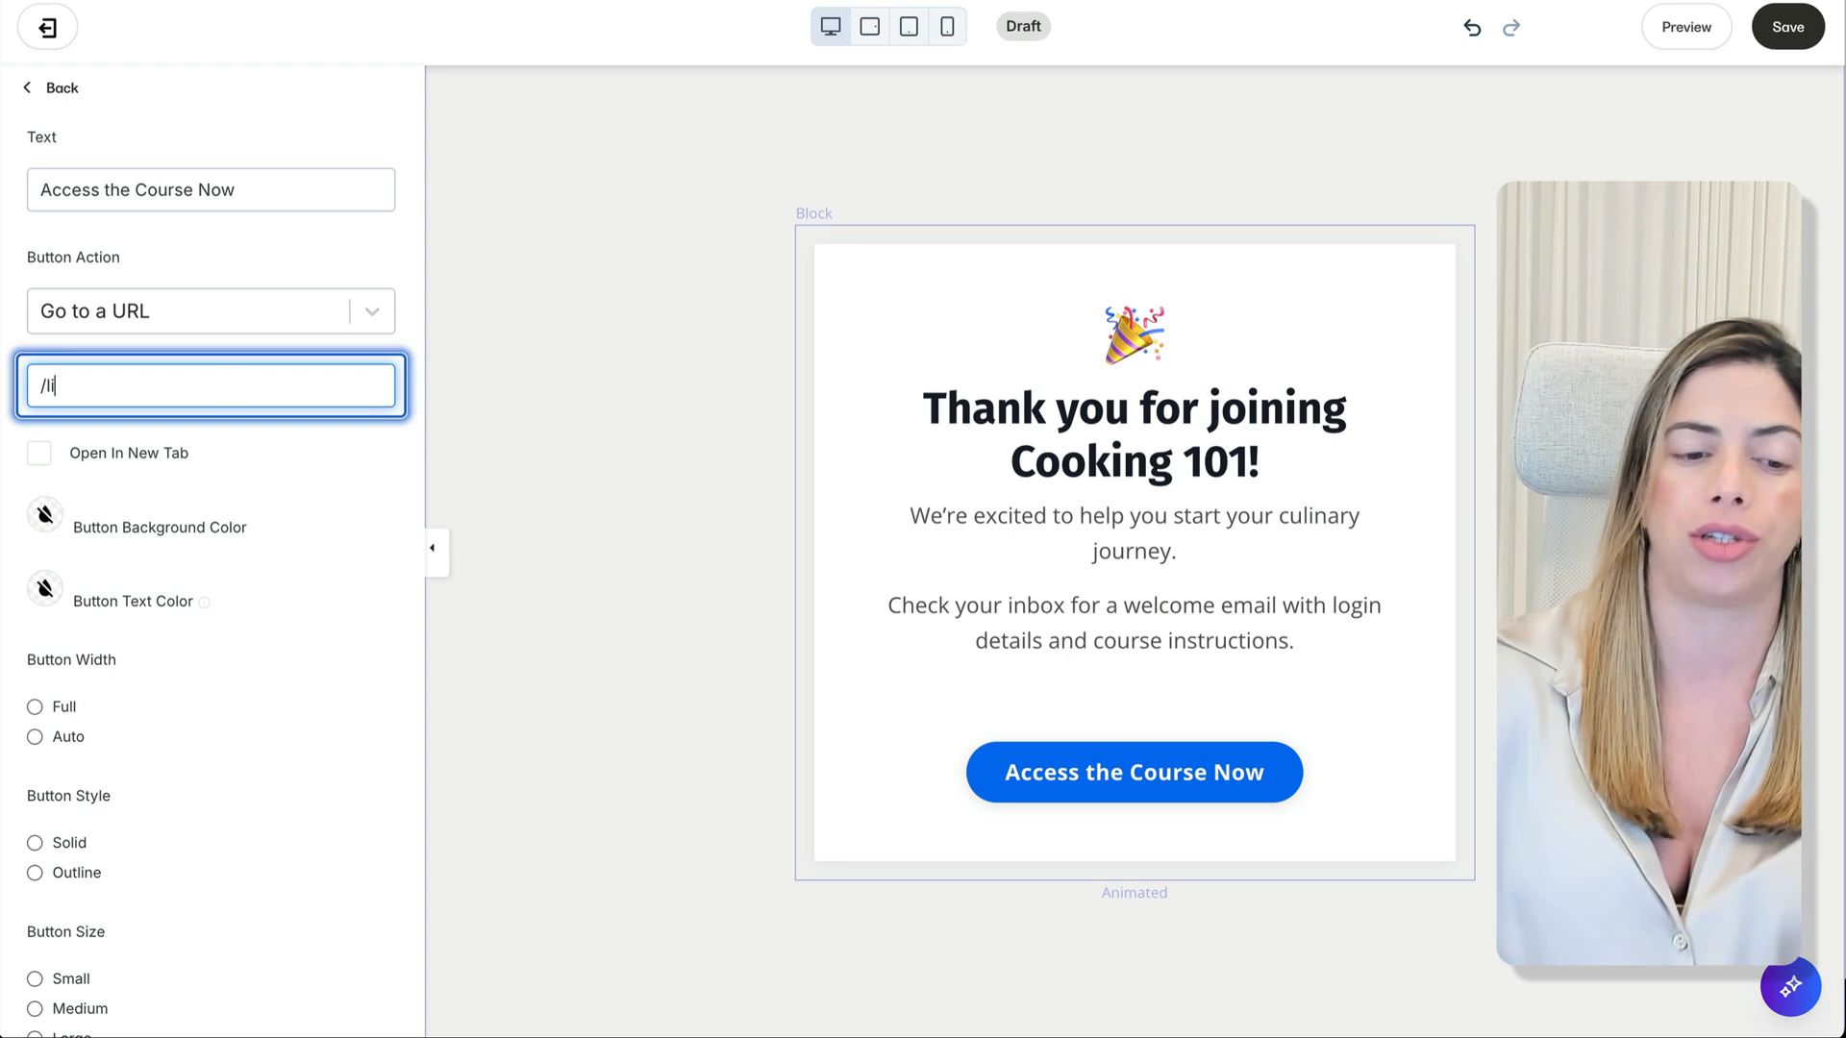
left_click(1786, 27)
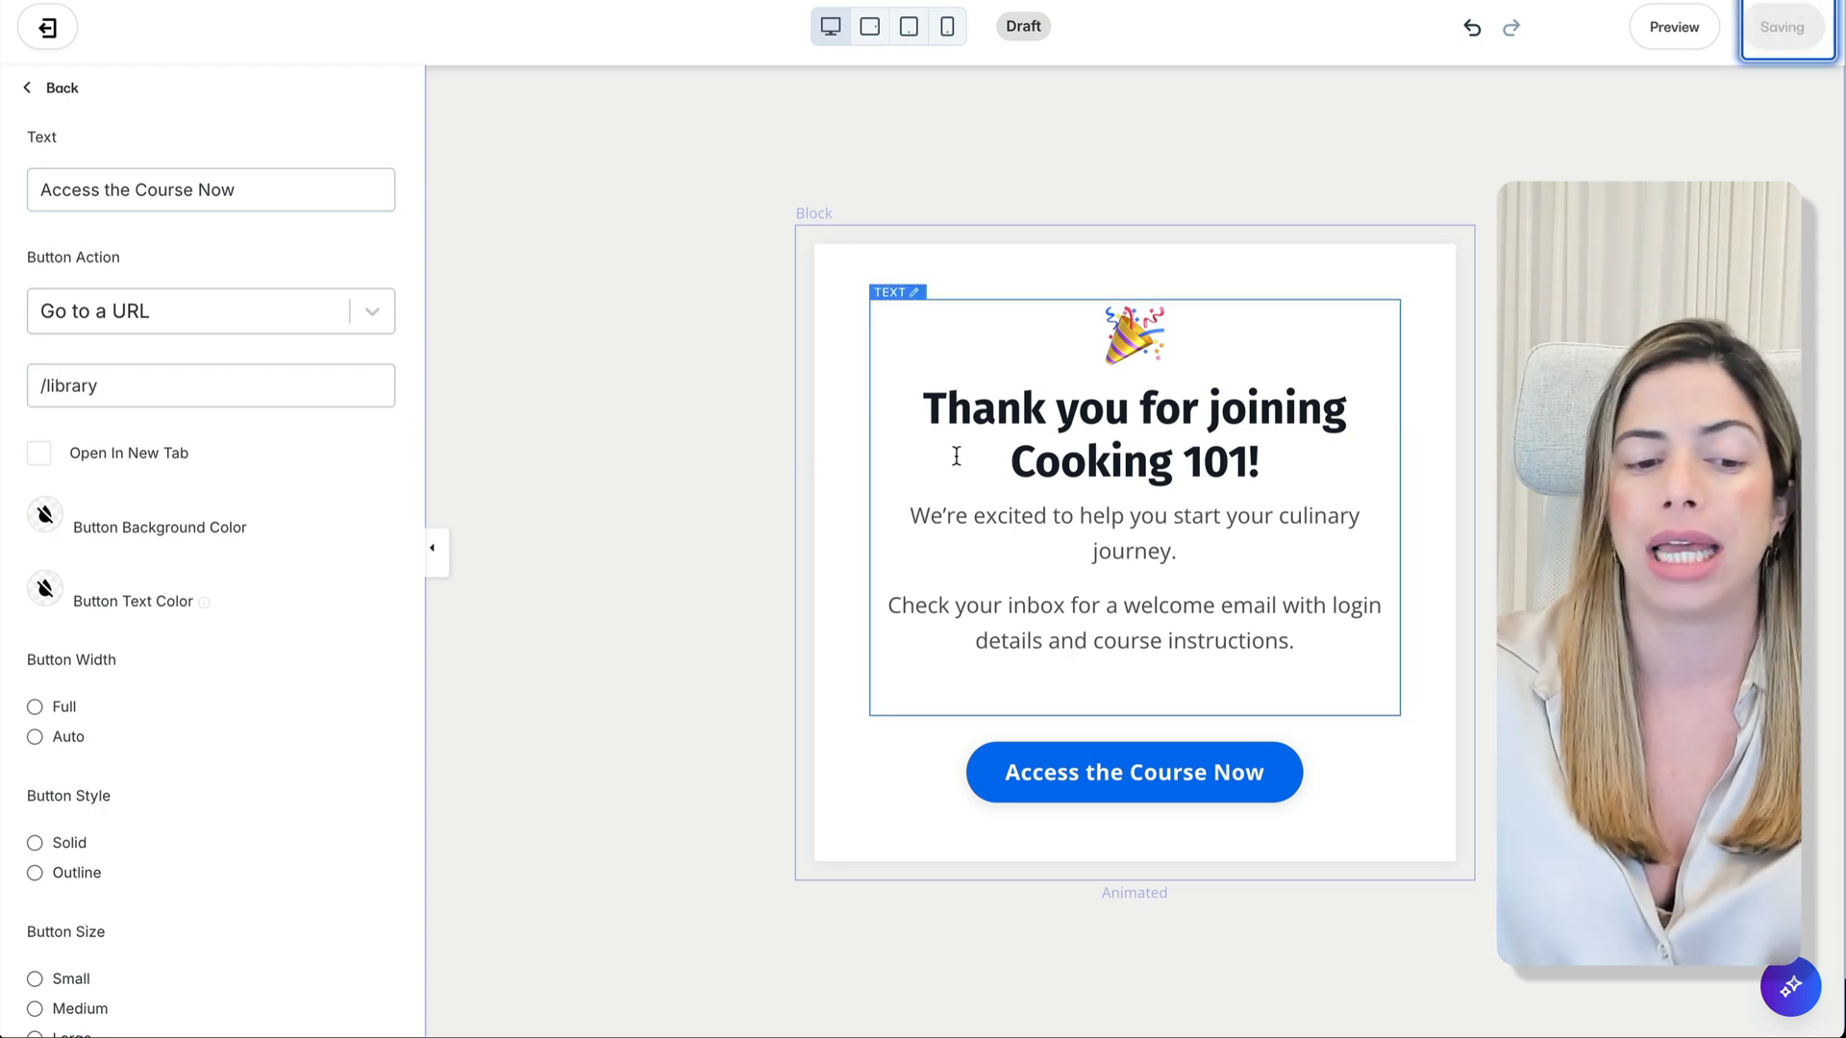
Step: Copy the orange #f1953f from the Eye Dropper palette, apply it as the call-to-action button's background color and save the page
left_click(1317, 0)
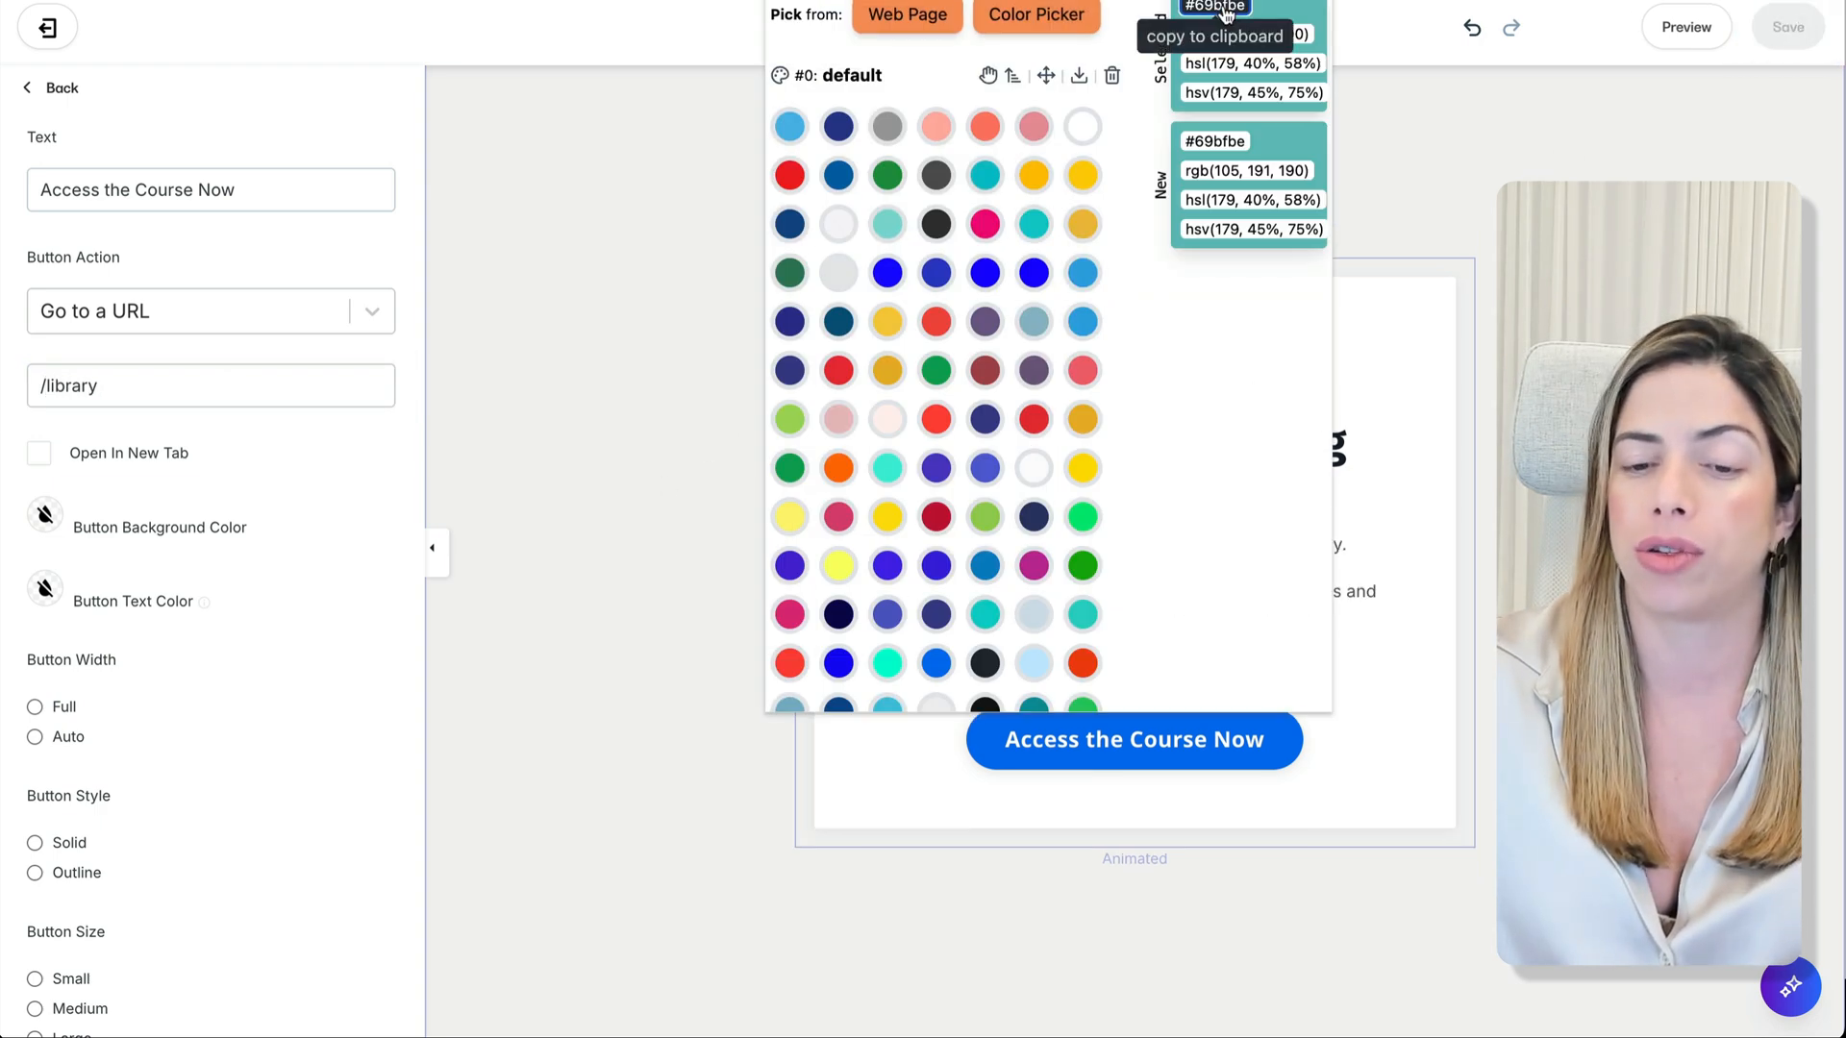
scroll(1051, 528, "down", 10)
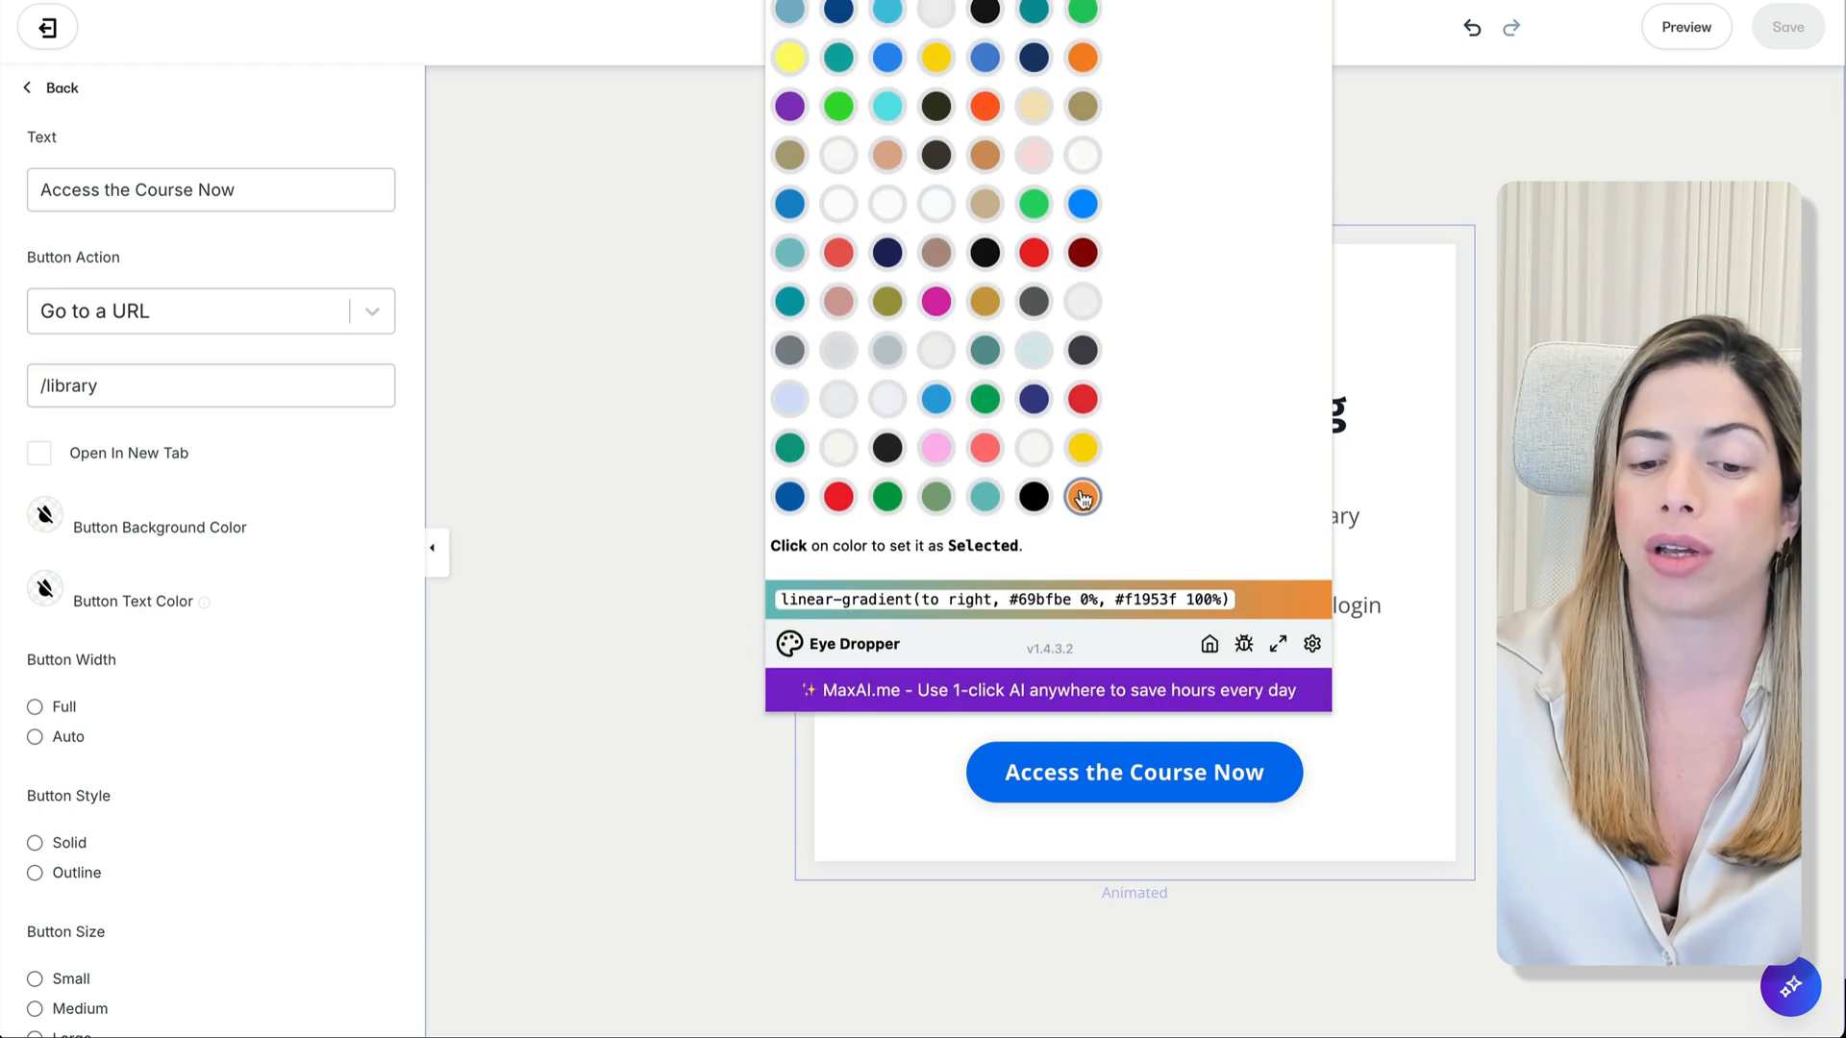
scroll(1186, 333, "up", 10)
left_click(1048, 786)
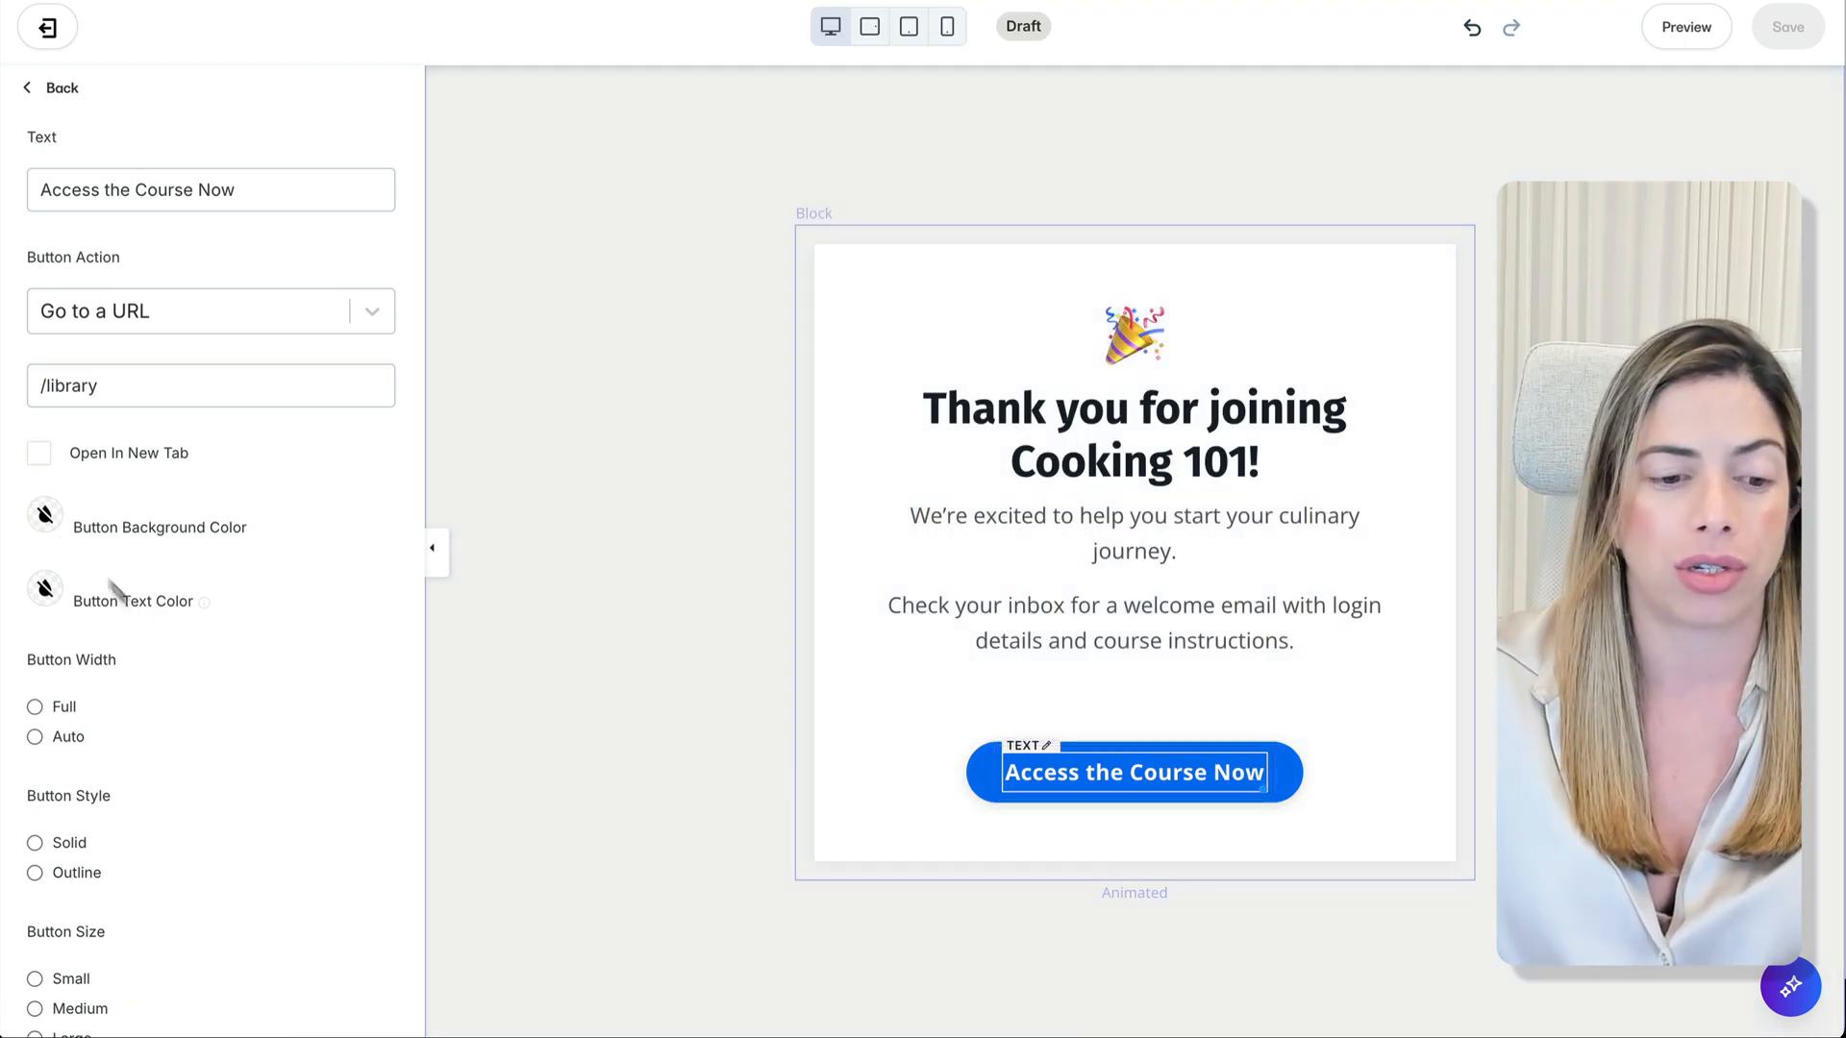
left_click(45, 589)
double_click(69, 792)
type("#f1953f")
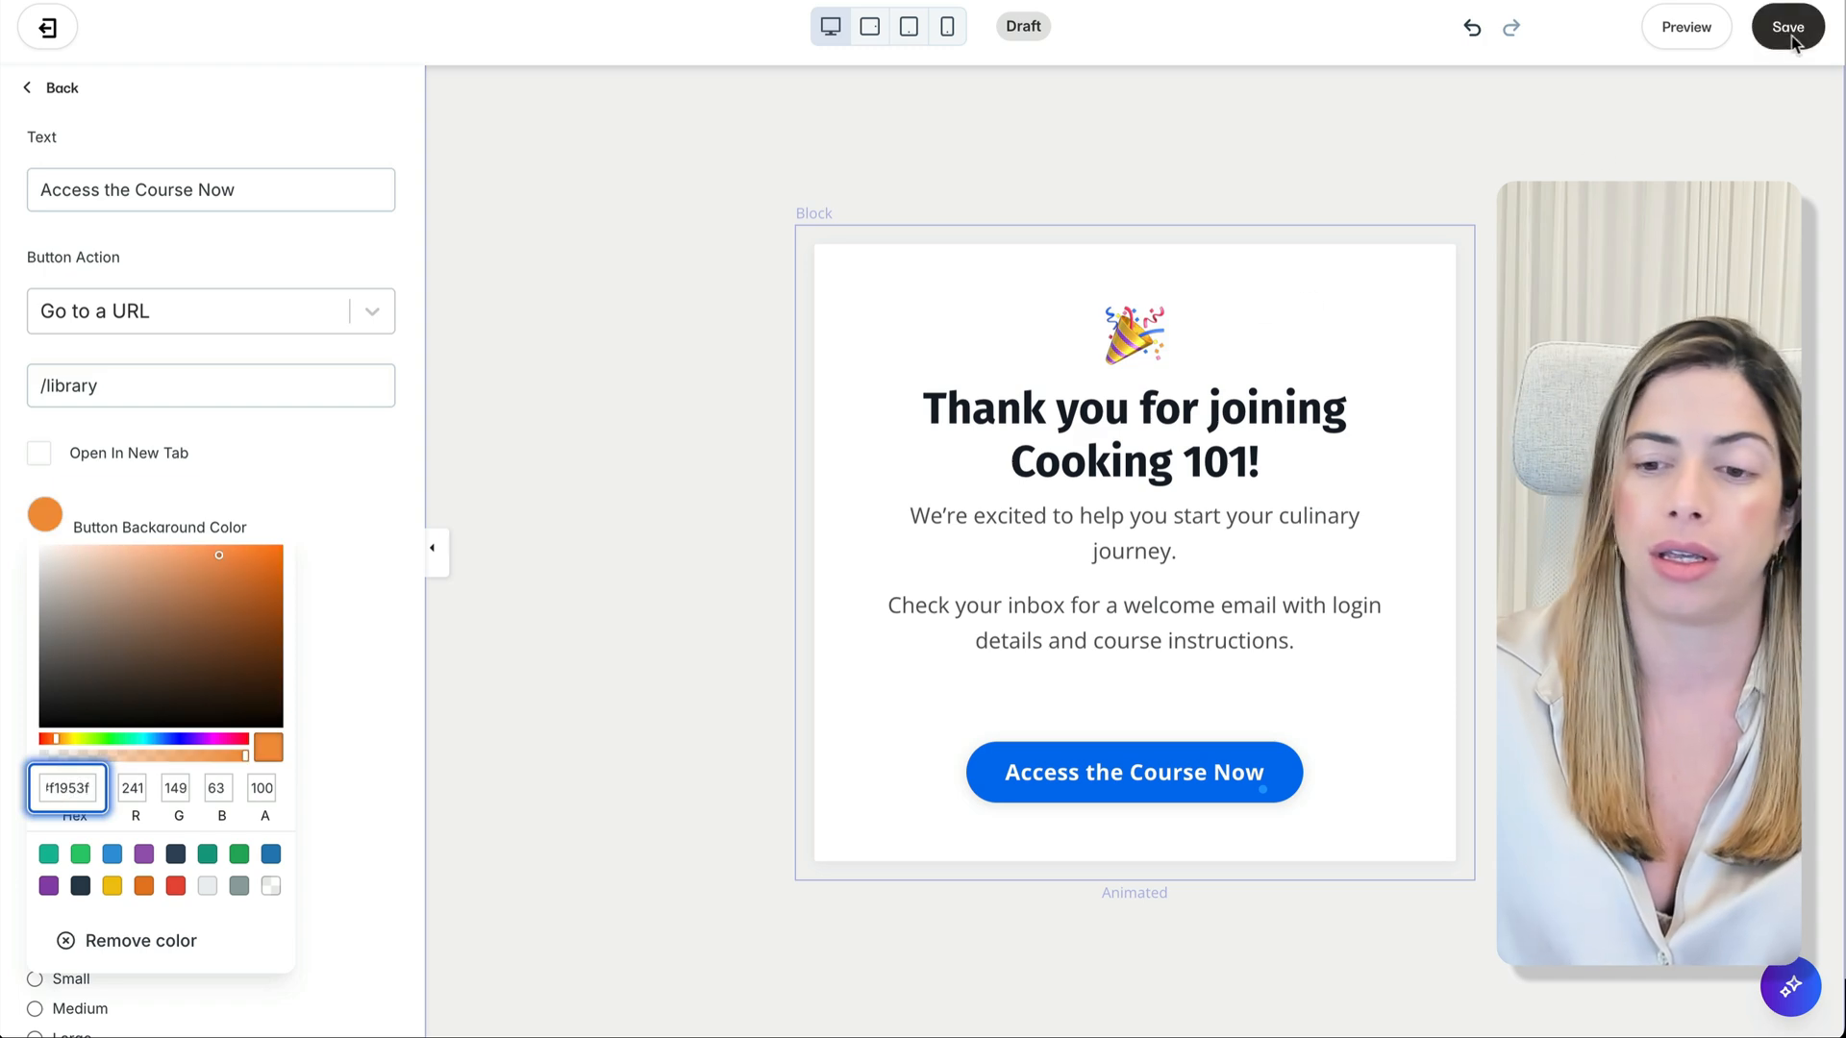
left_click(1789, 39)
left_click(1784, 35)
Step: Set the page-wide default button background color to the same orange, #f1953f
left_click(63, 89)
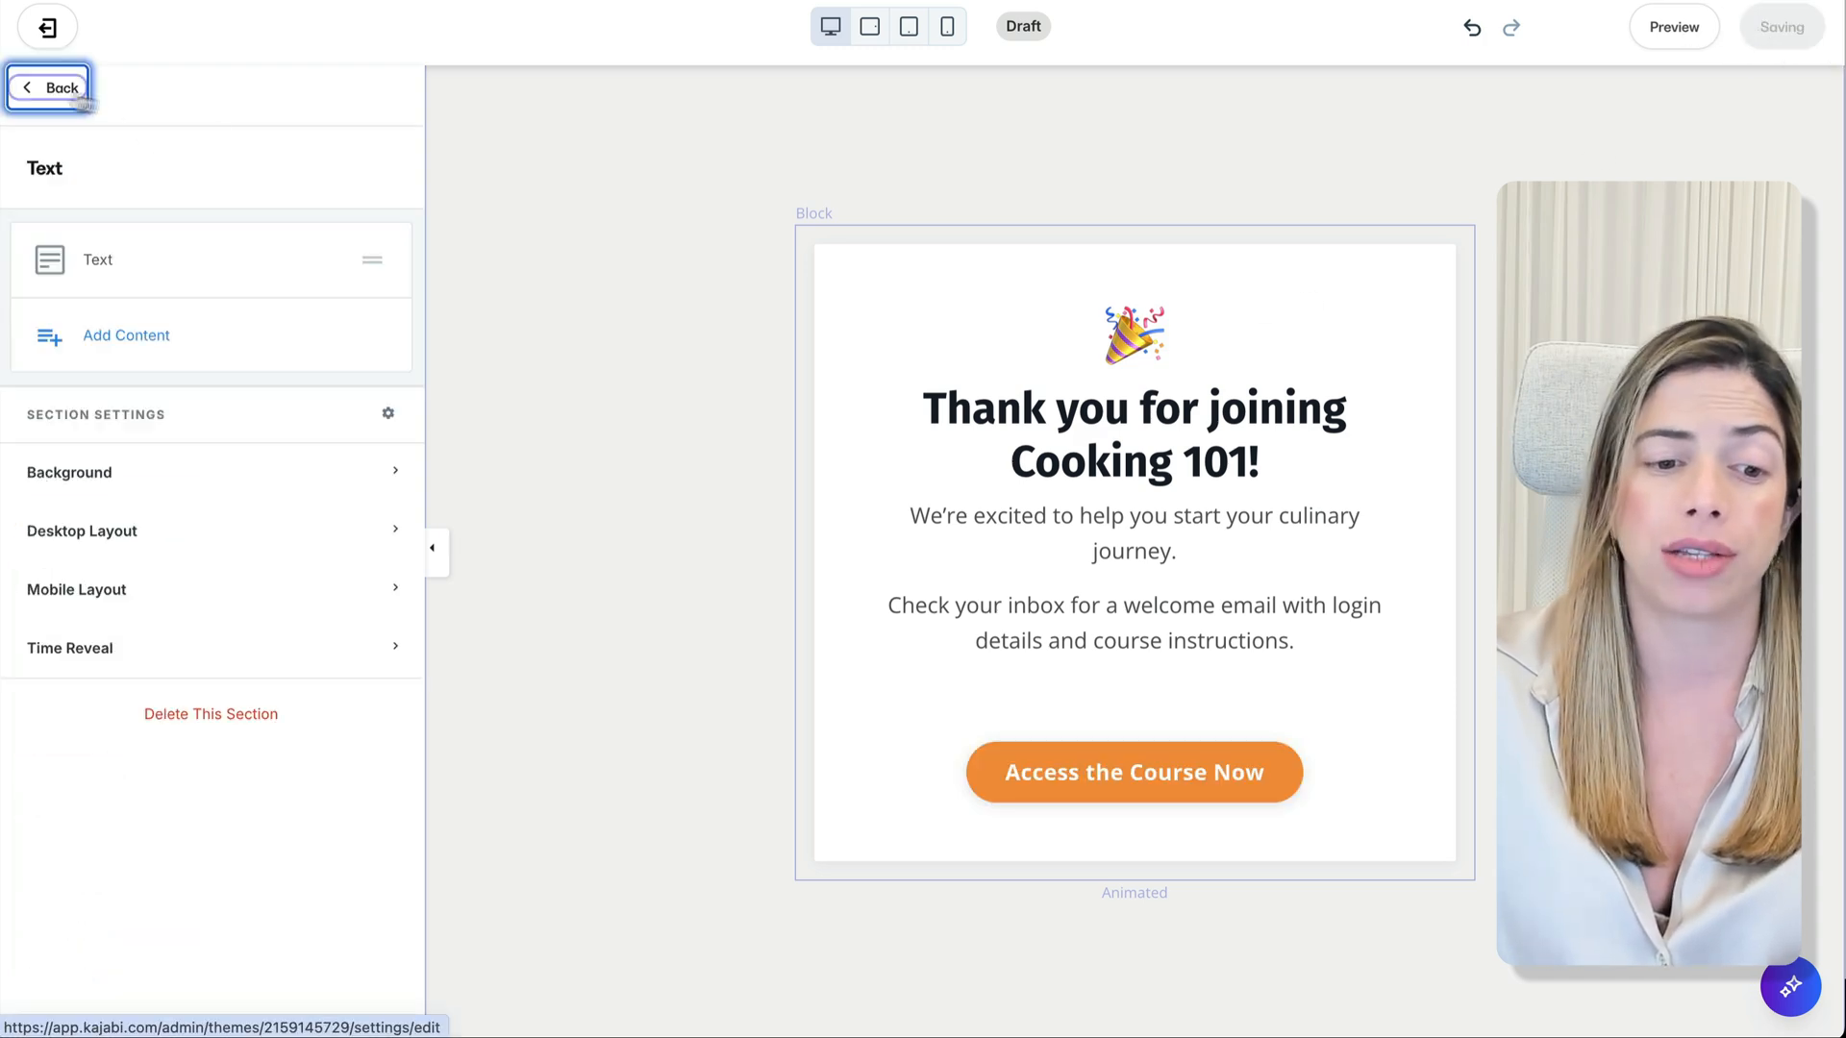
left_click(58, 91)
left_click(277, 179)
left_click(146, 331)
scroll(206, 498, "down", 5)
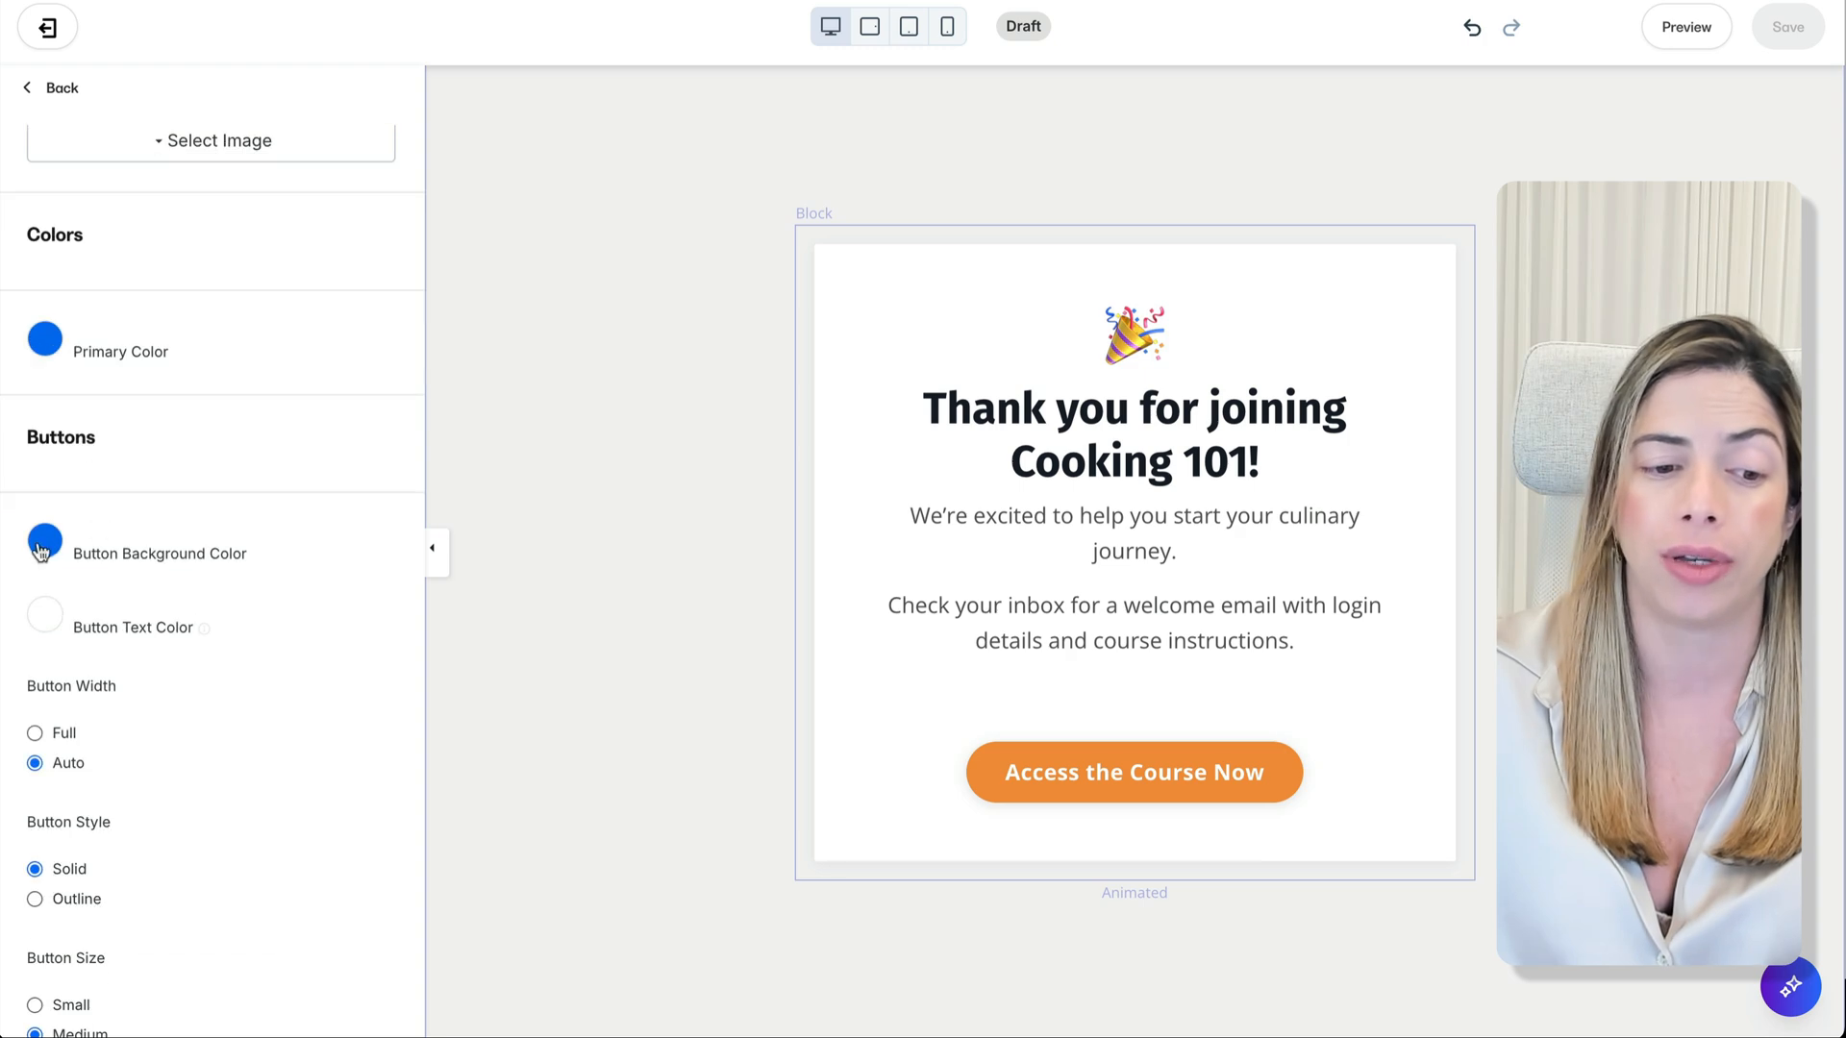
left_click(43, 543)
key("super+v")
left_click(303, 442)
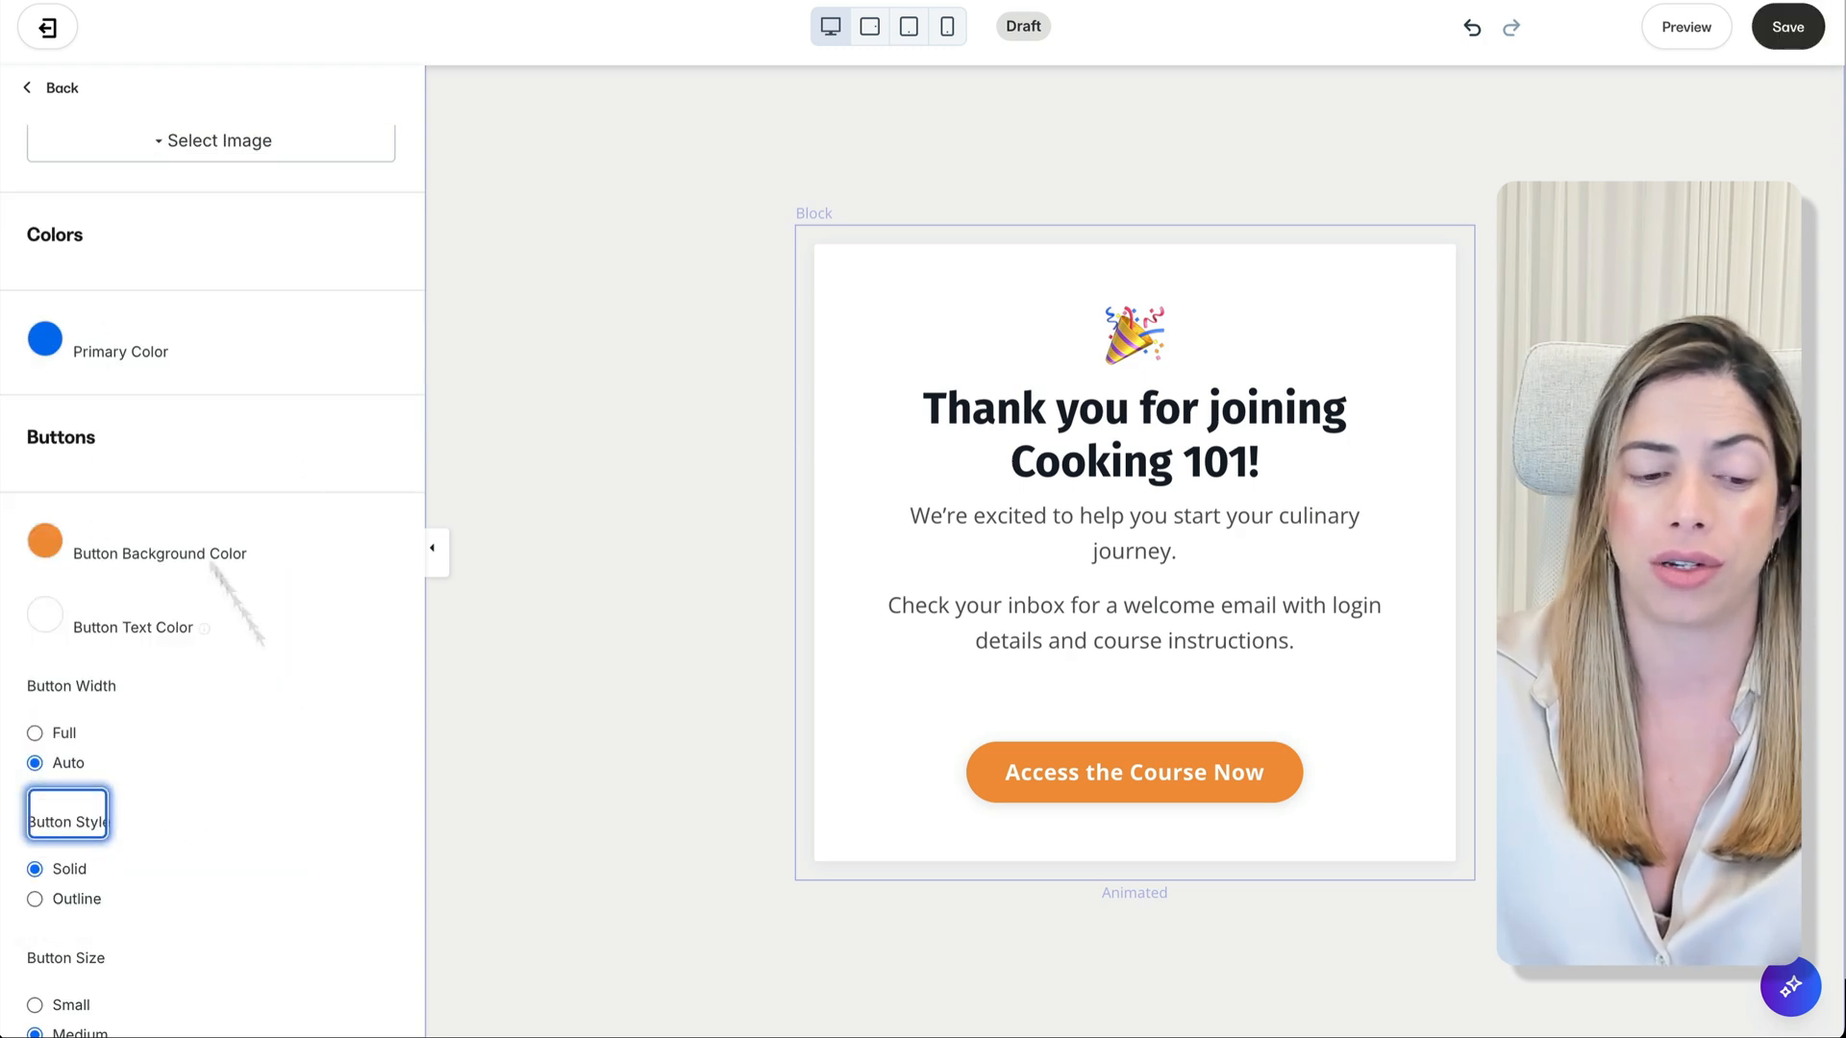
Step: Set the page's body font to Poppins and heading font to Playfair Display, and save the page
scroll(303, 712, "down", 10)
left_click(213, 313)
type("pop")
key("Return")
left_click(205, 686)
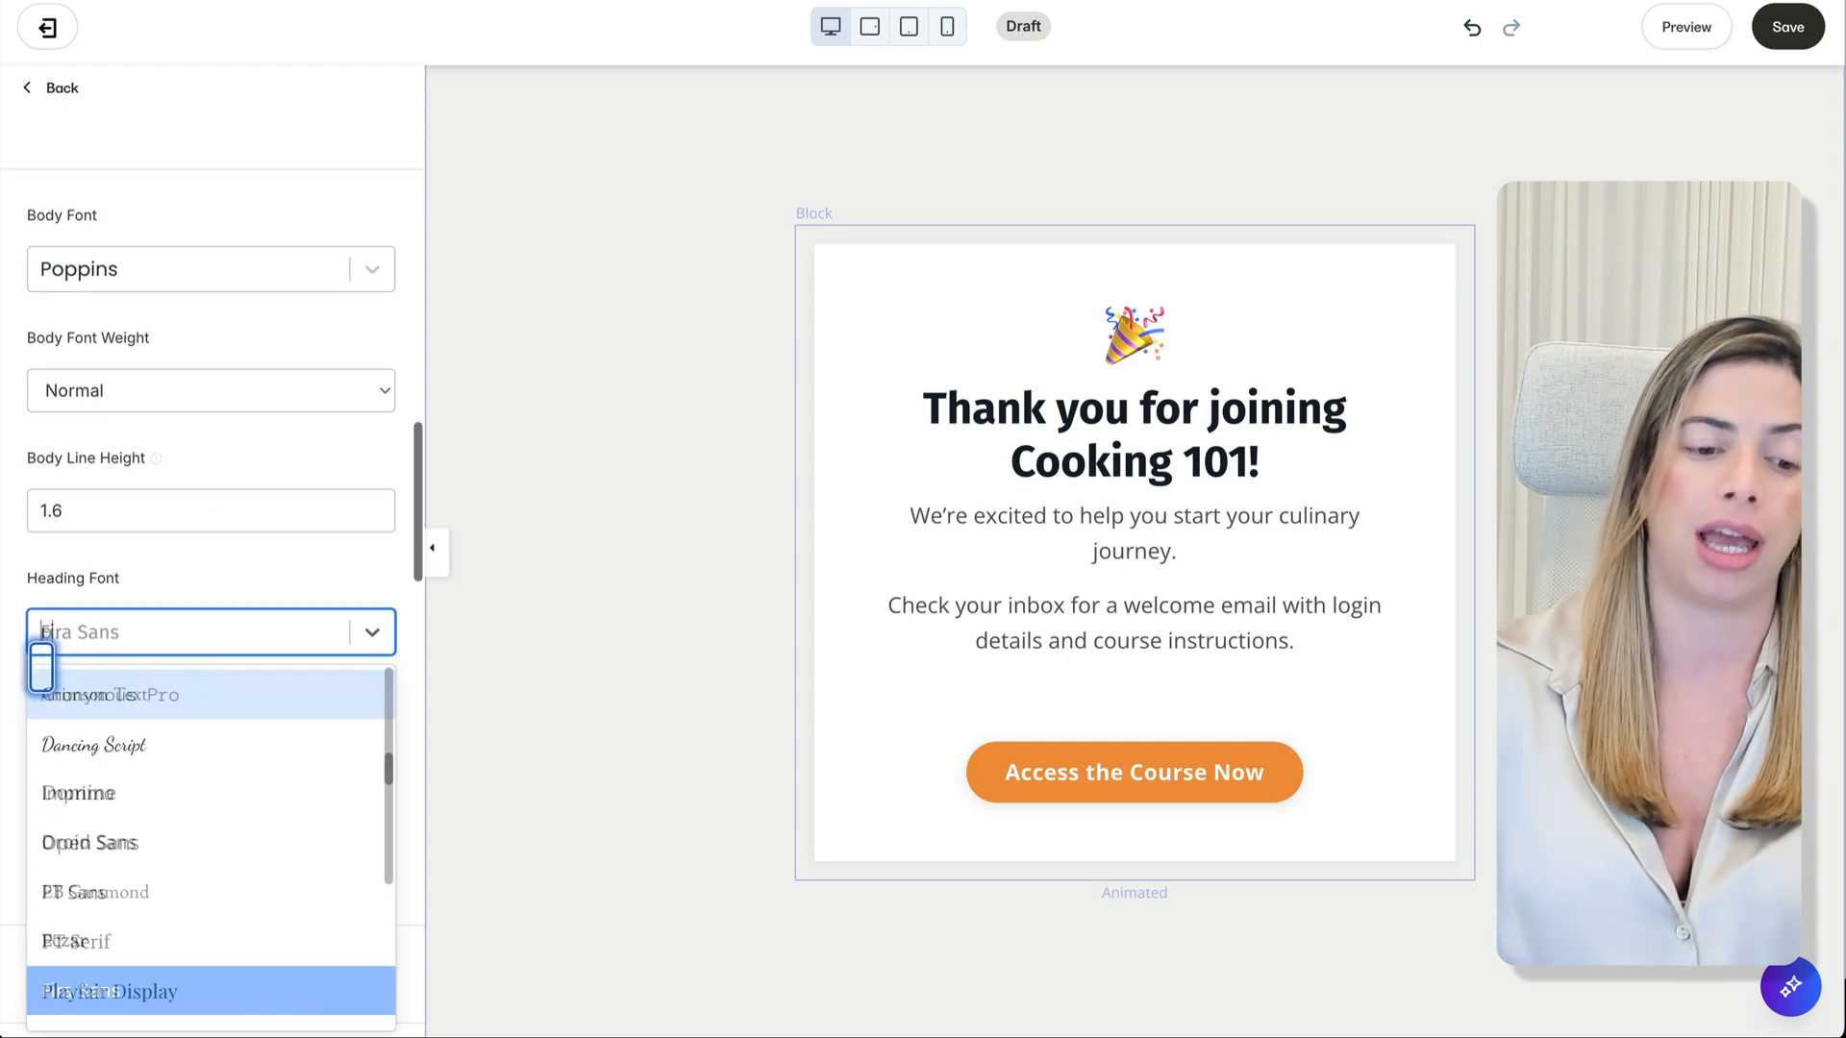
type("play")
key("Return")
left_click(1811, 33)
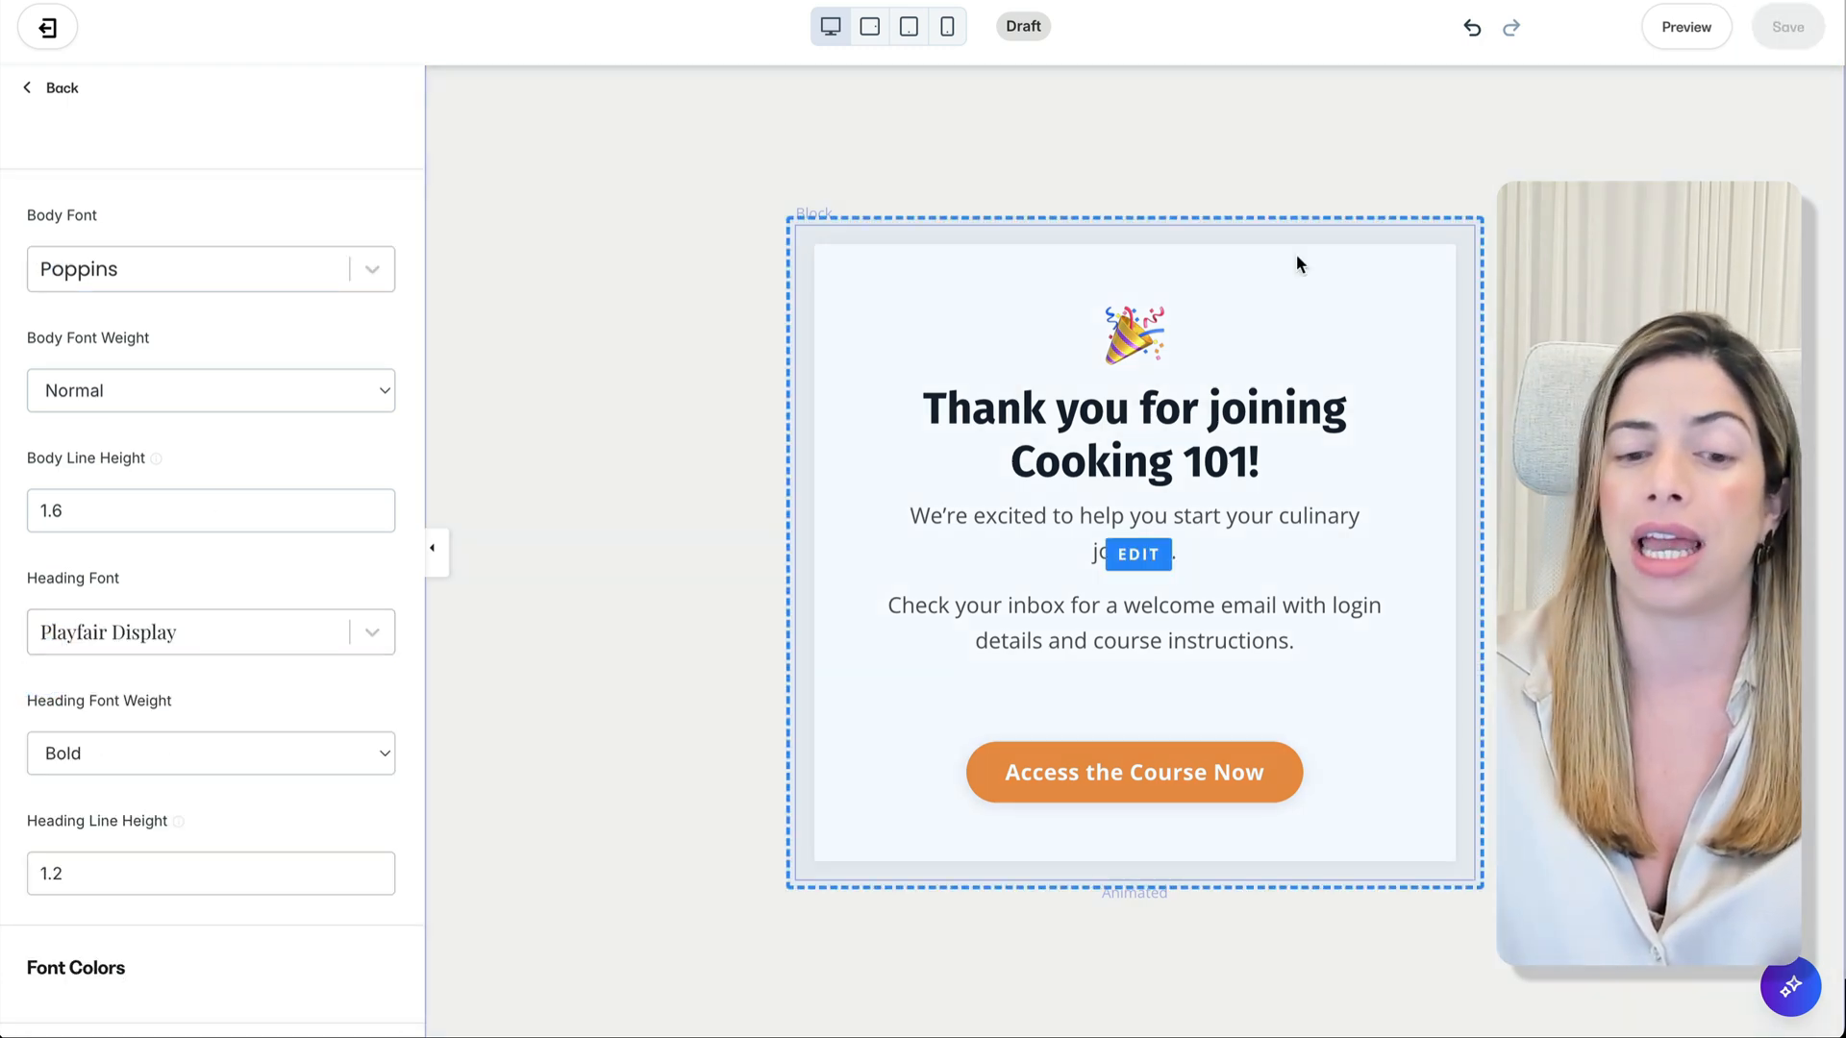
Step: Exit the page editor and open the "Cooking 101: Mastering the Basics of Cooking" offer from the sales offers
left_click(56, 38)
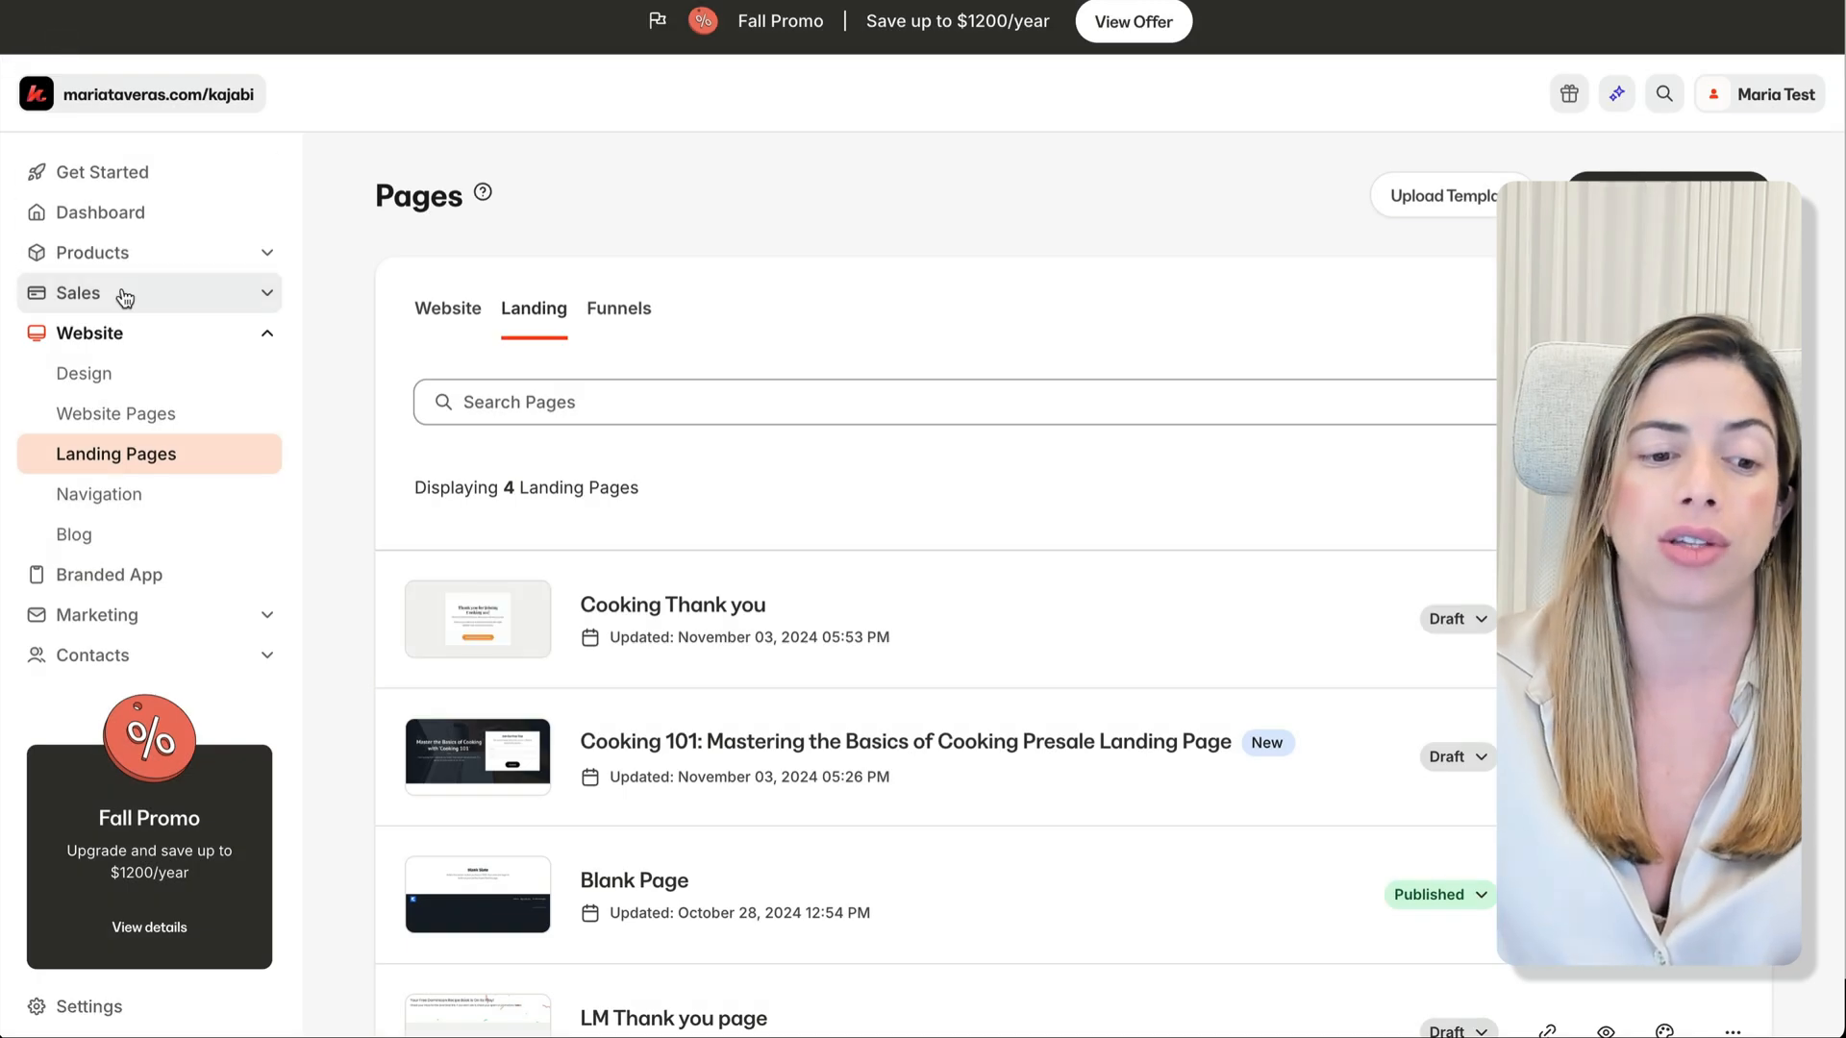
left_click(123, 296)
left_click(119, 375)
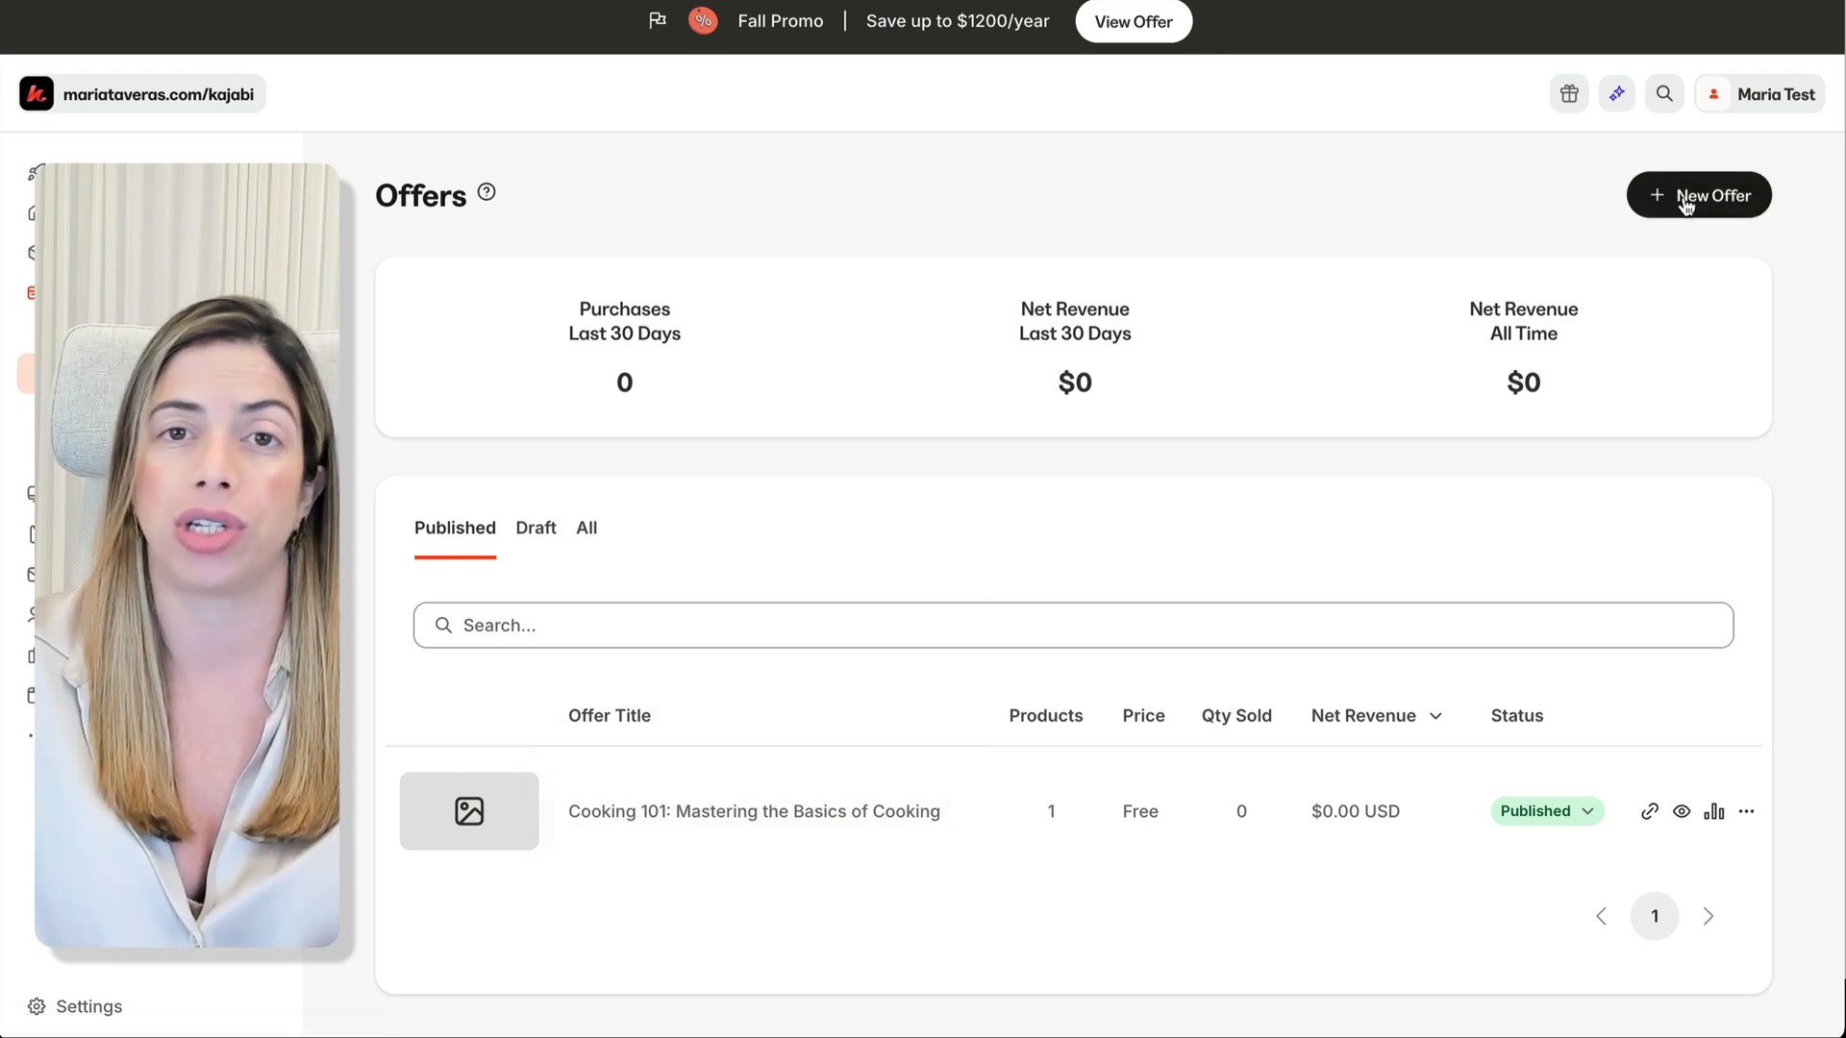
left_click(741, 816)
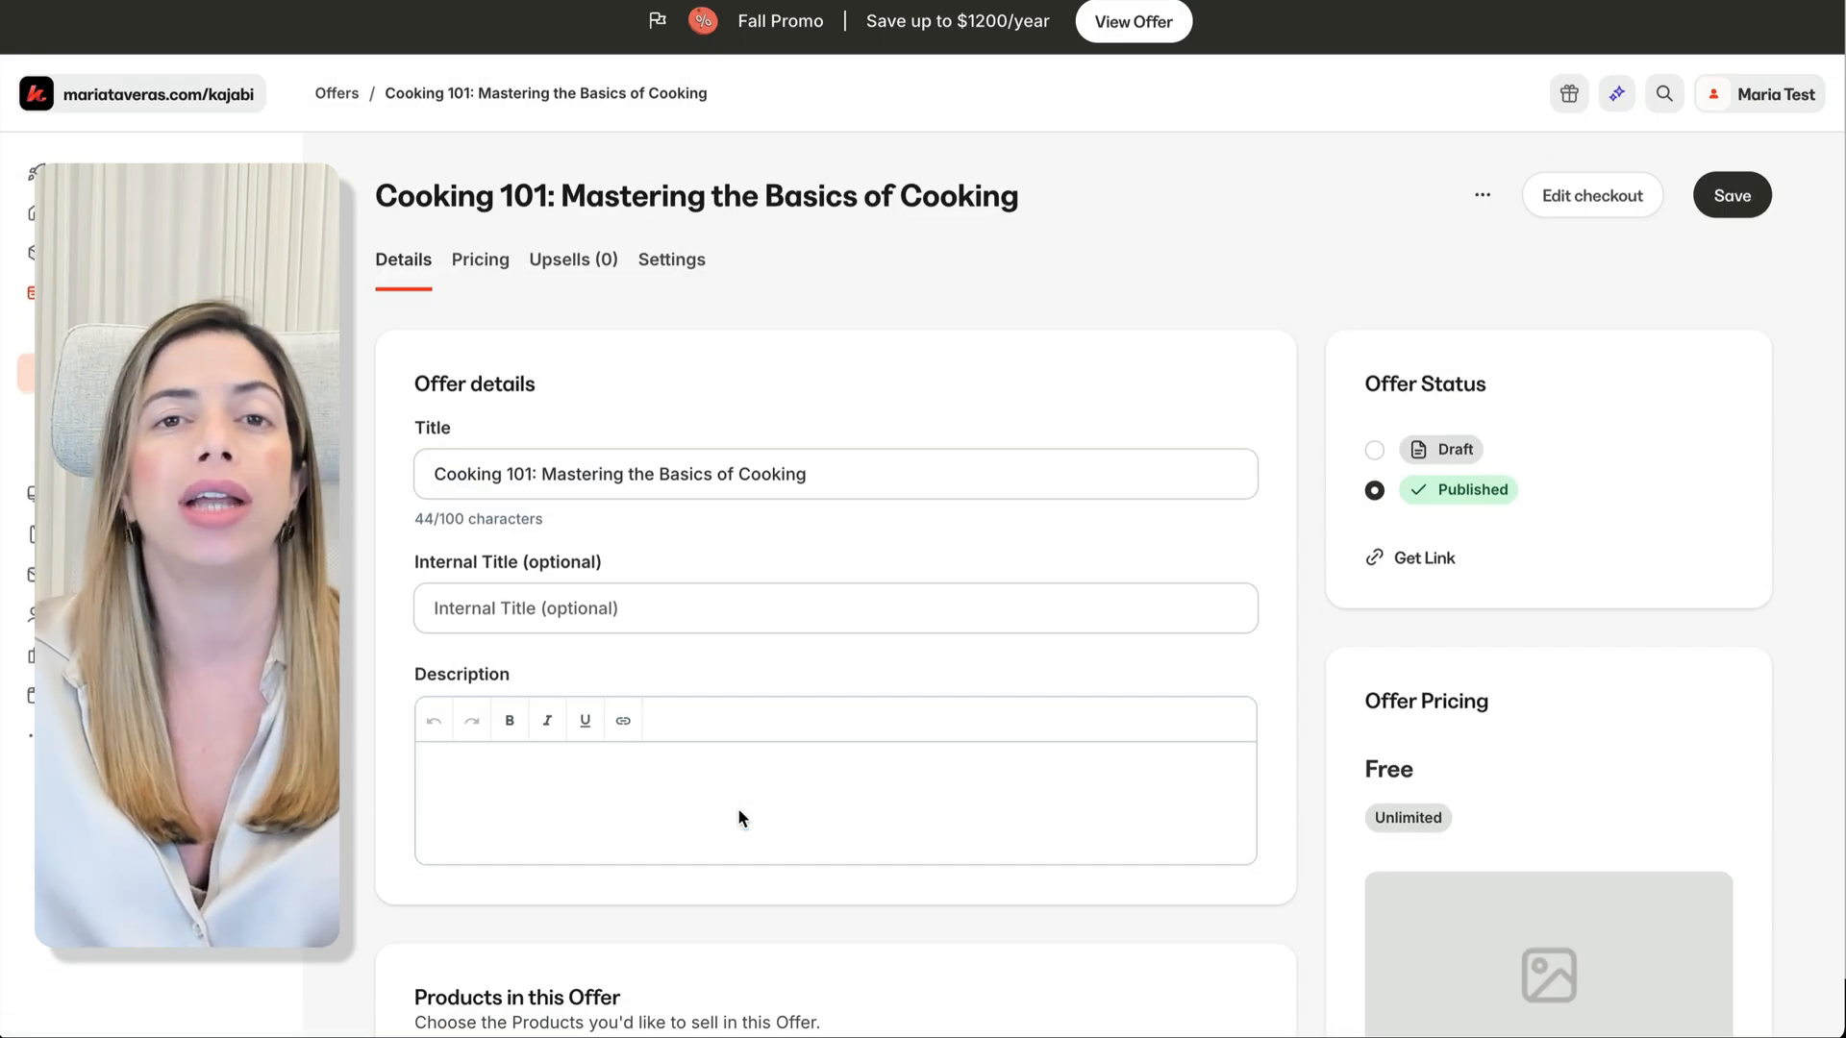
Step: Copy the offer's title into its internal title and complete it as "Cooking 101: Mastering the Basics of Cooking $47"
left_click(737, 475)
key("ctrl+a")
key("ctrl+c")
key("Tab")
key("ctrl+v")
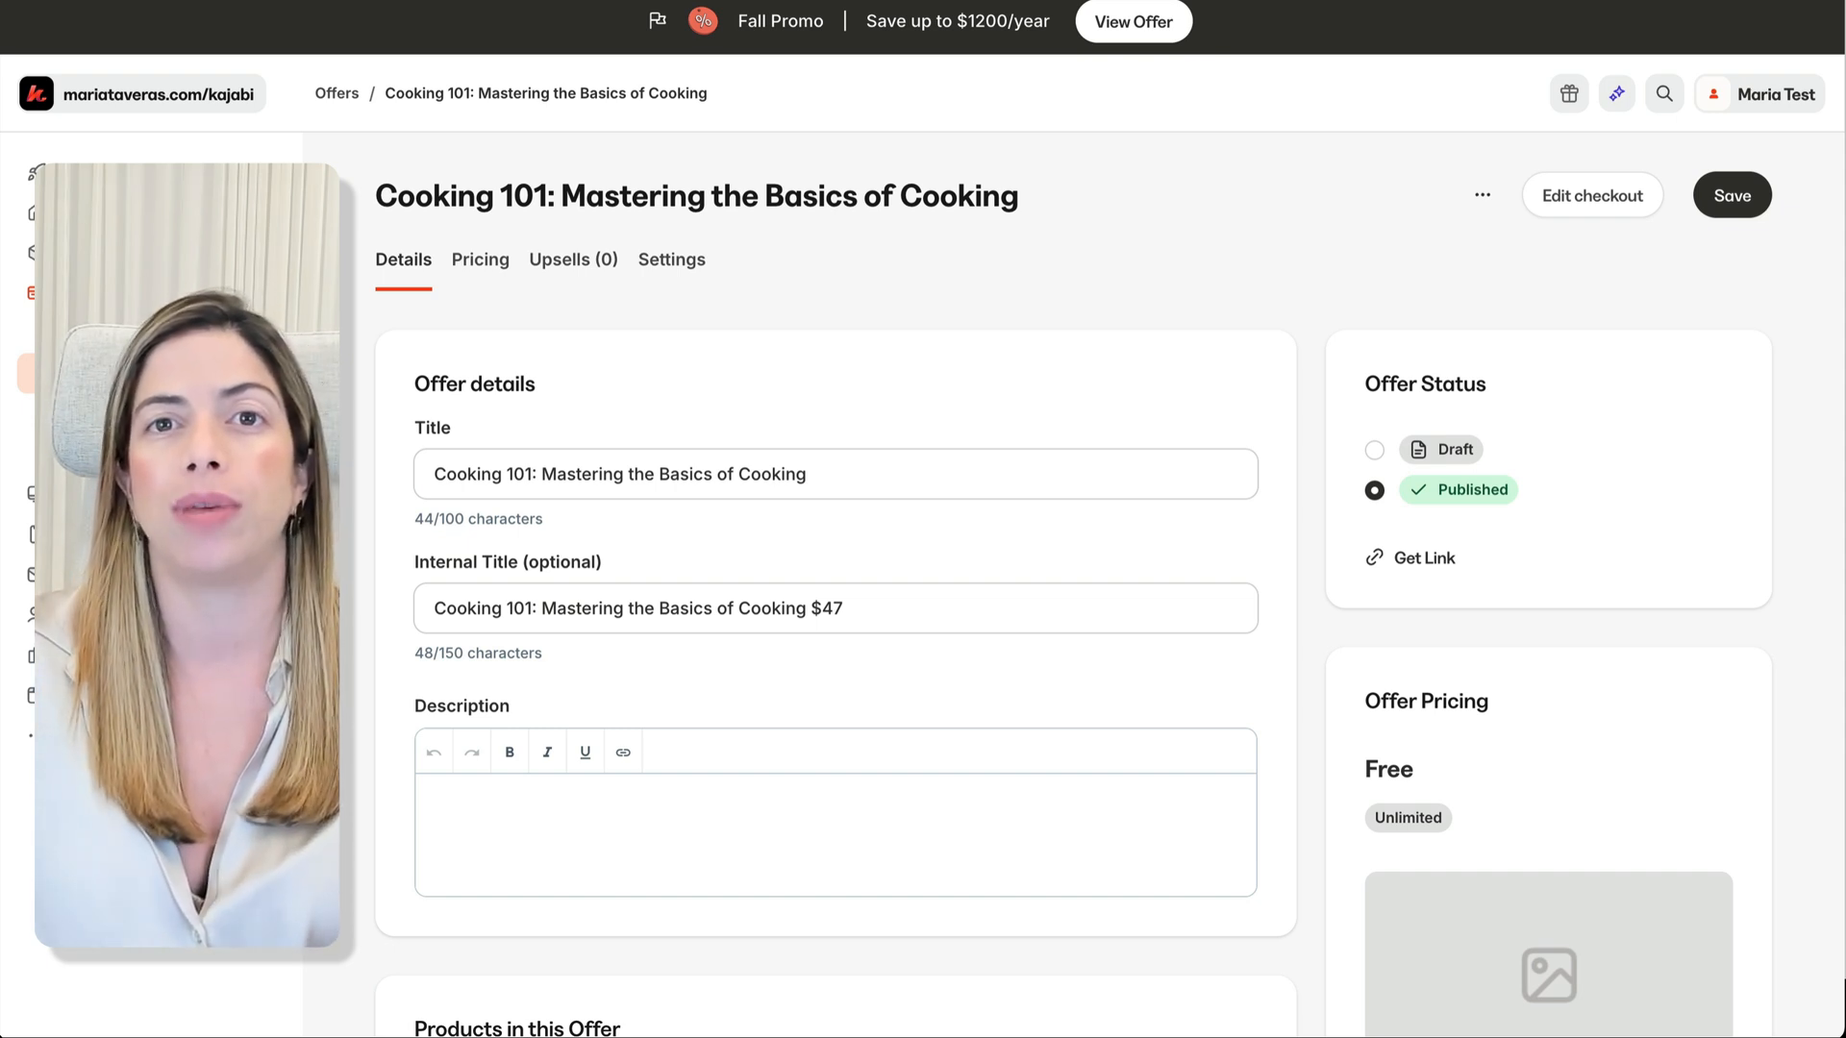
Step: Fill in the offer's description with the copied text and go on to its product access and post-purchase settings
left_click(1173, 800)
key("ctrl+v")
scroll(643, 348, "down", 8)
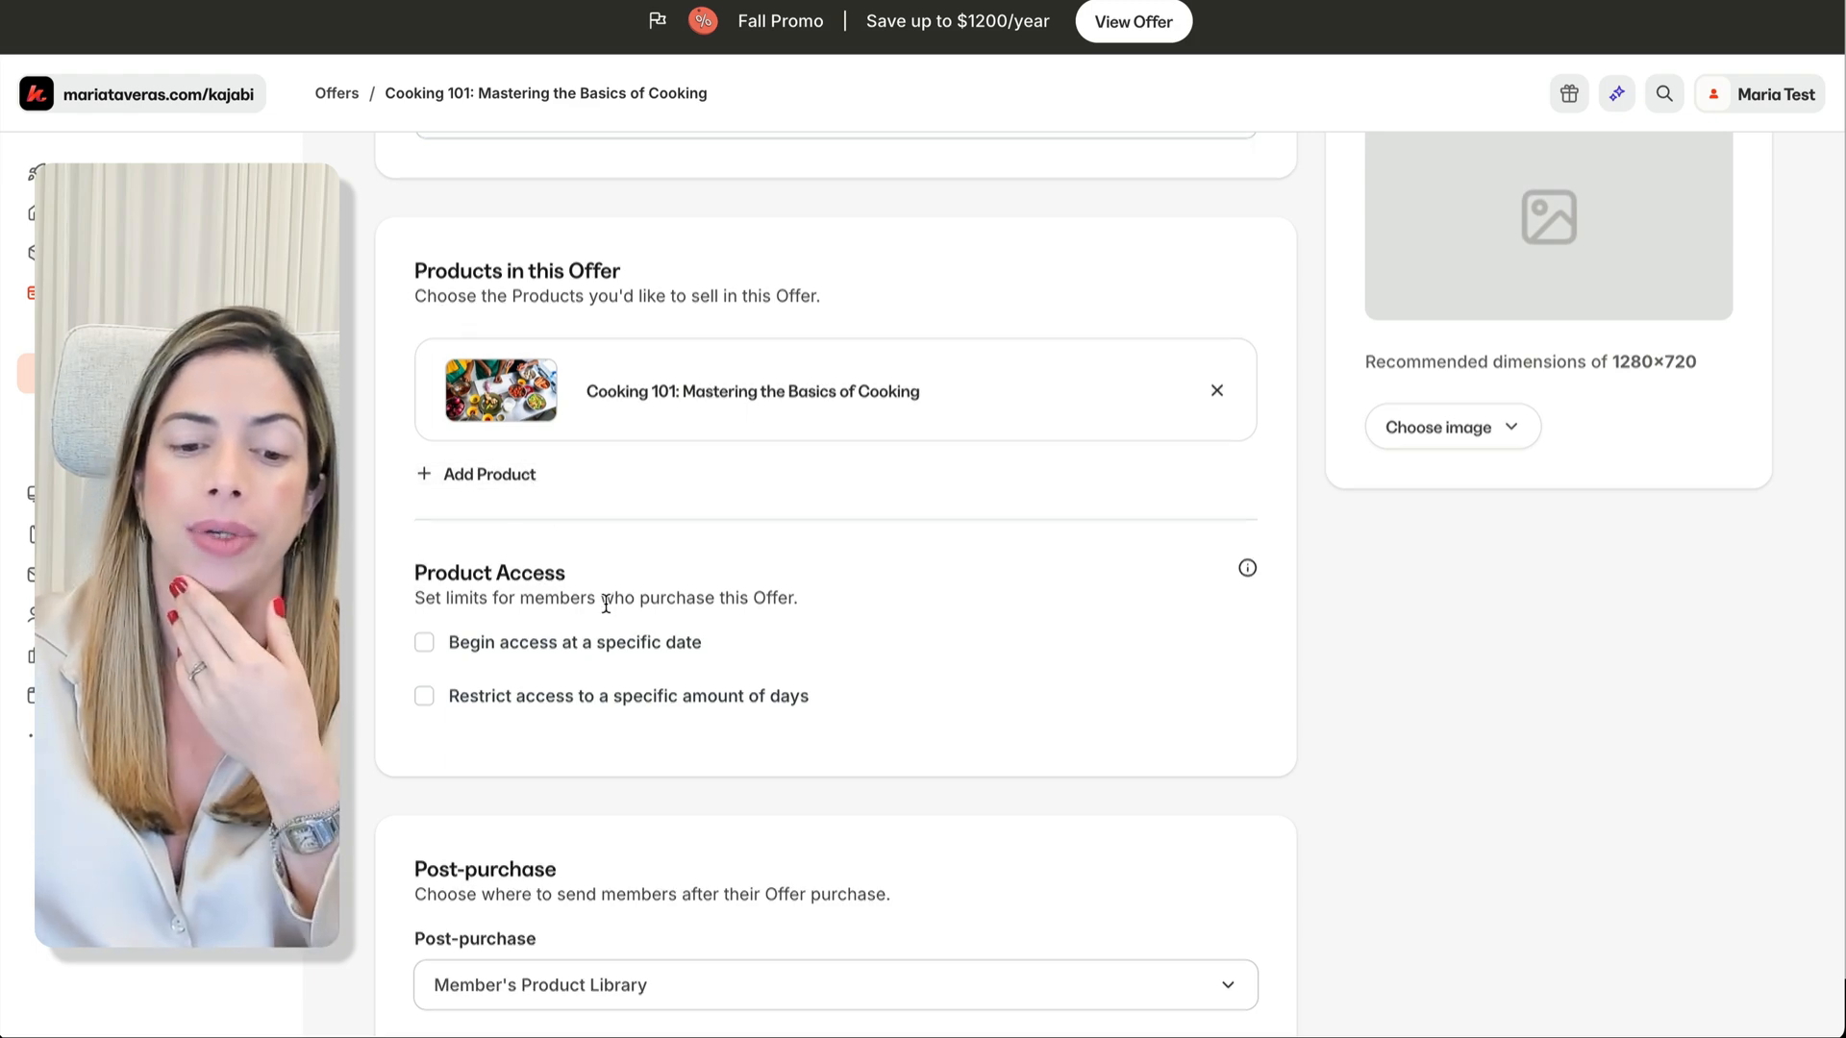
scroll(607, 604, "down", 2)
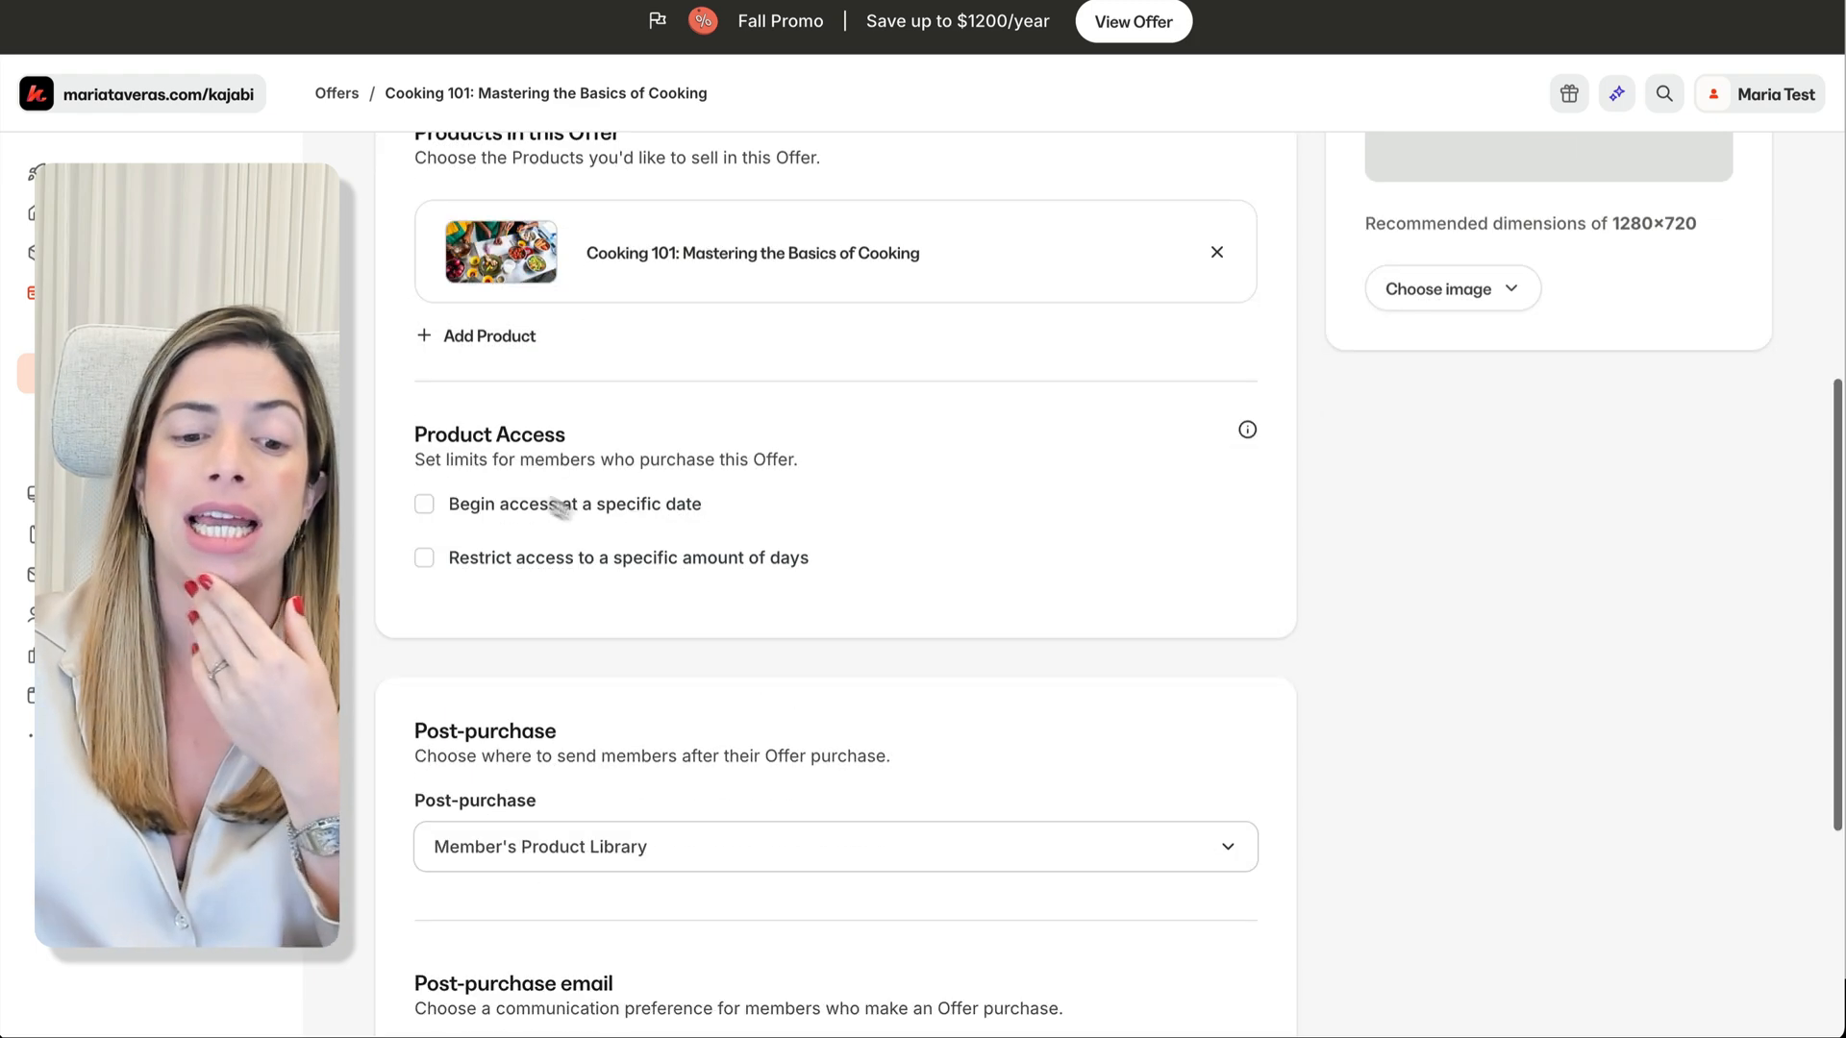
Step: Set product access to begin on 2024-11-30 and enable restricting access to a specific amount of days
left_click(470, 509)
left_click(536, 588)
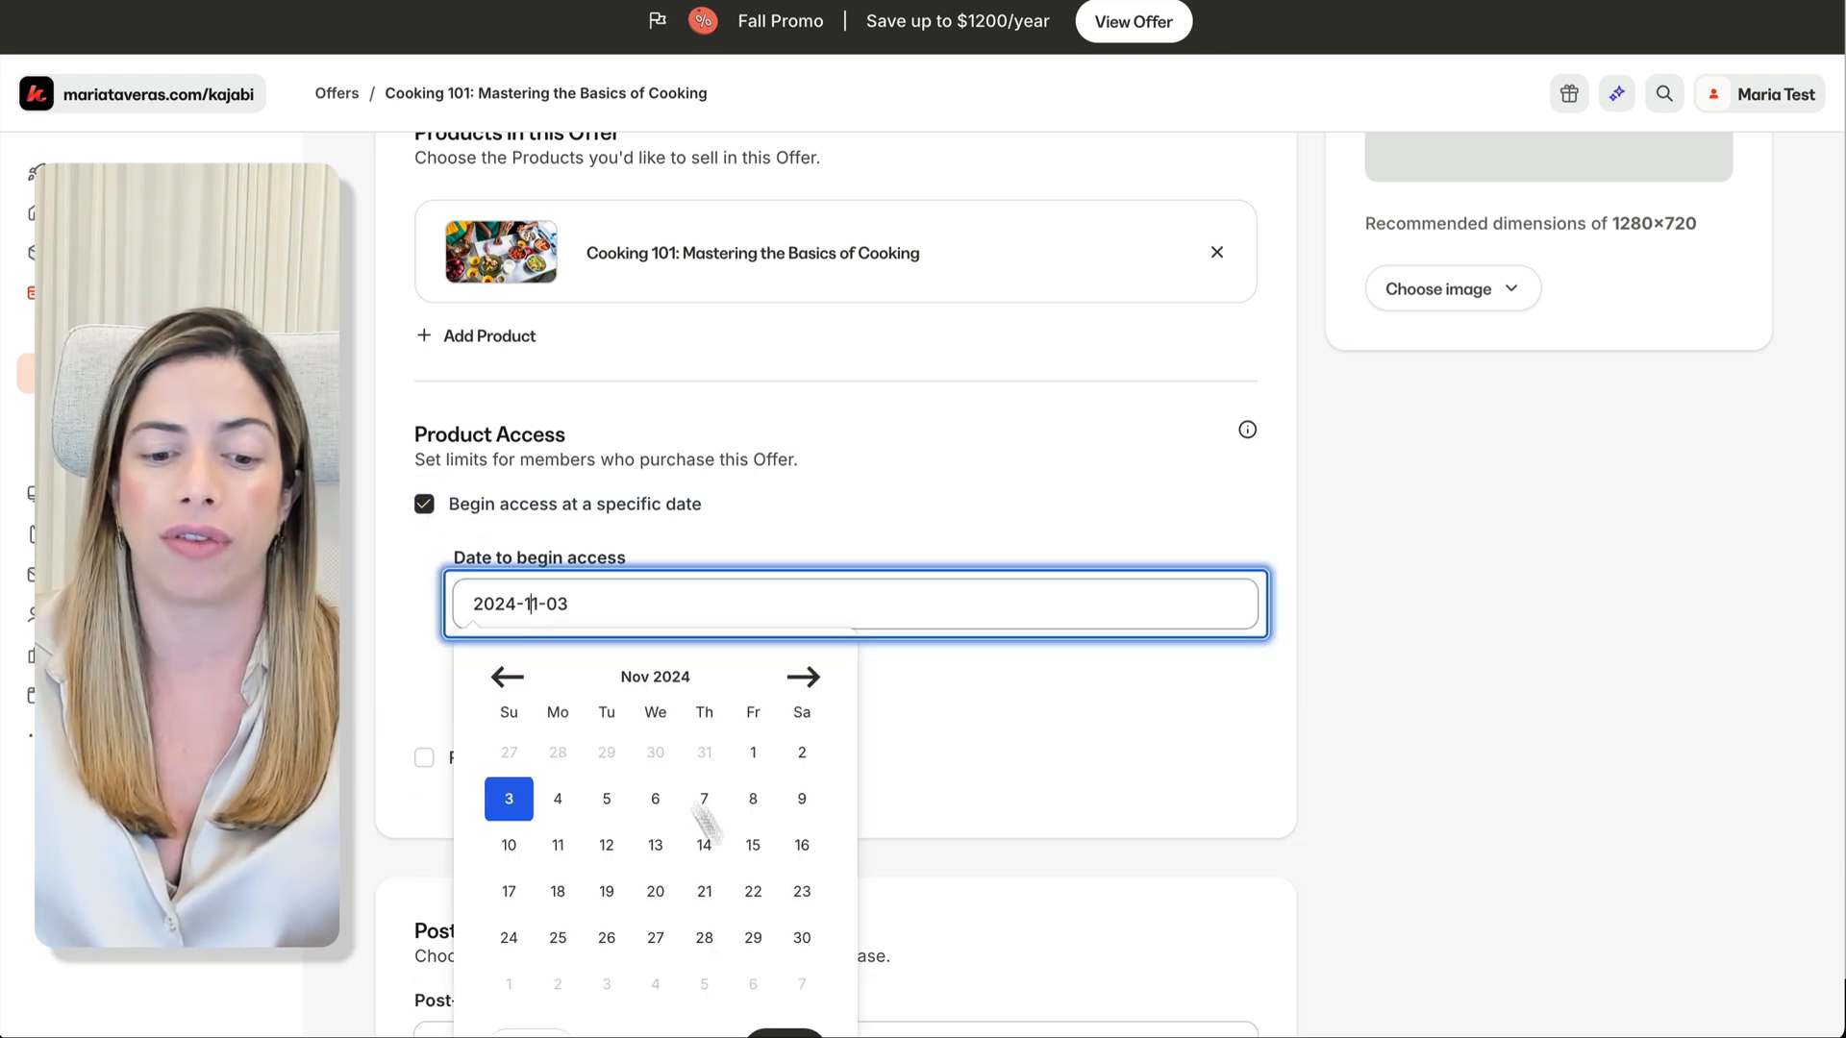
left_click(799, 885)
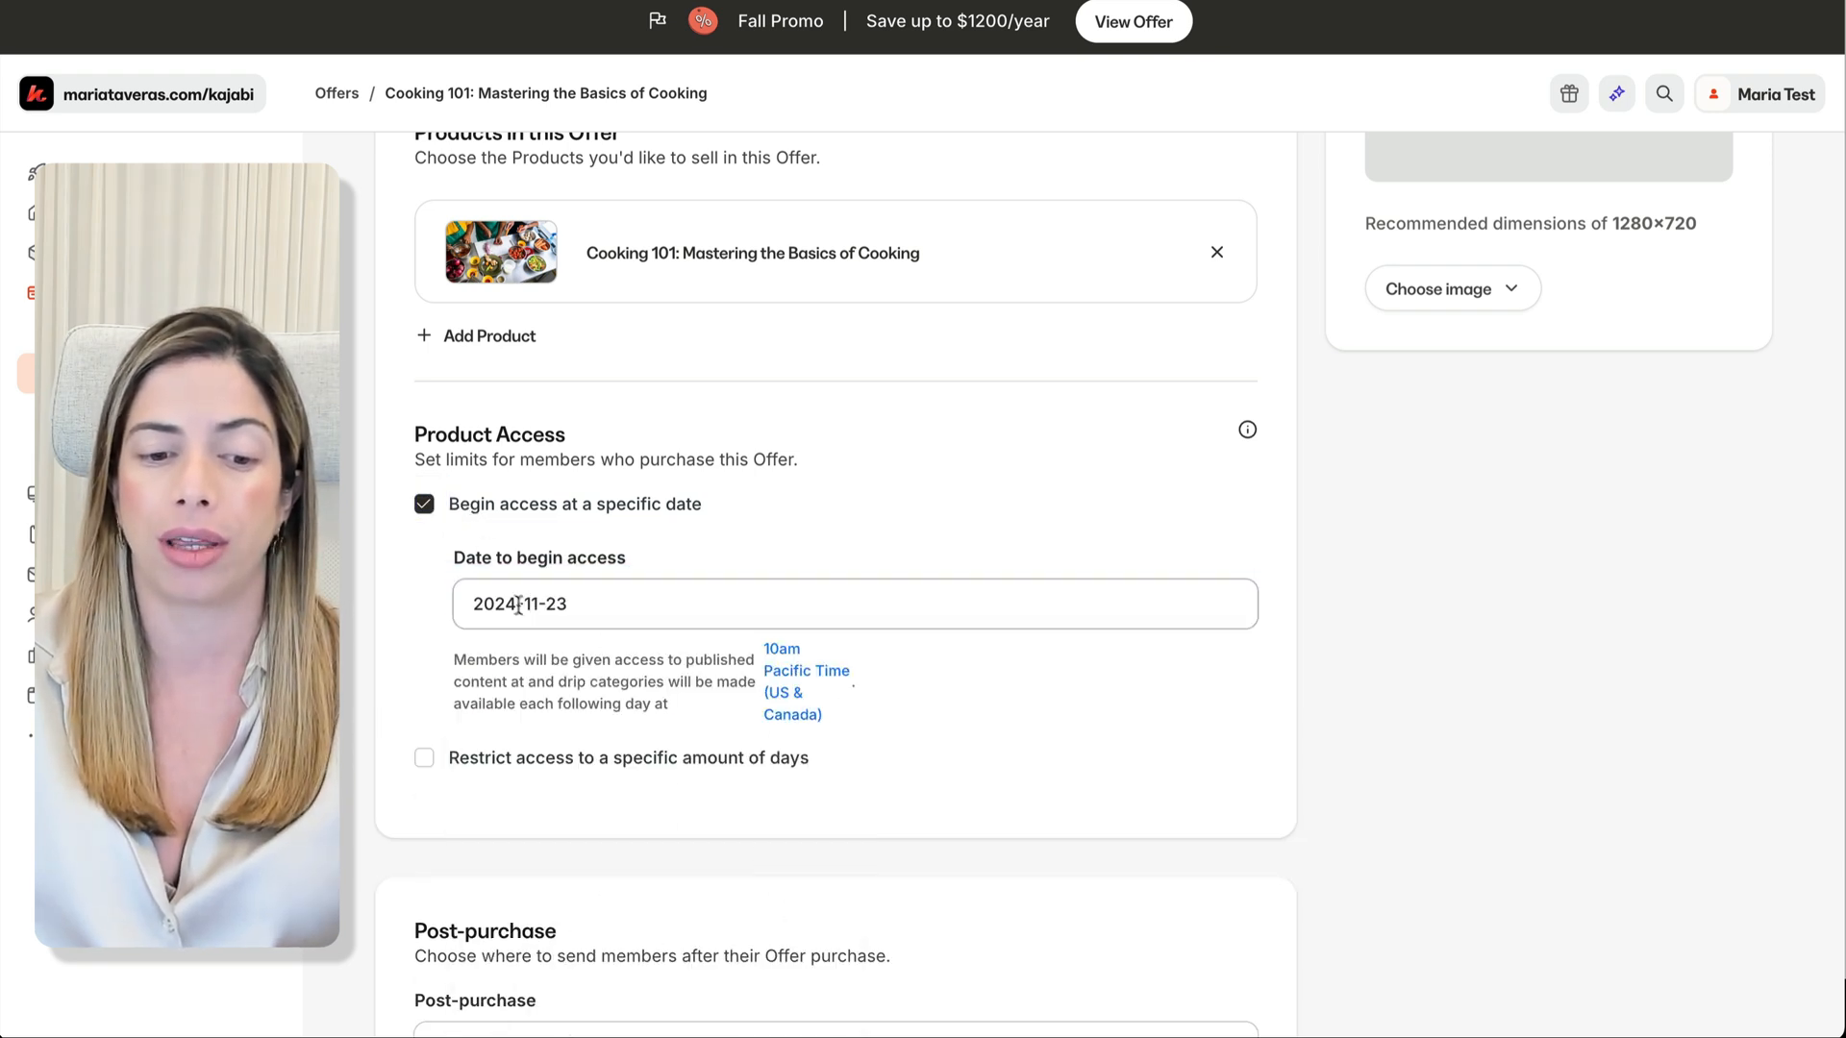
left_click(526, 607)
left_click(800, 936)
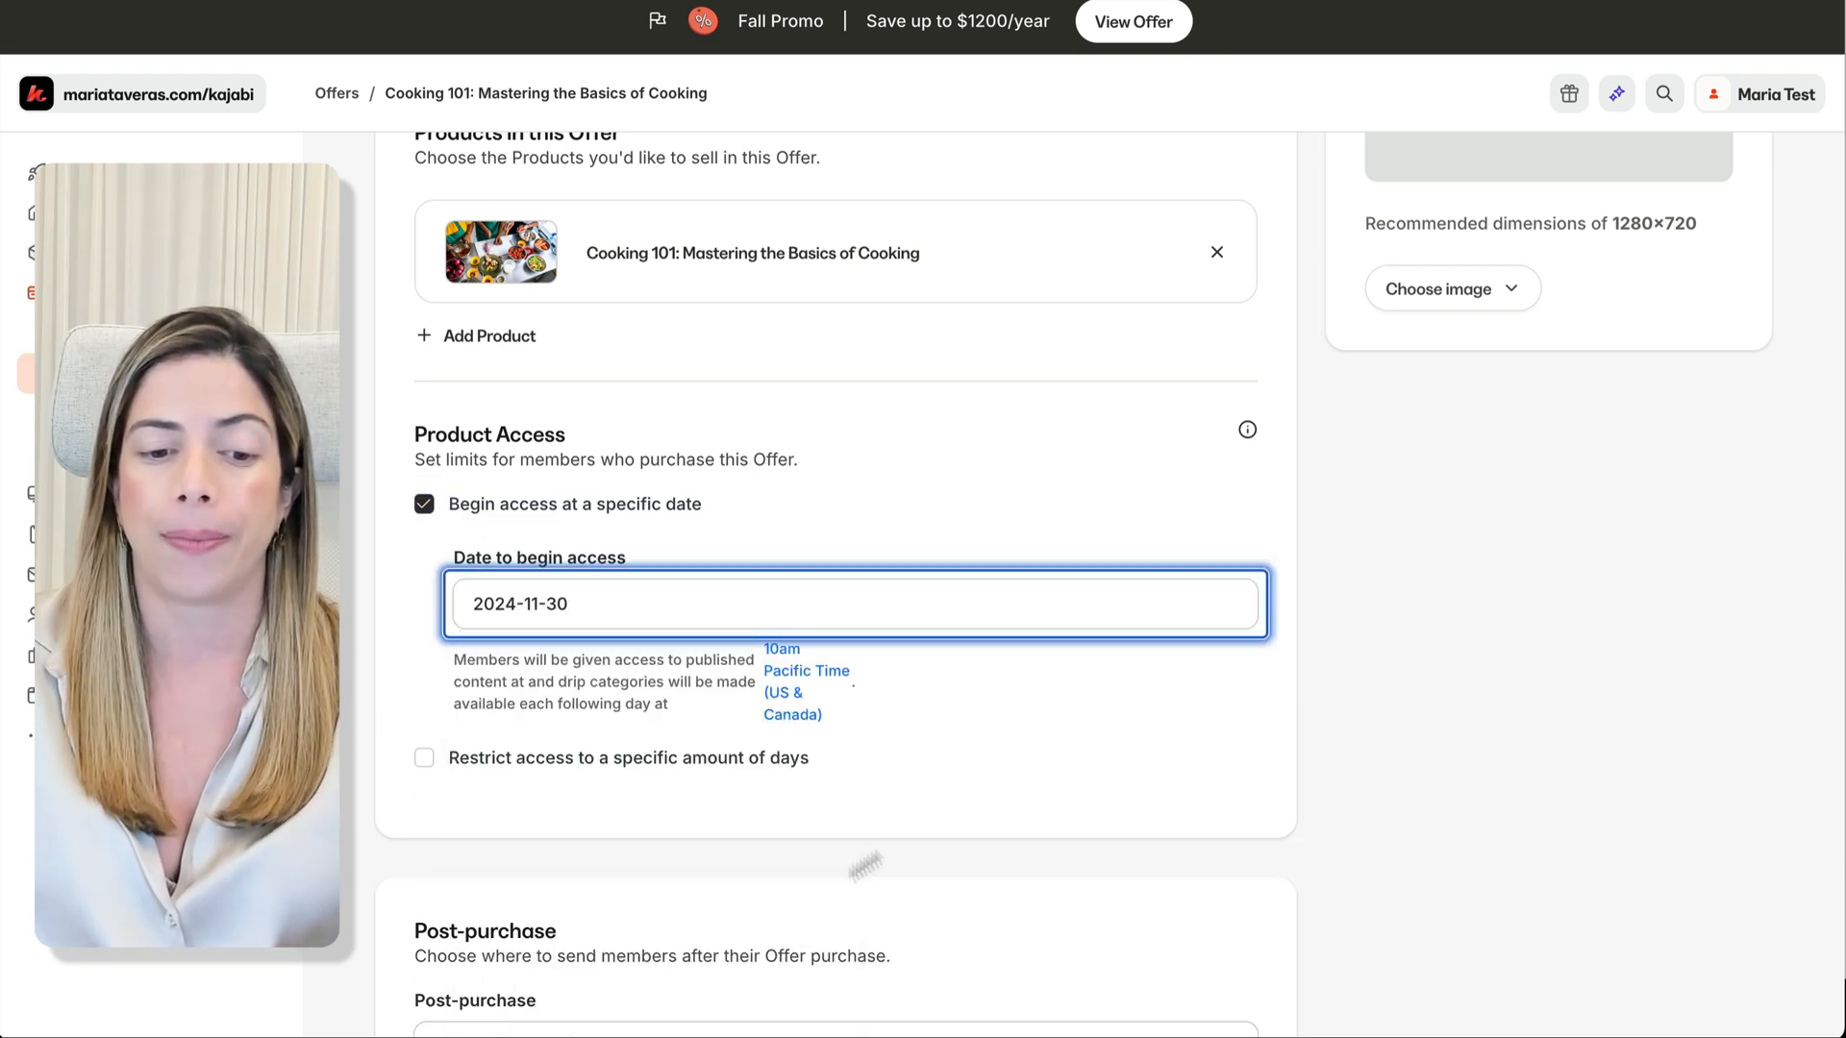
left_click(597, 760)
left_click(594, 854)
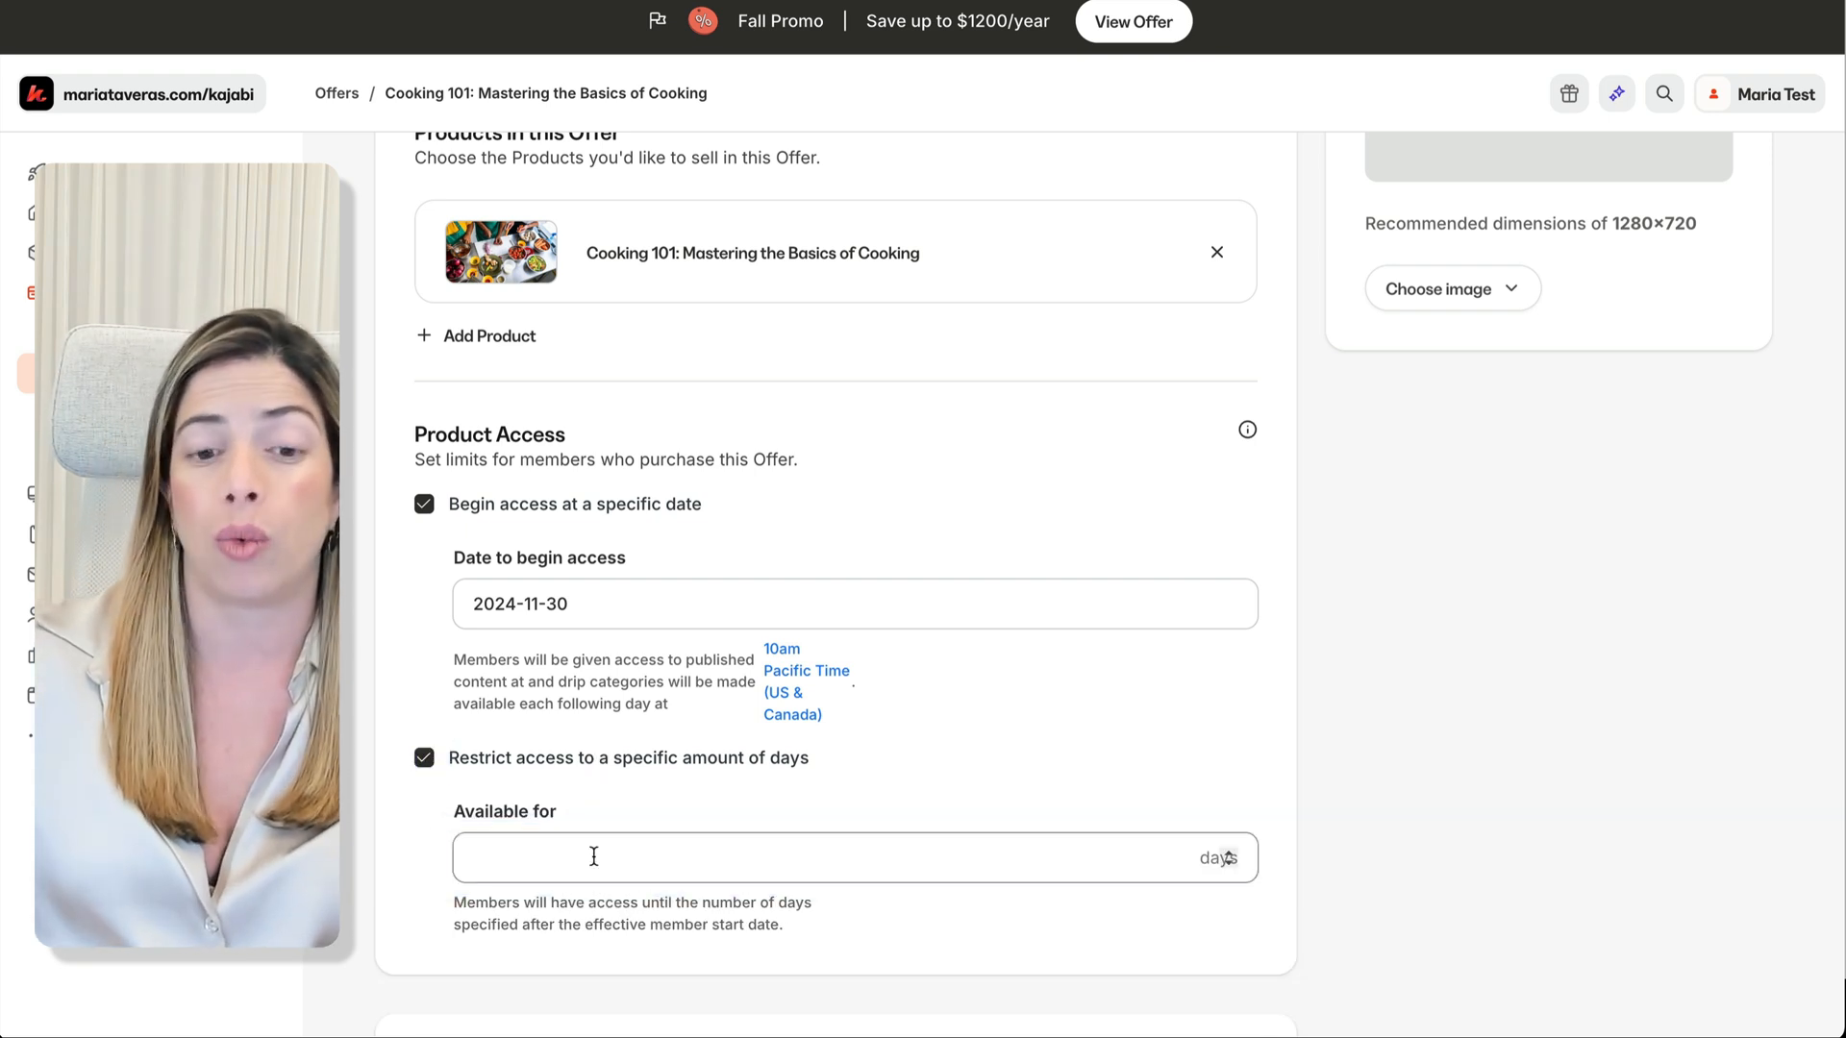
Step: Send members after purchase to the existing landing page "Cooking Thank you"
scroll(1369, 727, "down", 6)
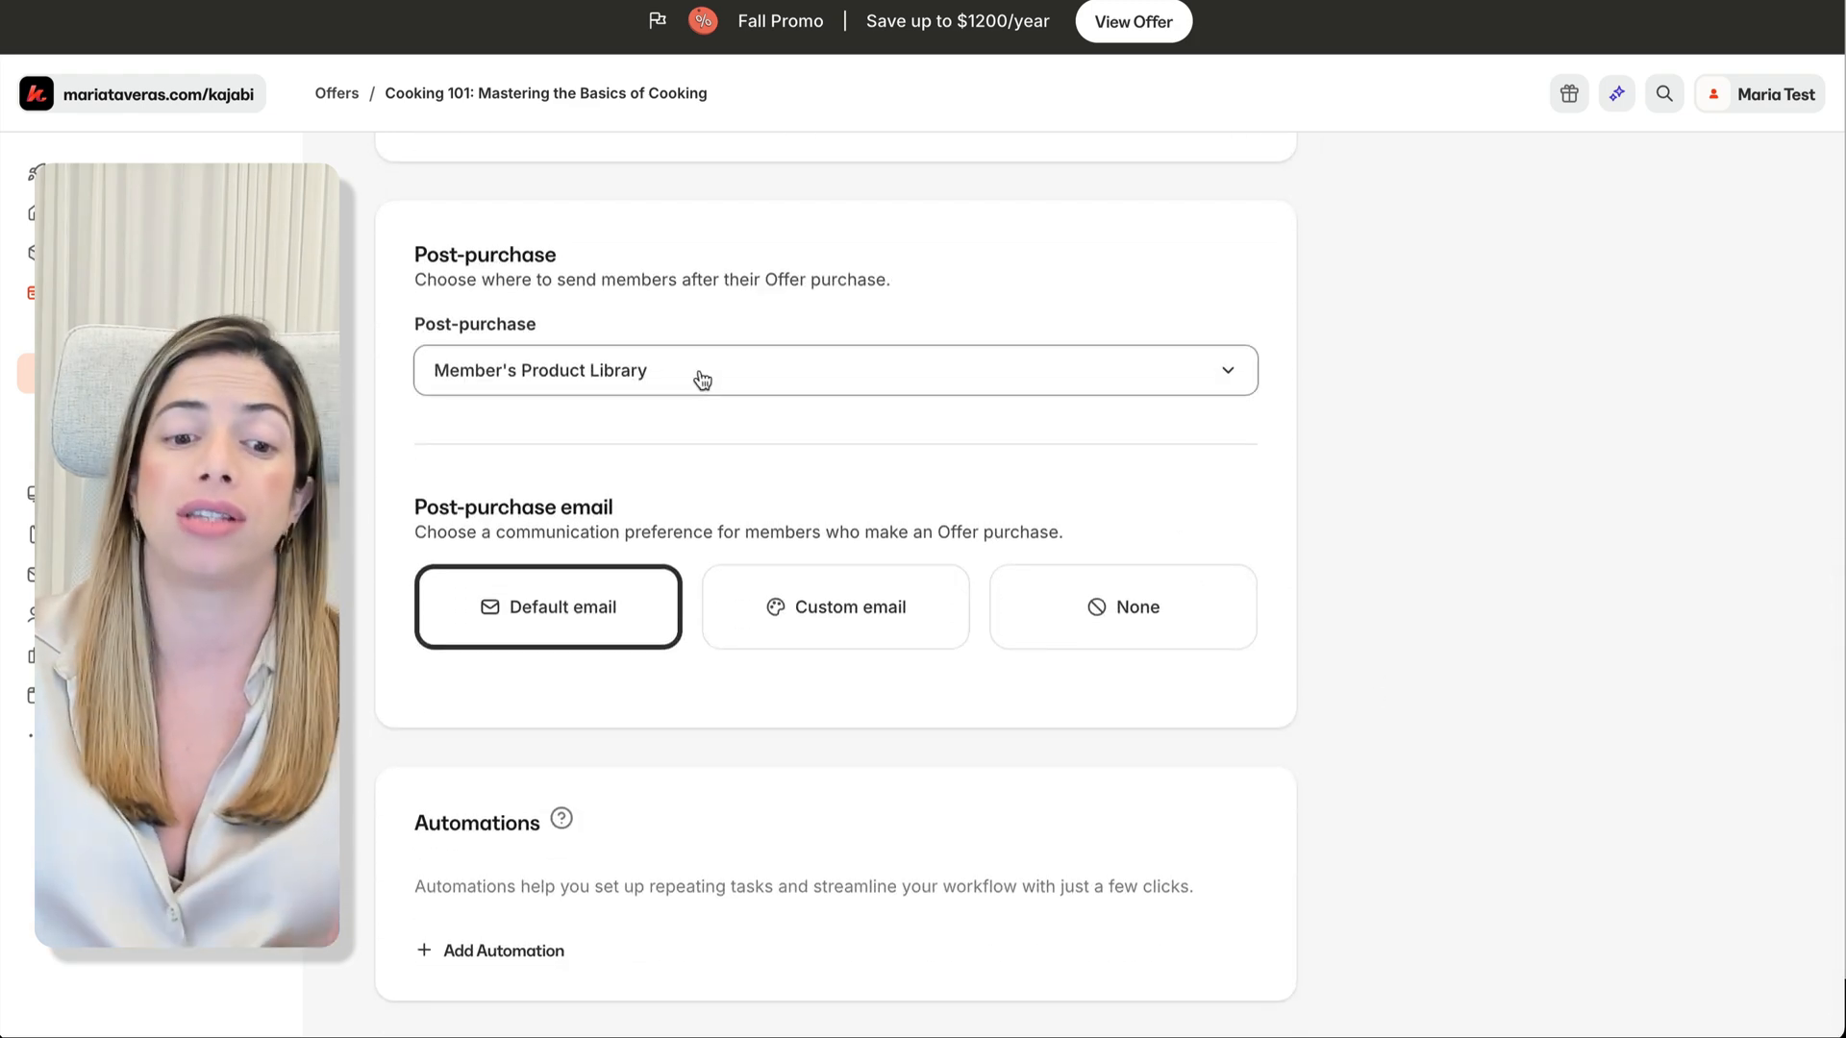
left_click(702, 379)
left_click(690, 396)
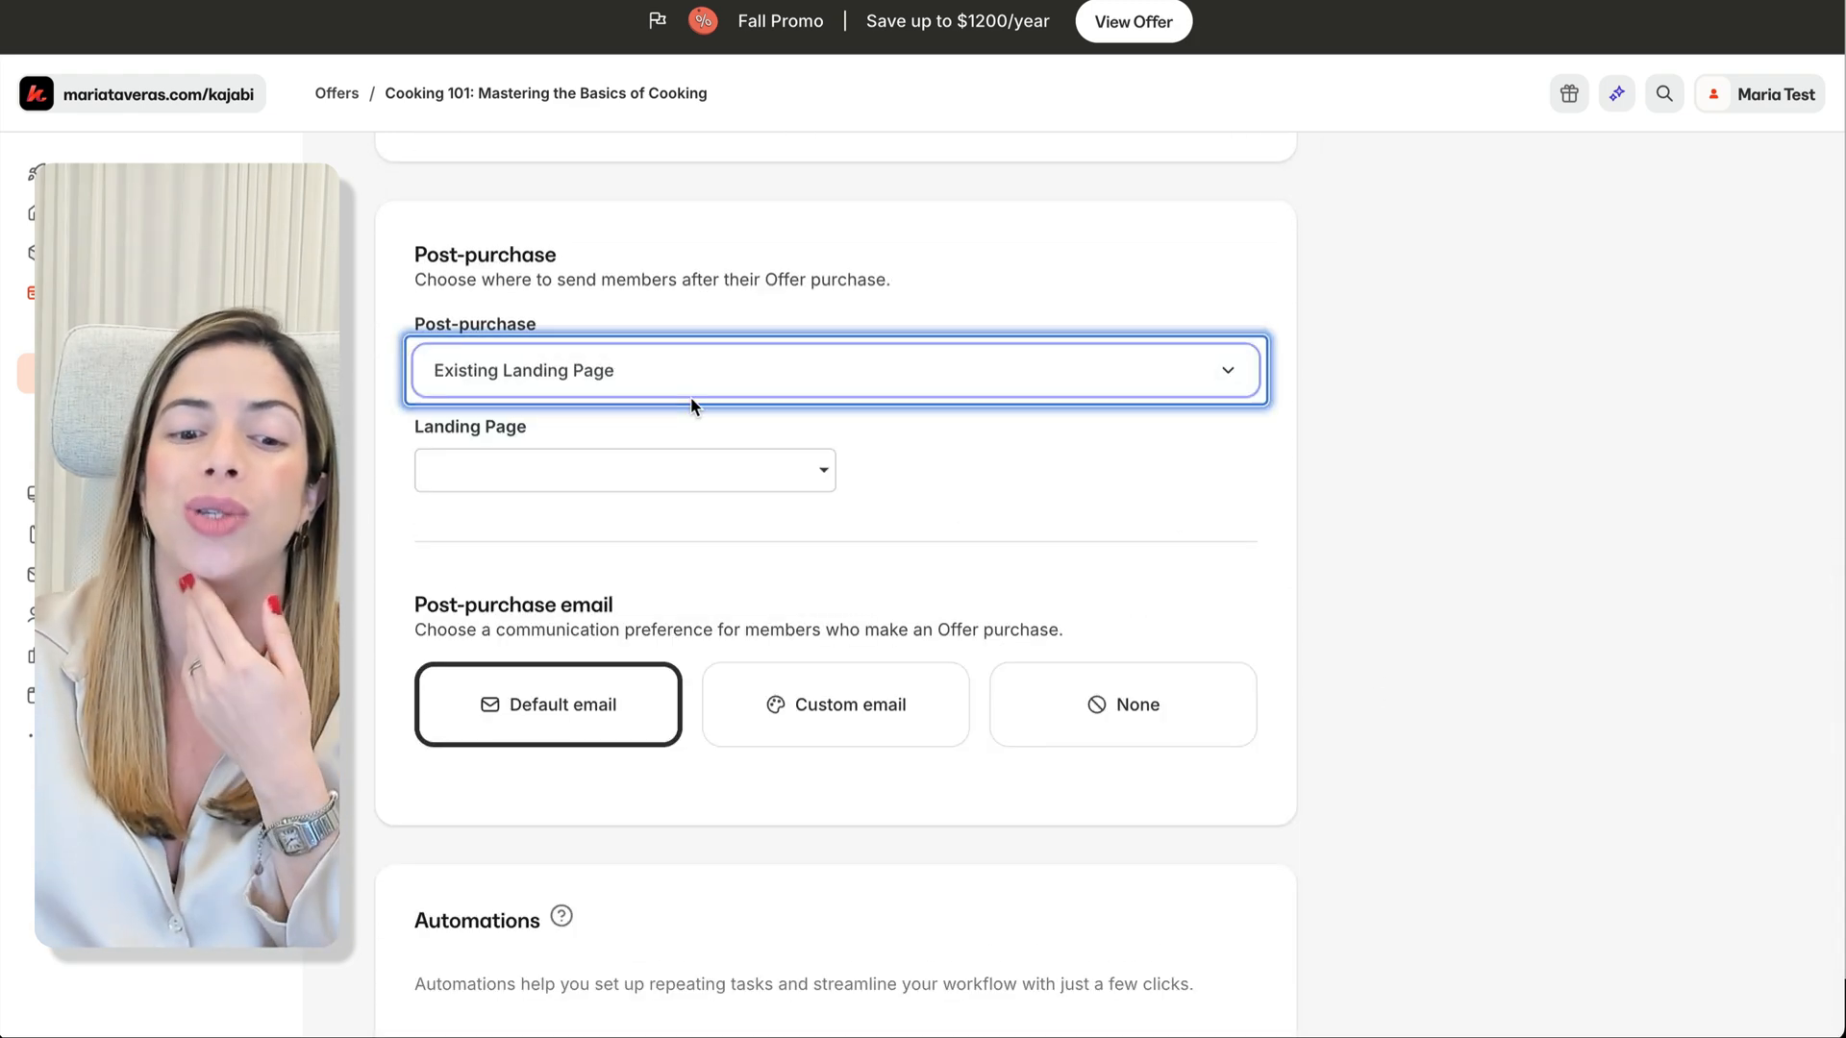
left_click(645, 486)
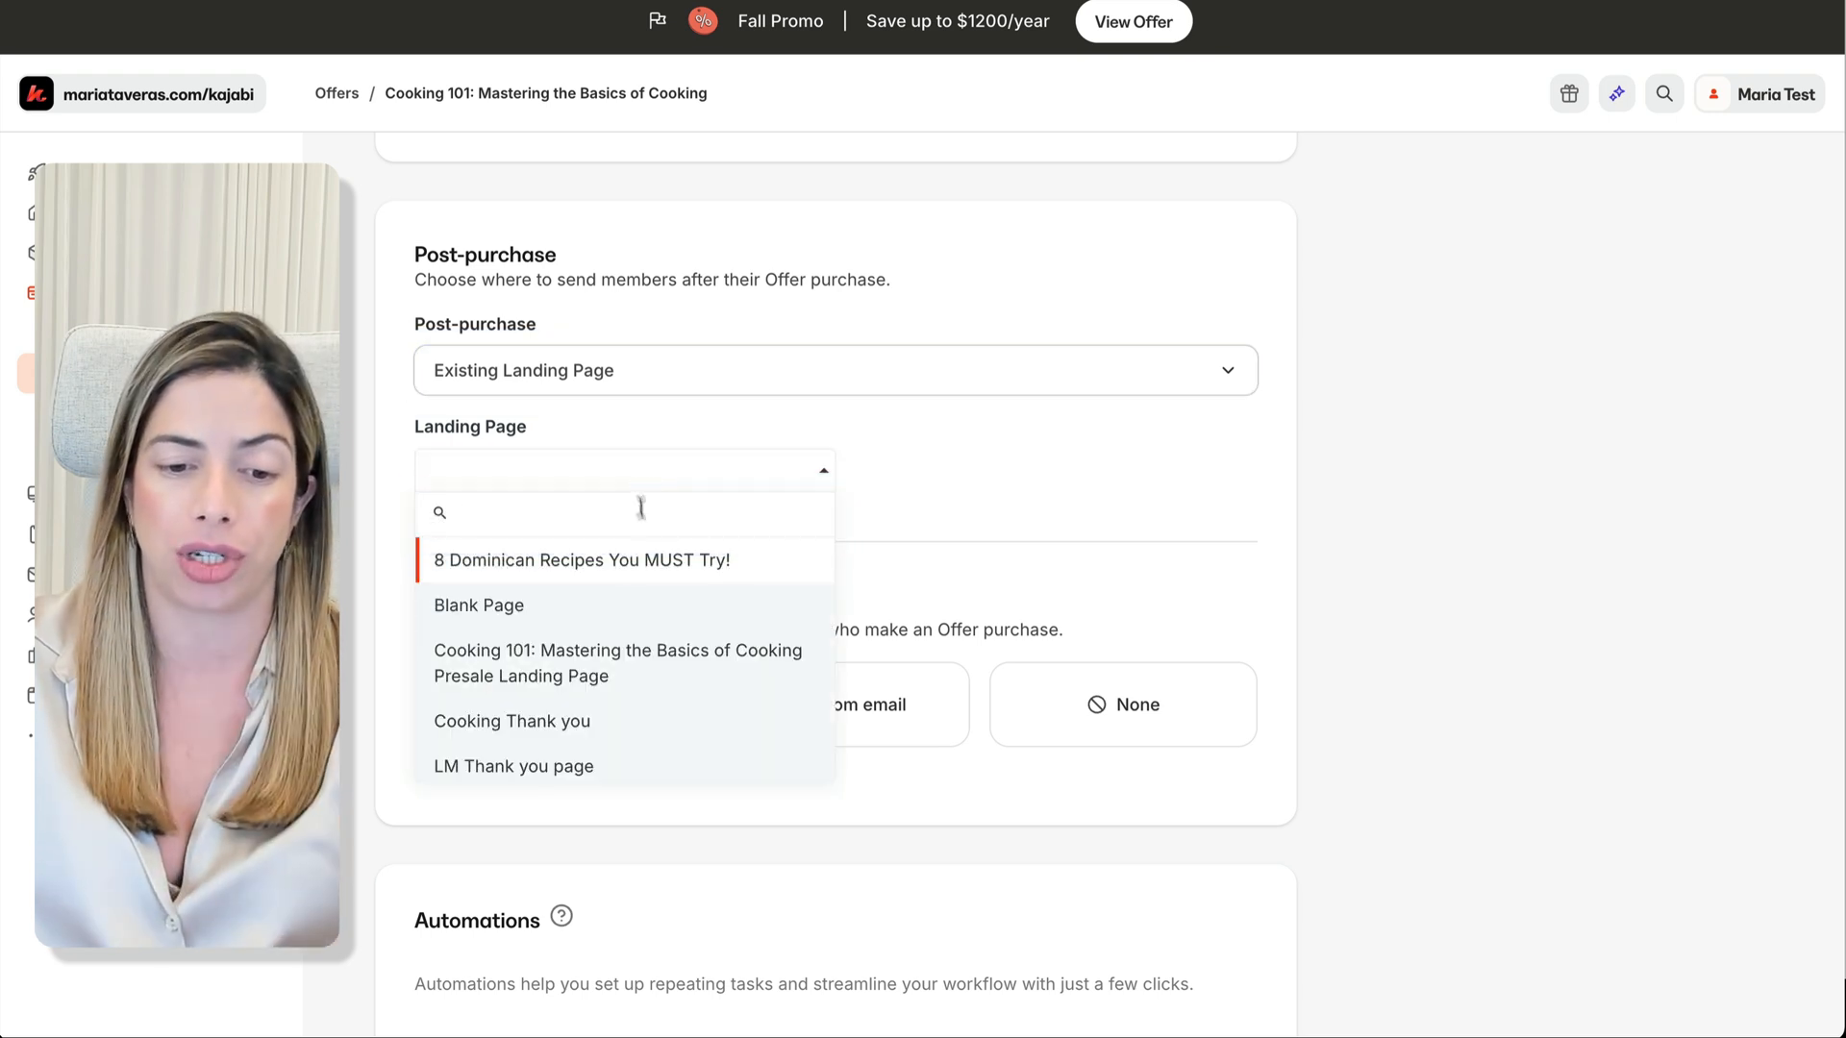
left_click(644, 723)
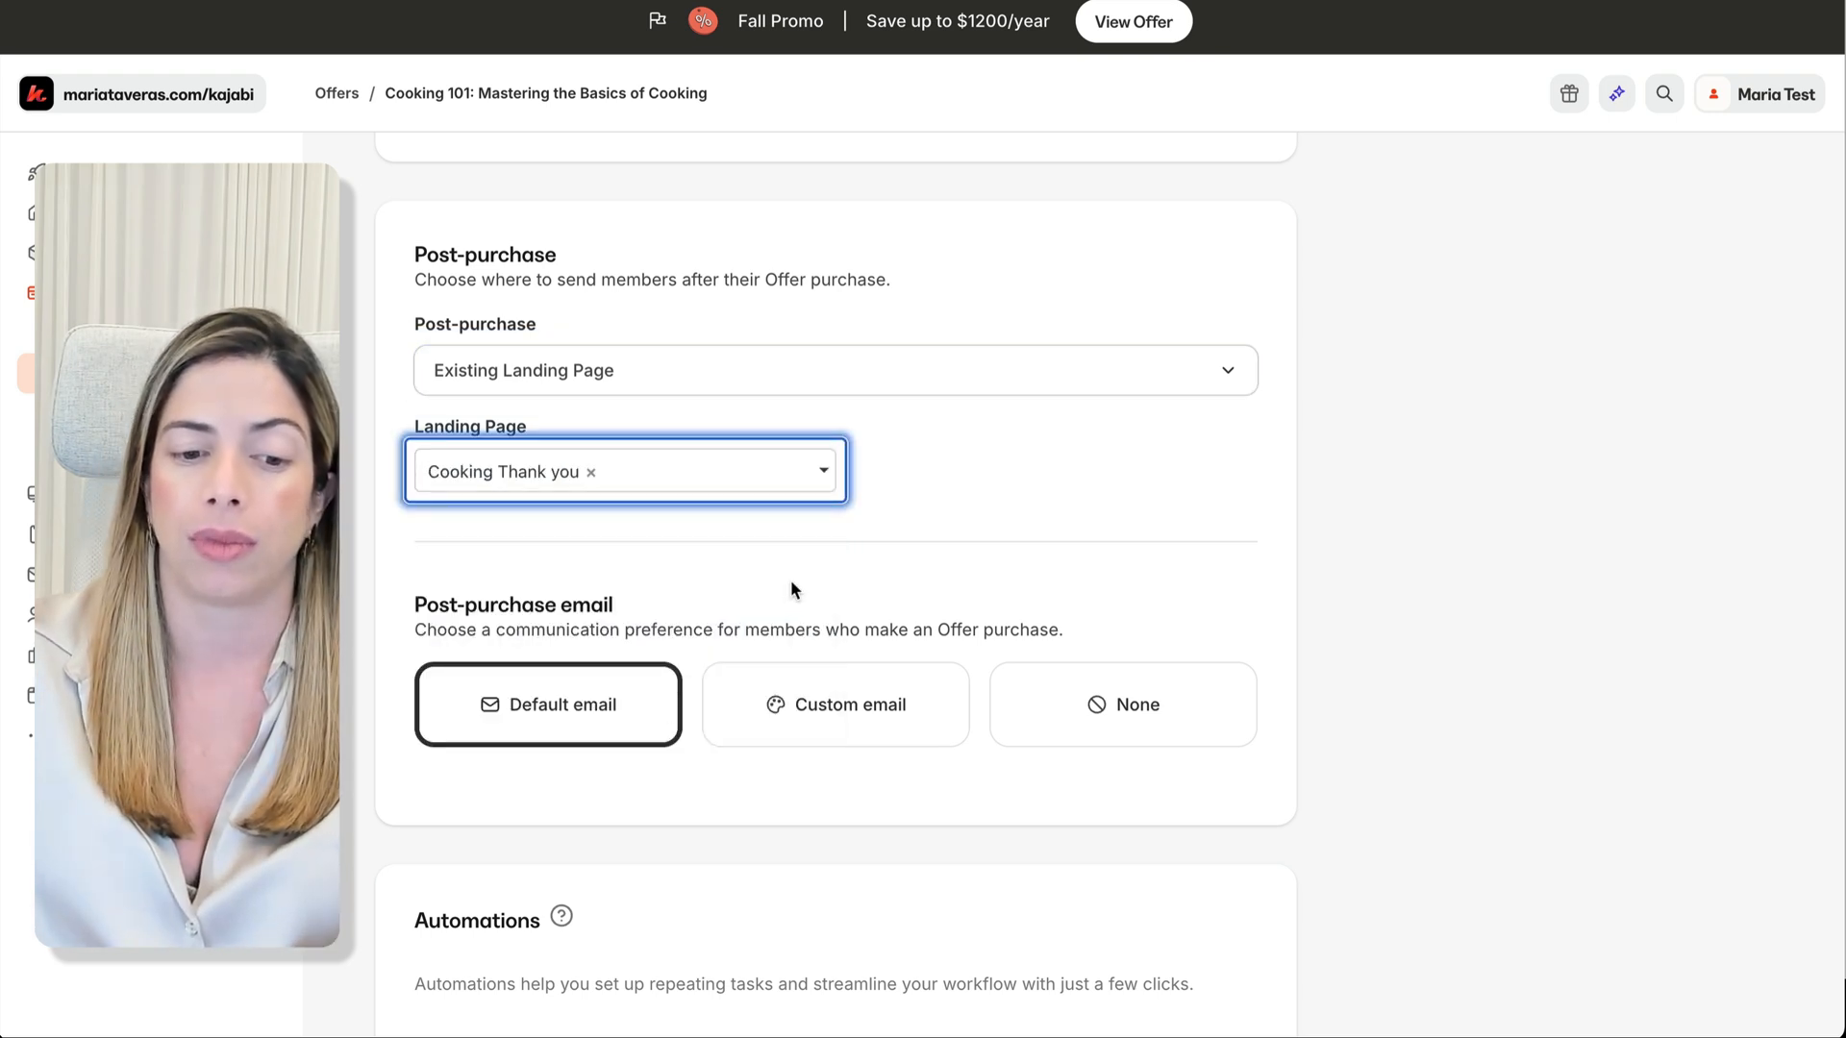
Step: Add an automation that subscribes buyers of the offer to the "Welcome Cooking Class Example" email sequence, and save the offer
scroll(790, 588, "down", 1)
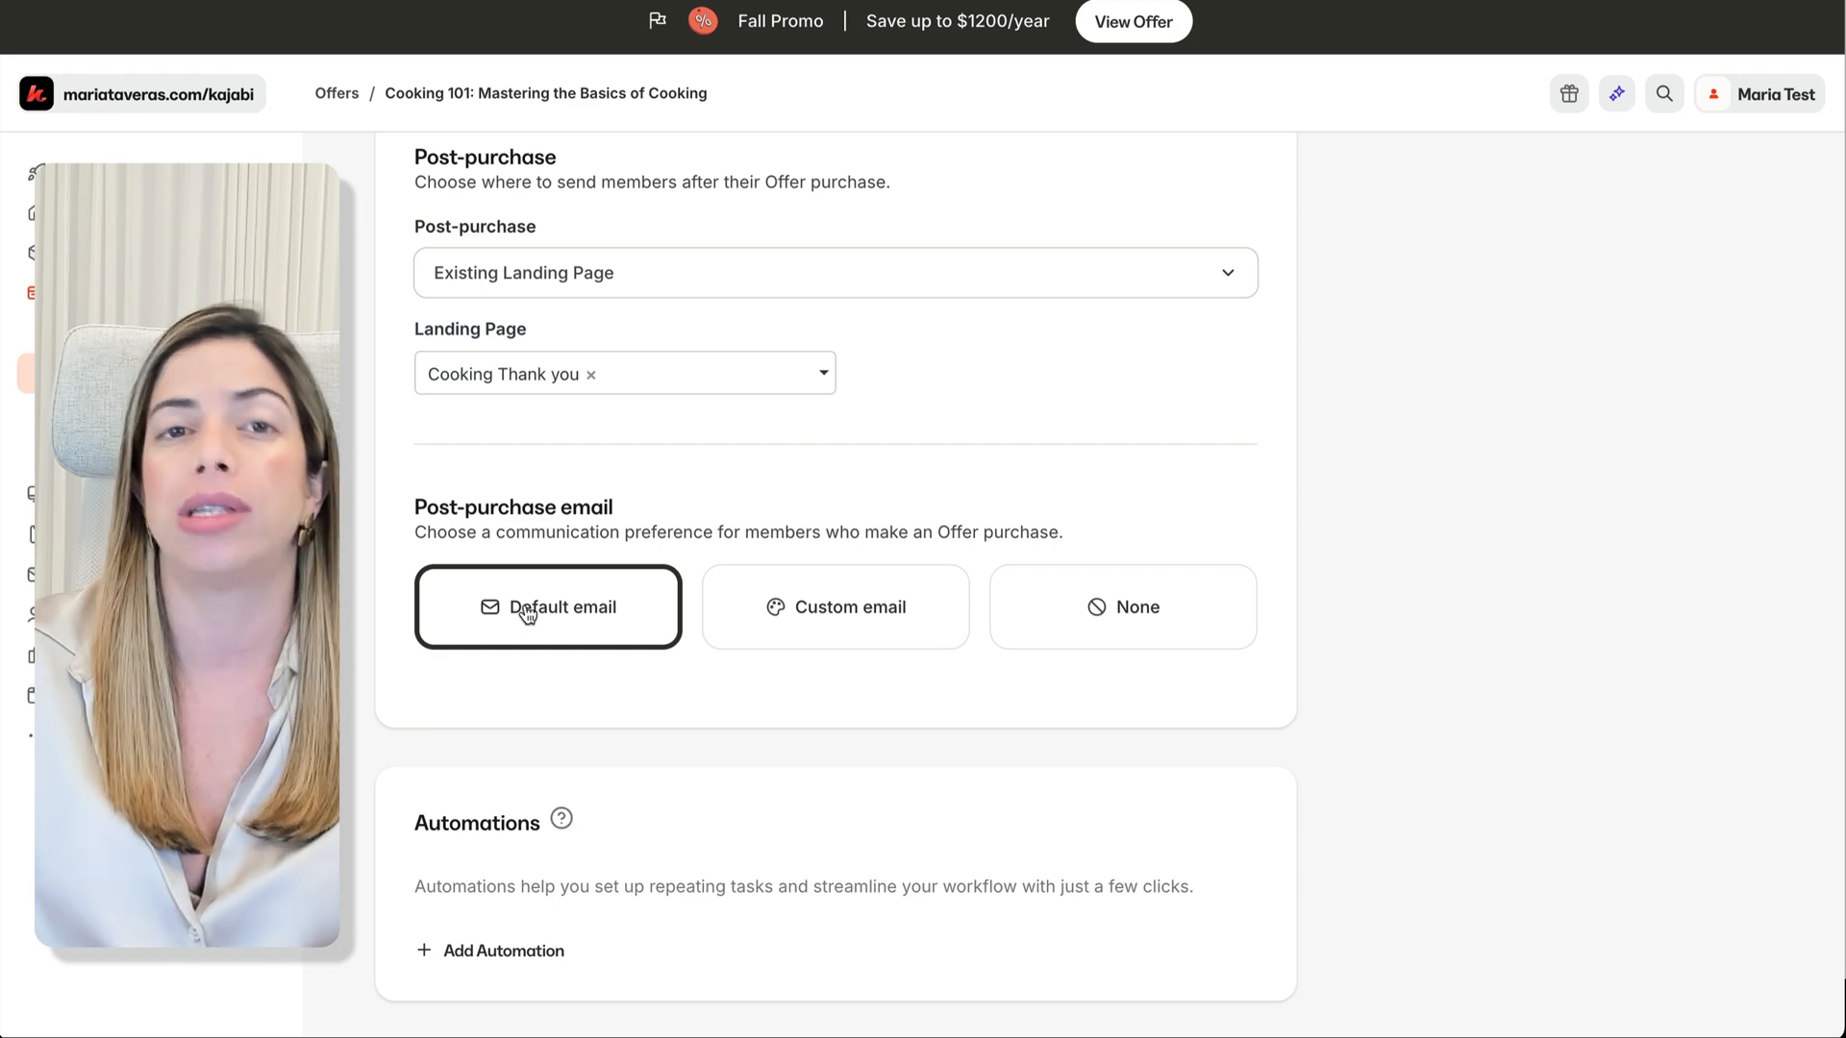
left_click(504, 950)
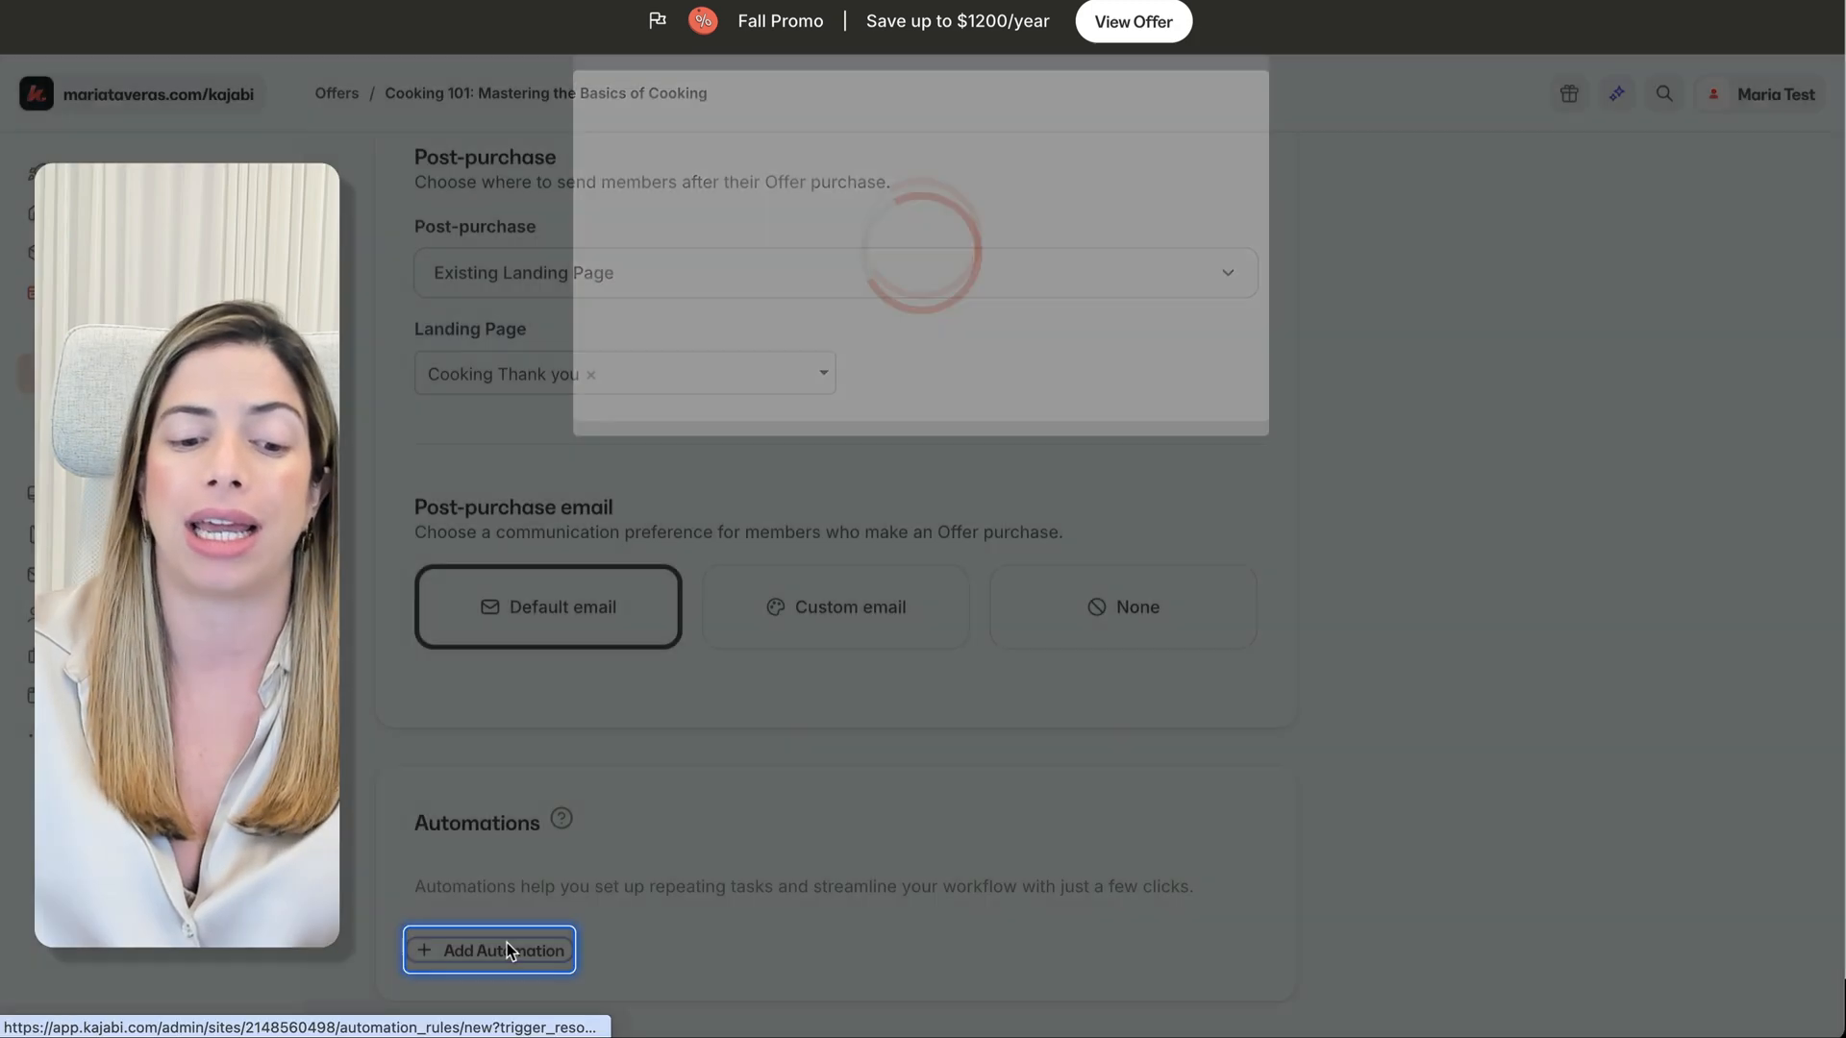
left_click(718, 662)
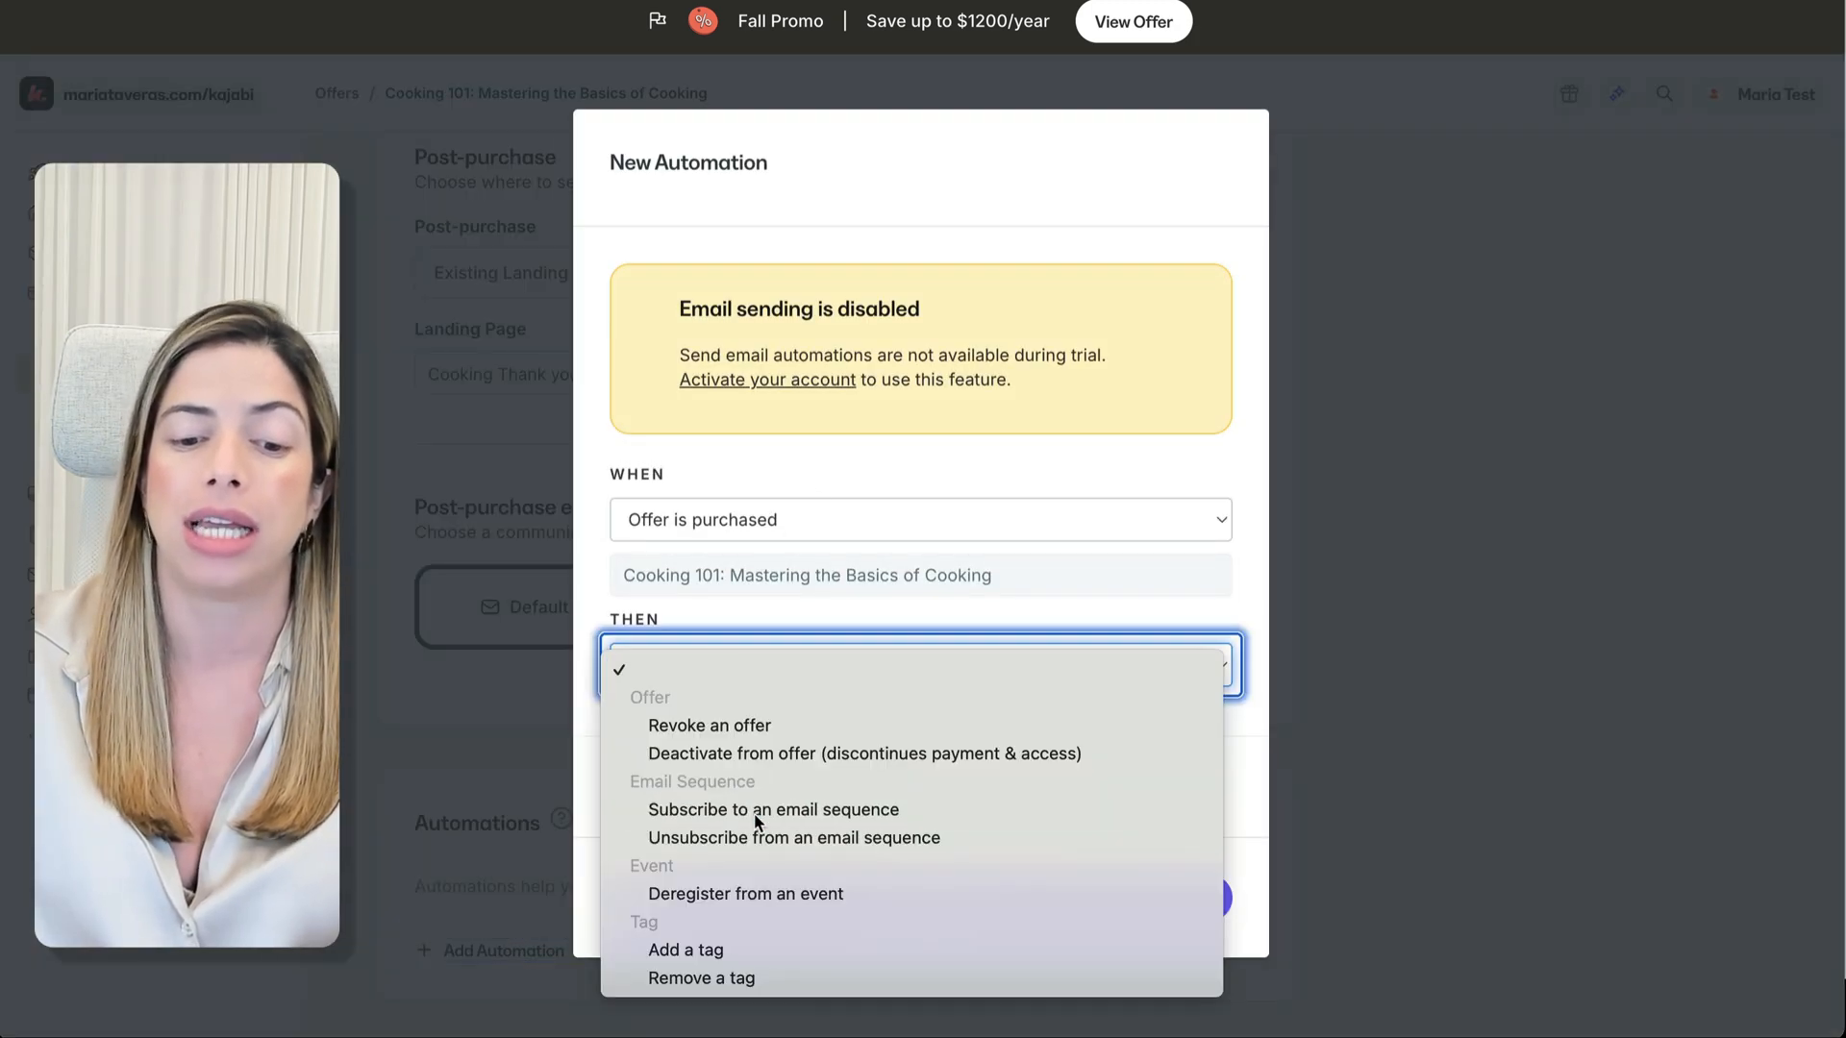
left_click(769, 808)
left_click(789, 733)
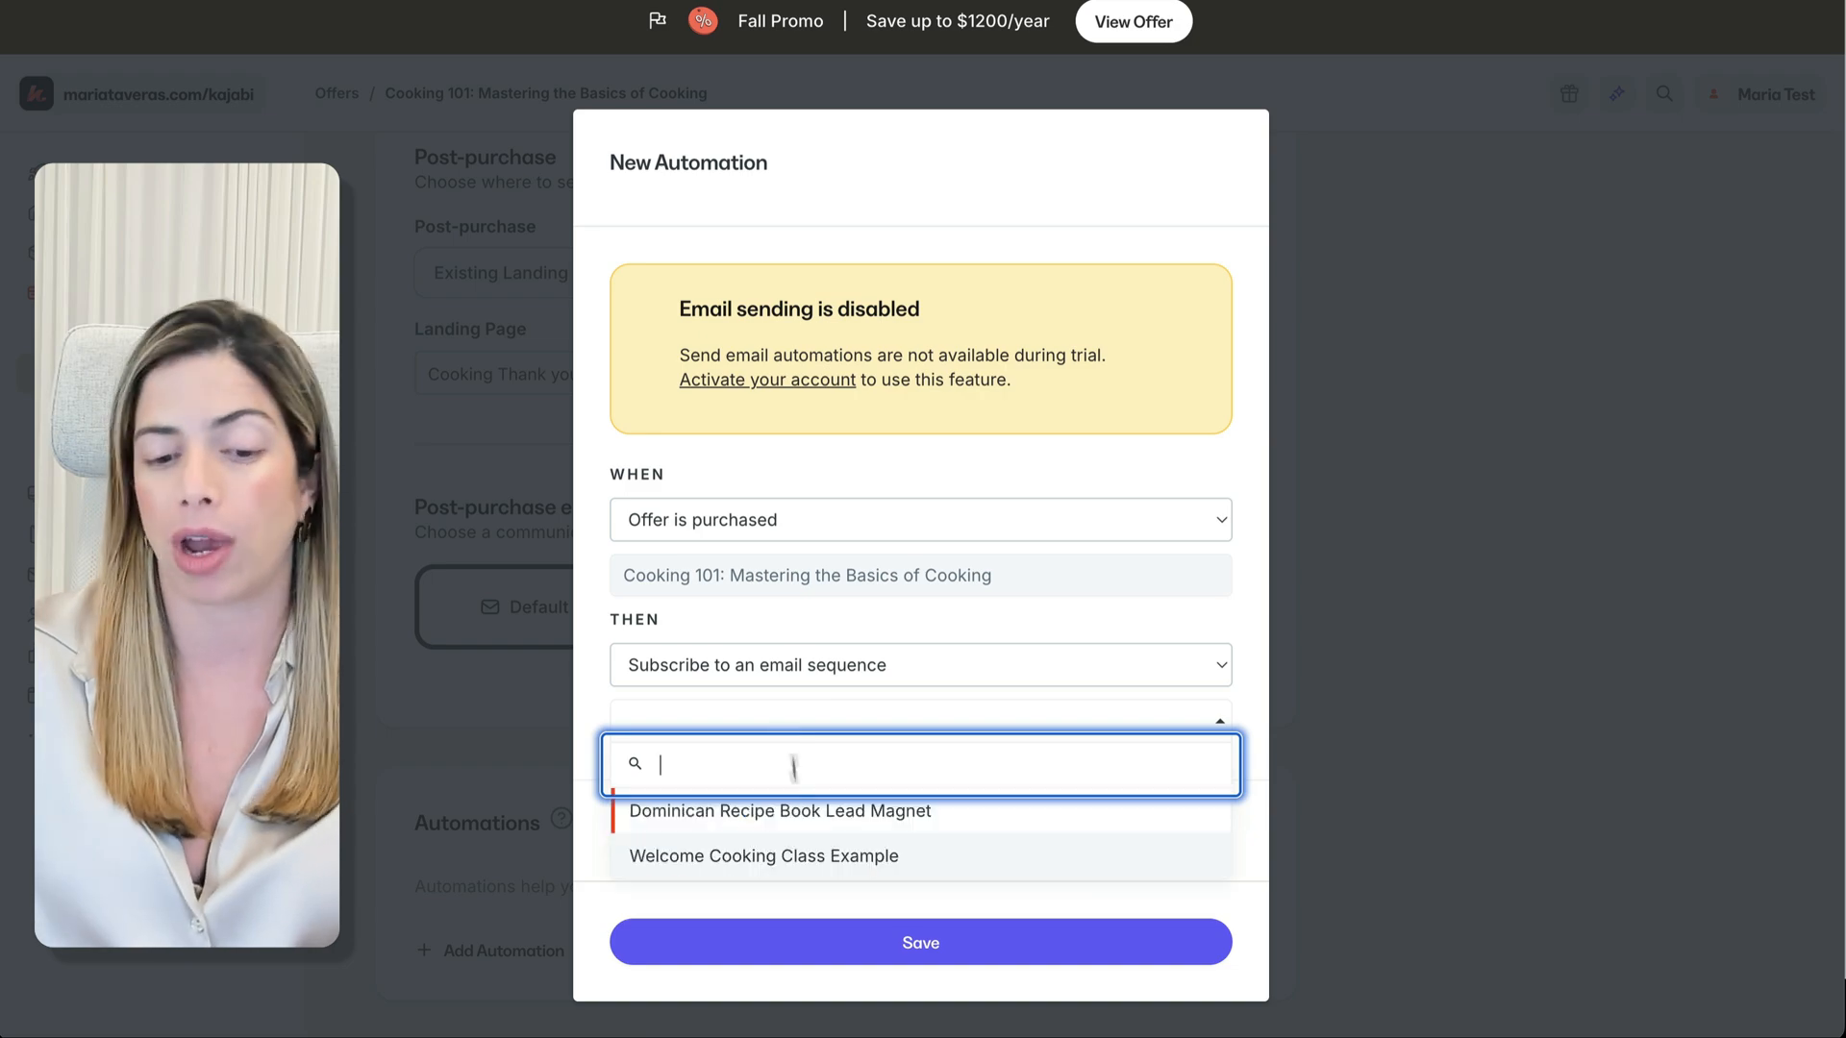
left_click(799, 855)
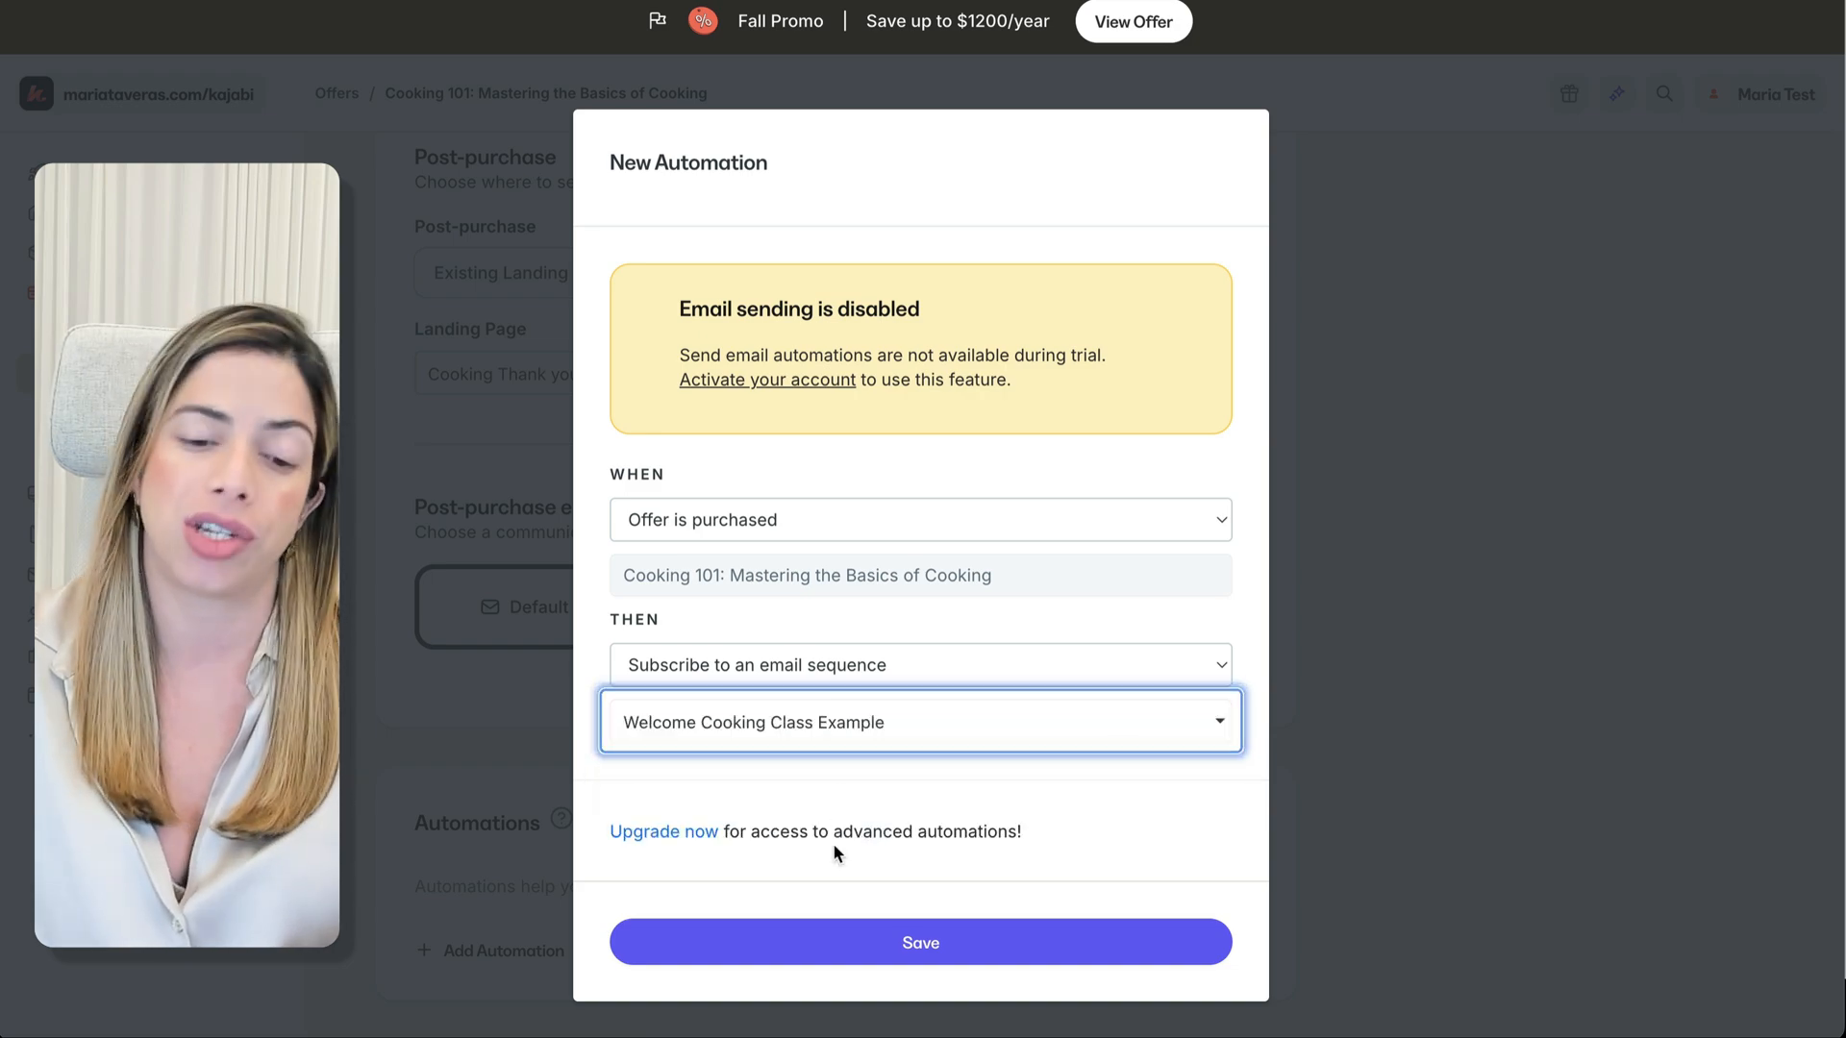
left_click(814, 960)
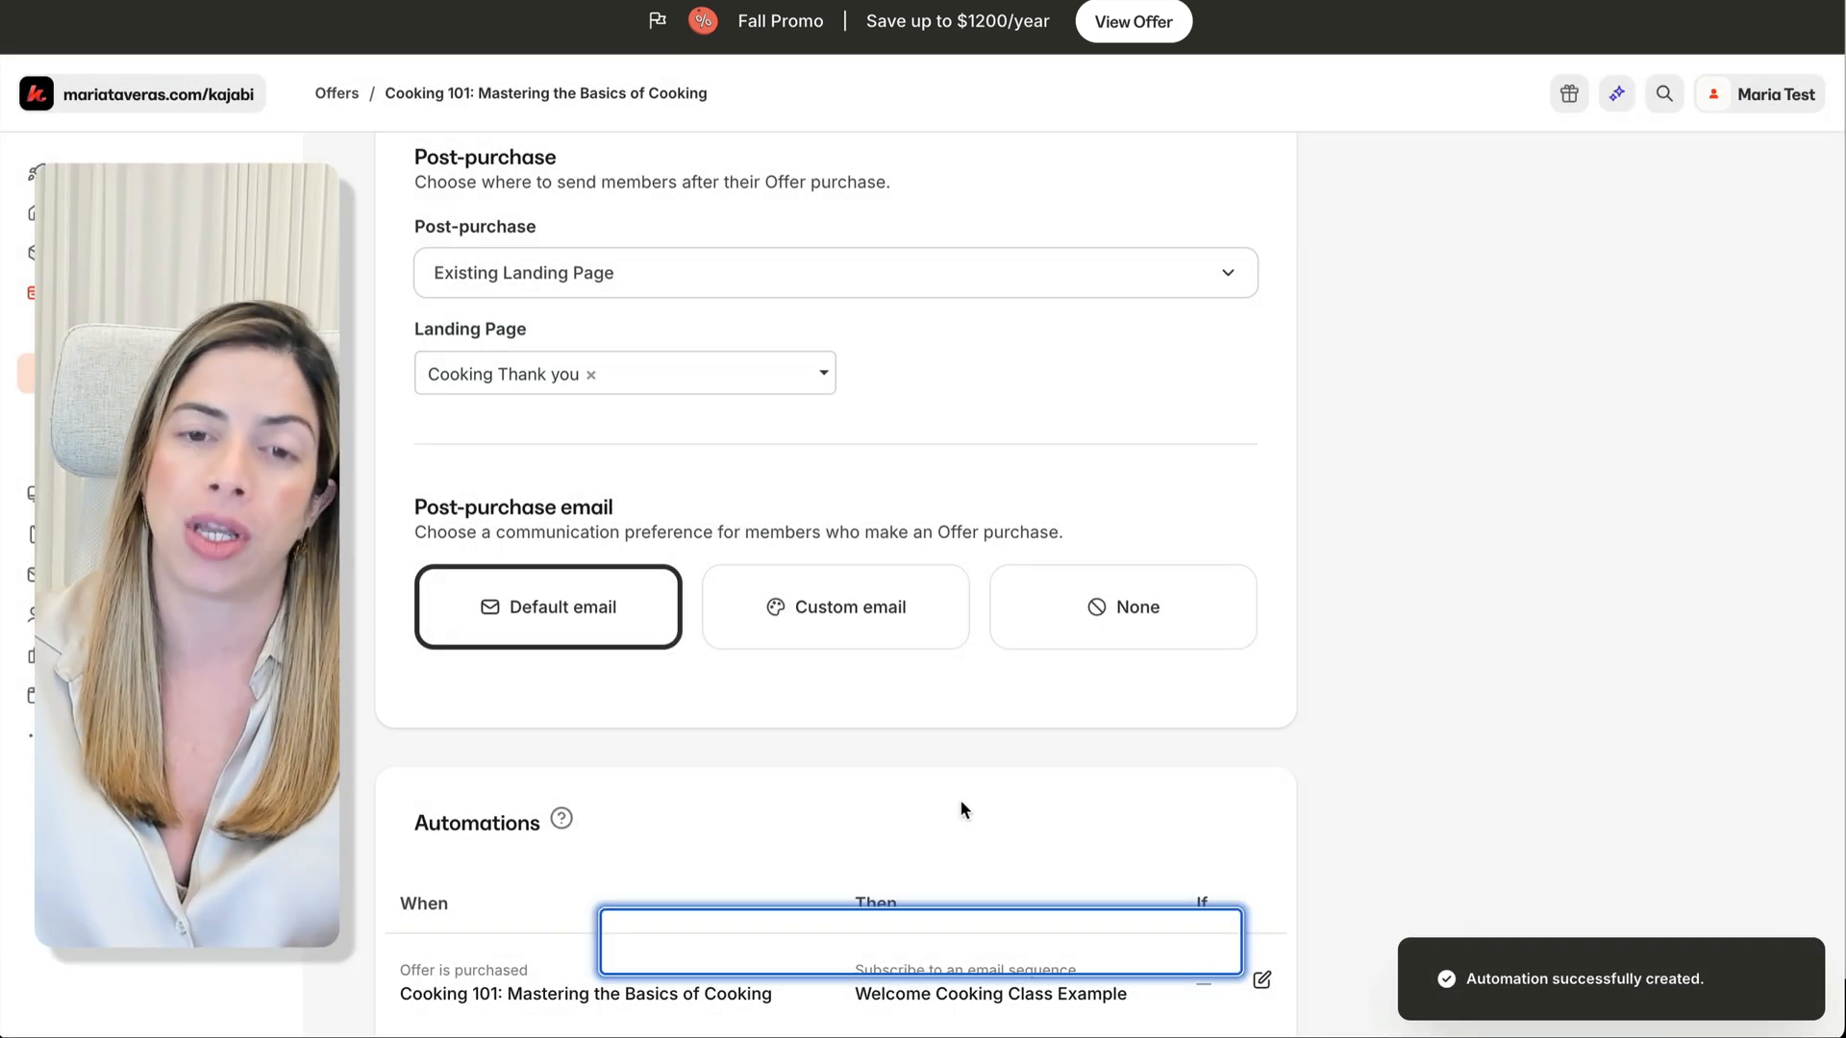
scroll(1461, 581, "up", 10)
left_click(1730, 197)
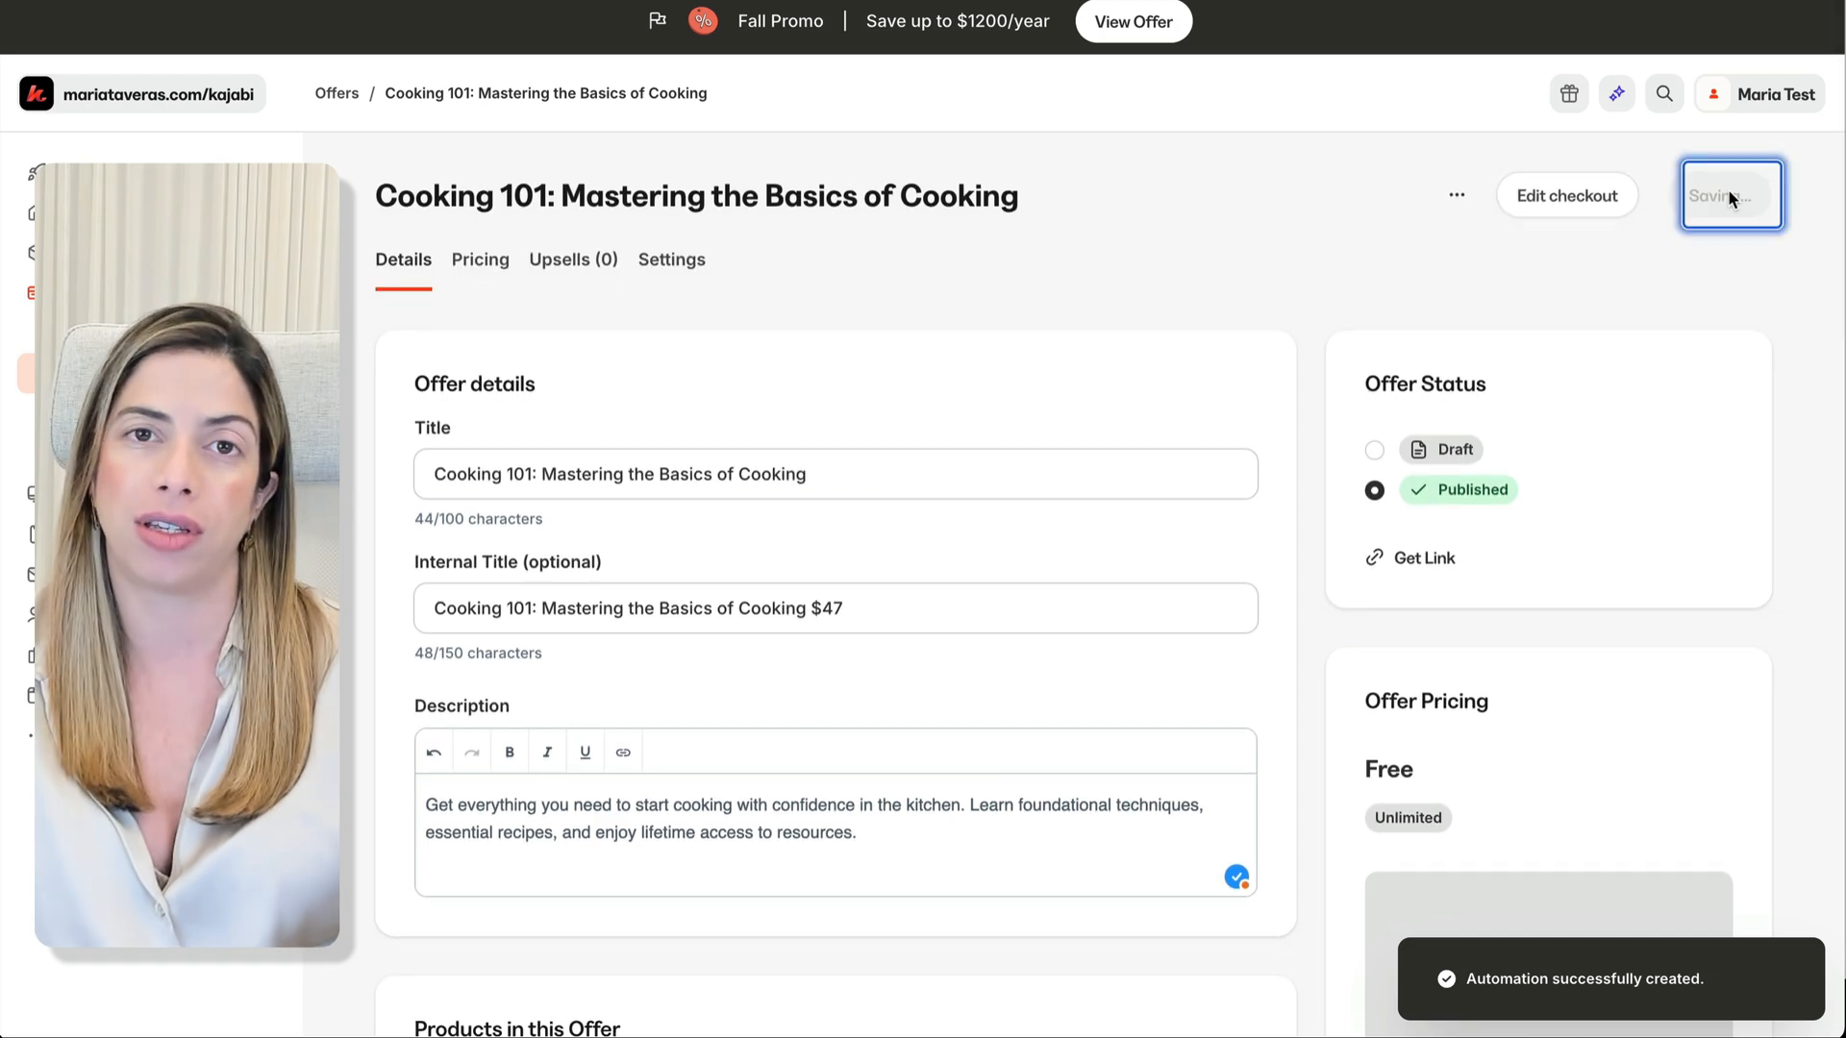
Step: Use the recently uploaded cooking photo as the offer's image and save the offer
scroll(1577, 353, "down", 3)
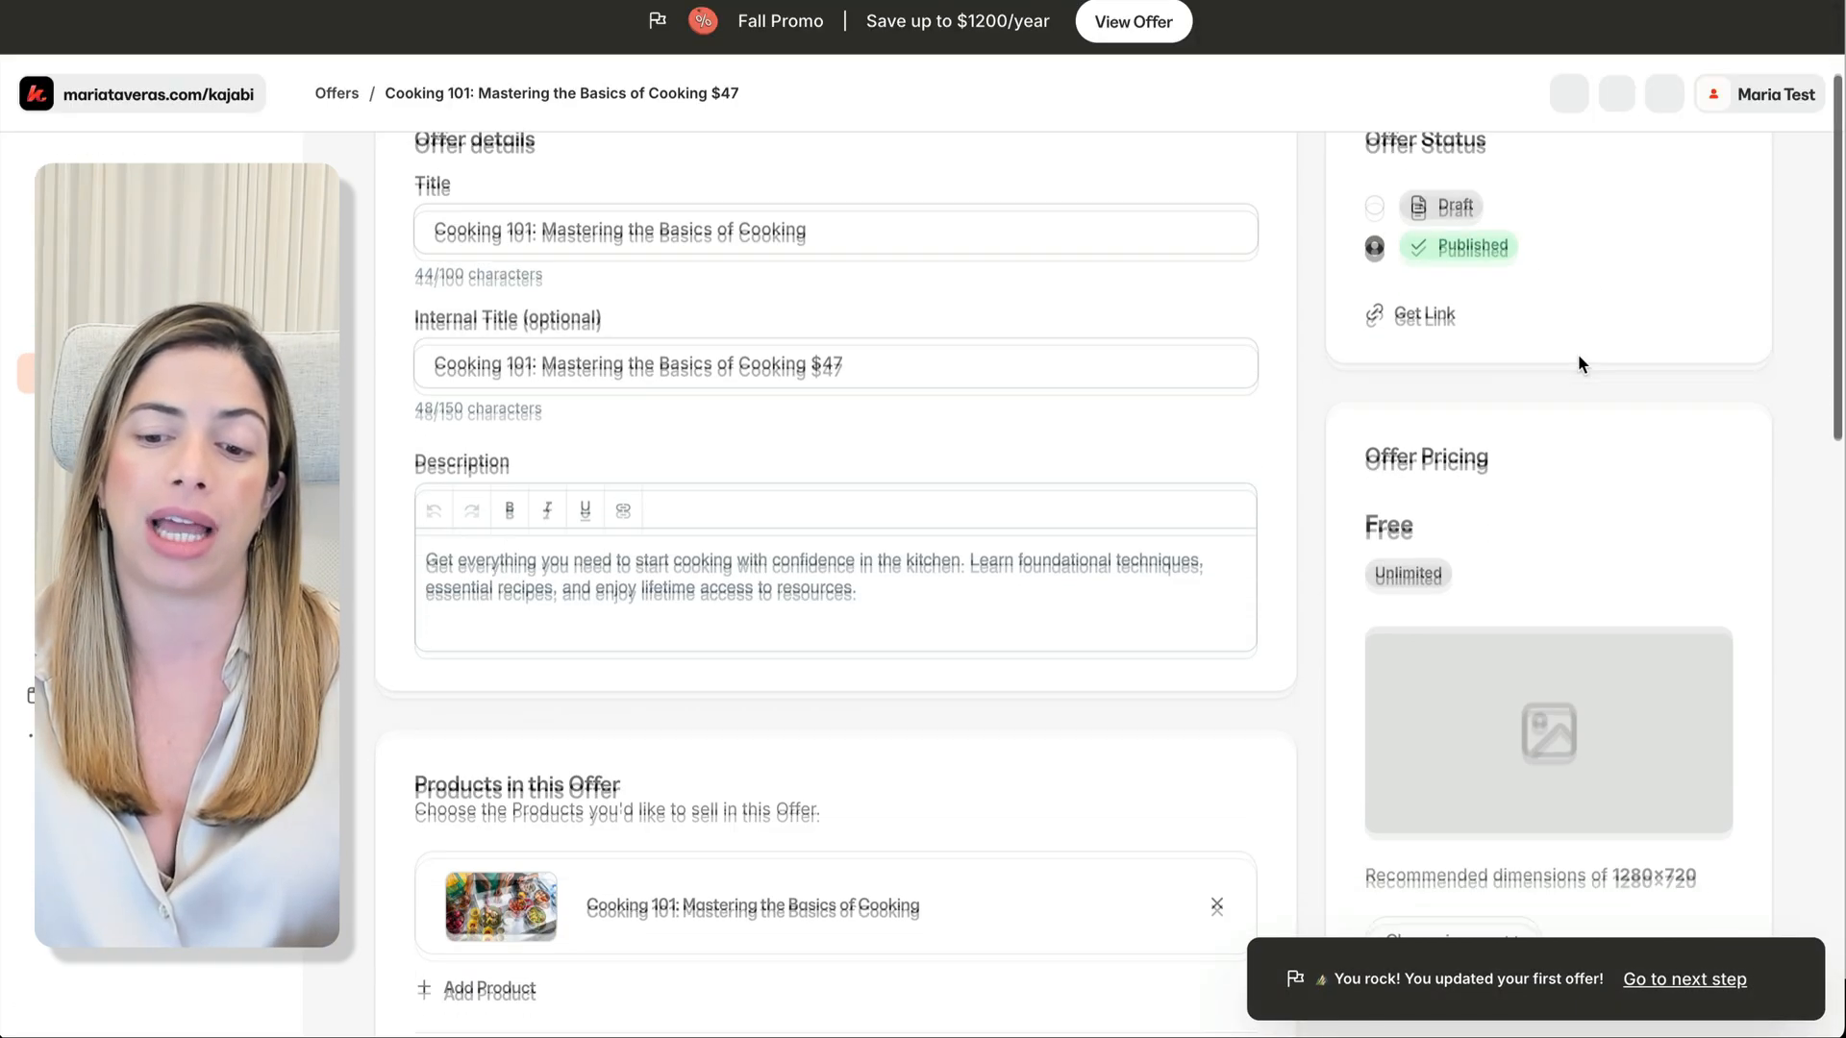
scroll(1577, 364, "down", 5)
left_click(1447, 555)
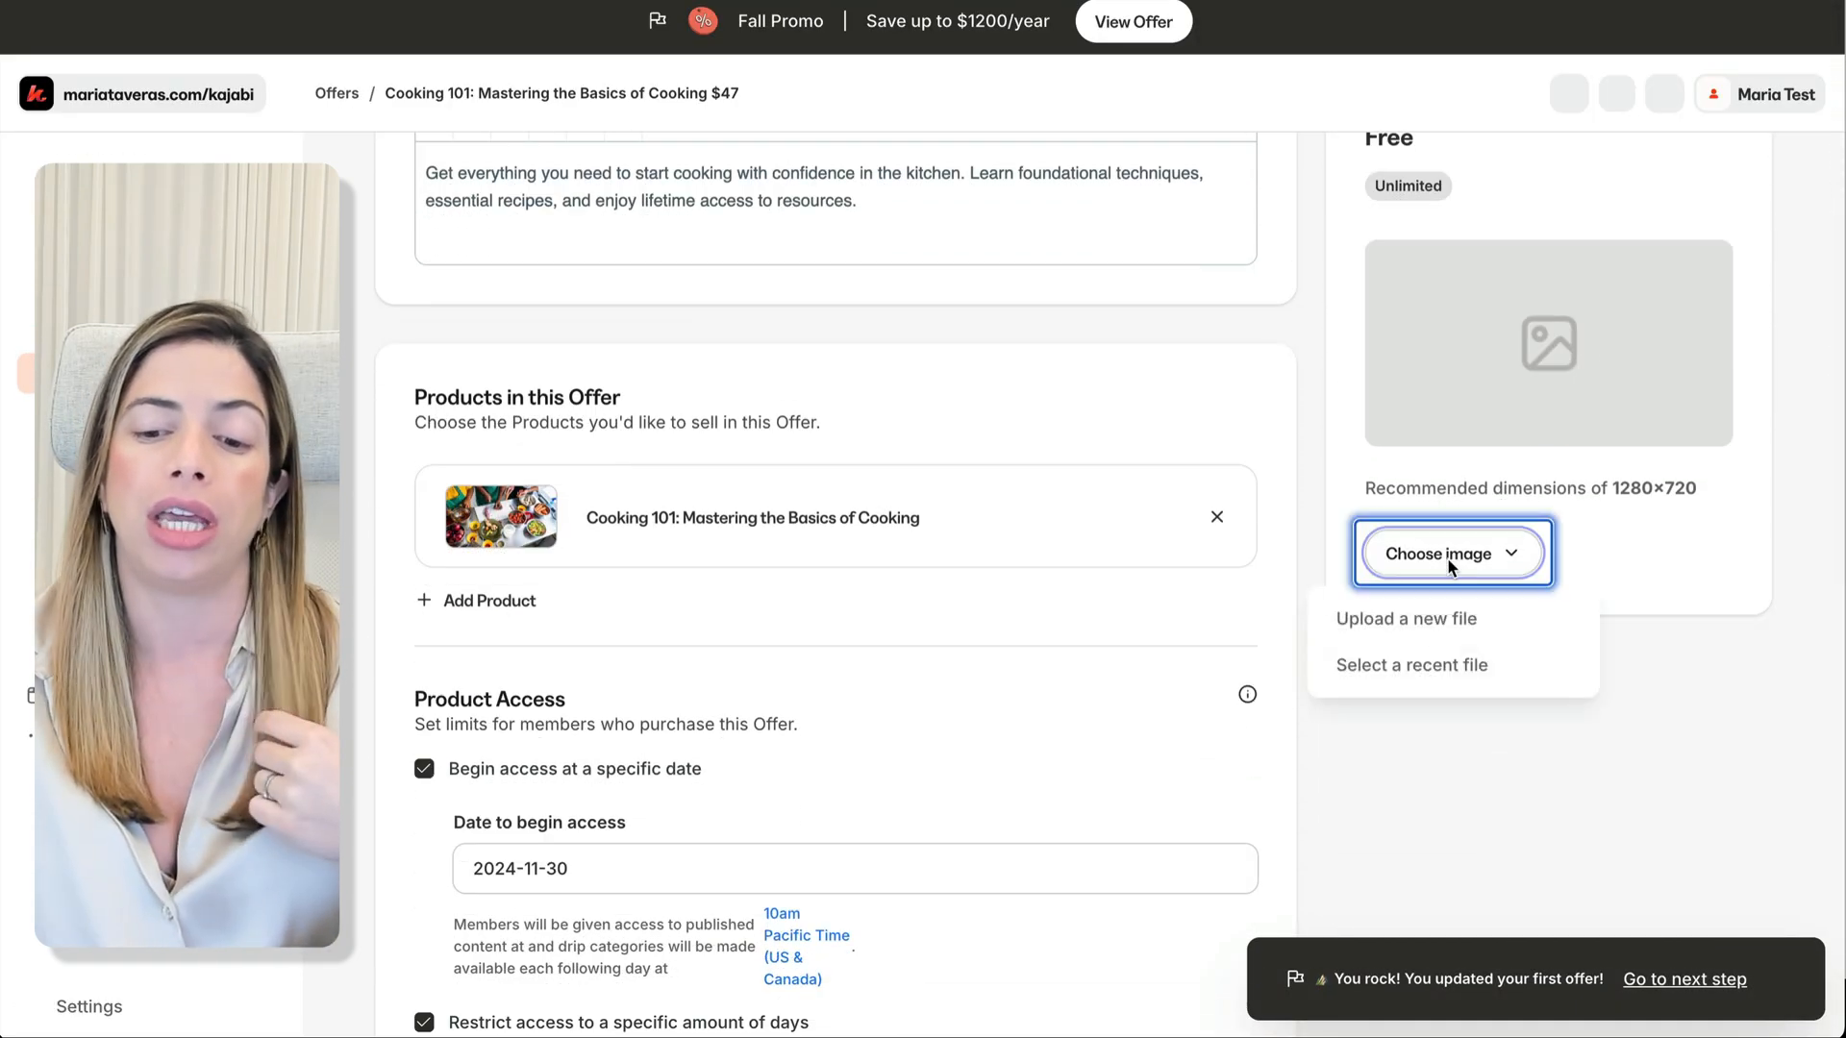
left_click(1412, 668)
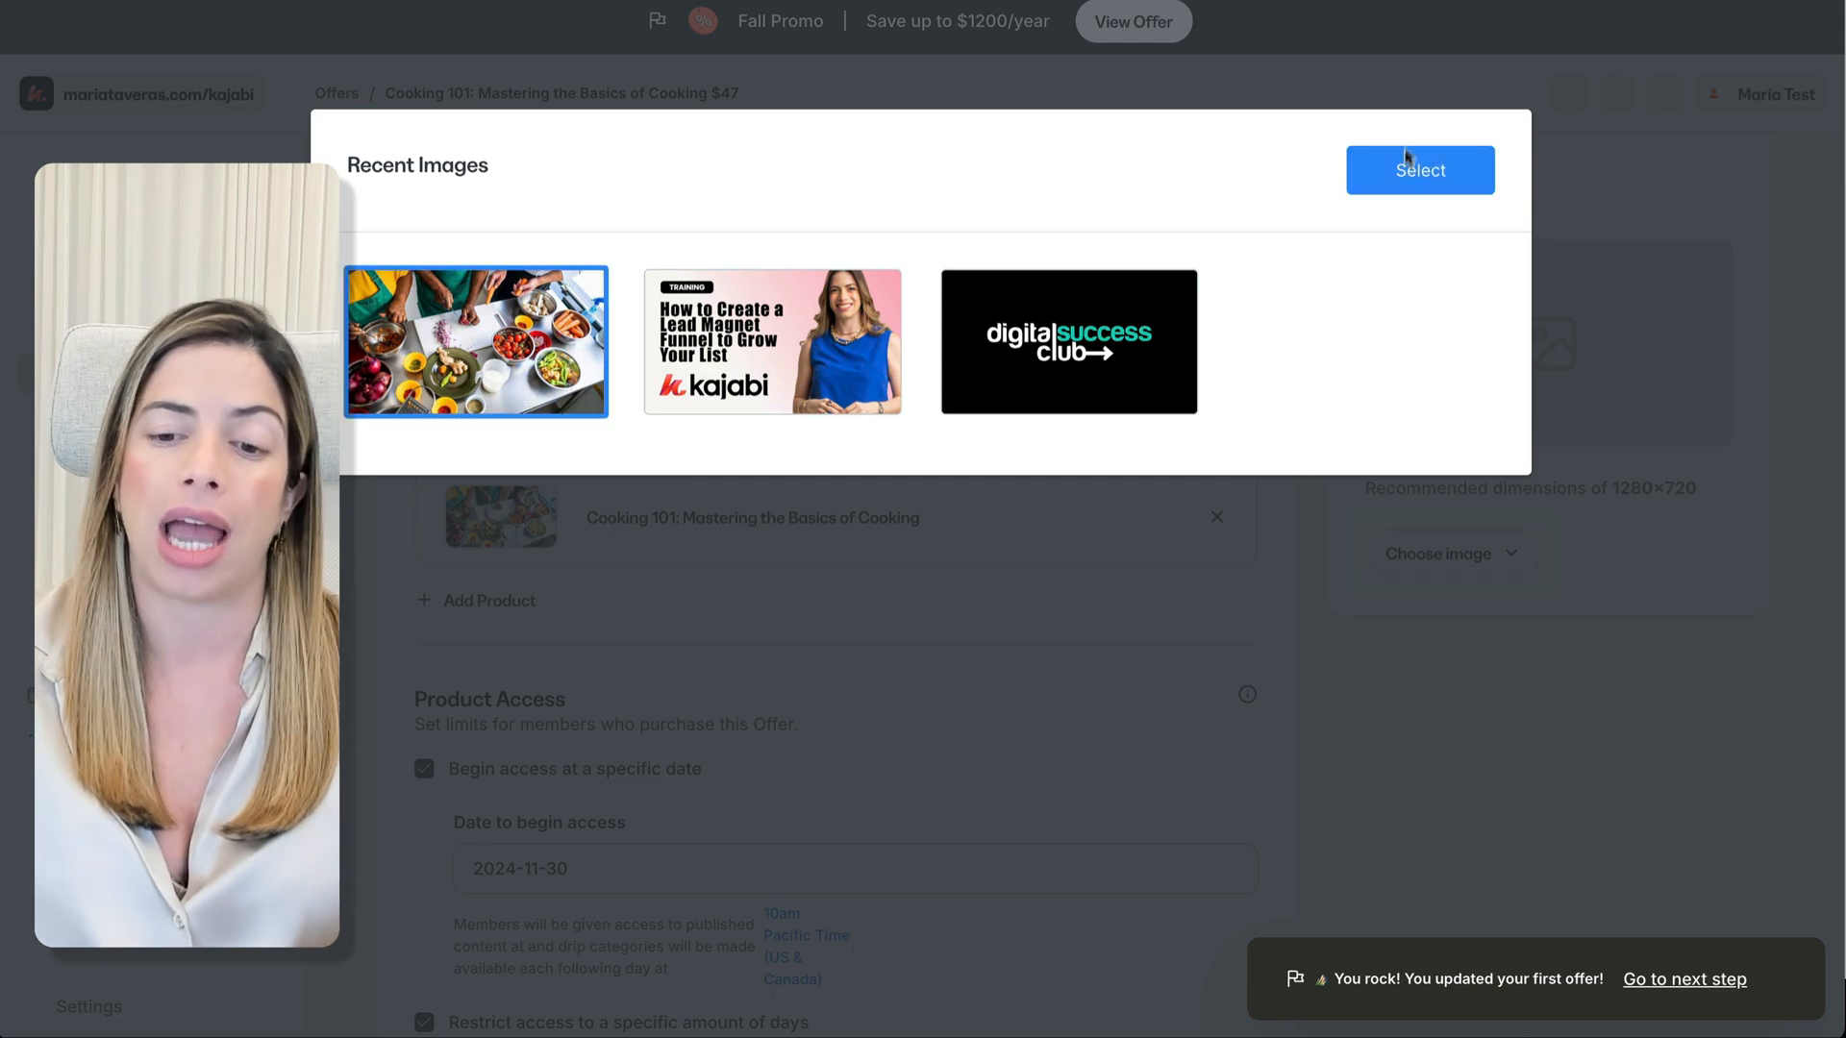
left_click(1413, 158)
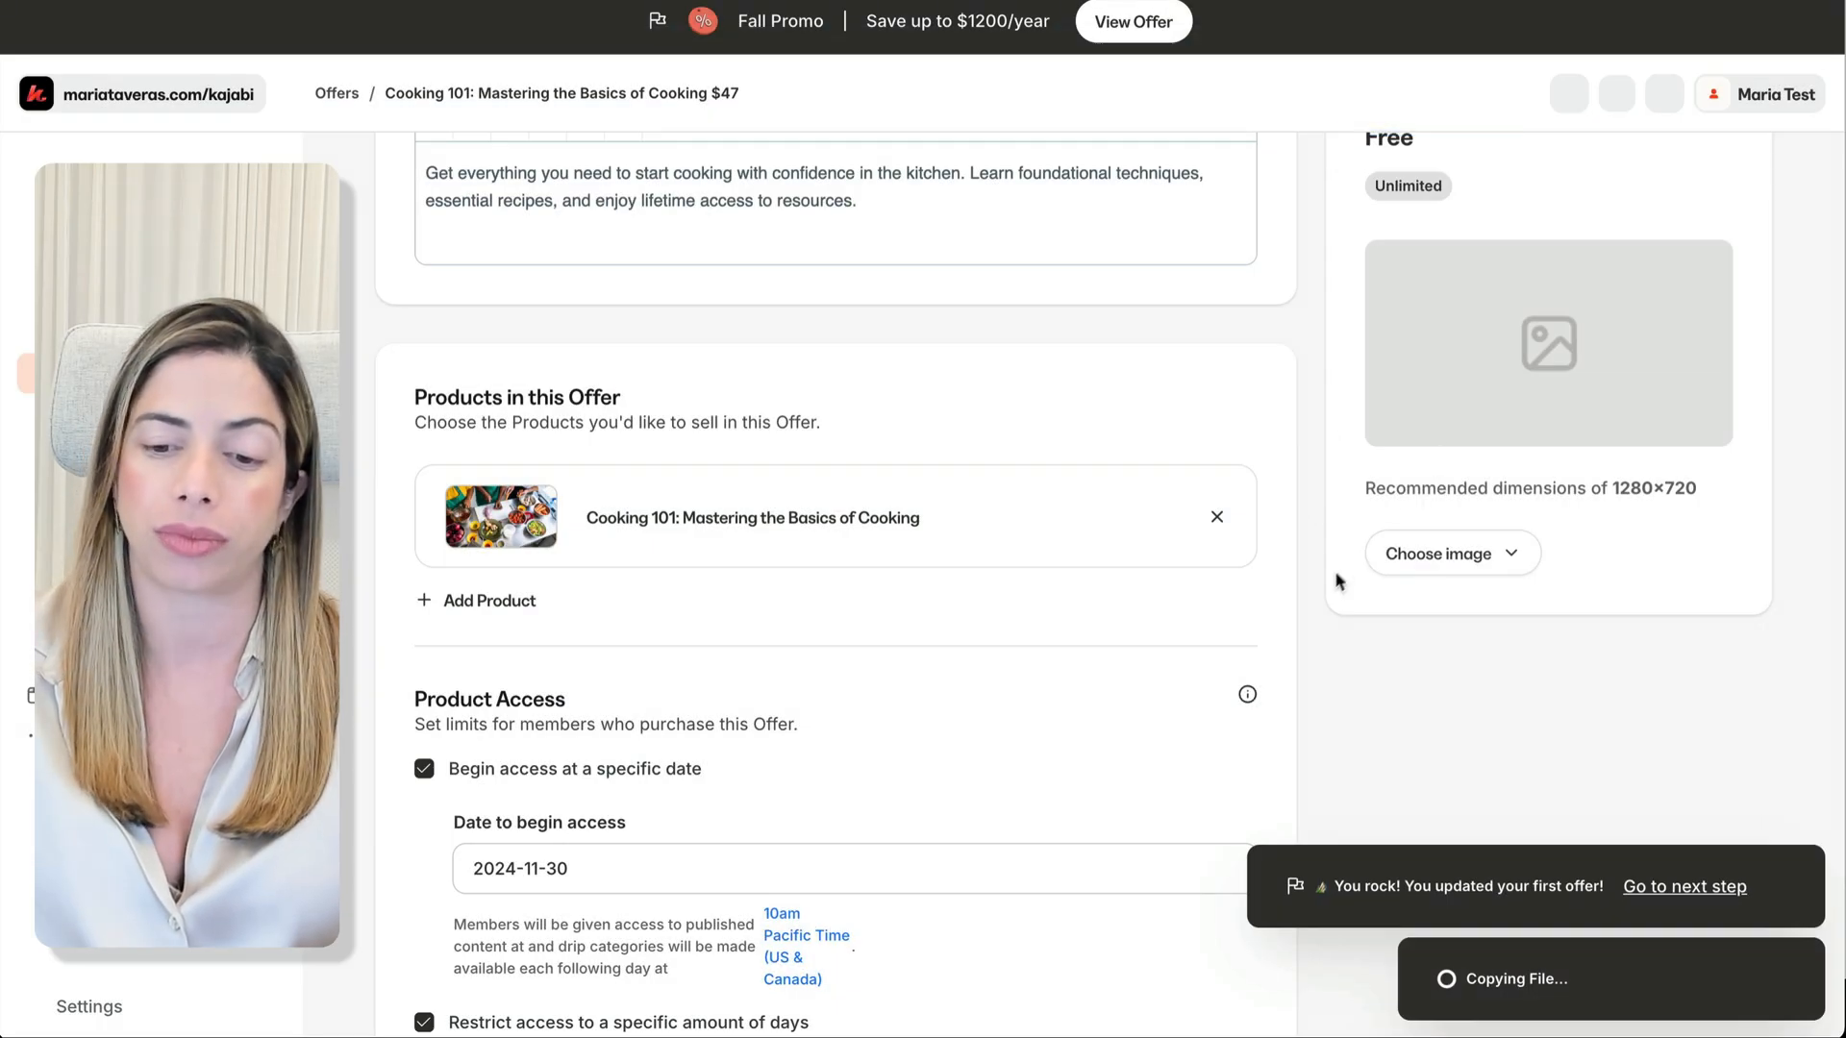
scroll(1332, 579, "up", 7)
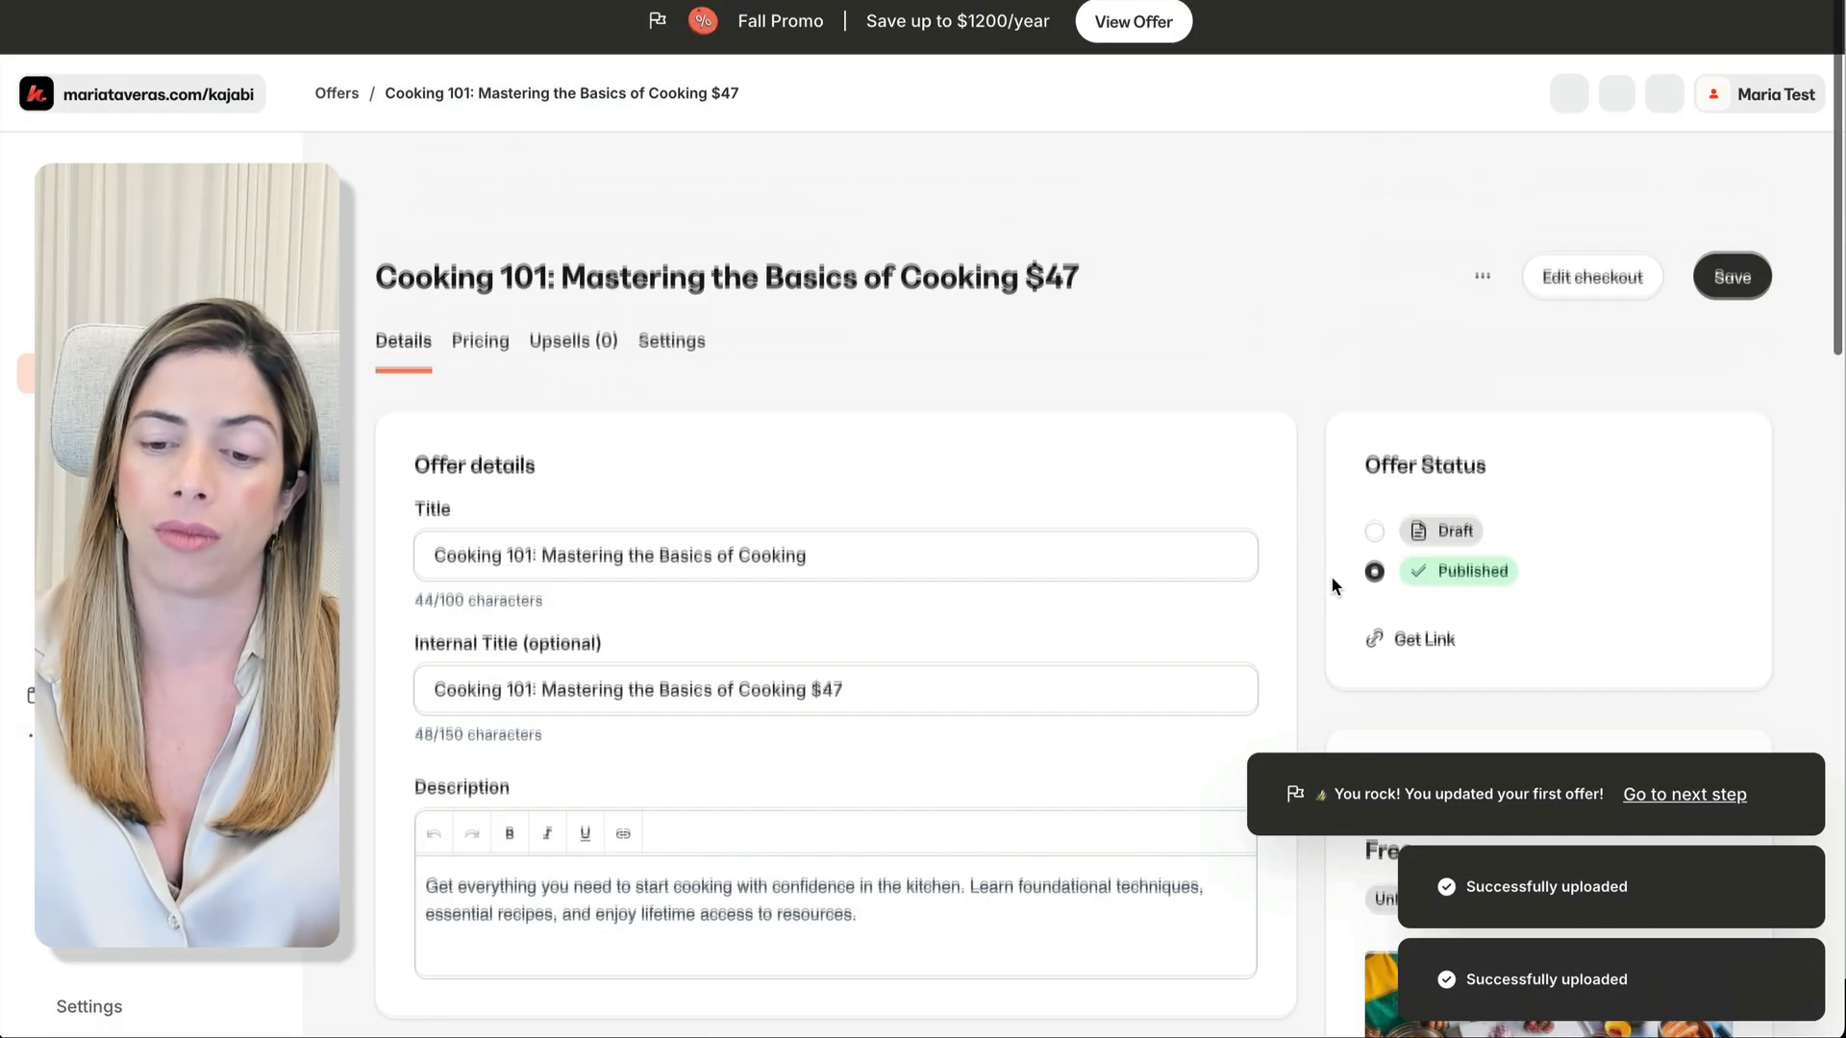
left_click(1714, 187)
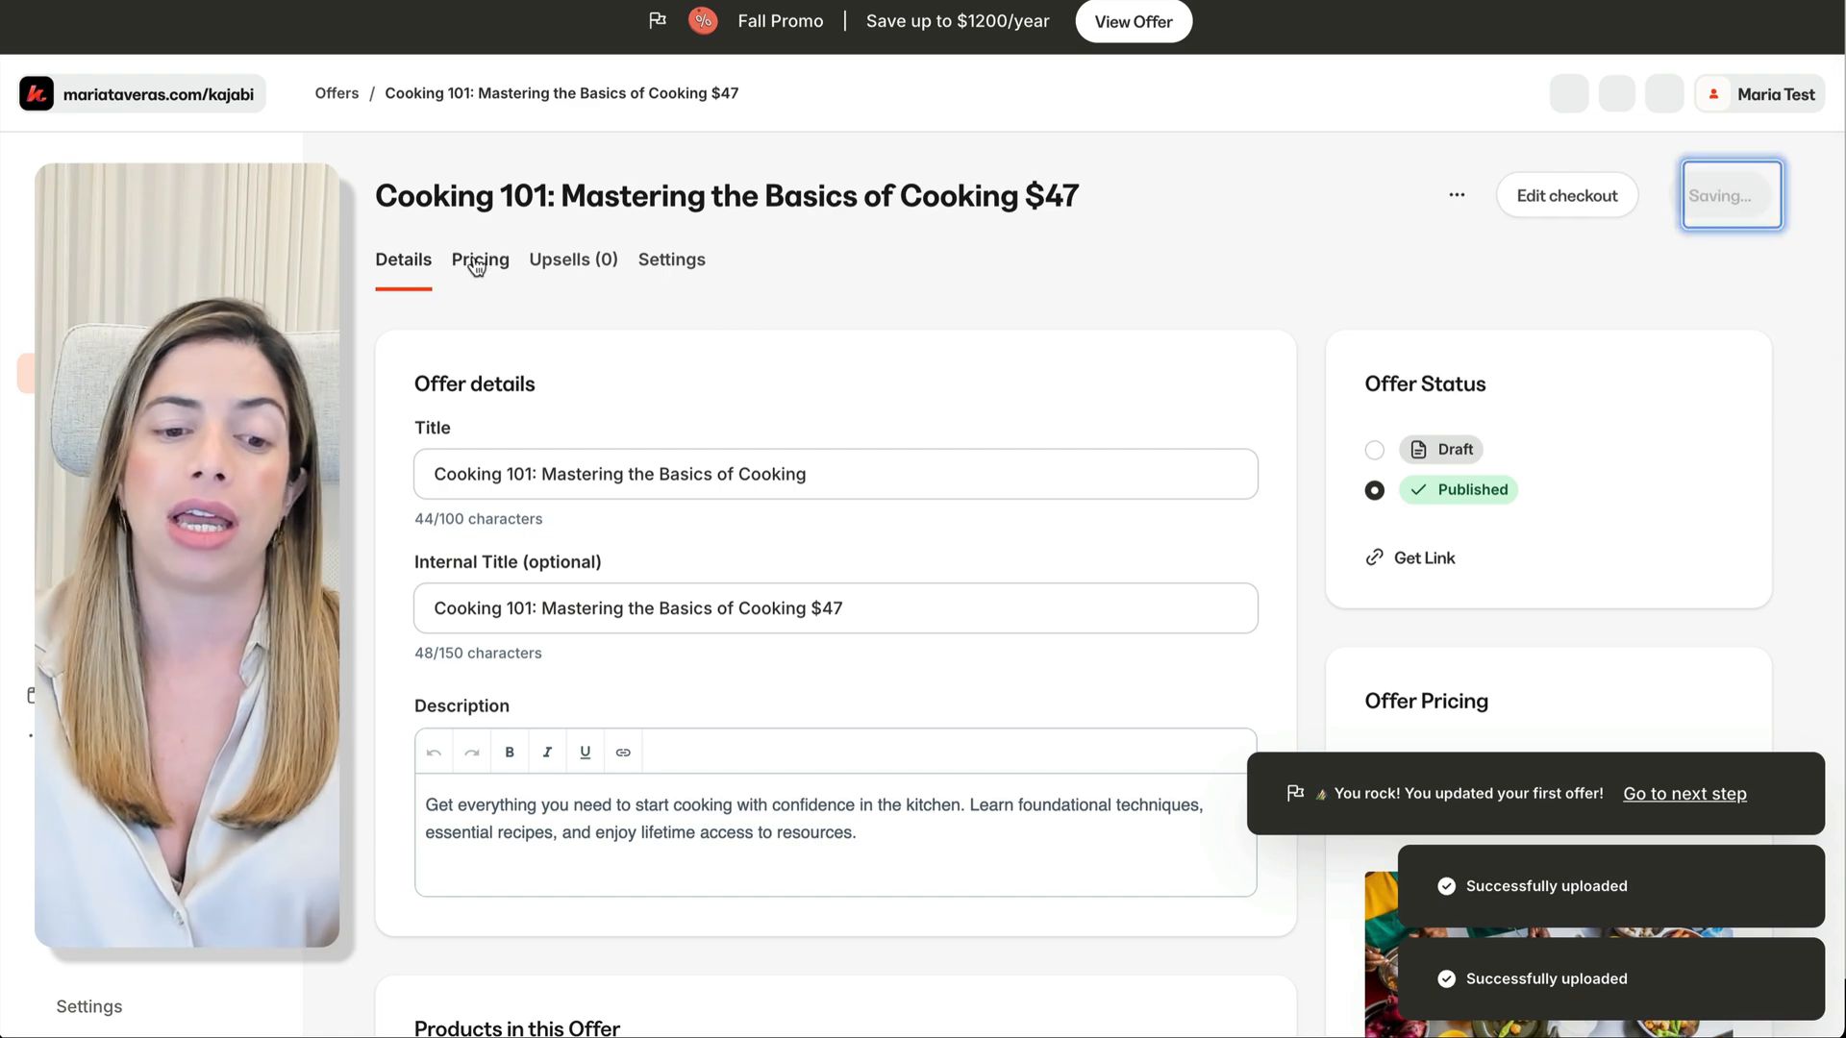
Step: Try out a time limit in the offer's pricing settings, including the choices for when the offer expires
left_click(476, 263)
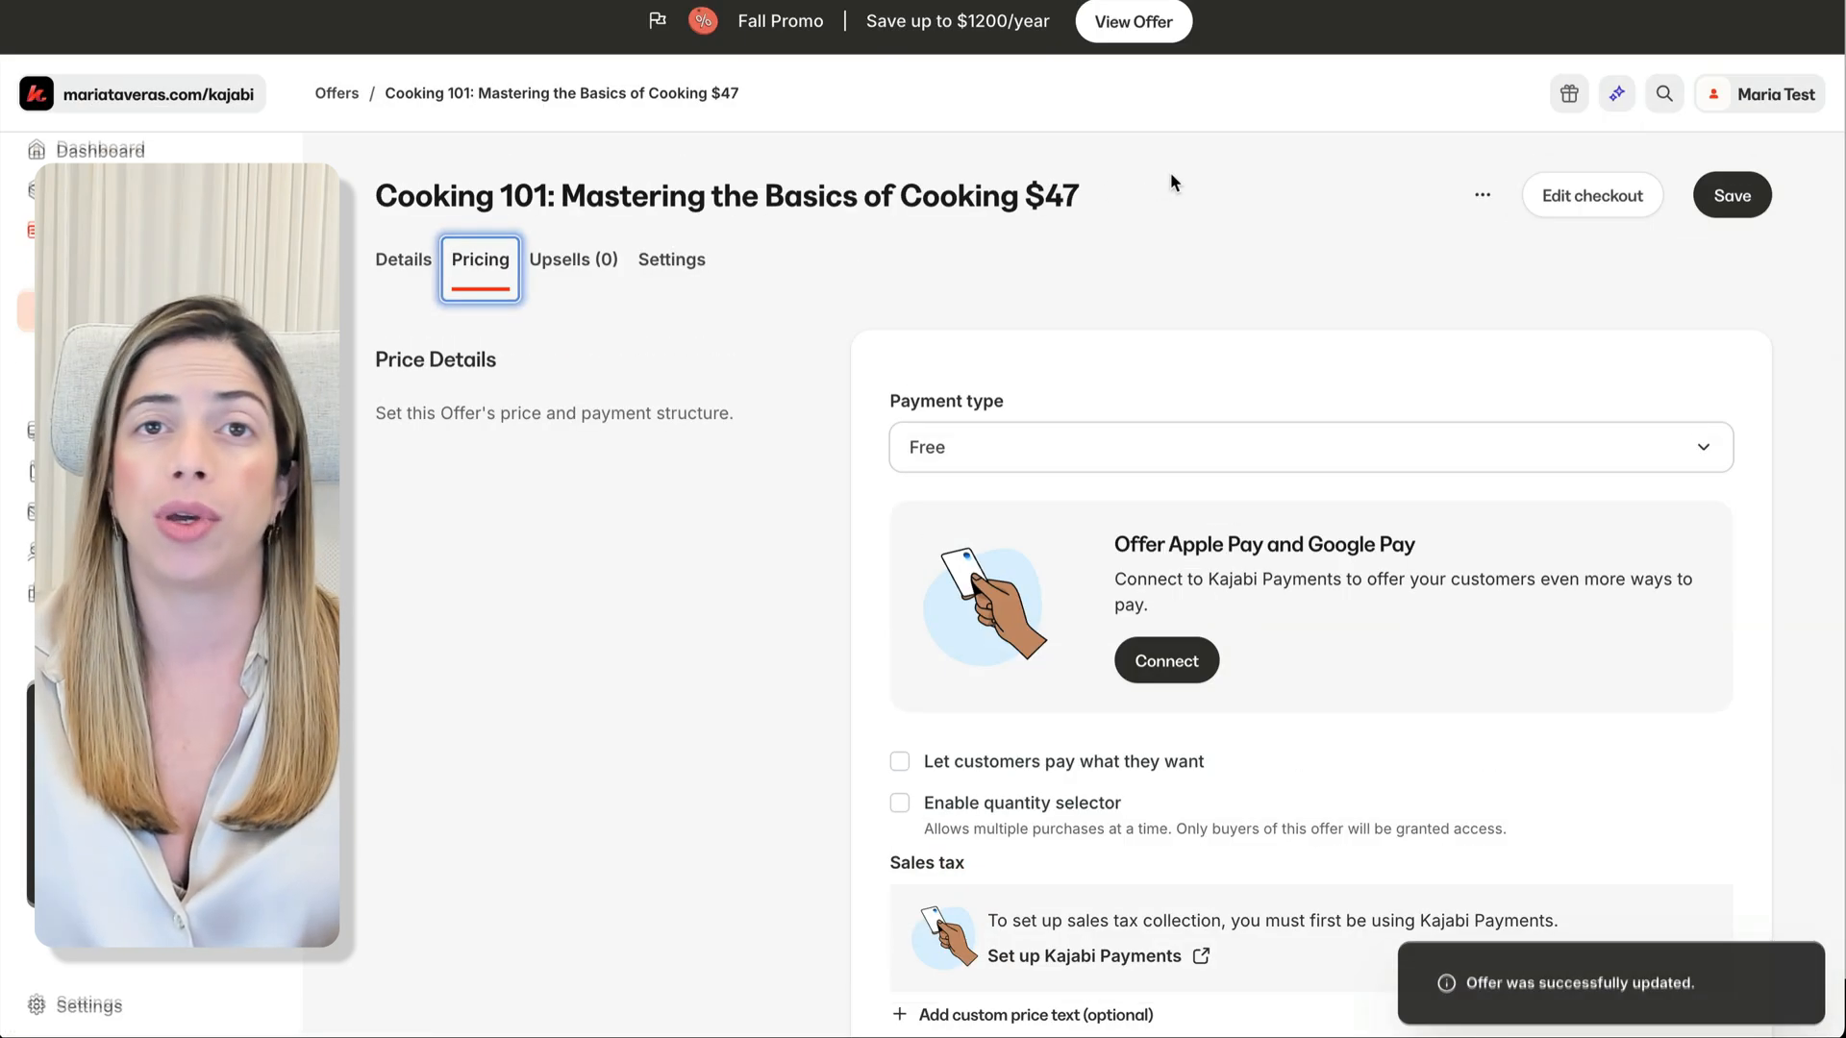
scroll(529, 462, "down", 3)
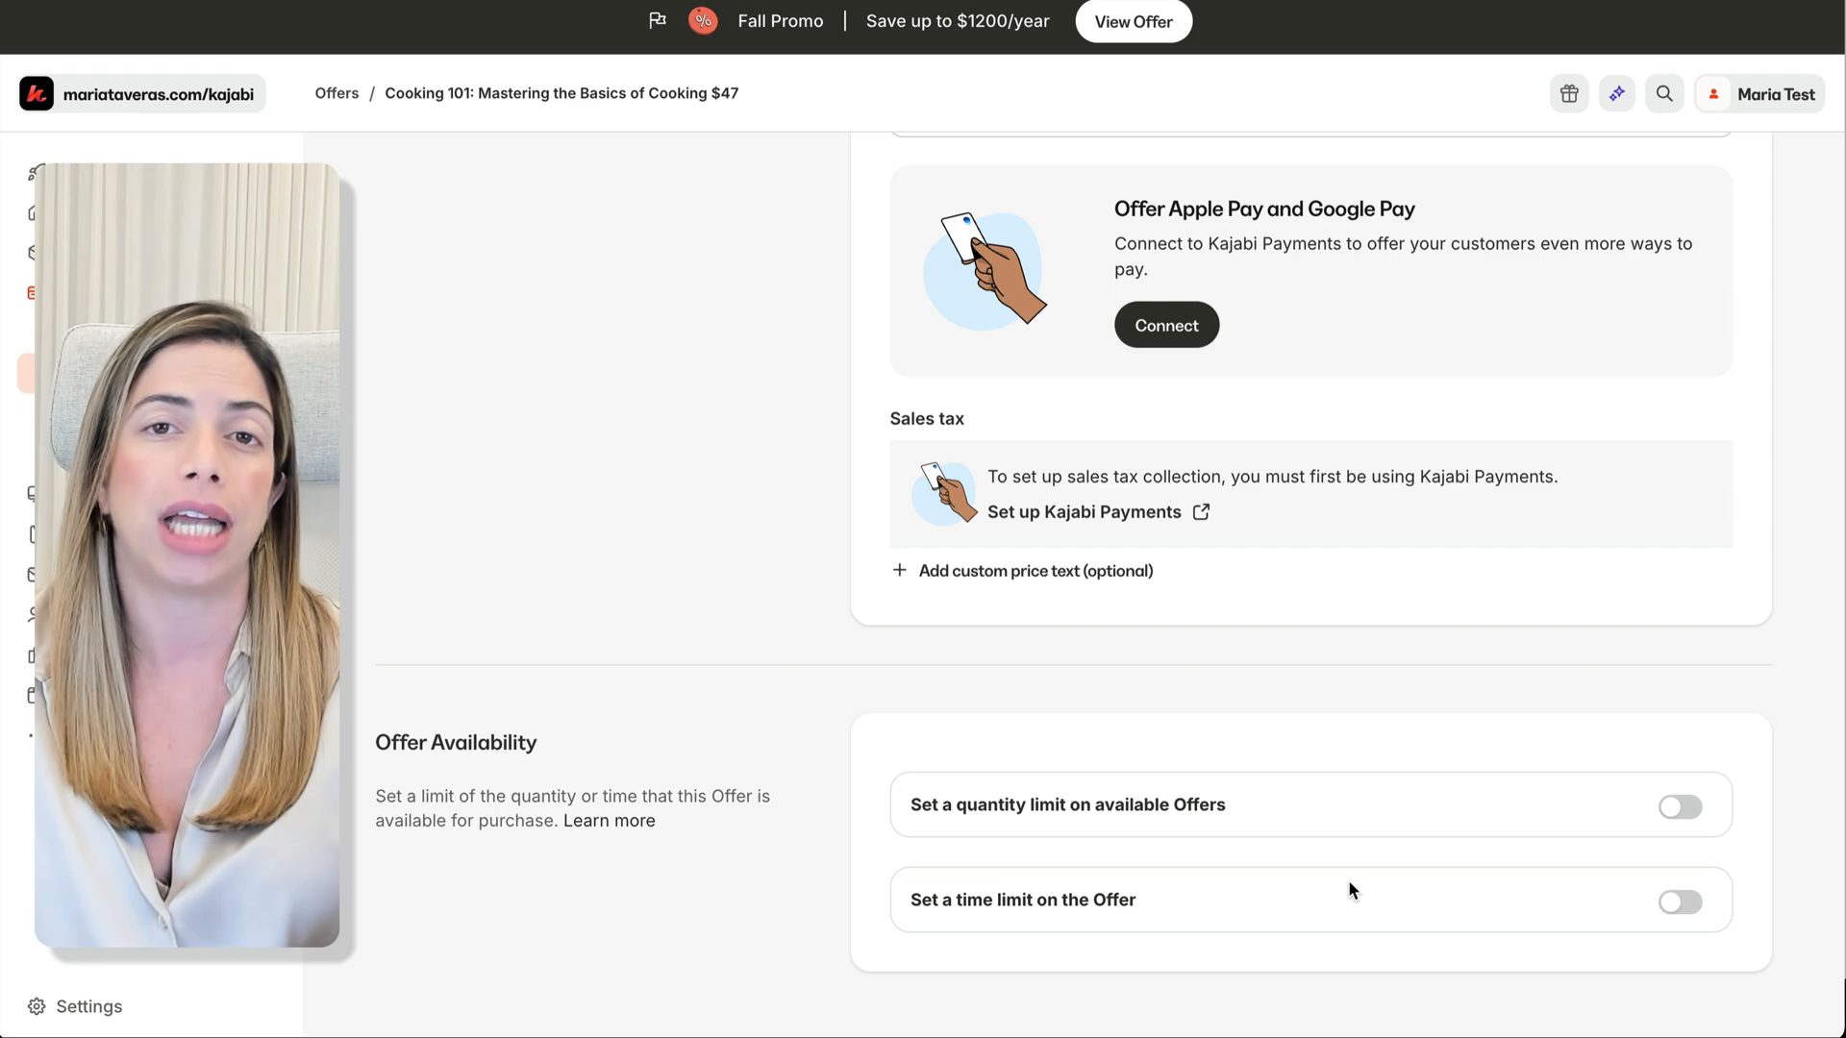
left_click(1679, 902)
scroll(1434, 937, "down", 2)
left_click(1401, 812)
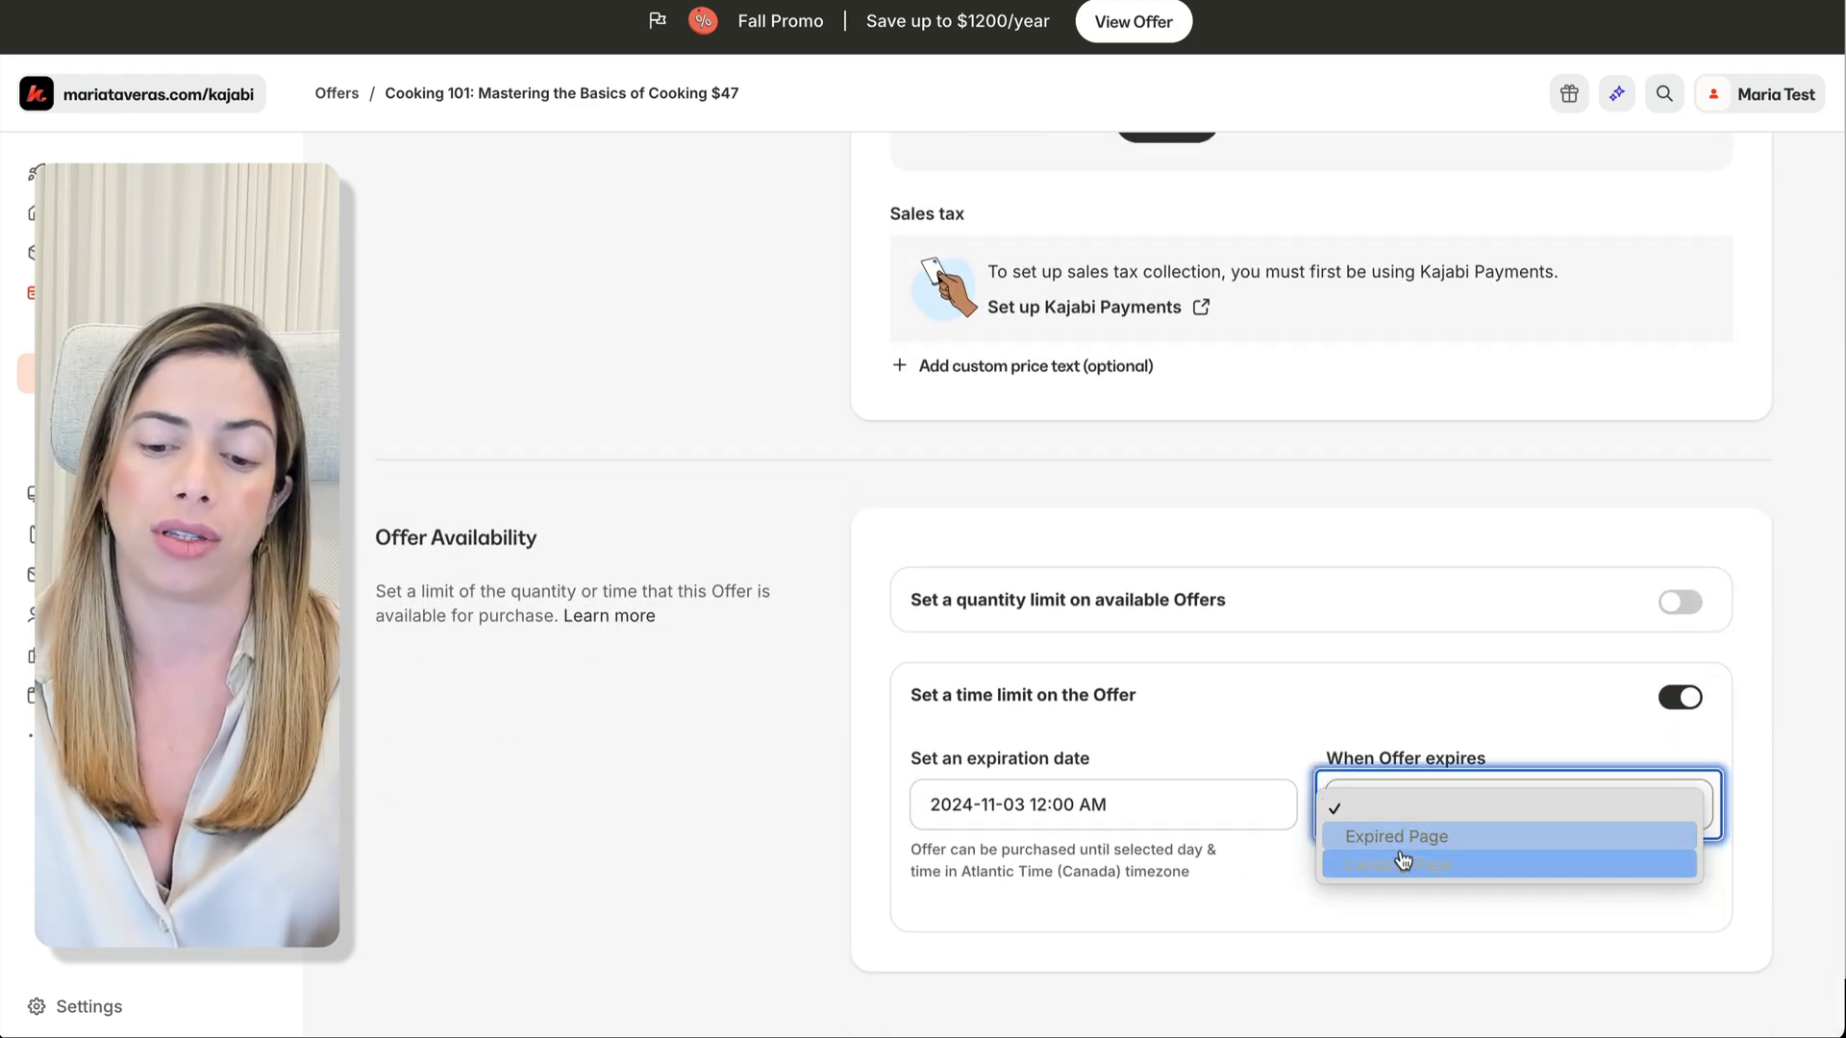
left_click(1401, 850)
scroll(1403, 920, "down", 2)
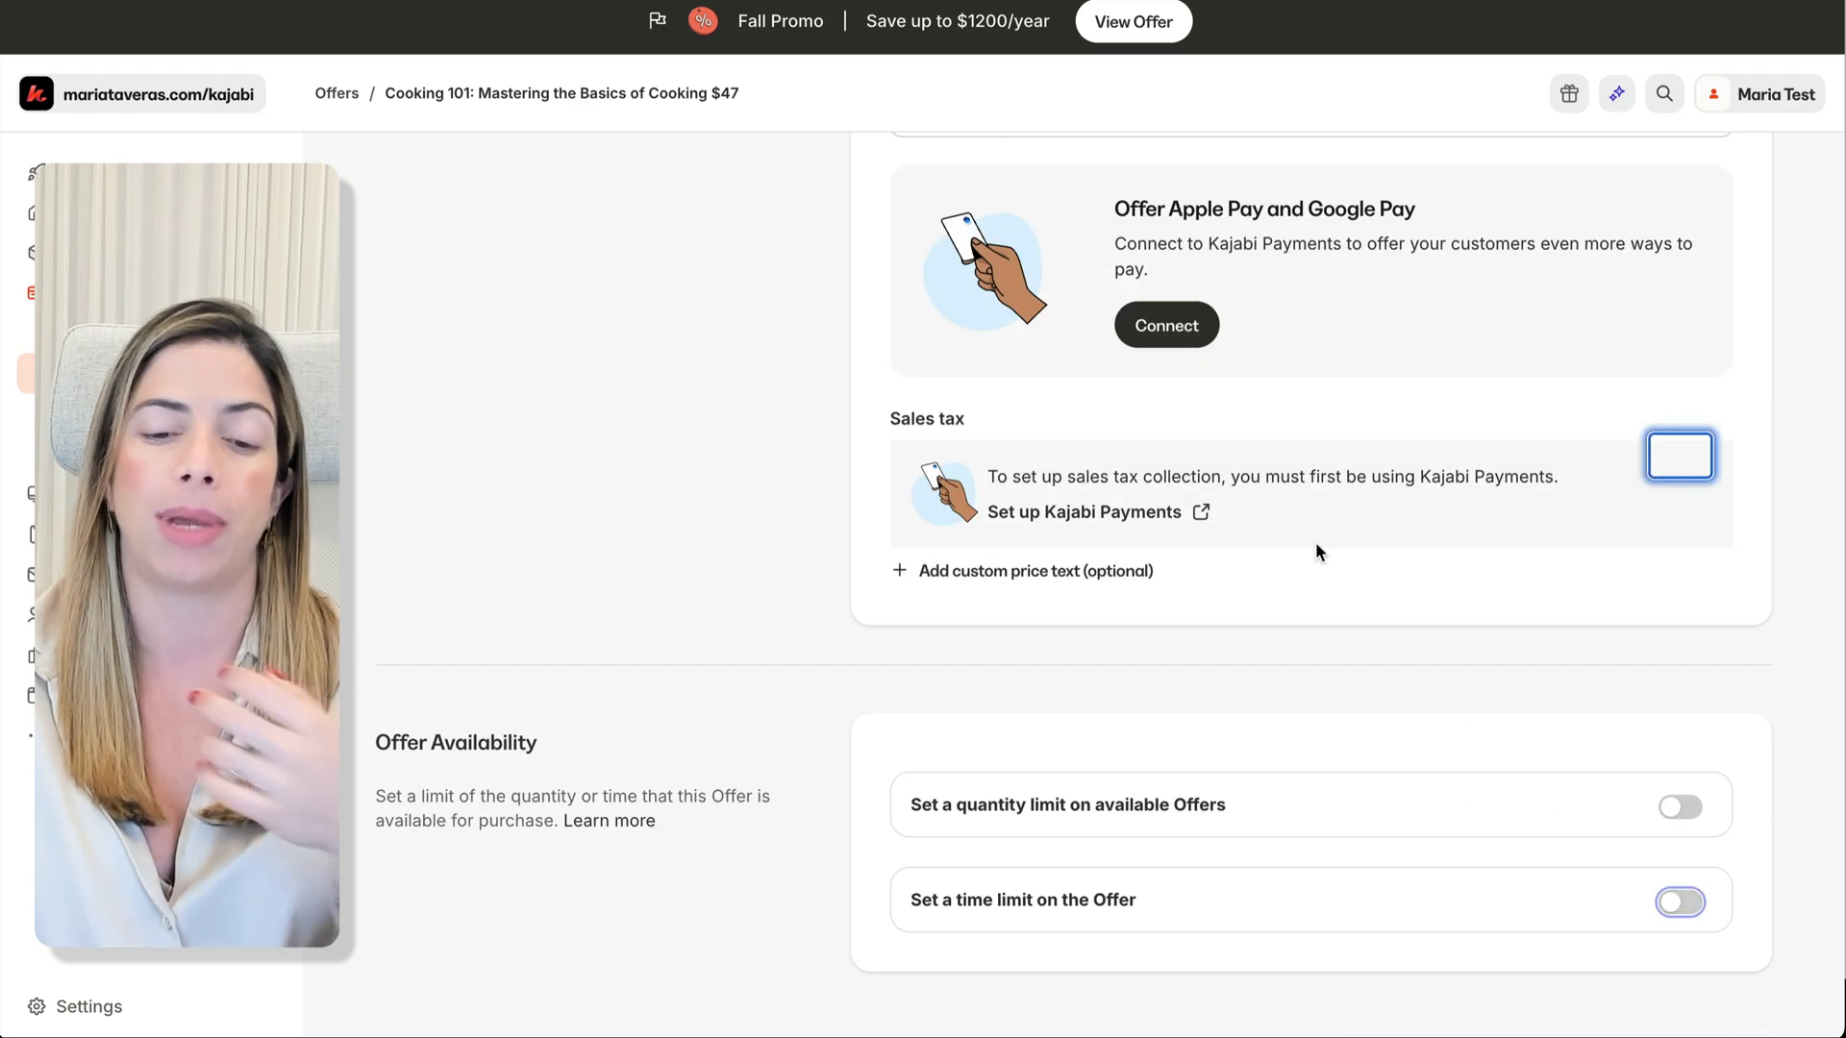
scroll(1315, 540, "up", 4)
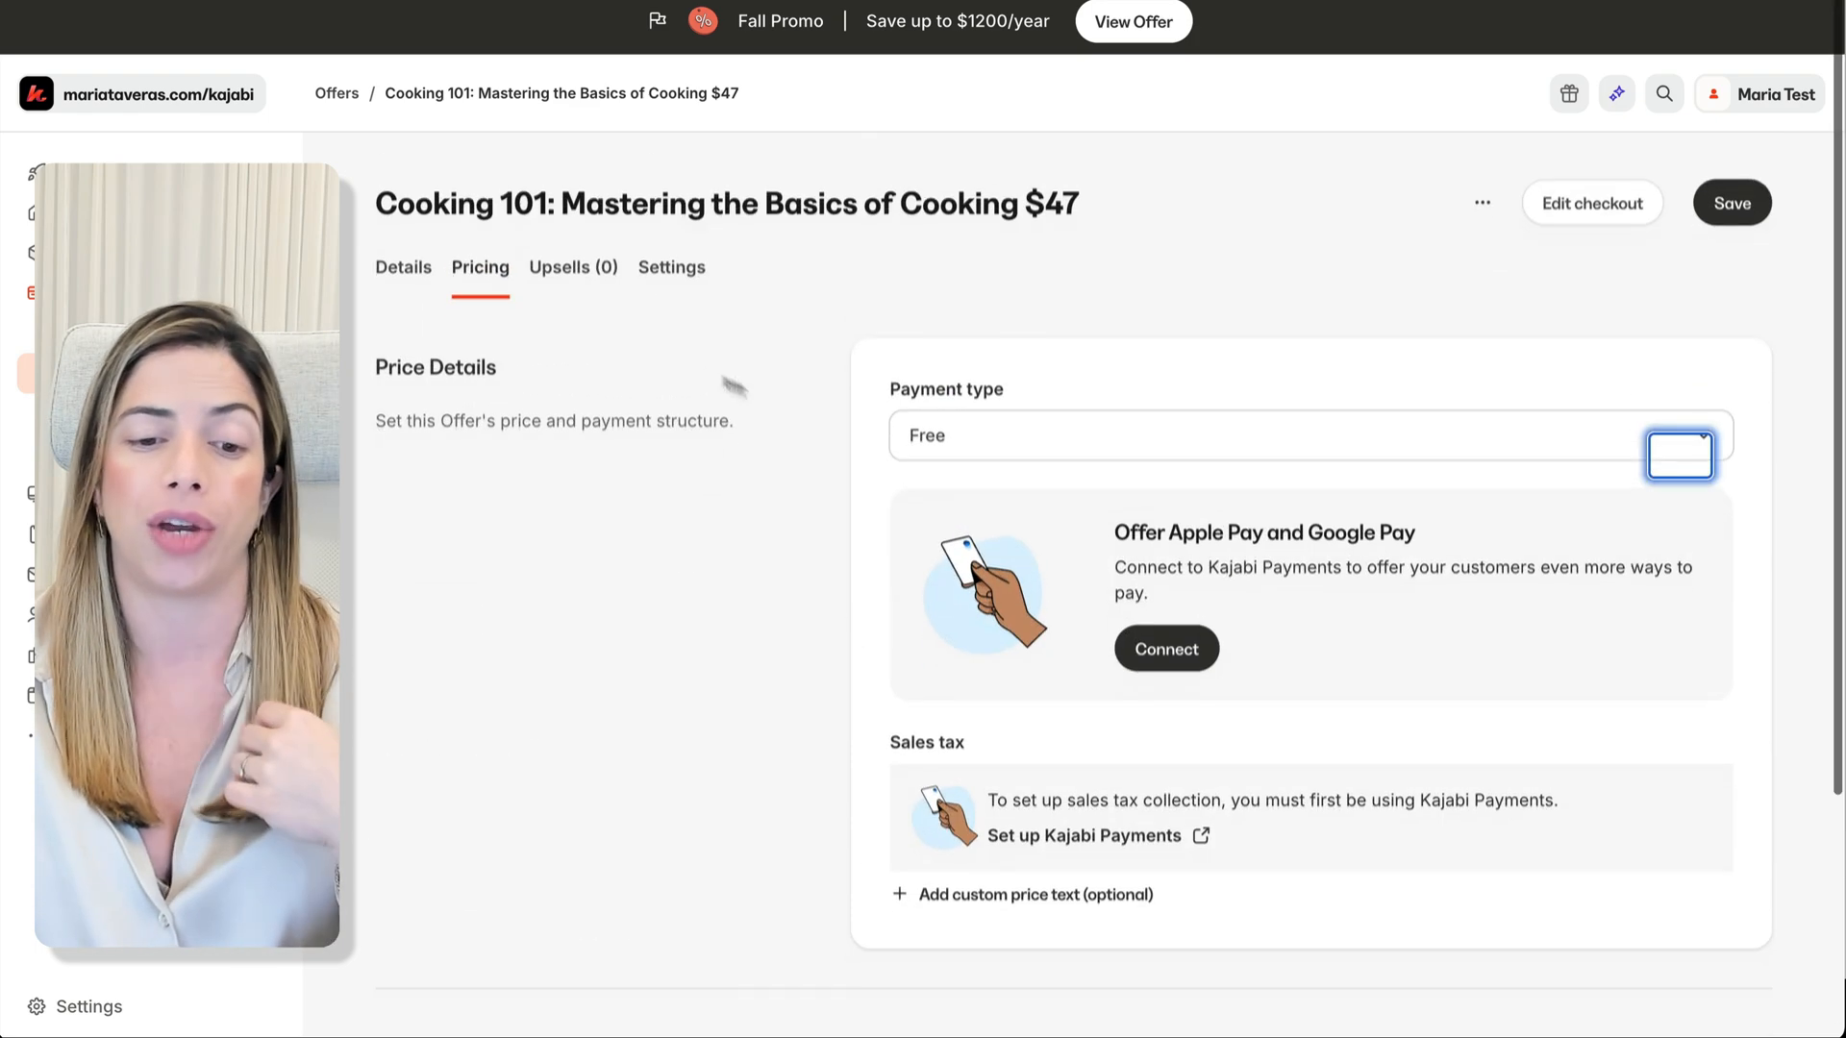
Step: View the offer's upsells, and in its settings turn on purchase notifications and cart abandonment emails
left_click(595, 274)
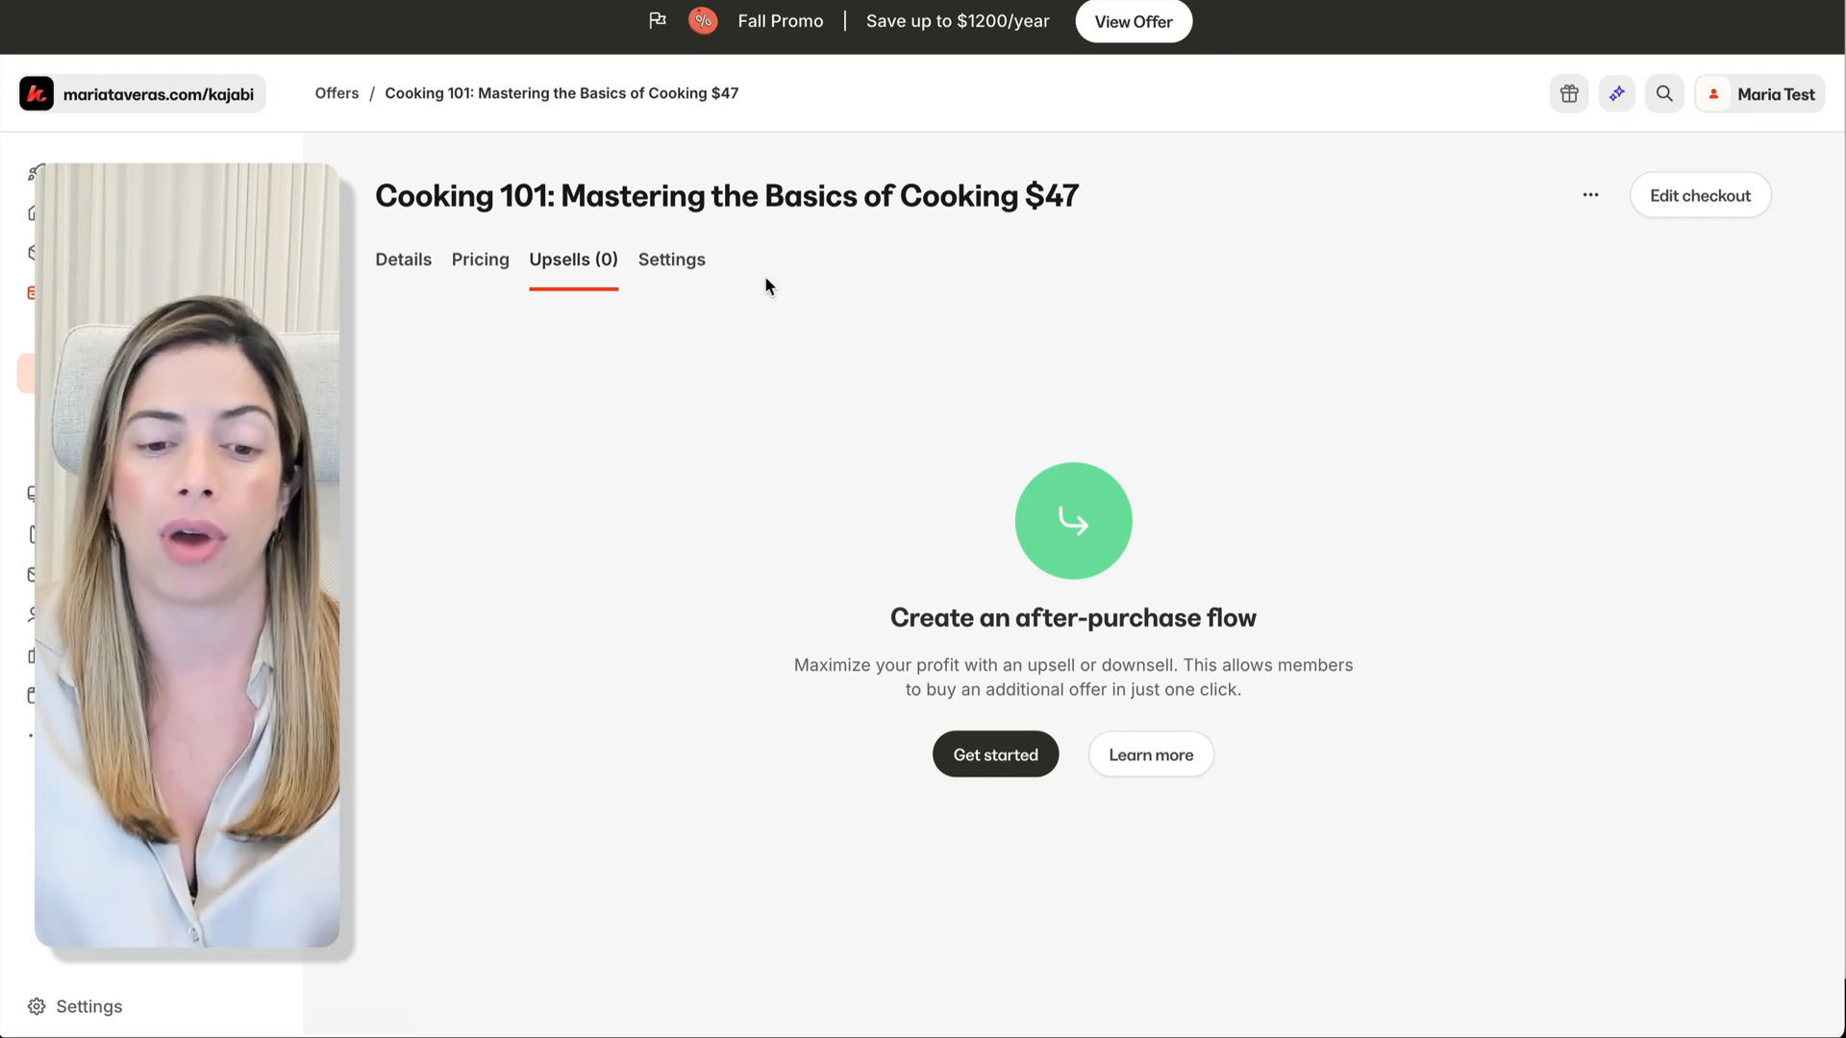
left_click(676, 272)
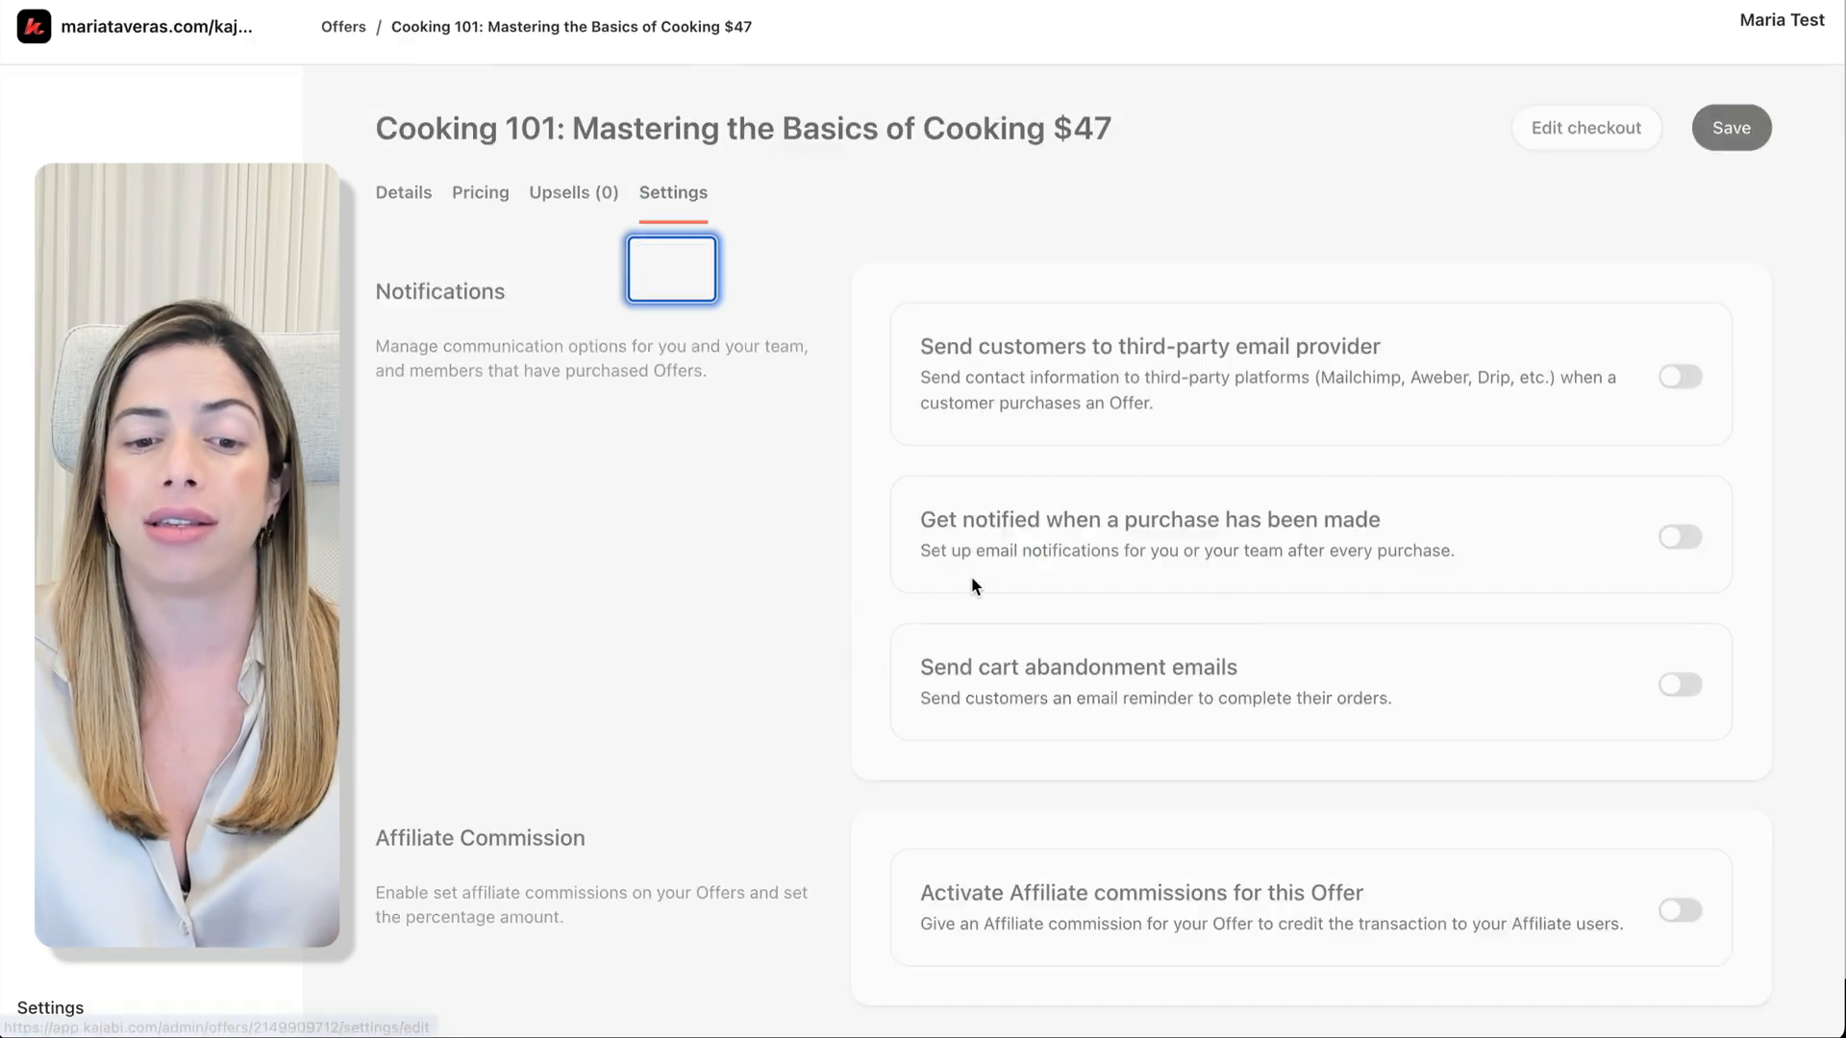
scroll(1490, 607, "down", 1)
left_click(1679, 478)
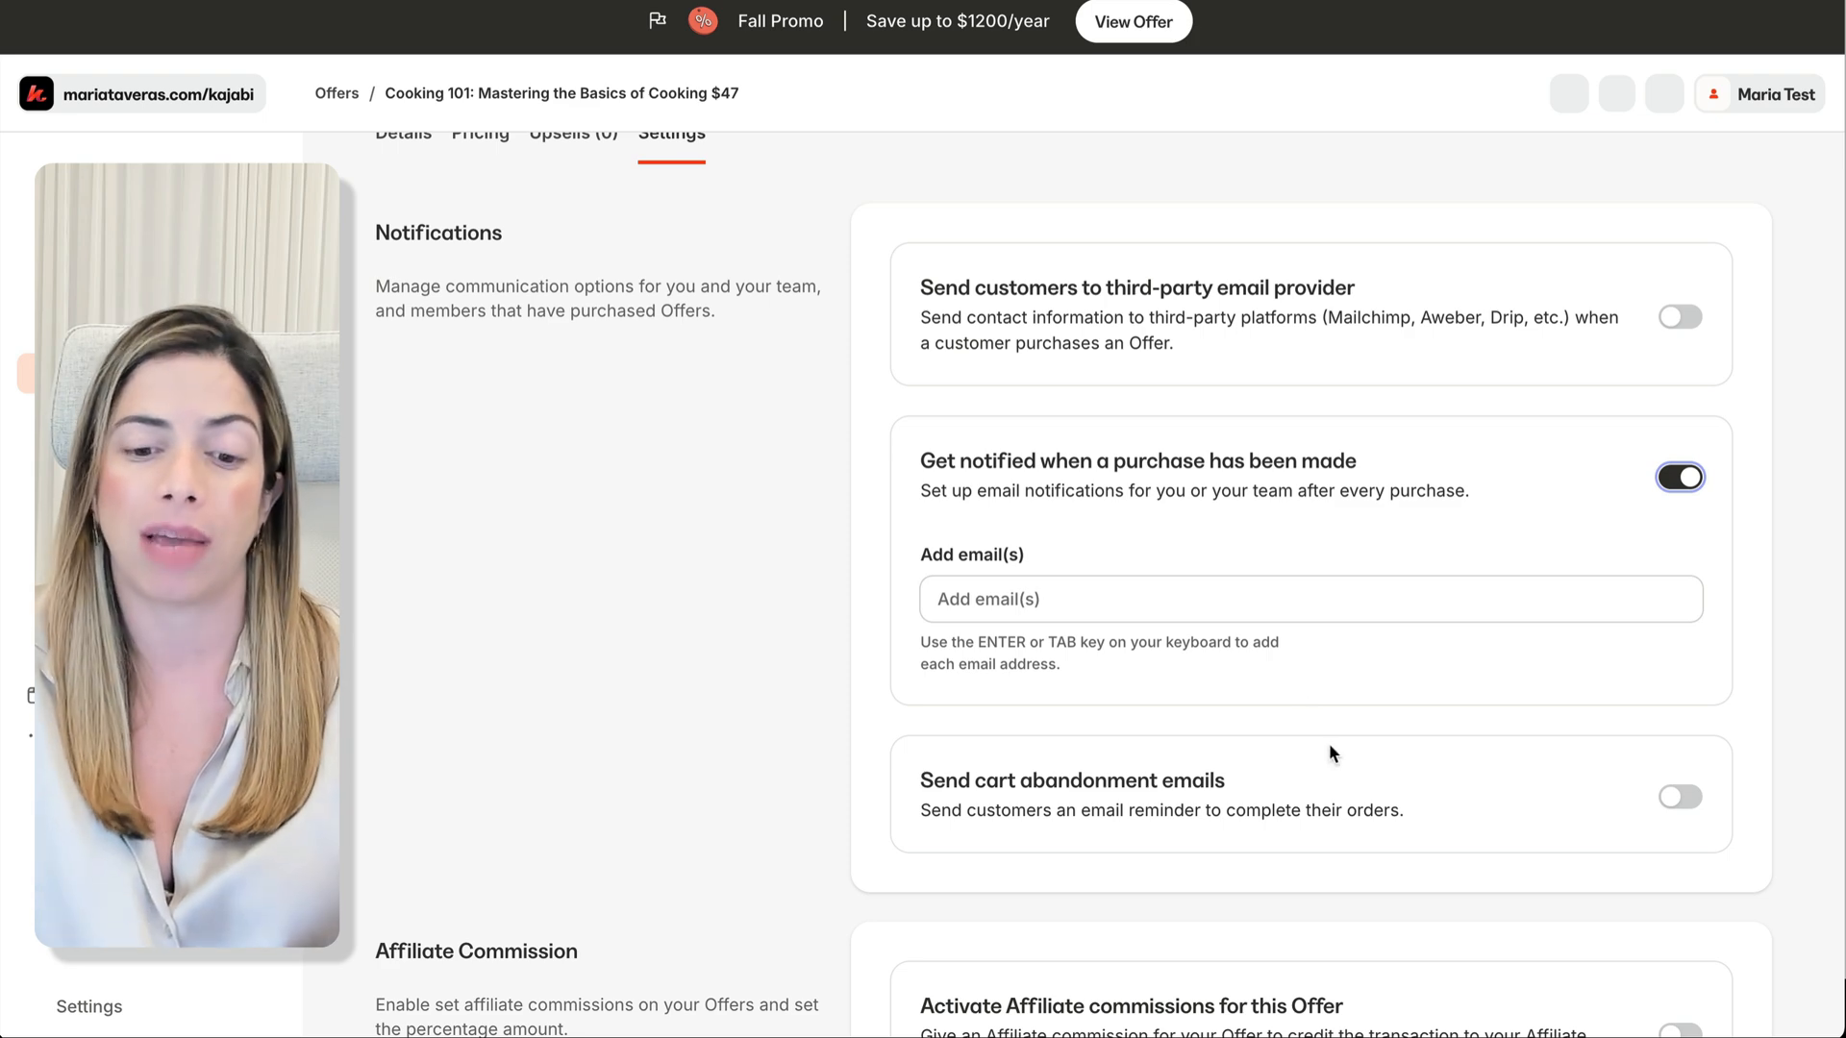
scroll(1332, 752, "down", 1)
left_click(1679, 683)
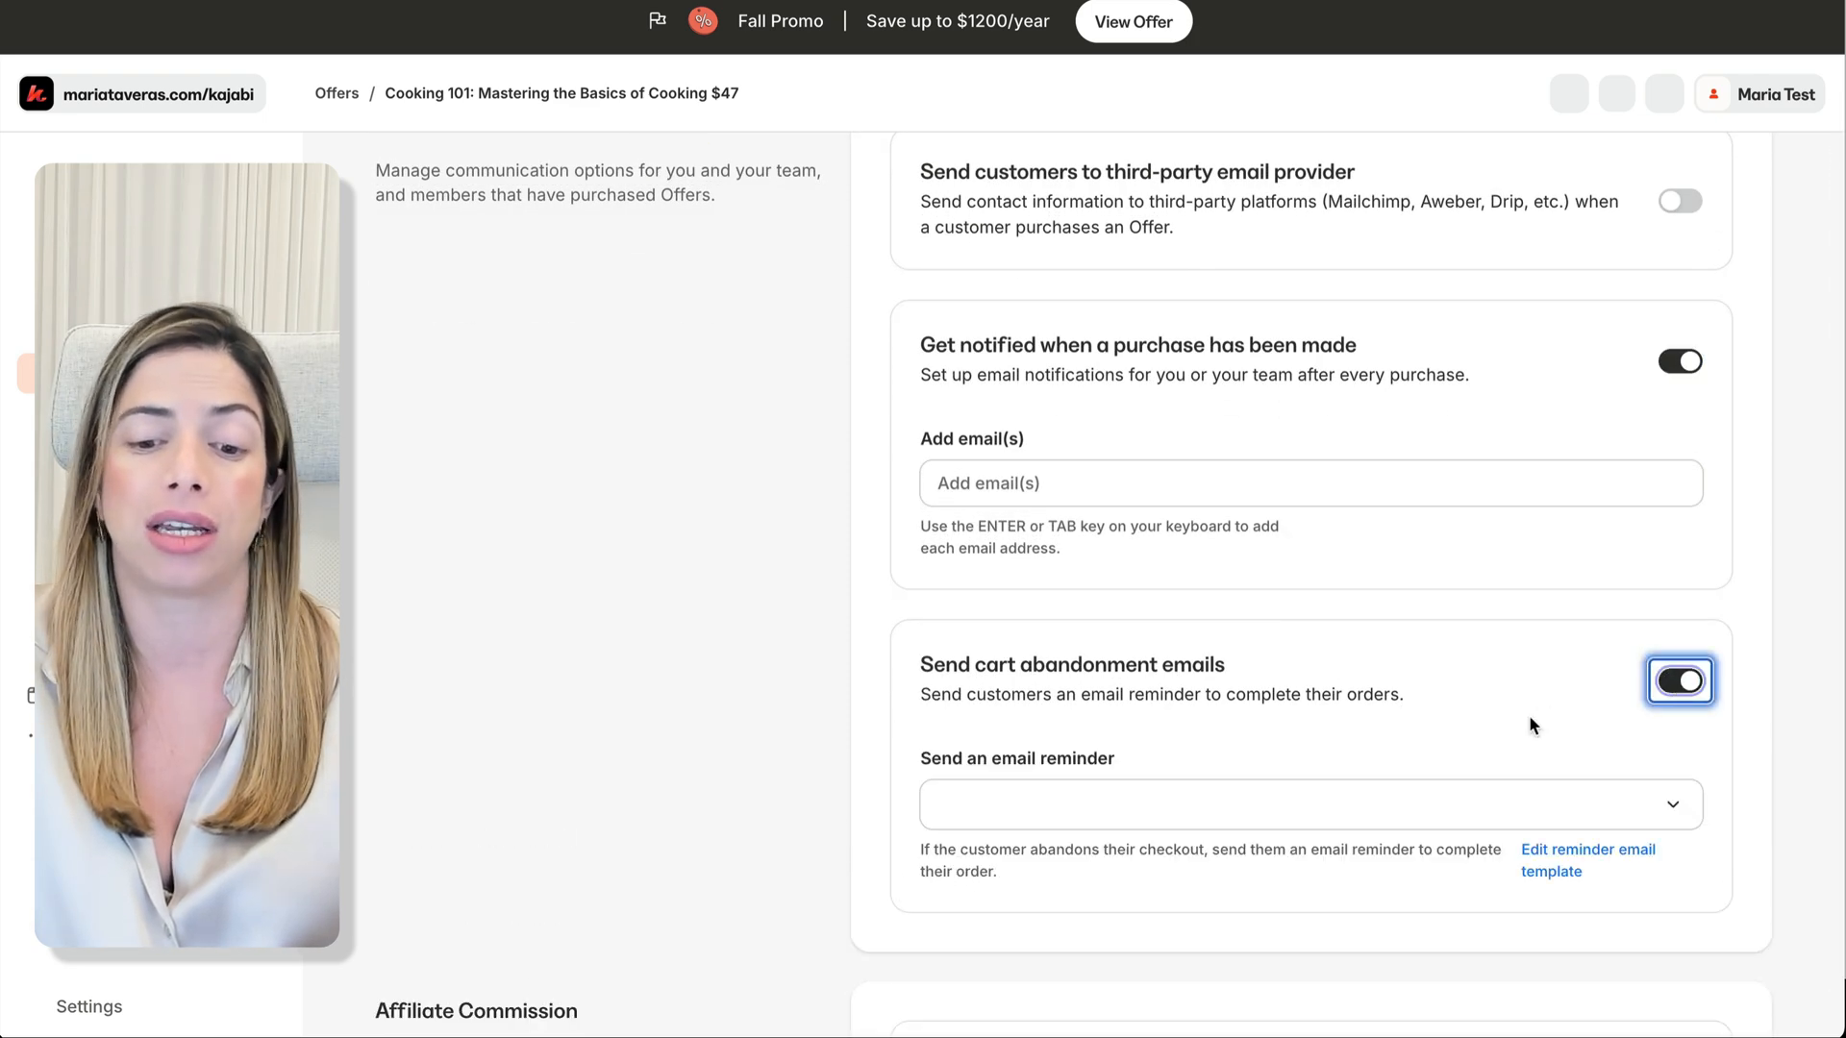
scroll(1529, 718, "down", 2)
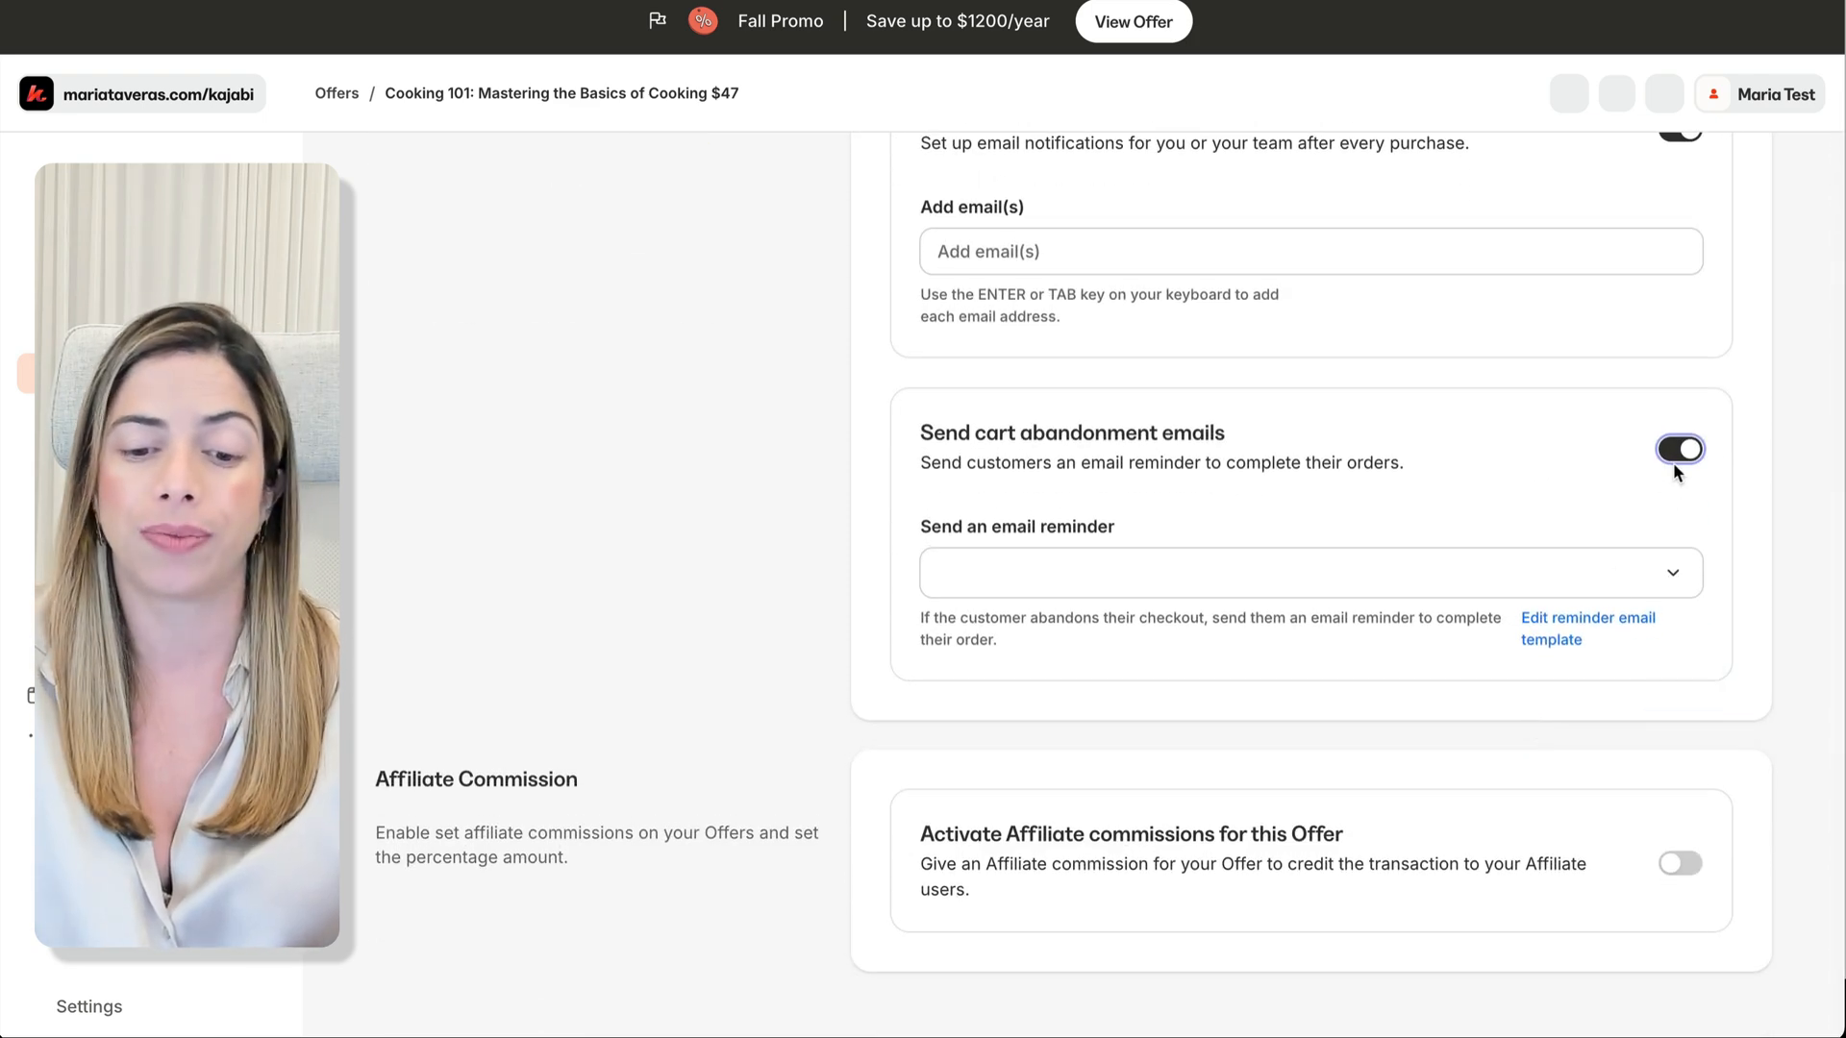
Step: Open the offer's checkout page for editing and replace the placeholder checkout description with the prepared Cooking 101 sales copy
scroll(1624, 861, "up", 5)
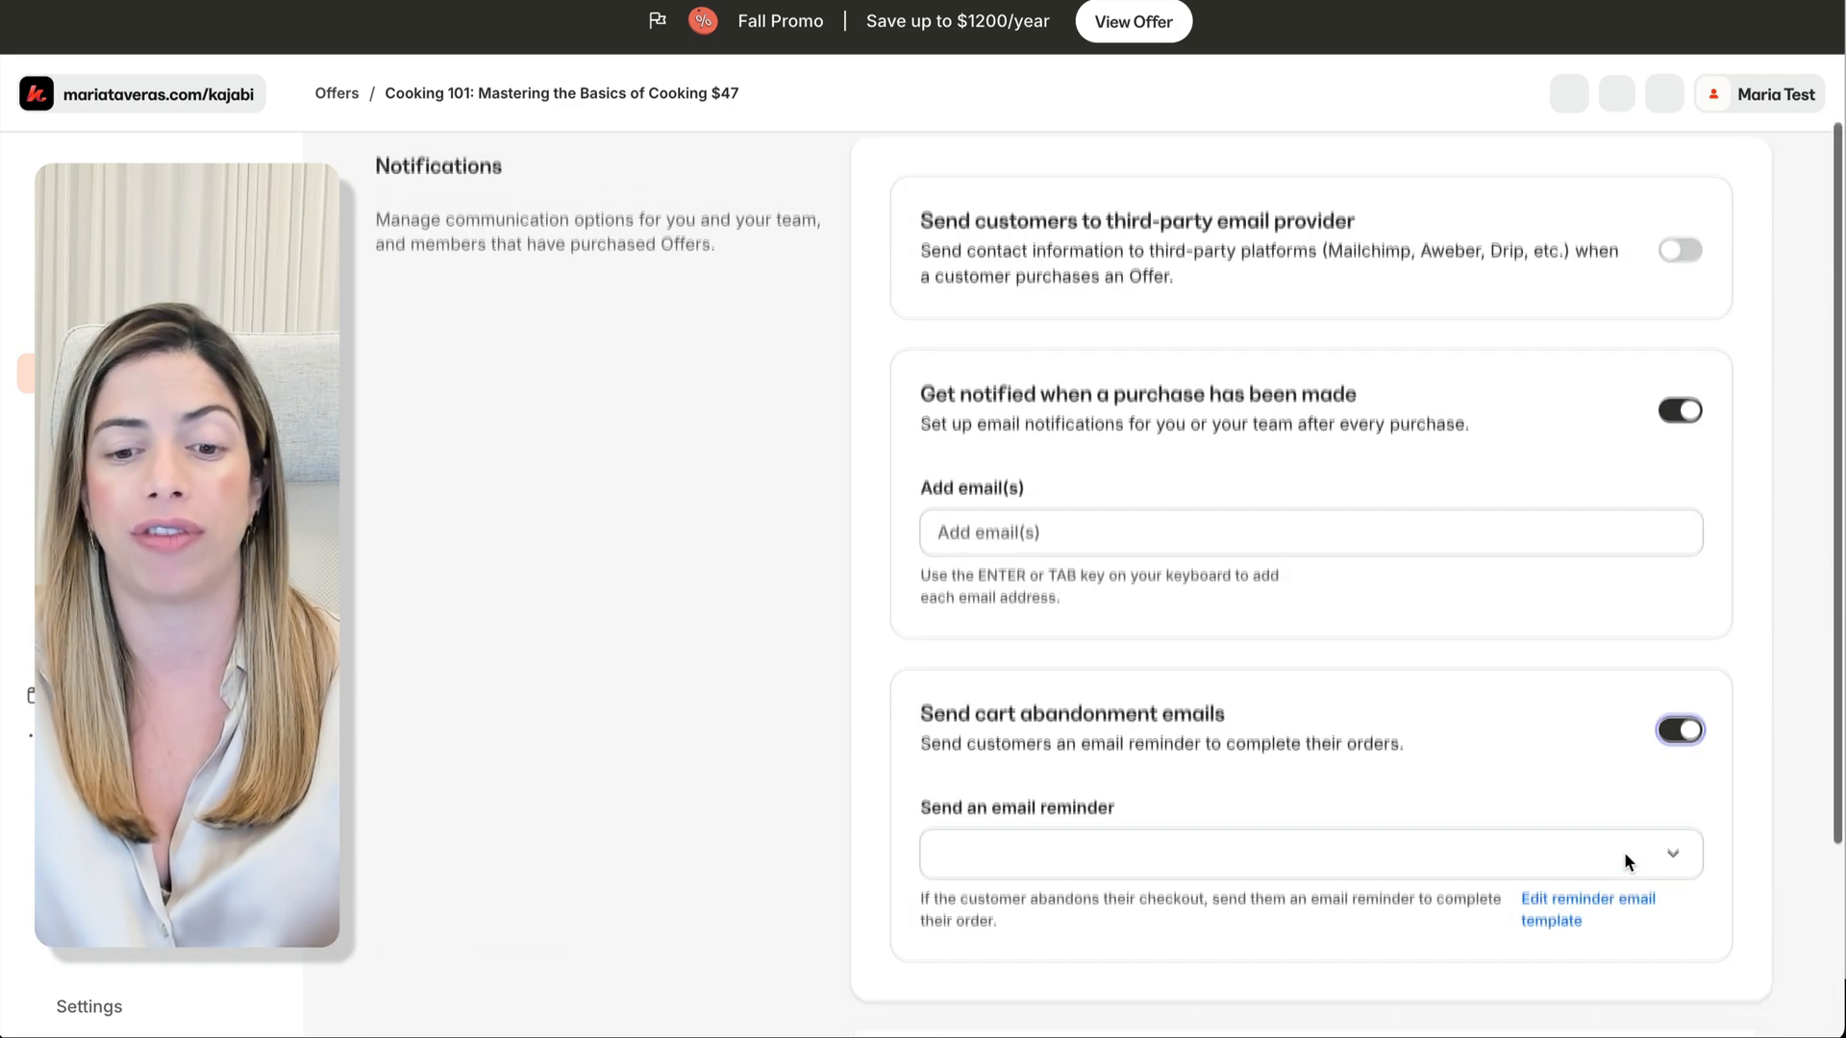
left_click(1582, 176)
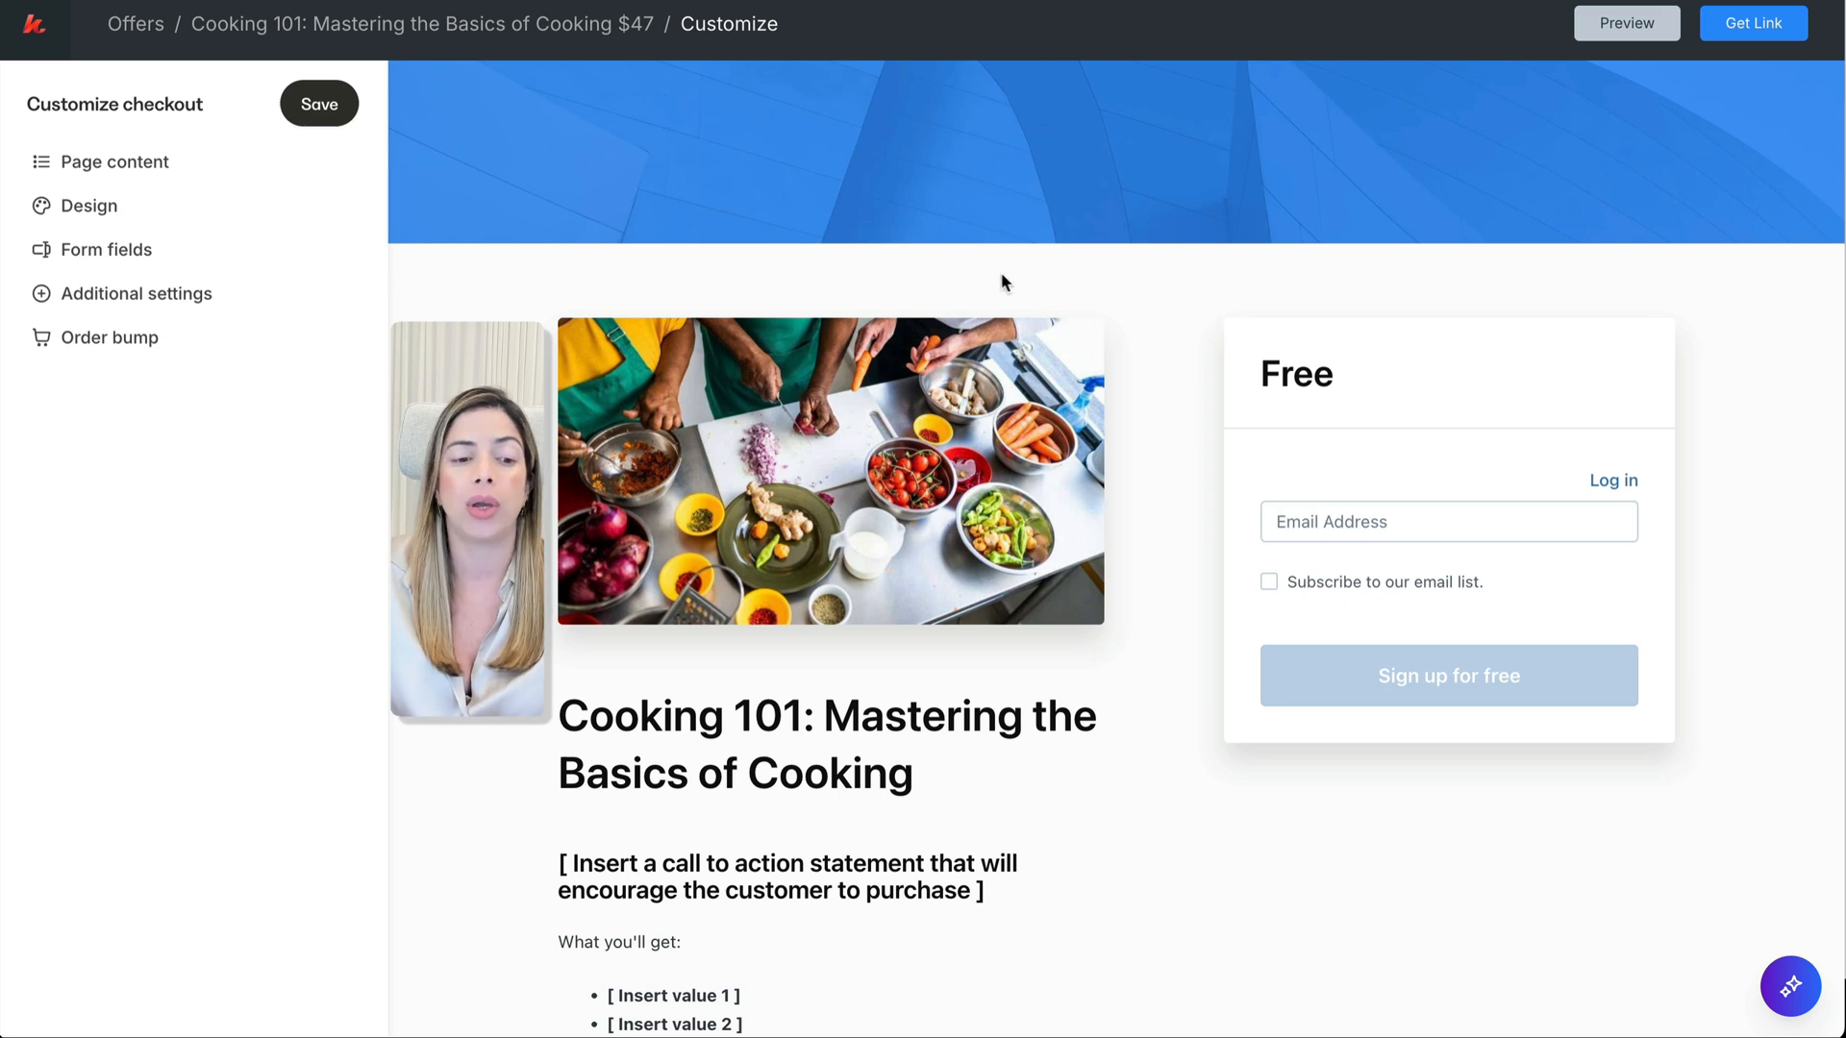
left_click(120, 165)
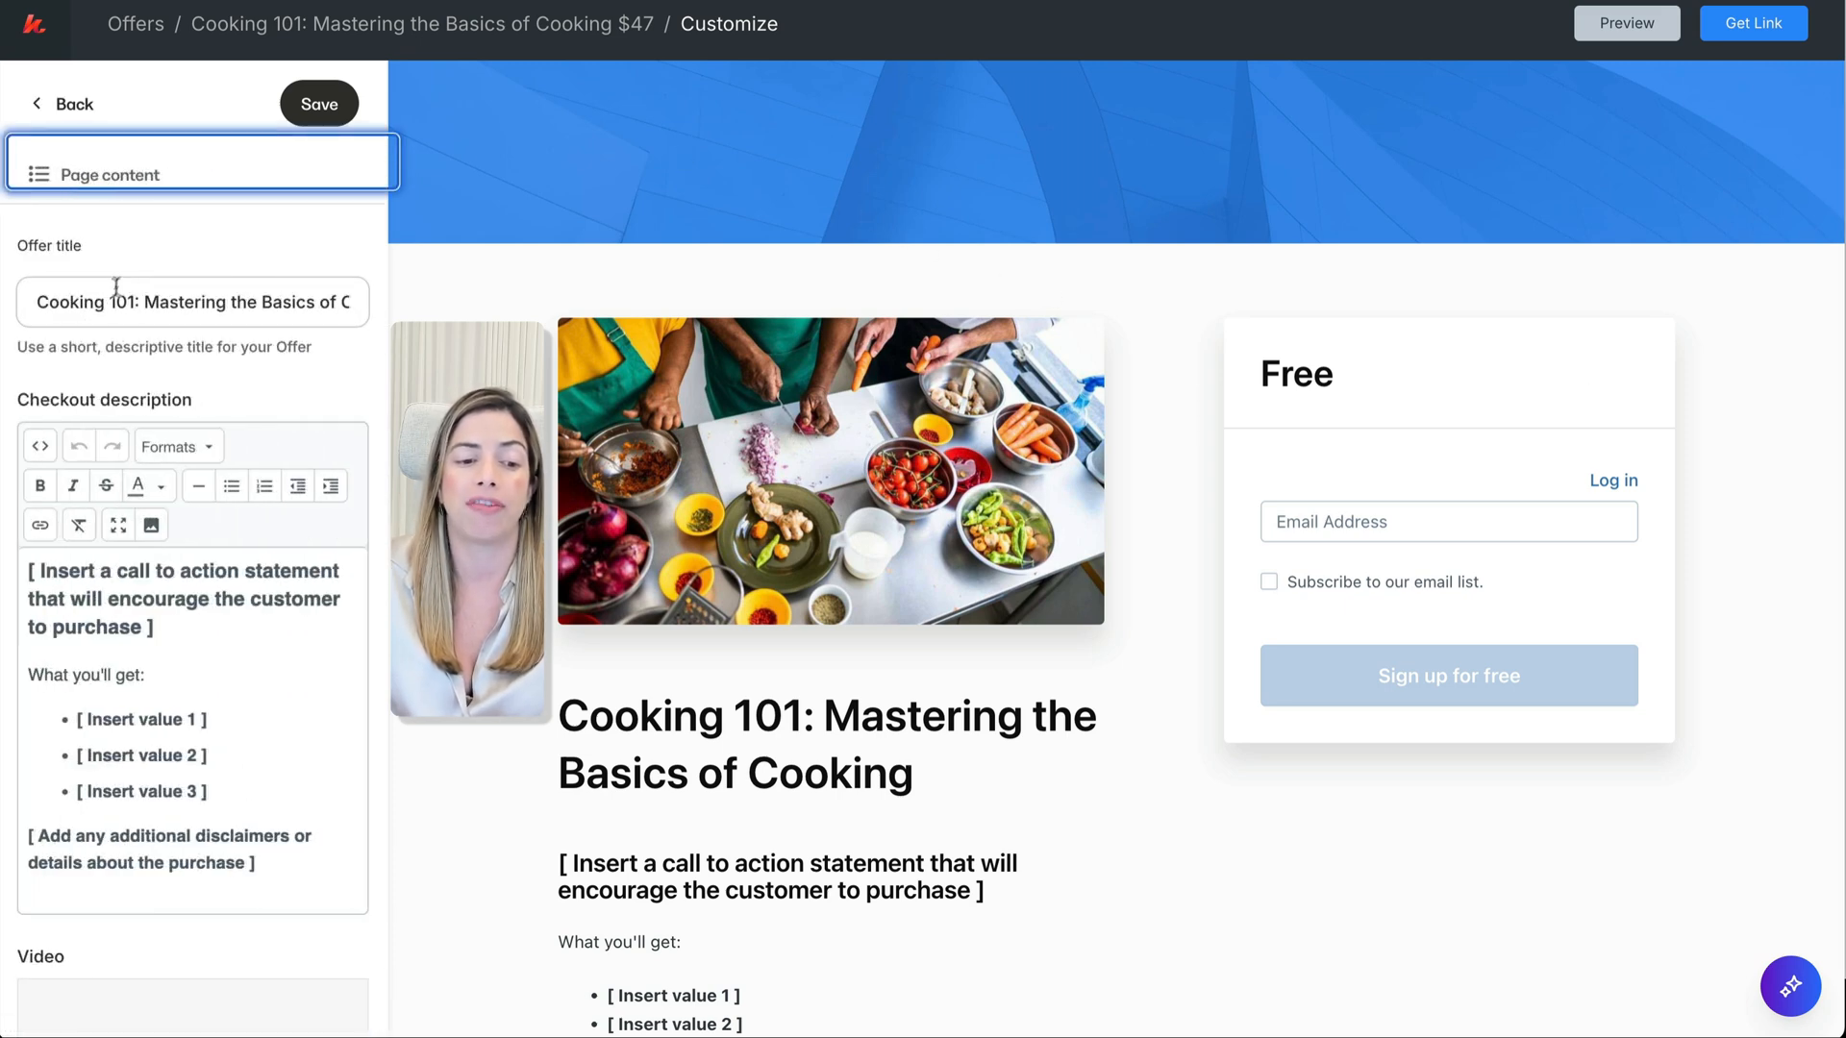
left_click(131, 646)
key("ctrl+a")
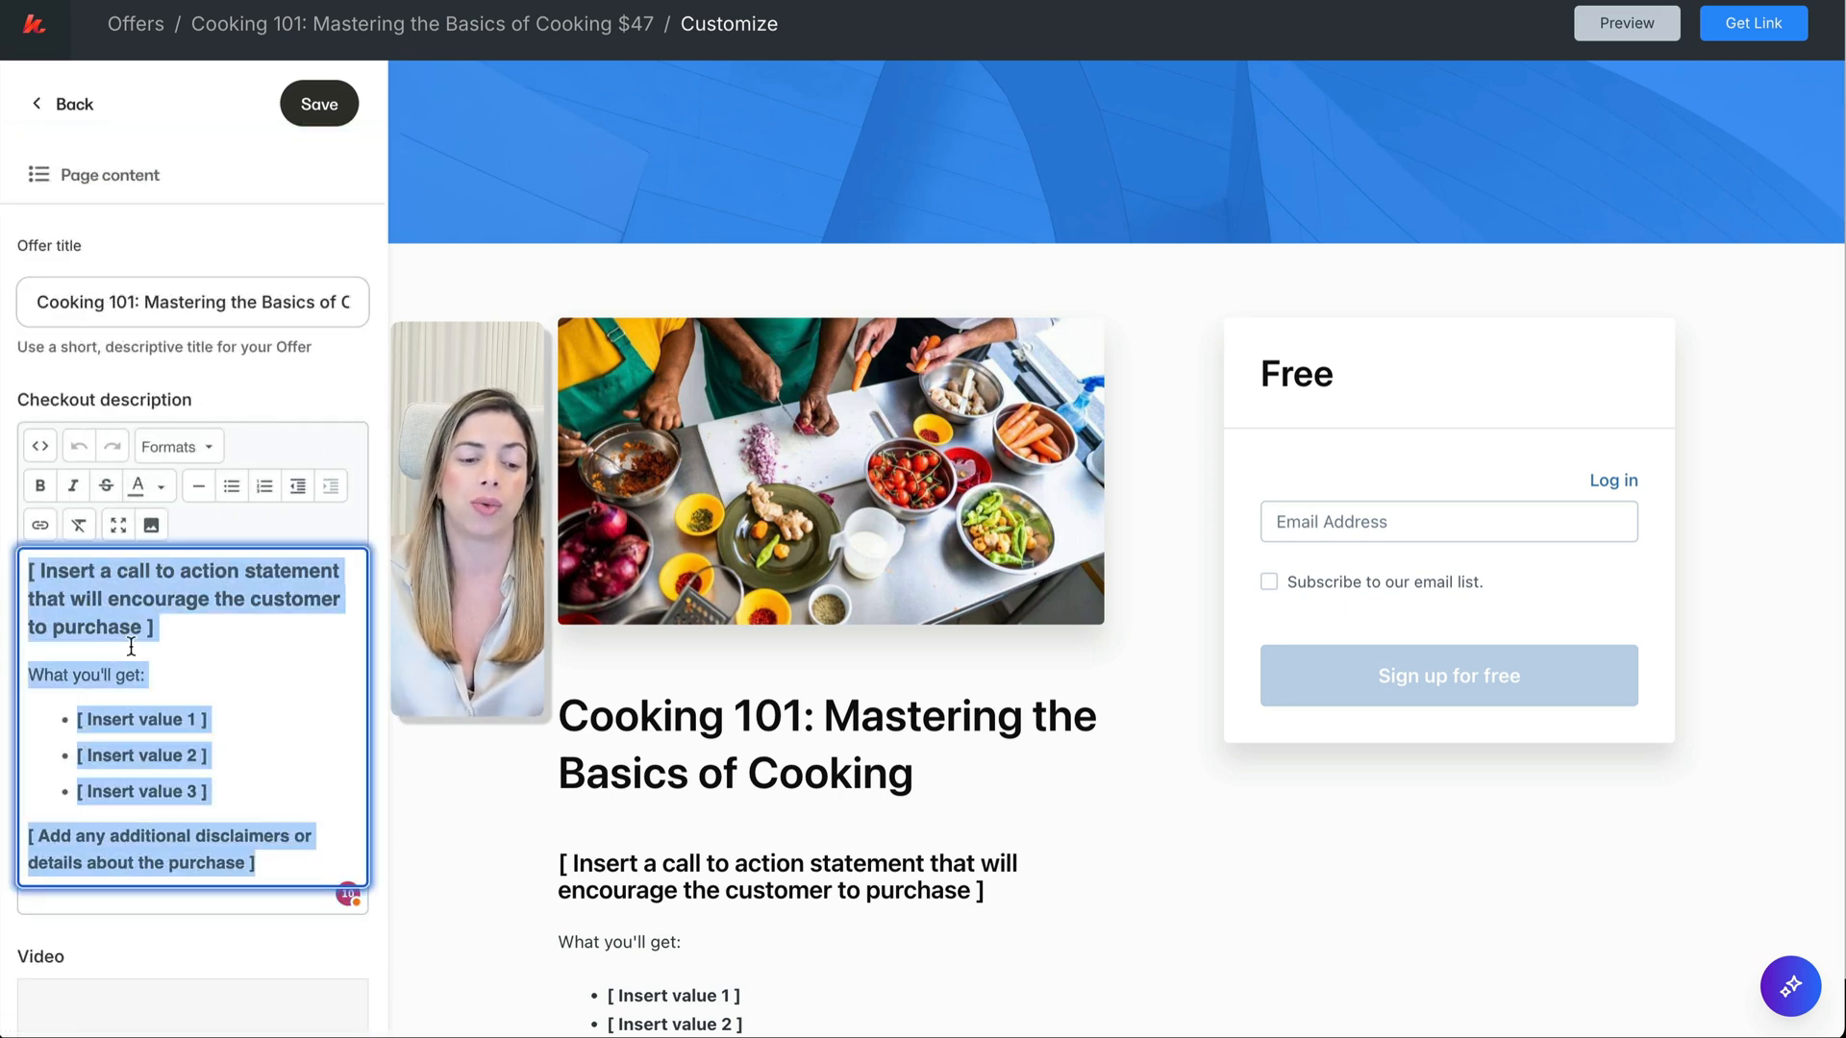
key("super+Tab")
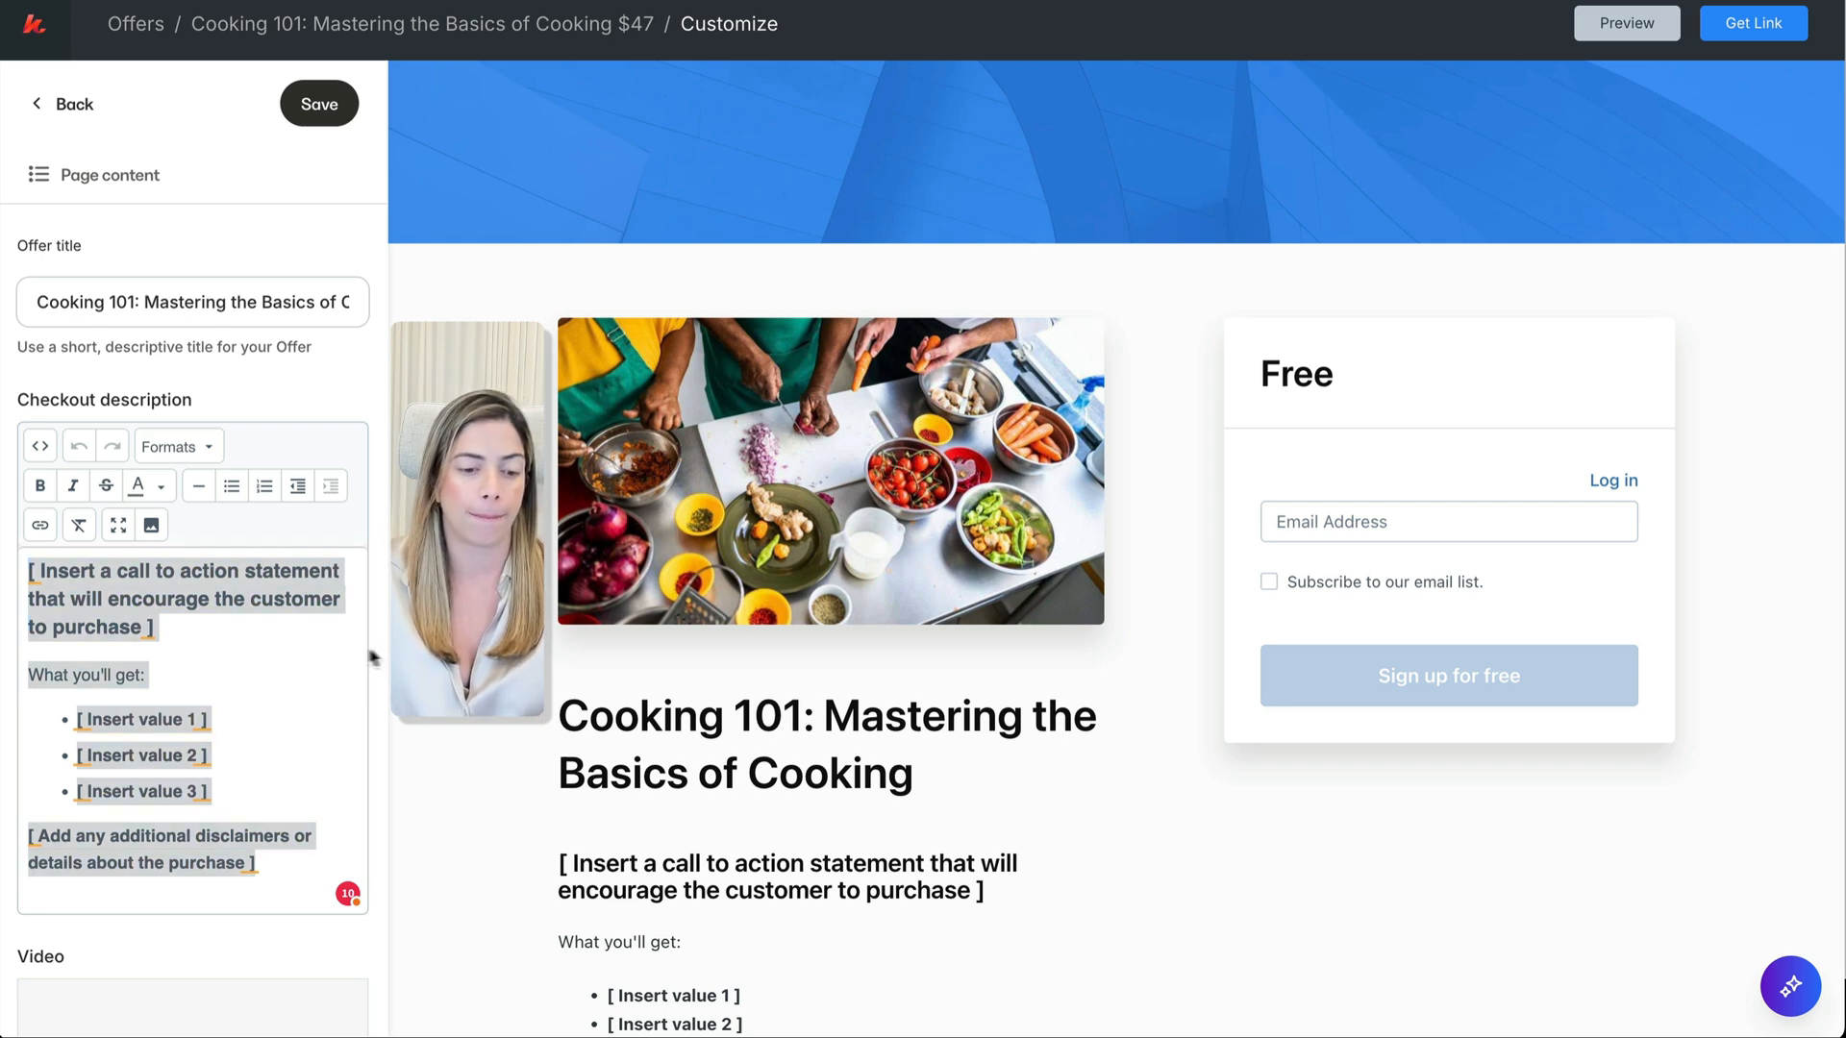
key("ctrl+v")
Step: Format the opening "Ready to master the basics of cooking?" paragraph of the checkout description as Heading 3 and save
scroll(262, 655, "up", 10)
triple_click(135, 618)
left_click(163, 449)
mouse_move(240, 541)
mouse_move(260, 491)
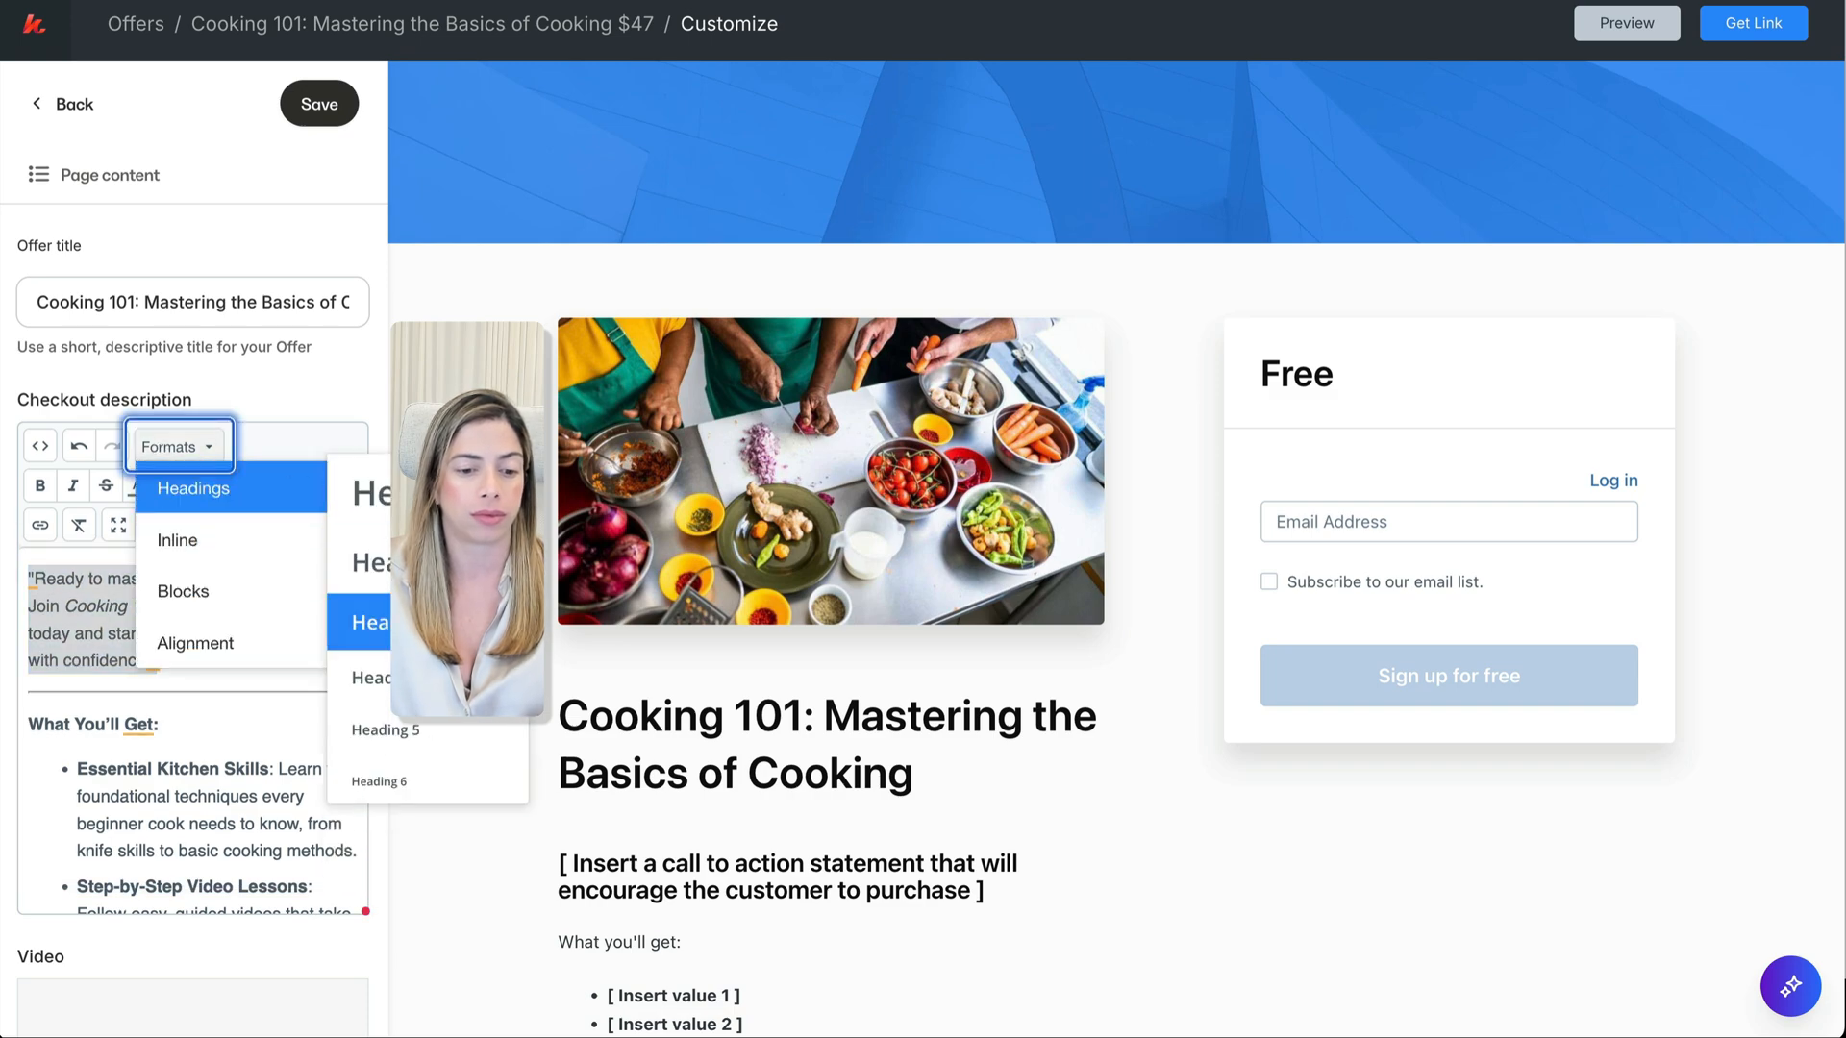
left_click(370, 623)
scroll(250, 708, "down", 8)
scroll(222, 897, "down", 10)
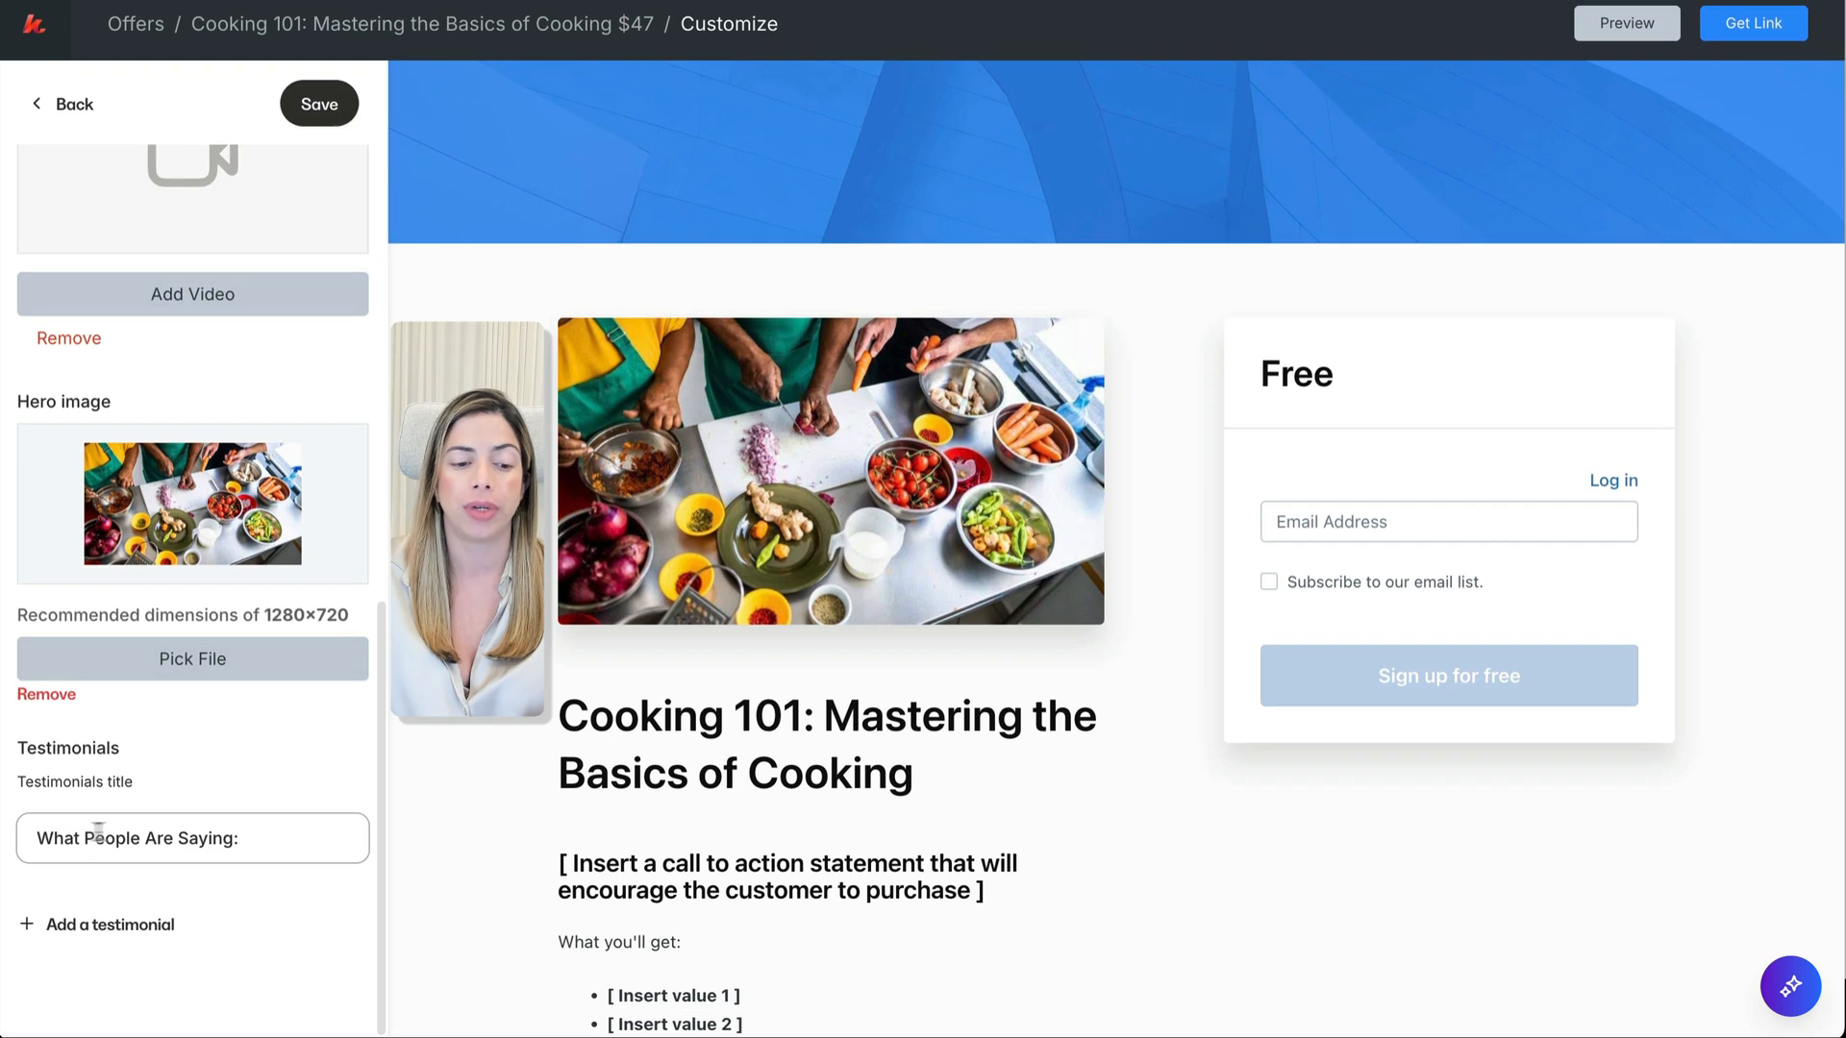
left_click(344, 92)
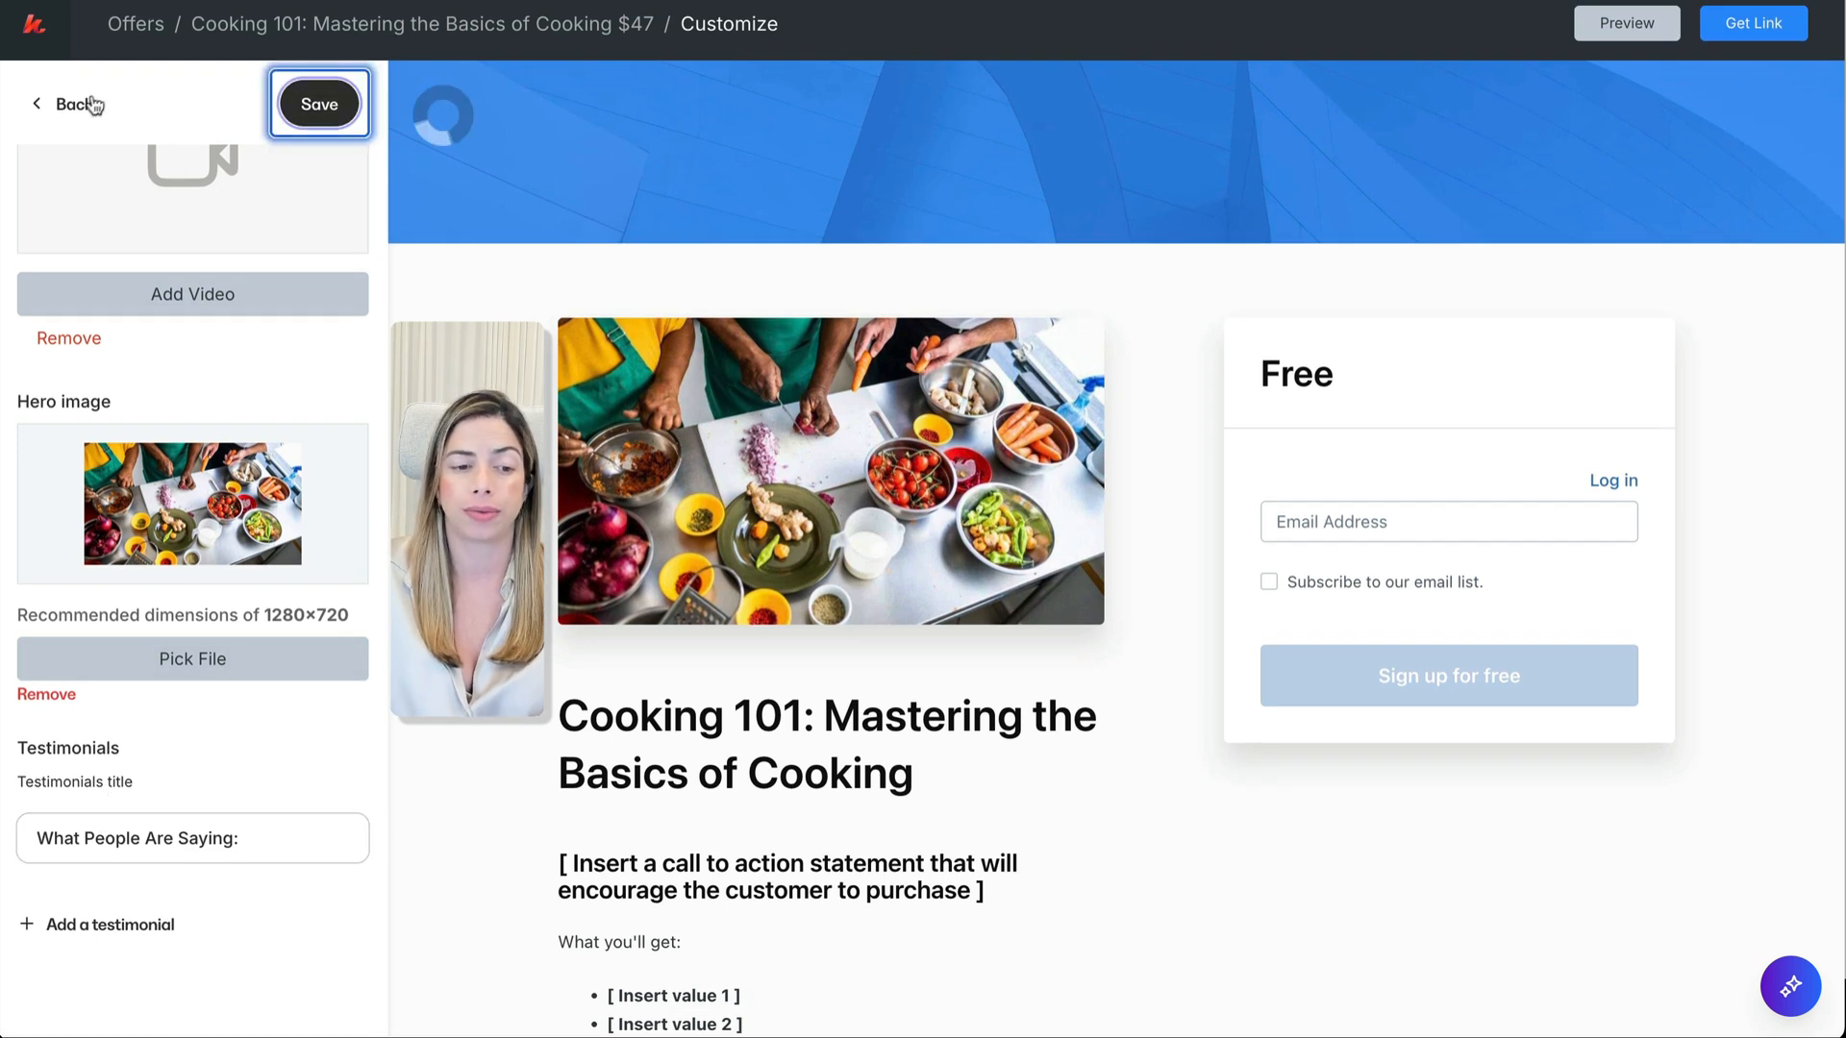
Step: In the checkout design, make the action button orange with the text "Buy Now" and save
left_click(90, 205)
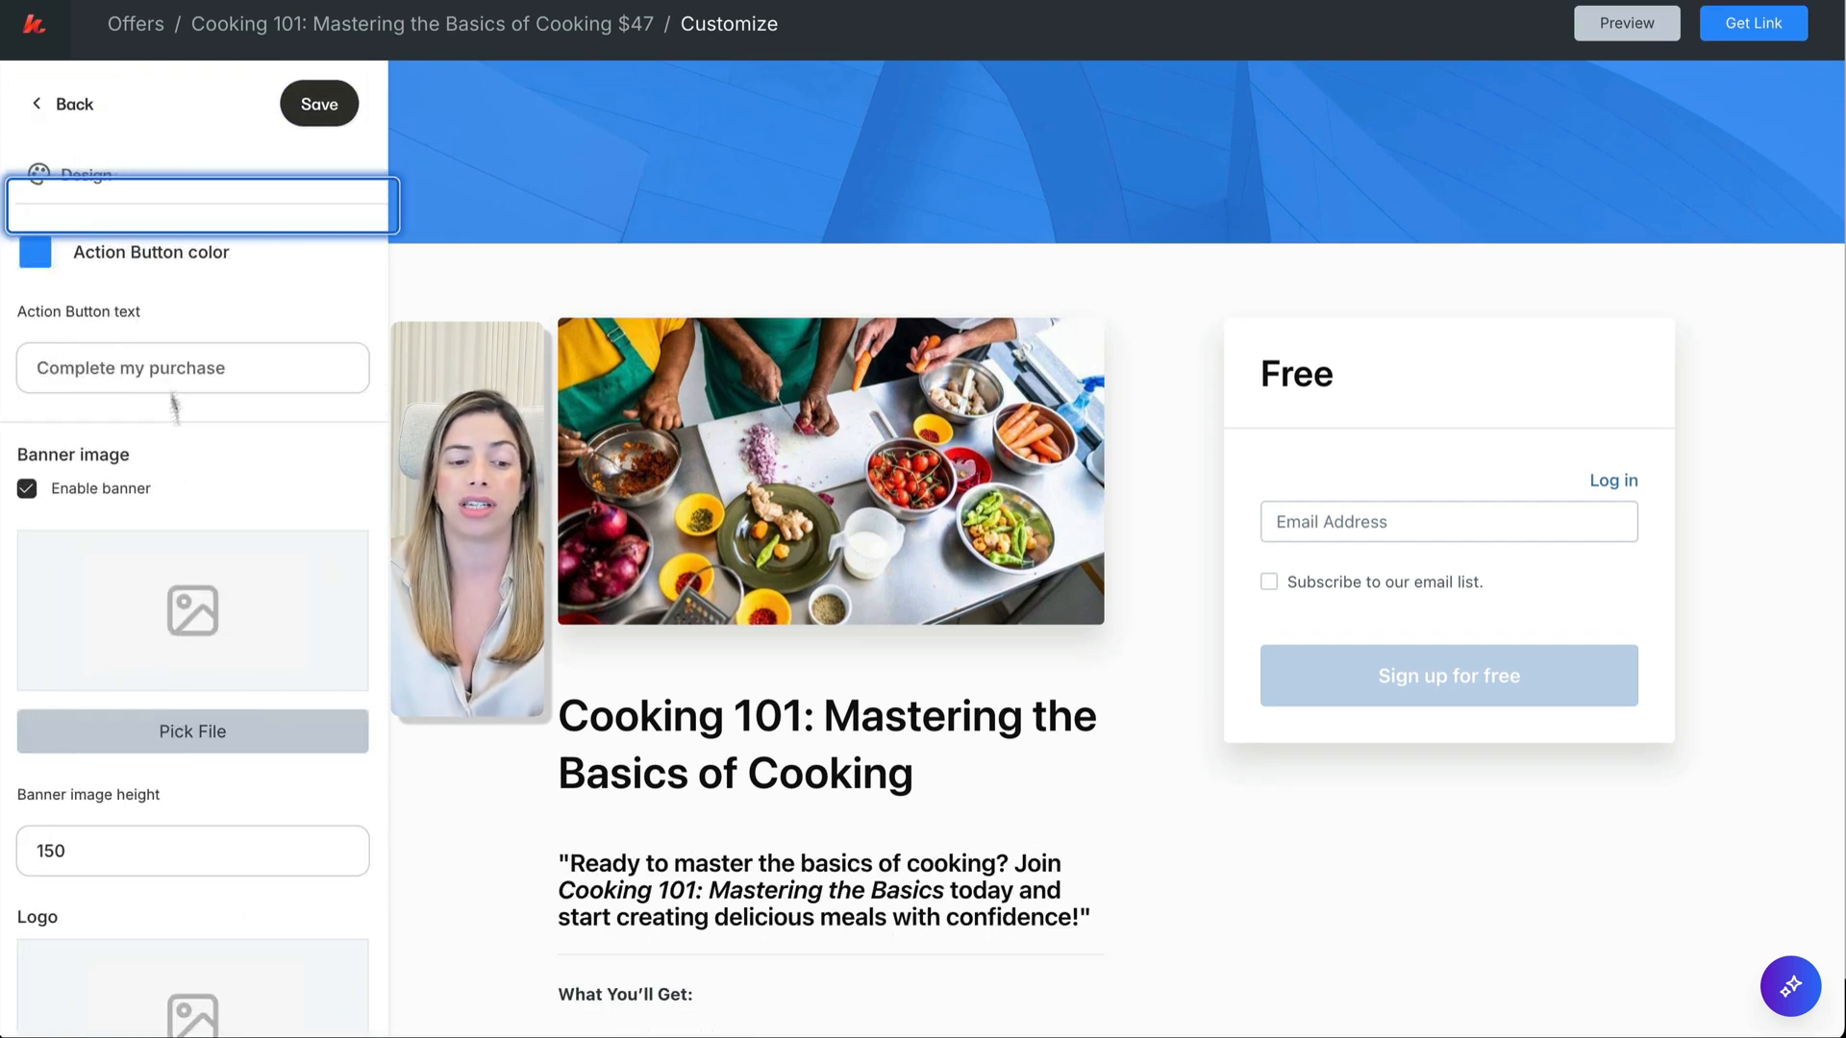
left_click(35, 254)
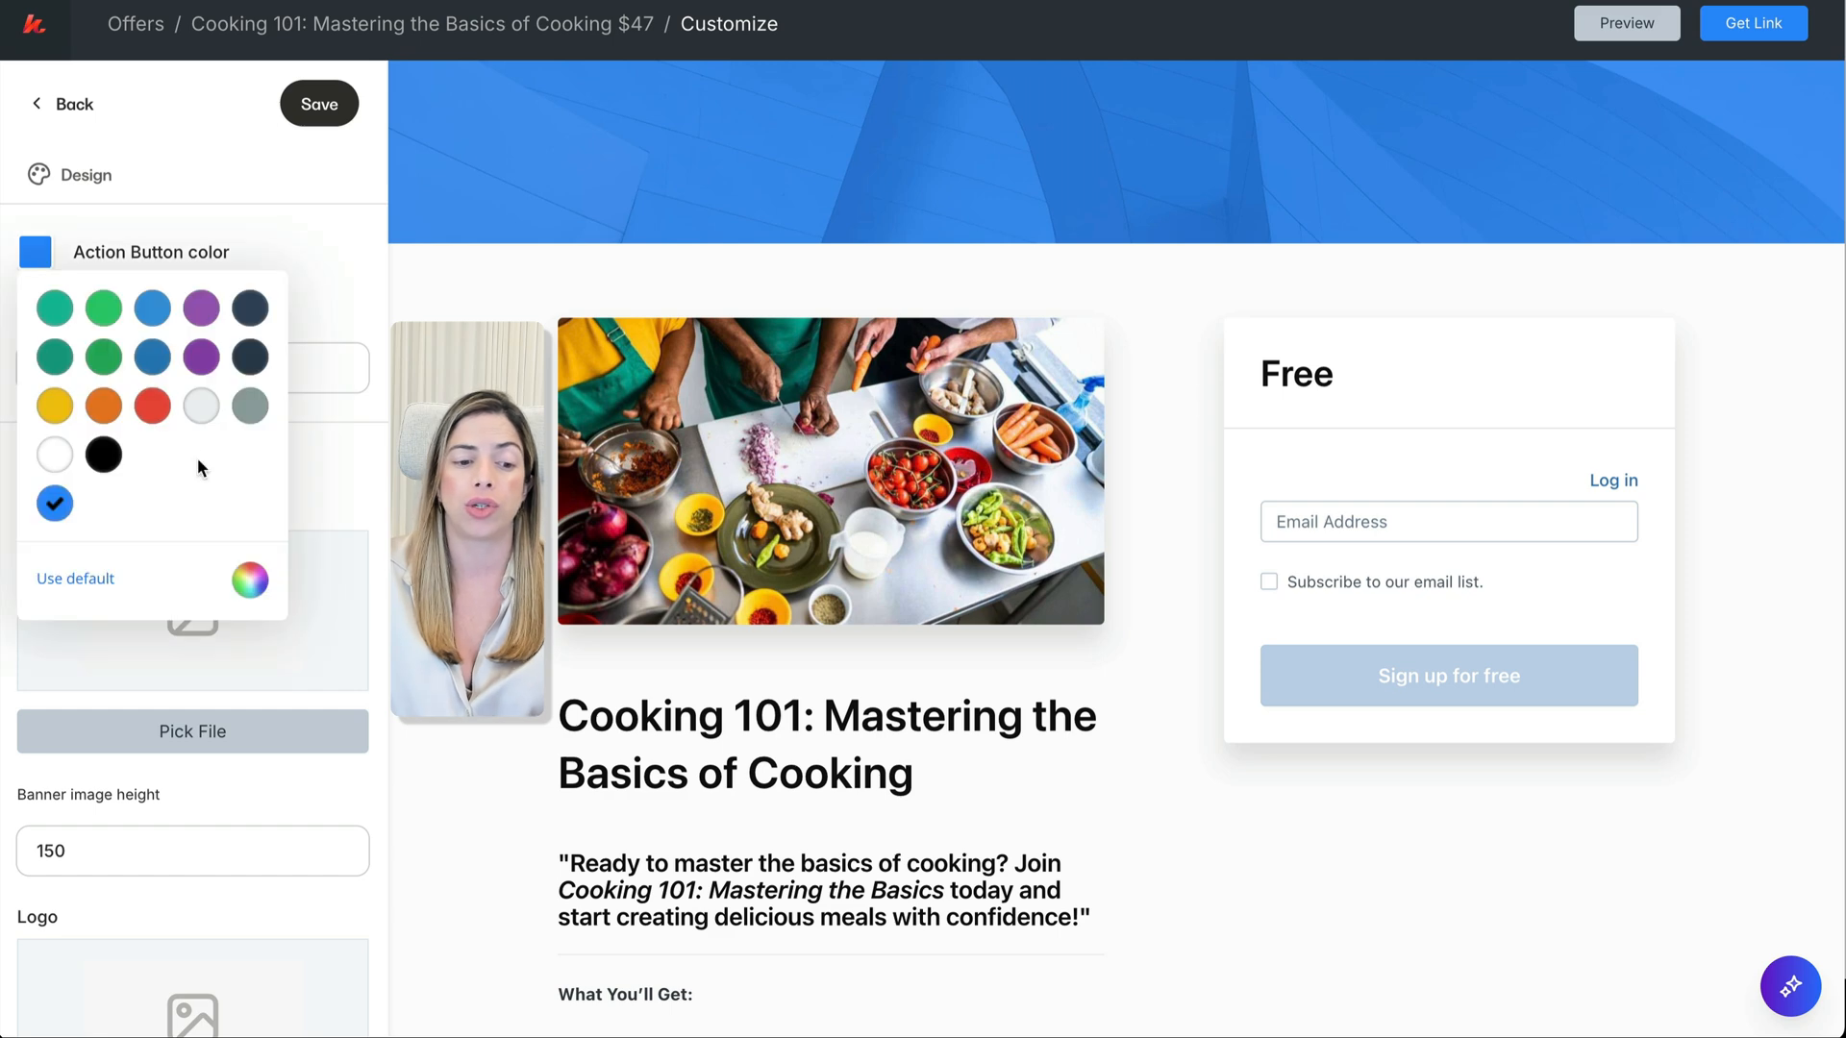
left_click(124, 368)
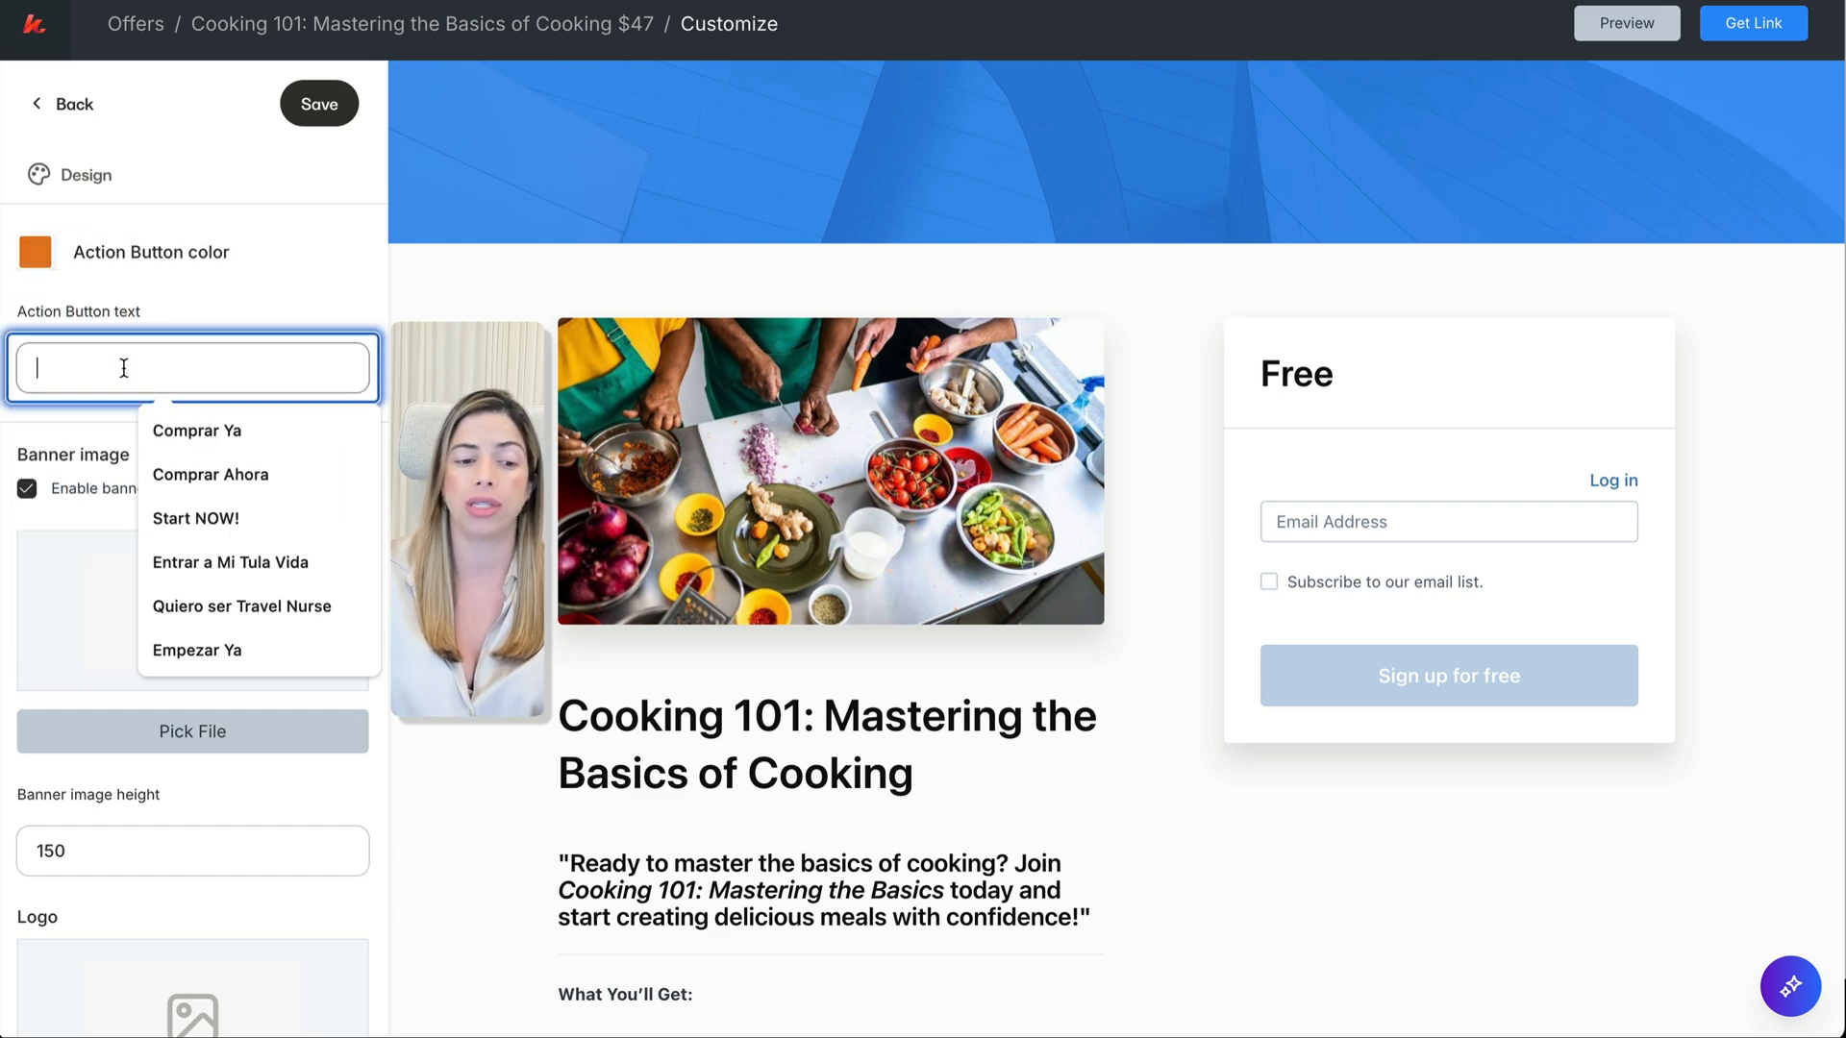
type("Buy Now")
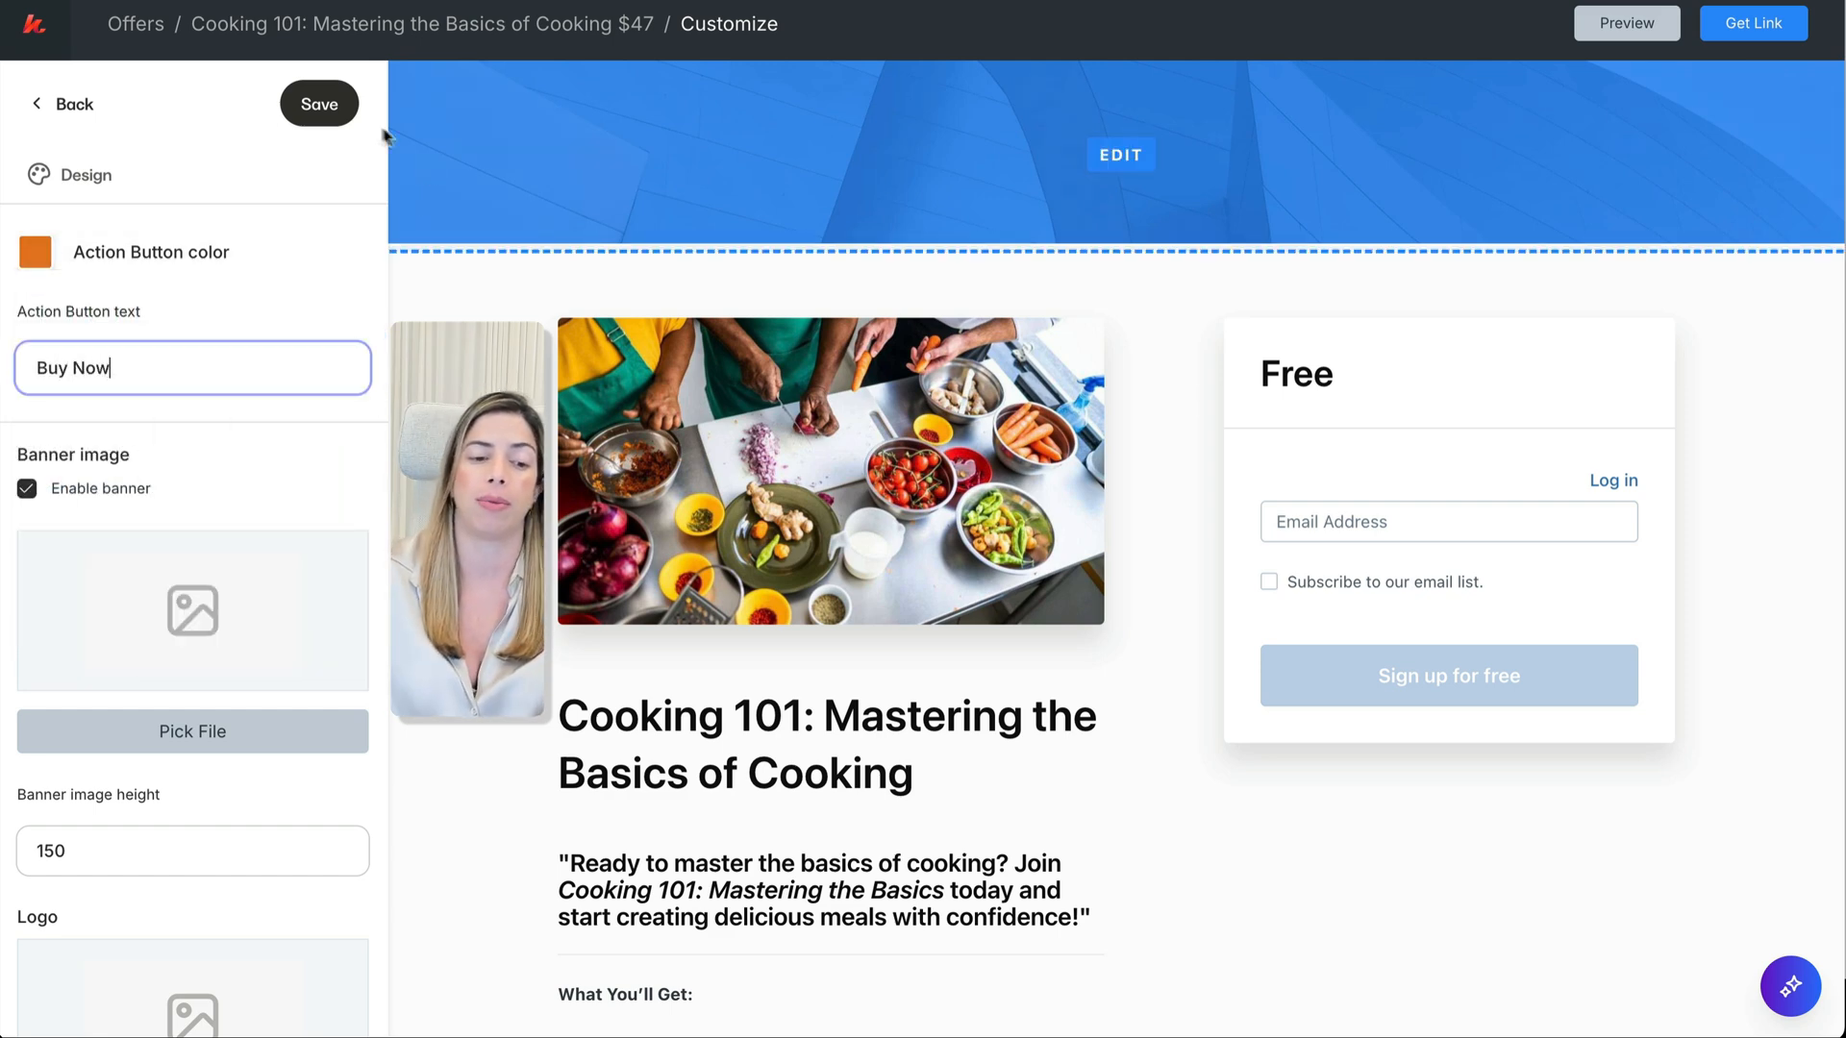
left_click(327, 108)
Step: Turn off the banner on the checkout page and save the design
left_click(26, 495)
left_click(318, 106)
scroll(206, 584, "down", 2)
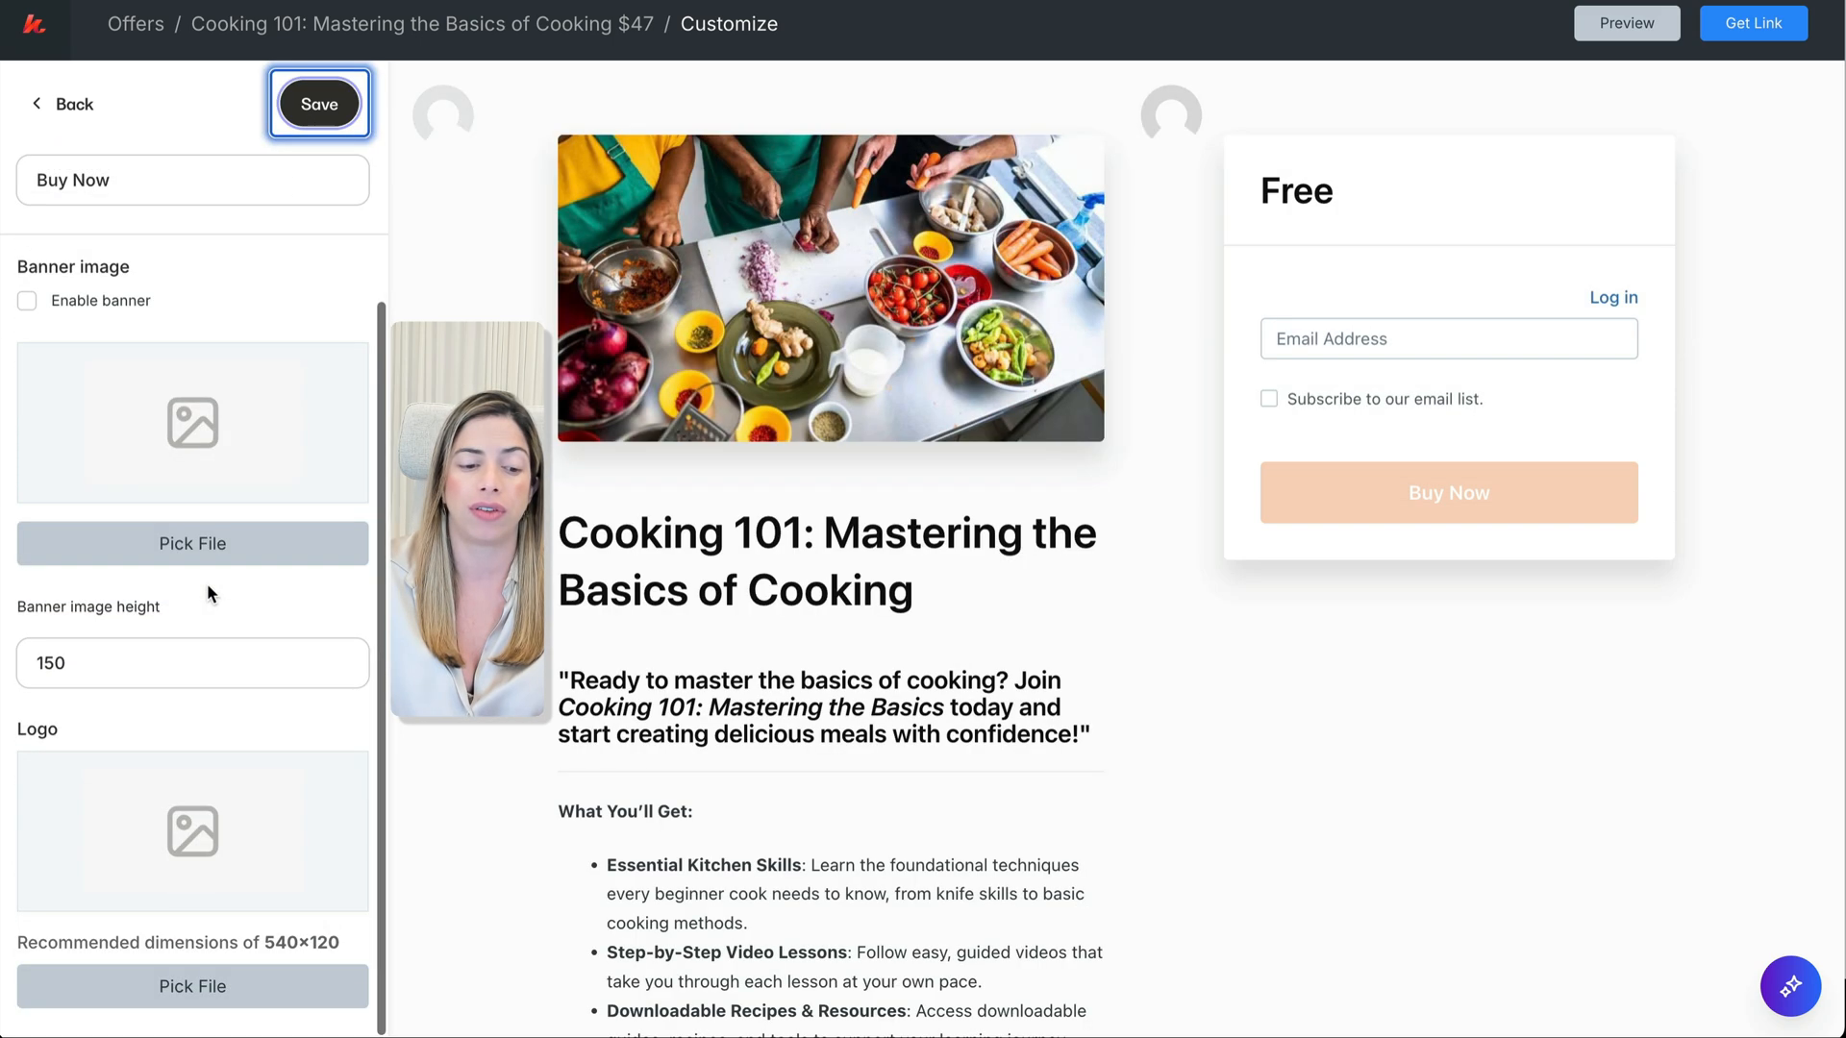
Step: Have the checkout form collect name, address, tax ID and phone number, and save
left_click(63, 103)
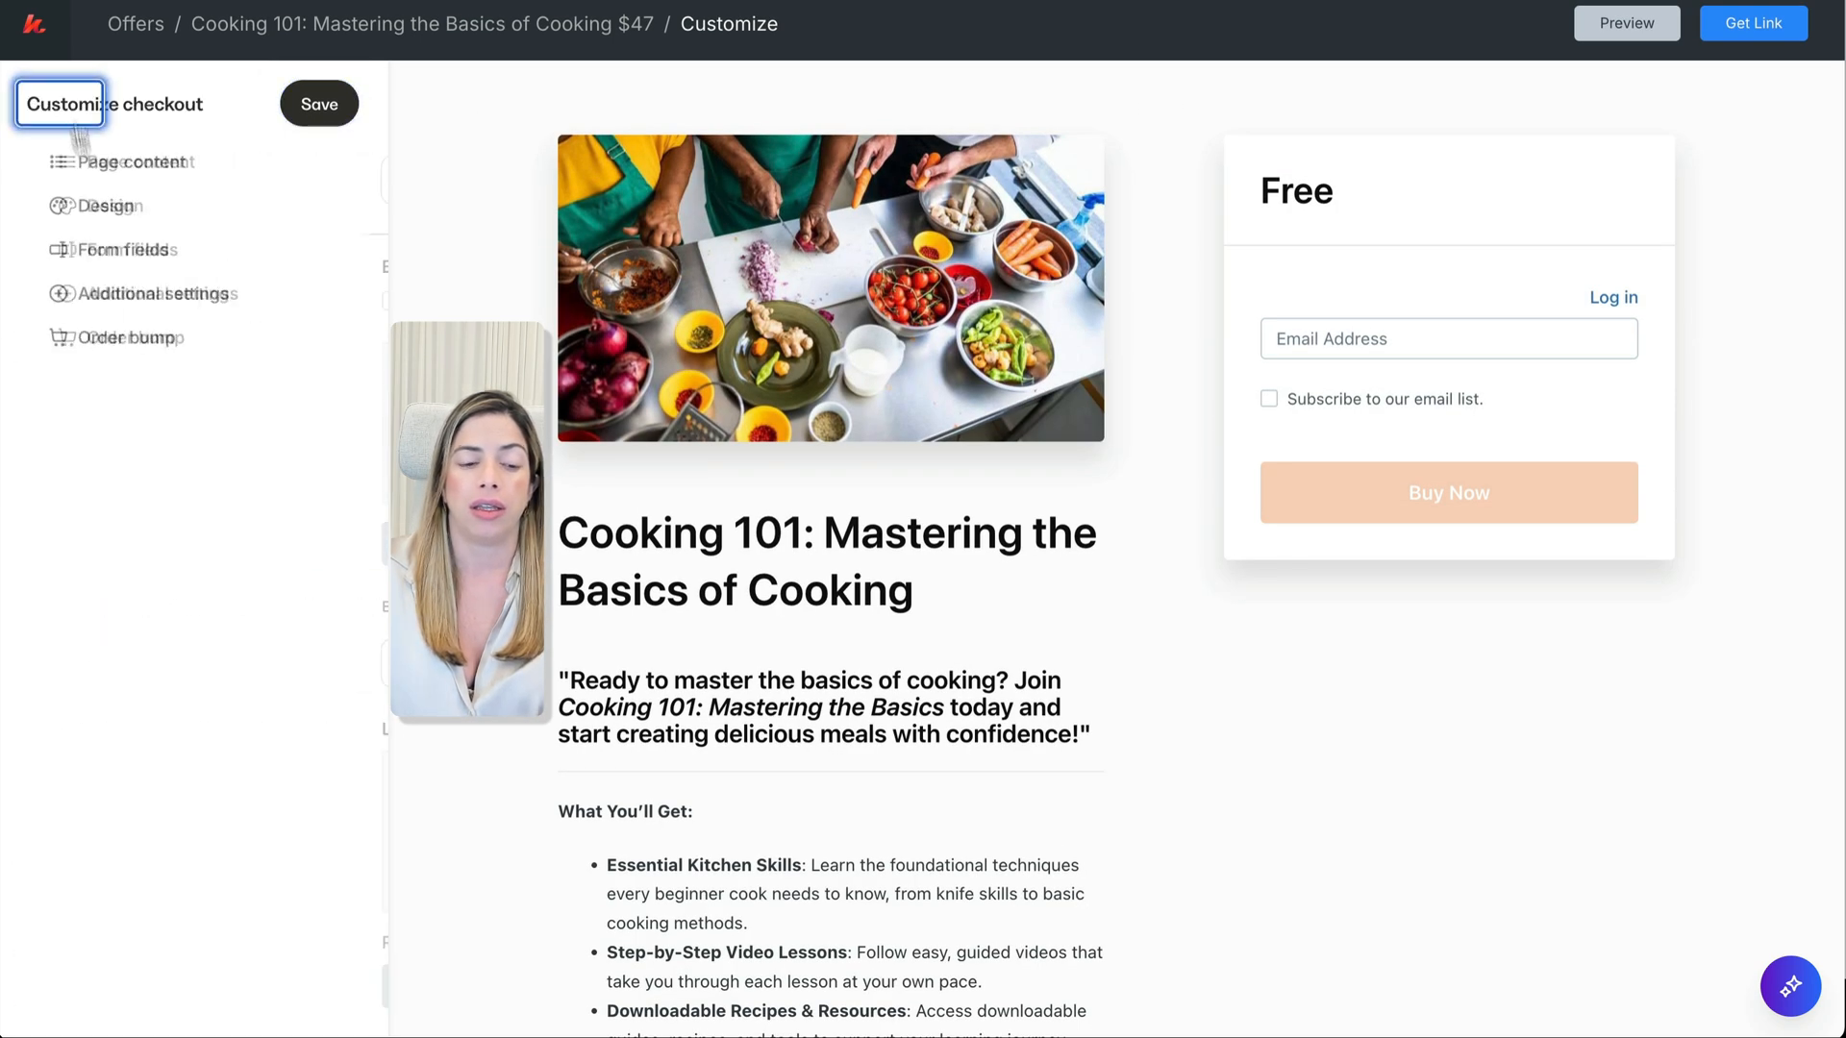
left_click(117, 252)
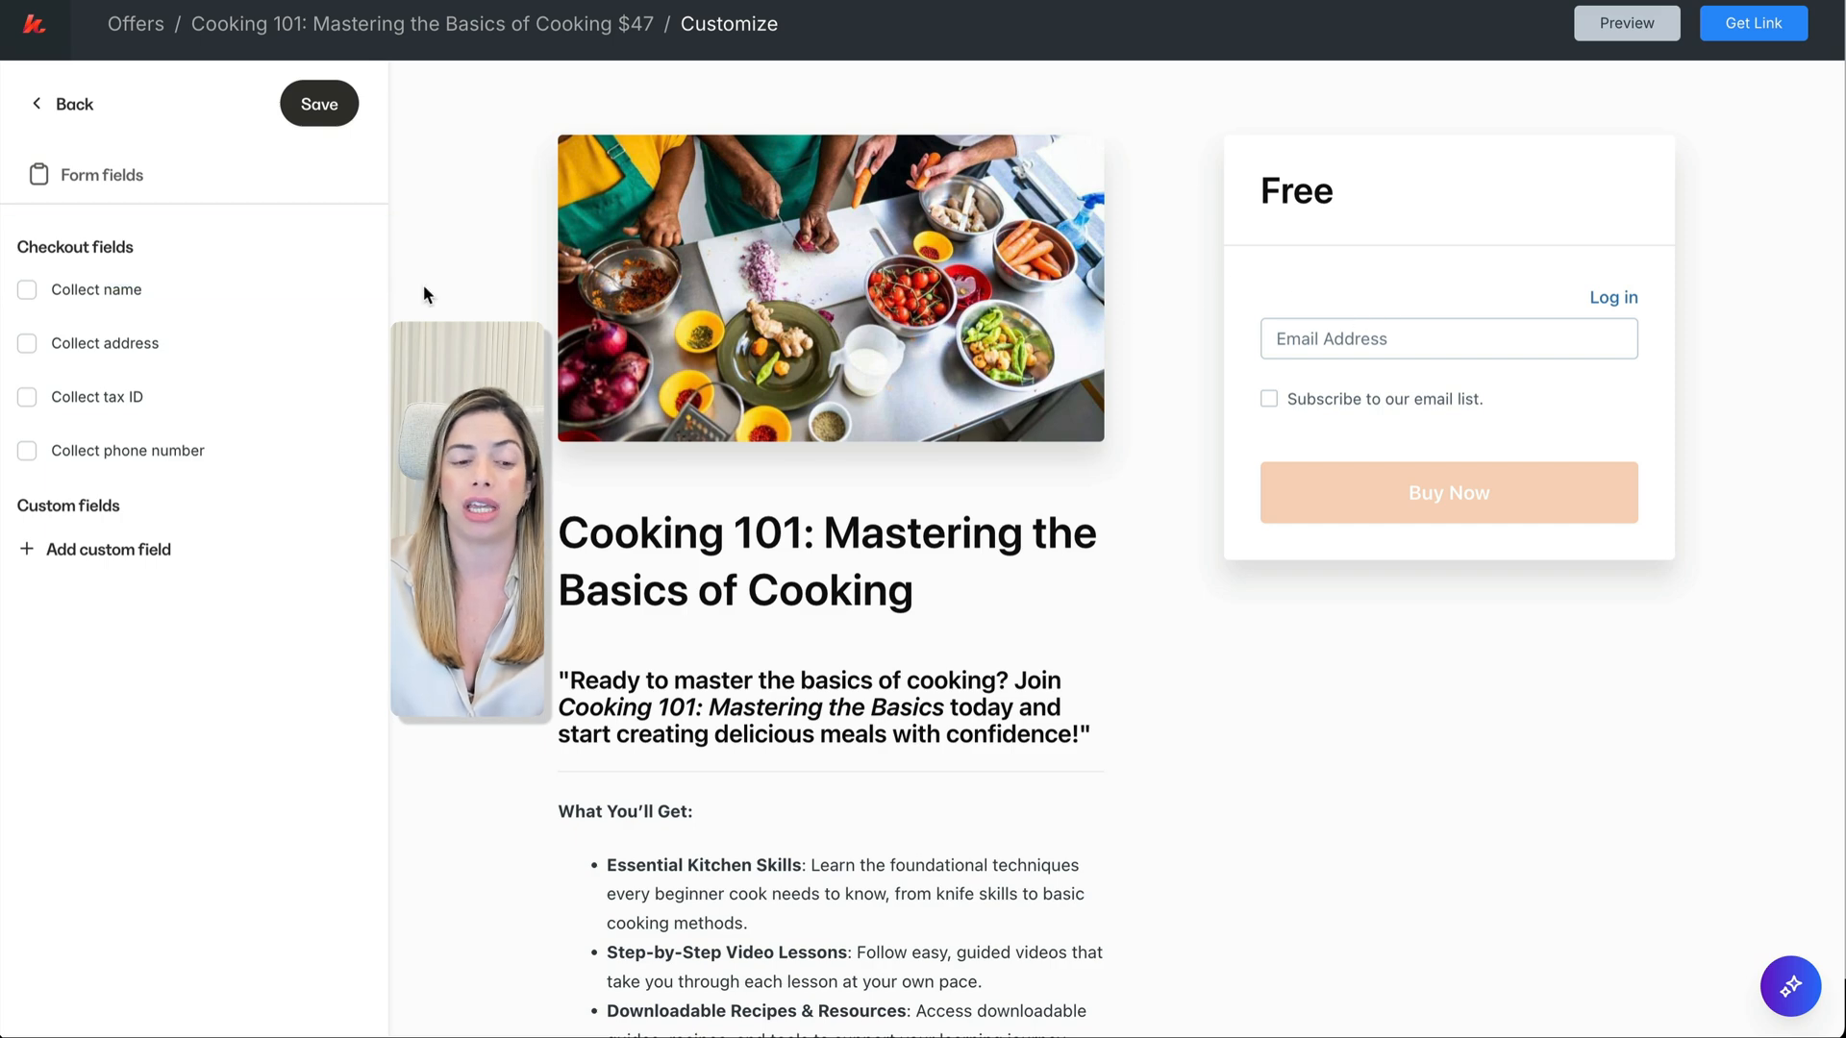
left_click(27, 289)
left_click(27, 343)
left_click(27, 397)
left_click(29, 451)
left_click(302, 122)
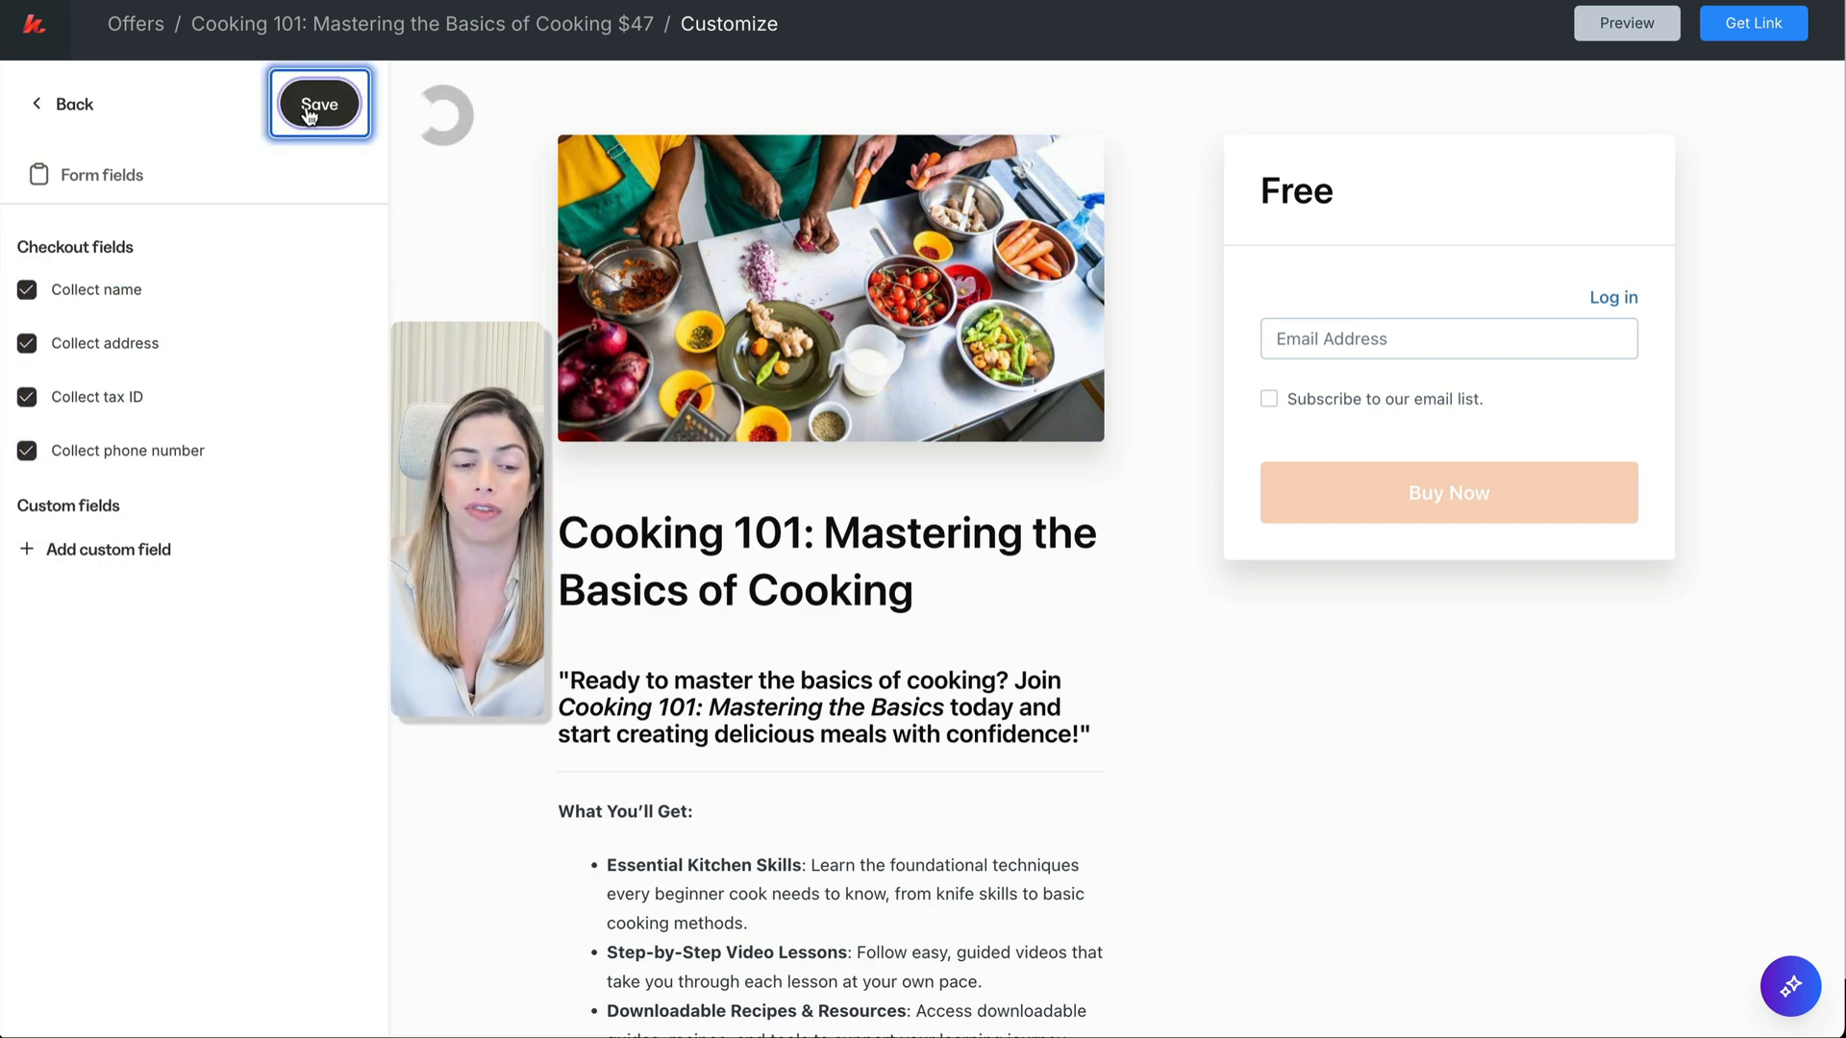
Step: Require returning members to log in at checkout, enable collecting new member passwords, and save
left_click(64, 104)
left_click(161, 294)
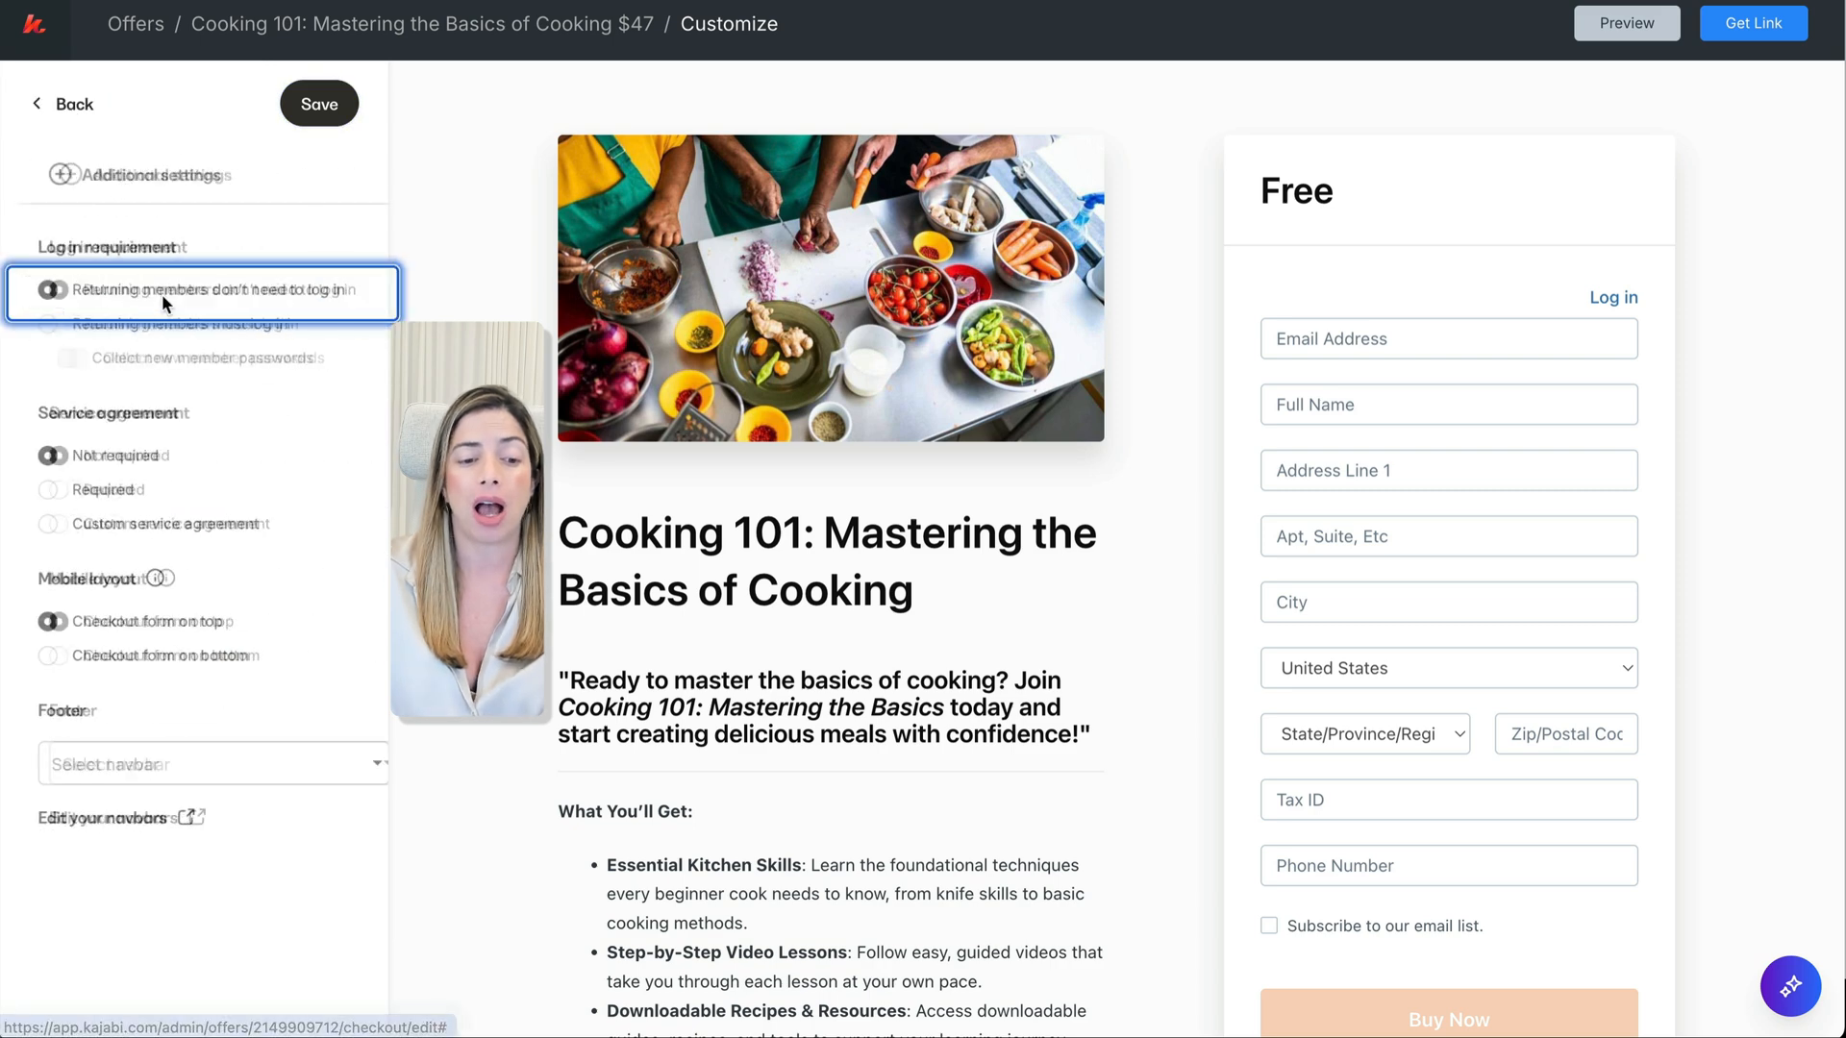
left_click(87, 324)
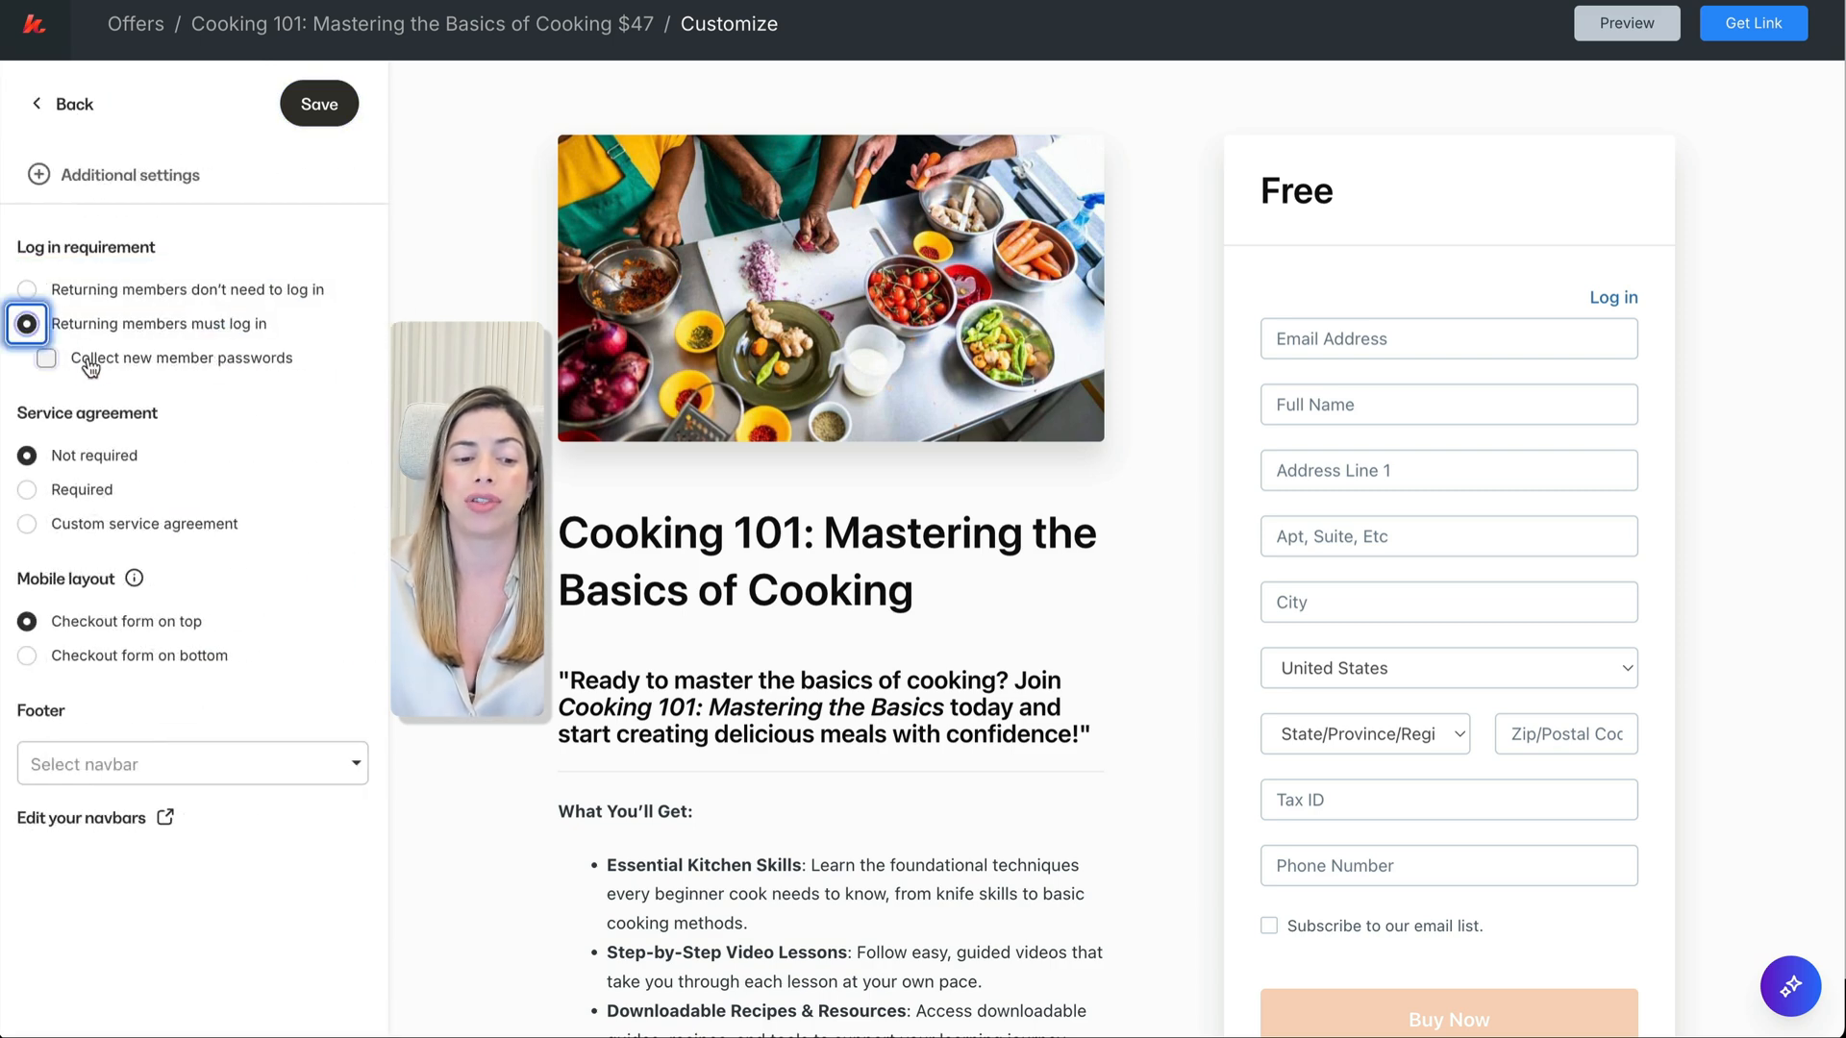
left_click(90, 363)
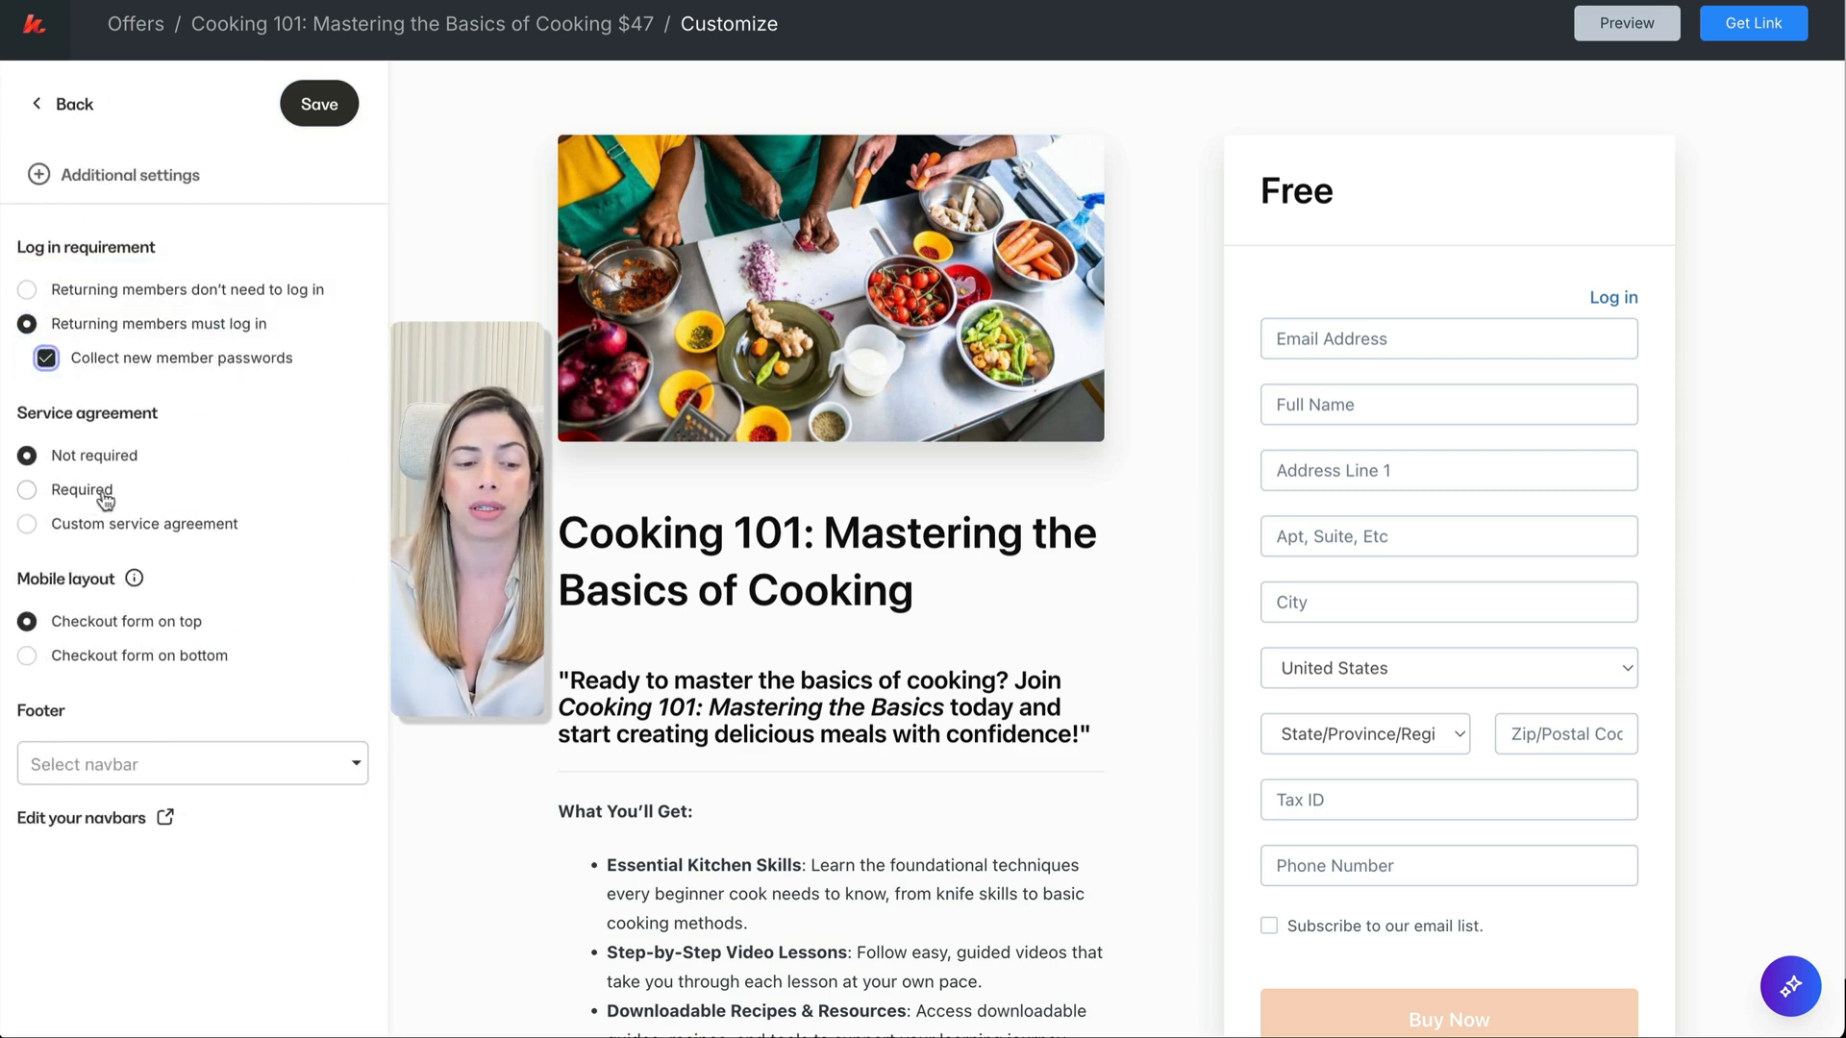
left_click(321, 115)
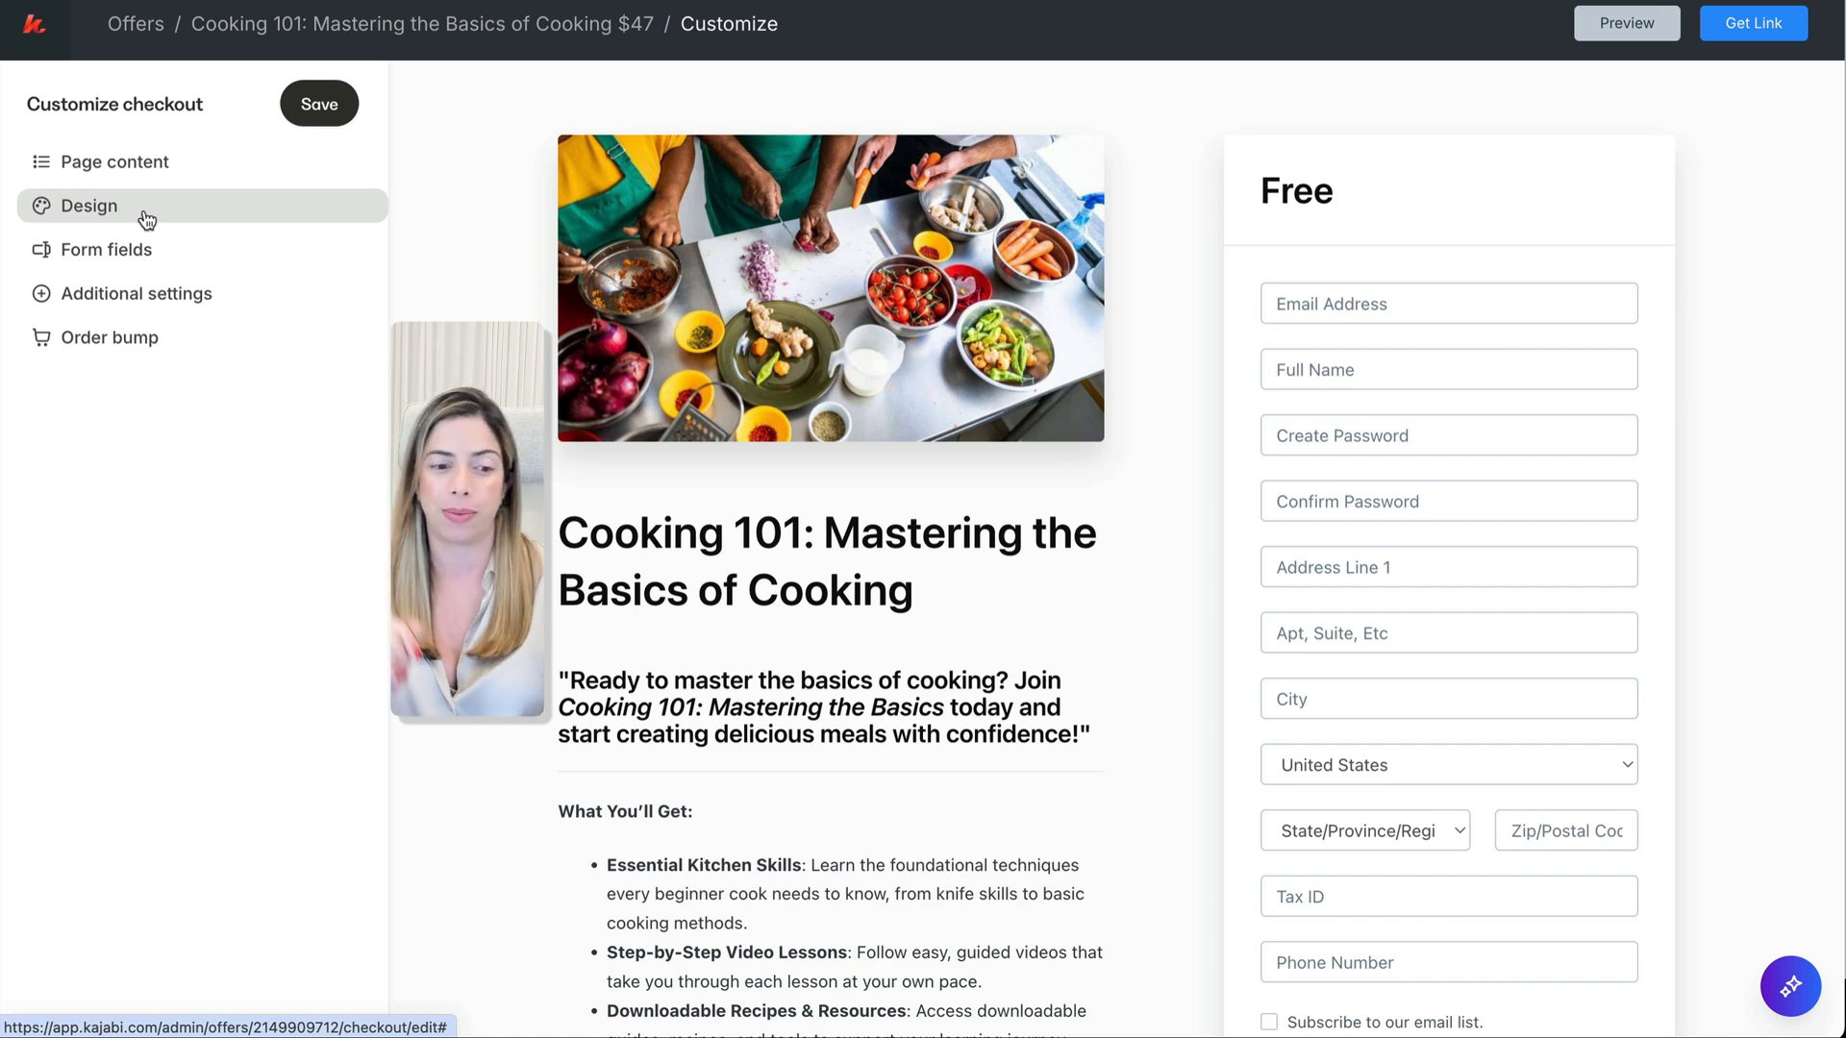
Step: Review the order bump options and the checkout page copy, save, and return to the offer
left_click(161, 344)
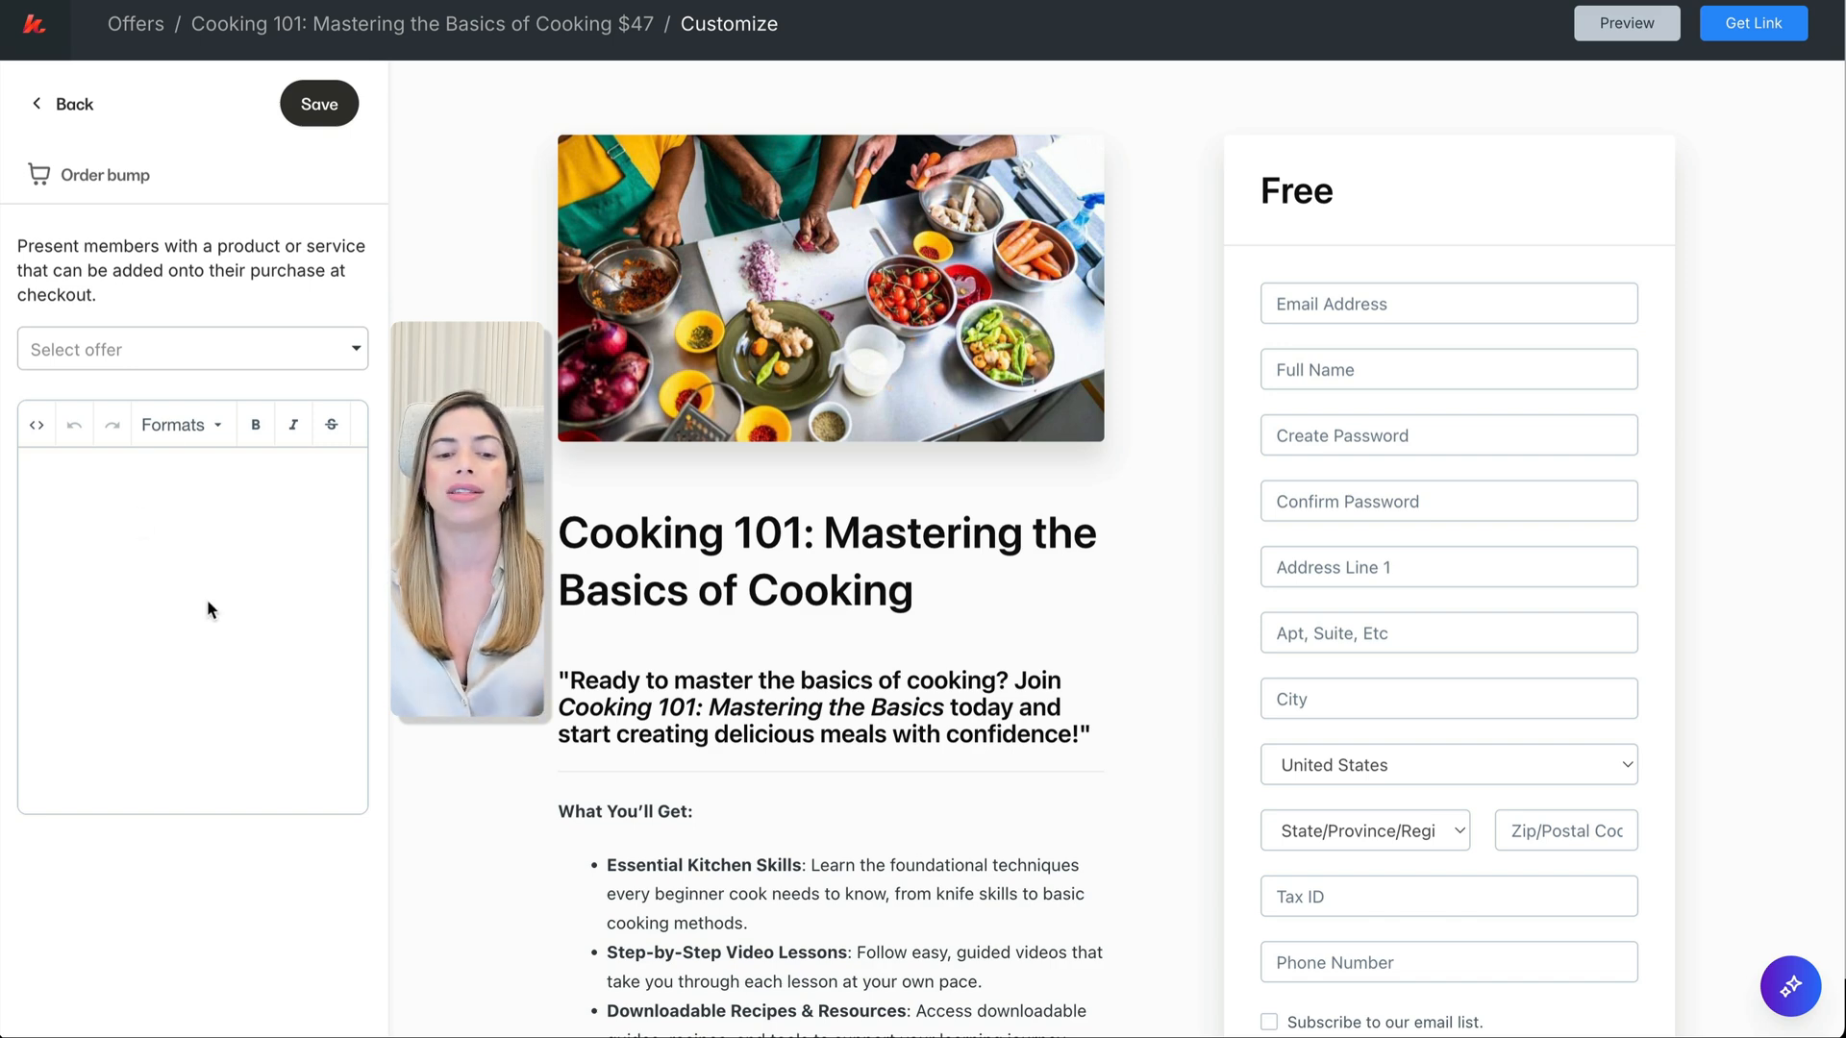
scroll(633, 610, "down", 4)
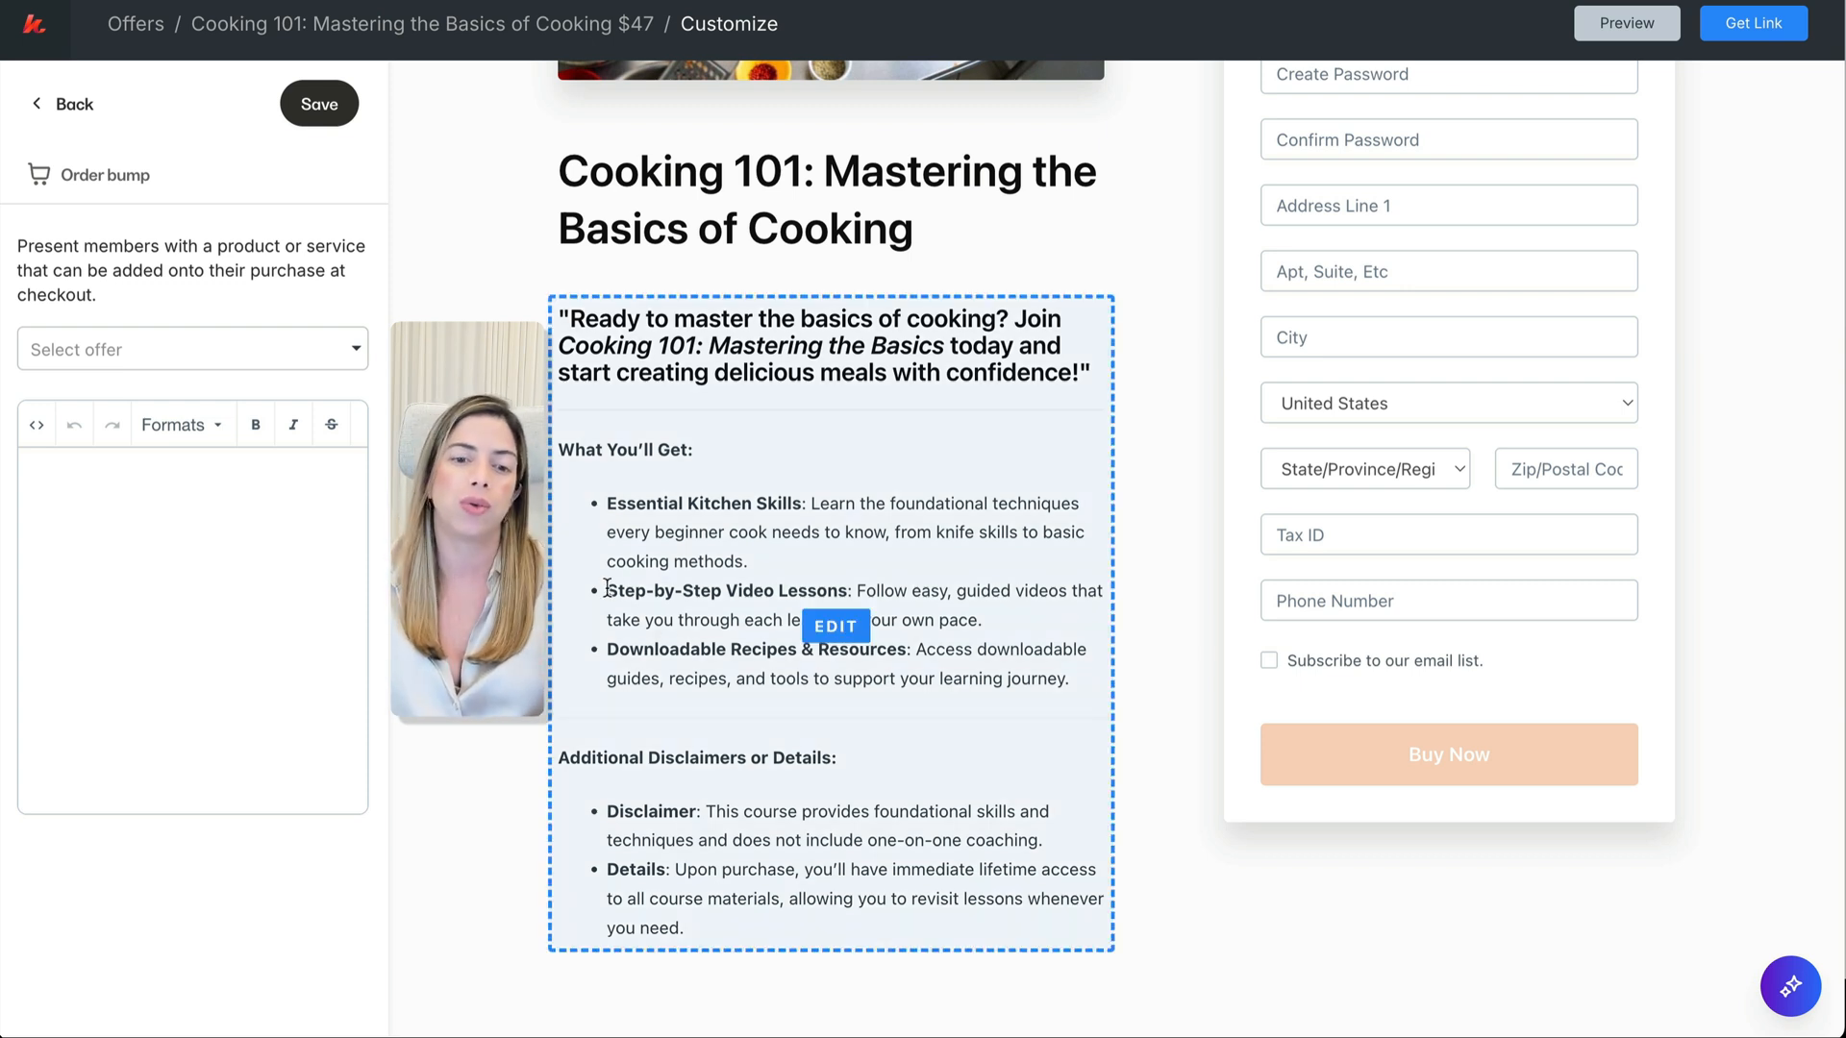
left_click(319, 106)
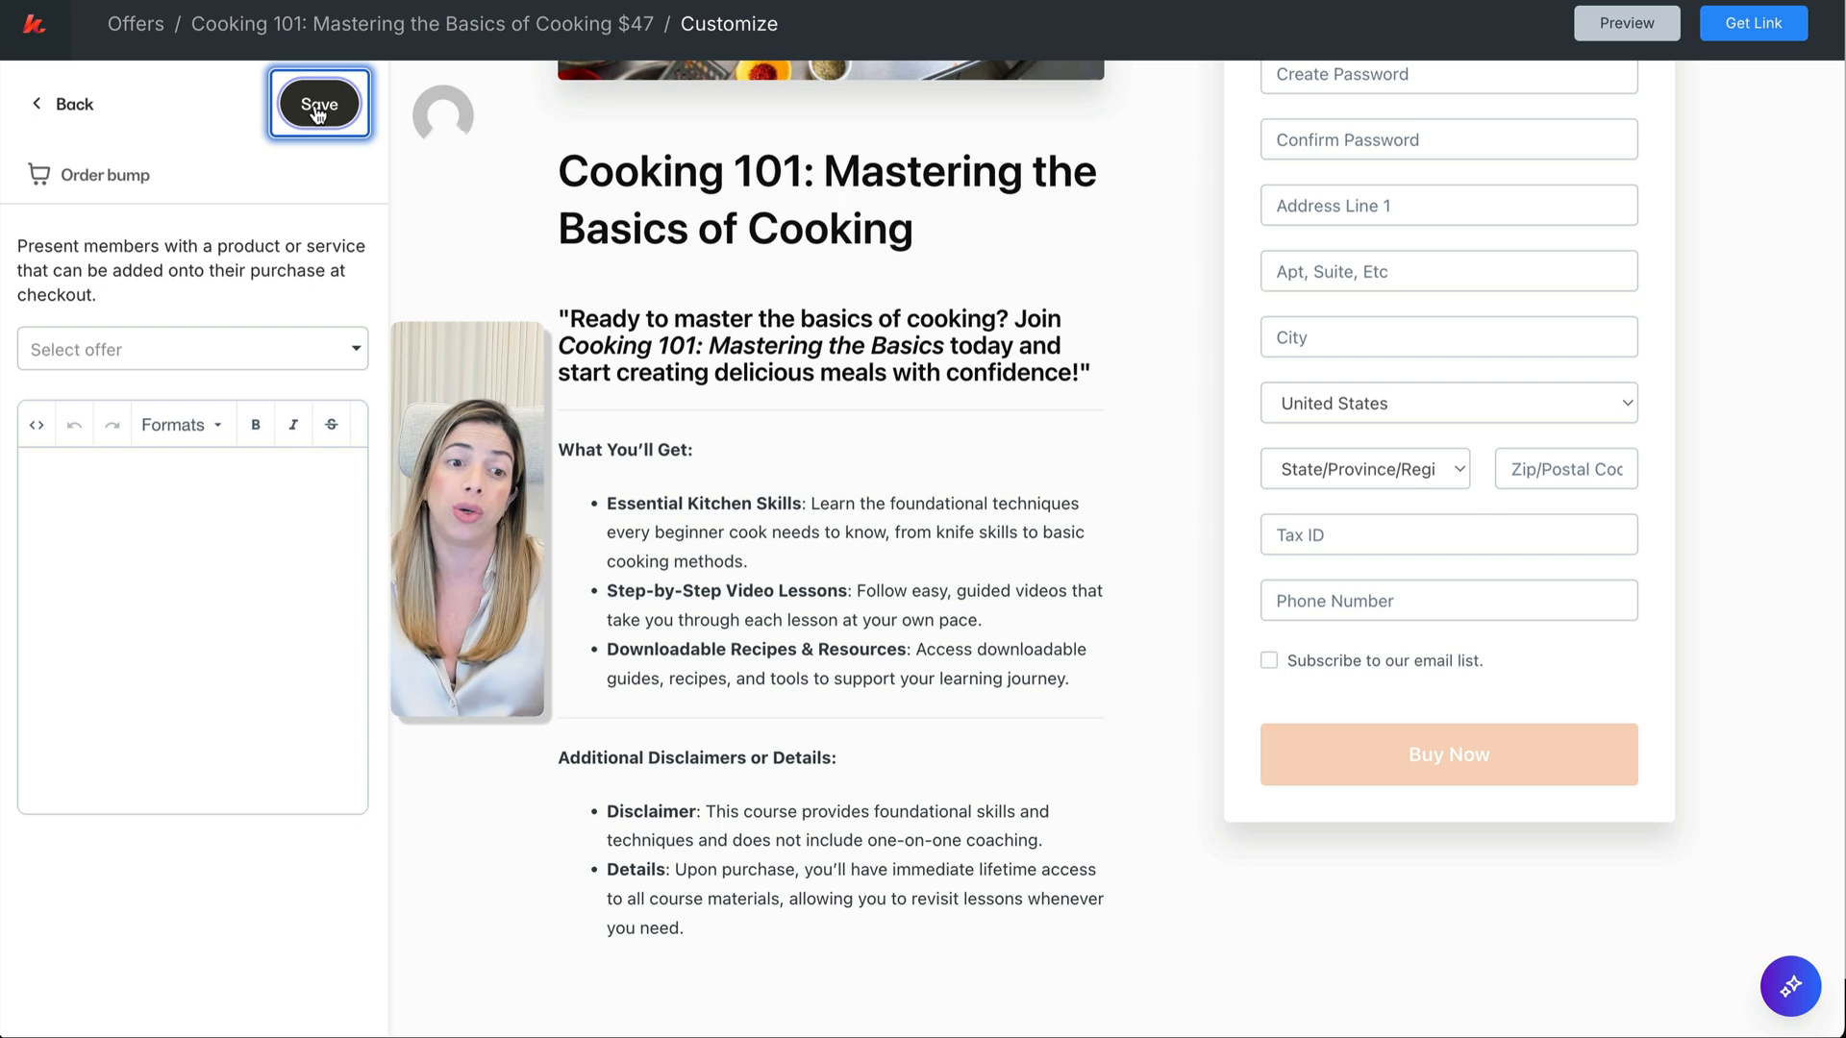
left_click(83, 110)
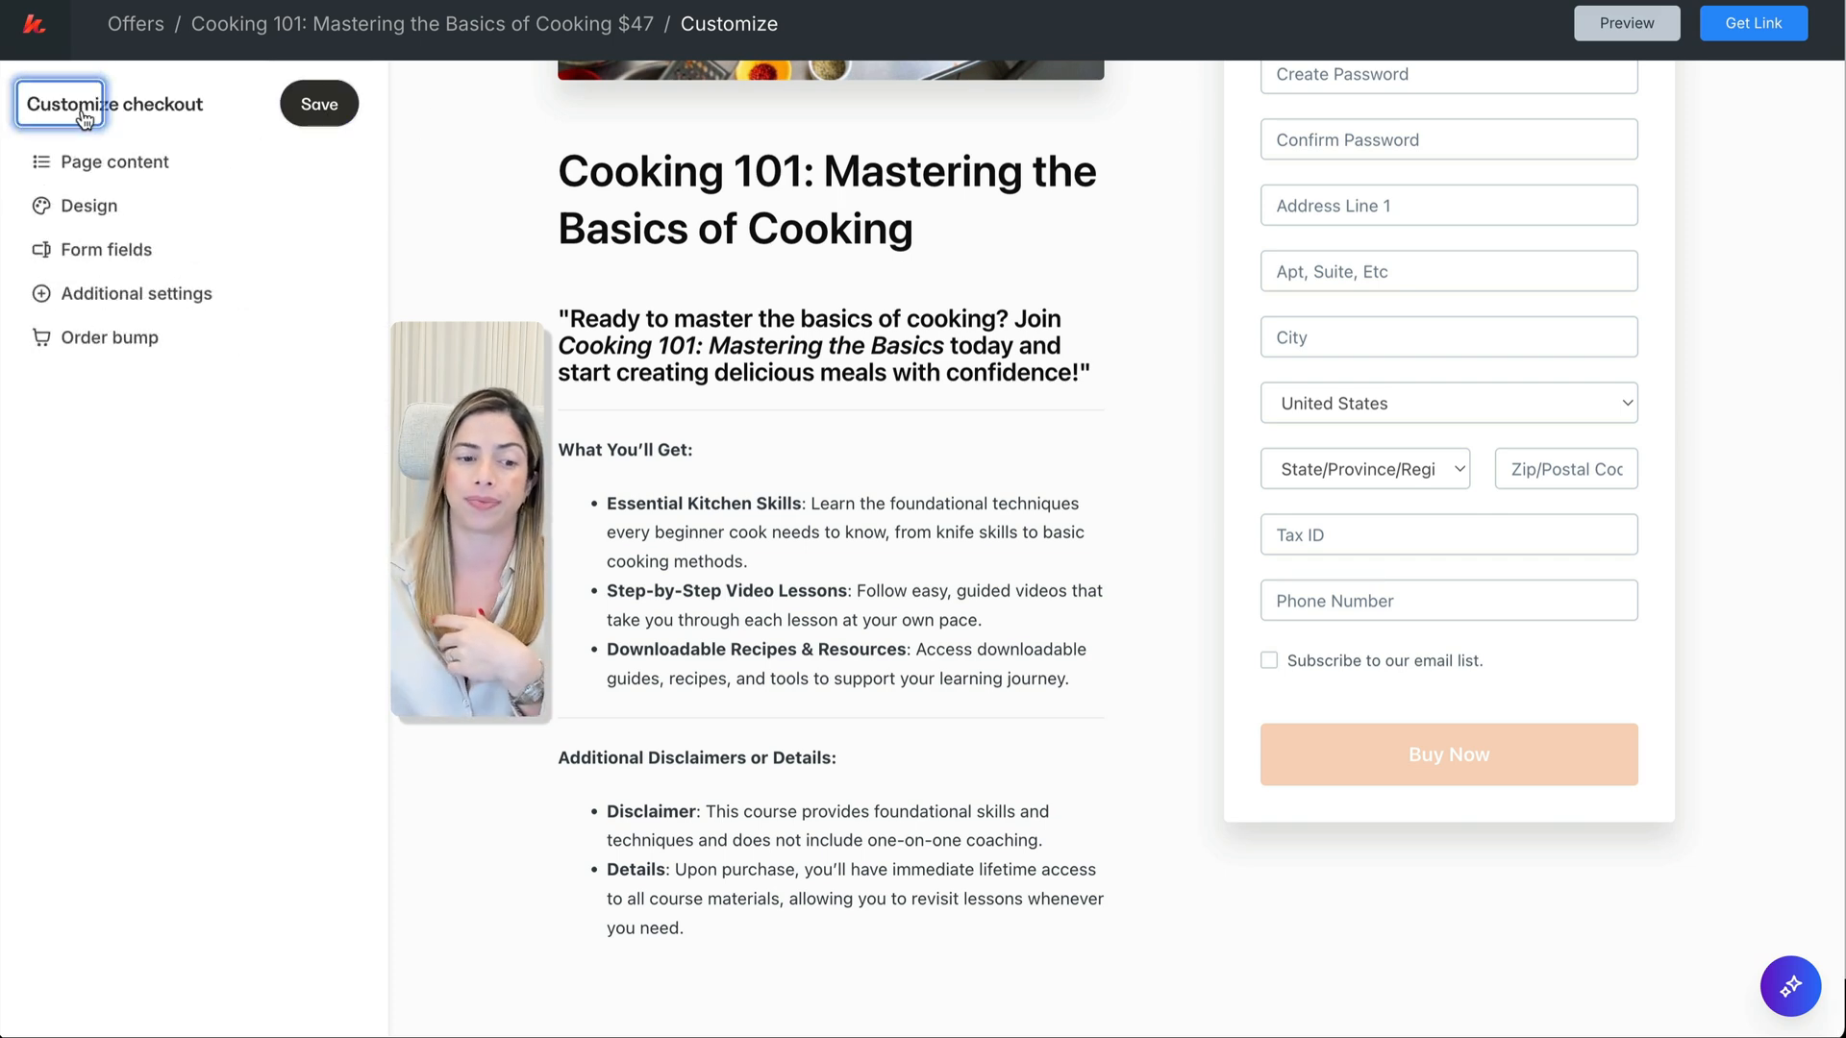
left_click(47, 37)
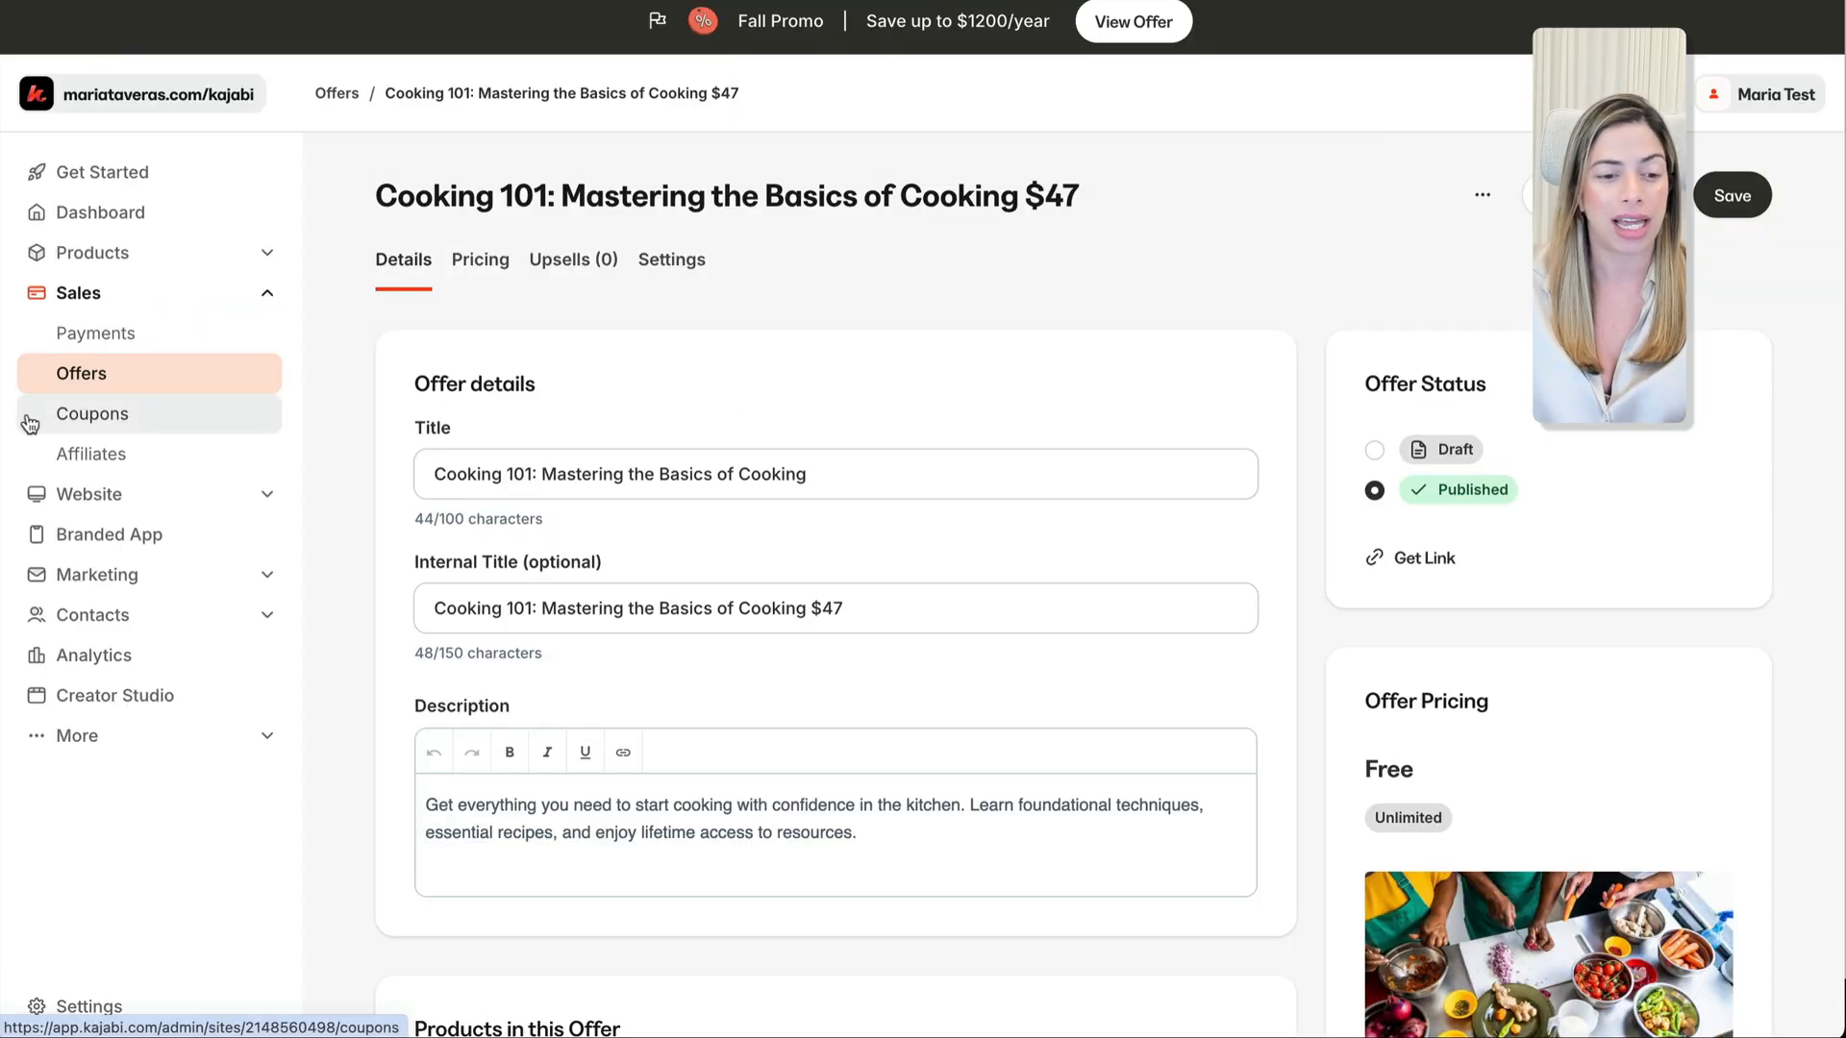
Step: Start a new landing page and browse the full set of sales templates
left_click(177, 498)
left_click(179, 618)
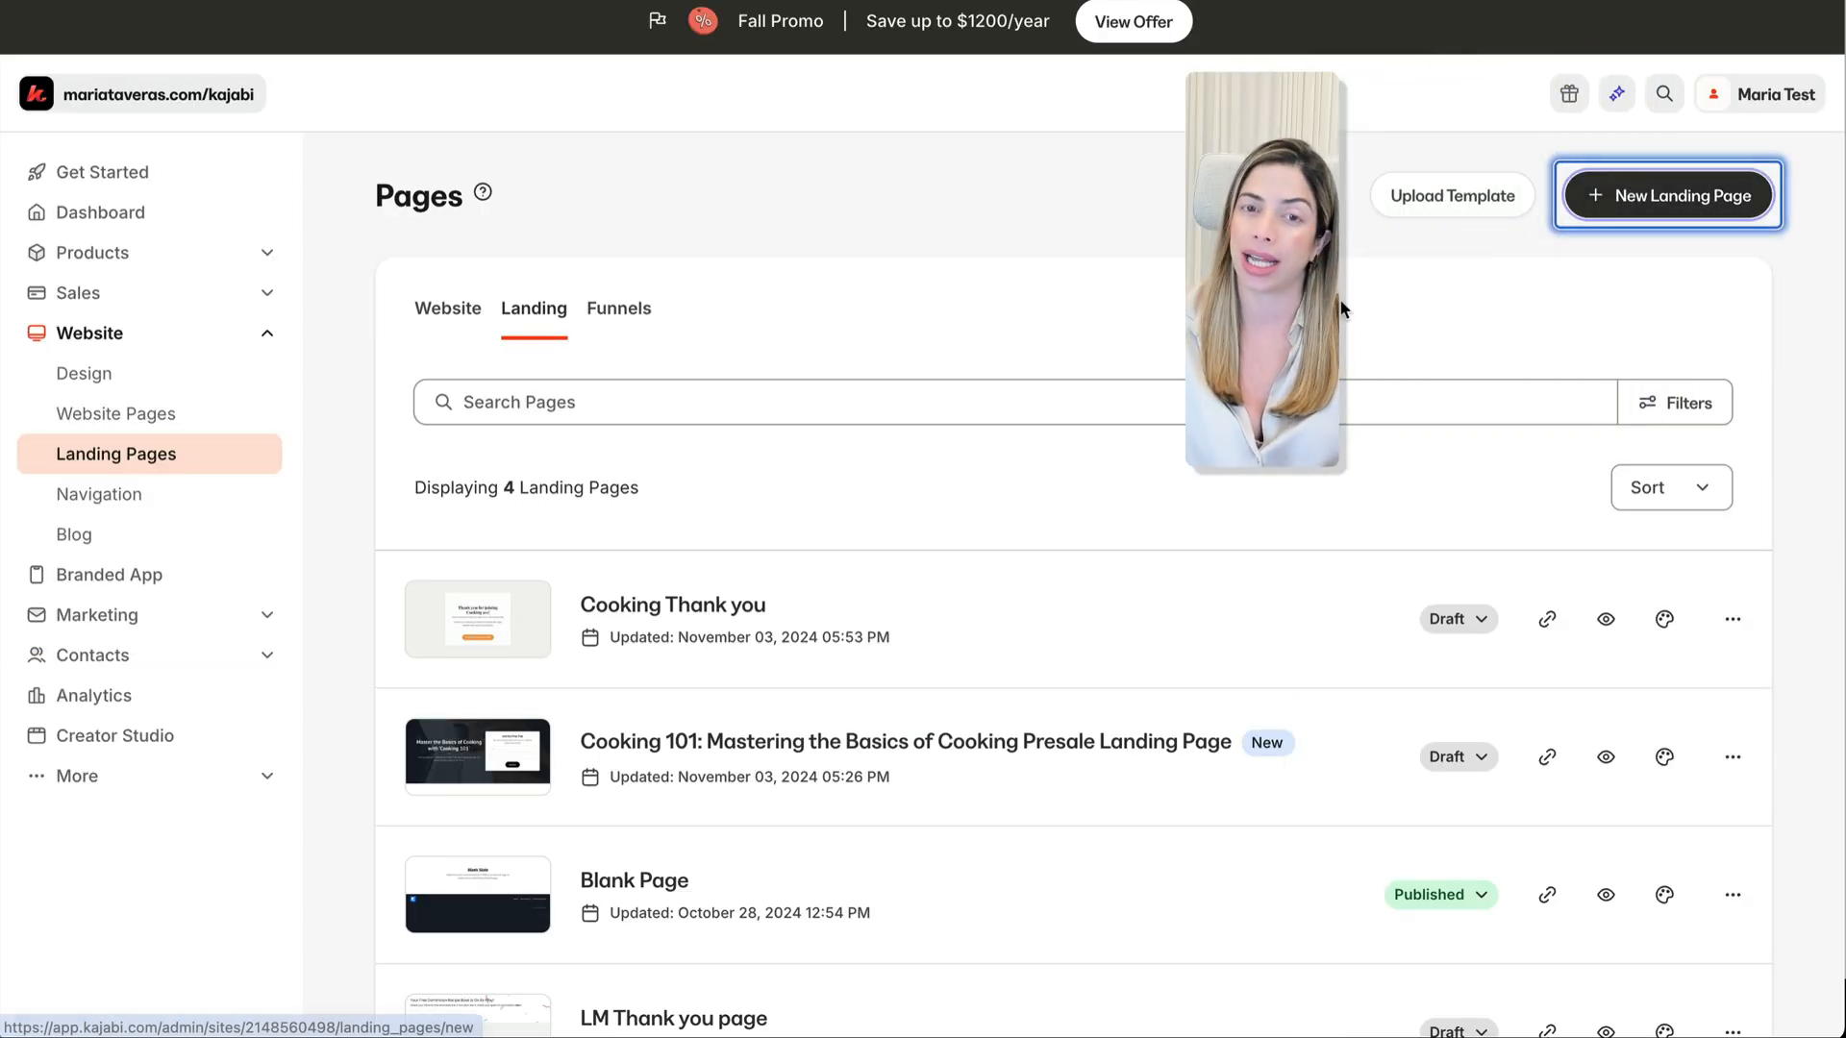
scroll(1157, 626, "down", 5)
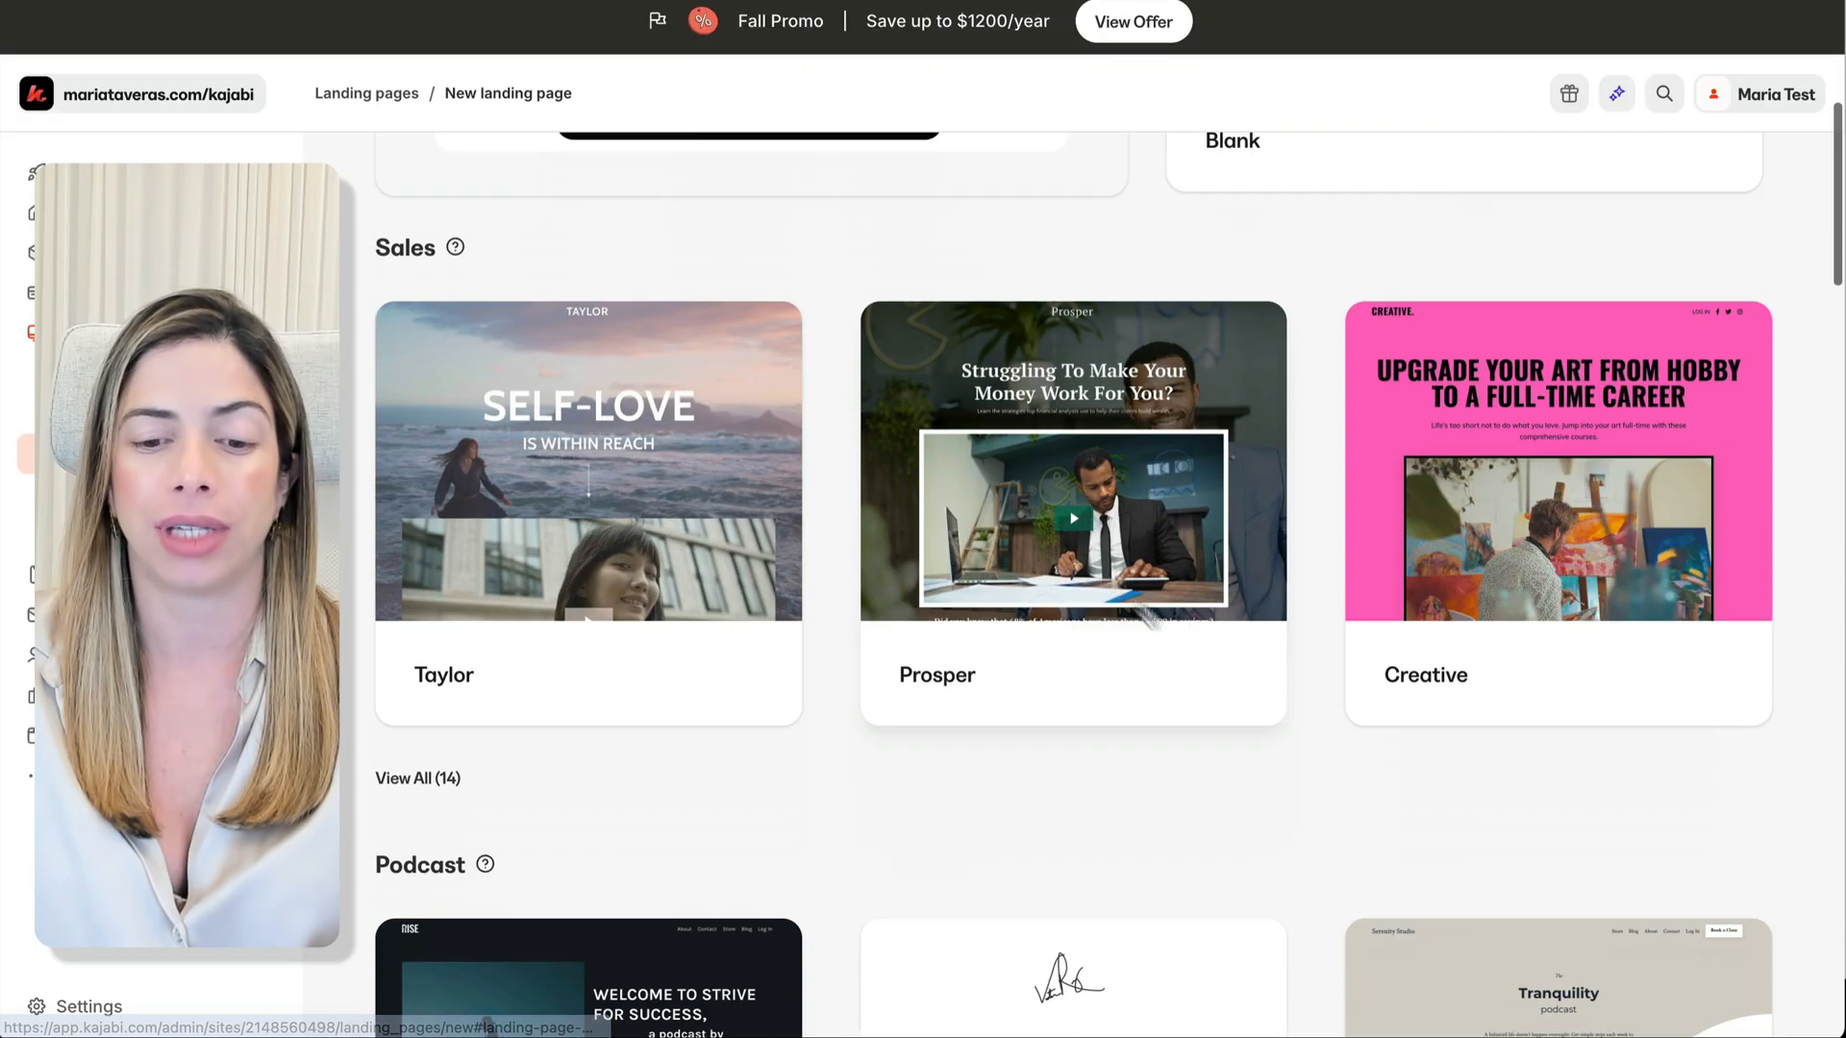
left_click(418, 778)
scroll(866, 870, "down", 5)
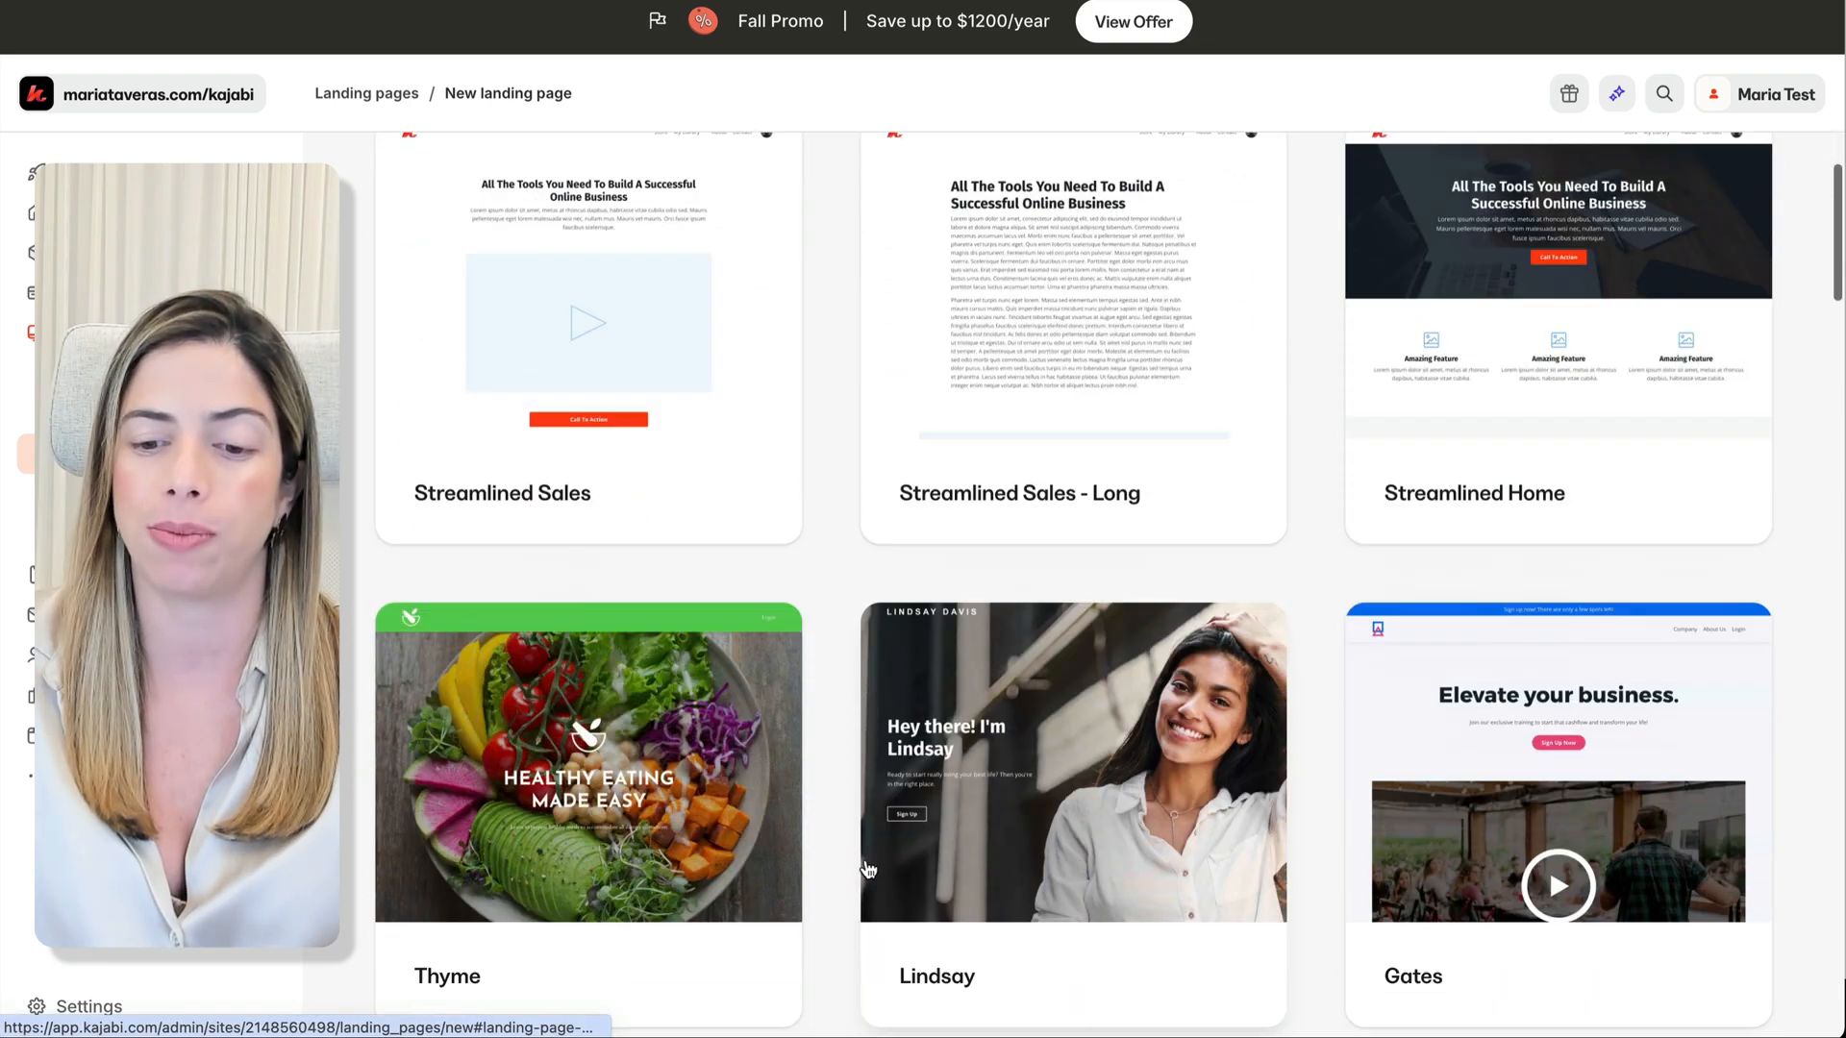
scroll(868, 869, "down", 10)
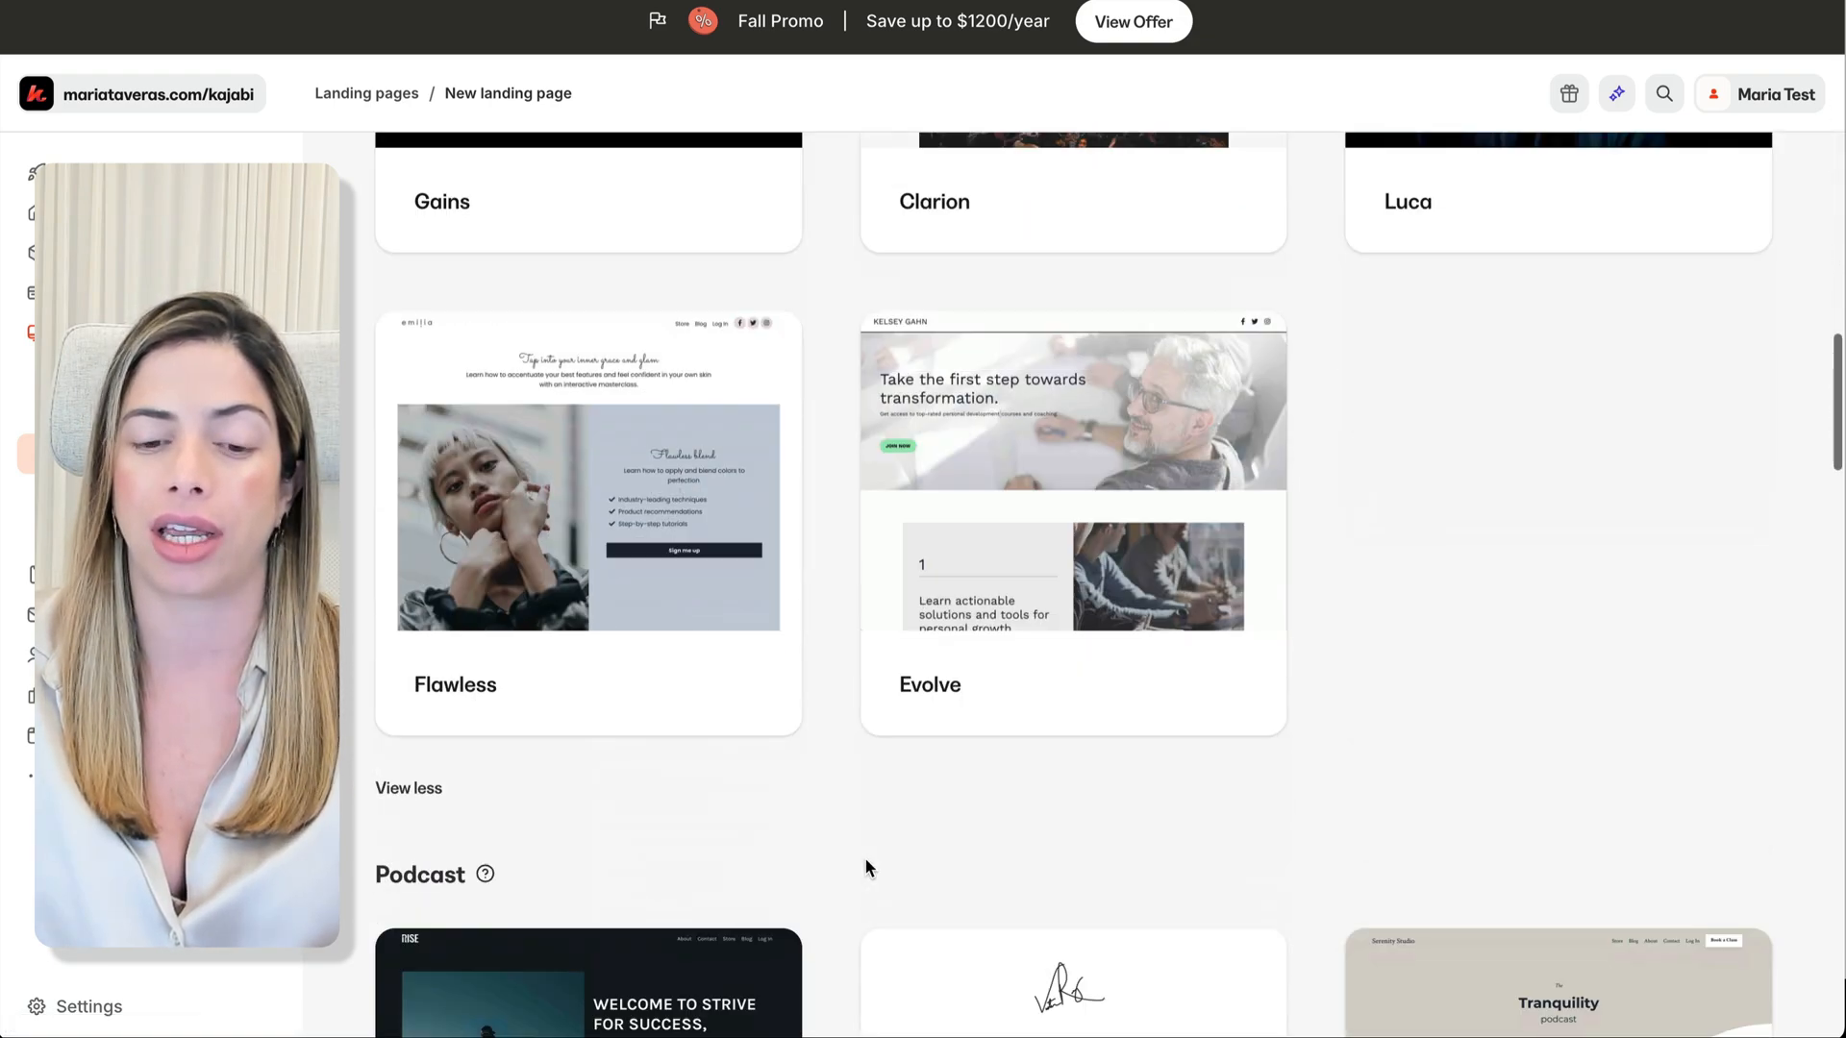
scroll(868, 869, "up", 7)
scroll(868, 869, "up", 1)
Step: Create a landing page titled "Cooking Sales Page" from the Thyme template
left_click(667, 550)
left_click(1192, 298)
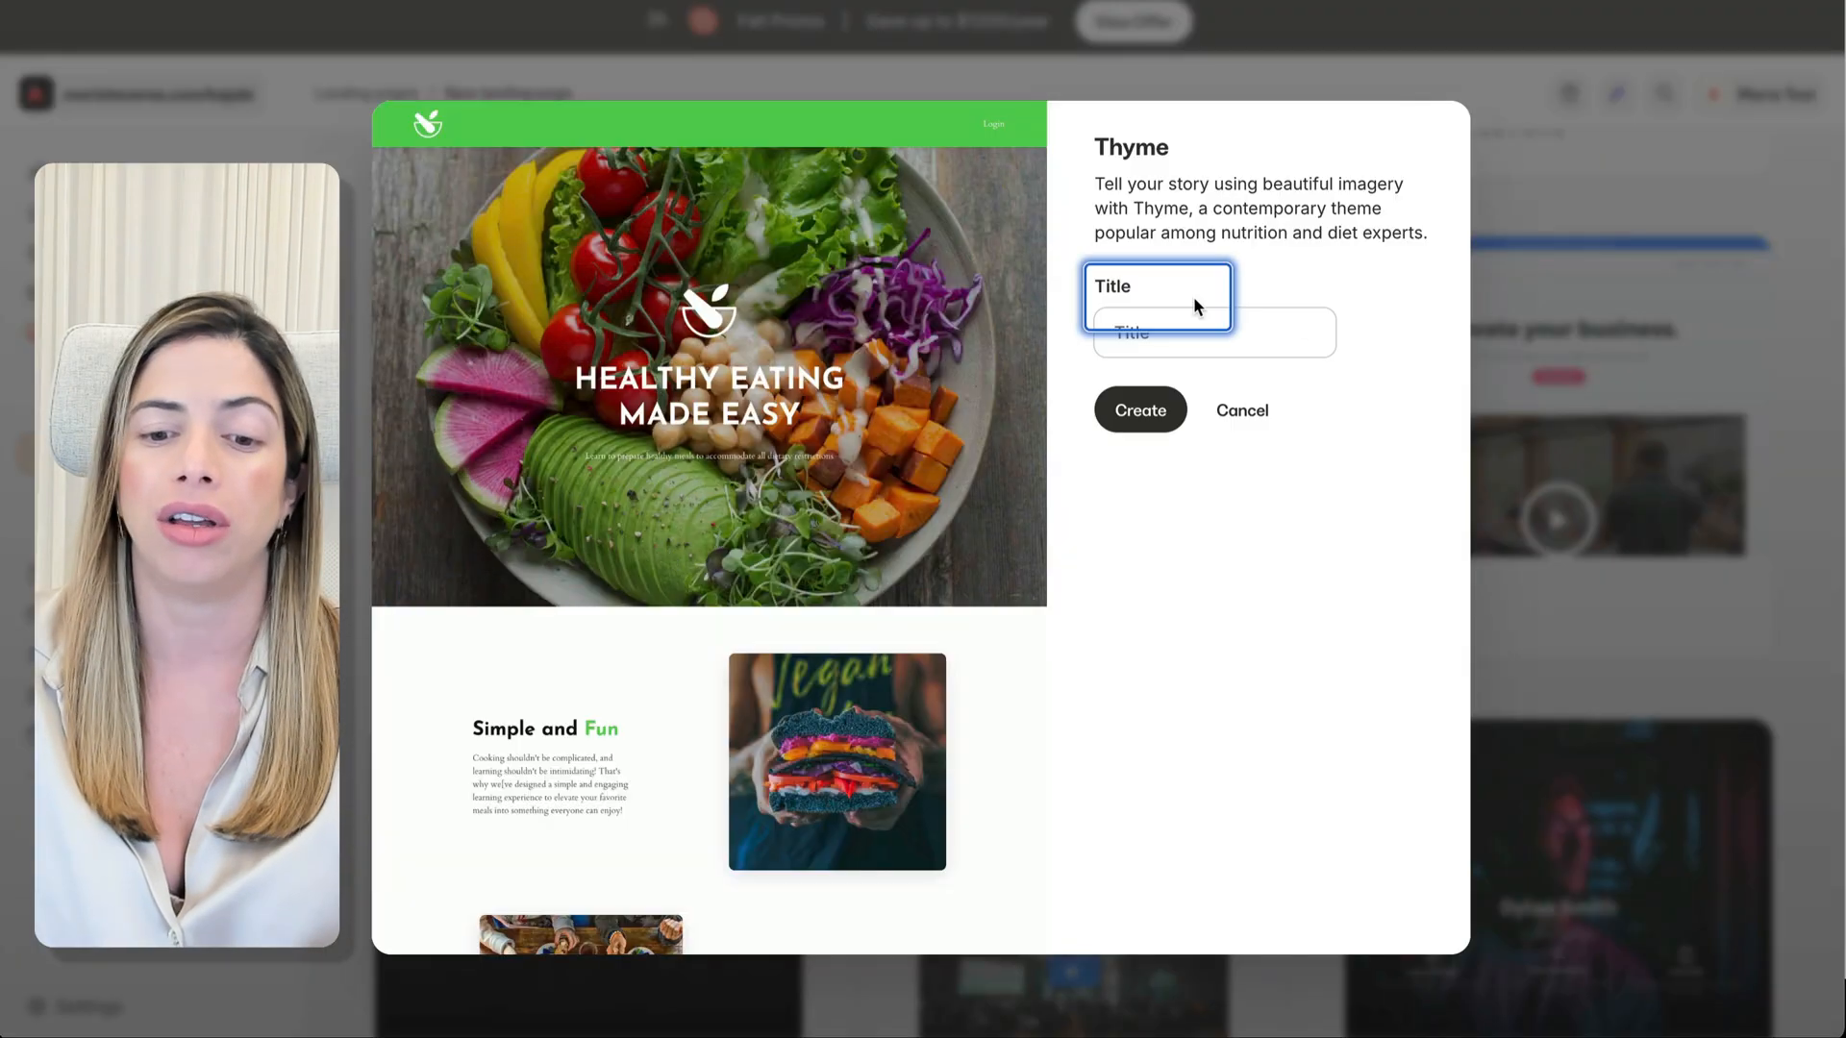
left_click(1187, 327)
type("Cooking Sales Page")
left_click(1144, 411)
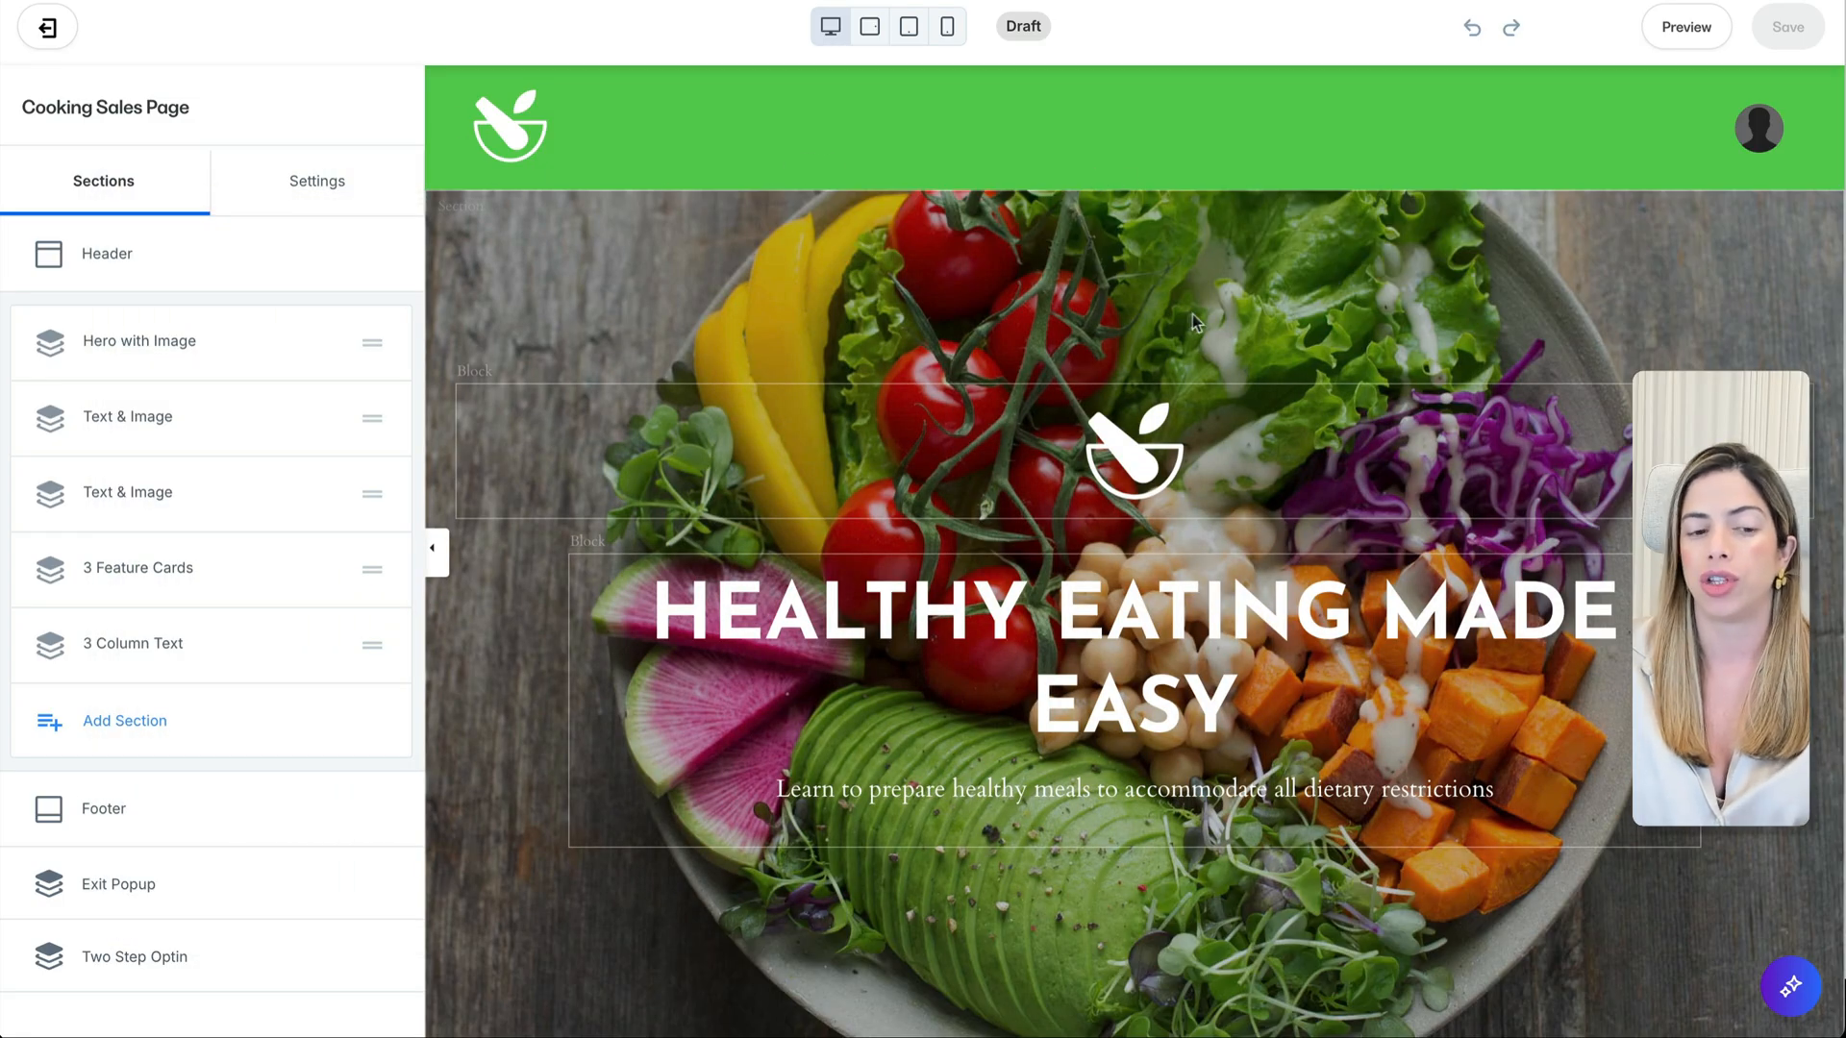
Step: In the sales page's style guide, set the button background color to the orange #f1953f copied from the color picker extension
left_click(329, 205)
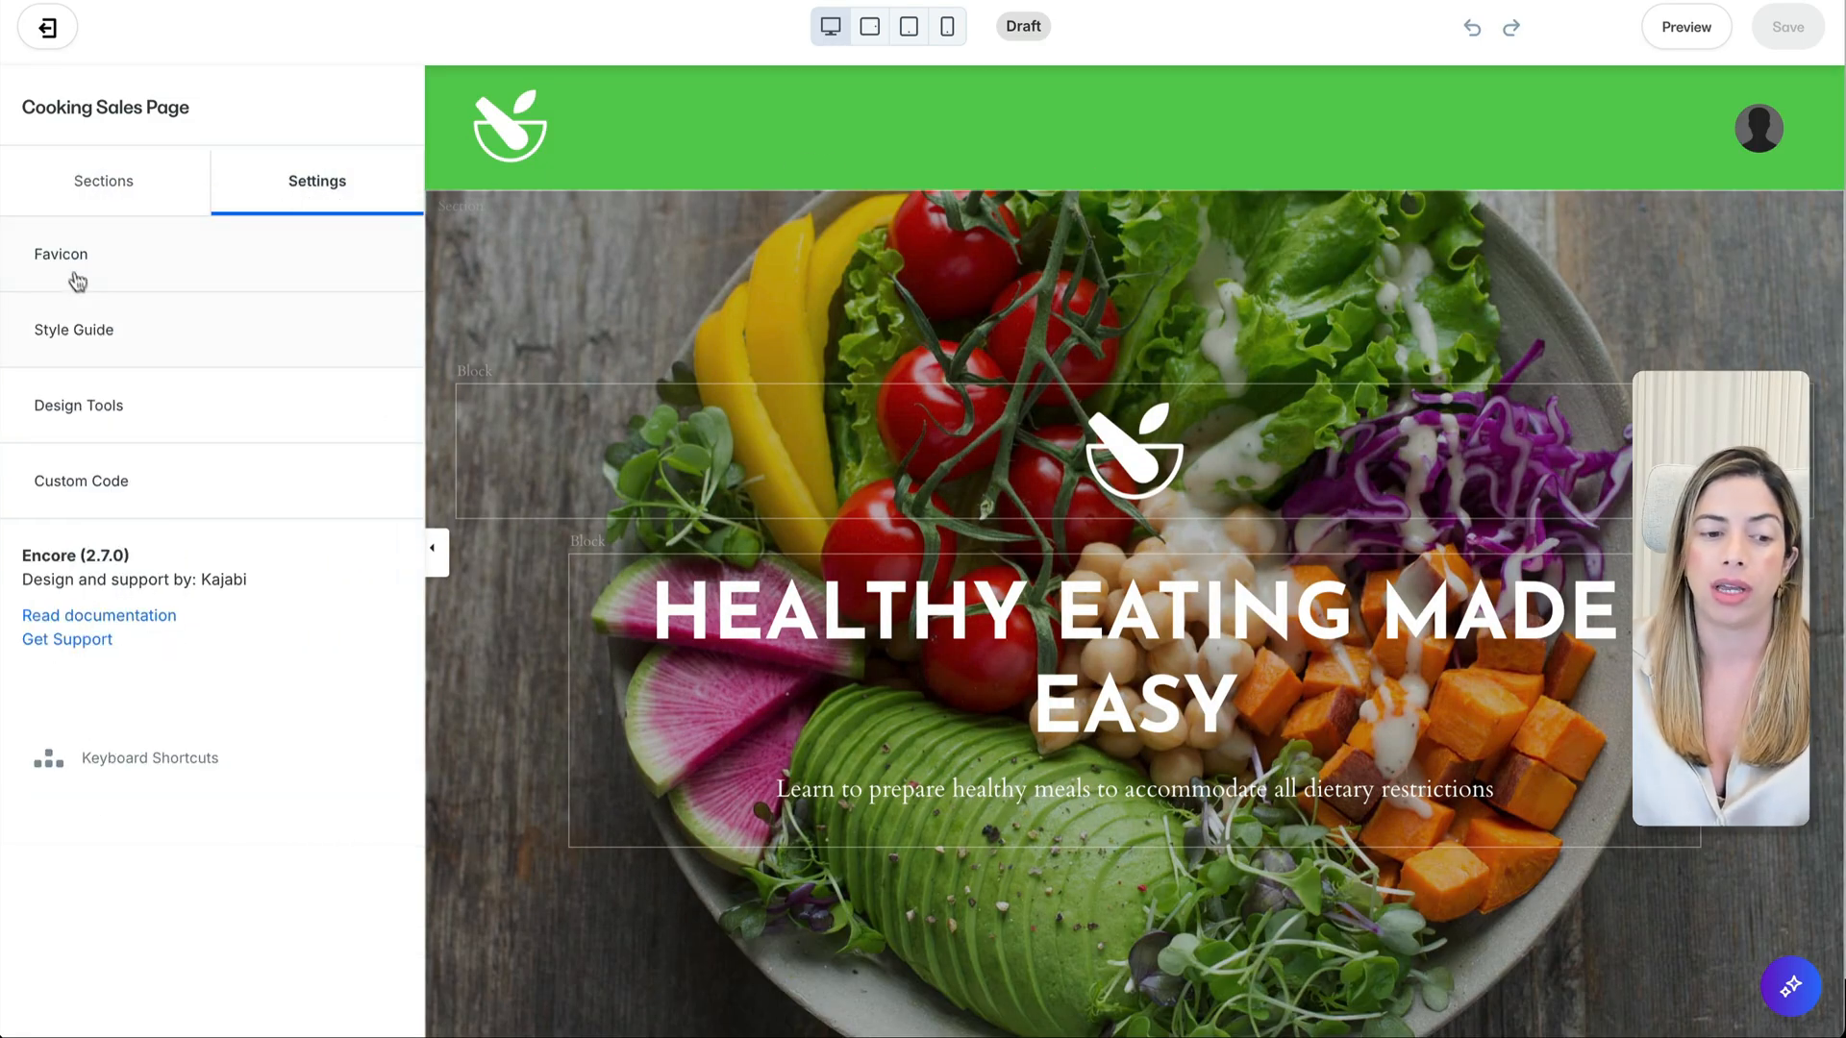
left_click(87, 344)
scroll(190, 454, "down", 3)
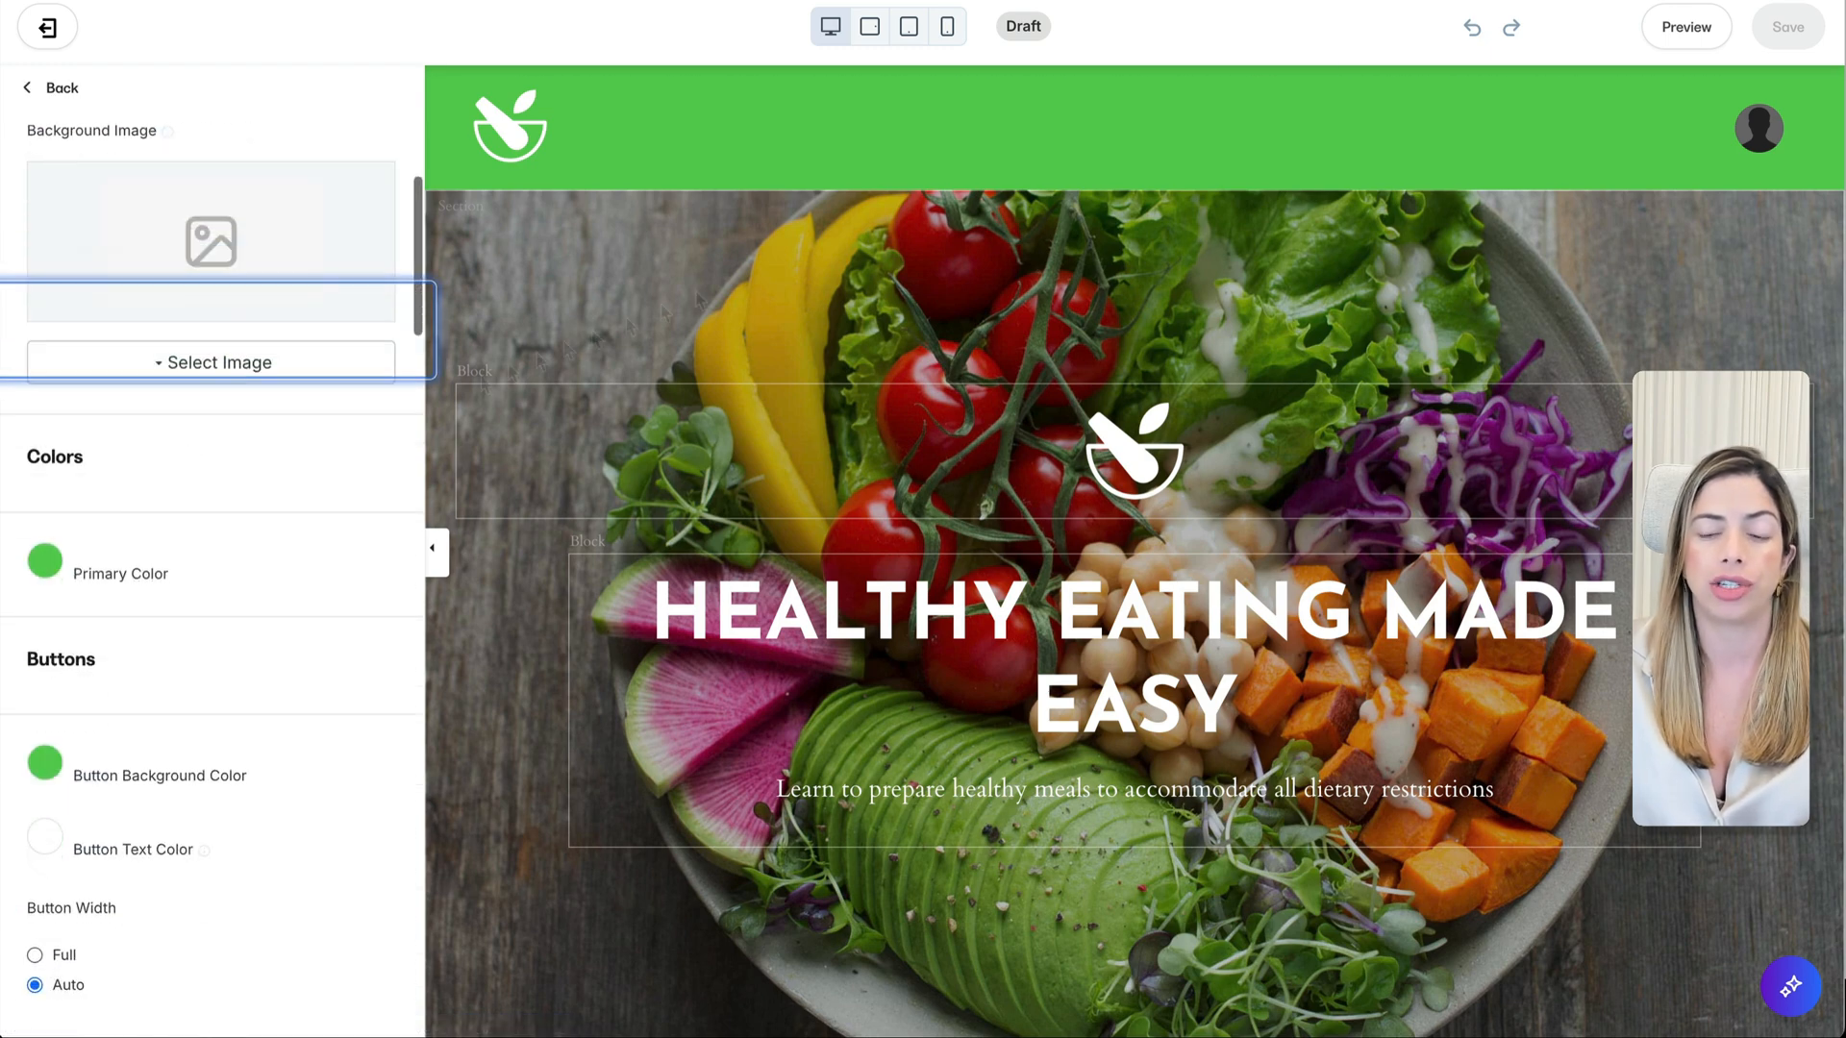
left_click(1307, 3)
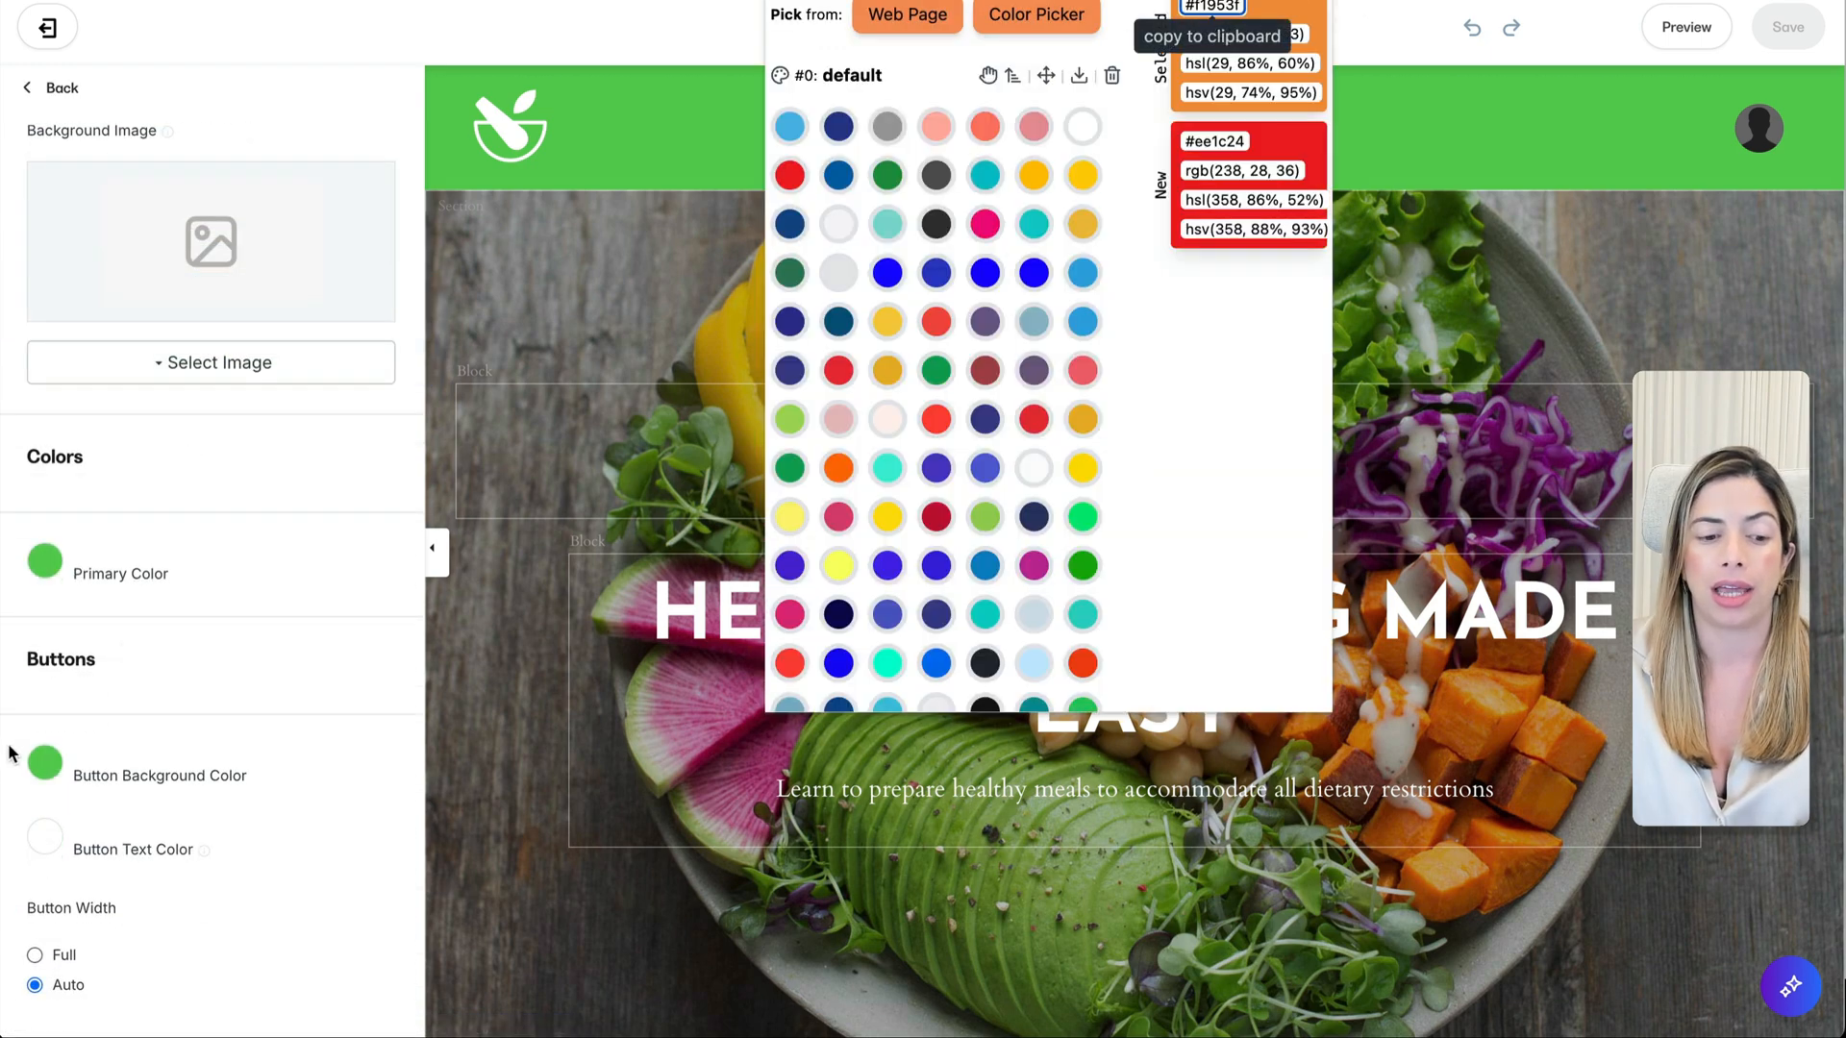
left_click(41, 764)
left_click(42, 766)
double_click(74, 616)
type("#f1953f")
left_click(376, 430)
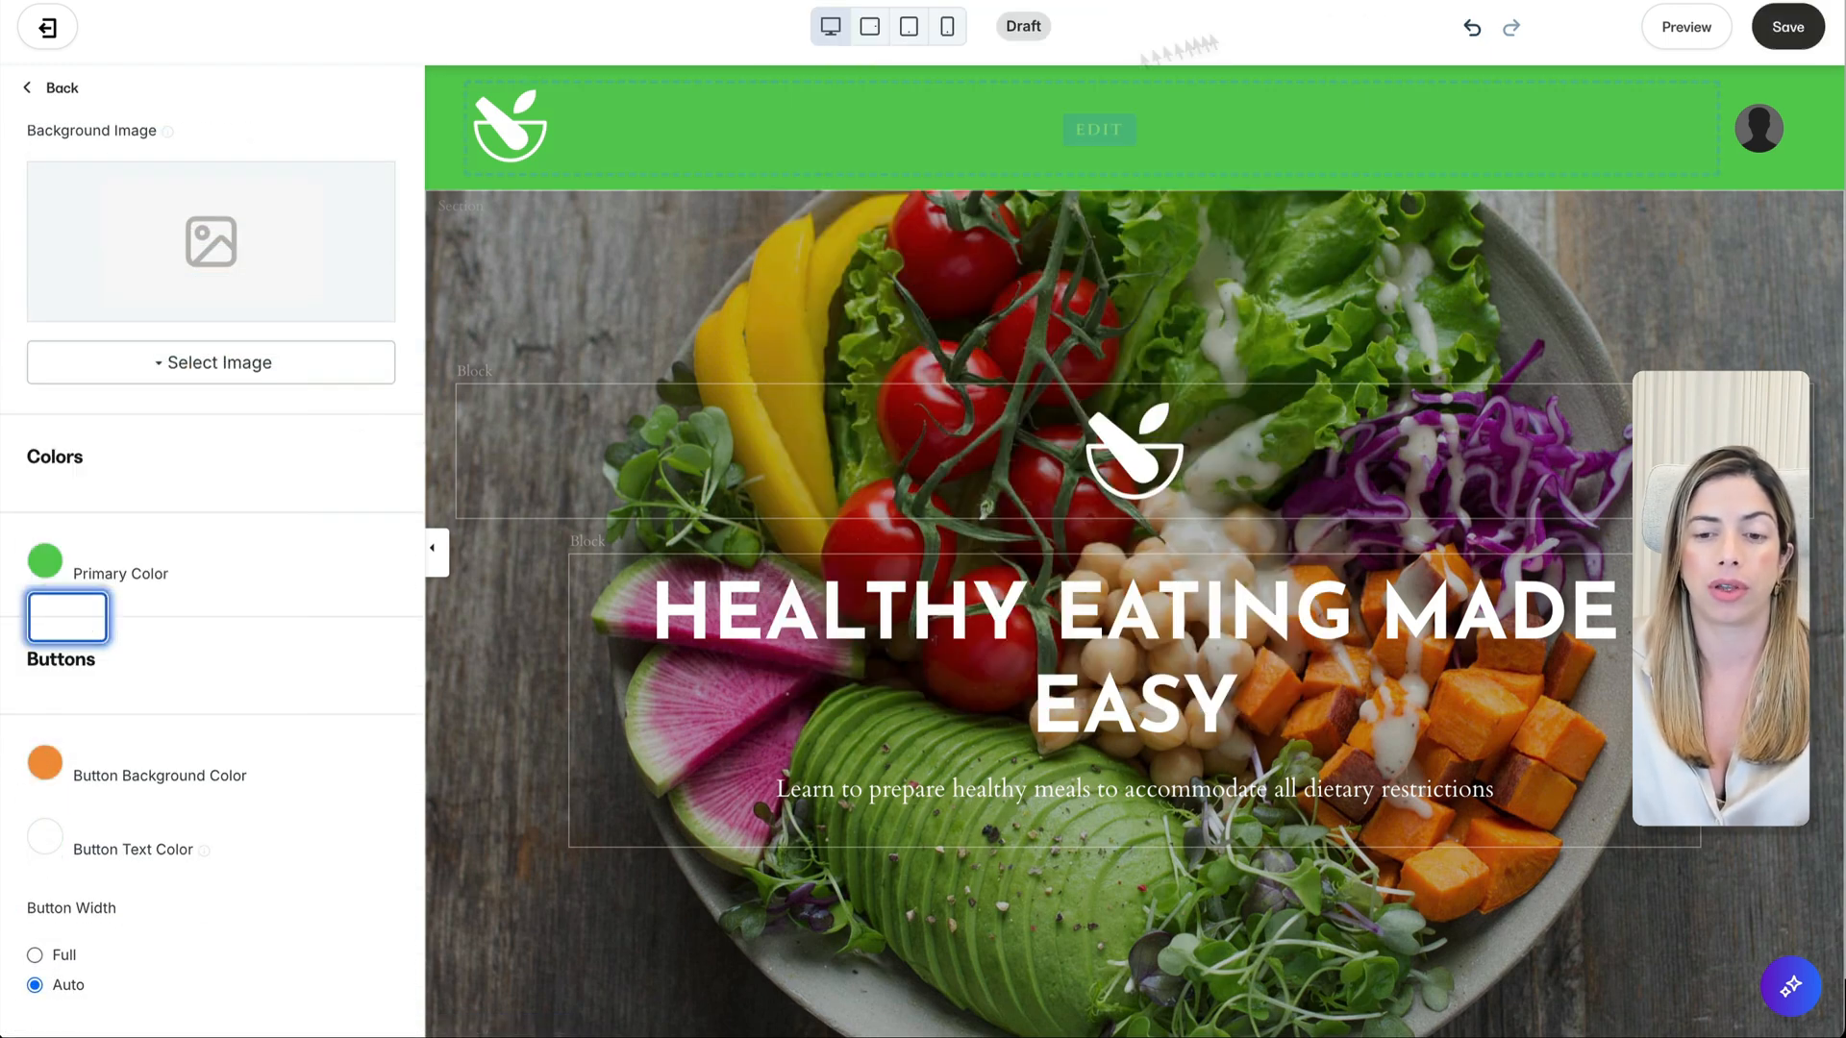
Step: Set the style guide's primary color to the teal #69bfbe copied from the color picker extension, and save
left_click(1307, 3)
scroll(1096, 289, "down", 8)
left_click(986, 498)
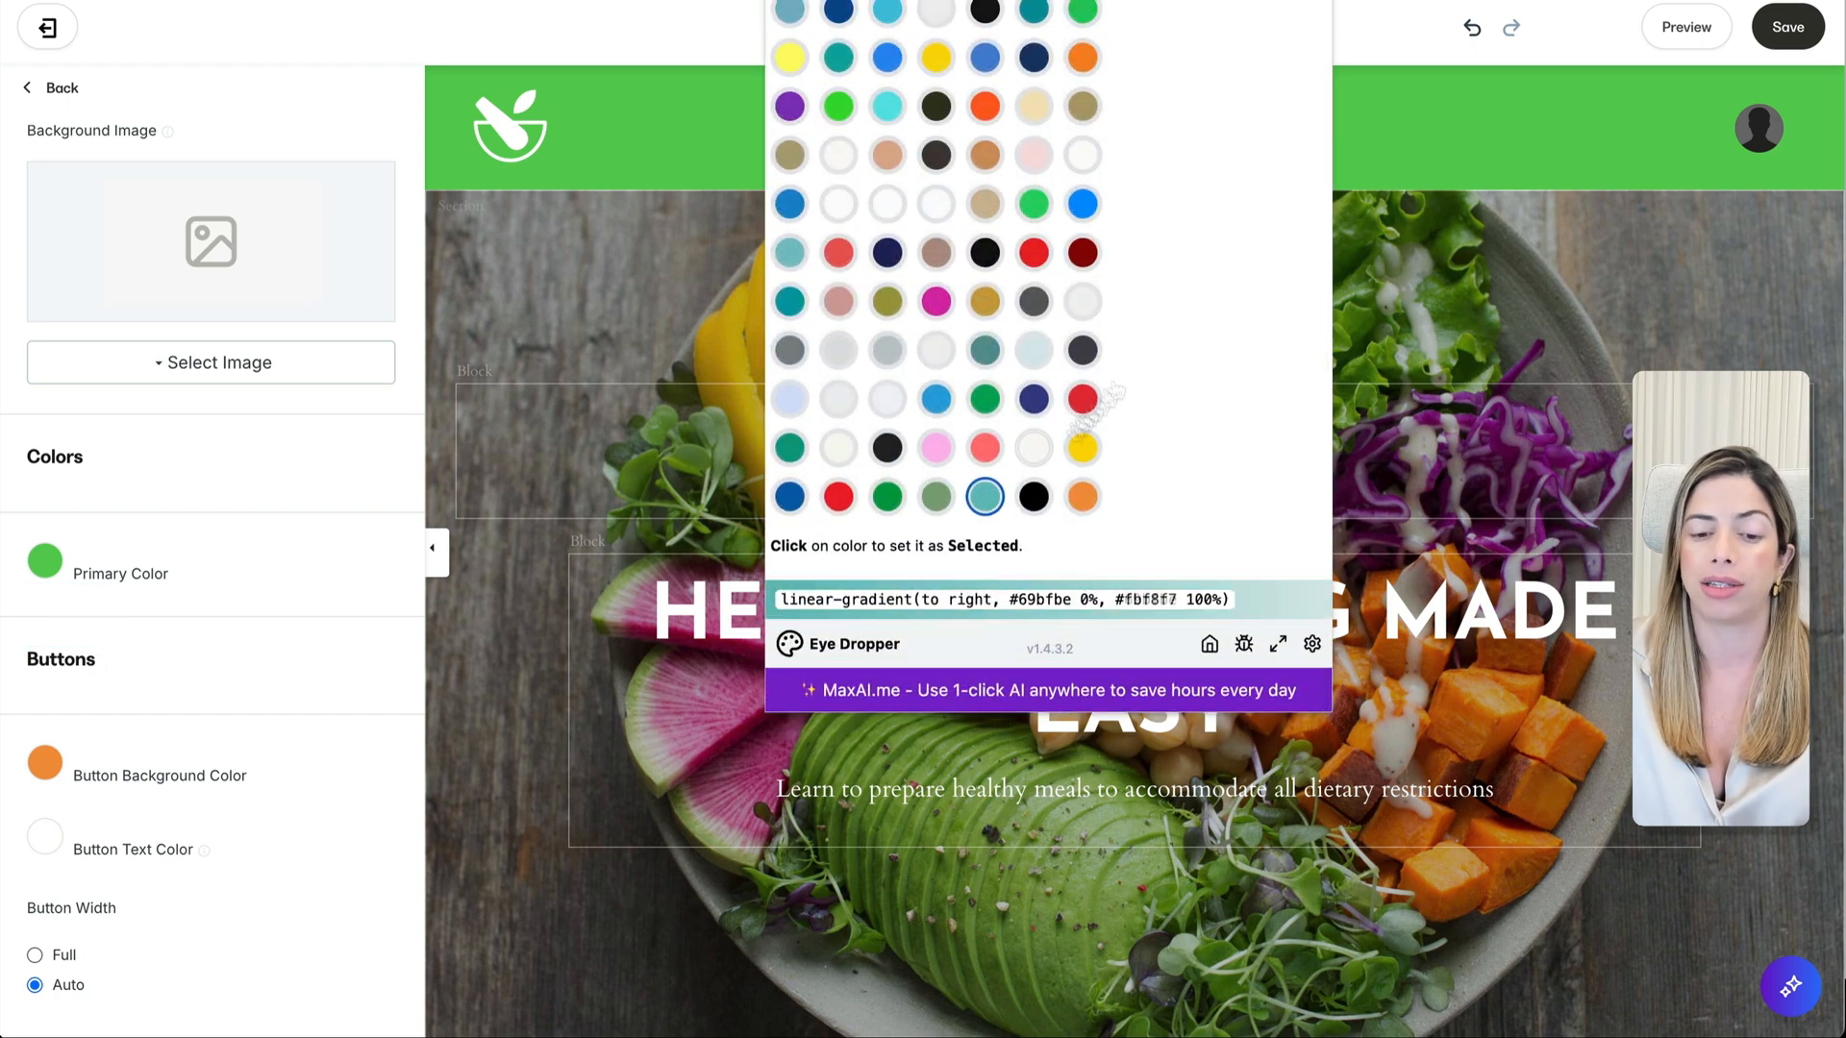
scroll(990, 495, "up", 8)
left_click(42, 557)
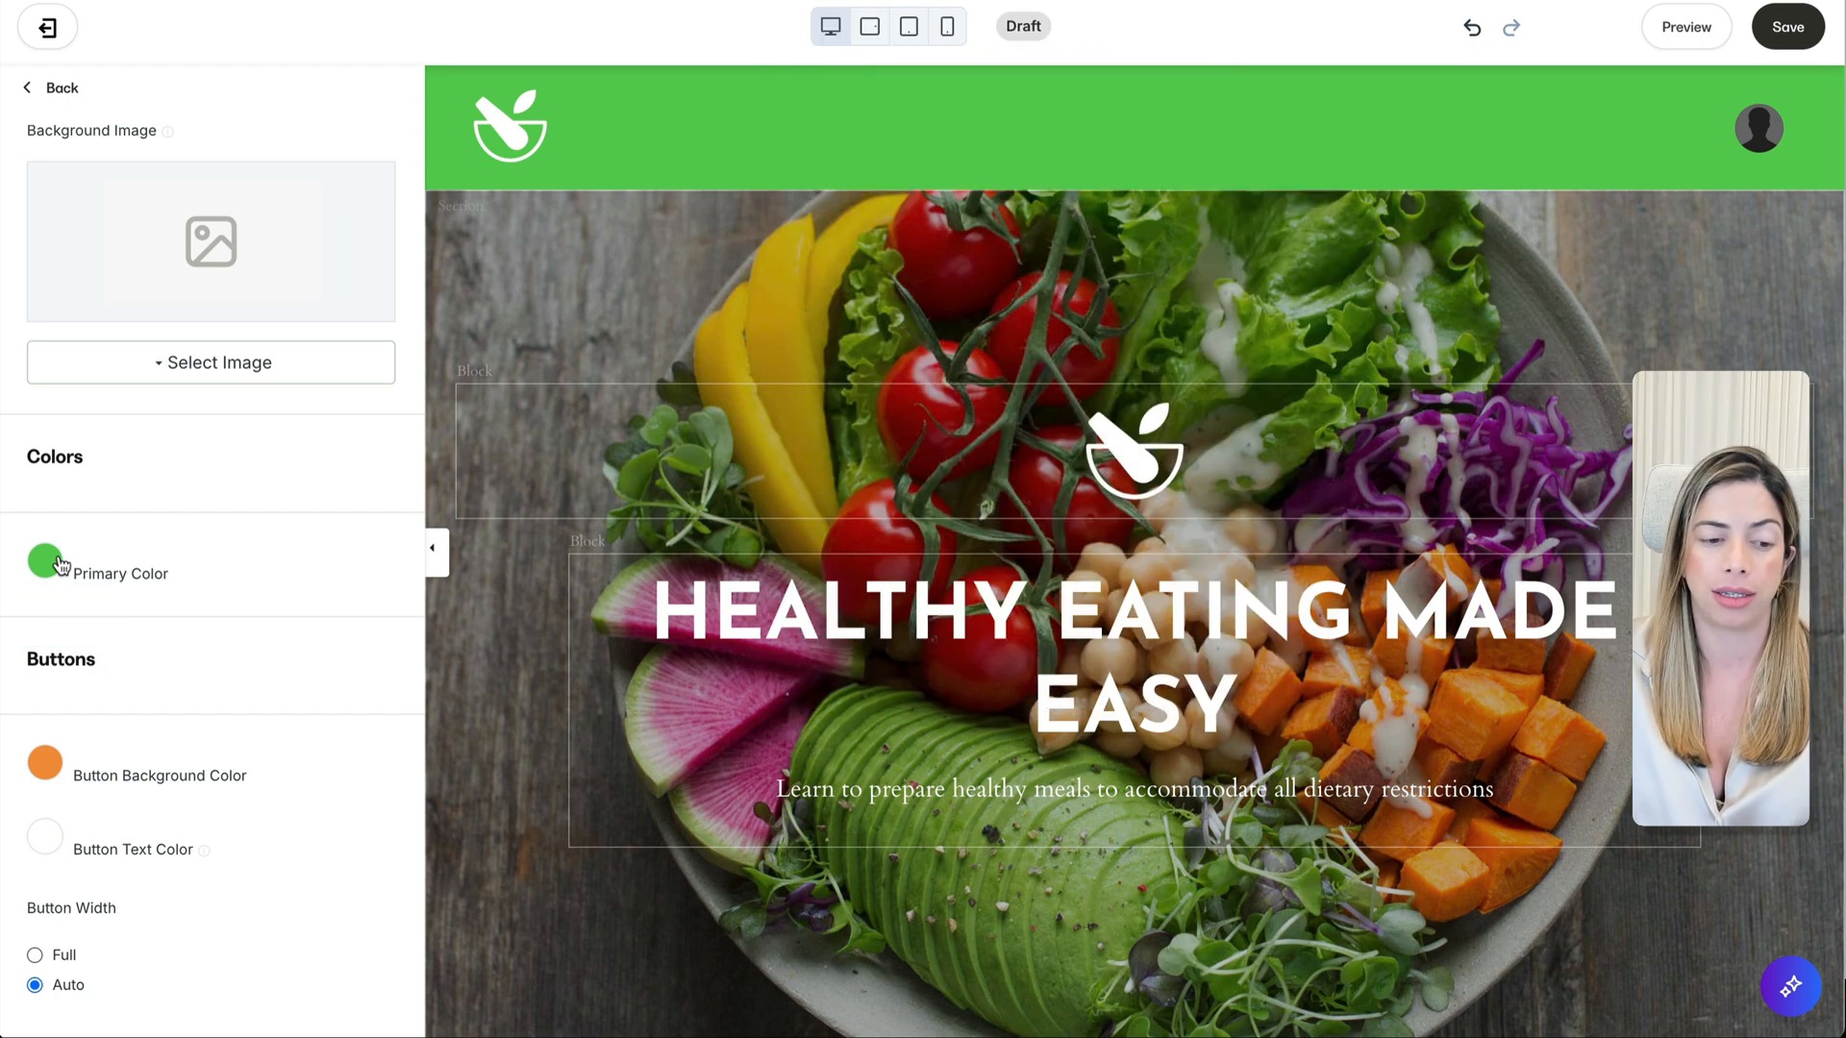
left_click(43, 559)
left_click(241, 507)
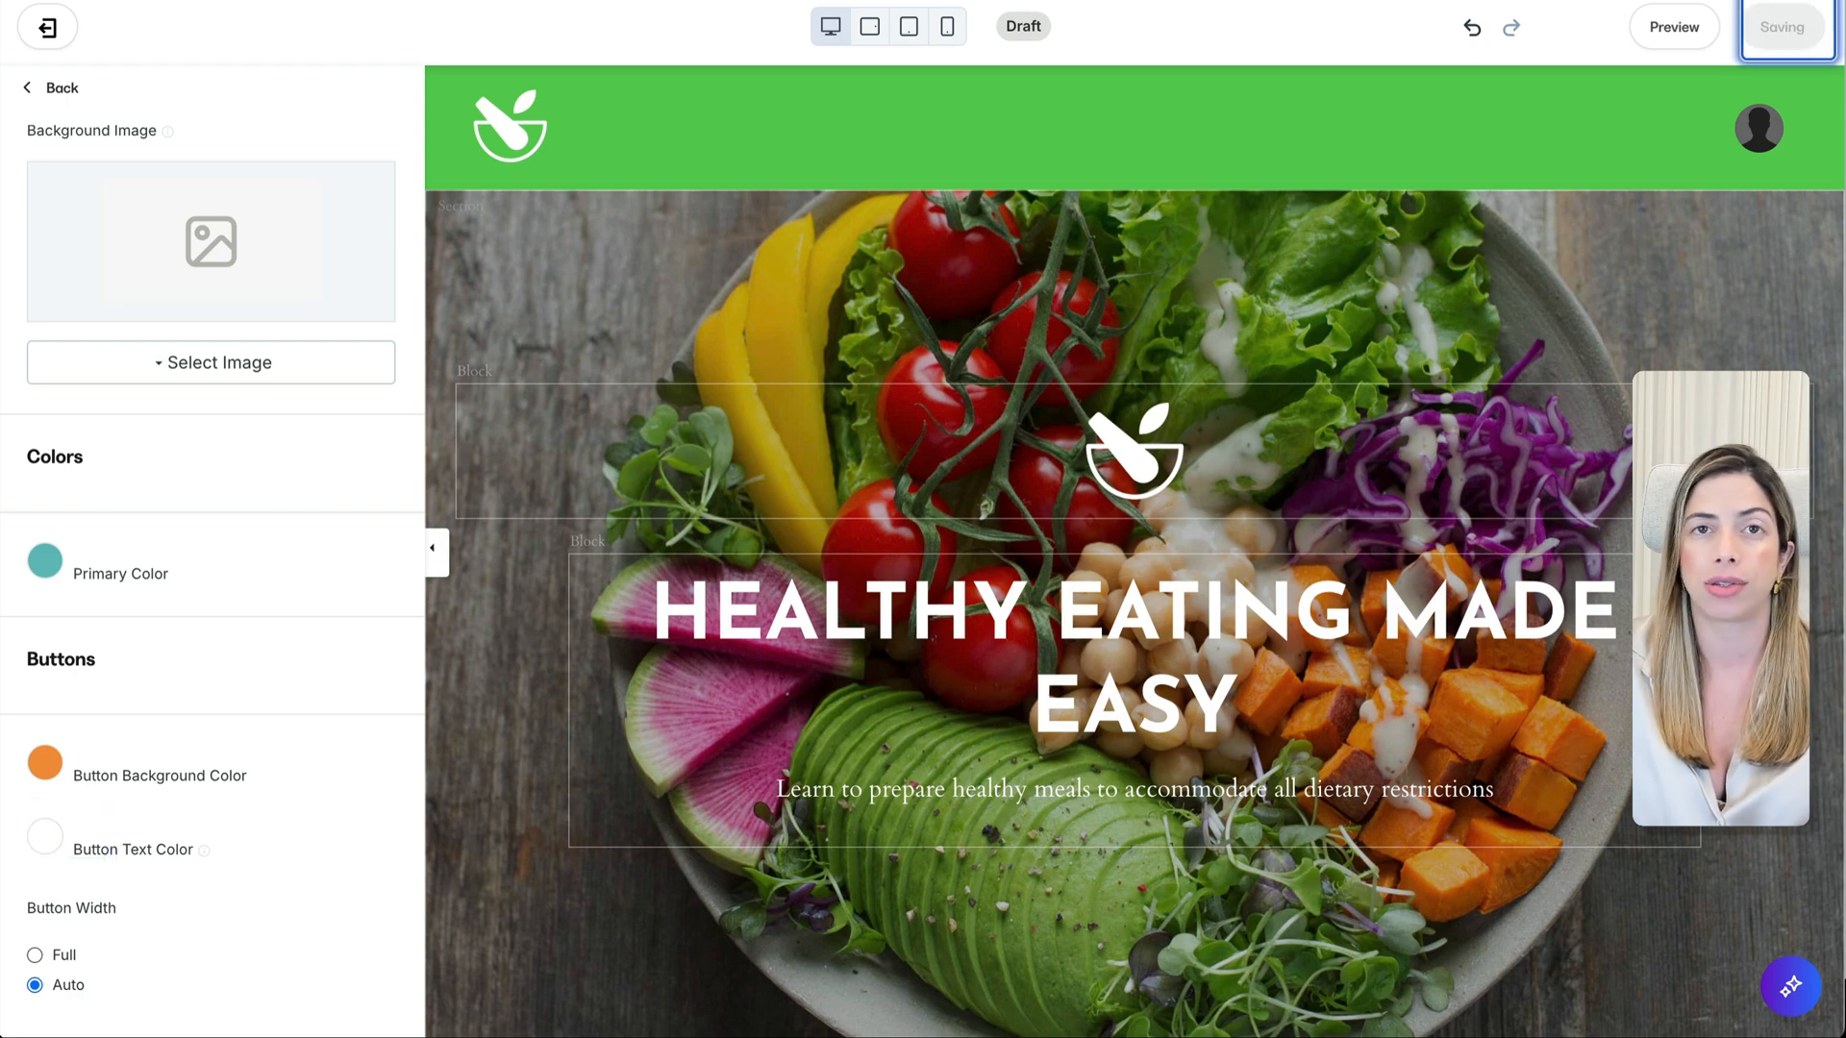
Step: Set the page's body font to Poppins and heading font to Playfair Display, and save
scroll(275, 584, "down", 3)
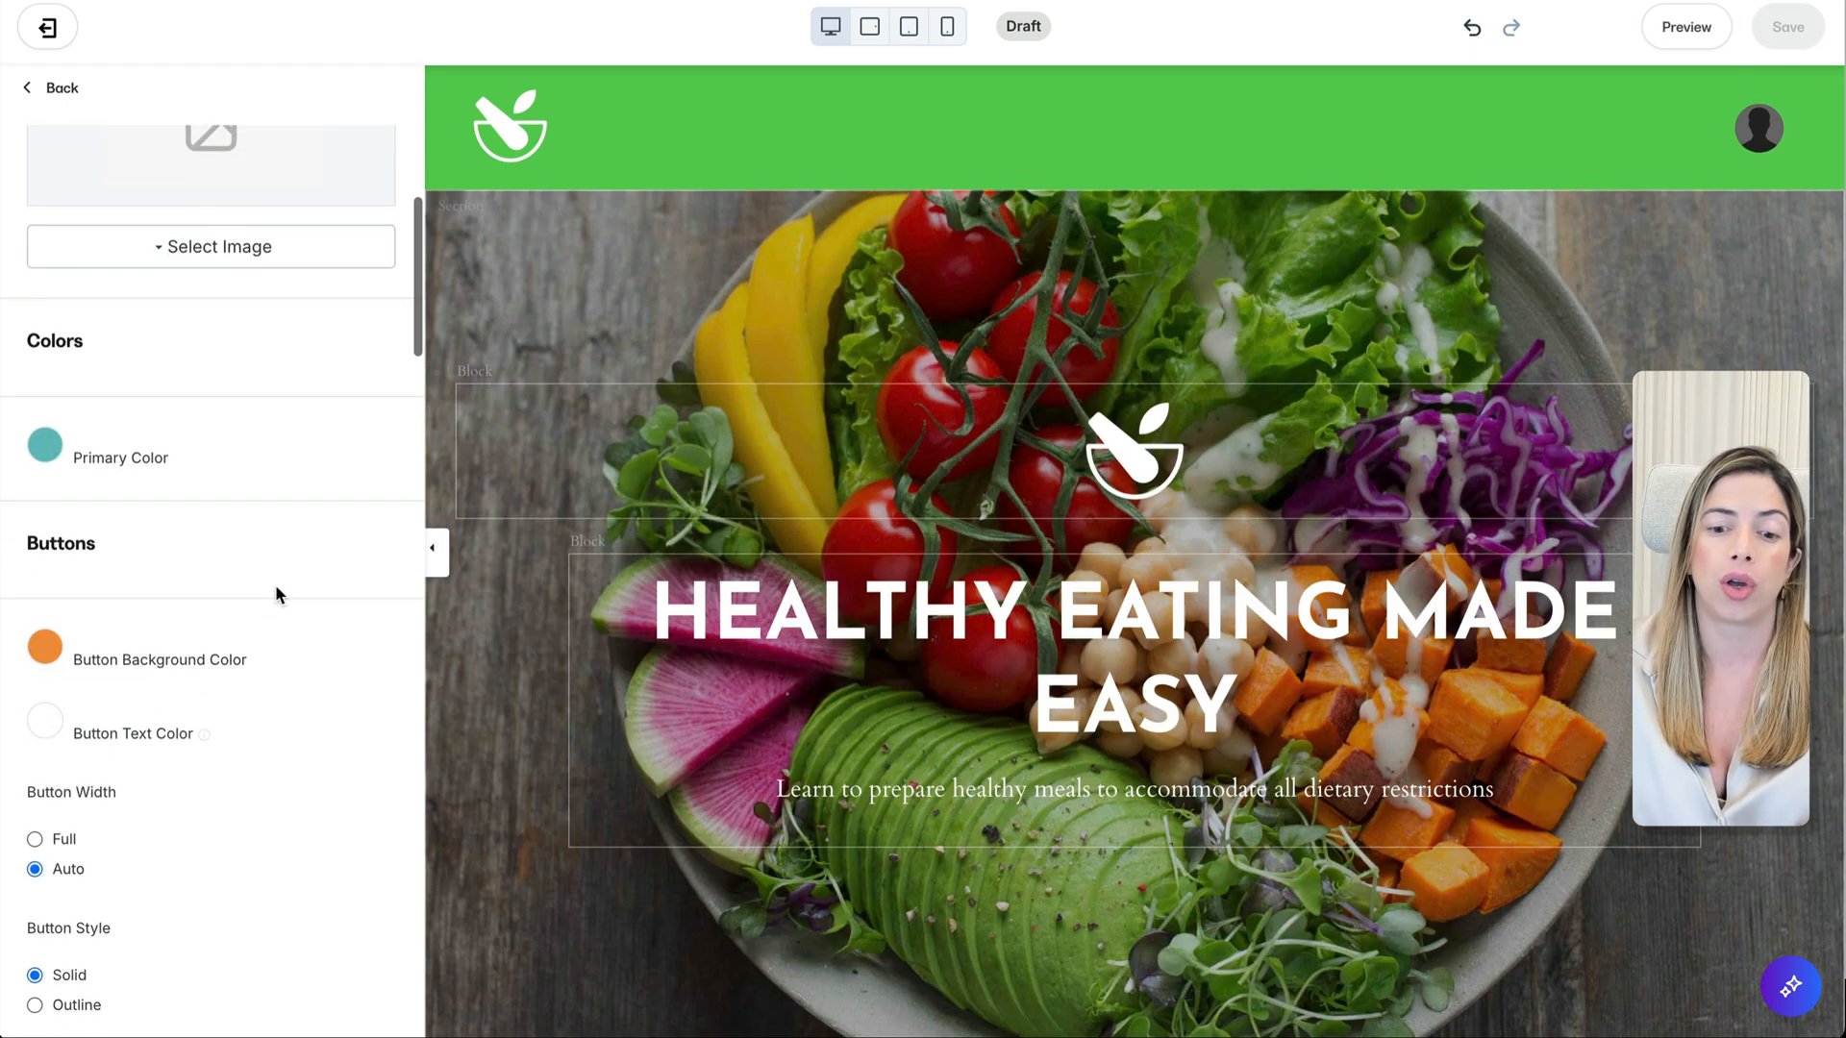
scroll(264, 537, "down", 10)
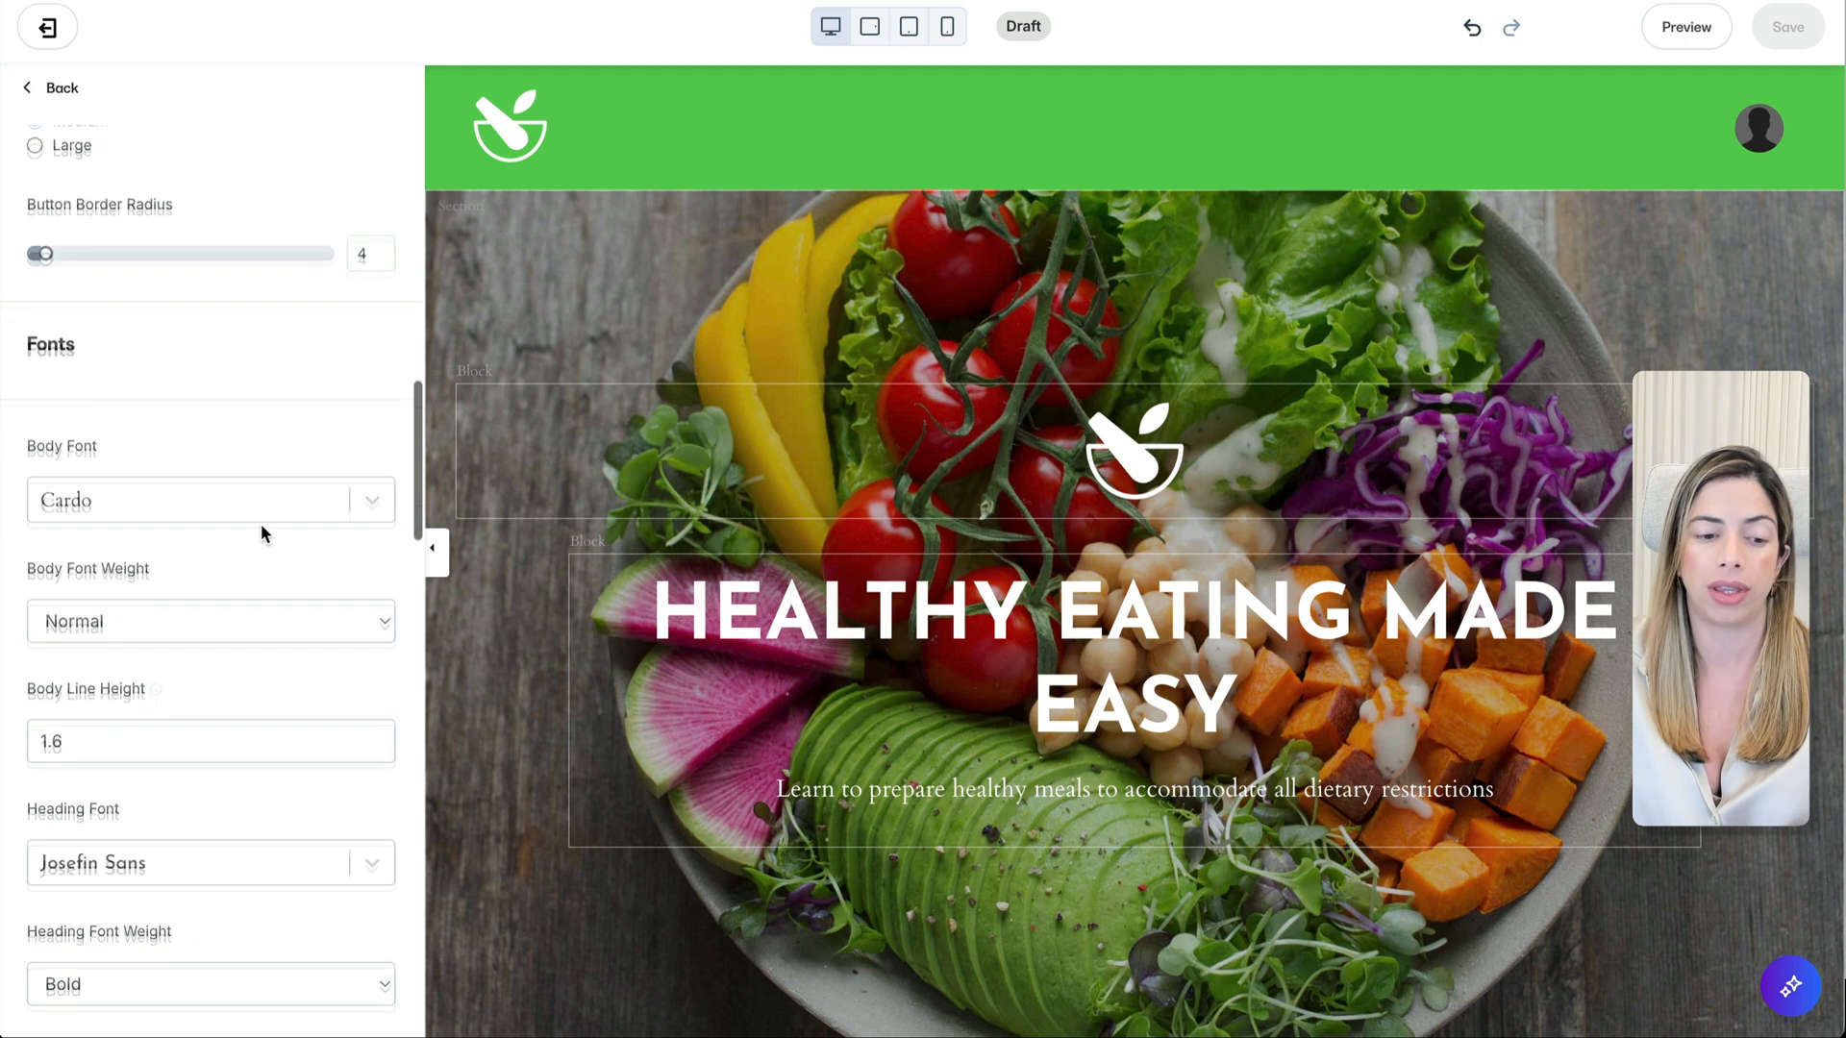
left_click(228, 456)
type("pop")
key("Return")
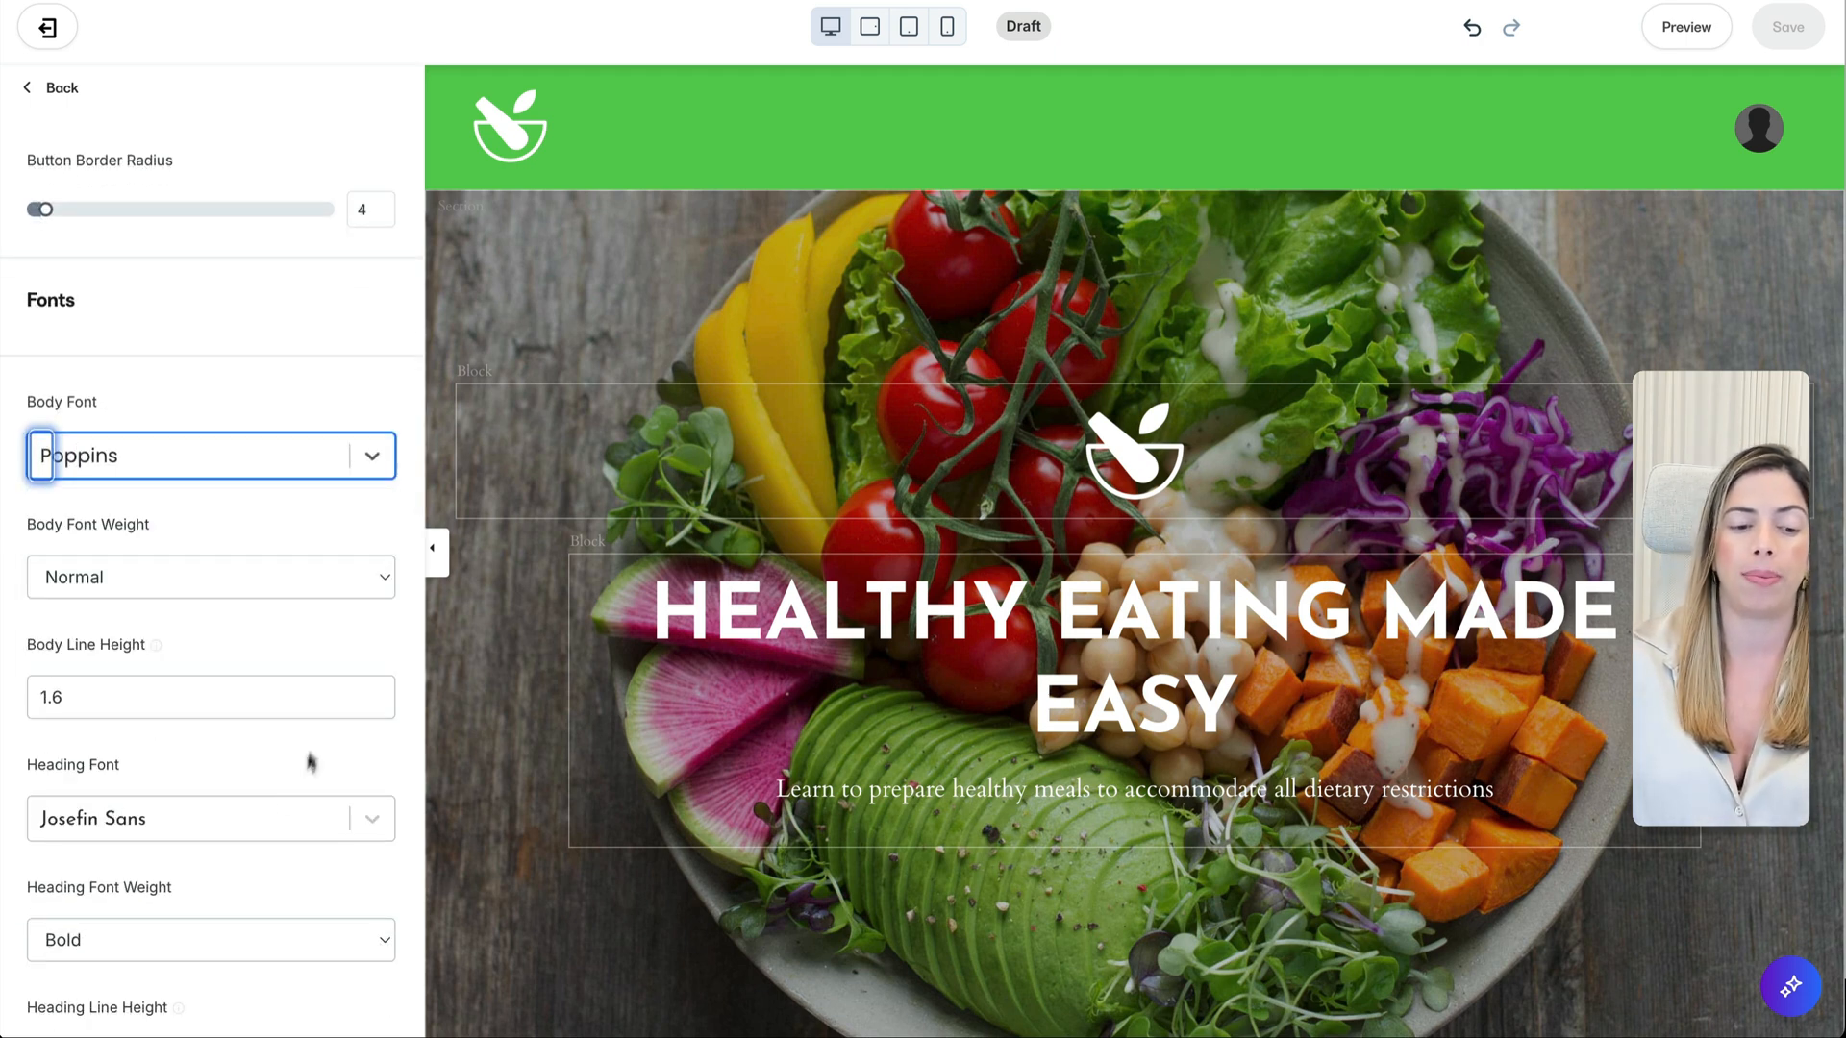
left_click(244, 823)
type("pla")
key("Return")
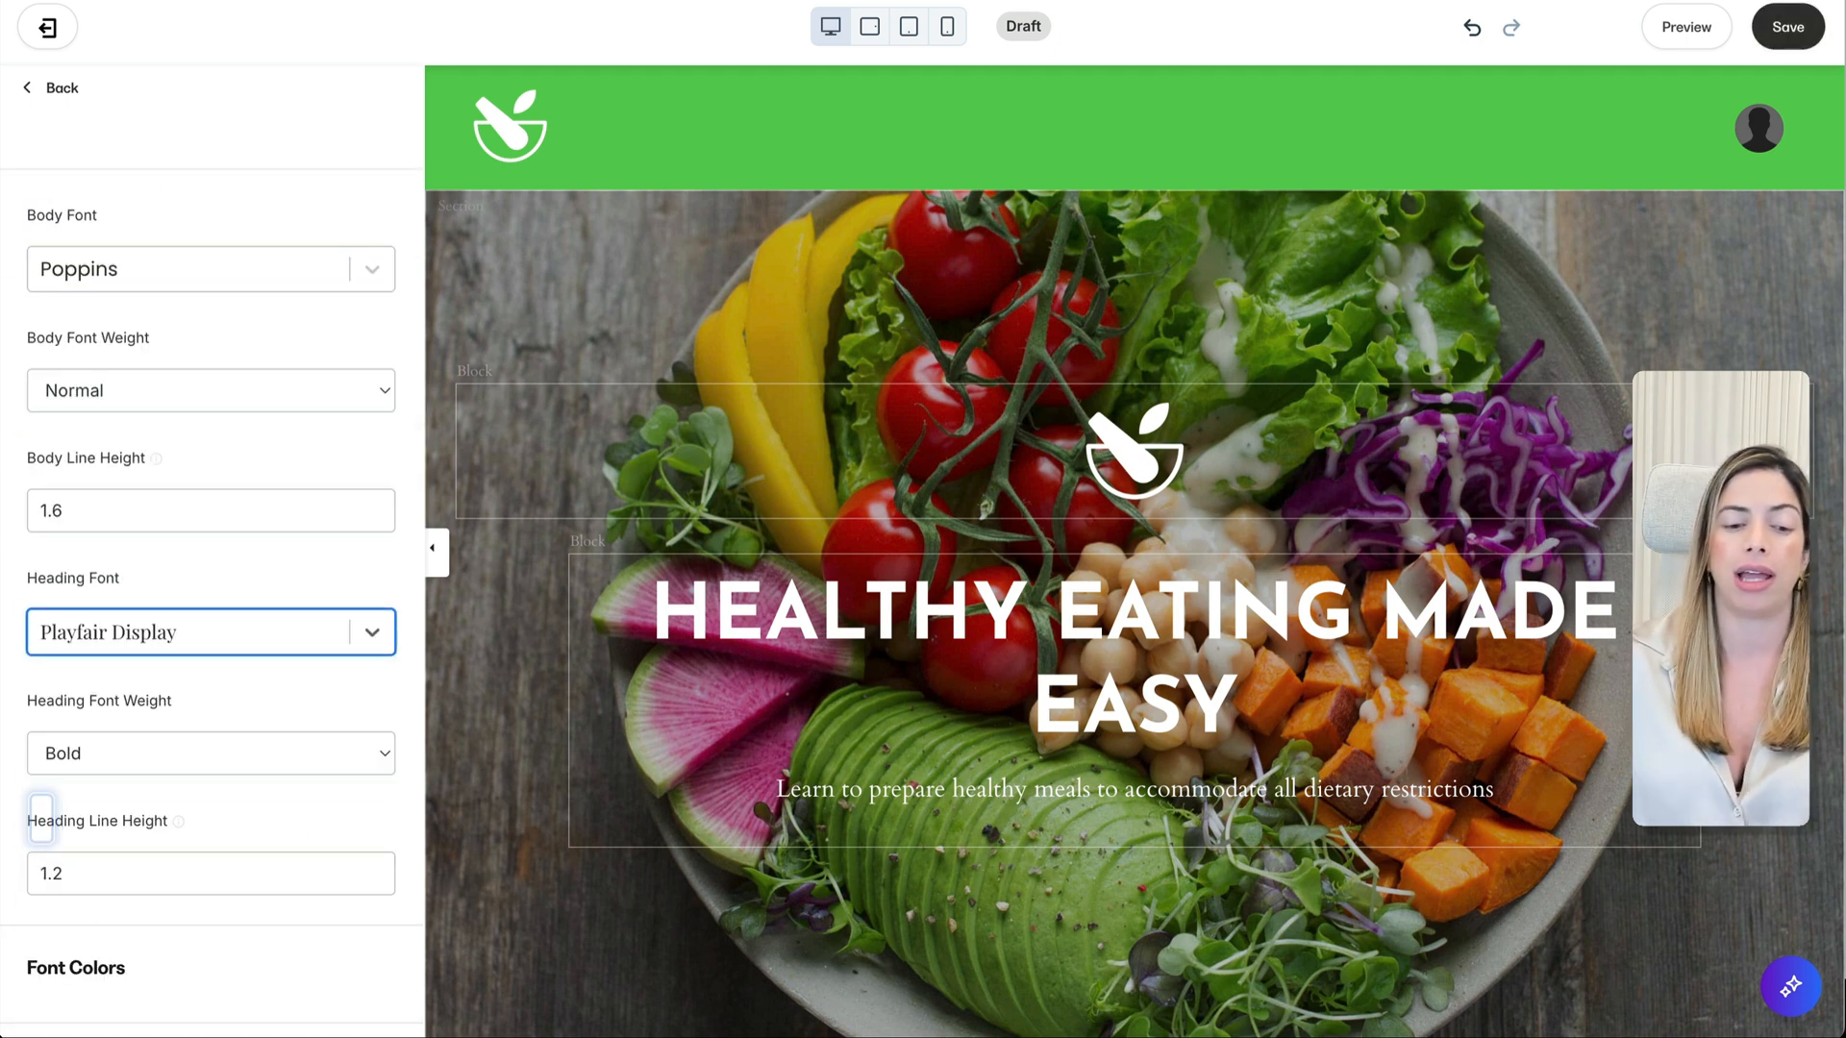
left_click(1784, 29)
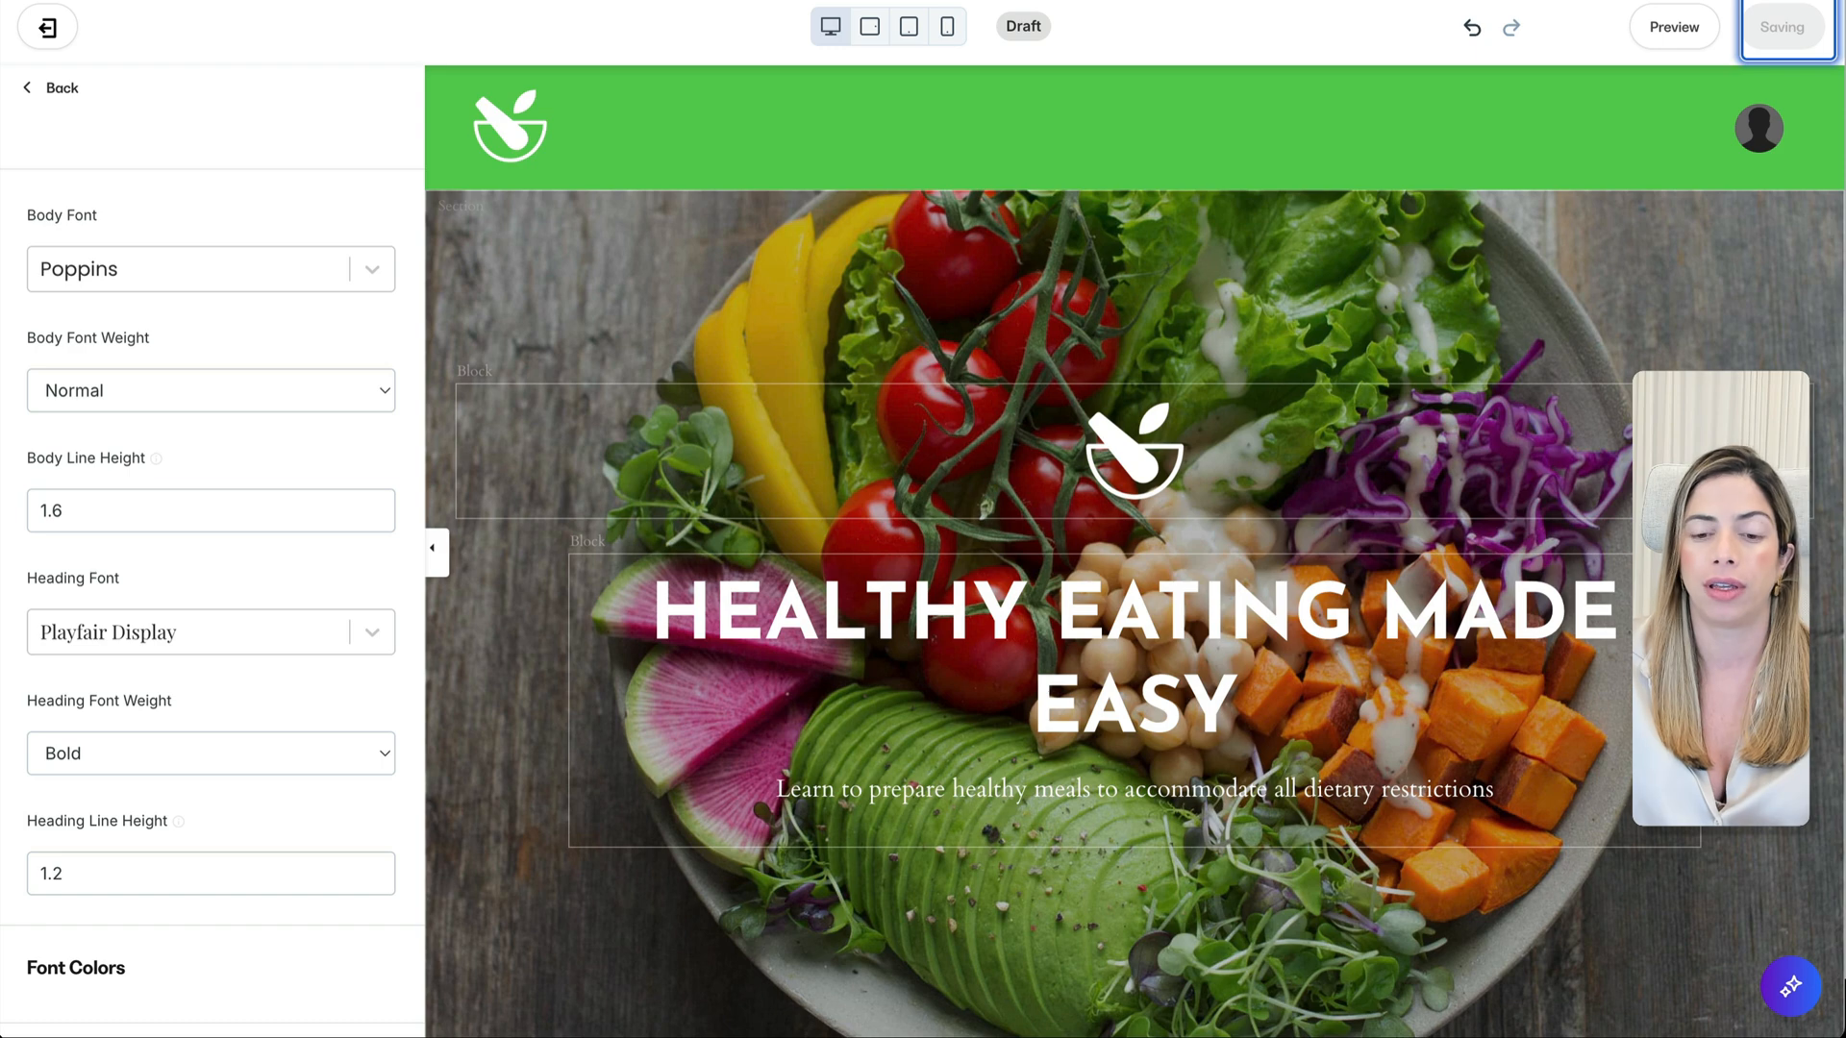
Step: Delete the logo image block above the heading in the hero section
left_click(1141, 453)
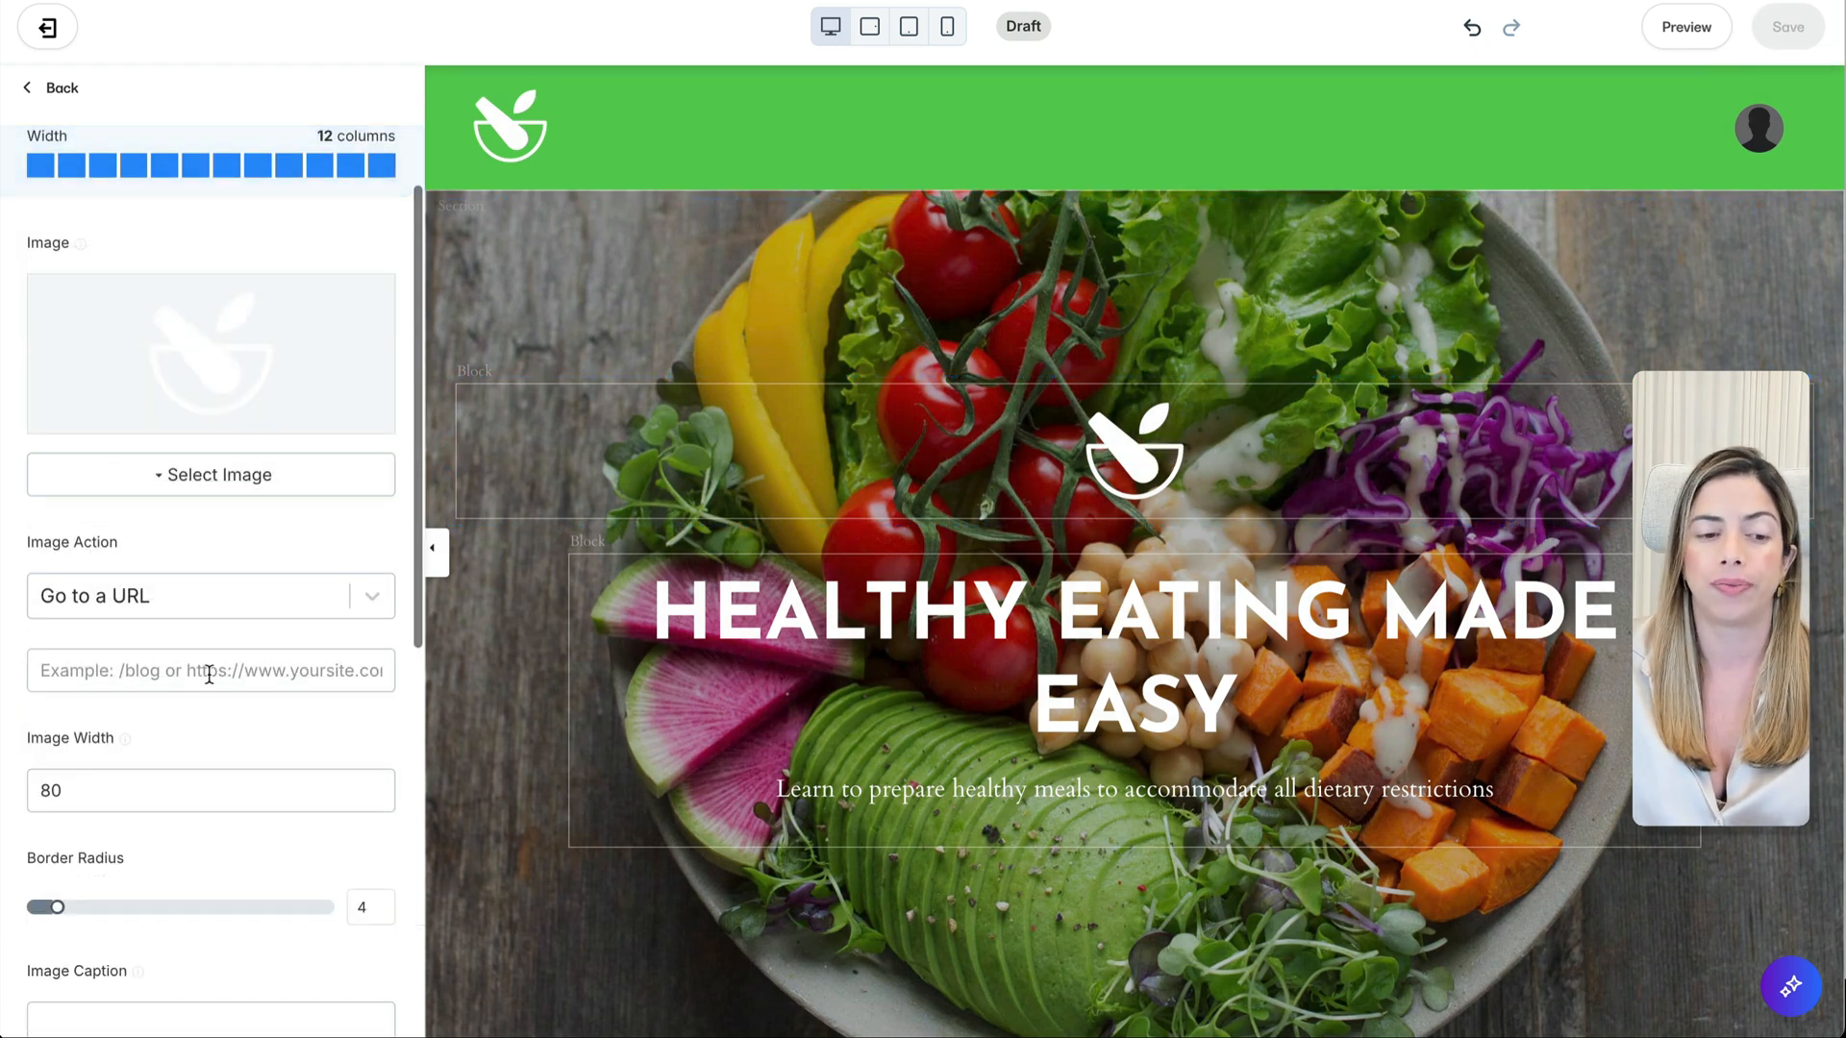
scroll(210, 675, "down", 7)
left_click(217, 1001)
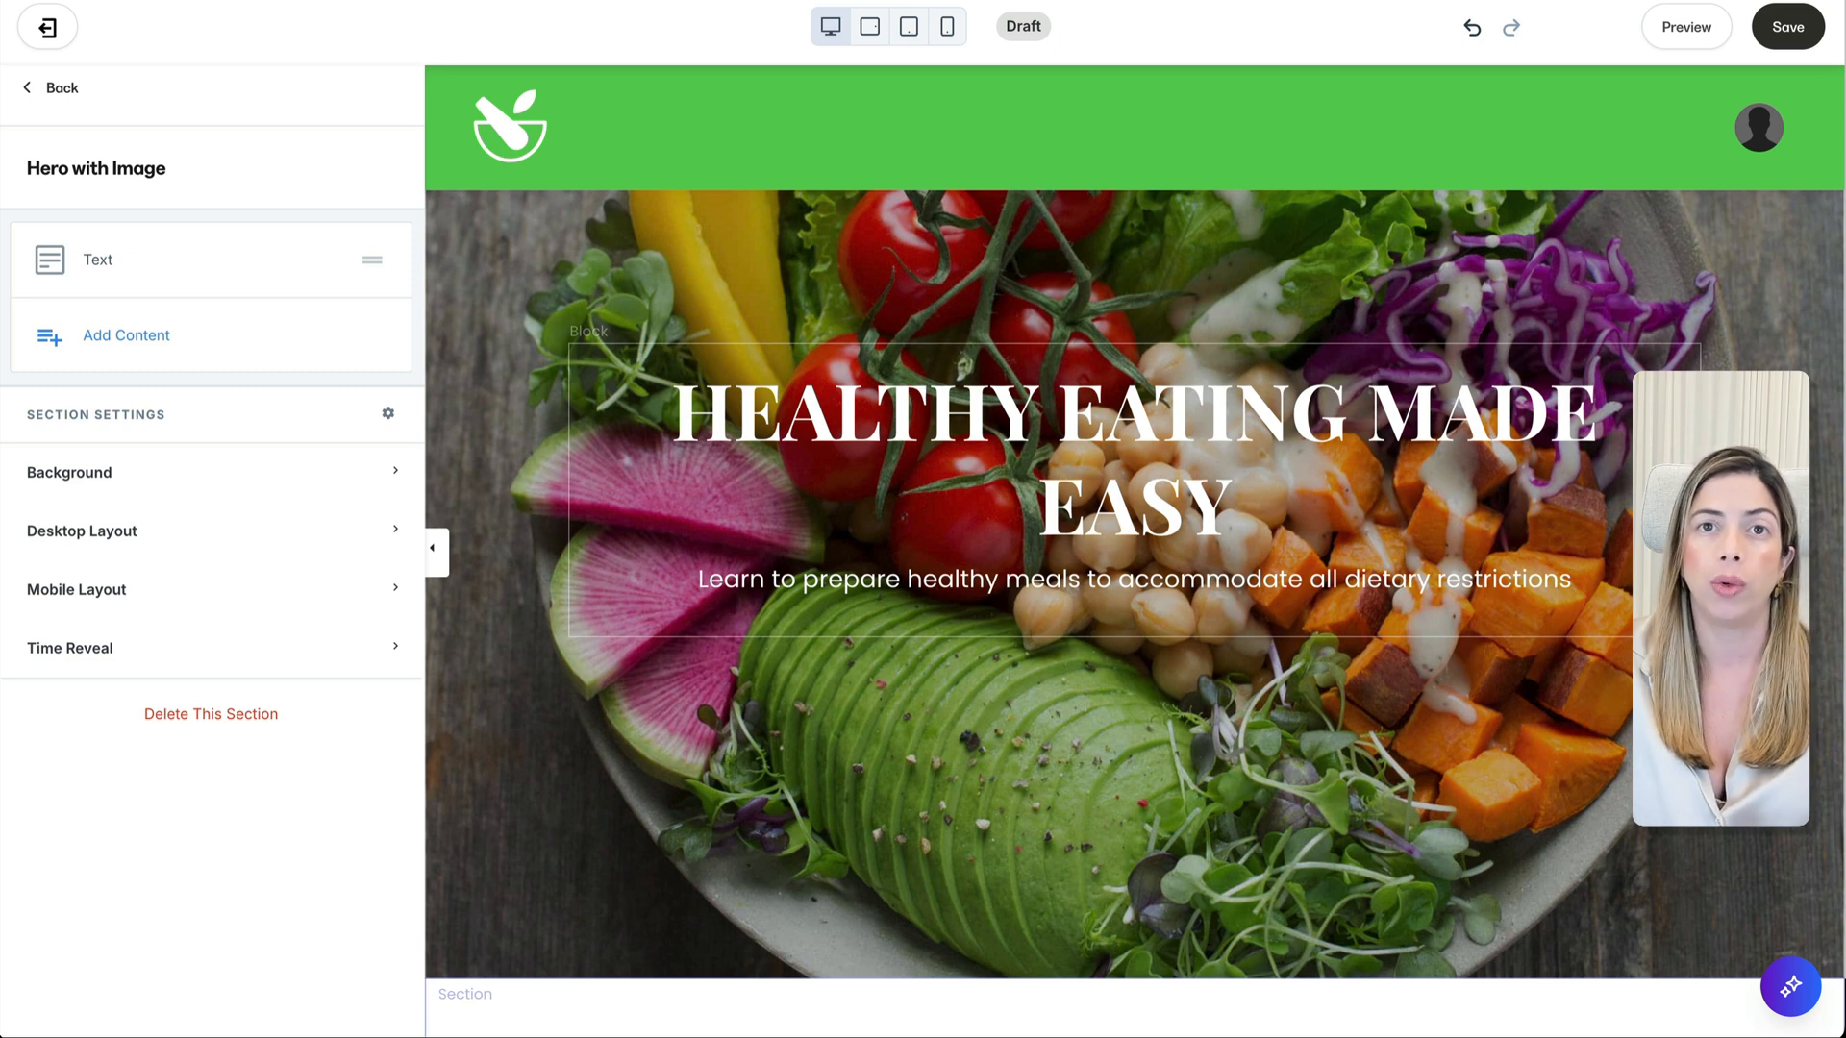
Step: Replace the hero heading with "Cooking 101: Mastering the Basics of Cooking"
left_click(1079, 488)
left_click(52, 540)
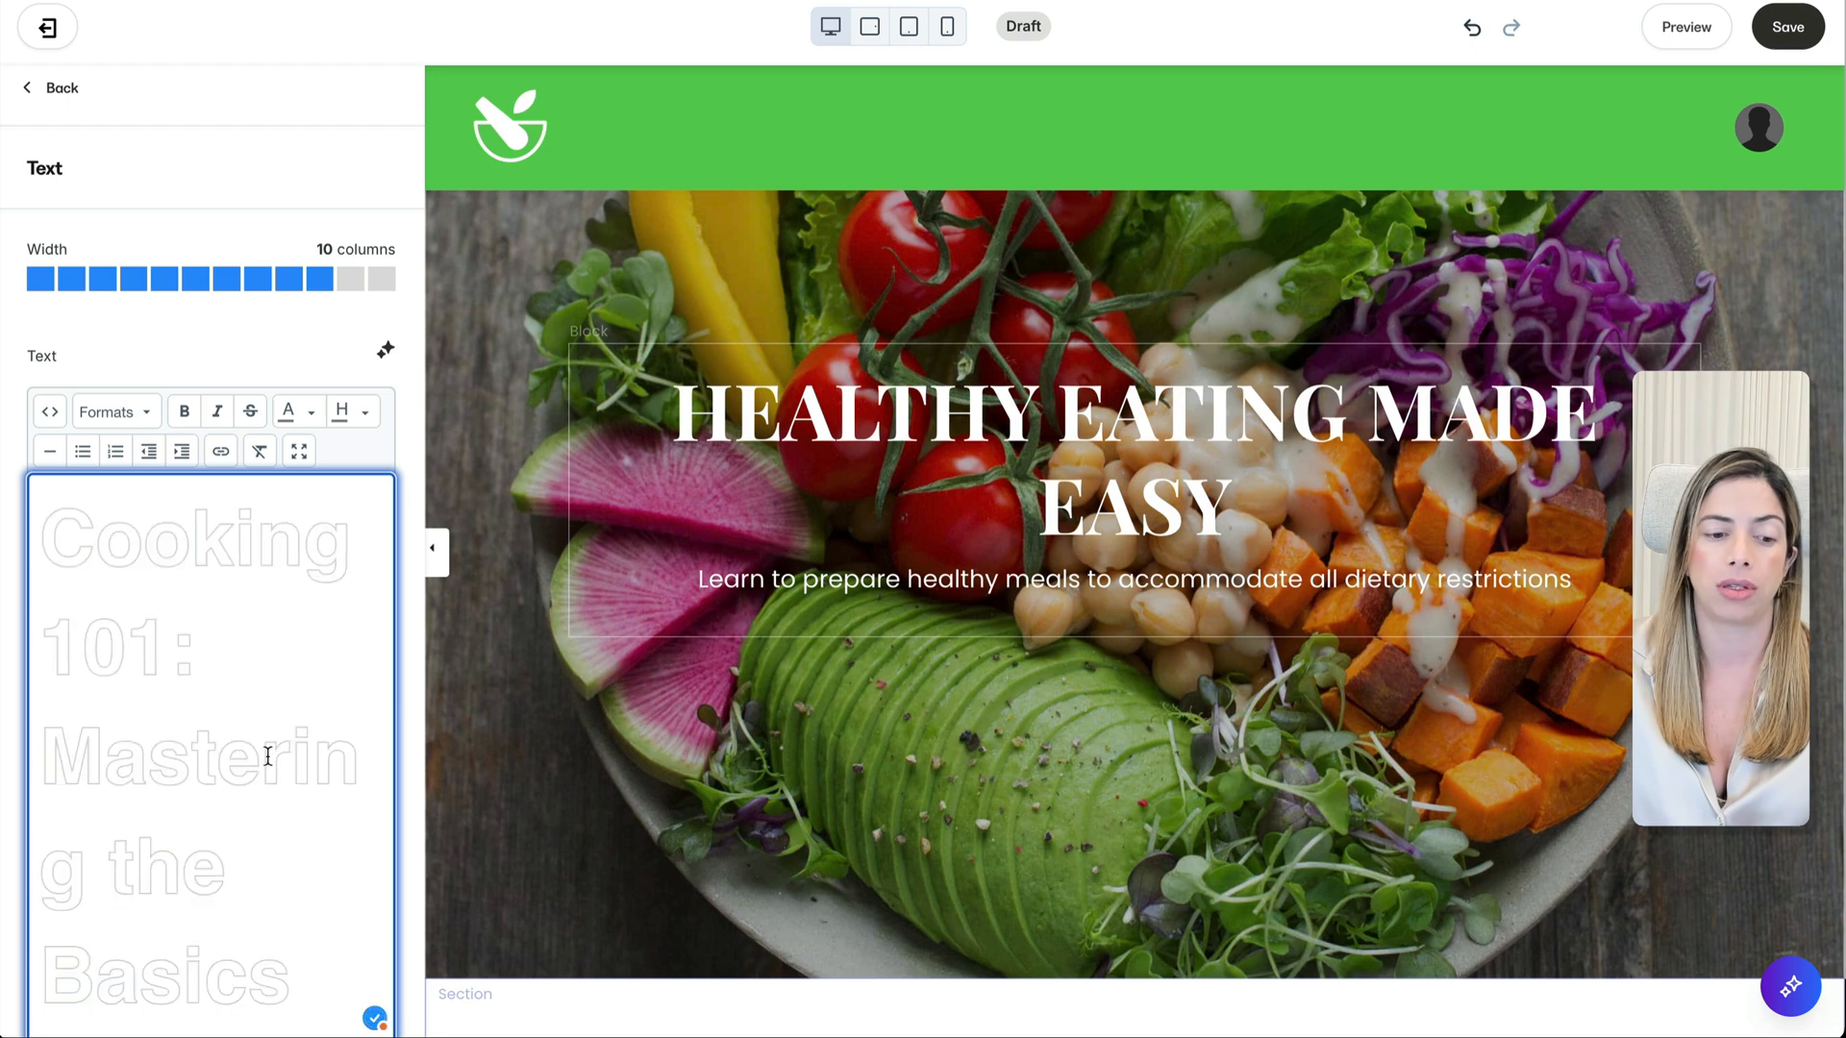
scroll(269, 757, "down", 10)
left_click(276, 654, "shift")
key("BackSpace")
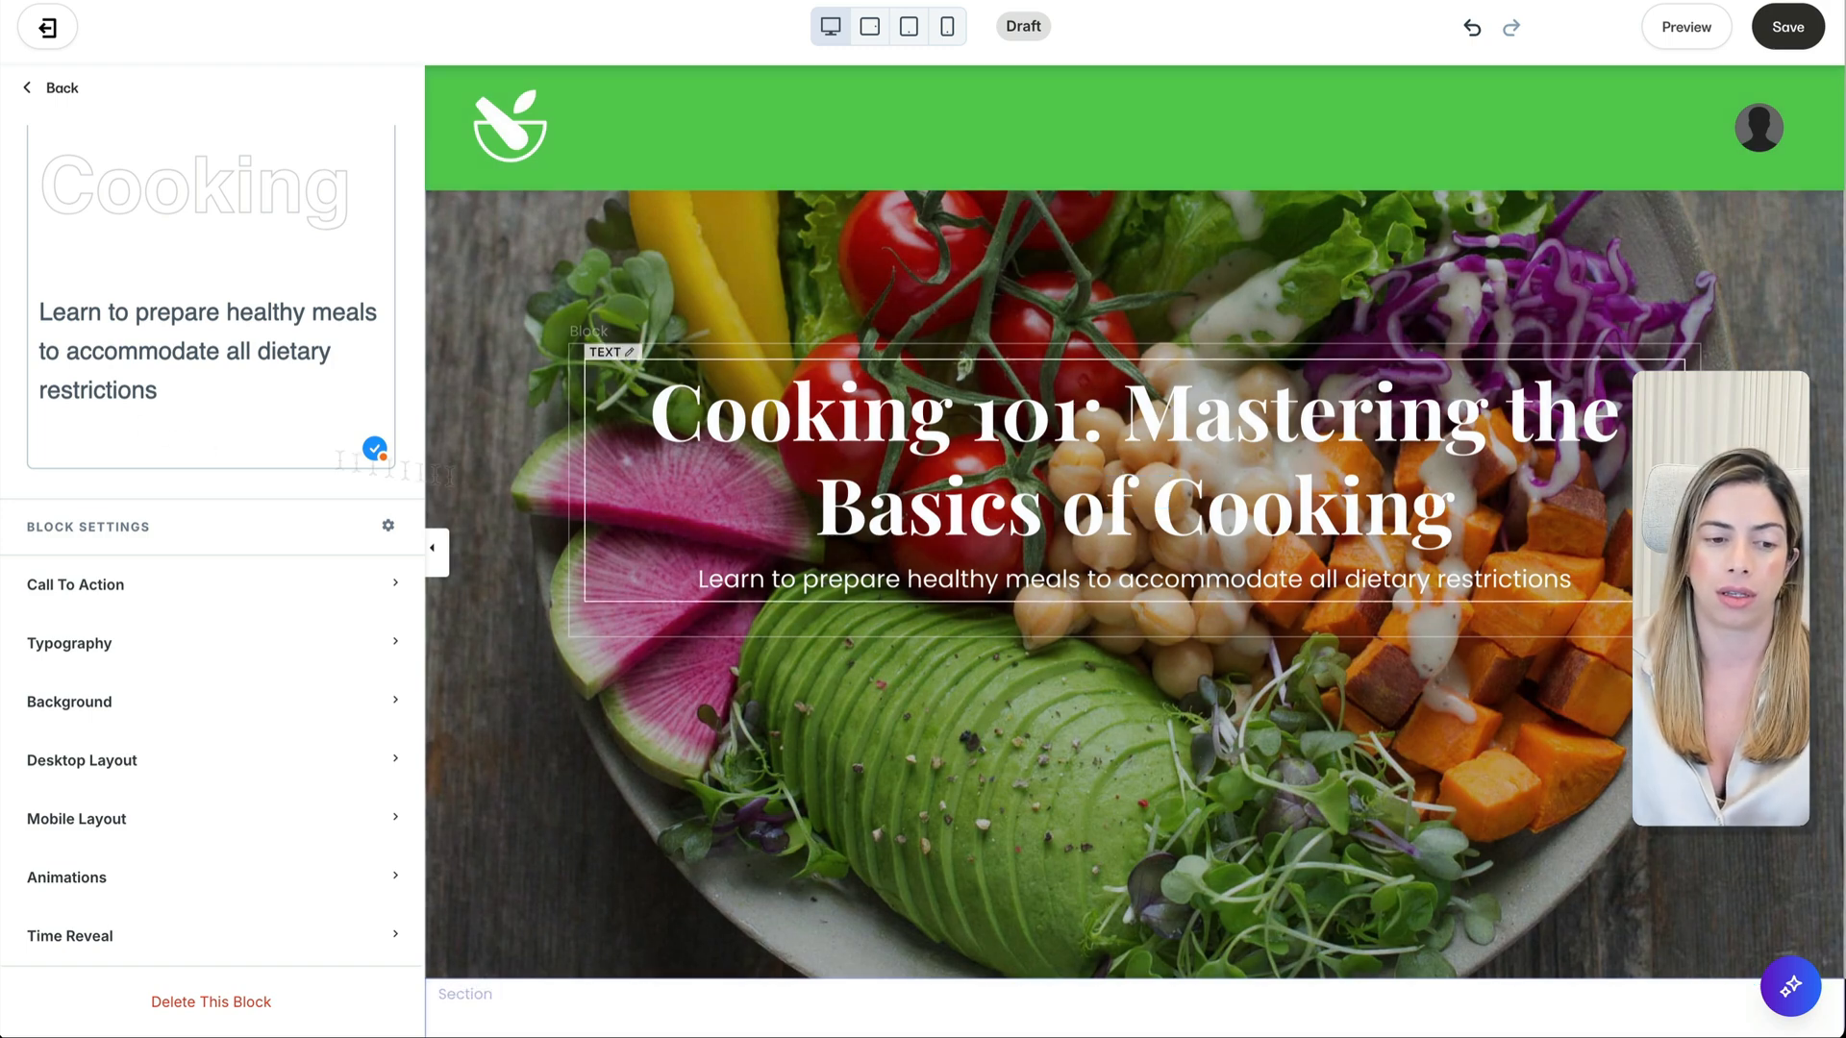
Step: Replace the hero's supporting text with the pasted "Master the Basics of Cooking in Just 4 Weeks!" headline and subtitle, removing the headline's bullet
left_click_drag(187, 396, 17, 312)
type("Master the Basics of Cooking in Just 4 Weeks!\" Subtitle: \"Discover the 10 Essential Skills Every Beginner Needs to Start Cooking Like a Pro\"")
left_click(89, 390)
key("BackSpace")
key("ctrl+z")
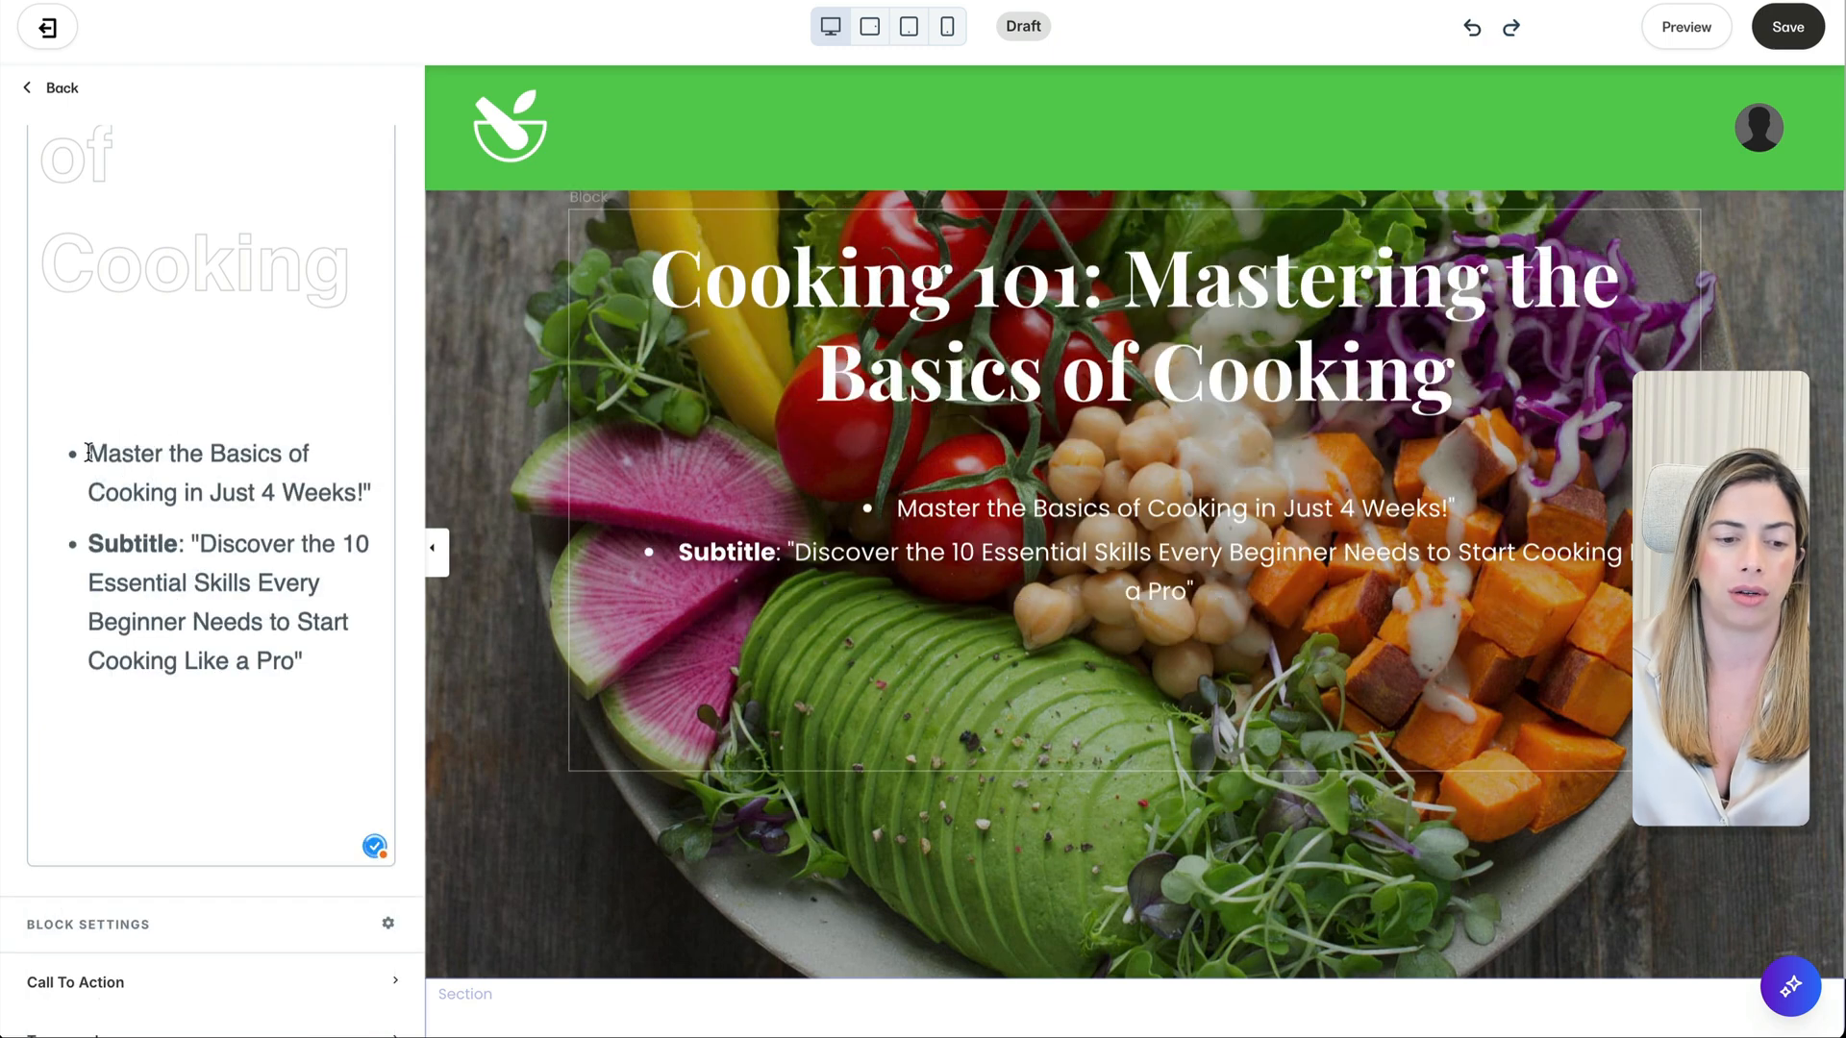
scroll(118, 489, "up", 10)
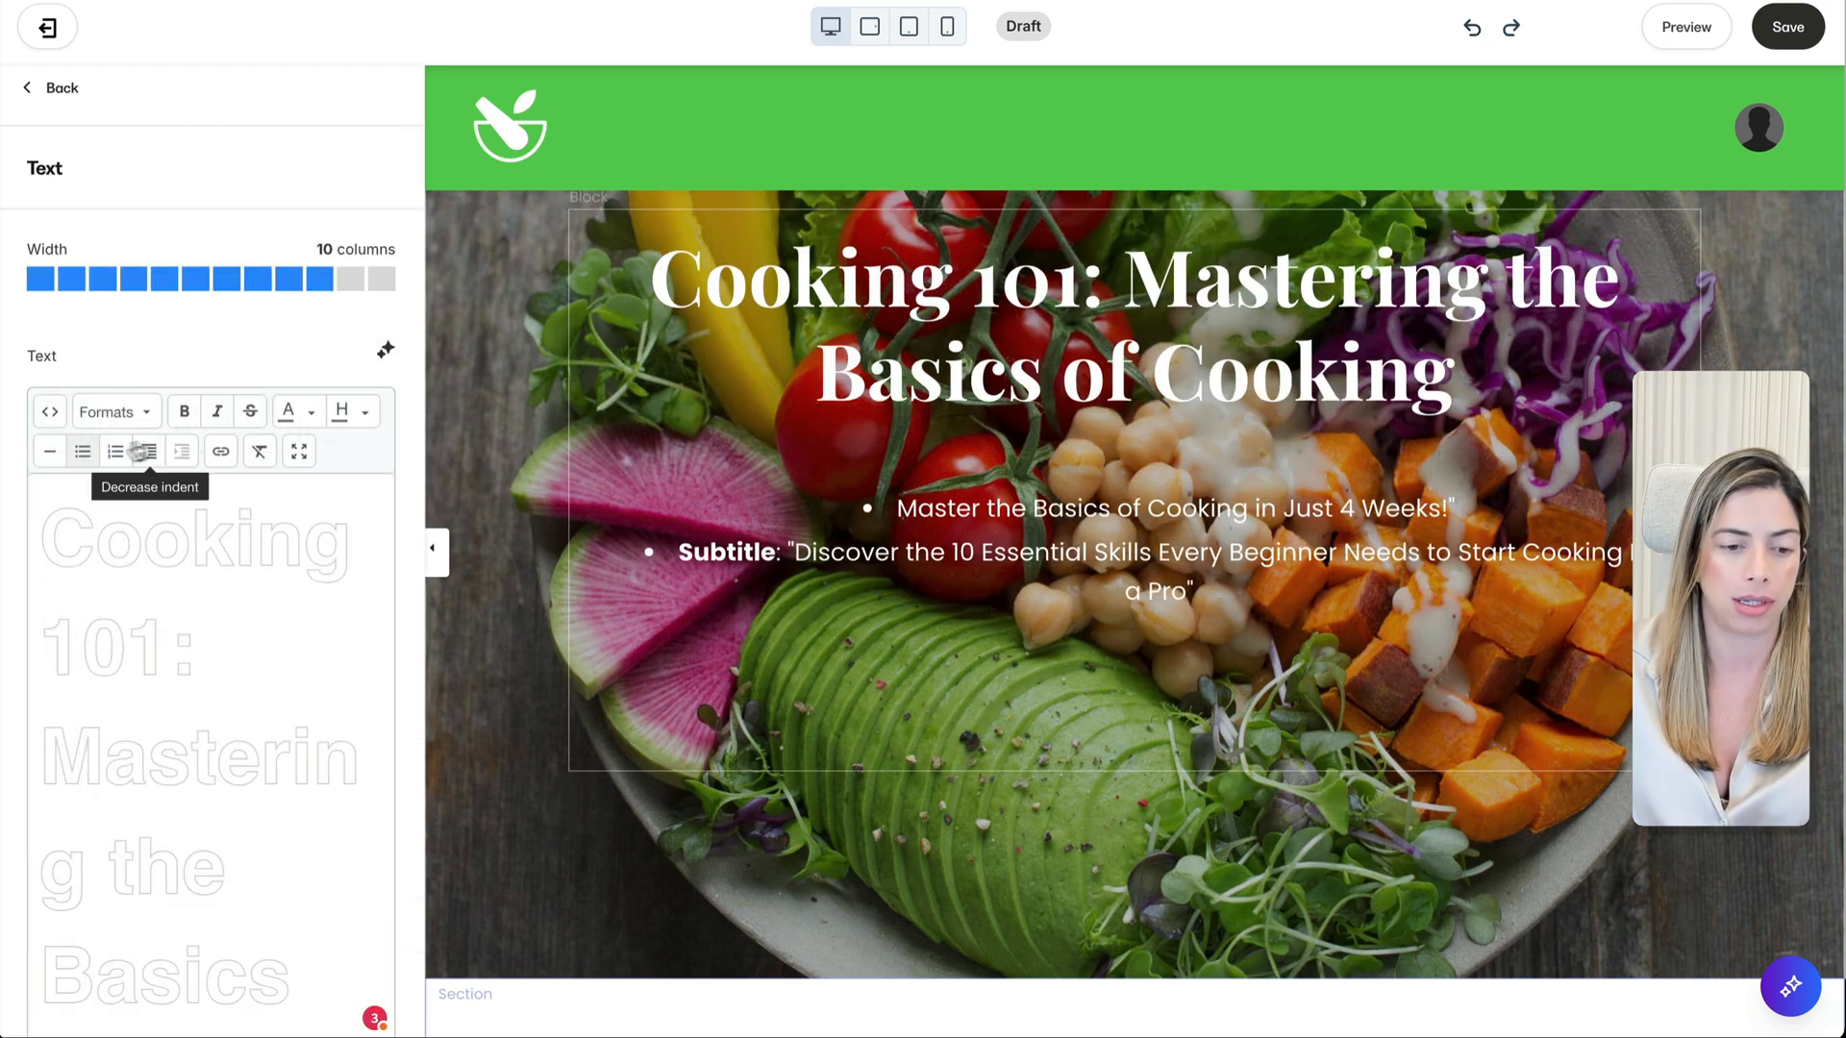
key("BackSpace")
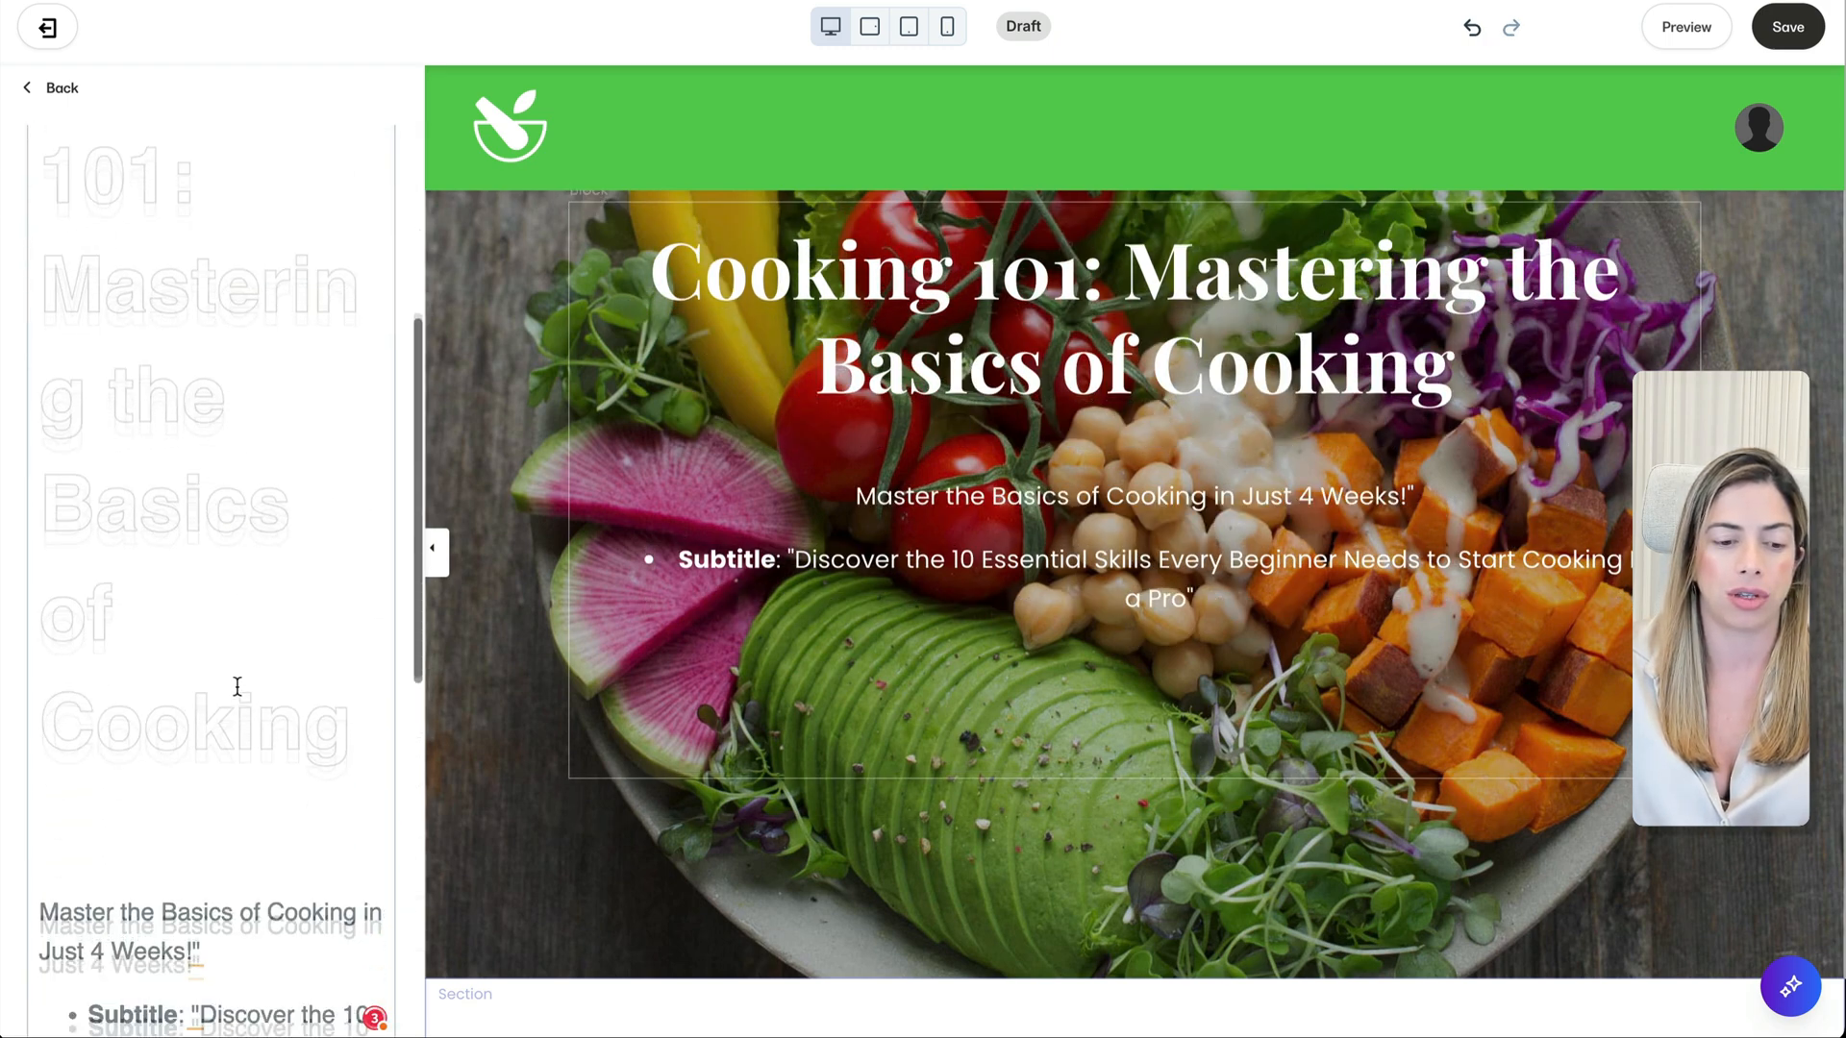
Step: Bold the hero's supporting headline and clean up both lines by removing the "Subtitle:" label, its bullet and the stray quotation marks
triple_click(290, 451)
key("ctrl+b")
key("End")
key("BackSpace")
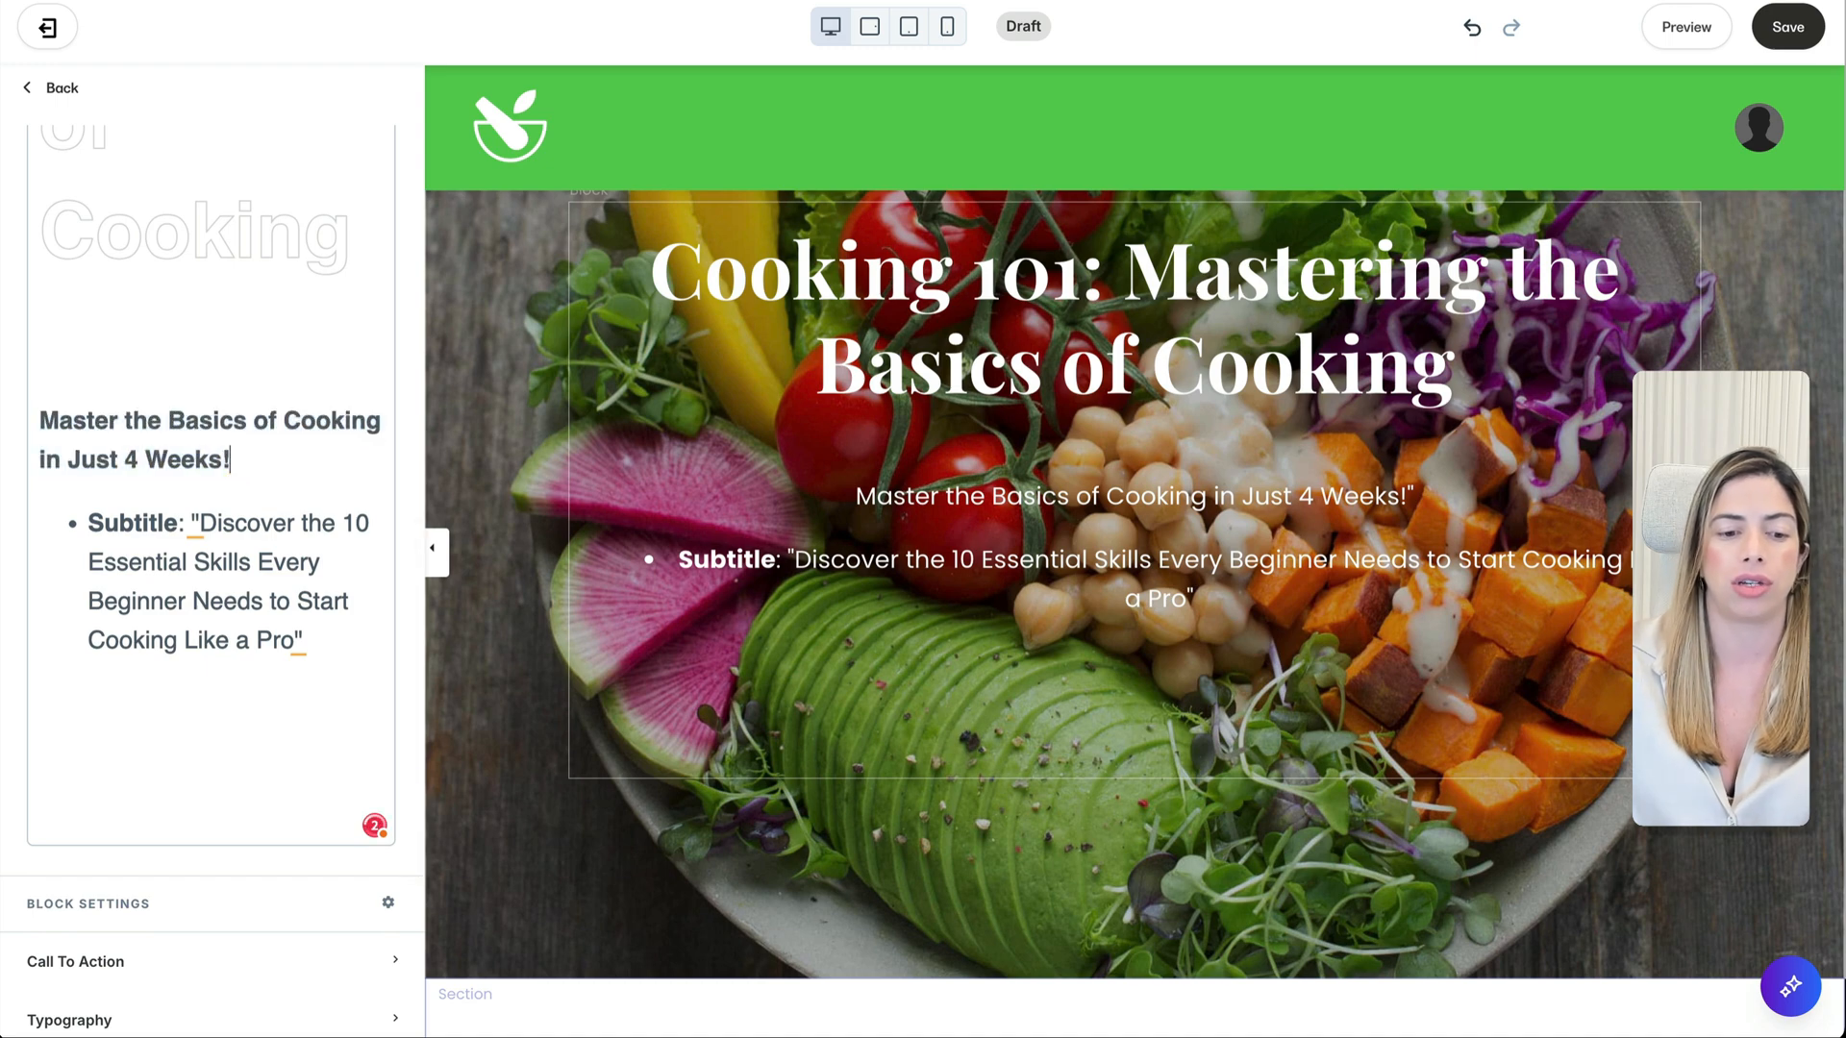
left_click_drag(195, 508, 49, 515)
key("BackSpace")
key("BackSpace")
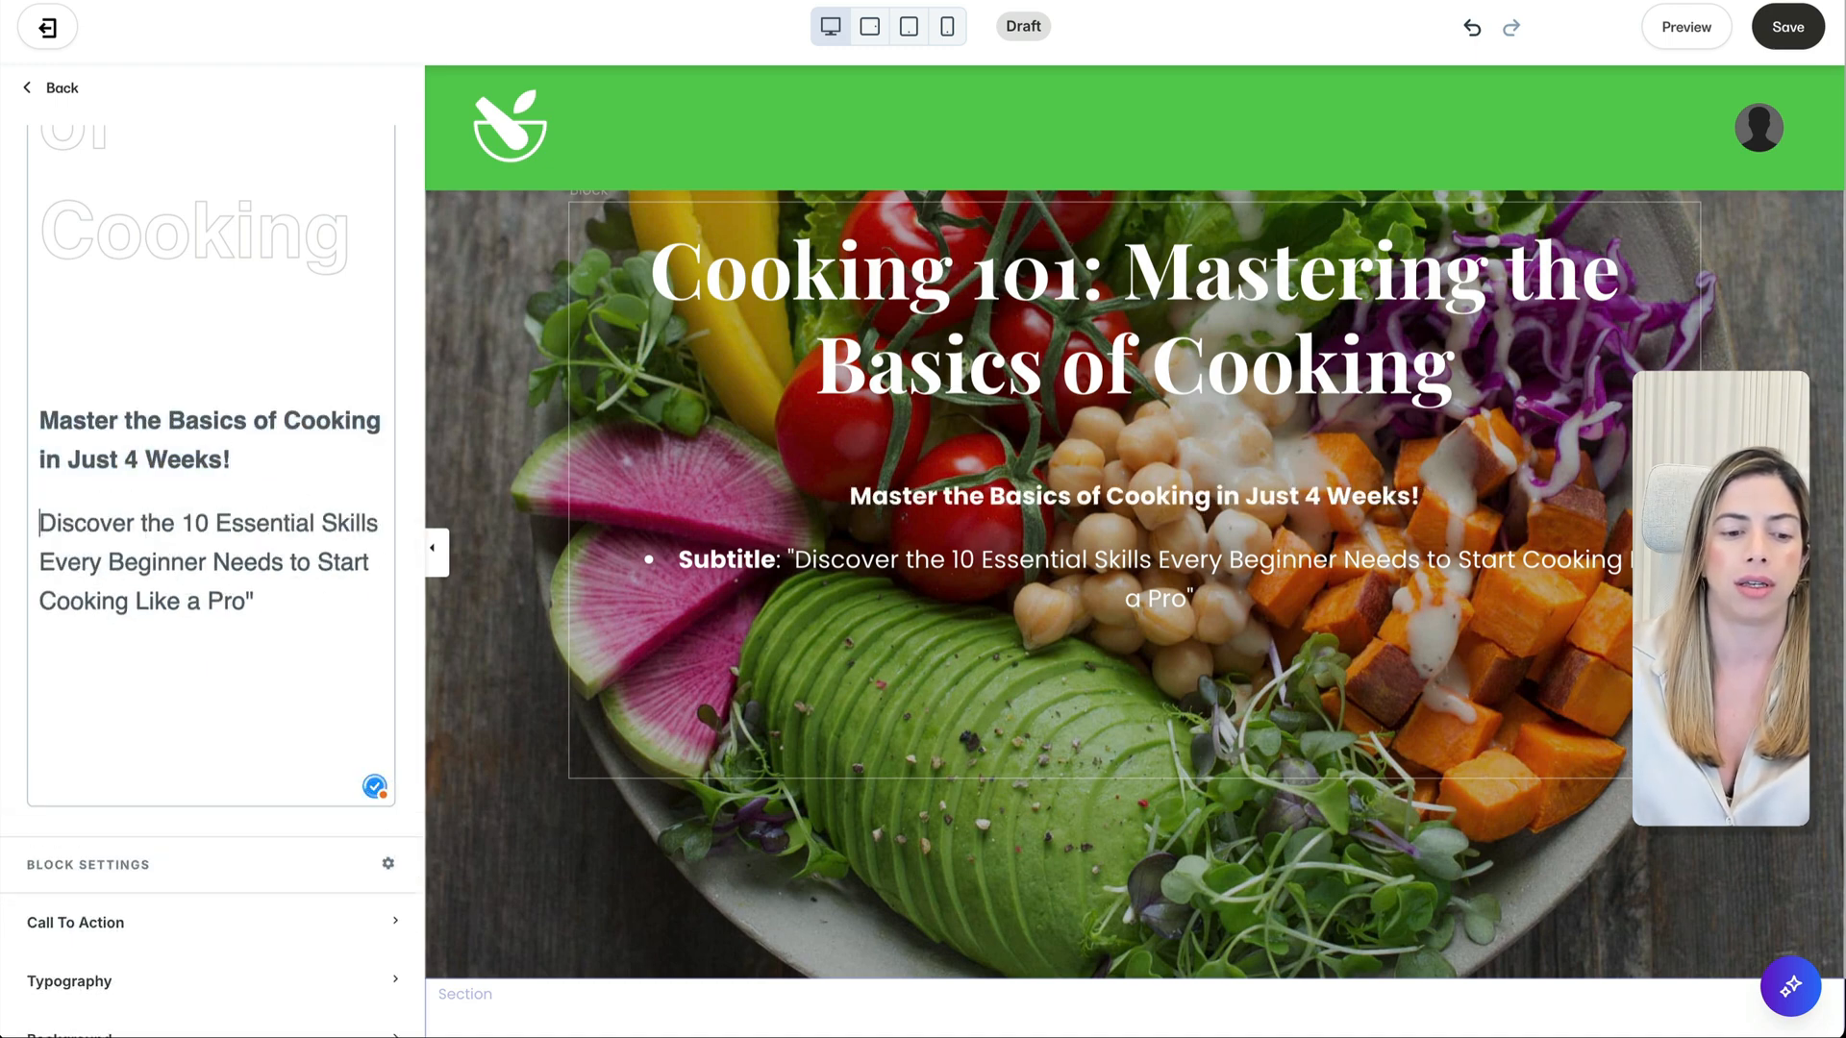
key("BackSpace")
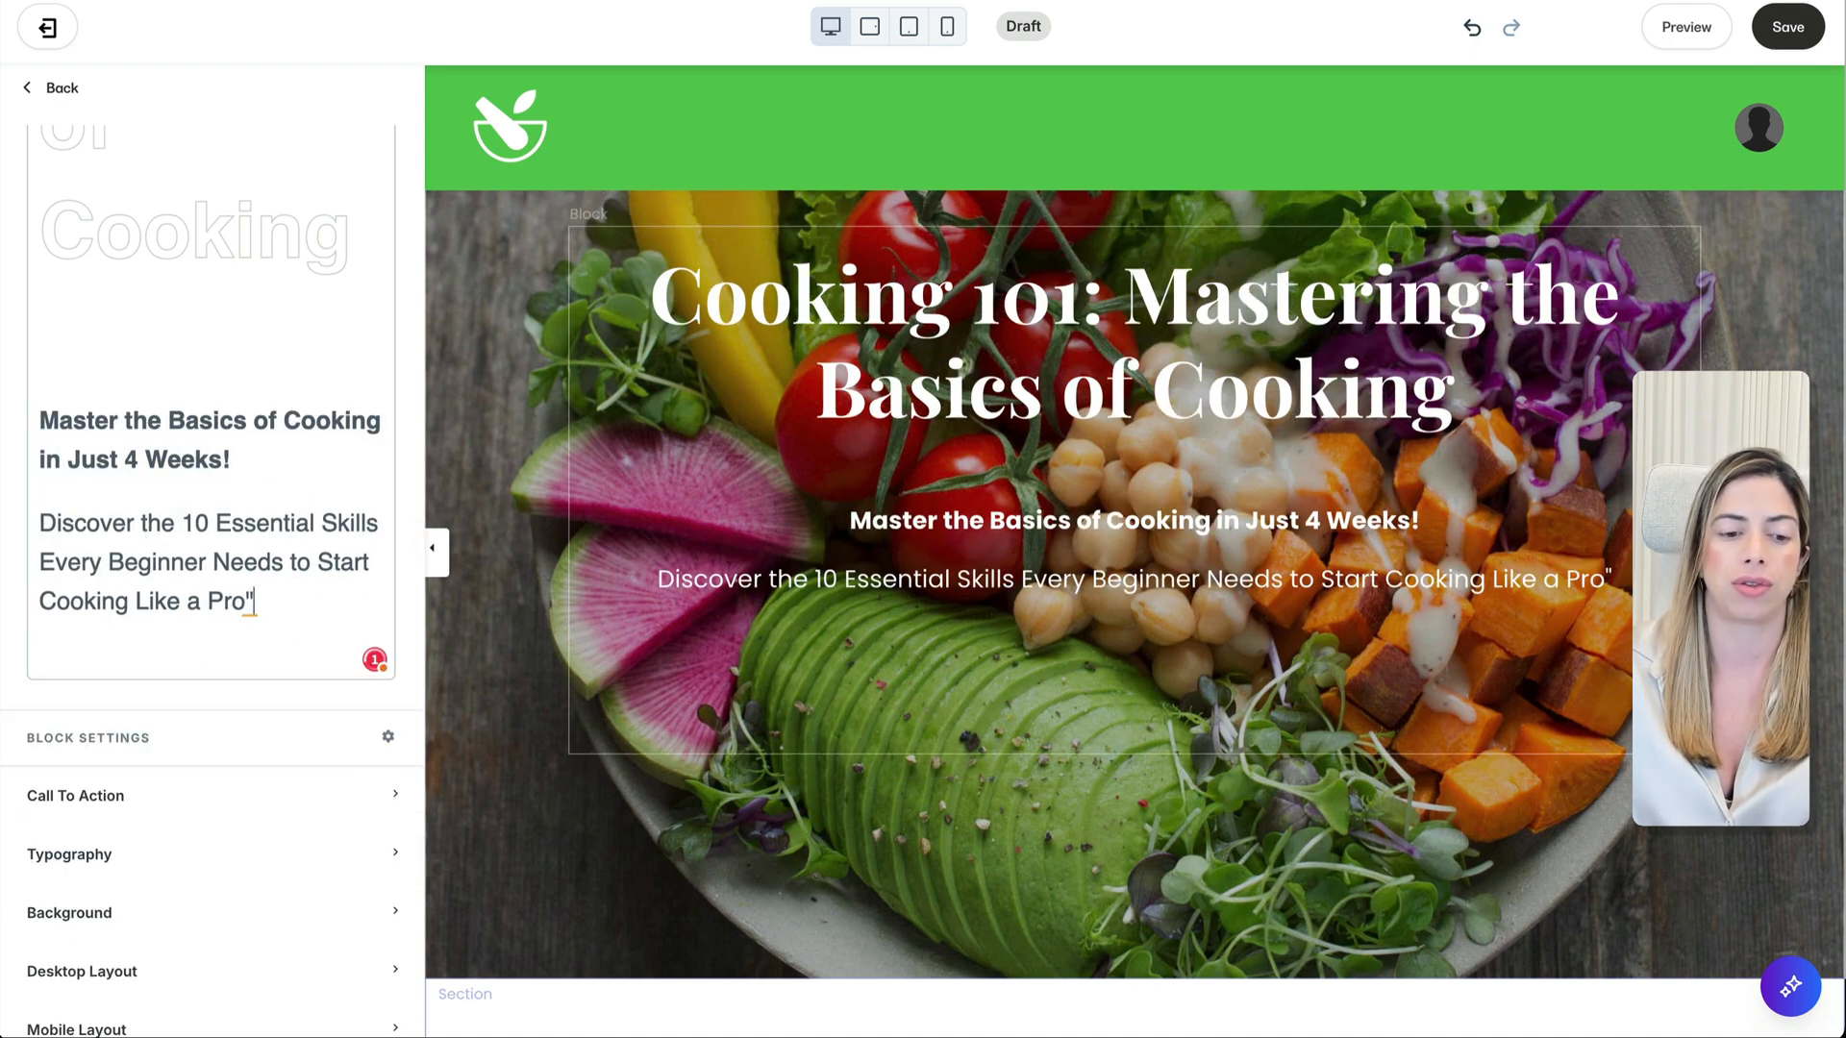
Step: Darken the hero section's background image with a semi-transparent black background color
left_click(528, 801)
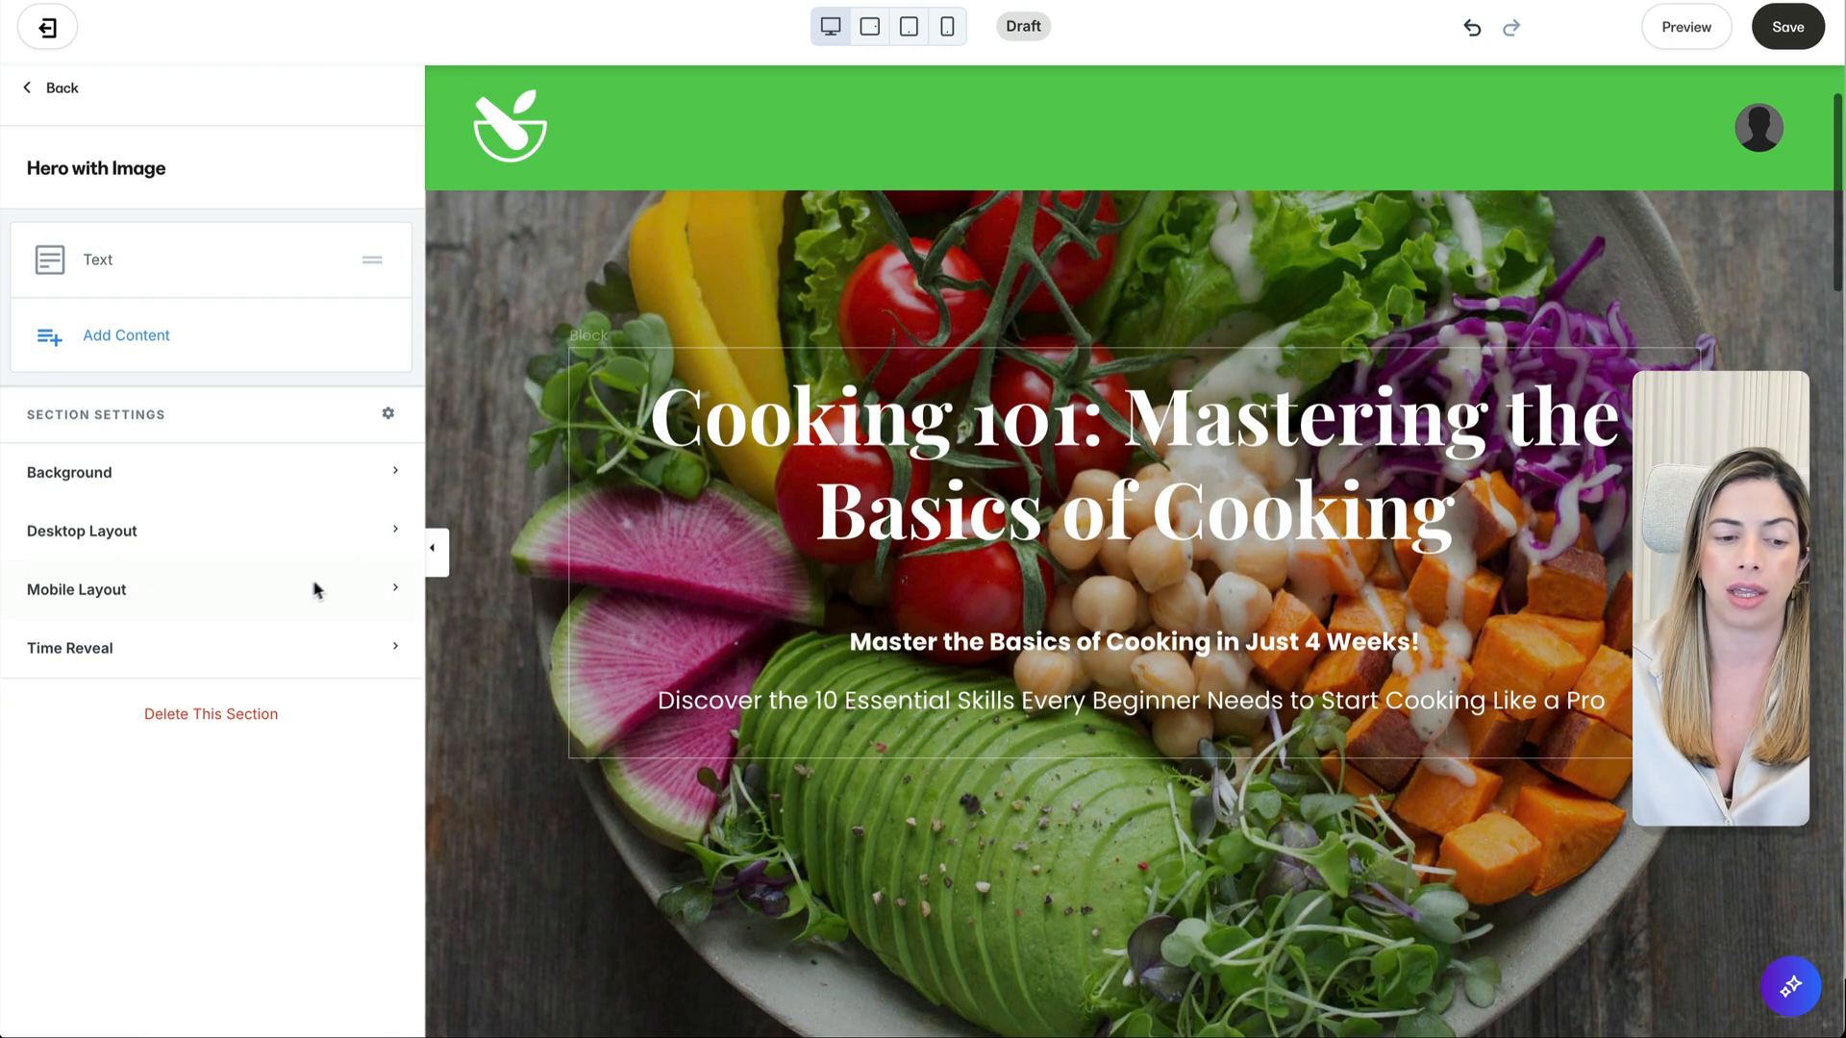
left_click(227, 470)
scroll(229, 643, "down", 5)
left_click(44, 735)
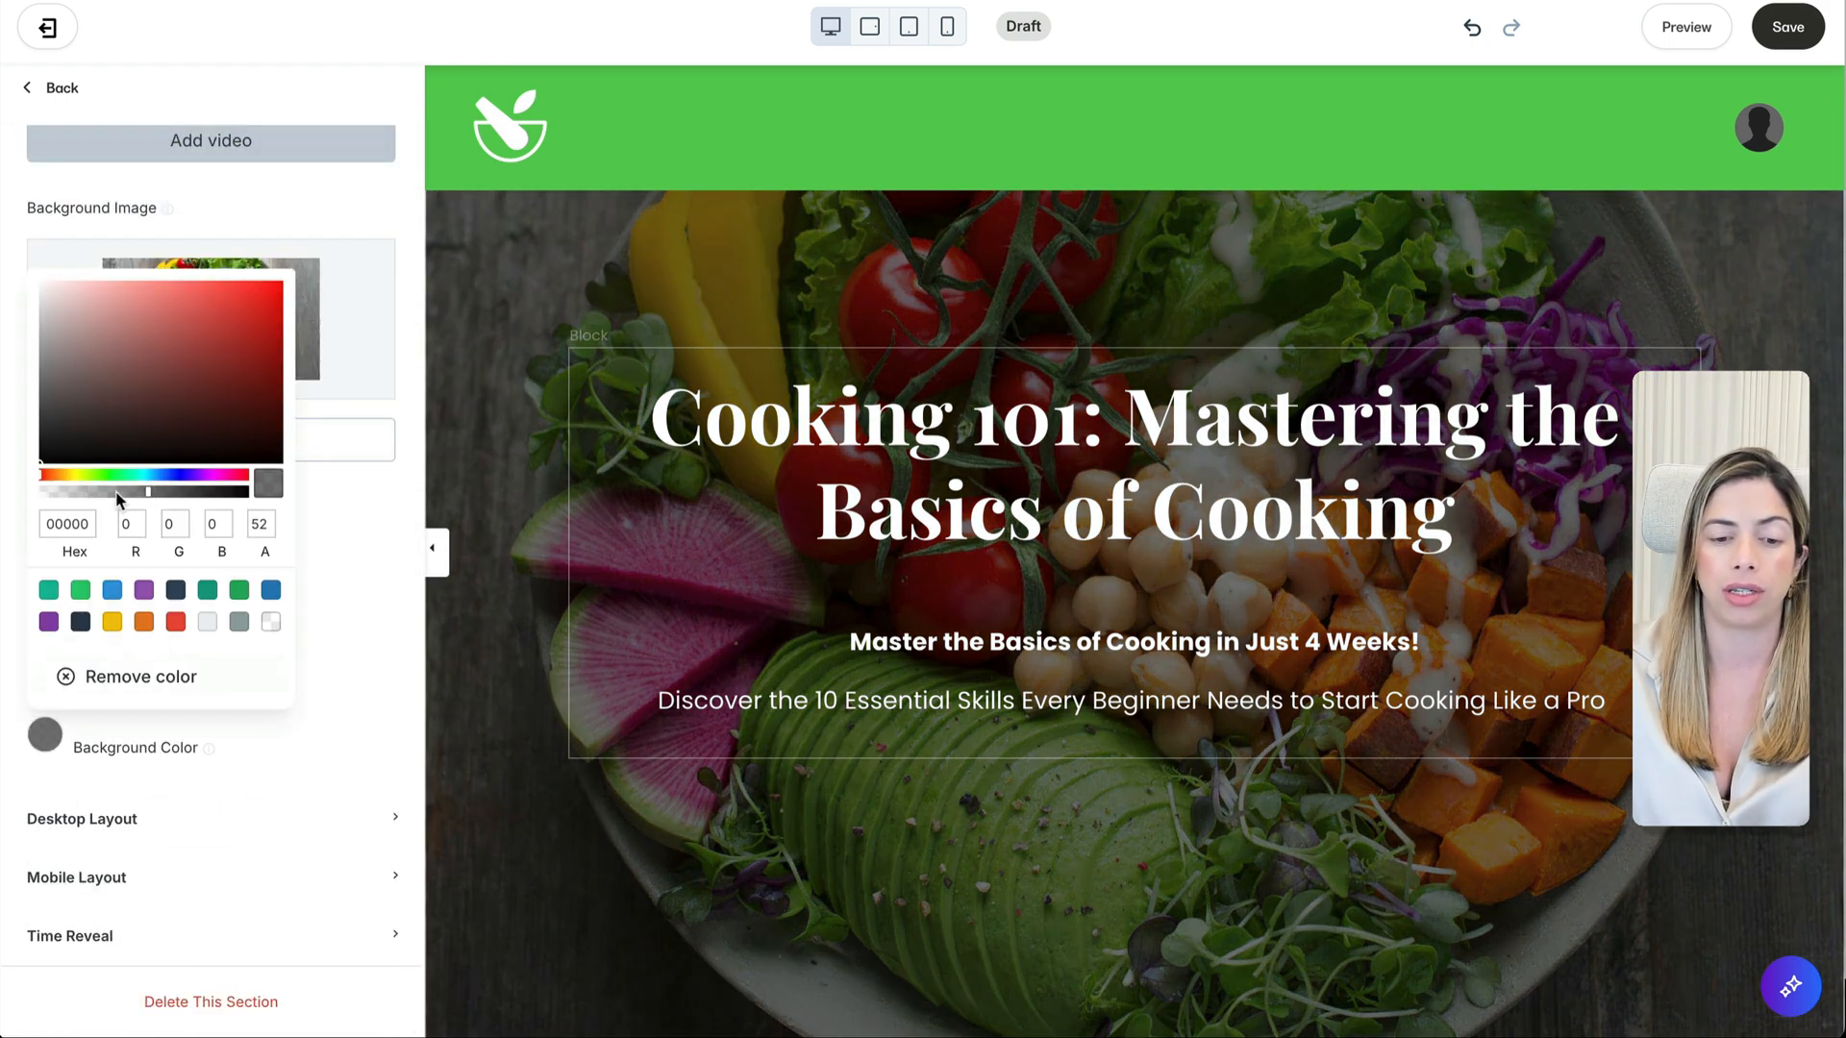
left_click(162, 492)
left_click(387, 191)
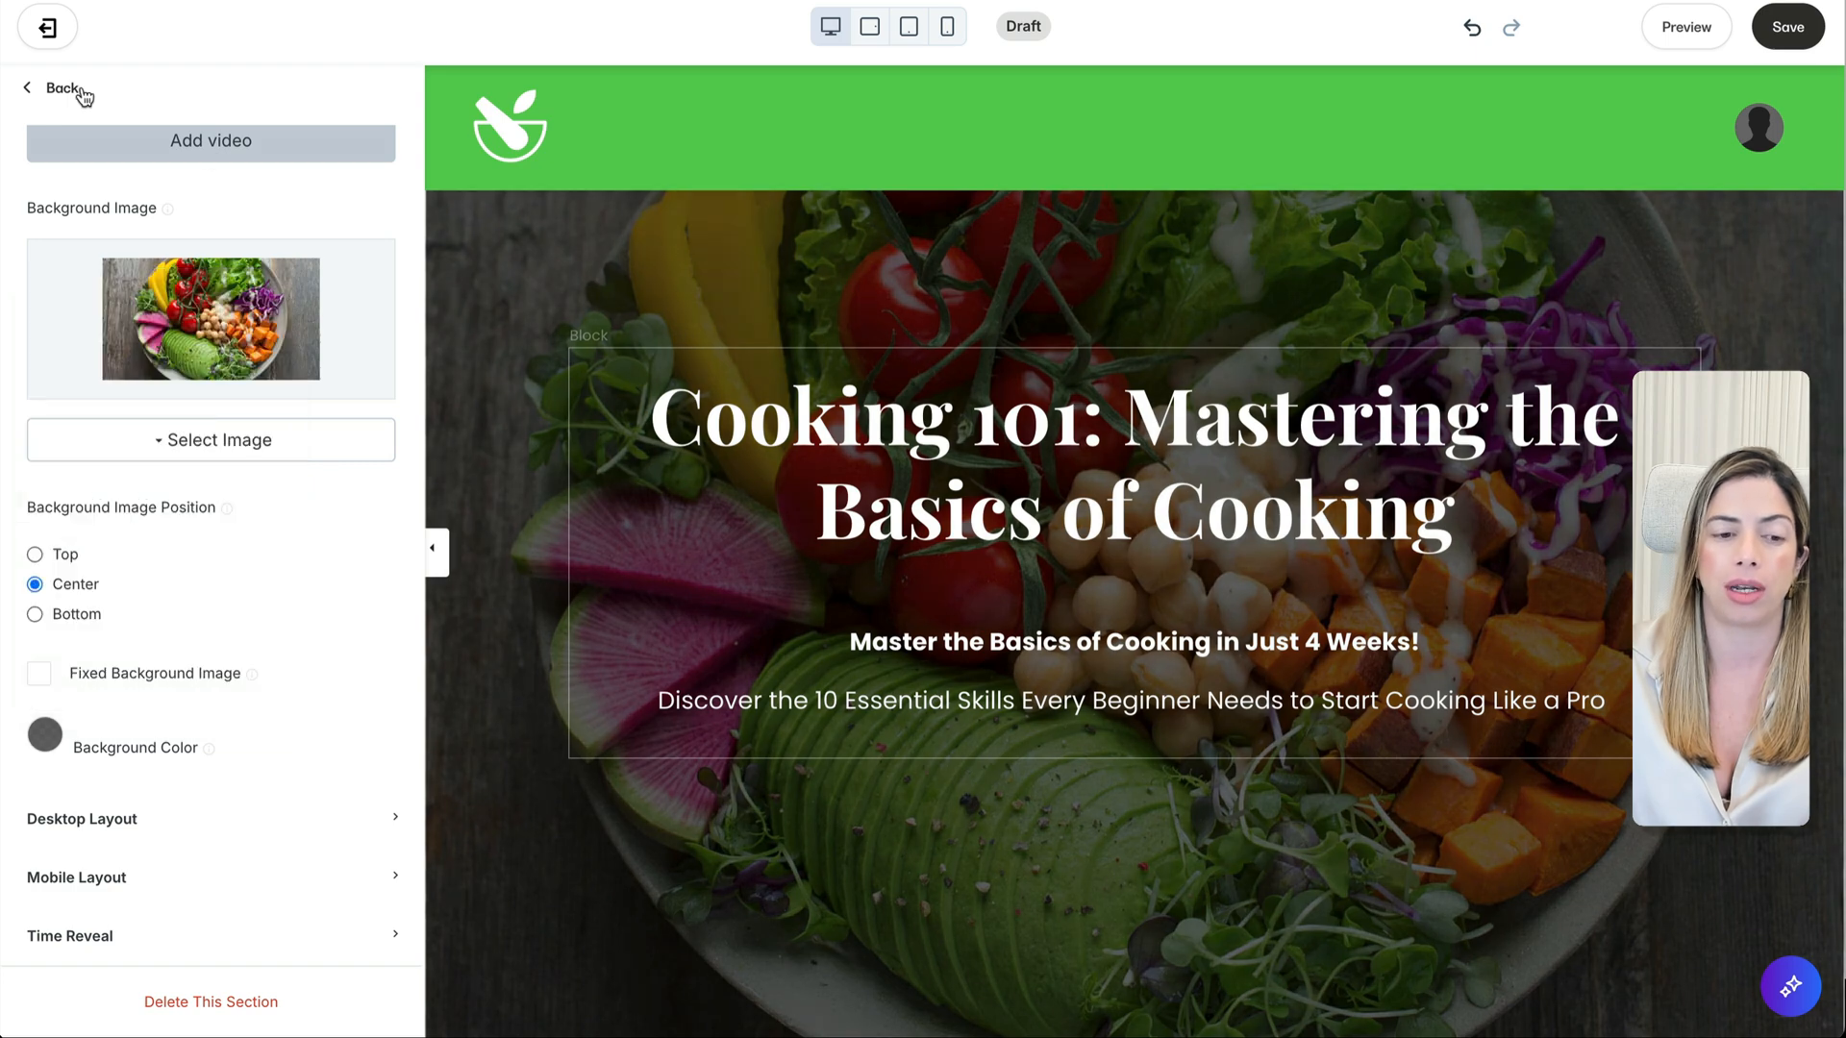
Step: Return to the page's section list, start adding a section, and preview the basic content section types
left_click(81, 89)
left_click(139, 202)
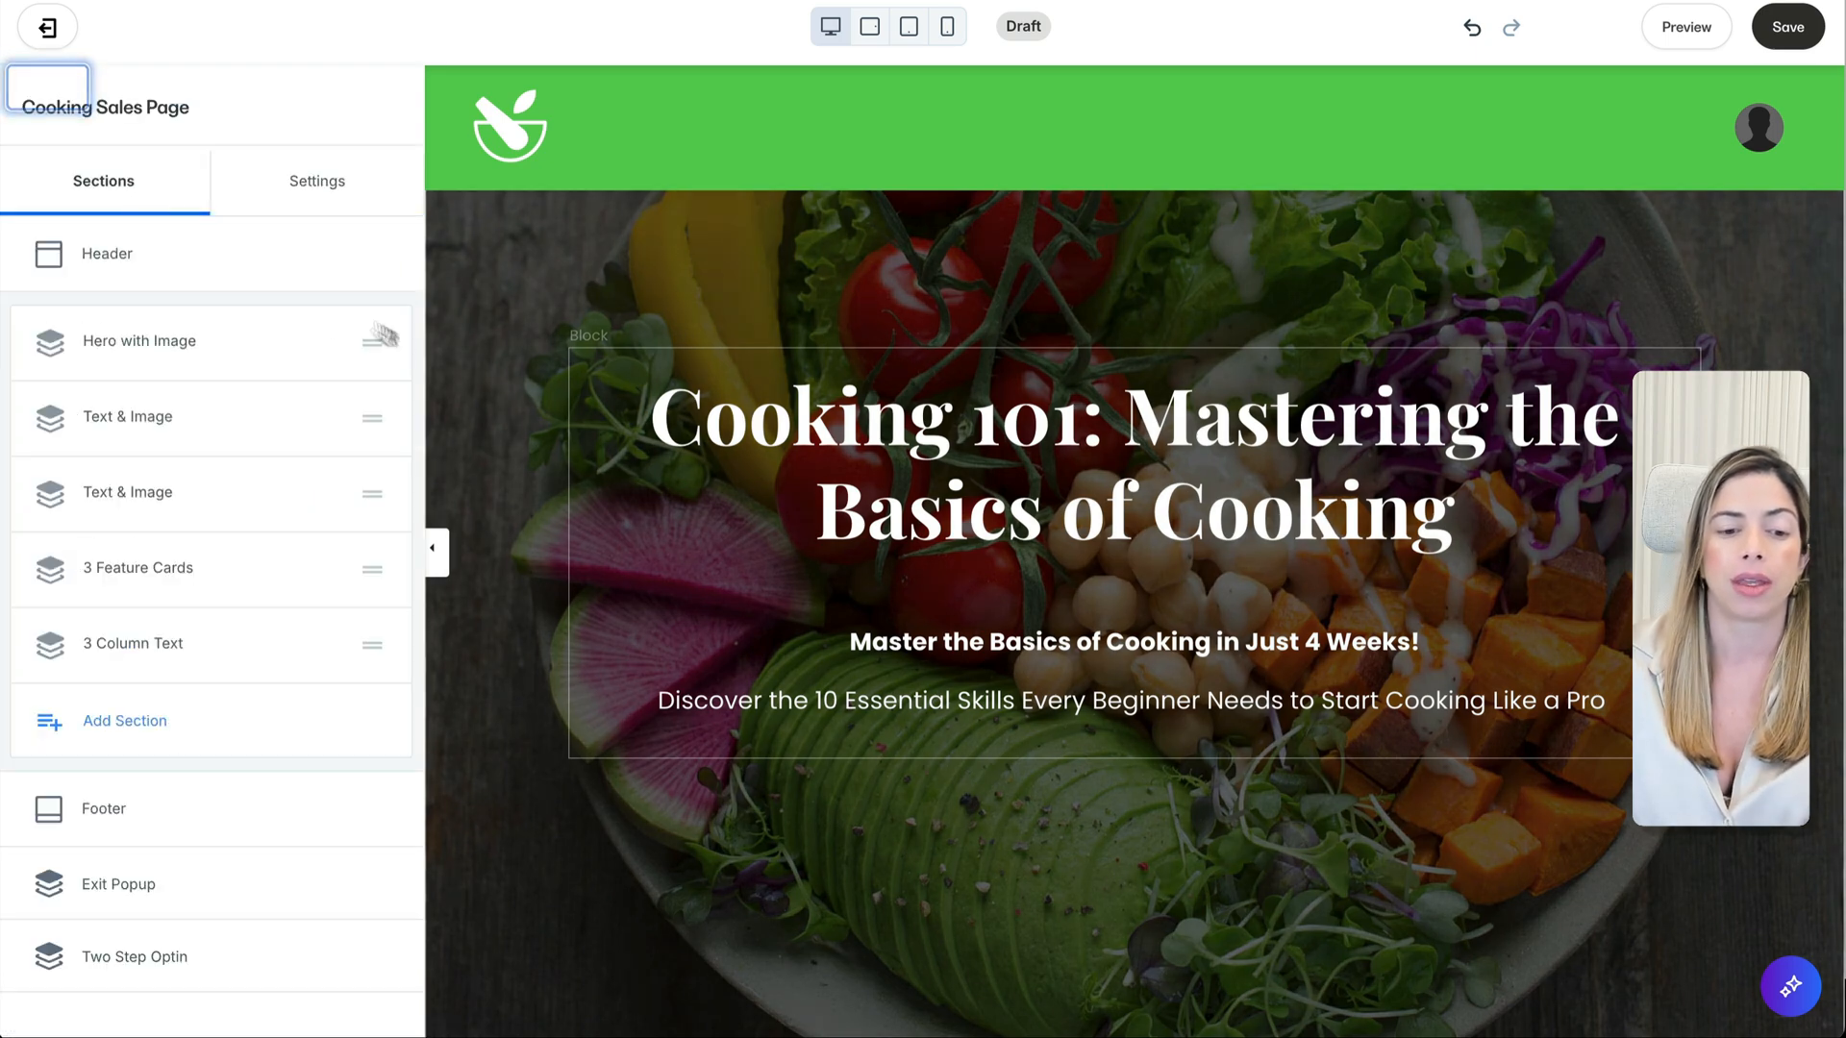
left_click(205, 711)
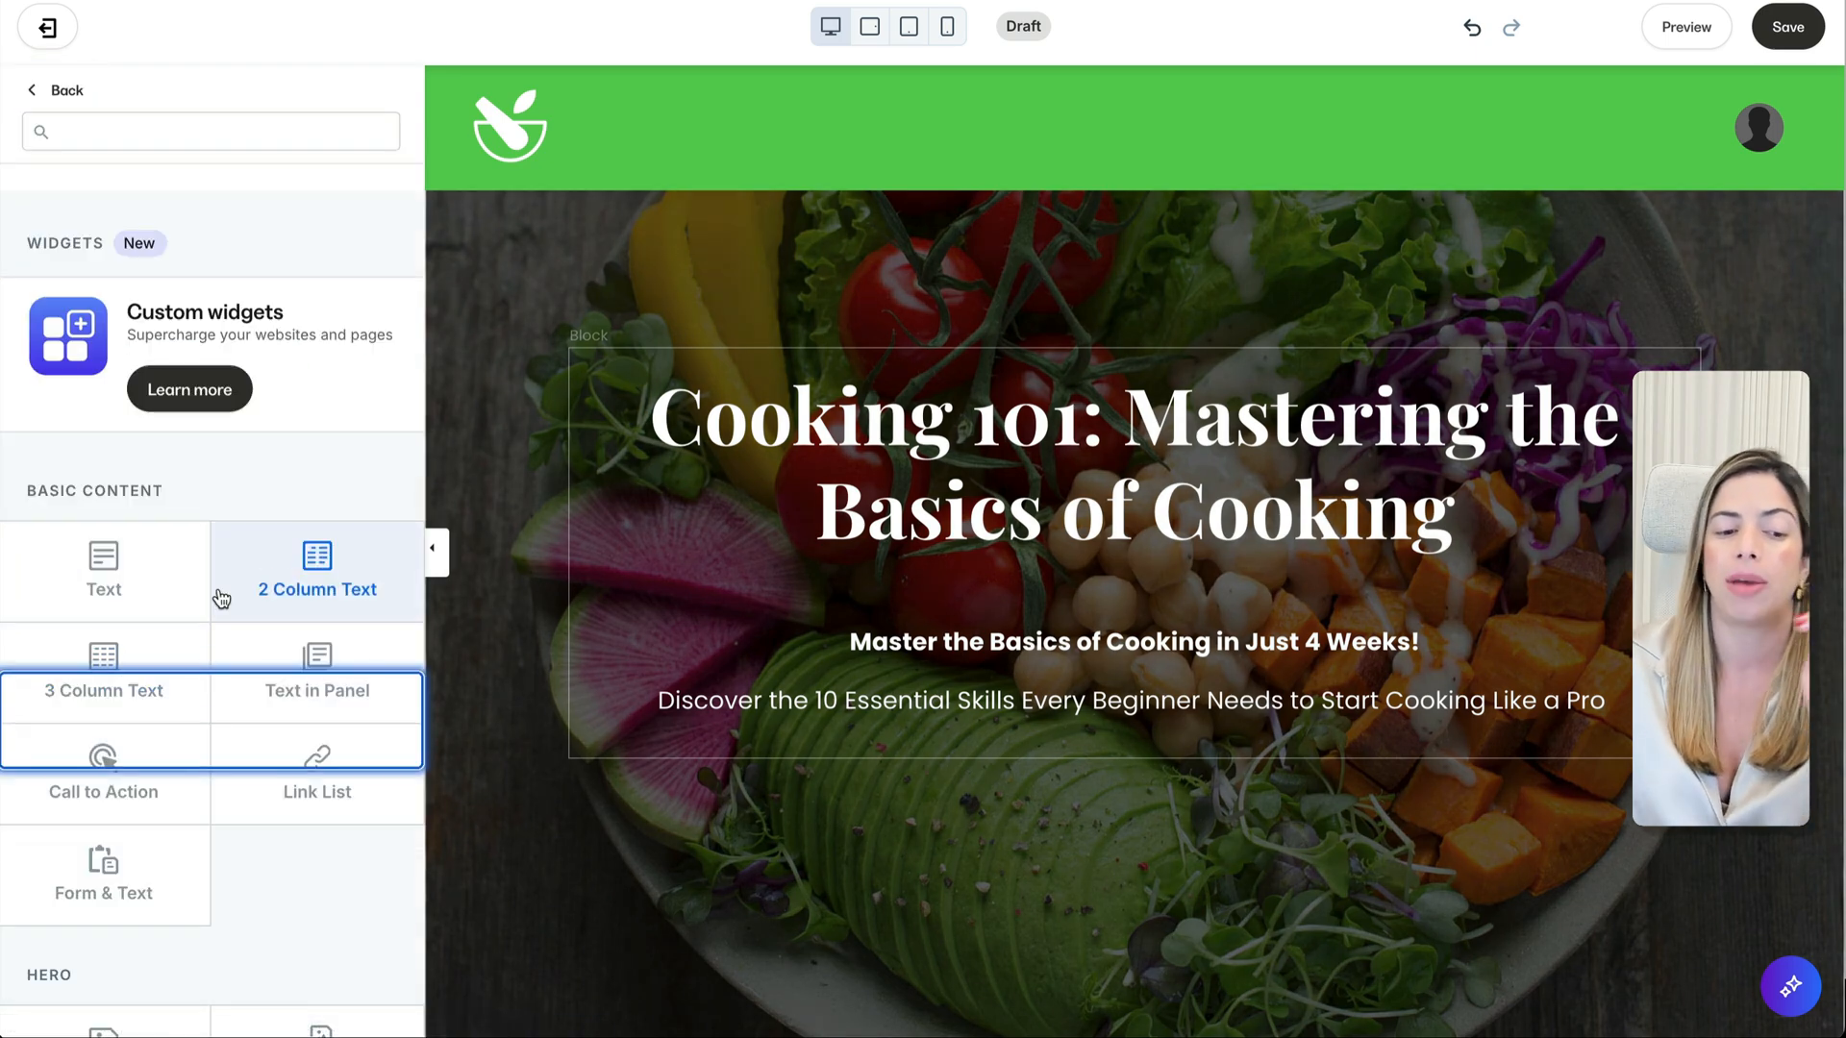
scroll(192, 577, "down", 3)
left_click(136, 361)
left_click(247, 348)
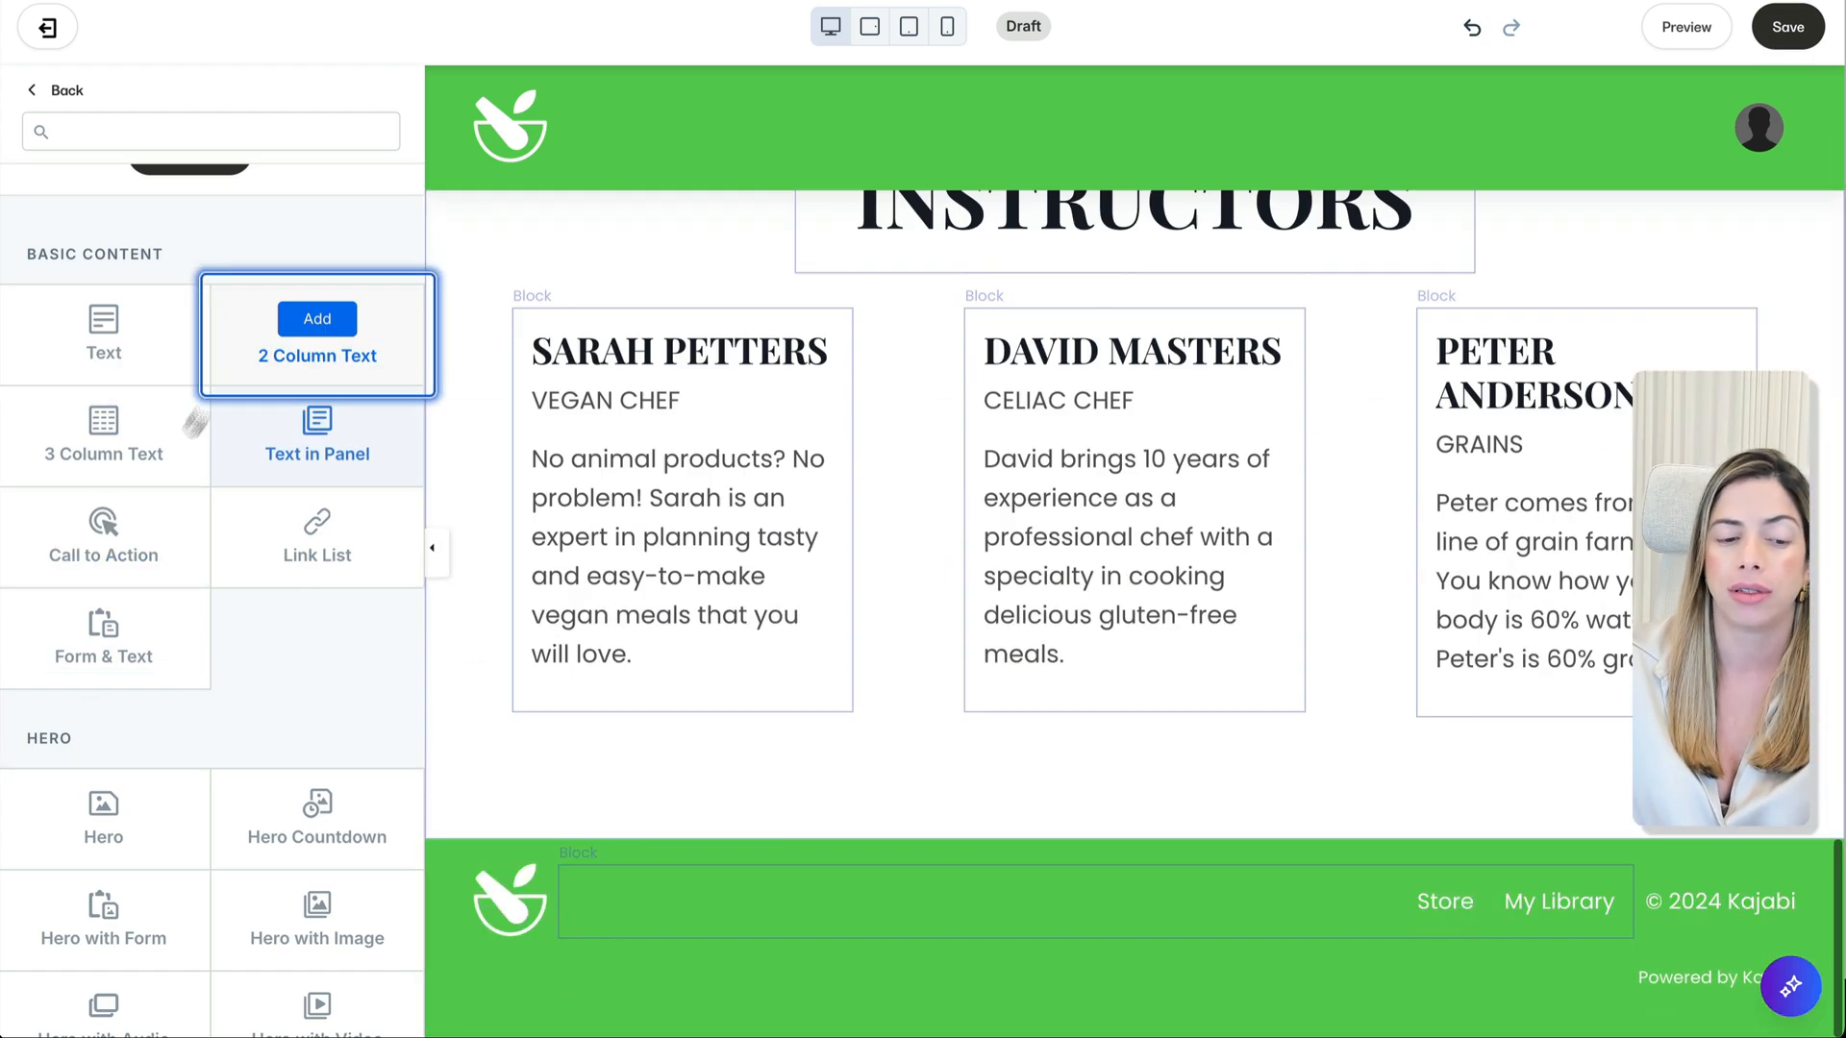
left_click(128, 484)
left_click(278, 442)
left_click(173, 543)
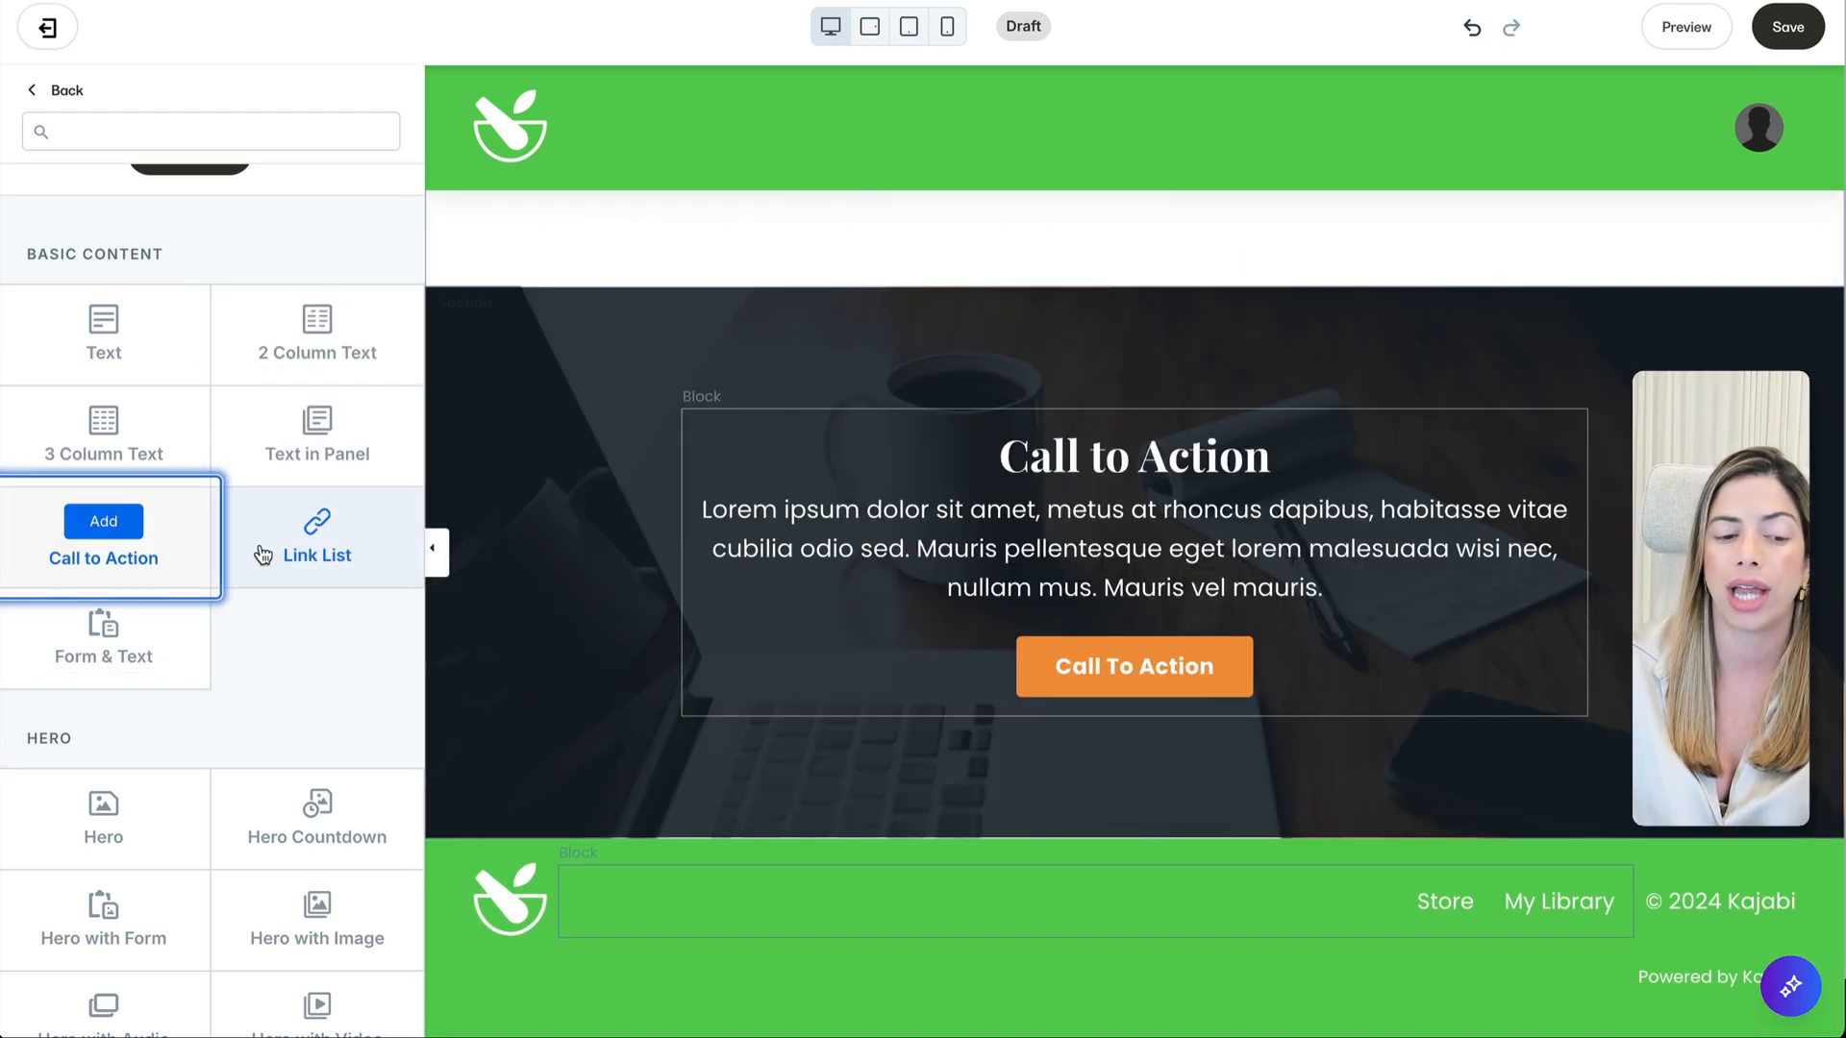
left_click(127, 651)
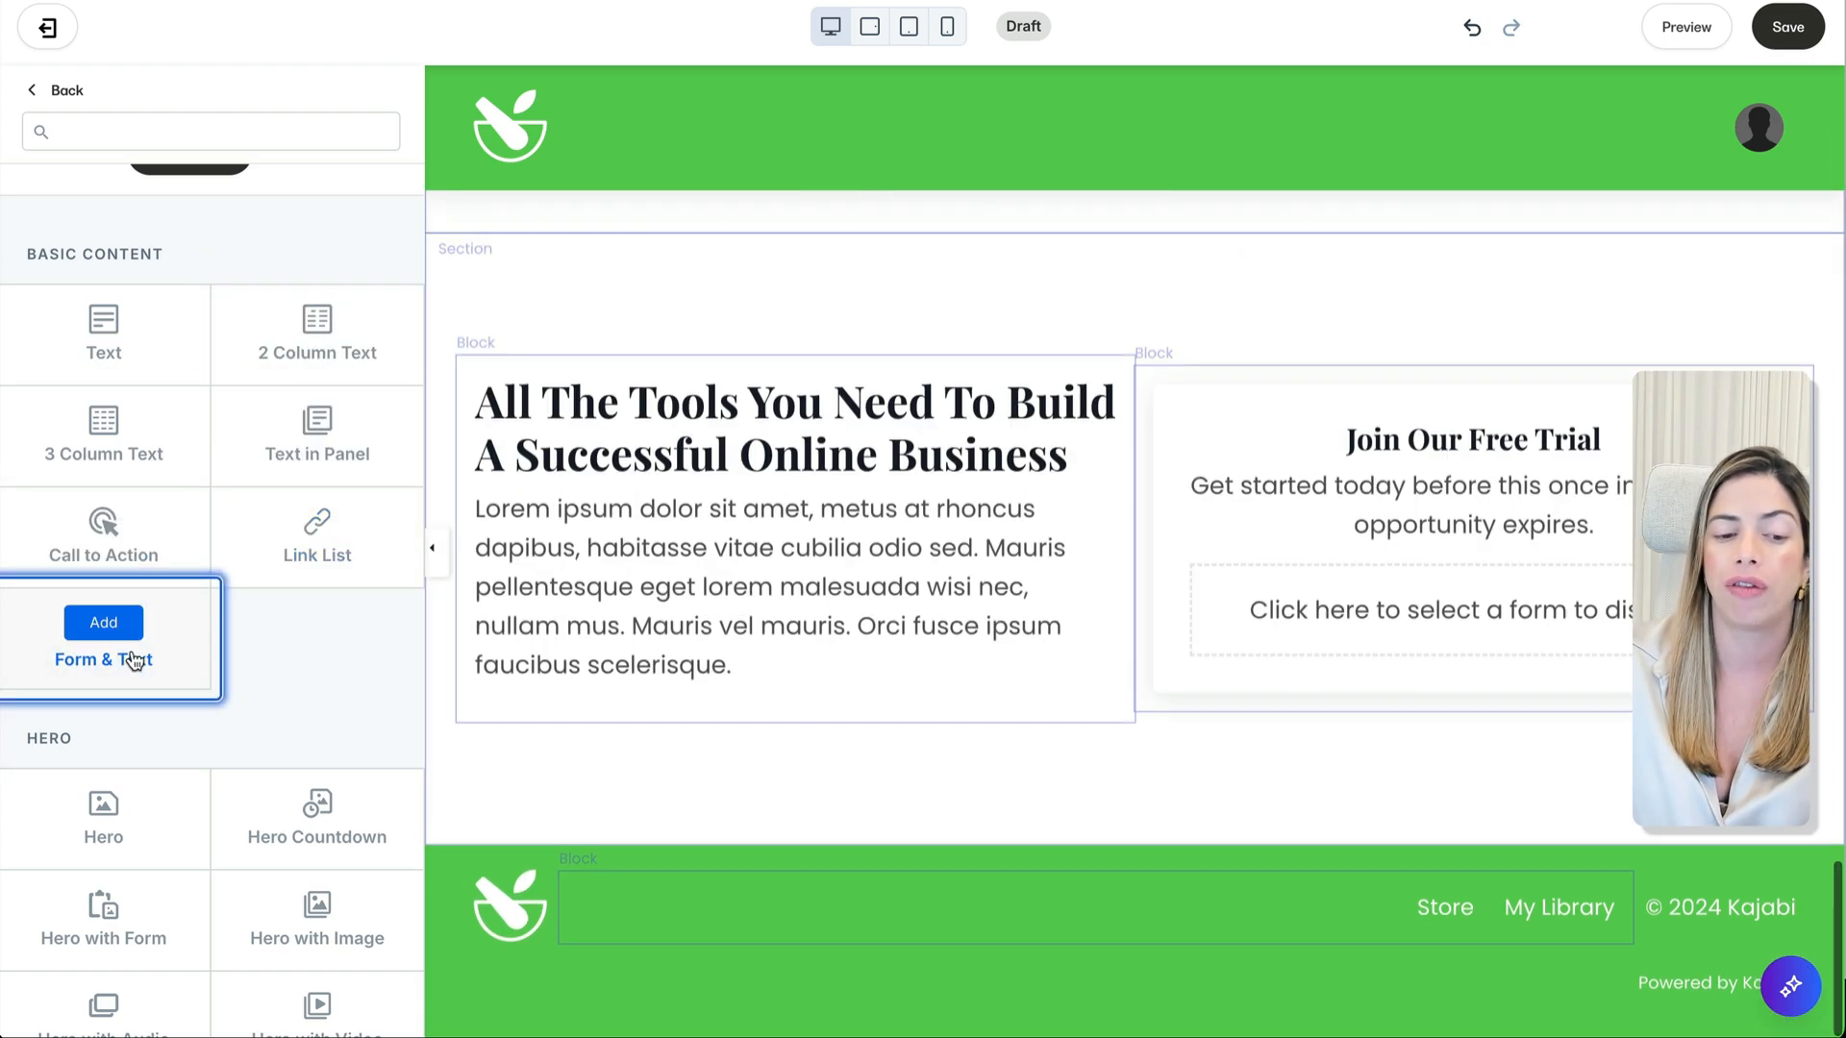
Step: Preview the hero, feature and carousel section types available for the sales page
scroll(134, 657, "down", 2)
scroll(134, 659, "down", 2)
left_click(115, 437)
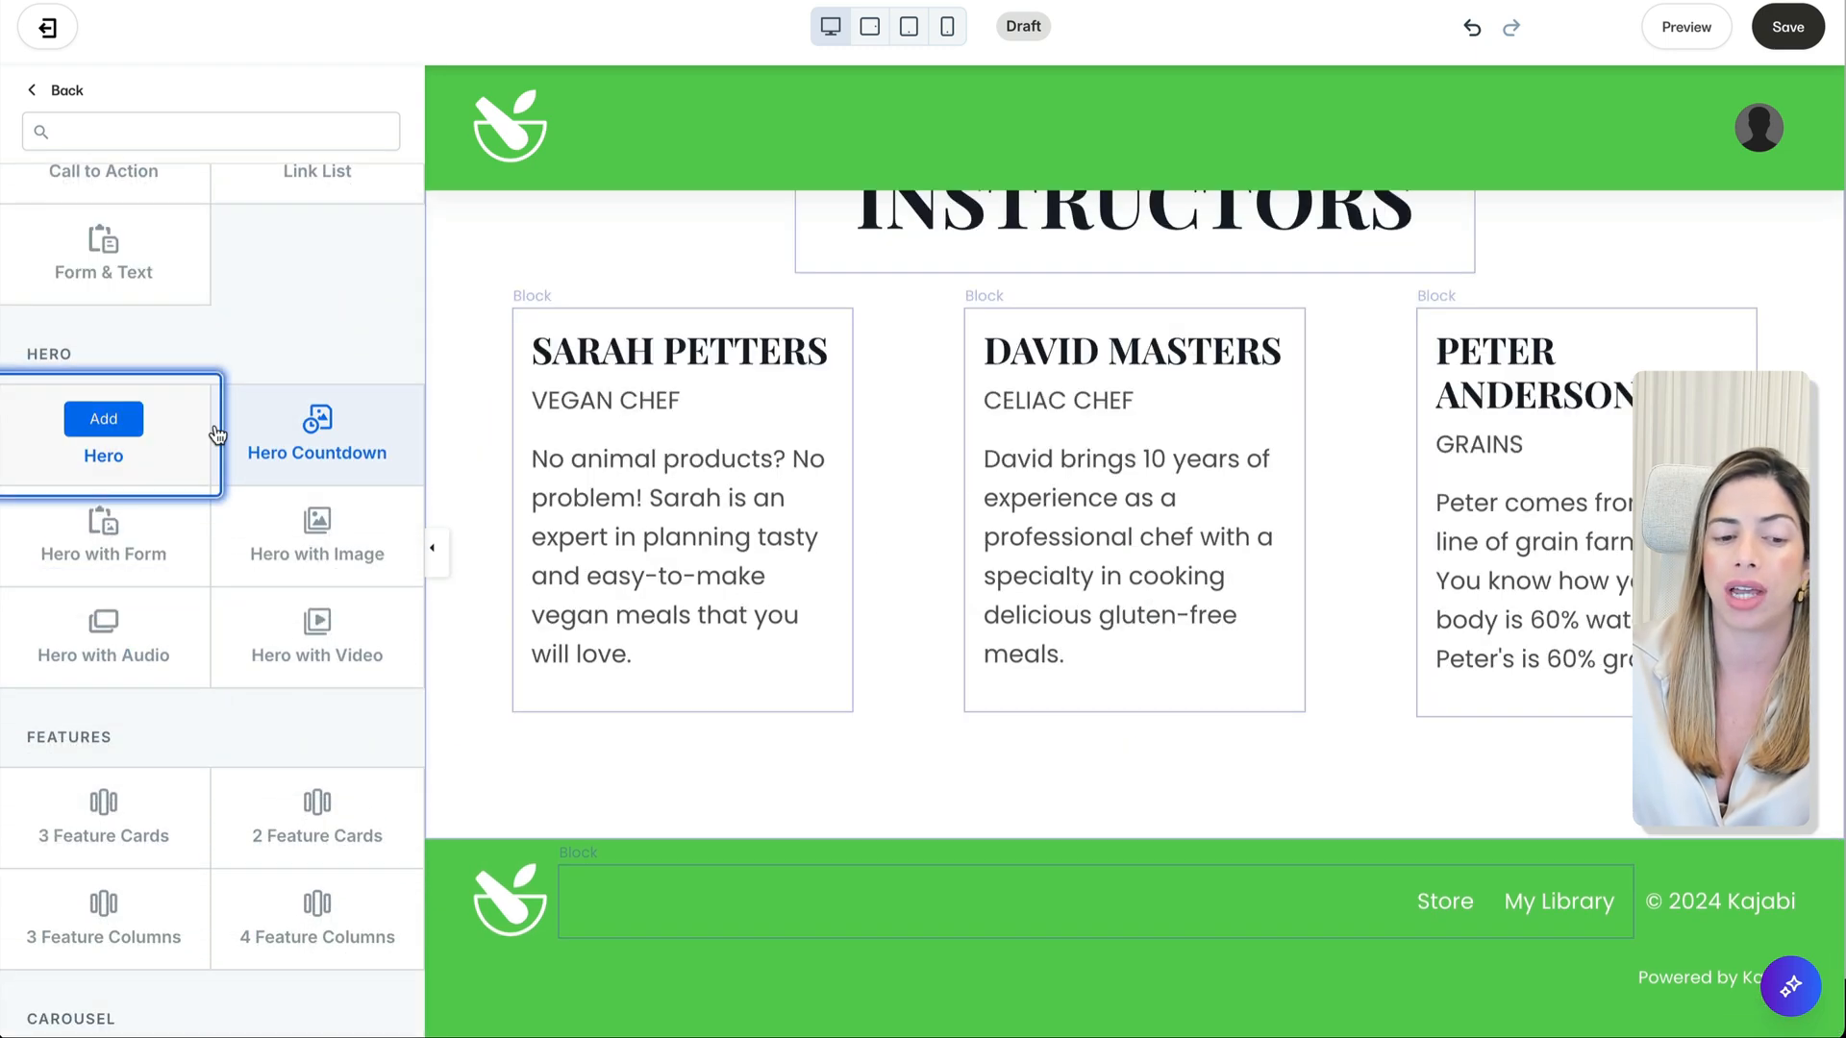
left_click(301, 442)
left_click(176, 556)
left_click(272, 574)
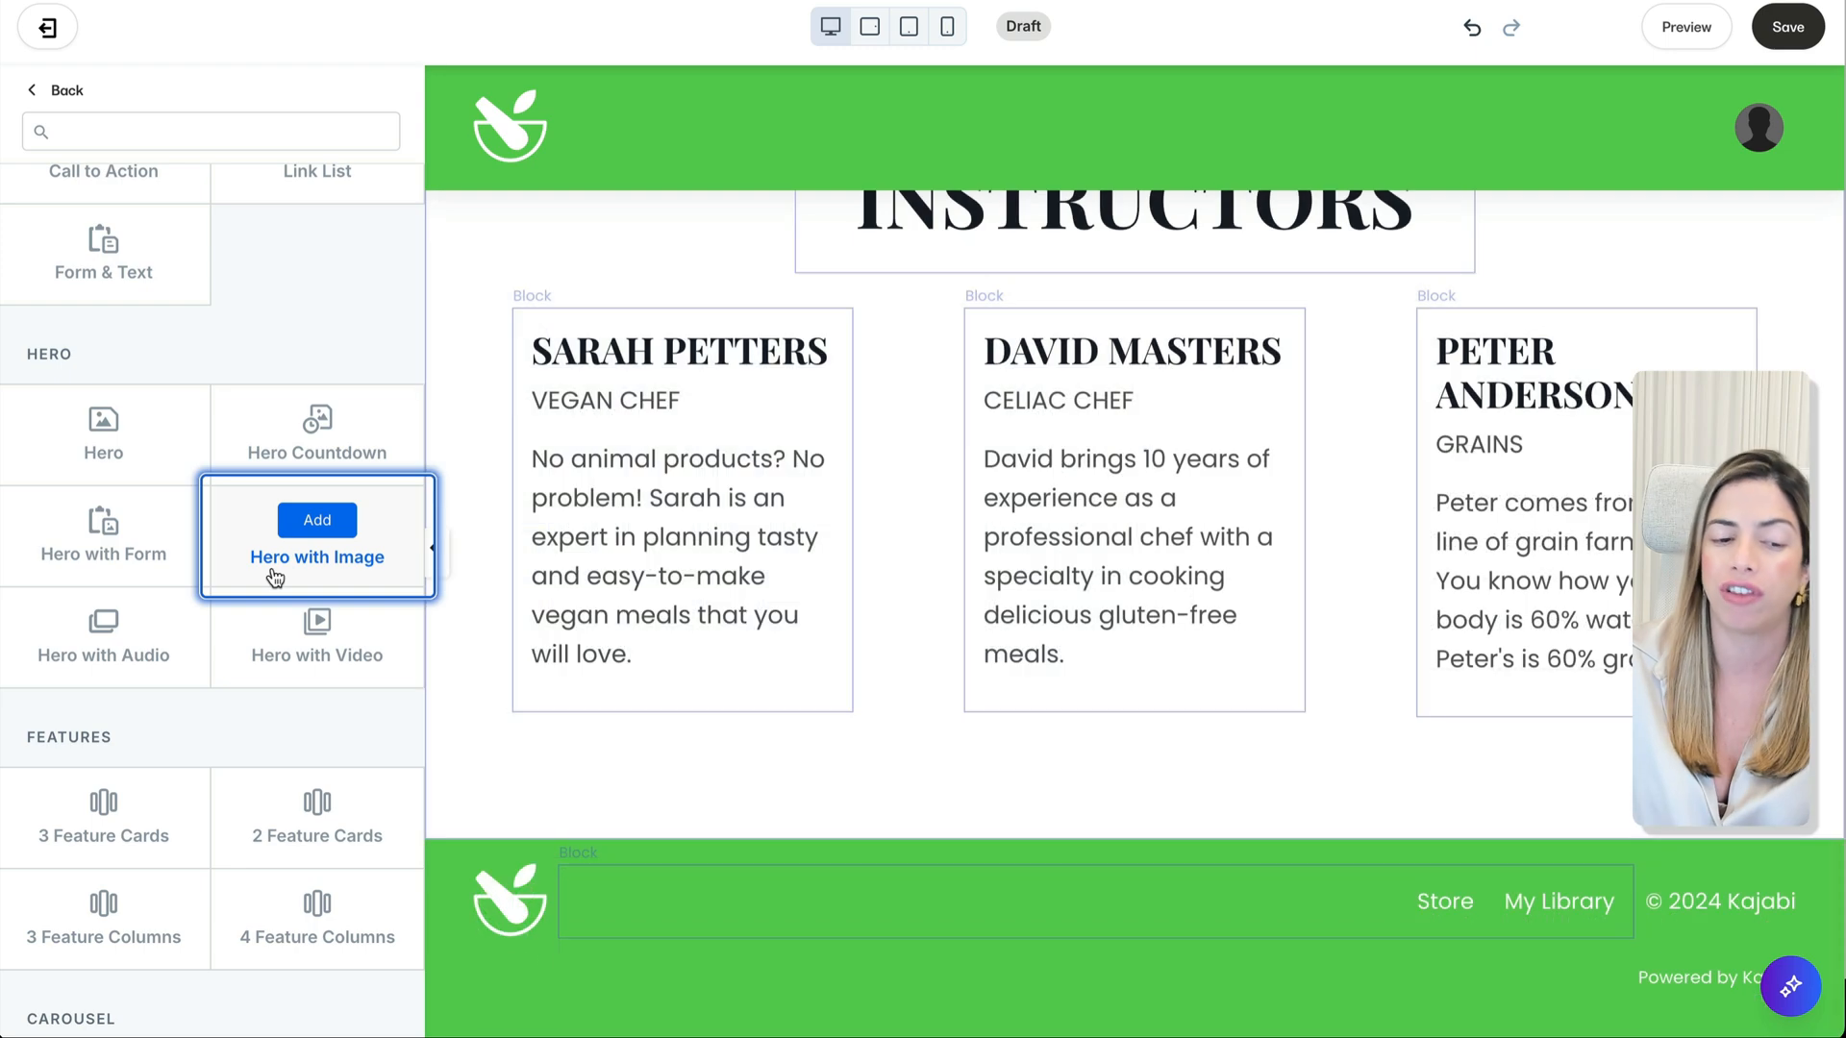
scroll(274, 577, "down", 1)
scroll(274, 577, "down", 3)
left_click(293, 537)
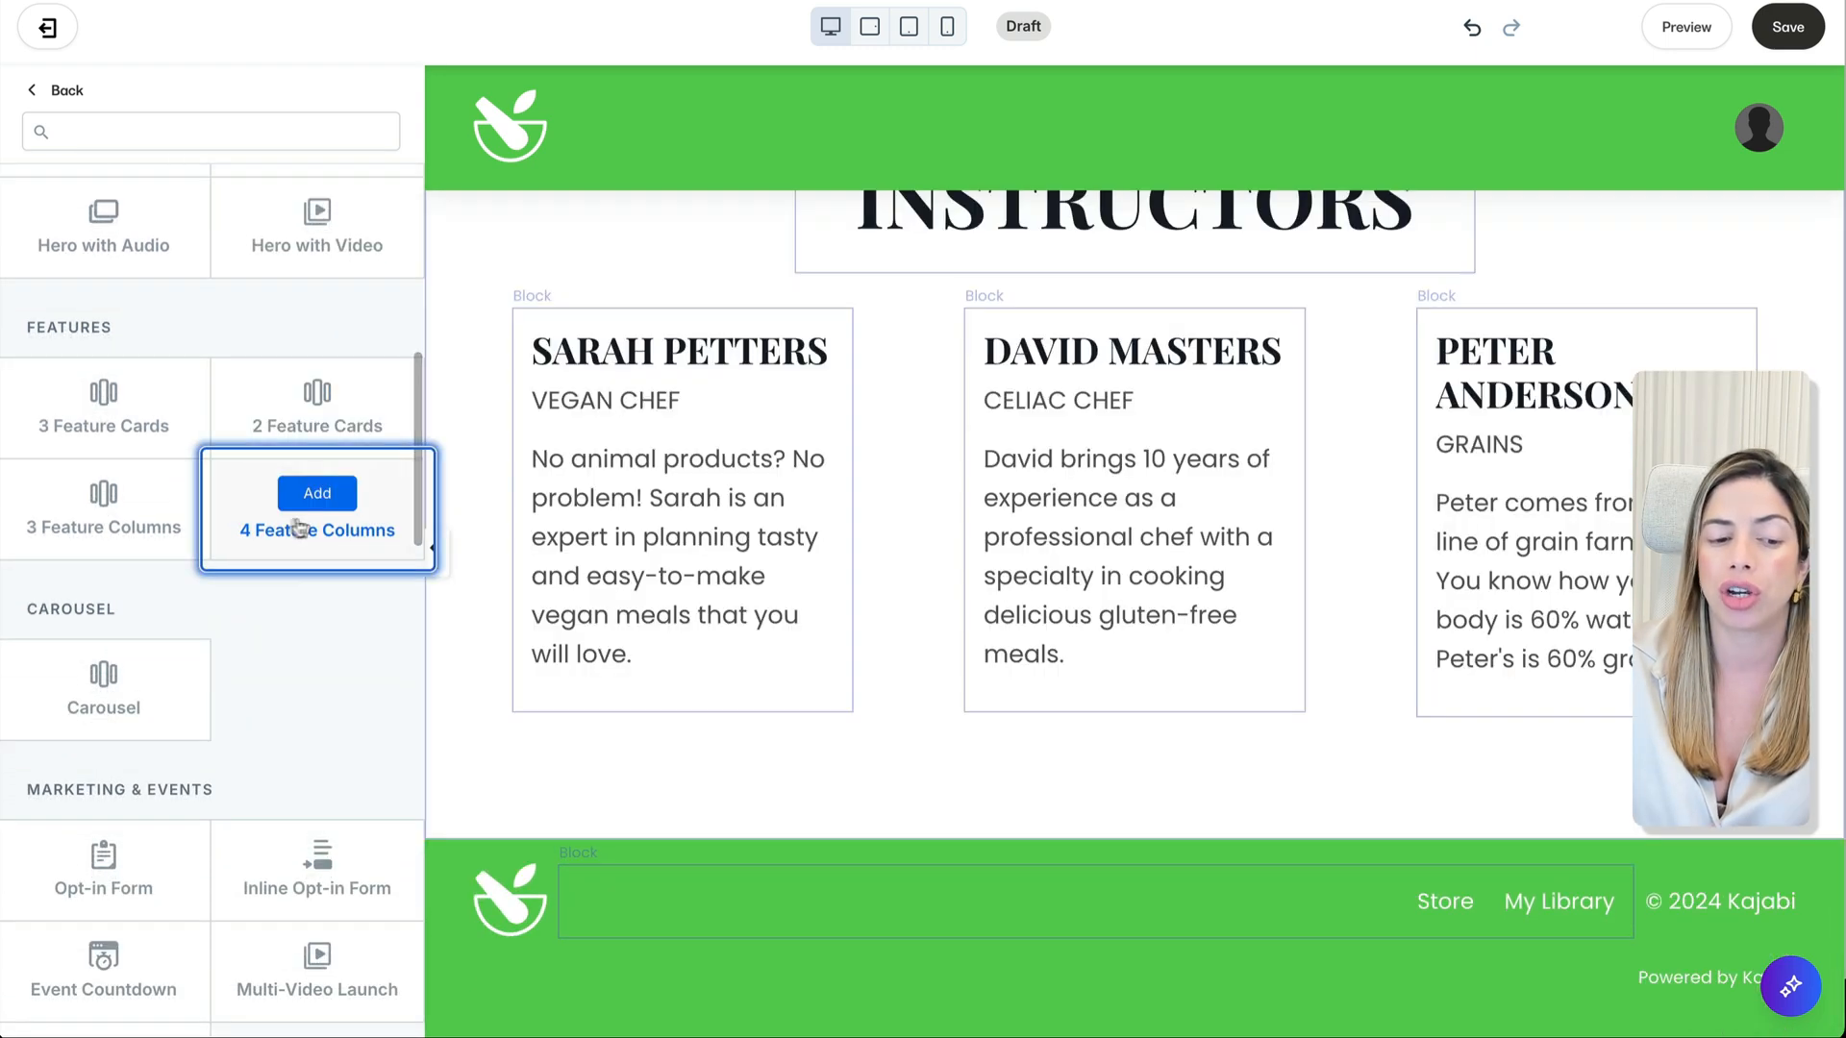
left_click(149, 421)
left_click(177, 659)
scroll(177, 659, "down", 3)
left_click(147, 448)
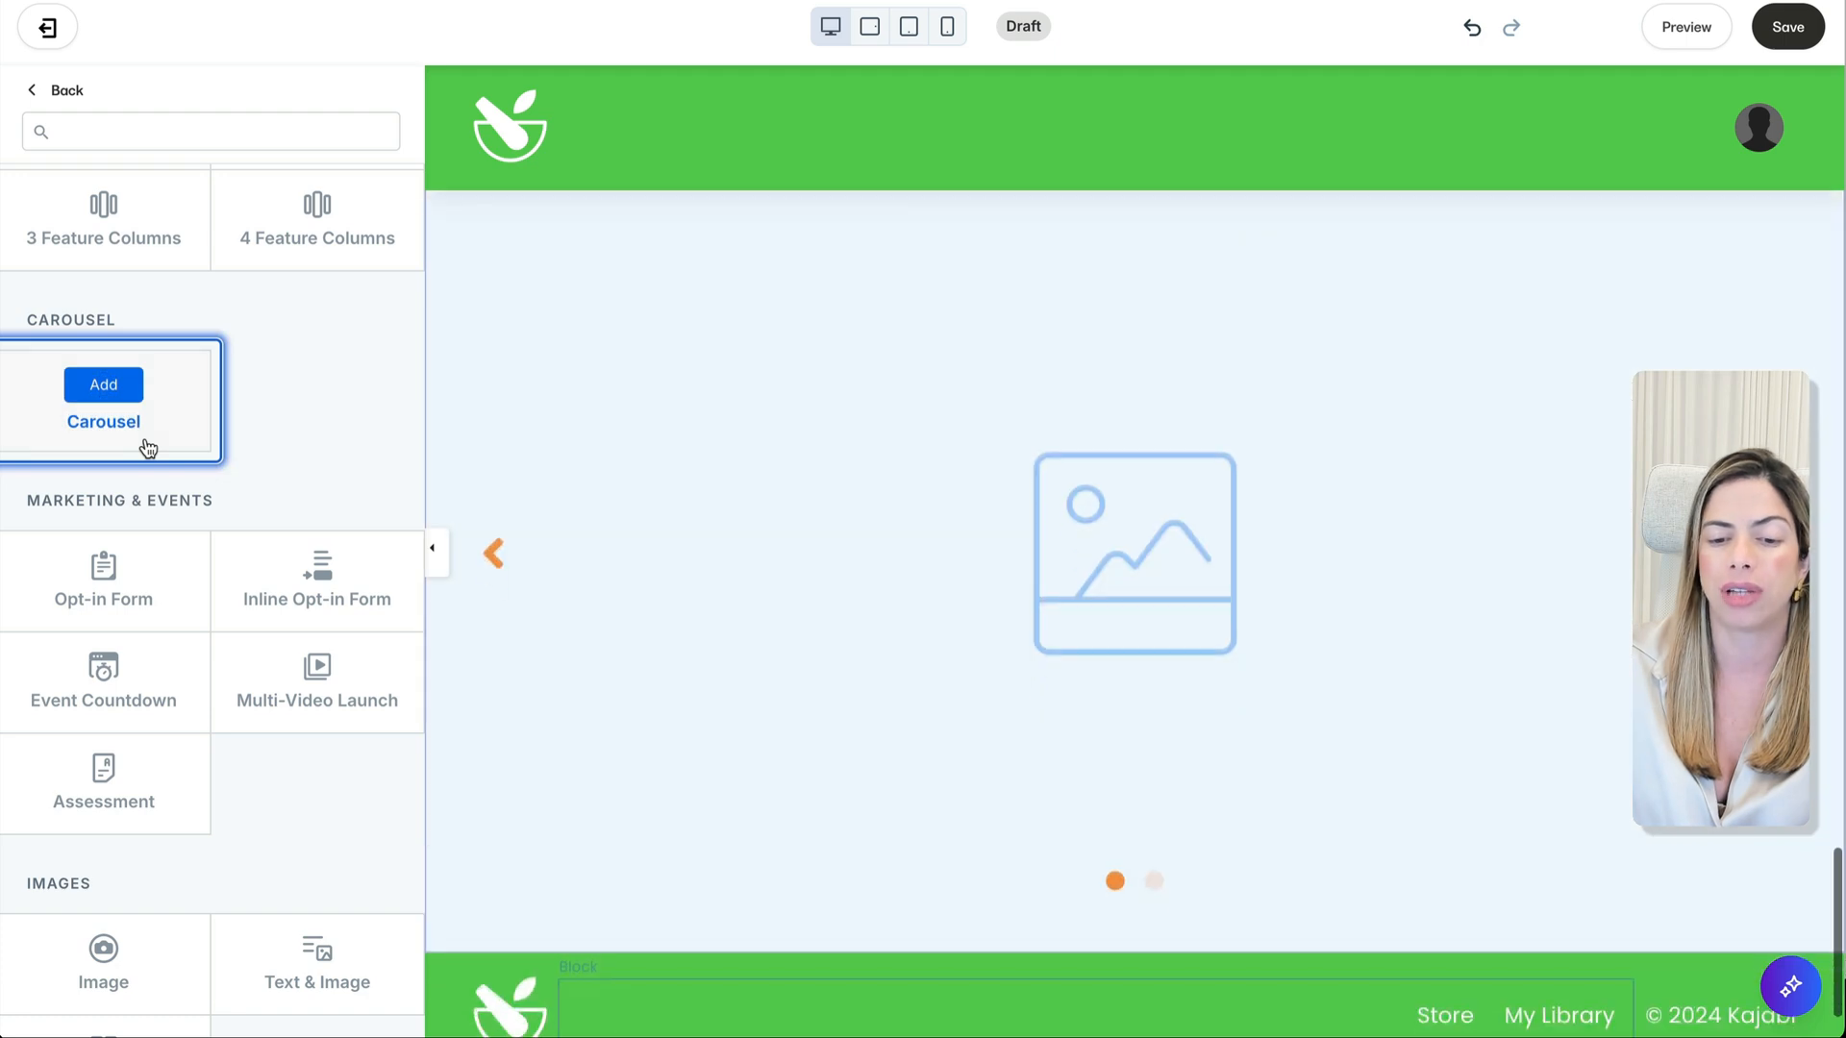
Step: Preview the marketing and events, image, audio and video section types available for the sales page
scroll(149, 458, "down", 3)
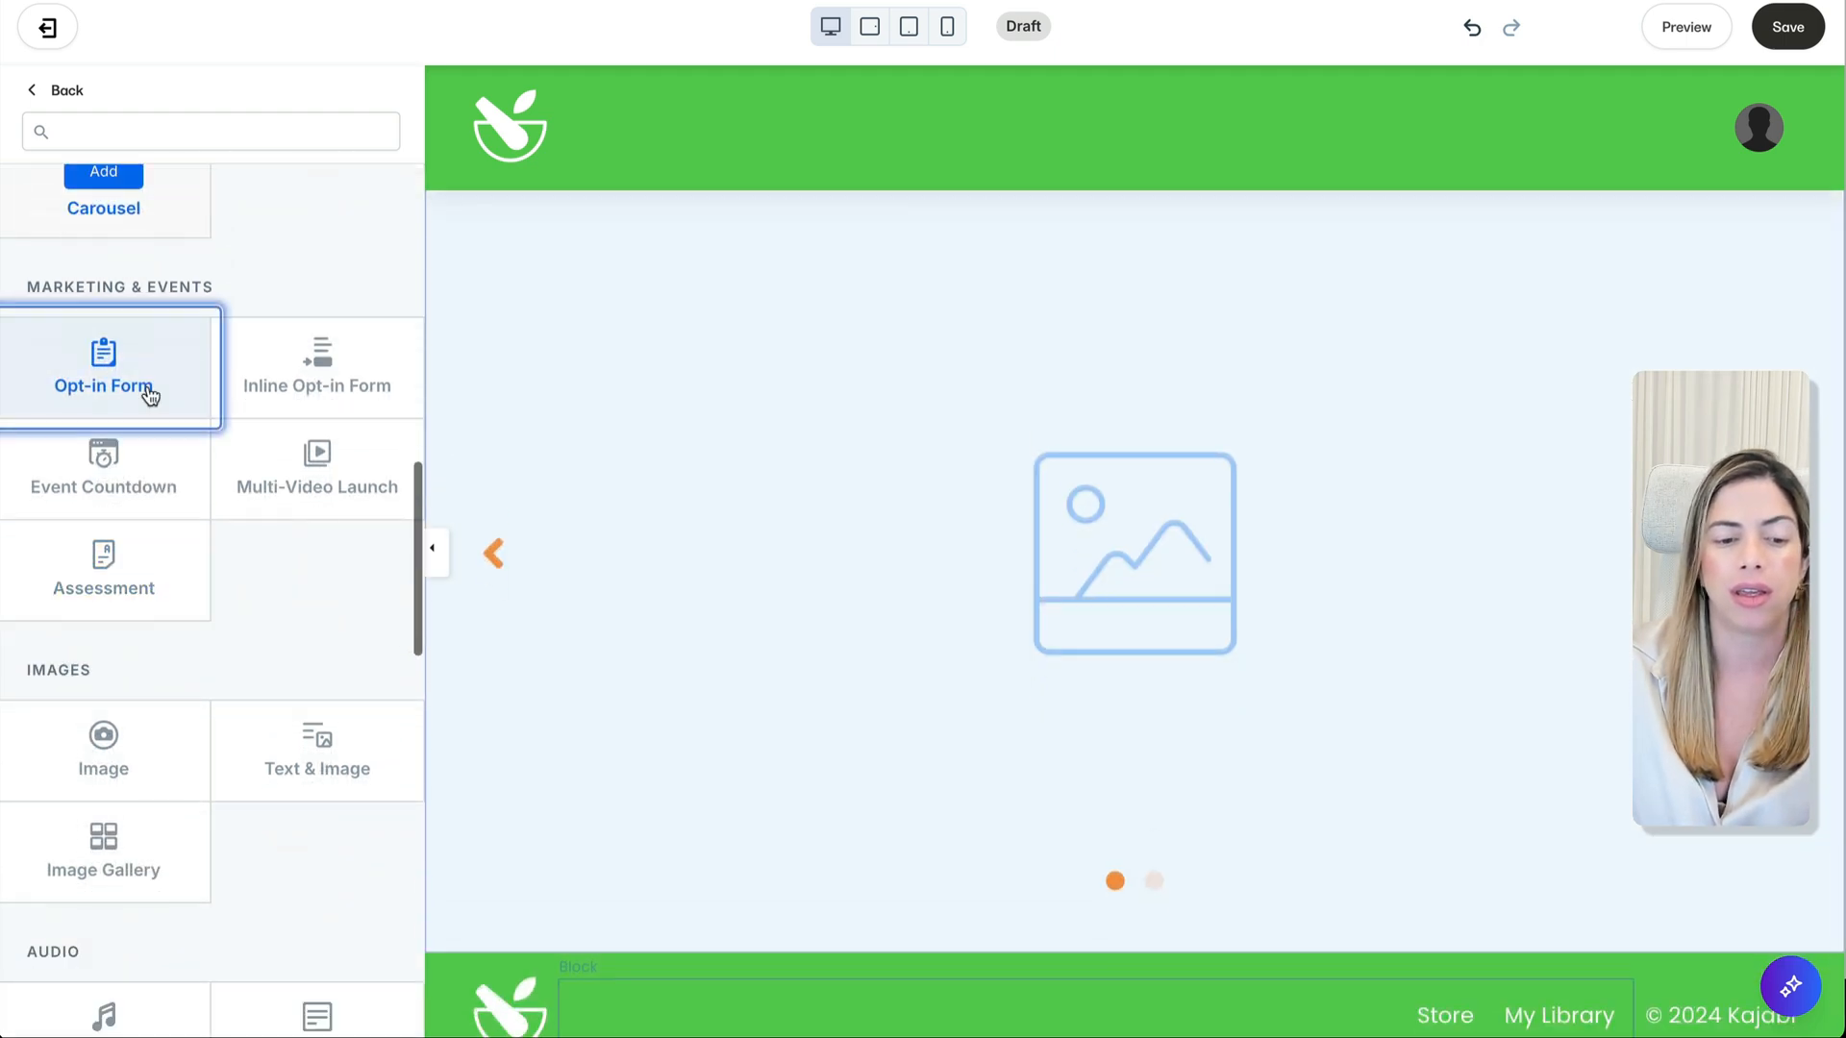
left_click(144, 395)
left_click(262, 398)
left_click(163, 467)
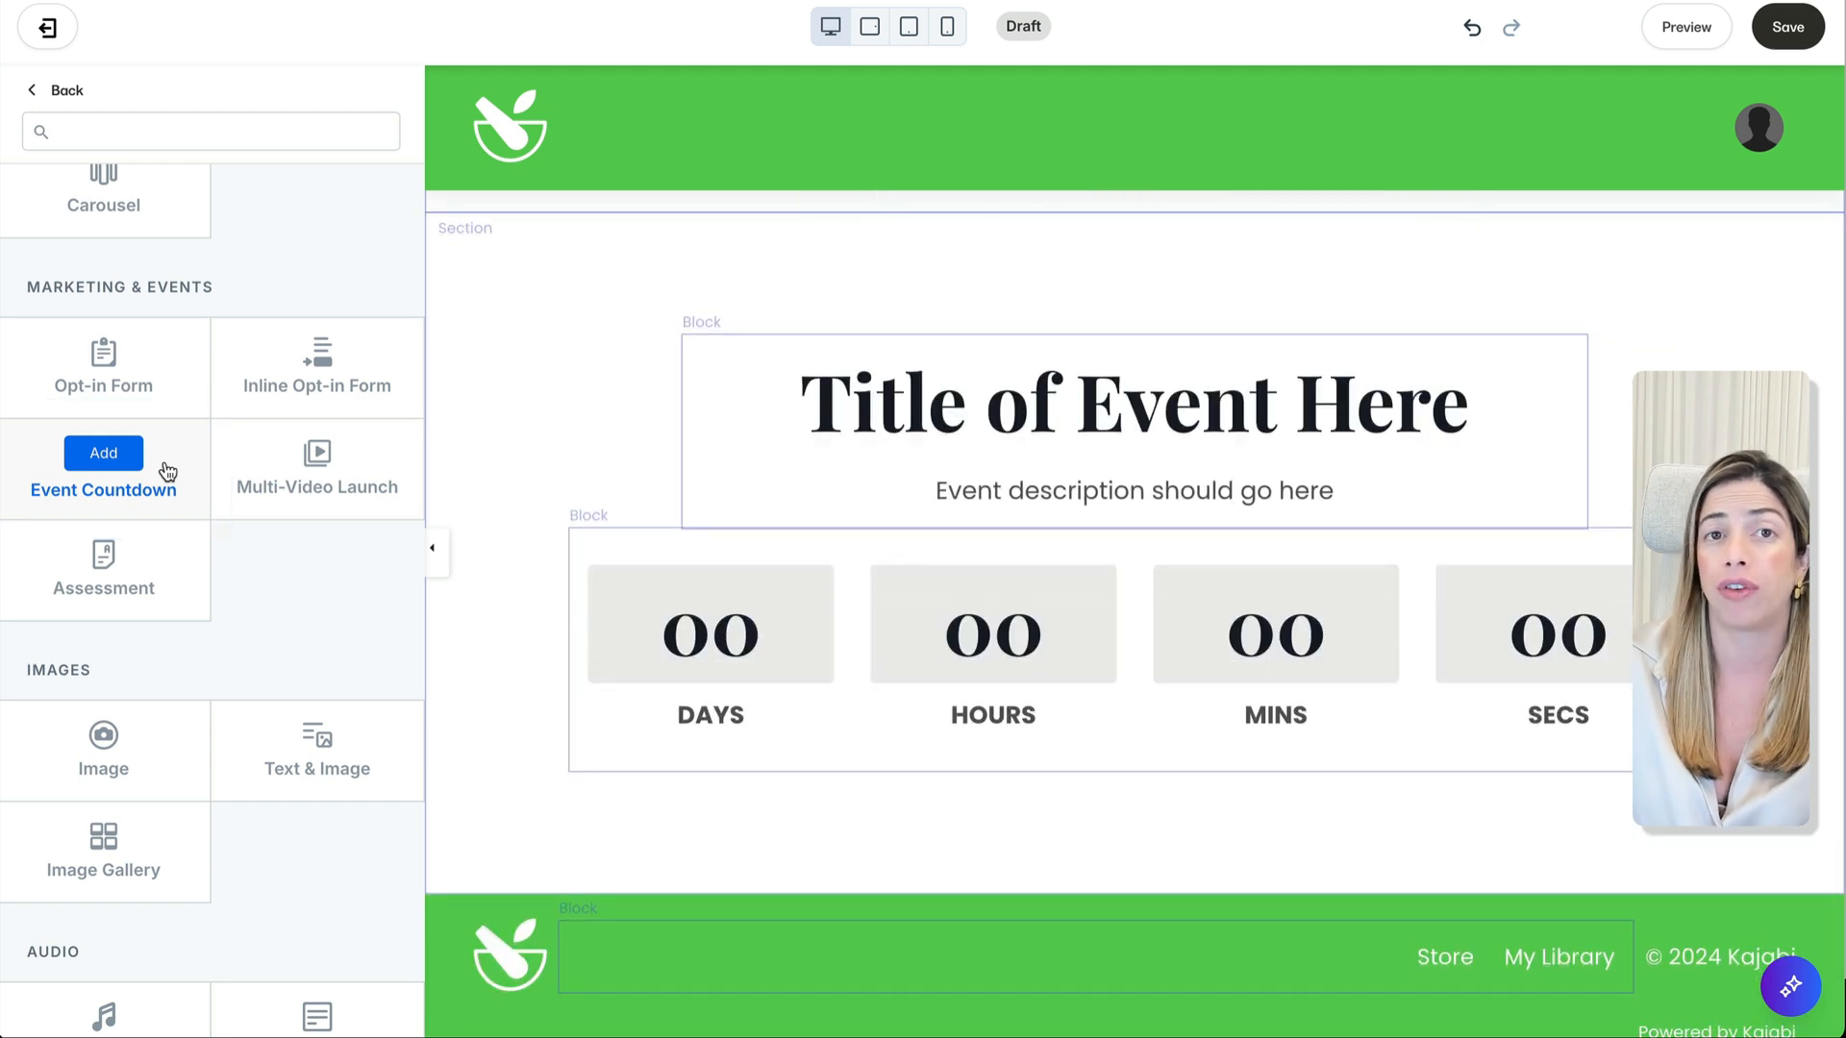
left_click(317, 510)
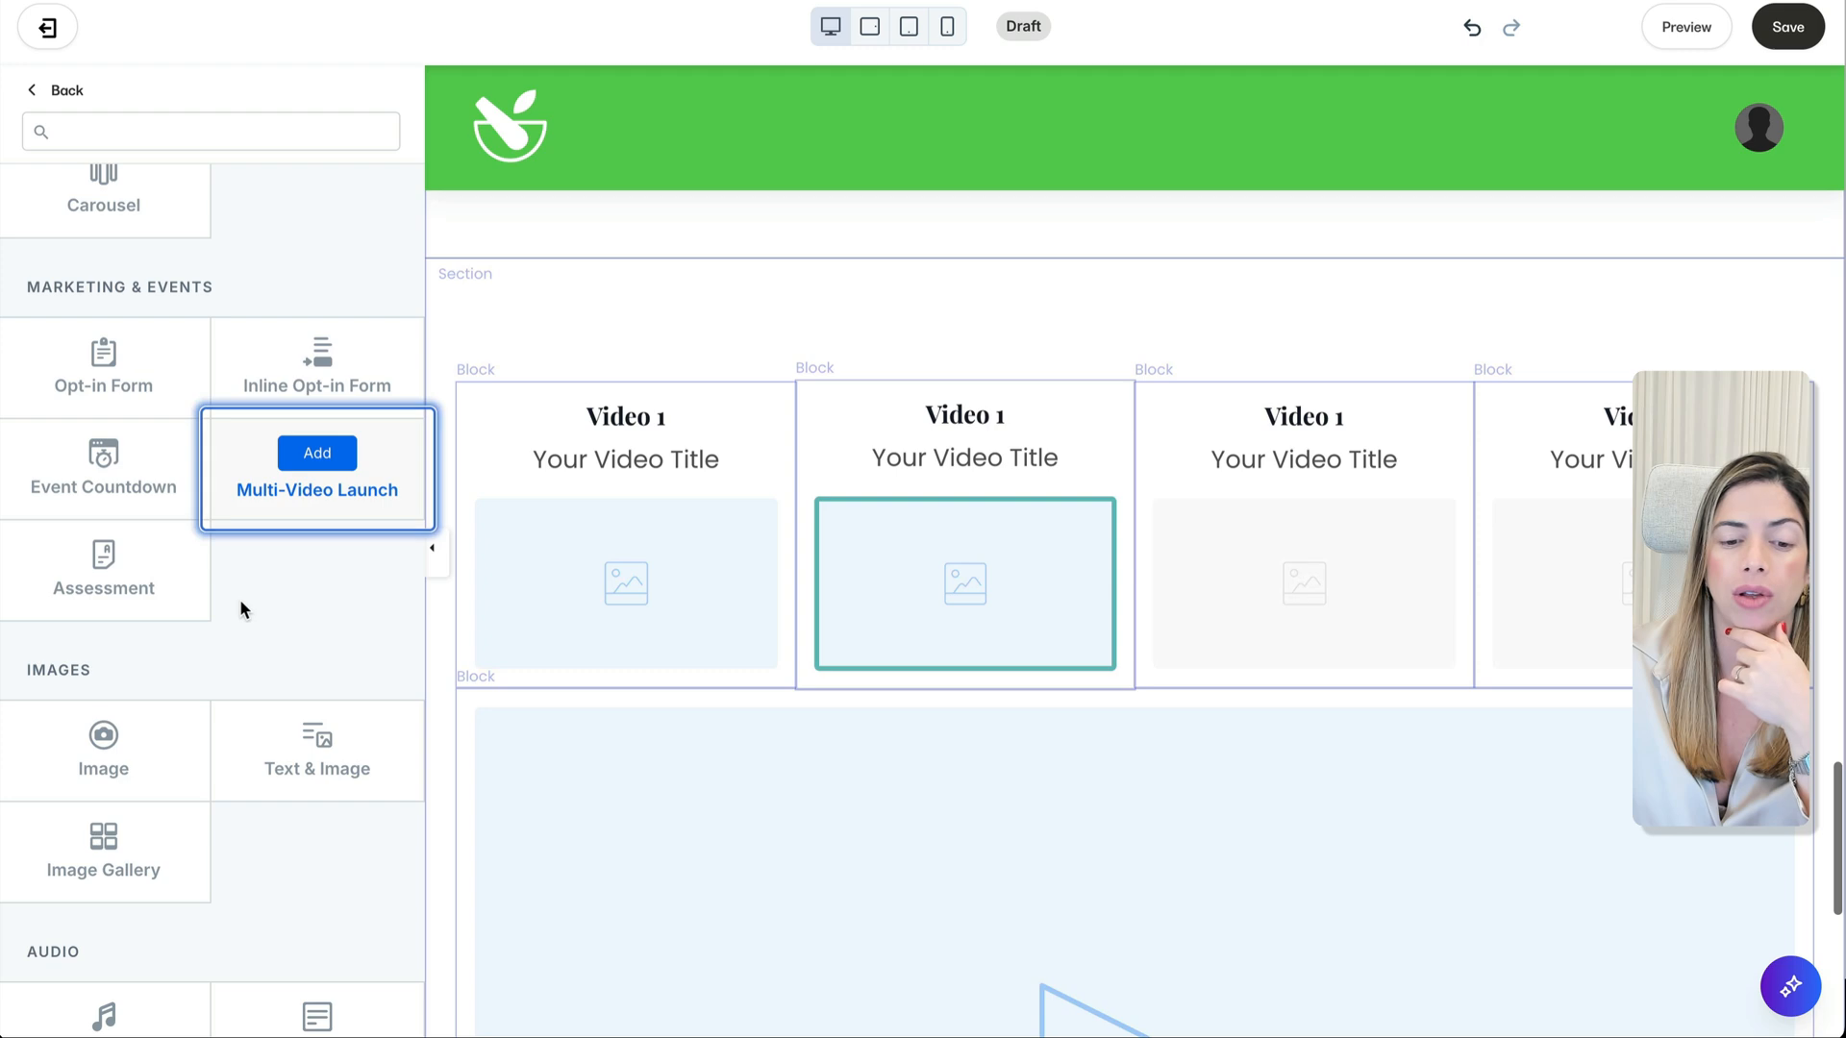
scroll(240, 606, "down", 3)
scroll(240, 604, "down", 2)
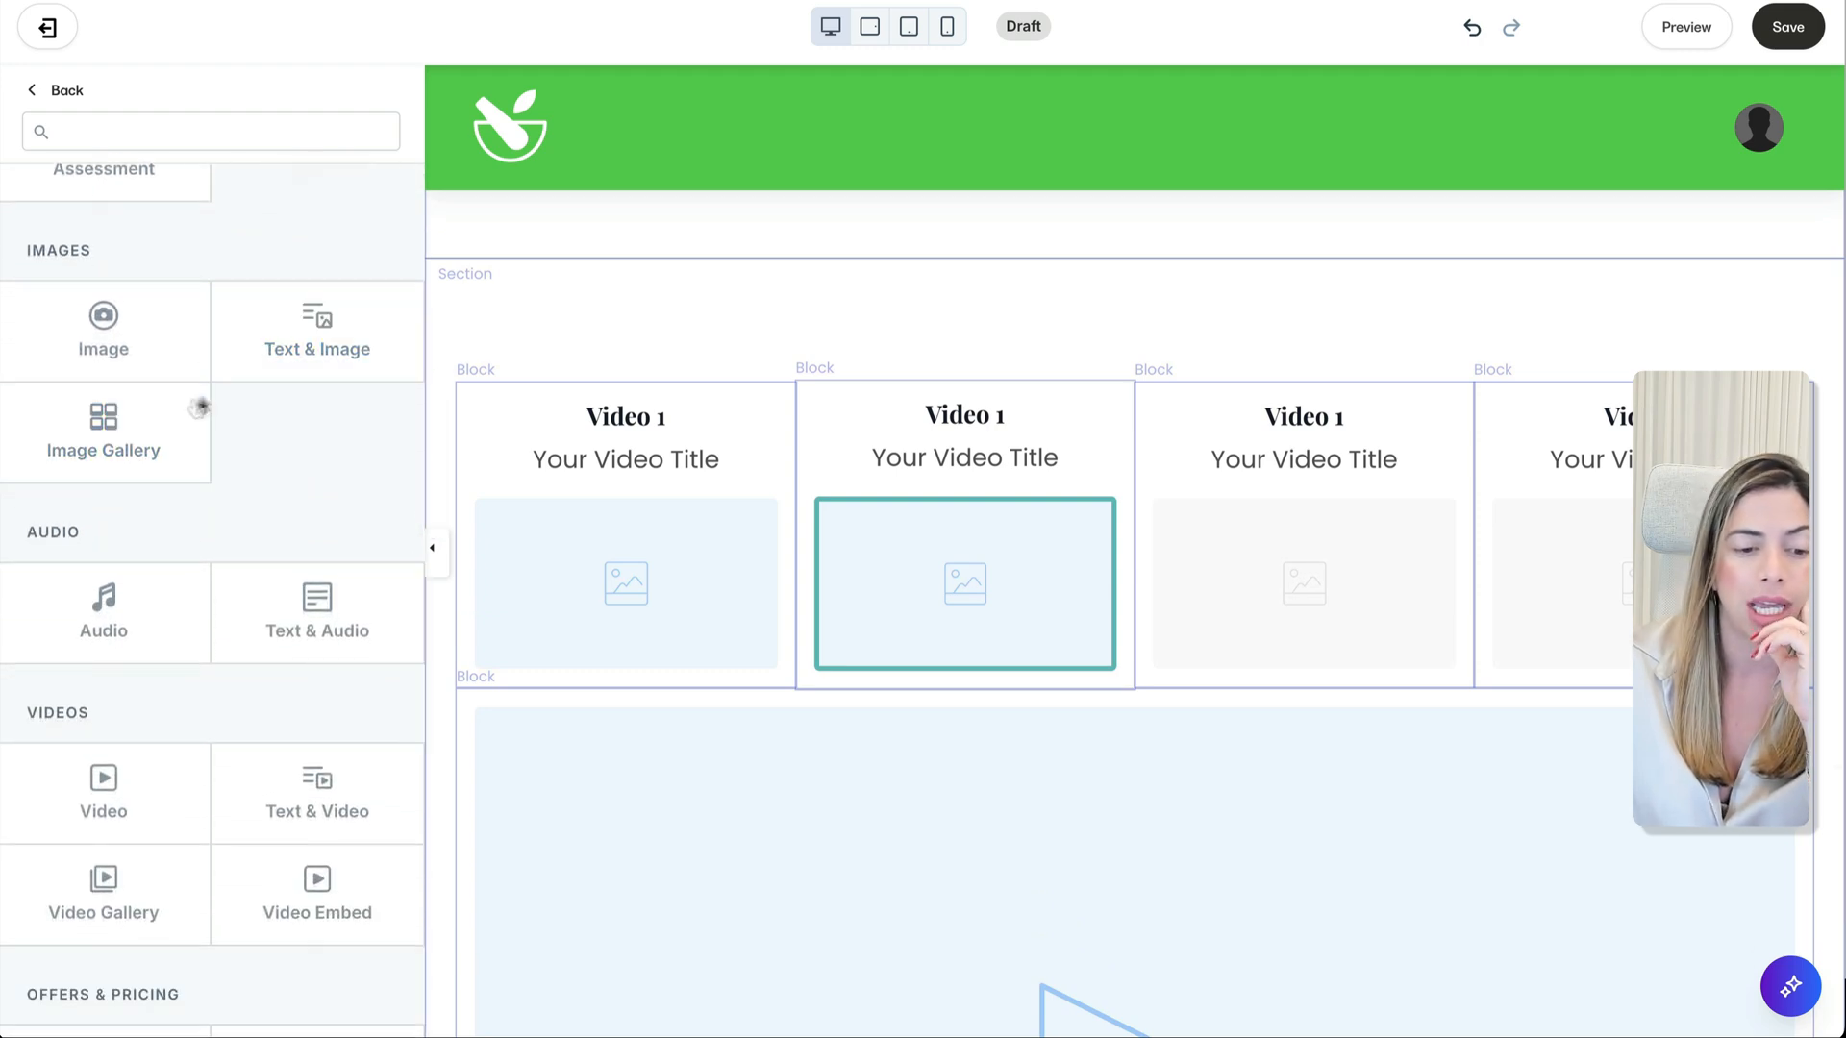
left_click(157, 479)
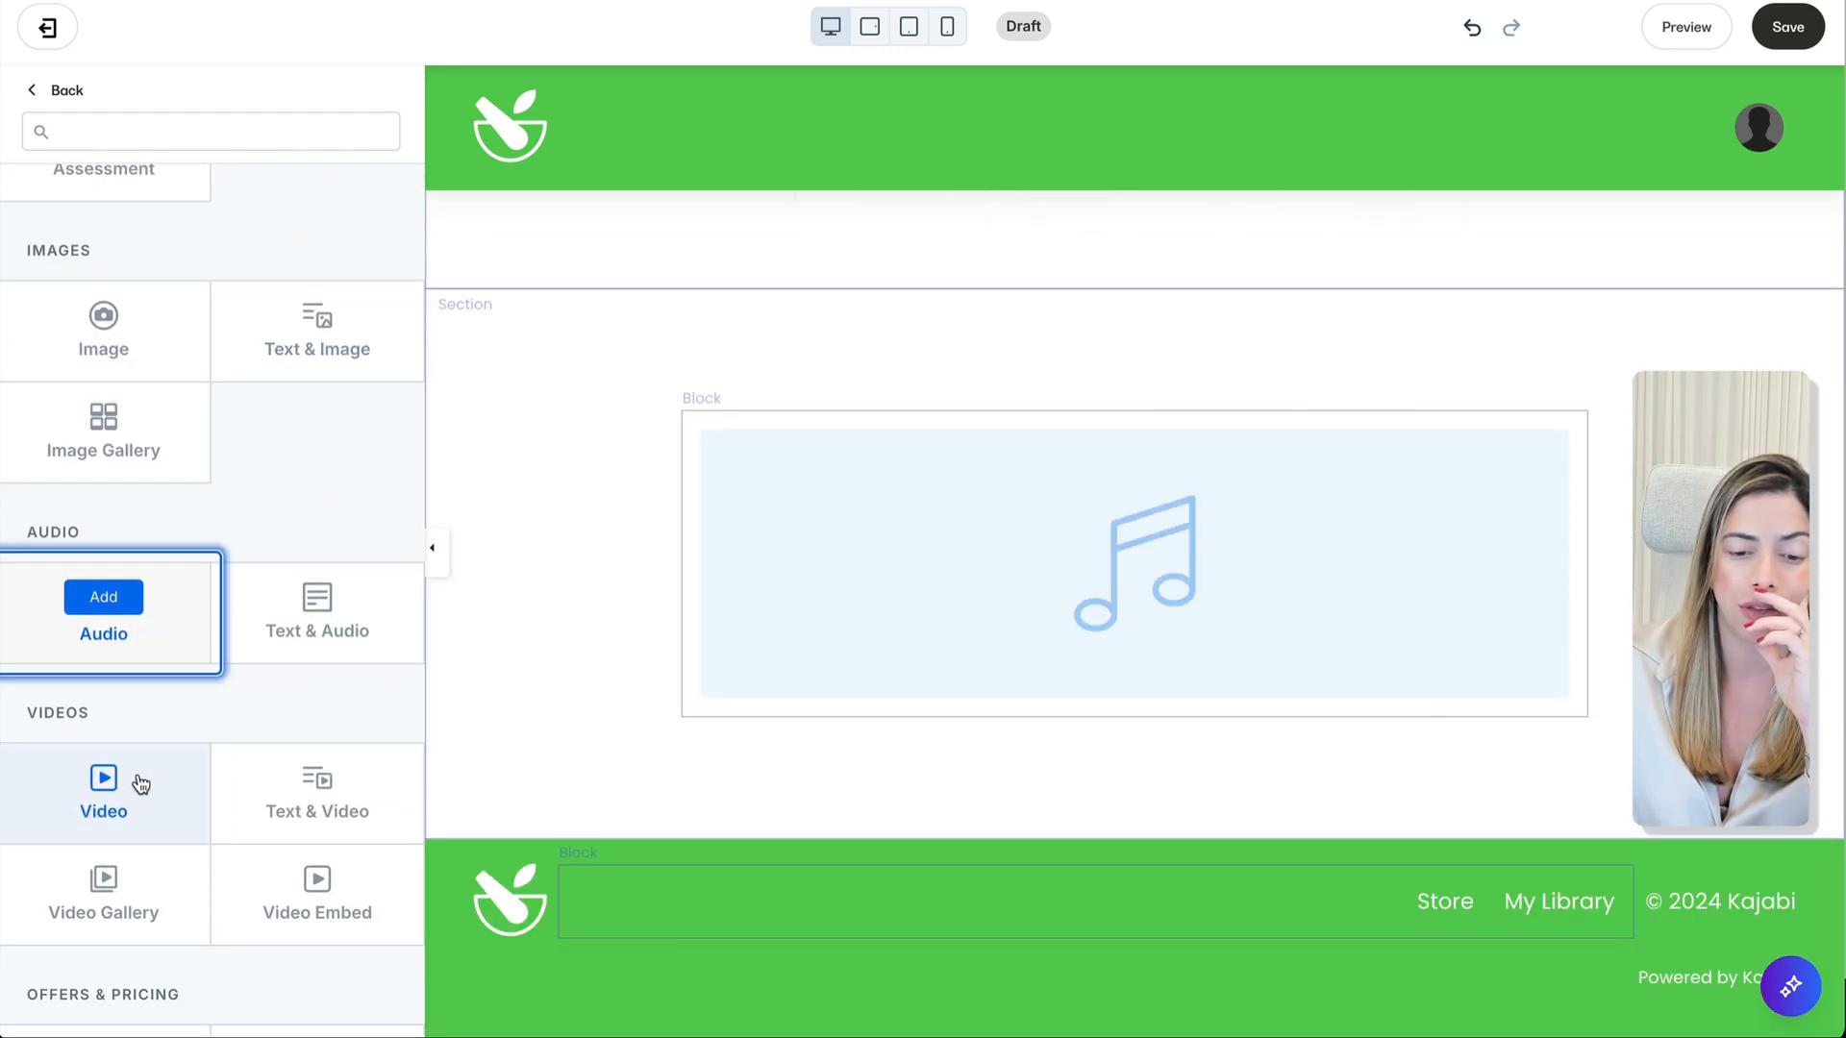
mouse_move(140, 783)
Step: Add a Pricing Option section to the sales page from the offers and pricing section types
scroll(139, 783, "down", 5)
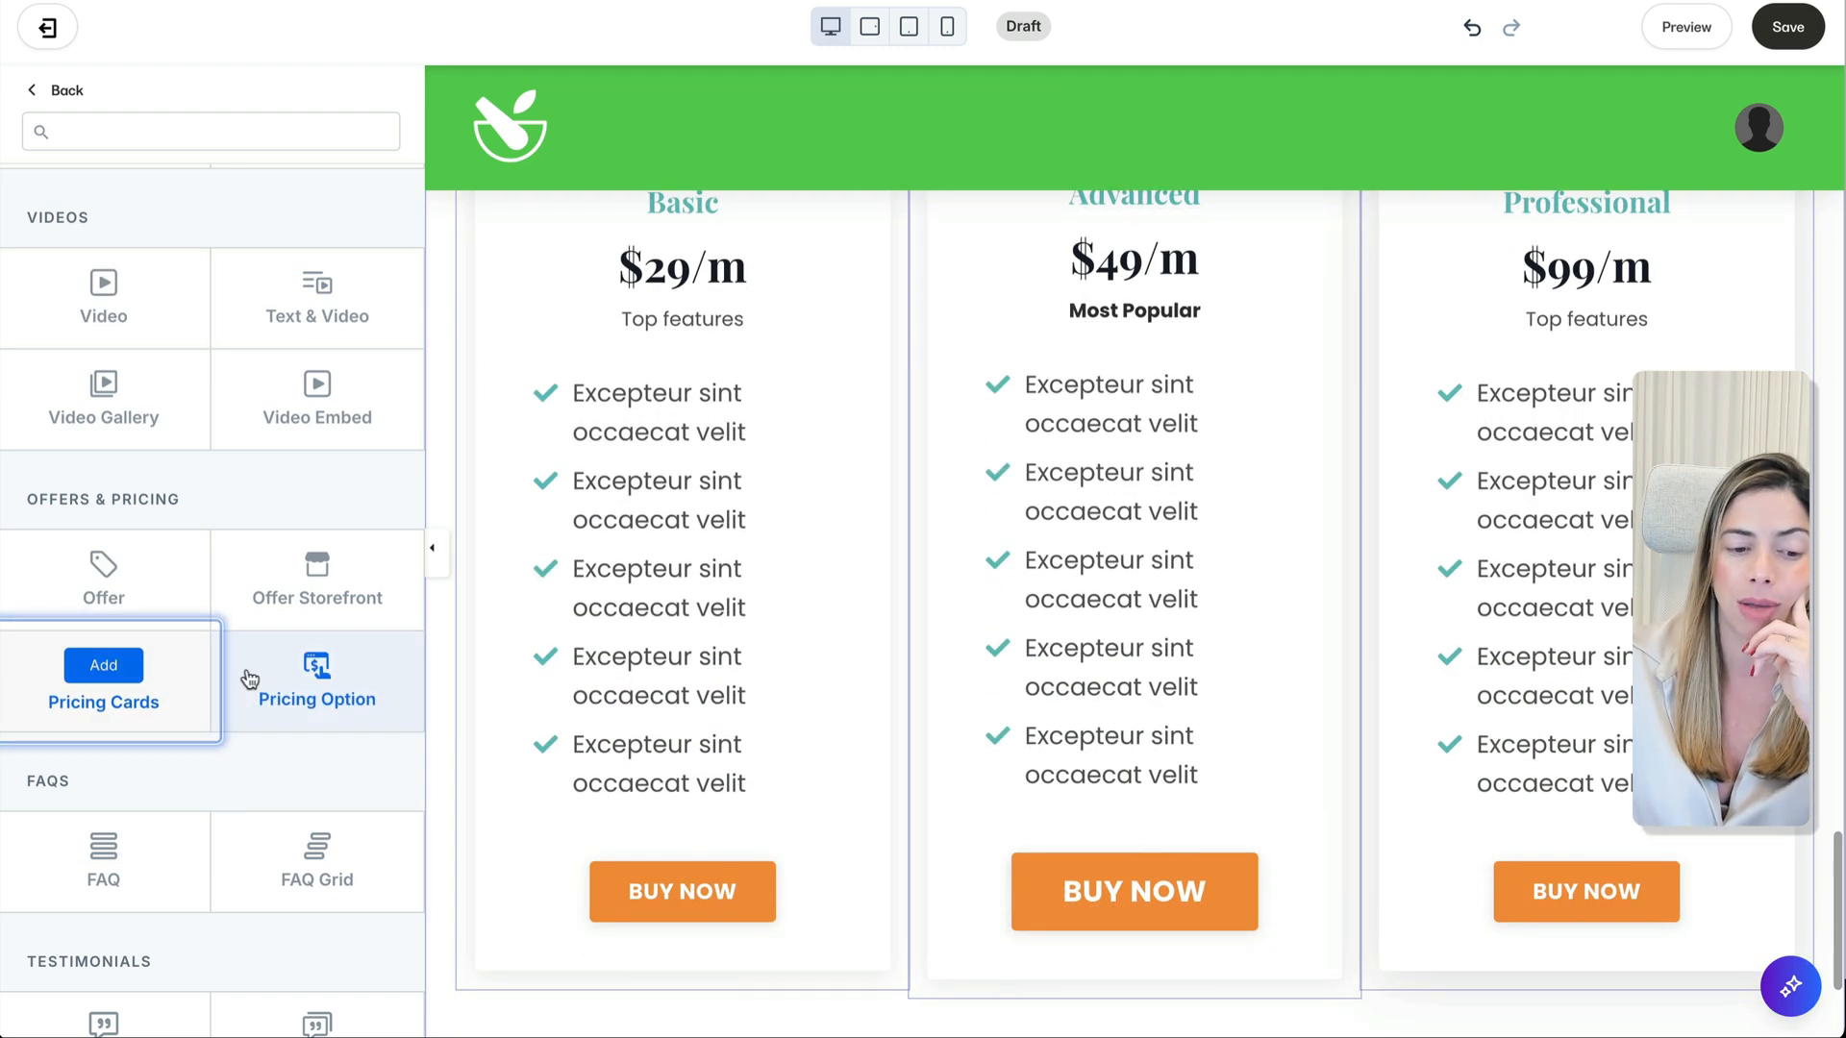
mouse_move(251, 678)
left_click(327, 664)
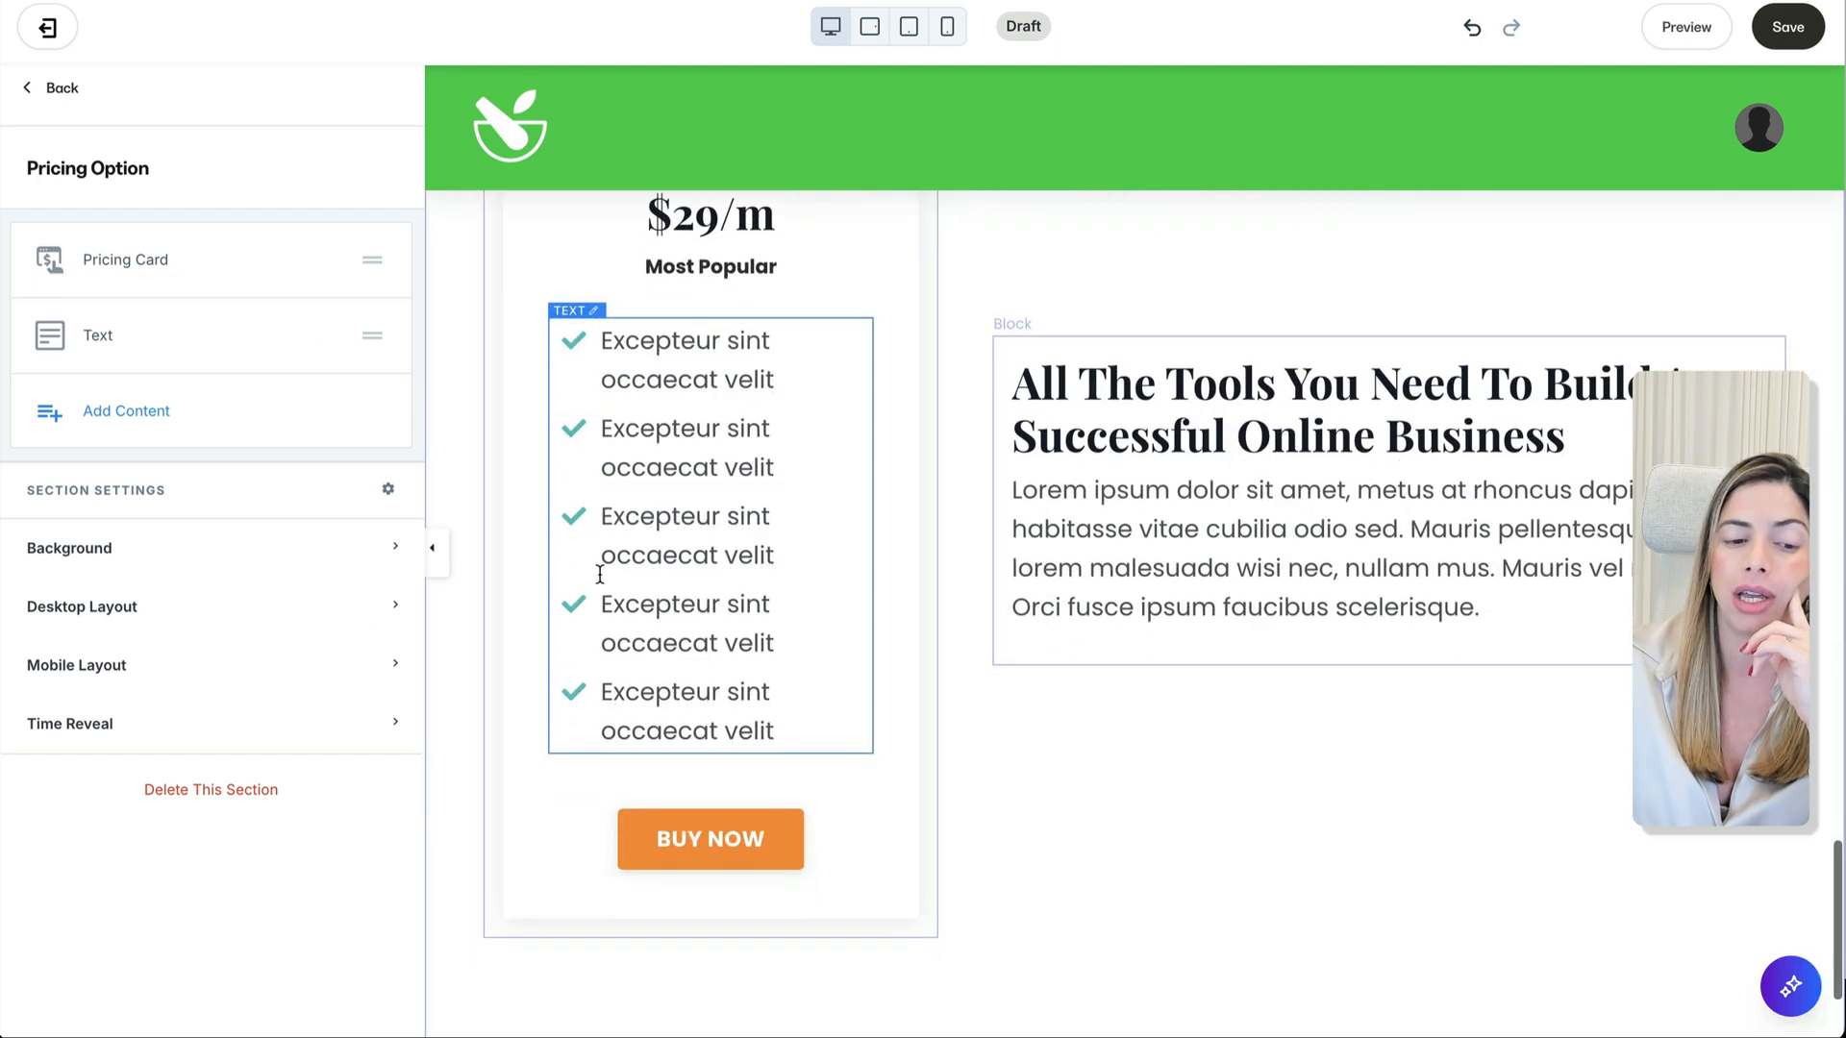
Step: Open the call-to-action settings of the Basic pricing card in the Pricing Option section
left_click(713, 822)
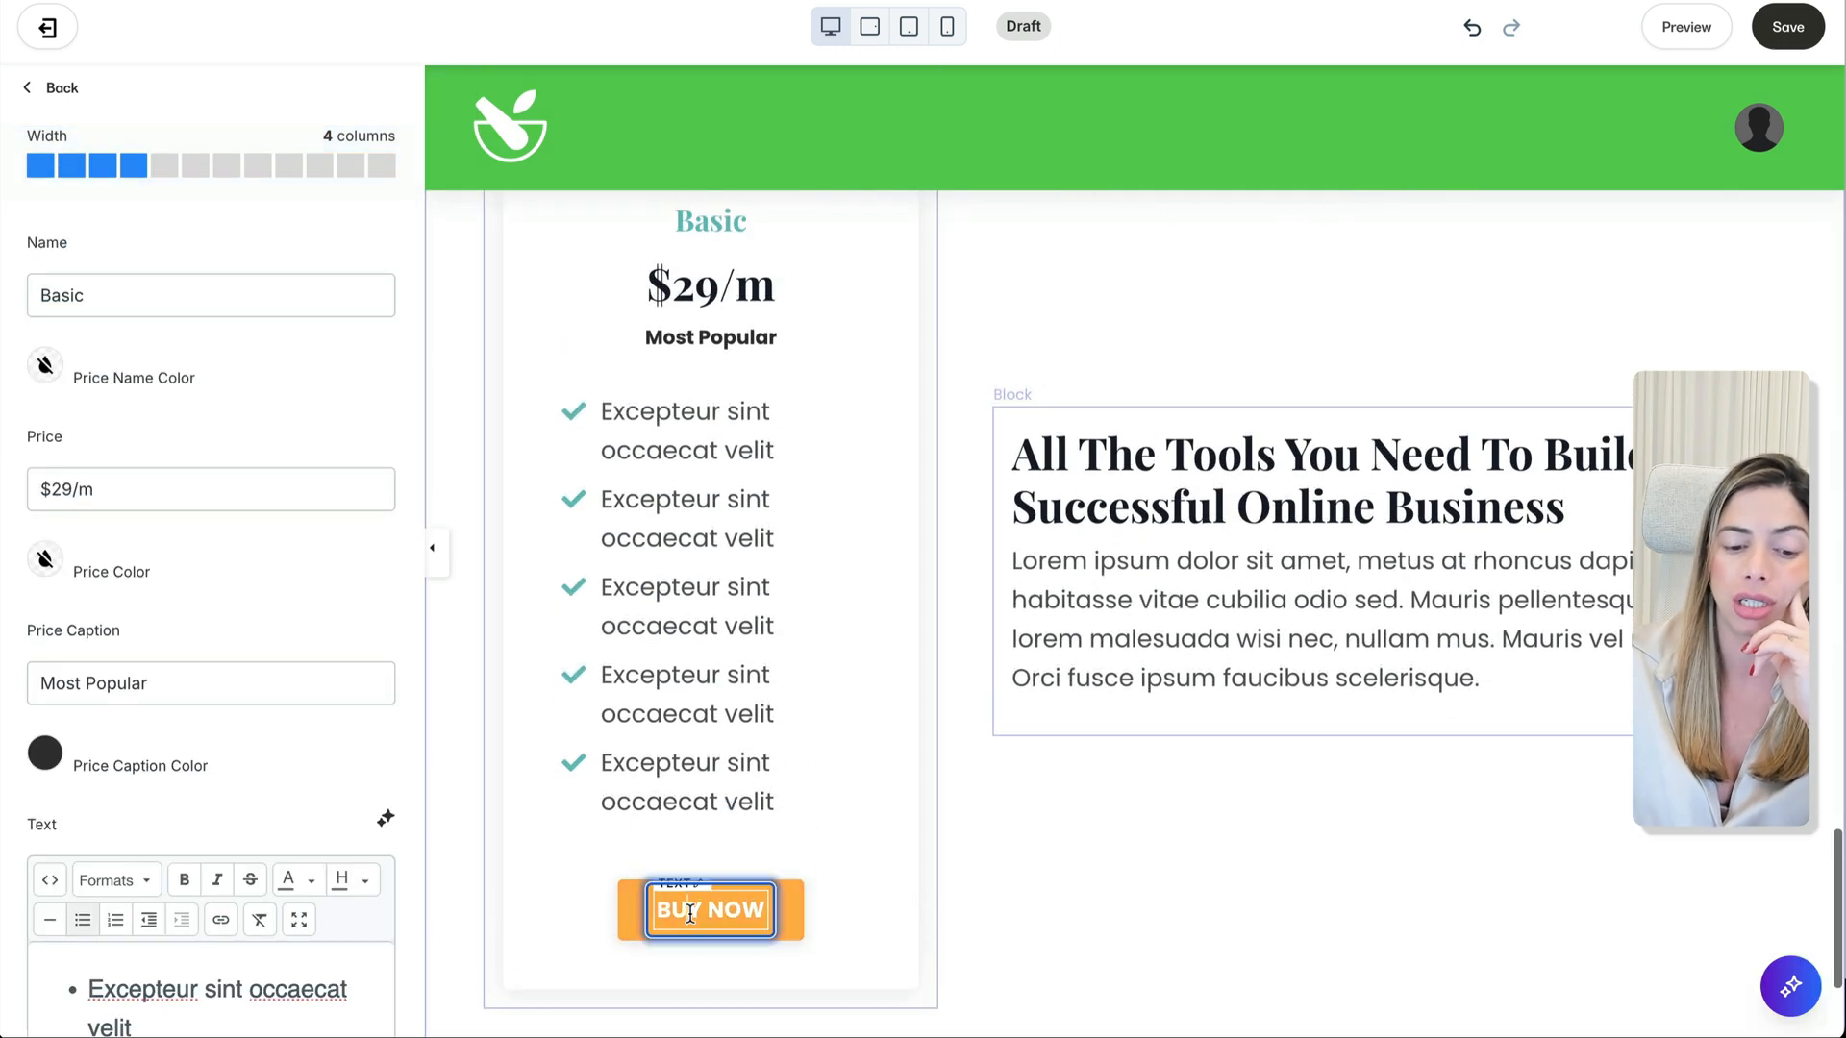
scroll(244, 788, "down", 10)
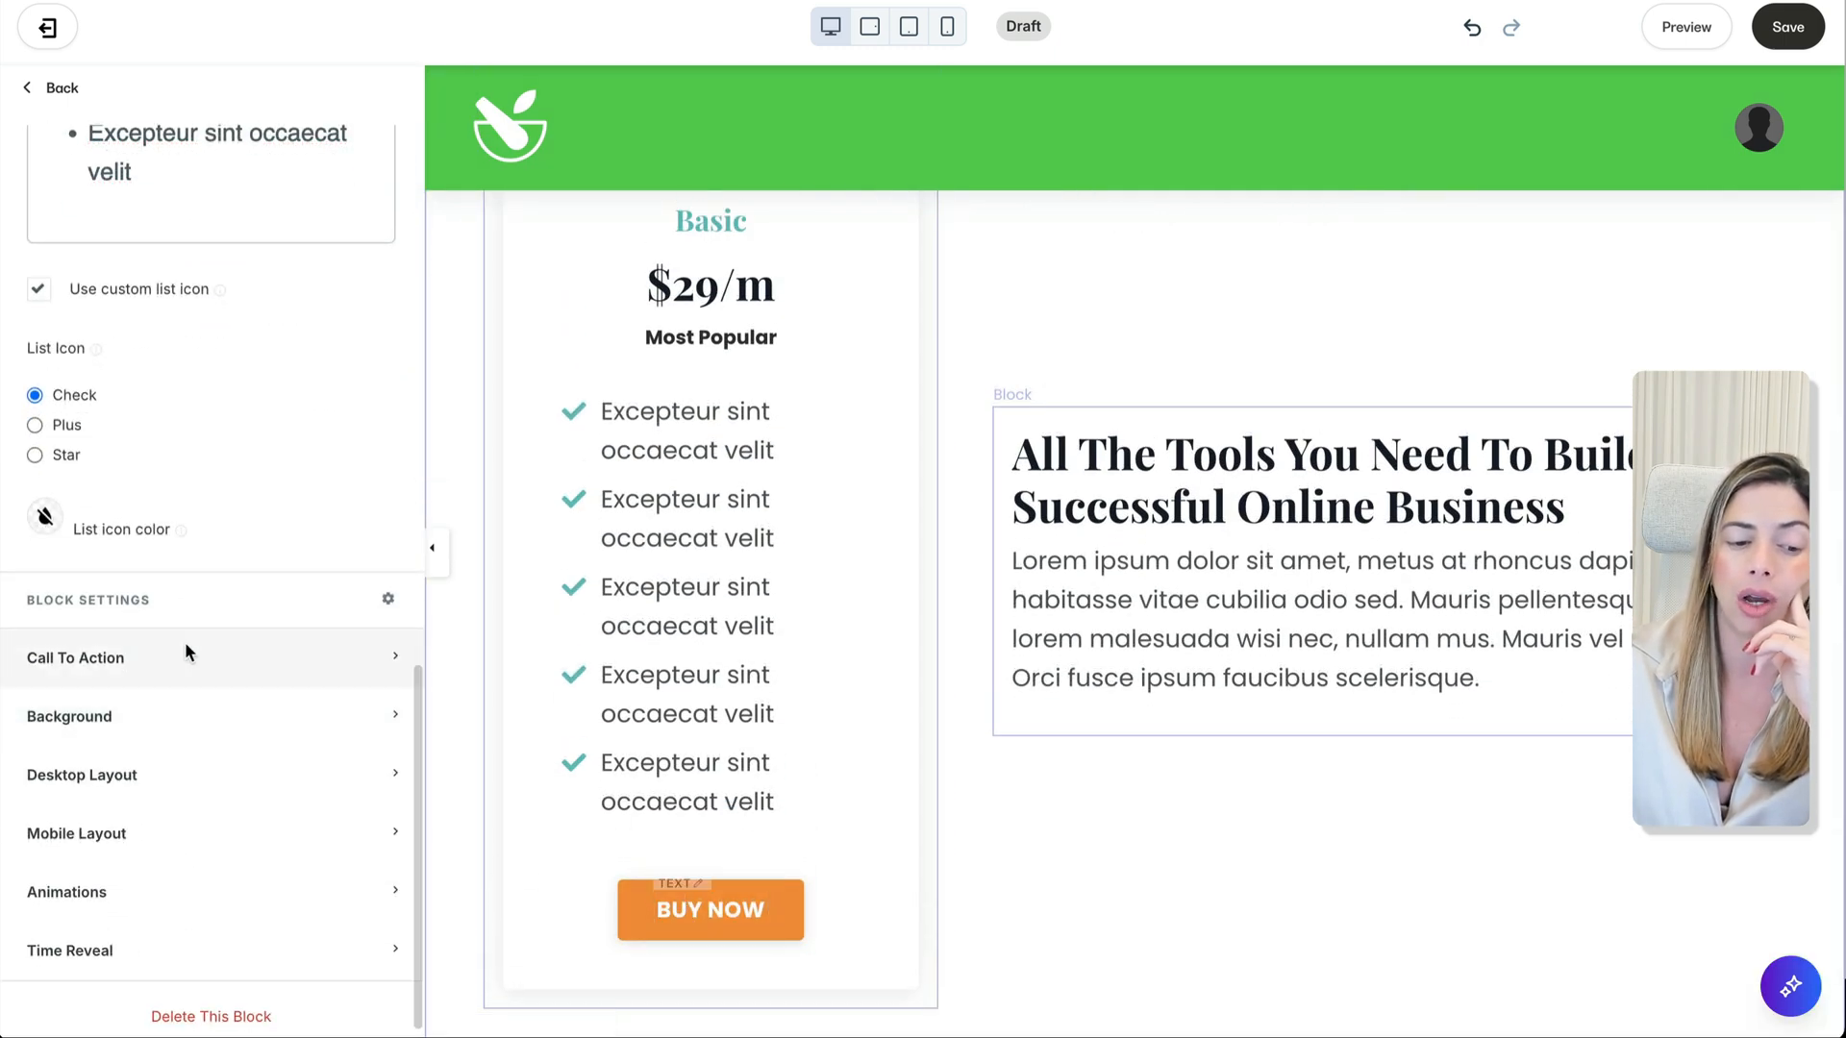
left_click(185, 642)
Step: Set the pricing card button's action to Go to a Checkout Page with the Cooking 101 offer, and save
left_click(188, 481)
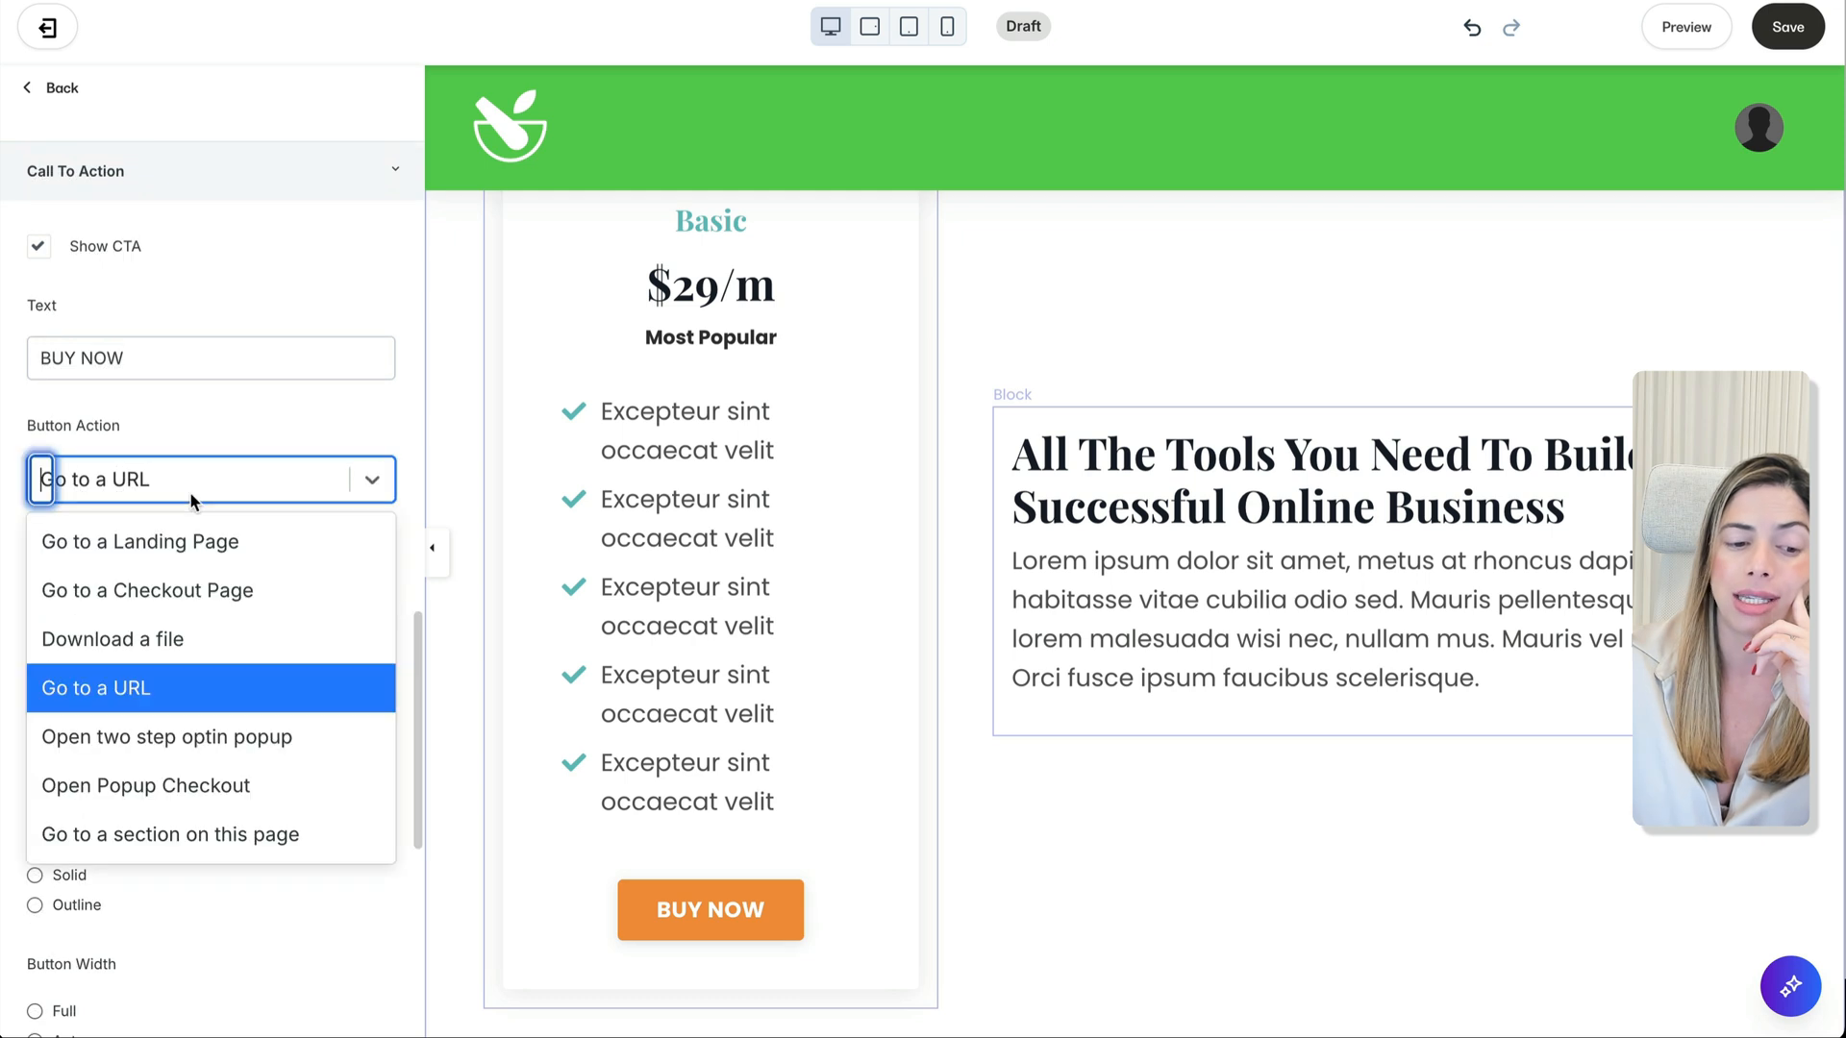
left_click(202, 589)
left_click(200, 562)
left_click(189, 634)
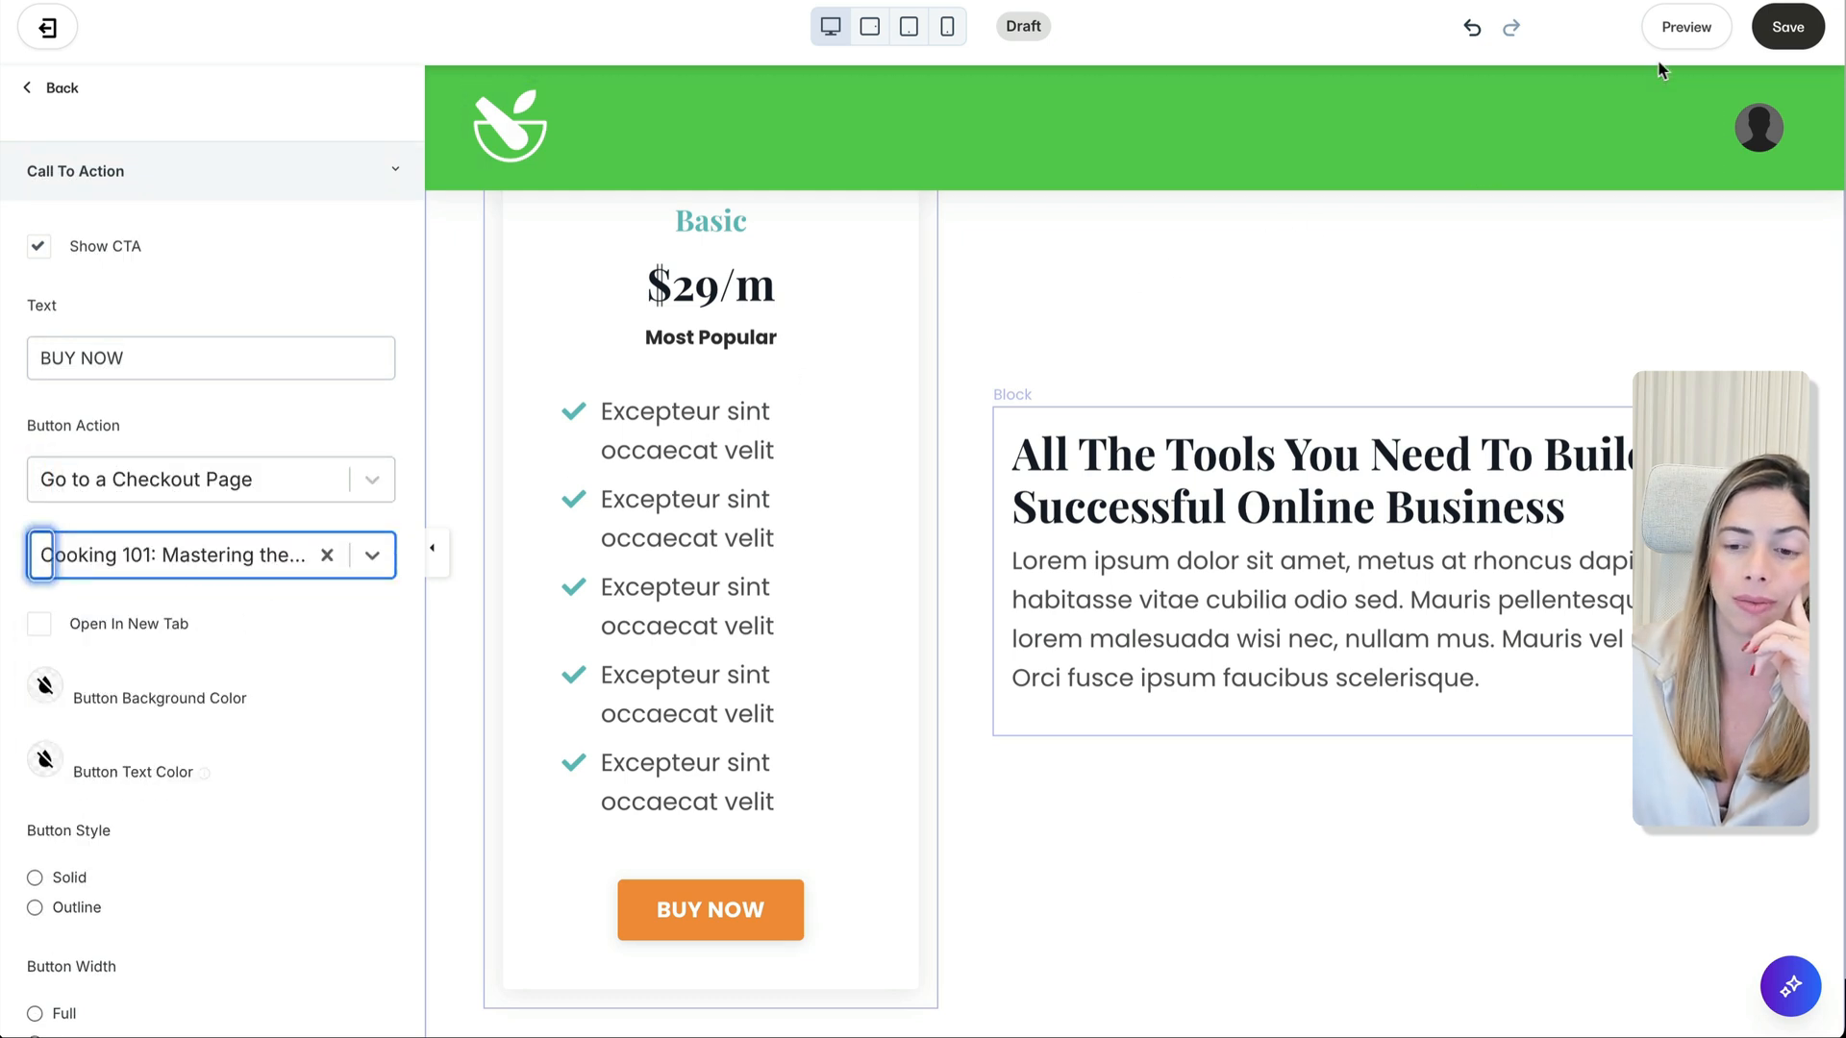
left_click(1812, 17)
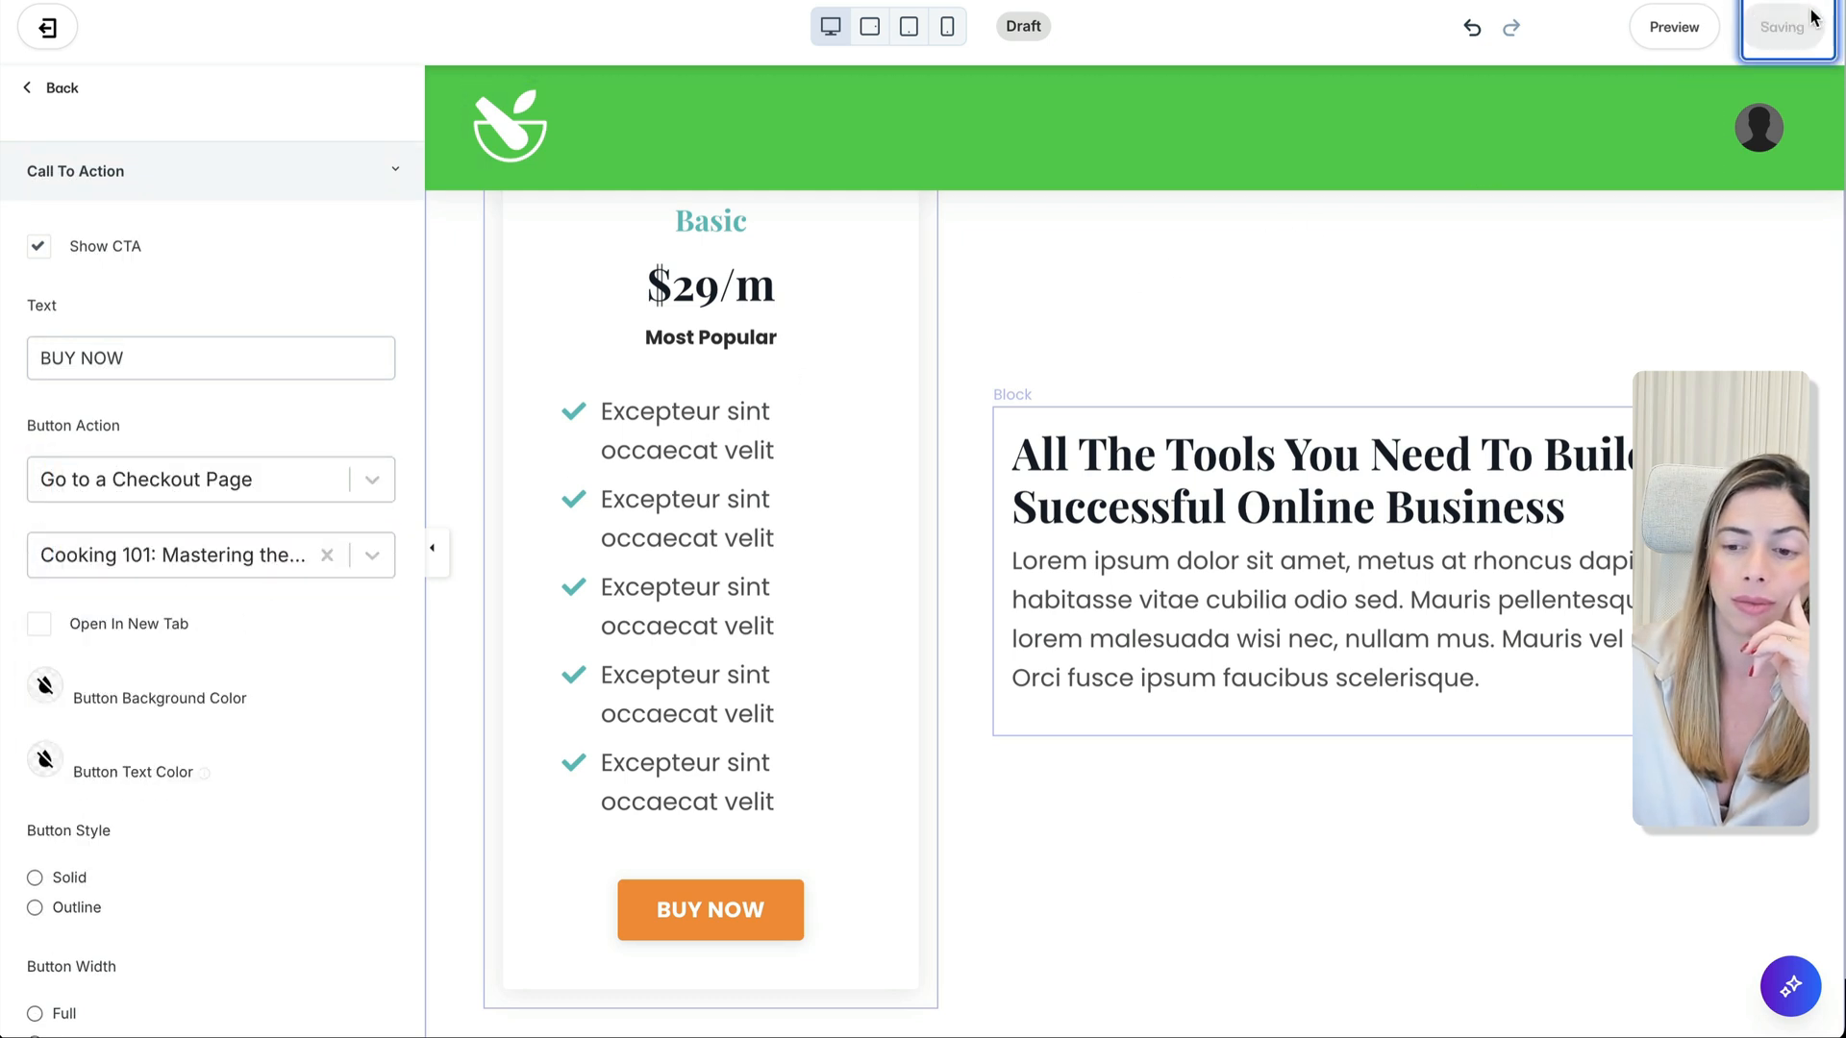
Step: Preview the sales page and test the pricing card's BUY NOW button
right_click(1678, 32)
left_click(1678, 37)
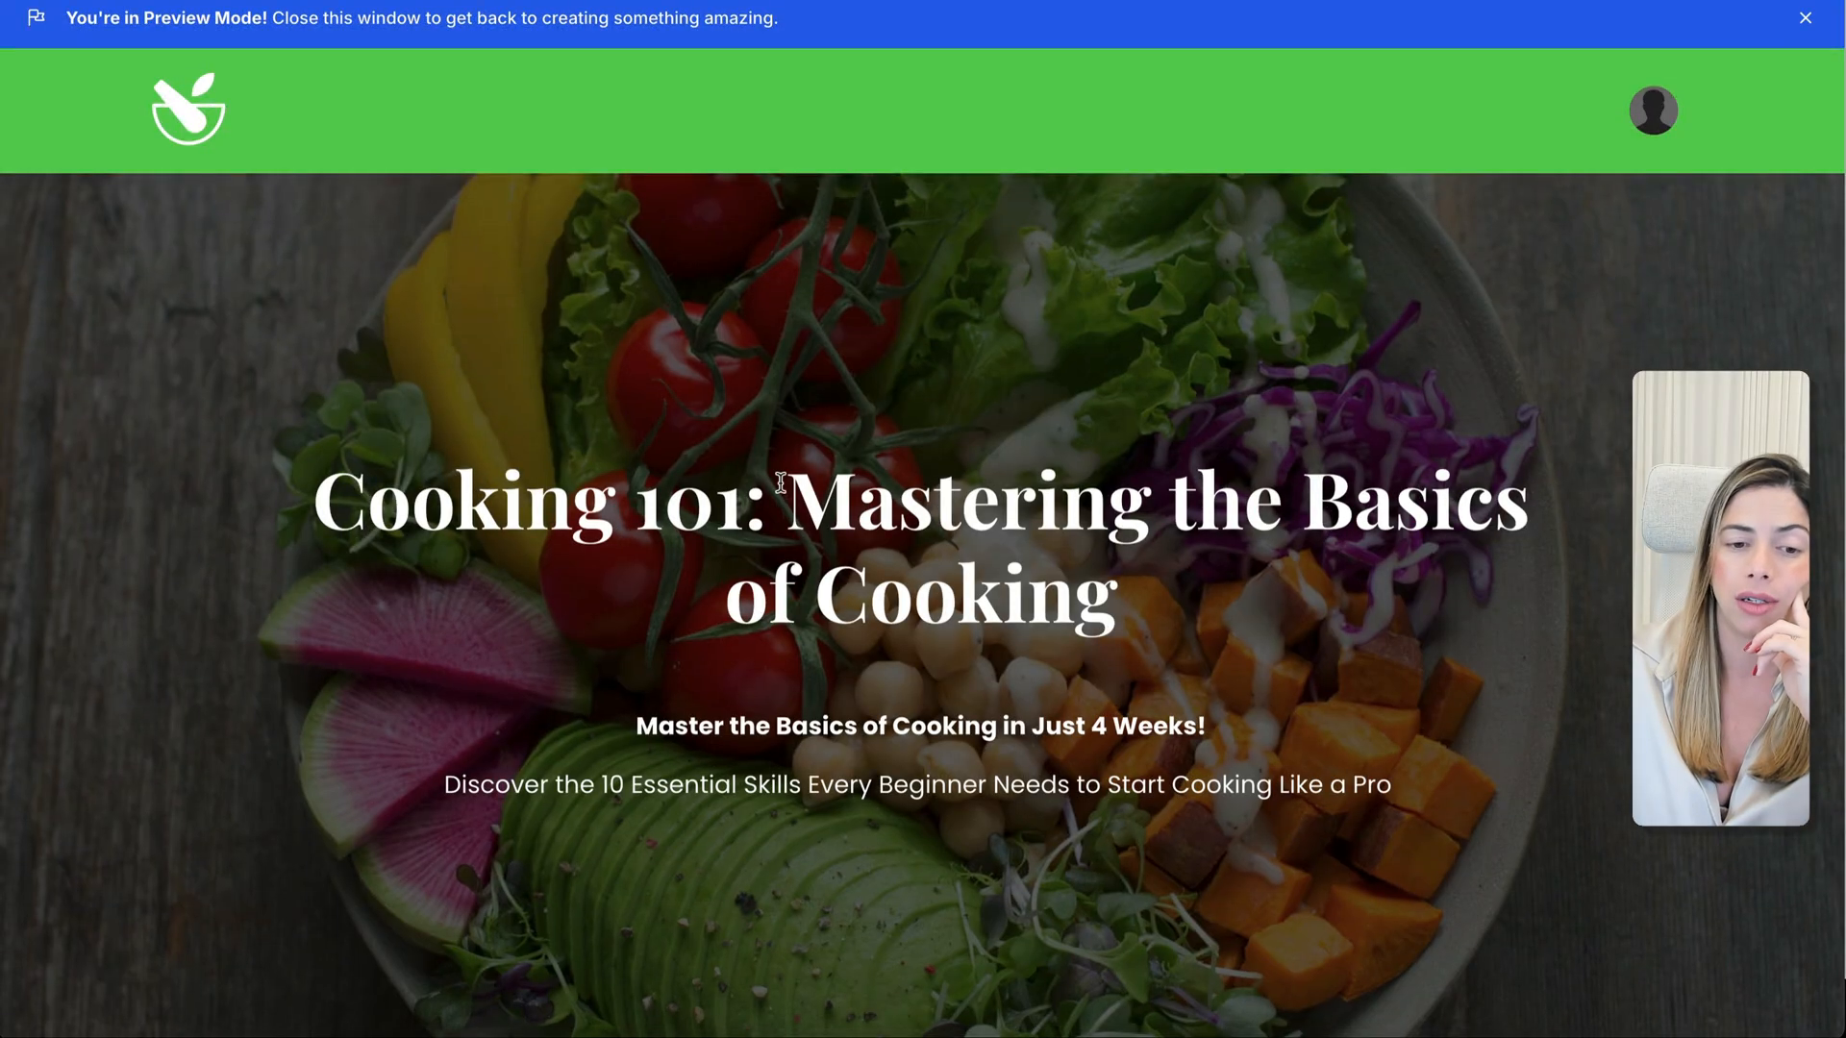
scroll(780, 485, "down", 15)
left_click(427, 639)
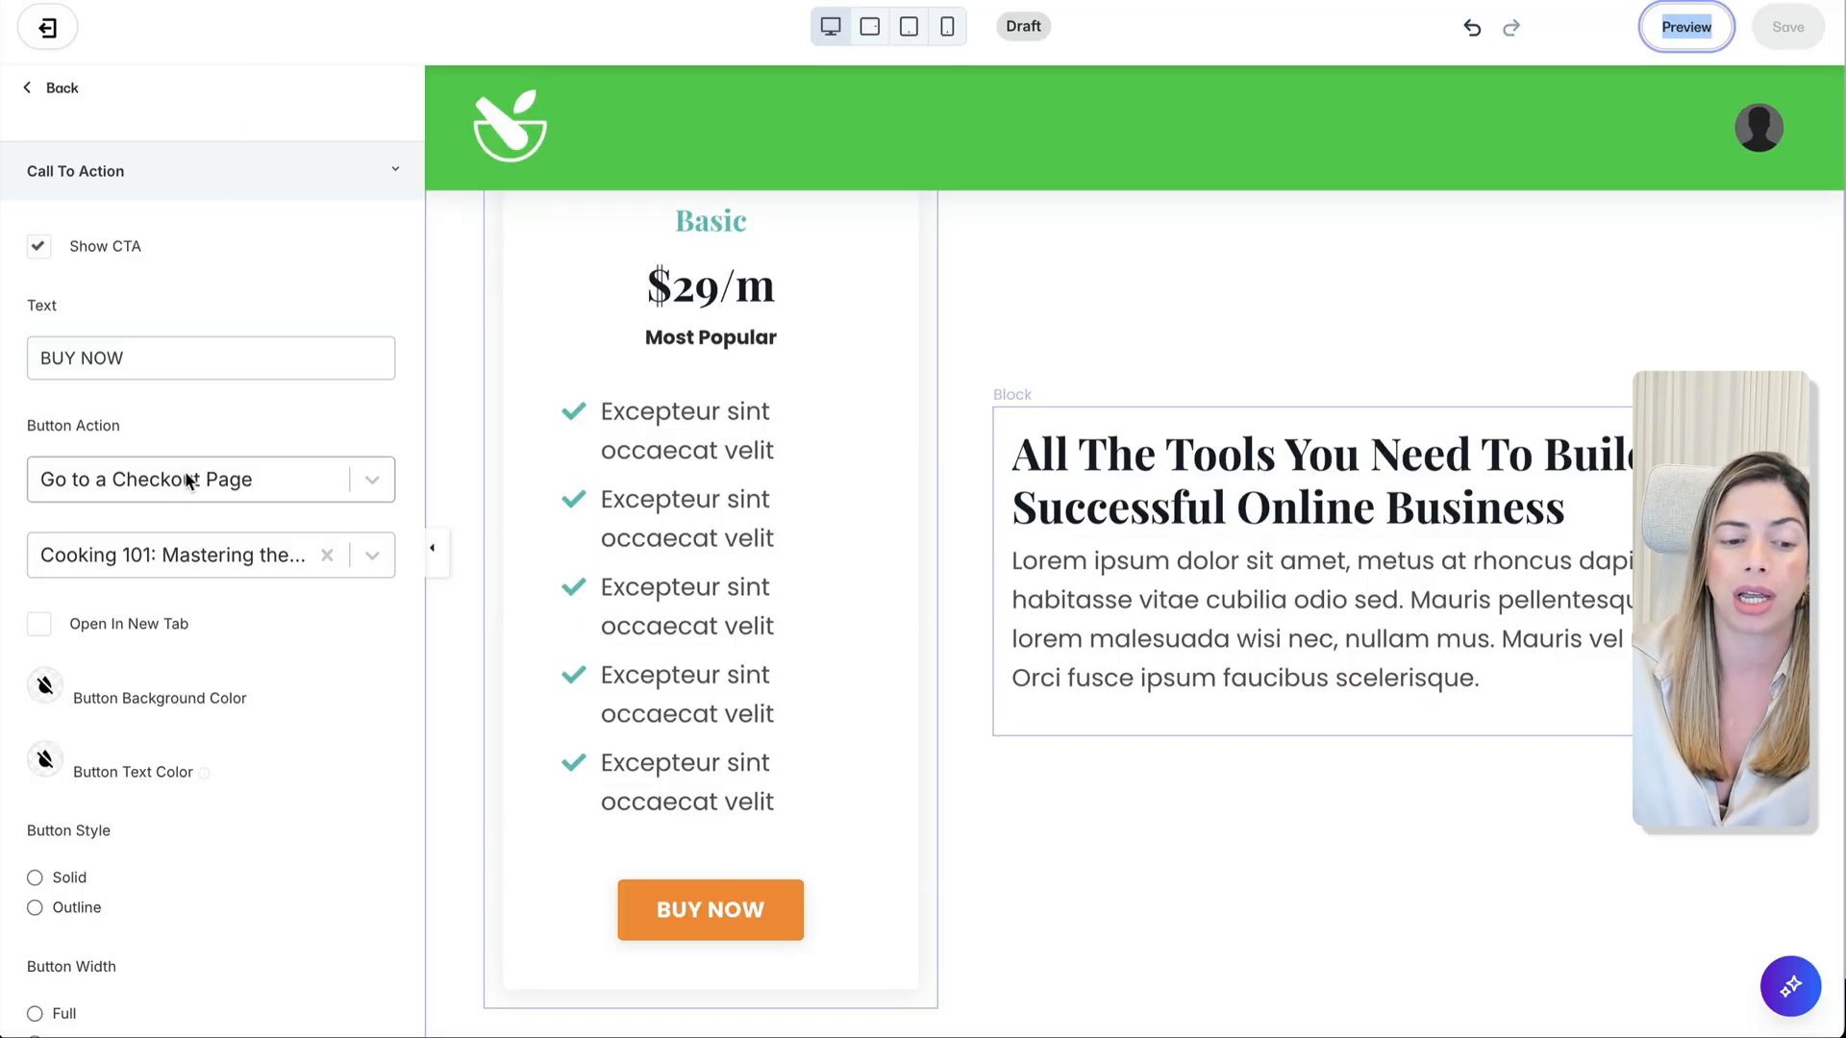
Step: Set the BUY NOW button's action to Open Popup Checkout for the Cooking 101: Mastering the Basics of Cooking $47 offer, and save
left_click(189, 478)
left_click(180, 787)
left_click(228, 550)
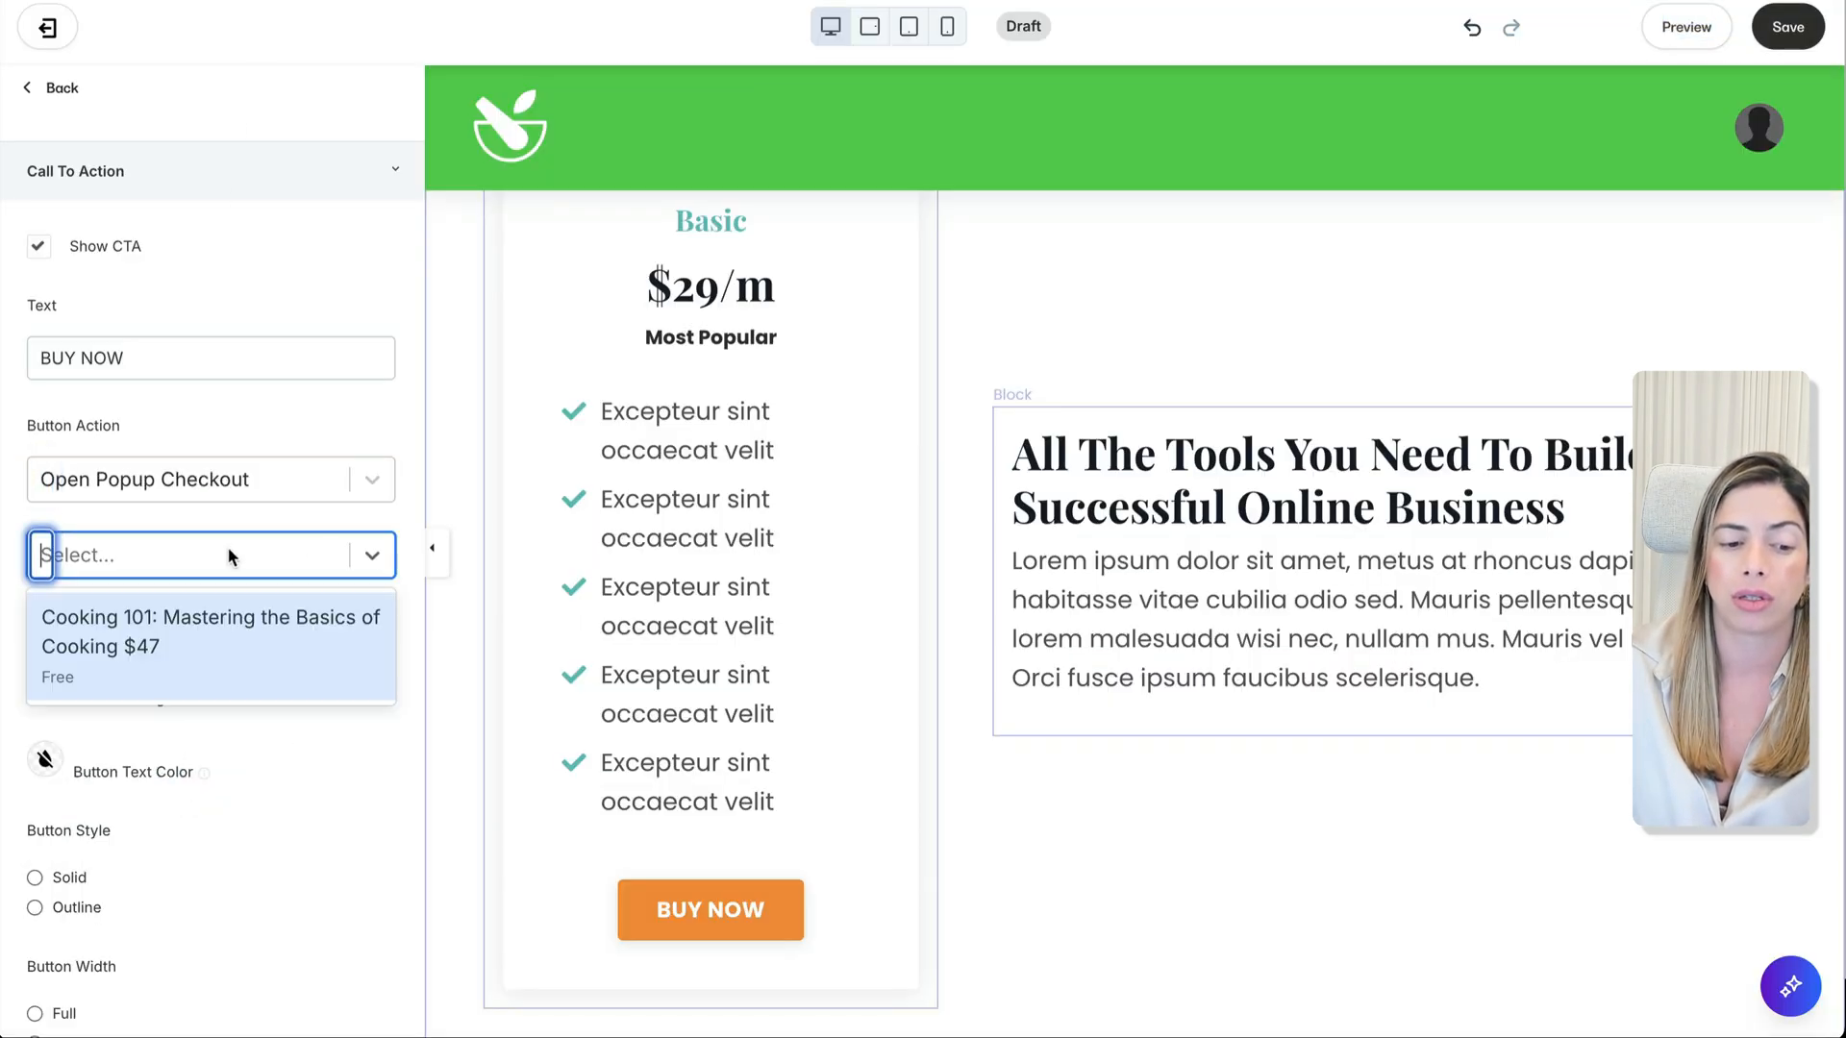
left_click(228, 622)
left_click(1772, 38)
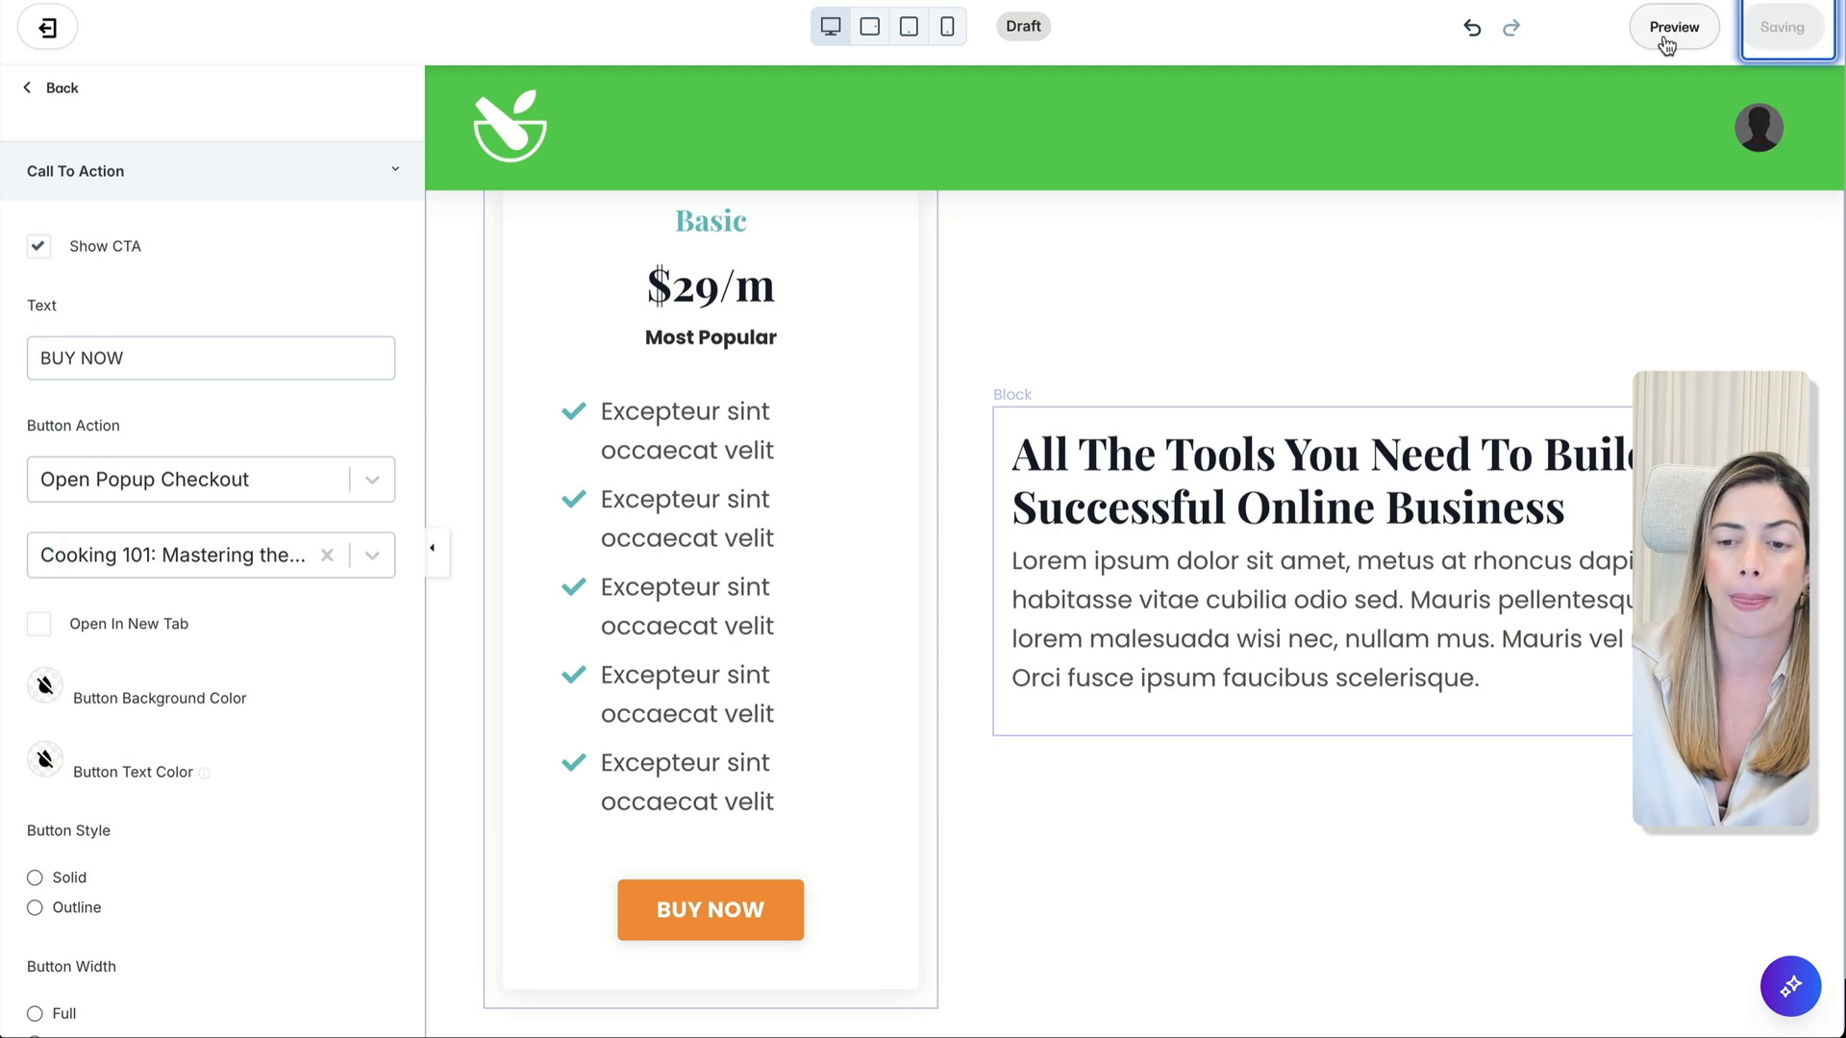
Step: Preview the sales page, open the popup checkout from BUY NOW, look through its form and close it
right_click(1702, 33)
left_click(1696, 36)
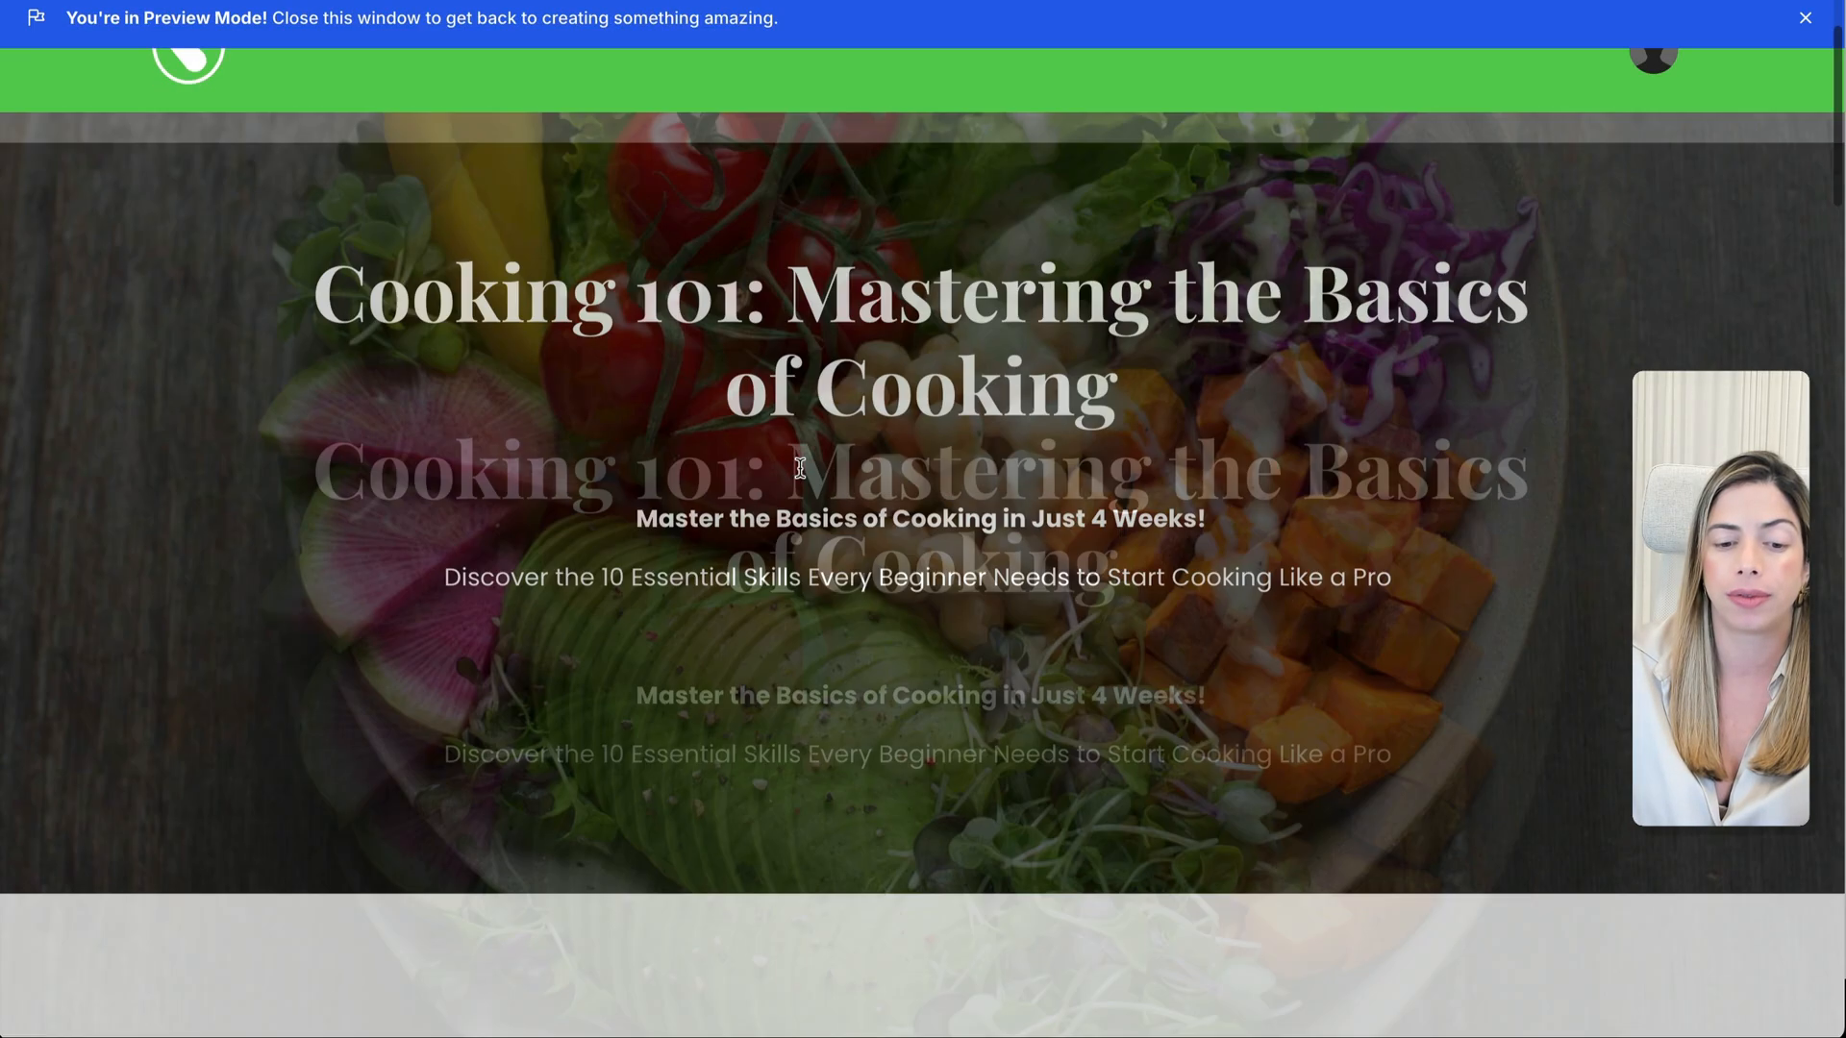
scroll(471, 750, "down", 15)
left_click(471, 751)
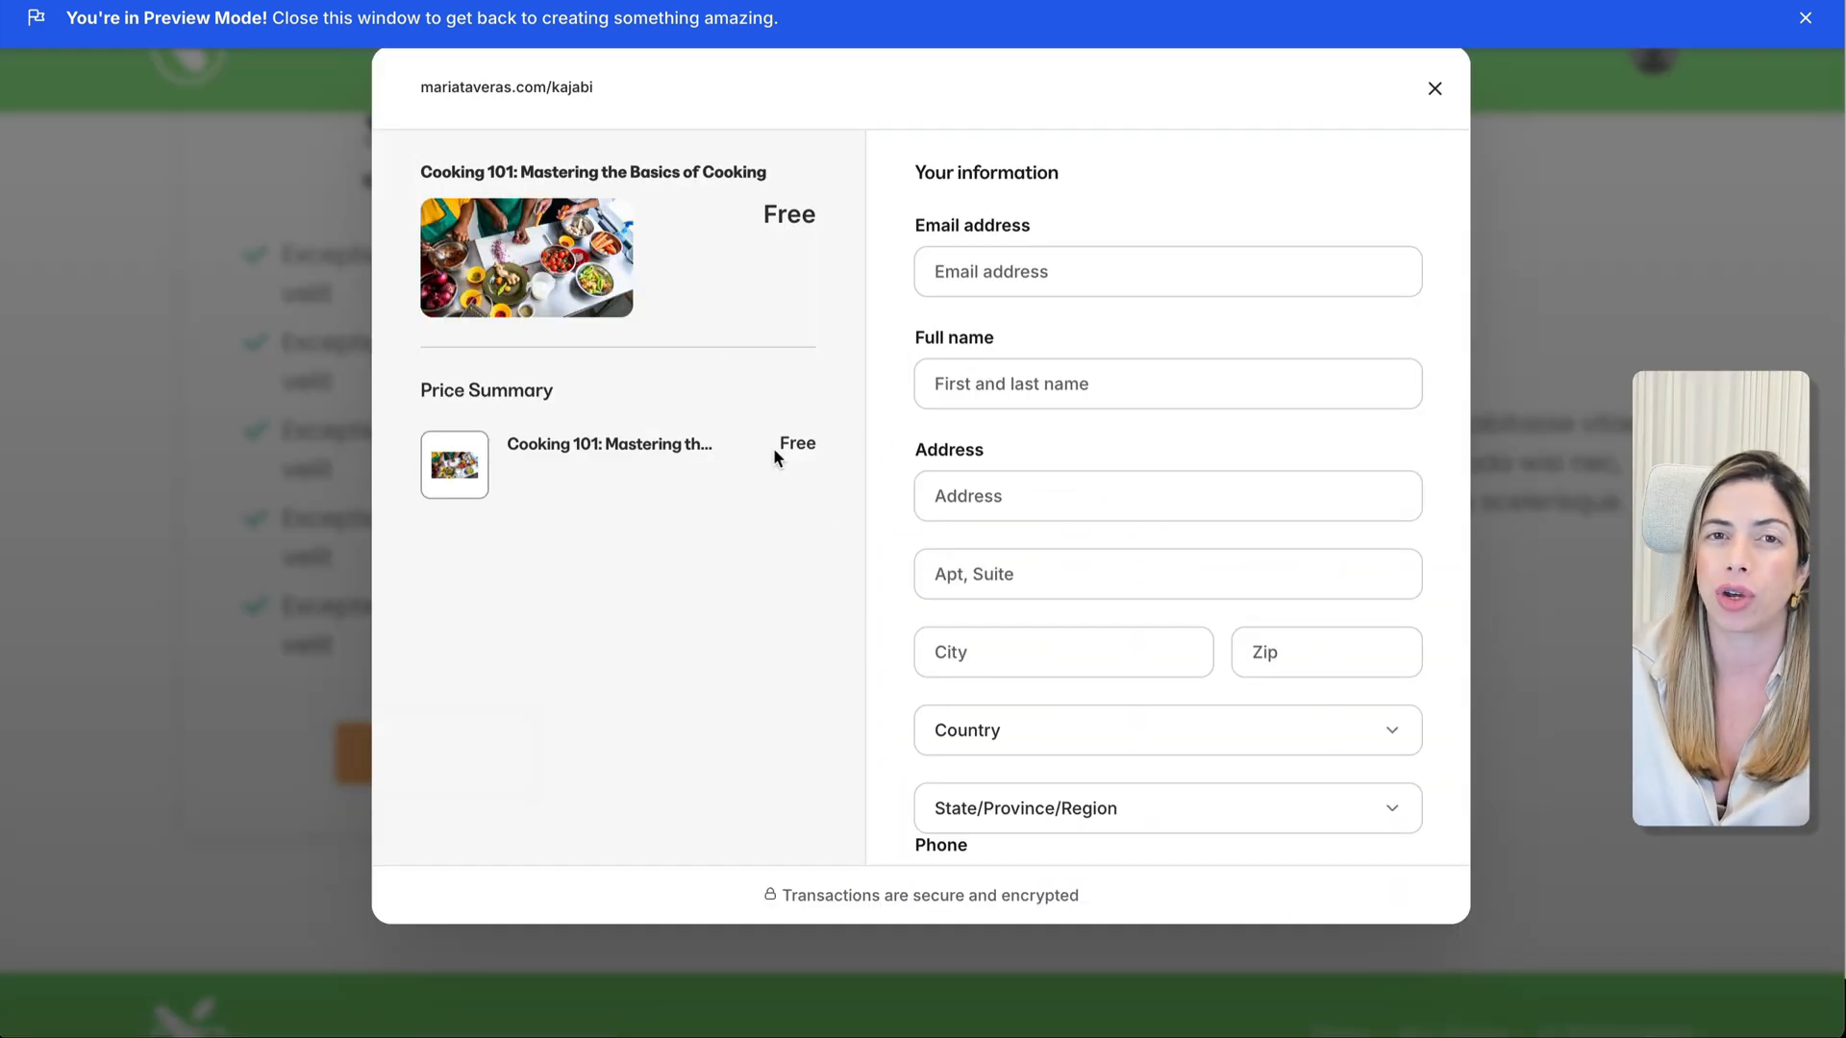
scroll(913, 618, "down", 5)
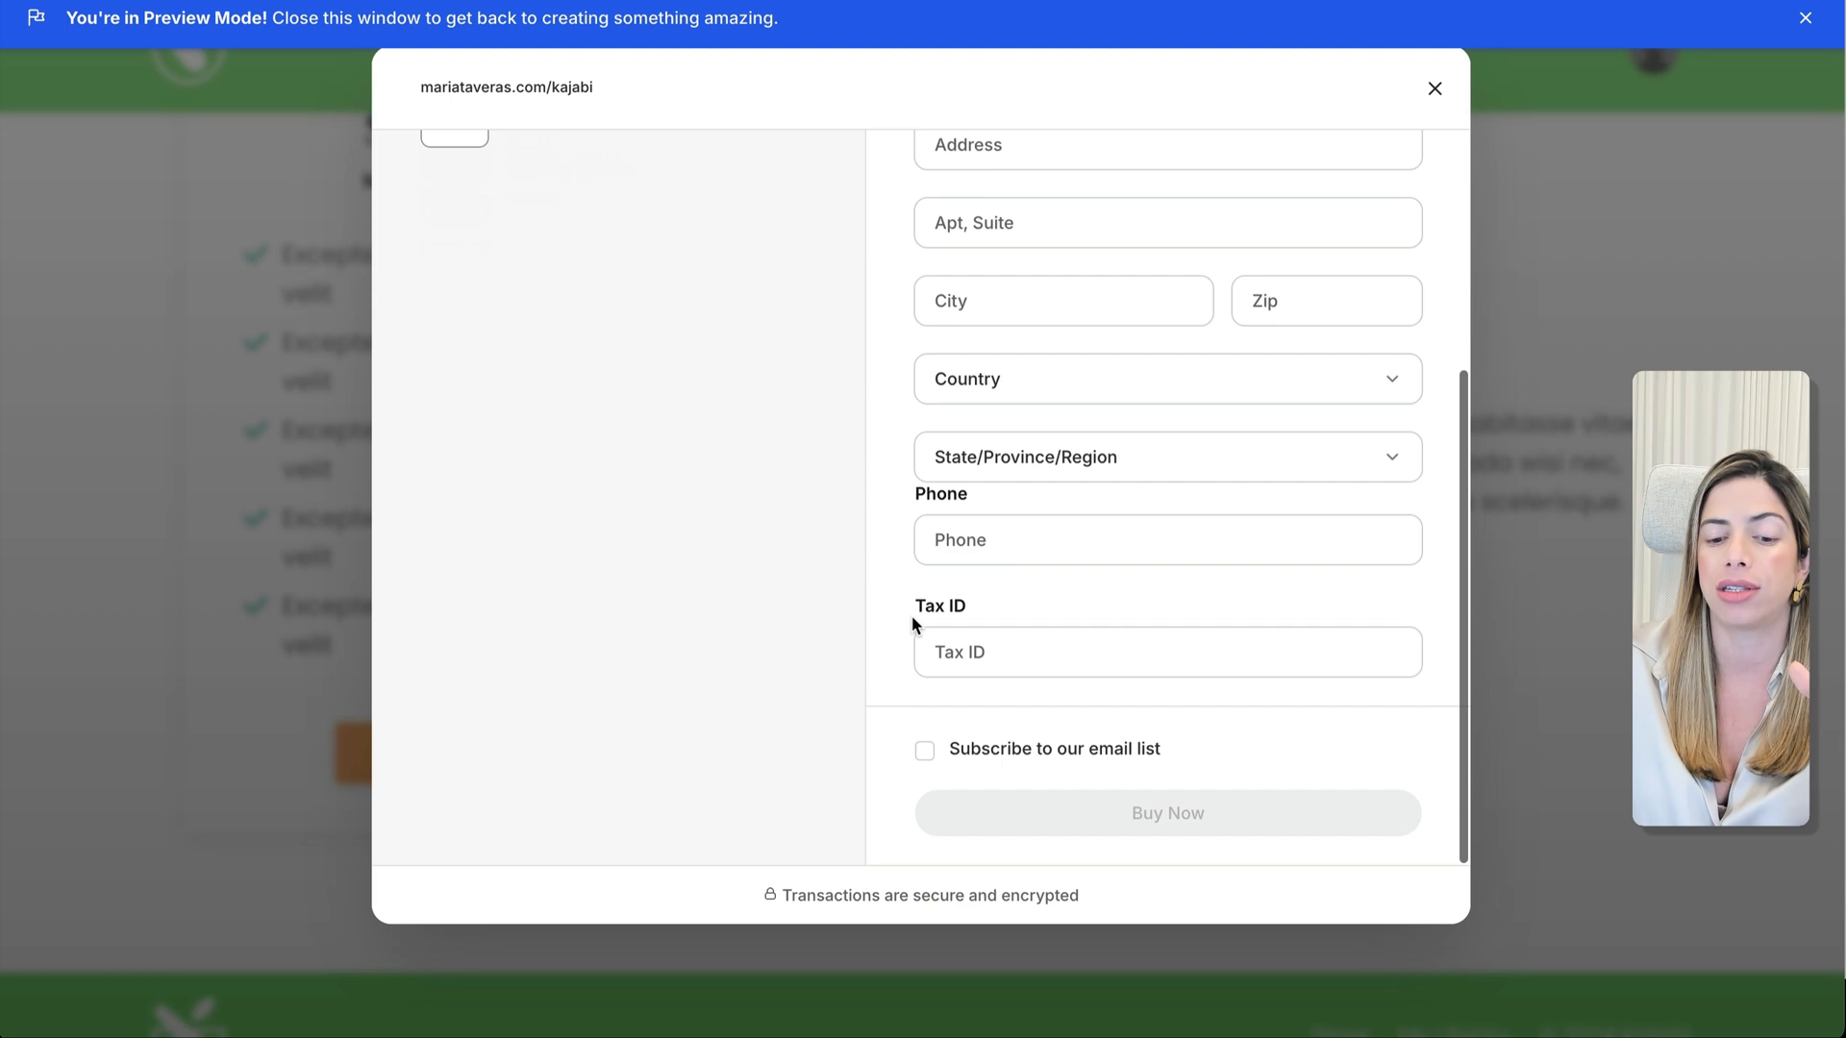
scroll(913, 620, "up", 5)
left_click(1432, 89)
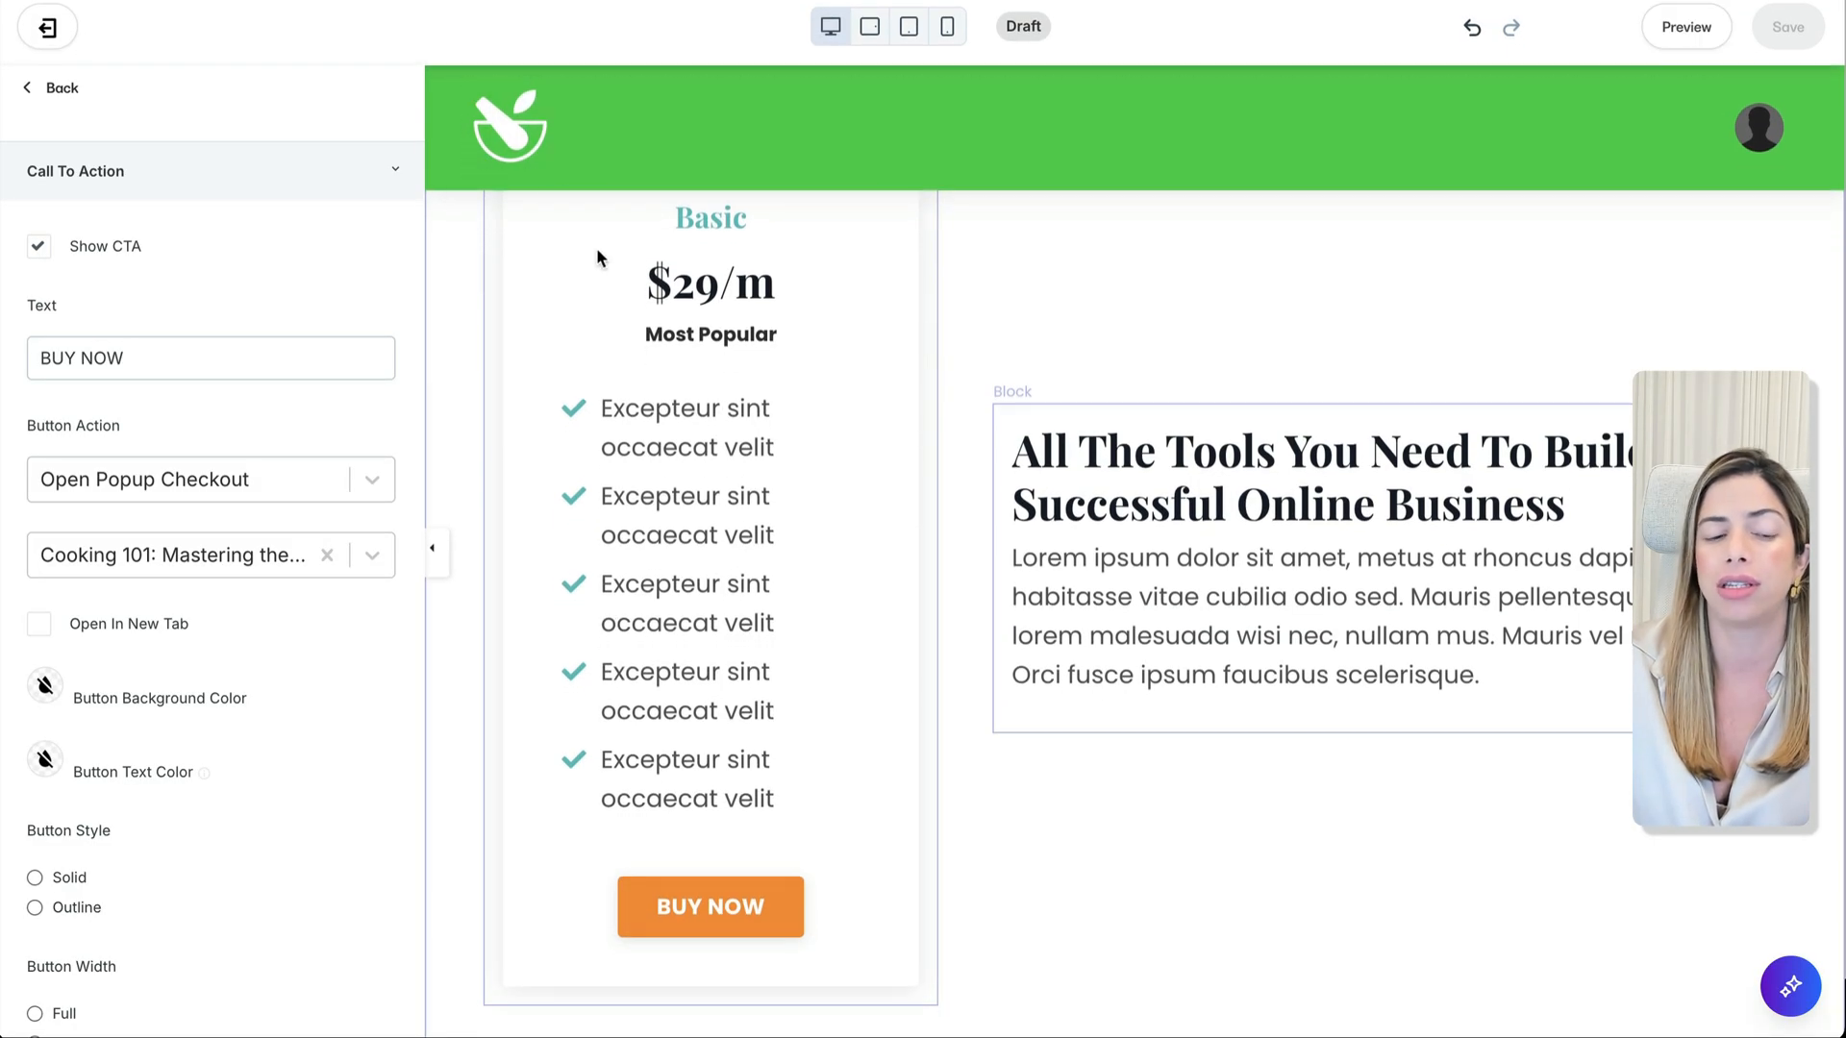
Step: Save the page and review its sections from the hero down to the pricing option and footer
left_click(435, 185)
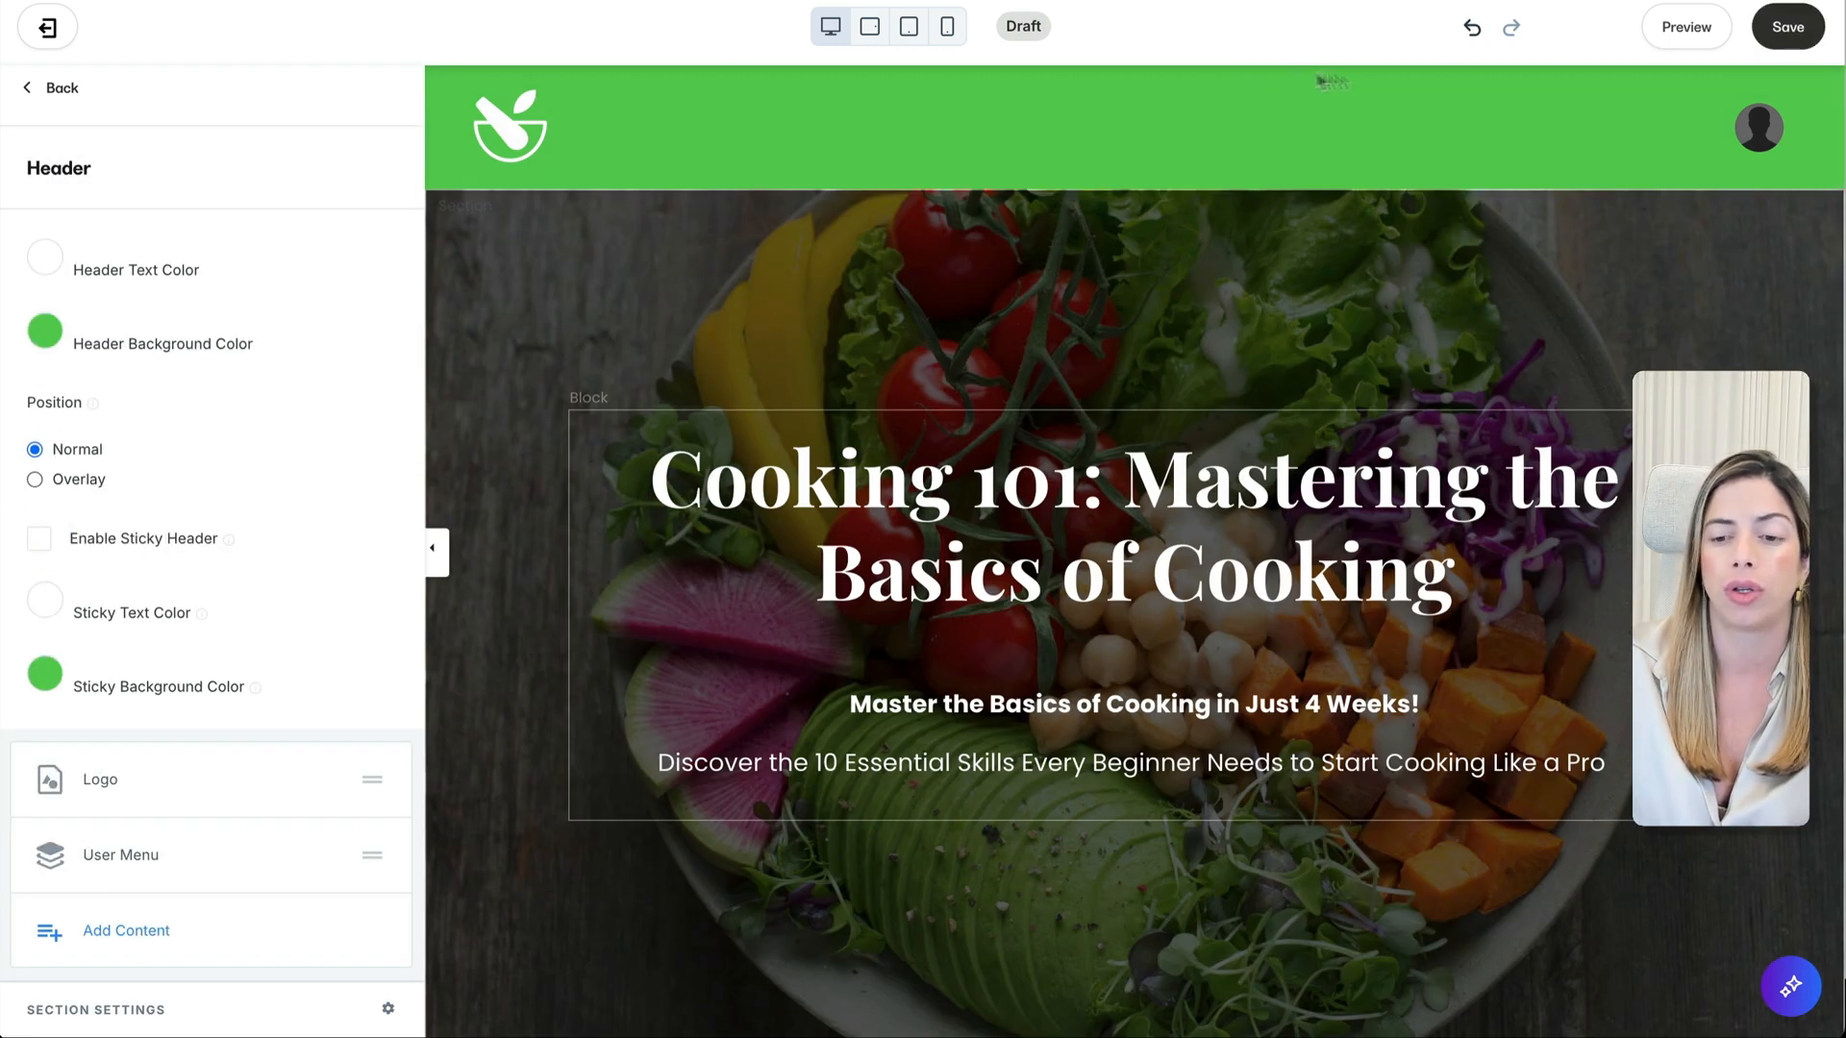
left_click(1787, 27)
scroll(1226, 356, "down", 2)
scroll(1226, 356, "down", 1)
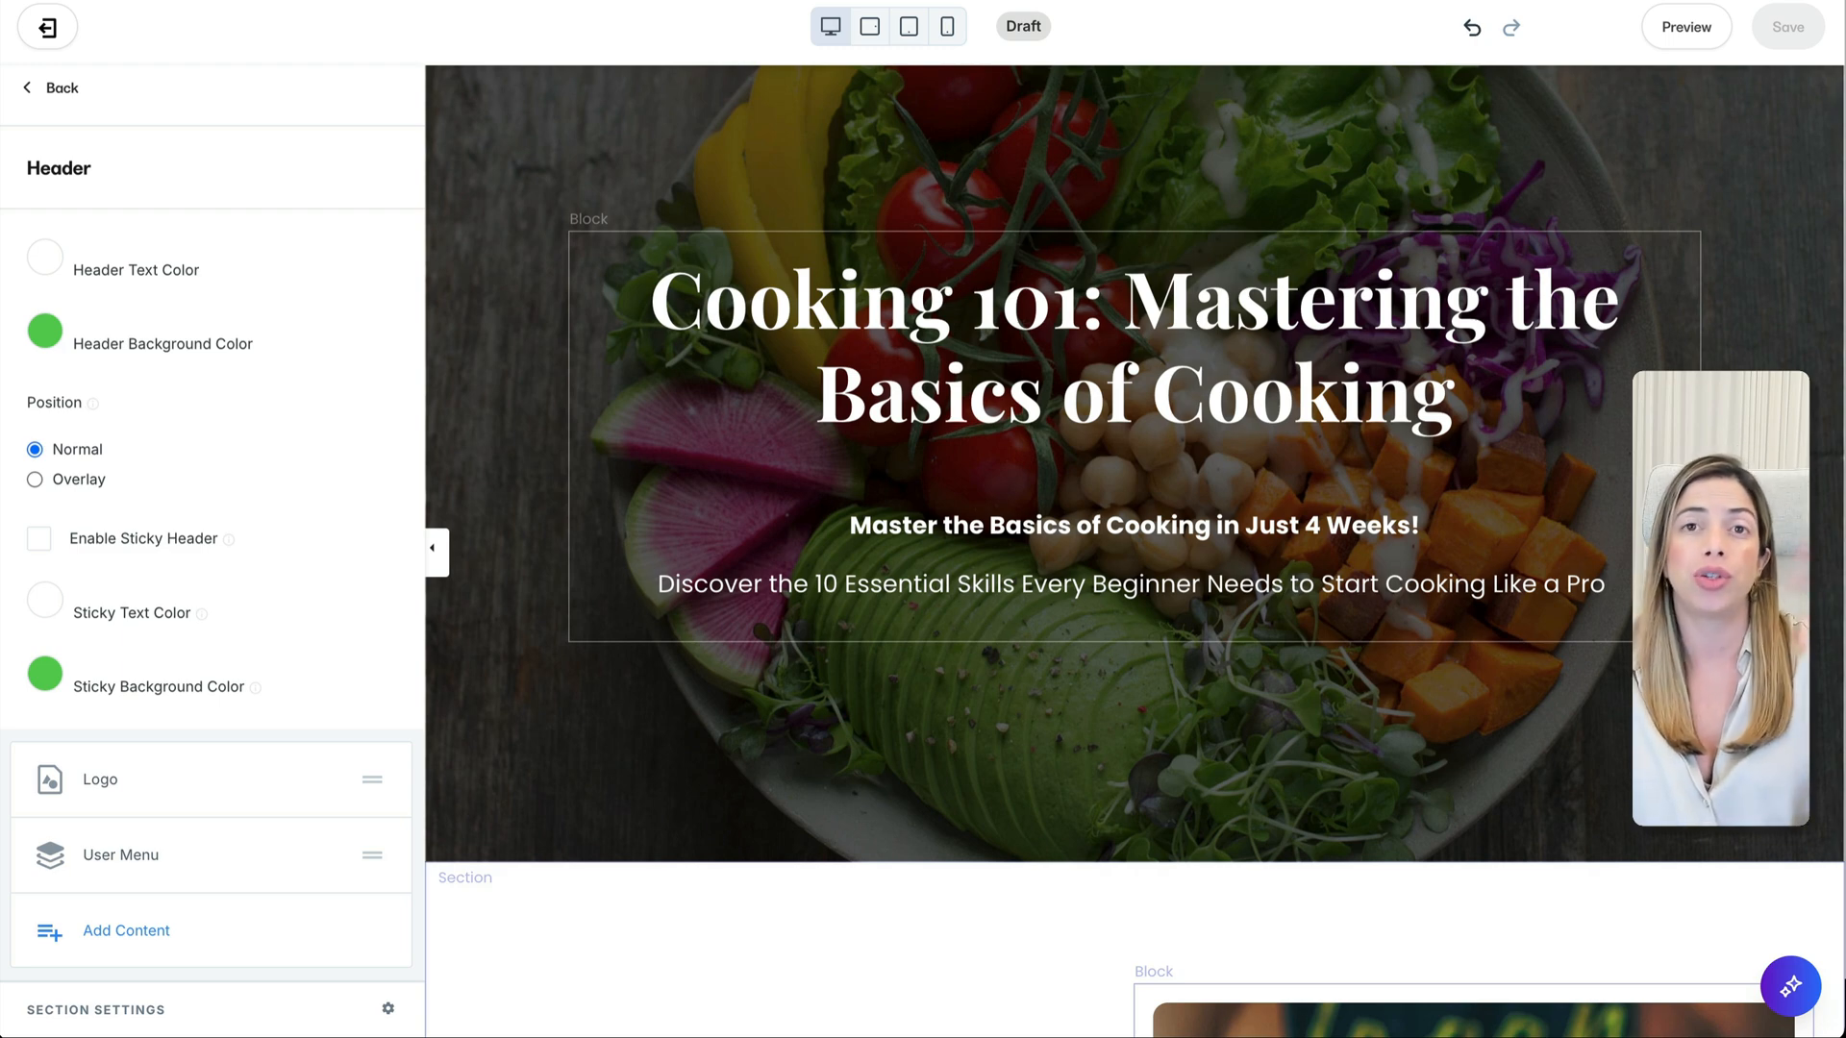
scroll(1042, 656, "down", 8)
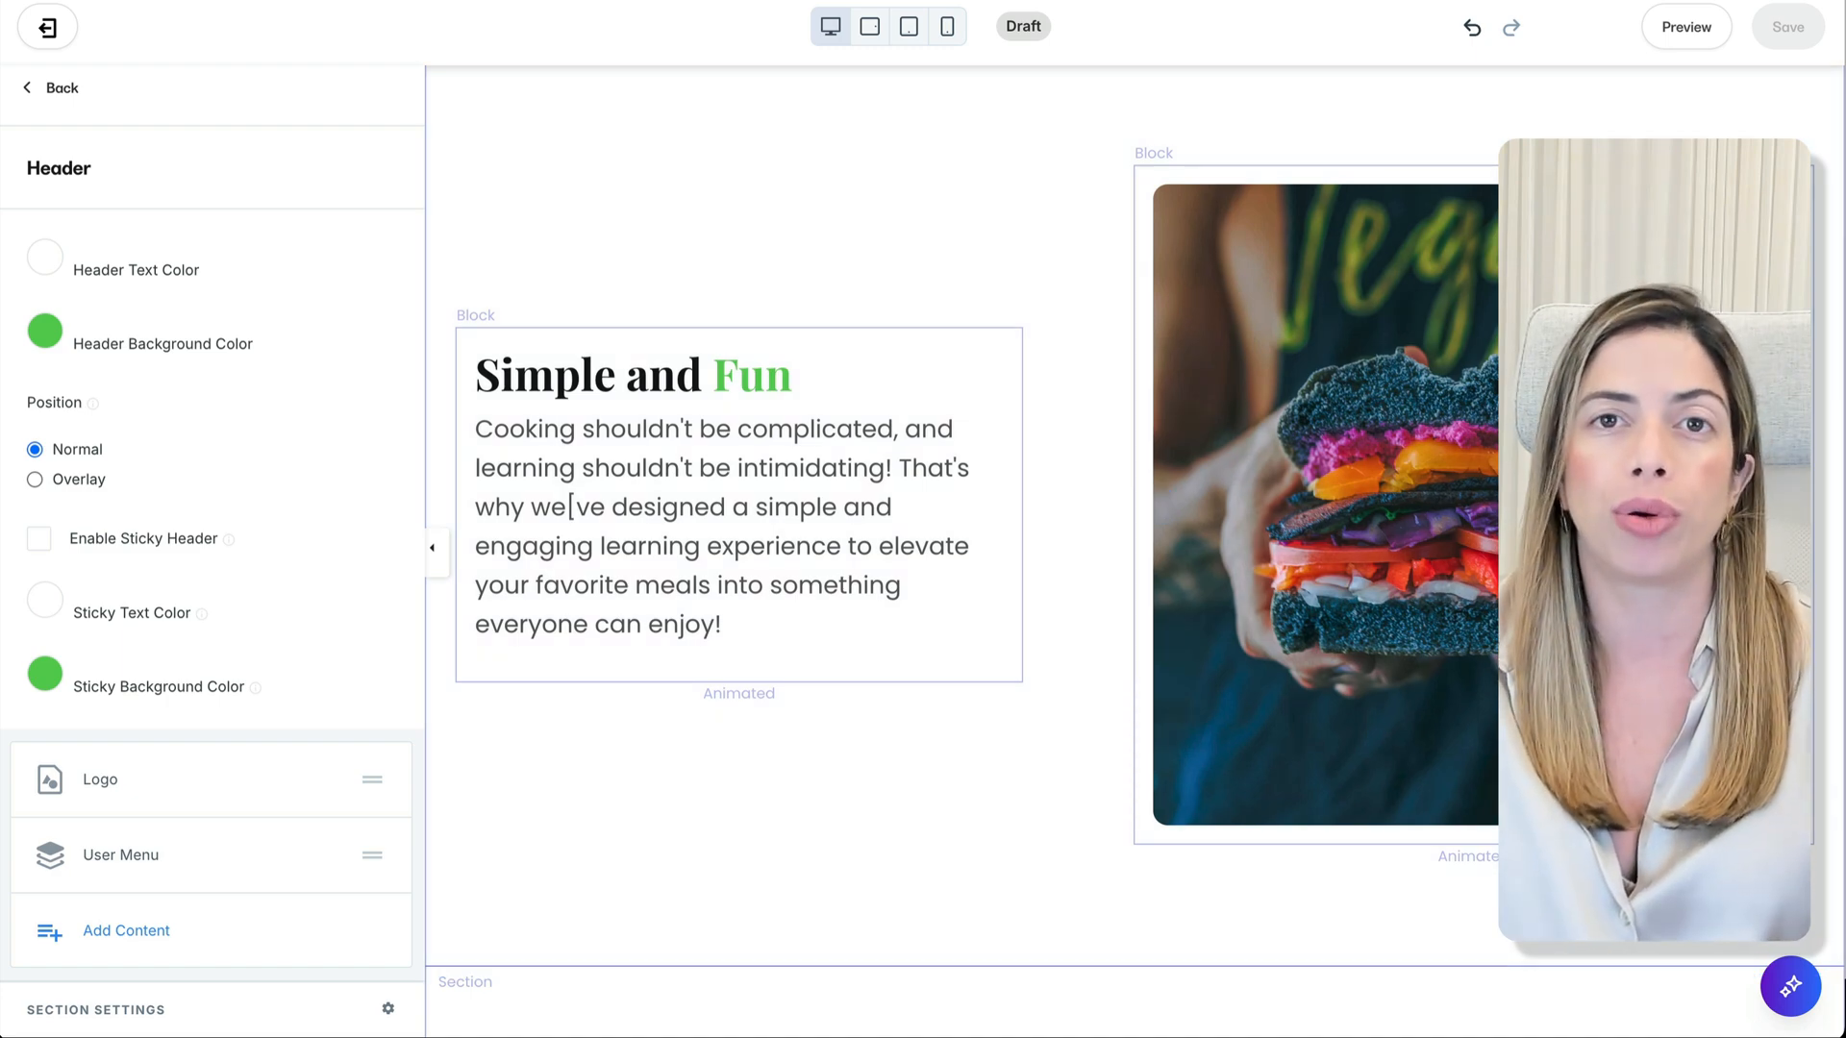
scroll(891, 757, "down", 8)
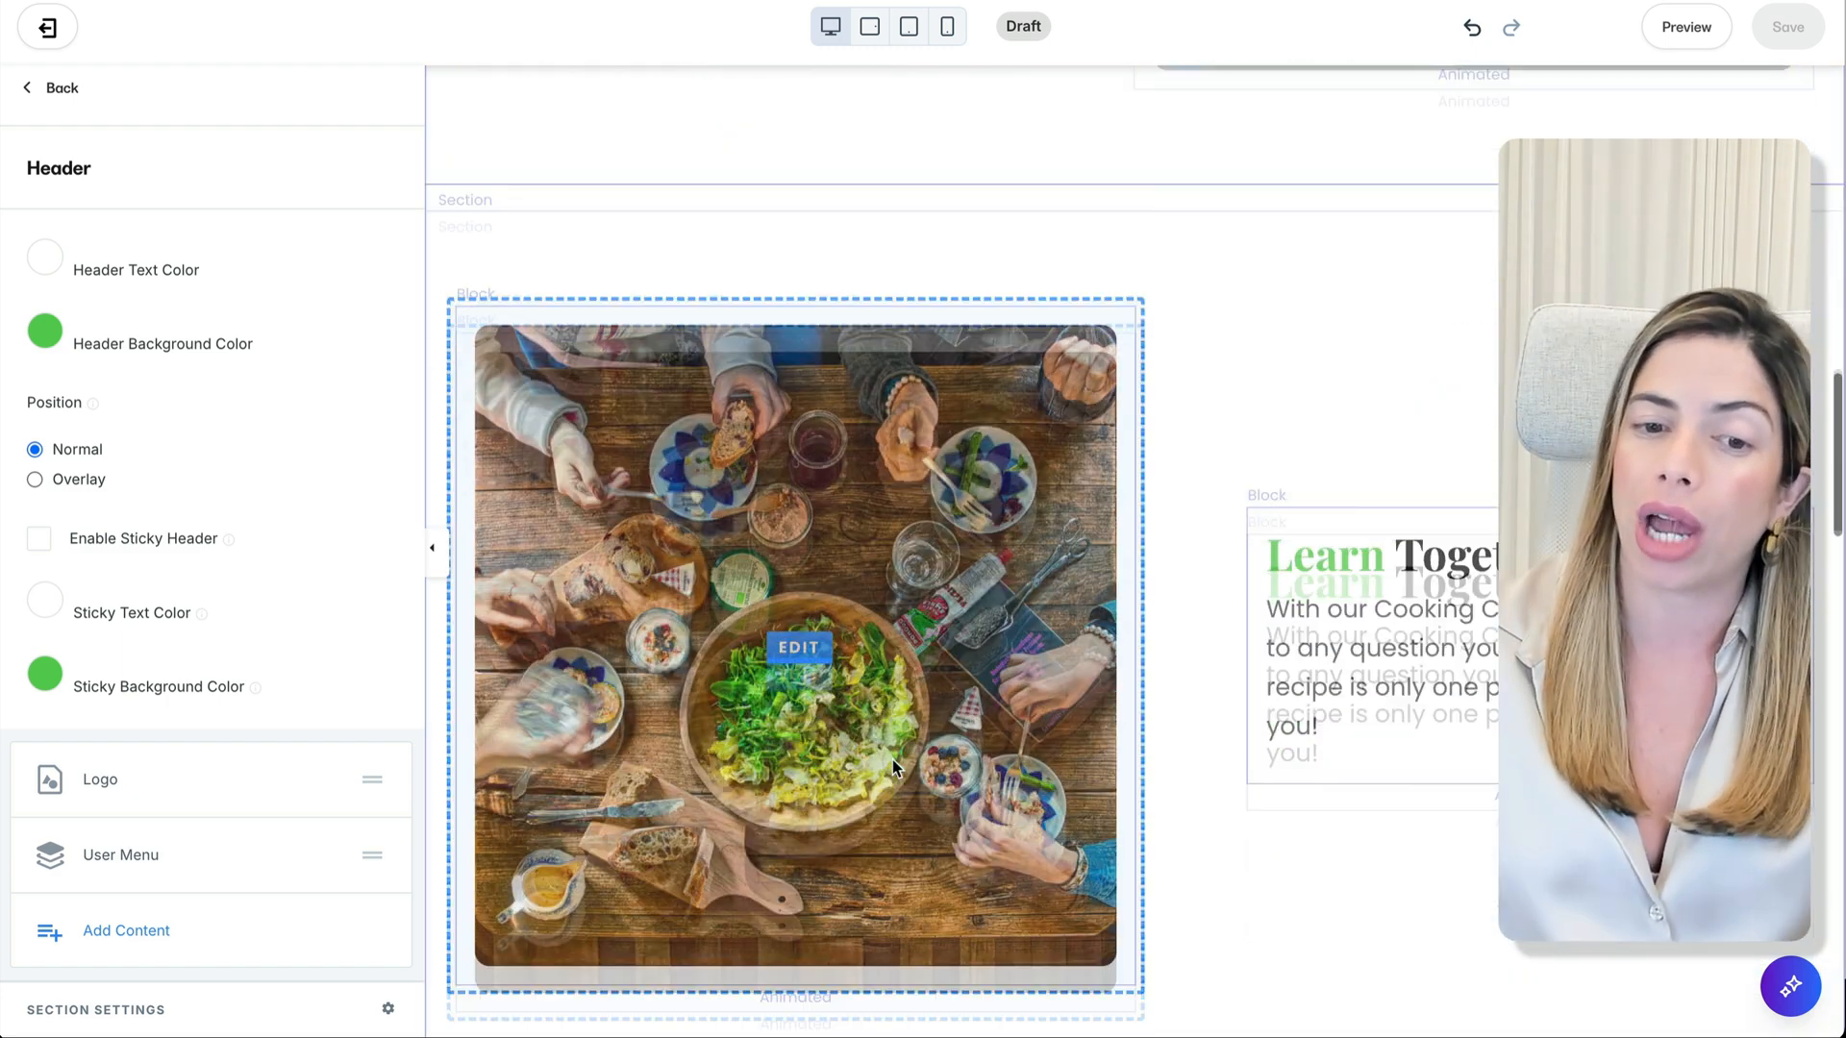
scroll(891, 757, "down", 4)
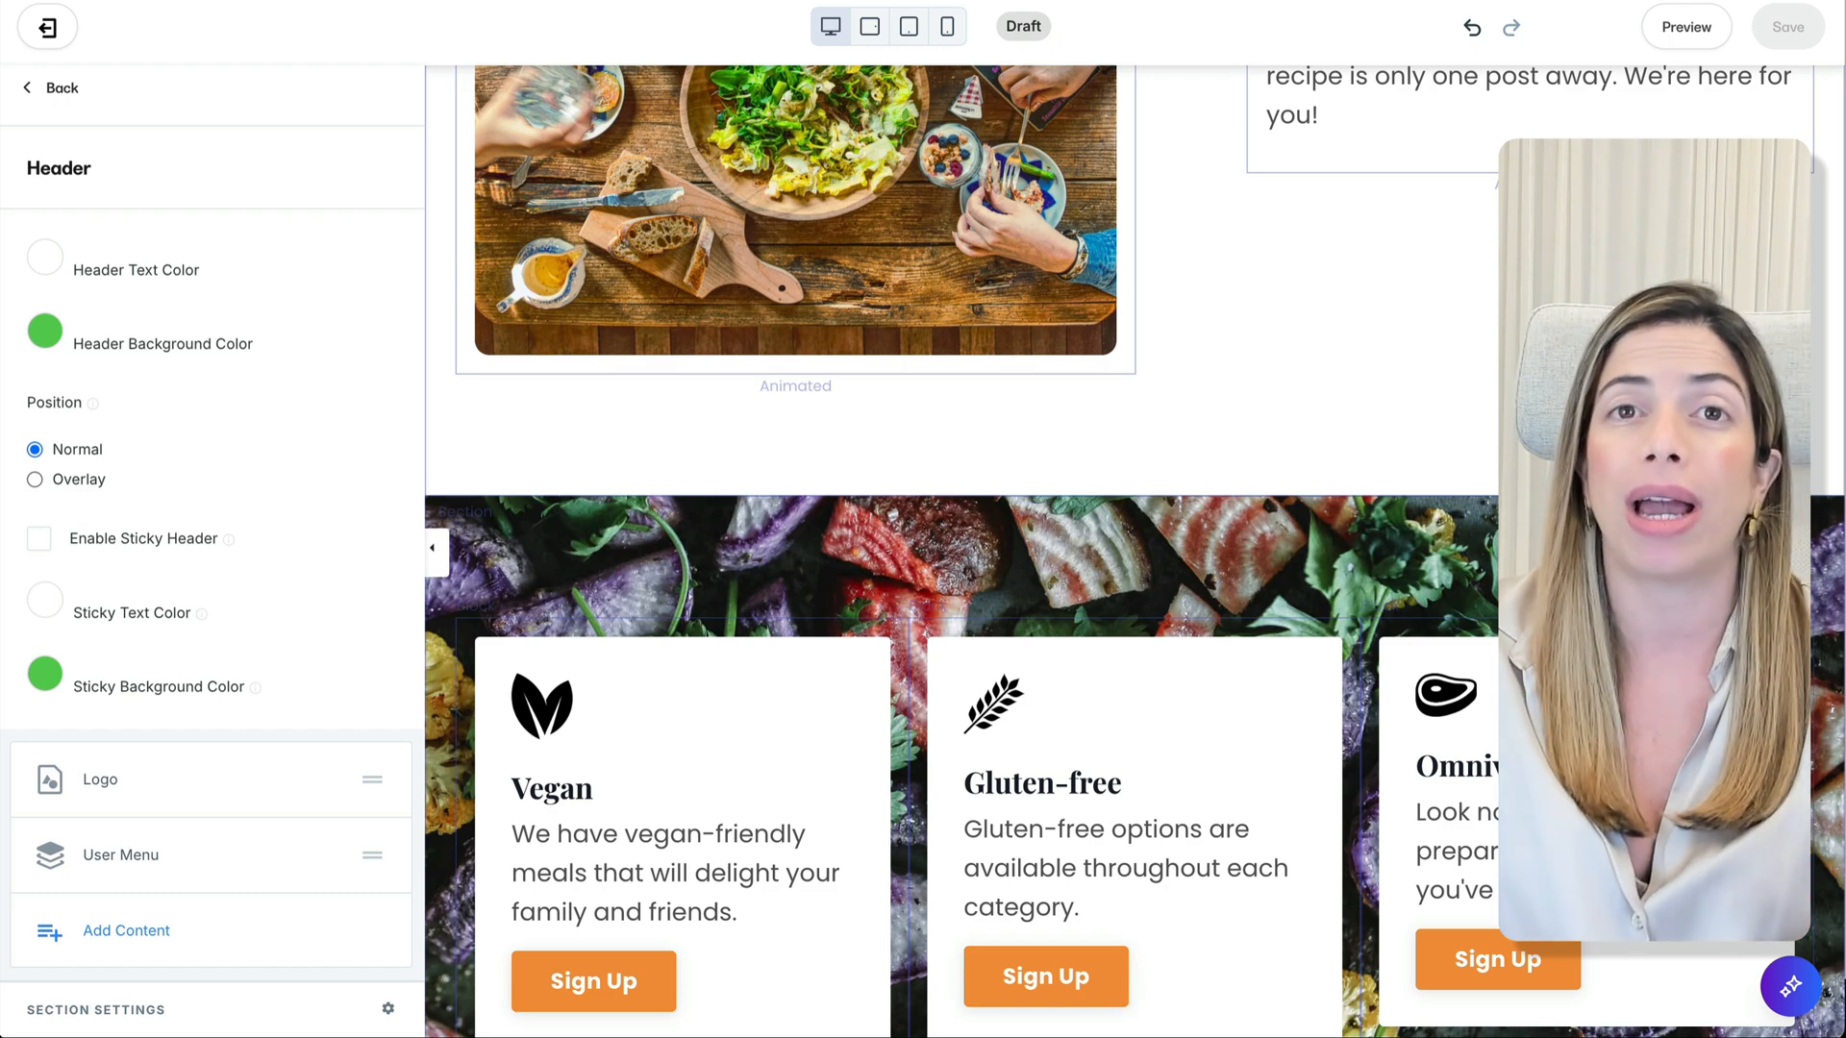
scroll(818, 537, "down", 4)
scroll(817, 534, "down", 2)
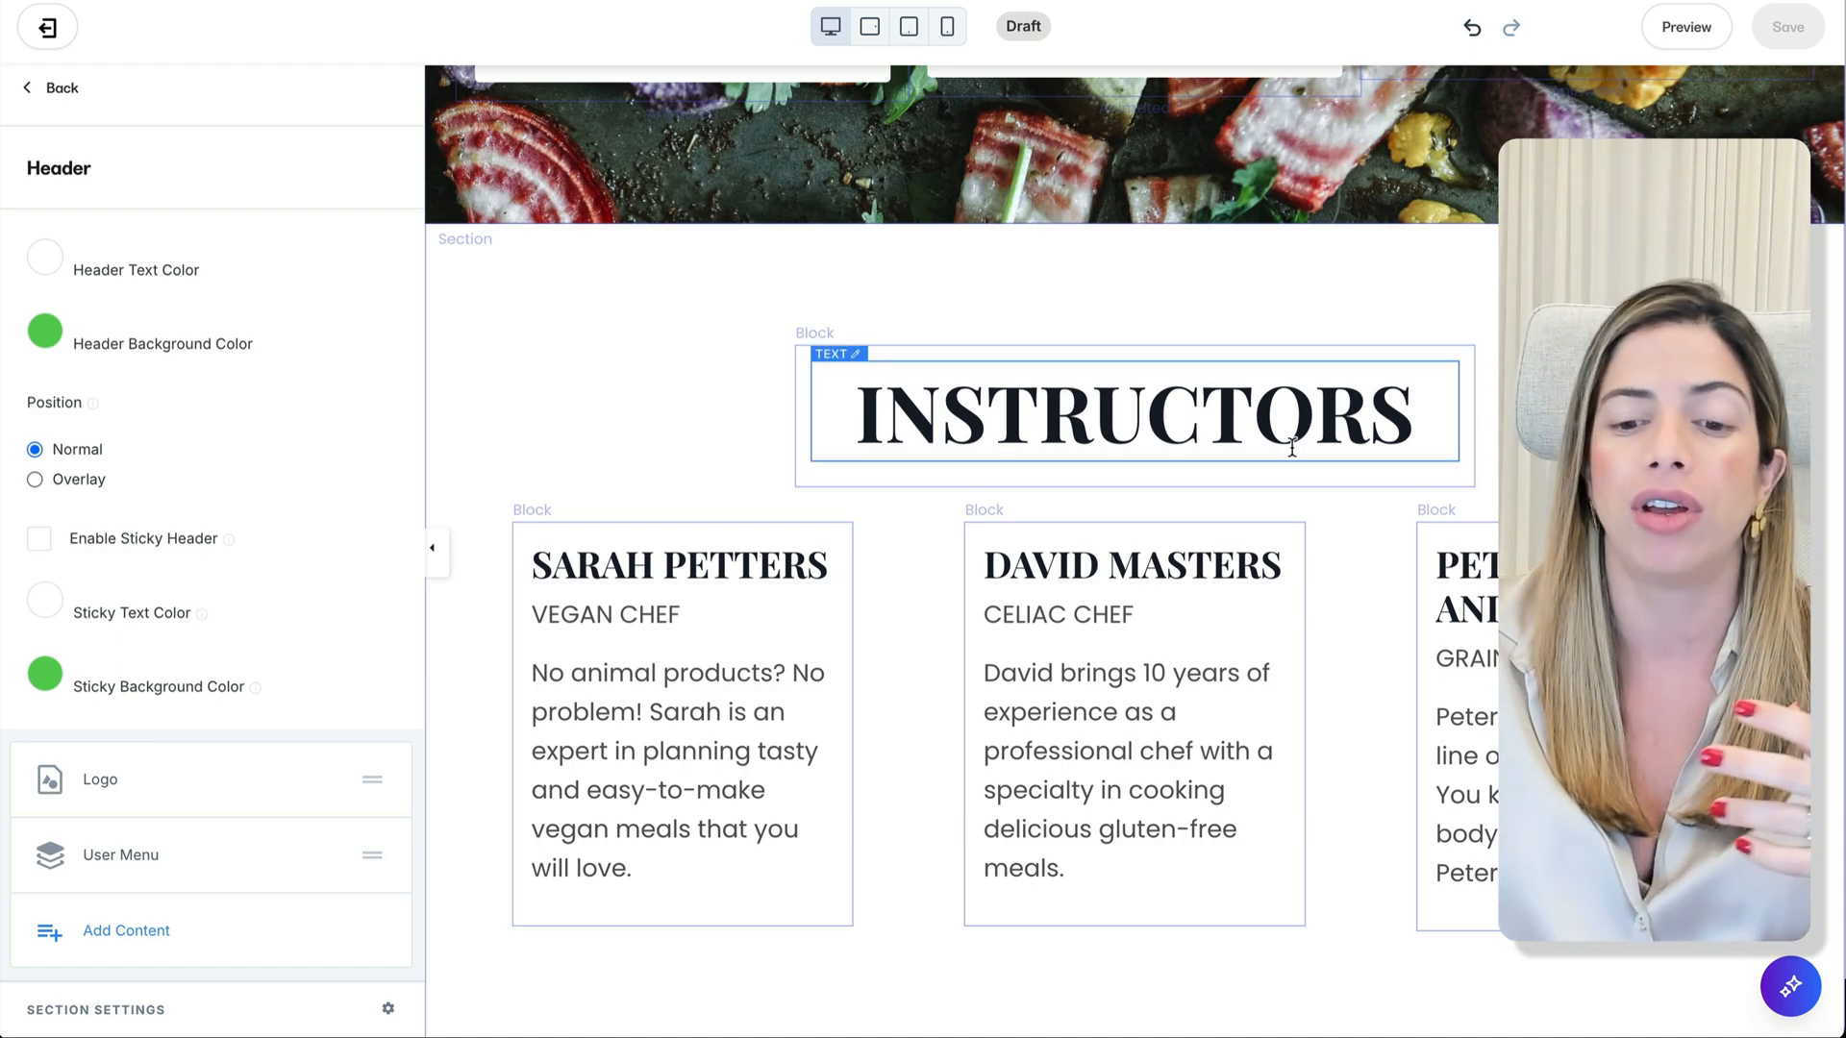
scroll(1284, 452, "down", 10)
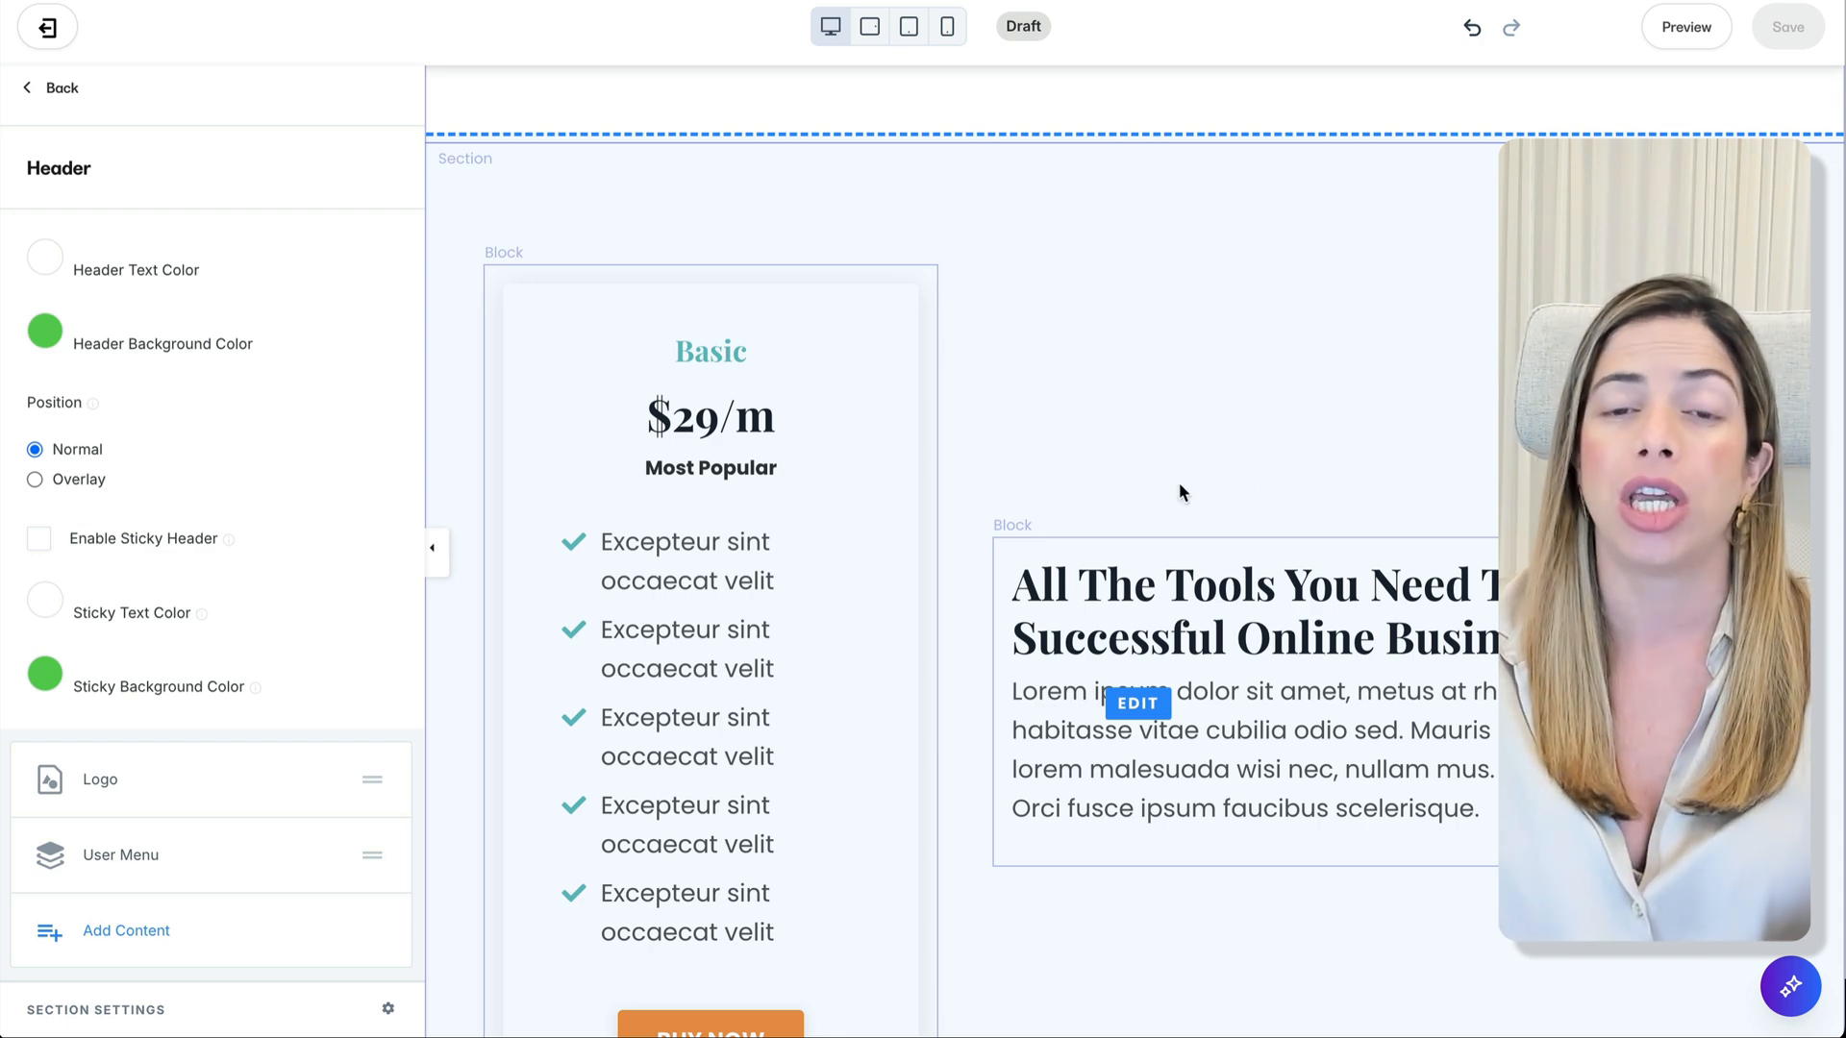
scroll(1183, 492, "down", 2)
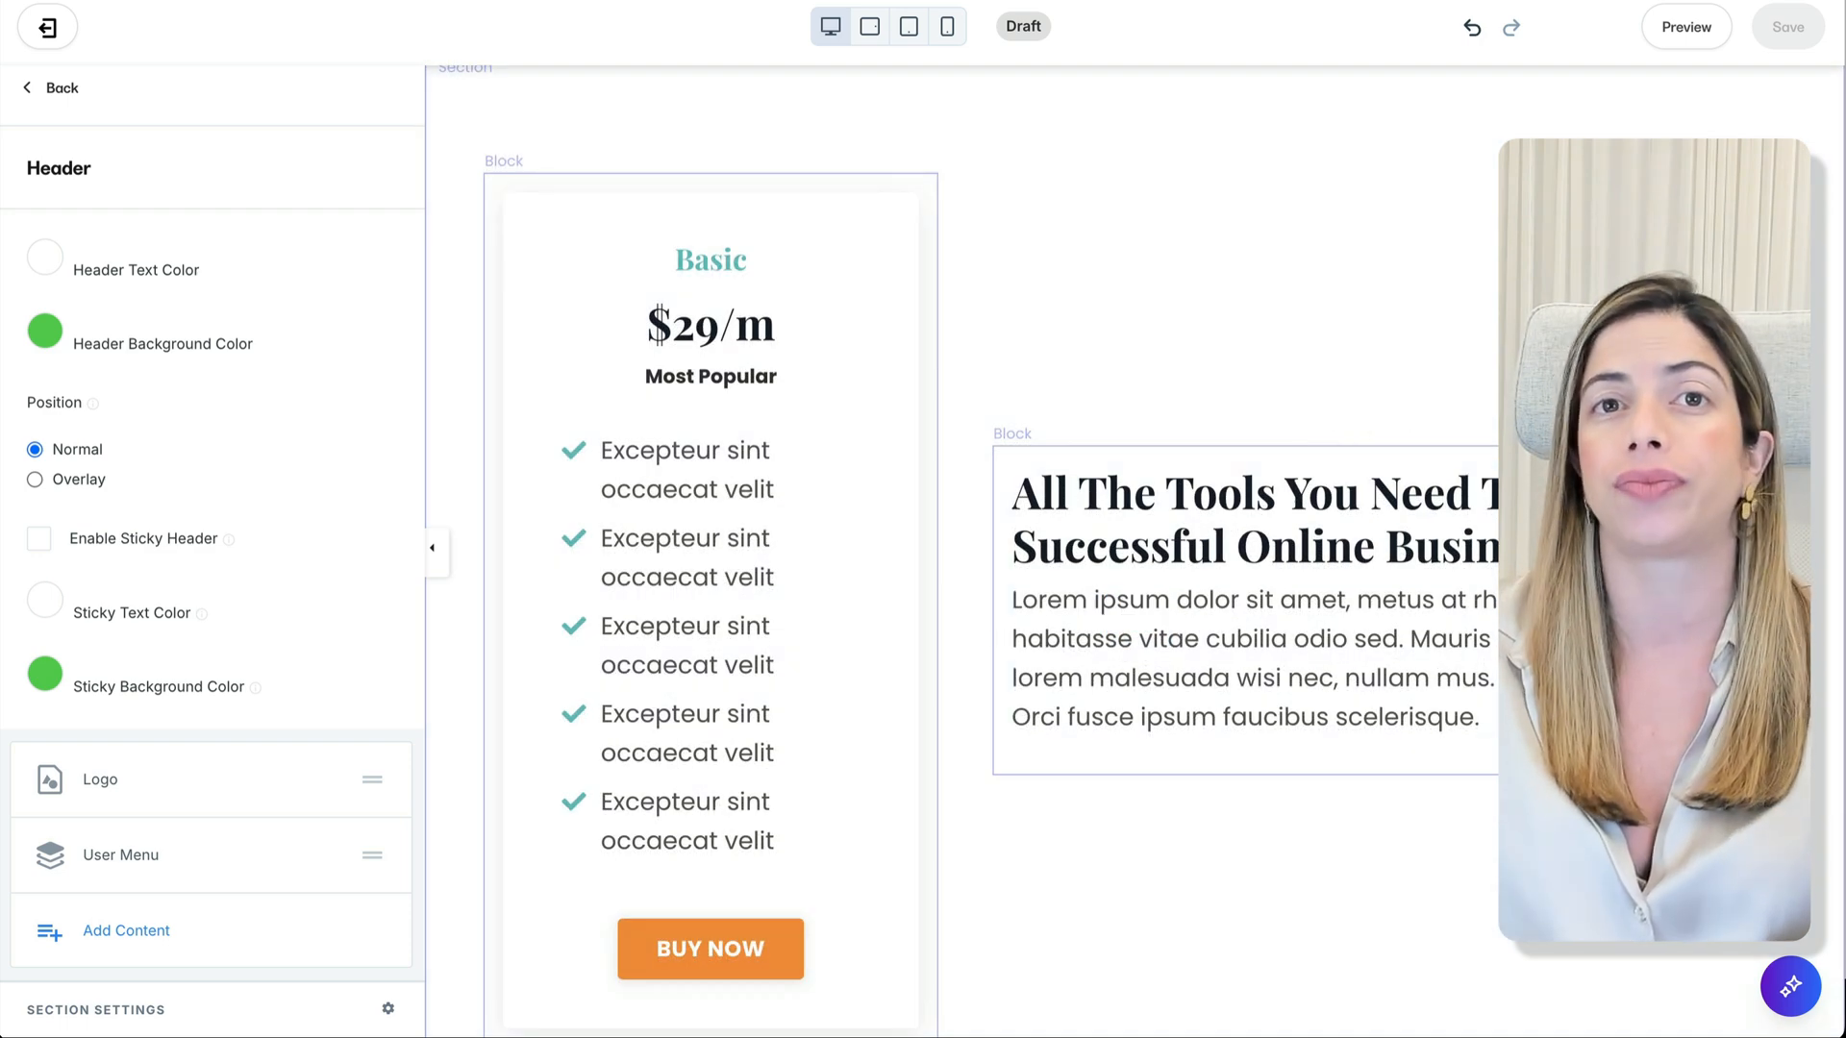
scroll(1134, 548, "down", 5)
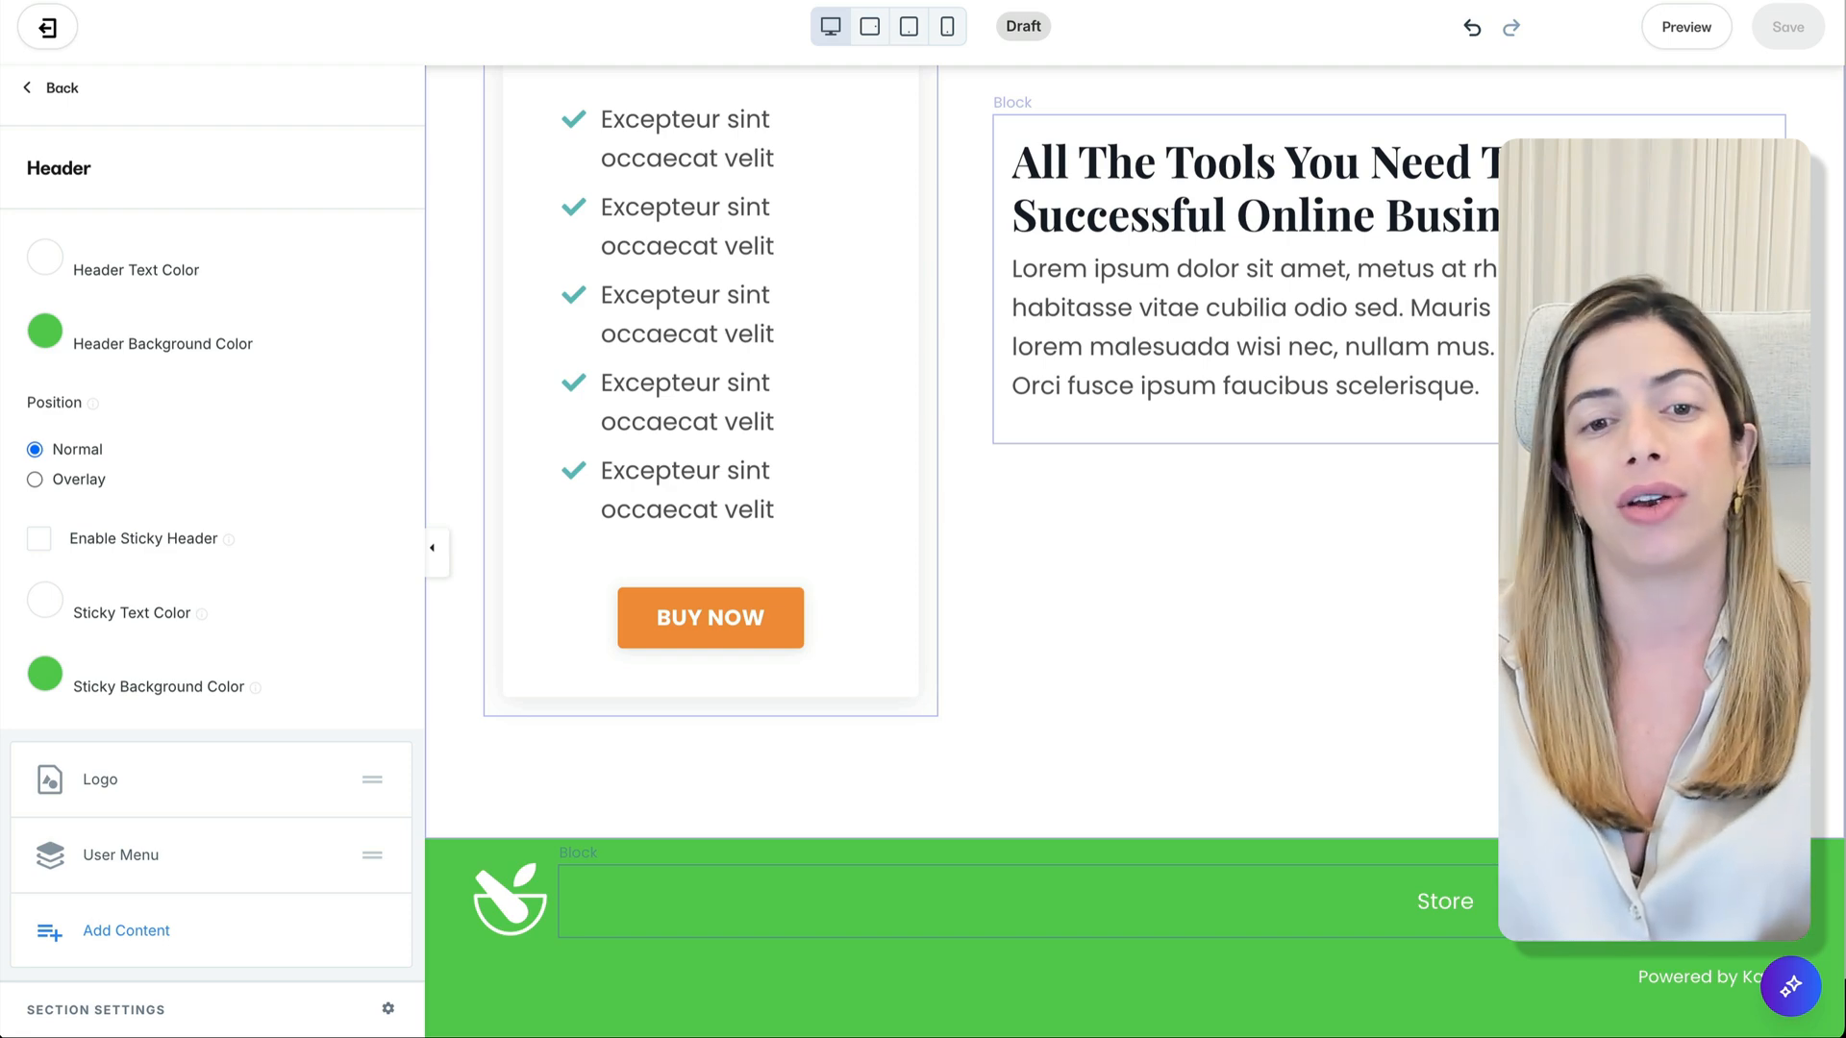
Step: Add an FAQ section with accordion blocks below the Pricing Option section
left_click(53, 87)
left_click(125, 794)
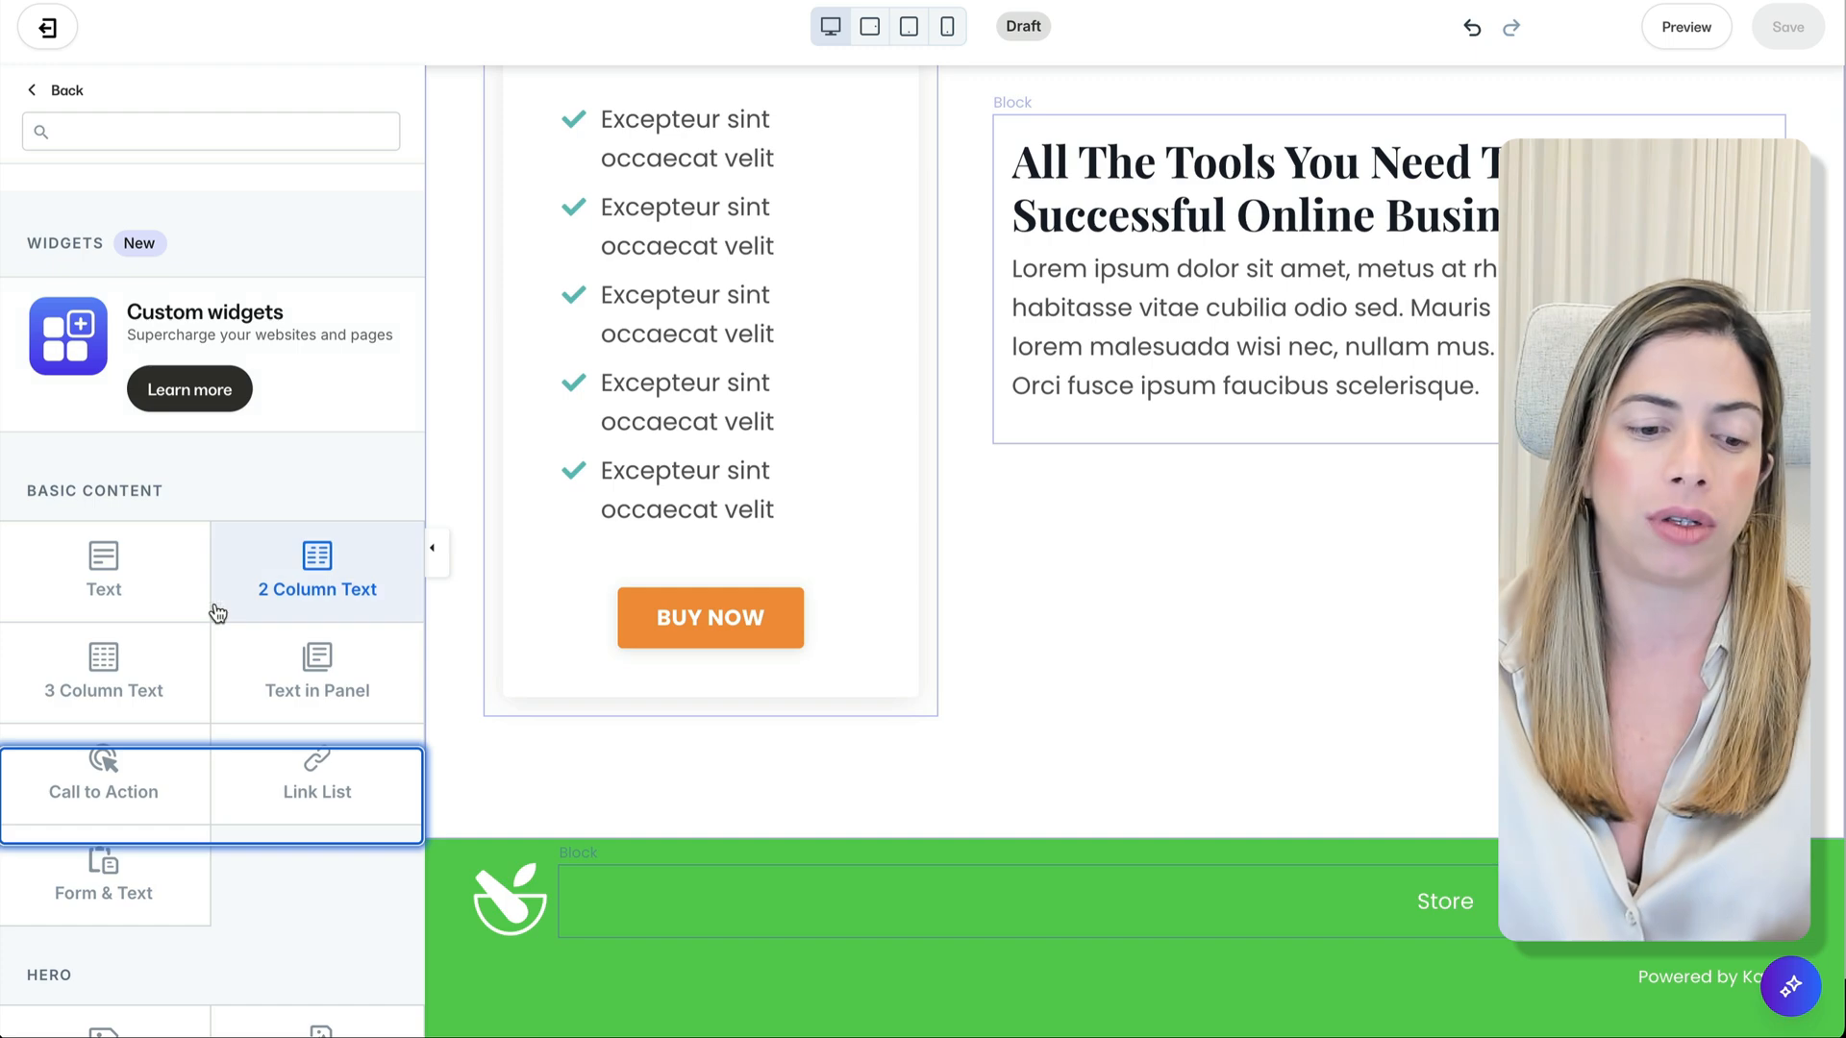
scroll(215, 607, "down", 10)
scroll(229, 527, "down", 10)
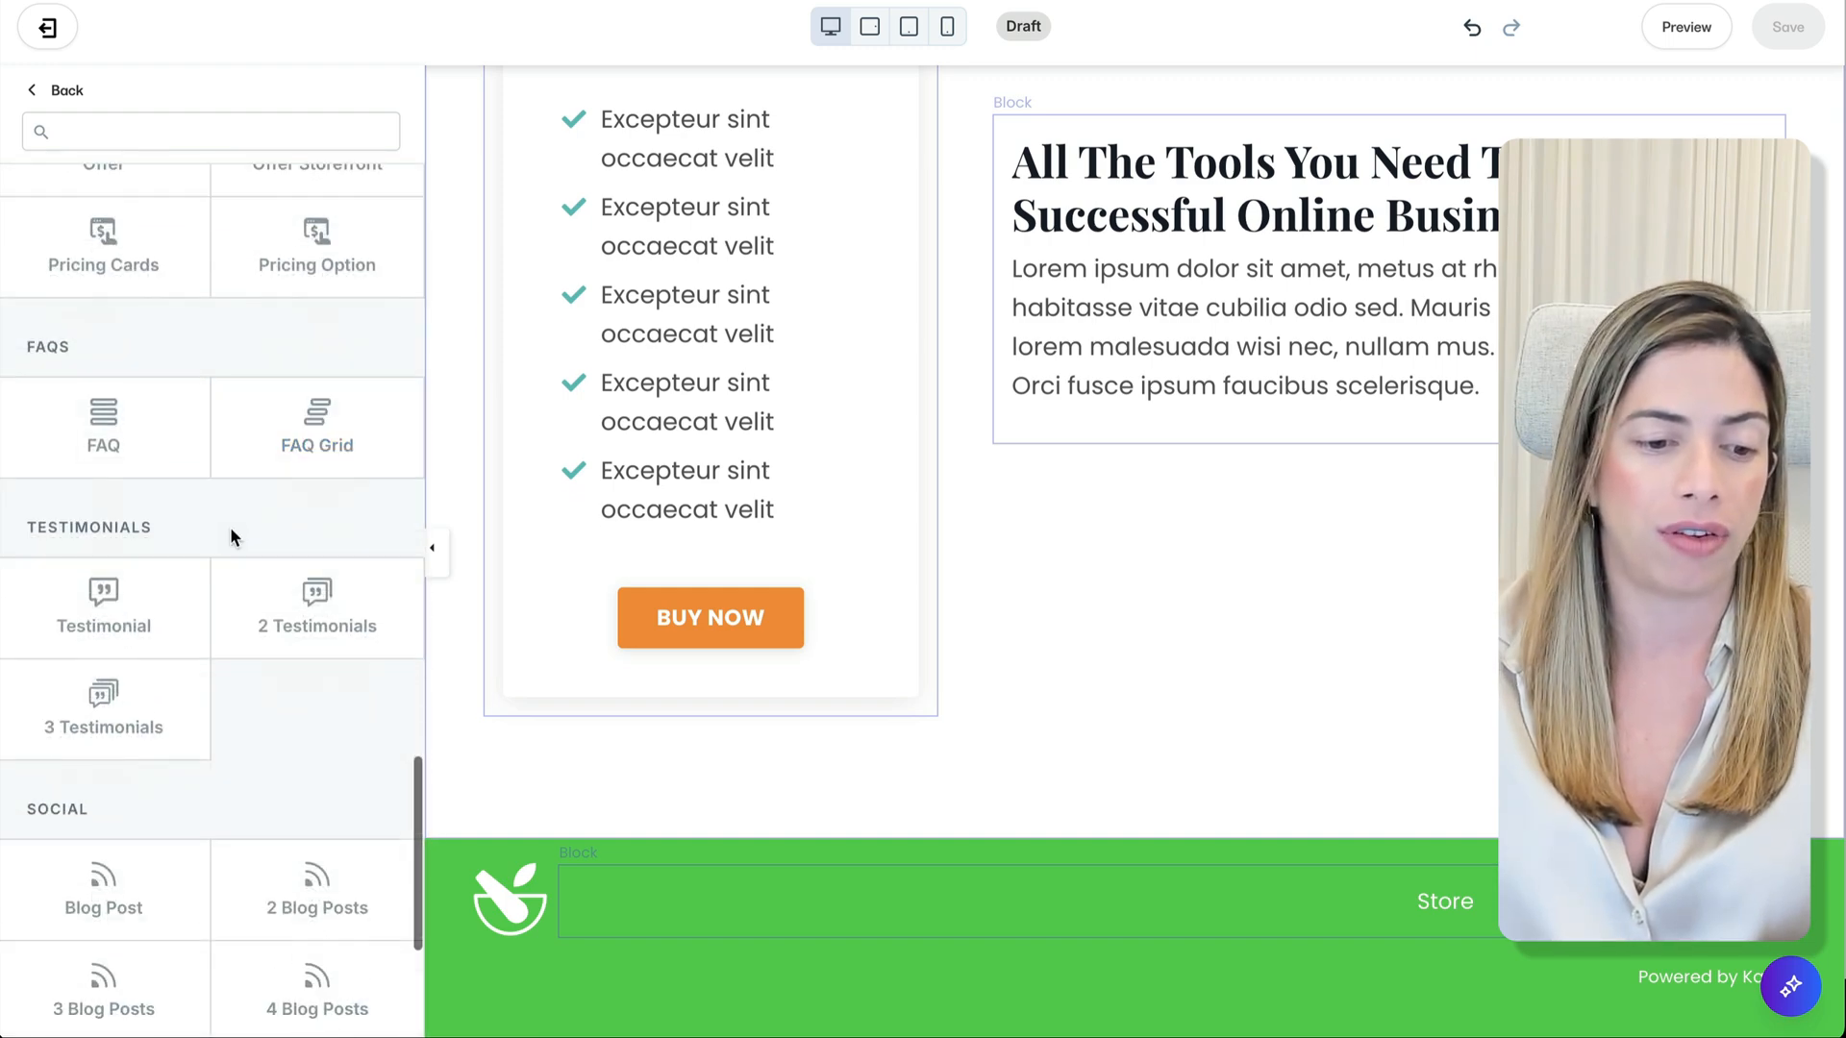
left_click(141, 327)
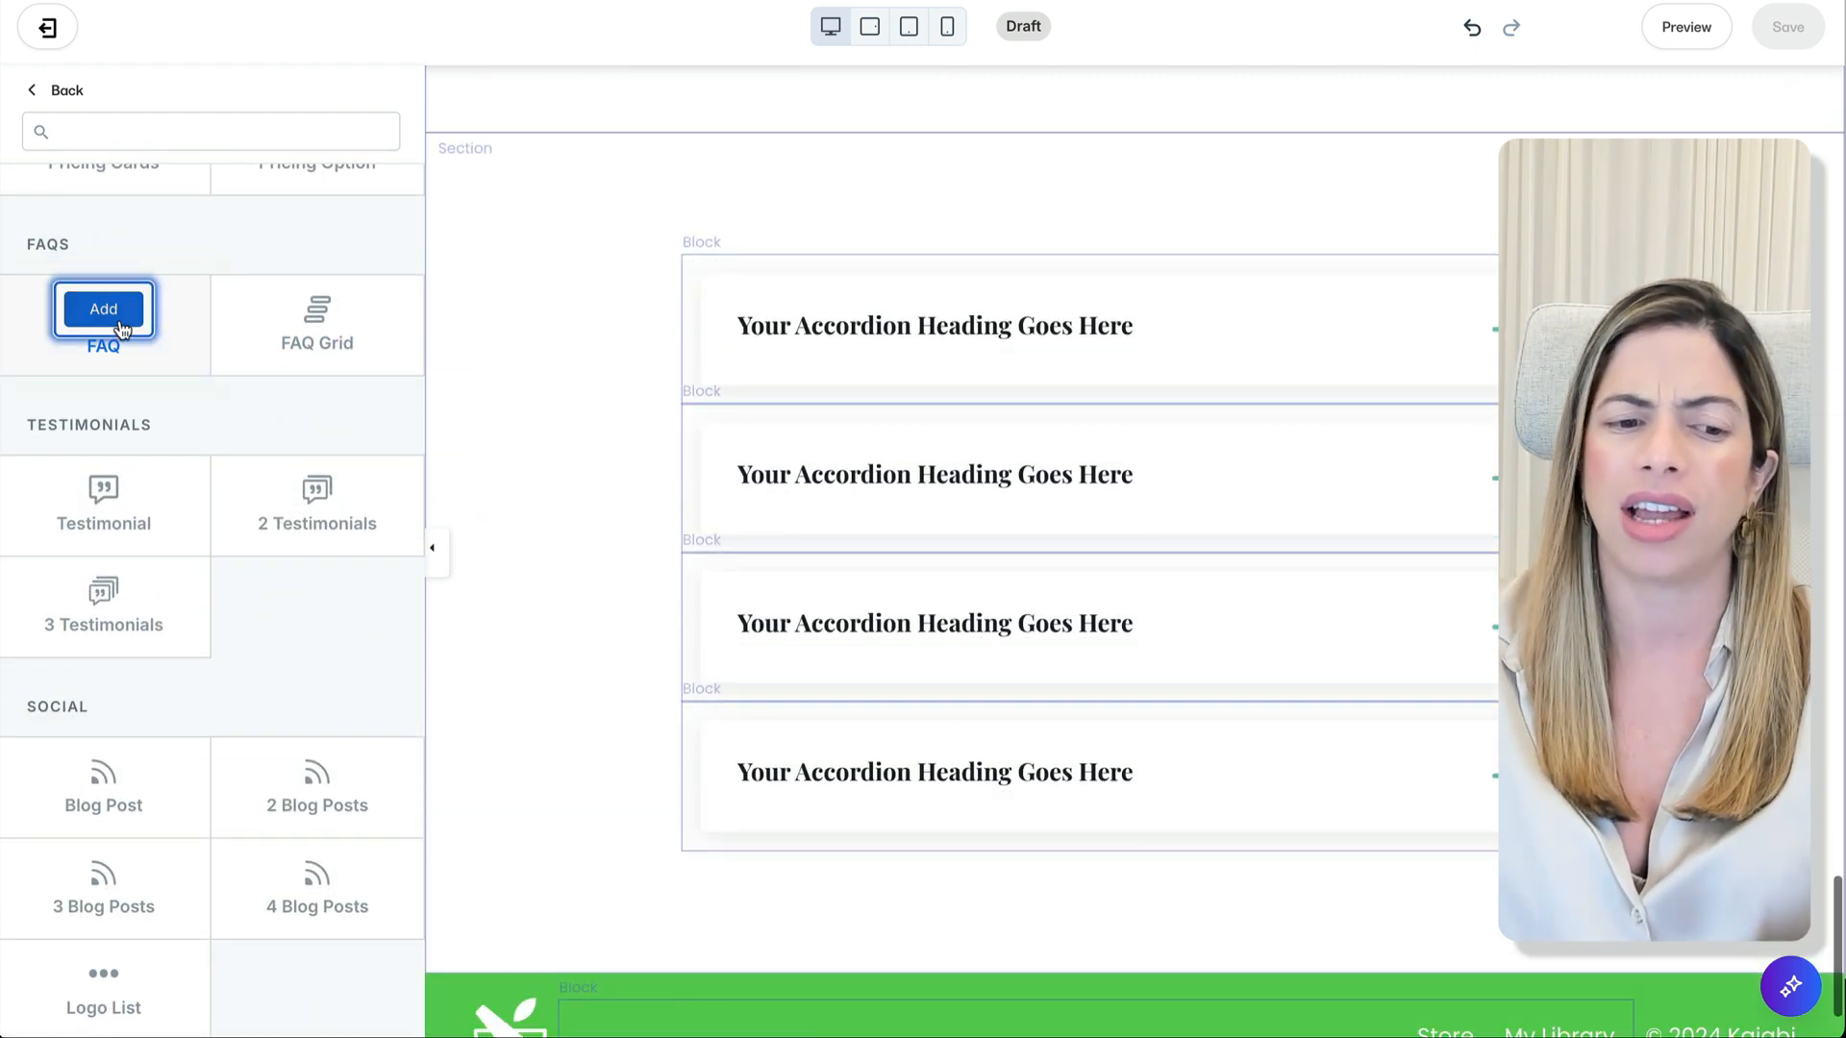
Step: Add a 3 Testimonials section to the sales page below the FAQ section
left_click(53, 87)
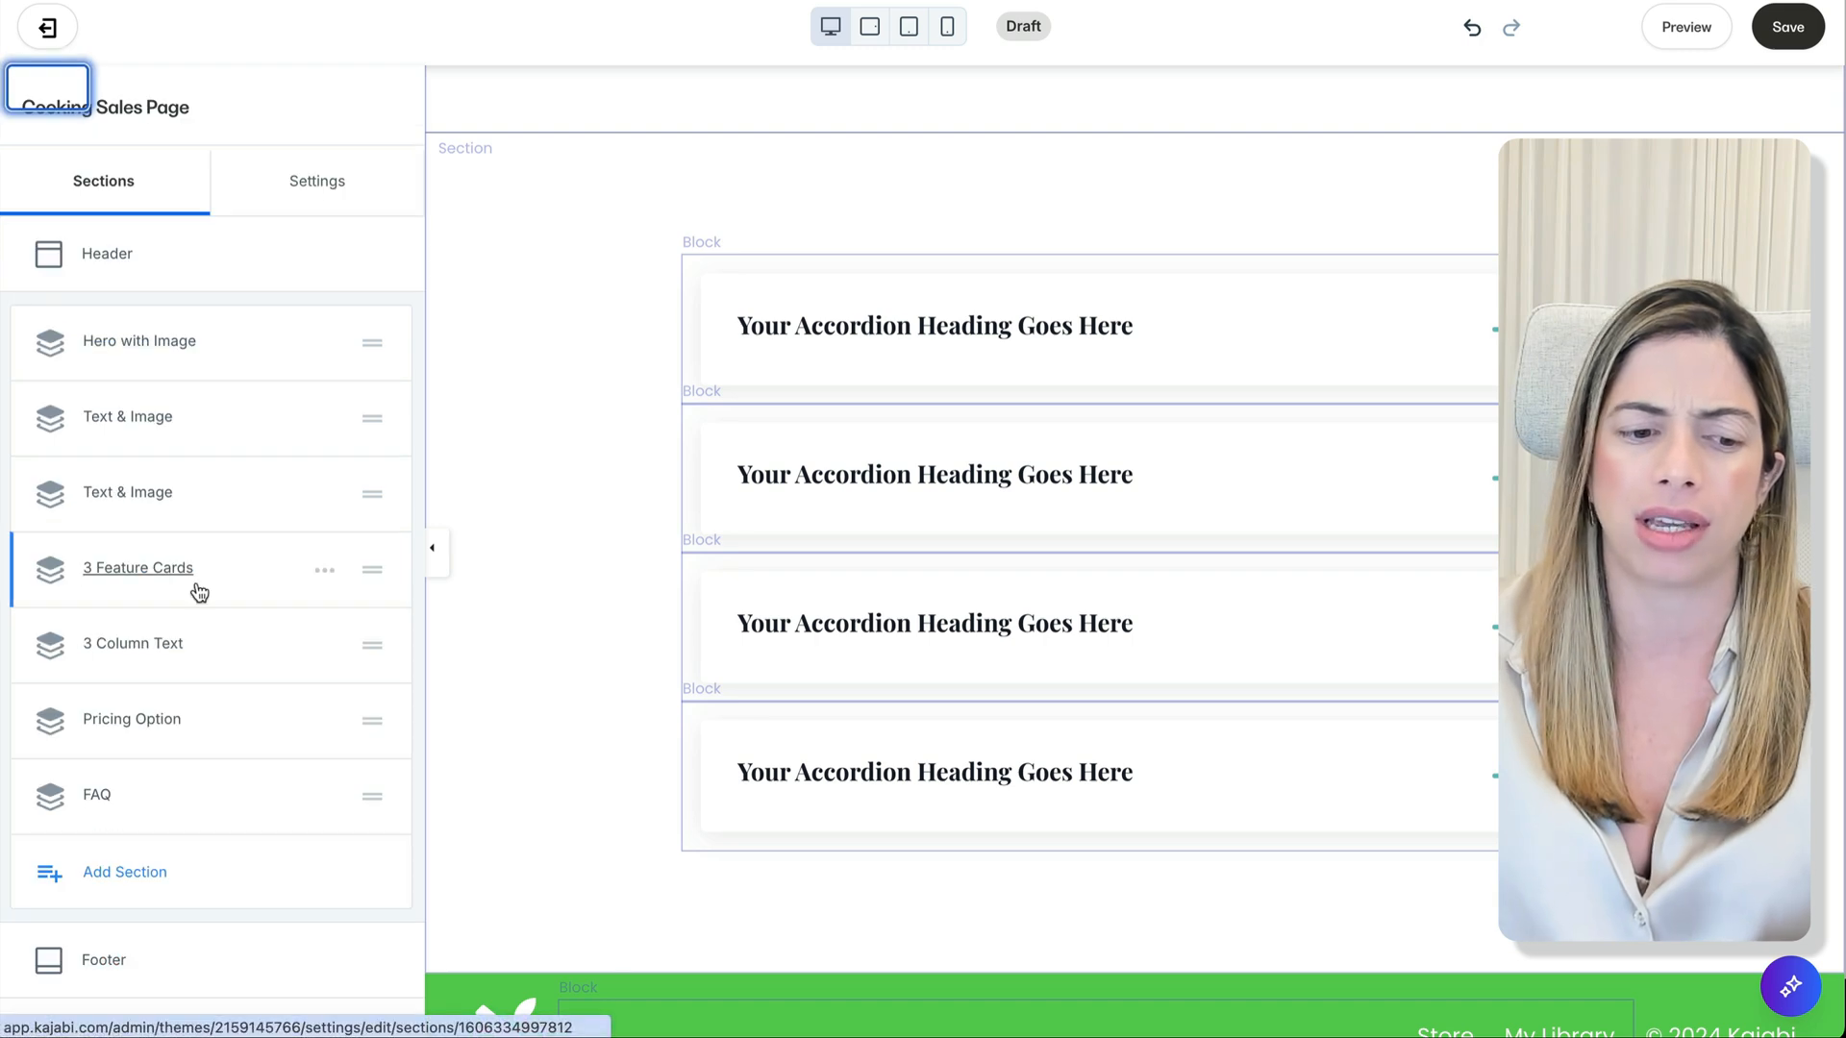
scroll(173, 576, "down", 3)
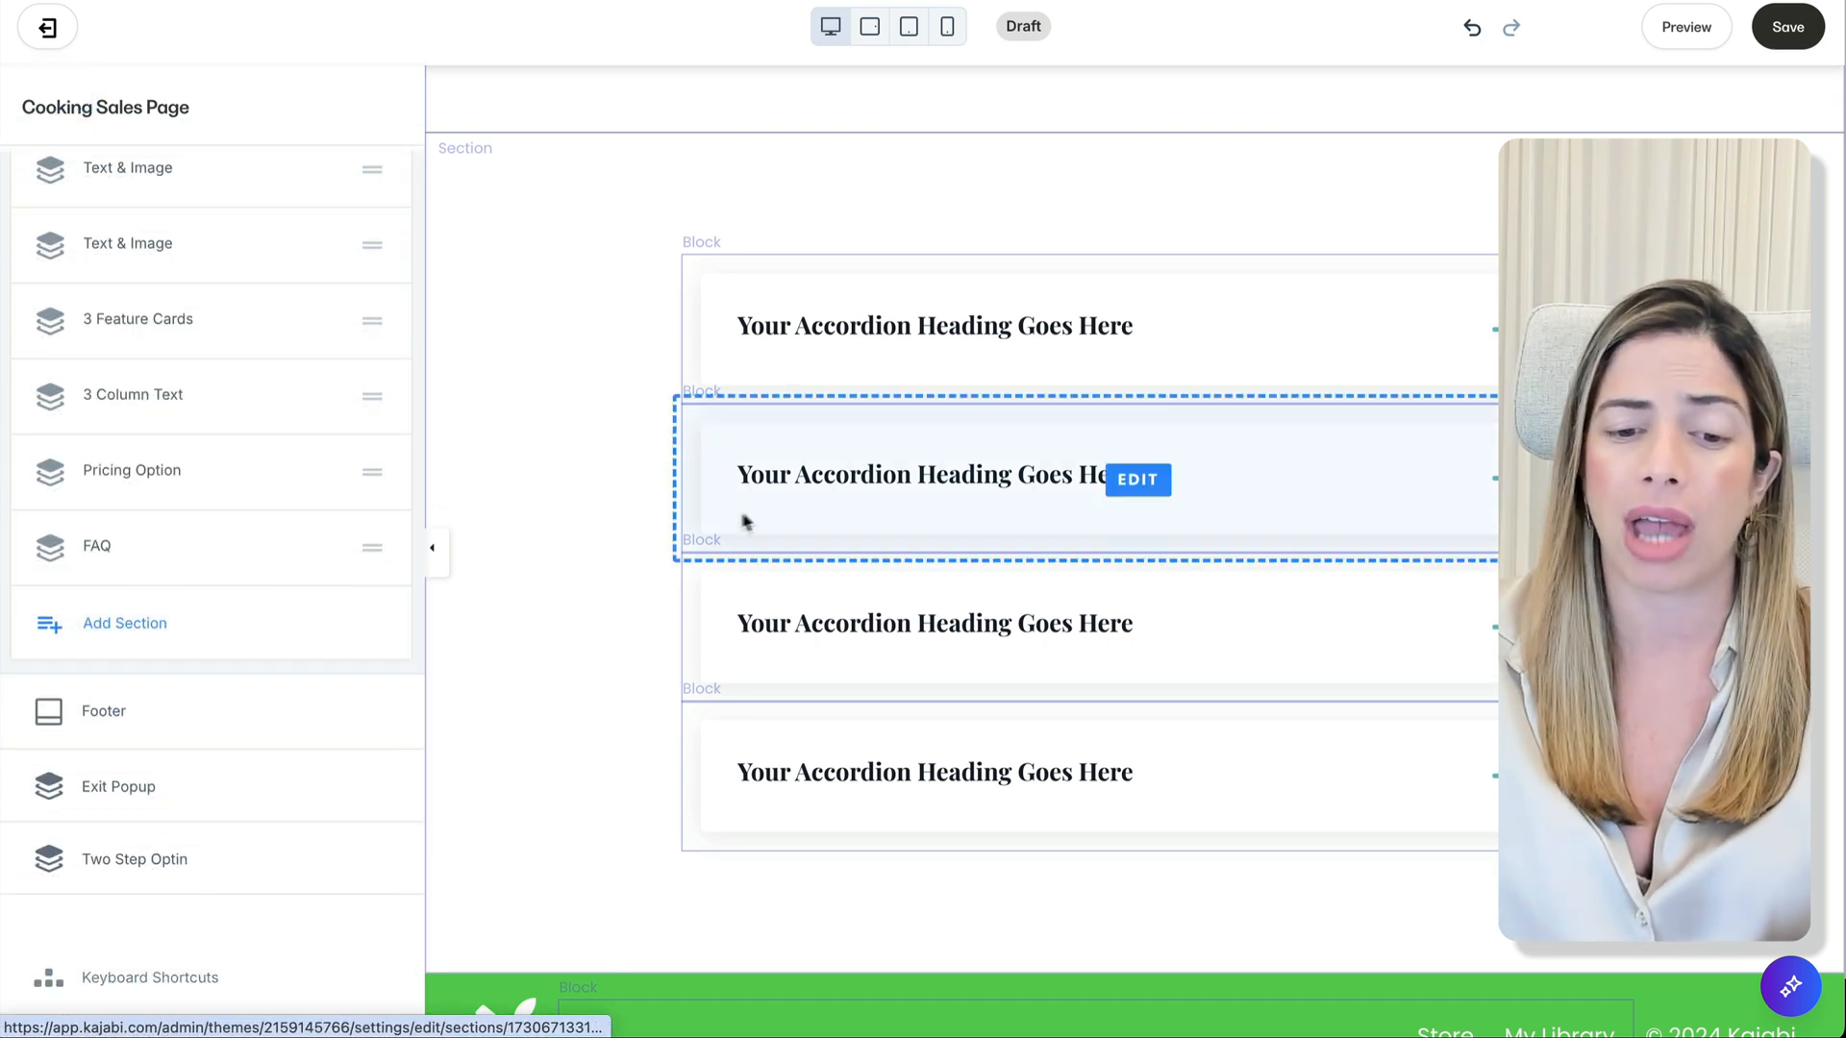
left_click(181, 626)
scroll(183, 627, "down", 15)
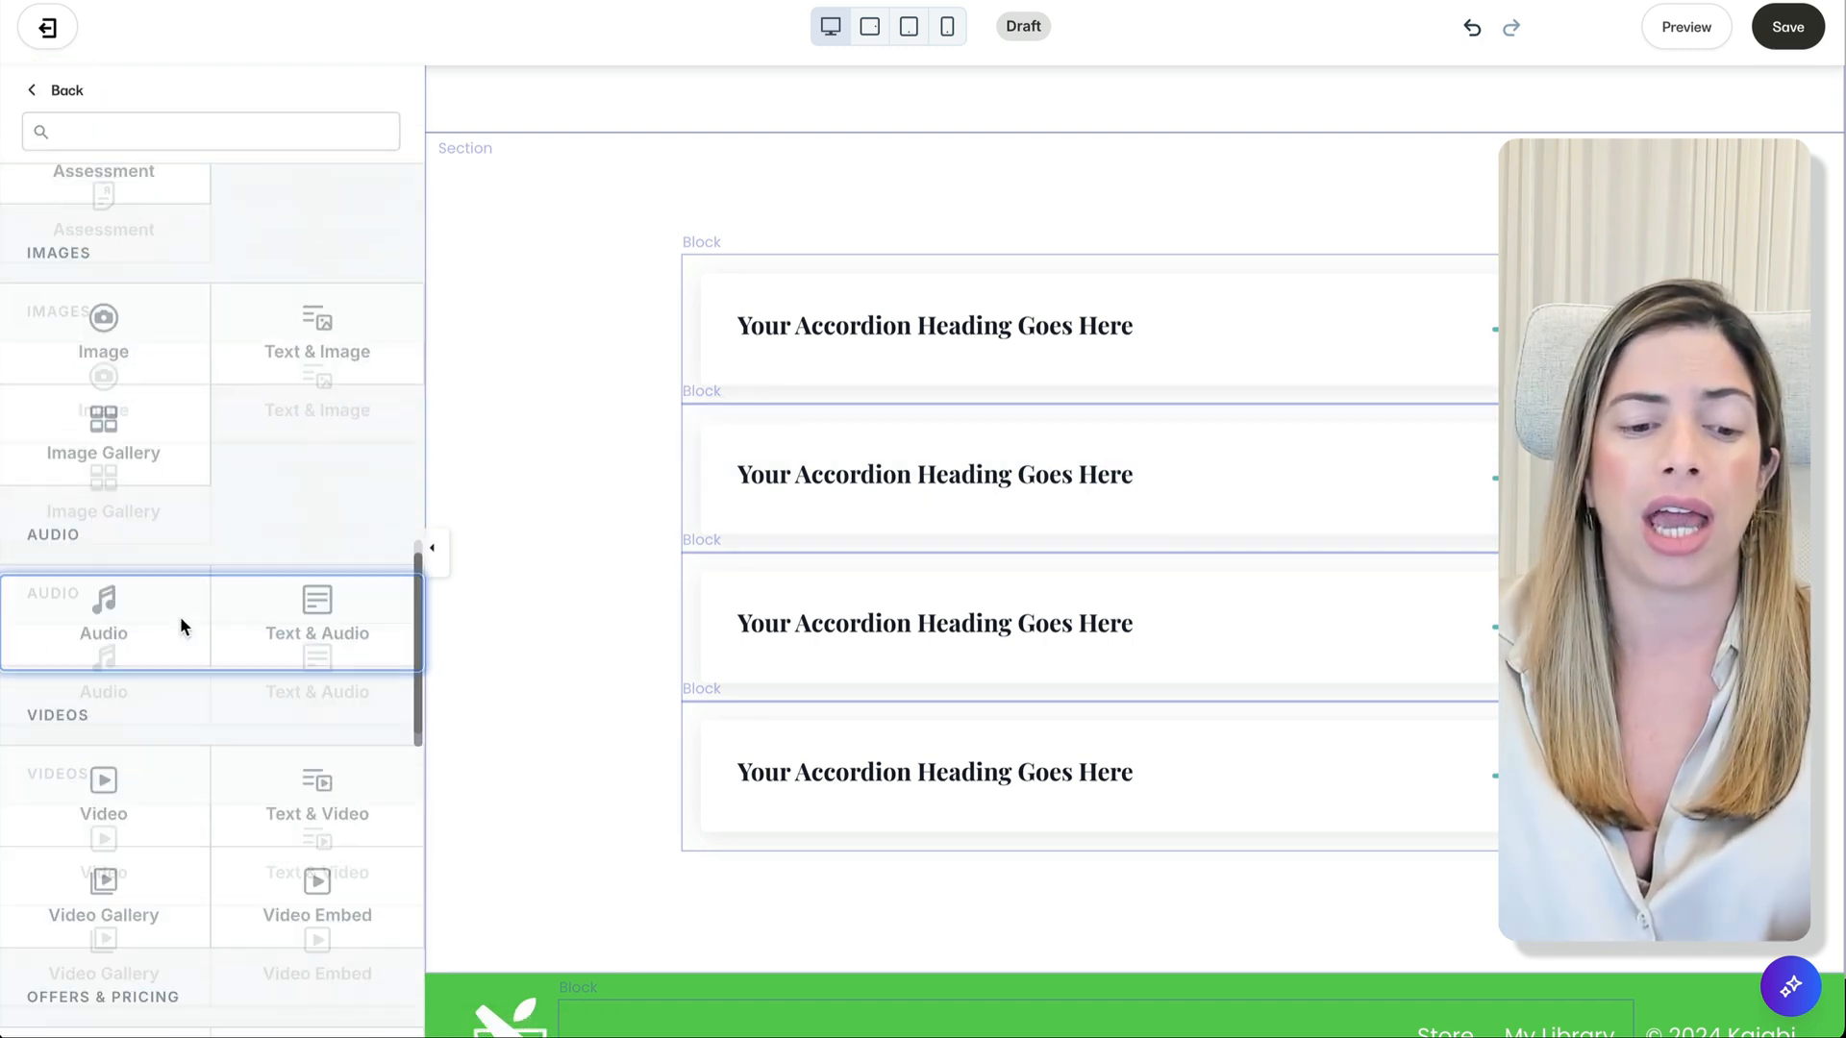
scroll(181, 626, "down", 2)
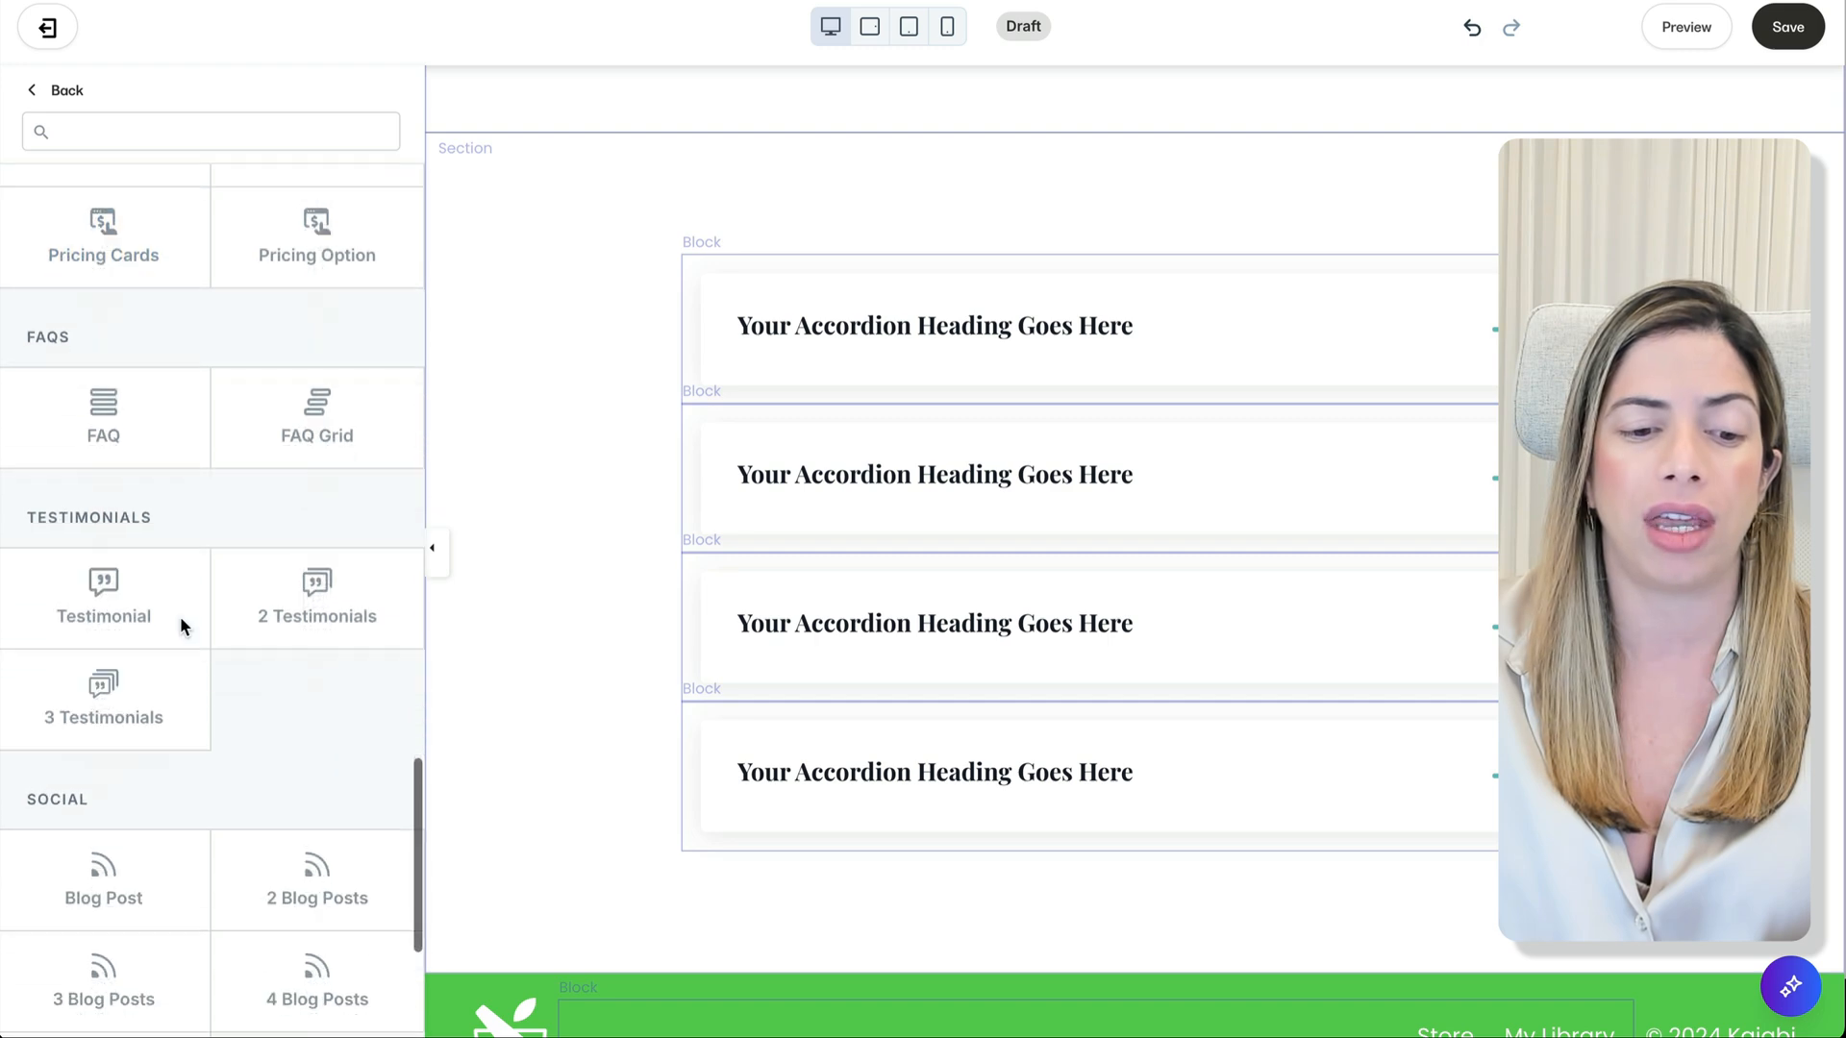
left_click(132, 704)
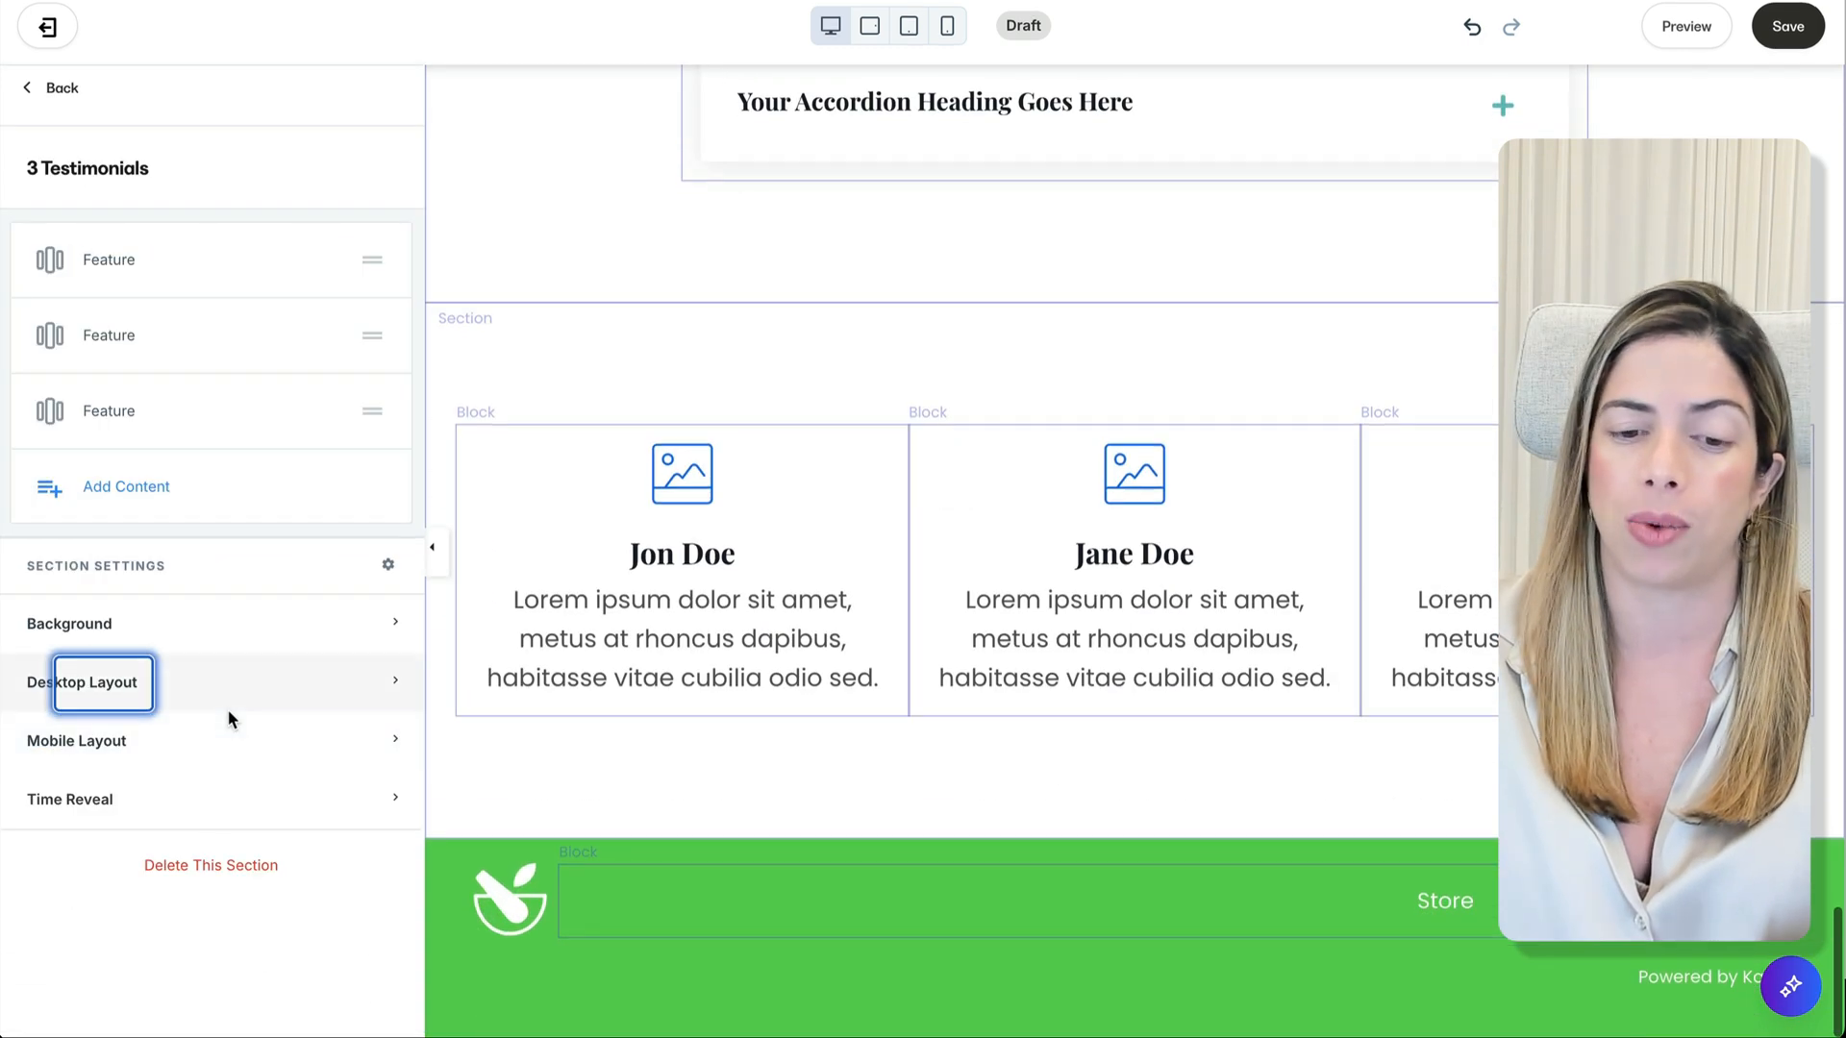
Step: Move the 3 Testimonials section between 3 Column Text and Pricing Option, and save the page
left_click(61, 106)
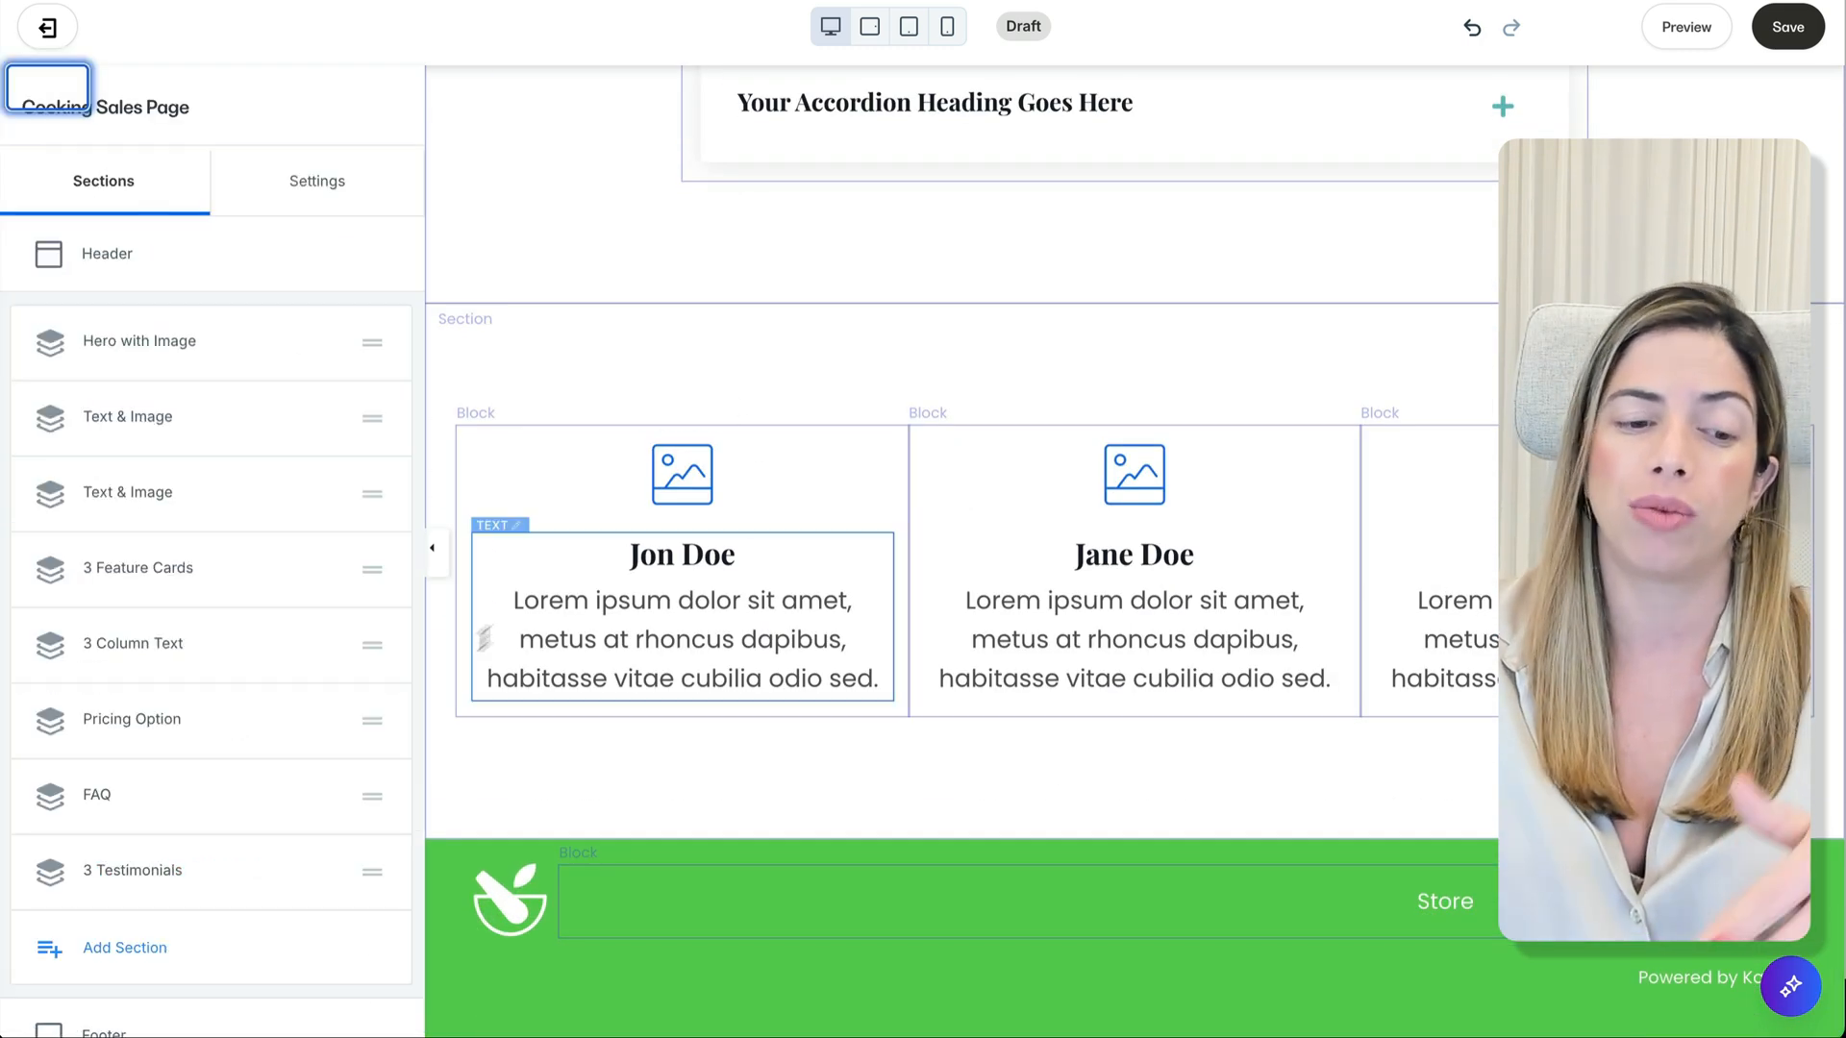
scroll(221, 824, "down", 2)
left_click_drag(372, 672, 369, 527)
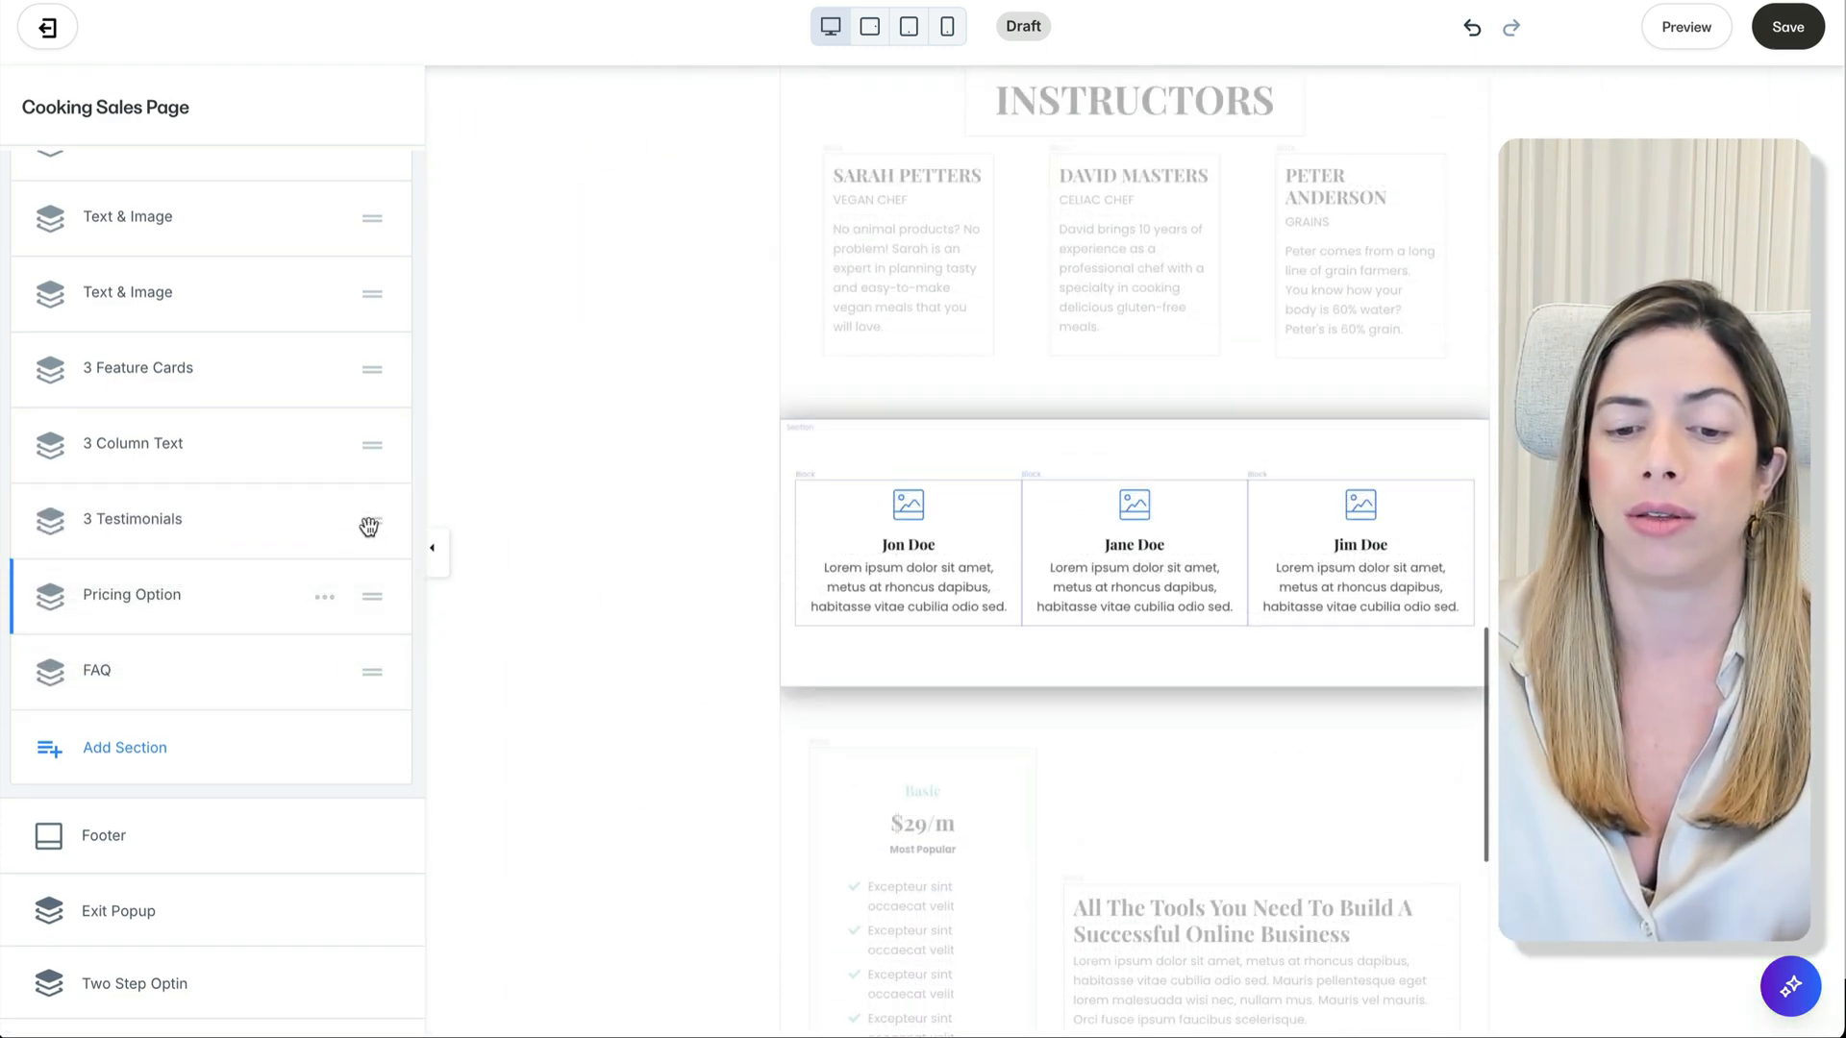
left_click(1788, 26)
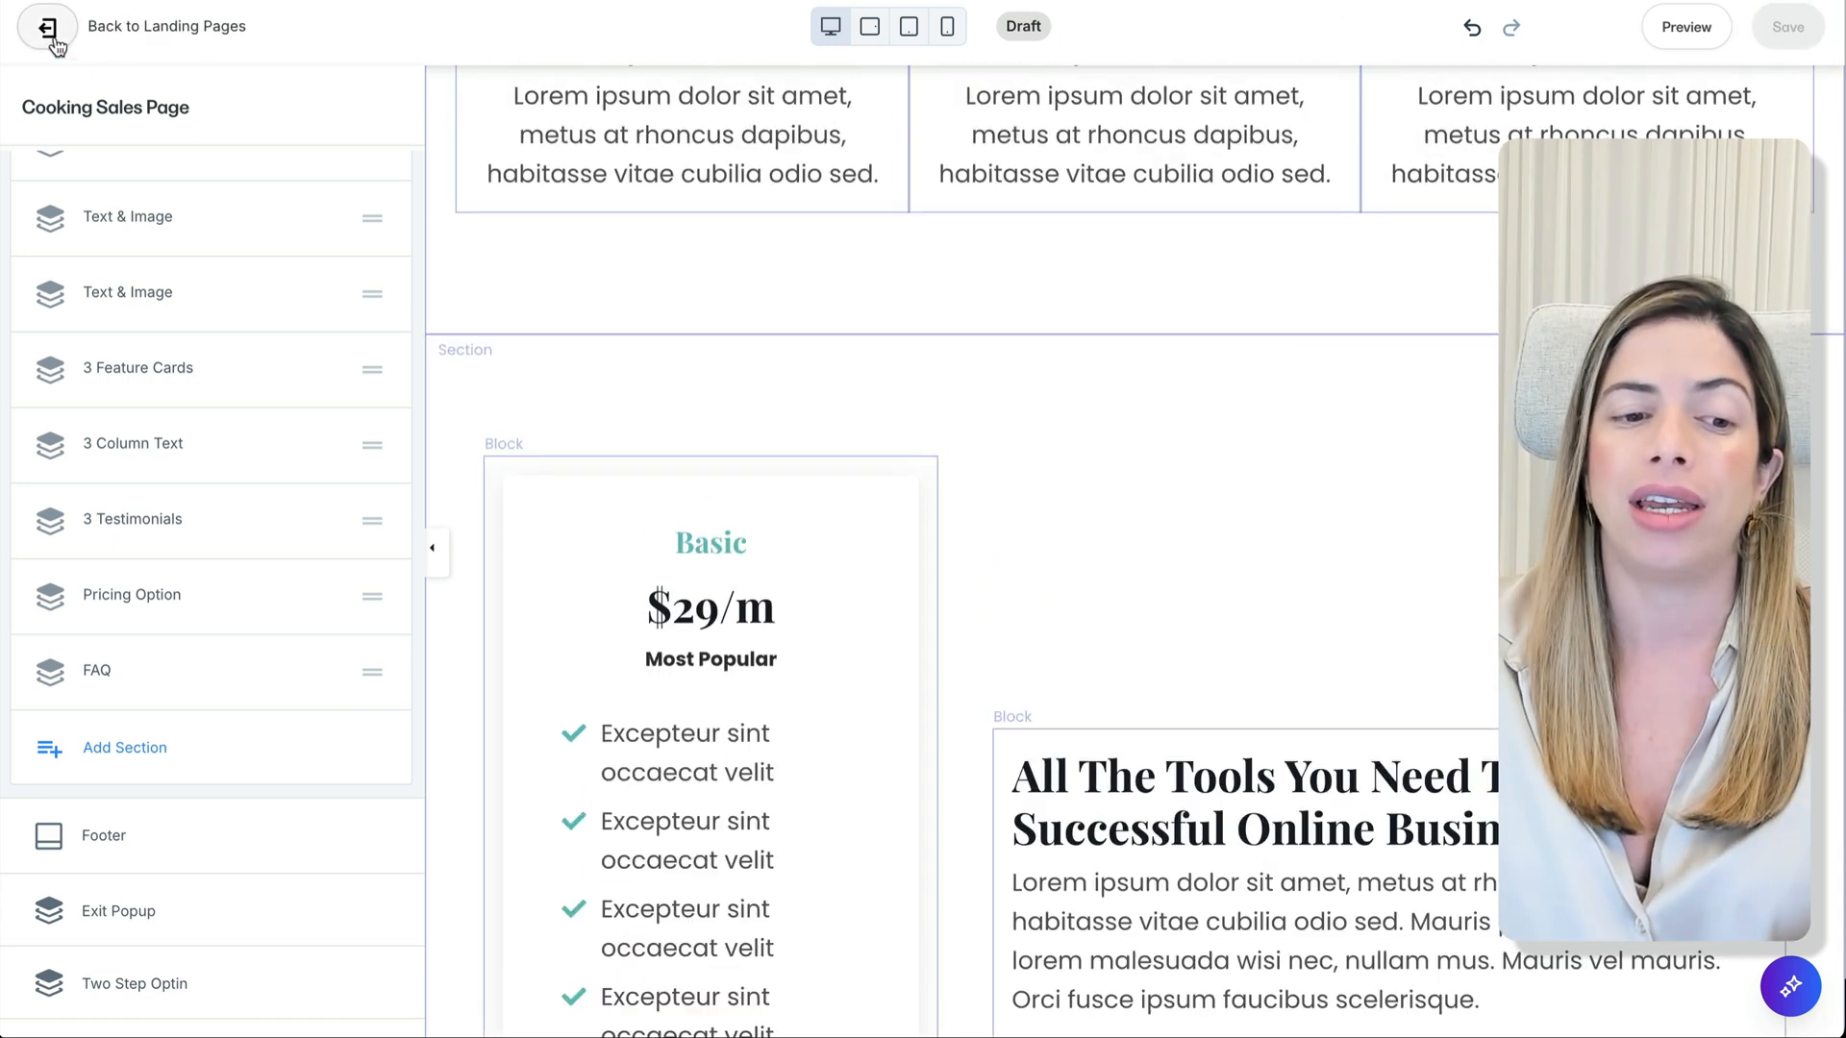
Step: Return to the landing pages list and open the Cooking Sales Page's details to review its general, visibility, SEO and social sharing settings
left_click(53, 39)
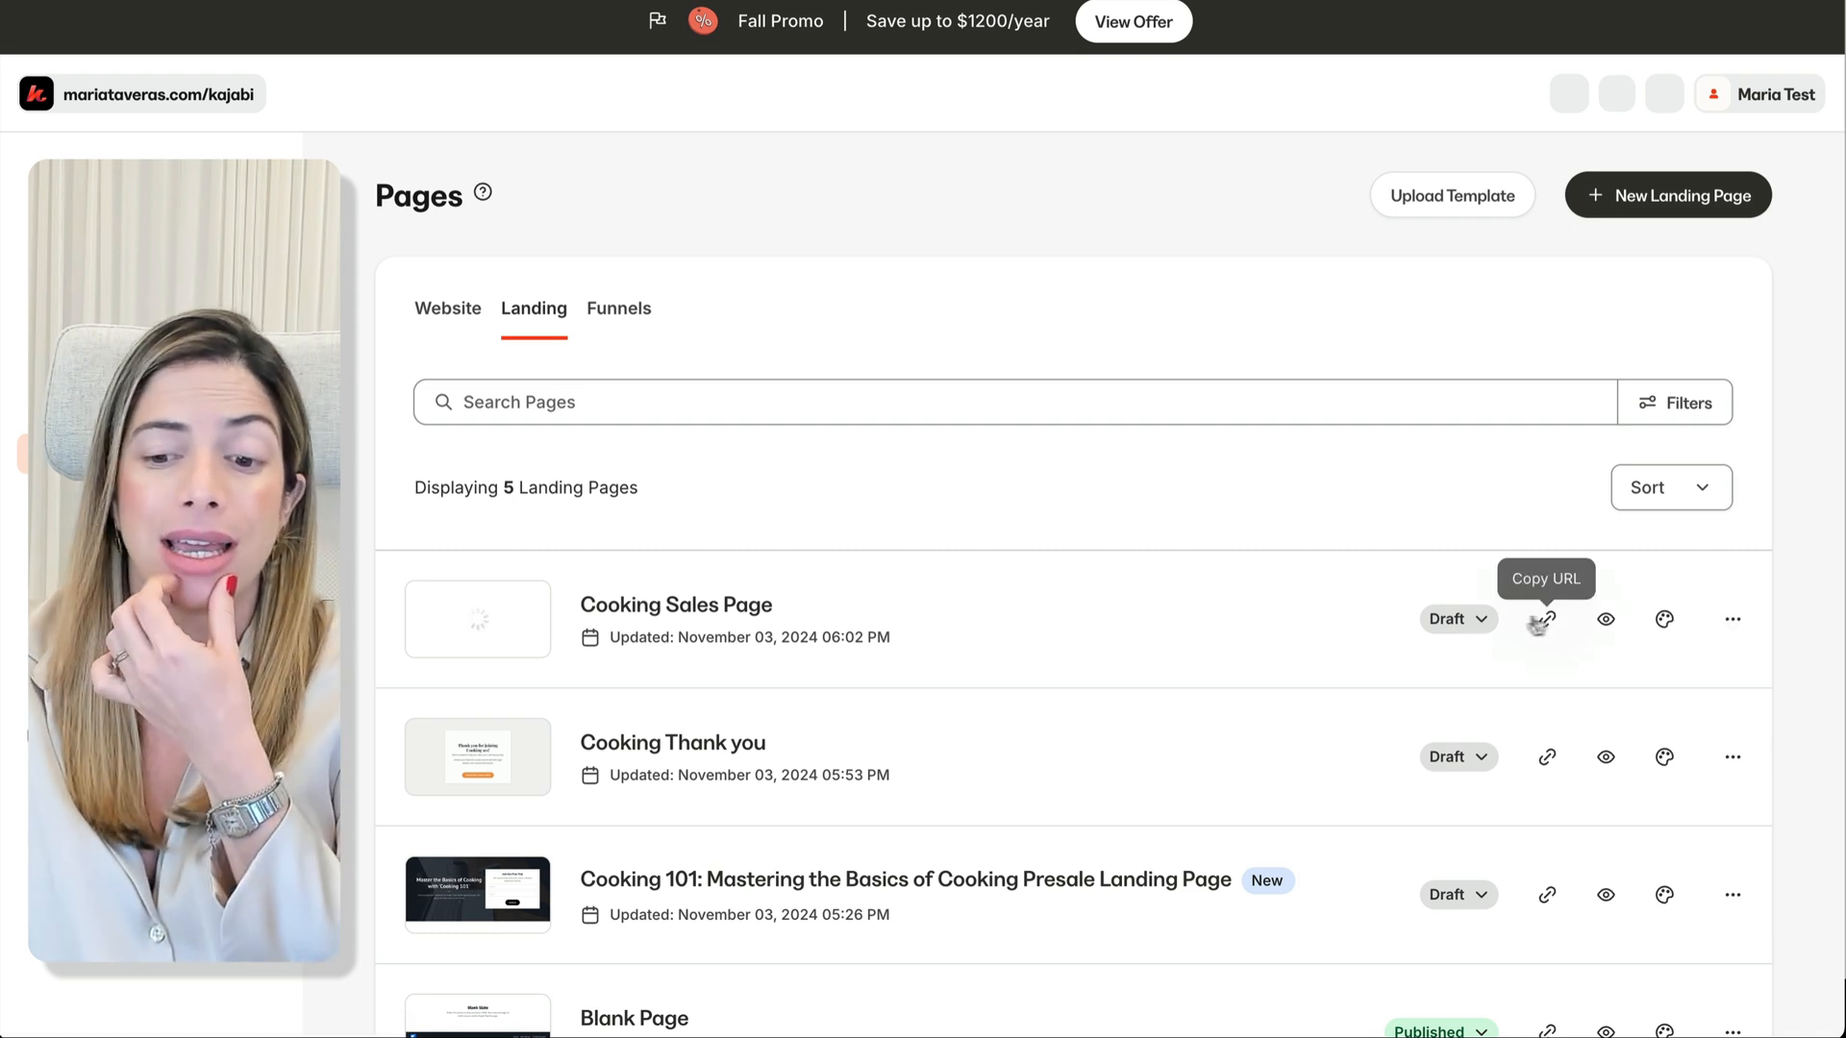
left_click(1458, 619)
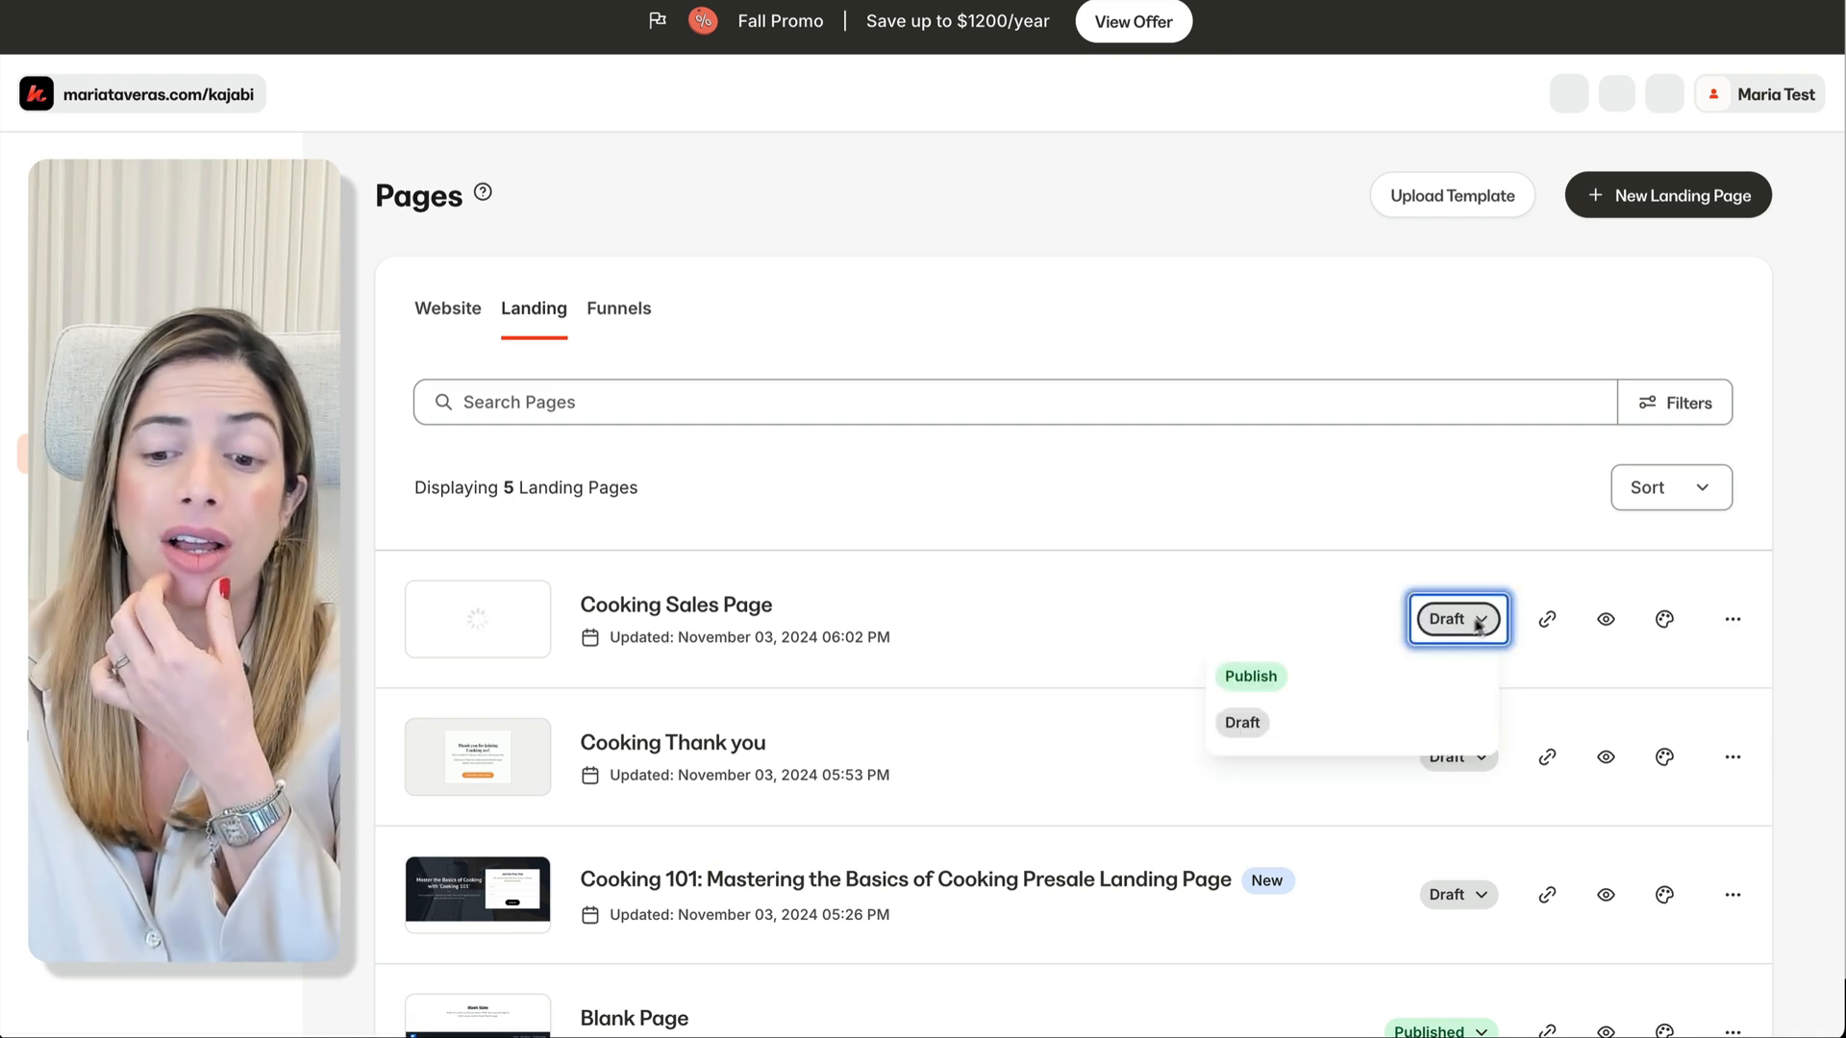
left_click(1732, 620)
left_click(1577, 671)
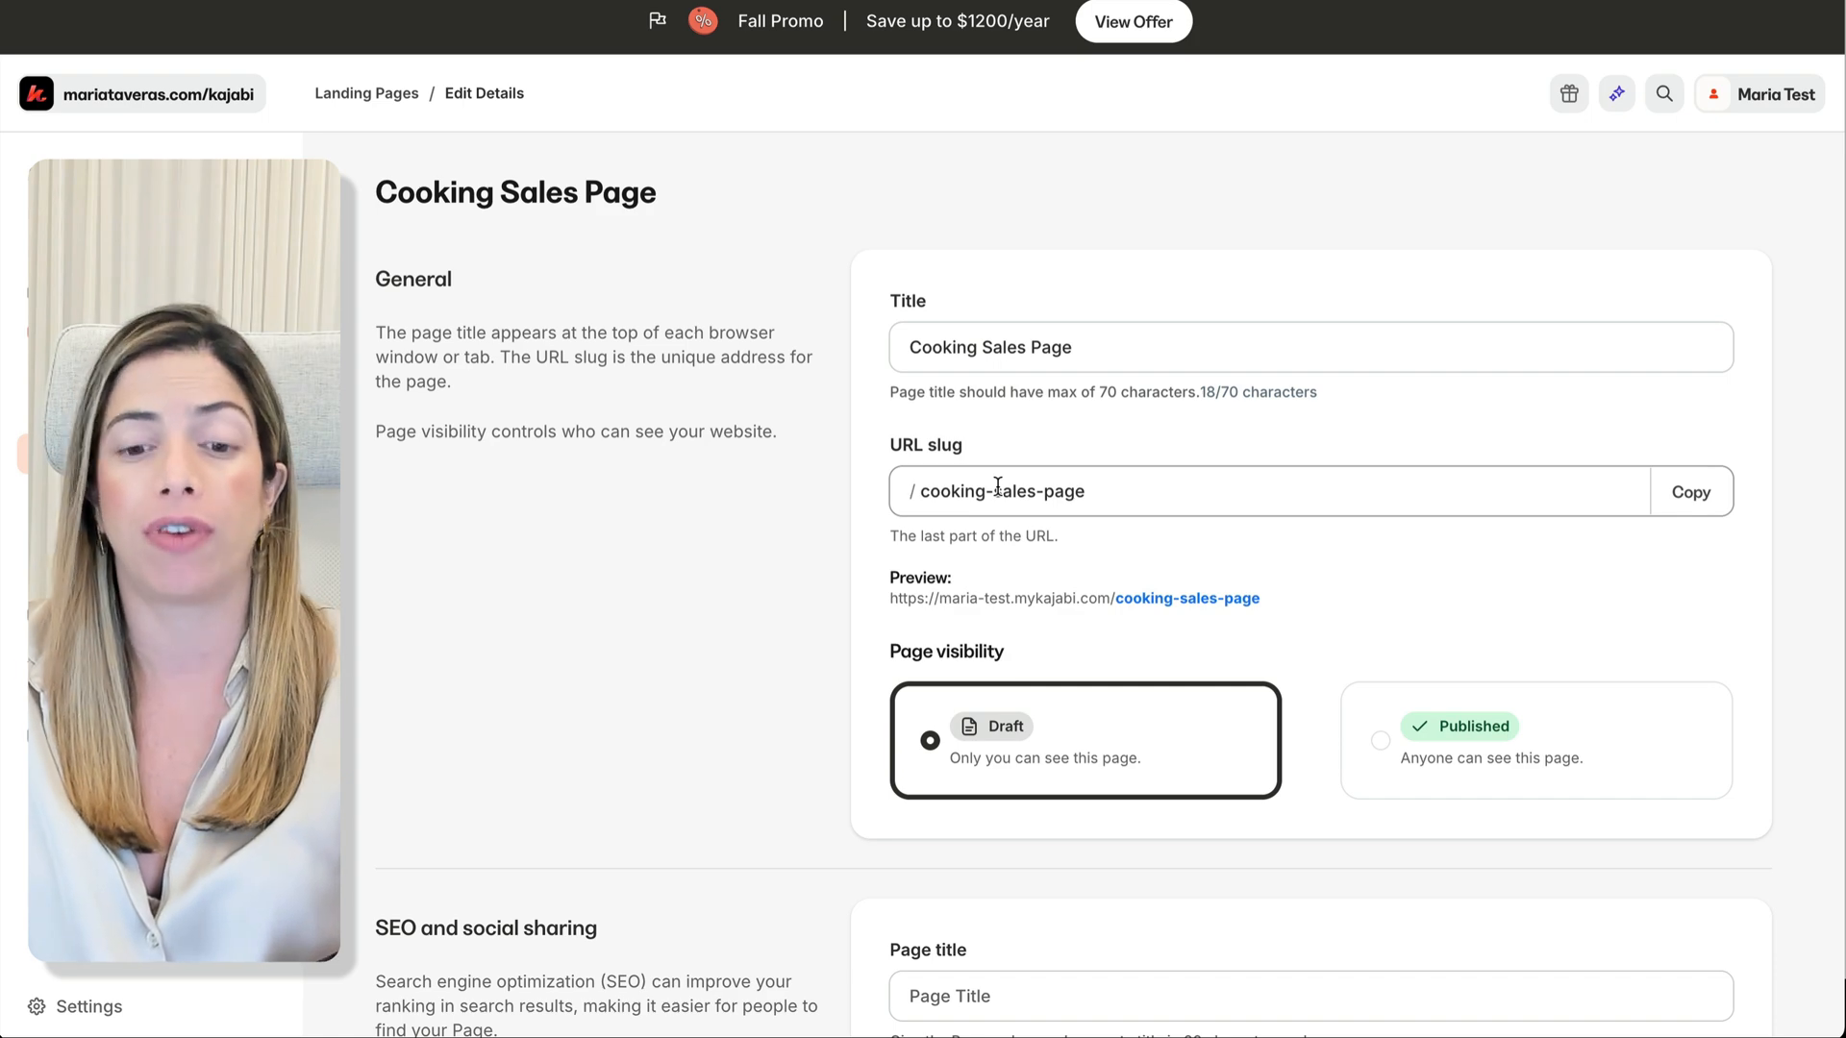
scroll(998, 487, "down", 7)
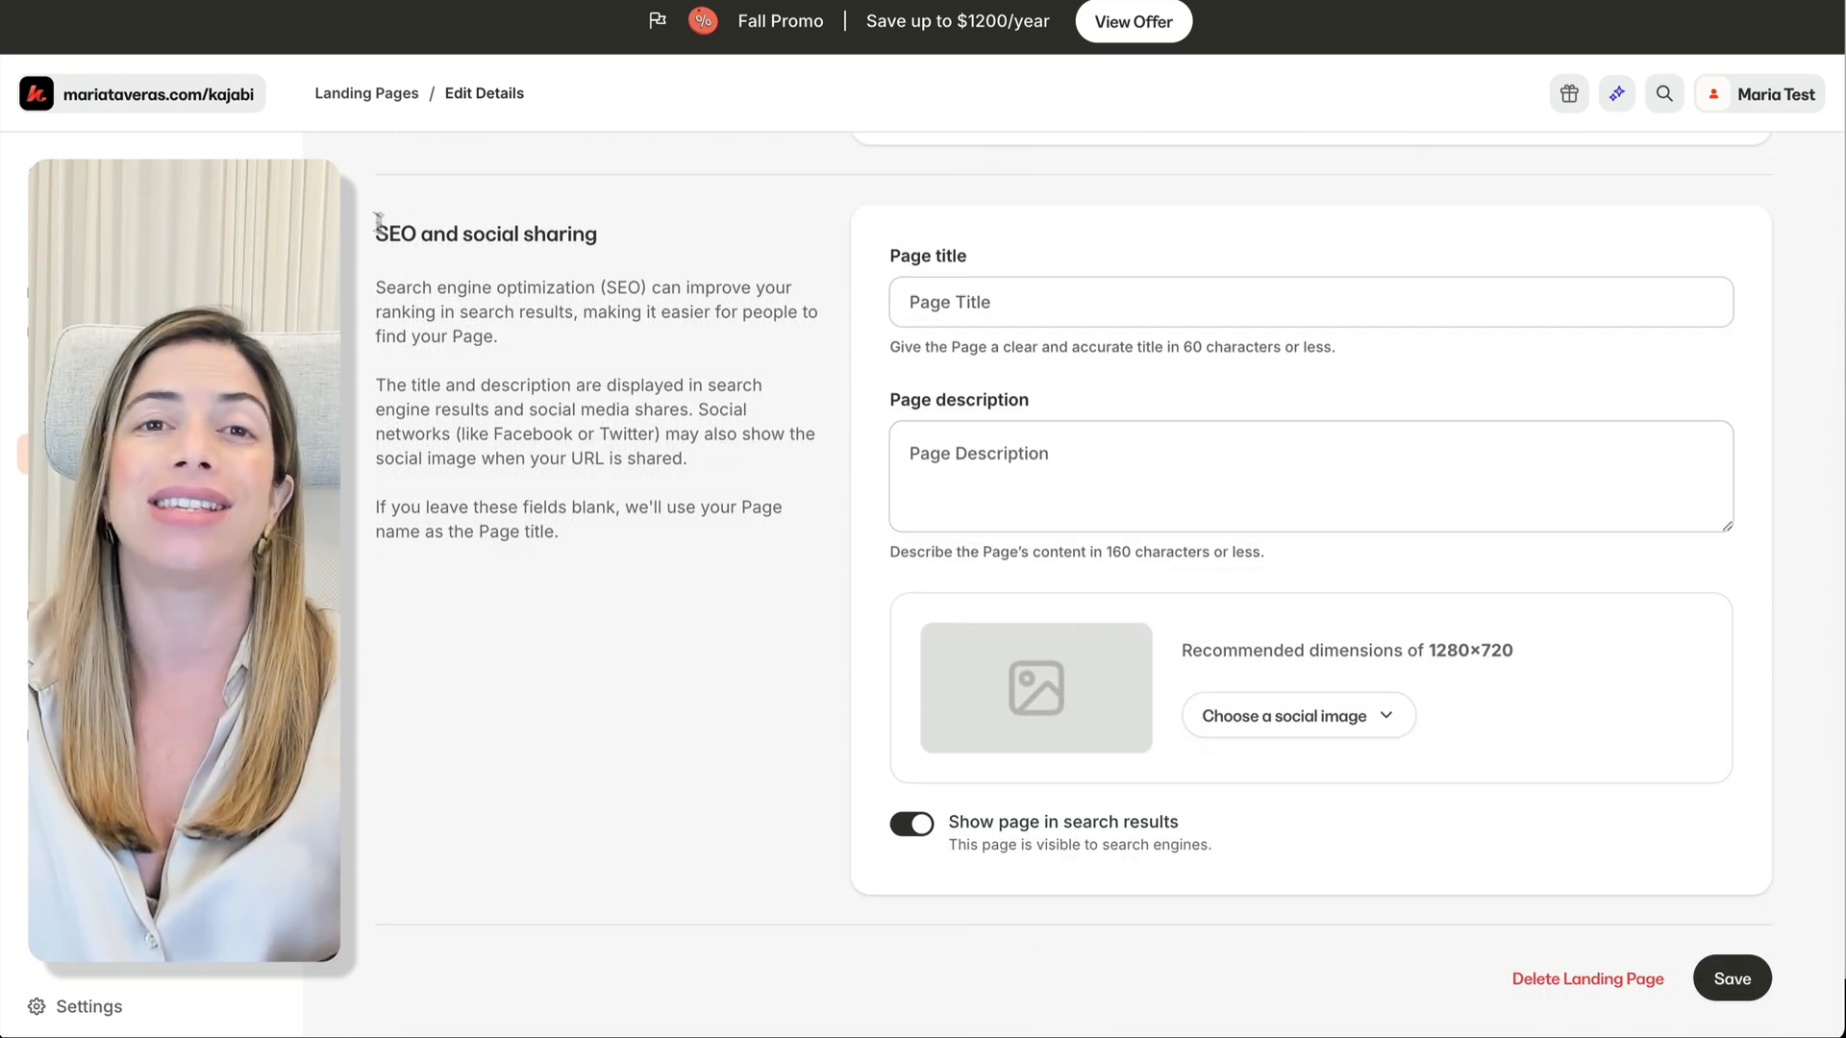
left_click_drag(376, 220, 642, 555)
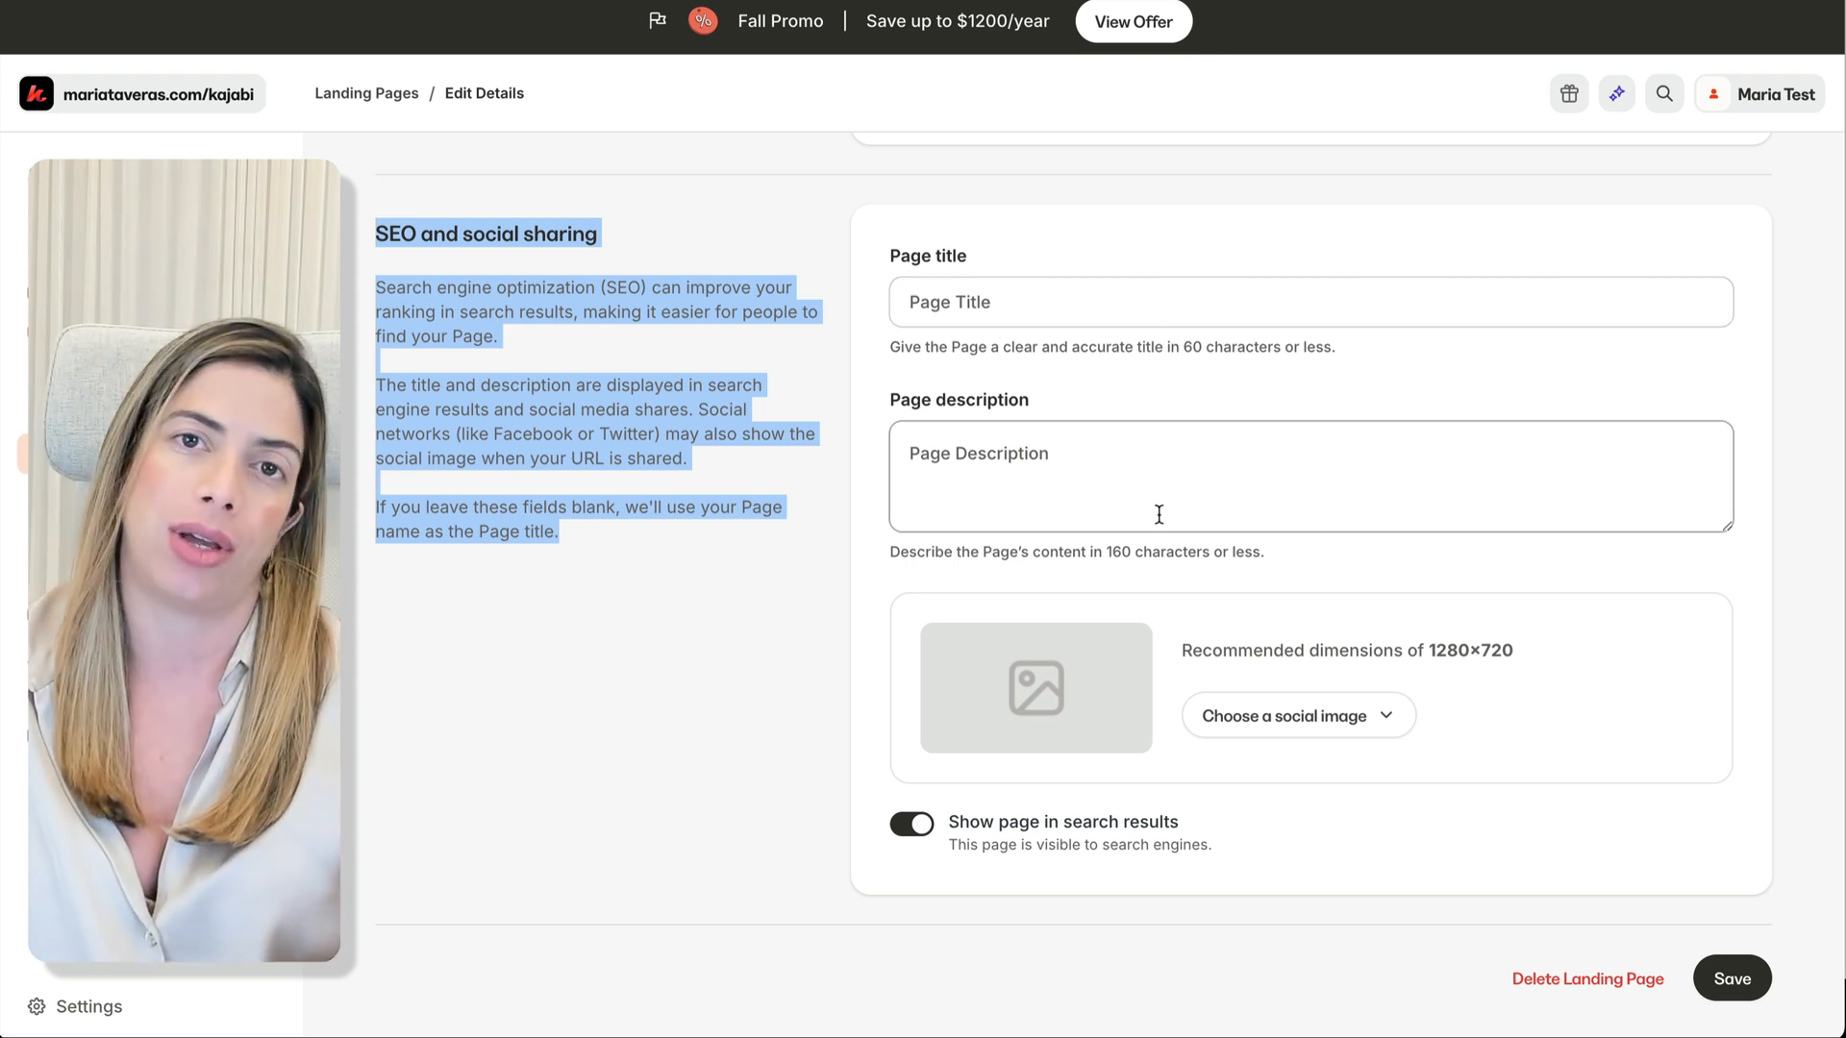
left_click(778, 642)
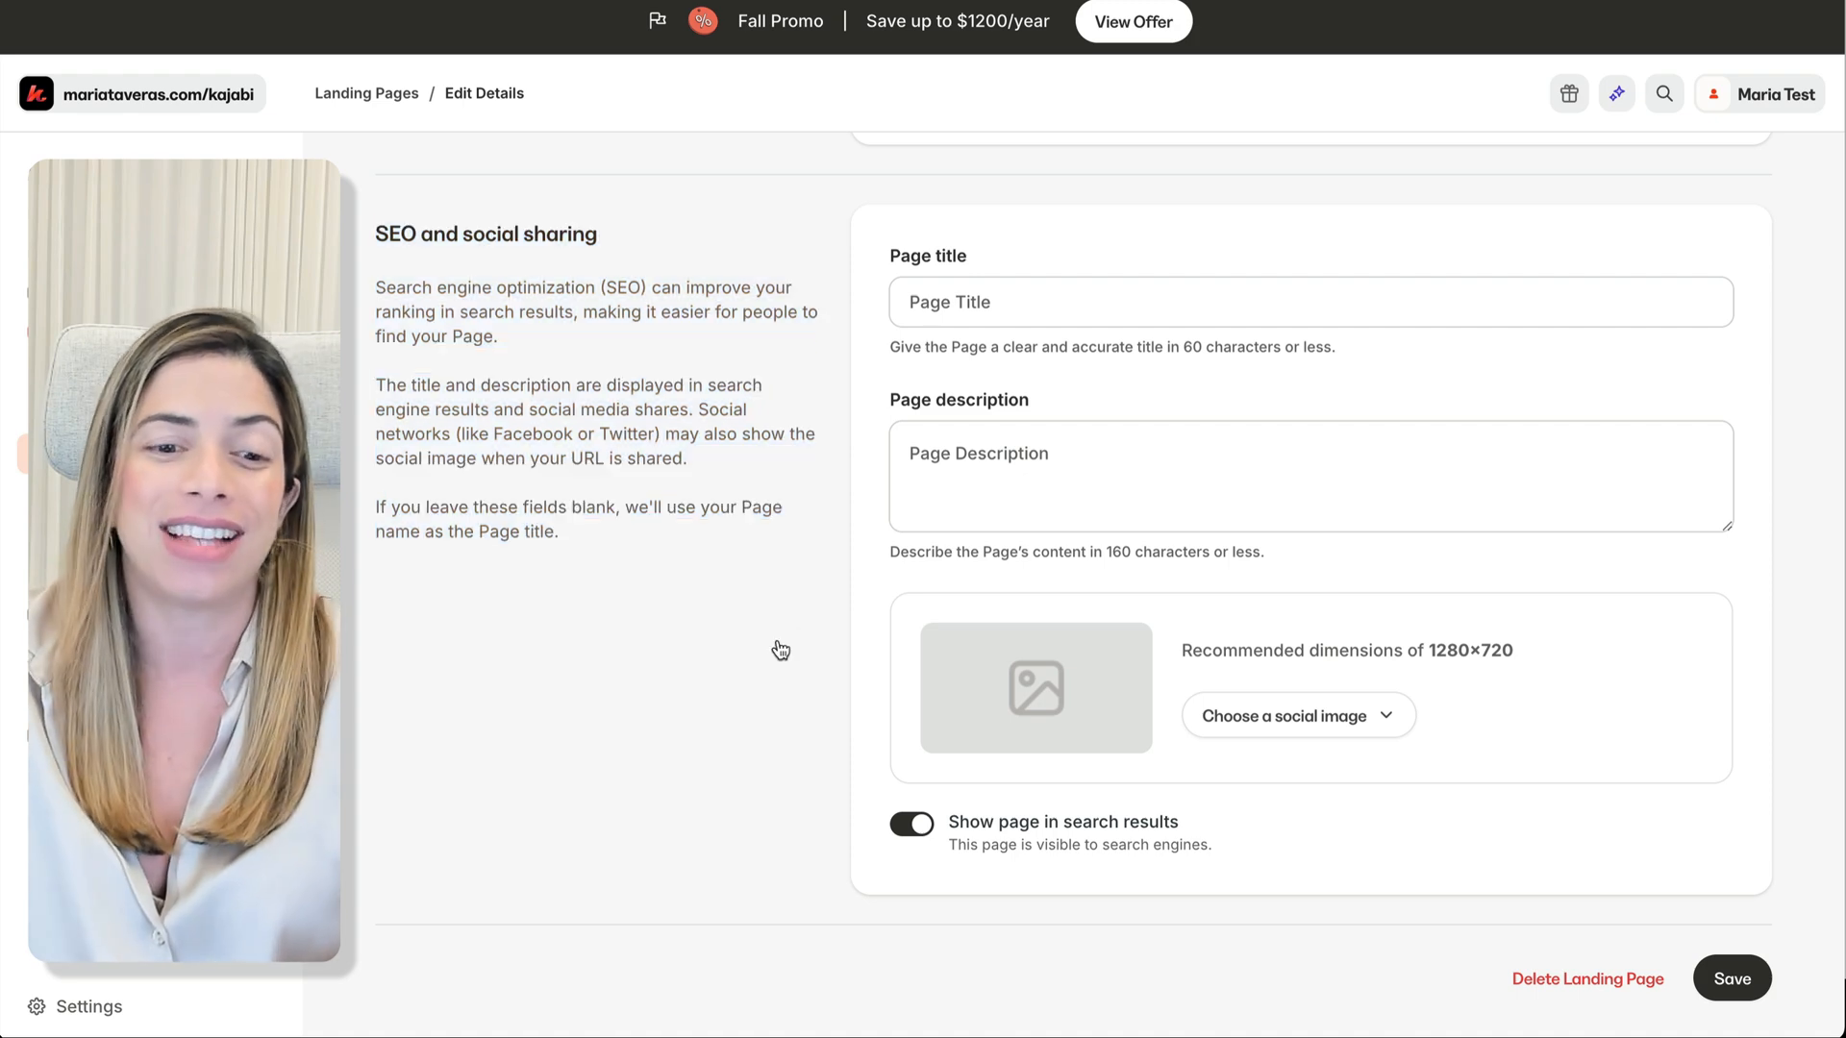